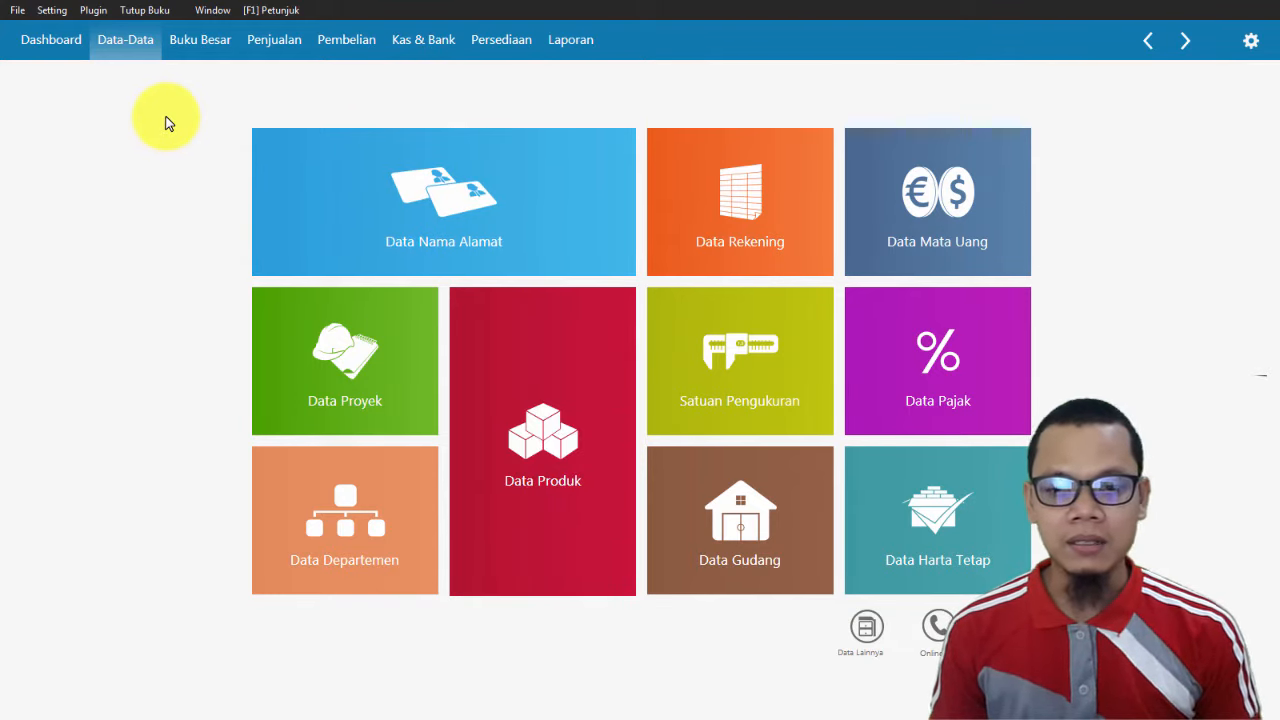
Start a new record in the name and address data and set its type to Customer.
key(alt+Tab)
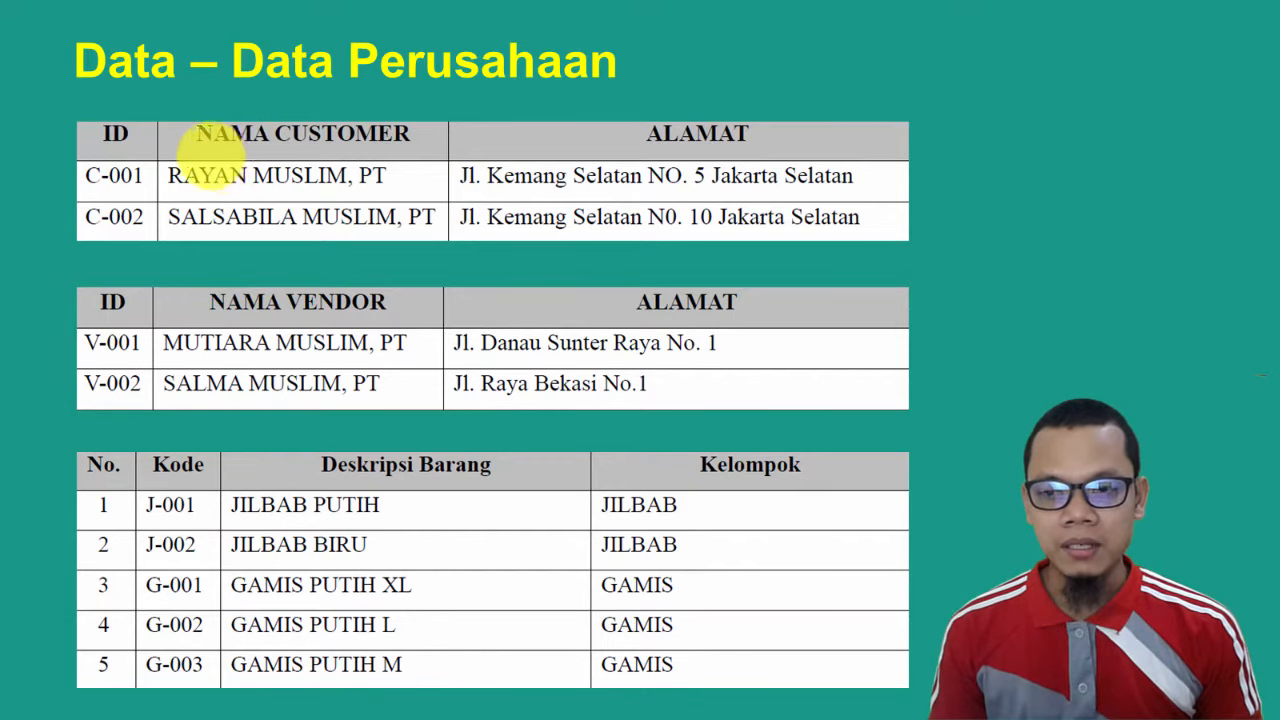
key(alt+Tab)
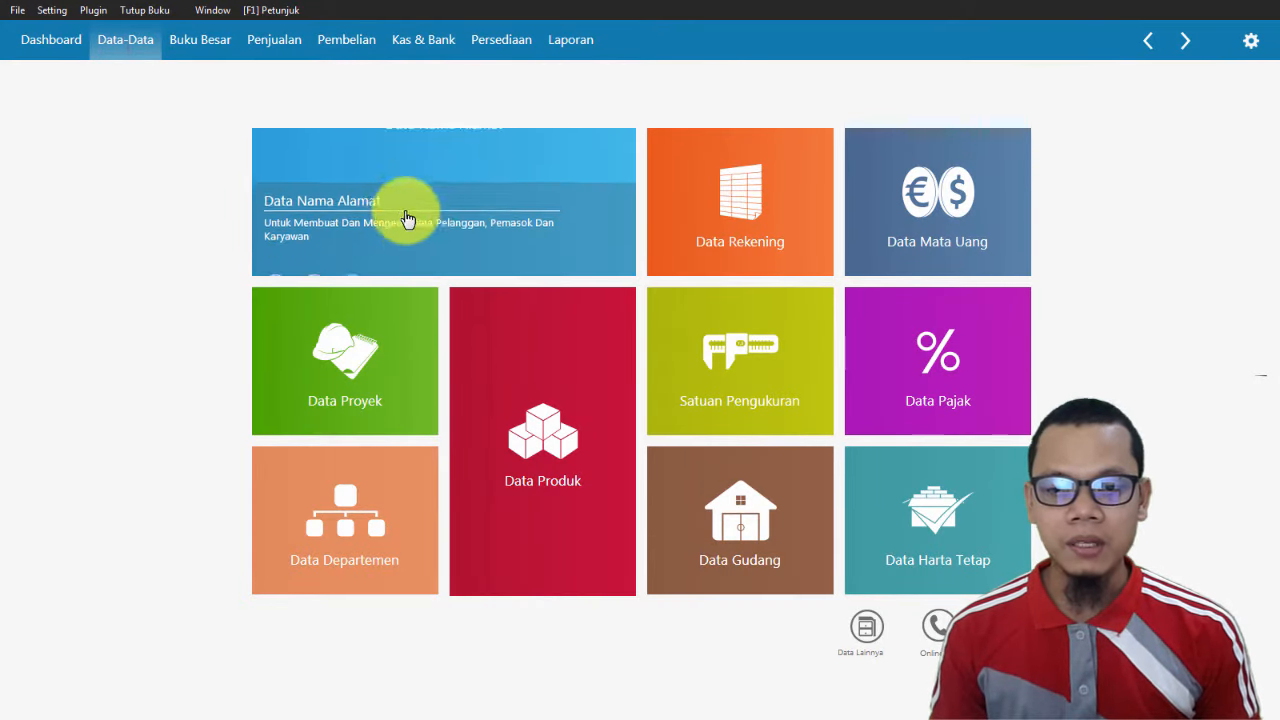
click(418, 213)
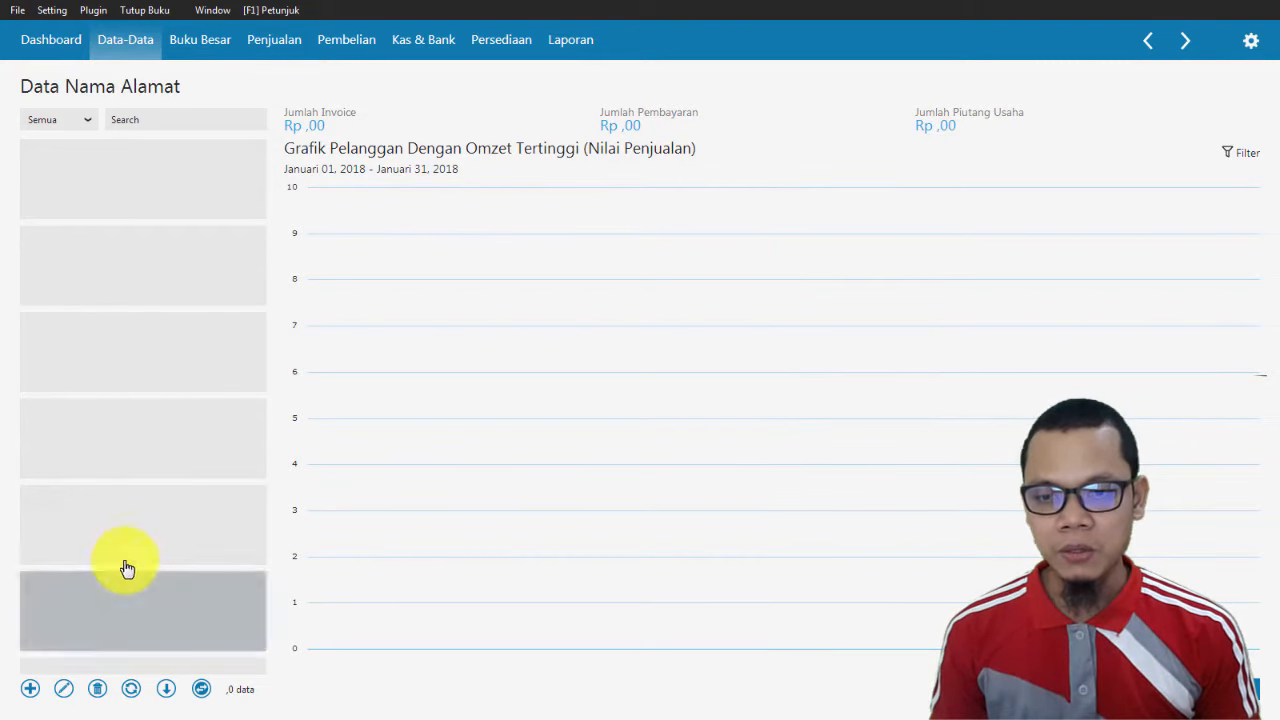
click(26, 690)
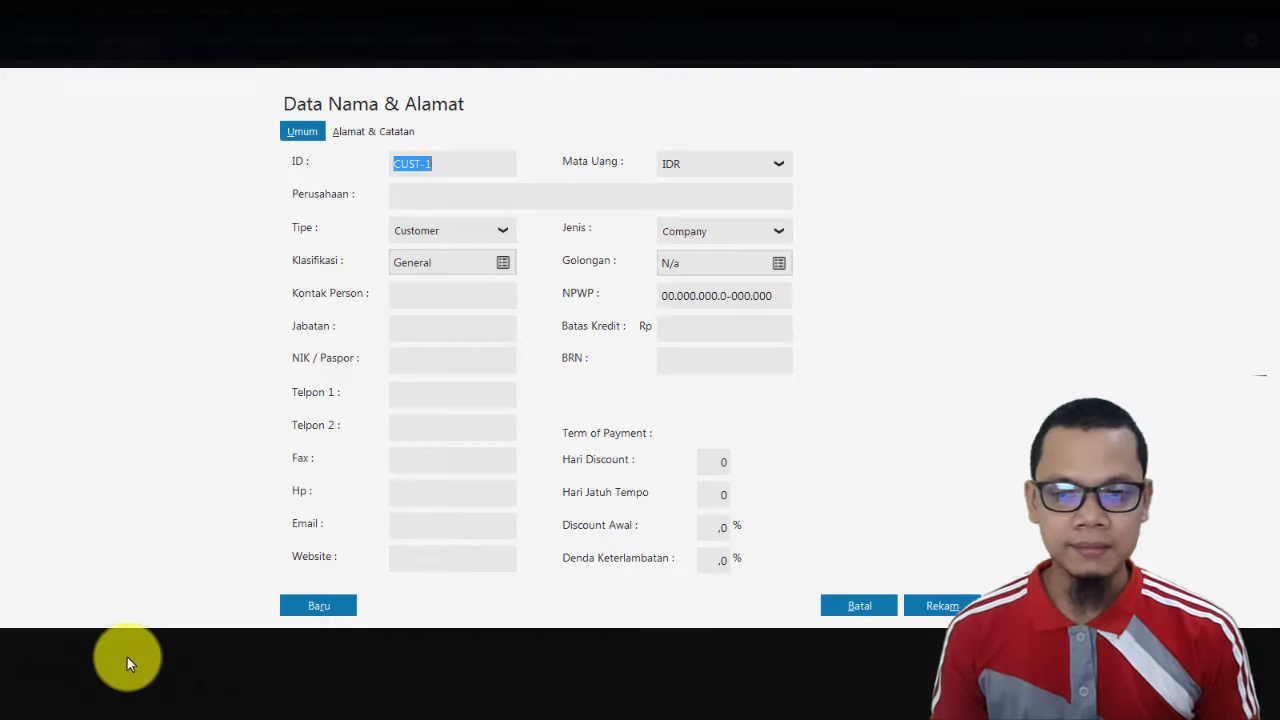
click(433, 237)
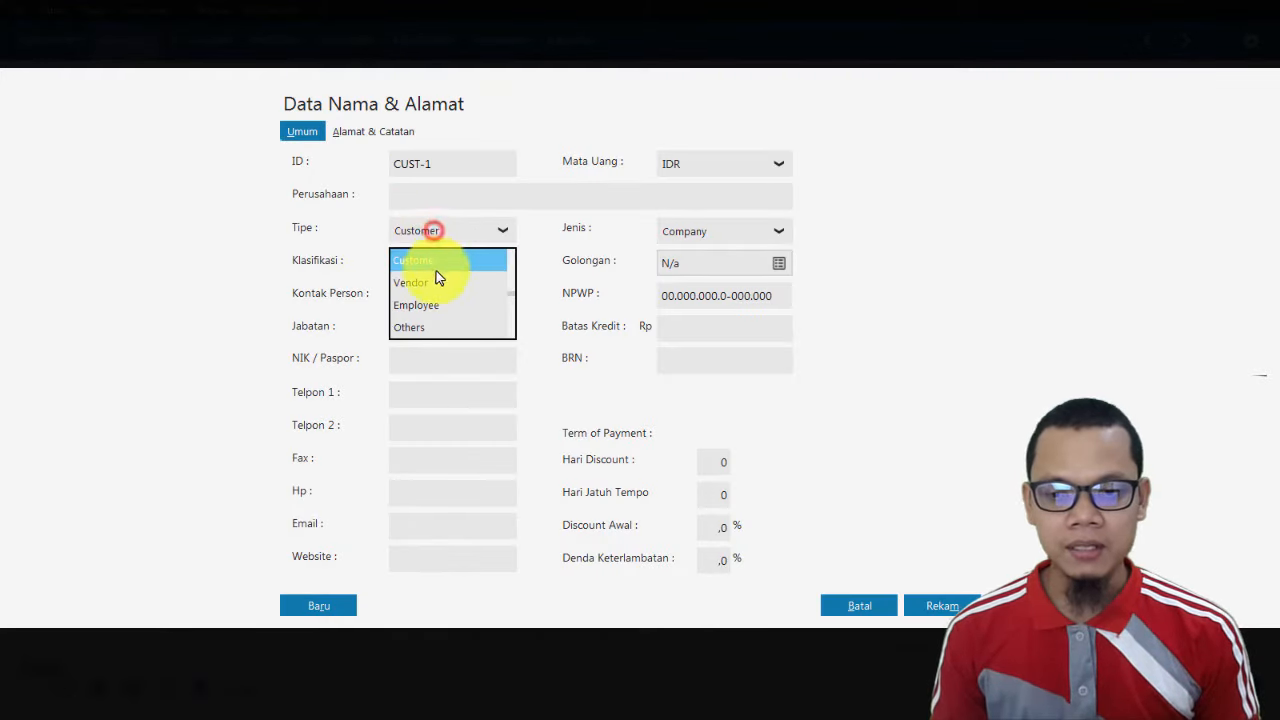
click(441, 261)
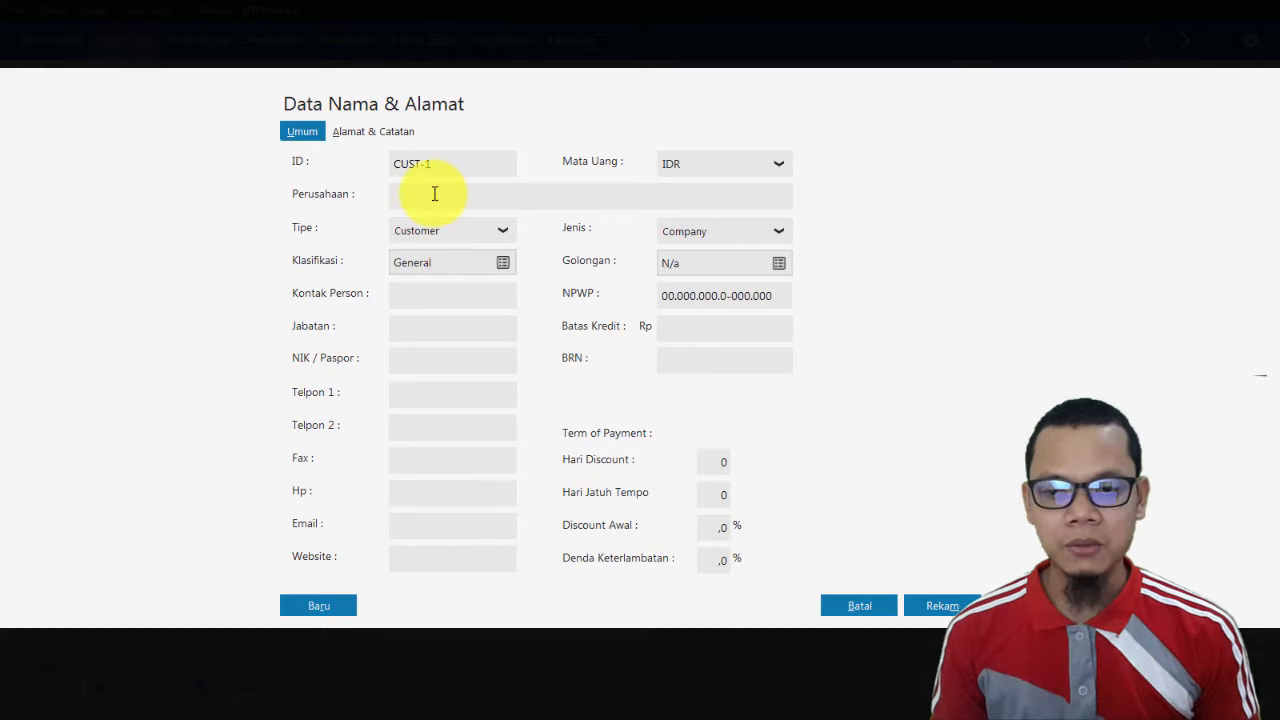
Enter the customer ID given for Rayan Muslim, PT in the company data slide.
key(alt+Tab)
key(alt+Tab)
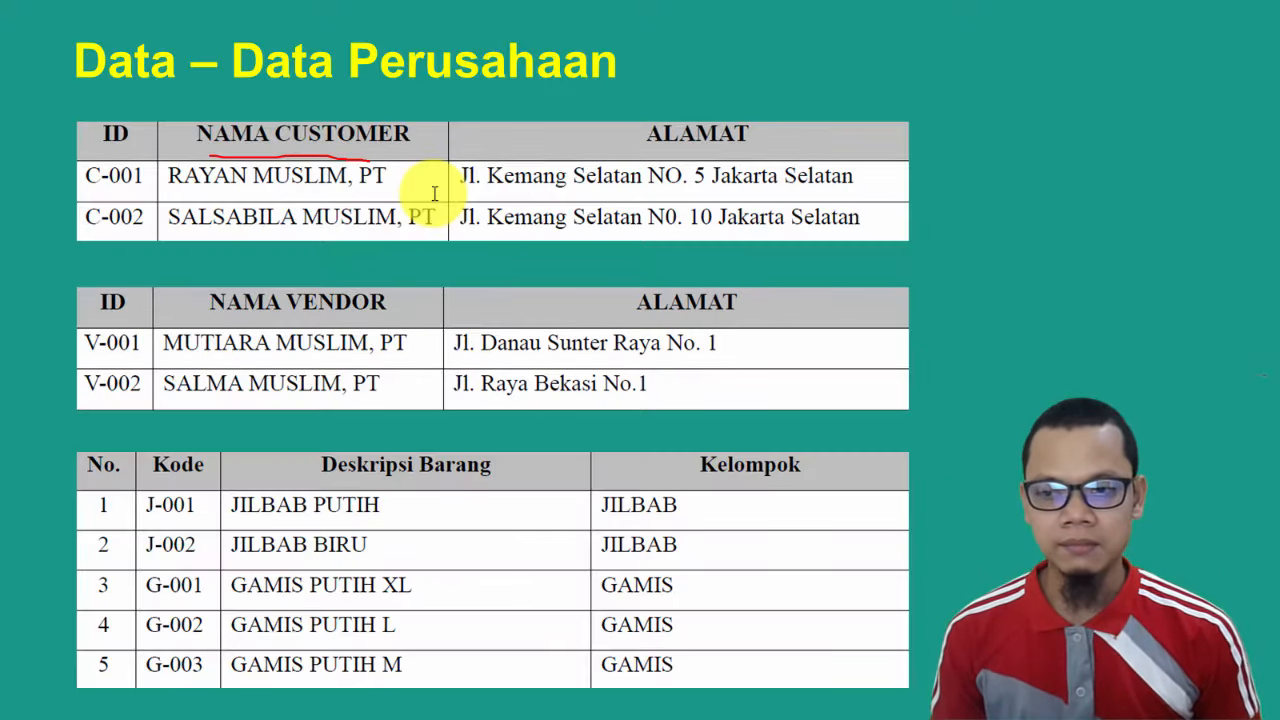
key(alt+Tab)
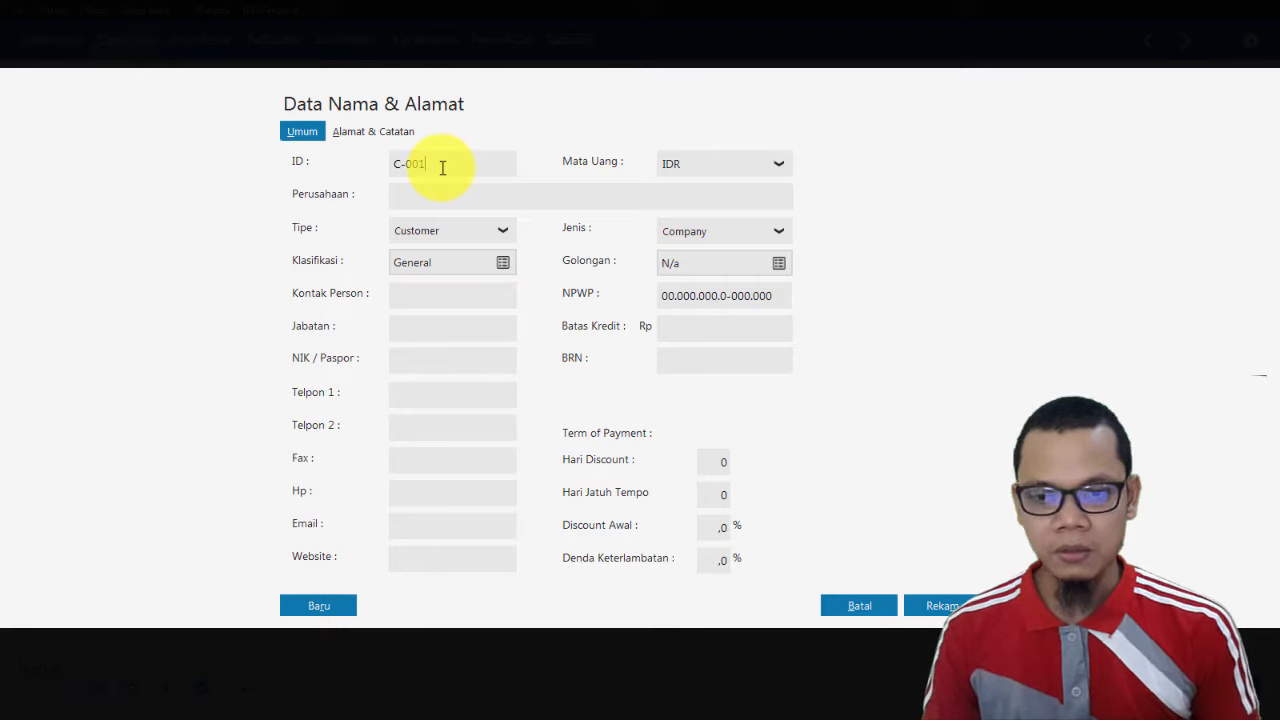
Enter "Rayan Muslim, PT" as the customer's company name and save the record without completing the NPWP/NIK.
key(alt+Tab)
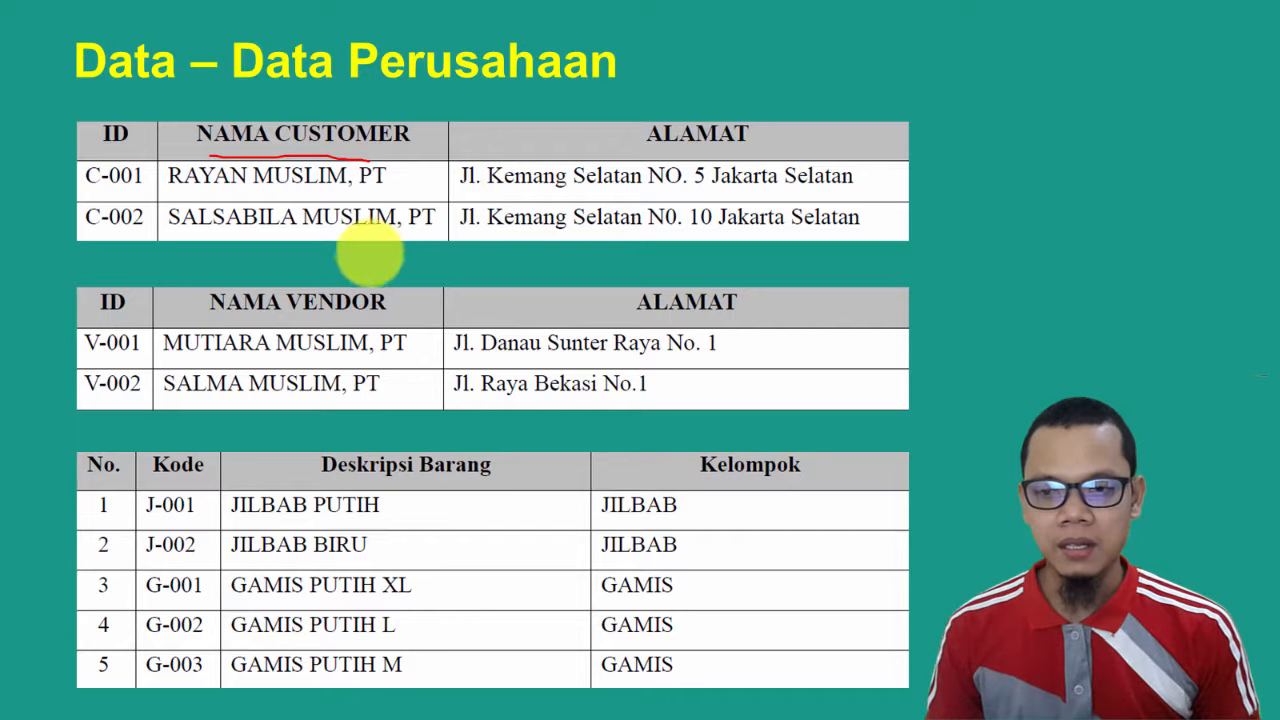
key(alt+Tab)
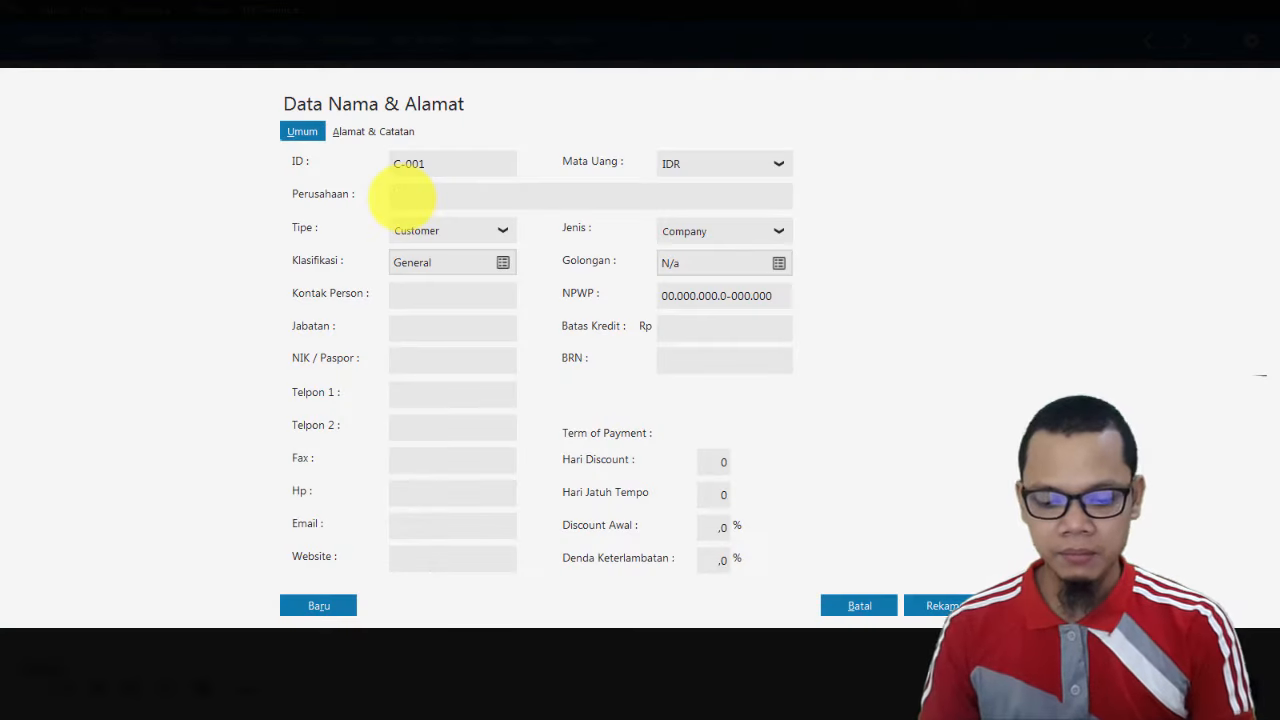
text(RAYAN)
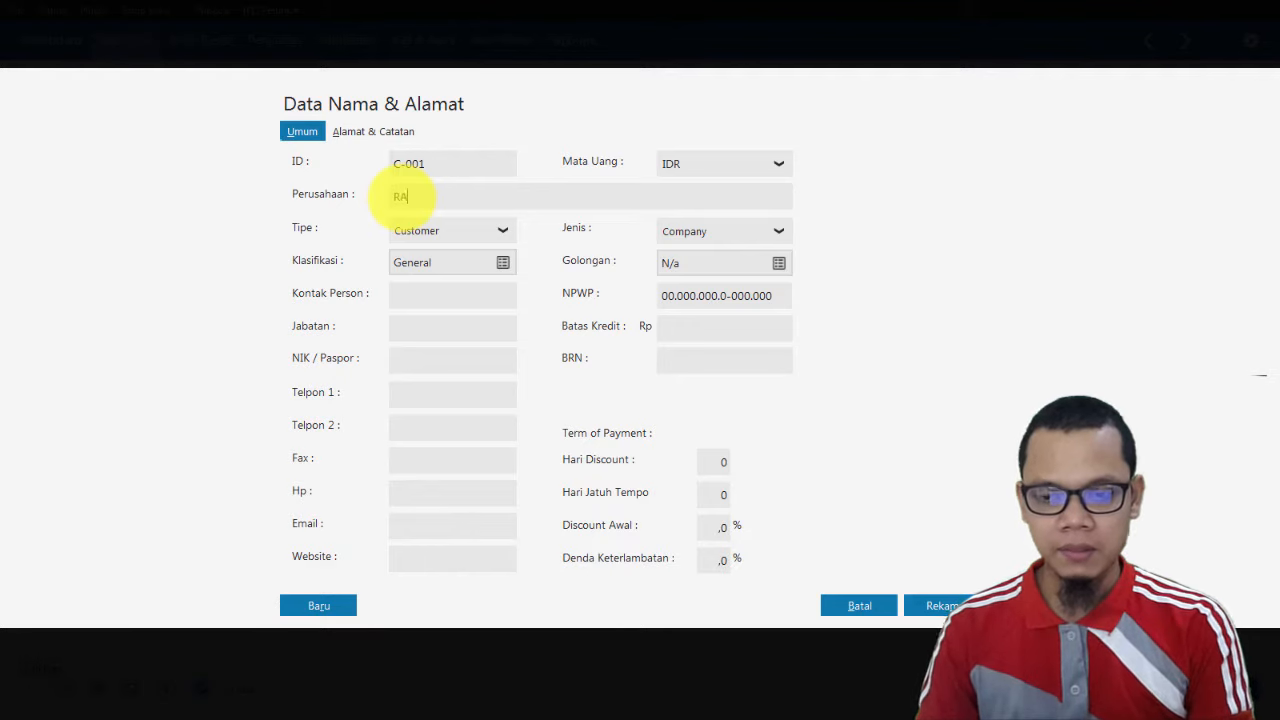
key(alt+Tab)
key(alt+Tab)
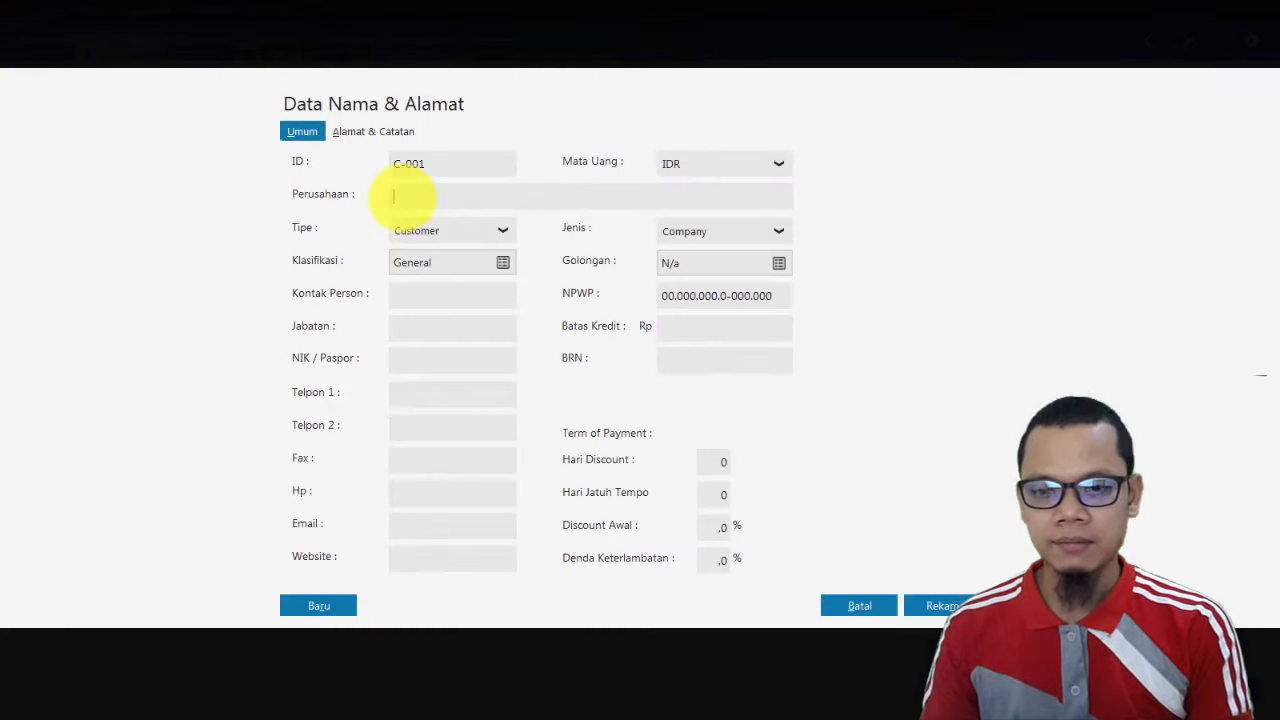
text(Raya)
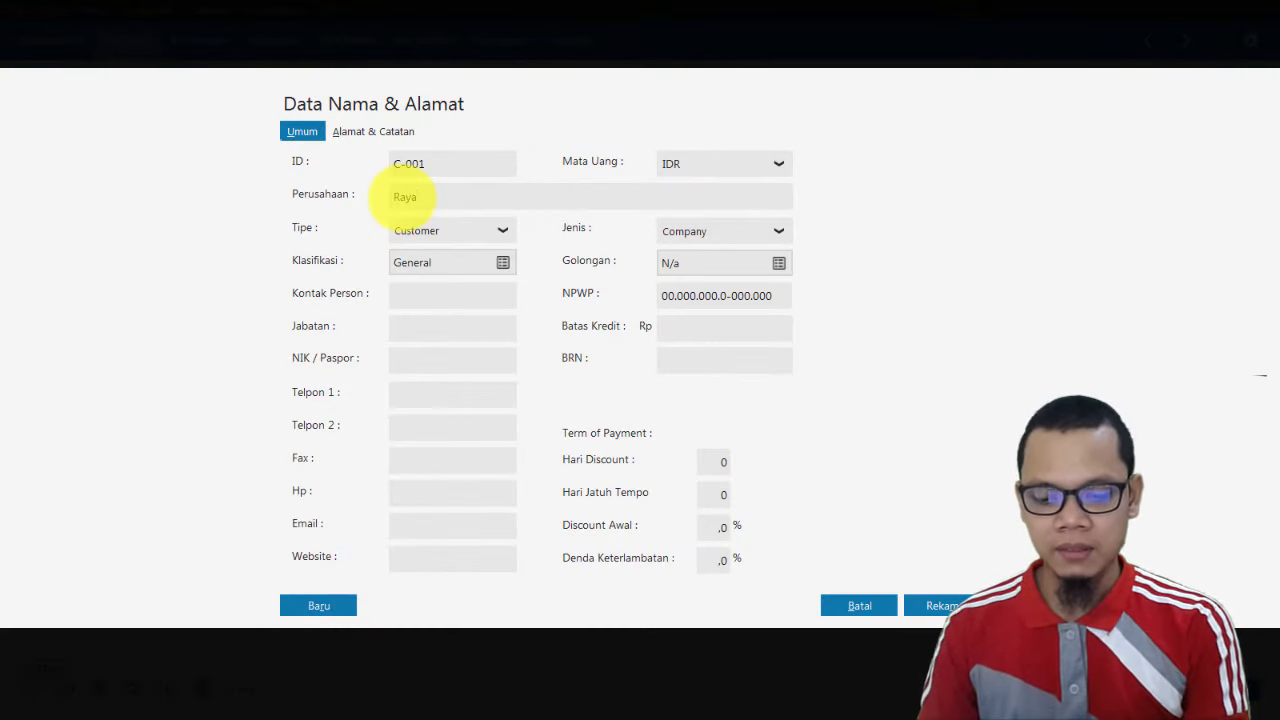
text(n Muslim)
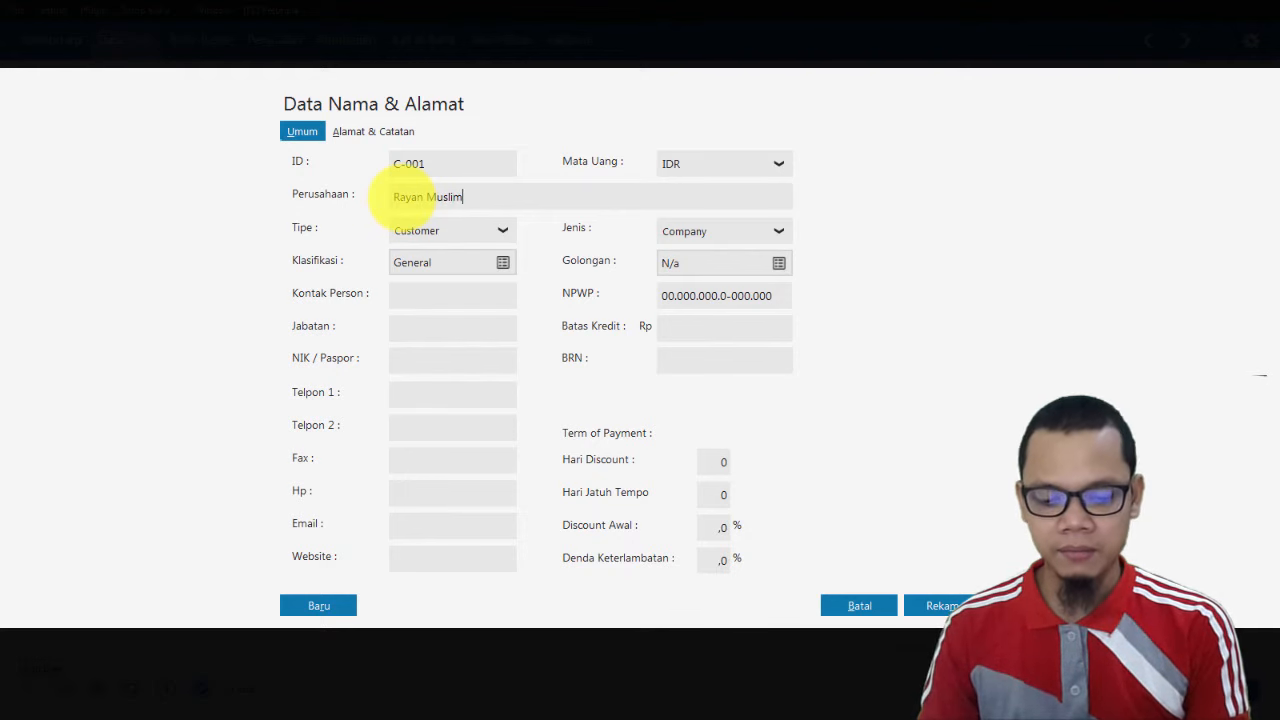
text(, PT)
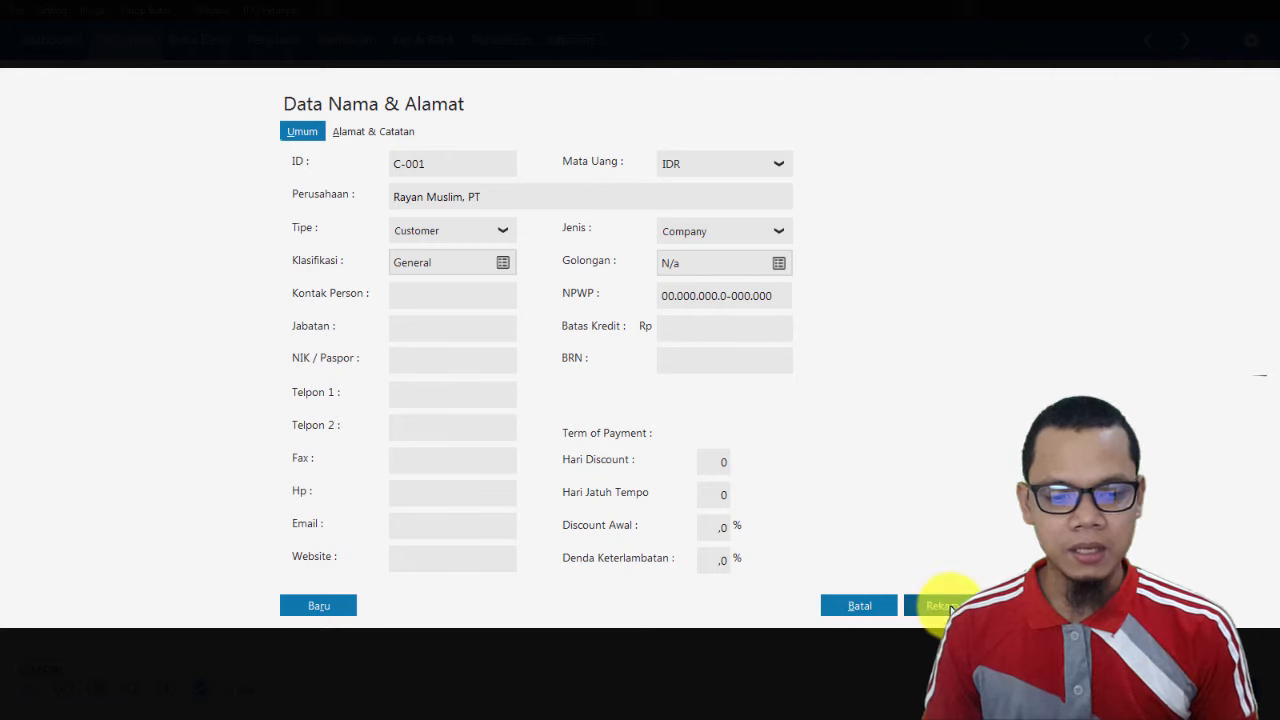
click(945, 606)
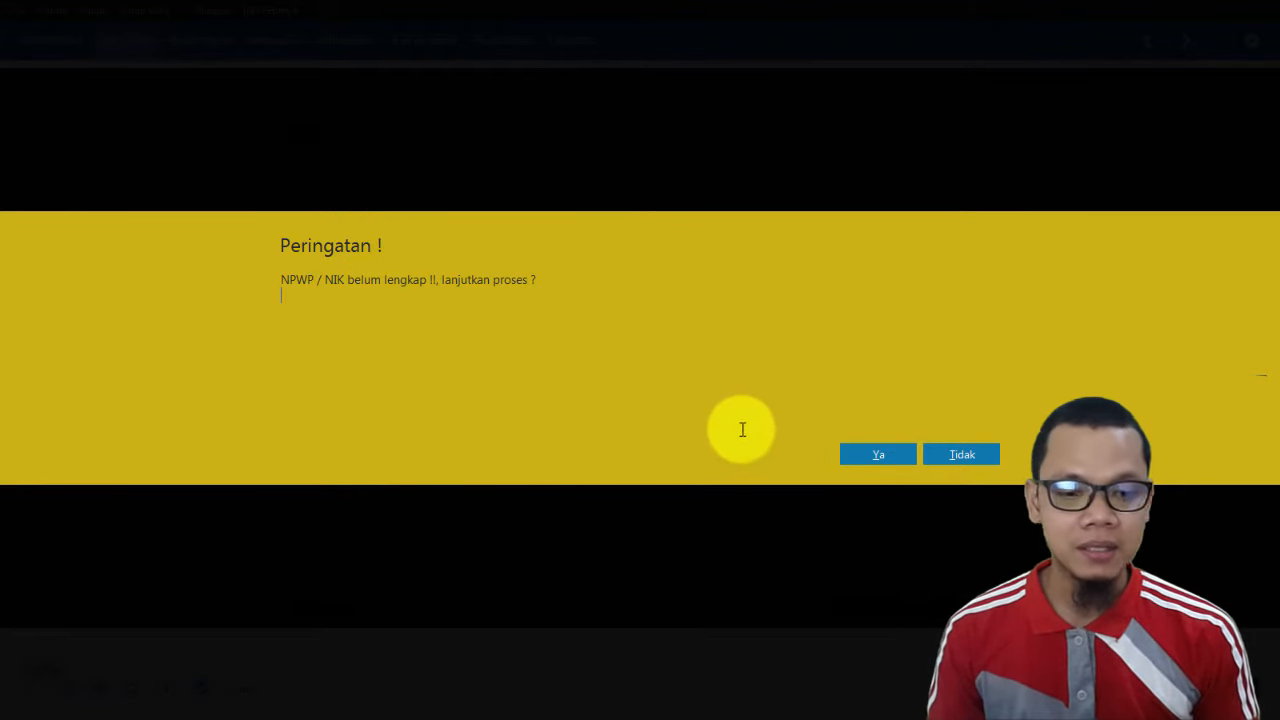
click(847, 452)
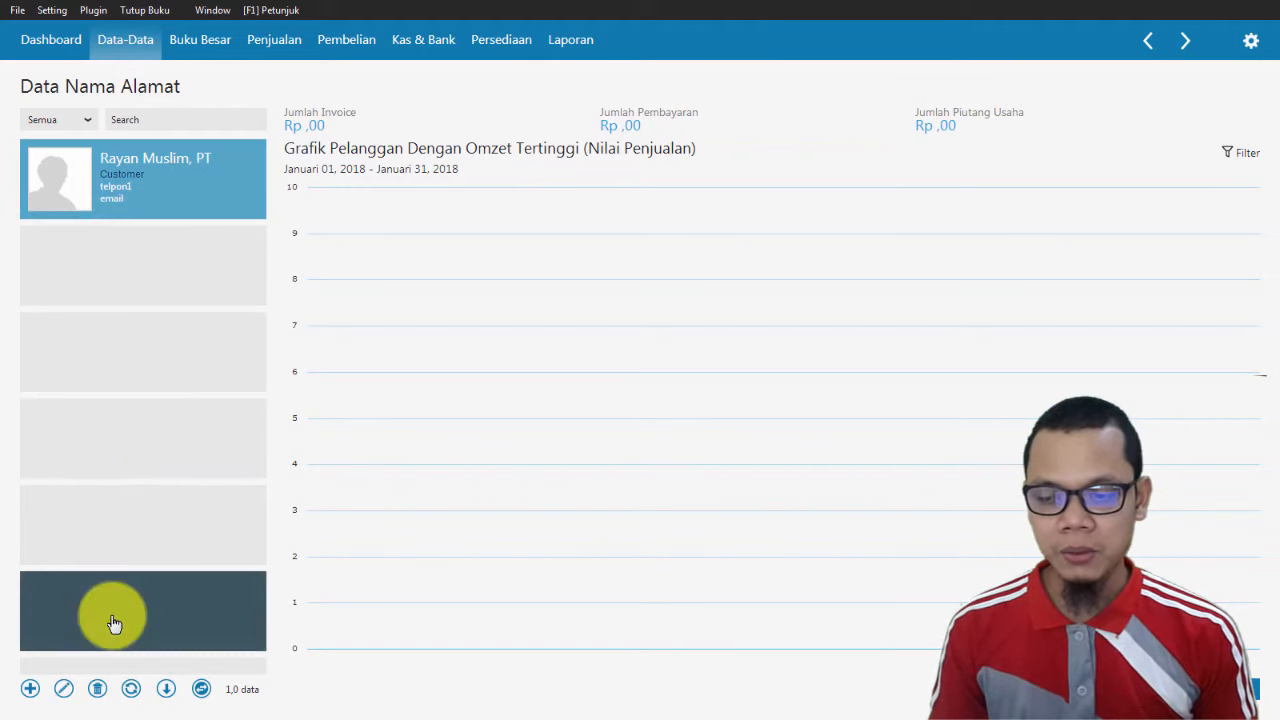
Start a second customer record with the next ID from the slide and the company name "Salsabila Muslim, PT".
click(30, 688)
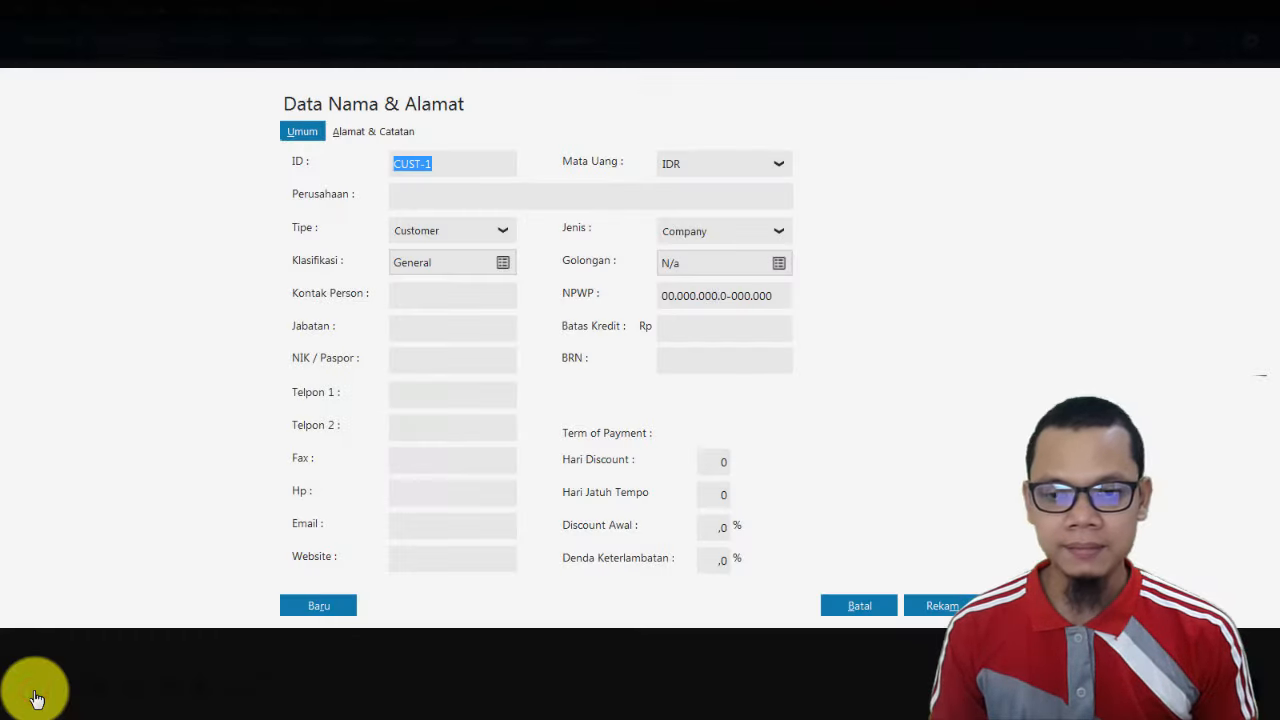
key(alt+Tab)
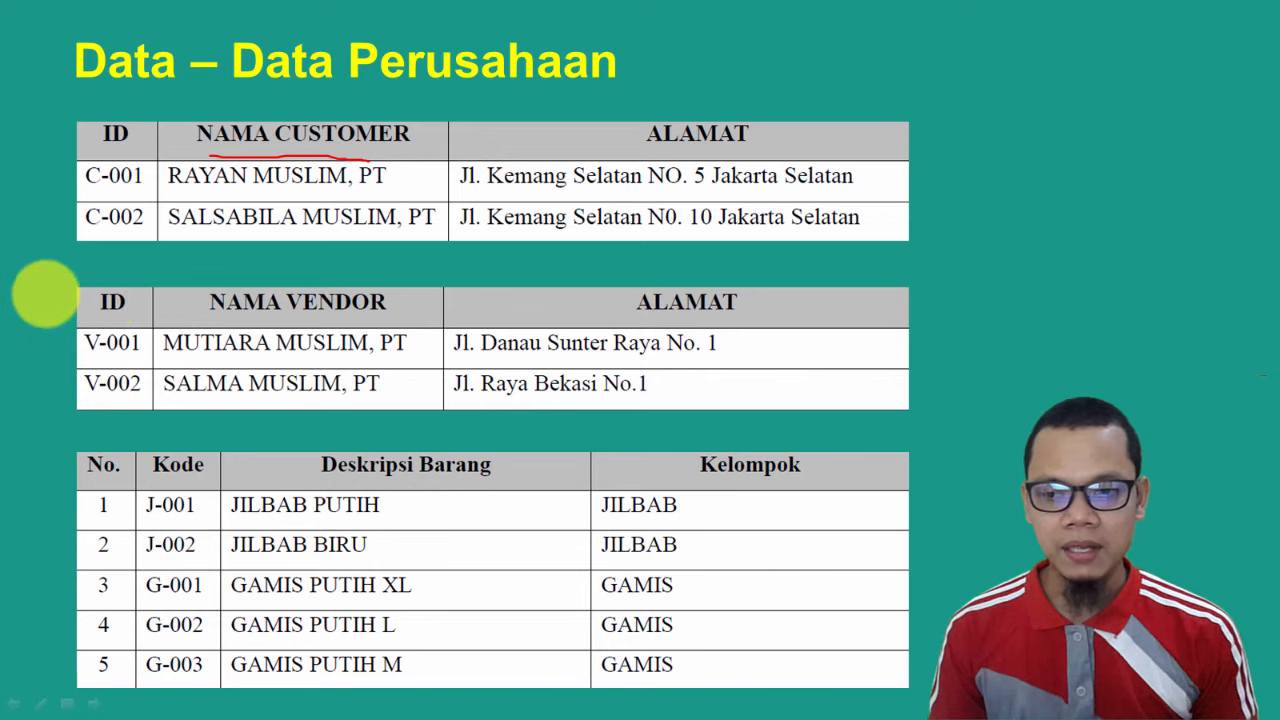
key(alt+Tab)
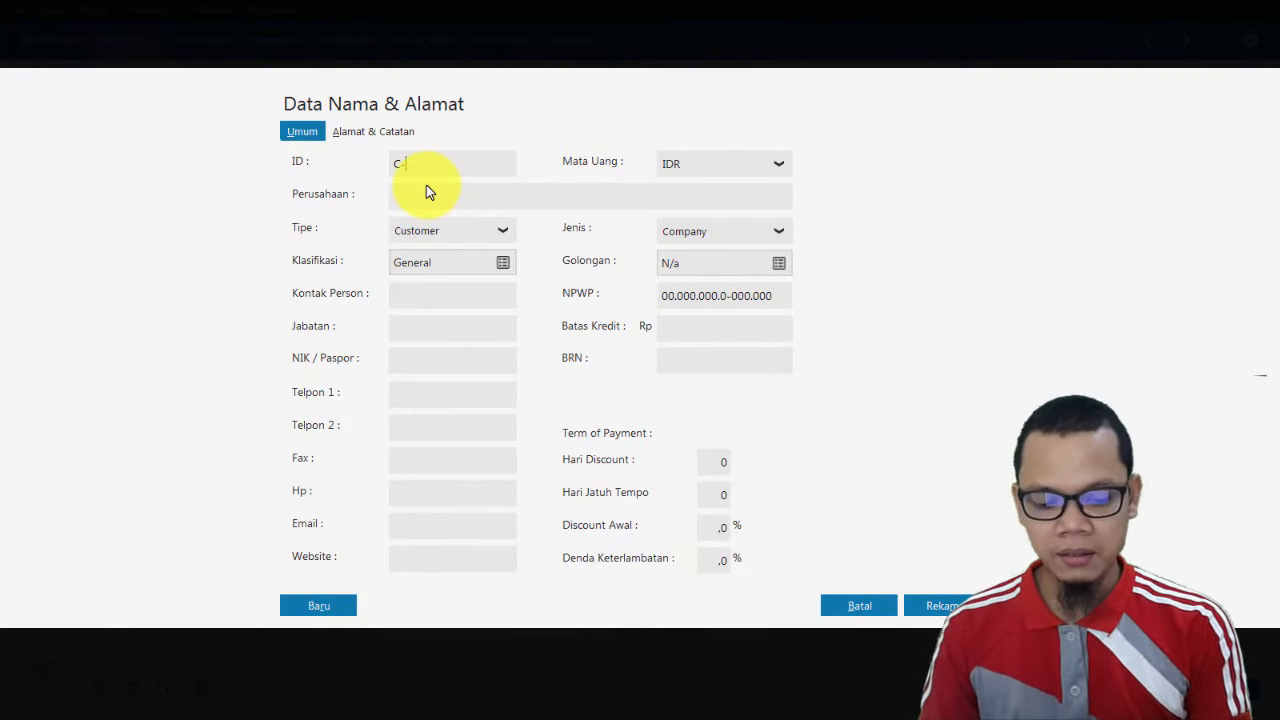
click(426, 185)
text(Sa)
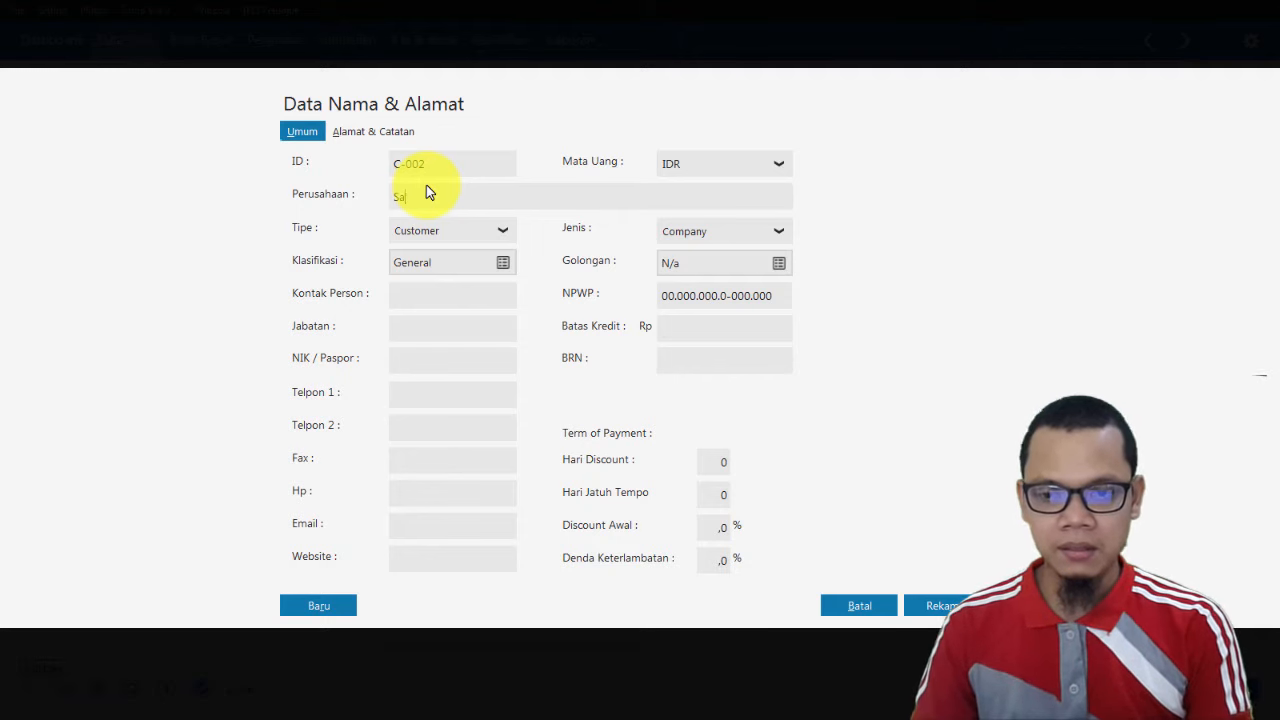
text(lsabila Mus)
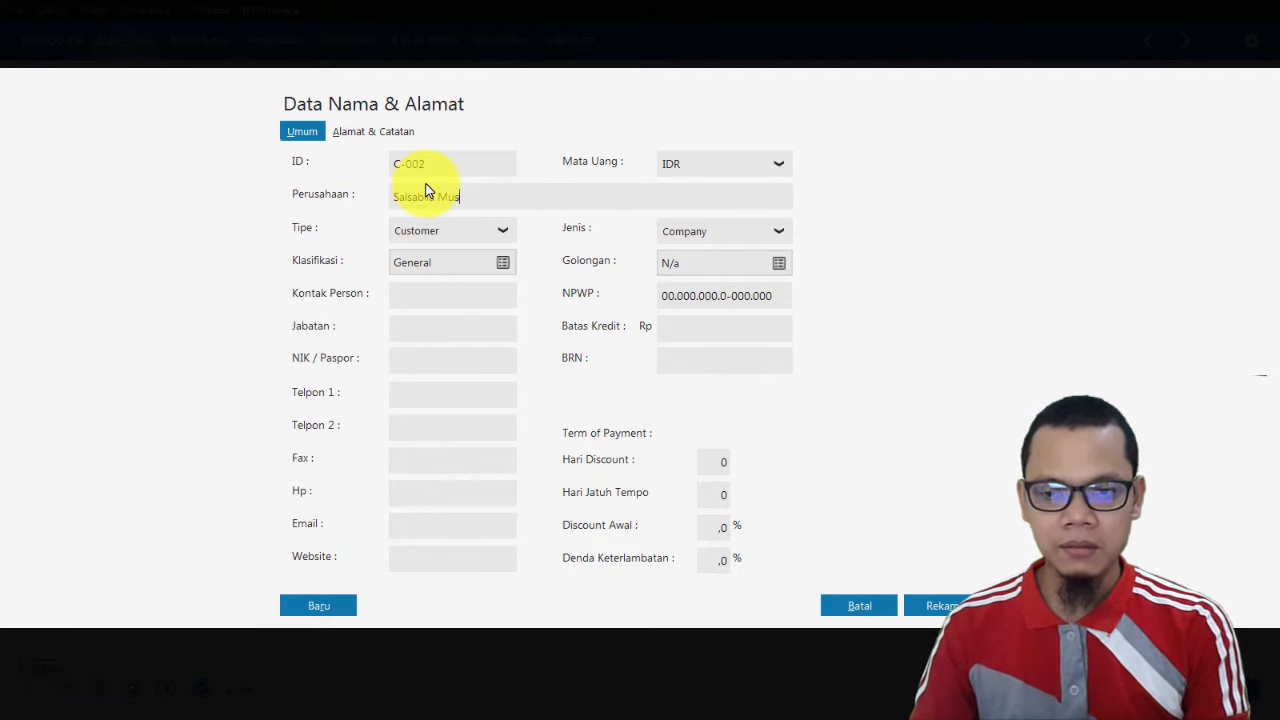
text(lim, PT)
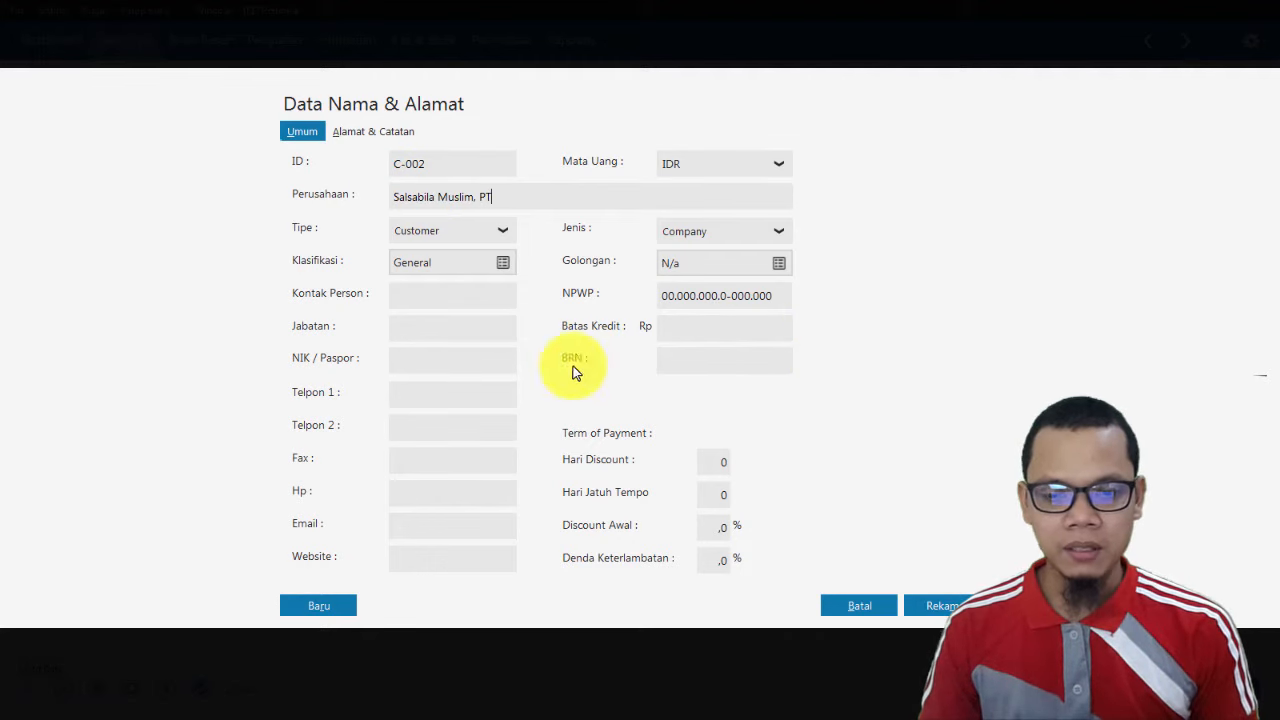
View the address and notes fields of the Salsabila Muslim, PT record and save it without completing the NPWP/NIK.
click(364, 133)
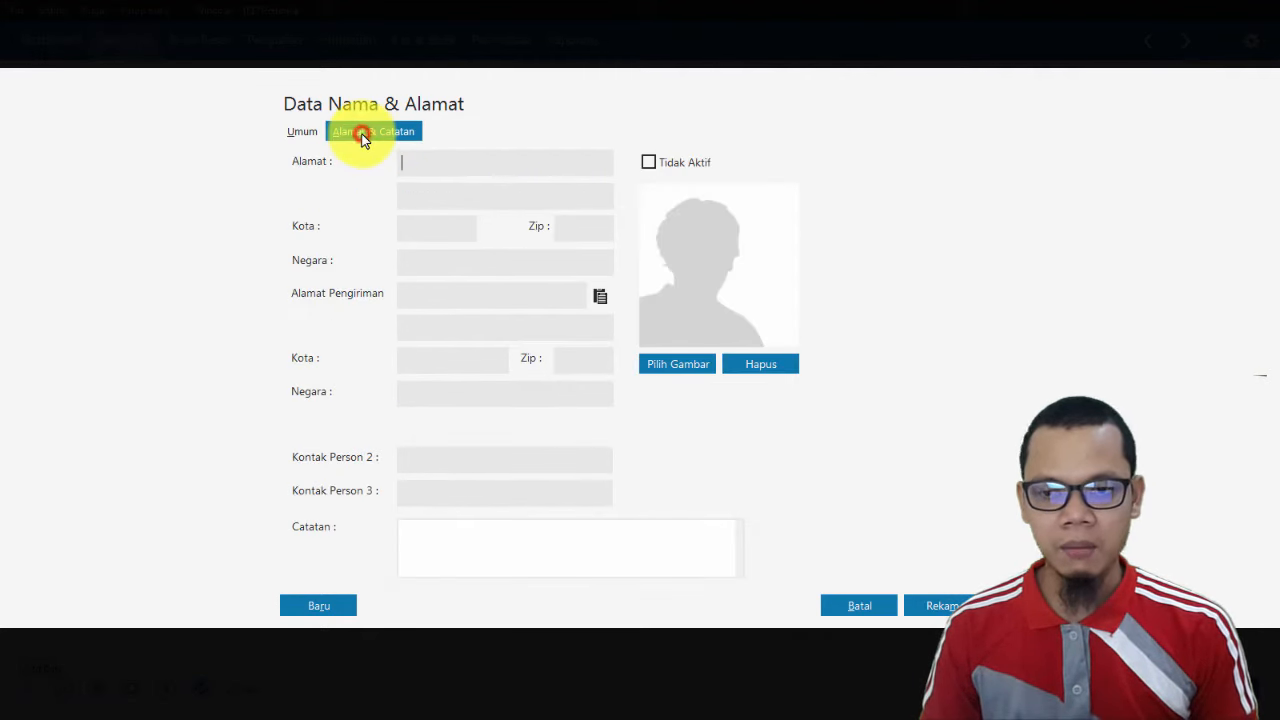
click(299, 132)
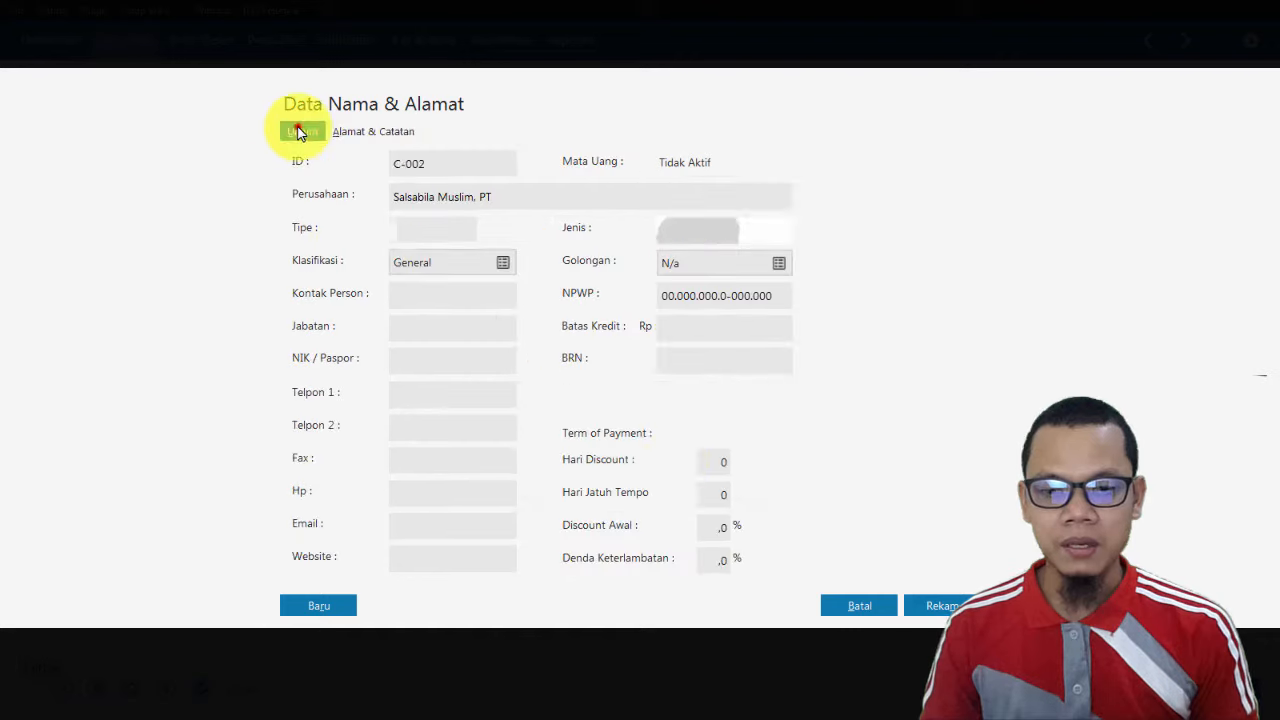
click(957, 606)
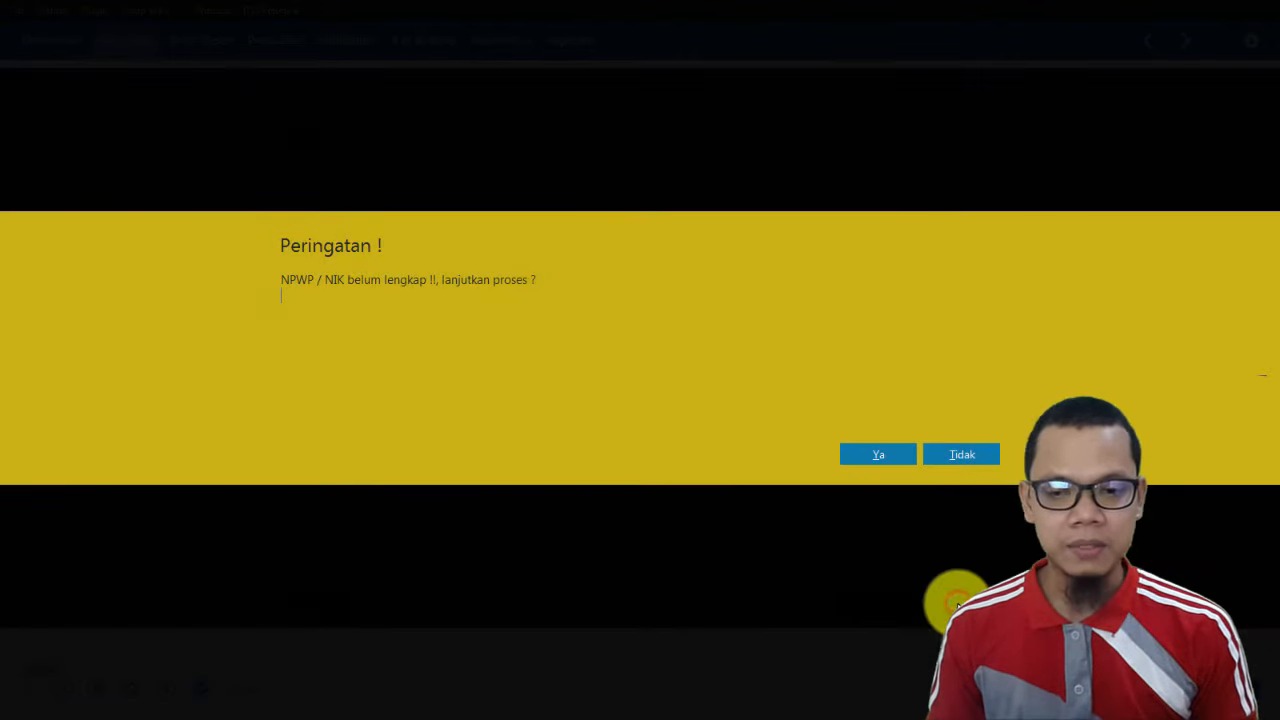
click(878, 458)
Start a record for the first vendor with its ID from the slide and the company name "Mutiara Muslim, PT".
key(alt+Tab)
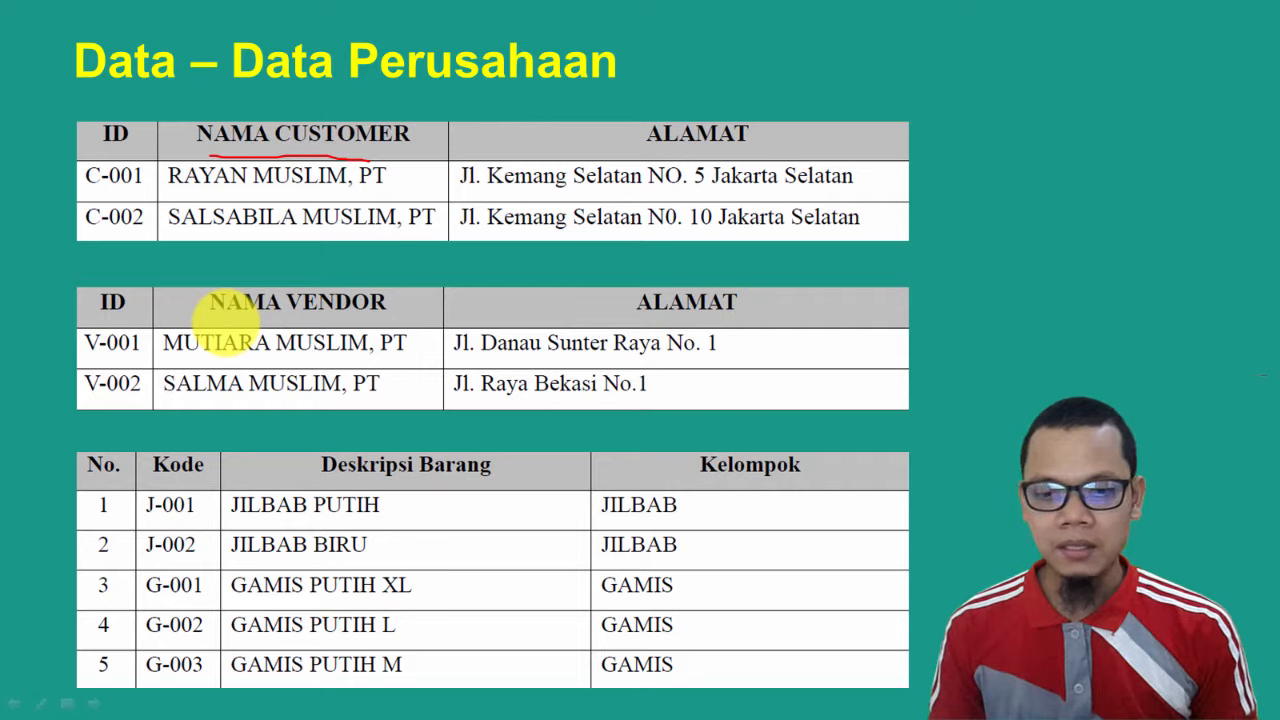
key(alt+Tab)
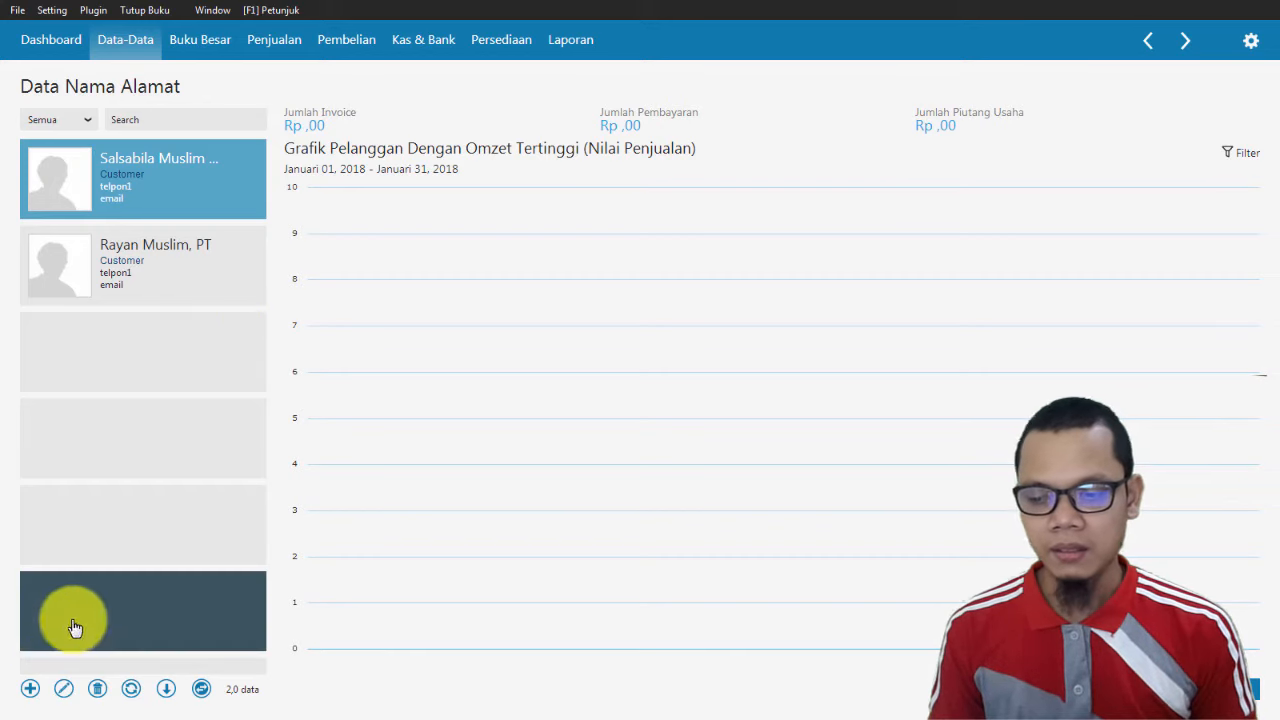
click(30, 688)
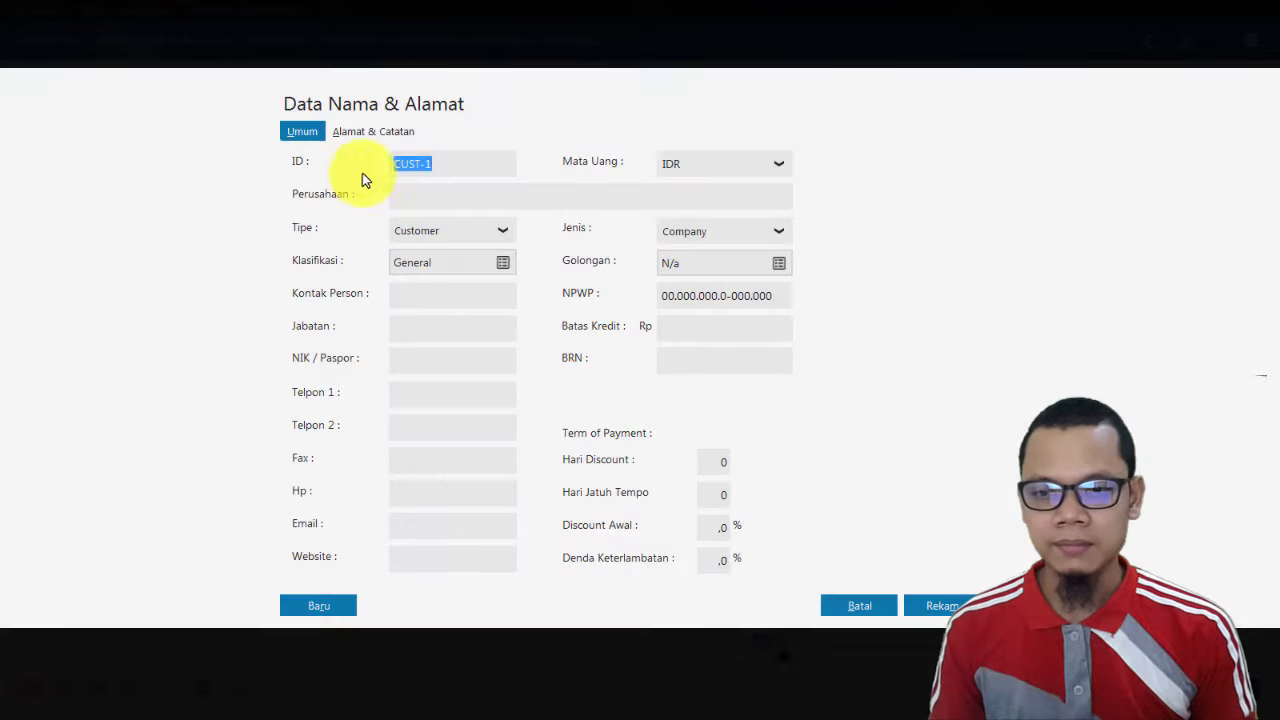
text(V-001)
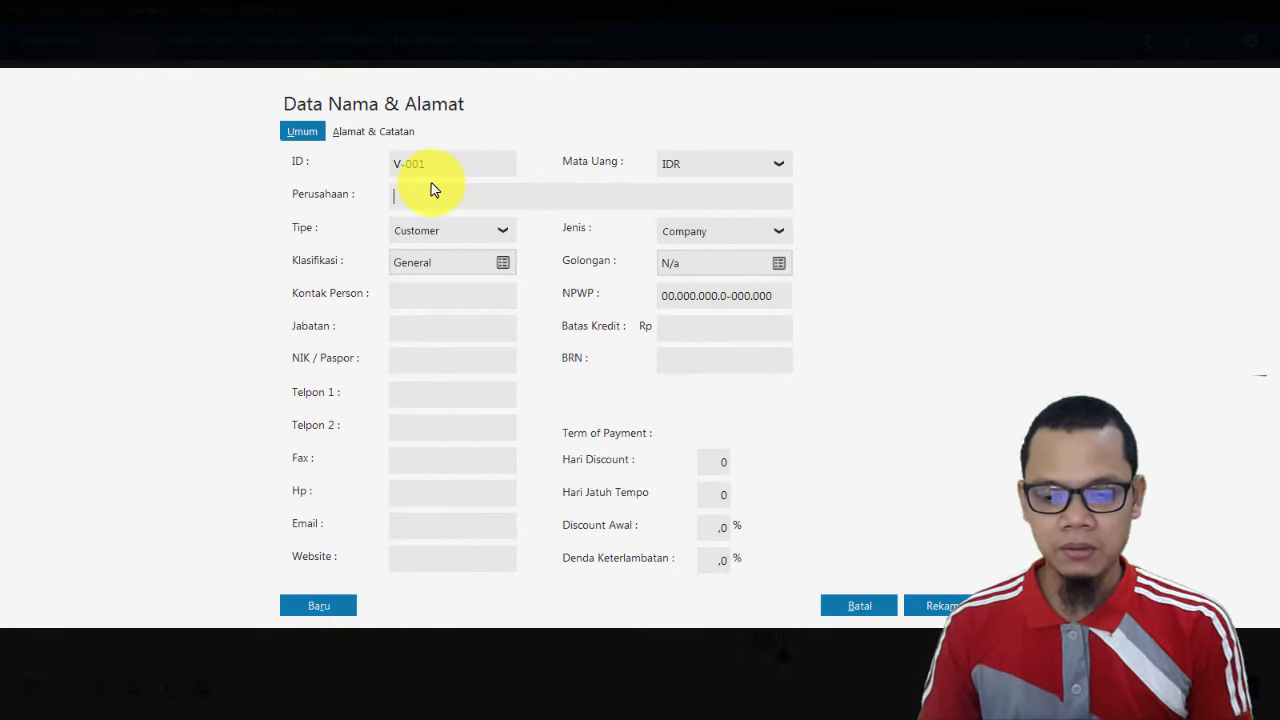
key(alt+Tab)
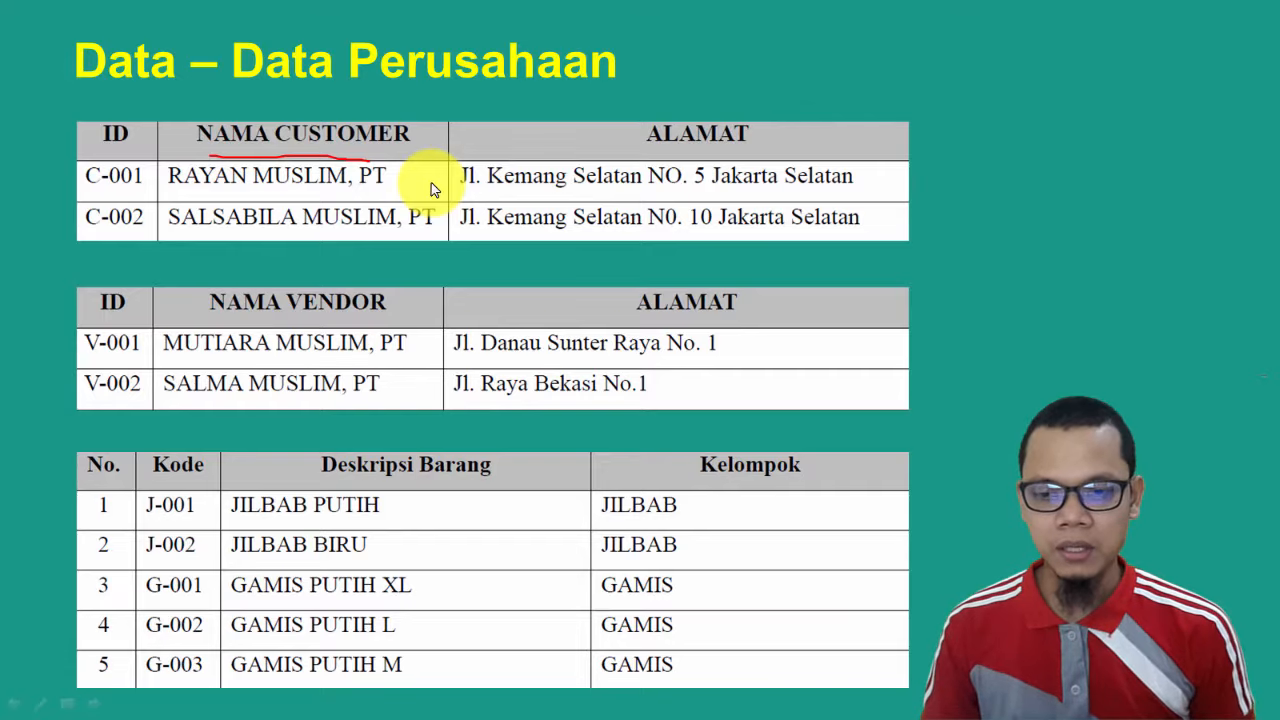
key(alt+Tab)
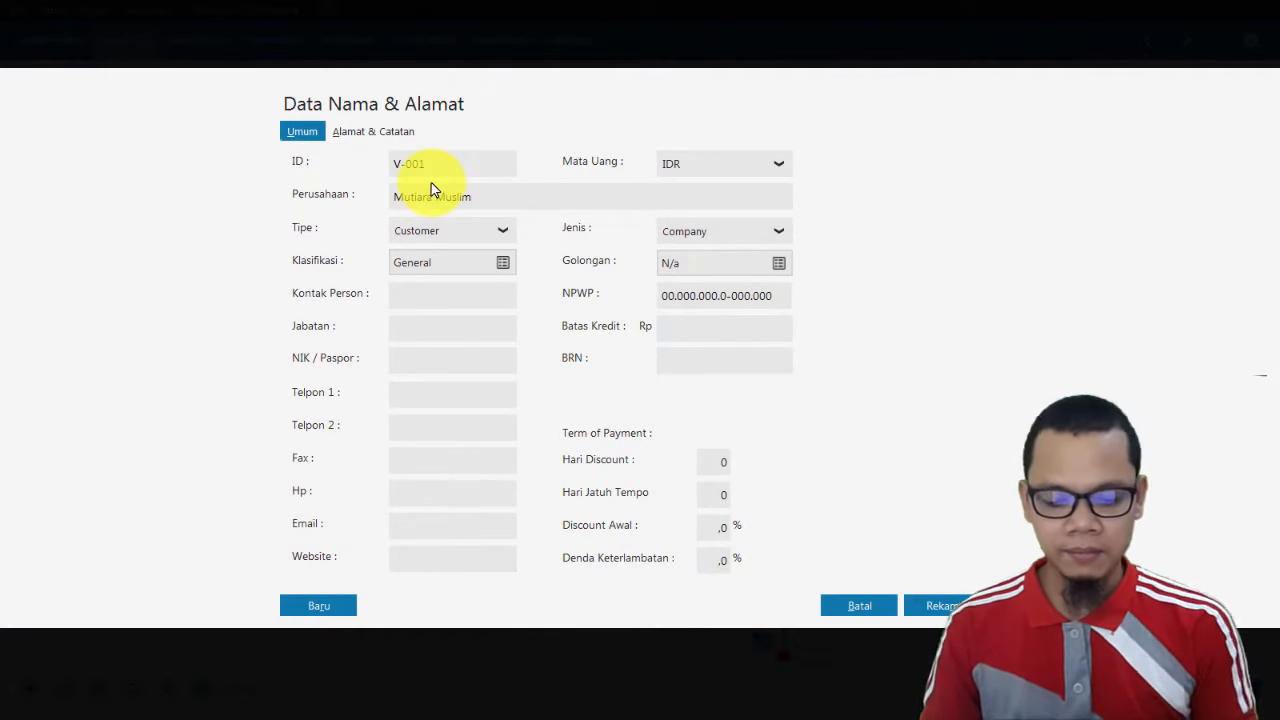
text(PT)
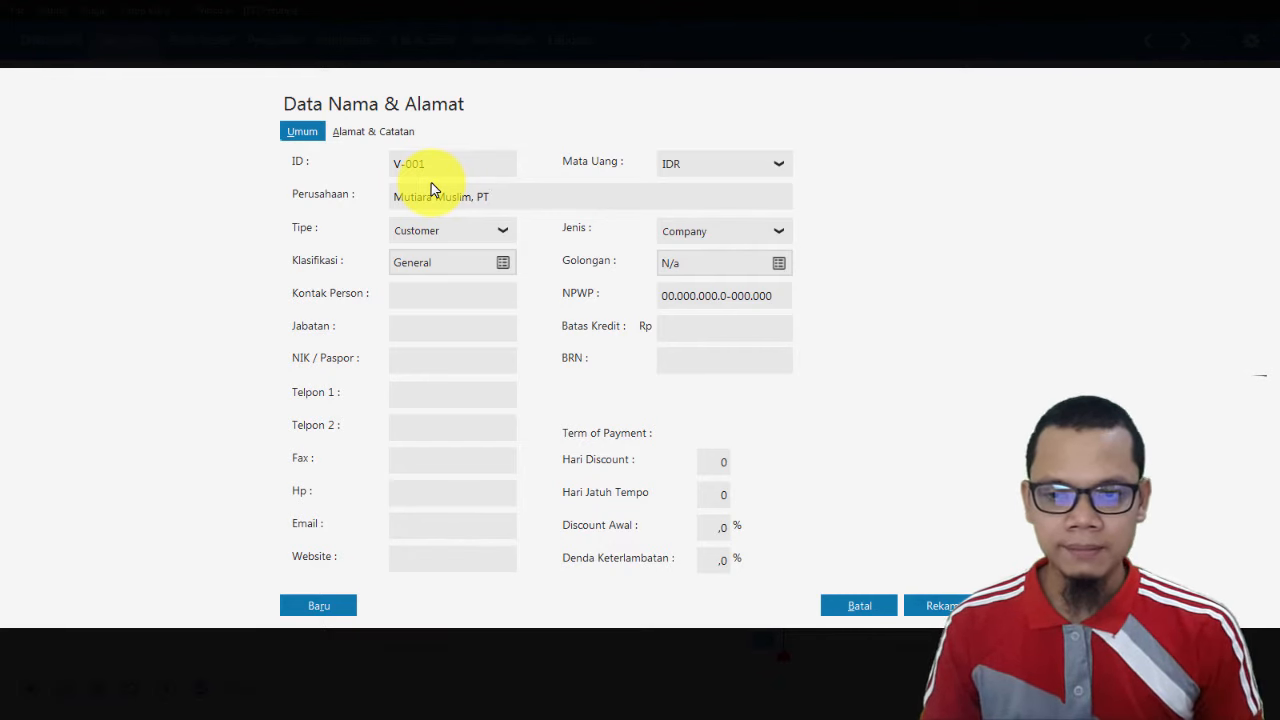
Fill in the street address of Mutiara Muslim, PT from the slide across the two address lines.
click(358, 136)
key(alt+Tab)
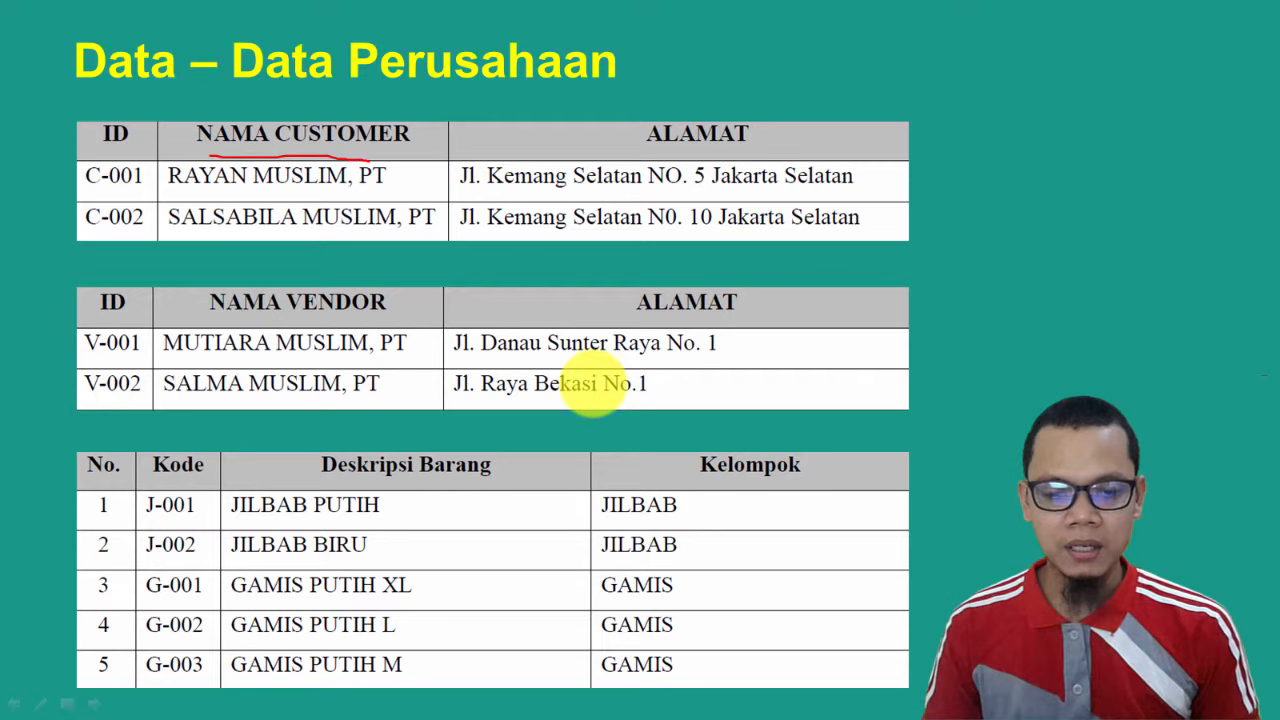
key(alt+Tab)
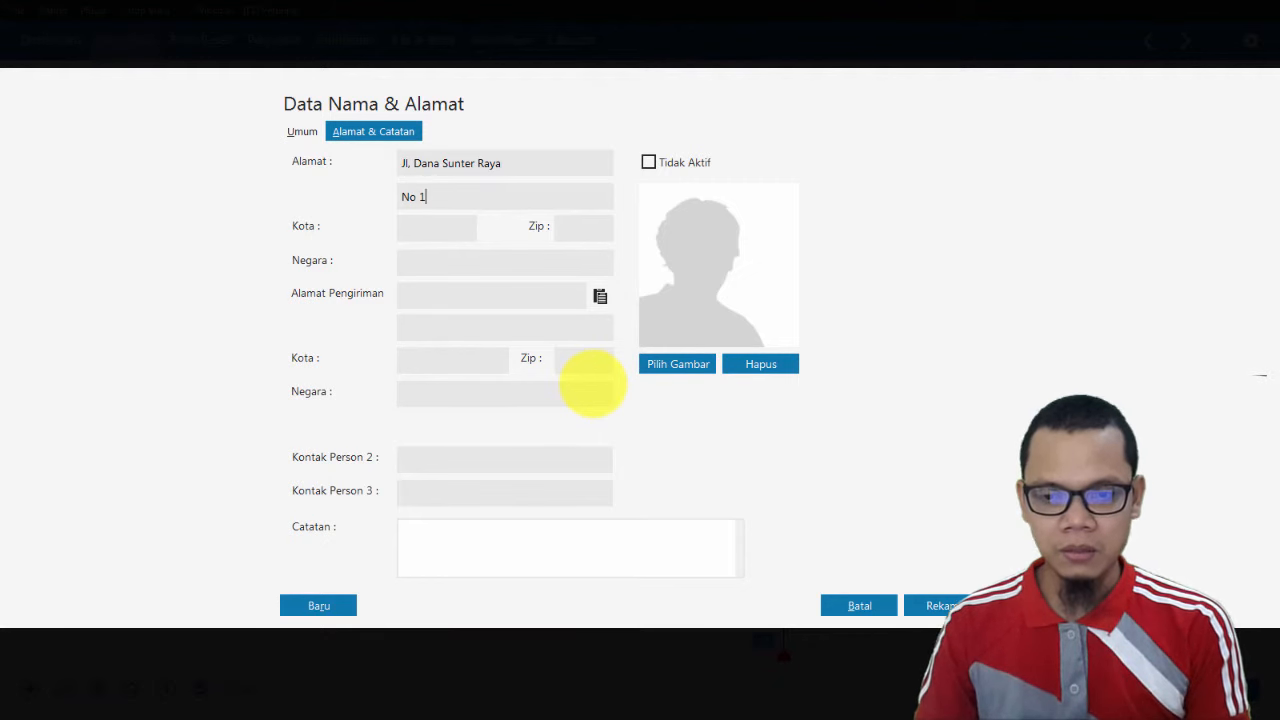
Set the city to Jakarta and the country to Indonesia for Mutiara Muslim, PT, and save the record without completing the NPWP/NIK.
text(J)
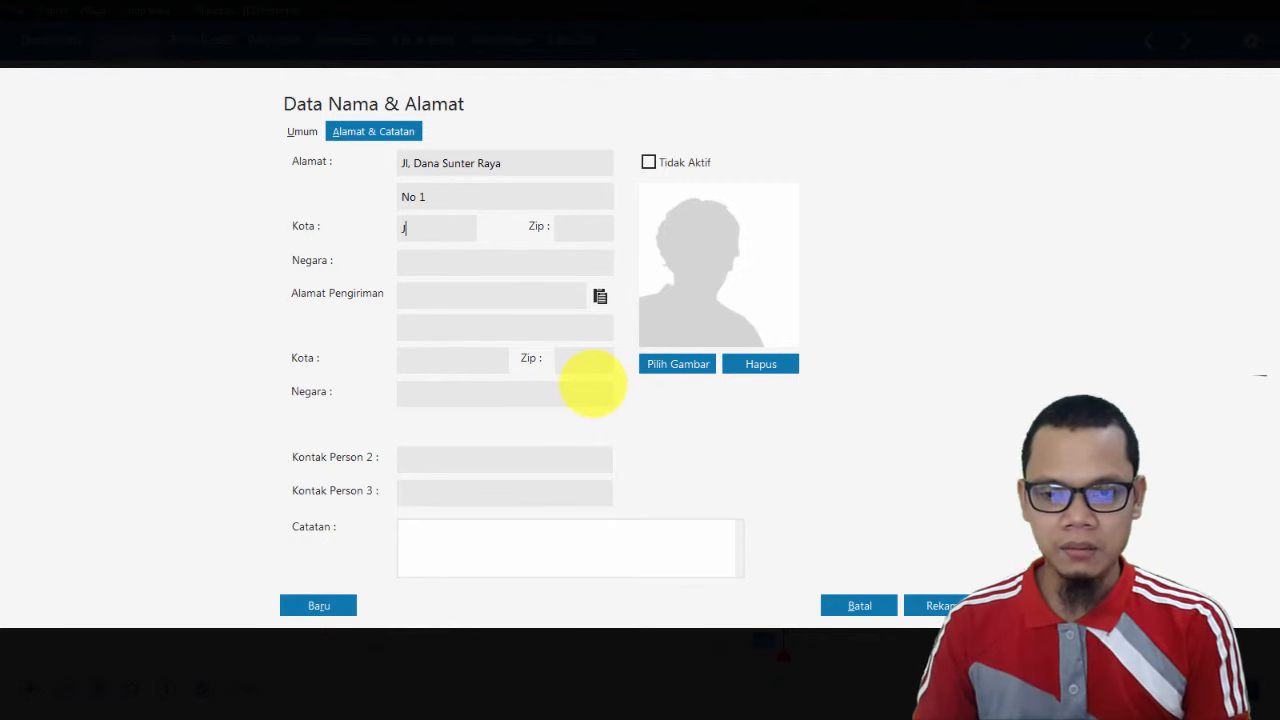
text(akarta)
key(Tab)
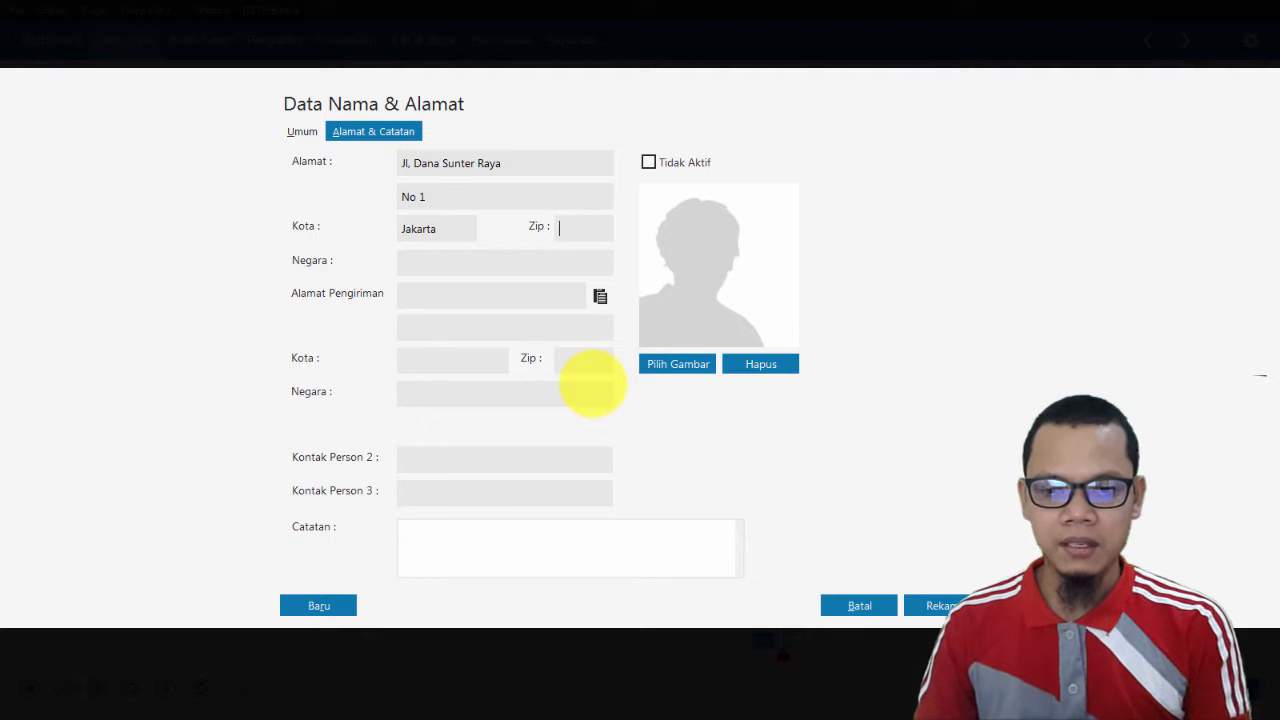
text(Indonesia)
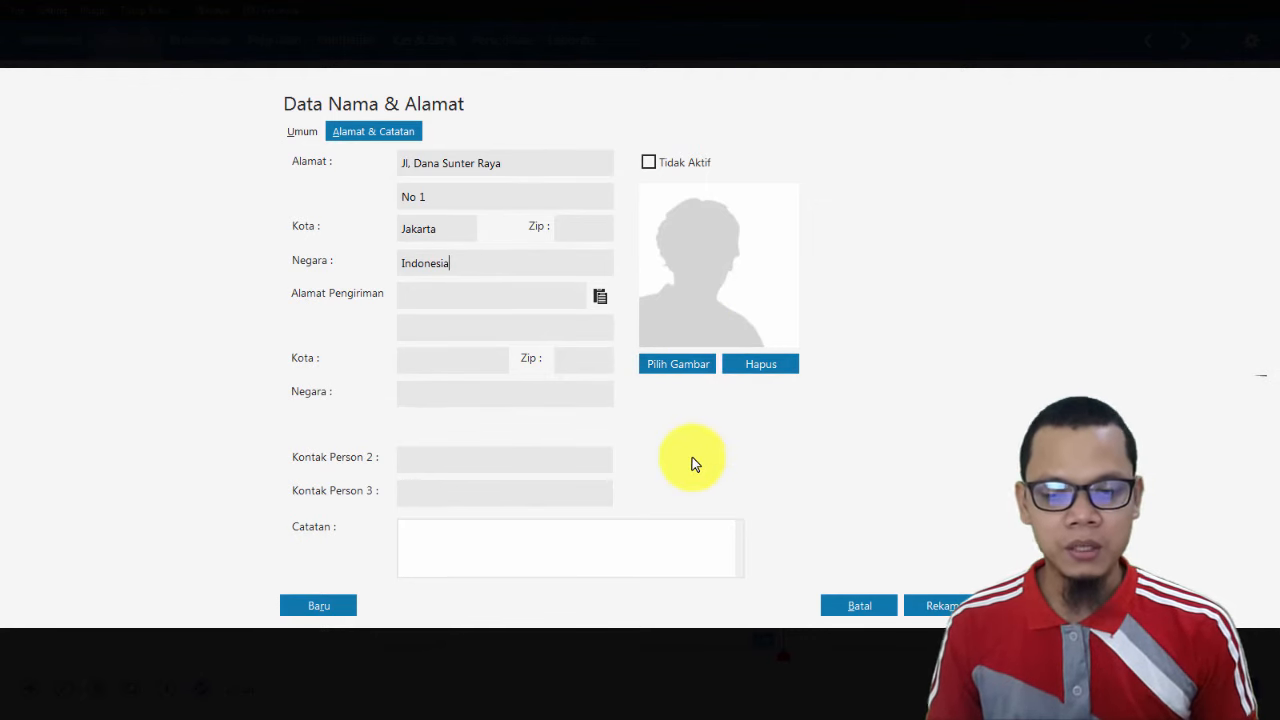
click(937, 606)
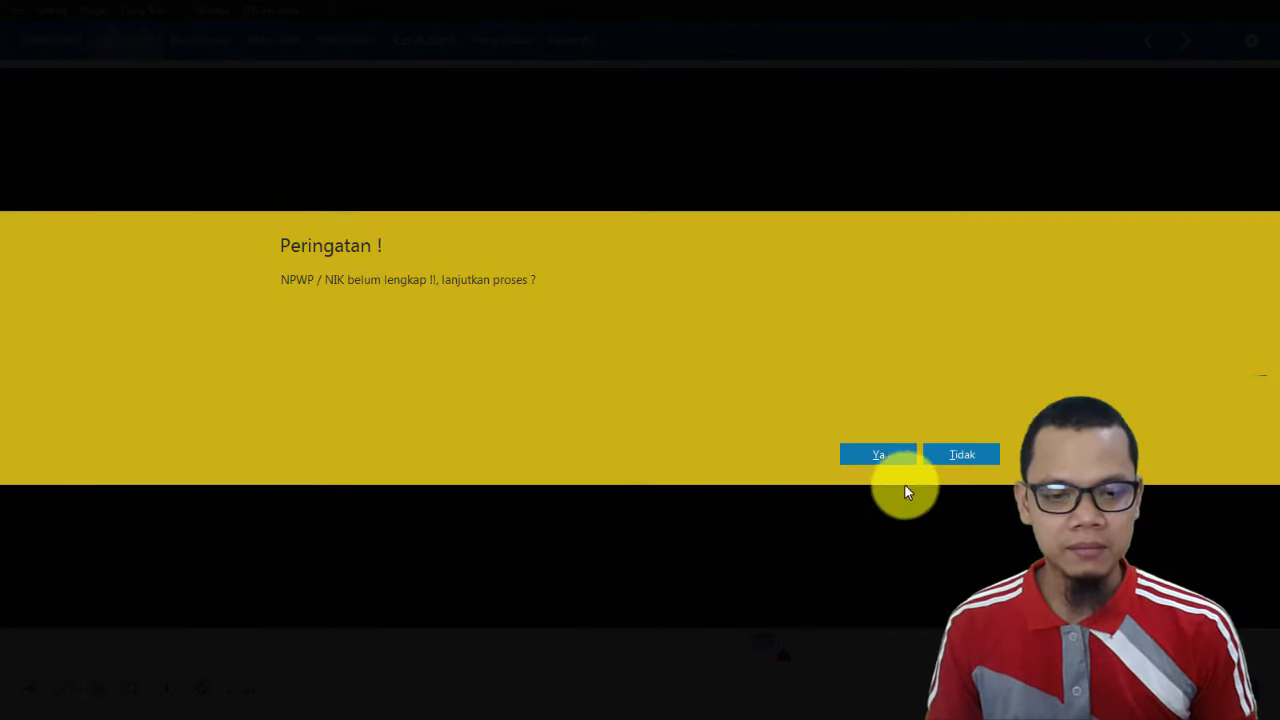
click(880, 455)
Start a record of type Vendor for the second vendor on the slide and enter its ID.
key(alt+Tab)
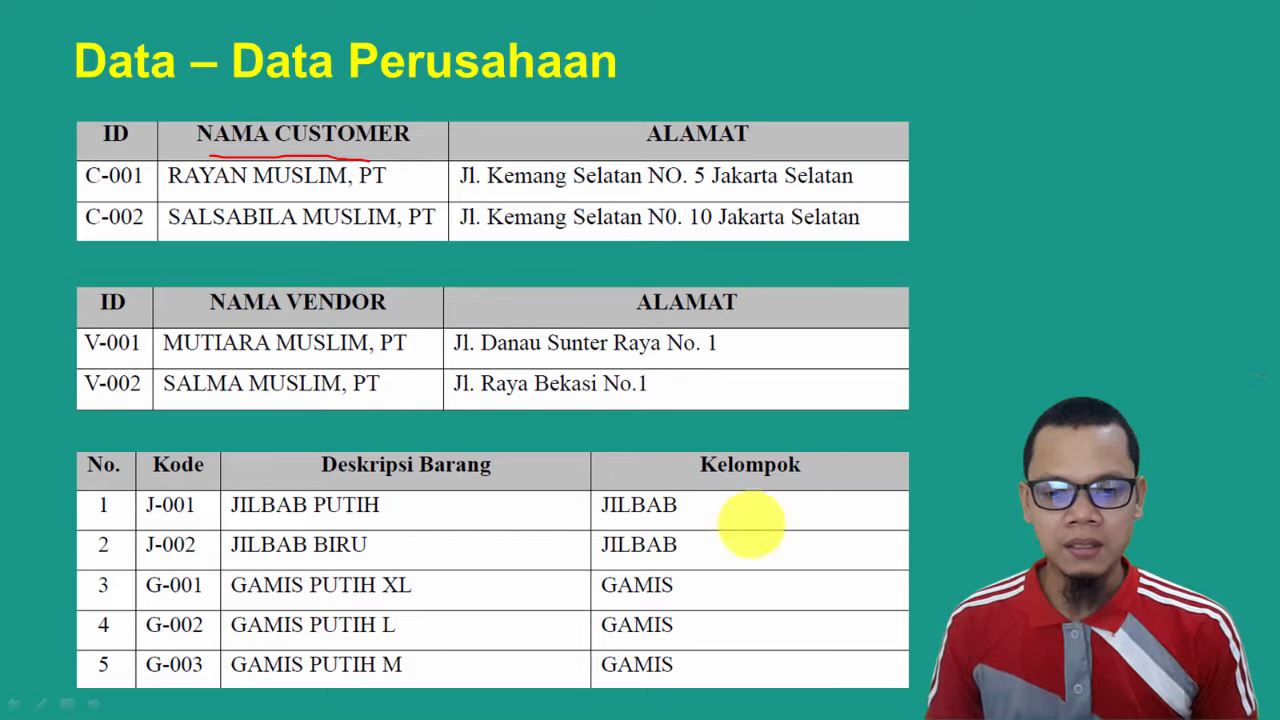
key(alt+Tab)
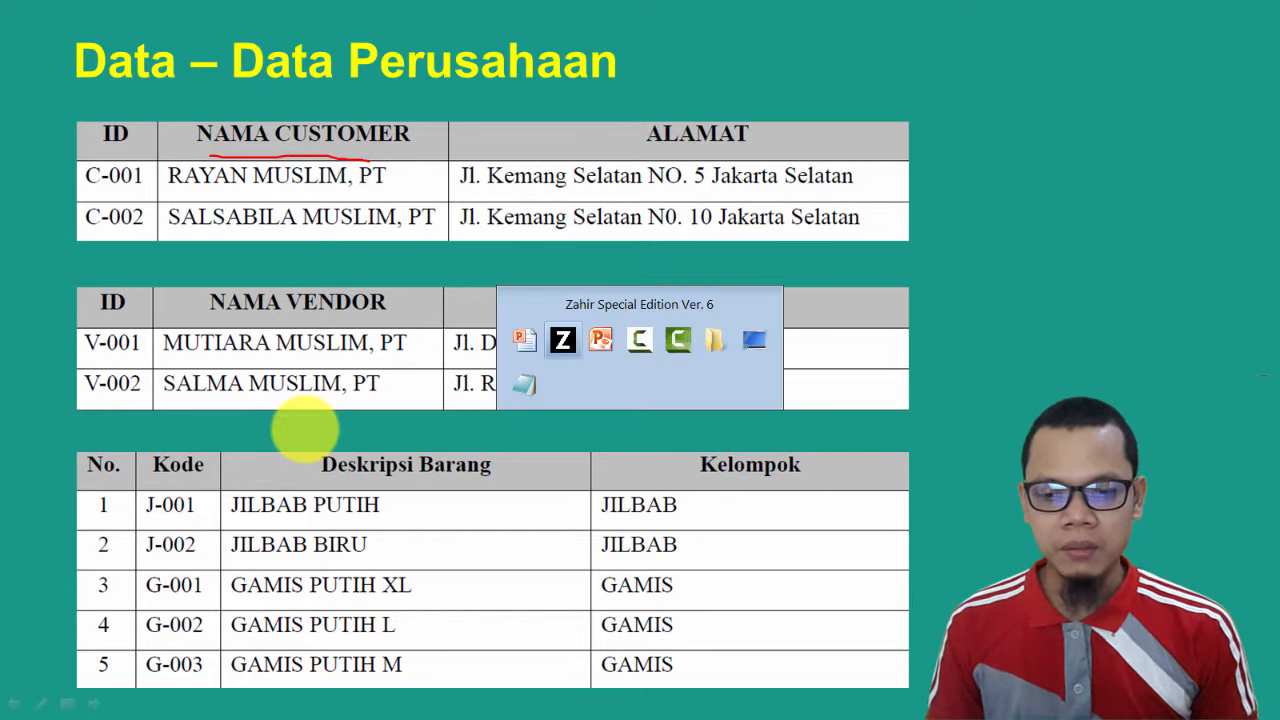
click(31, 688)
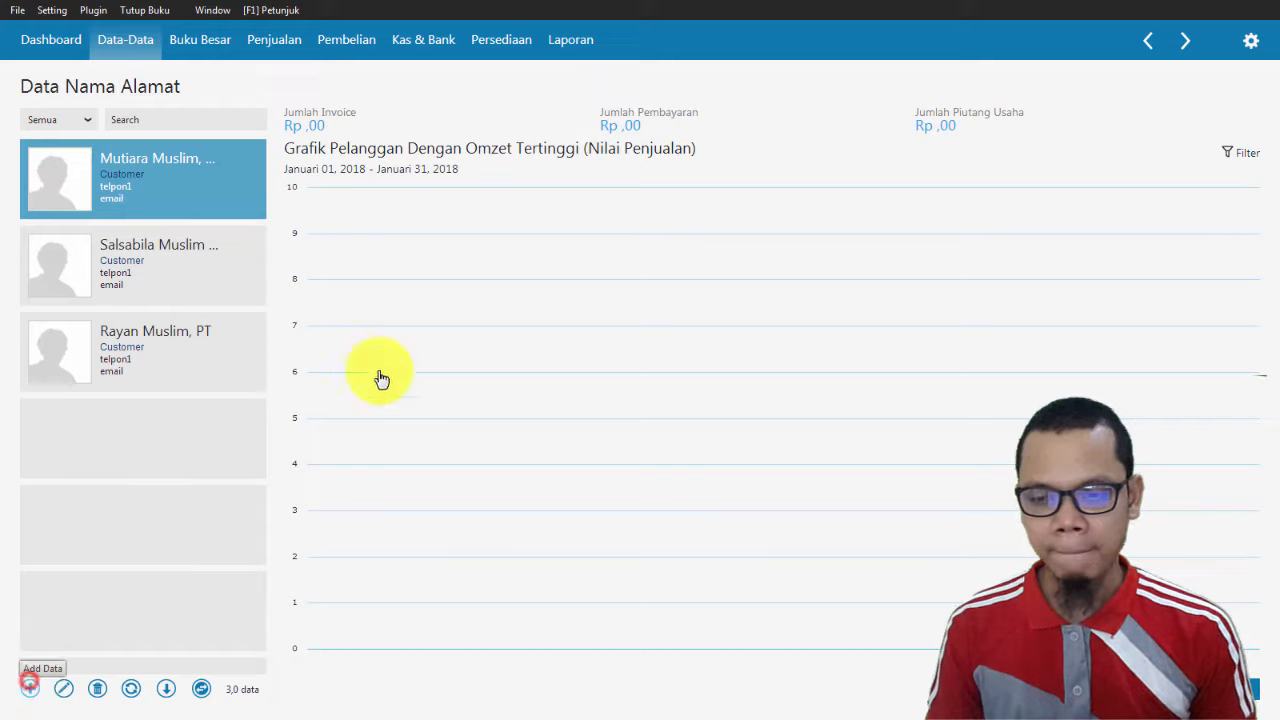
click(446, 231)
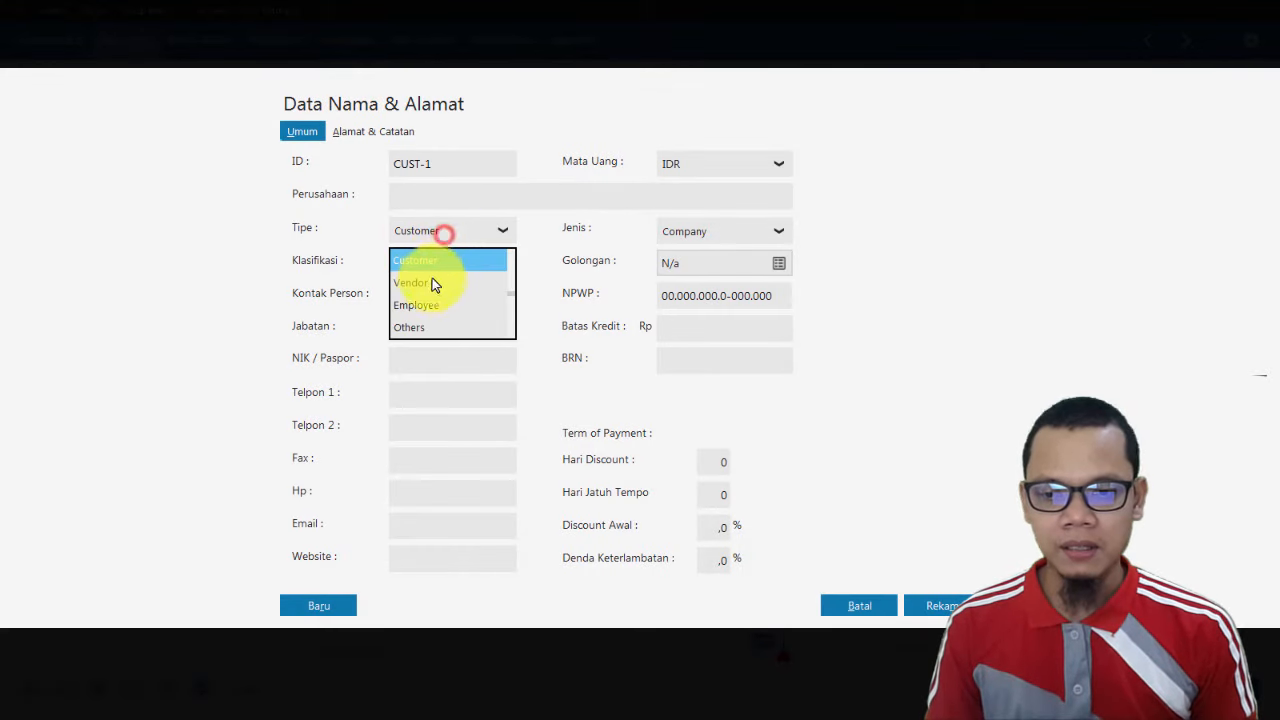
click(430, 282)
click(445, 200)
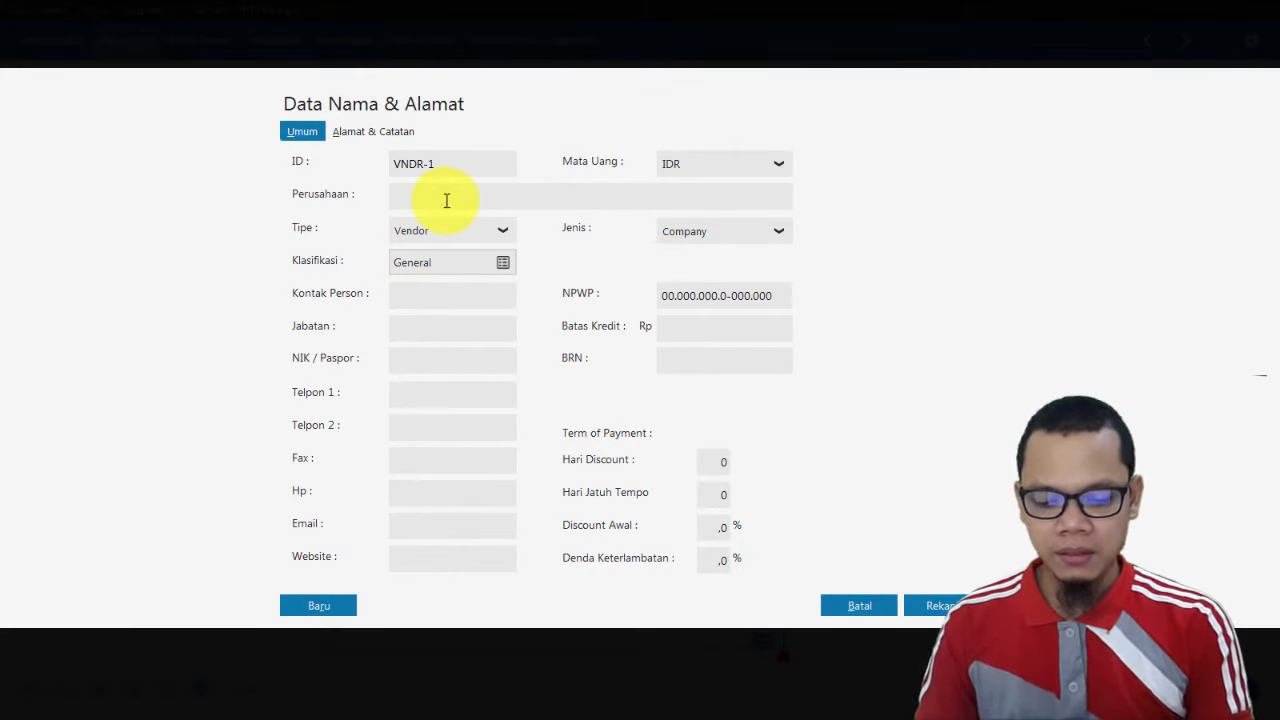
text(V-002)
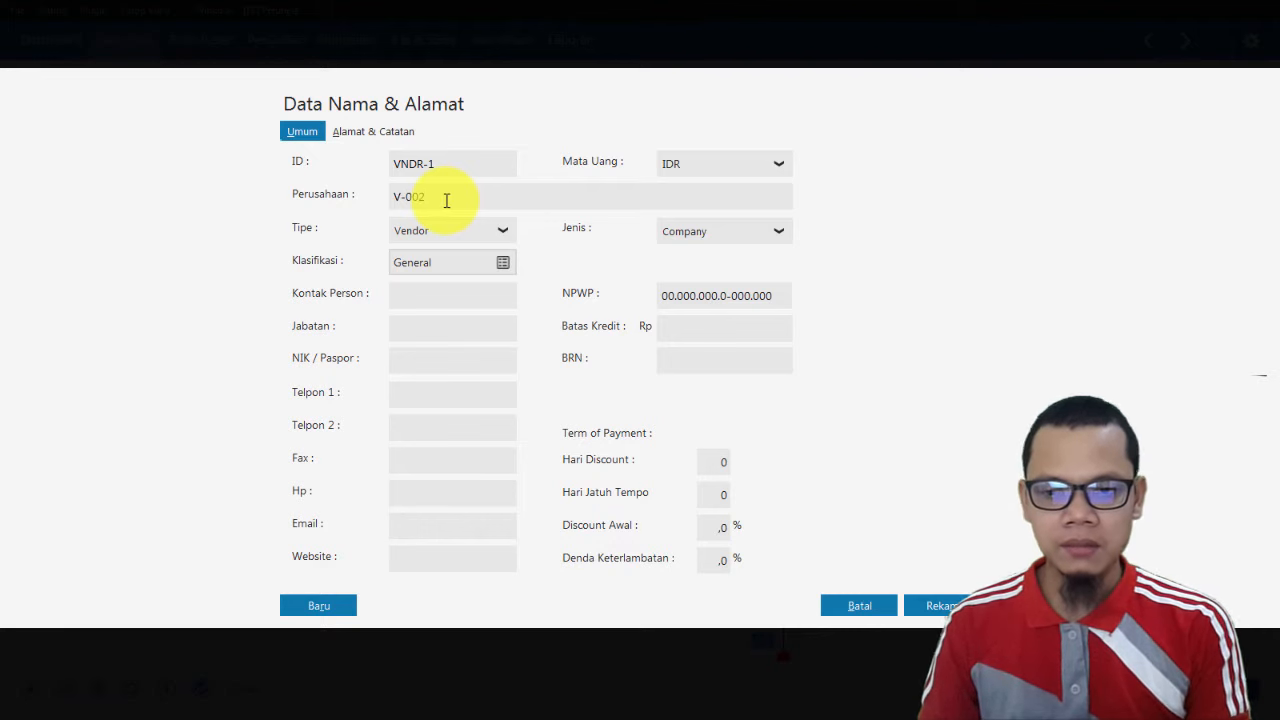
key(shift+Tab)
text(V-002)
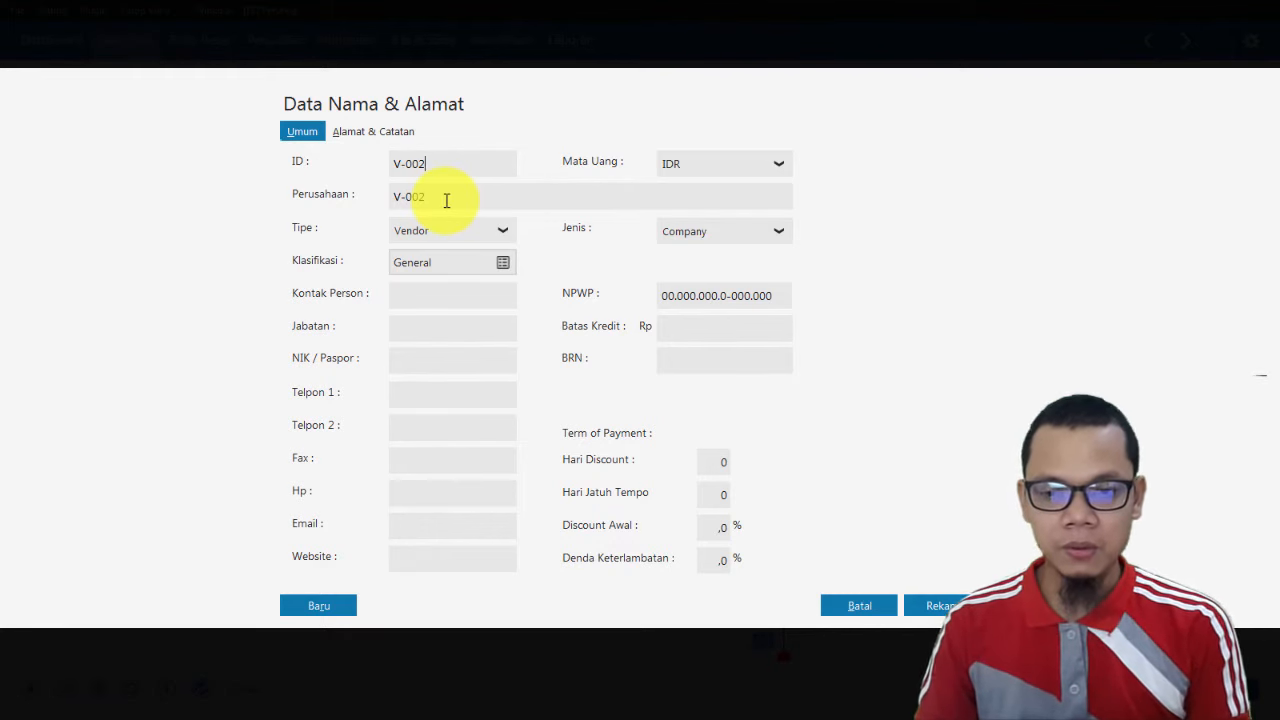
Enter the company name "Salma Muslim, PT" and save the vendor record without completing the NPWP/NIK.
key(Tab)
text(S)
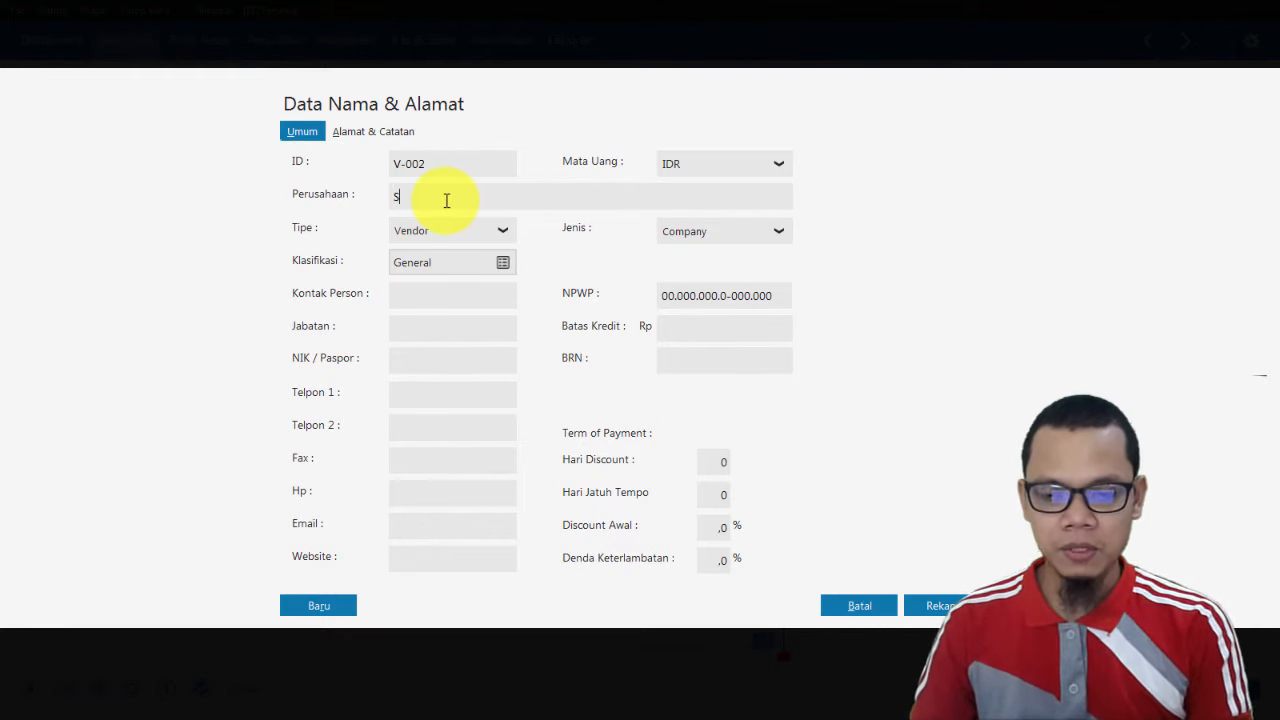
text(alma M)
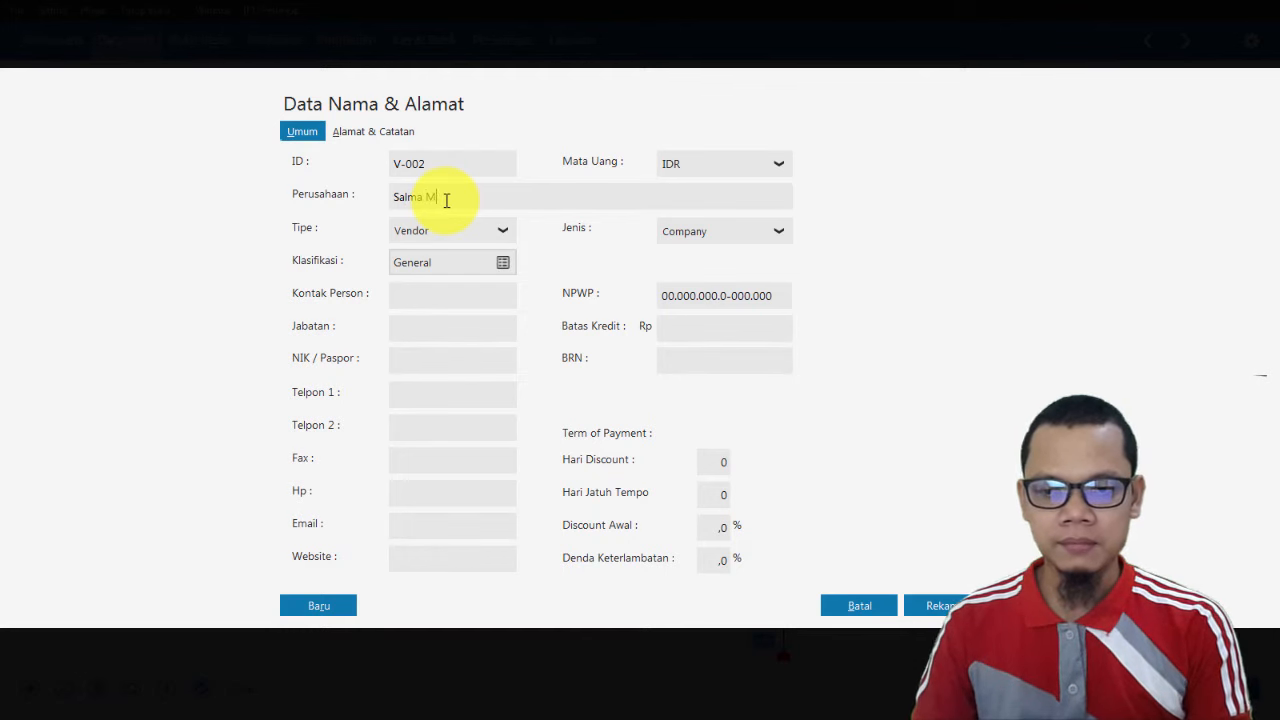
text(uslim, )
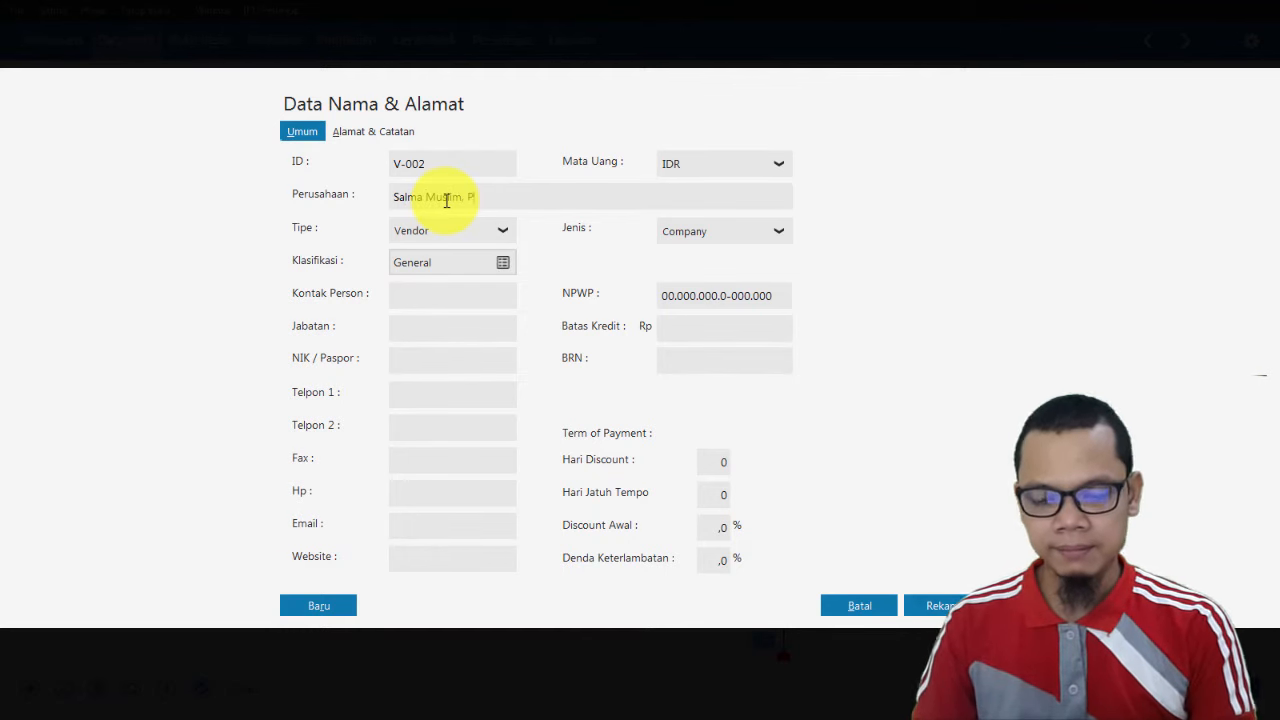
text(PT)
click(943, 607)
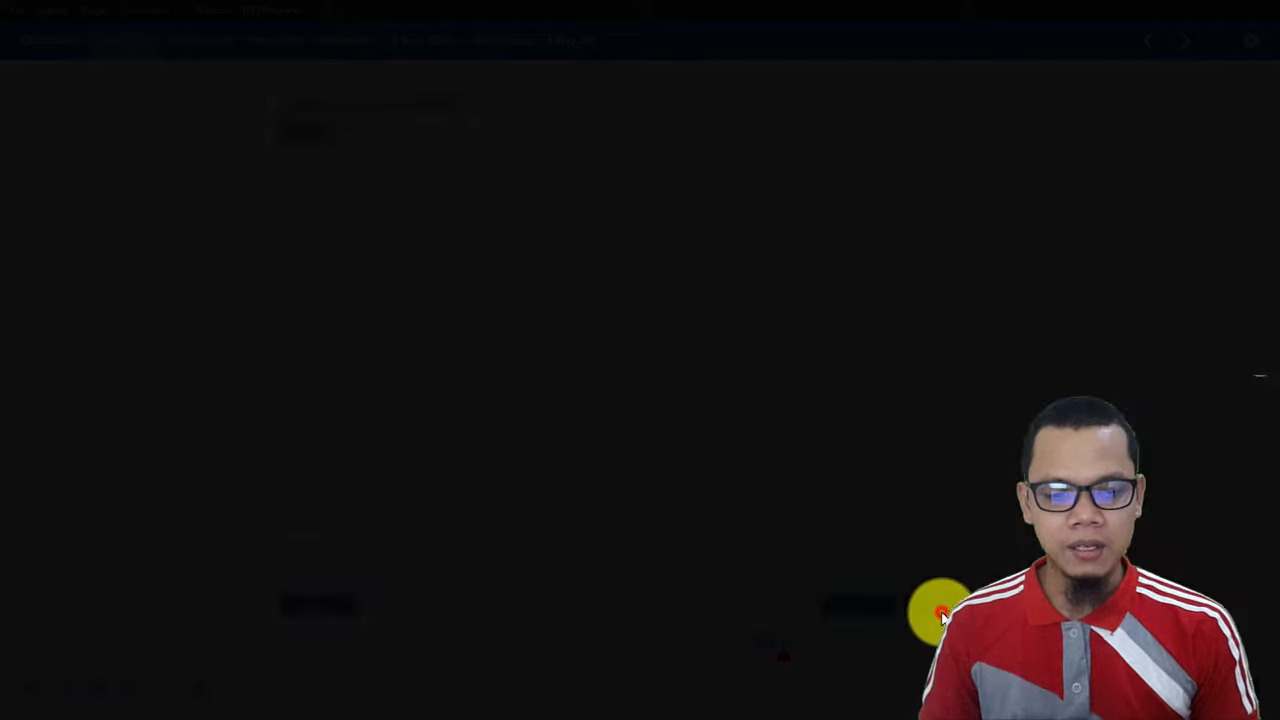
click(843, 450)
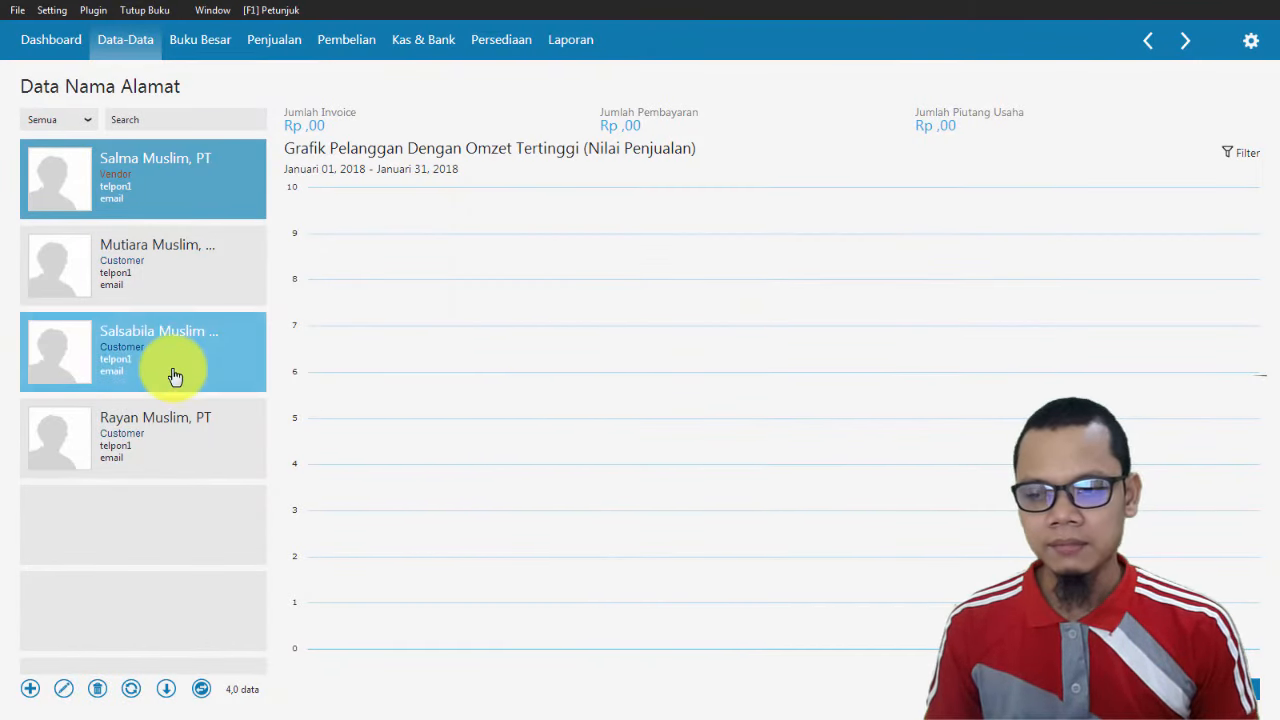
Change the type of the Mutiara Muslim, PT record to Vendor, re-enter its ID from the slide, save it and refresh the list.
double_click(157, 281)
click(487, 193)
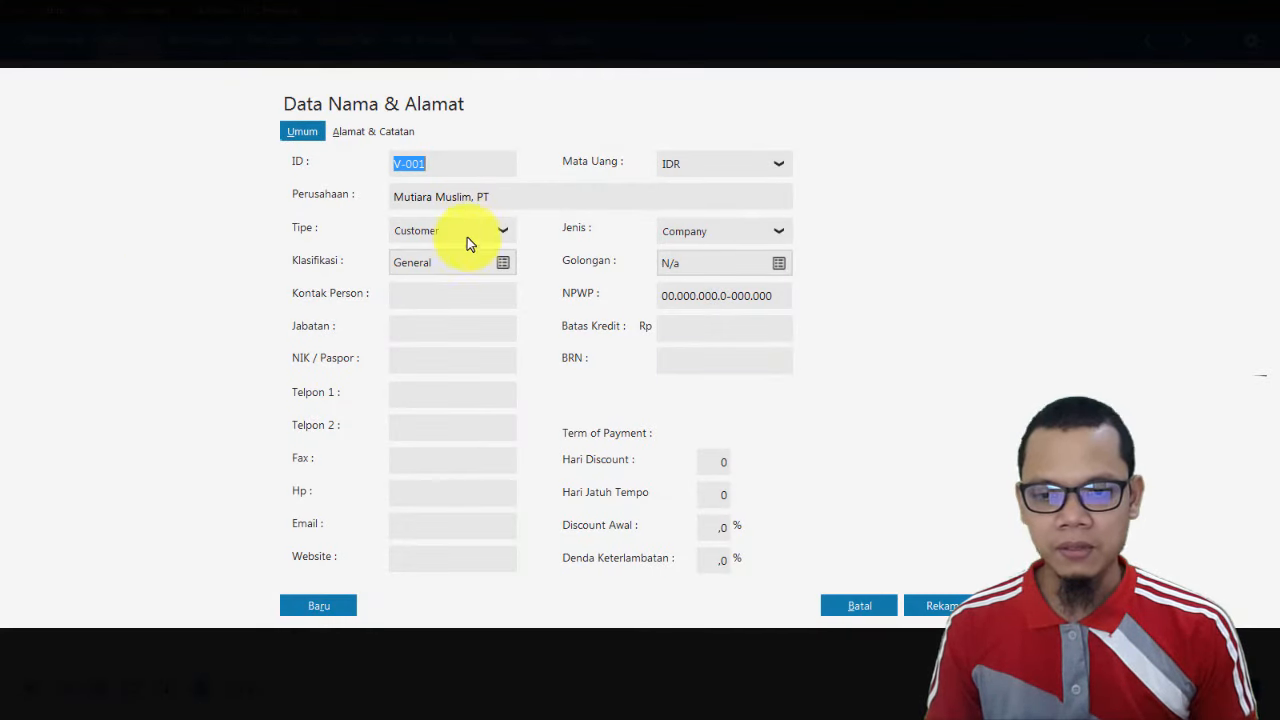
click(467, 232)
click(455, 285)
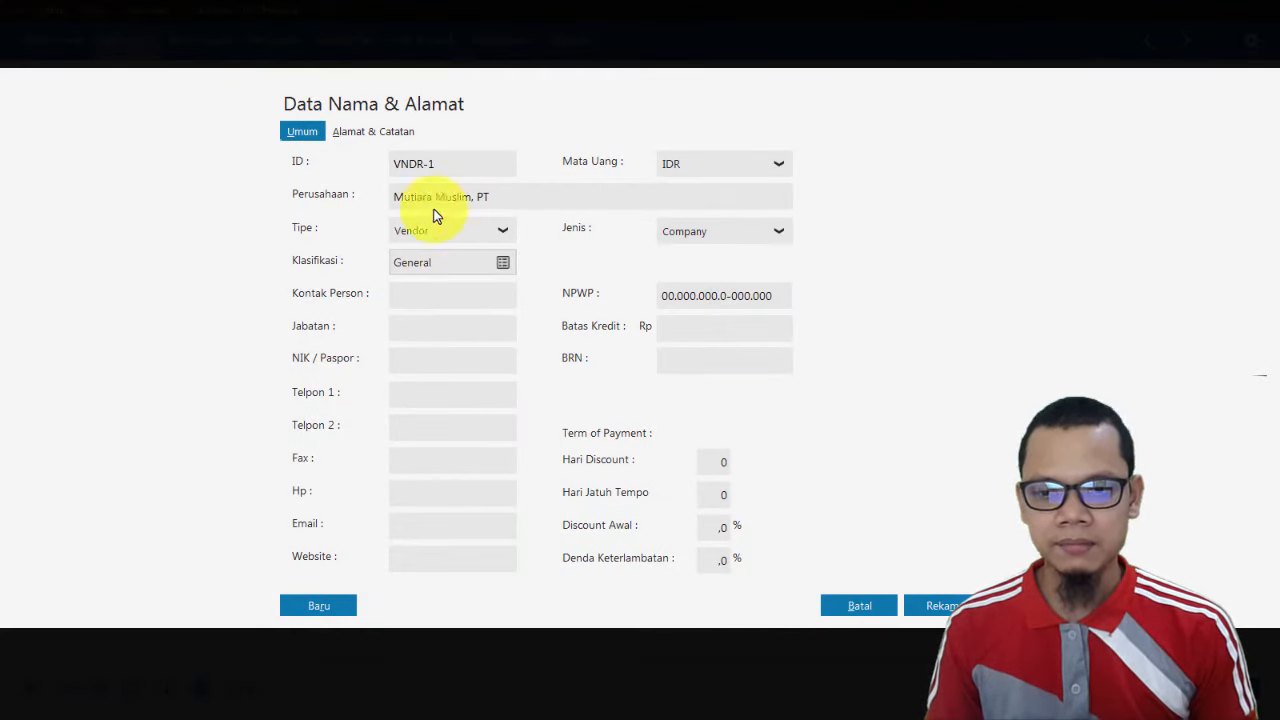
double_click(445, 162)
text(V-0)
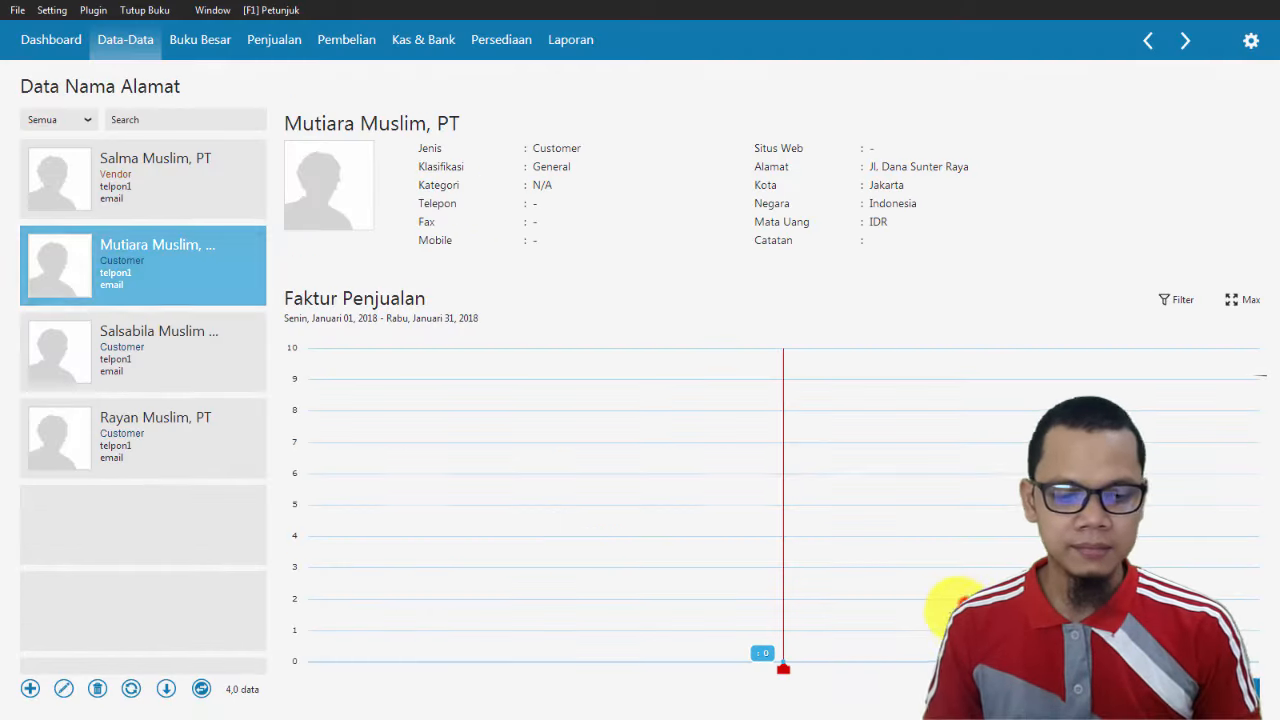
click(940, 605)
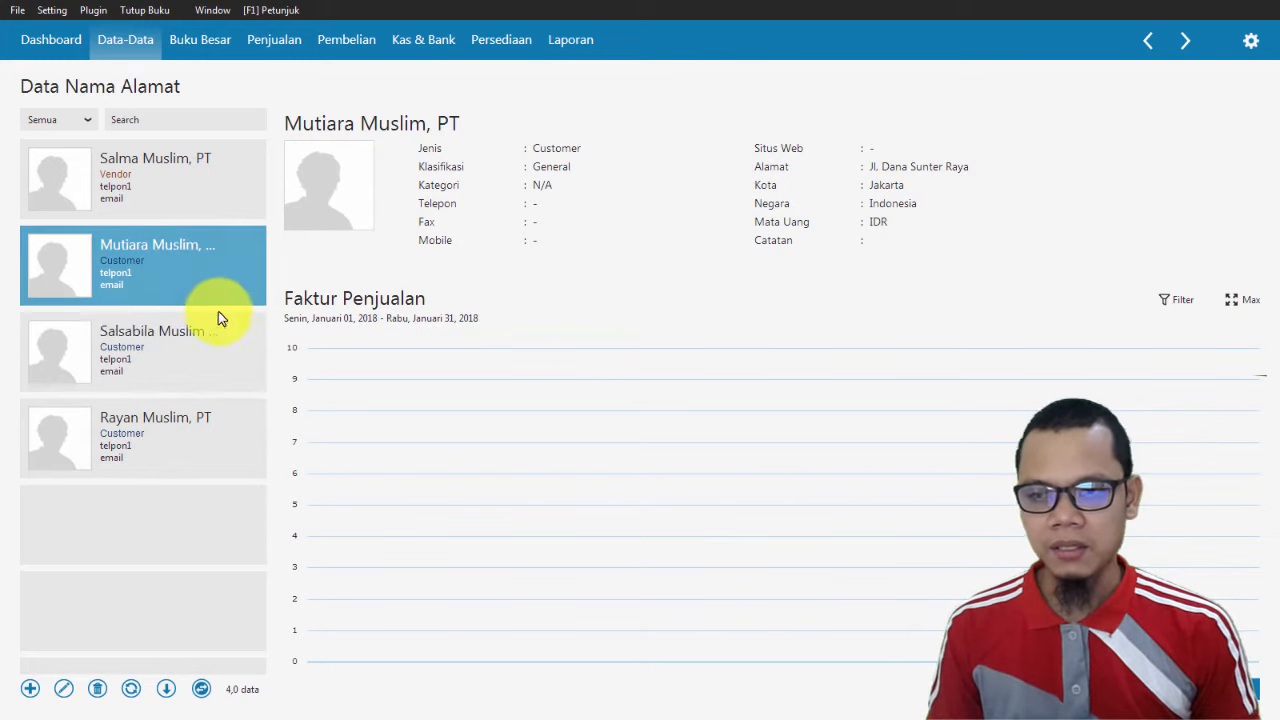
click(134, 690)
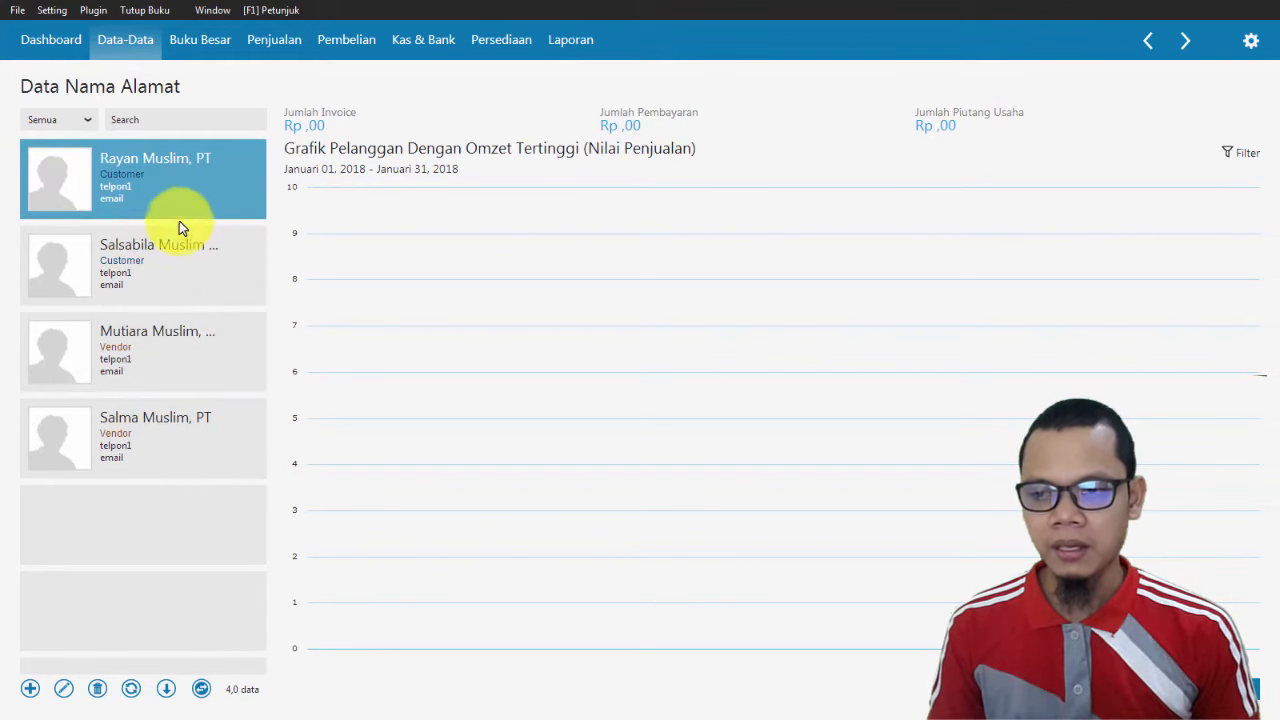
Compare the vendor records in the name and address list with the vendor table on the data slide.
click(210, 341)
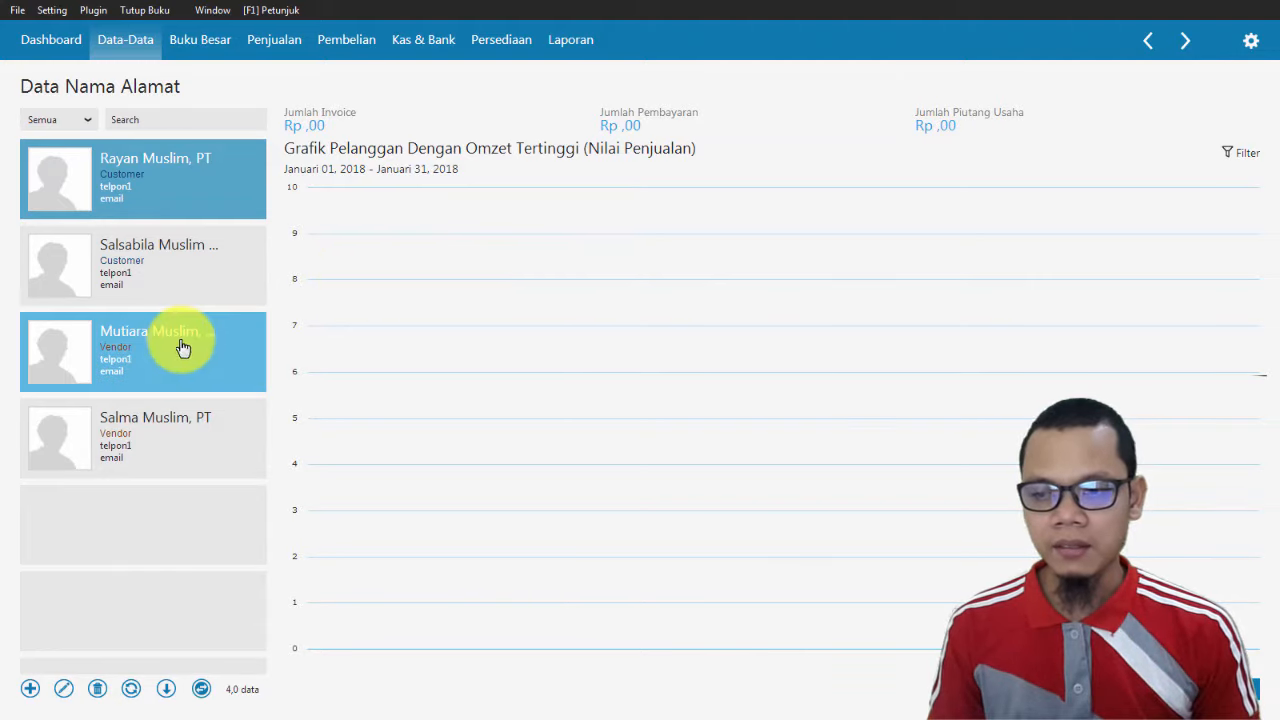
key(alt+Tab)
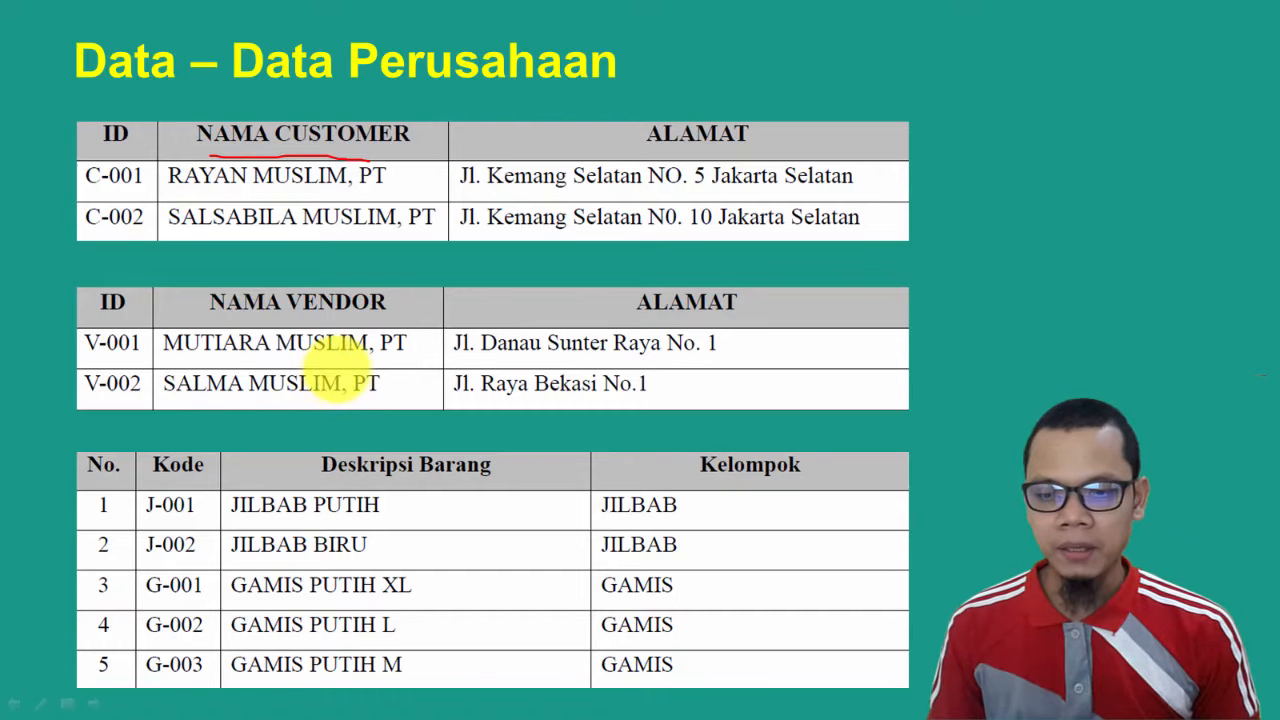
key(alt+Tab)
click(252, 465)
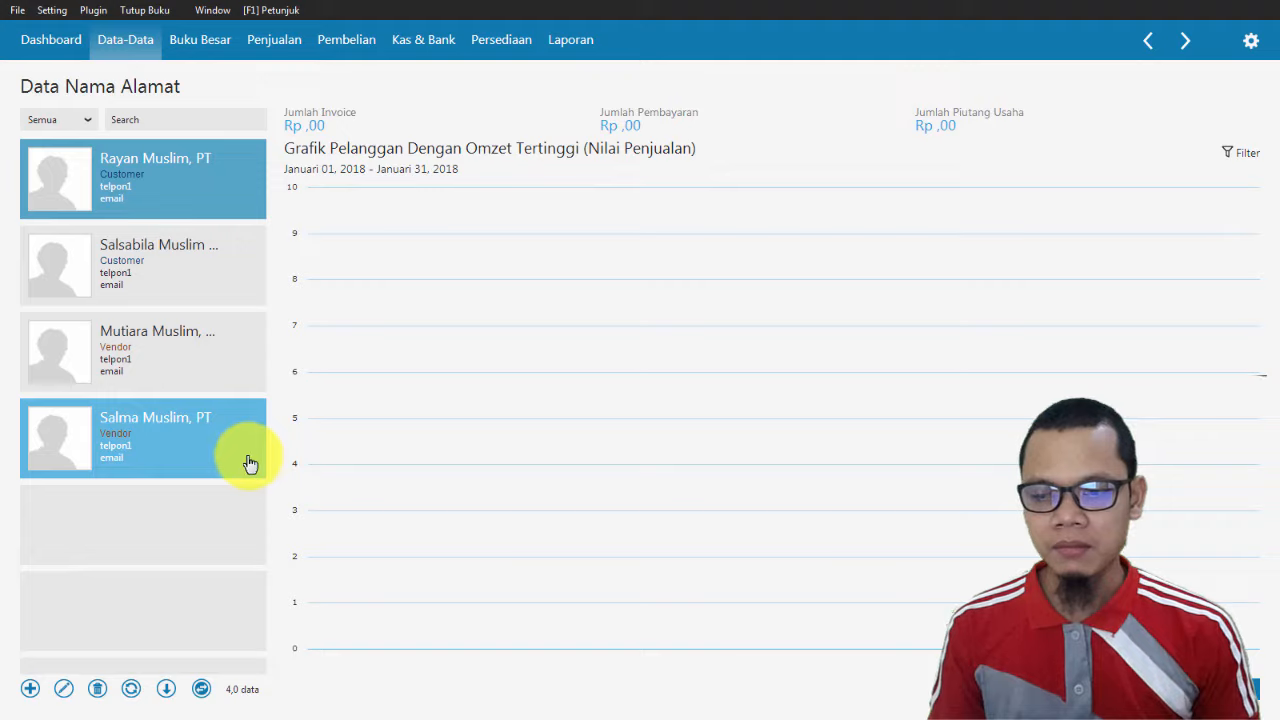
key(alt+Tab)
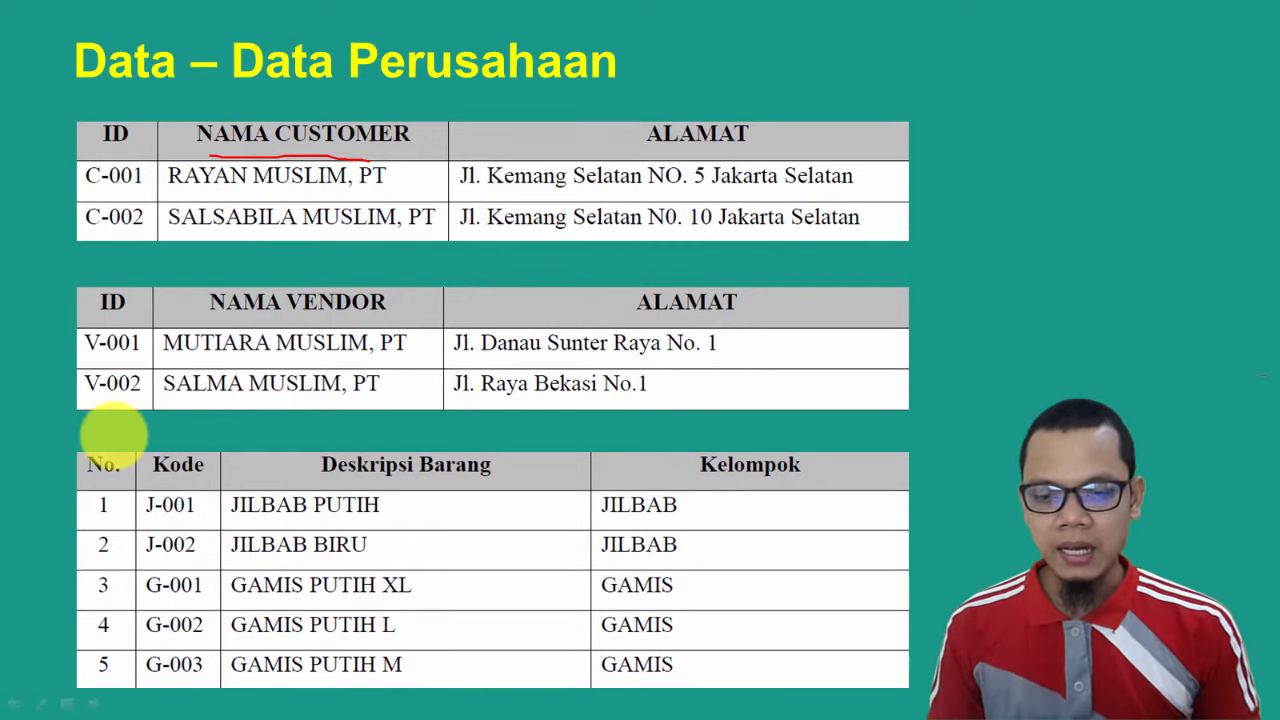
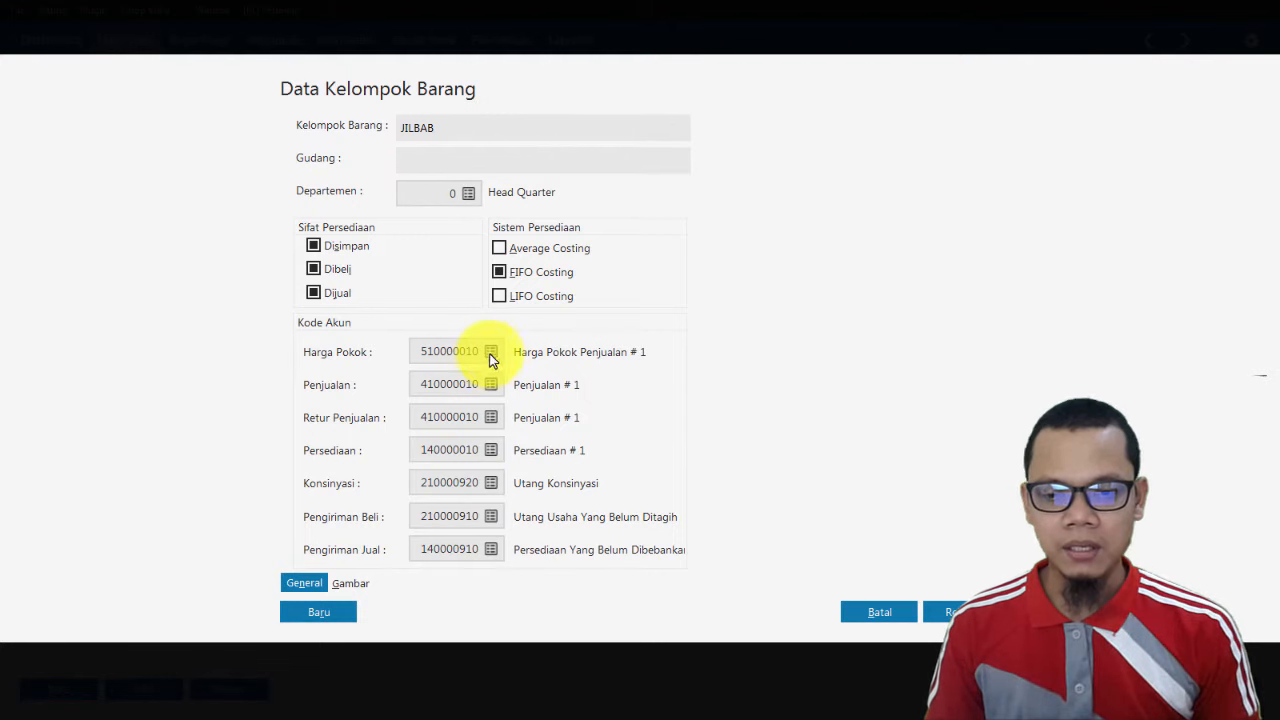
Switch the Disimpan, Dibeli and Dijual properties of the JILBAB item group off and back on to compare the required account codes.
click(312, 246)
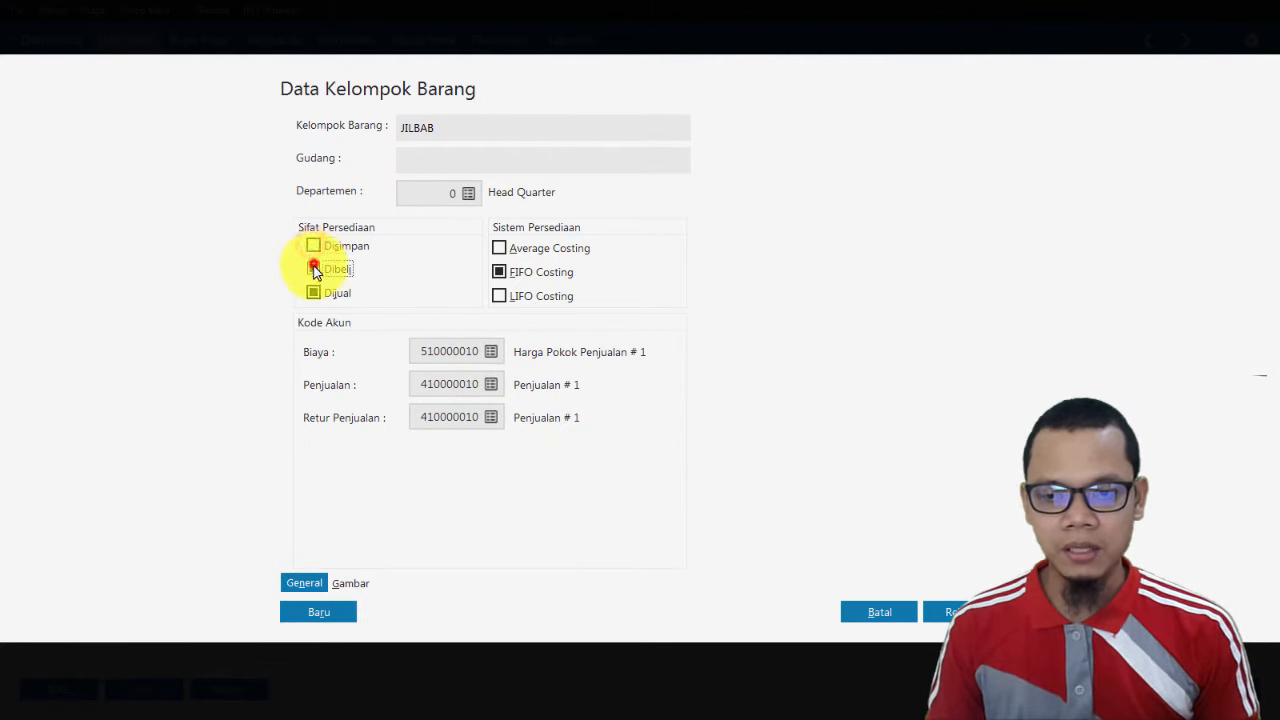
click(313, 293)
click(314, 245)
click(314, 270)
click(312, 294)
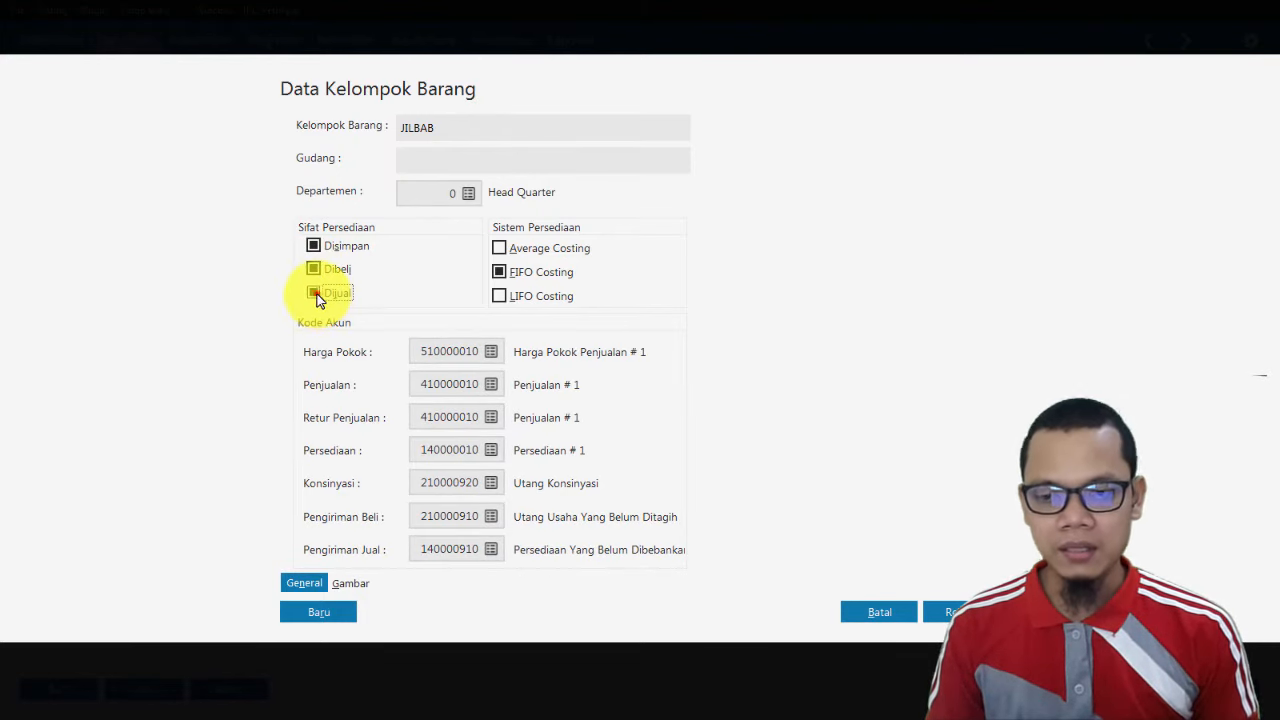
click(315, 295)
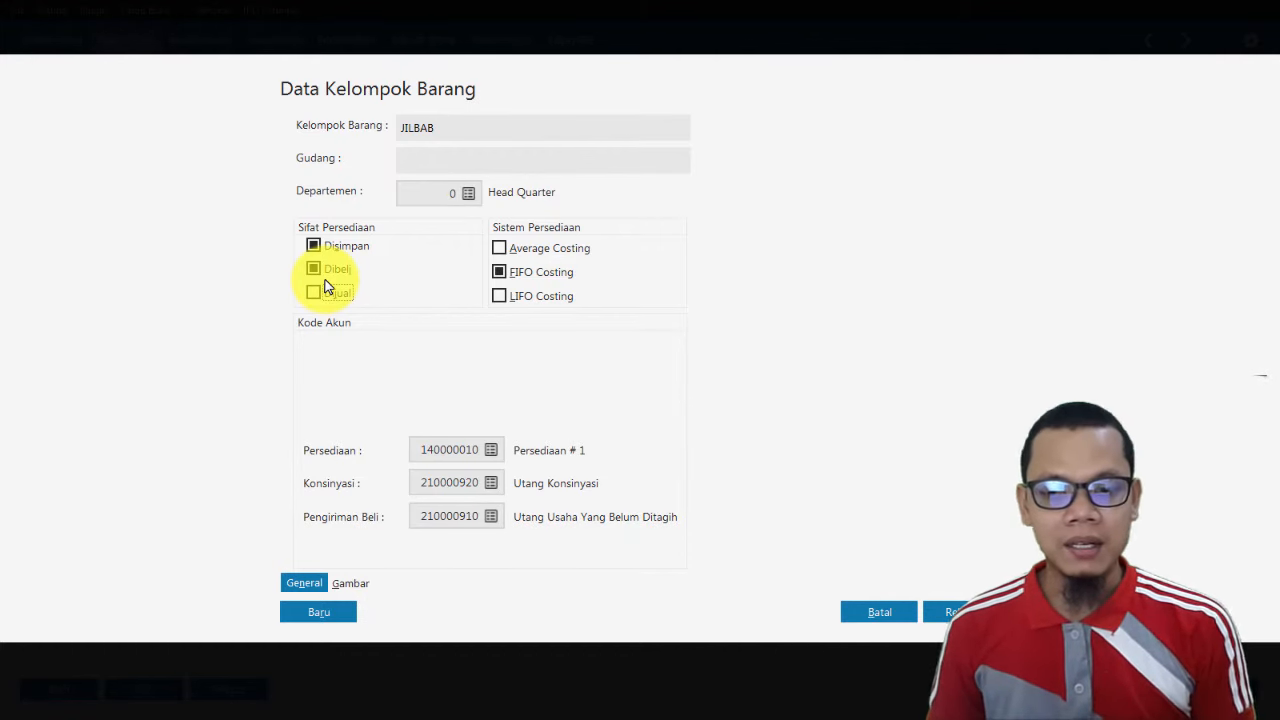
click(313, 294)
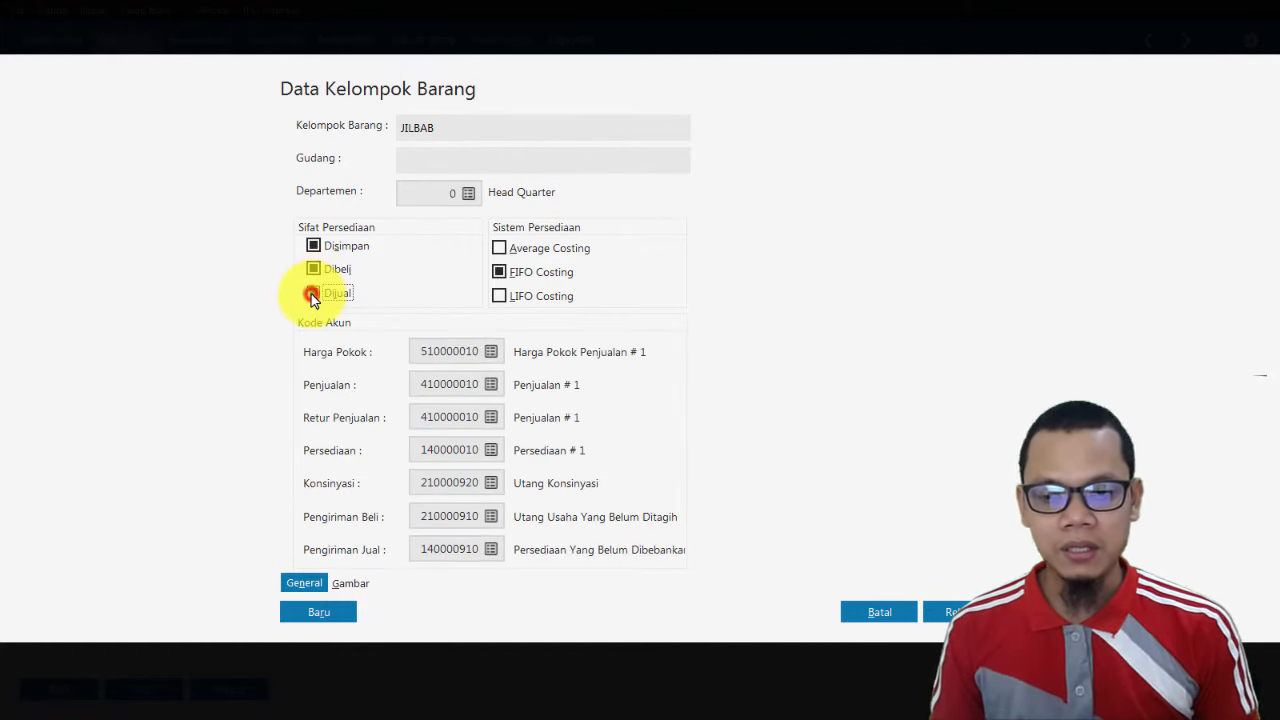
Rename account 510000010 to "Harga Pokok Penjualan" and select it as the Harga Pokok account of the JILBAB group.
click(494, 355)
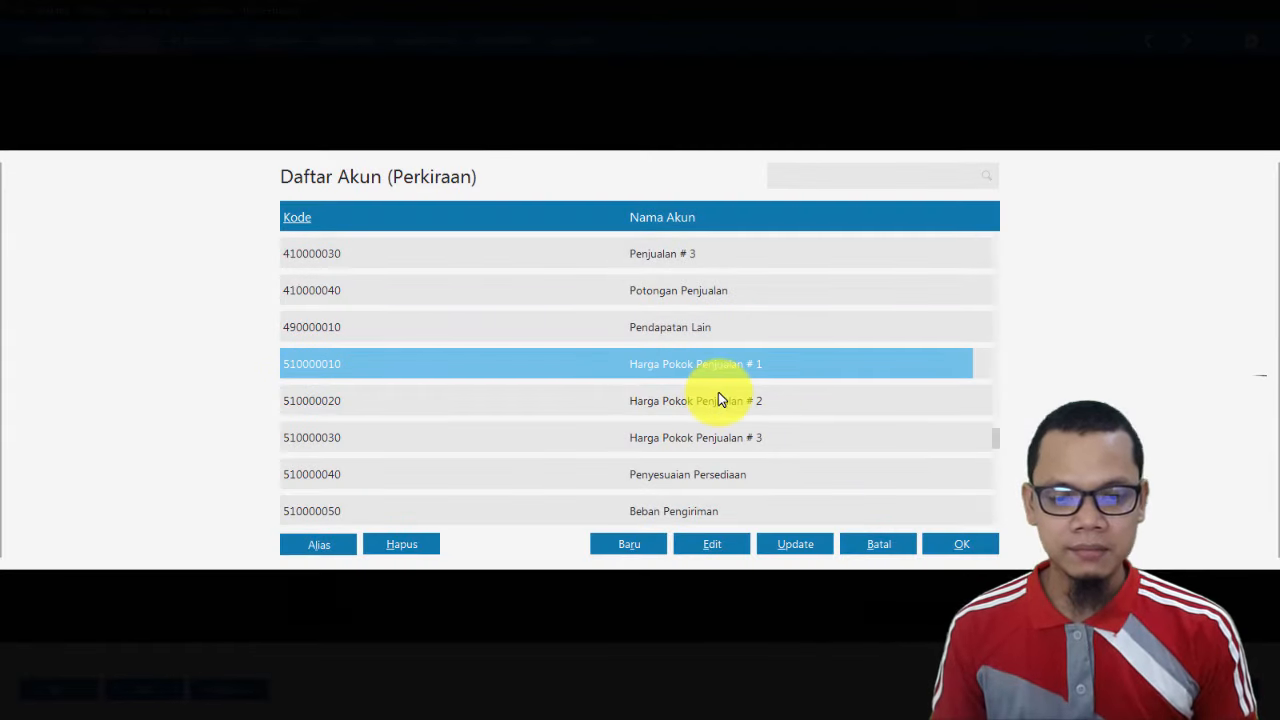
click(712, 544)
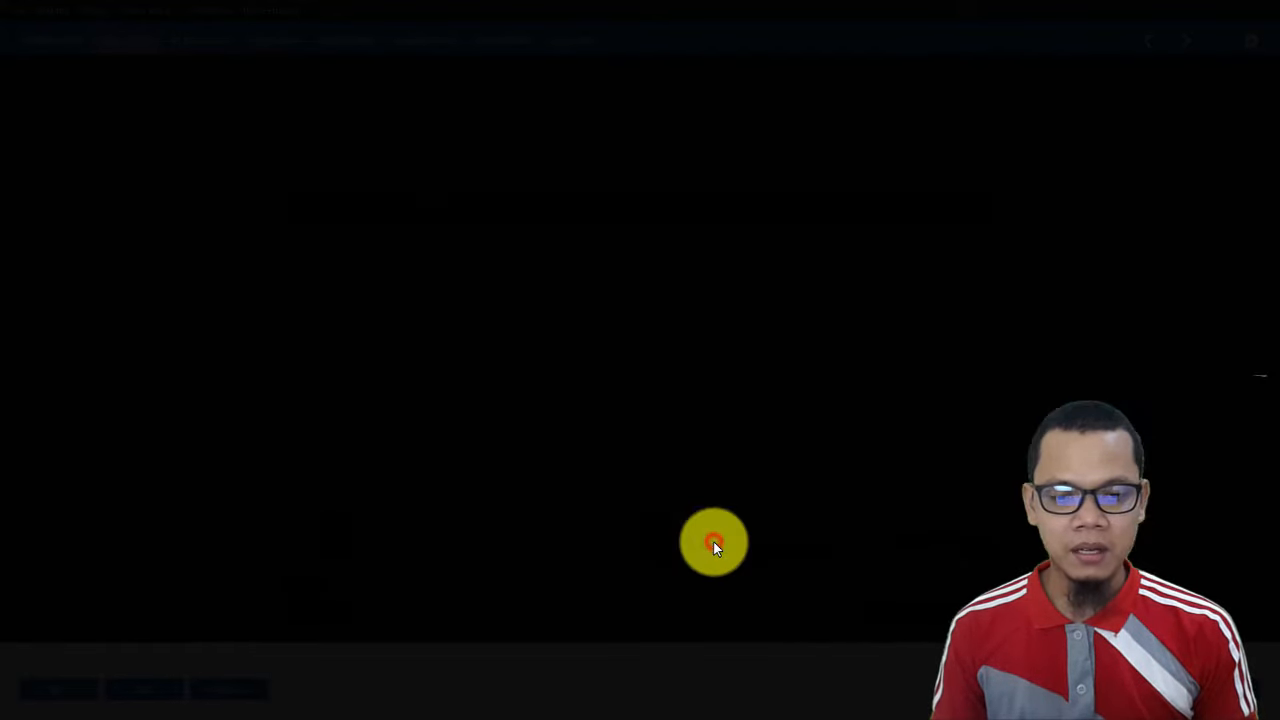
click(955, 481)
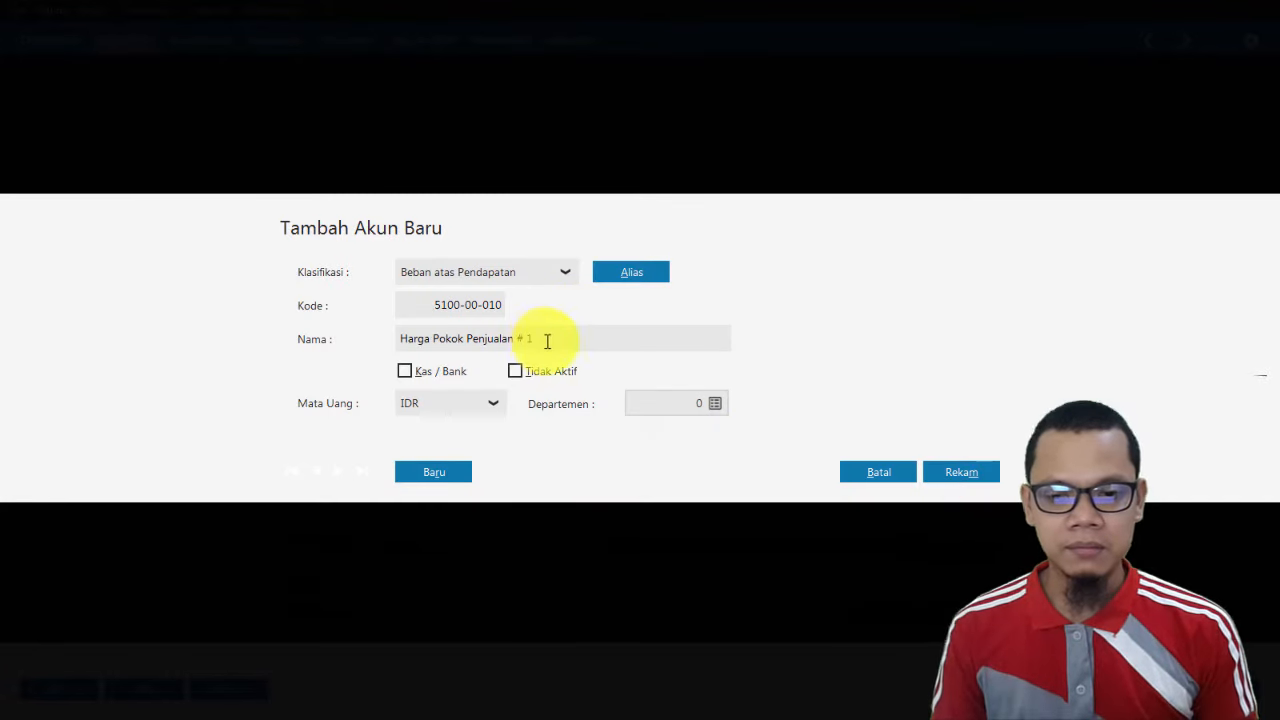
click(555, 344)
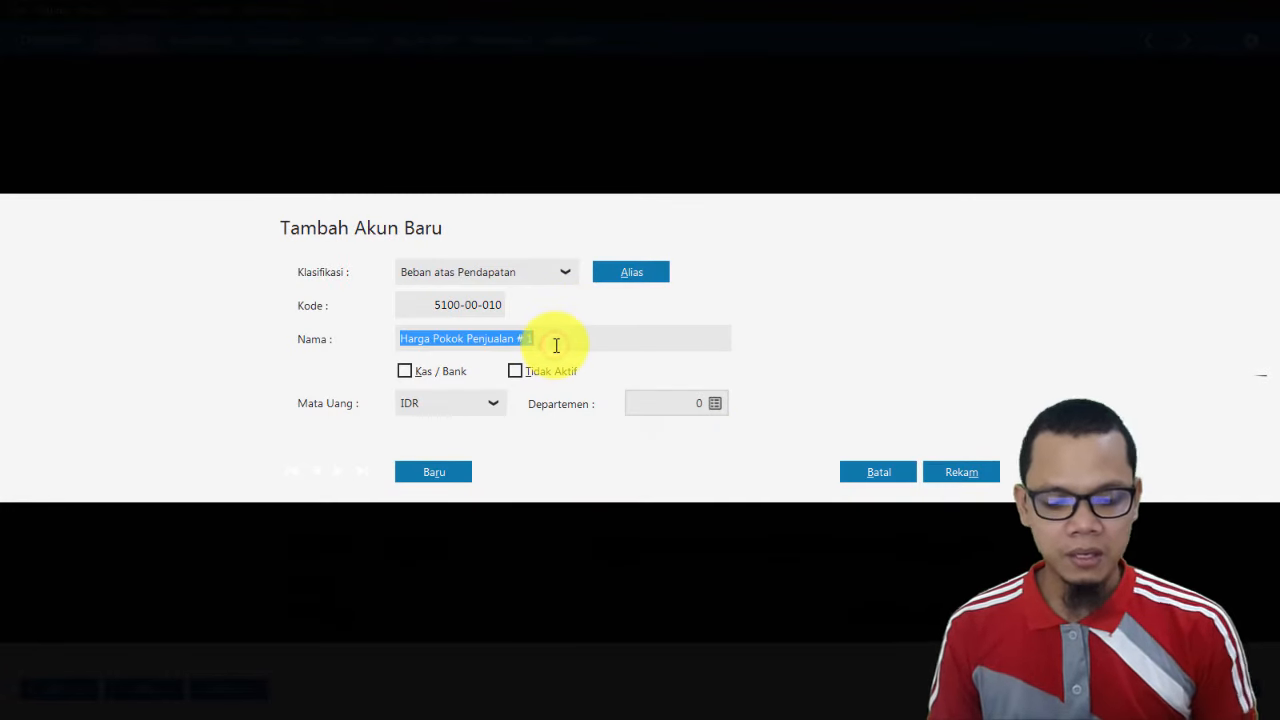
key(End)
key(BackSpace)
key(BackSpace)
key(BackSpace)
key(BackSpace)
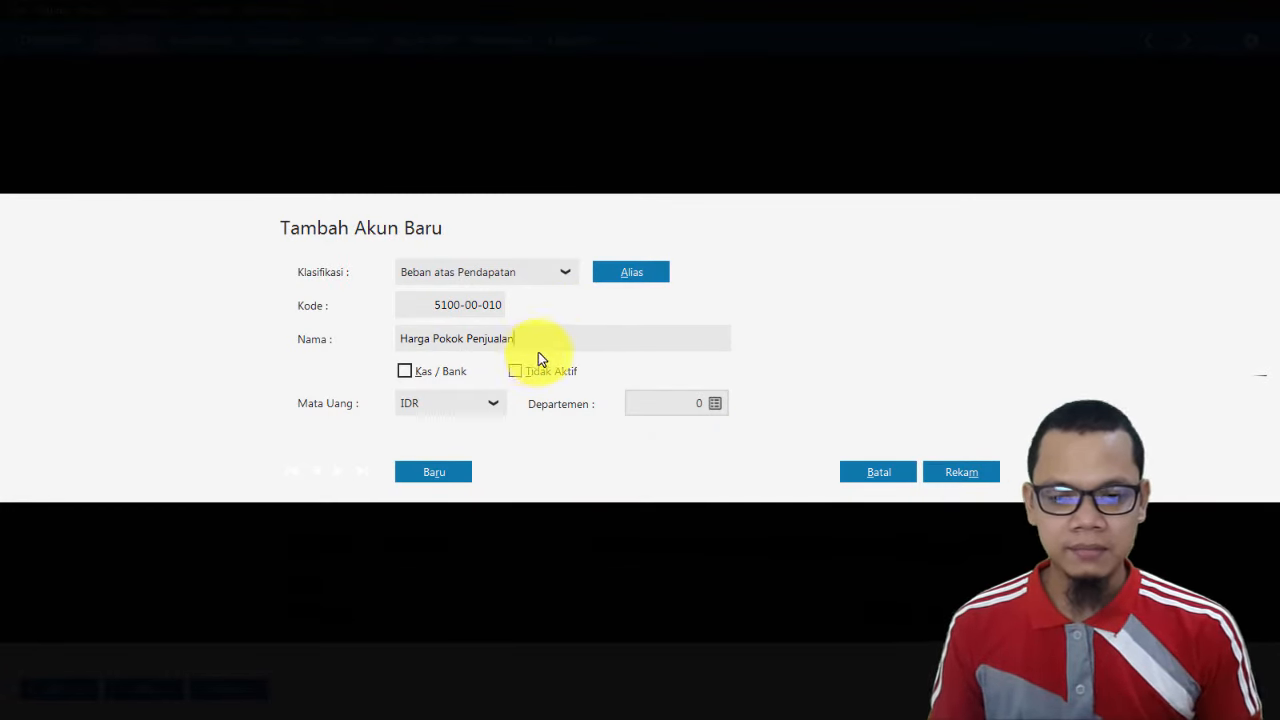
click(985, 492)
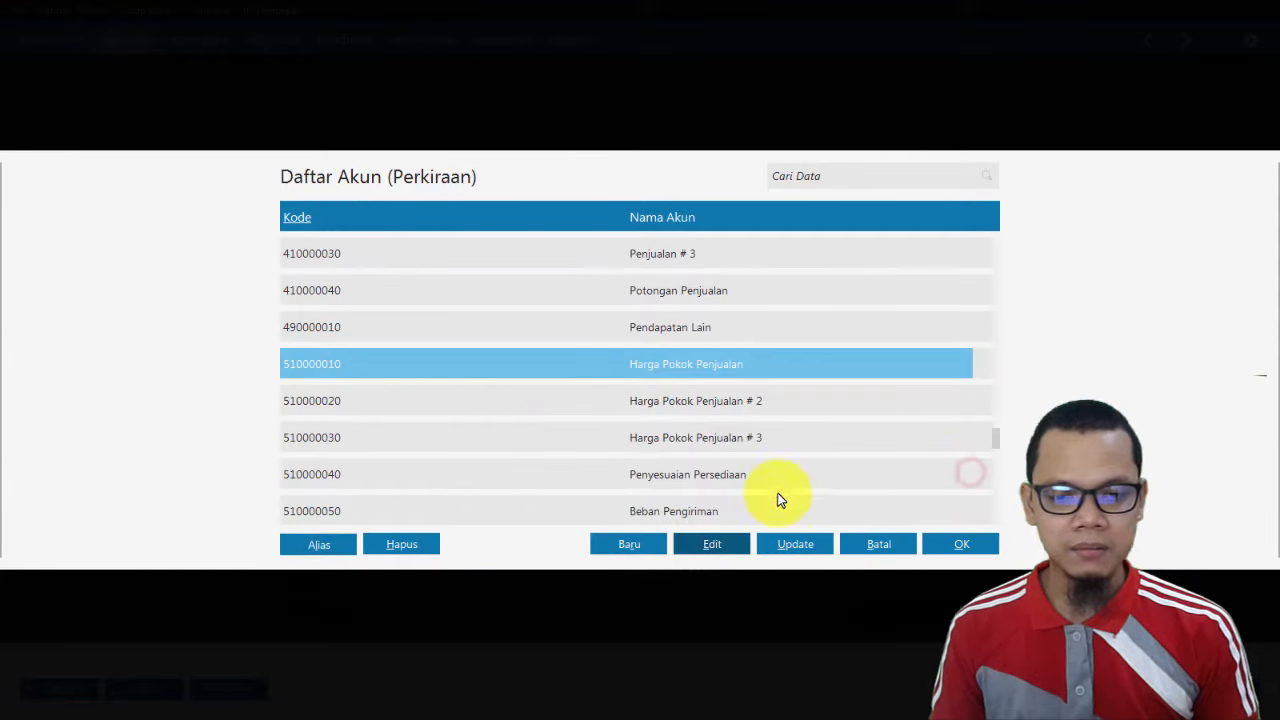
click(698, 361)
double_click(698, 361)
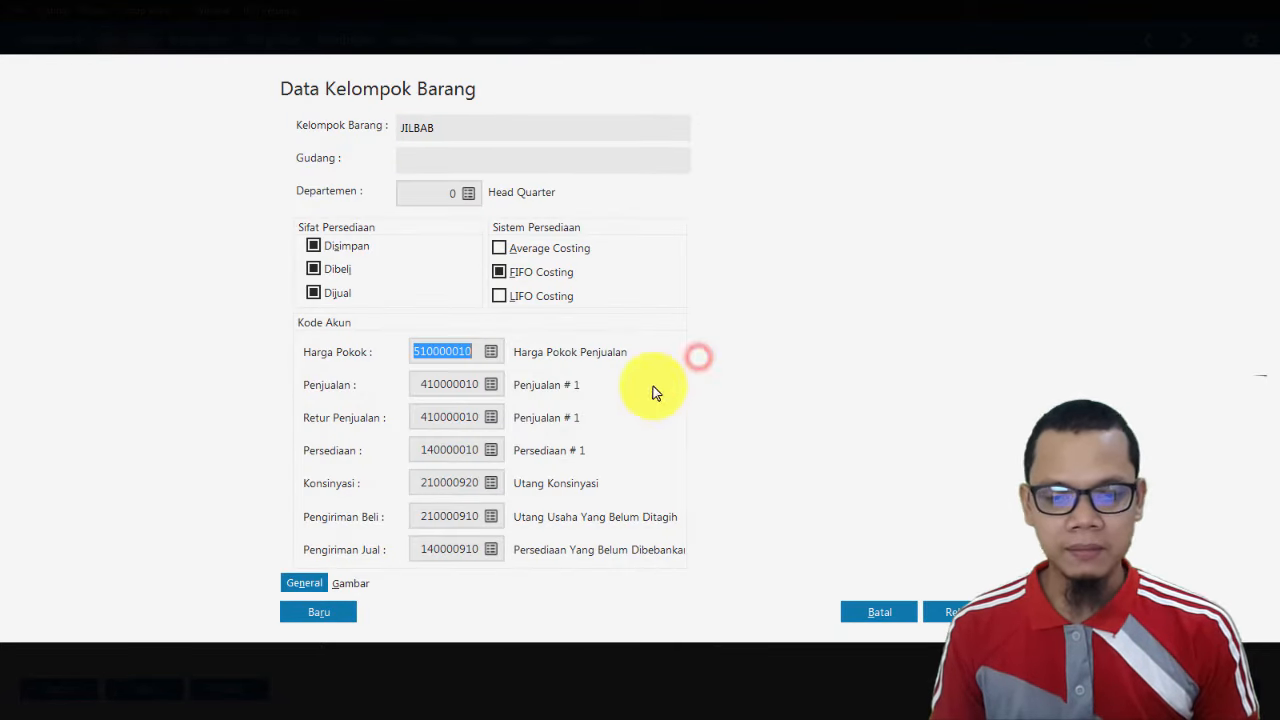
Rename account 410000010 to "Penjualan Barang Dagang" and select it as the group's Penjualan account.
click(491, 385)
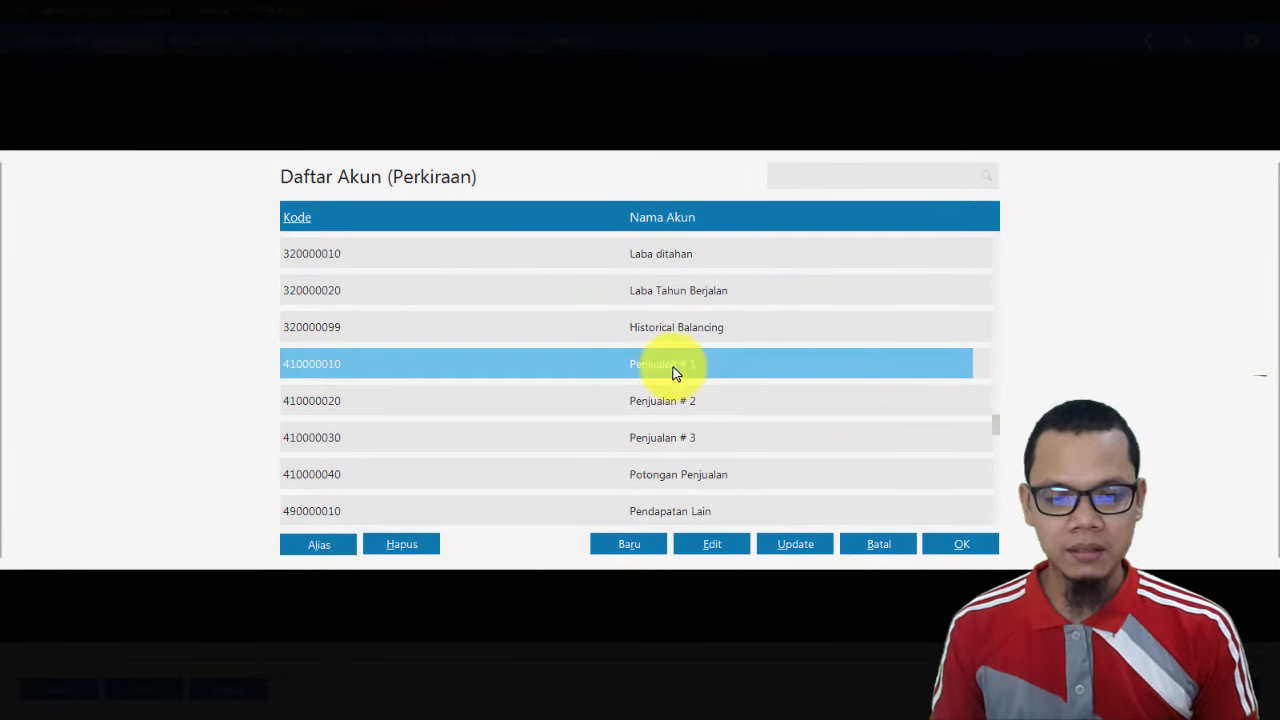
click(714, 542)
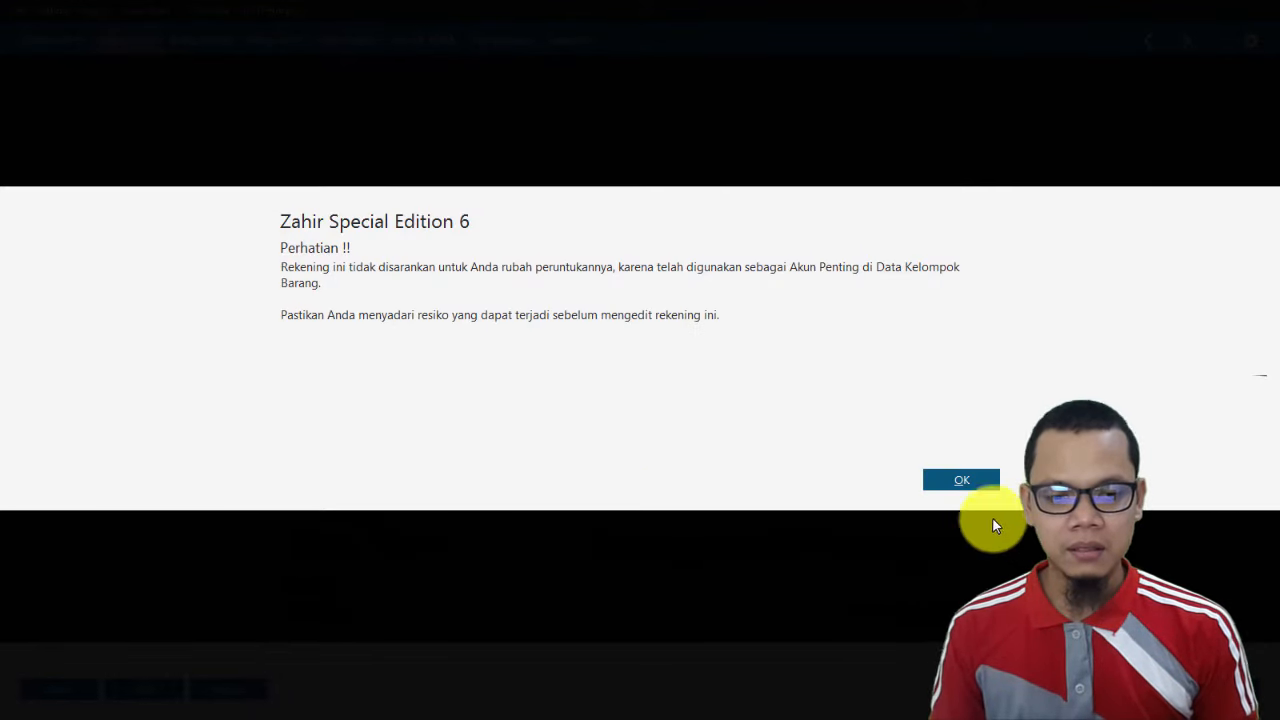
click(966, 485)
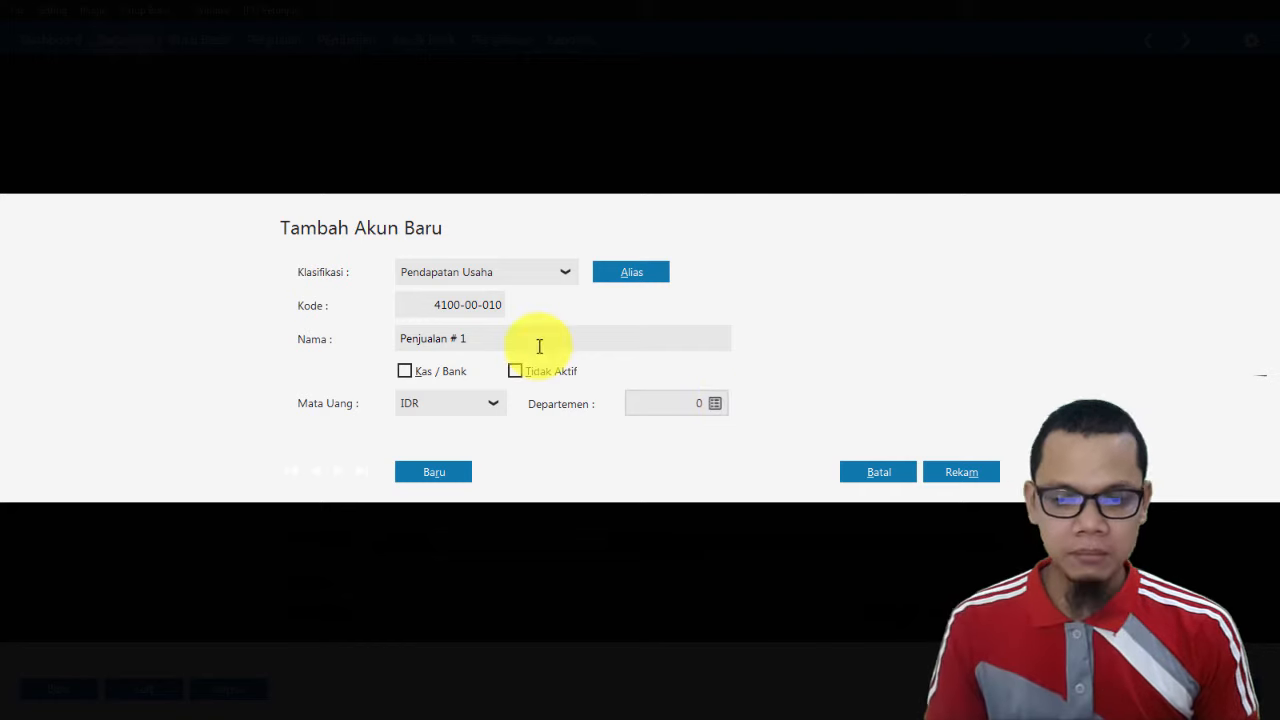
click(537, 343)
click(539, 346)
key(BackSpace)
key(BackSpace)
key(BackSpace)
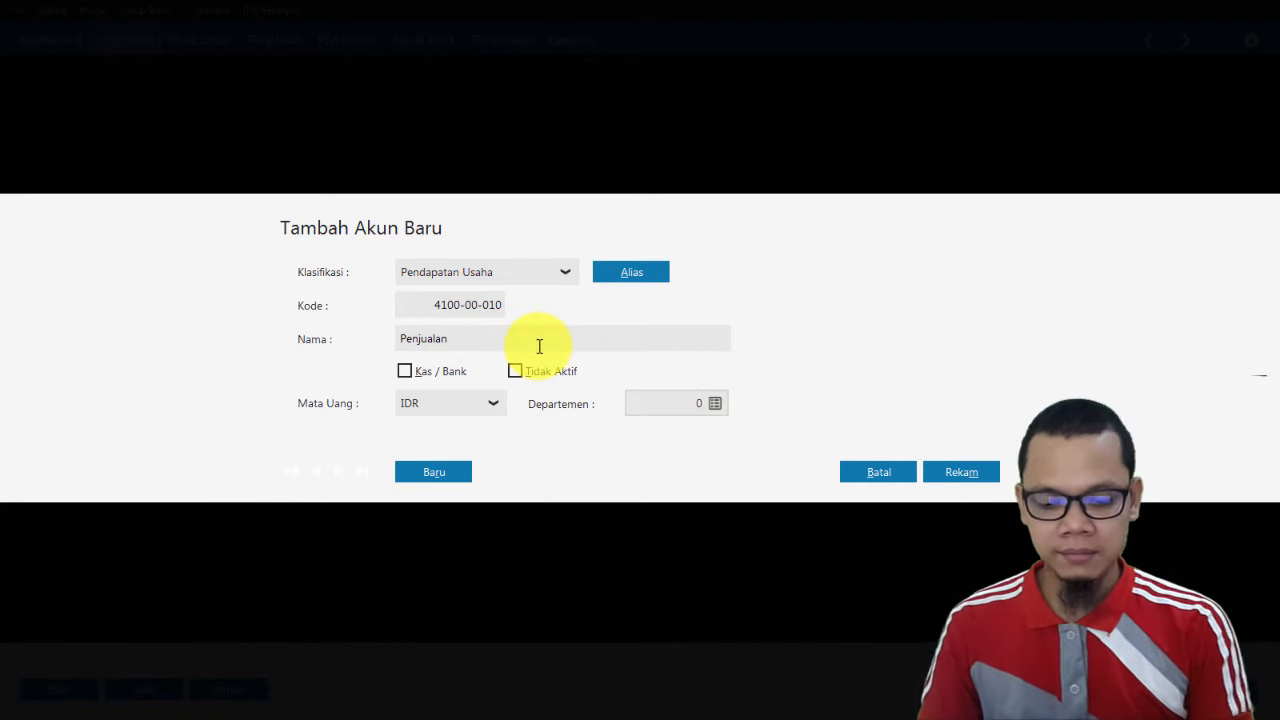
text(Barang Dagang)
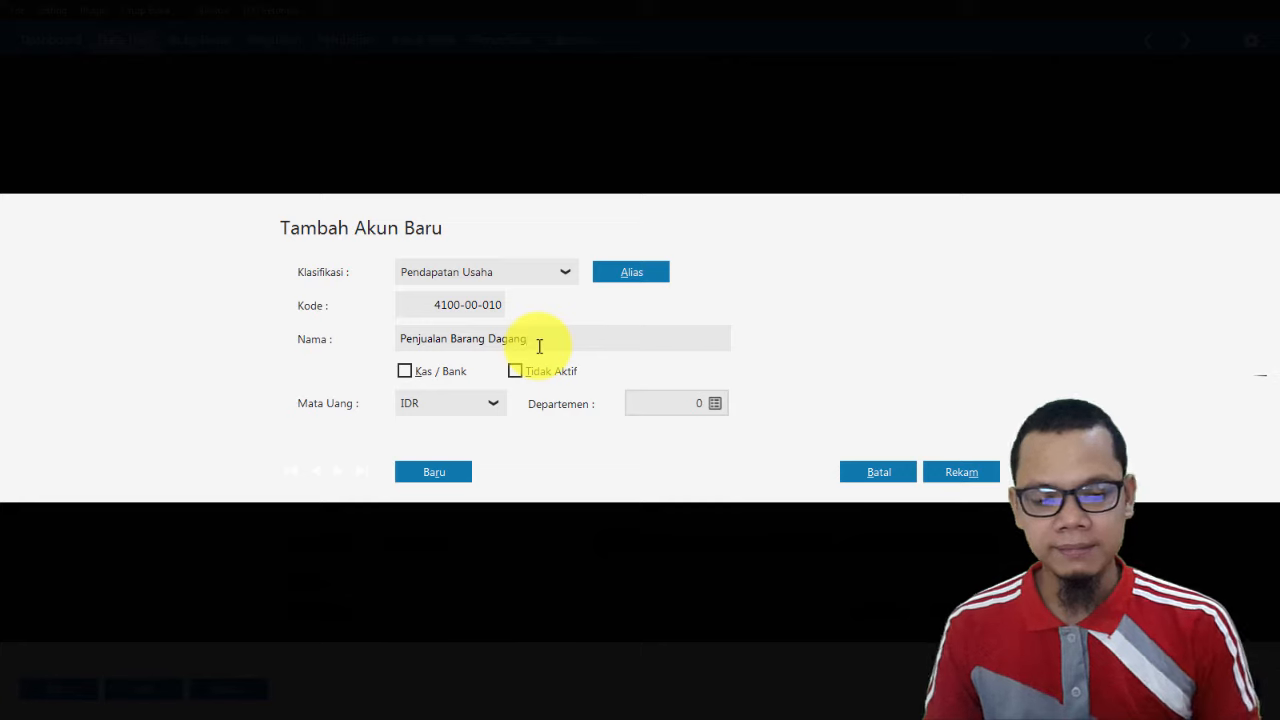
click(958, 474)
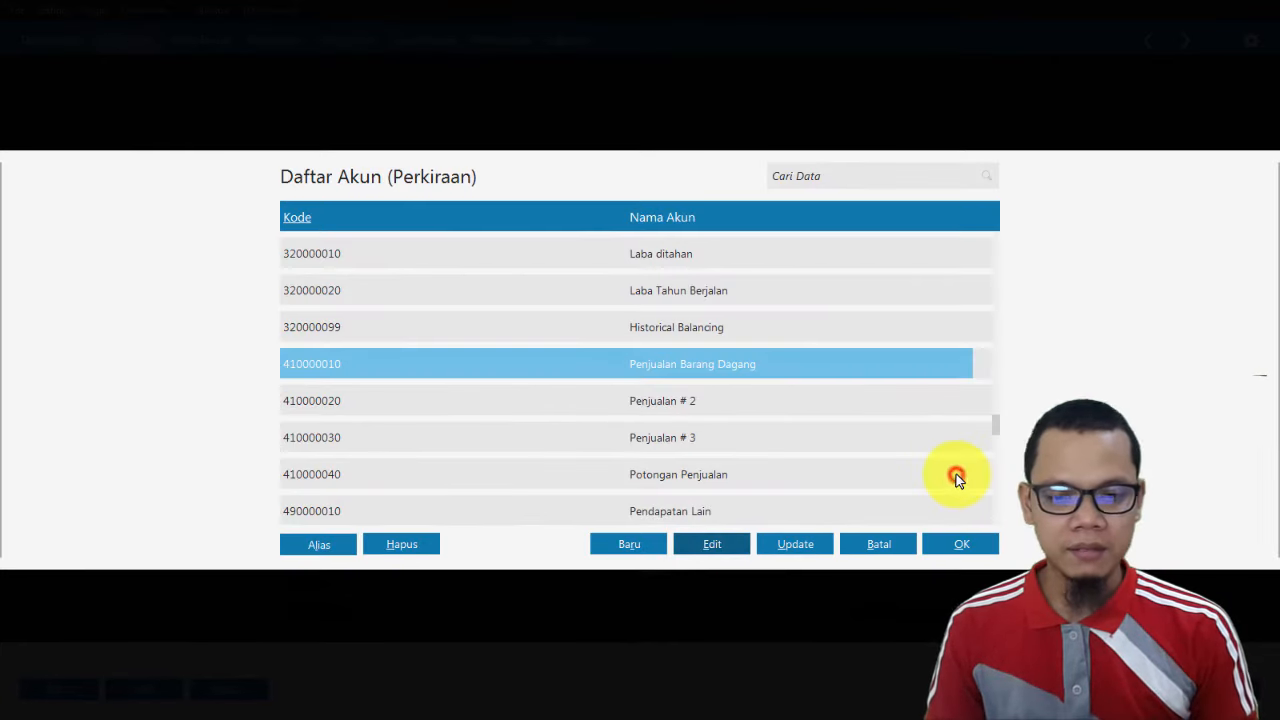
click(962, 545)
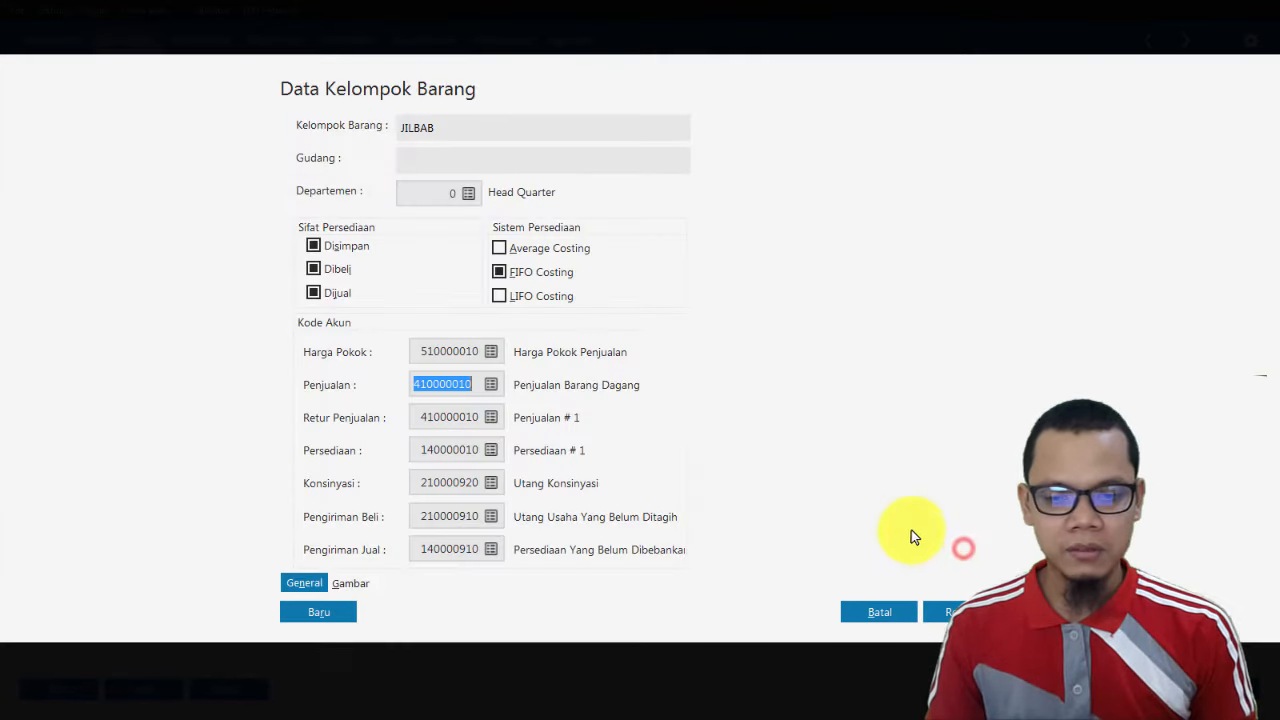
Rename account 410000020 to "Retur Penjualan" and assign it as the group's Retur Penjualan account.
click(491, 417)
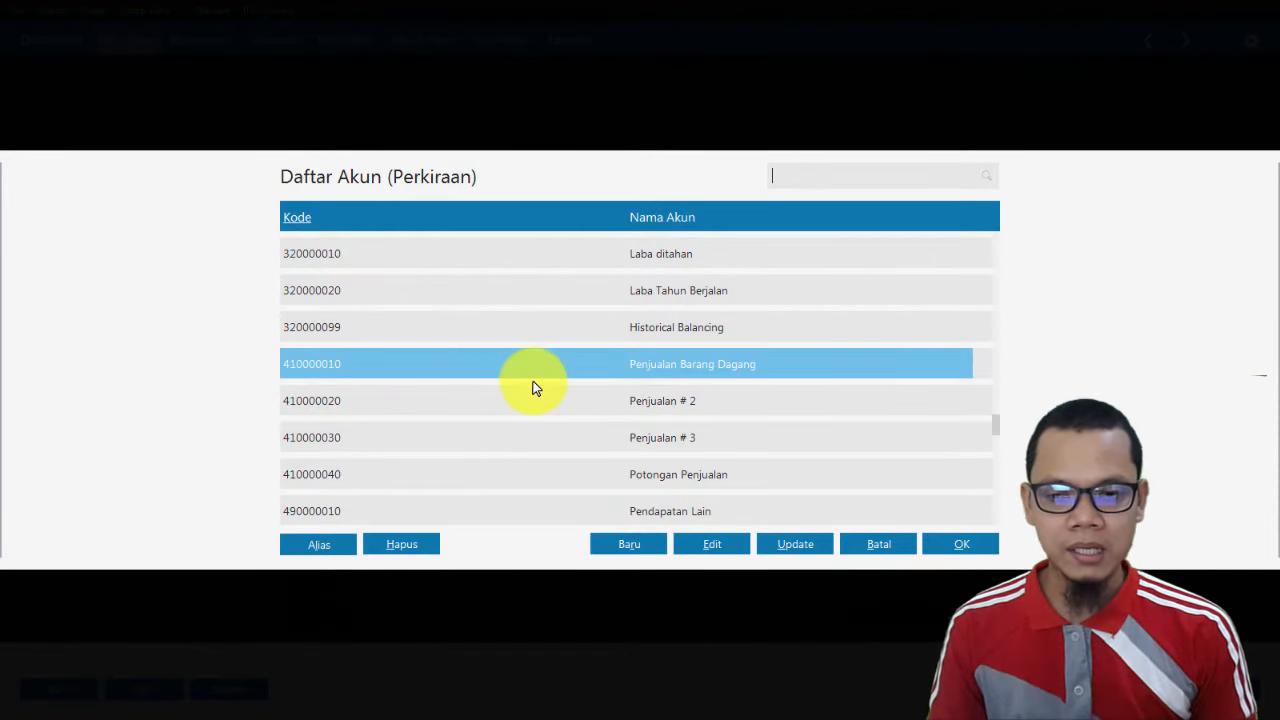
click(680, 402)
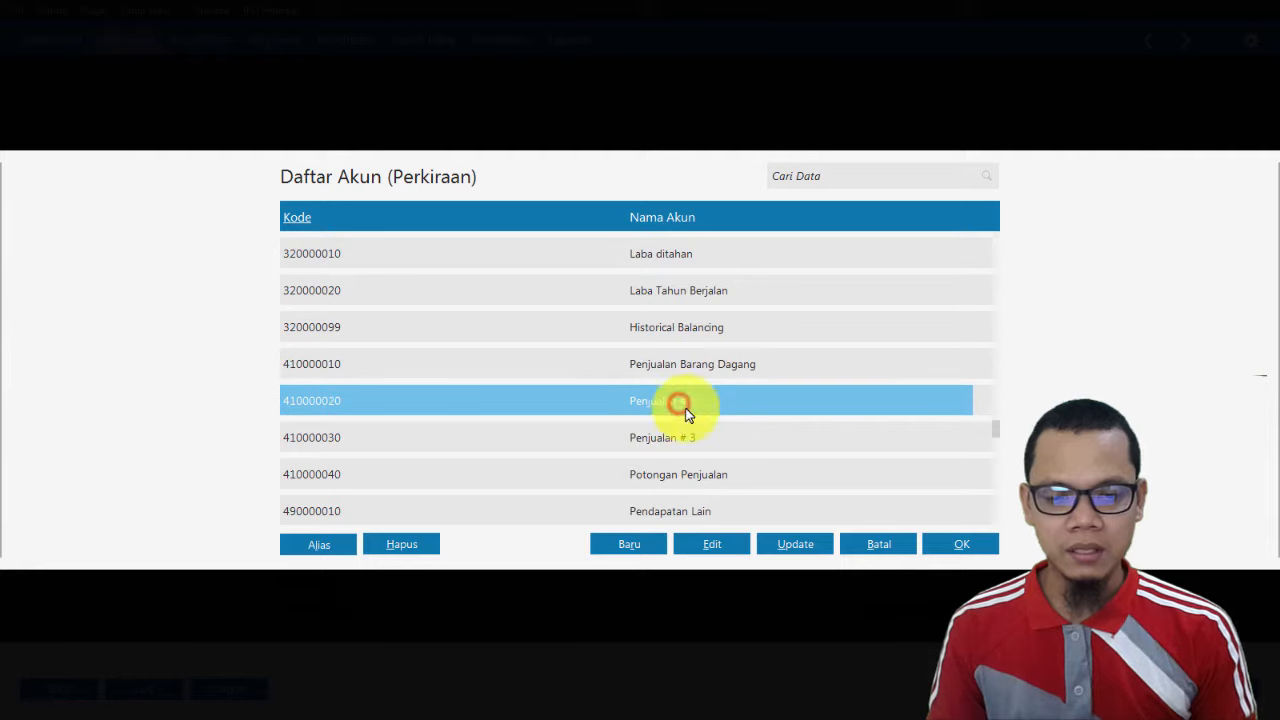
click(722, 549)
click(977, 481)
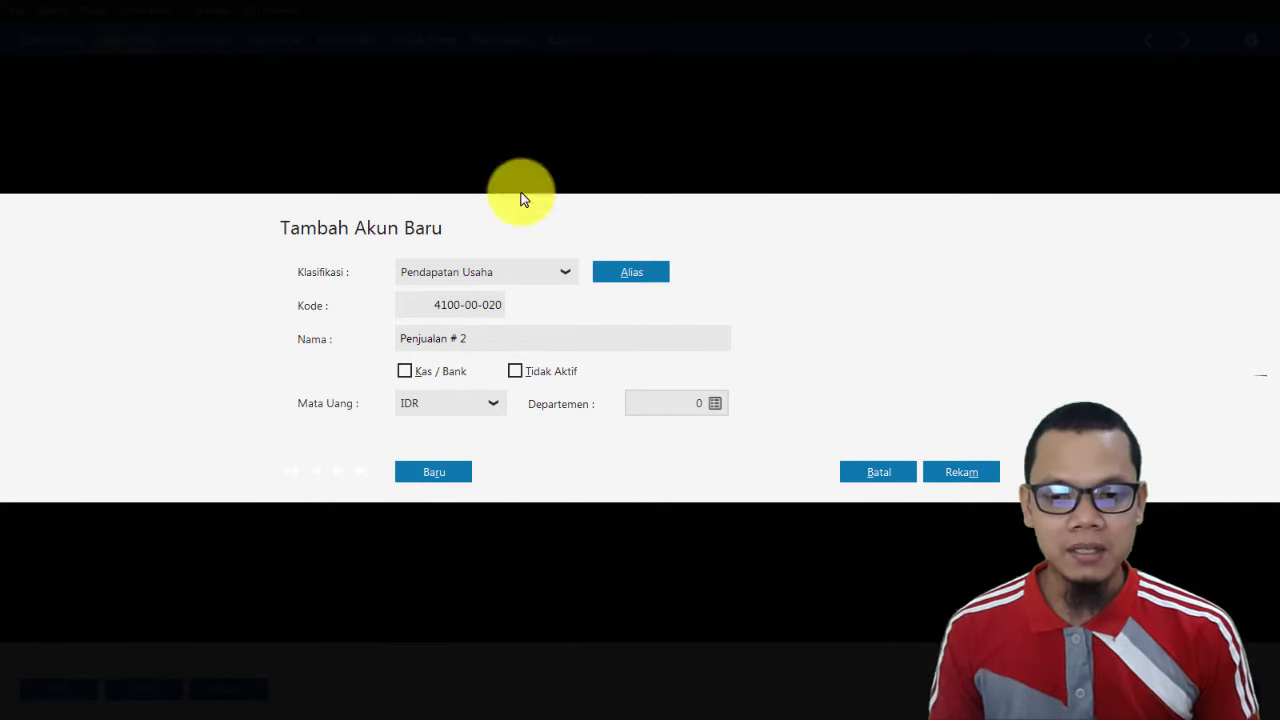
click(474, 340)
key(Right)
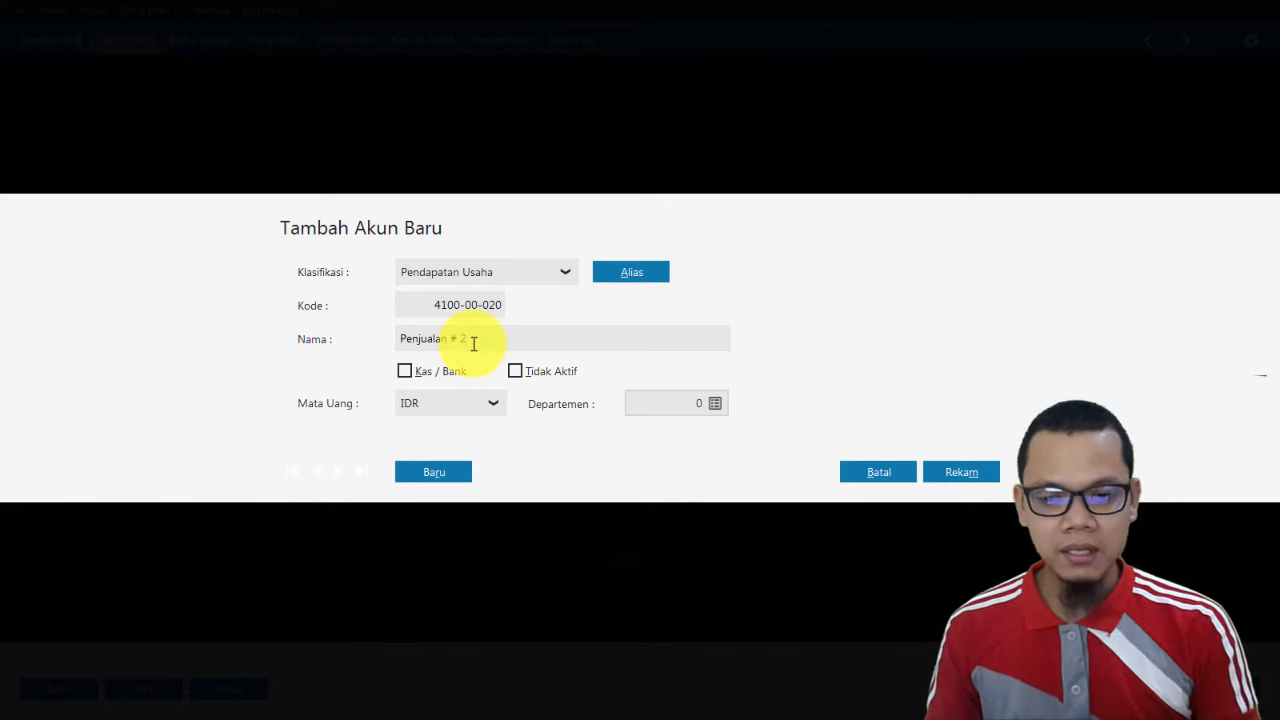
key(BackSpace)
key(BackSpace)
key(BackSpace)
key(Home)
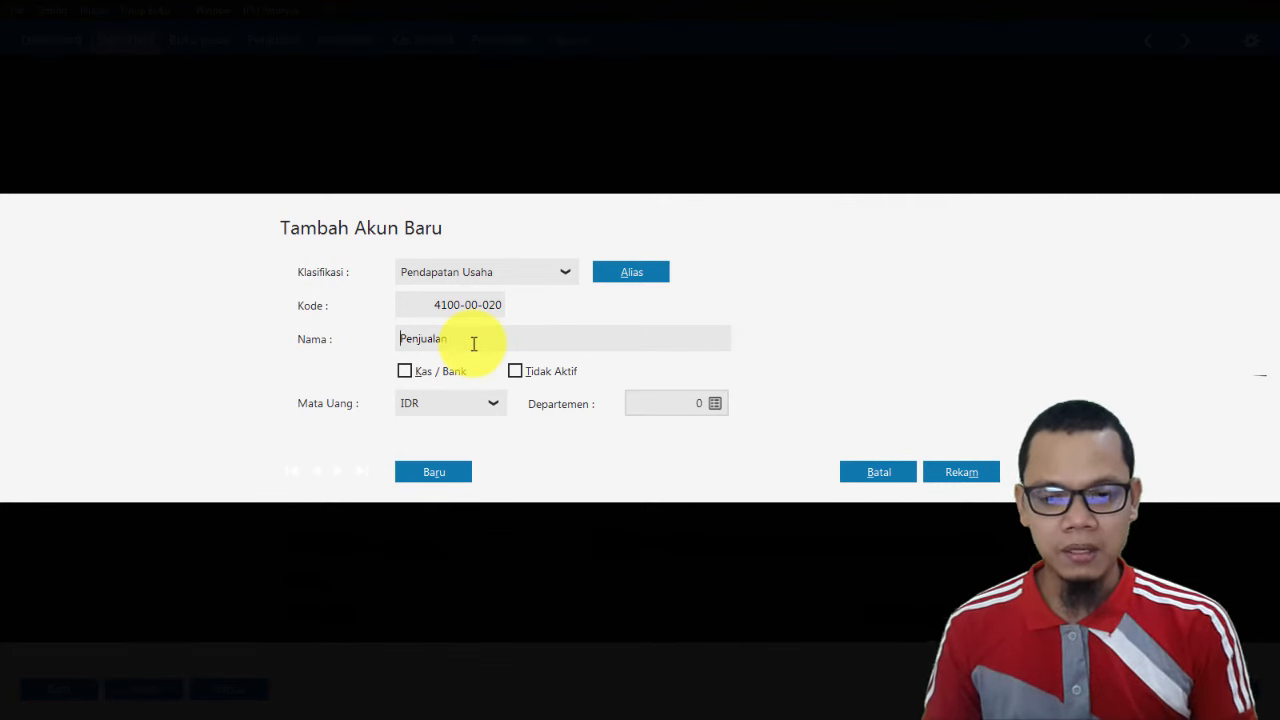
text(Retr)
text(ur)
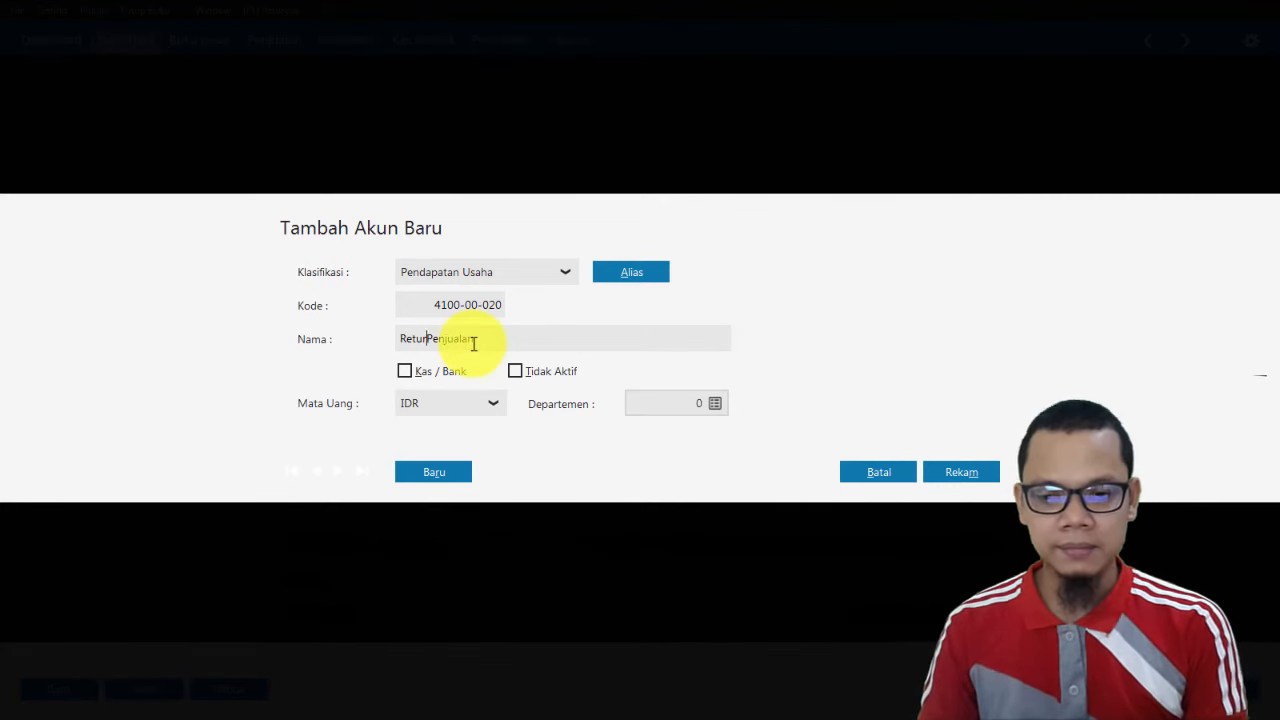
click(991, 470)
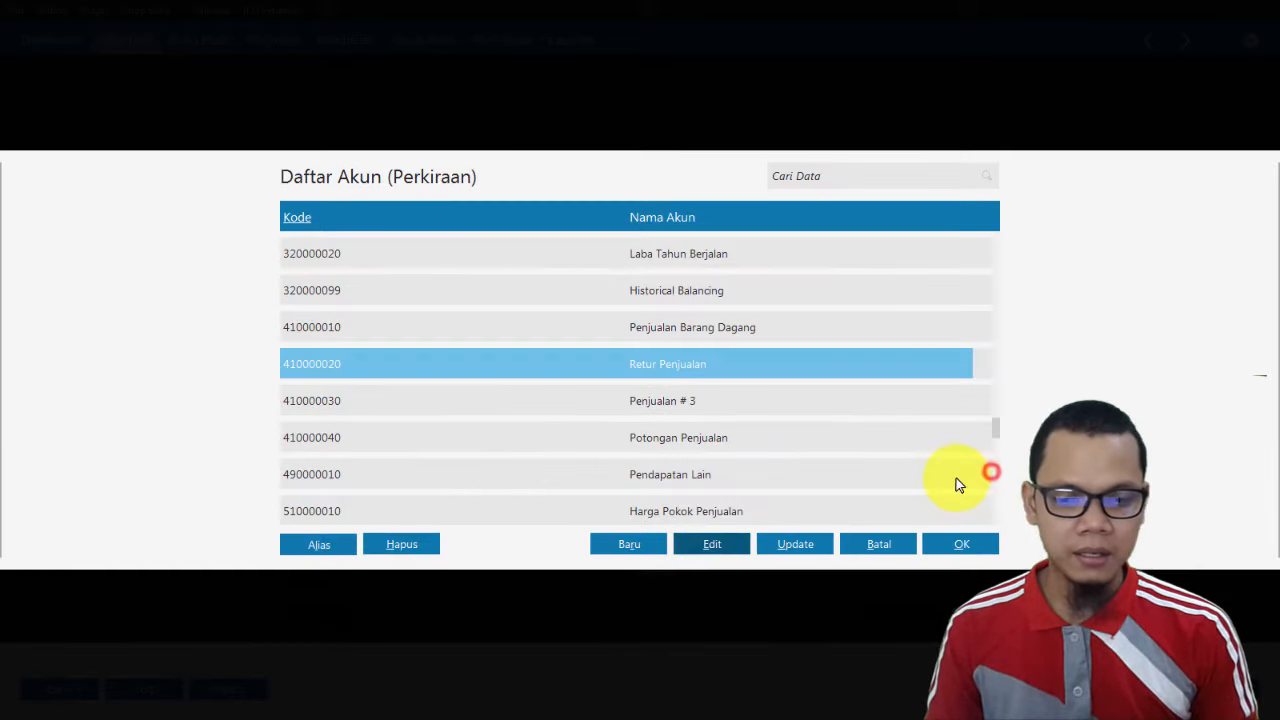
click(966, 549)
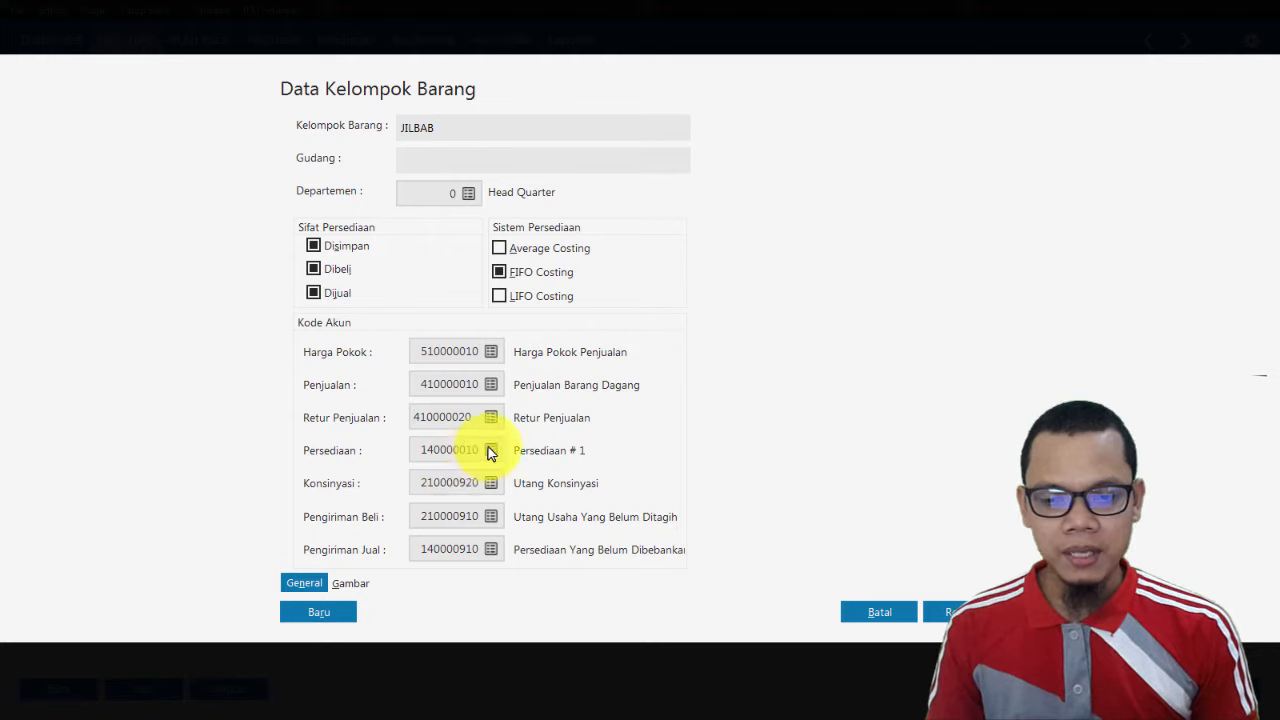
Rename the group's Persediaan account 140000010 to "Persediaan Barang Dagang" and save the account.
click(491, 451)
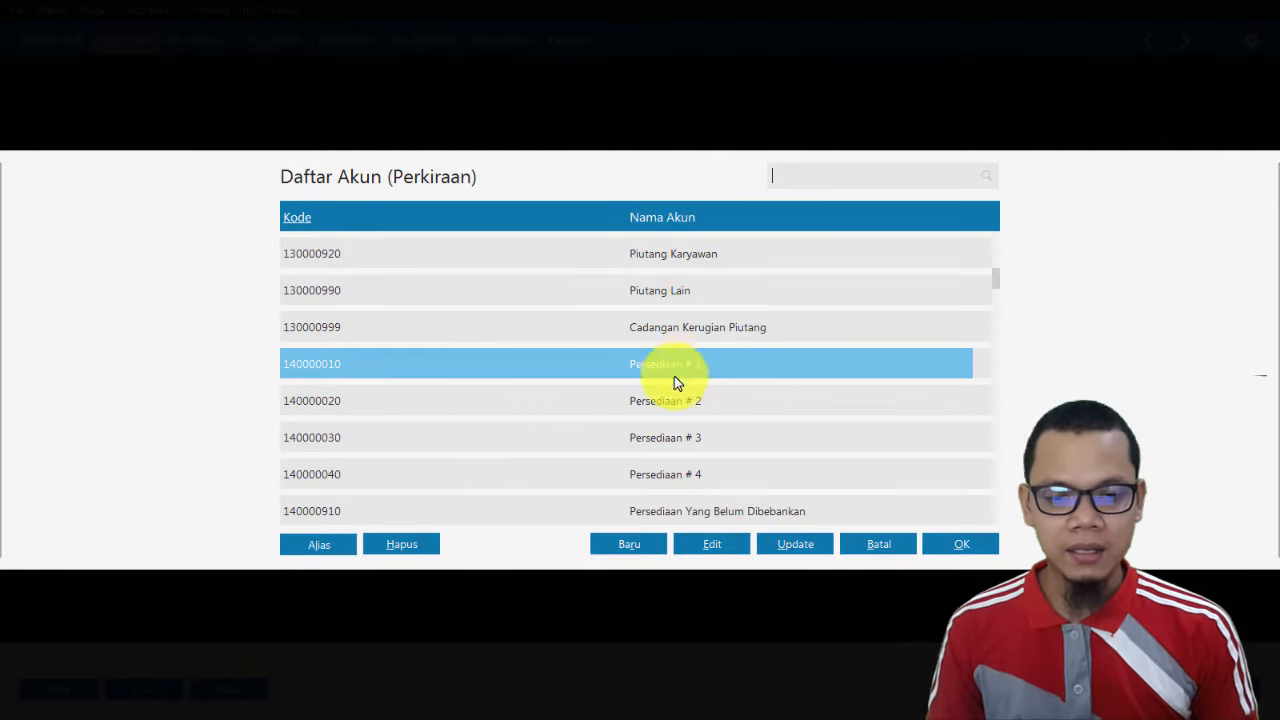
click(714, 543)
click(995, 488)
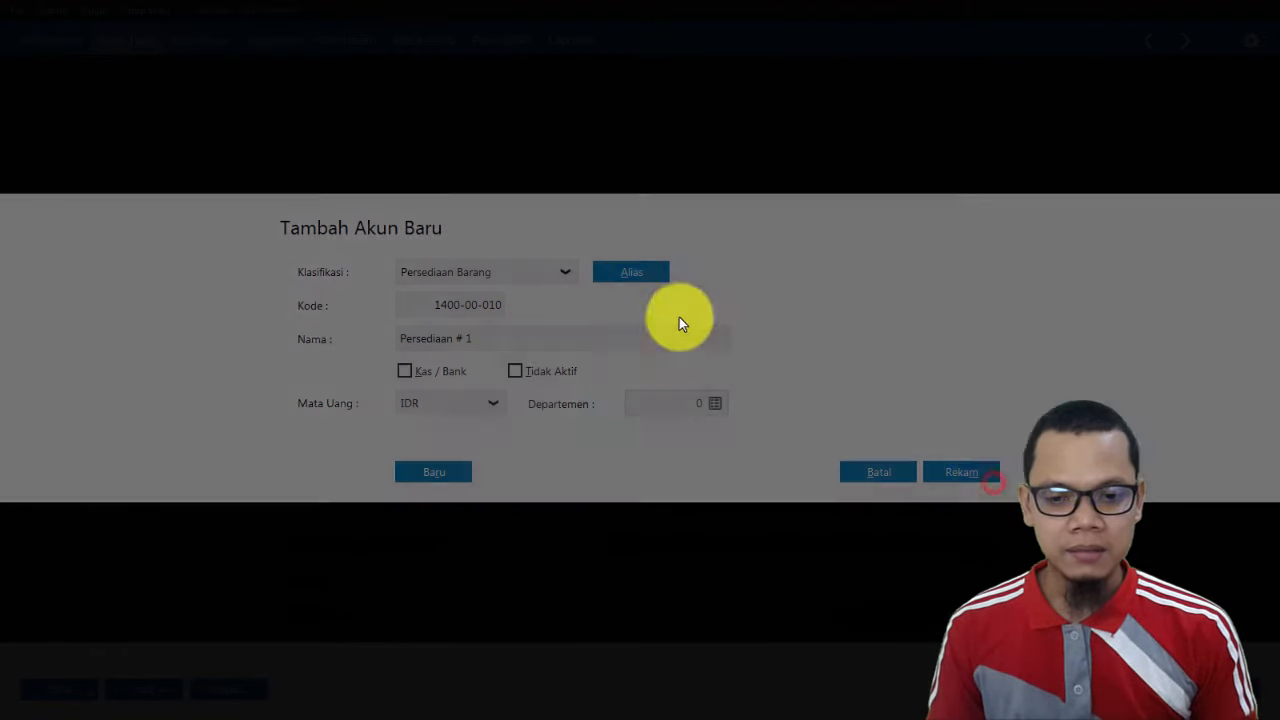
click(637, 333)
click(638, 334)
key(BackSpace)
key(BackSpace)
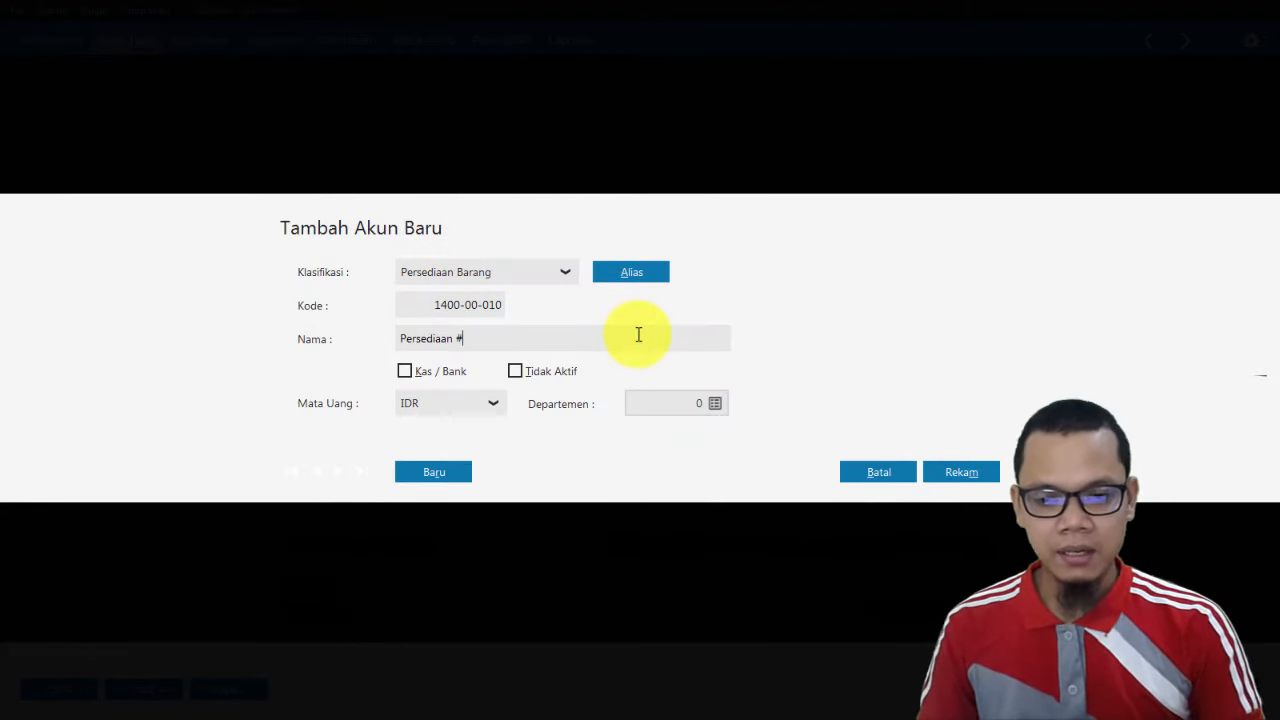
key(BackSpace)
text(#)
key(BackSpace)
text(Ba)
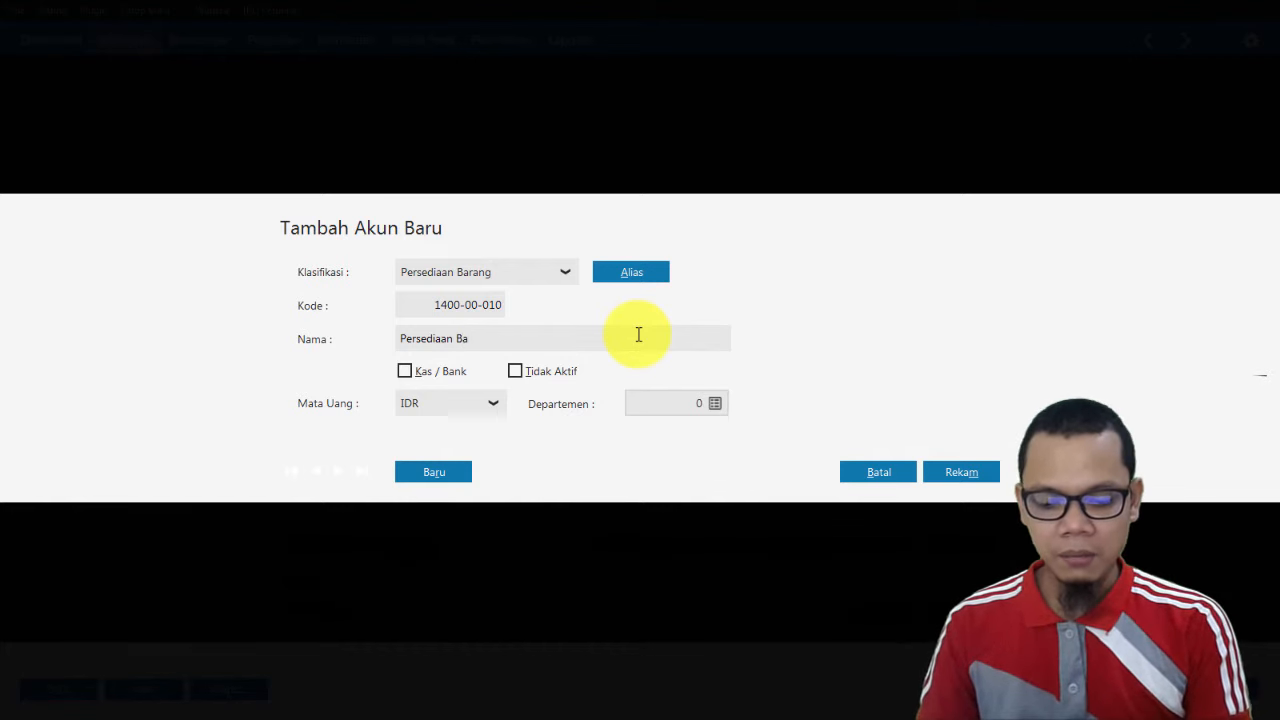
text(rang )
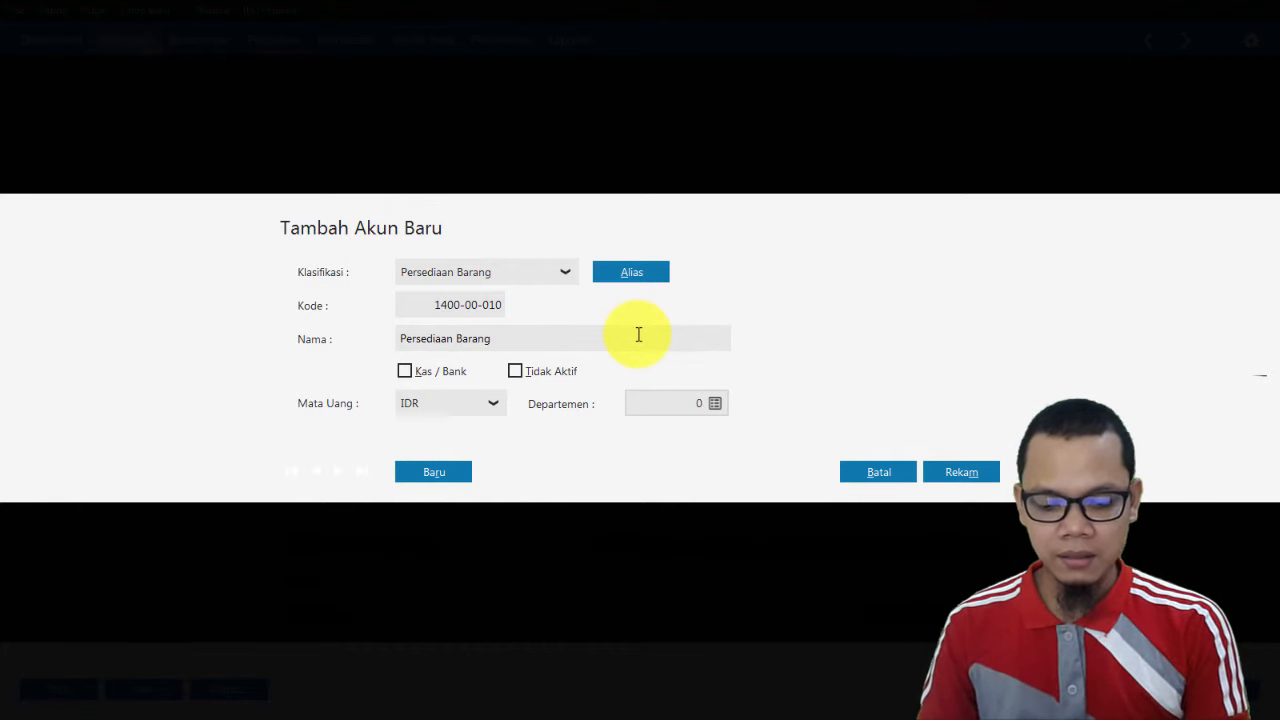
text(Dagang)
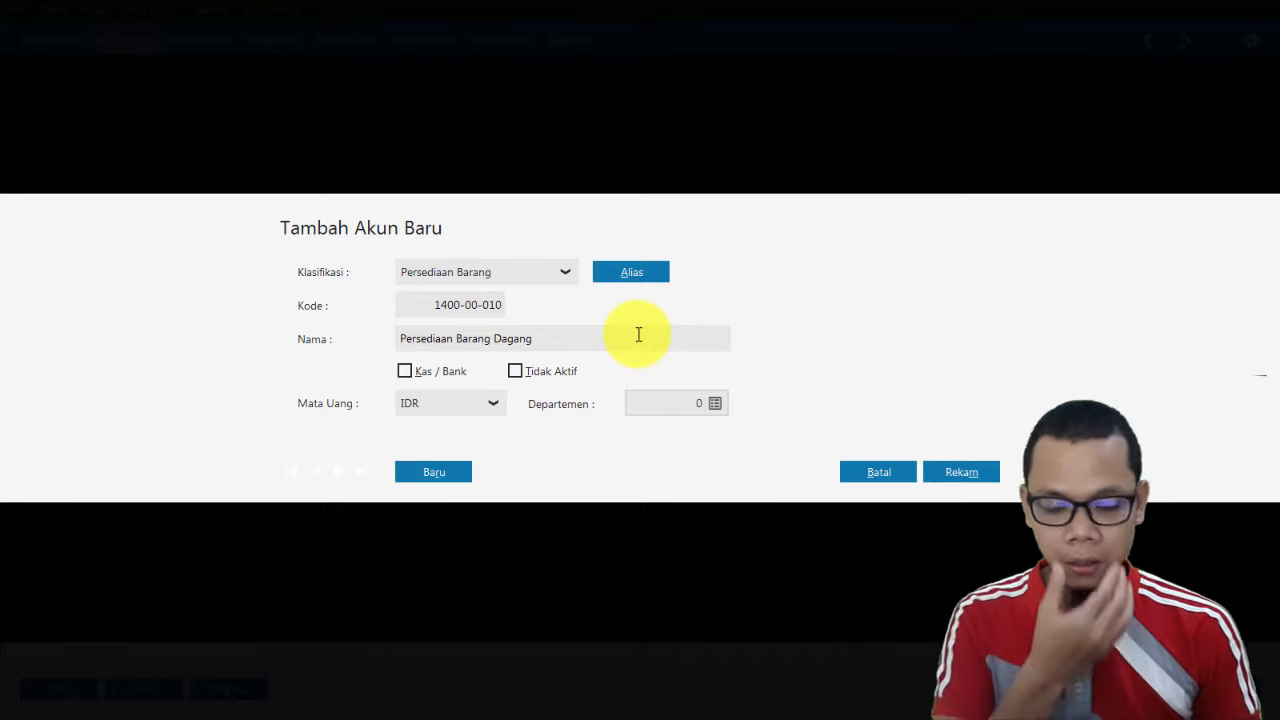
click(955, 472)
Select the renamed inventory account for JILBAB and save the group, applying its account codes to all products in the group.
click(986, 544)
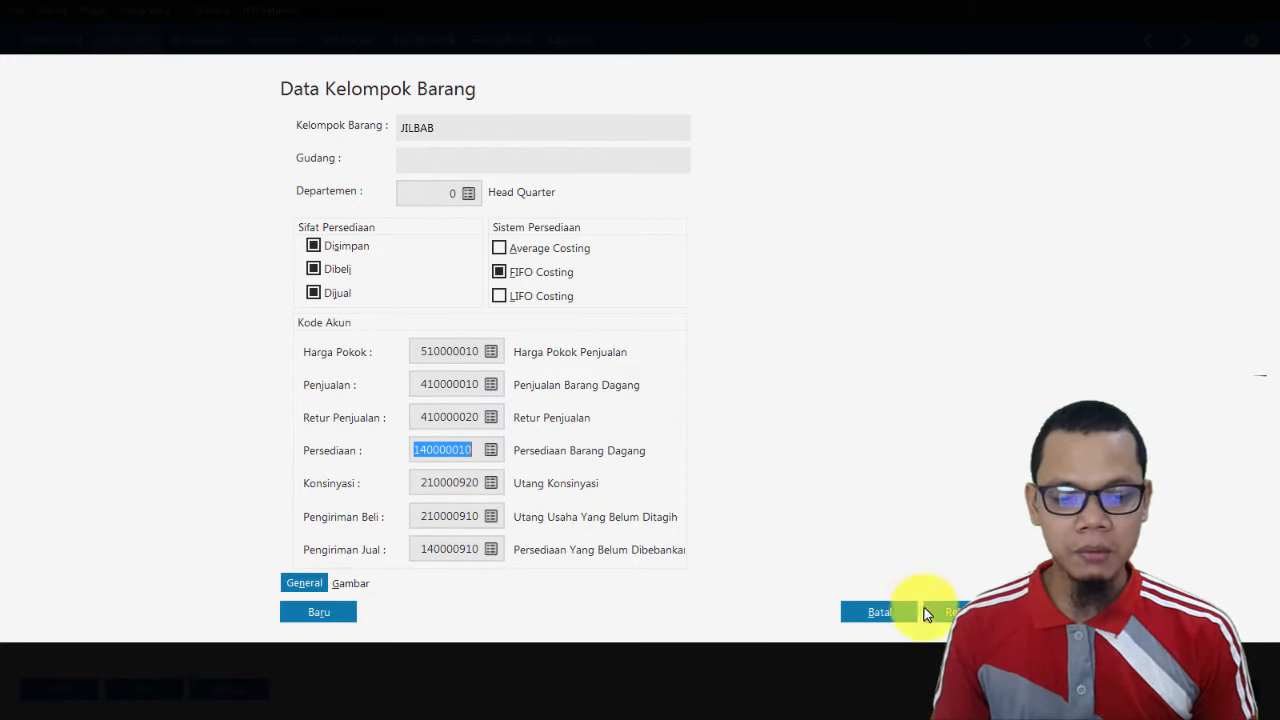
click(955, 610)
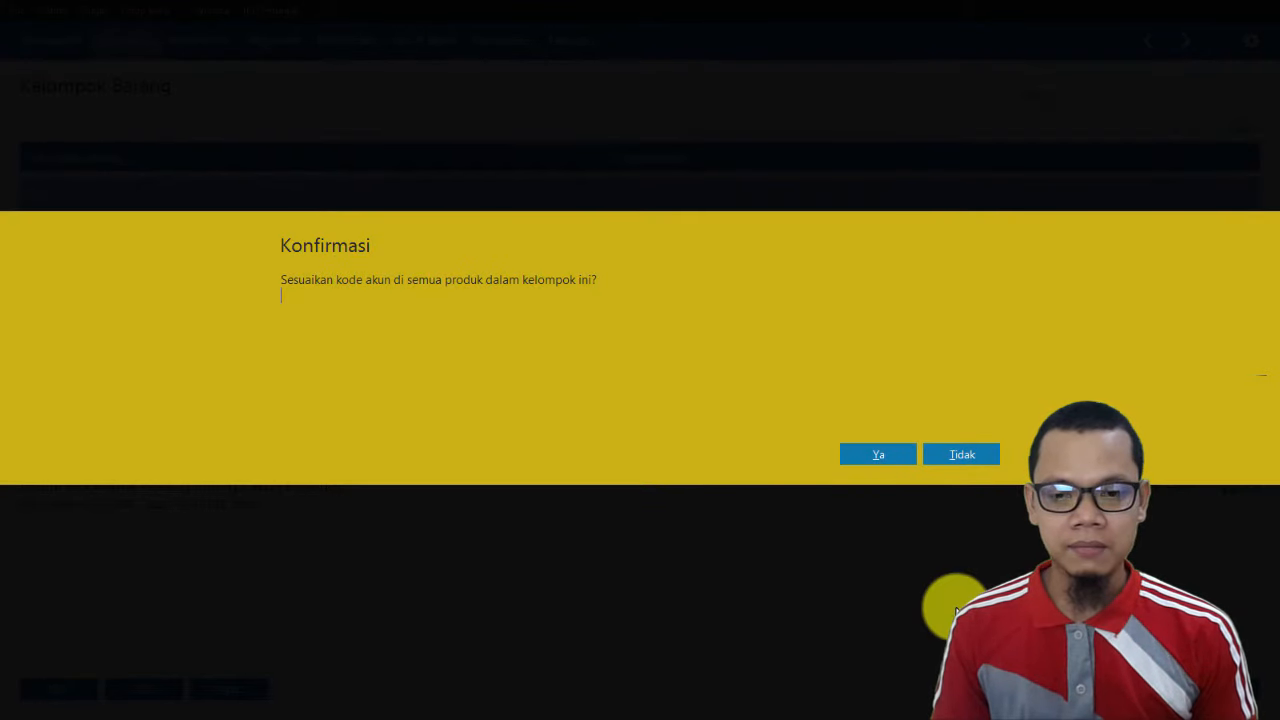
click(888, 456)
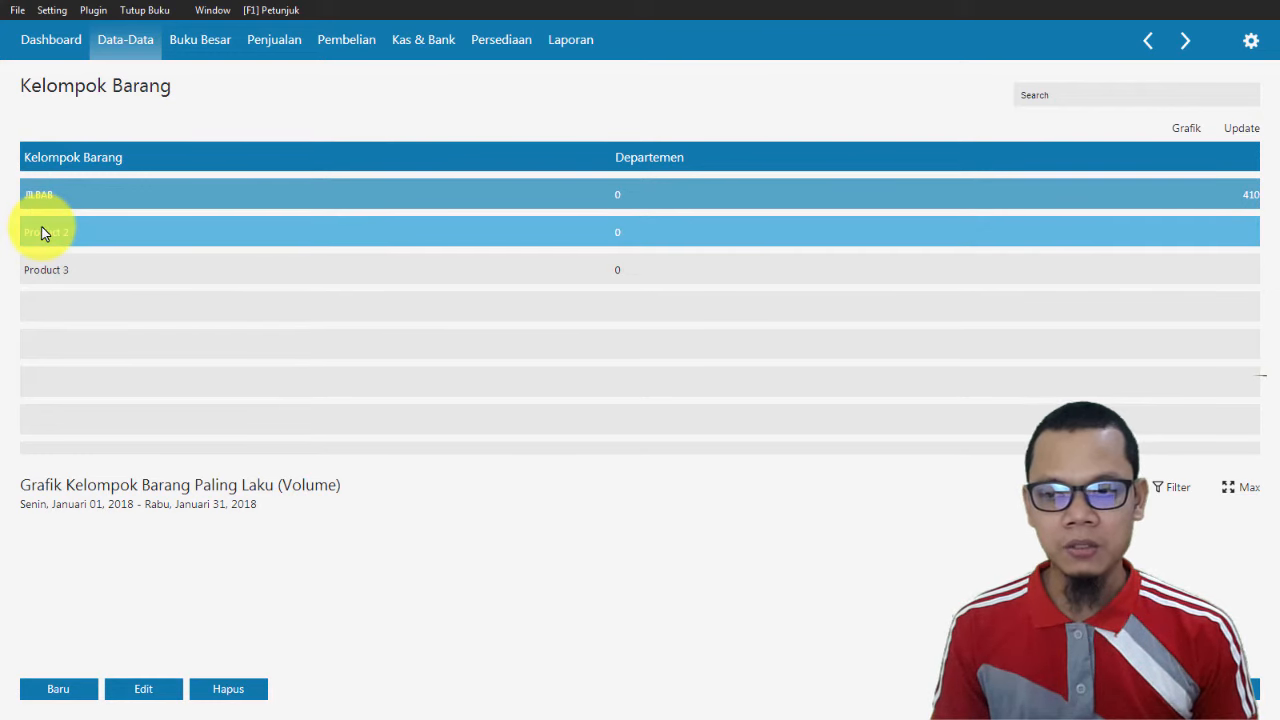
Open the Product 2 item group for editing and change its name to GAMIS, as given on the data slide.
click(41, 233)
key(alt+Tab)
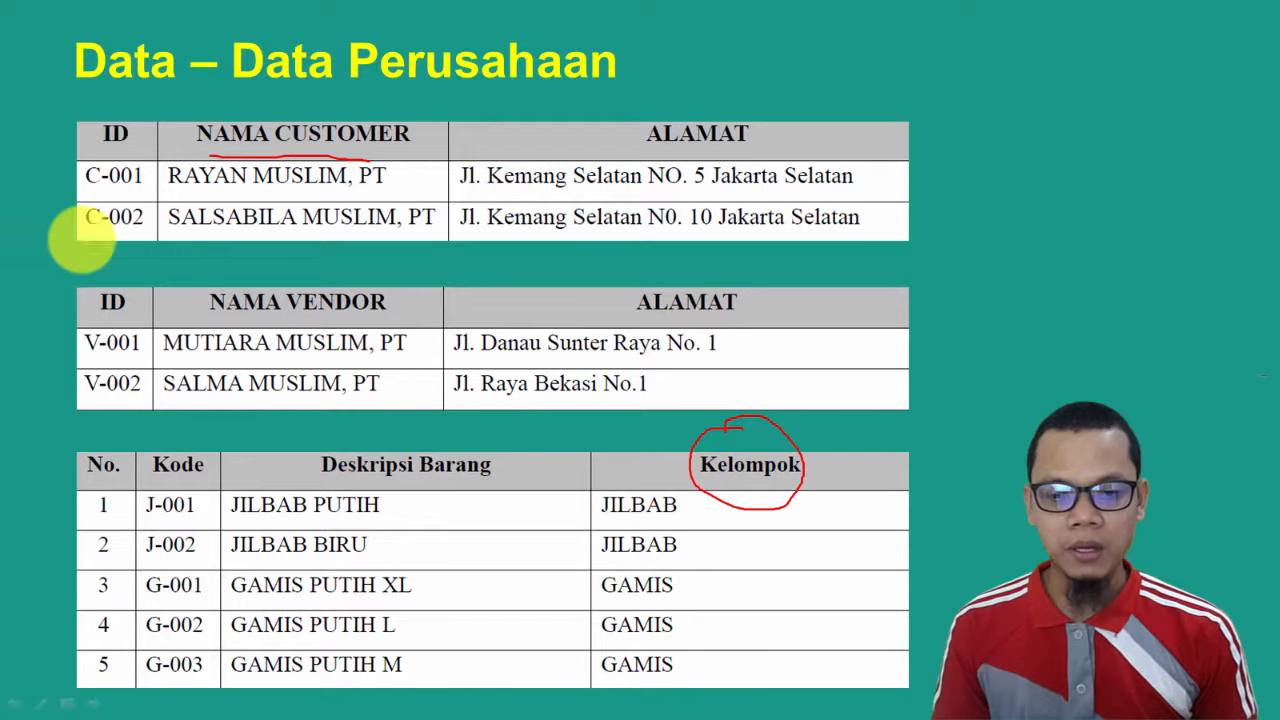
key(alt+Tab)
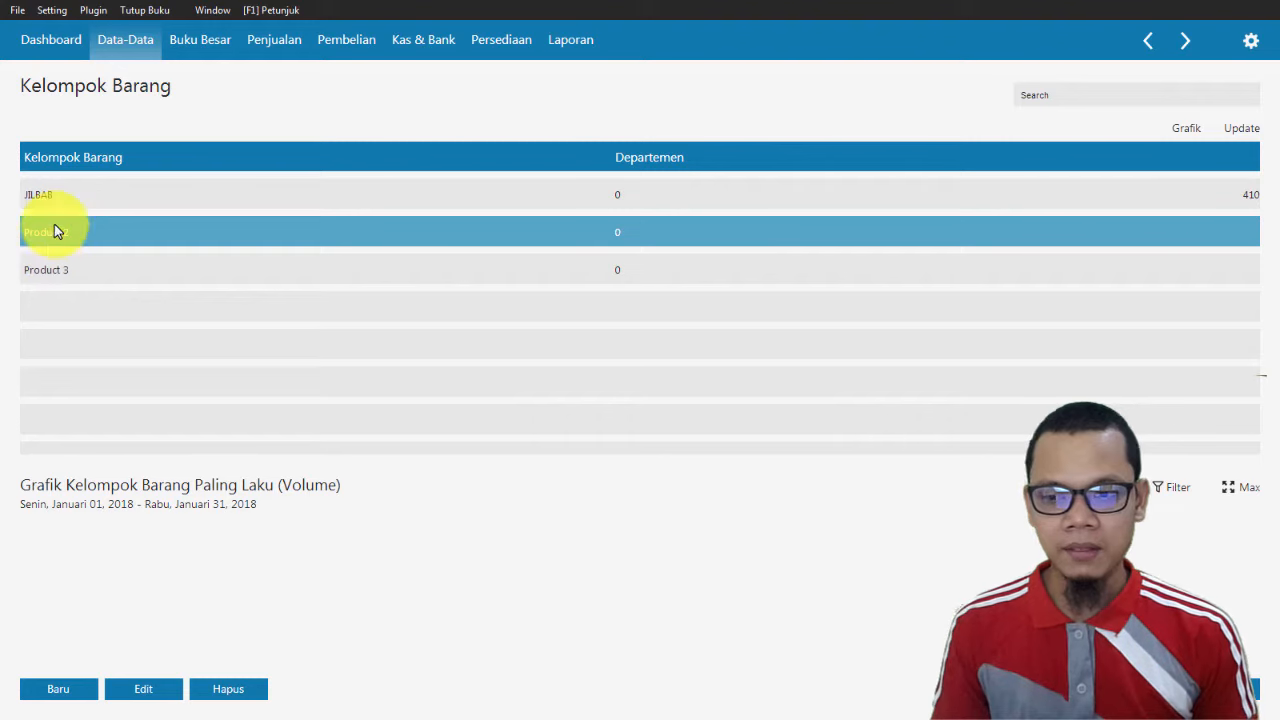
click(138, 686)
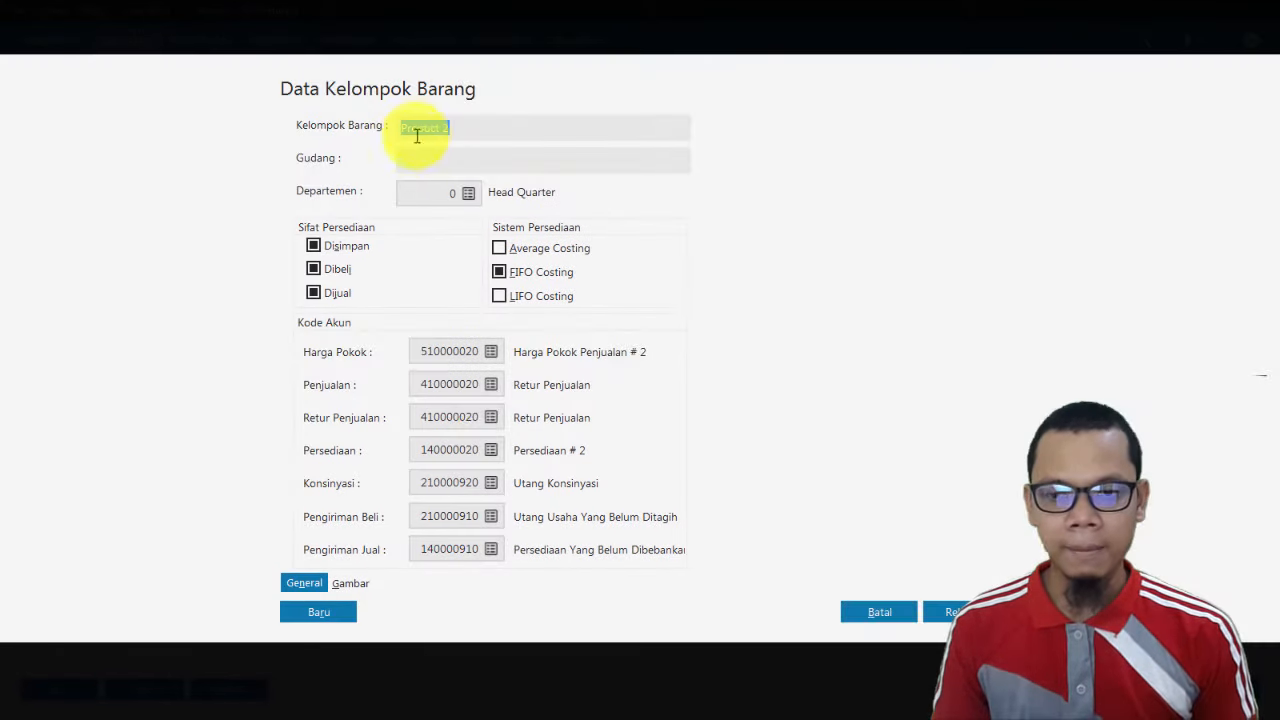
text(GA)
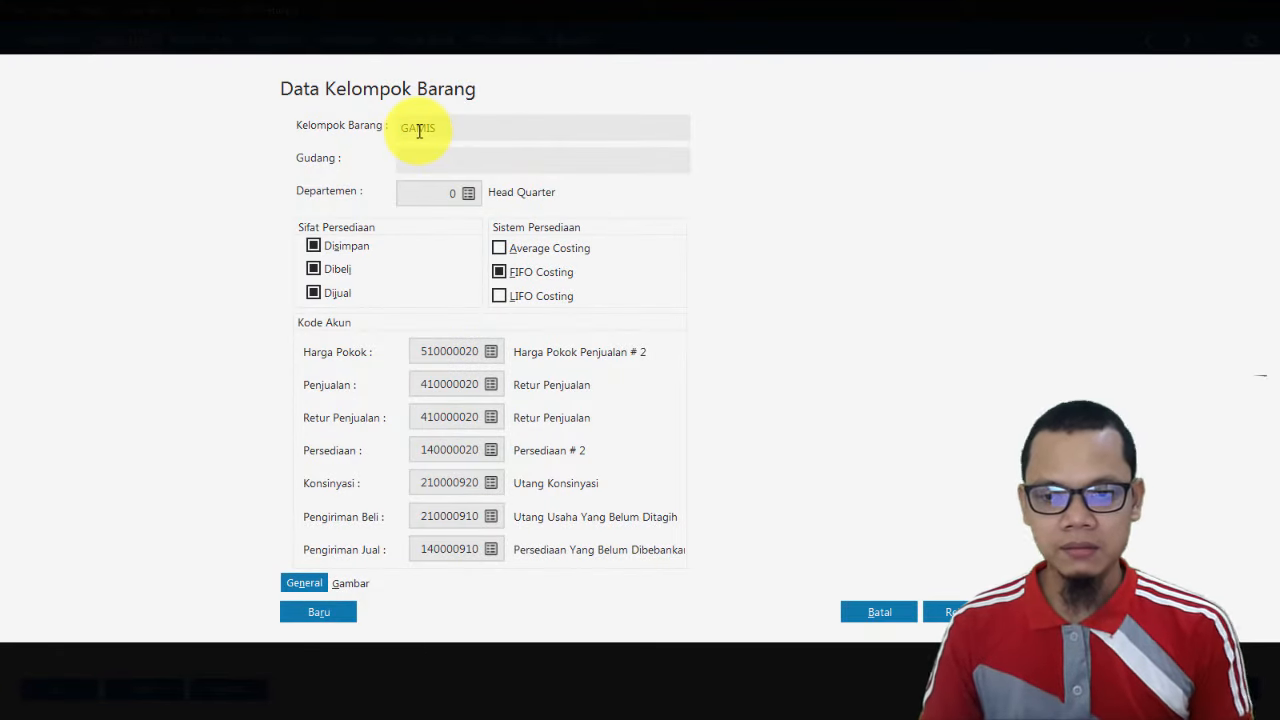
Complete the group name GAMIS and assign account 510000010 as its Harga Pokok and 410000010 as its Penjualan account.
text(MIS)
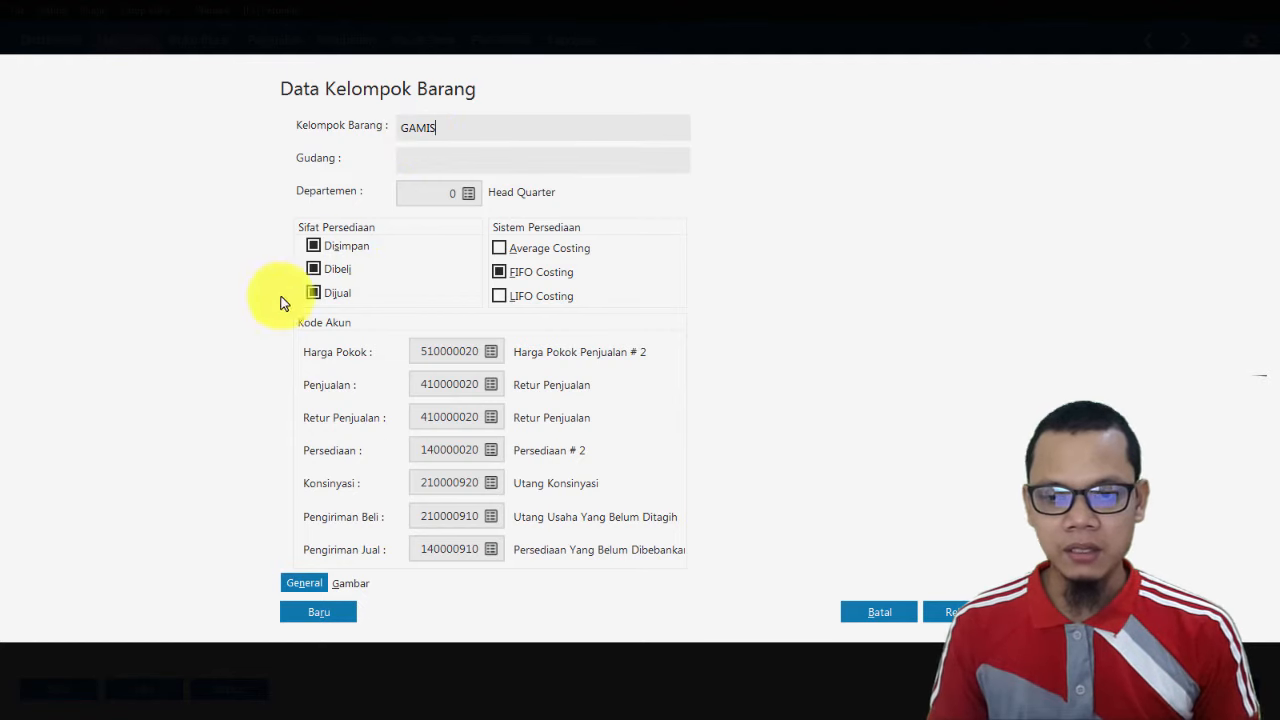
click(490, 352)
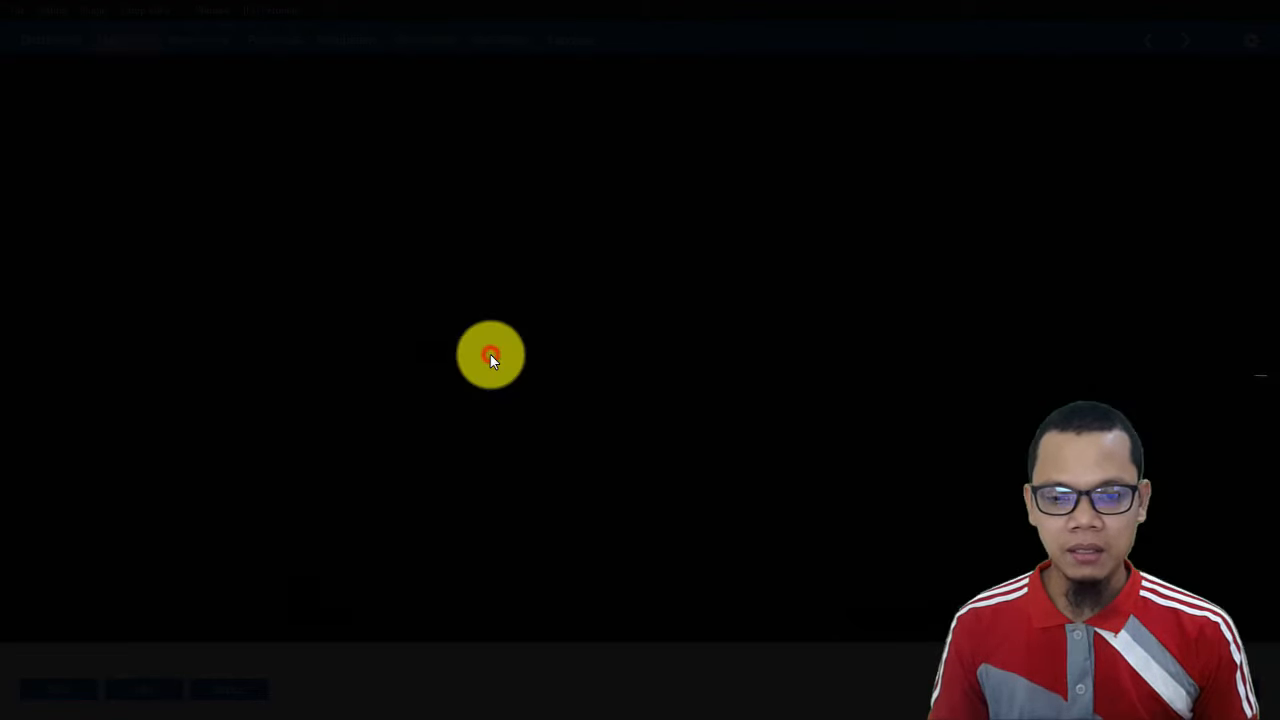
double_click(678, 324)
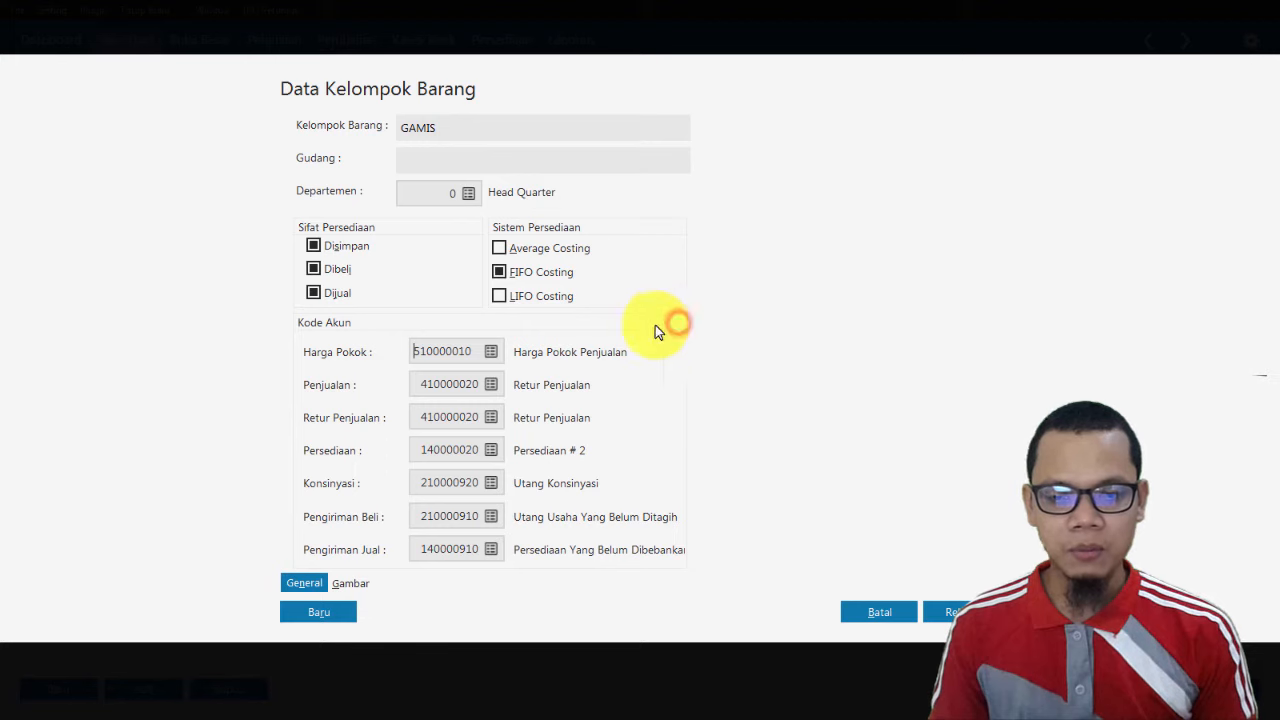
click(487, 382)
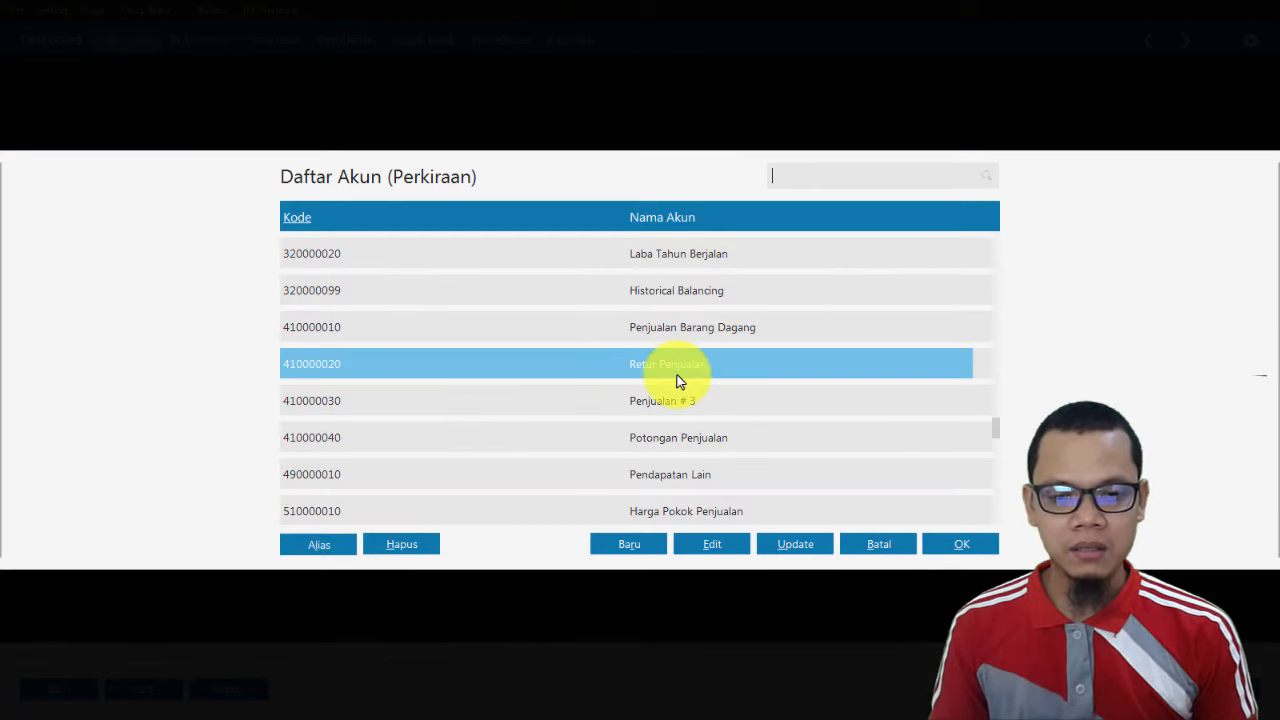
double_click(679, 330)
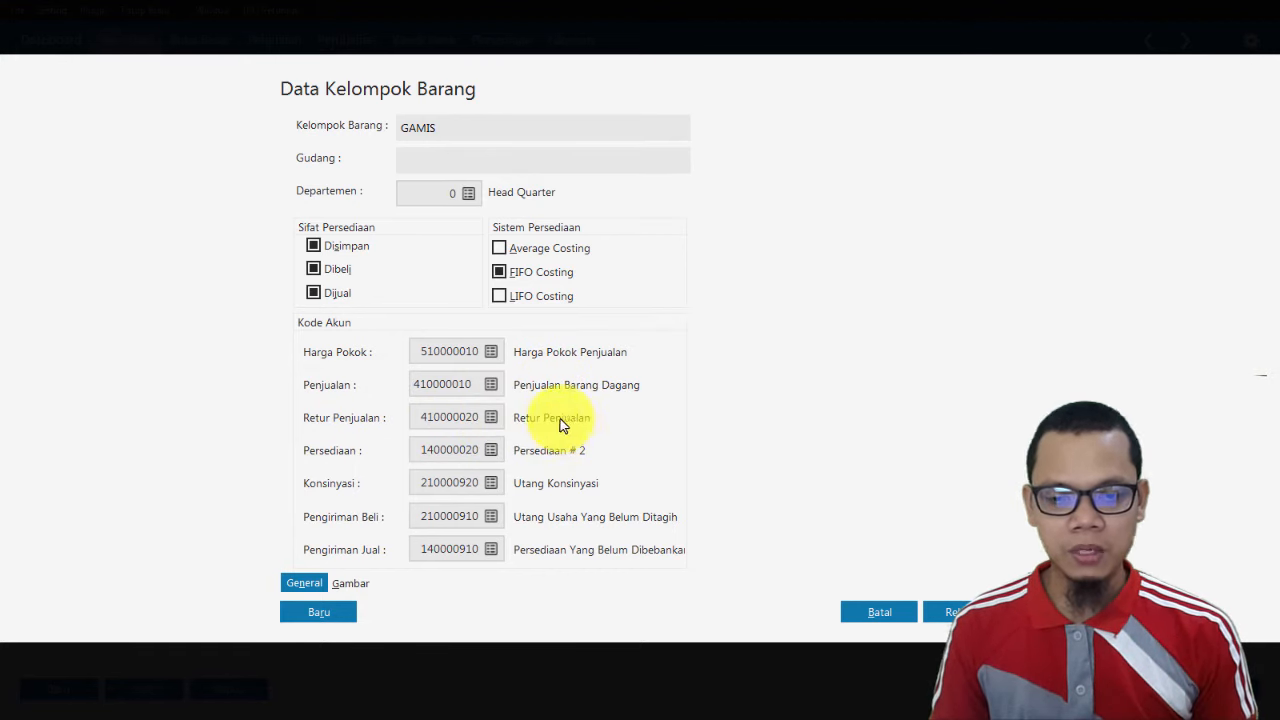
Assign account 140000010 as the GAMIS group's Persediaan account and save the group, applying its account codes to all products in it.
click(494, 451)
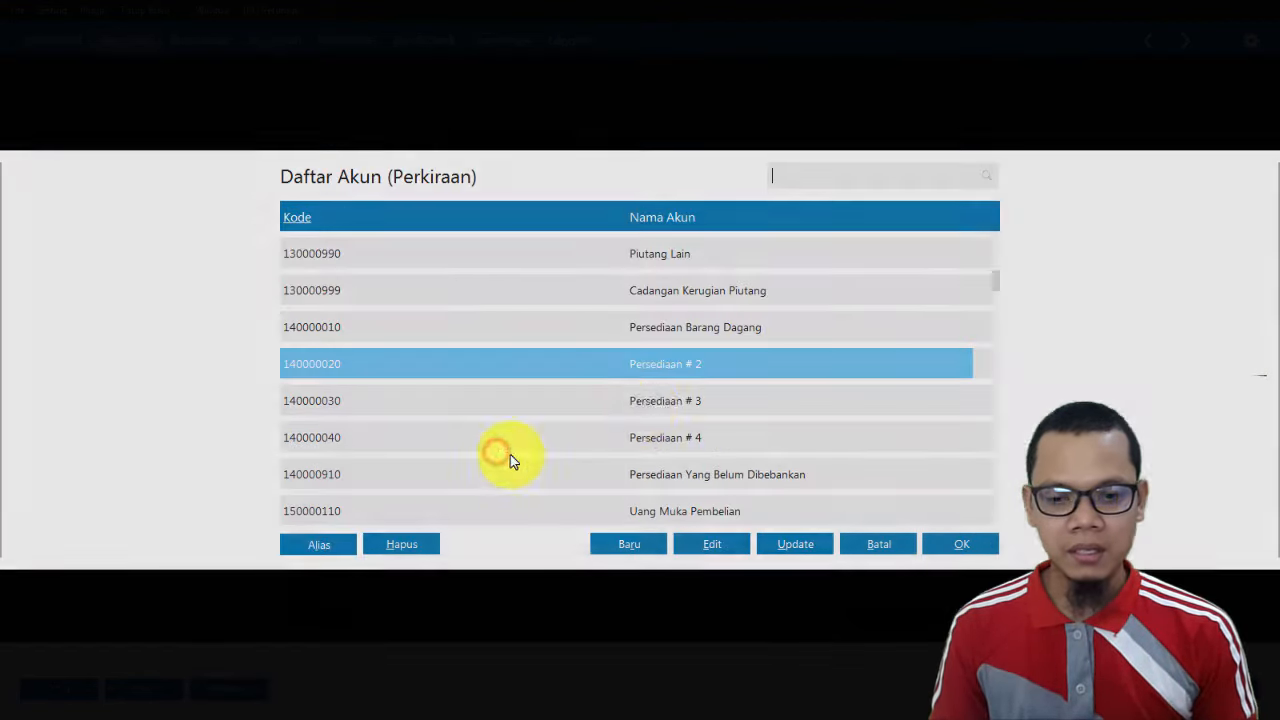
double_click(676, 330)
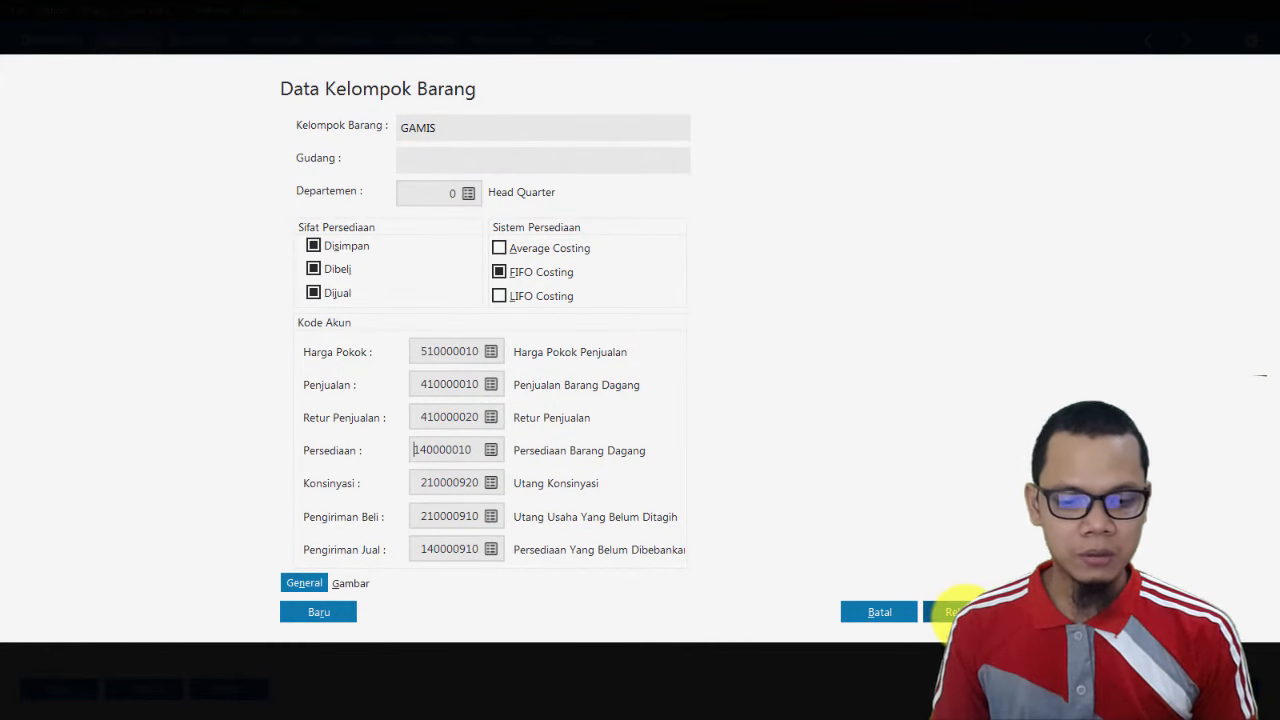
click(955, 611)
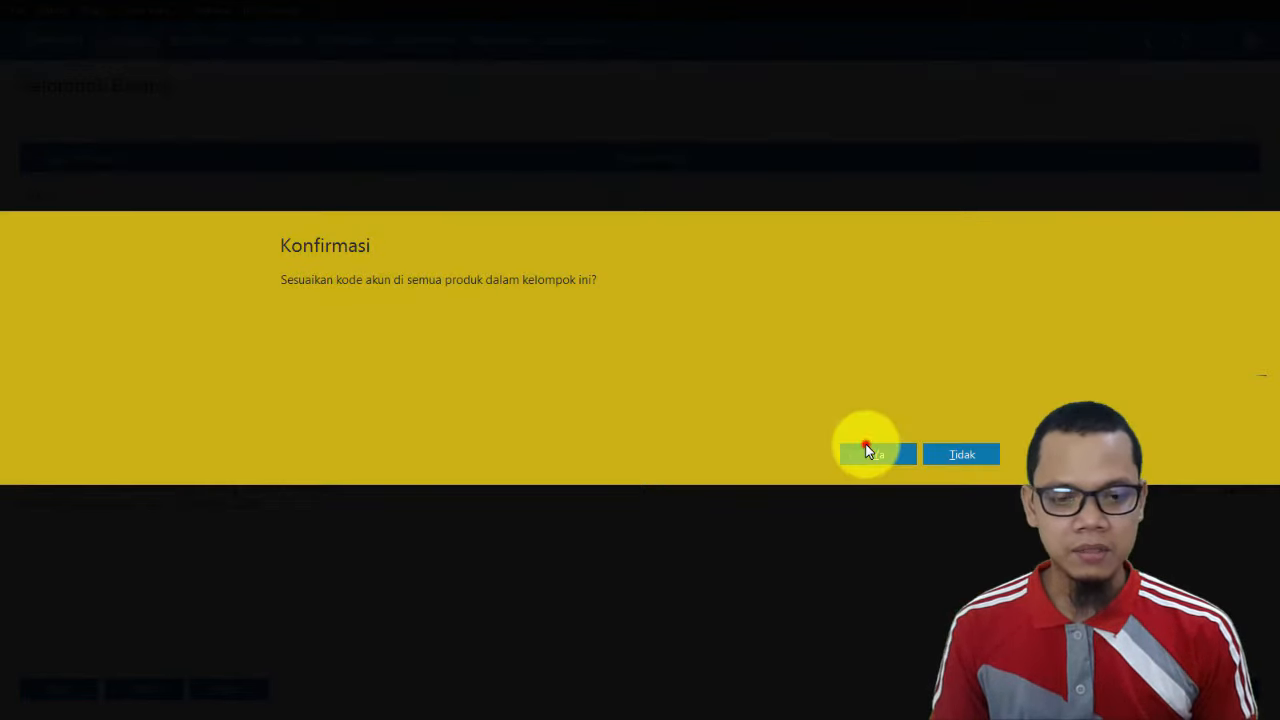
click(868, 450)
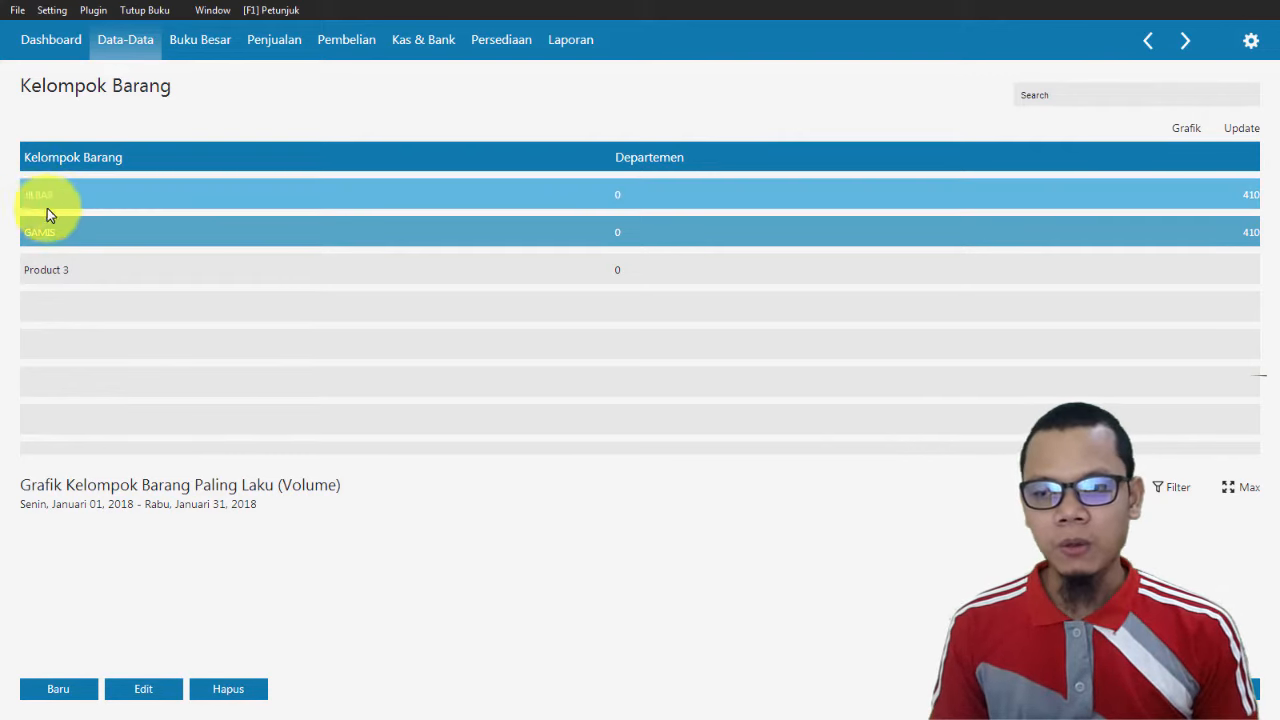
Check the product list on the data slide, close the item group list and open a blank record in Data Produk.
key(alt+Tab)
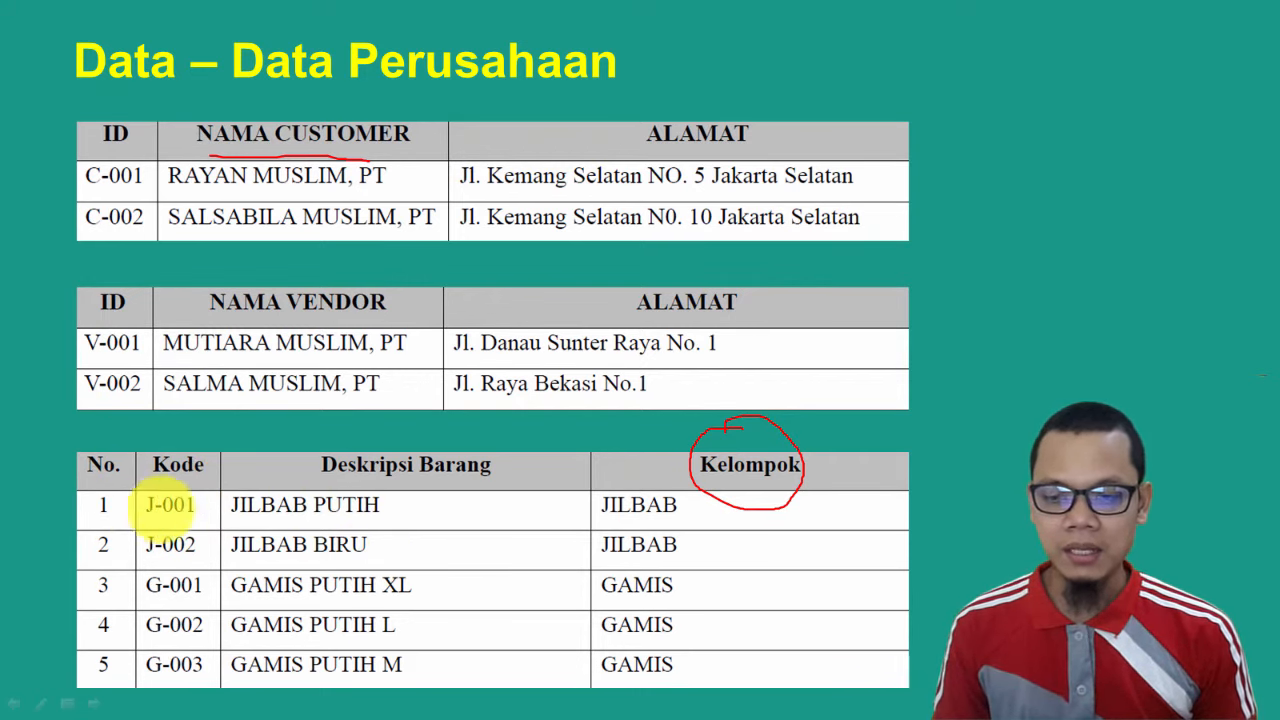
key(alt+Tab)
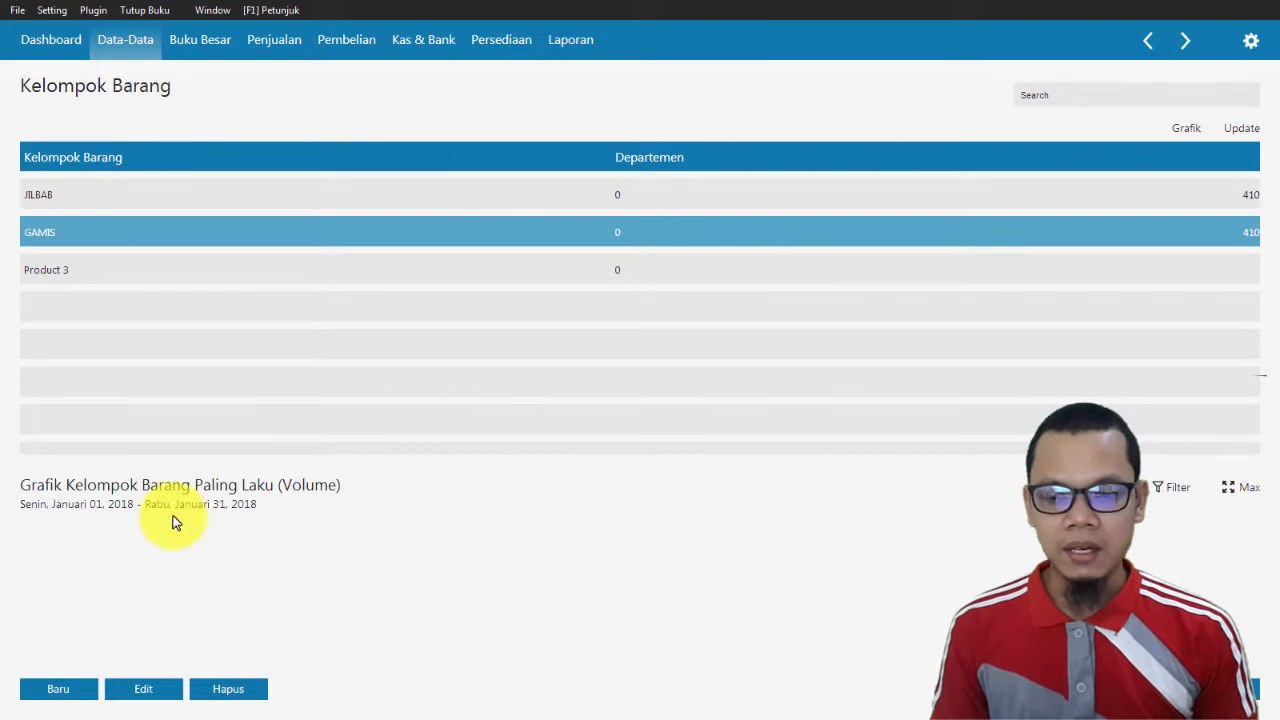
click(1221, 689)
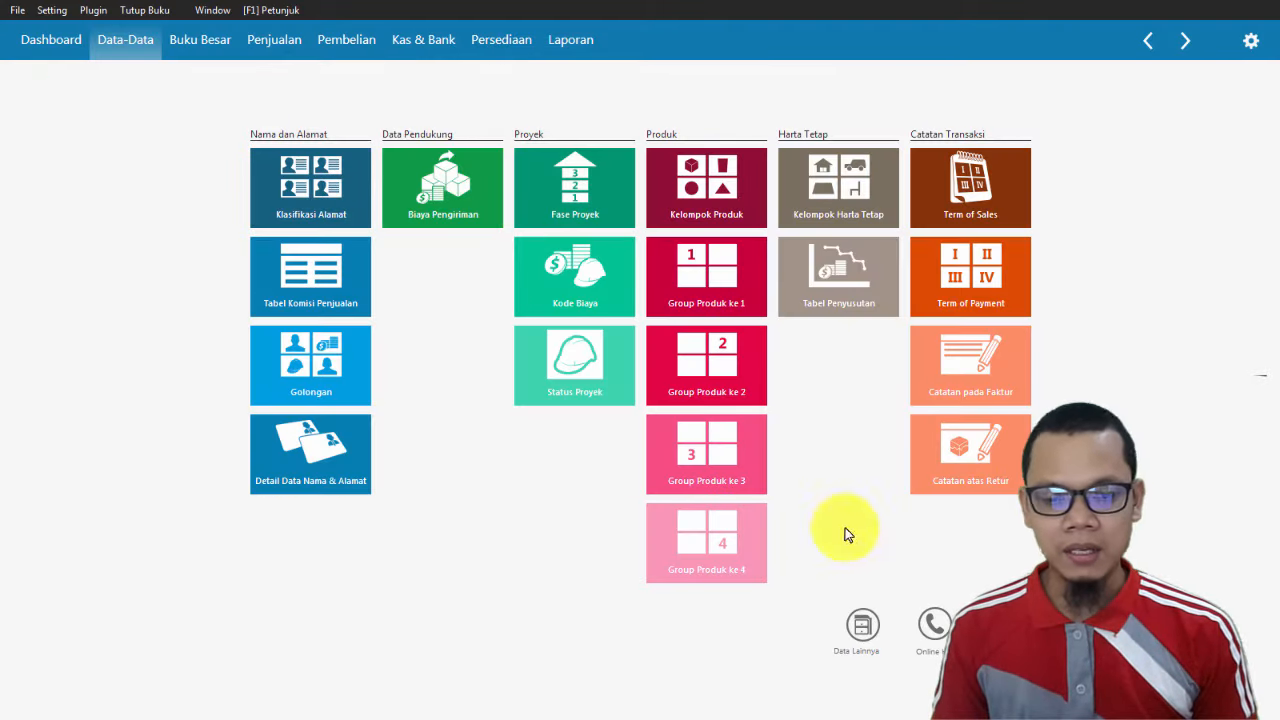
click(864, 627)
click(130, 32)
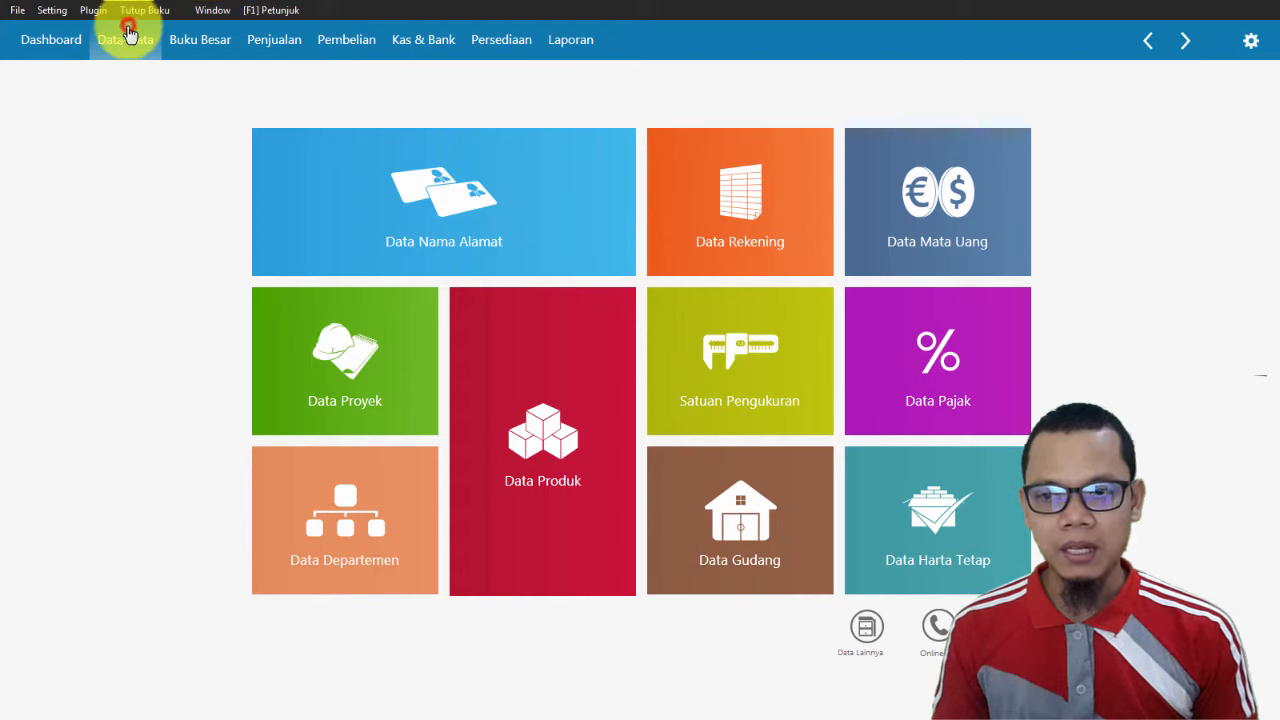
mouse_move(543, 420)
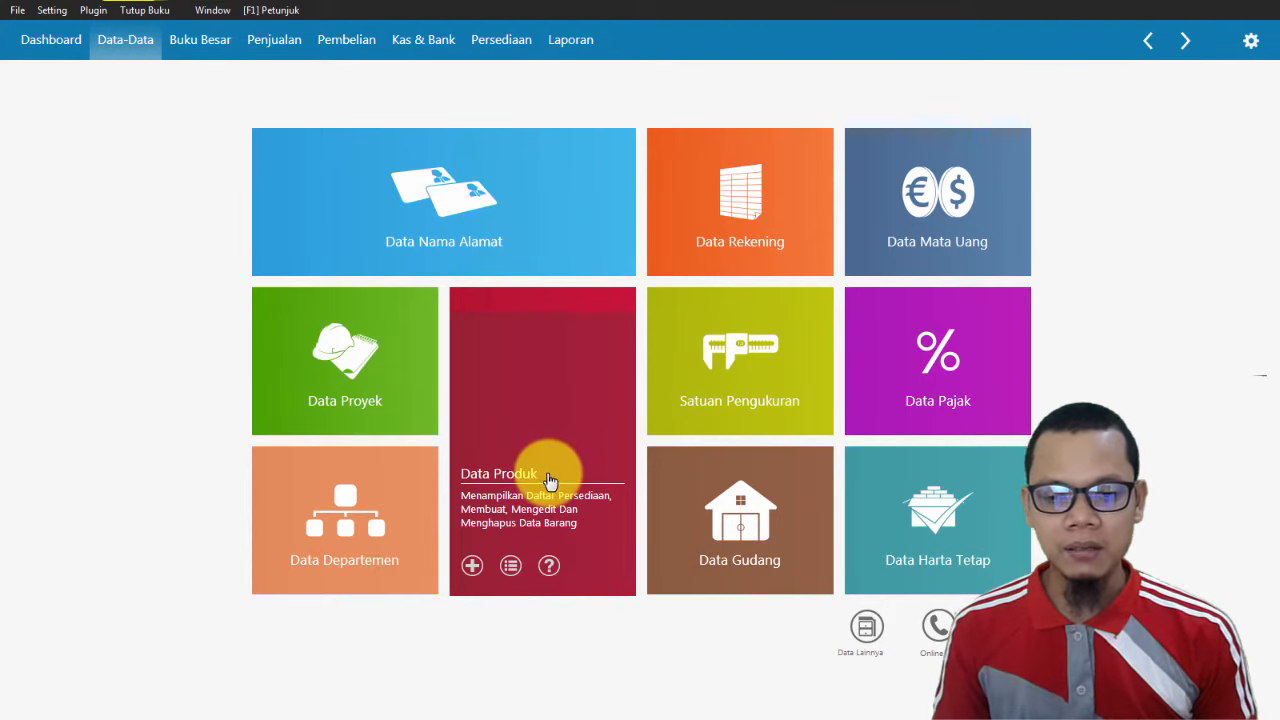
click(548, 465)
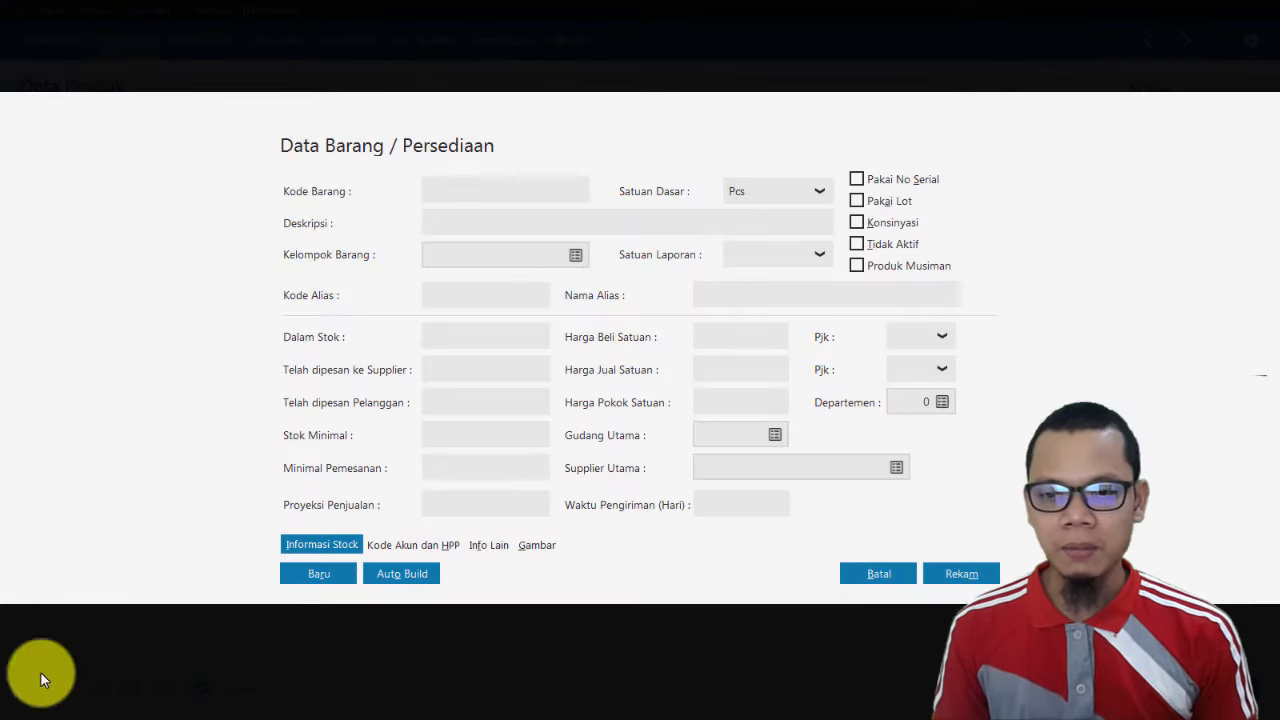
Enter the first product from the data slide with code J-001 and description "Jilbab Putih".
key(alt+Tab)
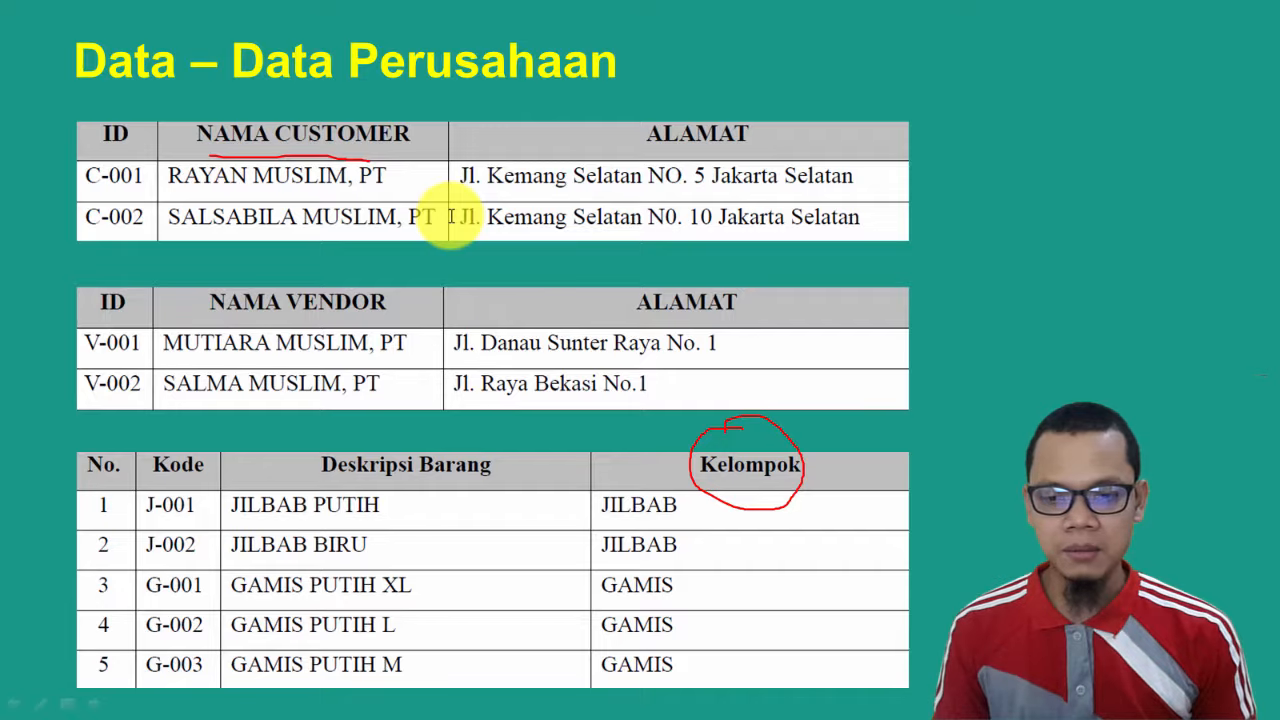
key(alt+Tab)
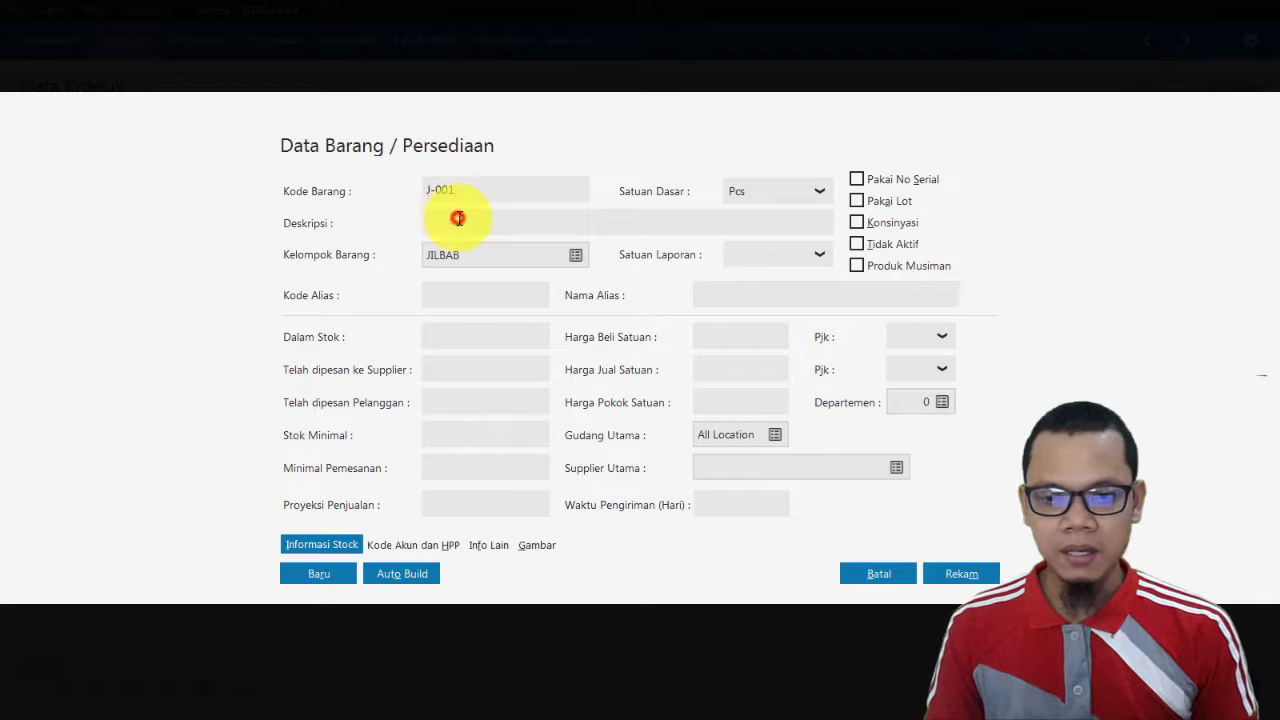
key(alt+Tab)
key(alt+Tab)
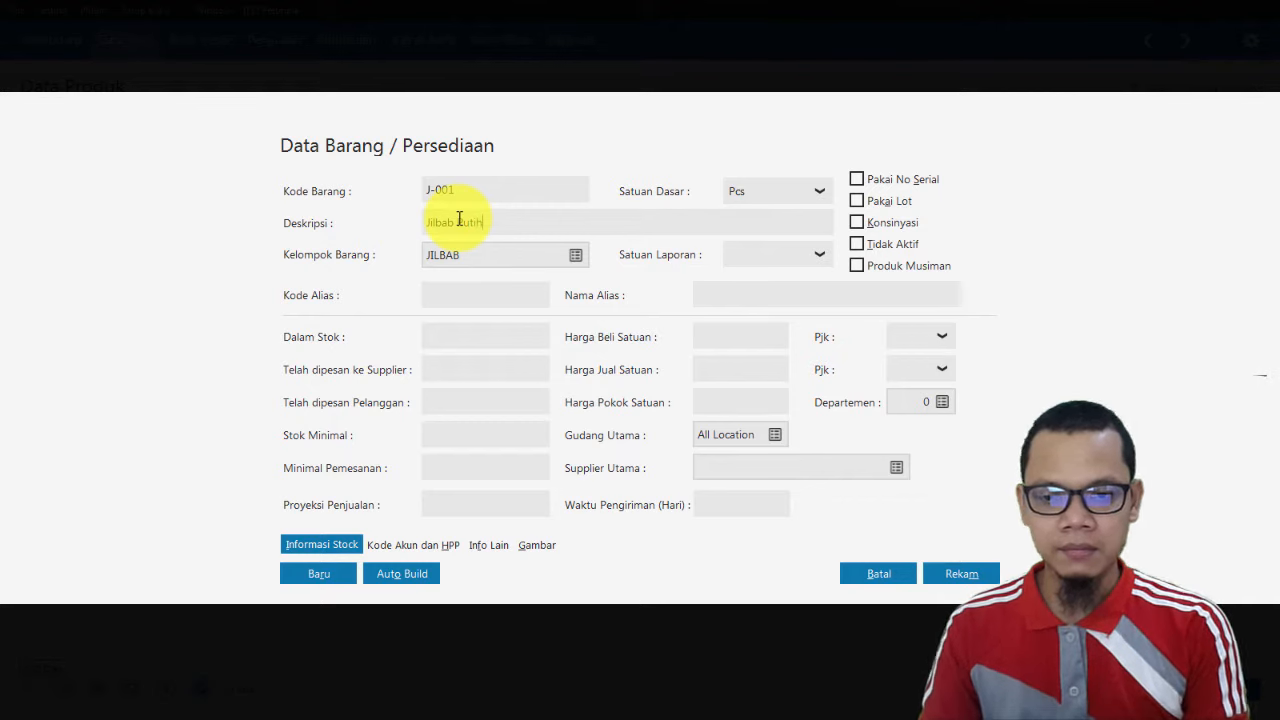
Choose JILBAB as the product's item group, review its account codes and save the product.
click(571, 259)
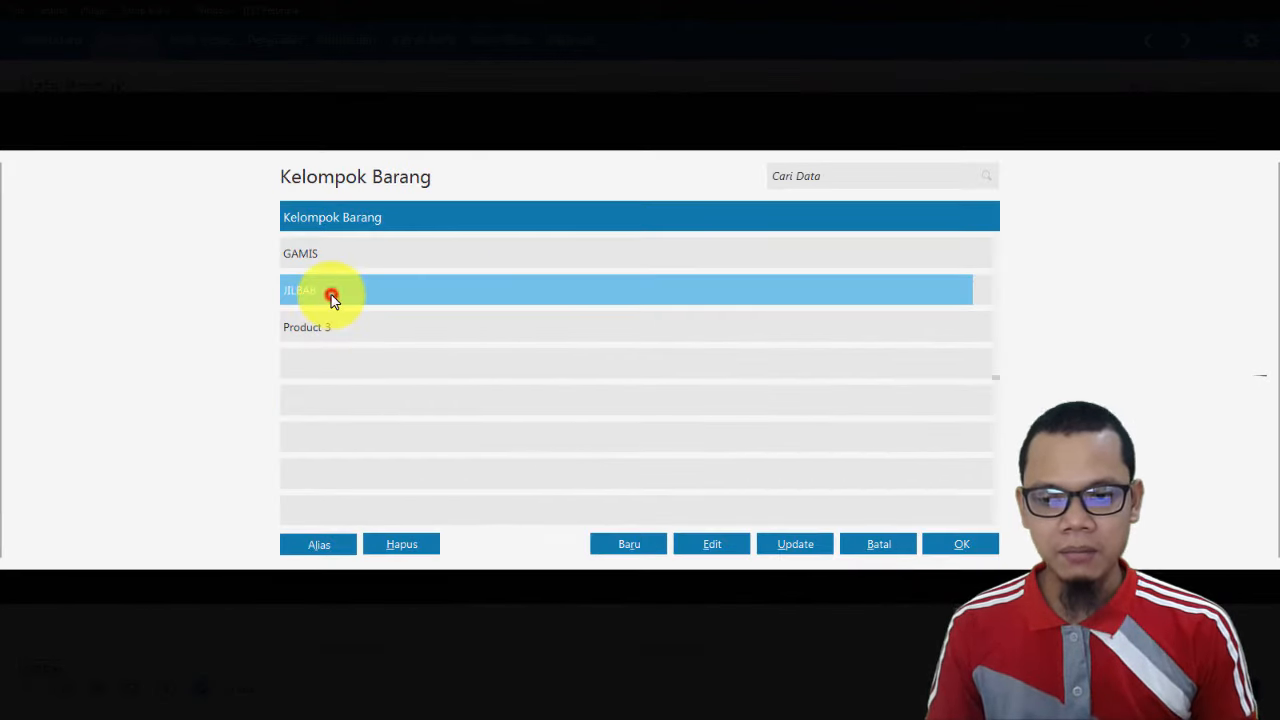
double_click(333, 299)
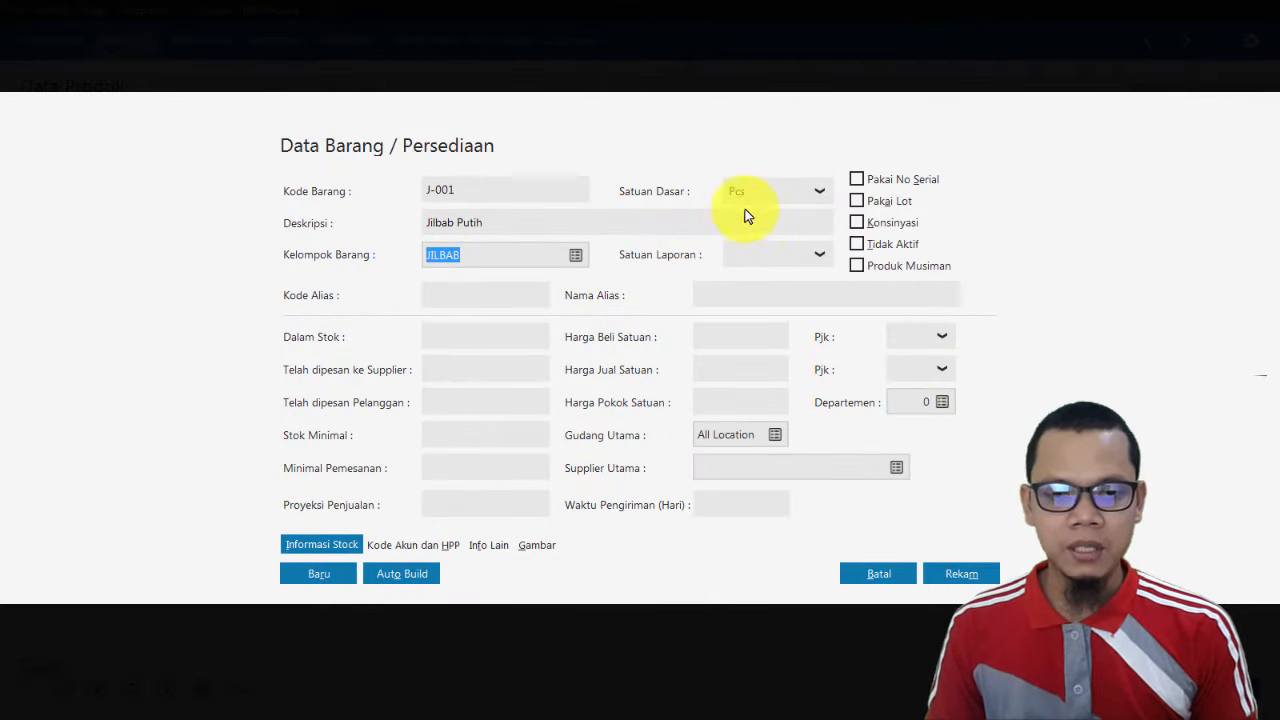
click(420, 546)
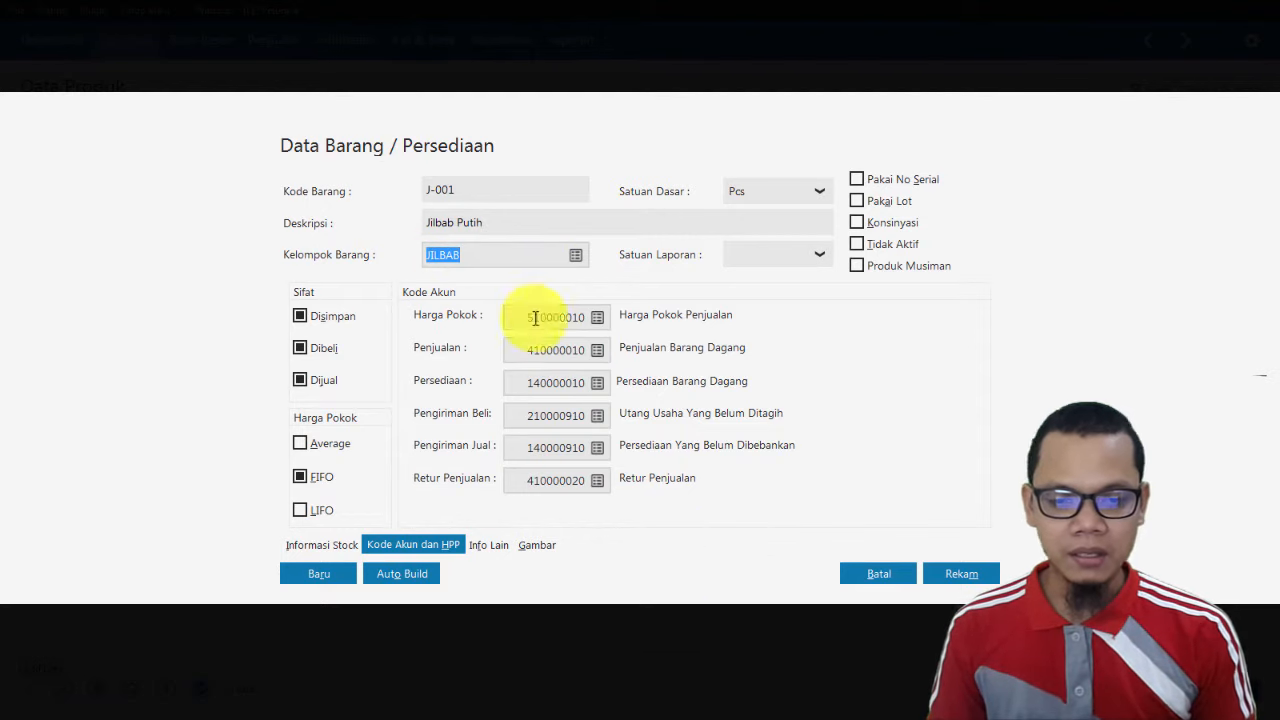
click(948, 571)
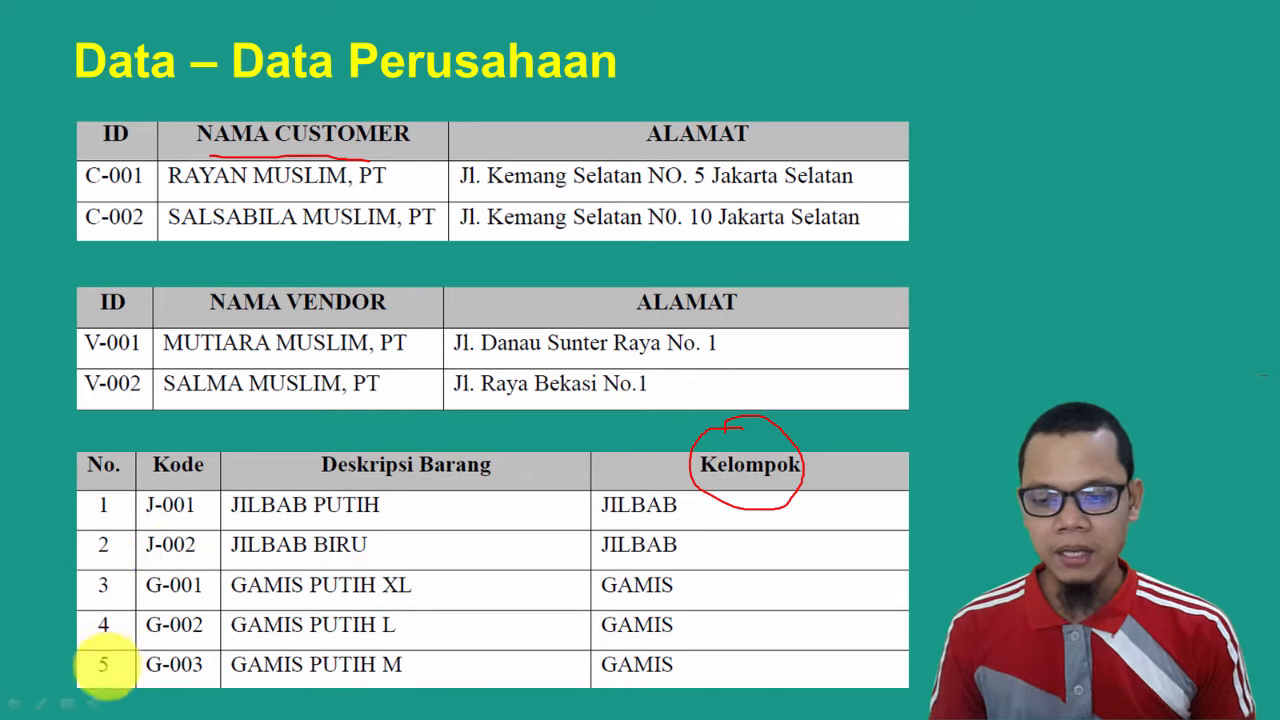
Return from the data slide to the product list and open another blank product record.
key(alt+Tab)
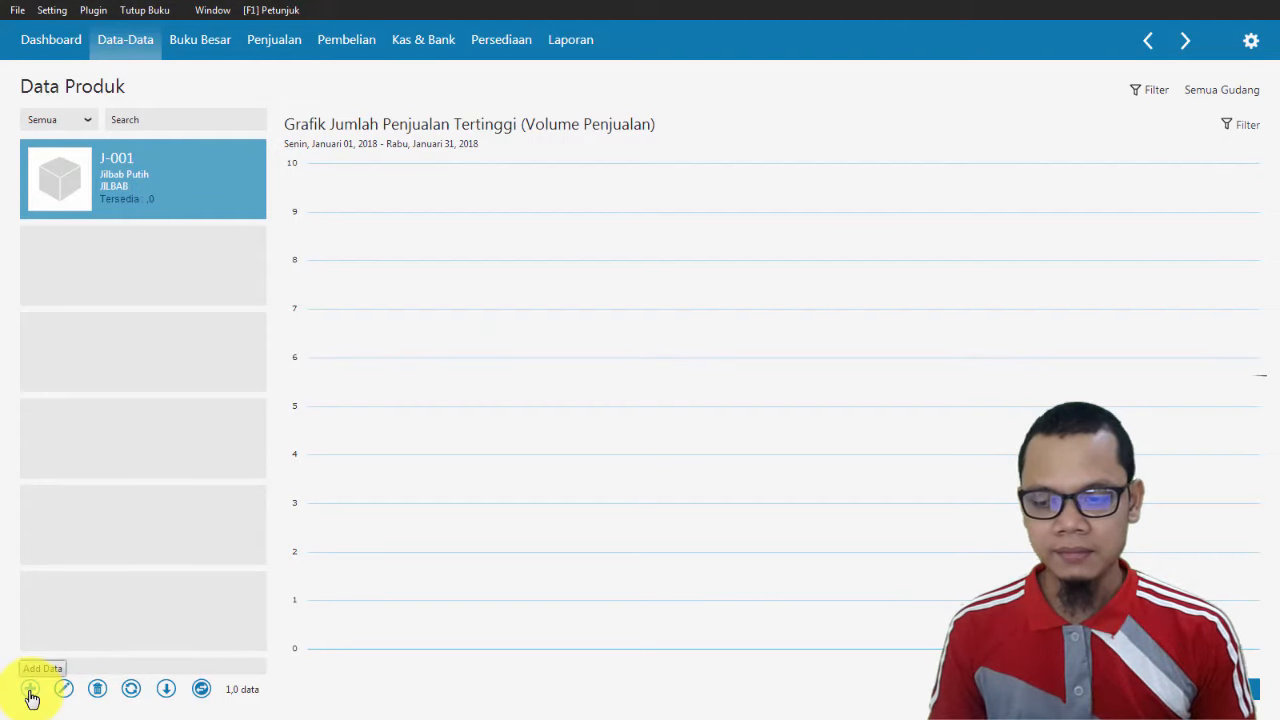
click(31, 697)
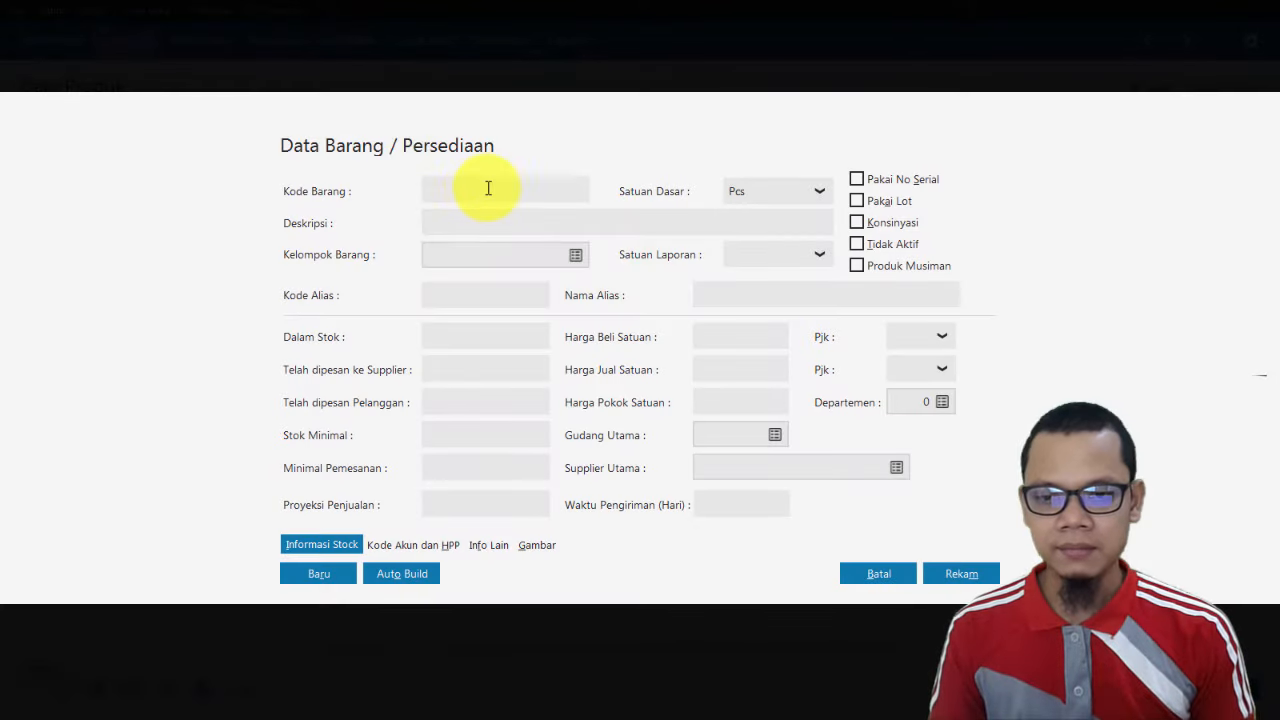
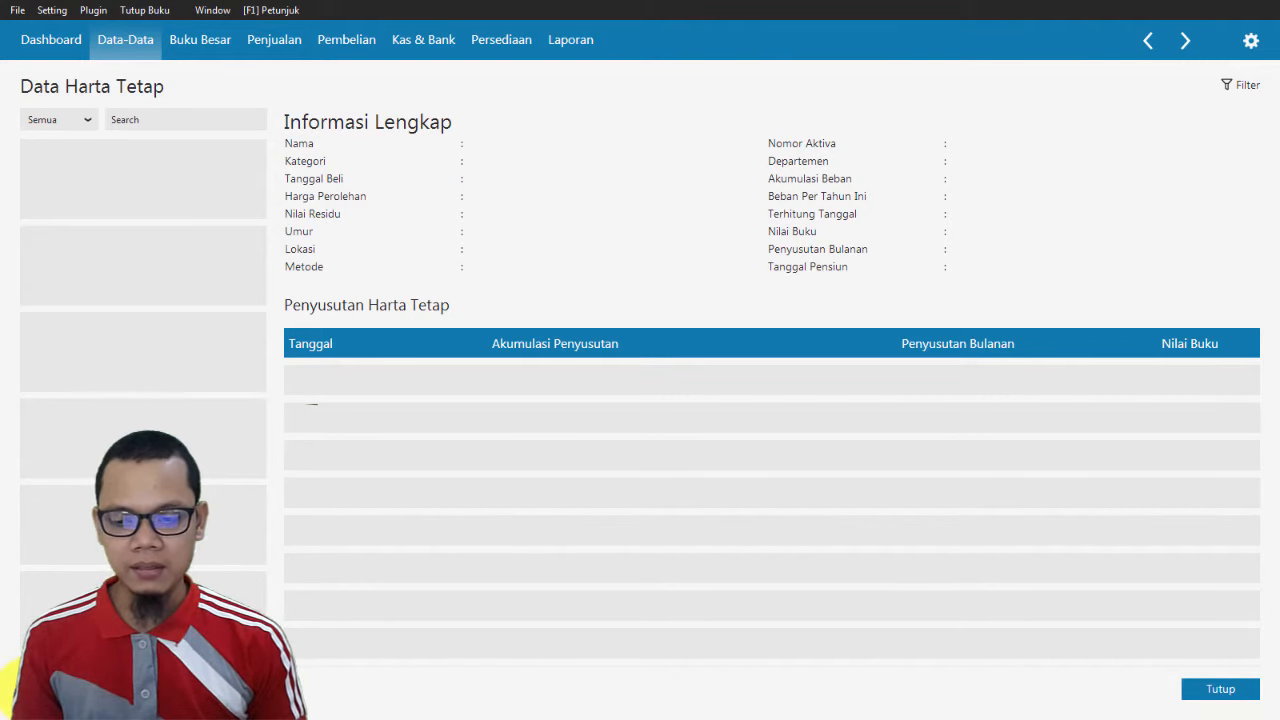
Add a fixed asset named "Motor Mega Pro" and assign it to the Kendaraan Roda Dua group.
click(24, 688)
click(491, 251)
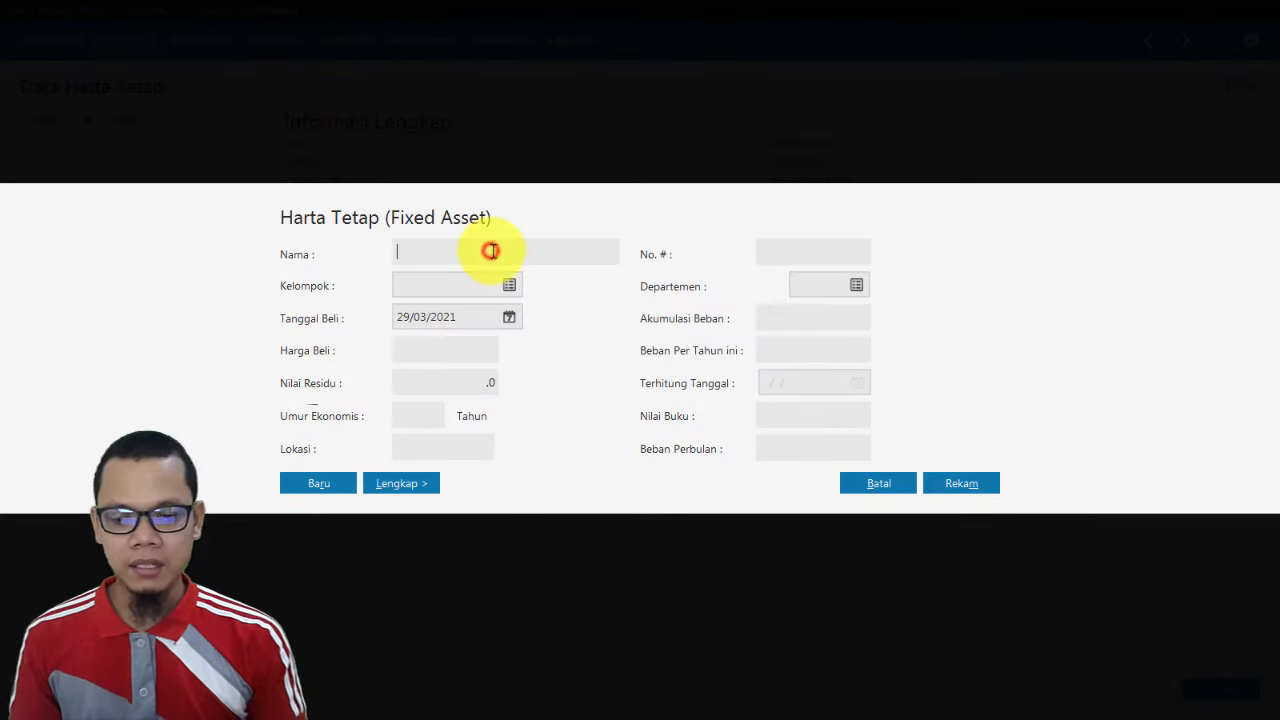
text(Motor Mega Pro)
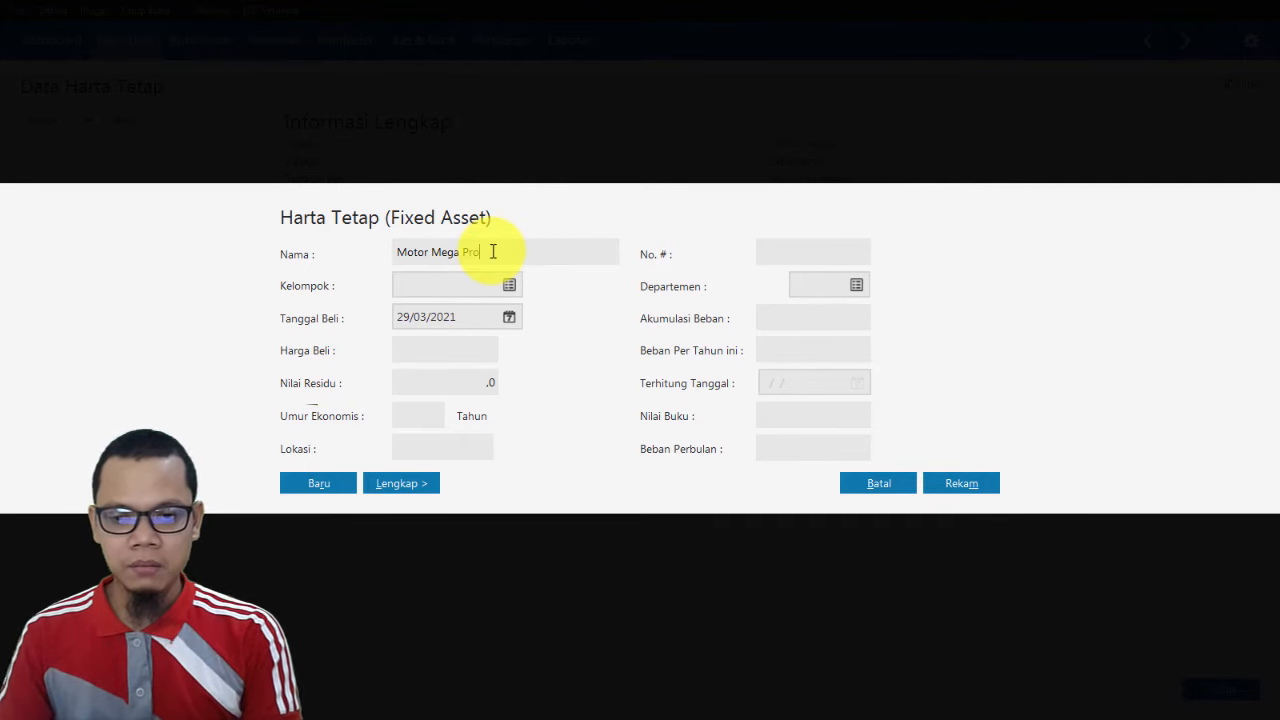
click(509, 286)
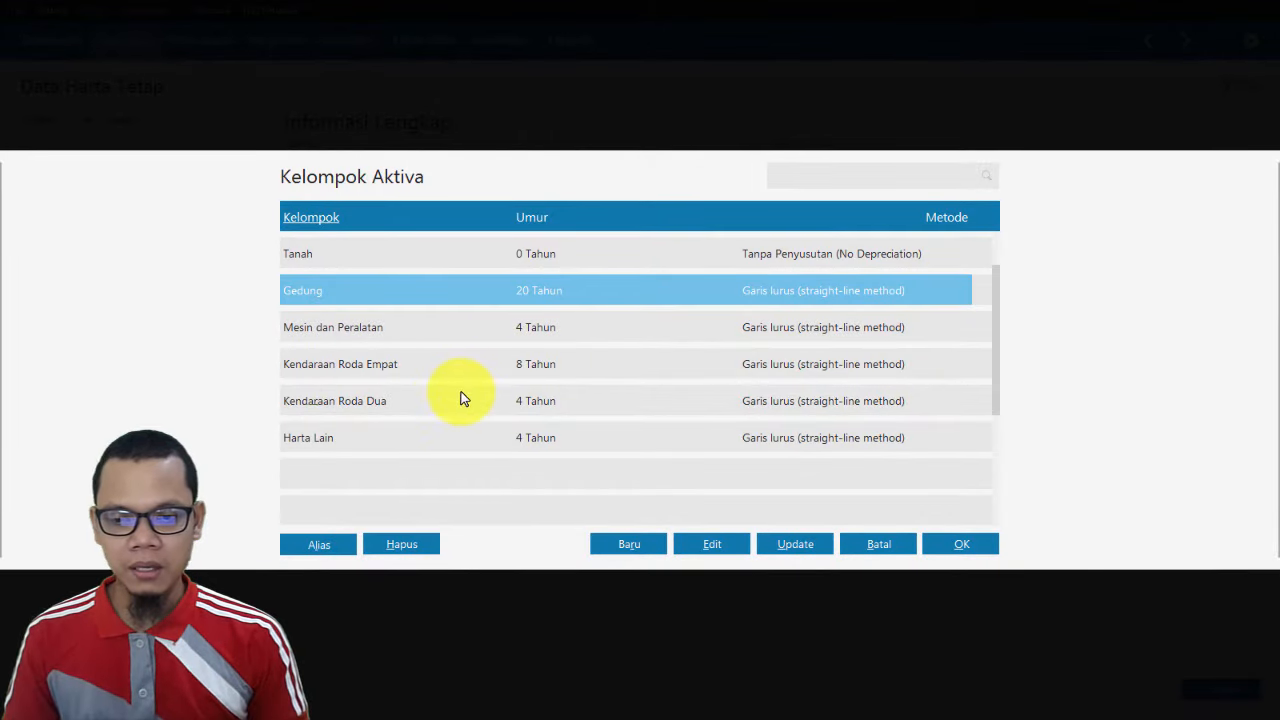
double_click(460, 397)
Check the purchase date on the fixed asset slide and set the Motor Mega Pro's purchase date to 01/01/2017.
click(442, 317)
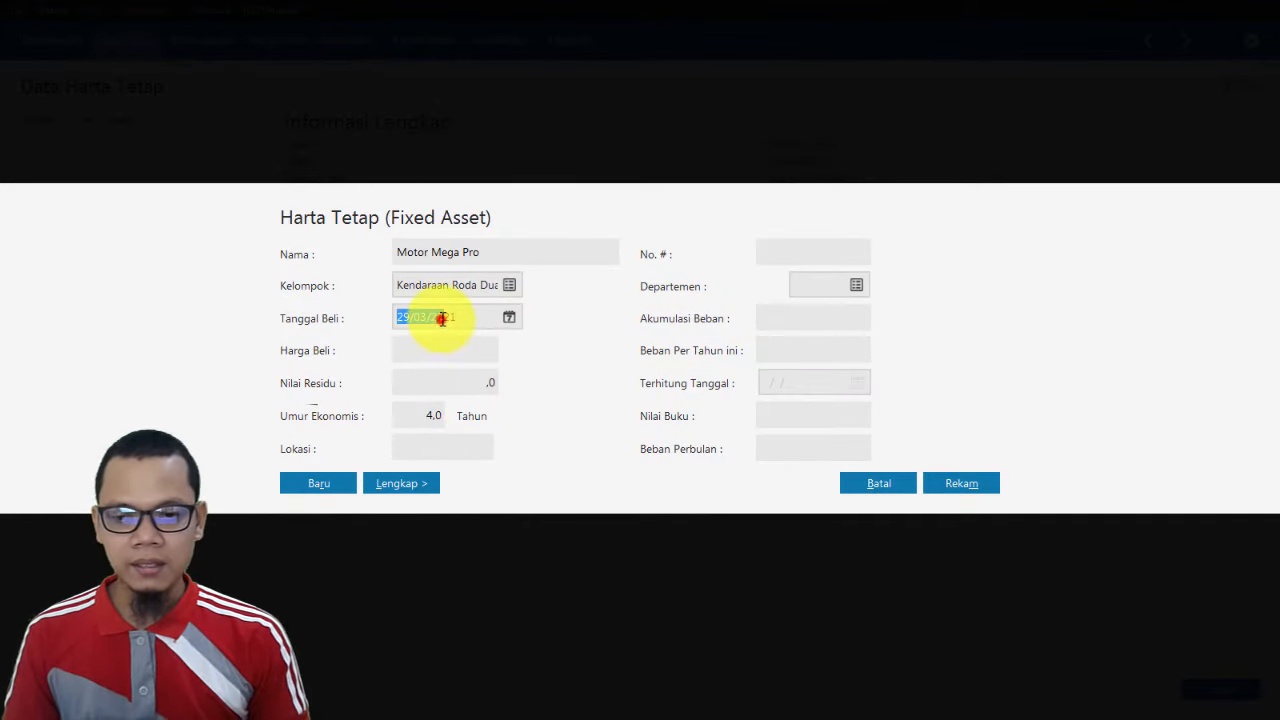
key(alt+Tab)
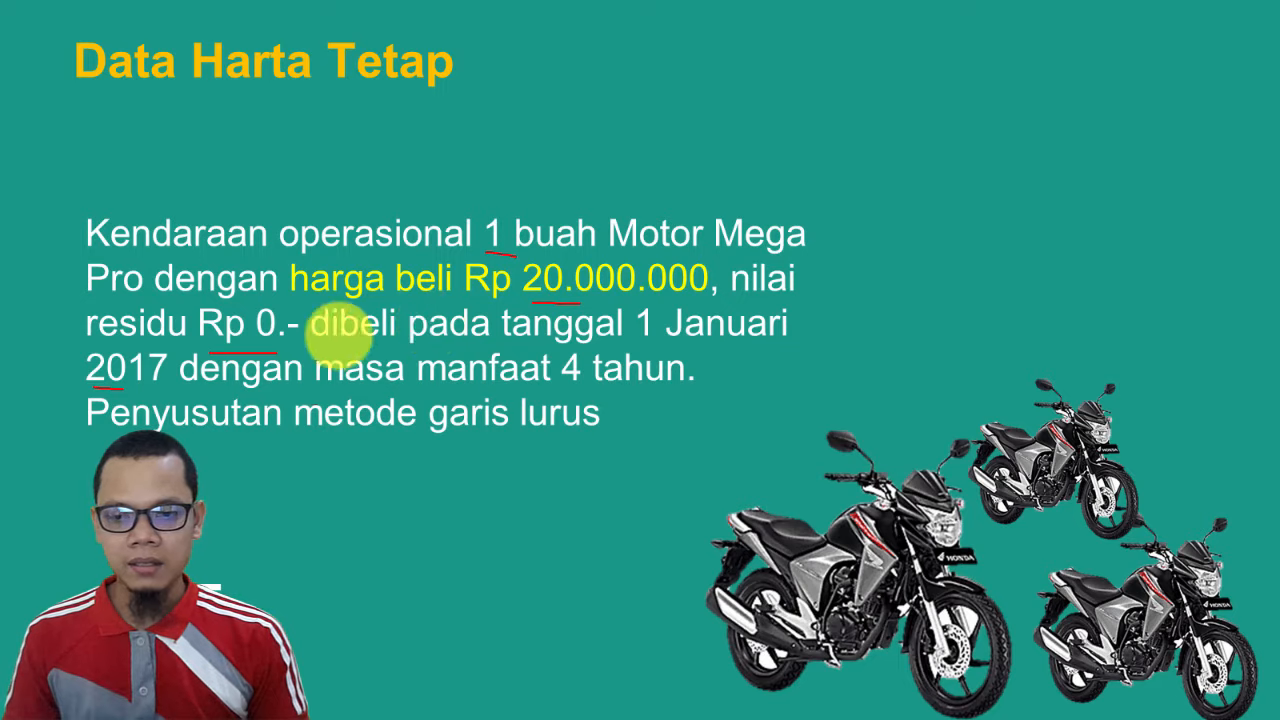
key(alt+Tab)
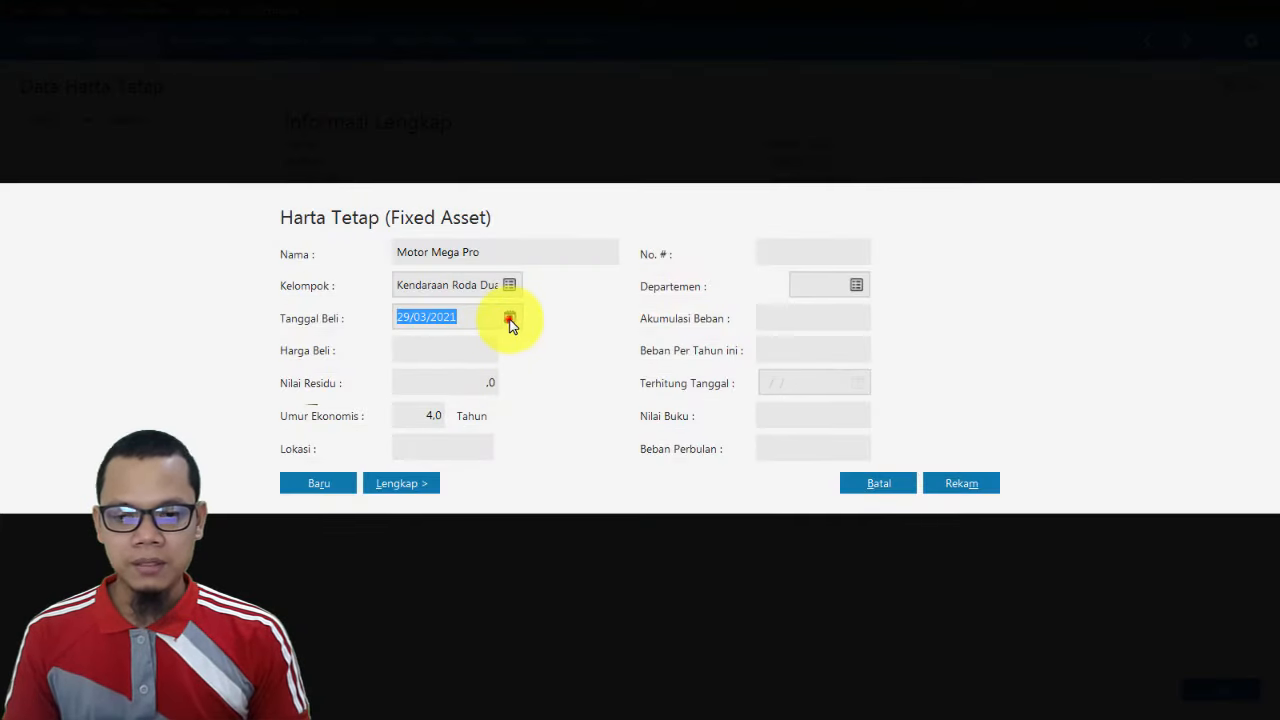
click(509, 317)
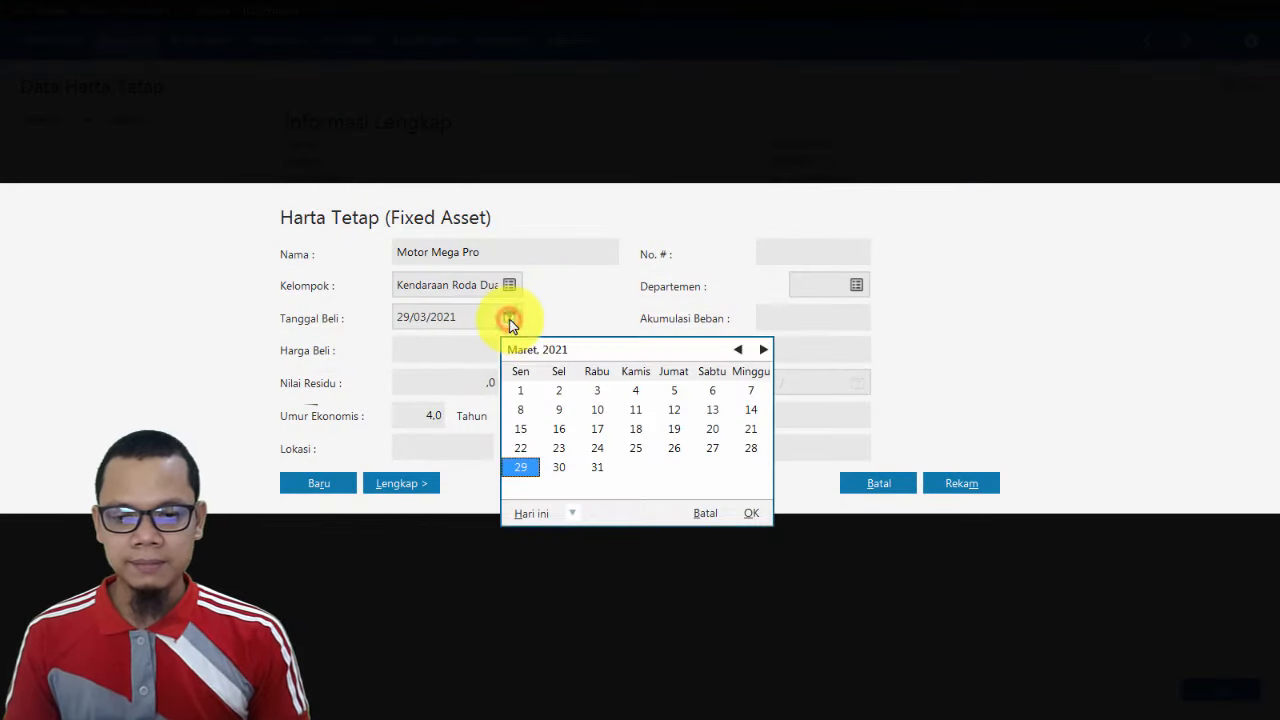
click(560, 512)
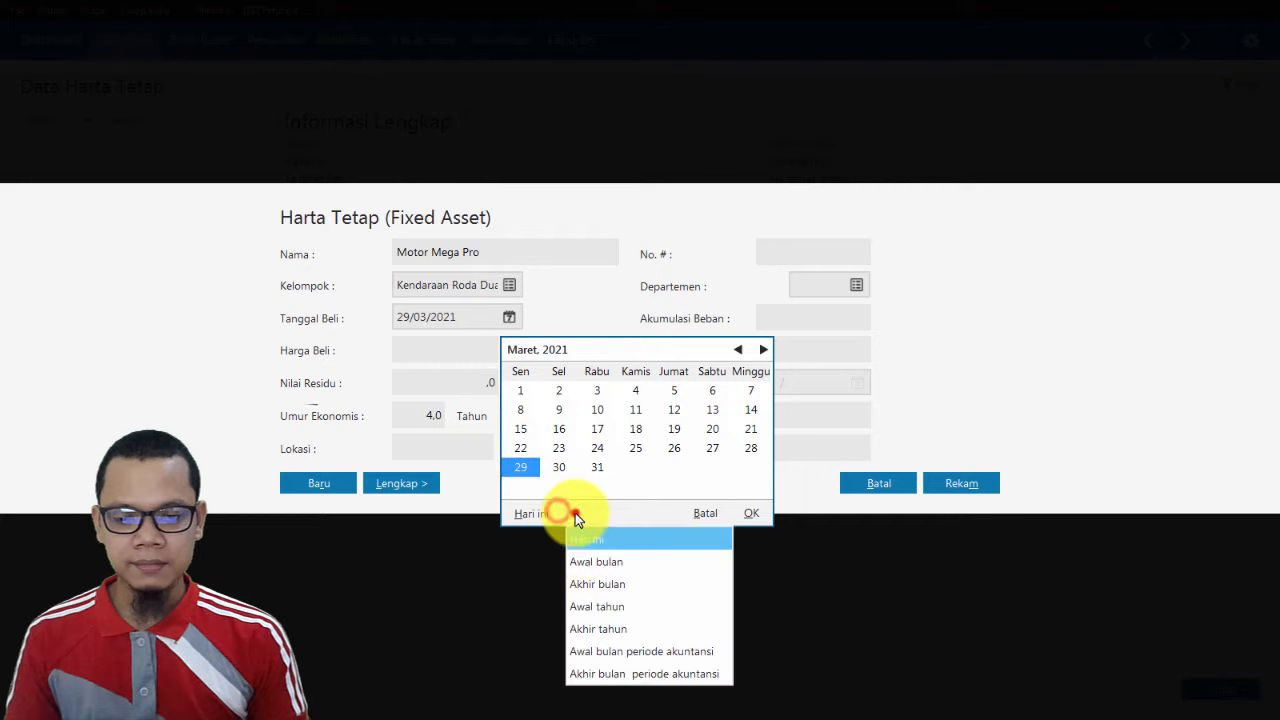
click(640, 651)
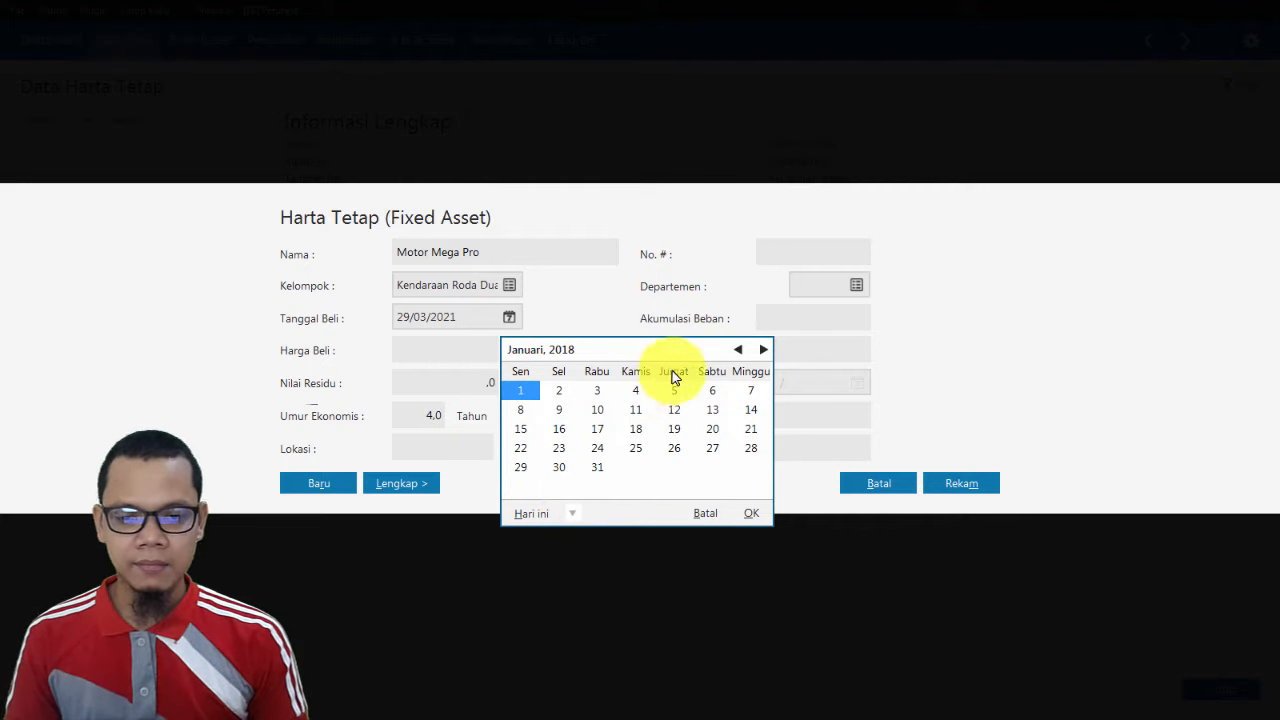
double_click(739, 350)
triple_click(740, 350)
triple_click(740, 350)
triple_click(740, 350)
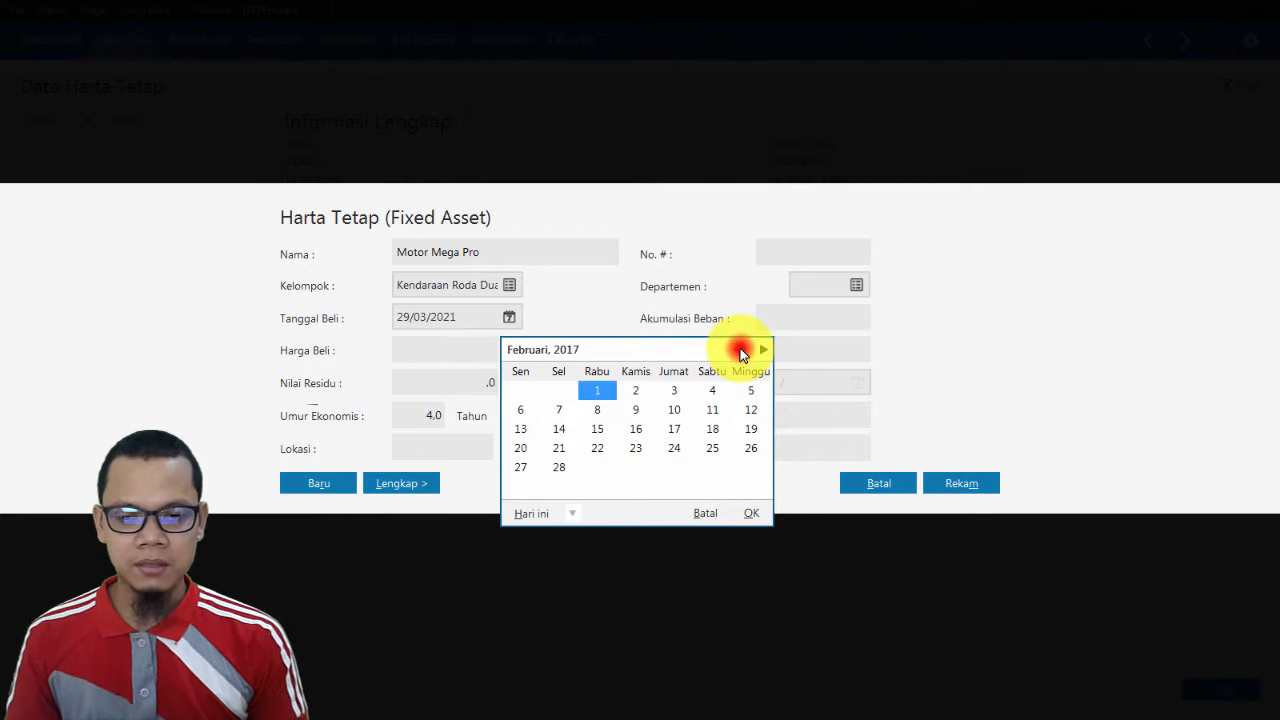
double_click(740, 350)
click(740, 350)
click(764, 350)
click(764, 350)
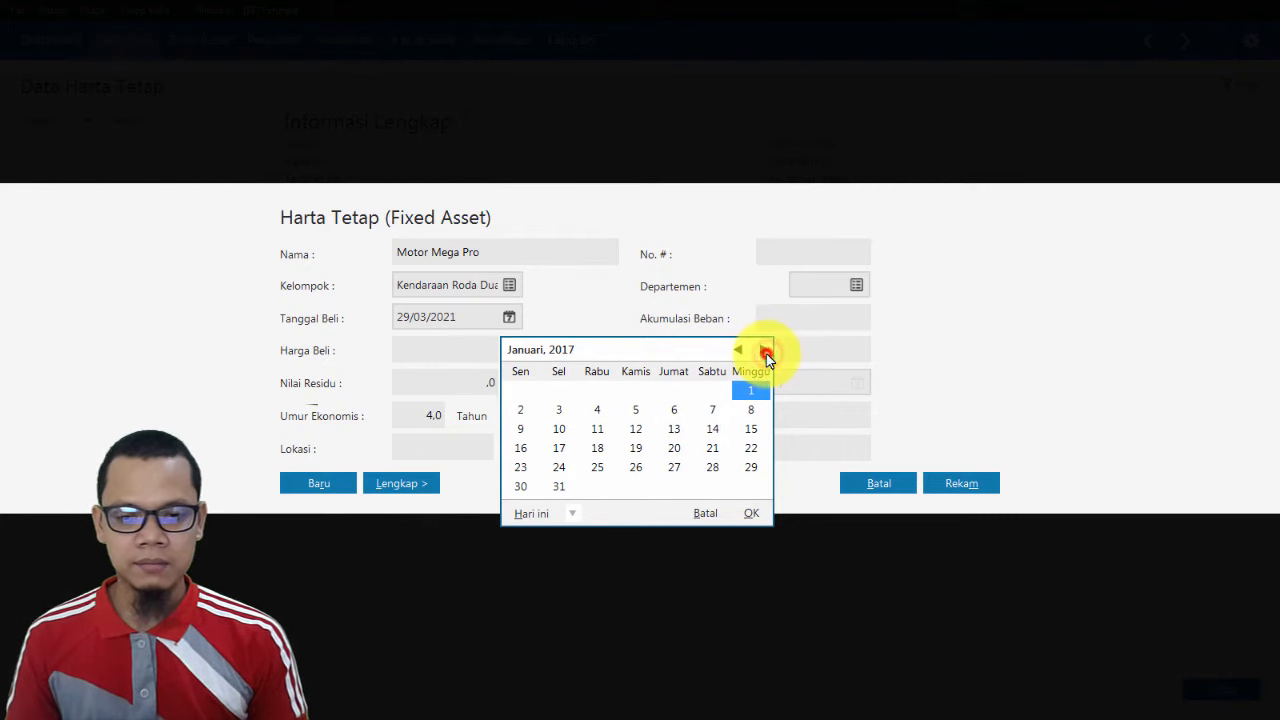
click(751, 397)
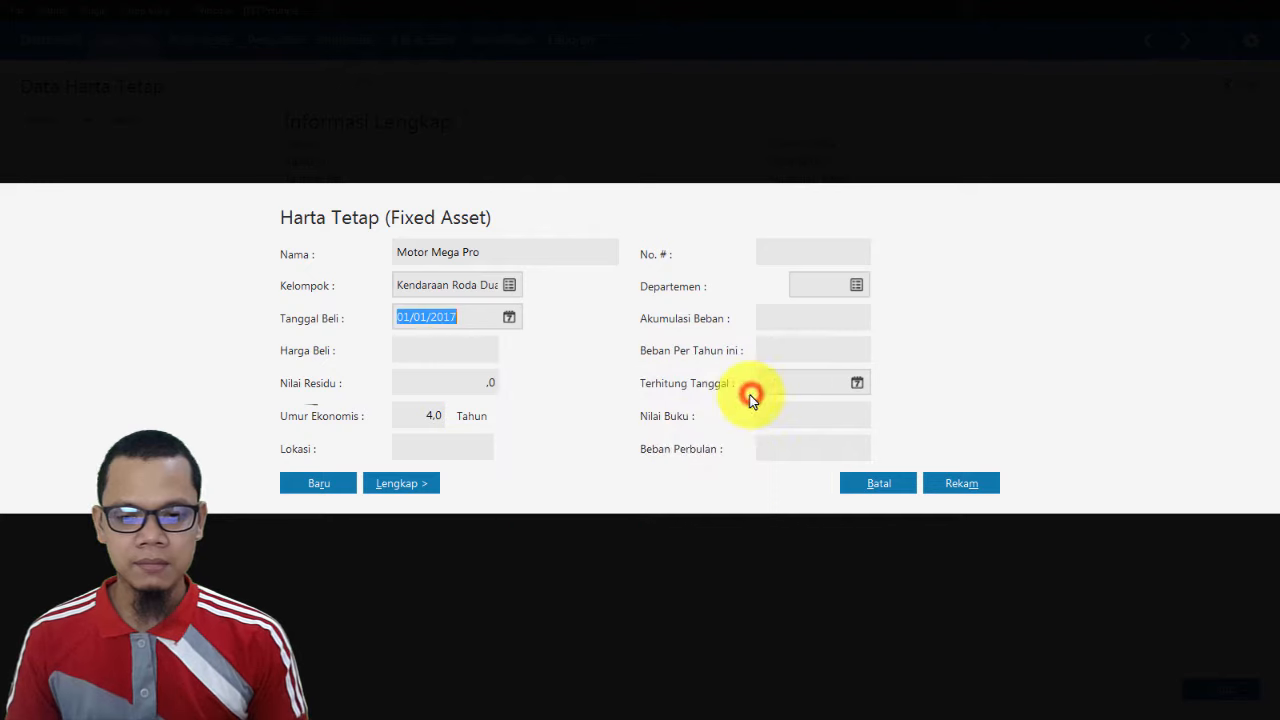
Check the purchase price on the slide and set the asset's Harga Beli to 20.000.000.
click(443, 352)
key(alt+Tab)
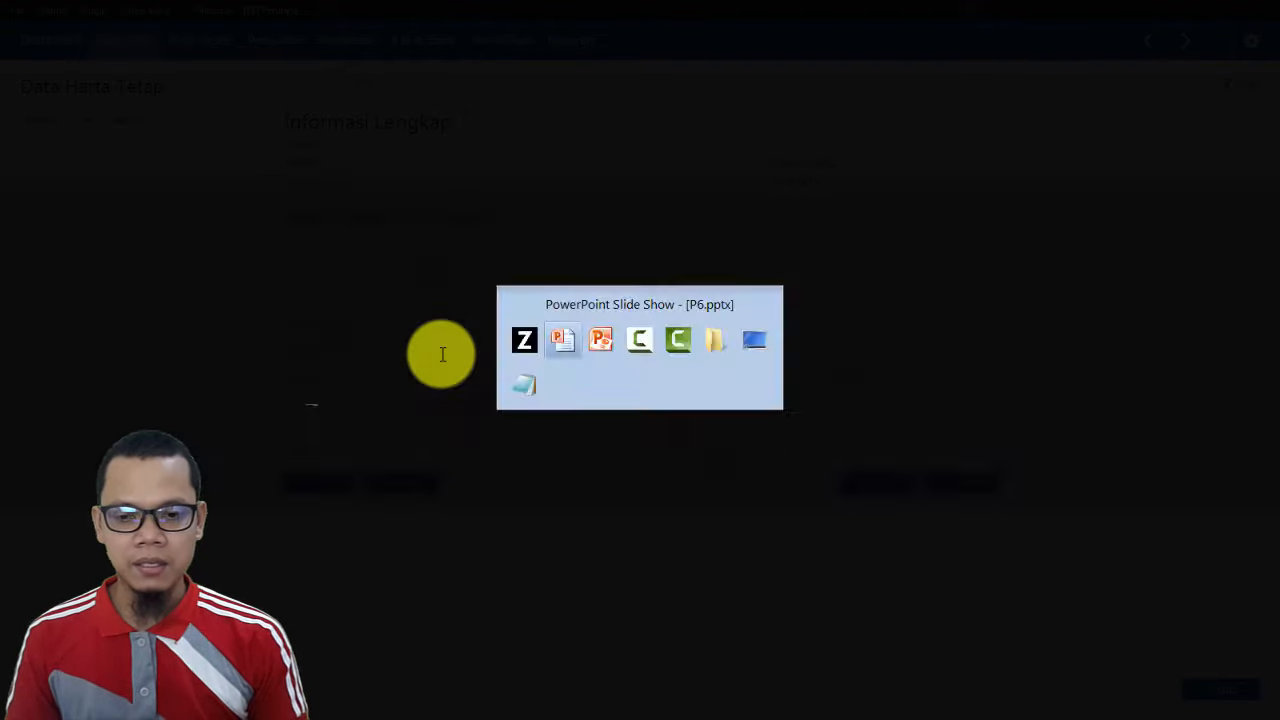
key(alt+Tab)
text(20)
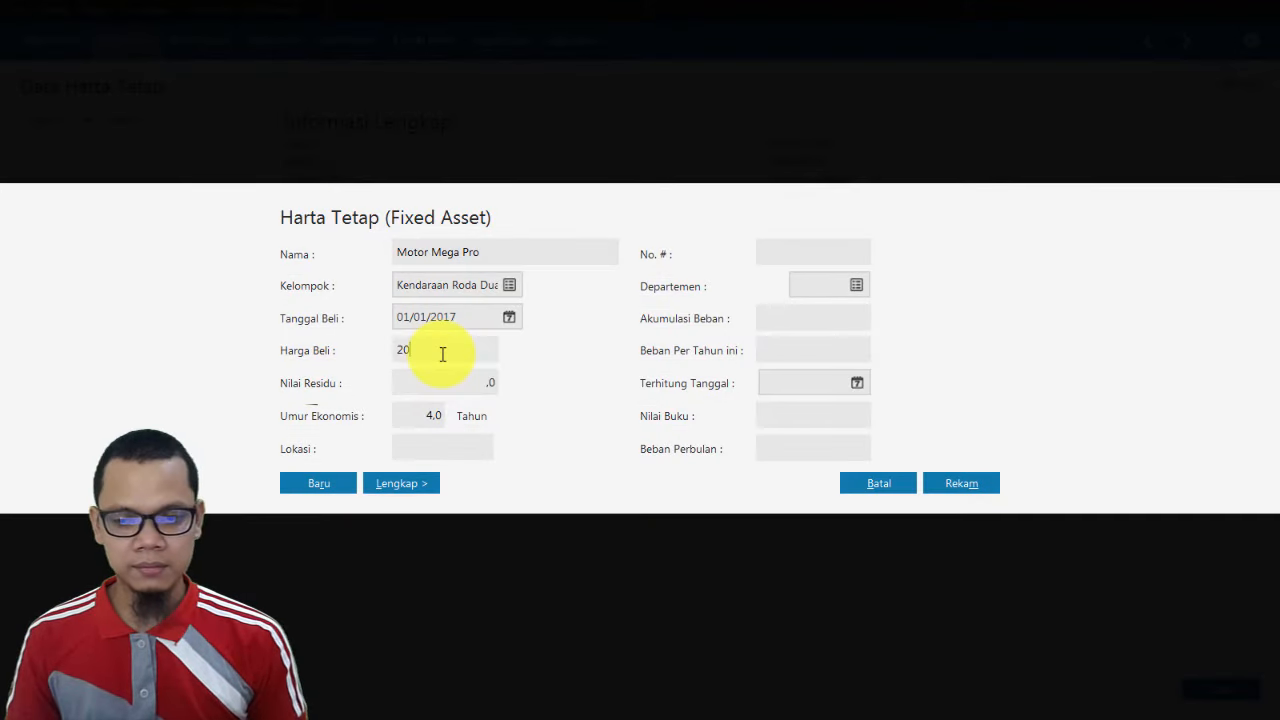
text(.000.000)
key(Tab)
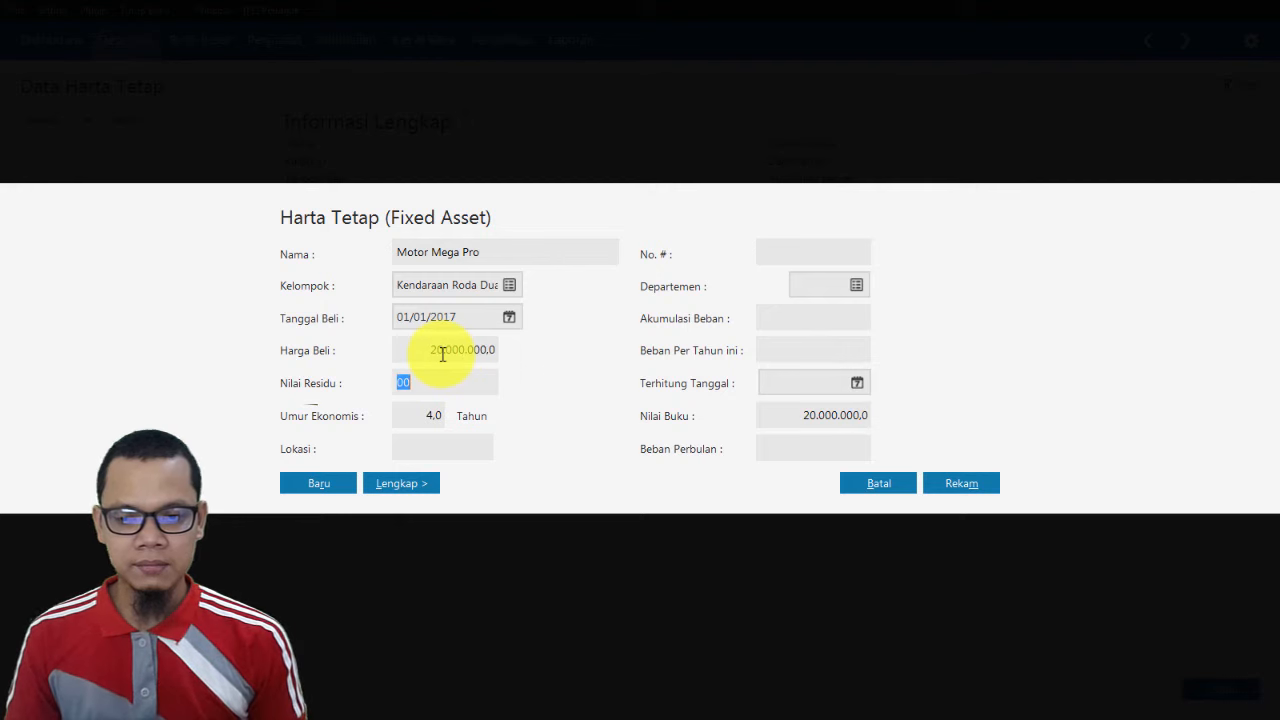
click(443, 447)
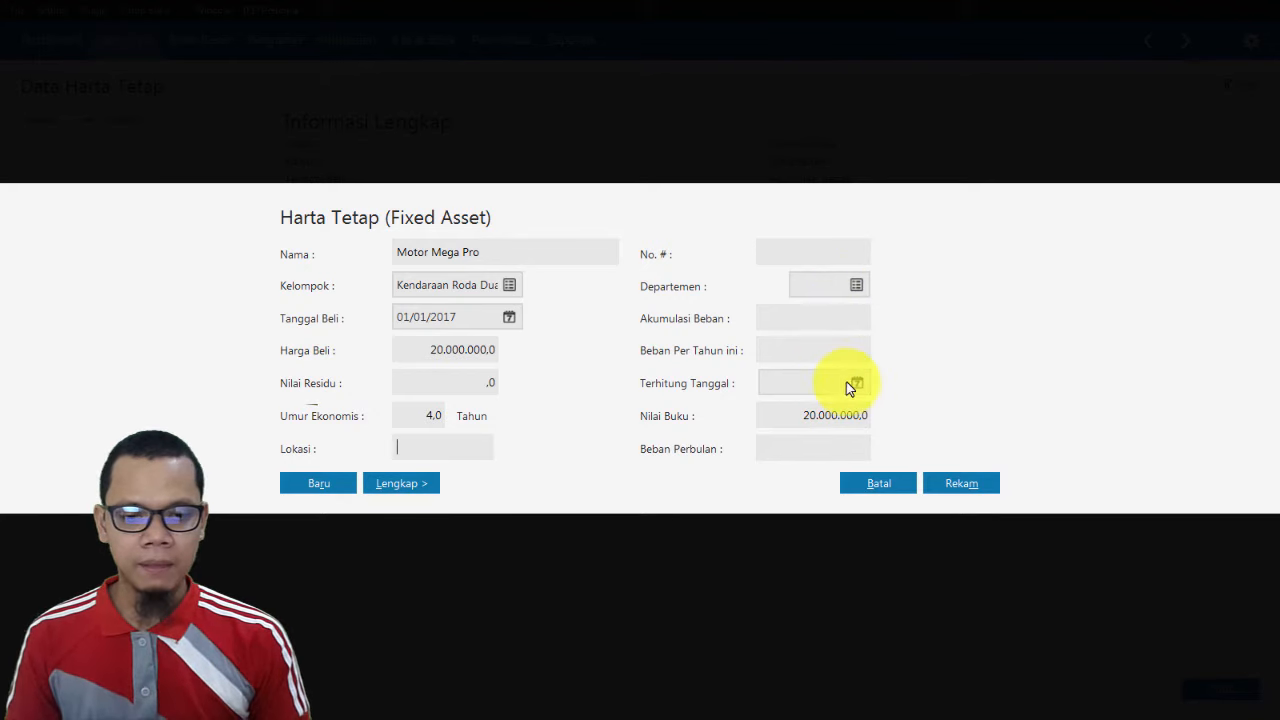
Complete the asset's accumulated and current-year depreciation, 5.000.000 each, as of 31/12/2017, and save the record.
click(812, 381)
key(alt+Tab)
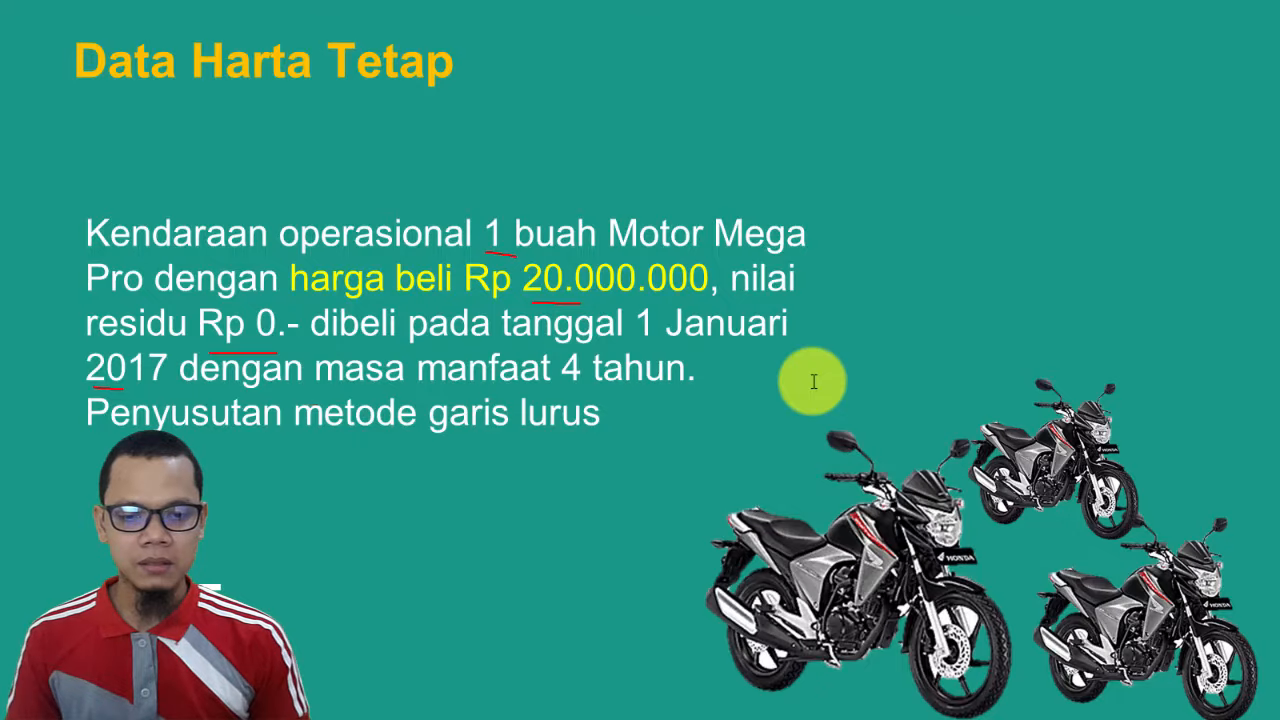
key(alt+Tab)
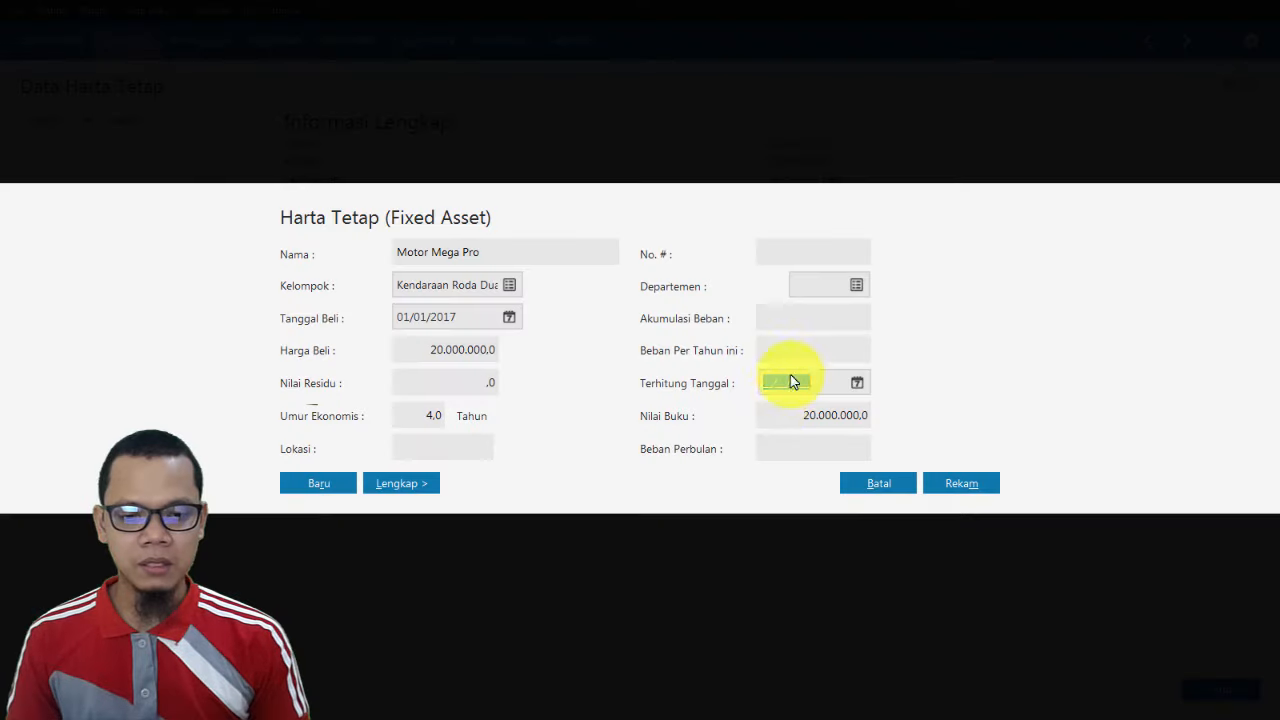
click(951, 480)
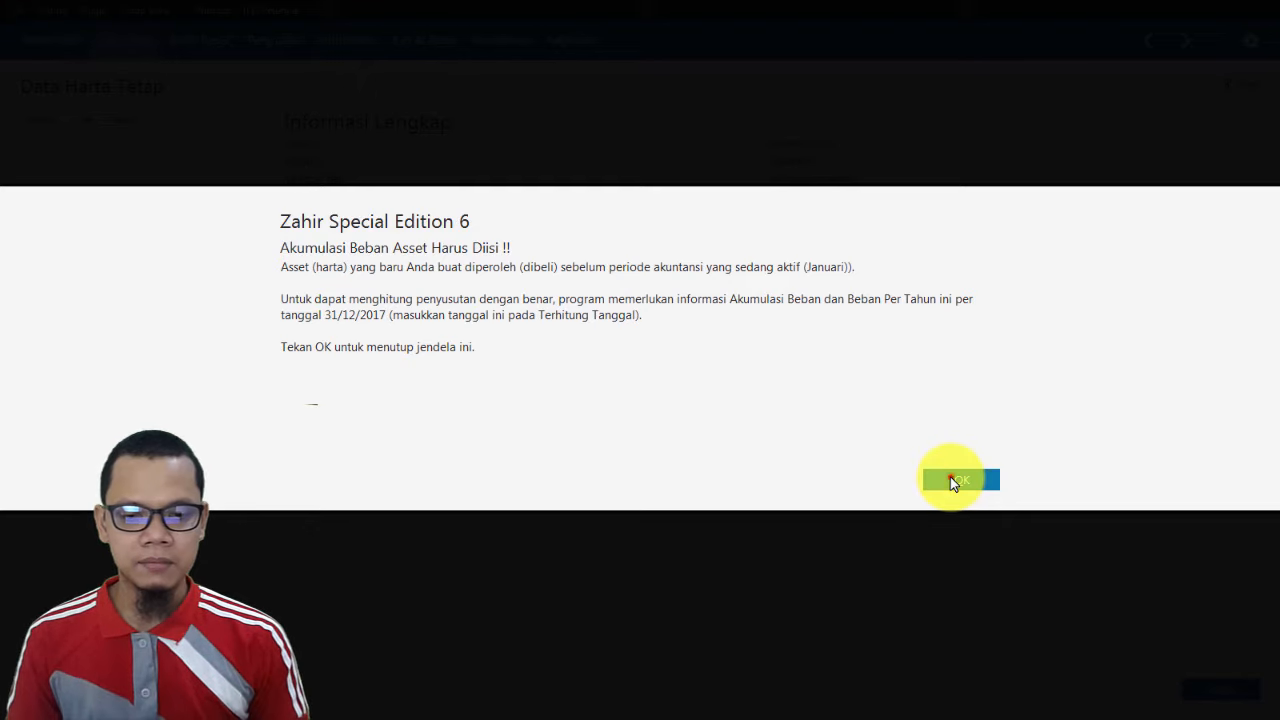
click(951, 481)
click(878, 455)
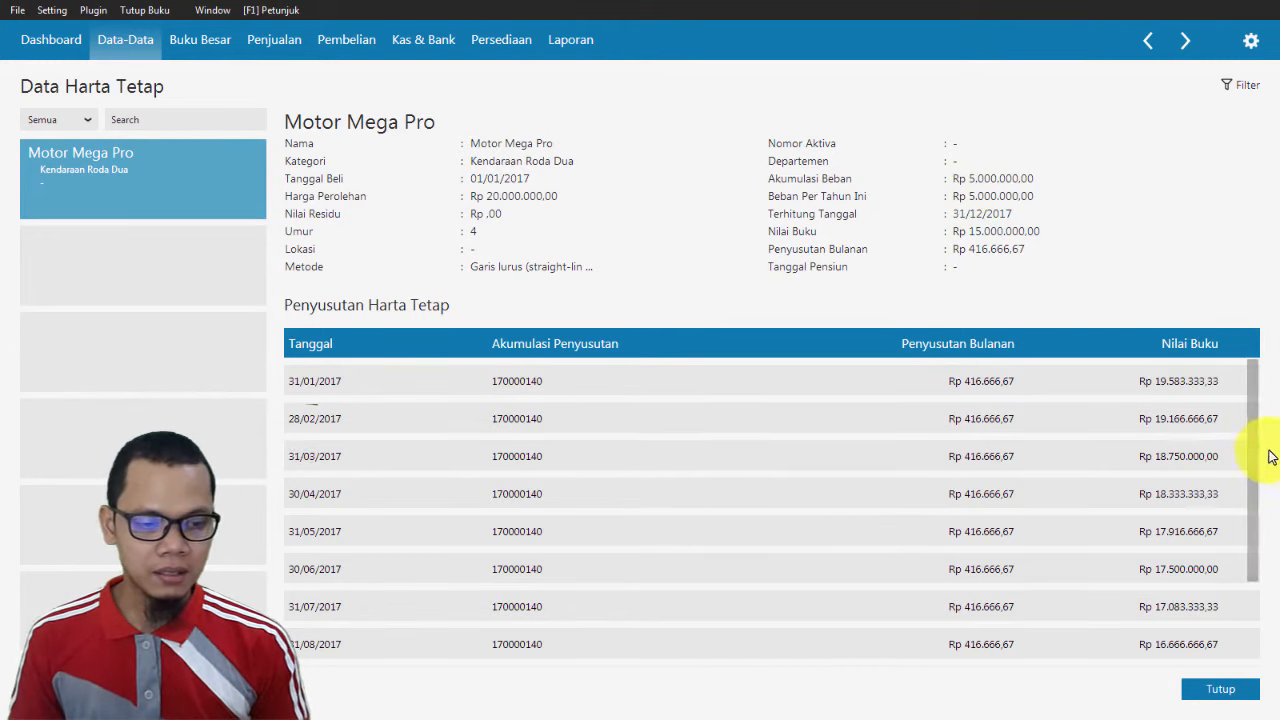
Review the Motor Mega Pro's monthly depreciation schedule and close the fixed asset list.
mouse_move(1251, 411)
mouse_down()
mouse_move(1273, 562)
mouse_move(1236, 396)
mouse_up()
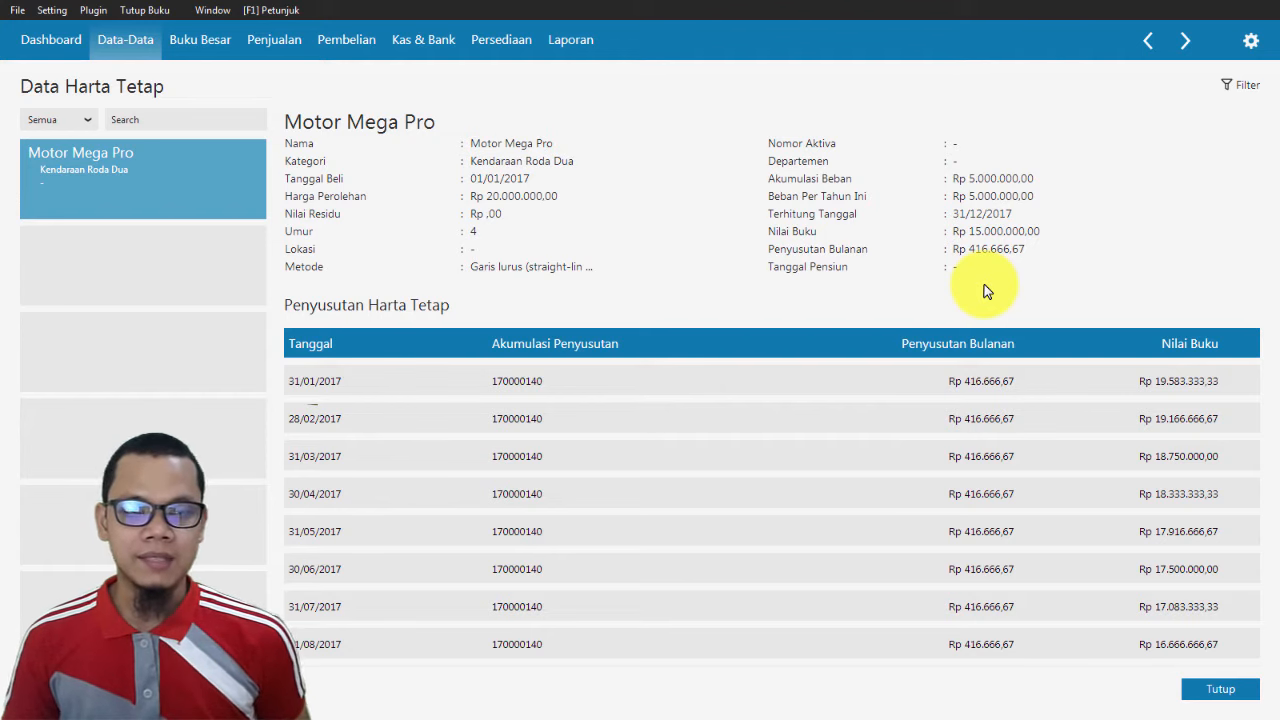
click(1238, 689)
Consult the Data Saldo Awal slide in the slide show and open the Saldo Awal Akun form in Zahir.
key(alt+Tab)
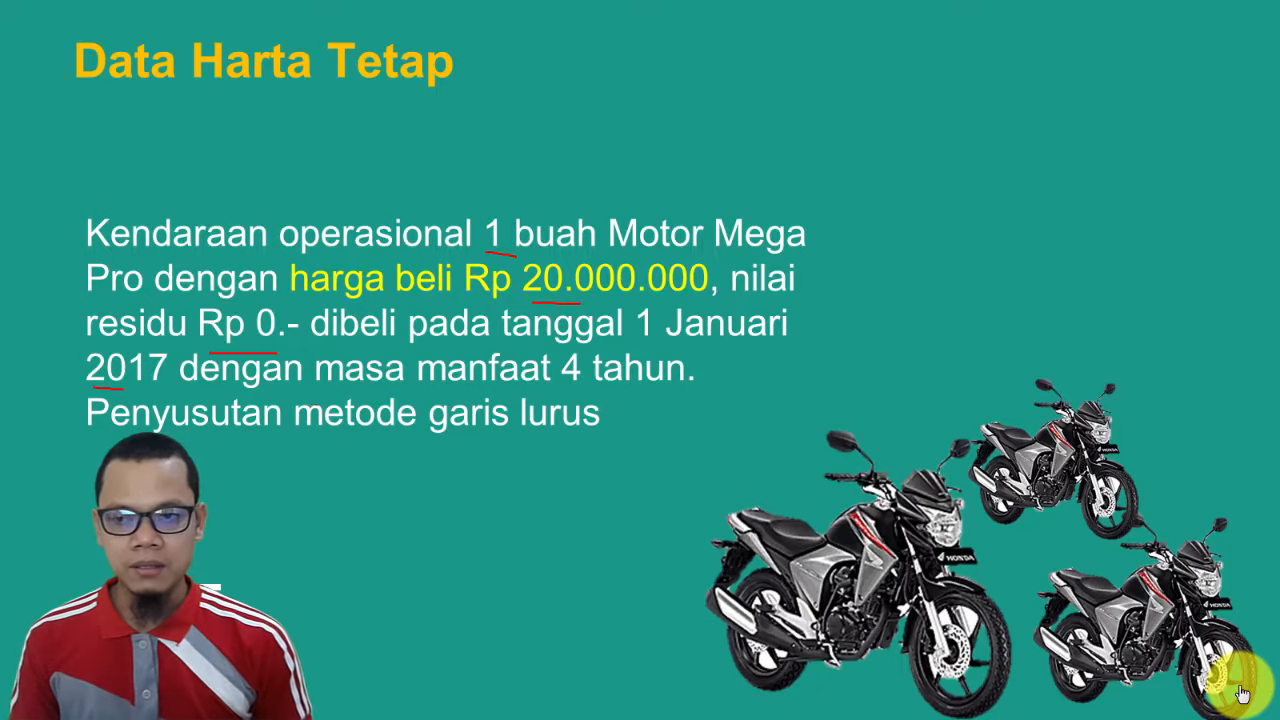
click(1241, 693)
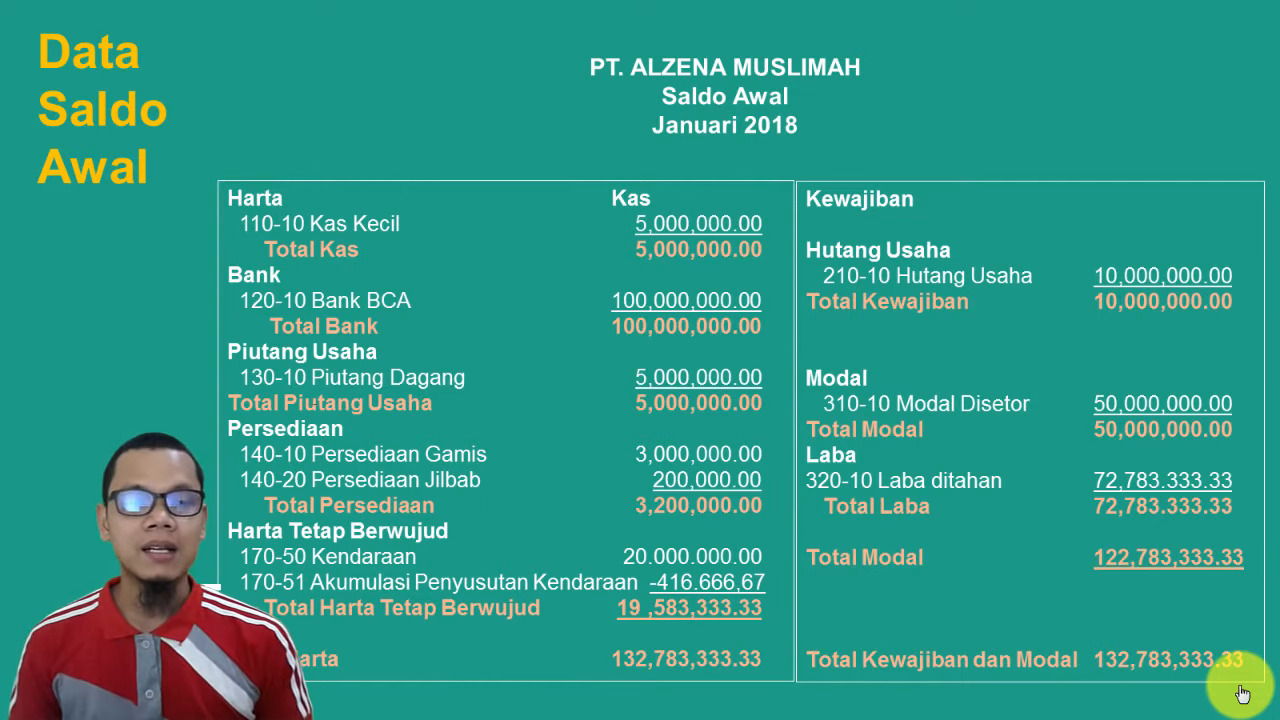
key(alt+Tab)
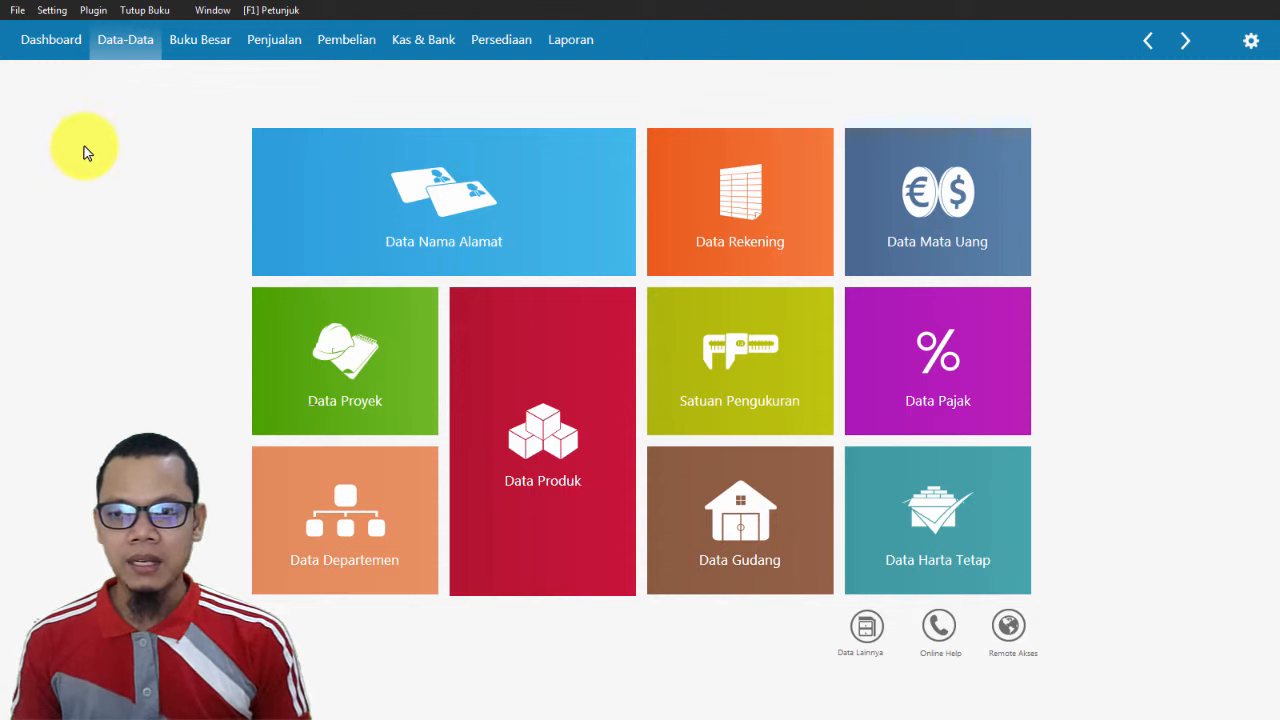
click(52, 14)
mouse_move(83, 79)
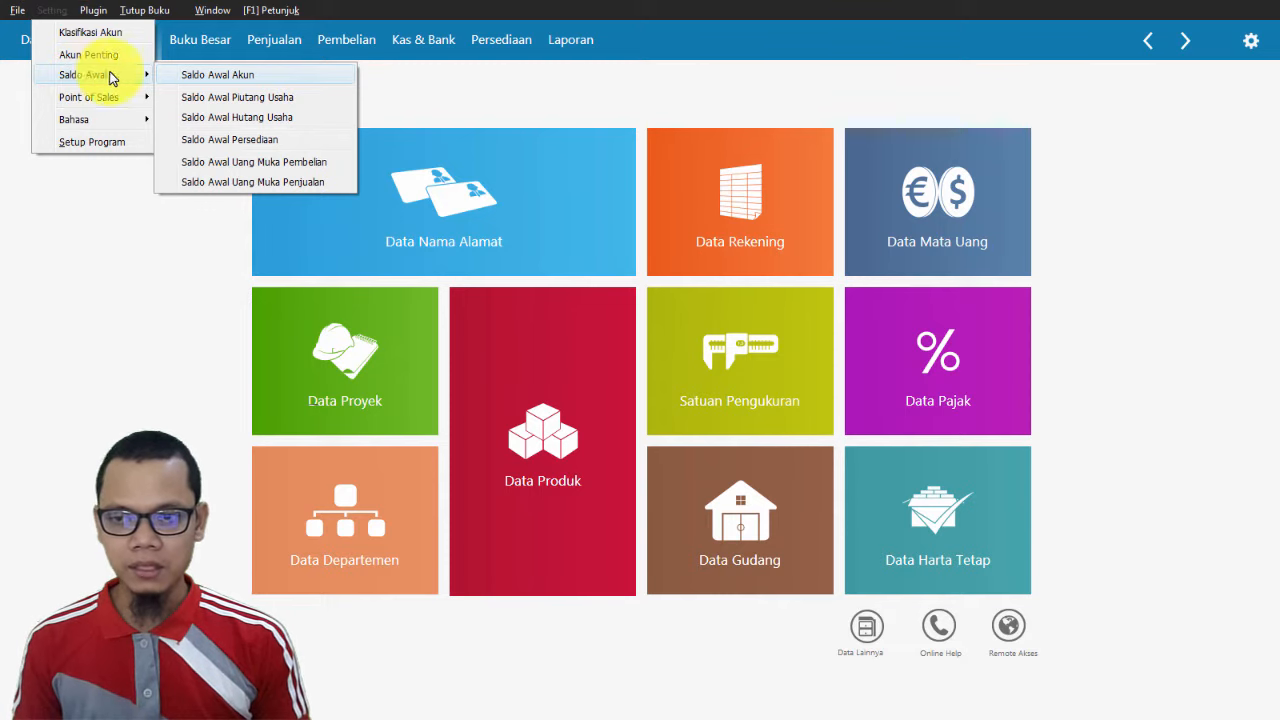
click(218, 74)
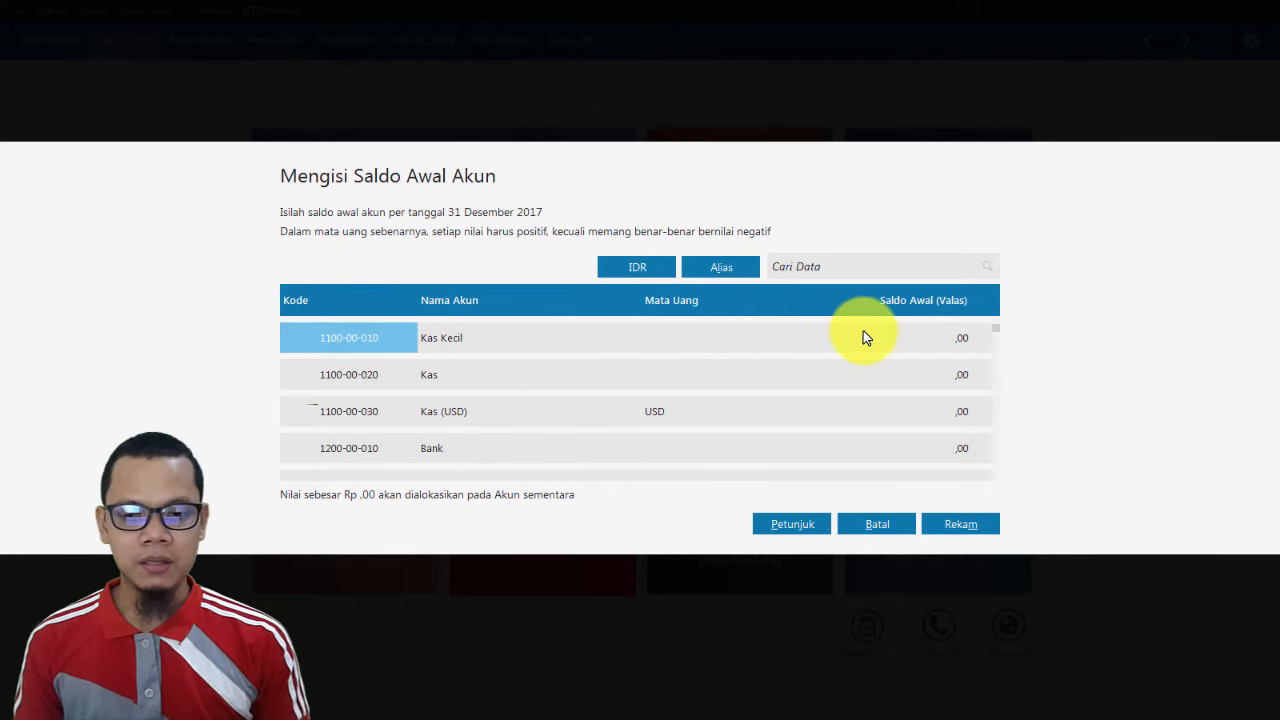
Compare the accounts in the opening balance list with the balances on the Data Saldo Awal slide.
key(alt+Tab)
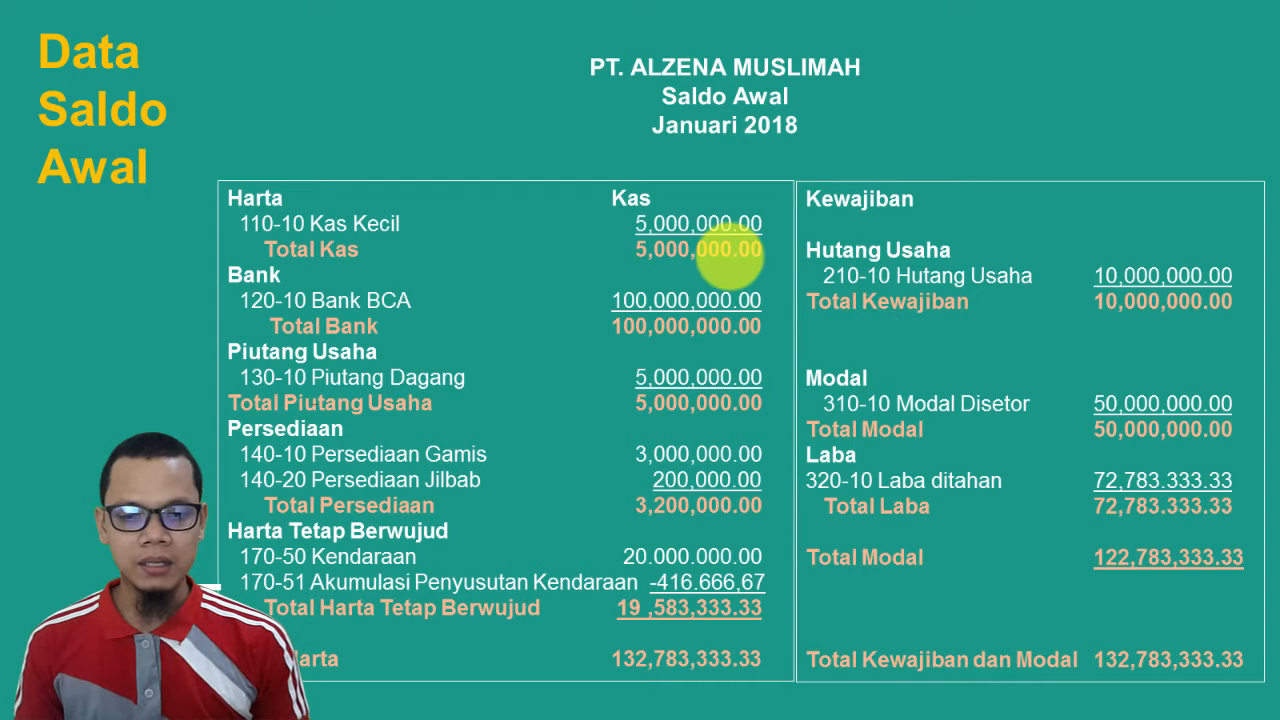
key(alt+Tab)
key(Down)
key(Down)
key(Down)
key(Down)
key(Down)
key(Down)
key(Down)
key(Down)
key(Down)
key(Down)
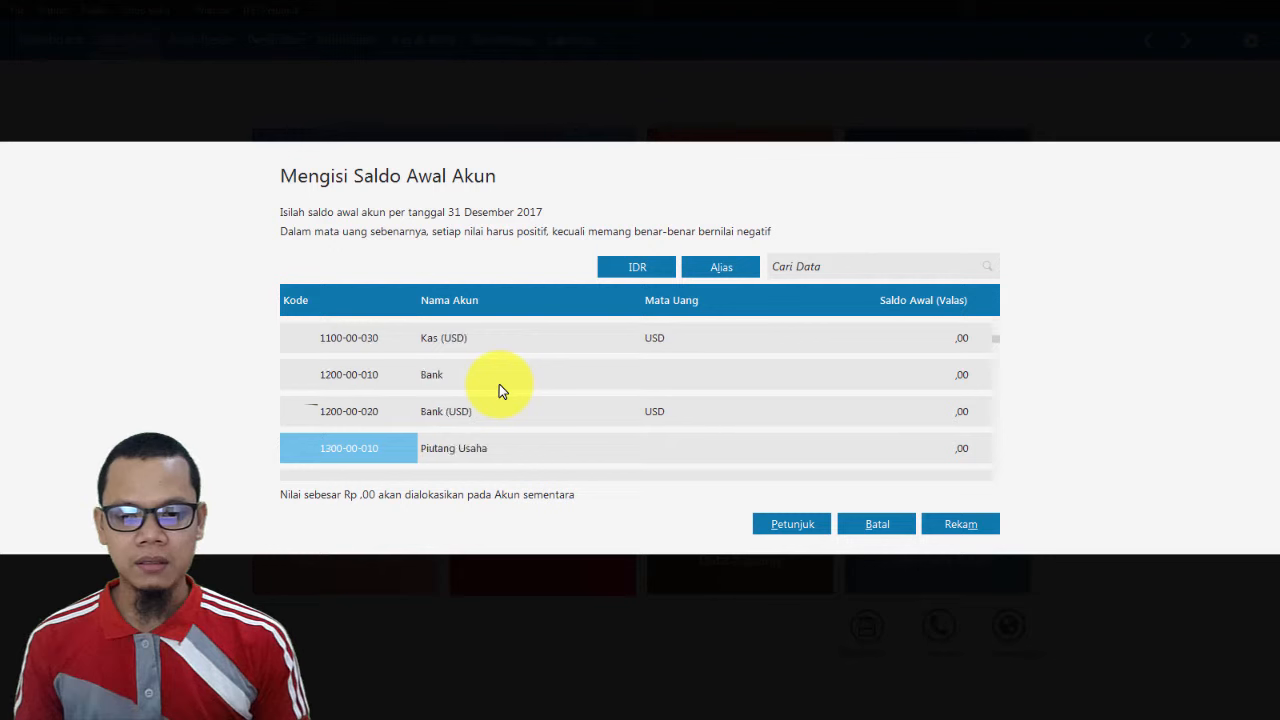
key(Up)
key(Up)
key(Up)
key(Up)
key(Up)
key(Up)
key(Up)
key(Up)
key(Up)
key(Up)
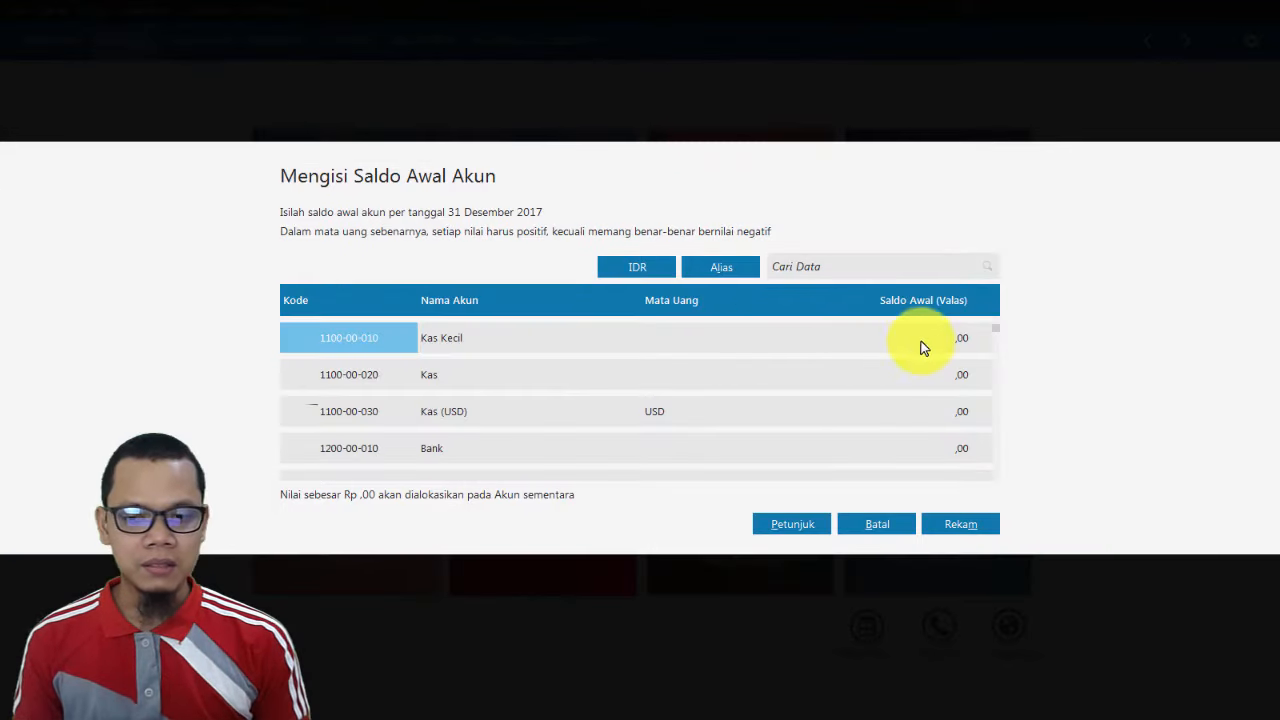
Set the opening balance of the Kas Kecil account to 5.000.000.
click(948, 348)
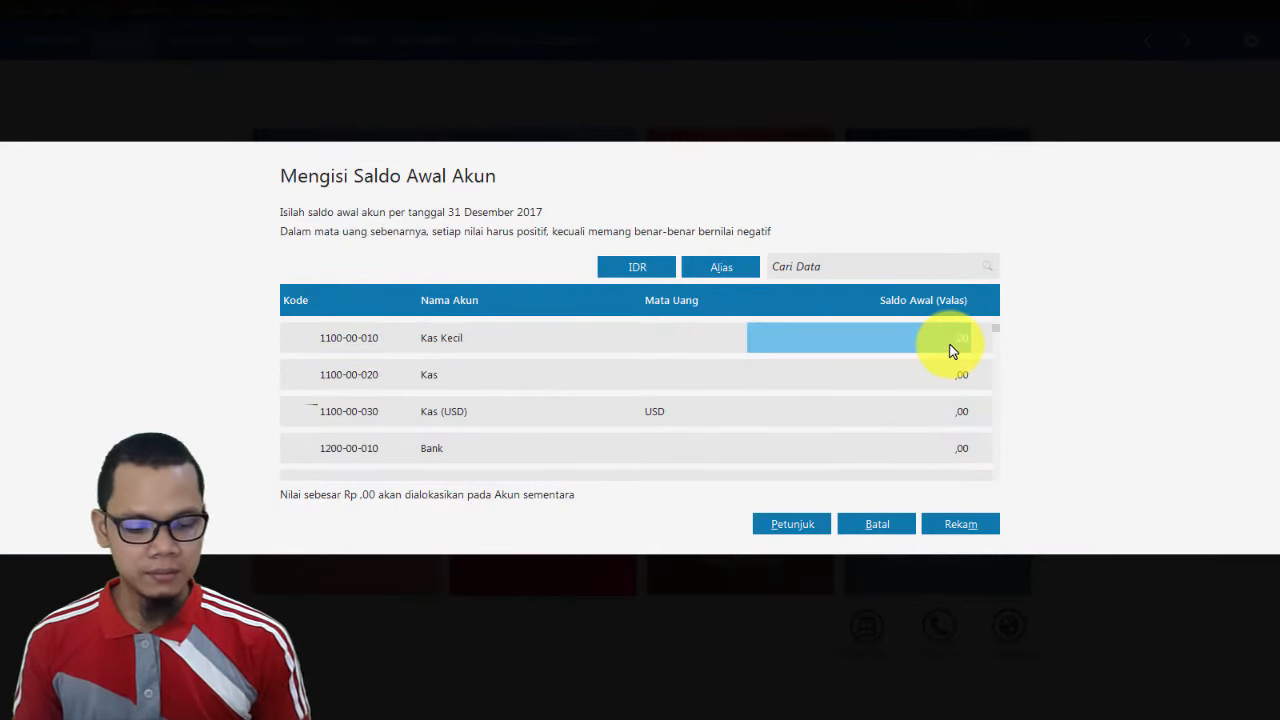
text(5,0)
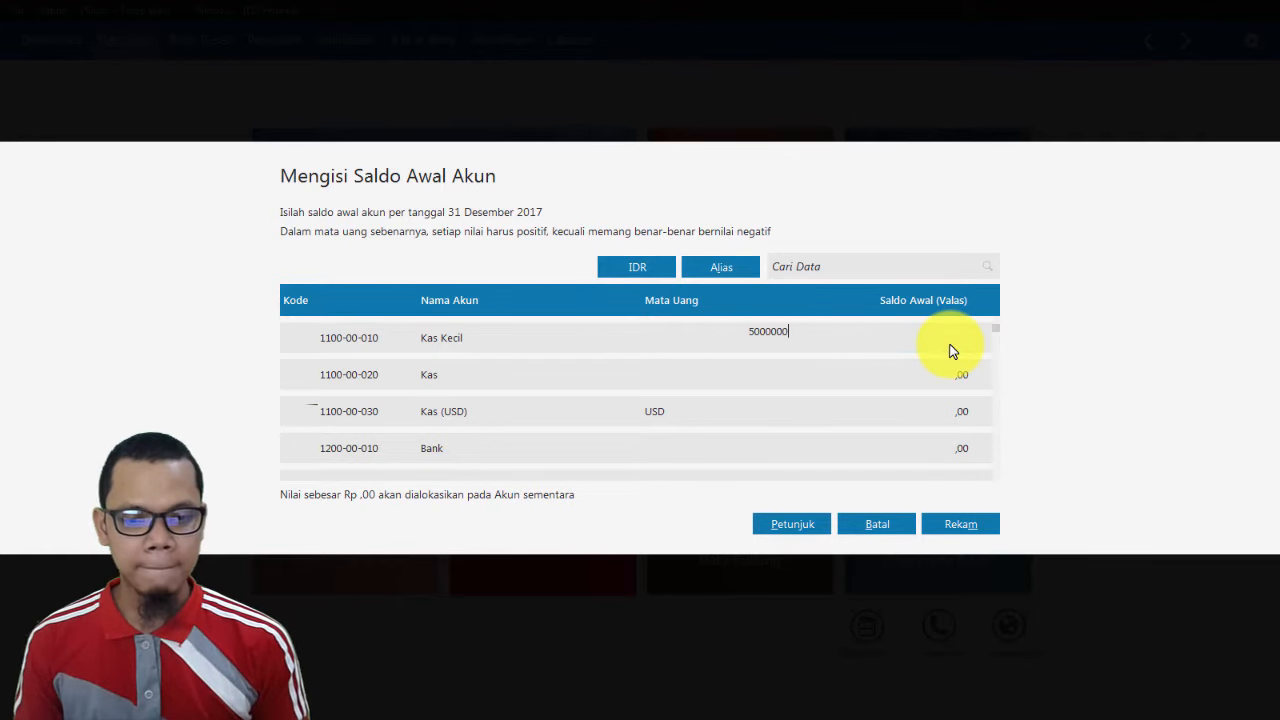
text(00,000)
key(Return)
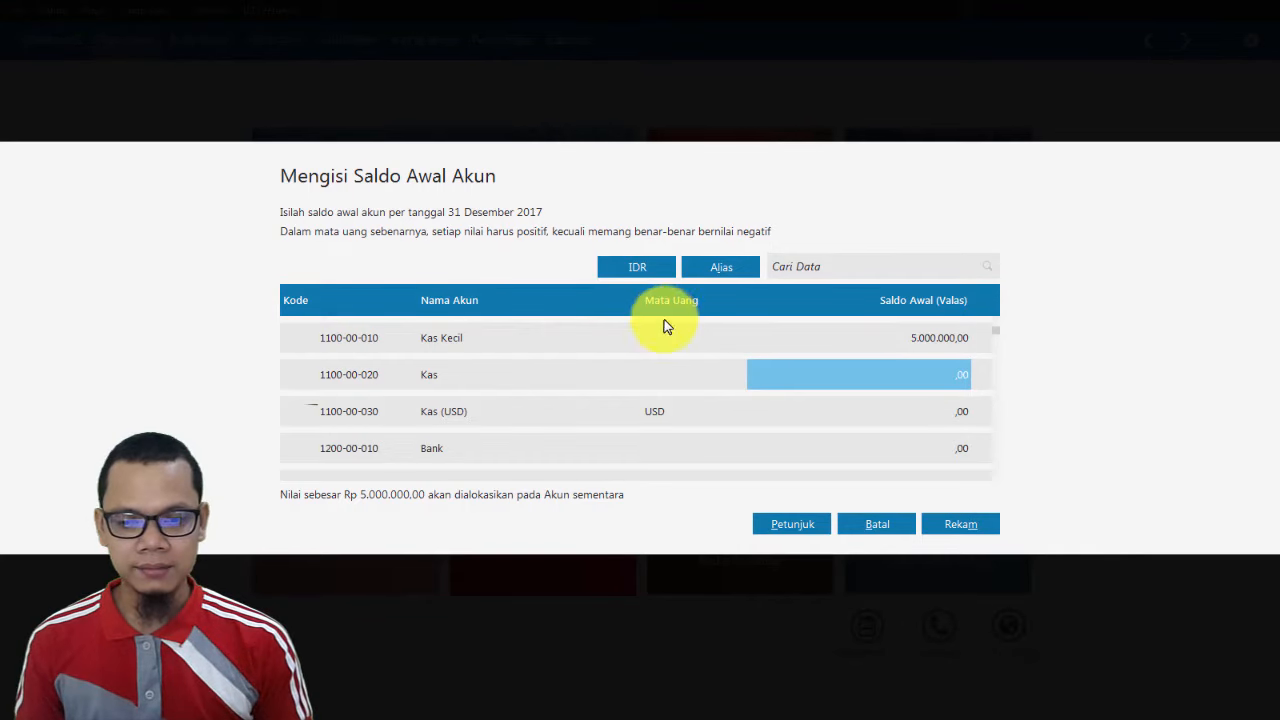
Set the opening balance of the rupiah Bank account to 100.000.000.
click(443, 448)
click(937, 448)
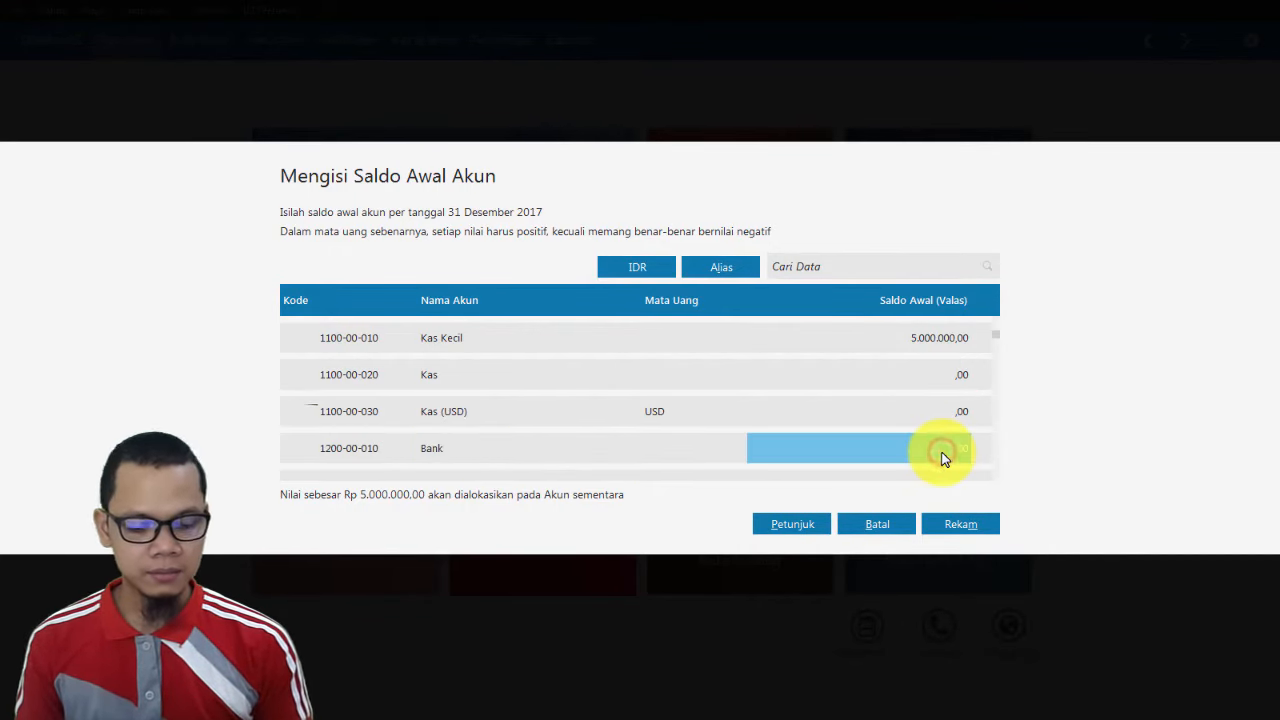
text(100.000.000)
key(Return)
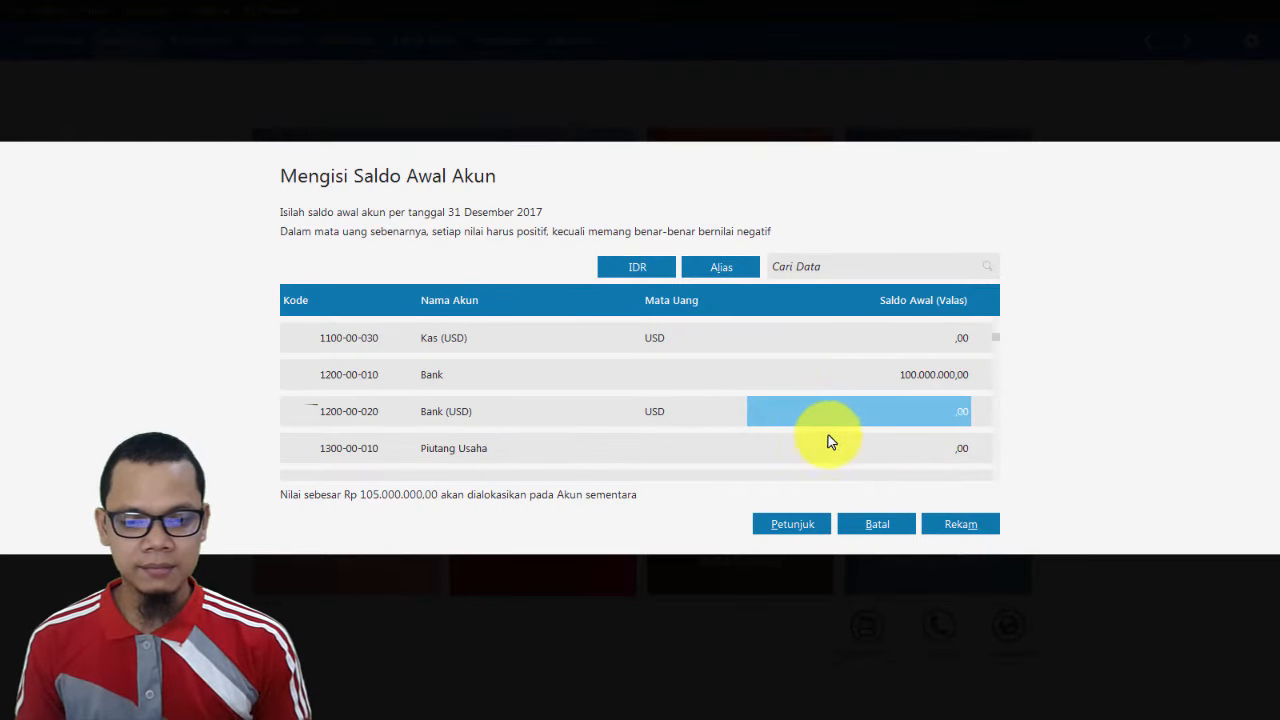
Circle Dagang on the Data Saldo Awal slide and set the opening balance of the rupiah Piutang Usaha account to 5.000.000.
click(849, 448)
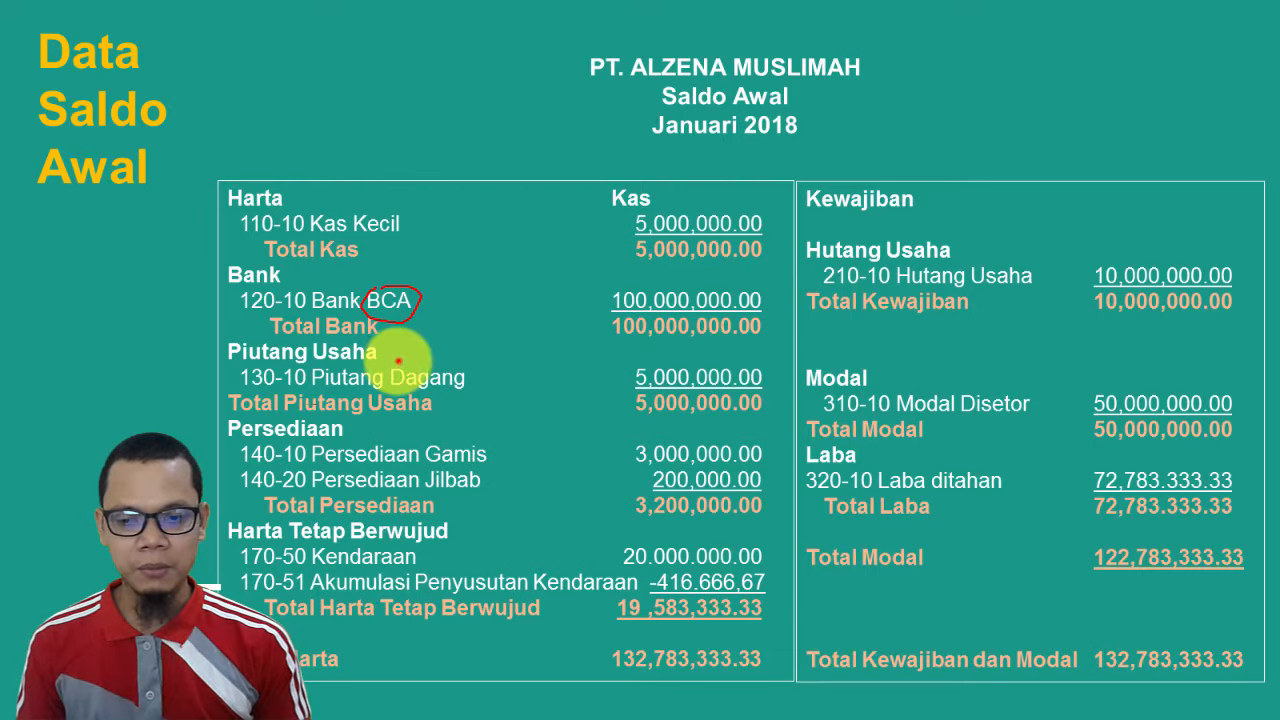
mouse_move(398, 361)
mouse_down()
mouse_move(417, 391)
mouse_move(466, 366)
mouse_move(423, 343)
mouse_up()
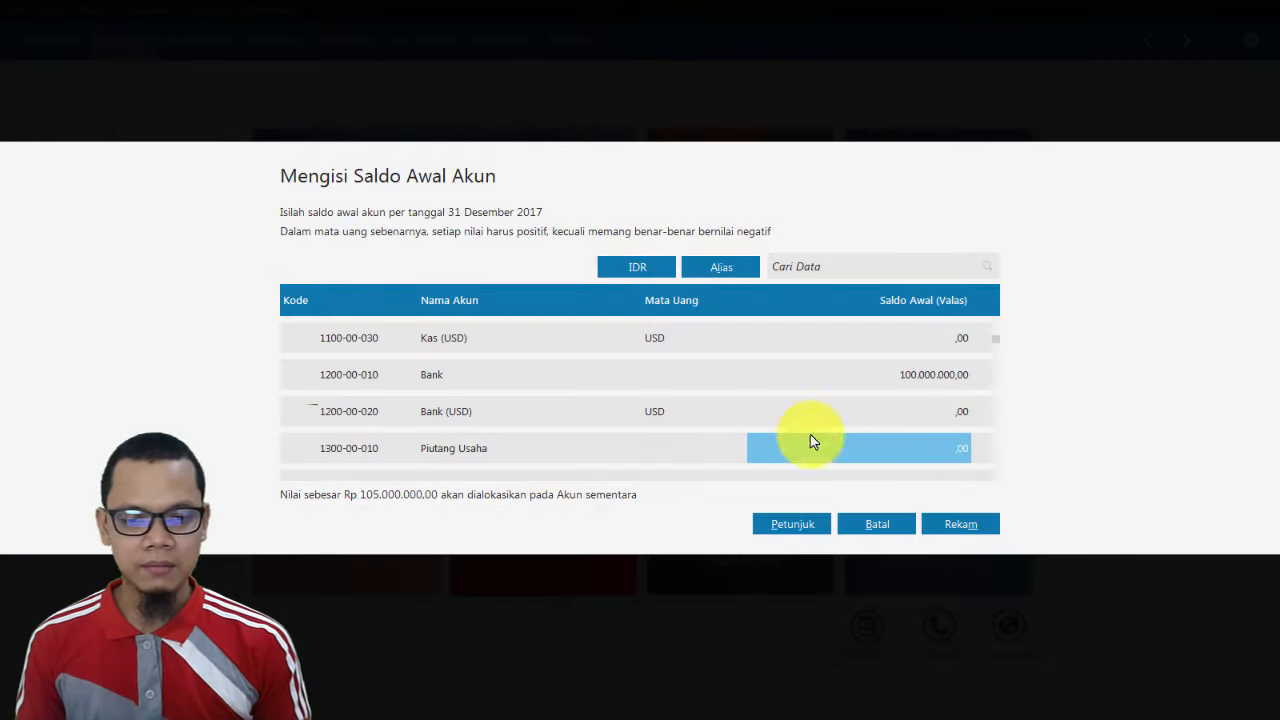
click(899, 446)
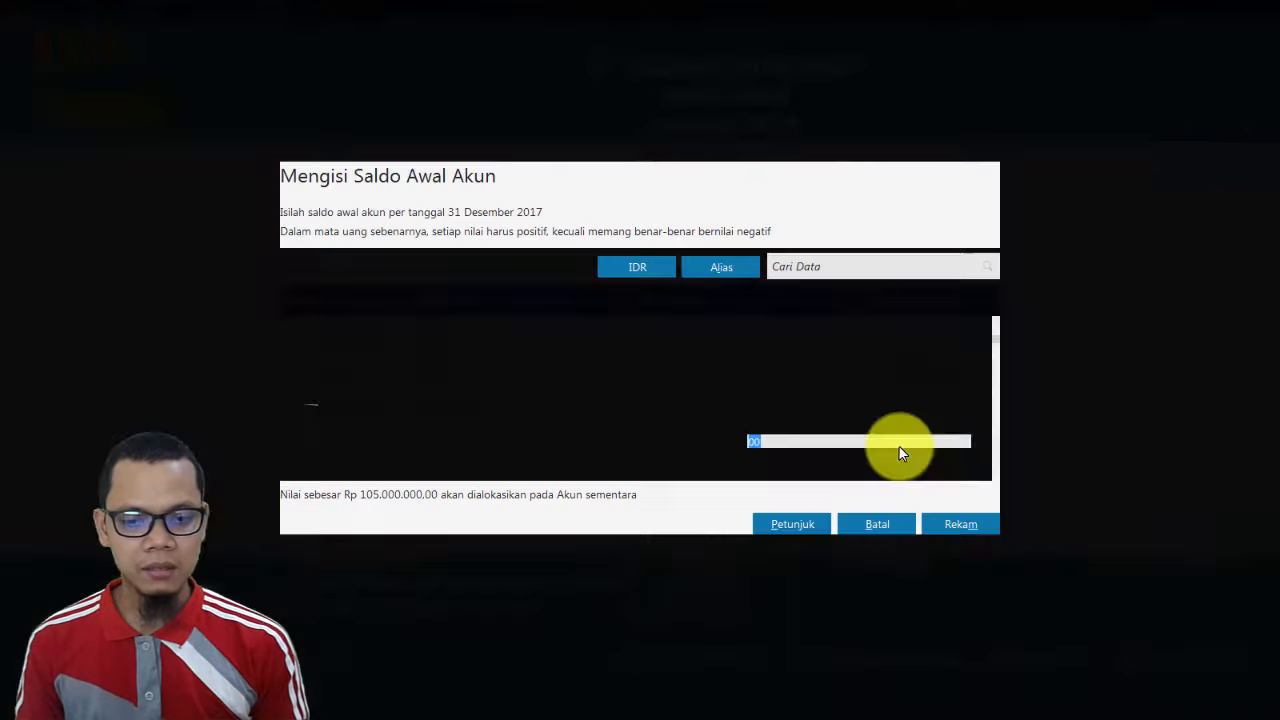
text(5.000.000)
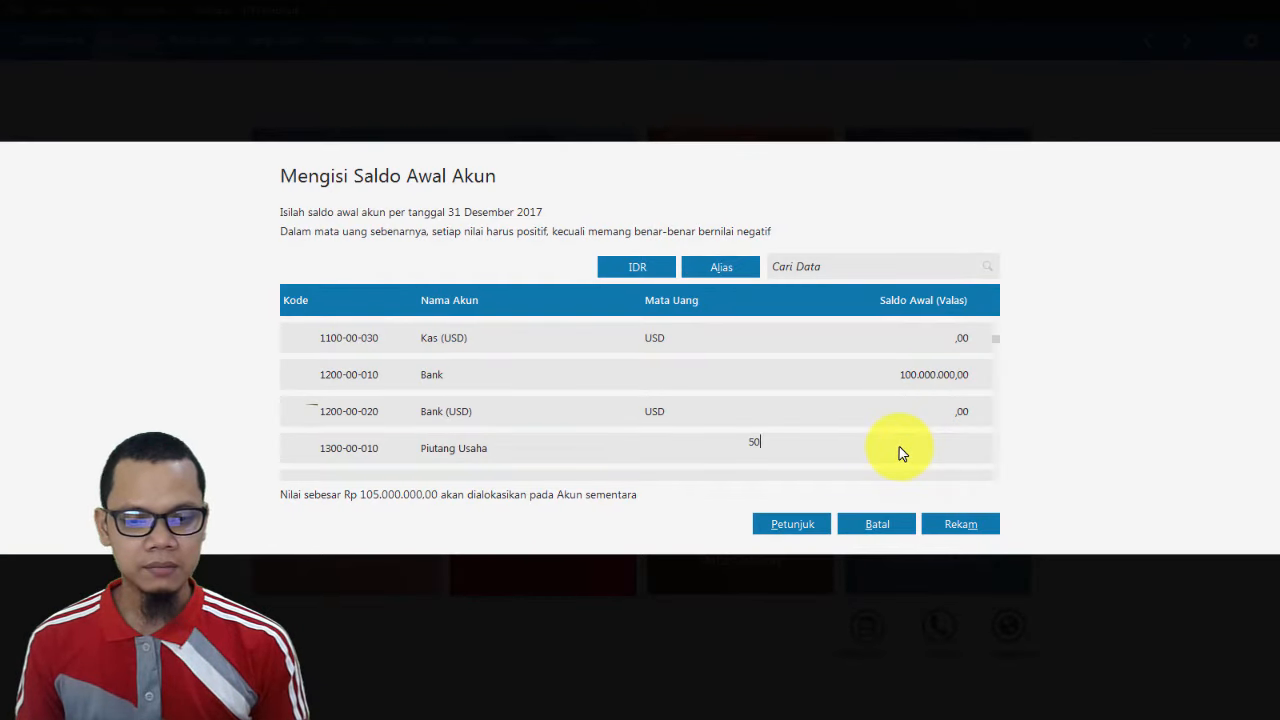
key(Return)
Compare the inventory accounts in the opening balance list with the slide, and close the form without saving.
key(alt+Tab)
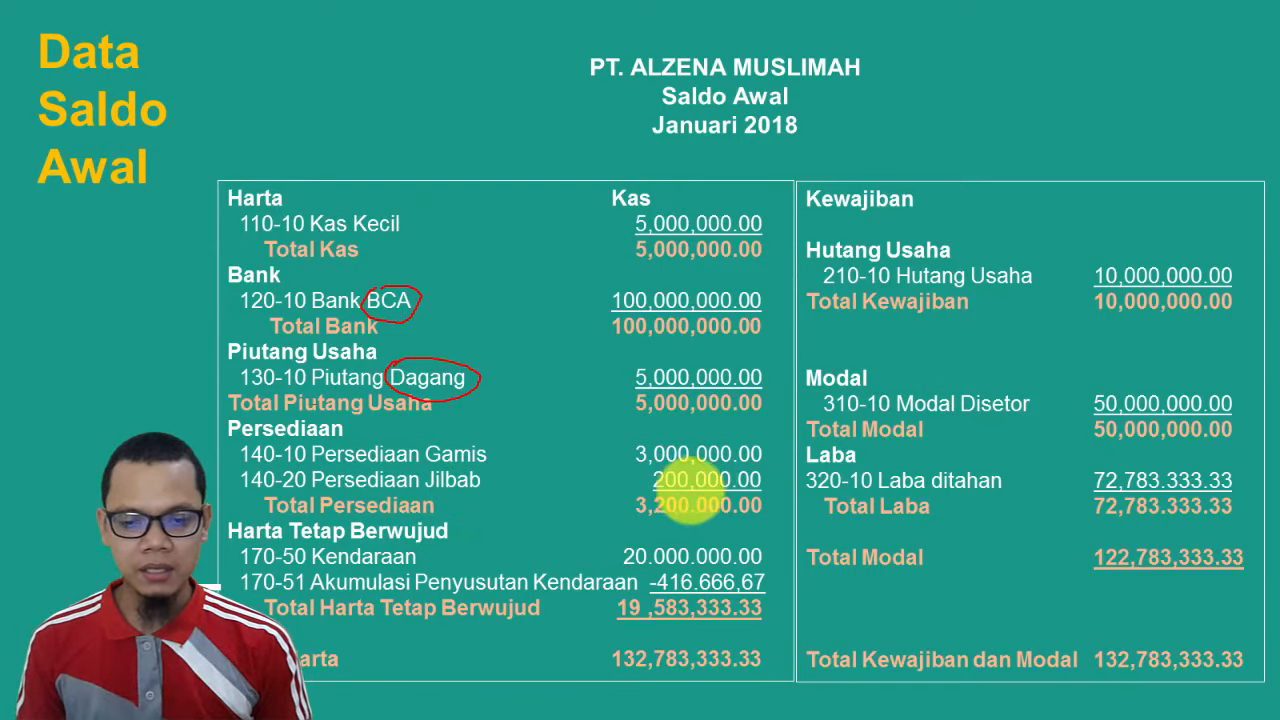
key(alt+Tab)
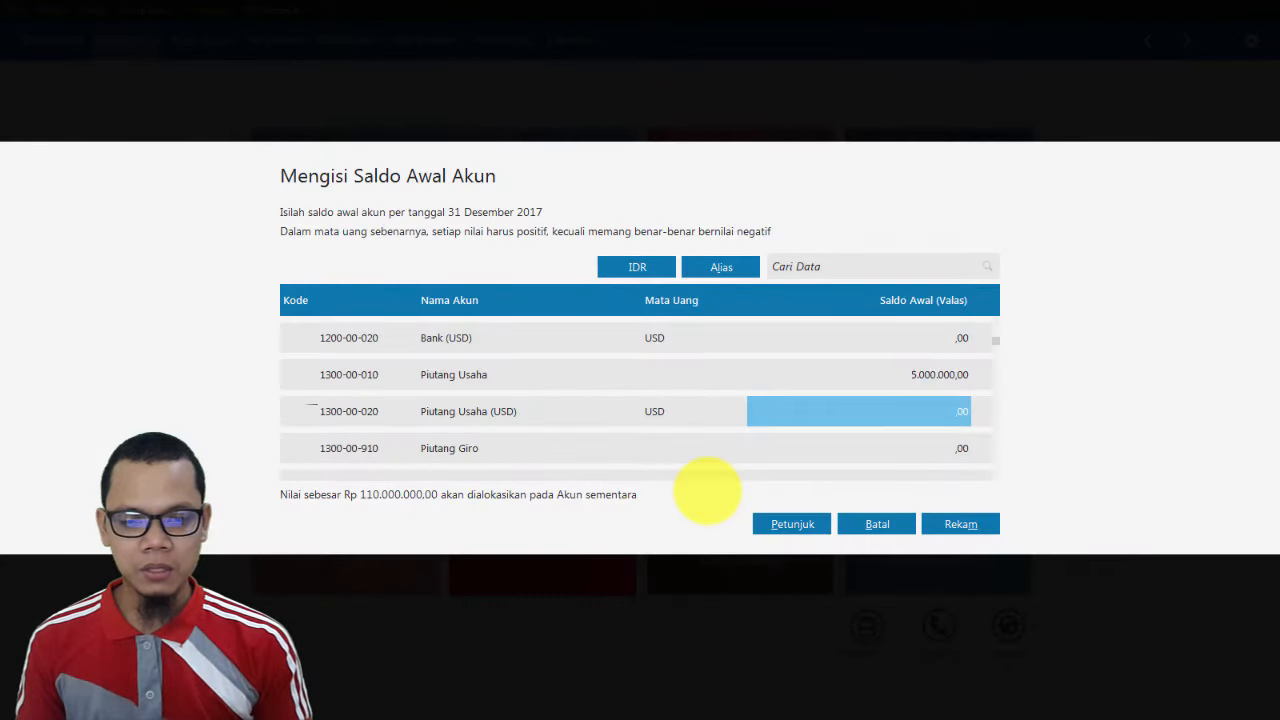
click(754, 446)
key(Down)
key(Down)
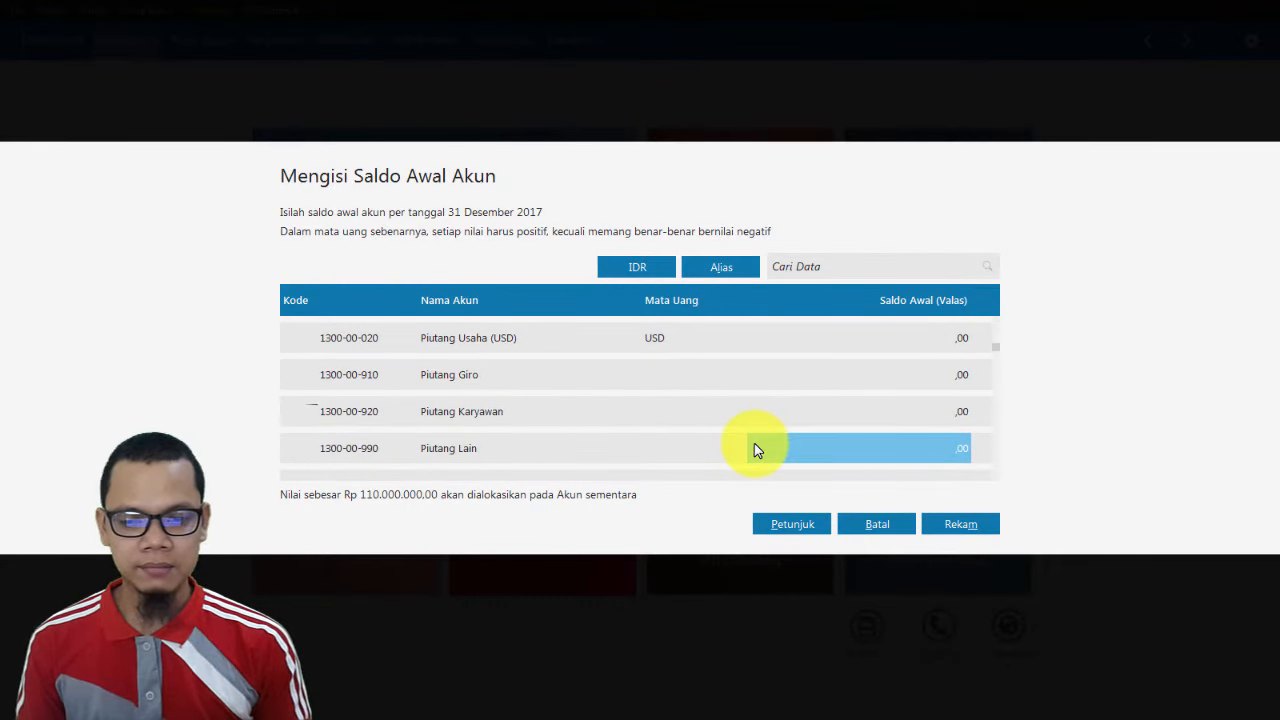
key(Down)
key(Down)
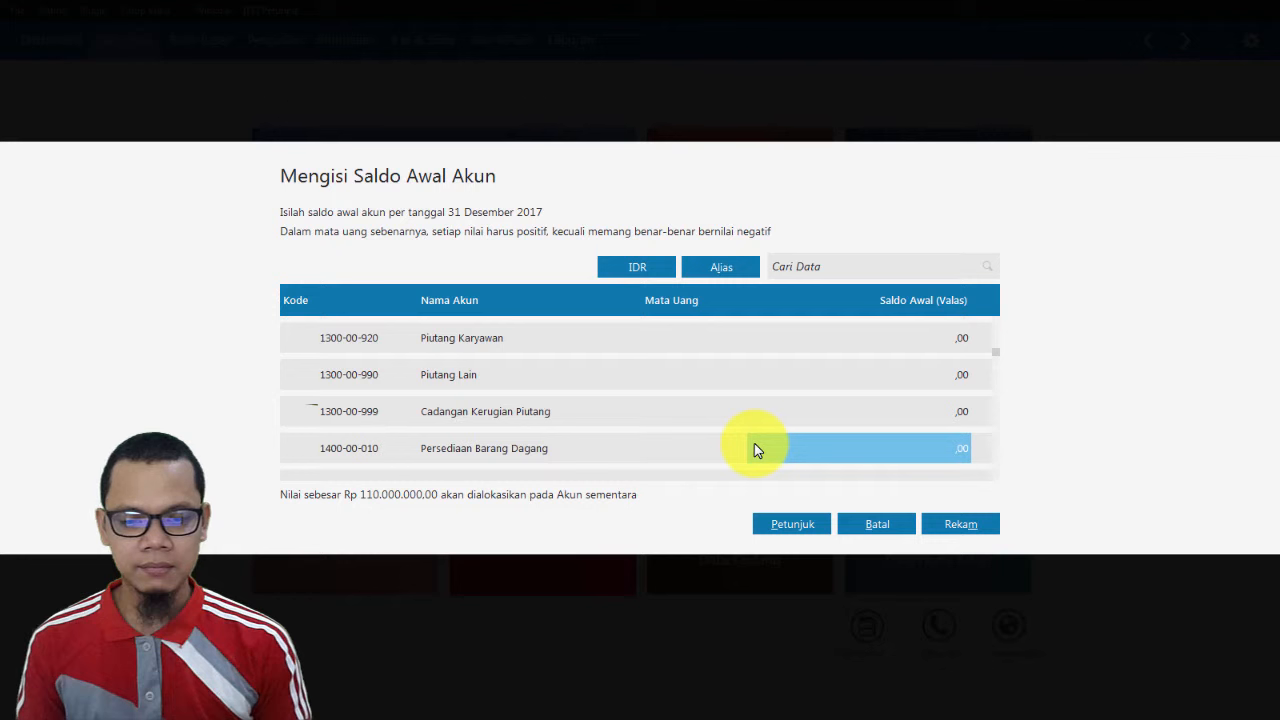
key(Down)
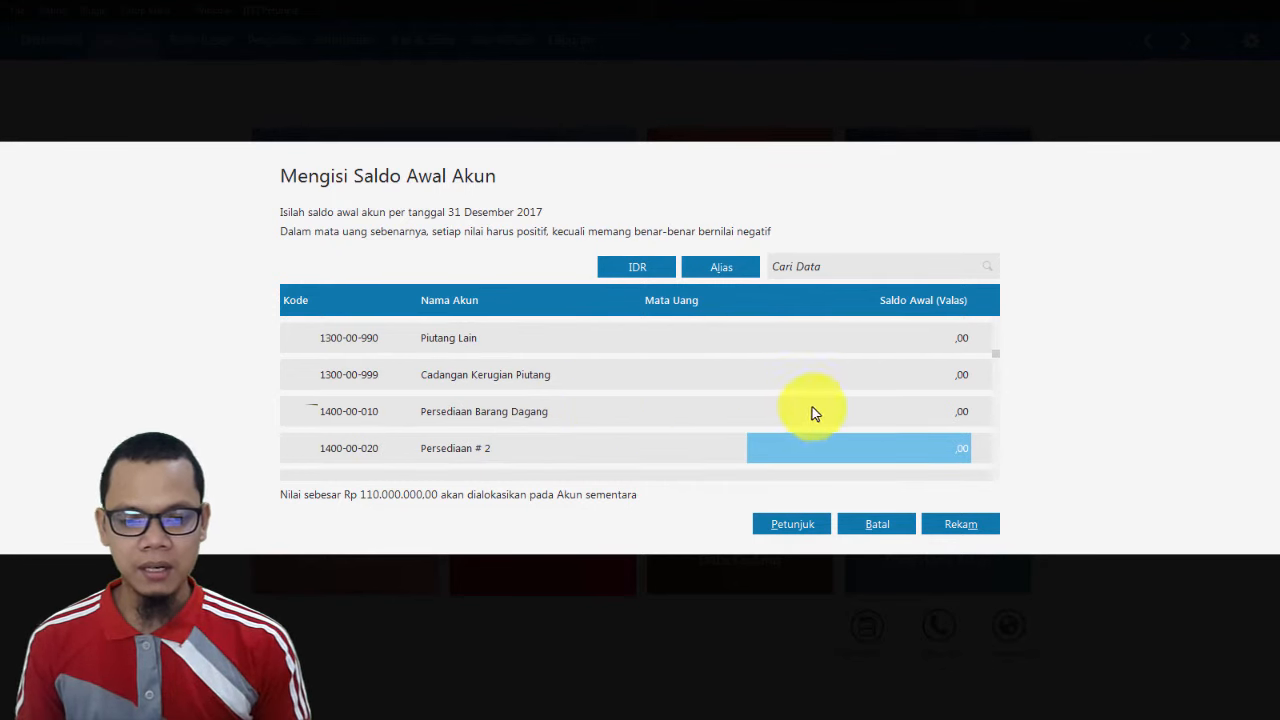
click(879, 415)
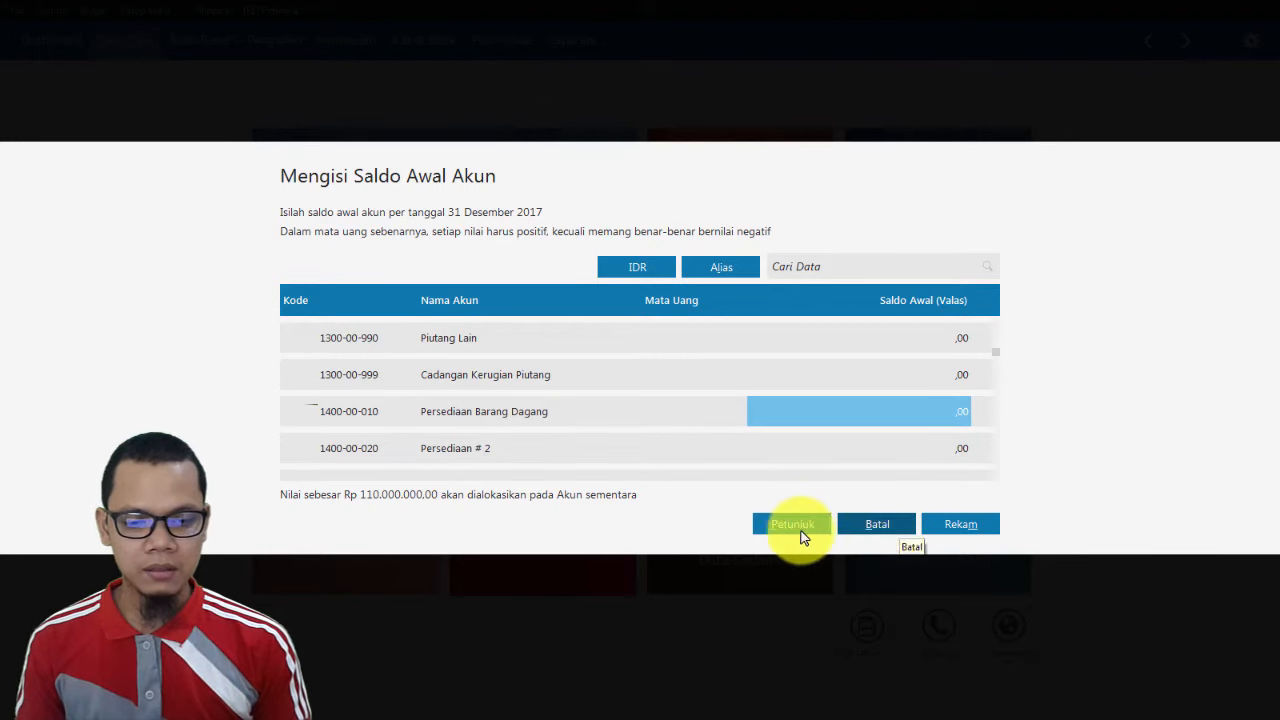
click(884, 527)
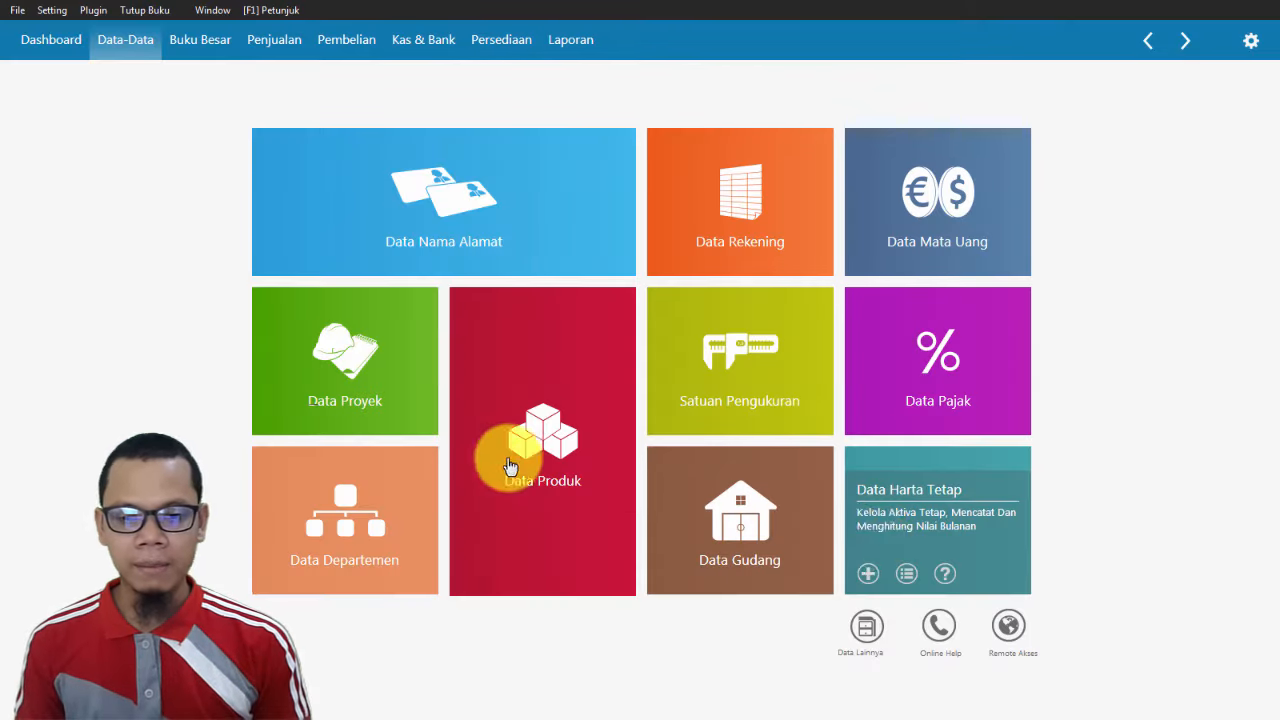
View the Data Lainnya page, then return to the main data page and open the account list in Data Rekening.
click(867, 640)
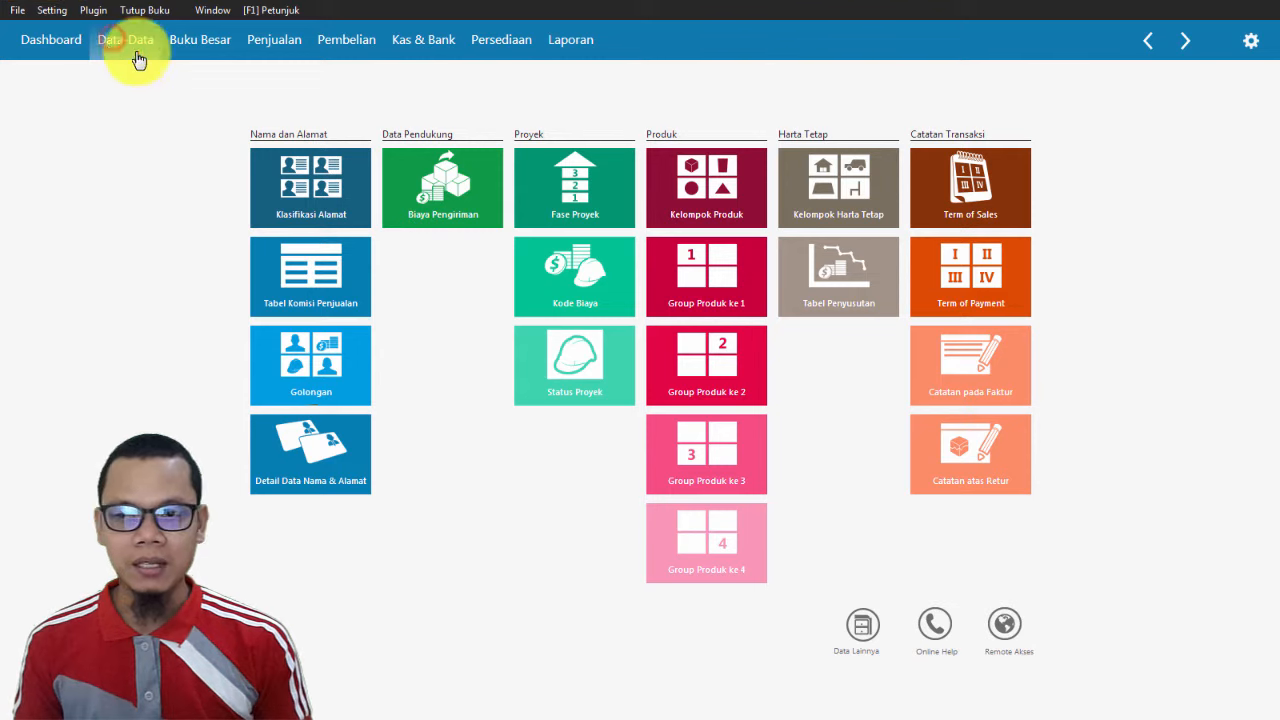
click(845, 630)
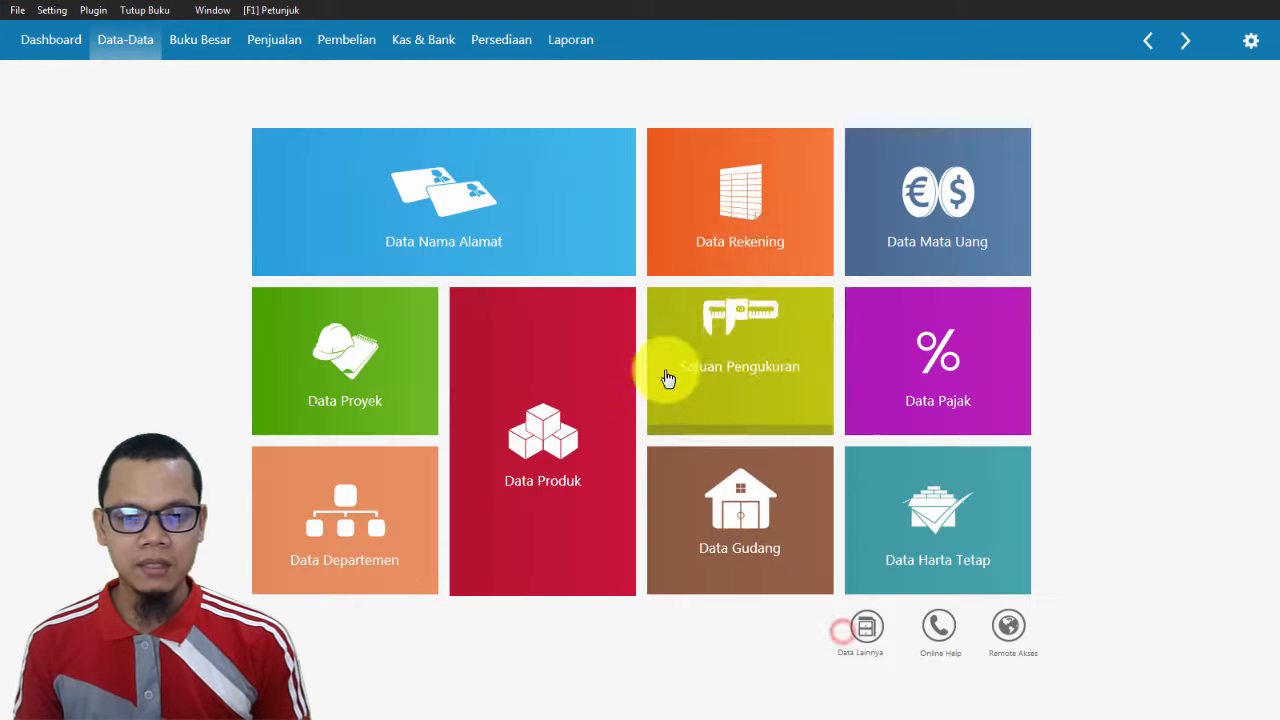
click(750, 244)
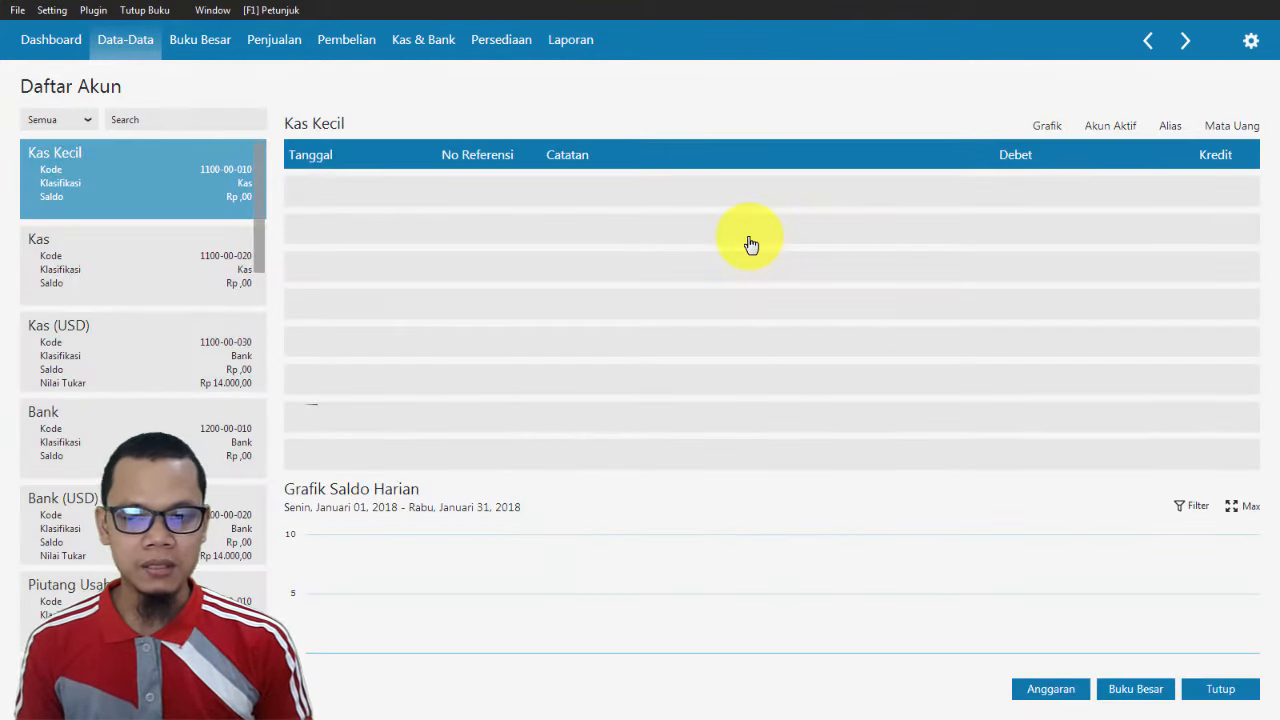
Rename the rupiah Piutang Usaha account, code 1300-00-010, as Piutang Dagang and save it.
drag(258, 253, 257, 326)
click(115, 277)
click(115, 276)
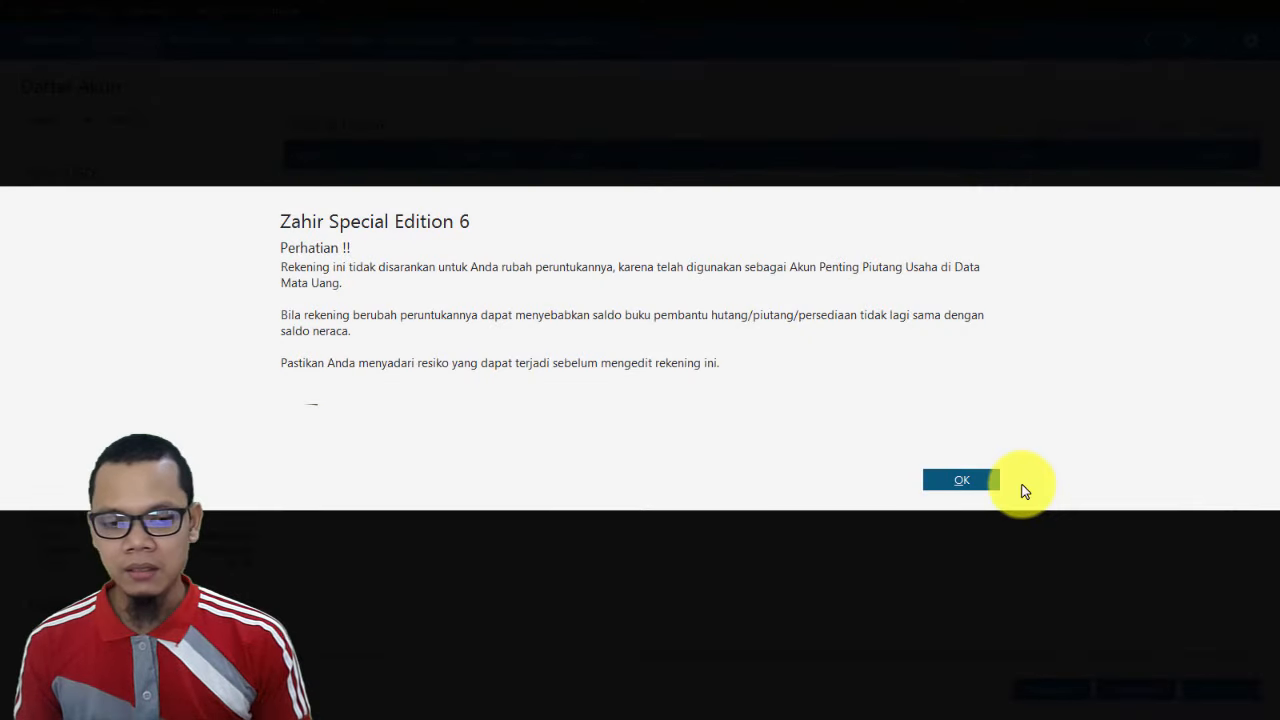
click(957, 477)
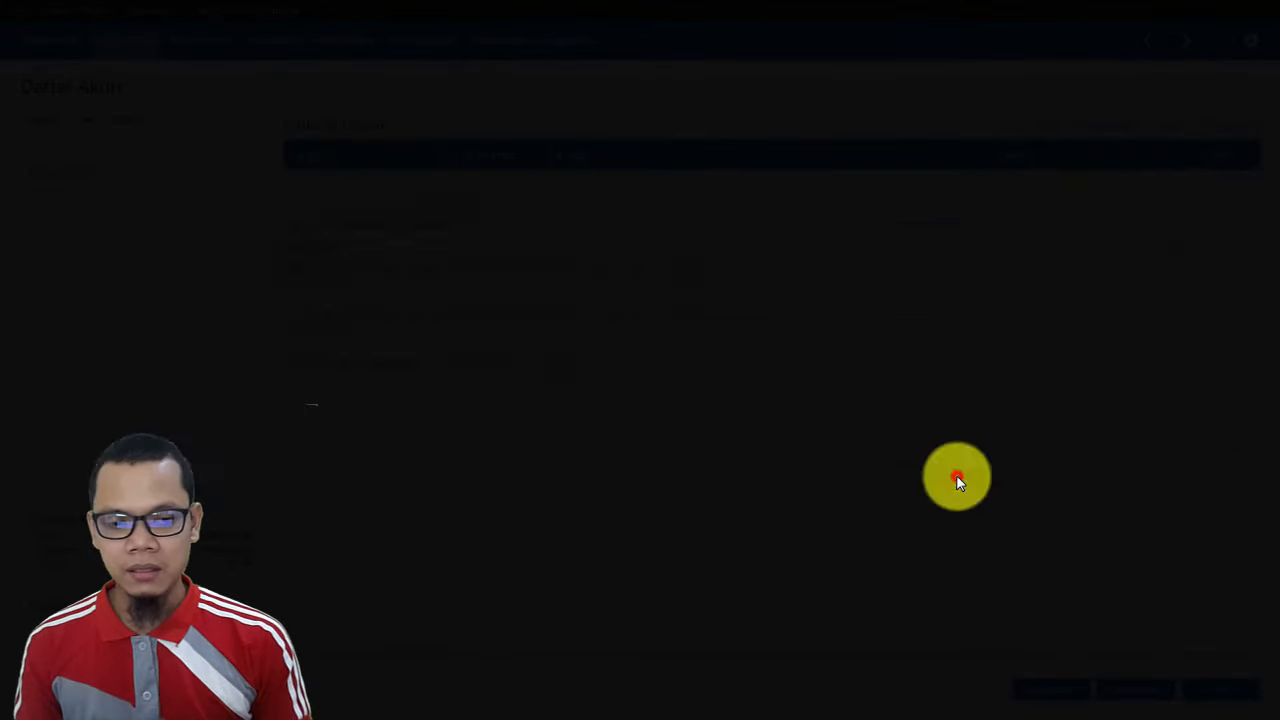
click(494, 341)
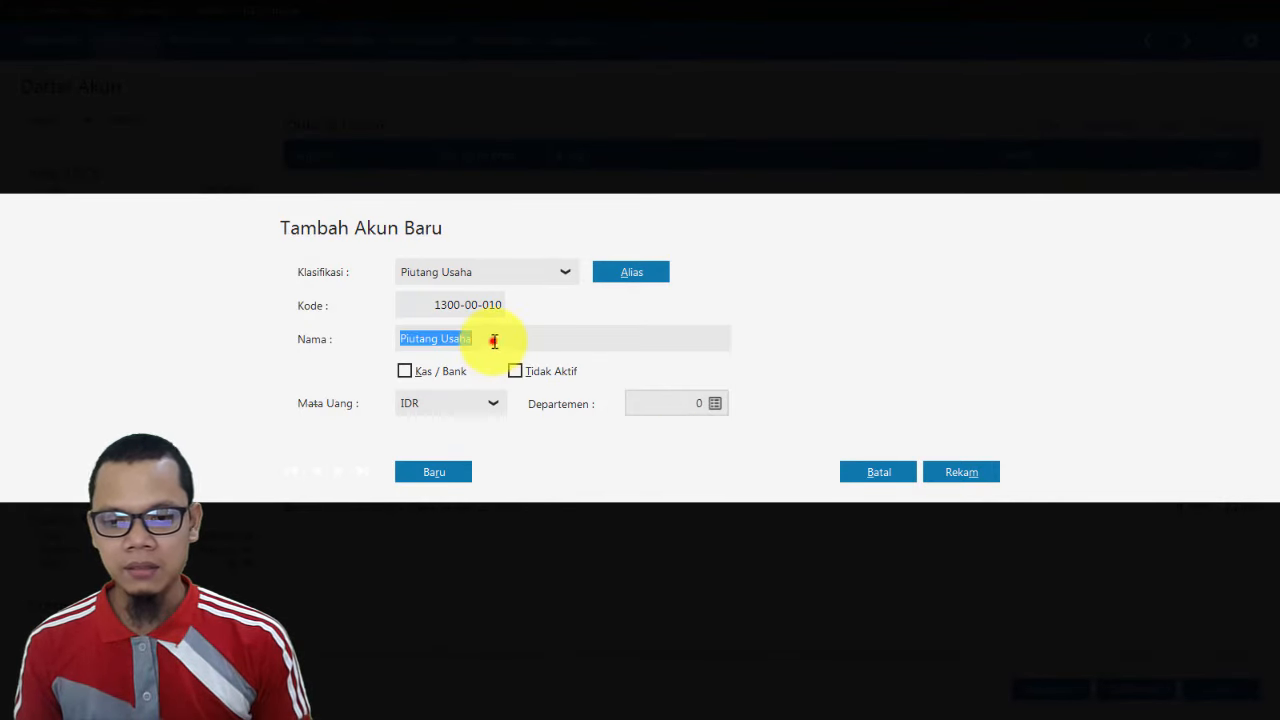
double_click(494, 341)
text(DA)
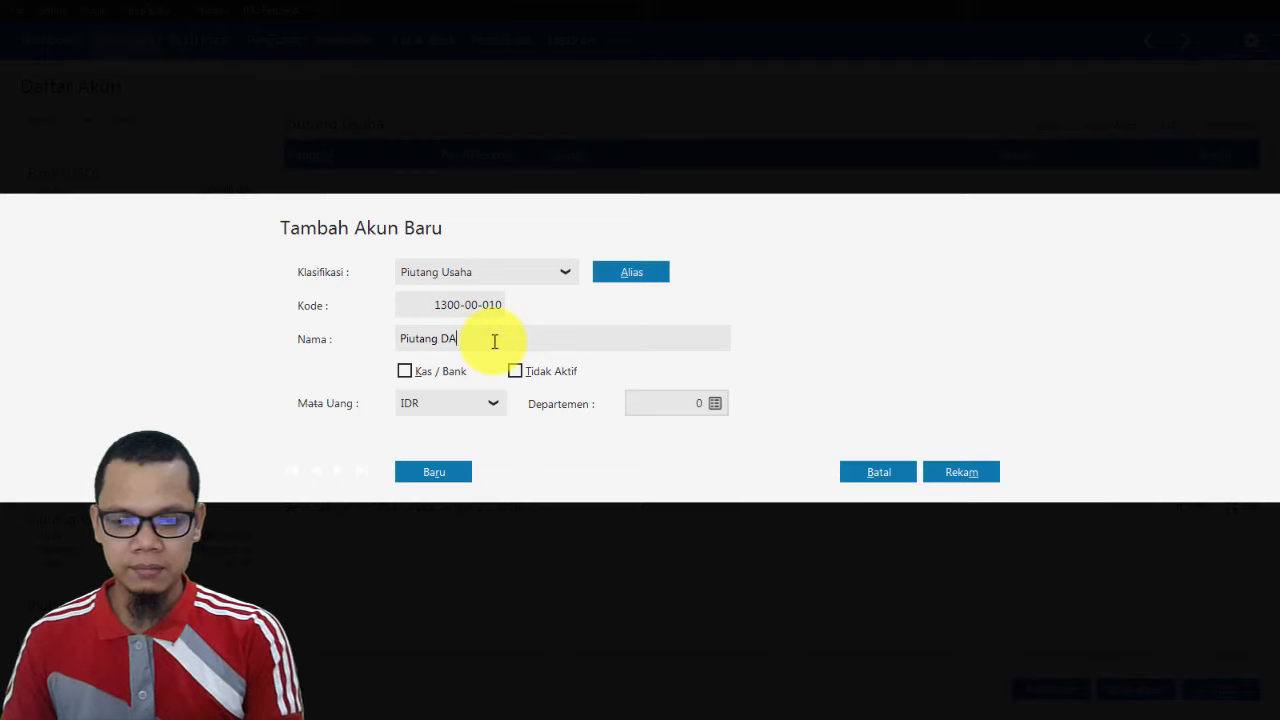
key(BackSpace)
key(BackSpace)
key(BackSpace)
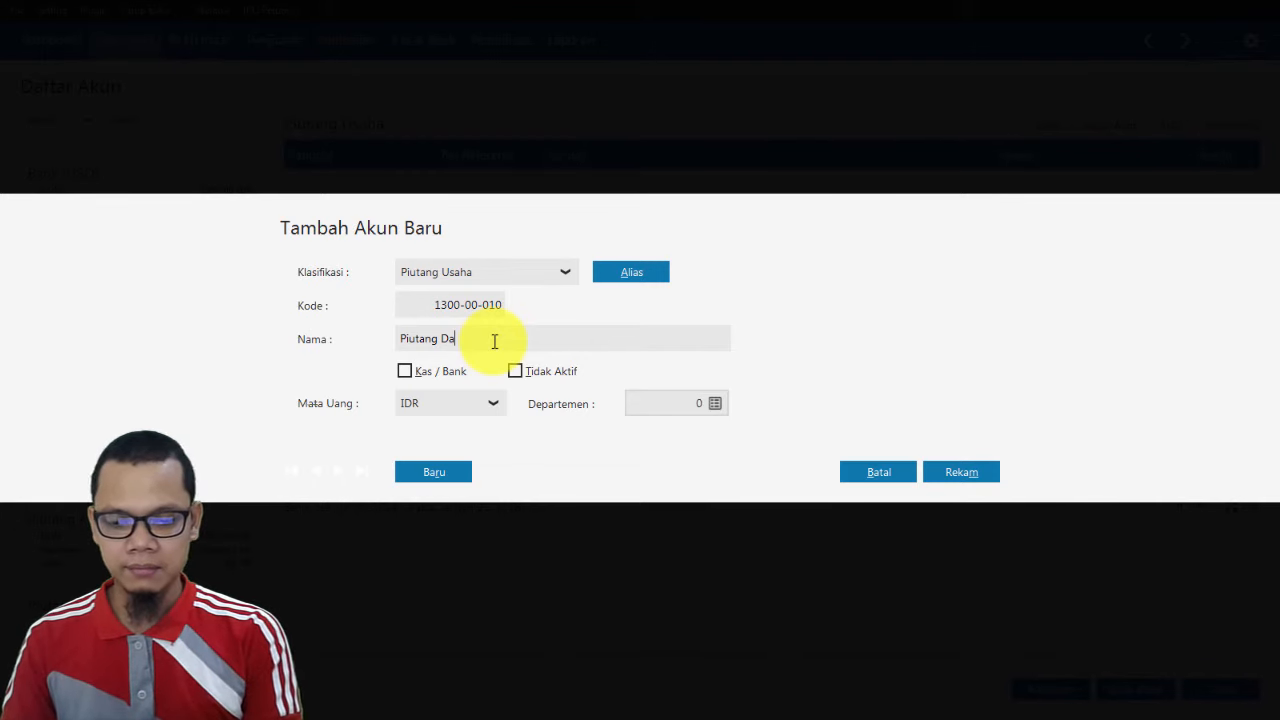
click(990, 471)
Check the account names on the slide and rename the rupiah Bank account, code 1200-00-010, as Bank BCA.
key(alt+Tab)
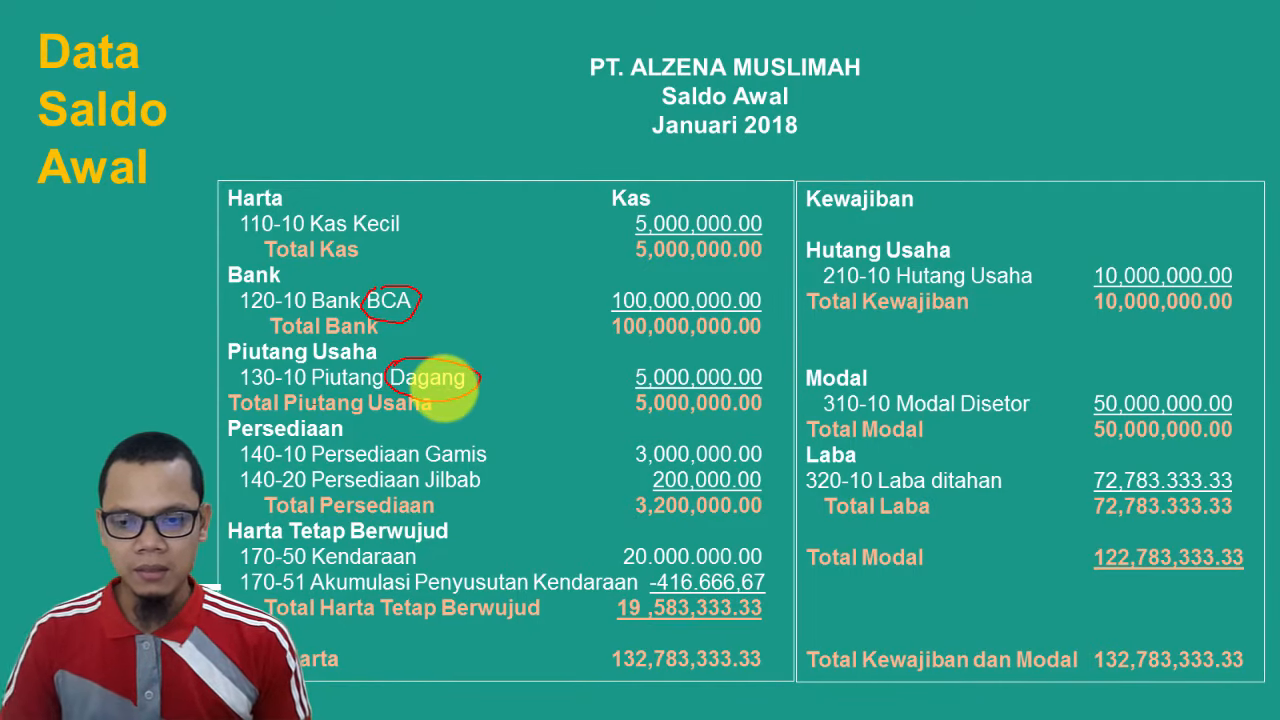
key(alt+Tab)
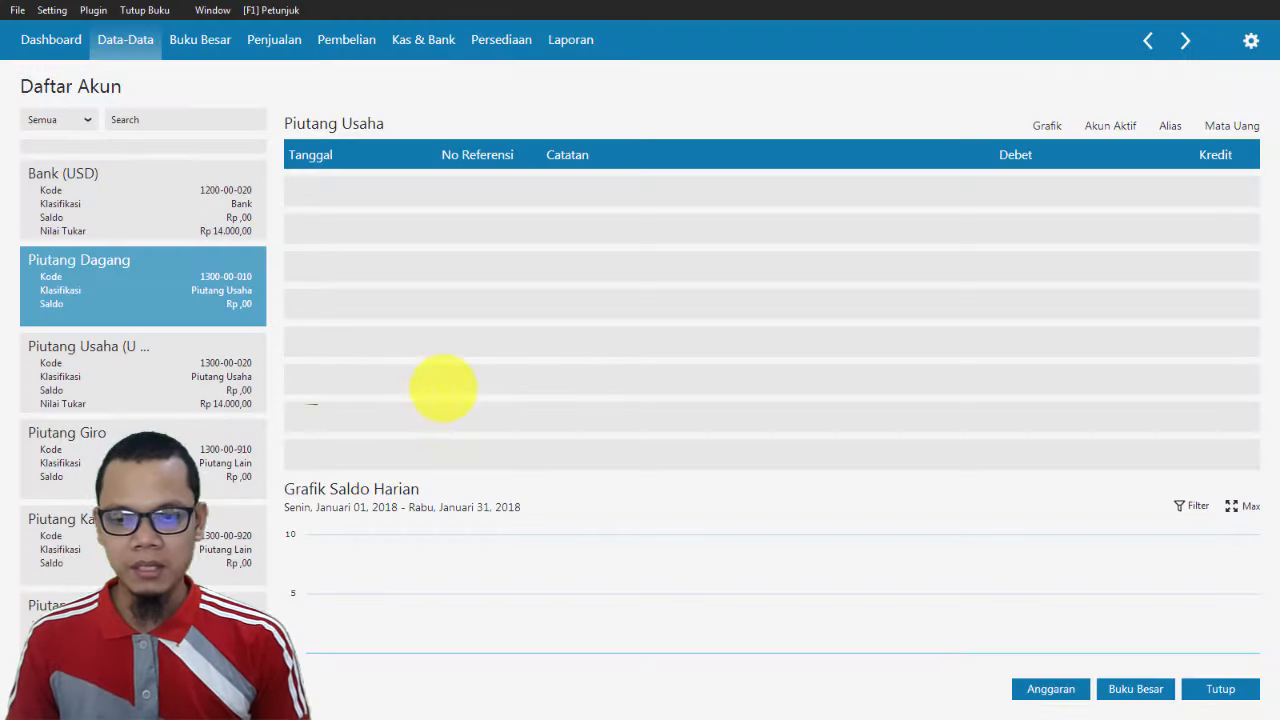
click(177, 331)
scroll(148, 252, up, 1)
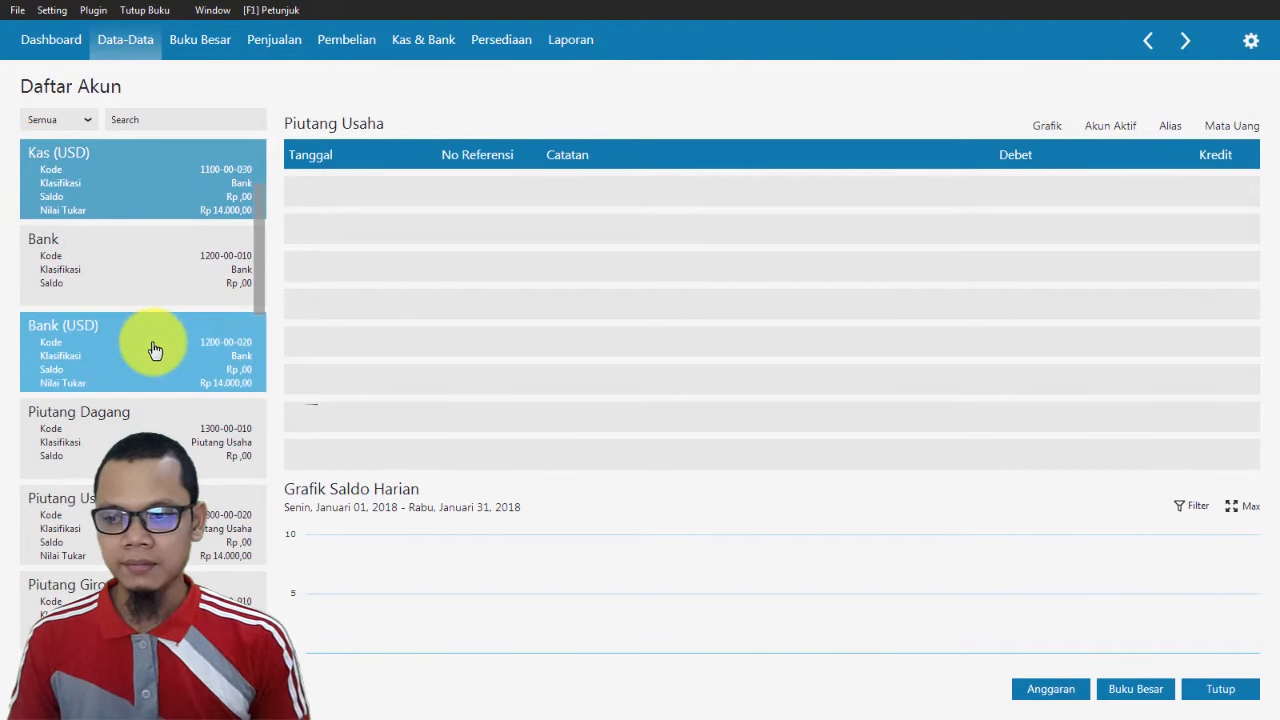
click(143, 243)
click(143, 243)
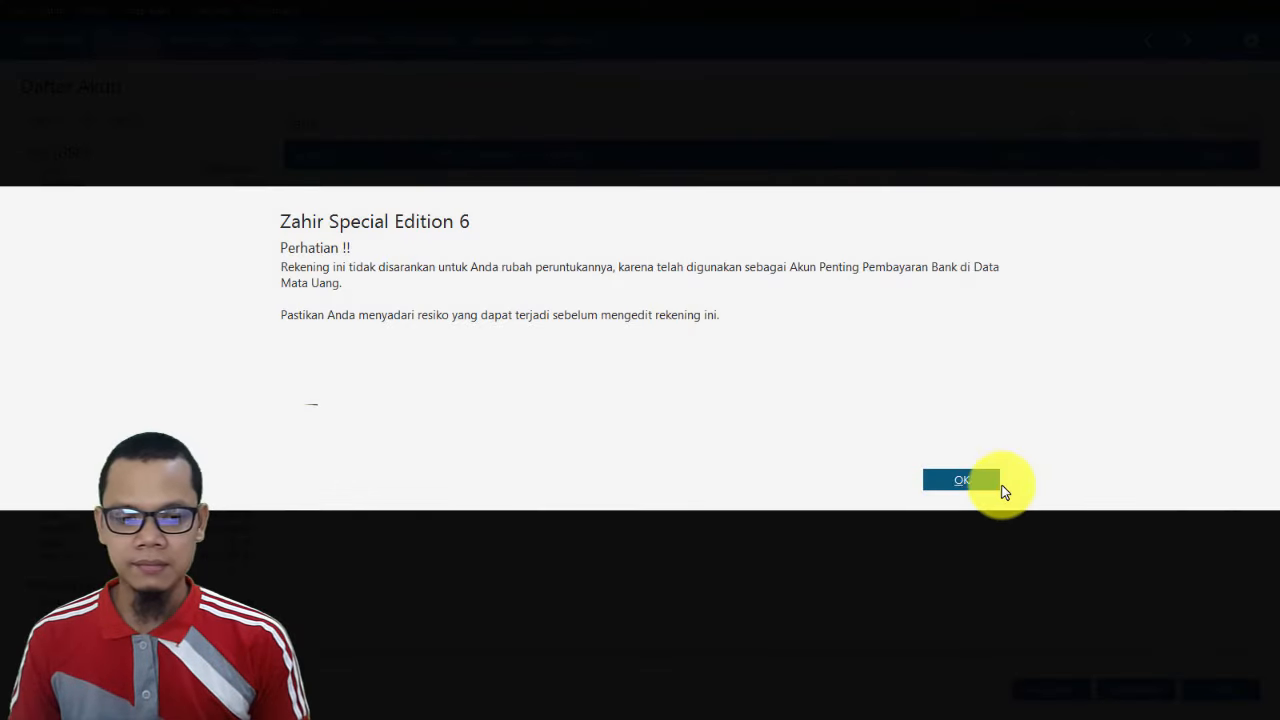
click(990, 480)
double_click(477, 336)
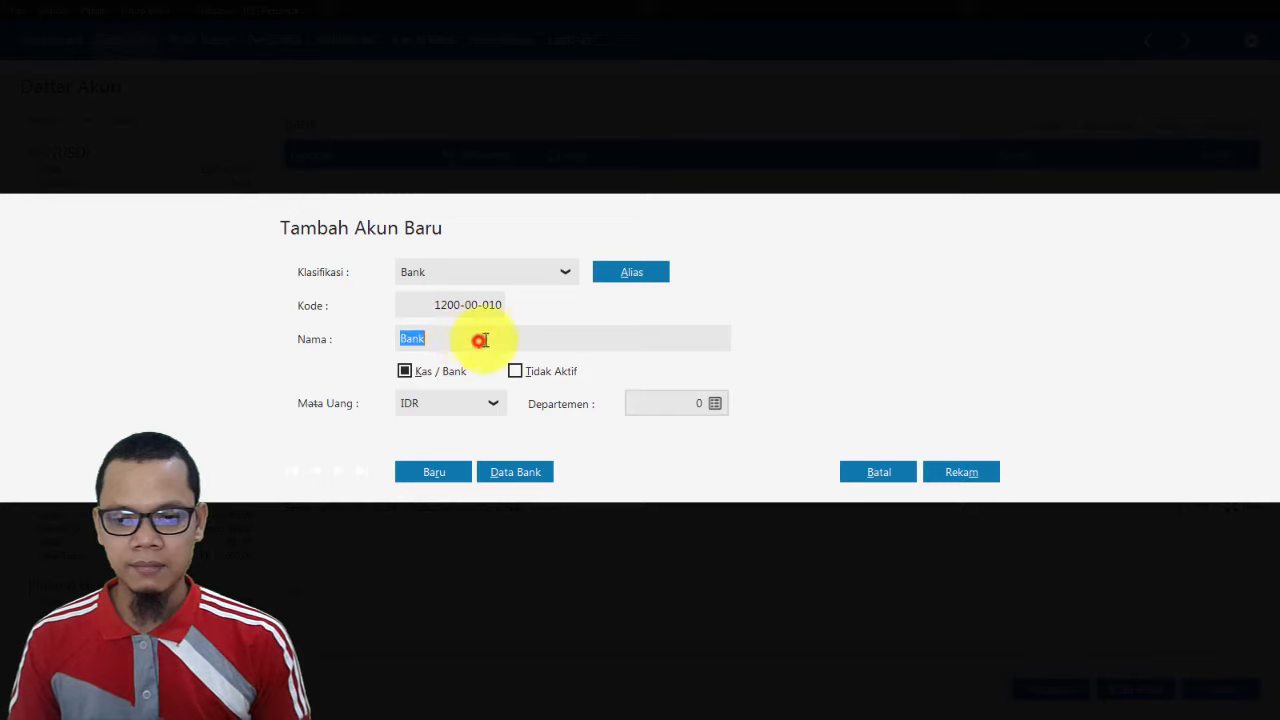
click(500, 338)
text(BC)
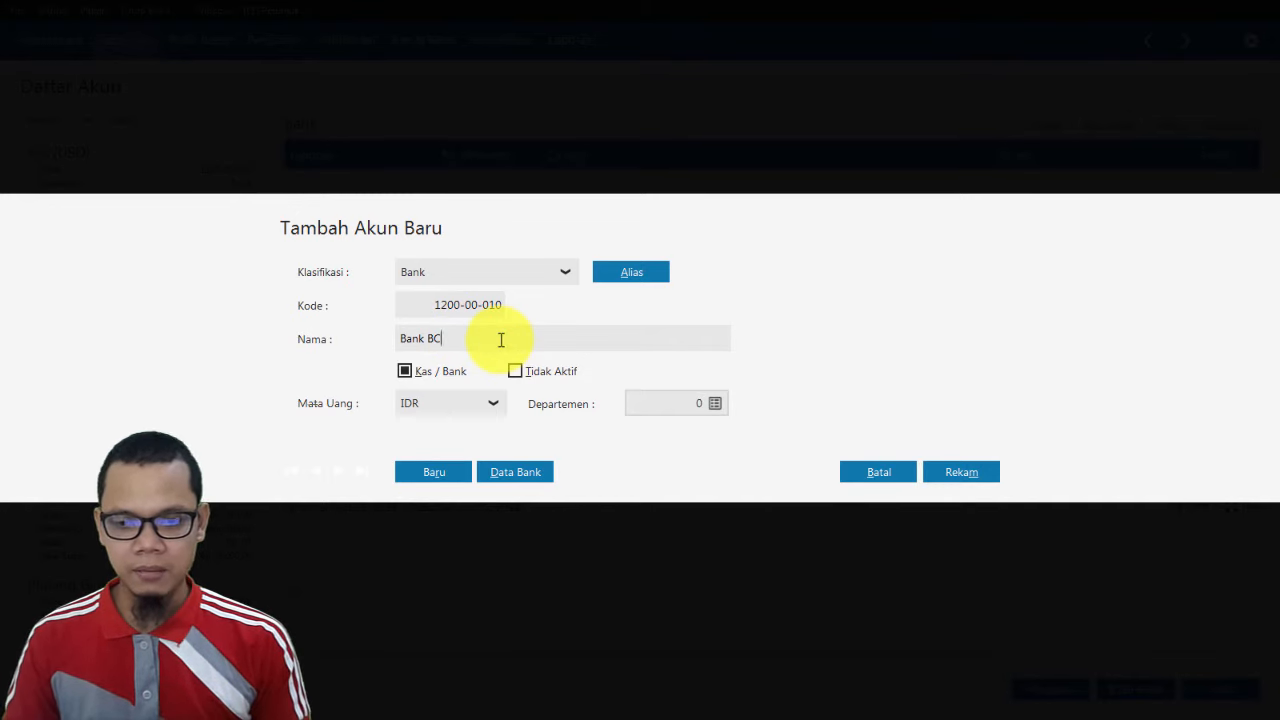
text(A)
click(931, 472)
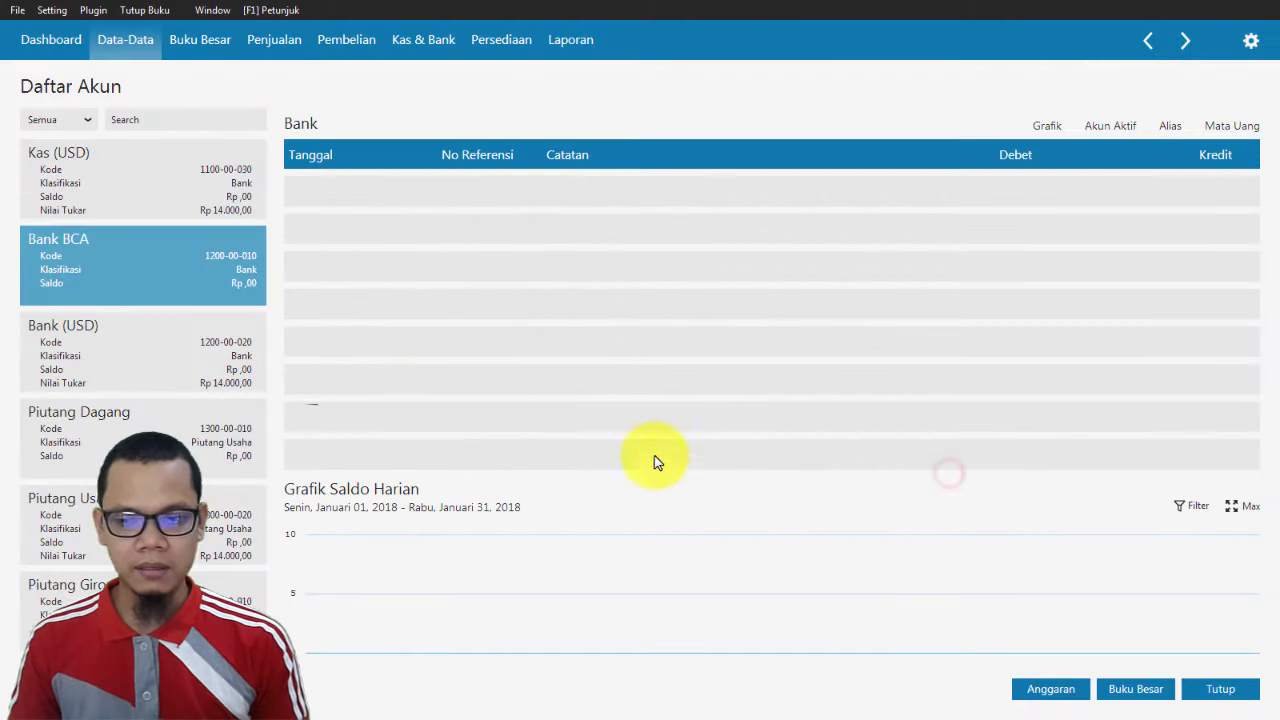
Rename the Persediaan Barang Dagang account, code 1400-00-010, as Persediaan Barang Dagang Gamis, save it, and select the Persediaan # 2 account.
key(alt+Tab)
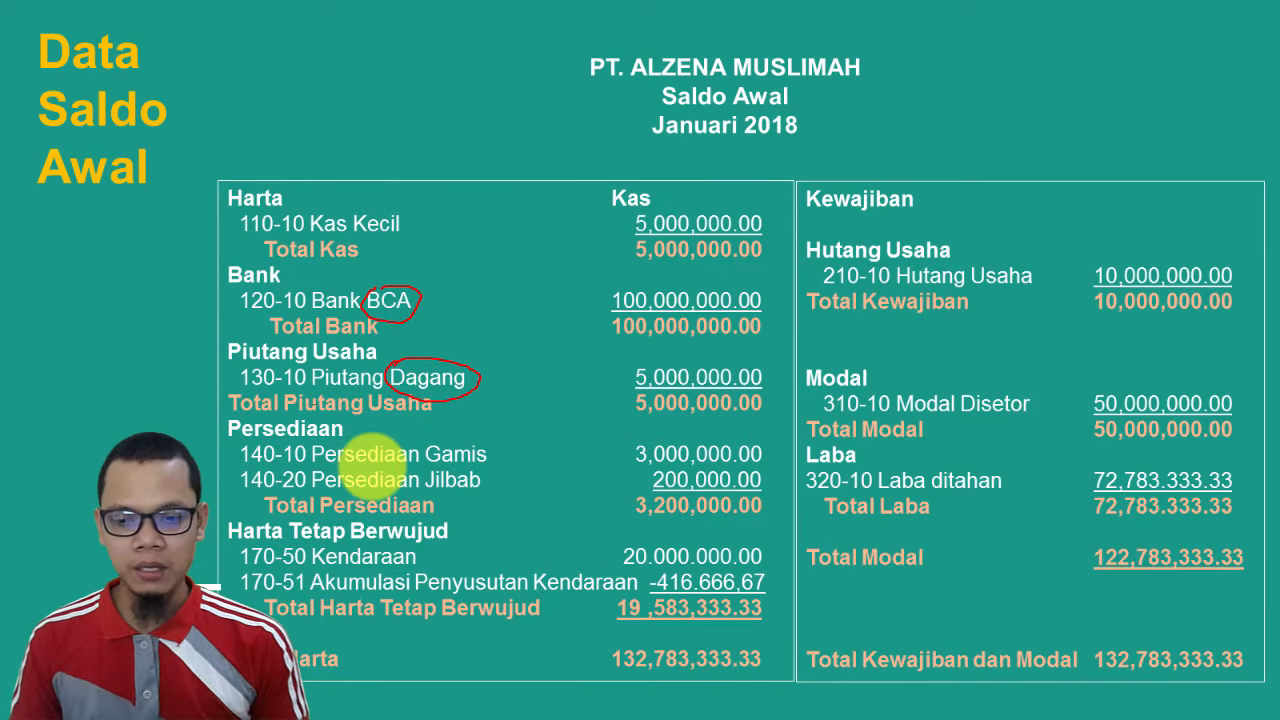
key(alt+Tab)
scroll(229, 457, down, 3)
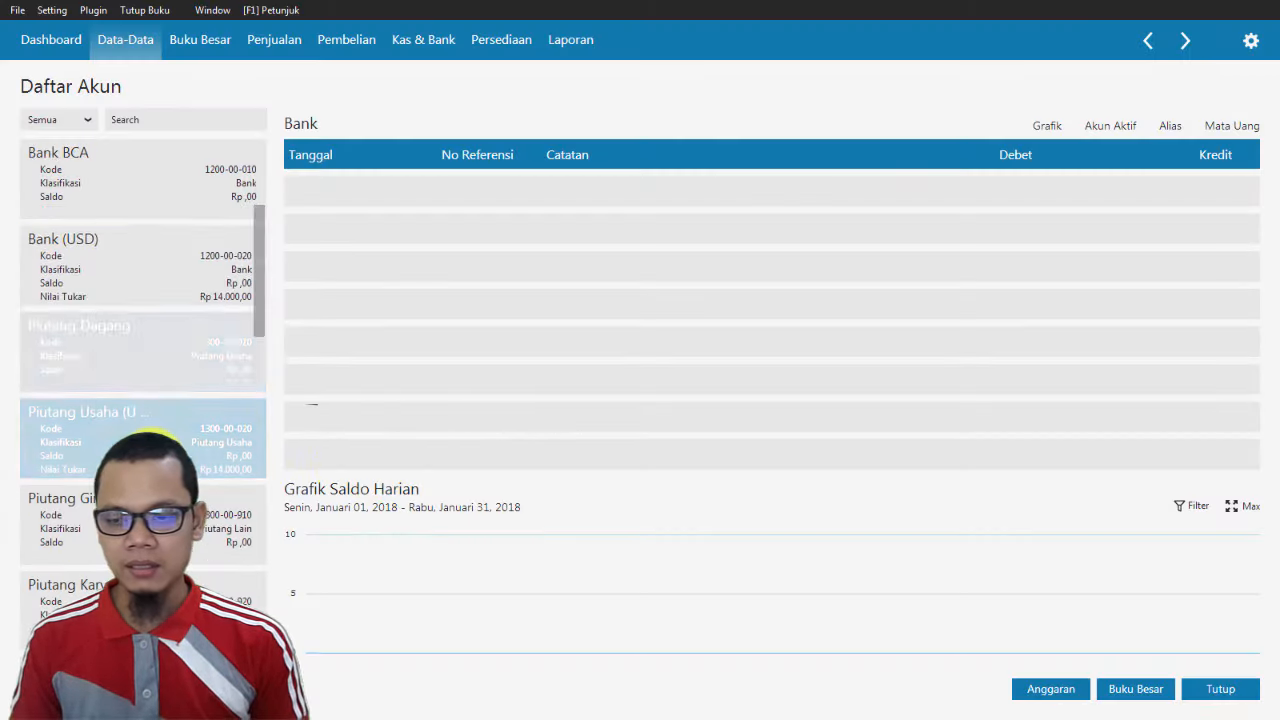
scroll(143, 400, down, 3)
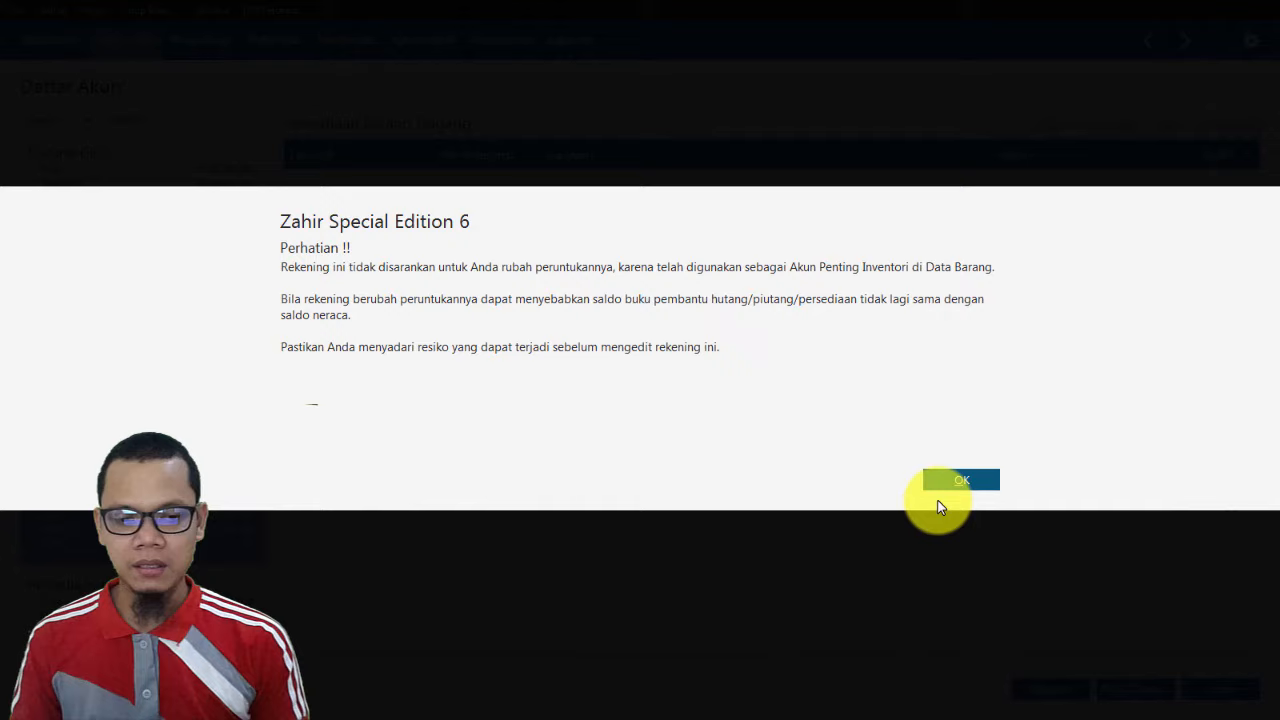
click(962, 480)
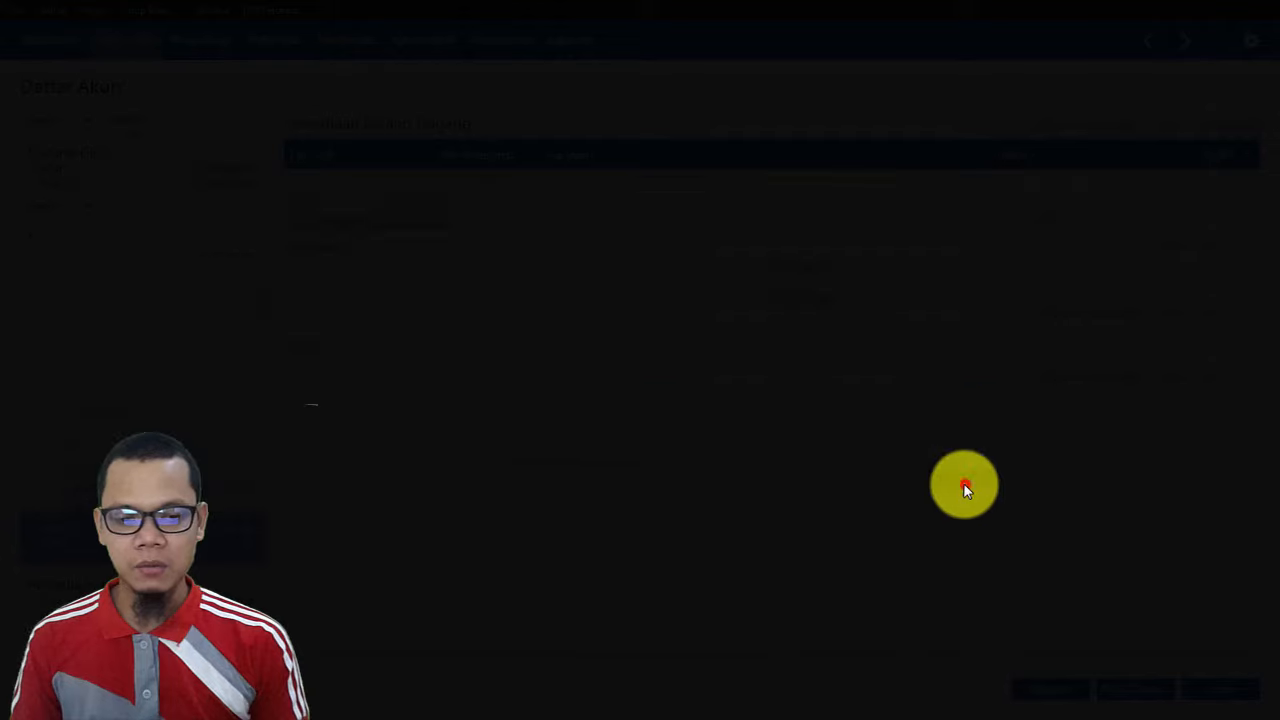
triple_click(571, 334)
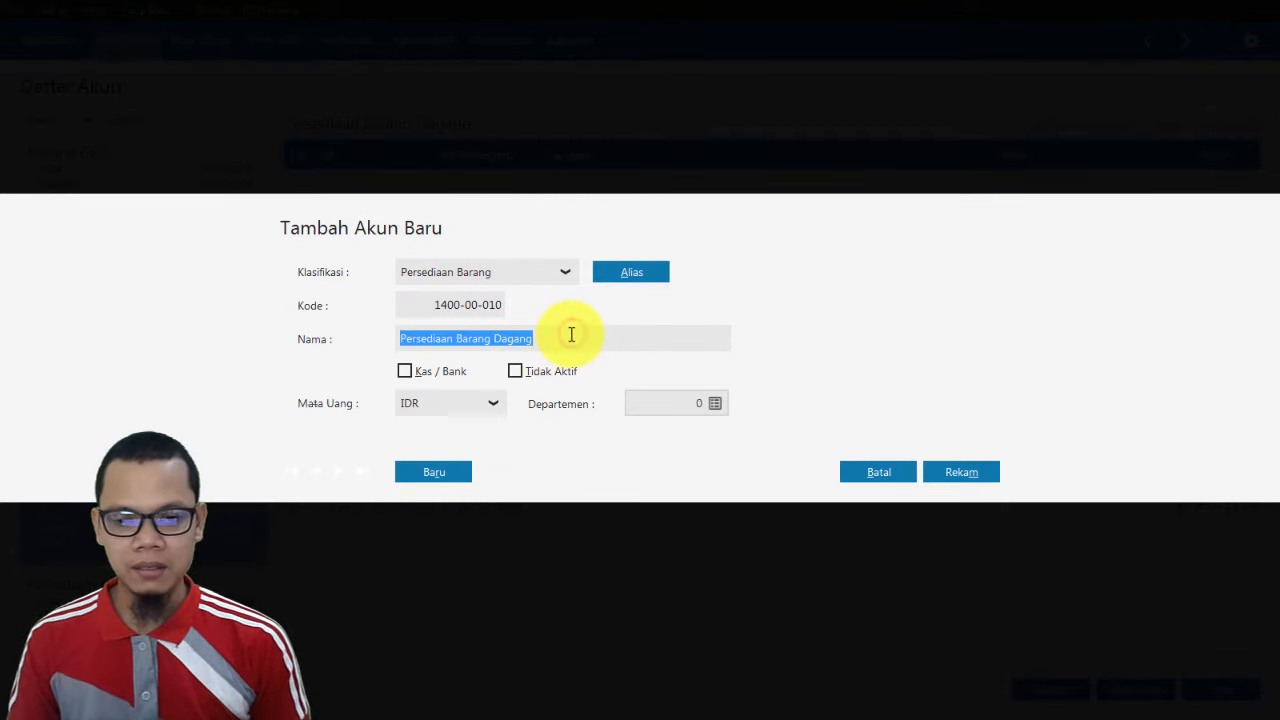
click(571, 334)
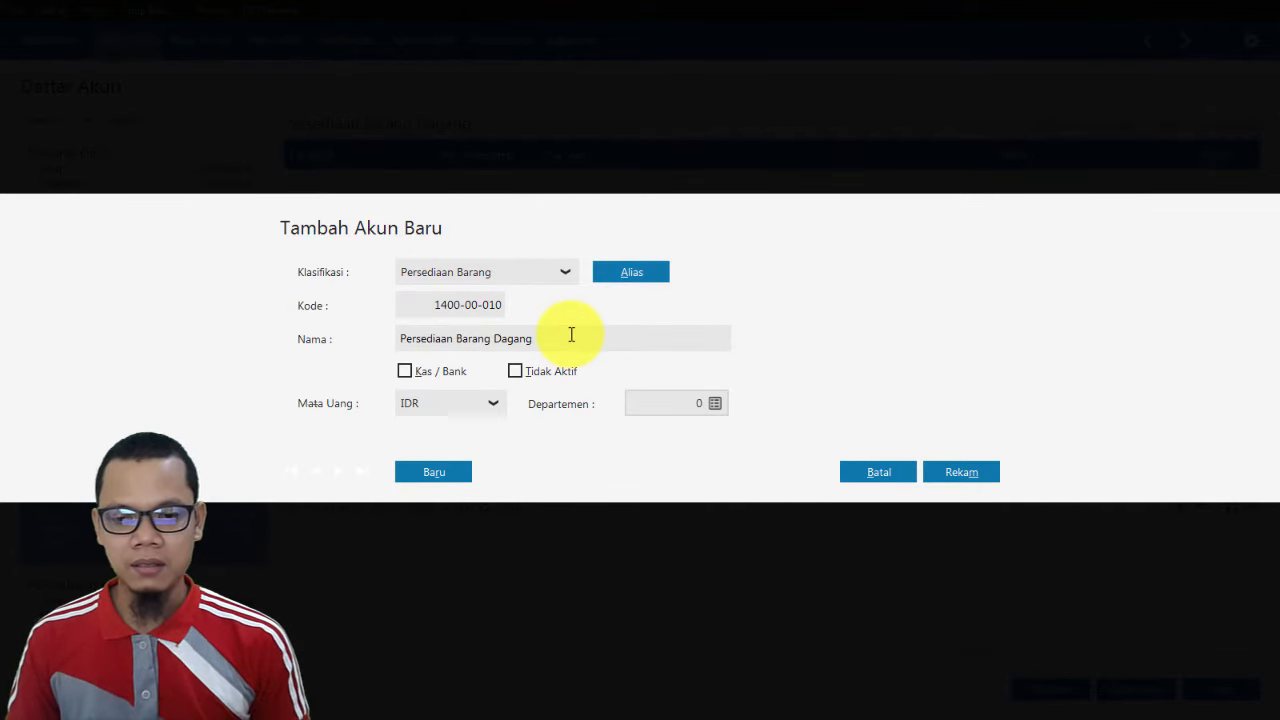
key(ctrl+shift+Left)
key(ctrl+shift+Left)
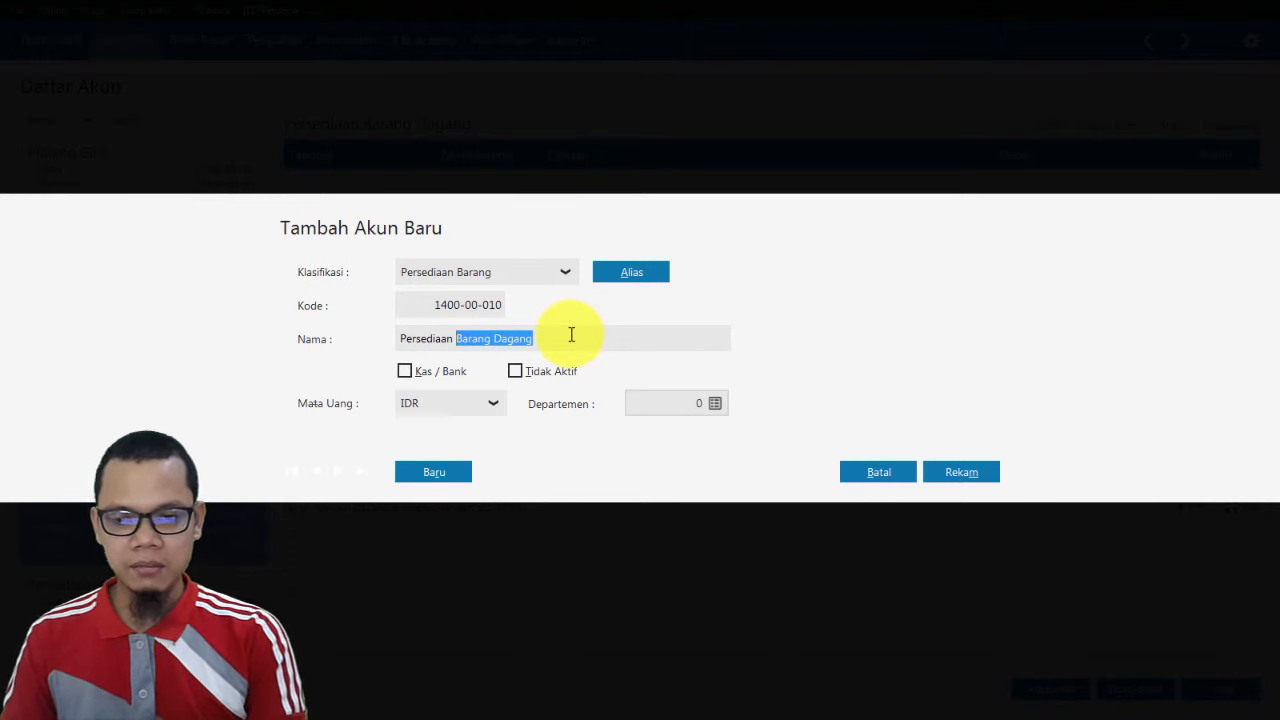
text(GAM)
key(BackSpace)
key(BackSpace)
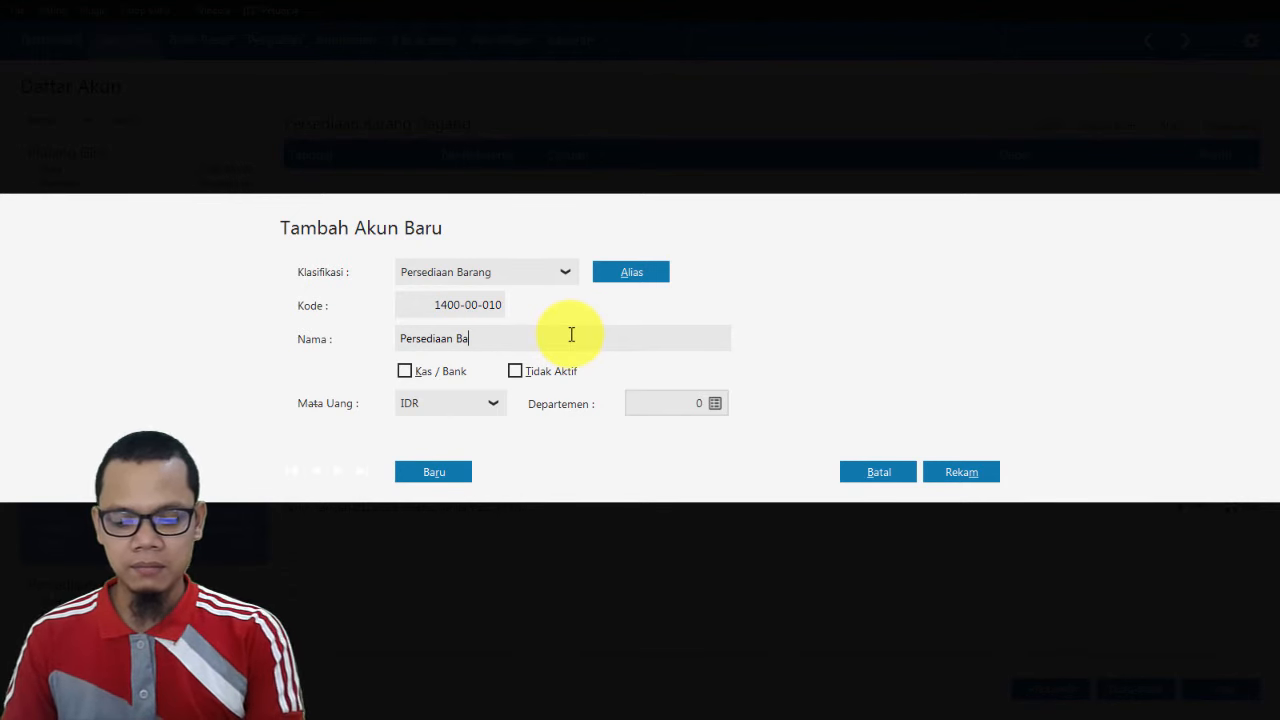
text(GA)
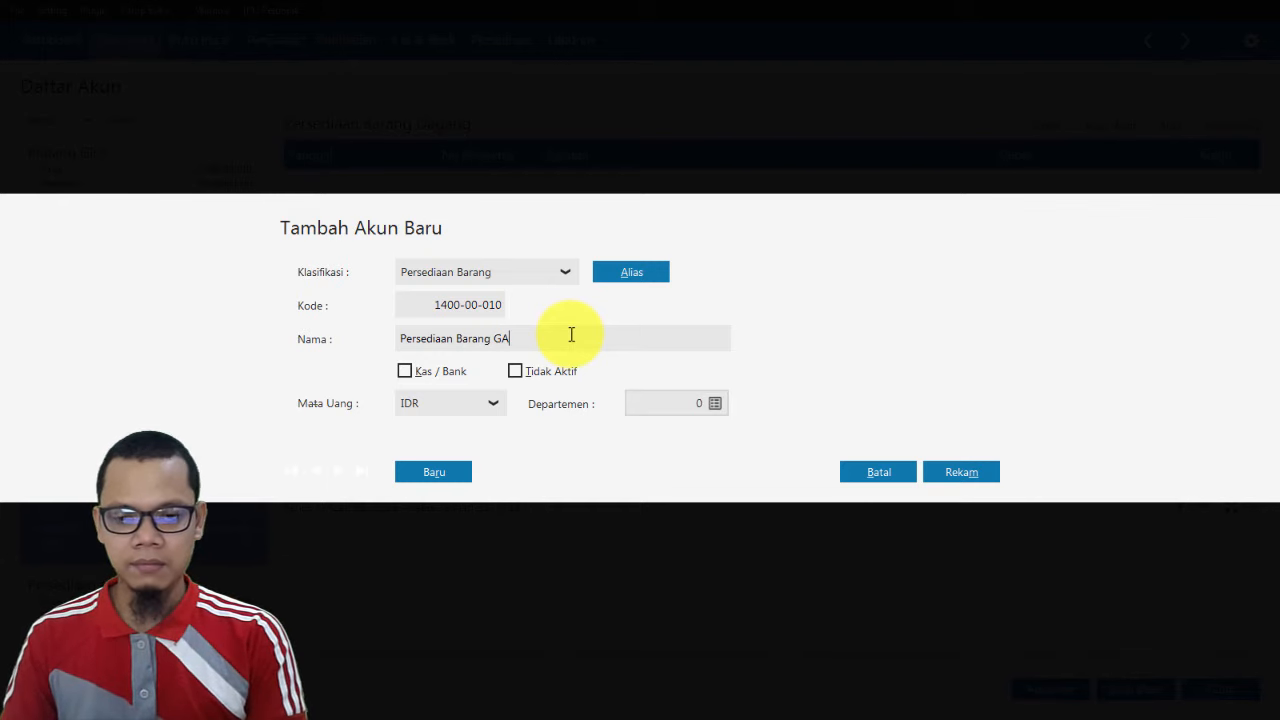
key(BackSpace)
key(BackSpace)
text(Da)
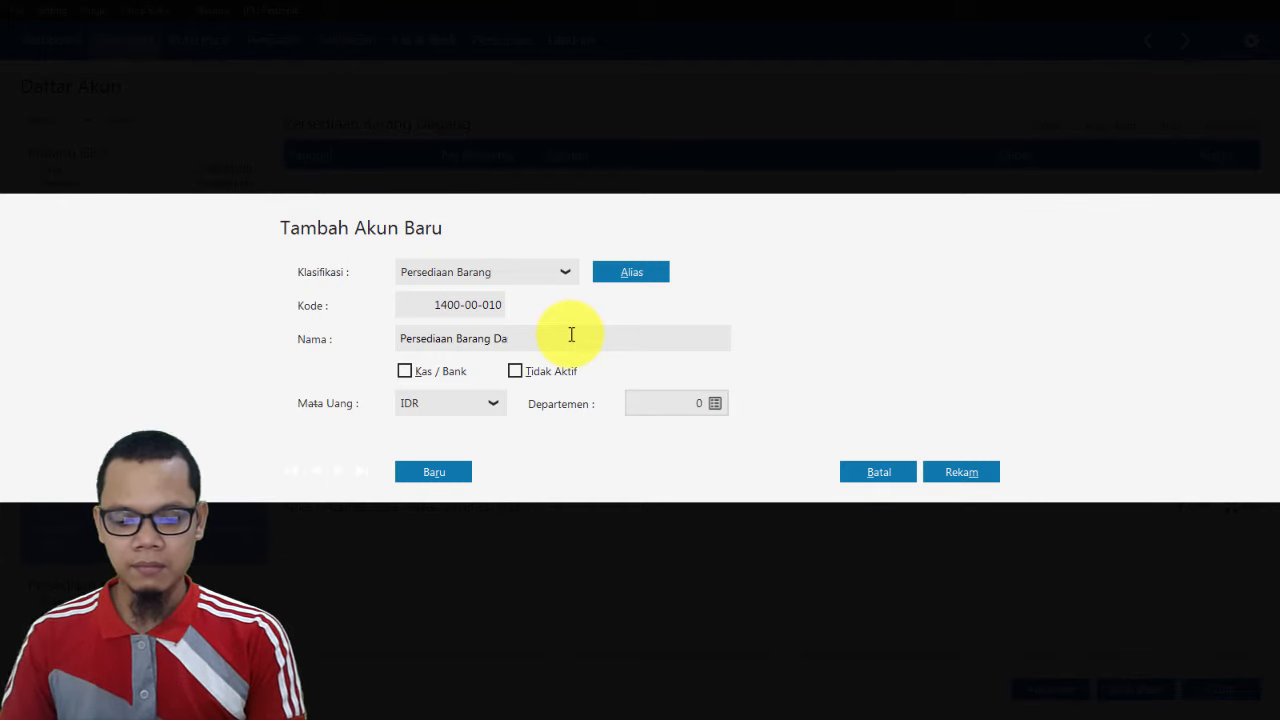
text(gang Ga)
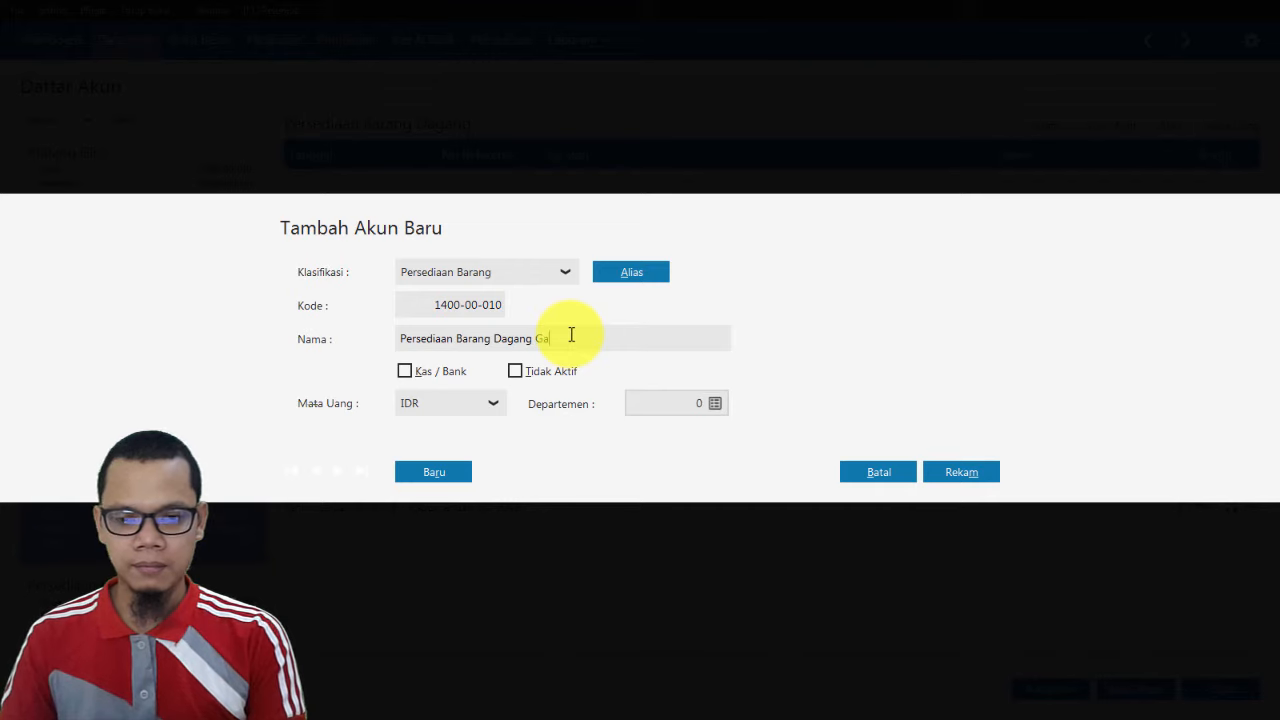
text(mis)
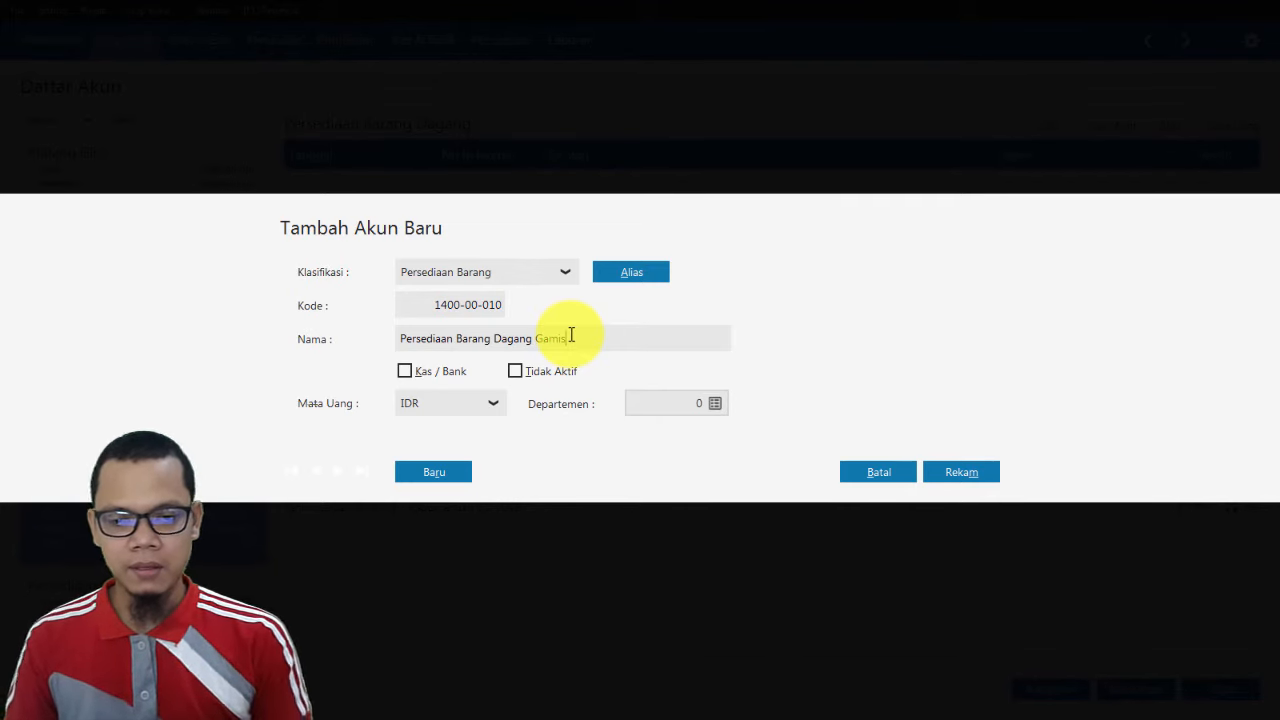
click(963, 472)
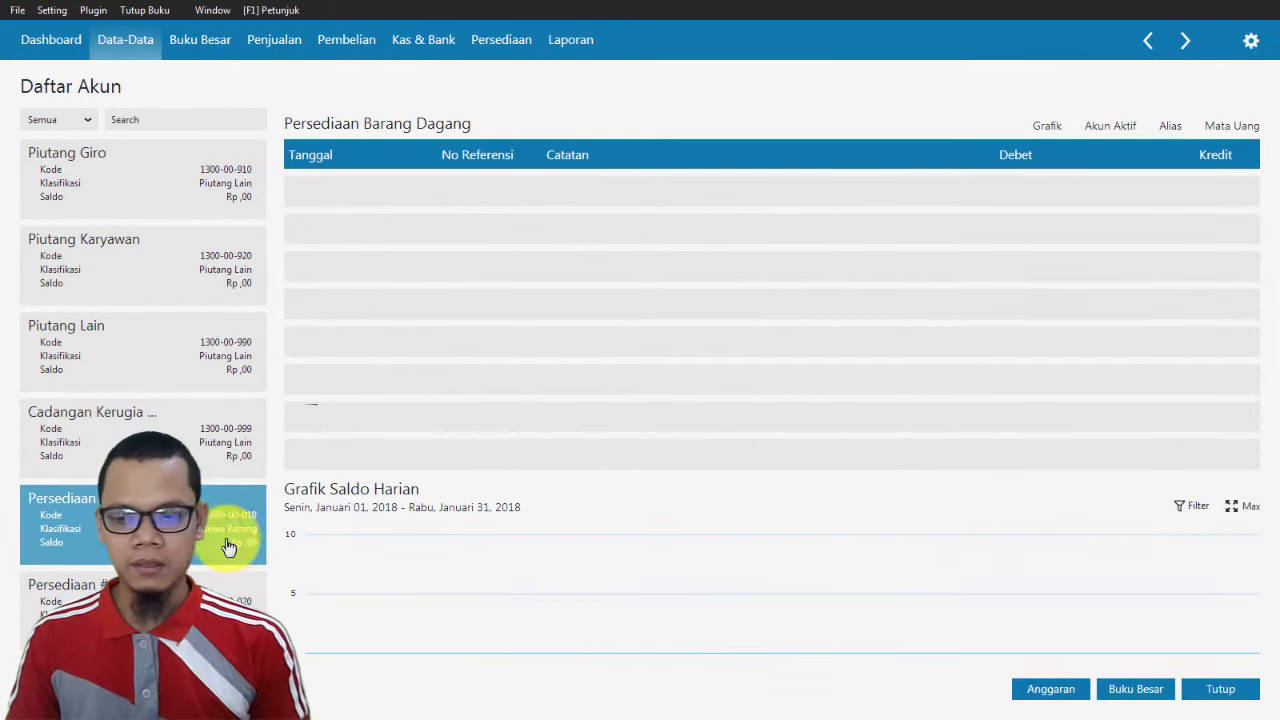
click(222, 606)
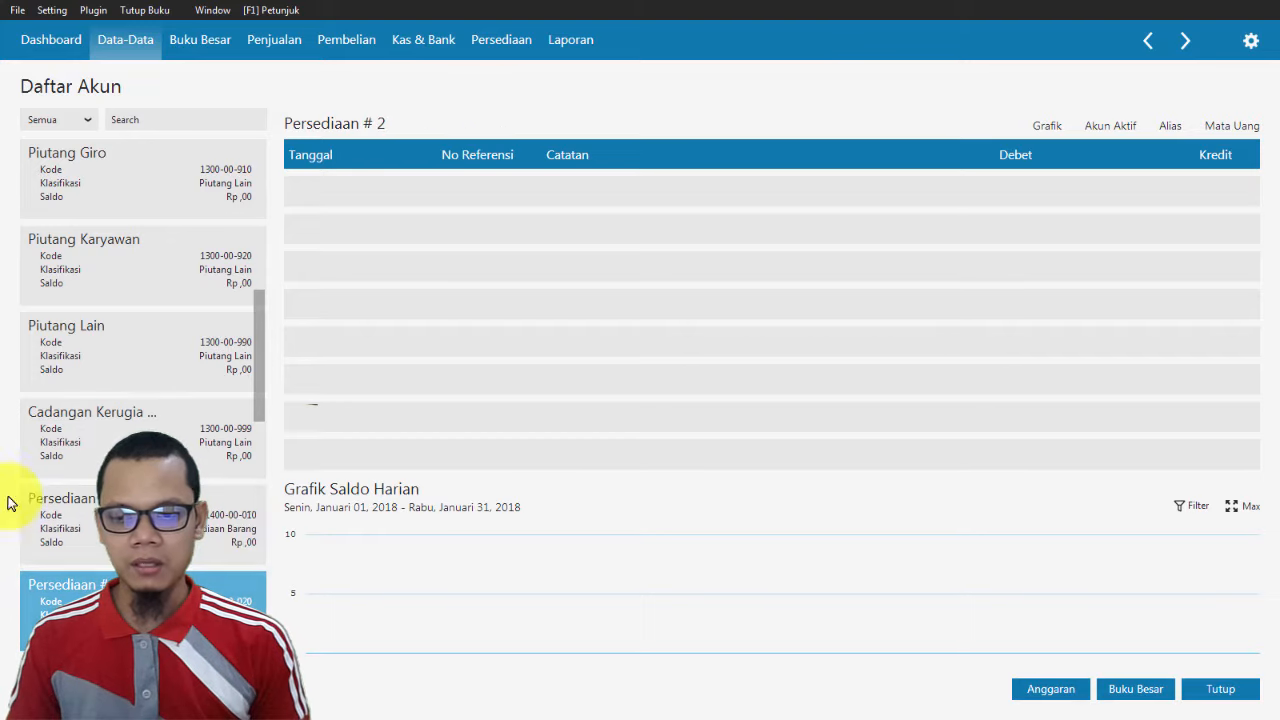
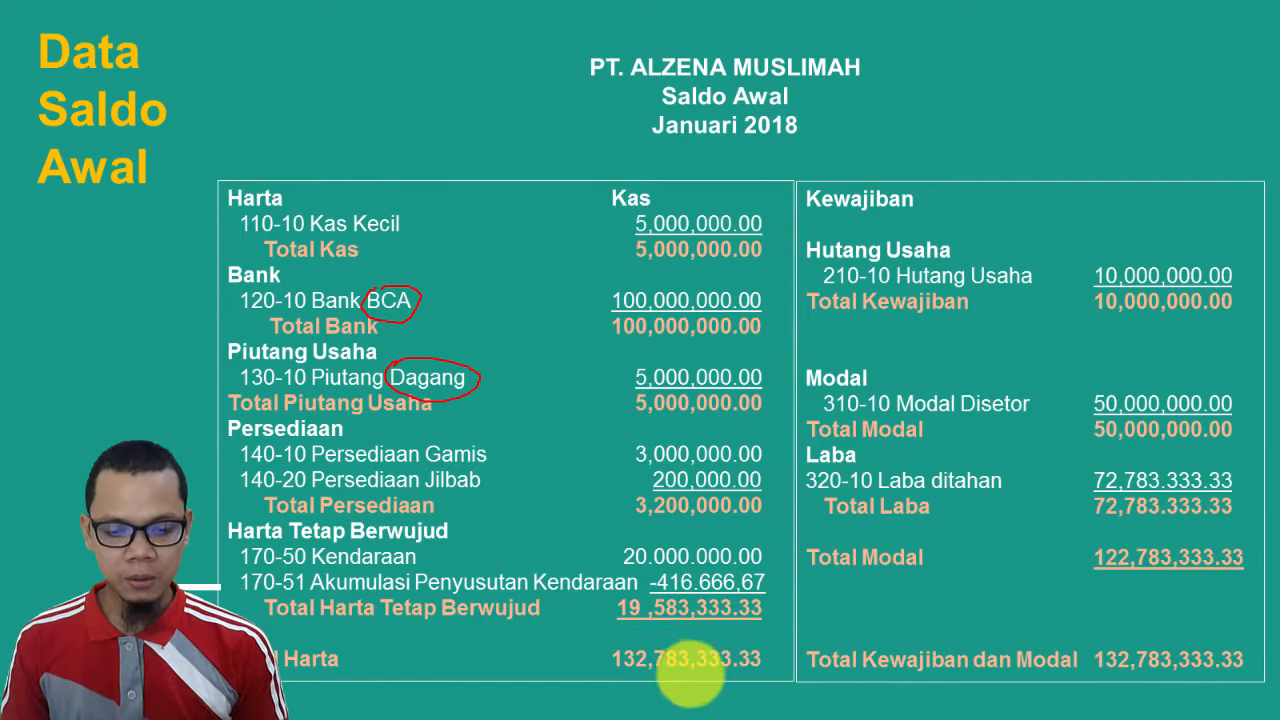
Compare the total allocated in the opening balance form with the Total Harta figure on the slide.
key(alt+Tab)
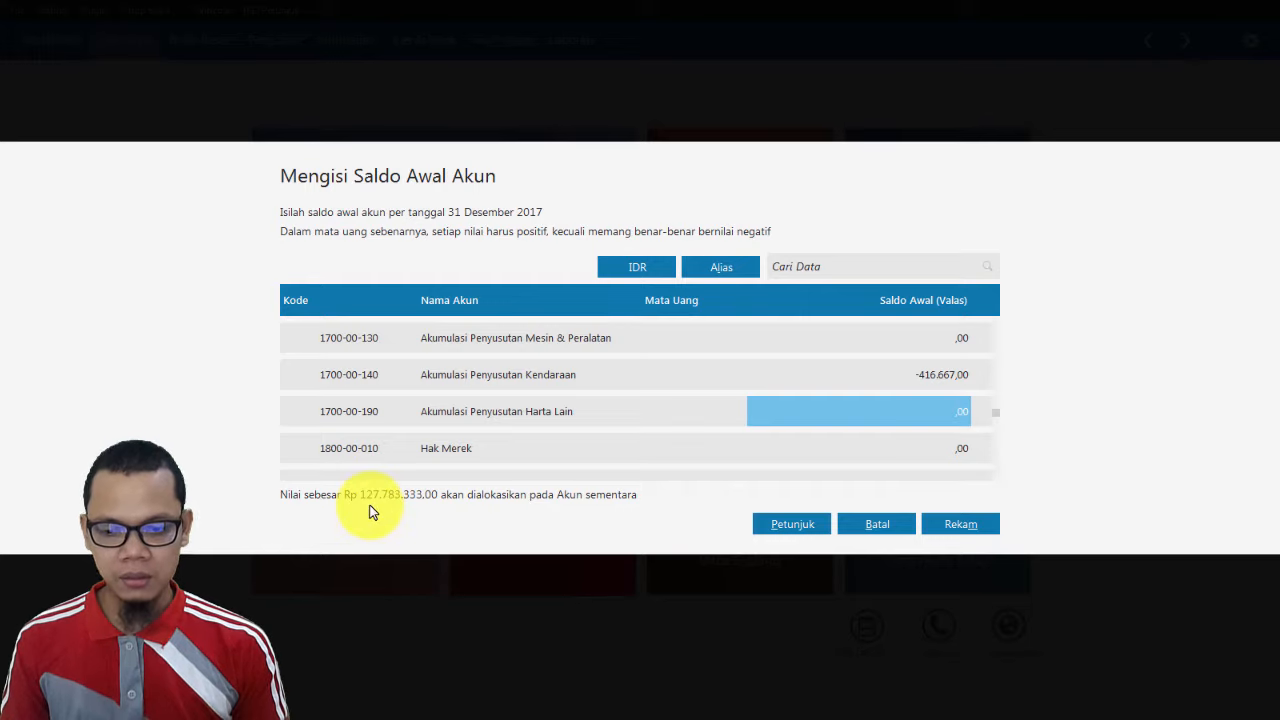
key(alt+Tab)
key(alt+Tab)
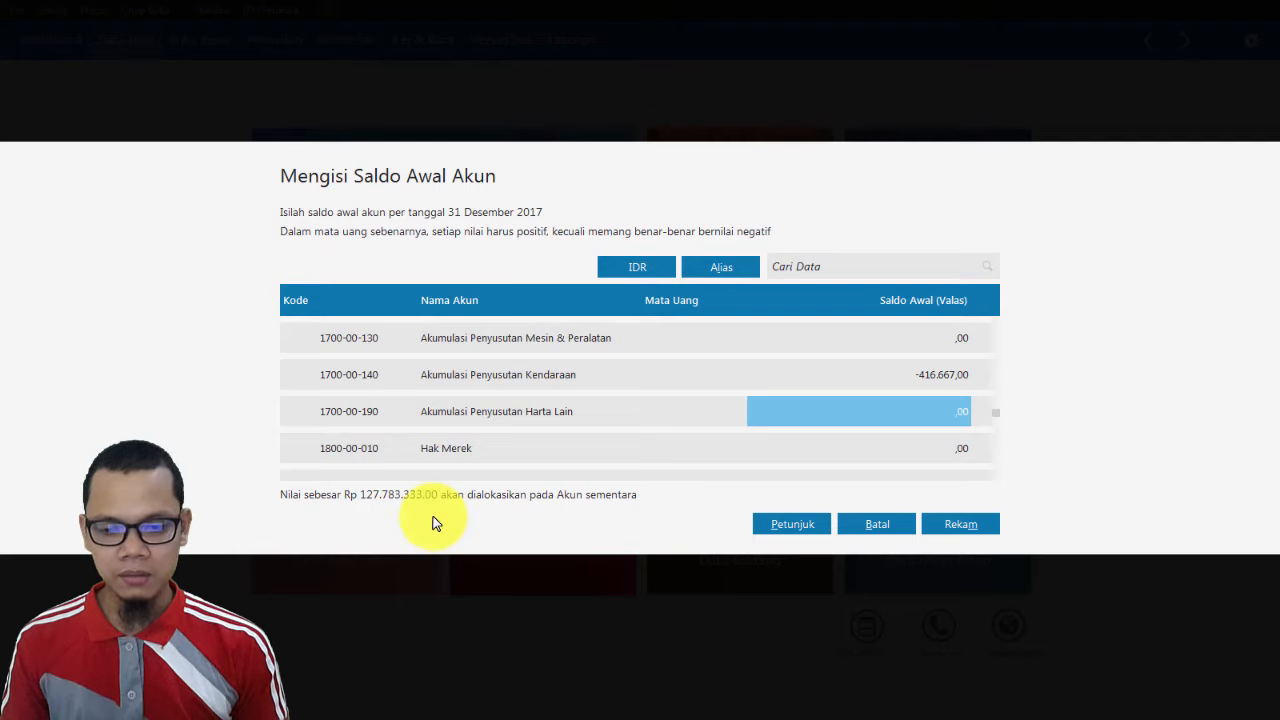
key(alt+Tab)
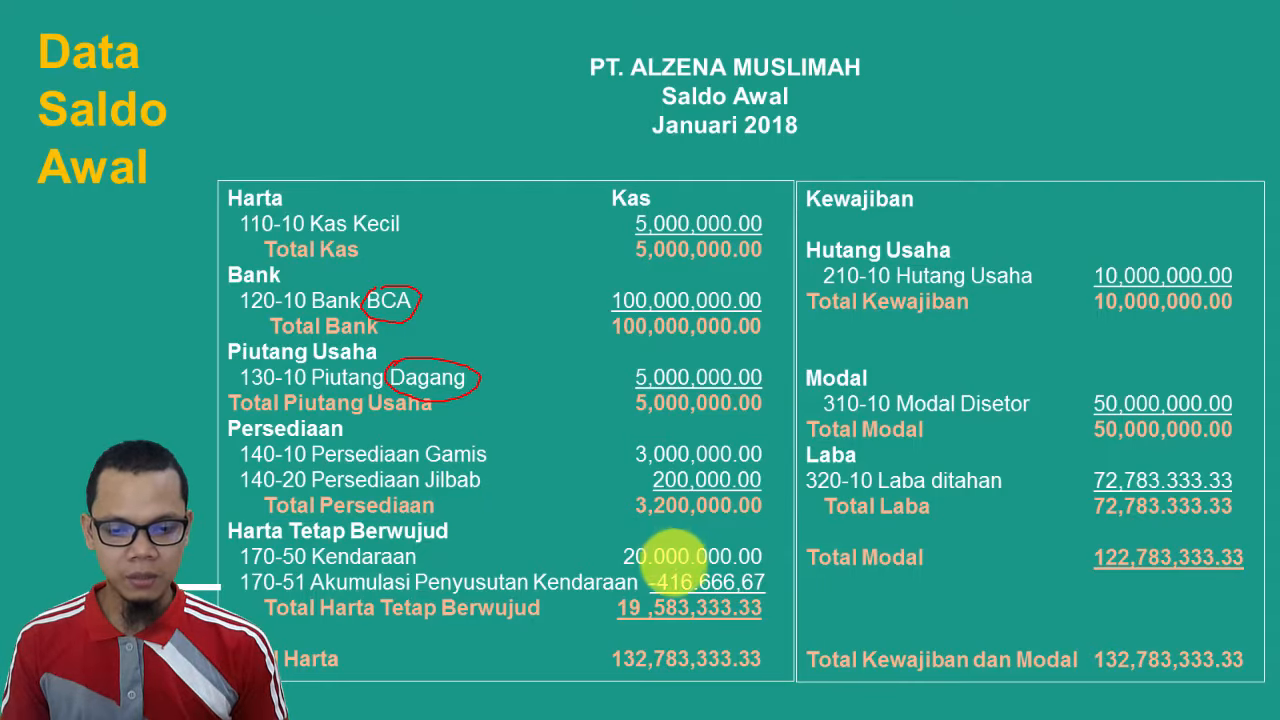
key(alt+Tab)
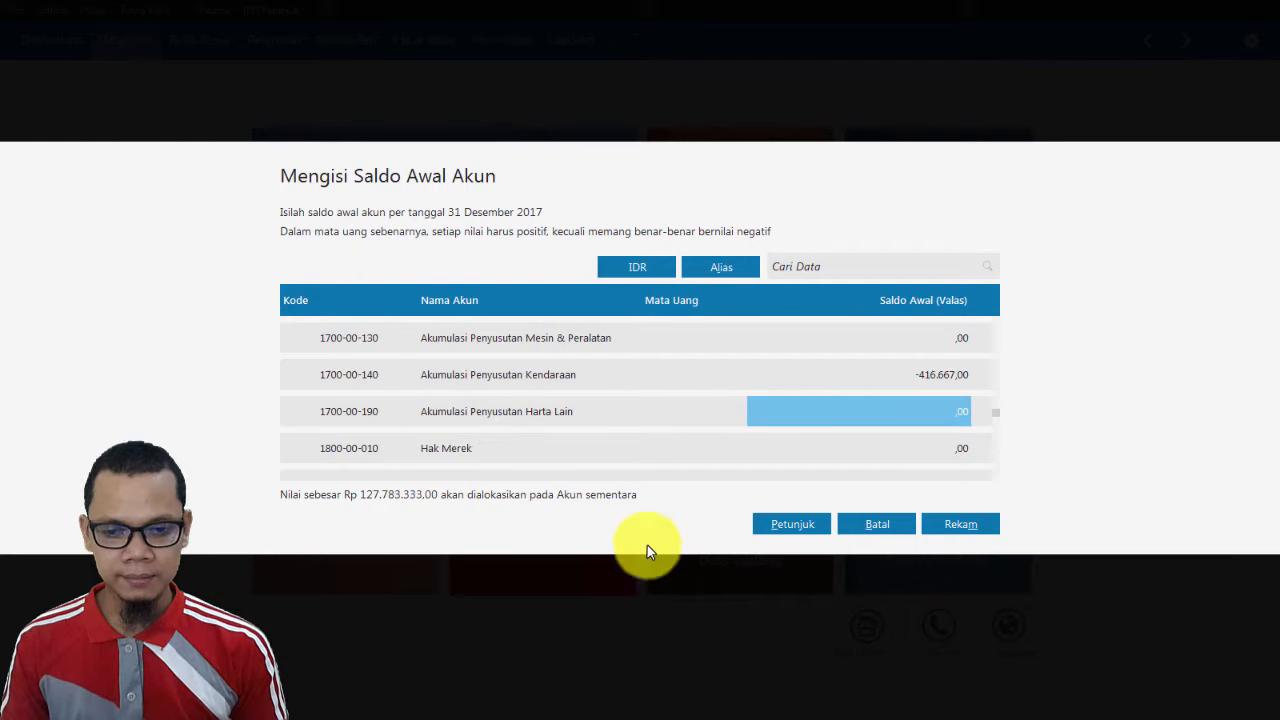
Check the asset balances in the opening balance list, from Kas Kecil through the inventory accounts, against the slide.
scroll(696, 430, up, 10)
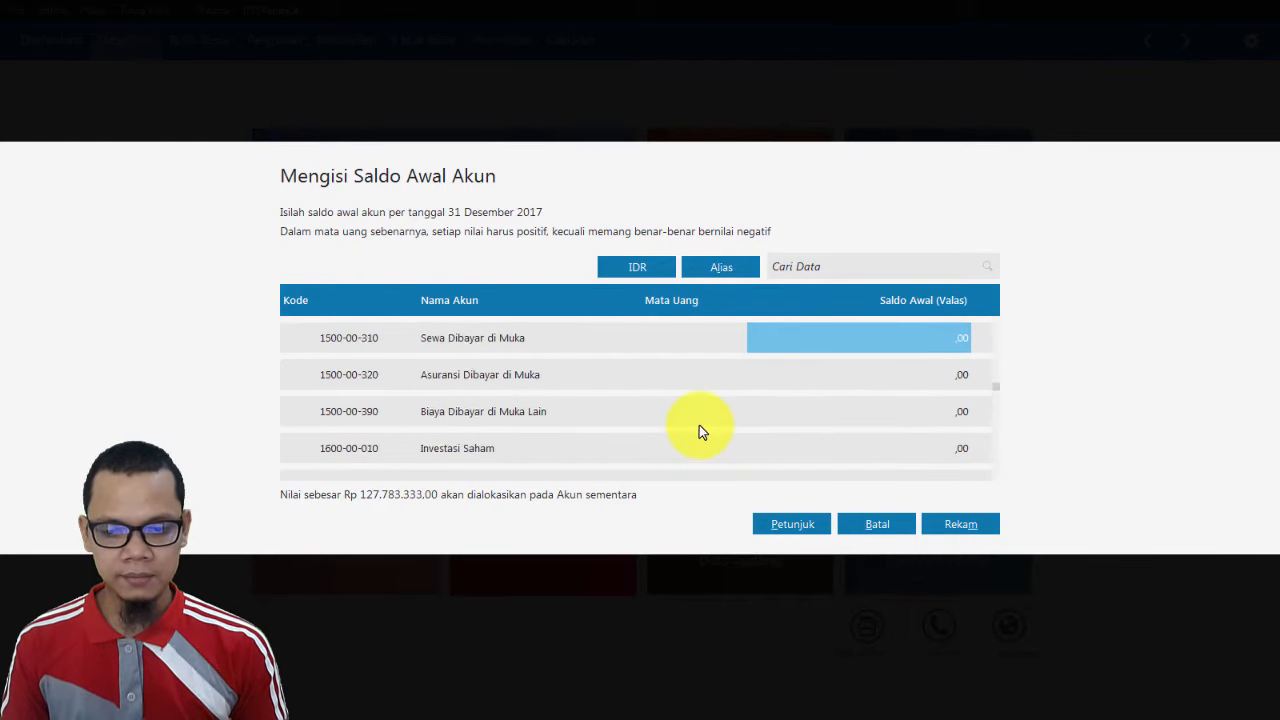
click(699, 413)
click(684, 463)
scroll(678, 438, up, 10)
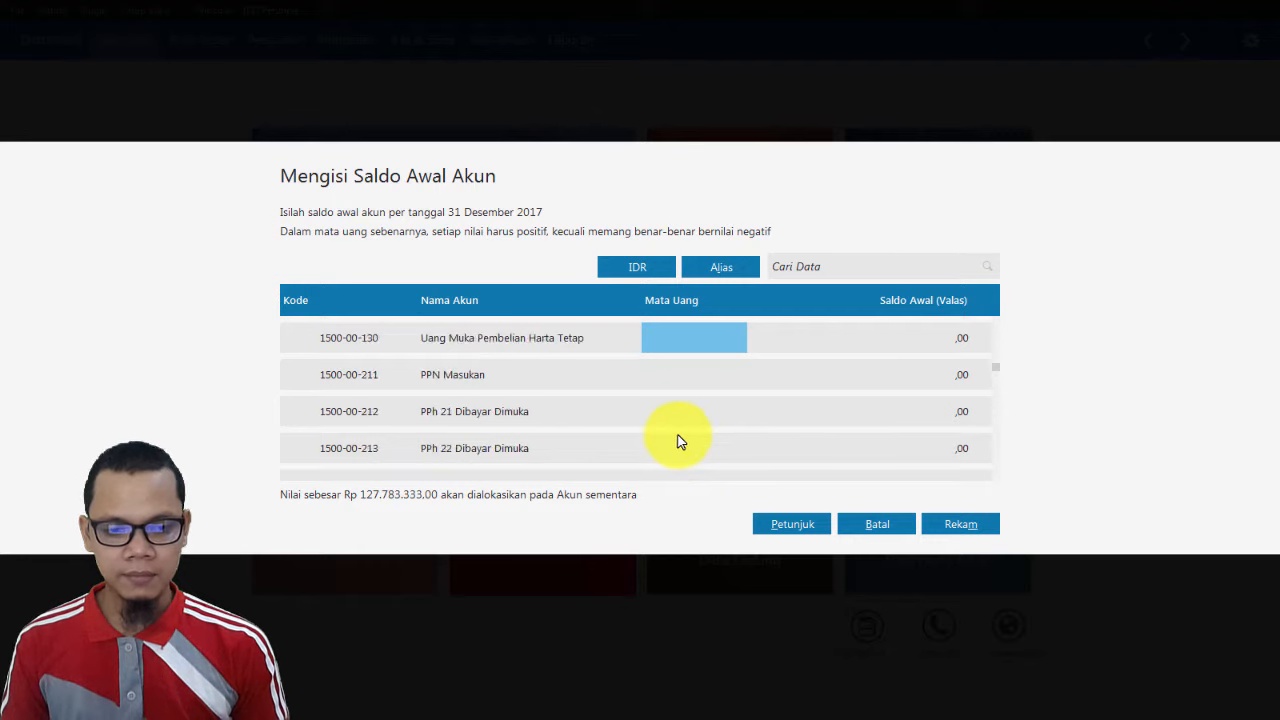
scroll(678, 438, up, 5)
key(alt+Tab)
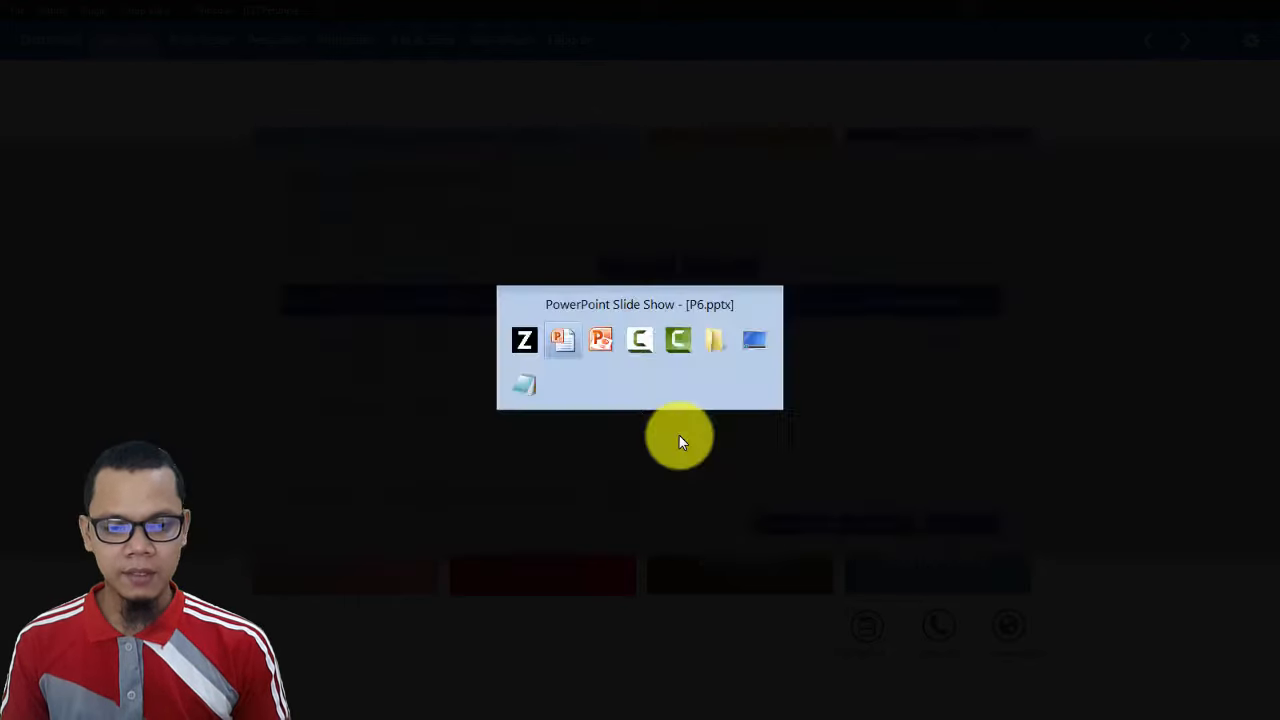
key(alt+Tab)
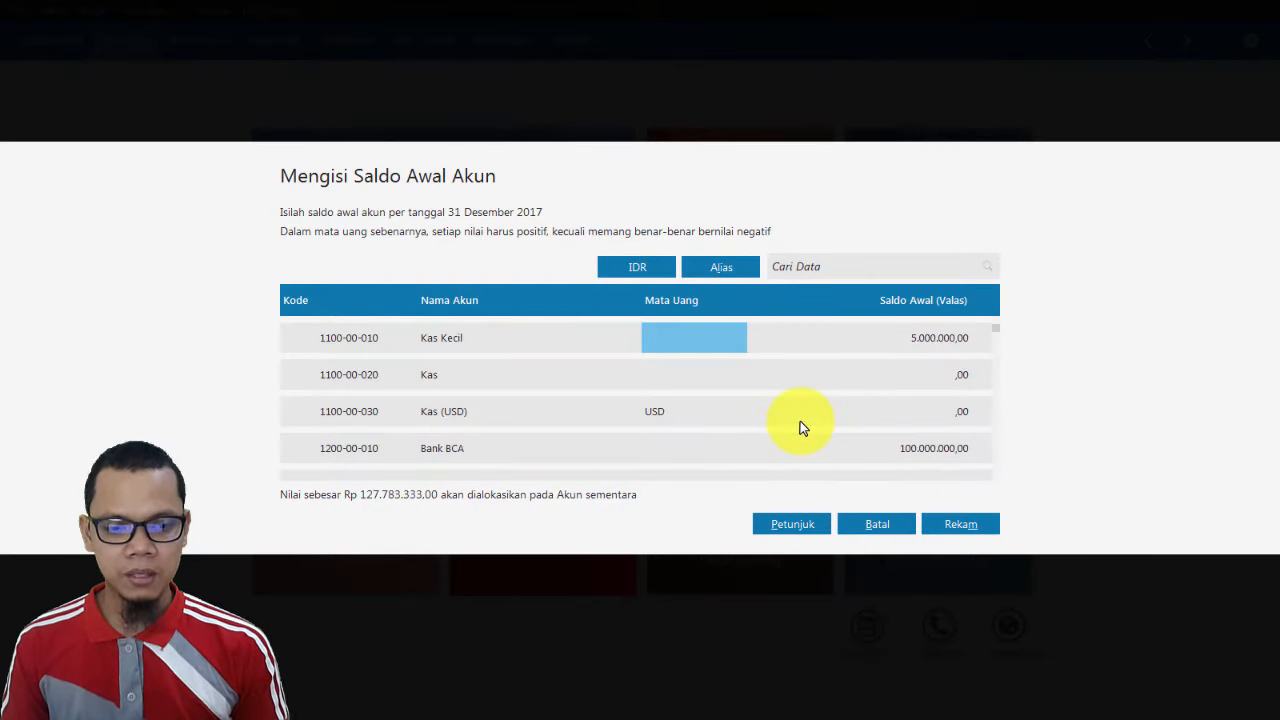
key(Down)
key(Down)
key(Down)
key(Down)
key(Down)
key(Down)
key(Down)
key(Down)
key(Down)
key(Down)
key(Down)
key(Down)
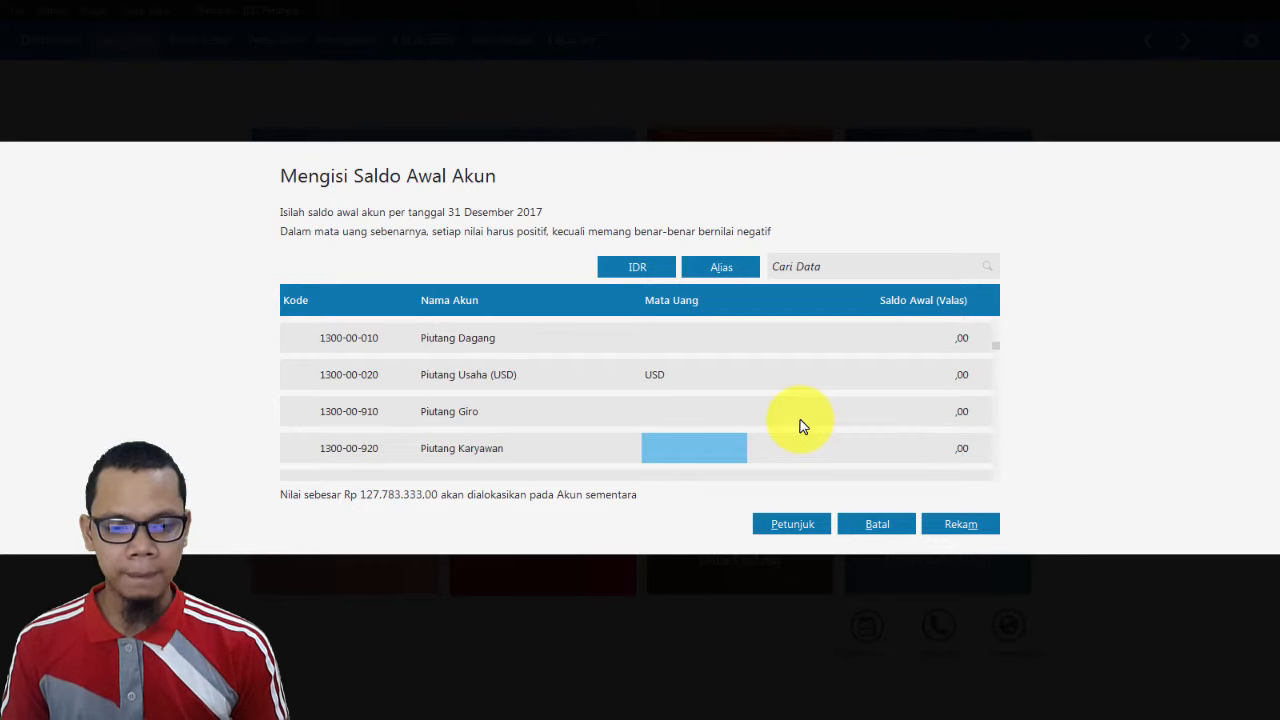
key(alt+Tab)
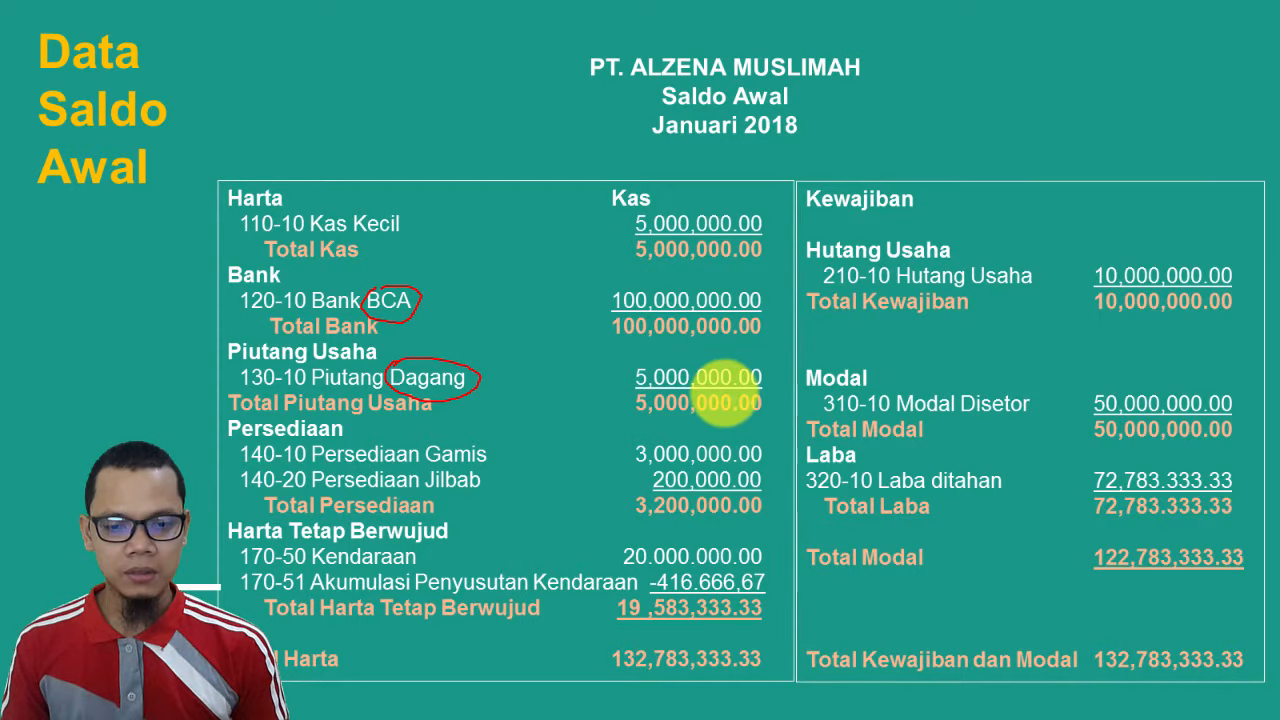
key(alt+Tab)
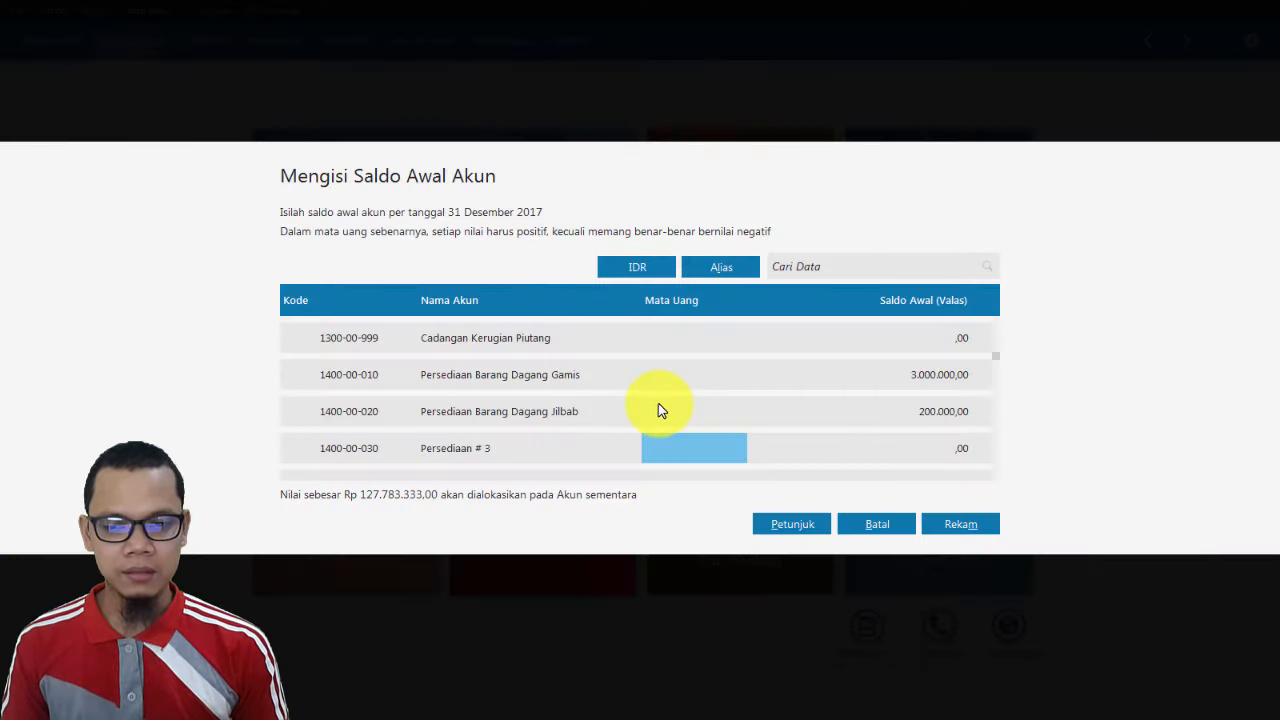
Set the opening balance of Piutang Dagang, code 1300-00-010, to 5.000.000.
key(Up)
key(Up)
key(Up)
key(Up)
key(Up)
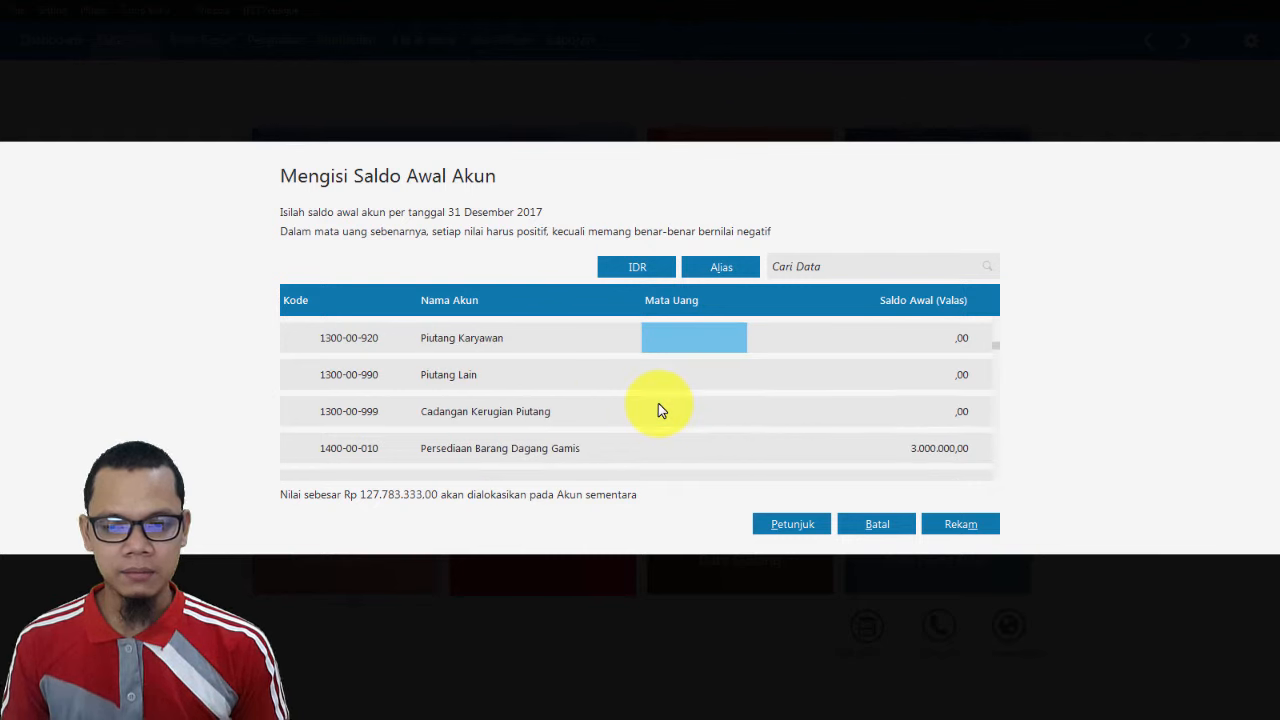
key(Up)
key(Up)
key(Up)
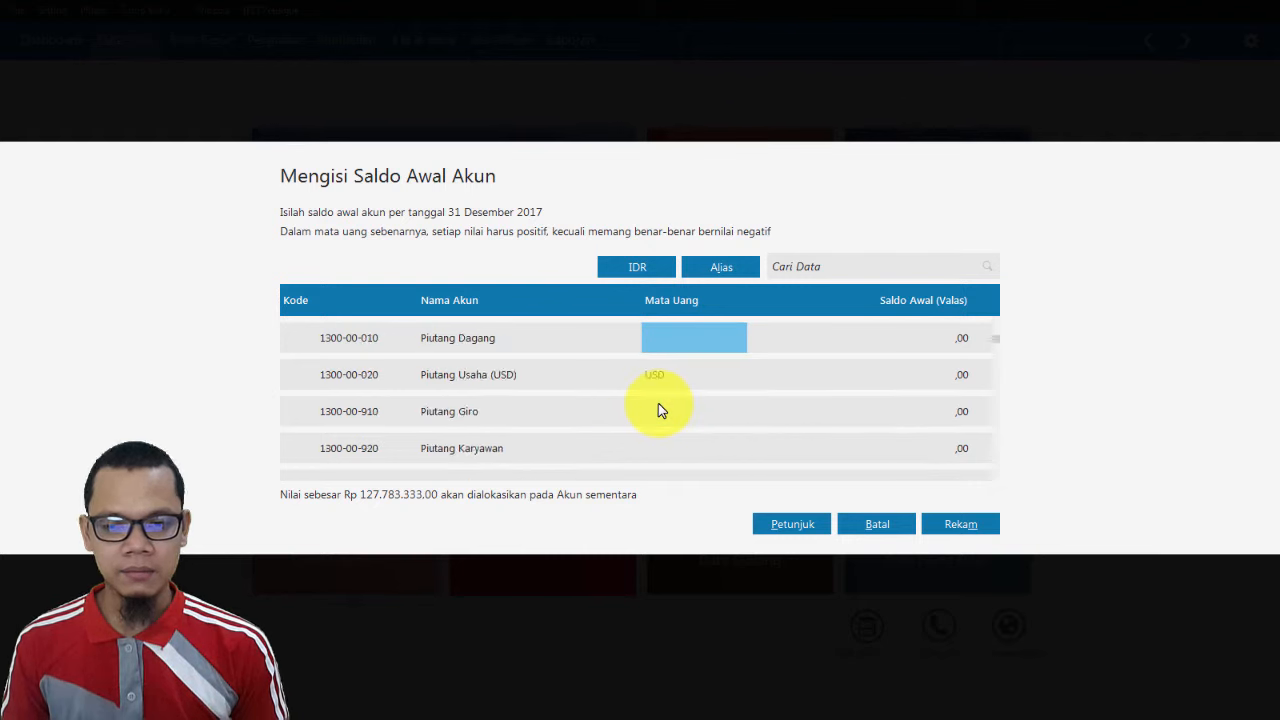
click(895, 340)
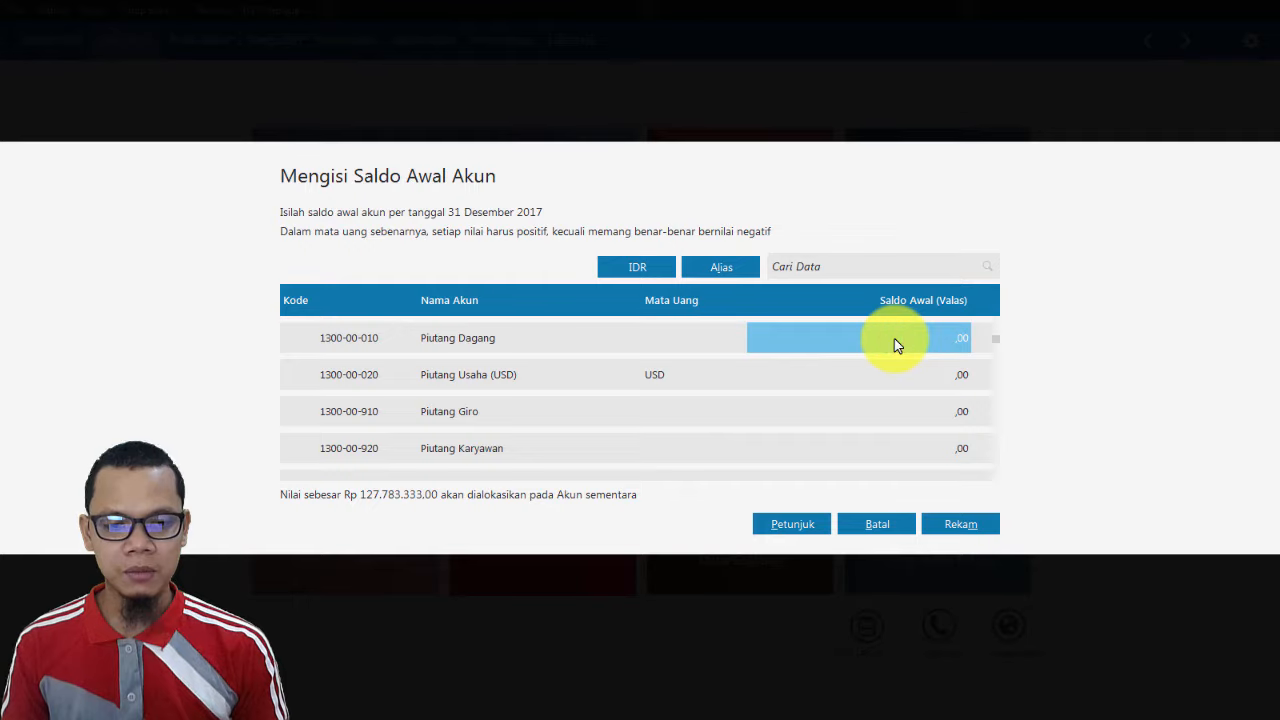
key(alt+Tab)
key(alt+Tab)
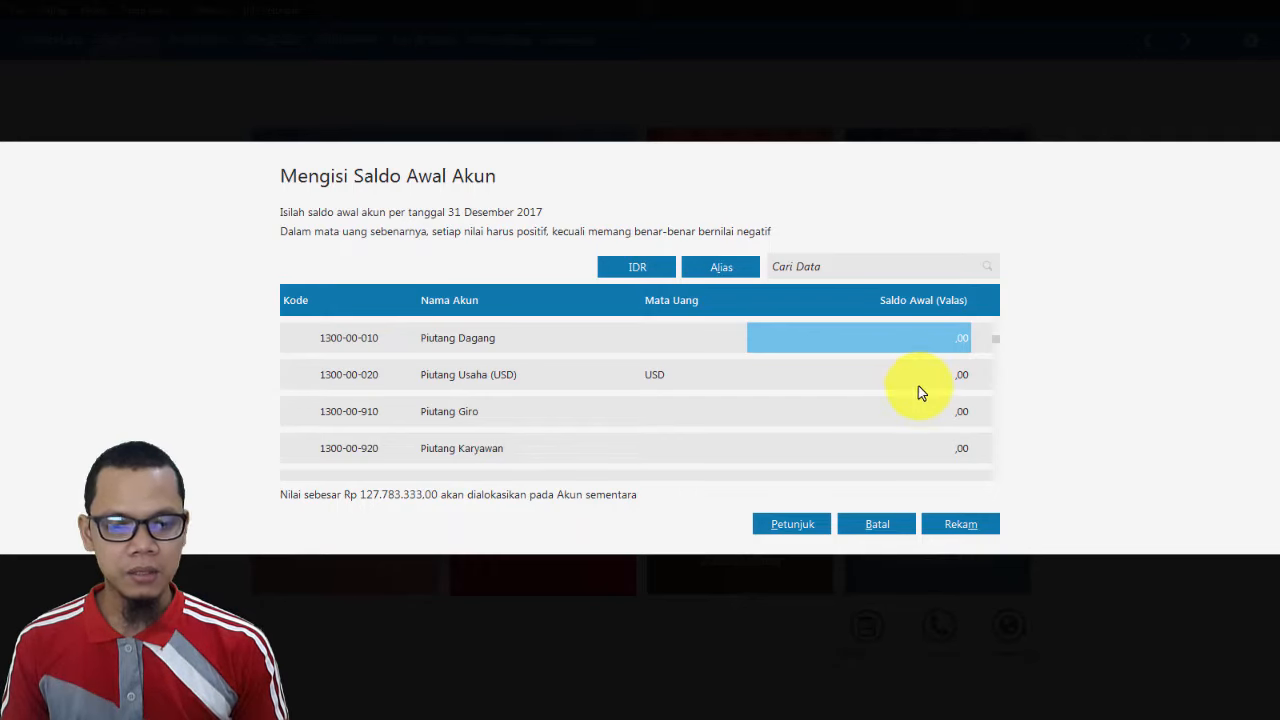
text(5.00)
text(0.000)
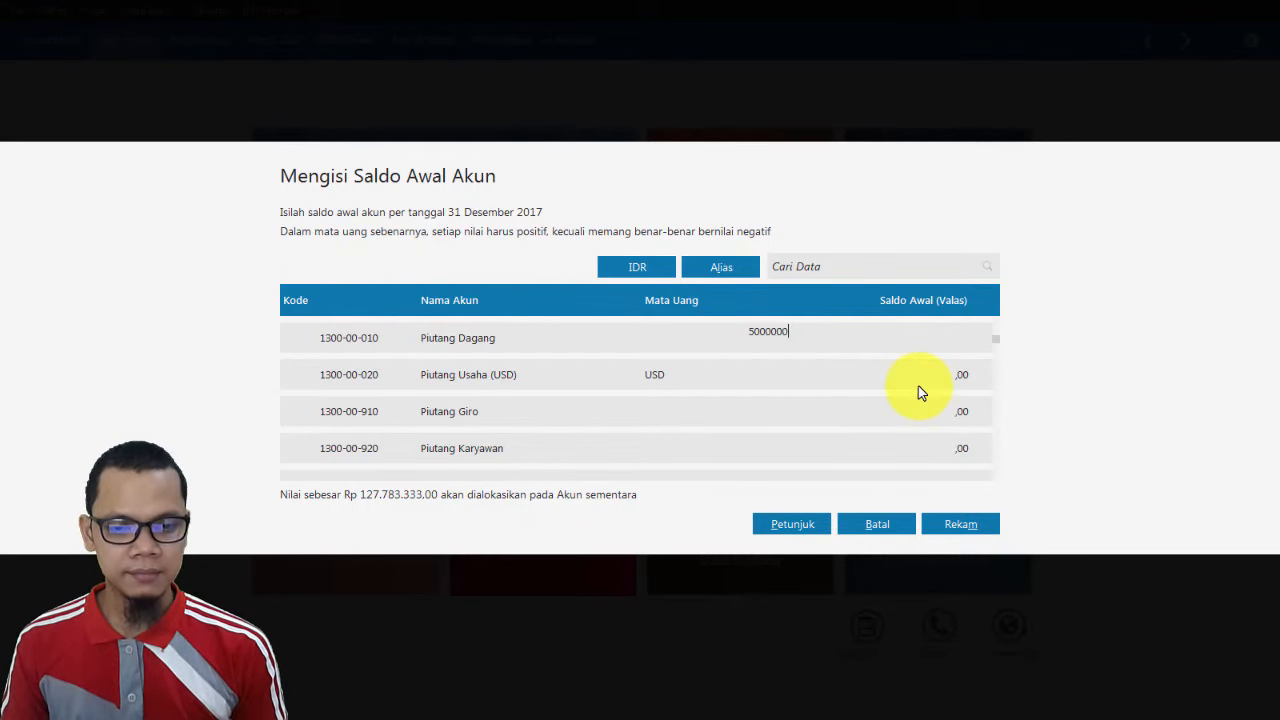
key(Return)
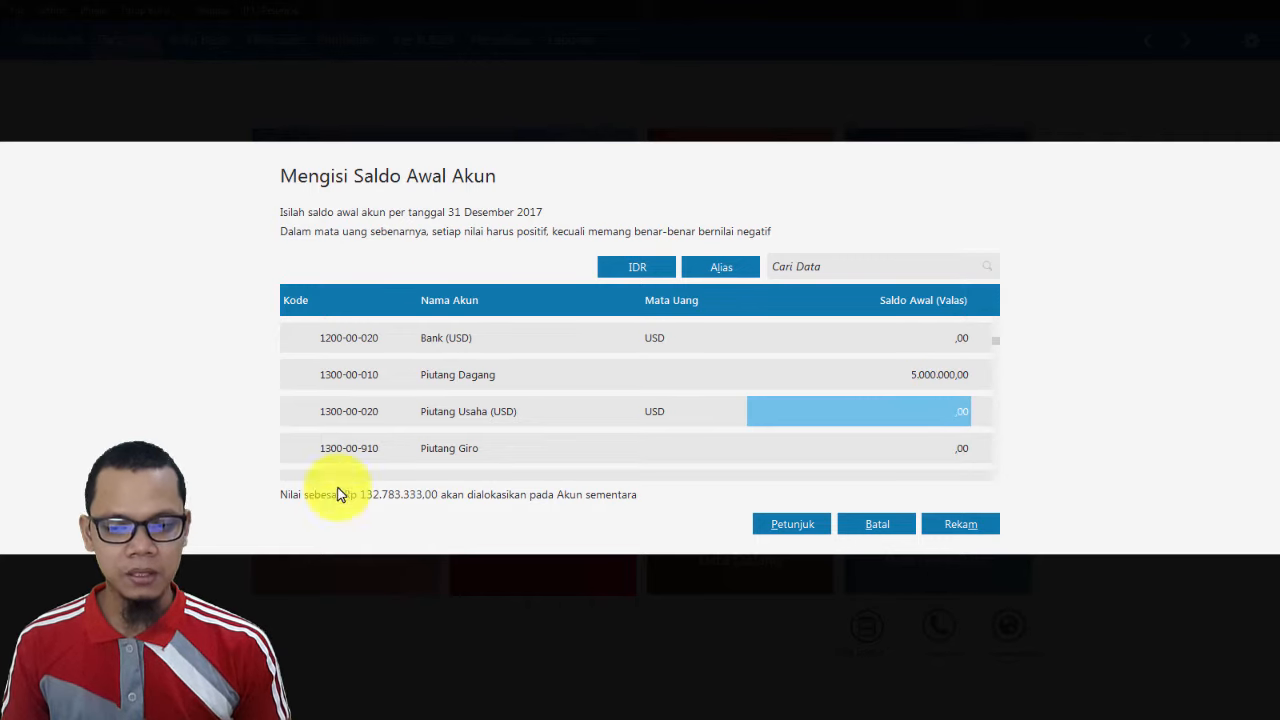
Compare the form's allocated total with the slide again and underline the Kewajiban heading on the slide.
key(alt+Tab)
key(alt+Tab)
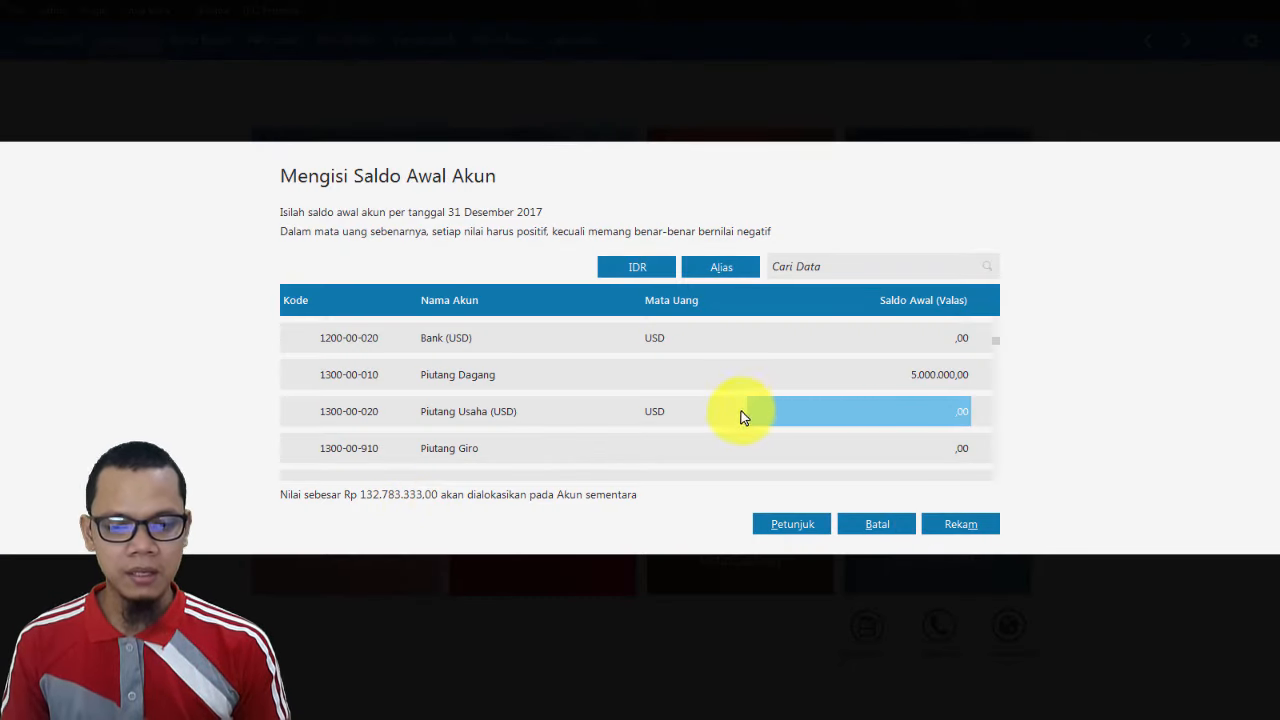
key(alt+Tab)
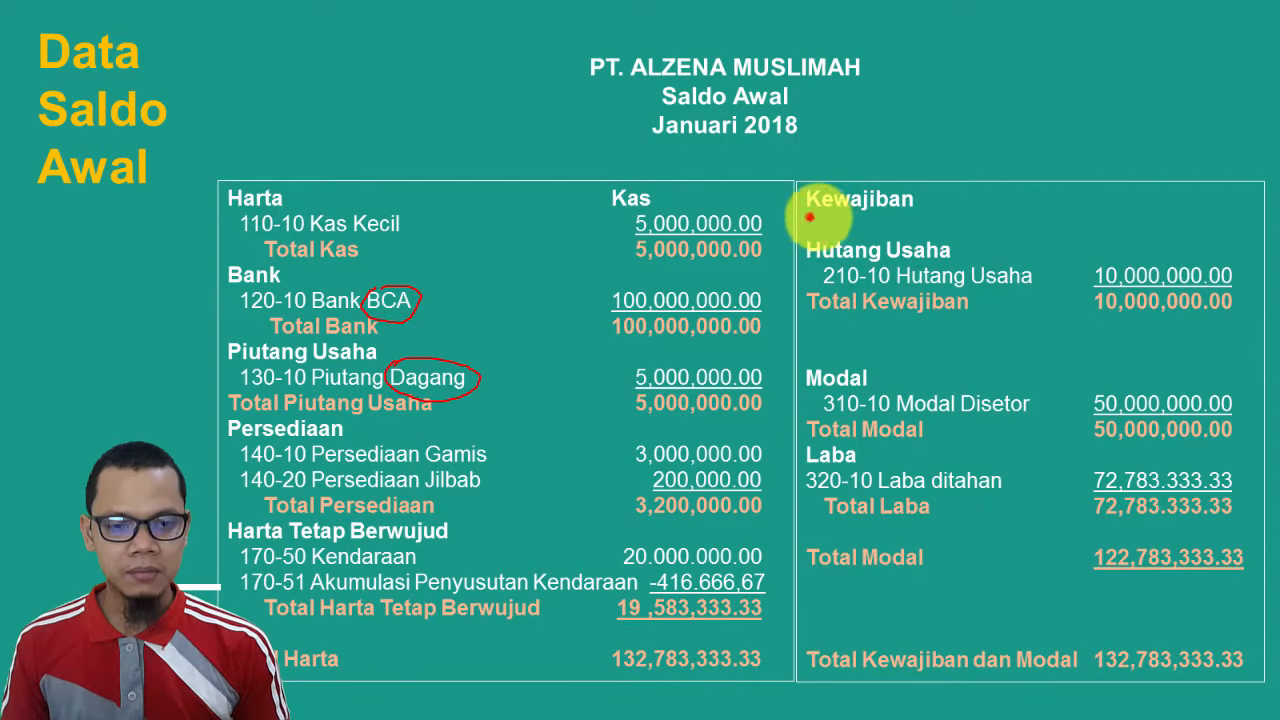
drag(808, 213, 915, 211)
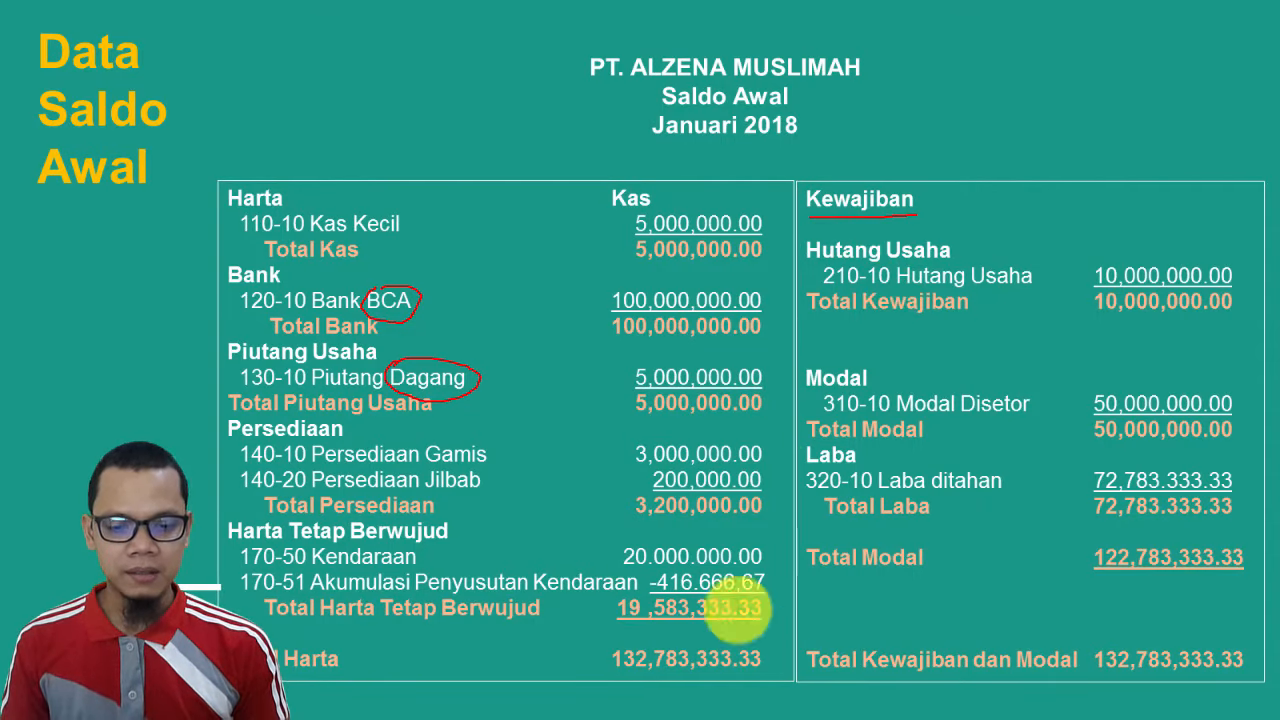
Underline the Total Harta amount on the slide and set the opening balance of Utang Usaha, code 2100-00-010, to 10.000.000.
drag(618, 675, 752, 684)
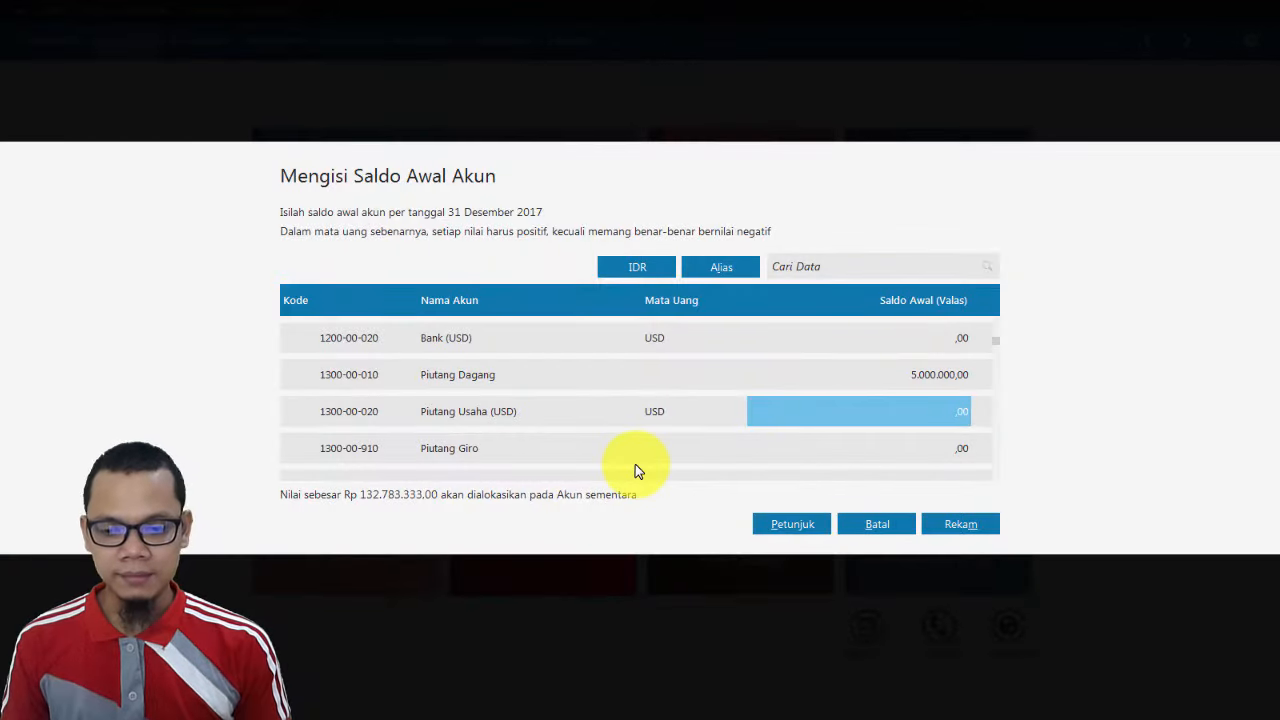
click(655, 440)
key(Down)
key(Down)
key(Down)
key(Down)
key(Down)
key(Down)
key(Down)
key(Down)
key(Down)
key(Down)
key(Down)
key(Down)
key(Down)
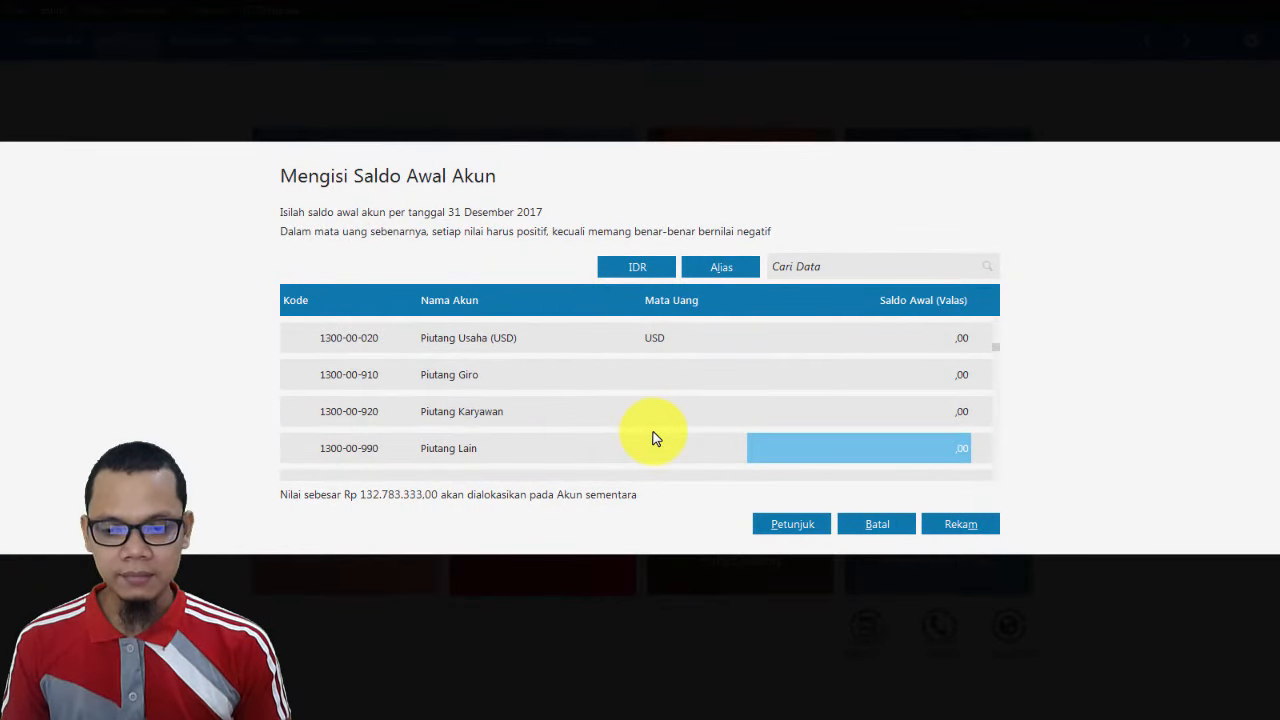
key(Down)
key(Down)
key(Down)
key(Down)
key(Down)
key(Down)
key(Down)
key(Down)
key(Down)
key(Down)
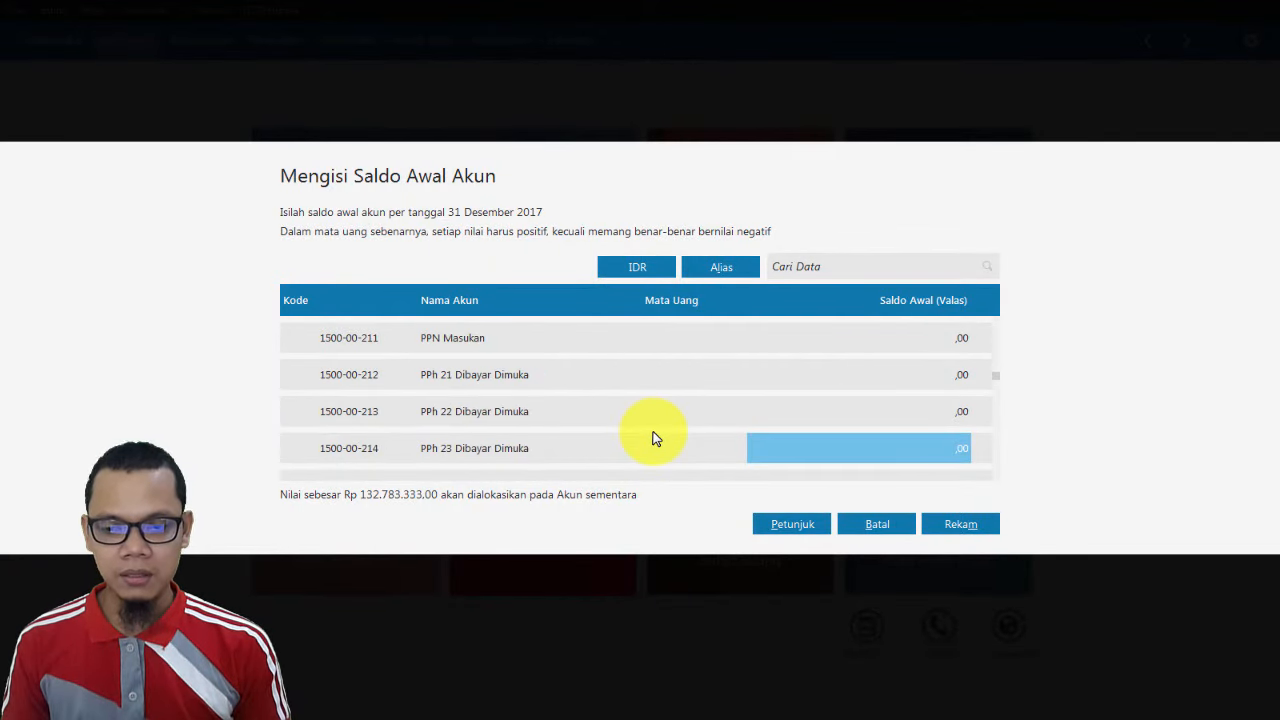
key(Down)
key(Down)
key(Down)
key(Down)
key(Down)
key(Down)
key(Down)
key(Down)
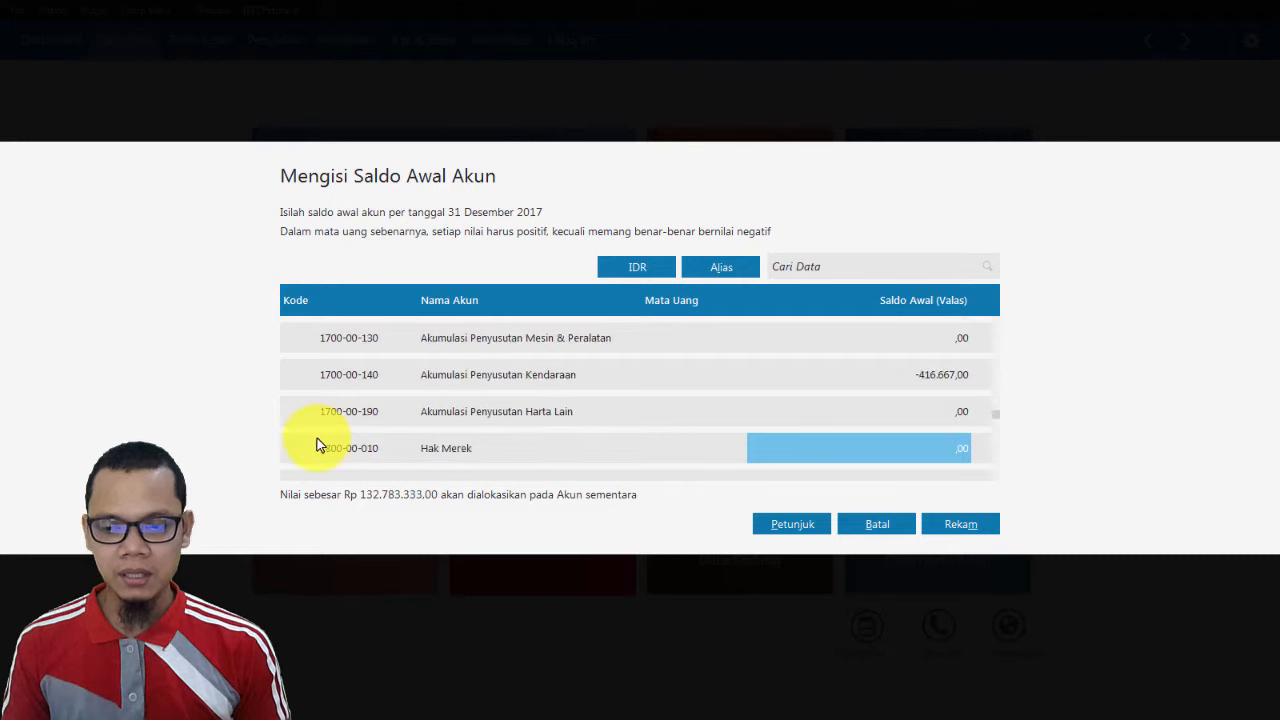
key(Down)
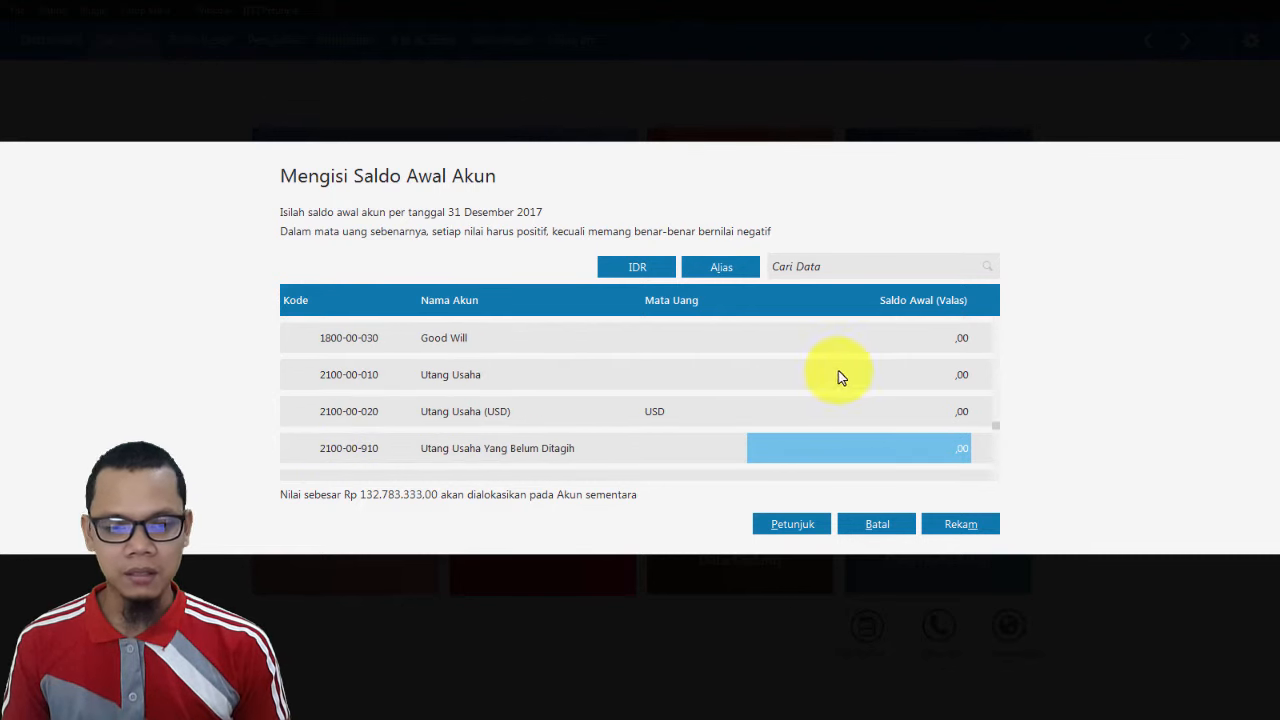
click(913, 378)
text(10.)
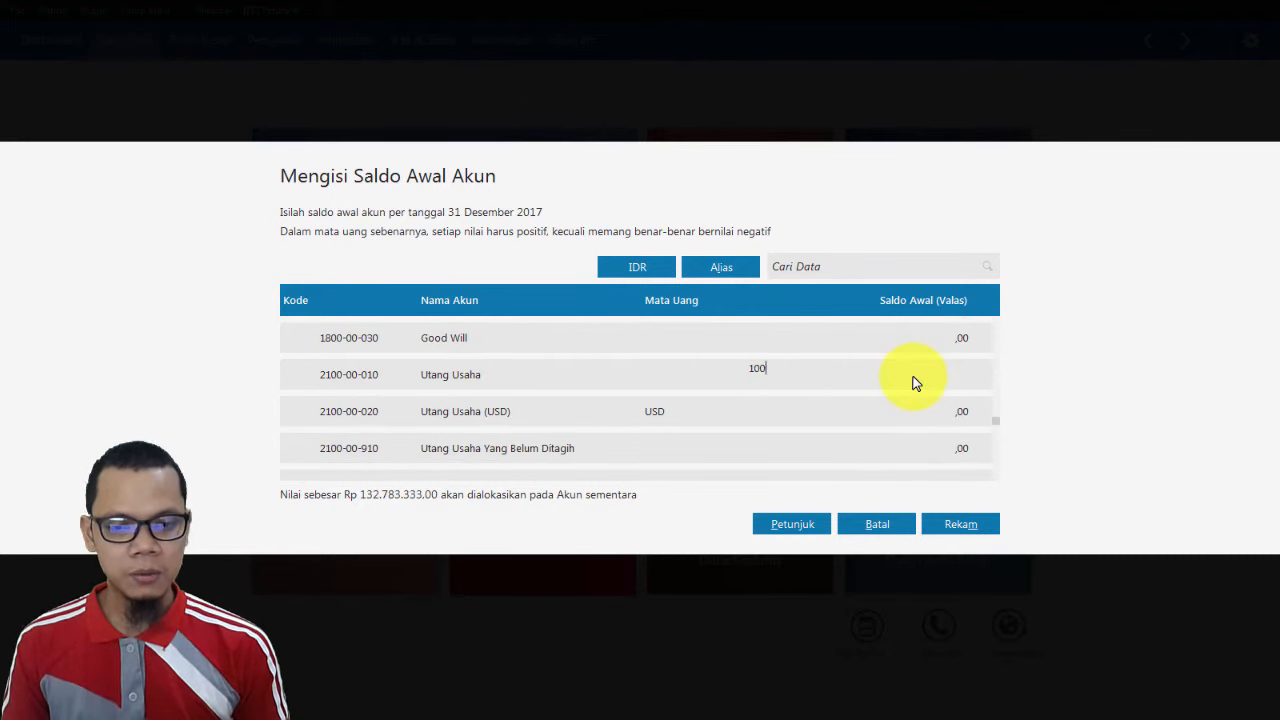
text(000.000)
key(Return)
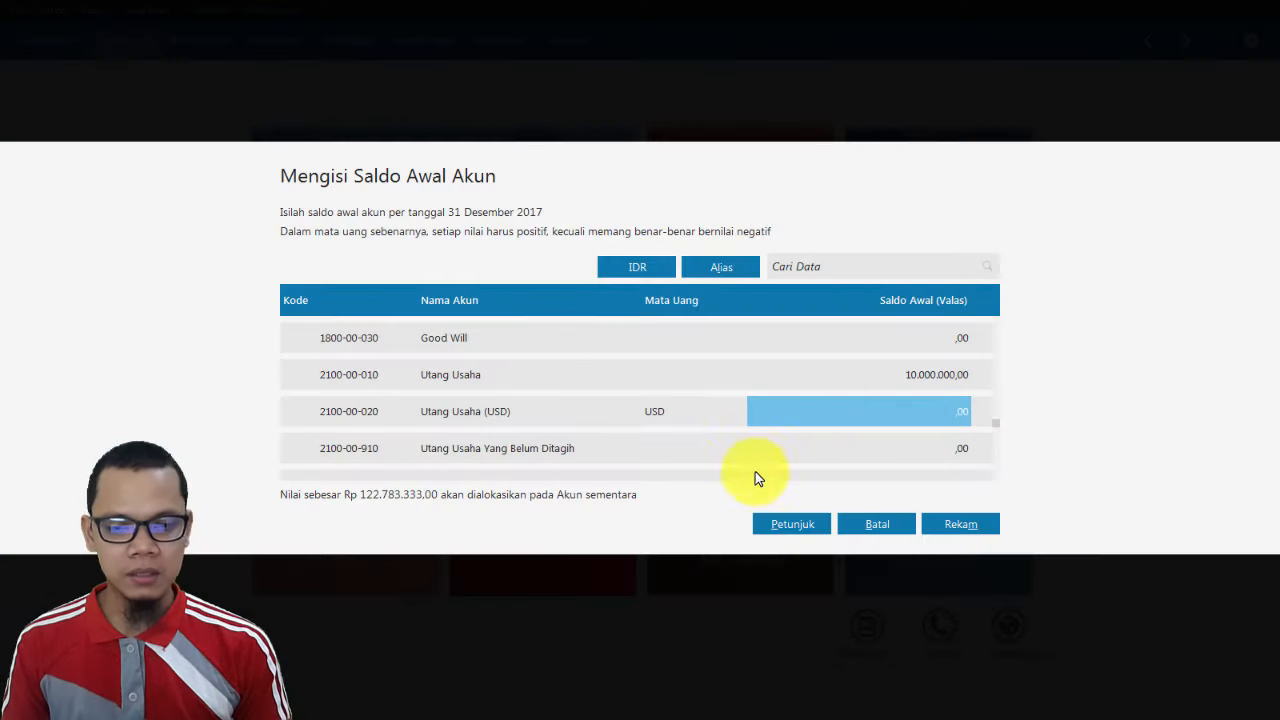
Set the opening balance of Modal Disetor, code 3100-00-010, to 50.000.000.
key(Return)
key(Return)
key(Return)
key(Return)
key(Return)
key(Return)
key(Return)
key(Return)
key(Return)
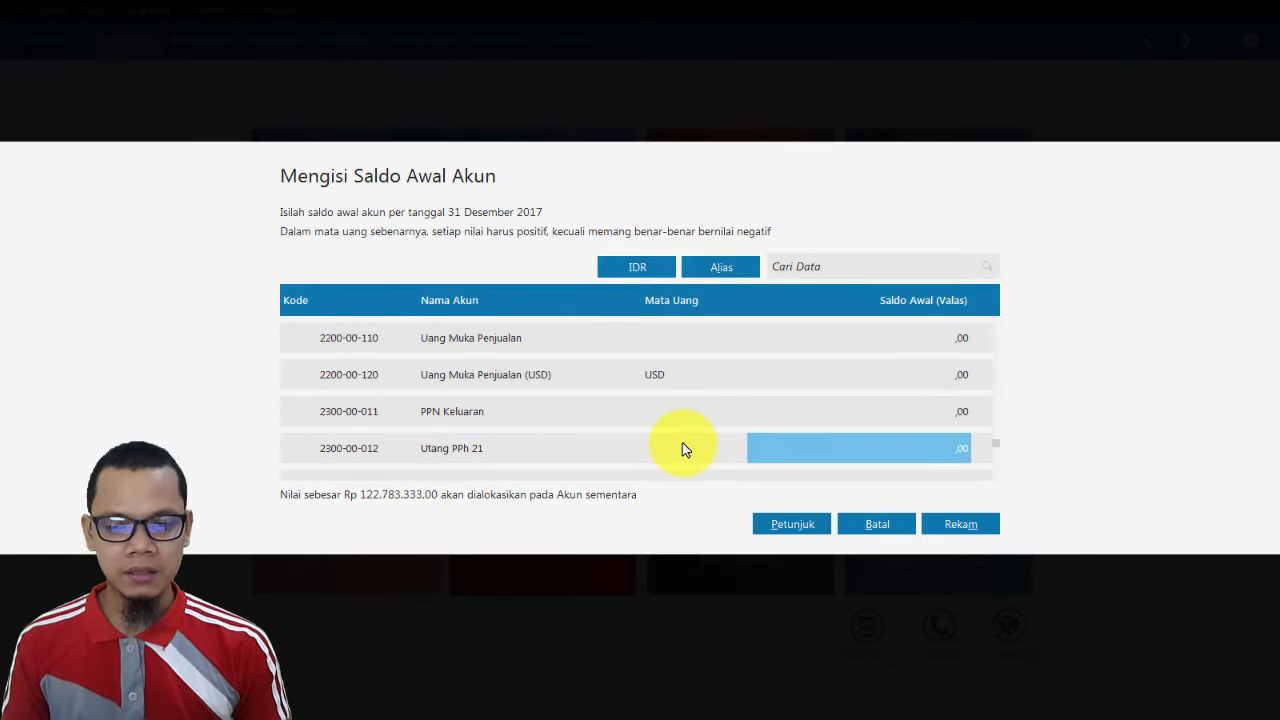
key(Return)
key(Return)
key(Return)
key(Return)
key(Return)
key(Return)
key(Return)
key(Return)
key(Return)
key(Return)
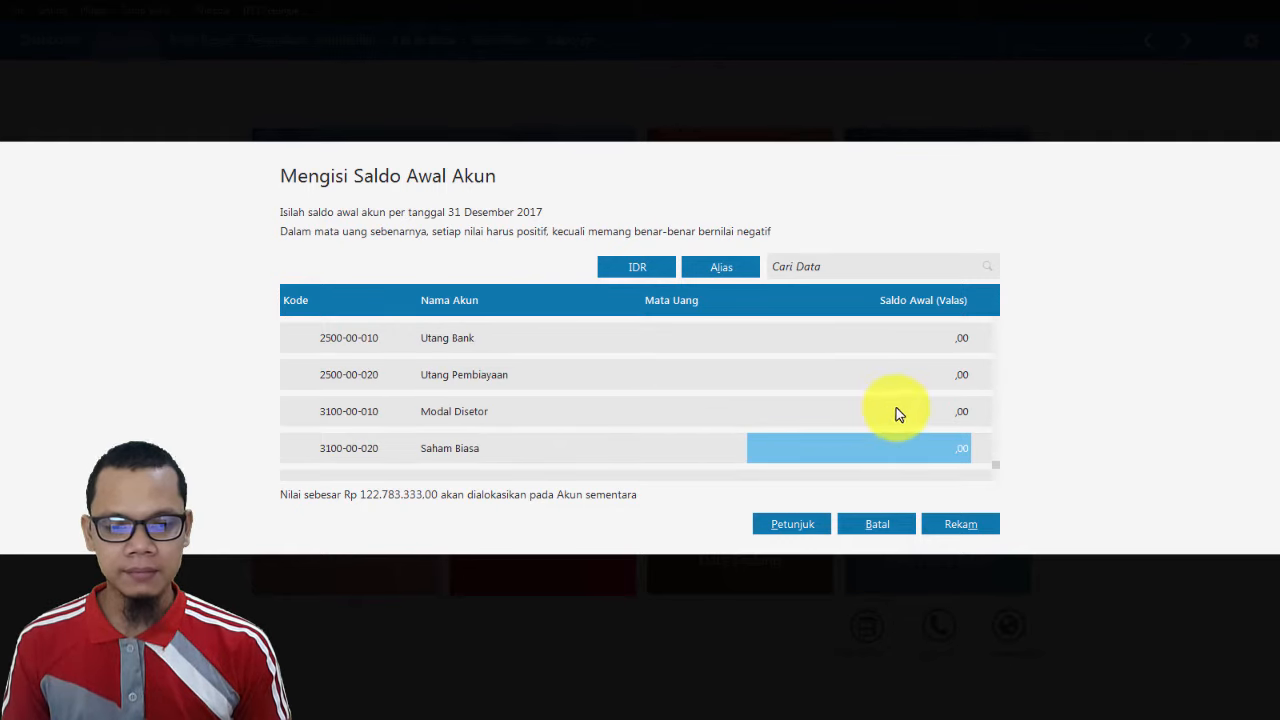
click(896, 407)
text(50.)
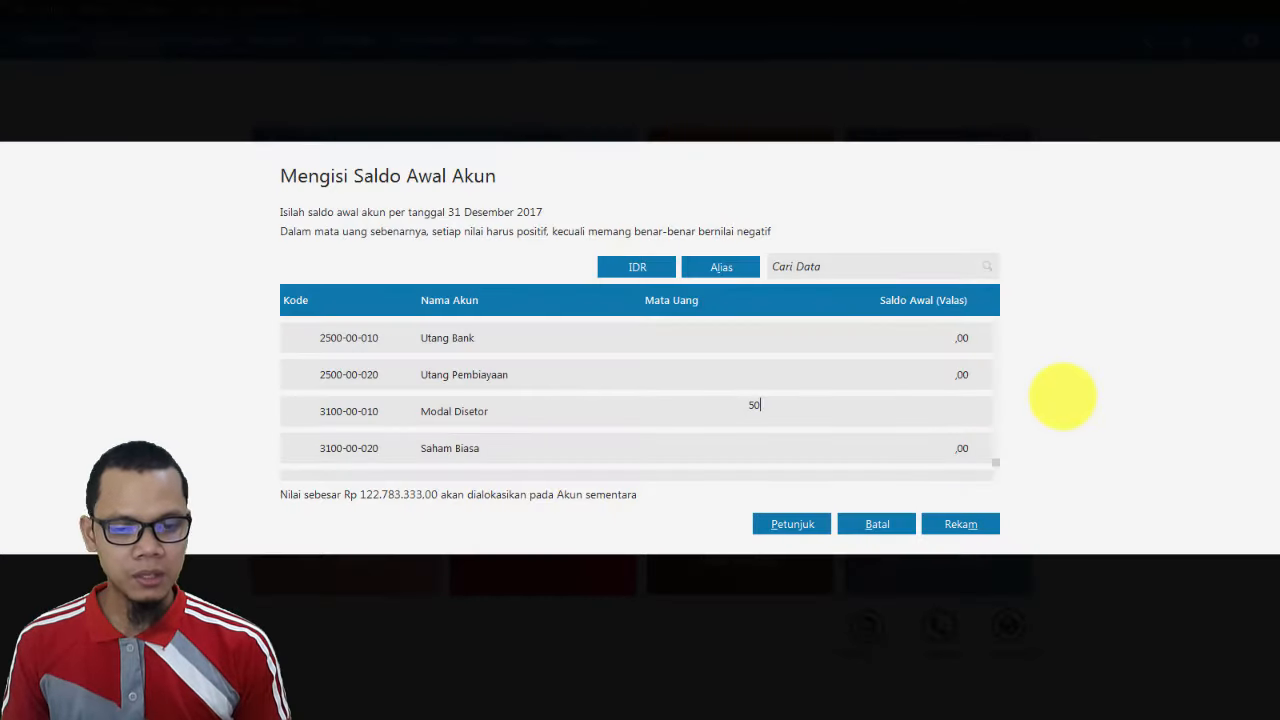
text(000.000)
key(Return)
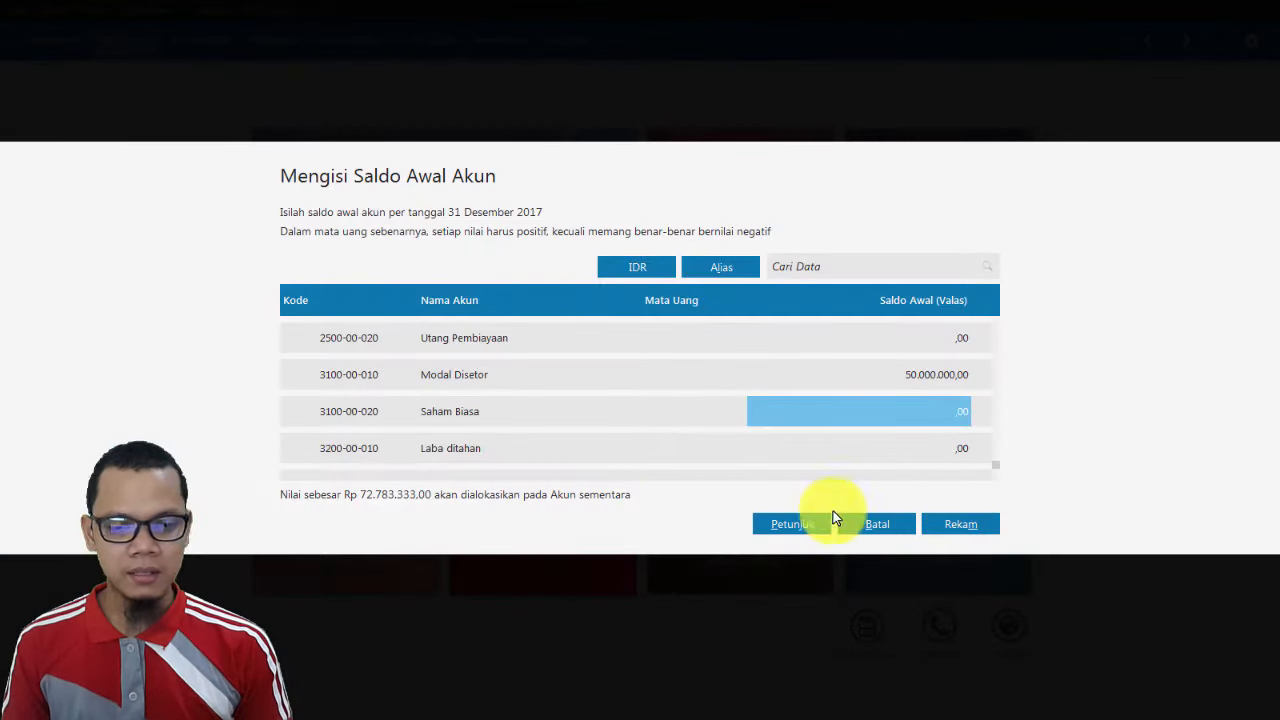
Set the opening balance of Laba ditahan, code 3200-00-010, to 72.783.333, checking the amount on the slide.
click(818, 453)
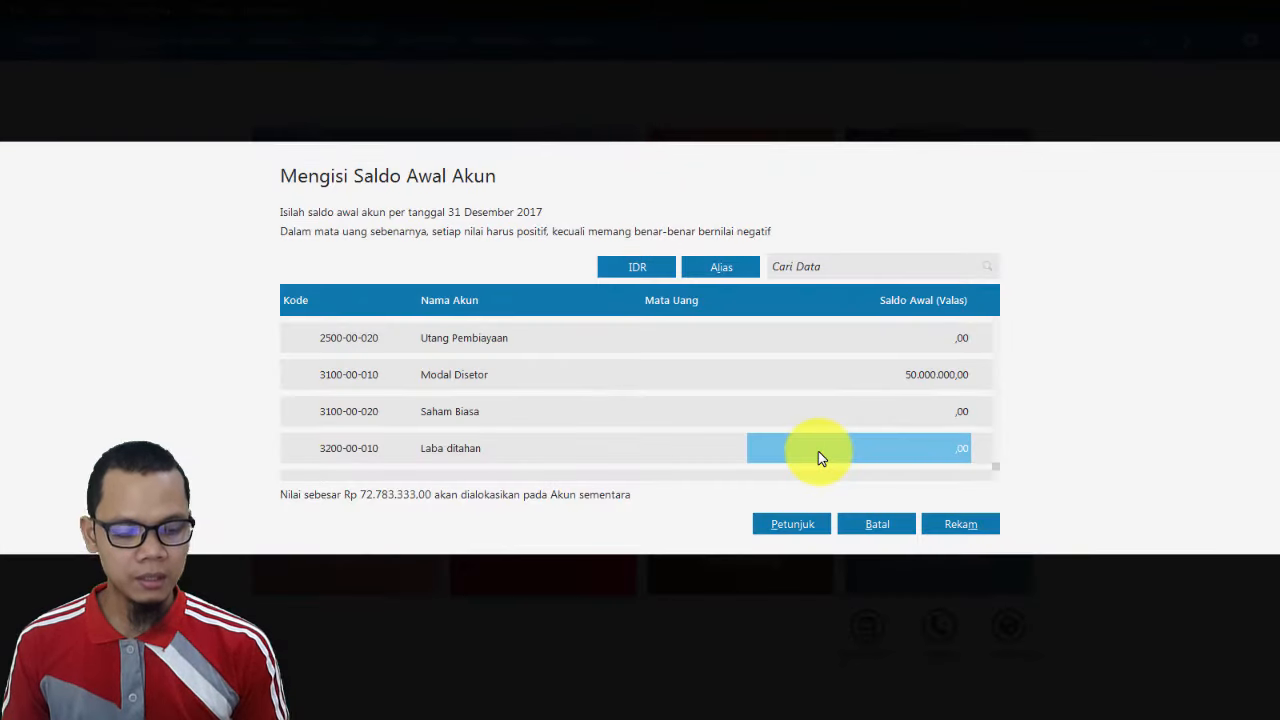
text(72)
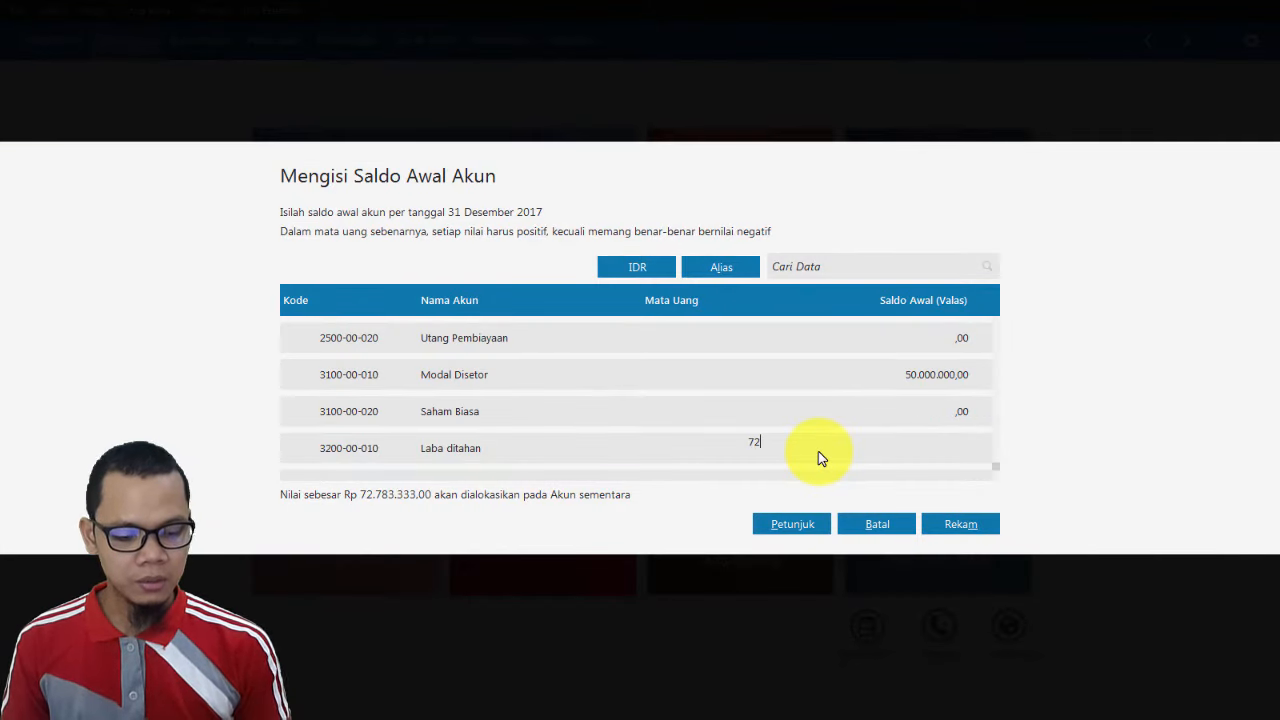
text(783)
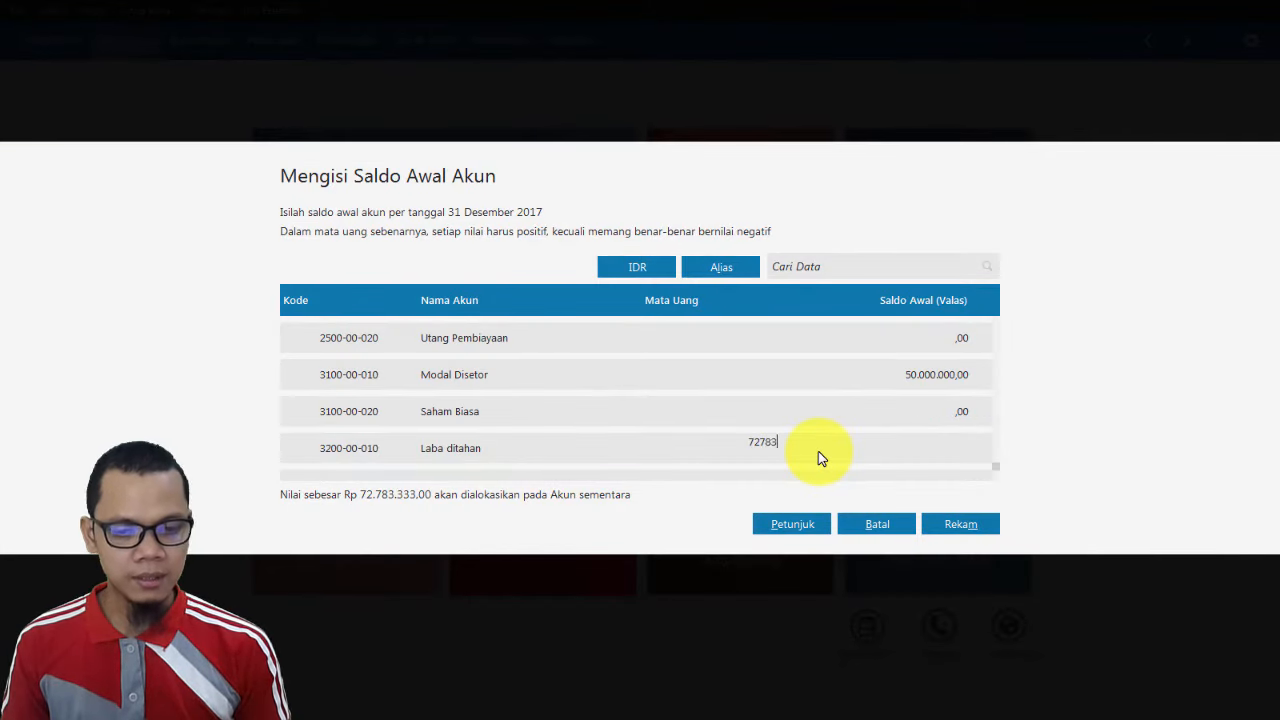
key(alt+Tab)
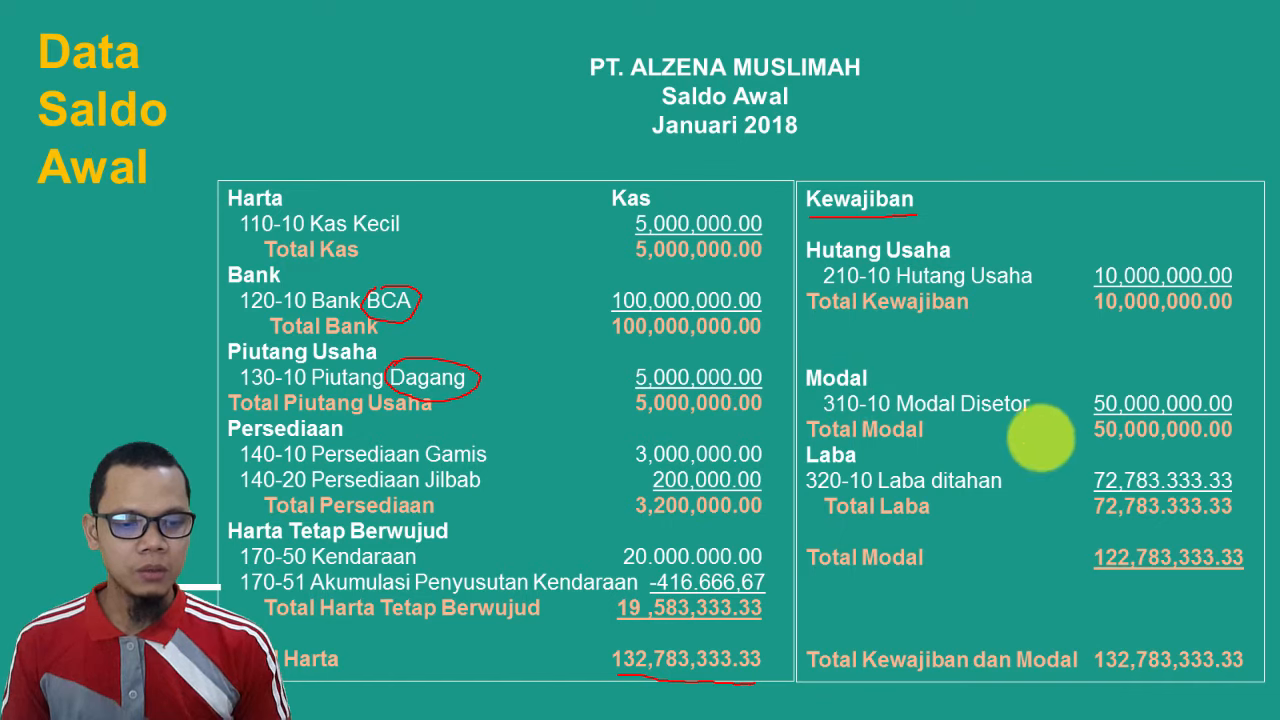
key(alt+Tab)
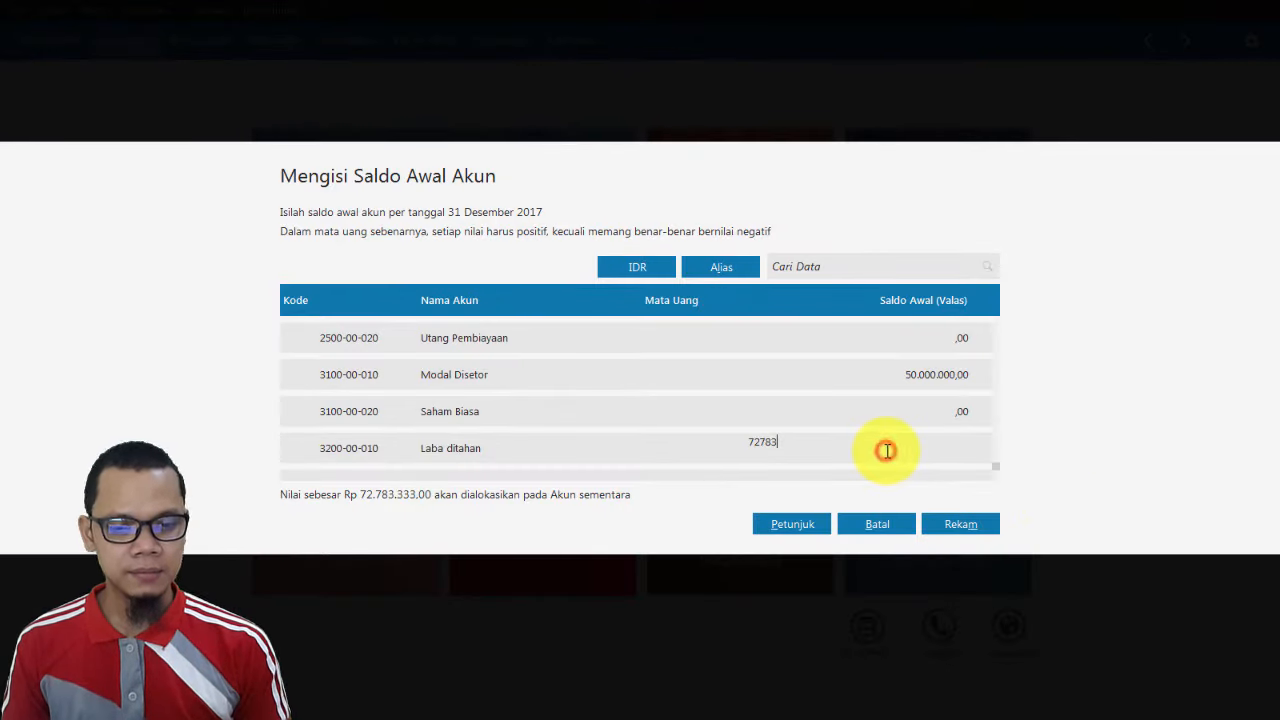
key(Return)
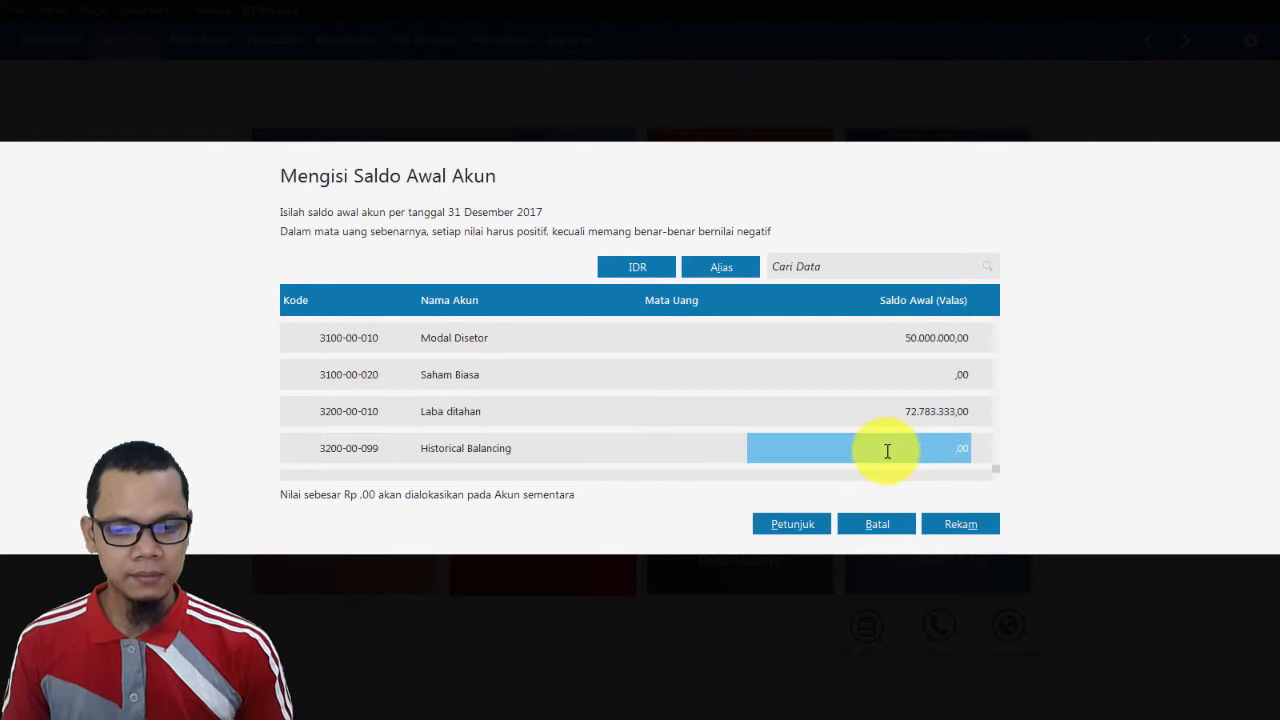
Compare the Laba ditahan balance with the slide and save the account opening balances.
click(884, 412)
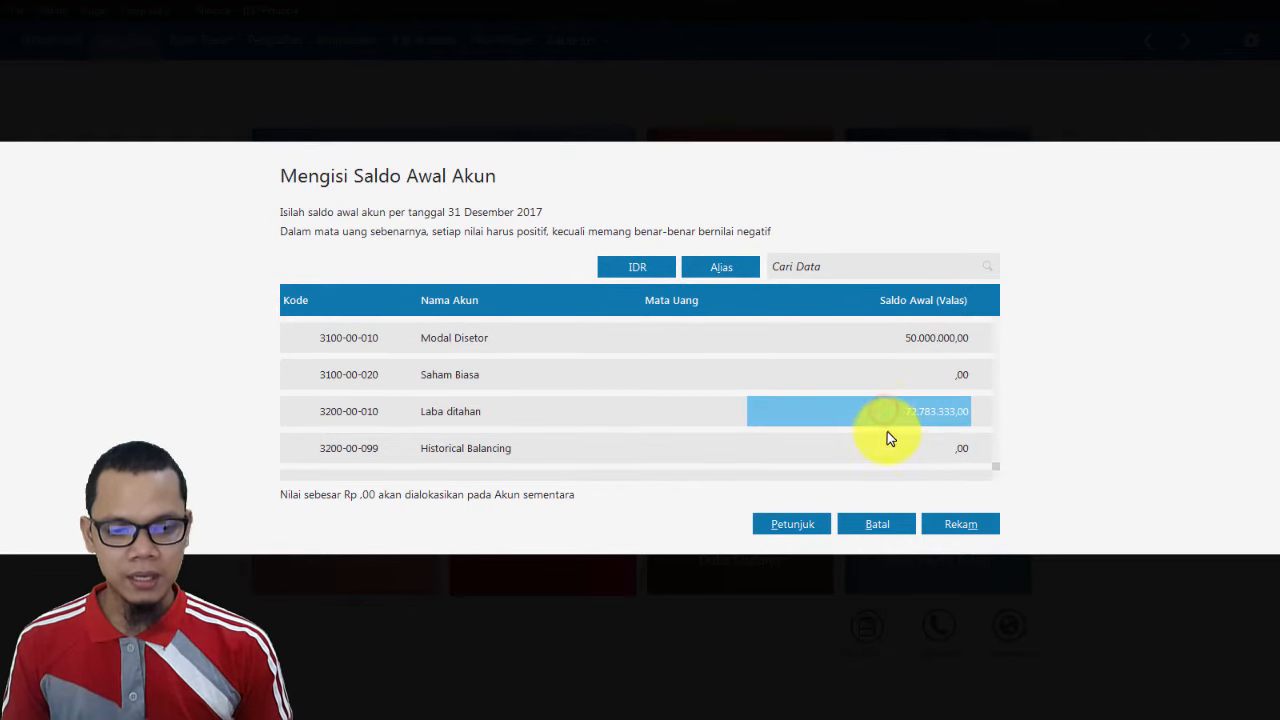
key(alt+Tab)
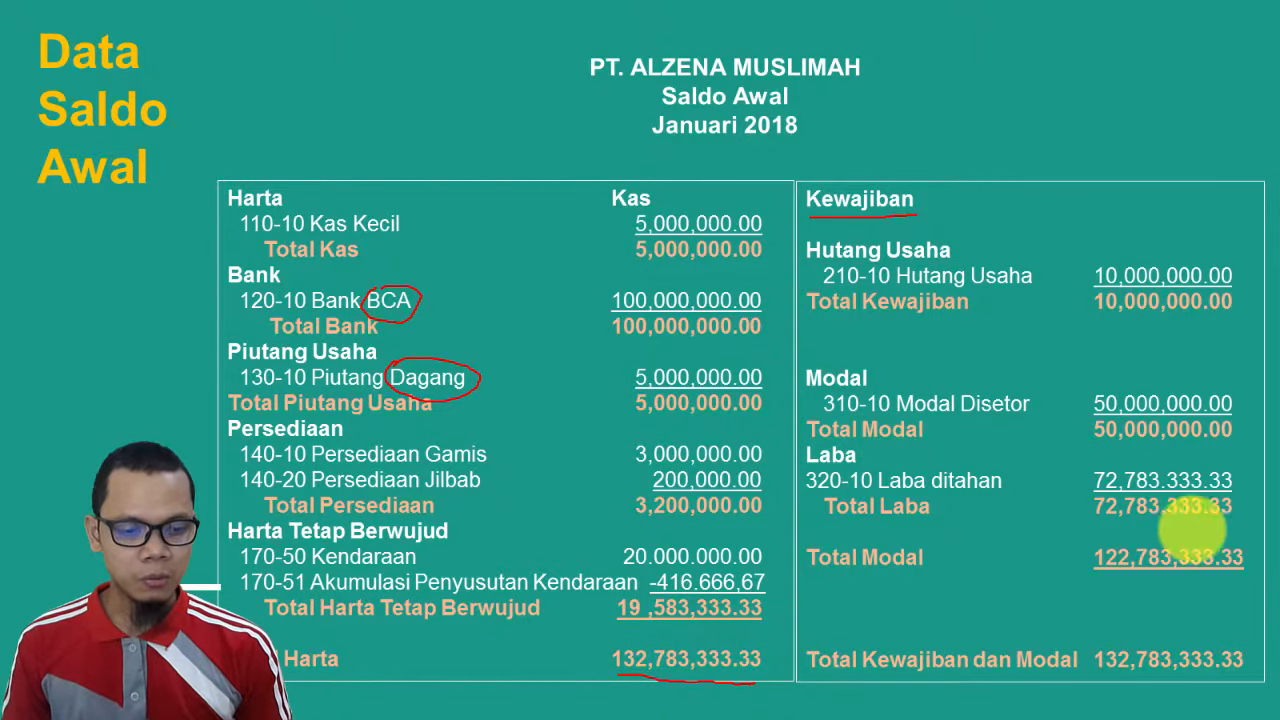
key(alt+Tab)
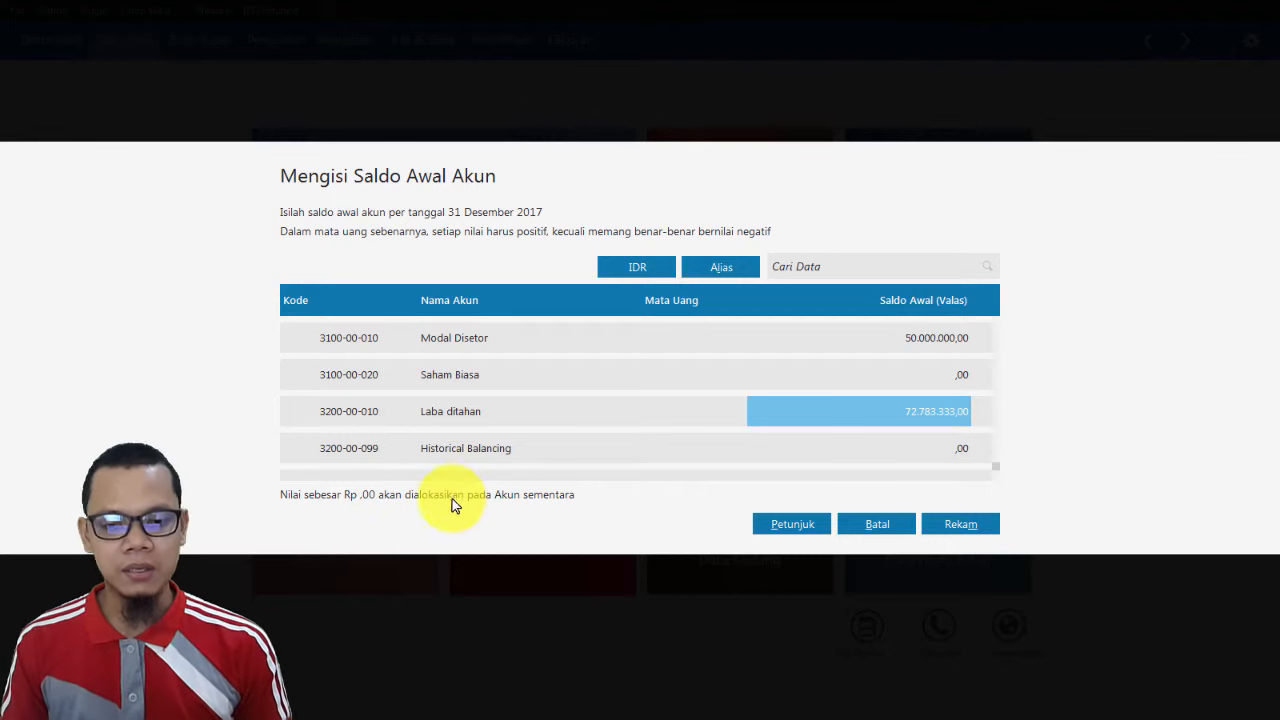
click(669, 449)
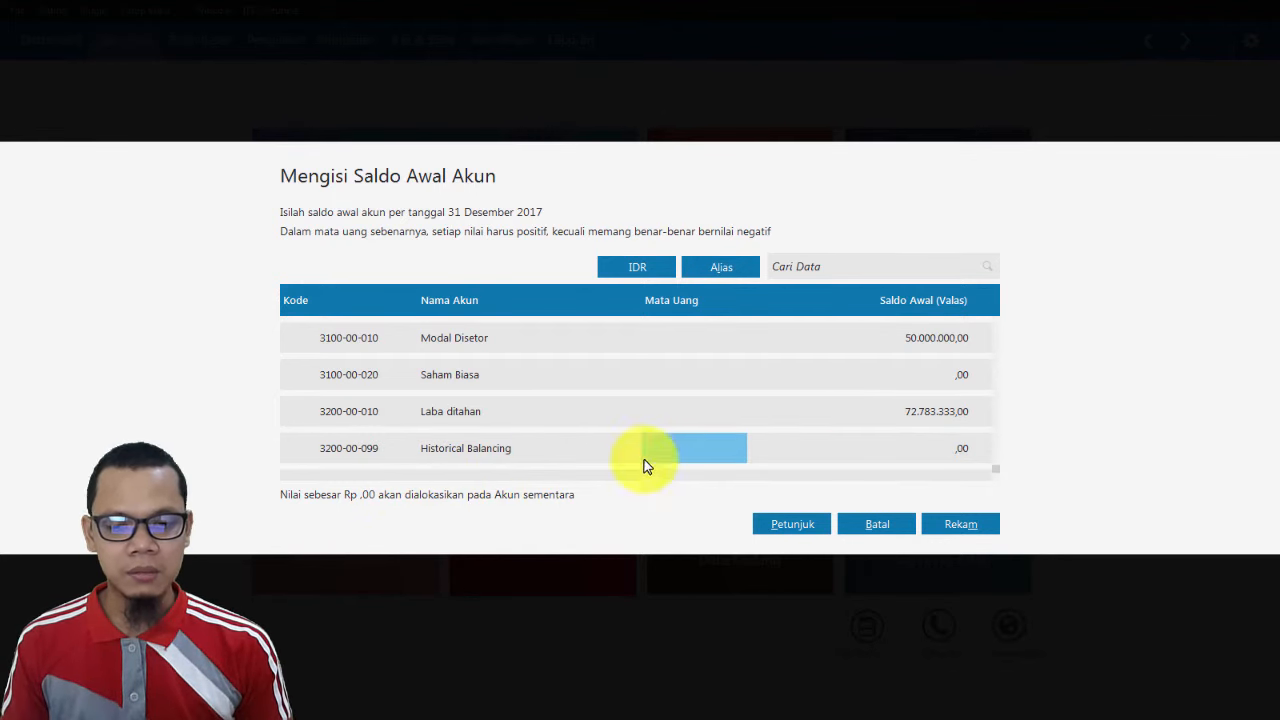
click(961, 524)
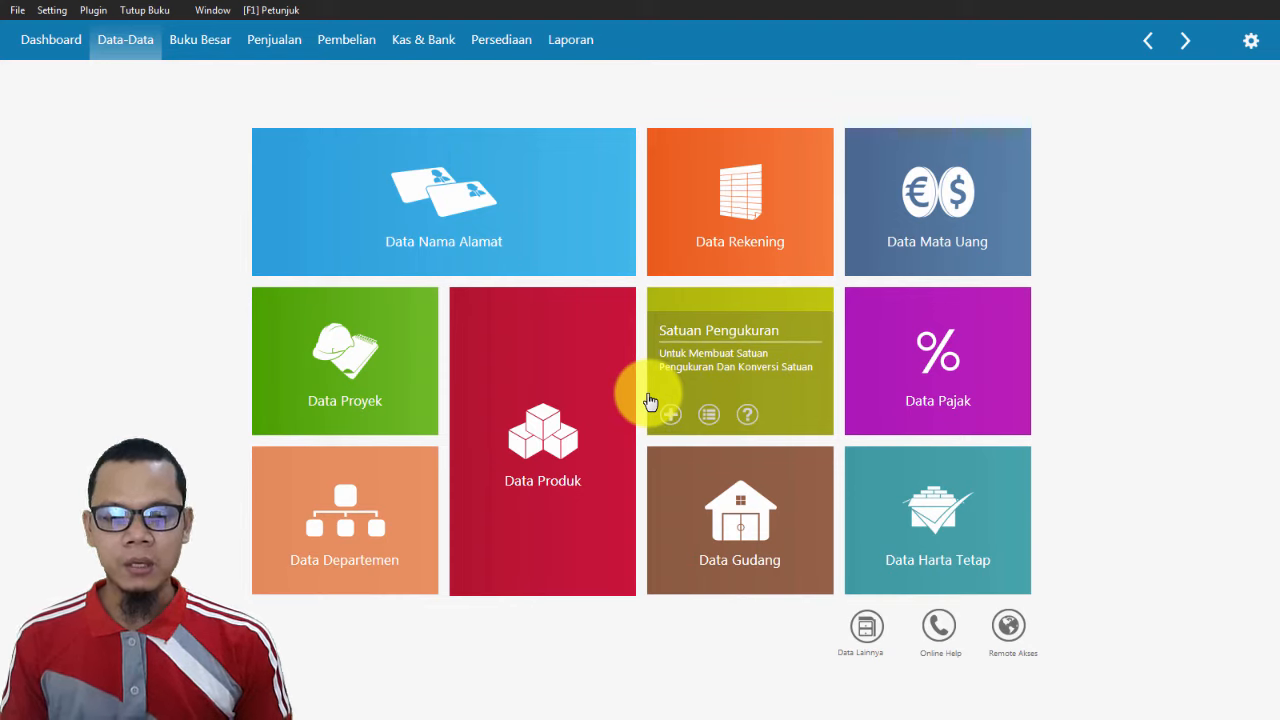
Advance to the detailed balances slide, tick Saldo Piutang and Saldo Hutang, and correct the third table's heading by replacing Hutang with a P.
key(alt+Tab)
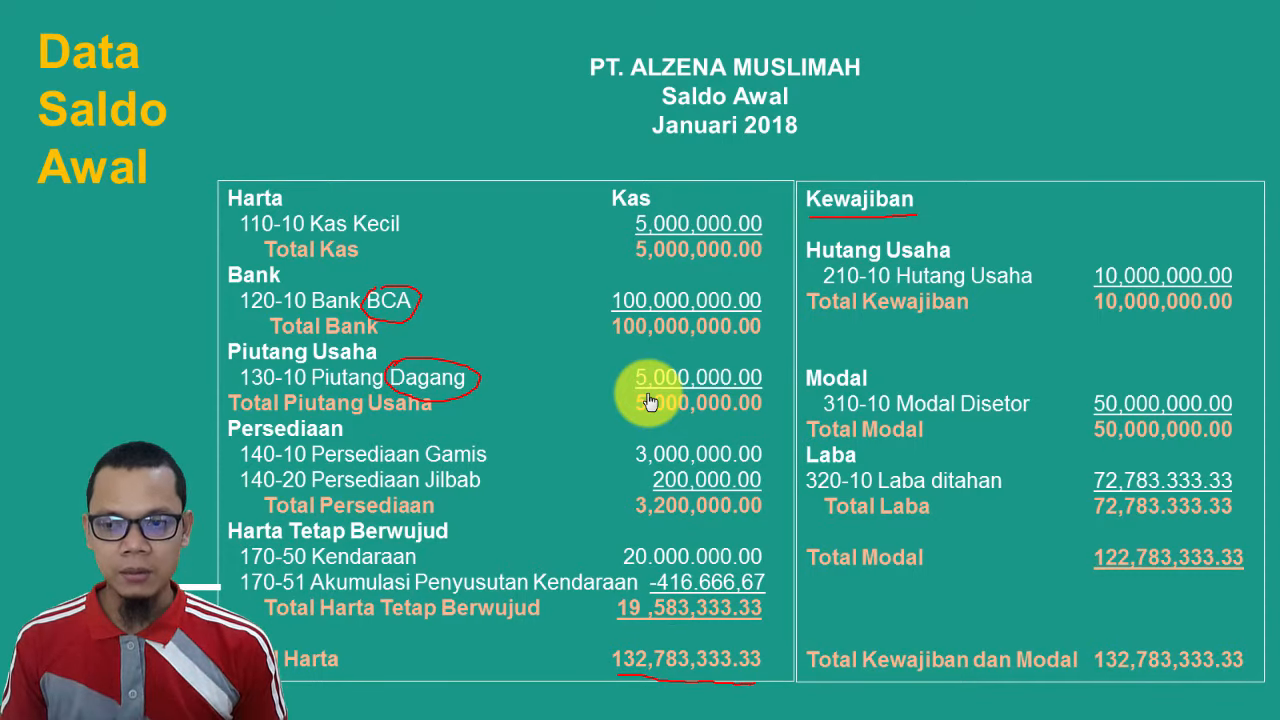
click(648, 401)
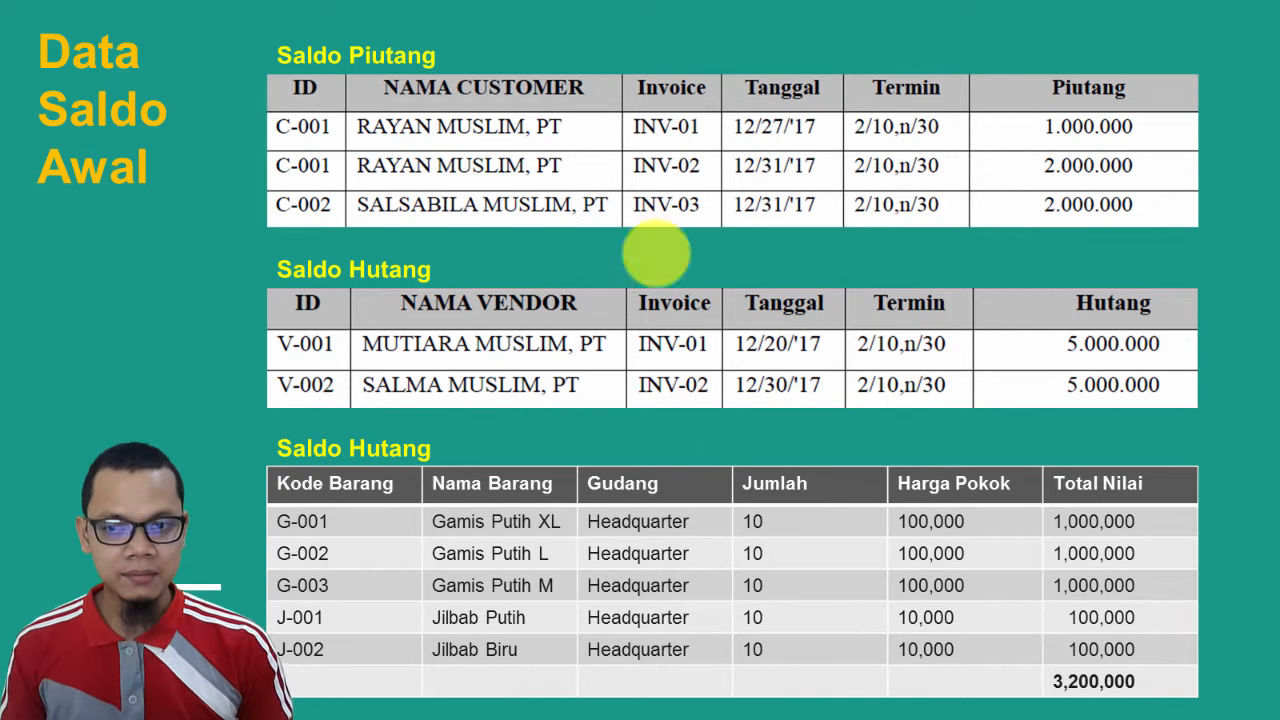
drag(470, 56, 527, 42)
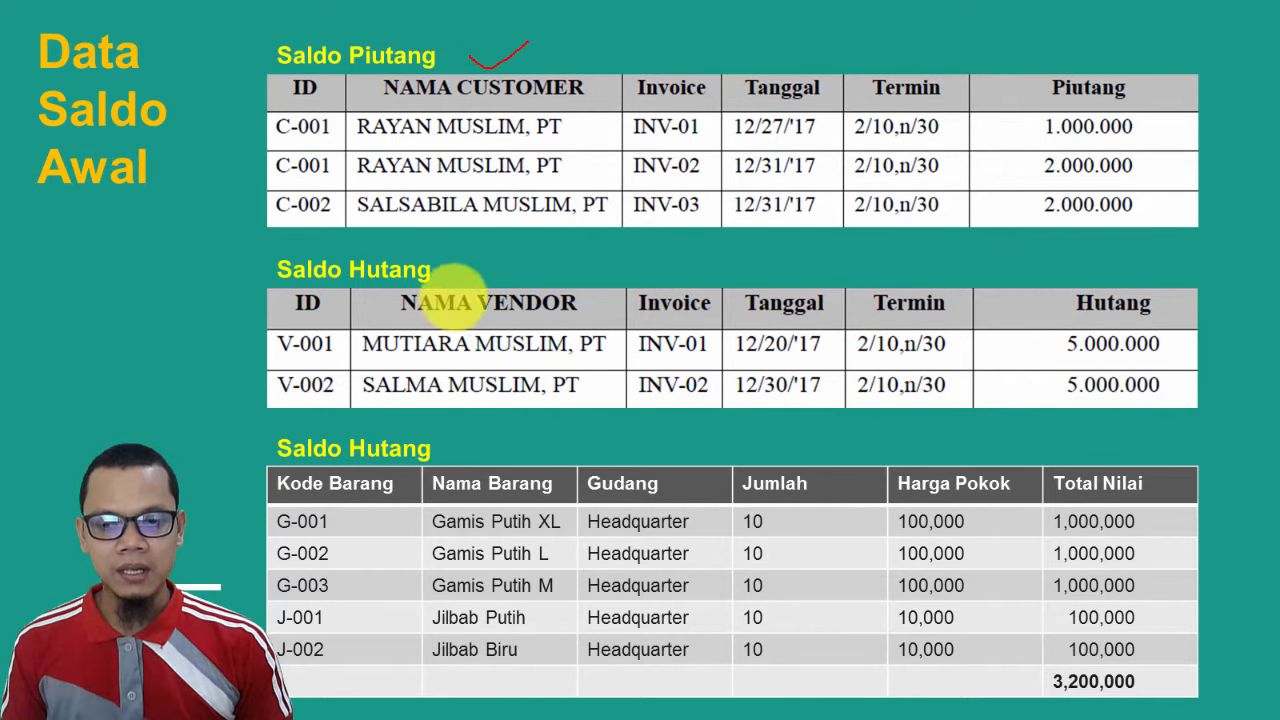
drag(470, 257, 500, 249)
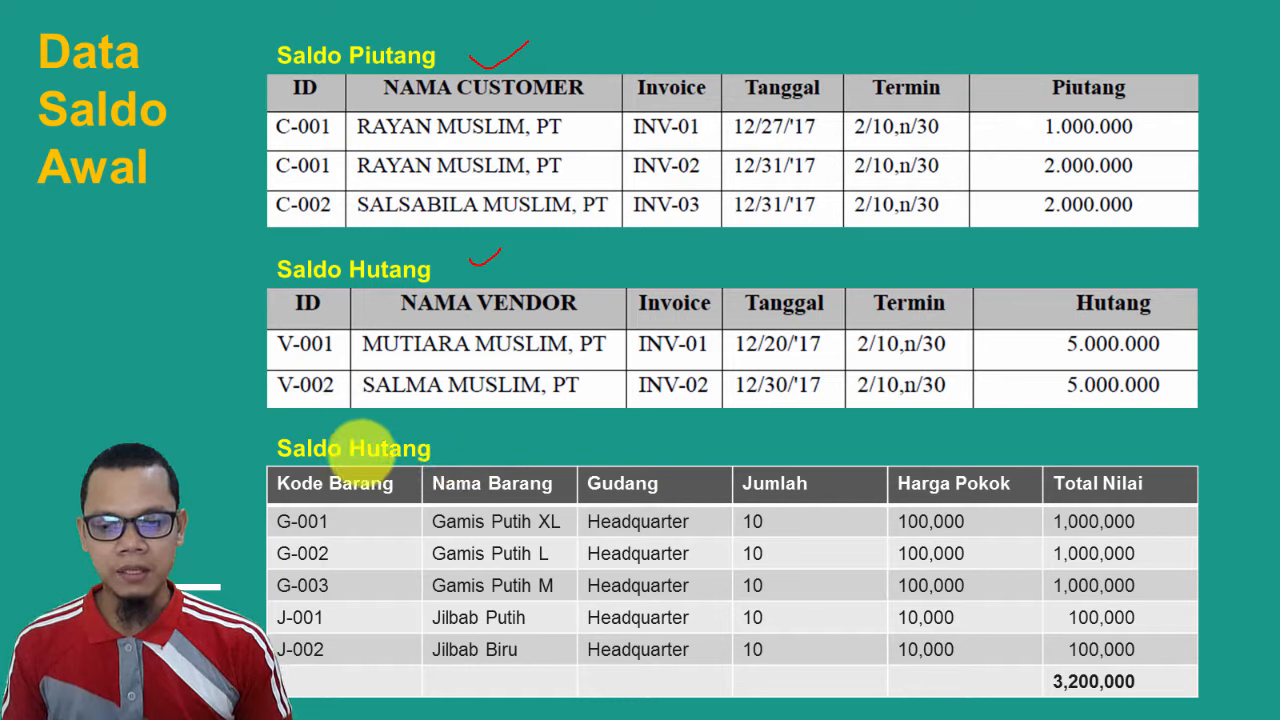
mouse_move(357, 450)
mouse_down()
mouse_move(452, 459)
mouse_move(463, 438)
mouse_move(451, 448)
mouse_up()
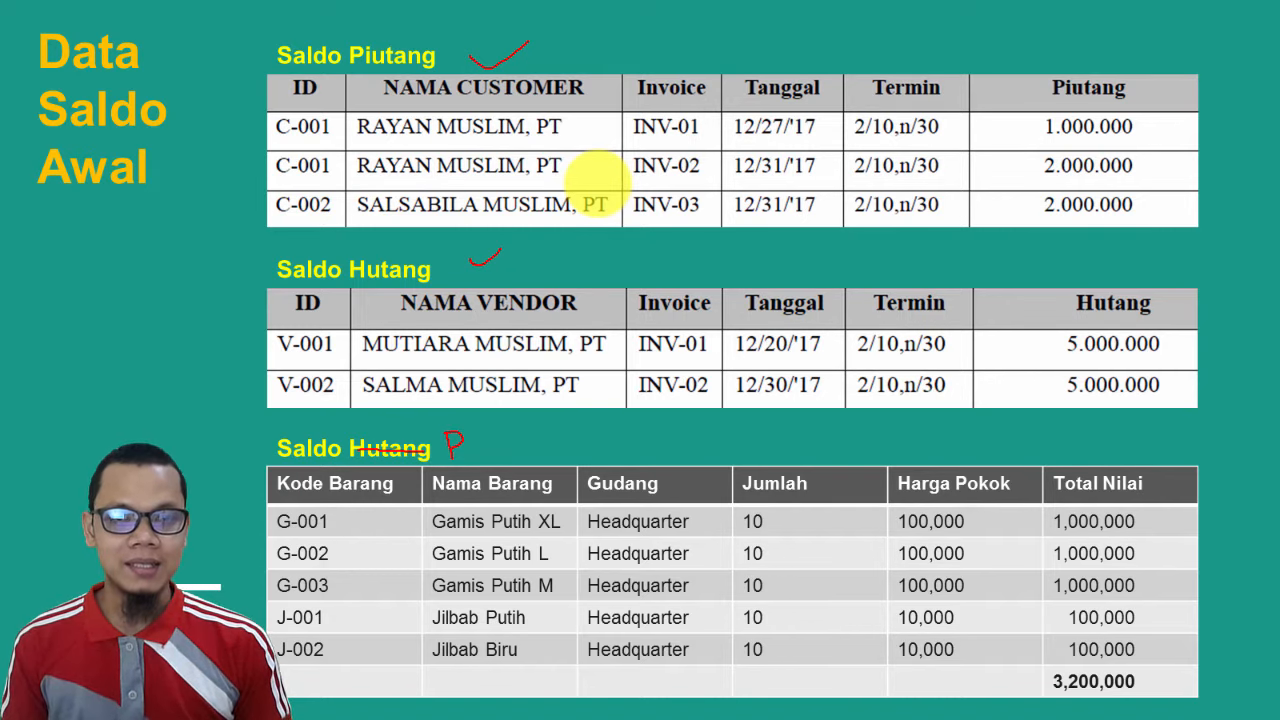
Return to the accounting program and start a new entry in the Saldo Awal Piutang Usaha list.
key(alt+Tab)
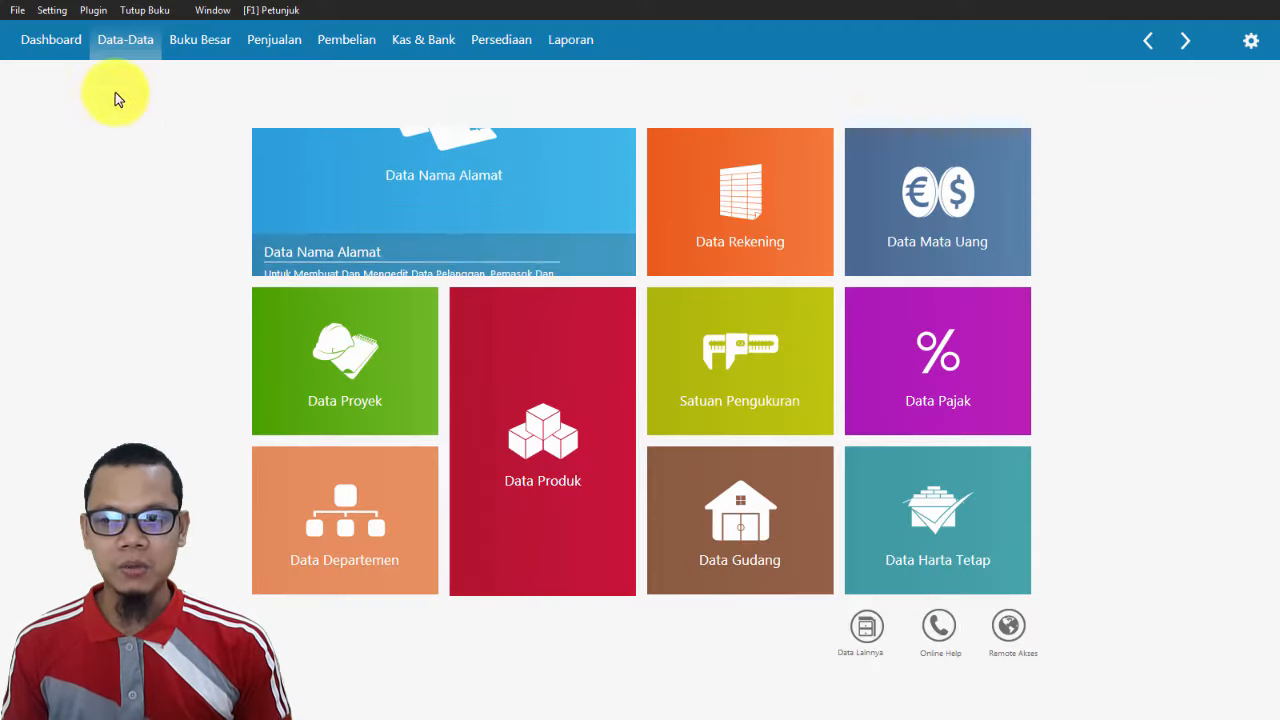
click(62, 18)
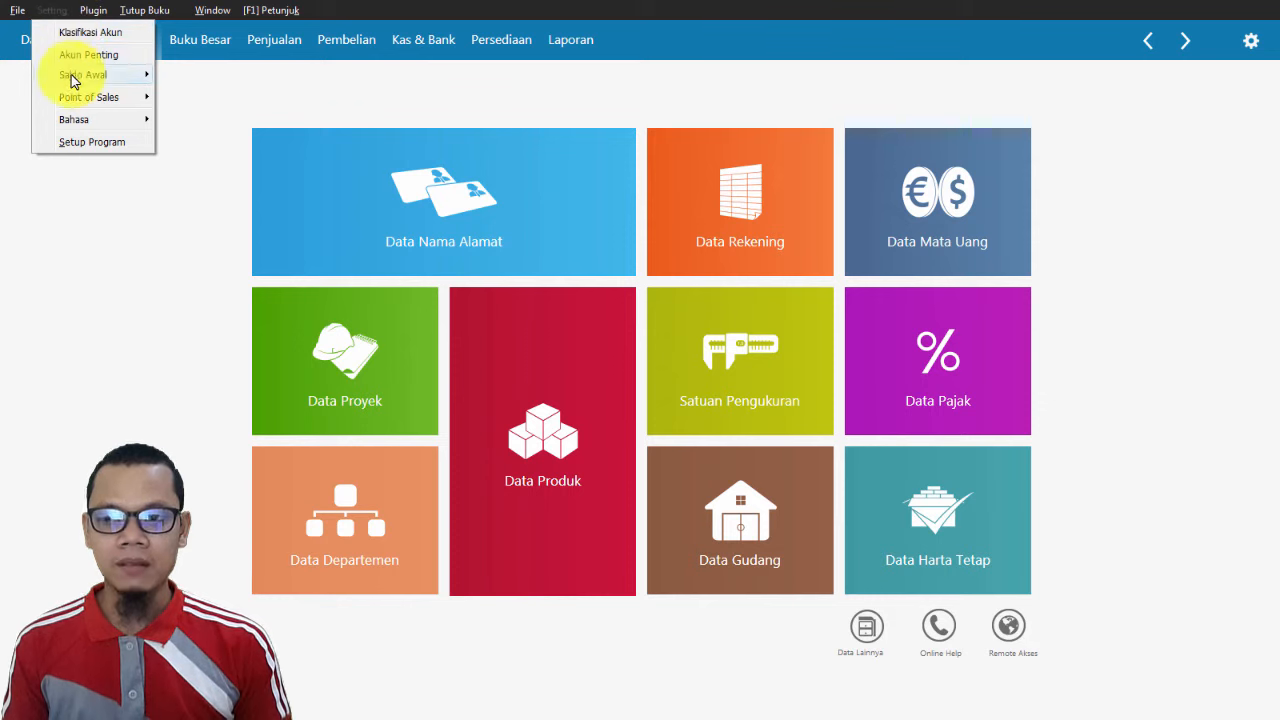
mouse_move(98, 82)
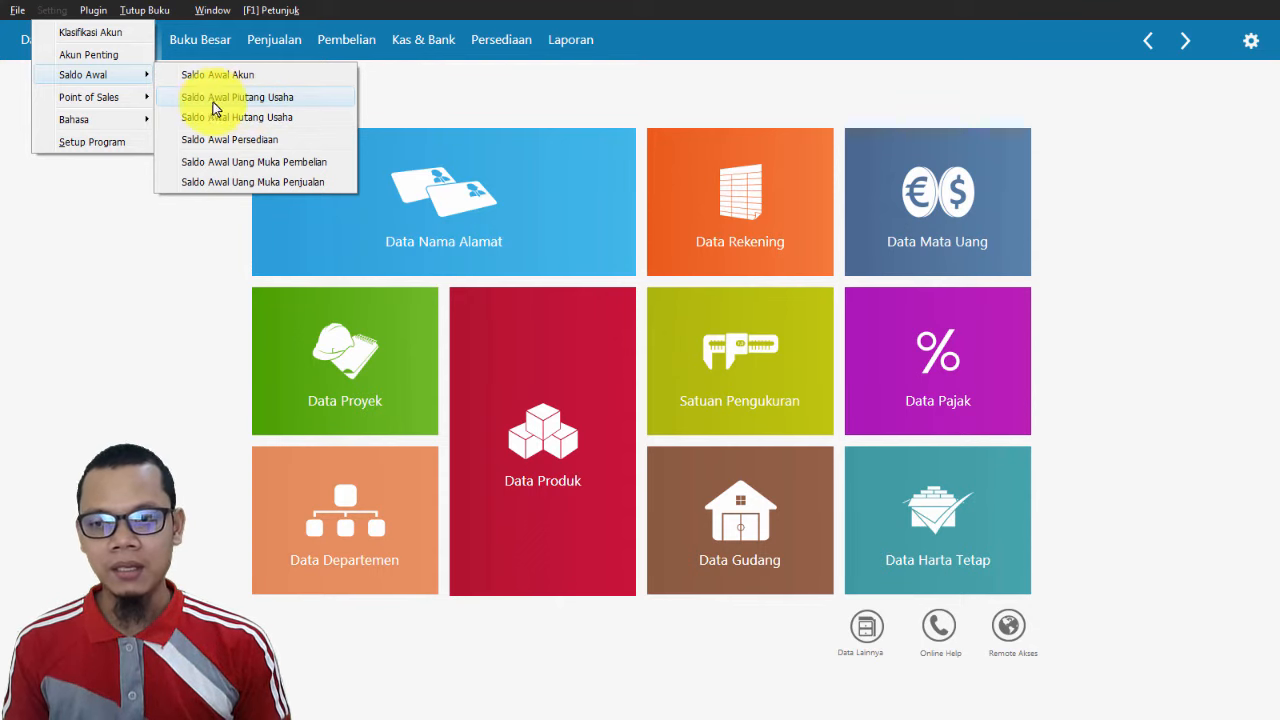
click(250, 100)
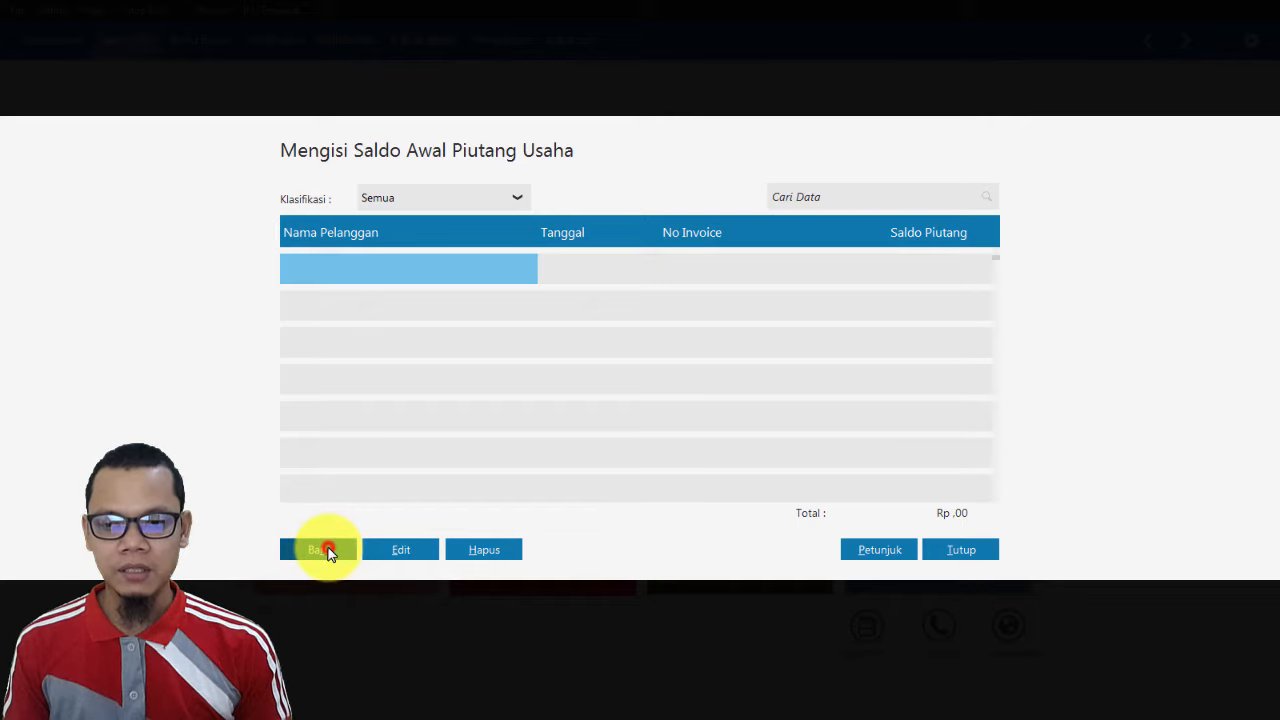
click(327, 550)
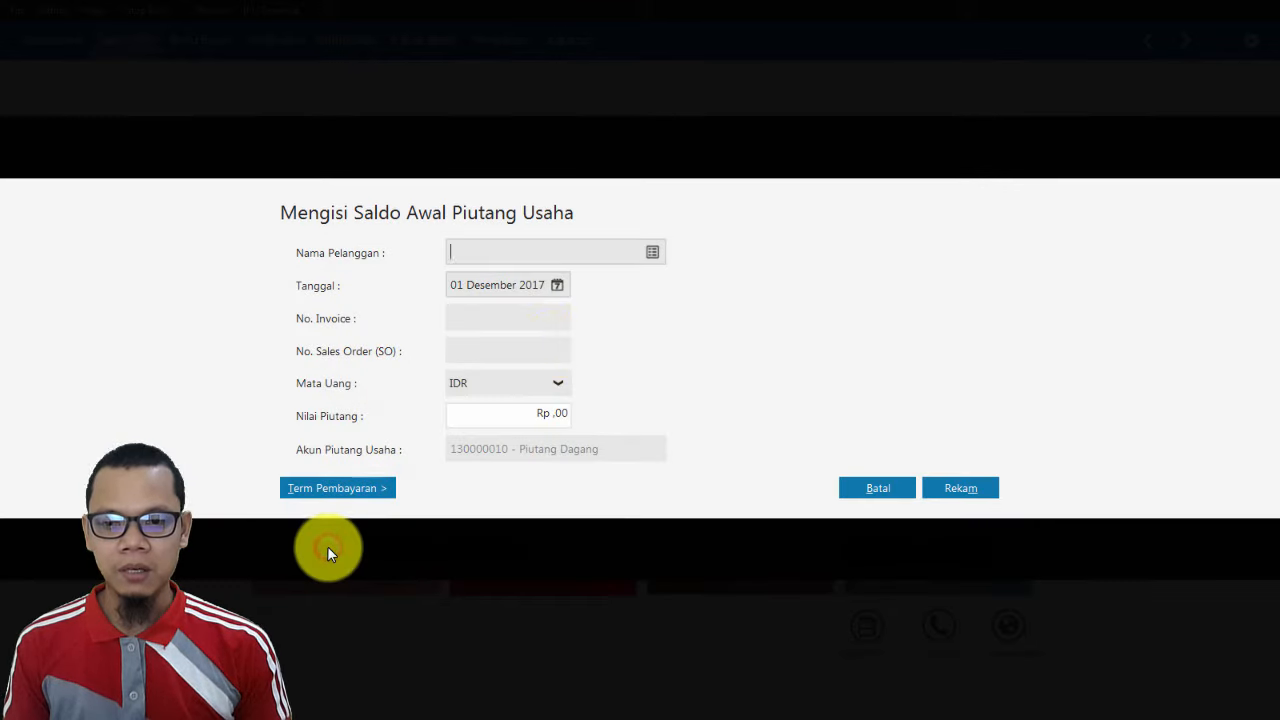
Choose Rayan Muslim, PT as the receivable's customer and set the date to 27 December 2017.
click(649, 254)
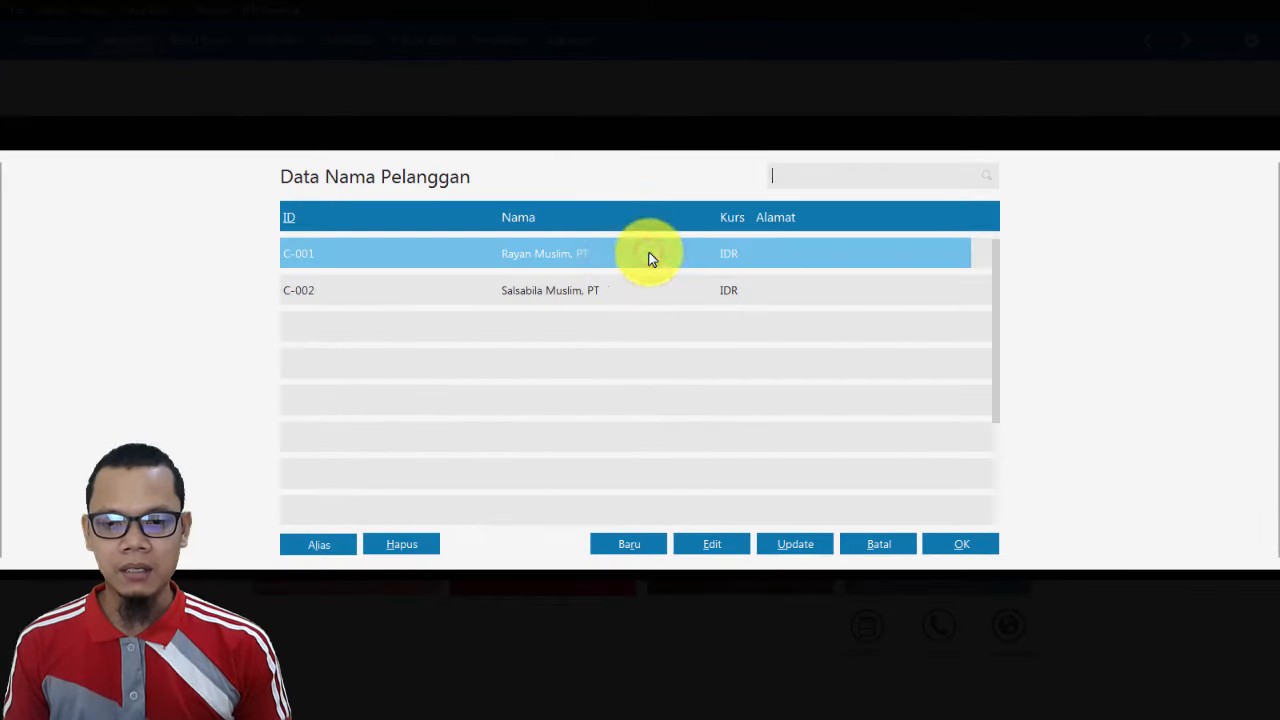
double_click(566, 257)
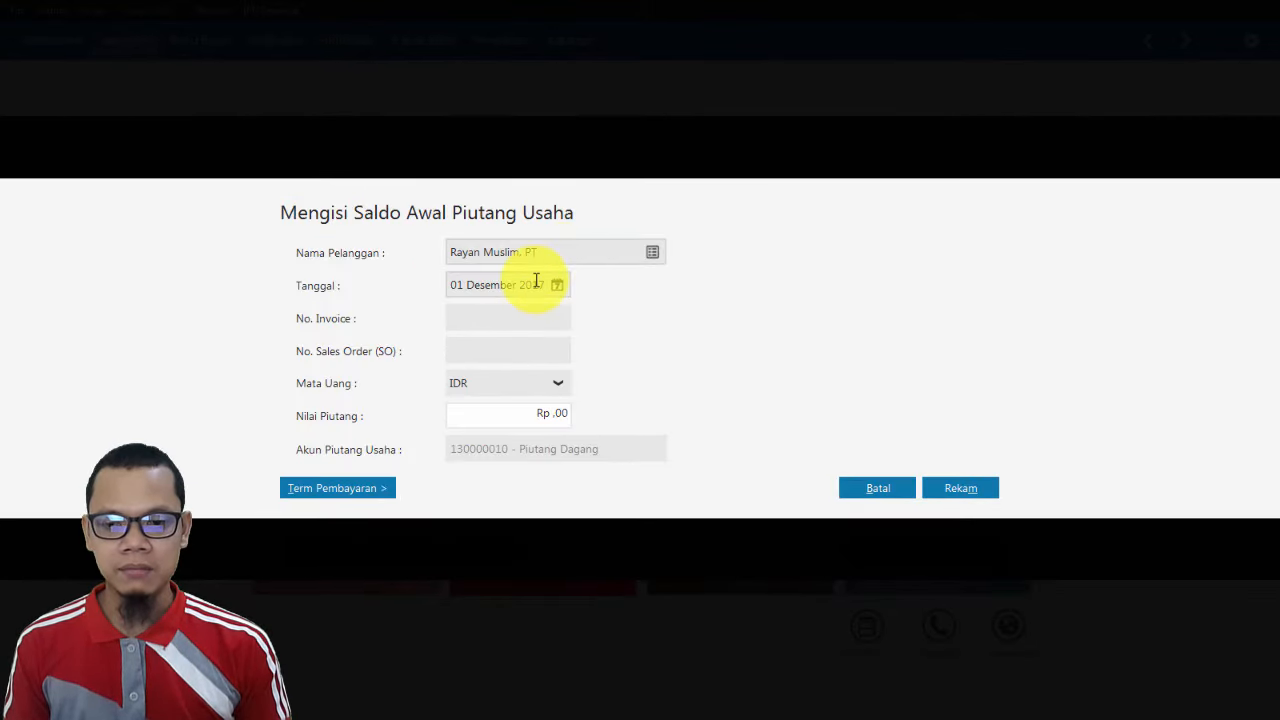
click(531, 287)
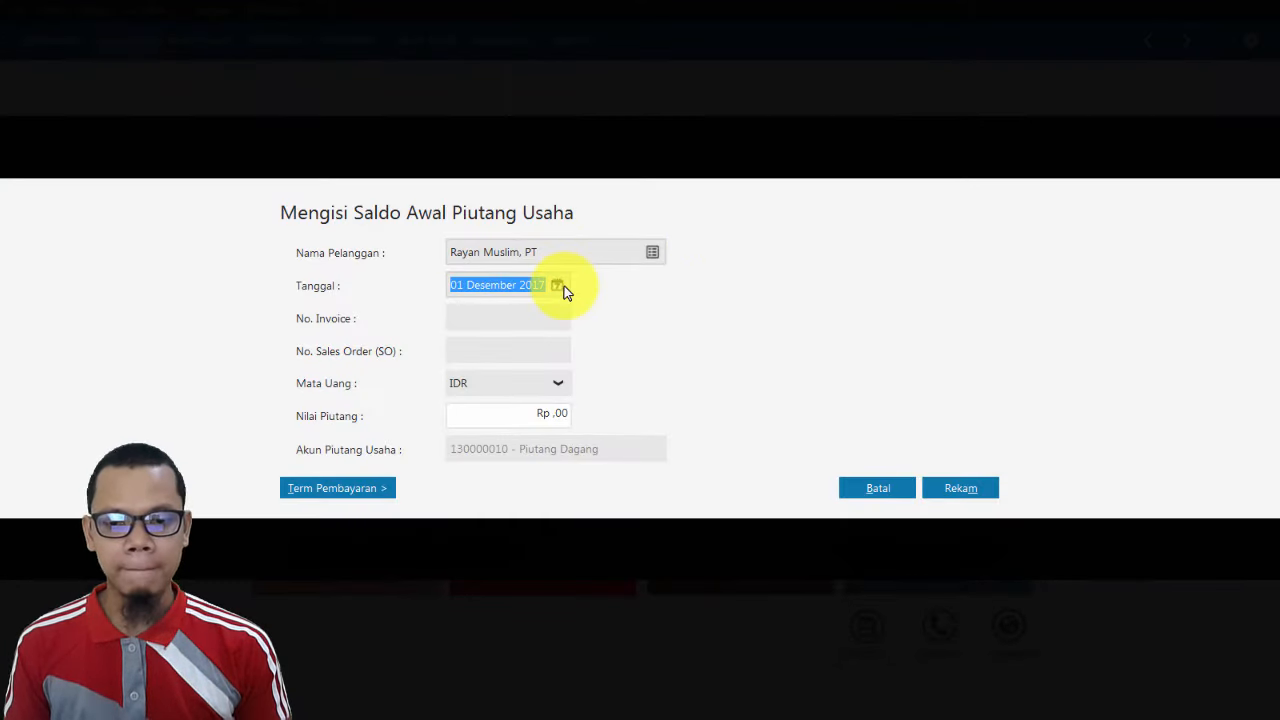
click(560, 288)
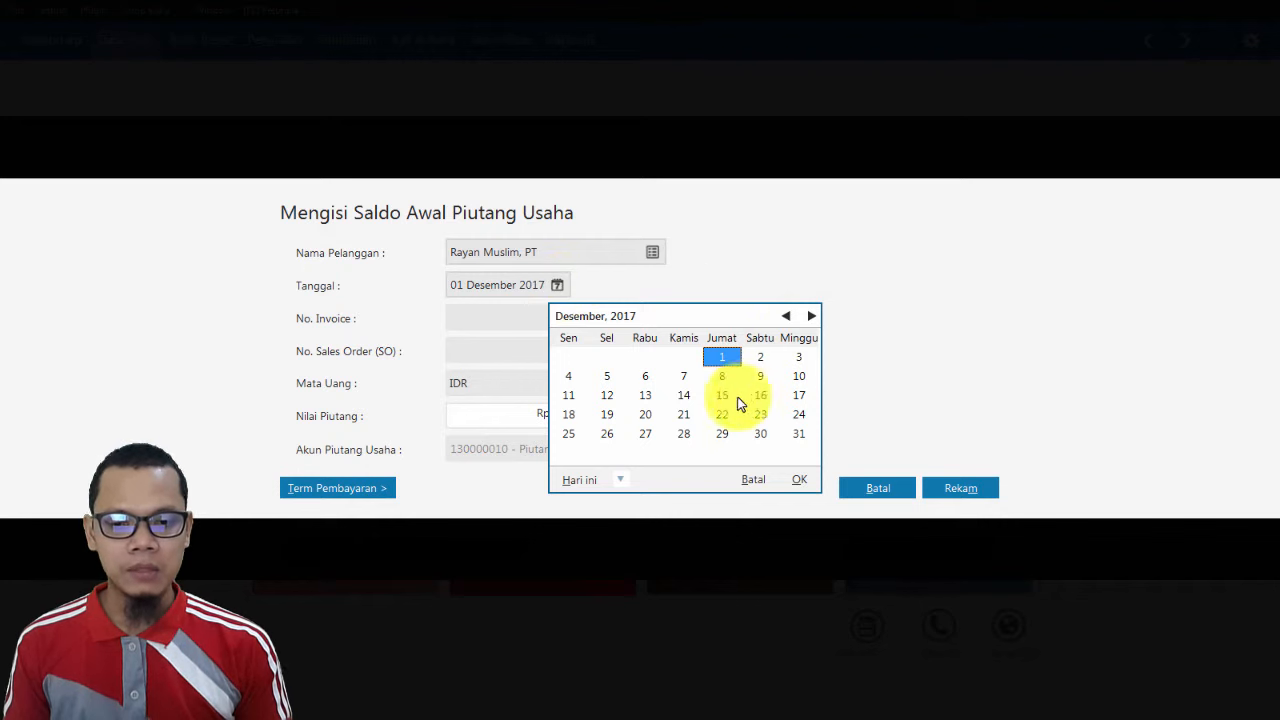
click(683, 376)
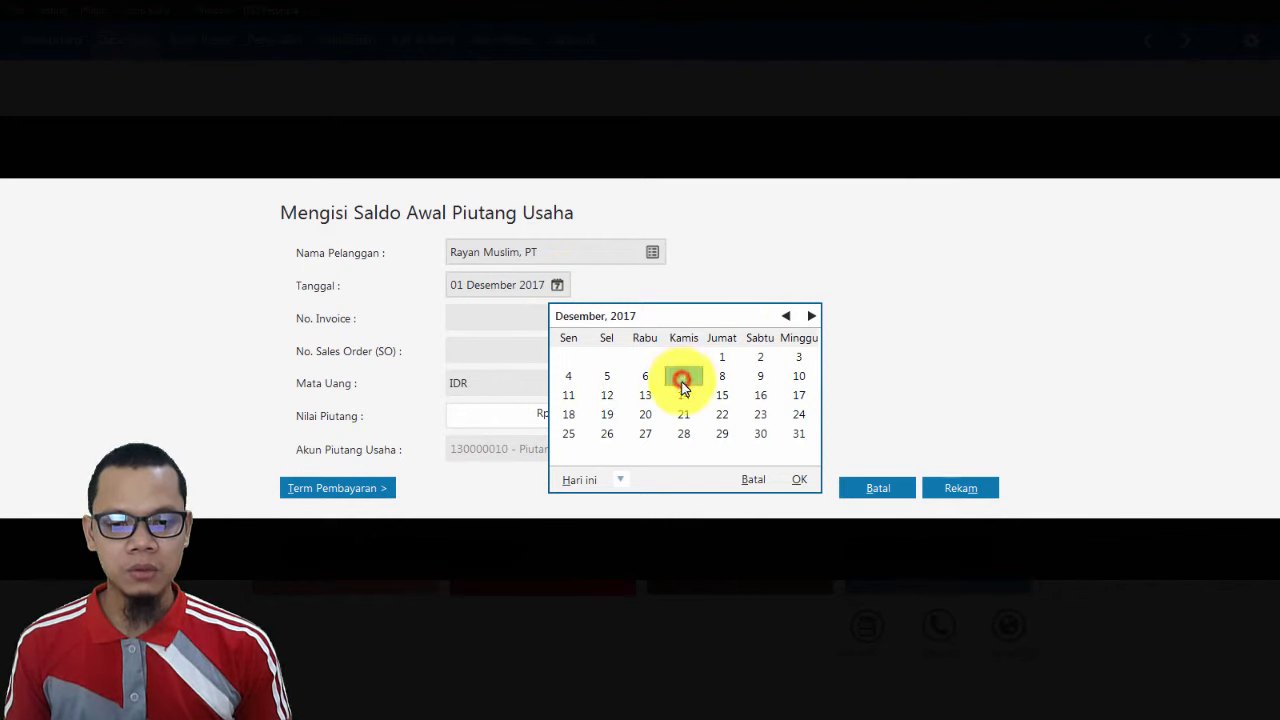
click(797, 480)
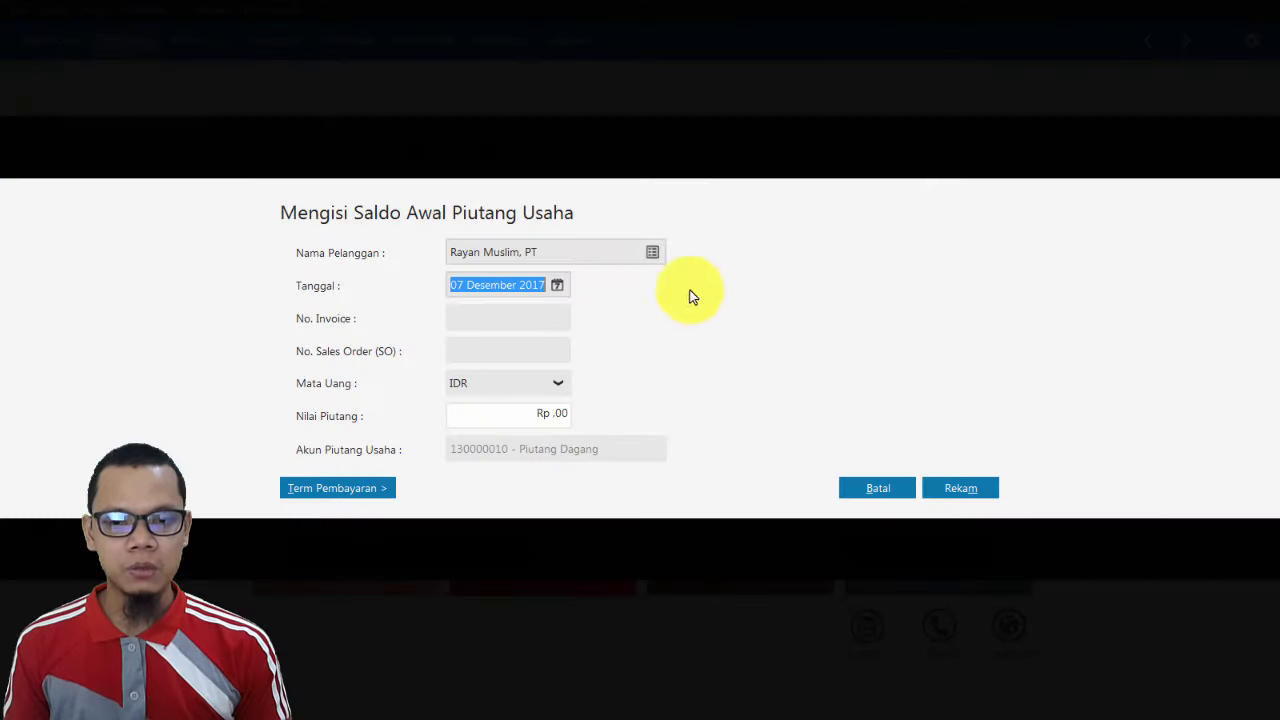
click(559, 287)
click(648, 437)
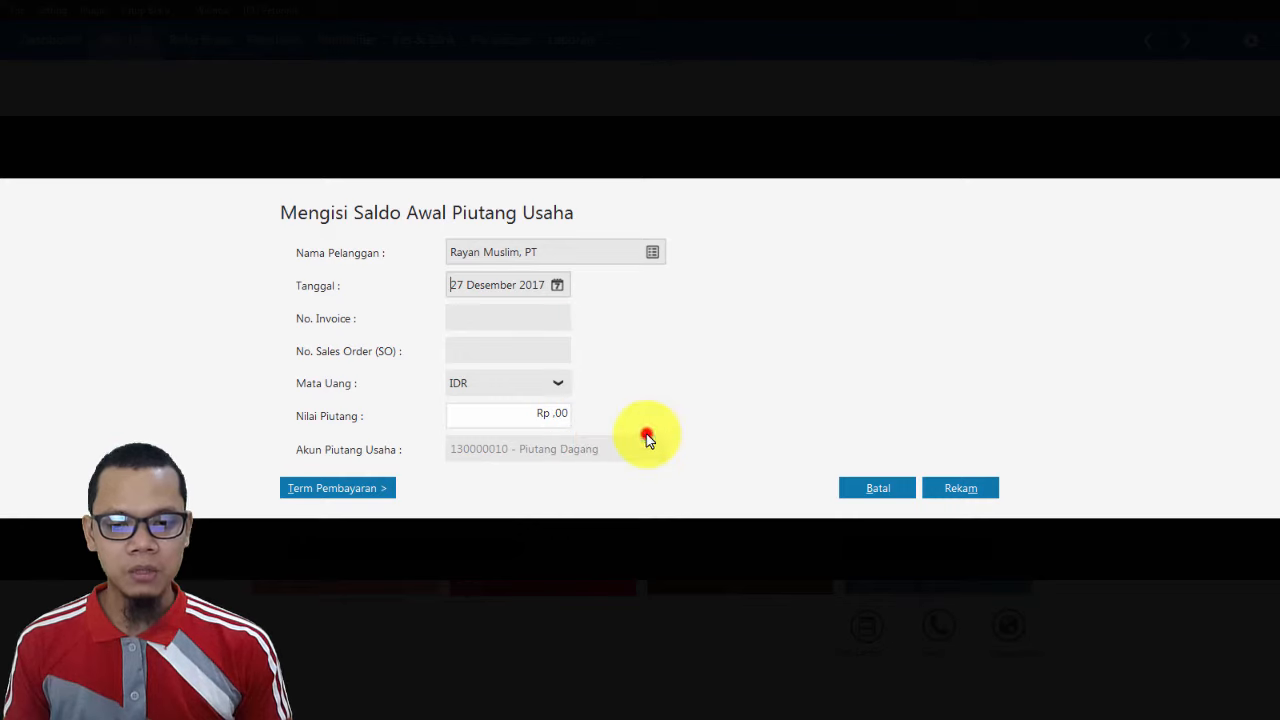
Check the first receivable's date against the slide, underlining the day, and return to the receivable form.
key(alt+Tab)
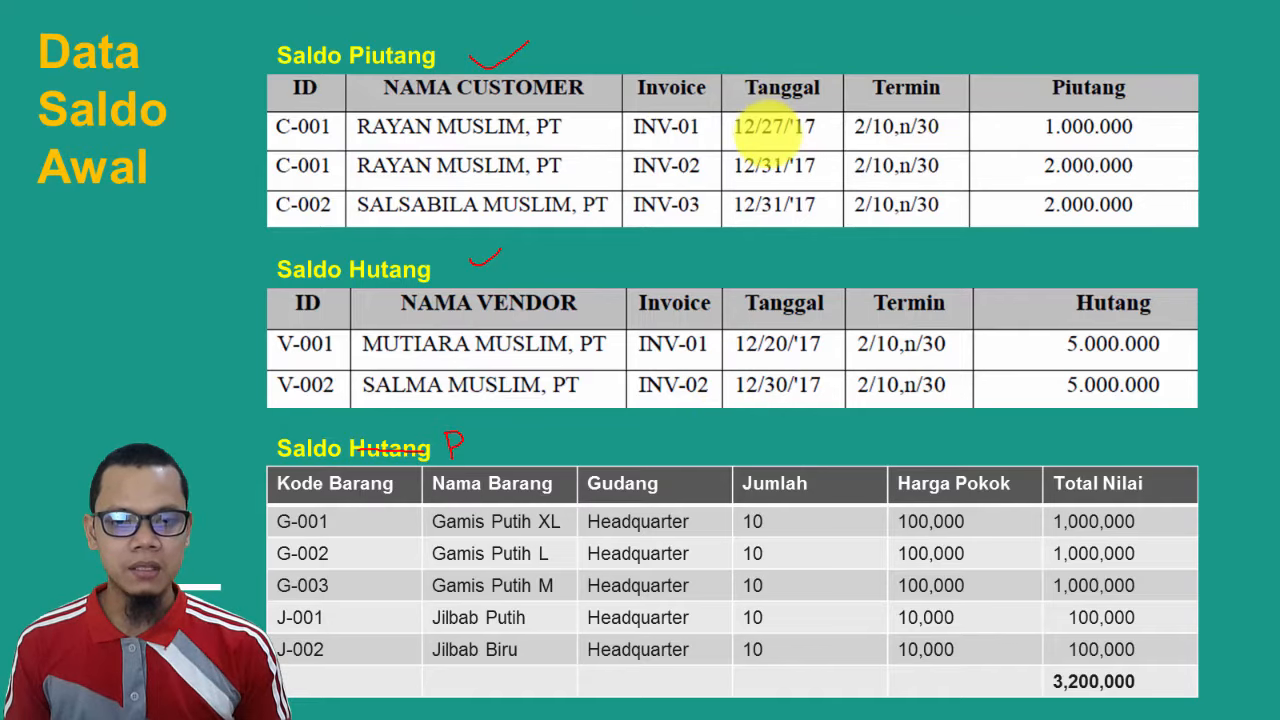
drag(762, 143, 776, 143)
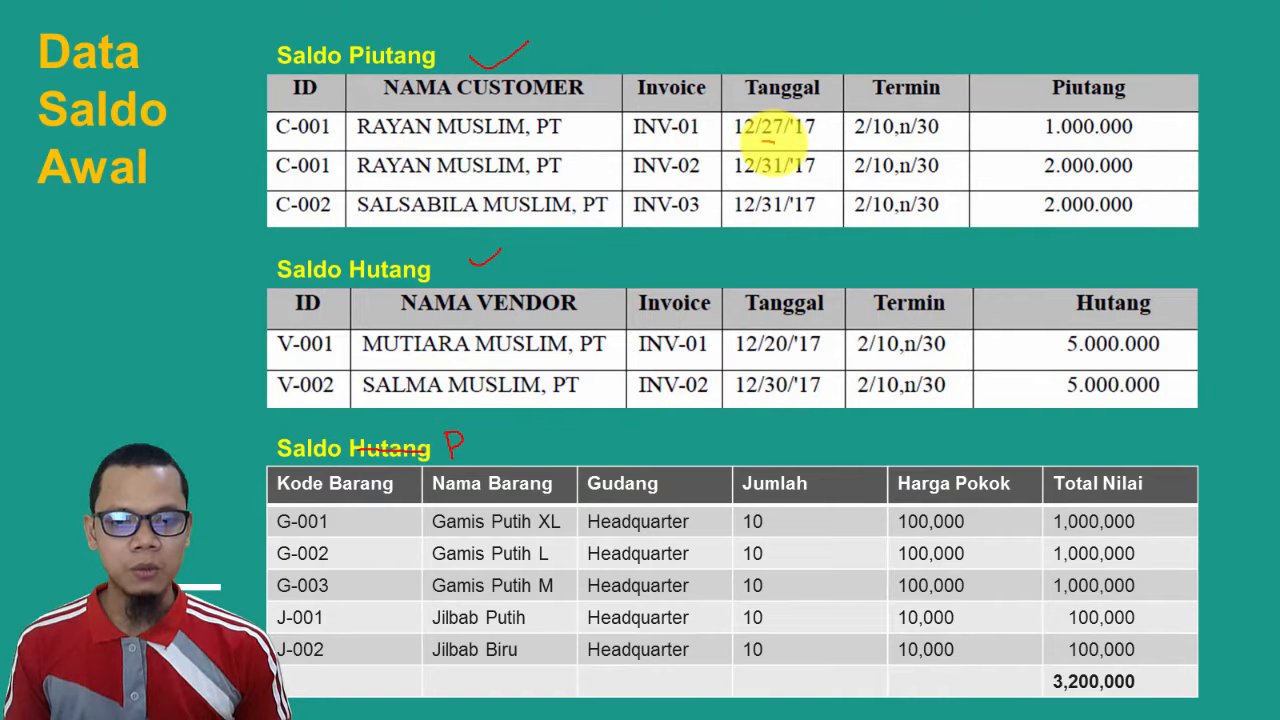
key(alt+Tab)
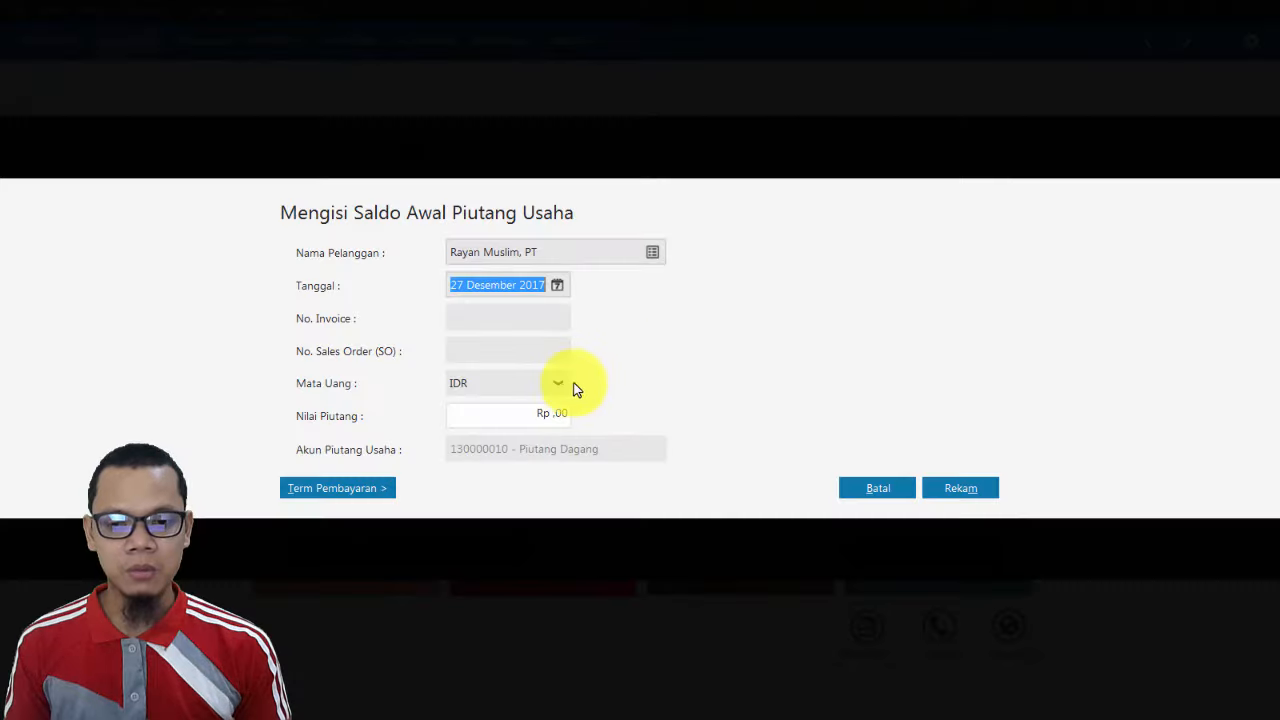
Enter INV-01 as the invoice number of the Rayan Muslim, PT receivable, checking it against the slide.
click(484, 318)
key(alt+Tab)
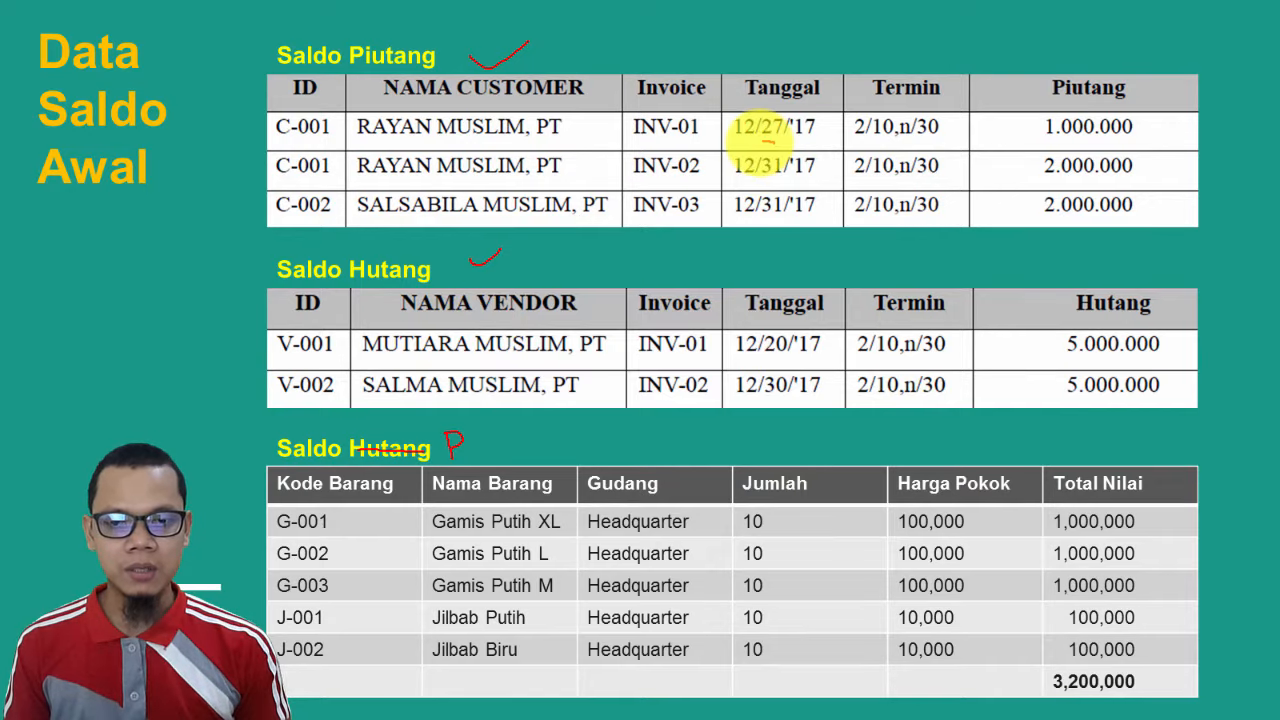
key(alt+Tab)
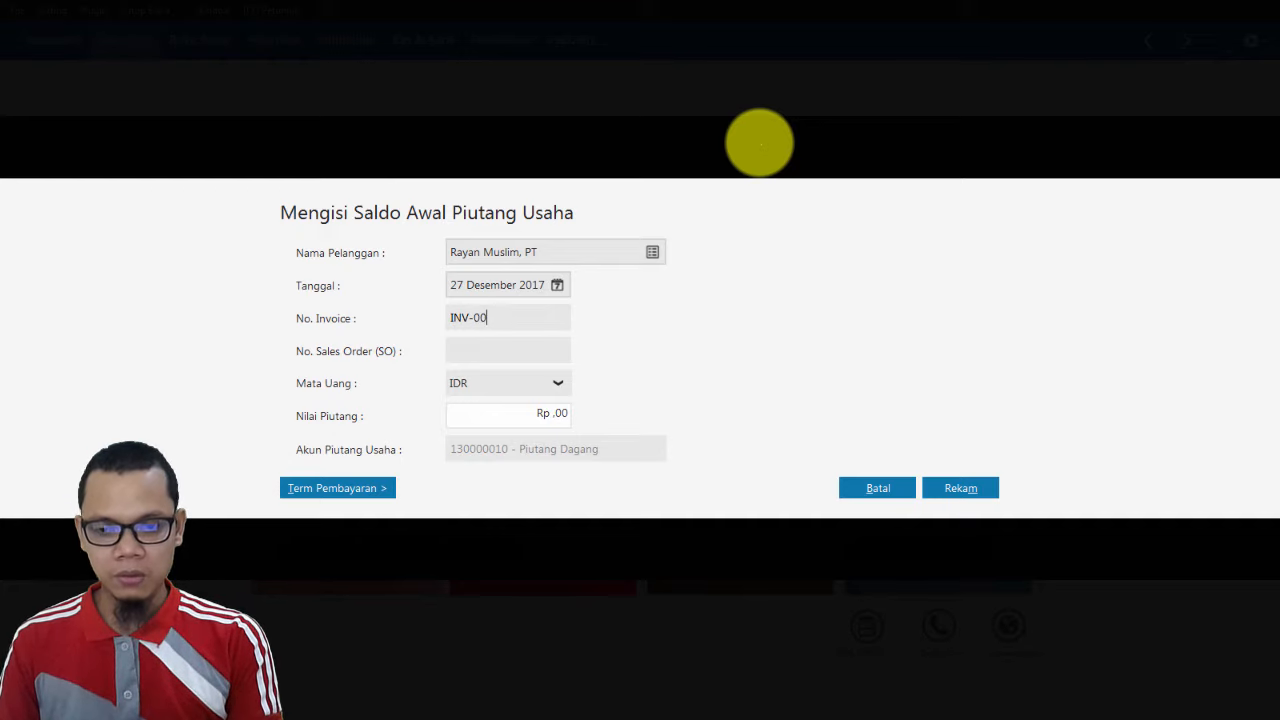
key(alt+Tab)
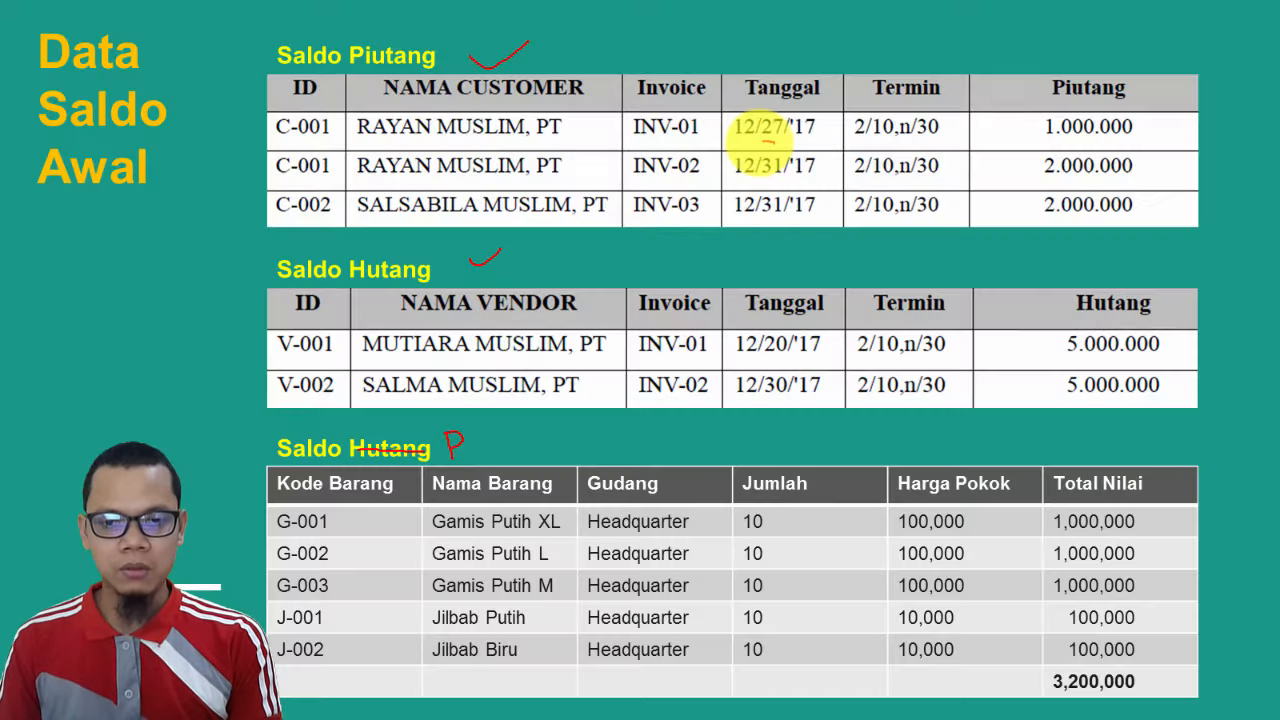
key(alt+Tab)
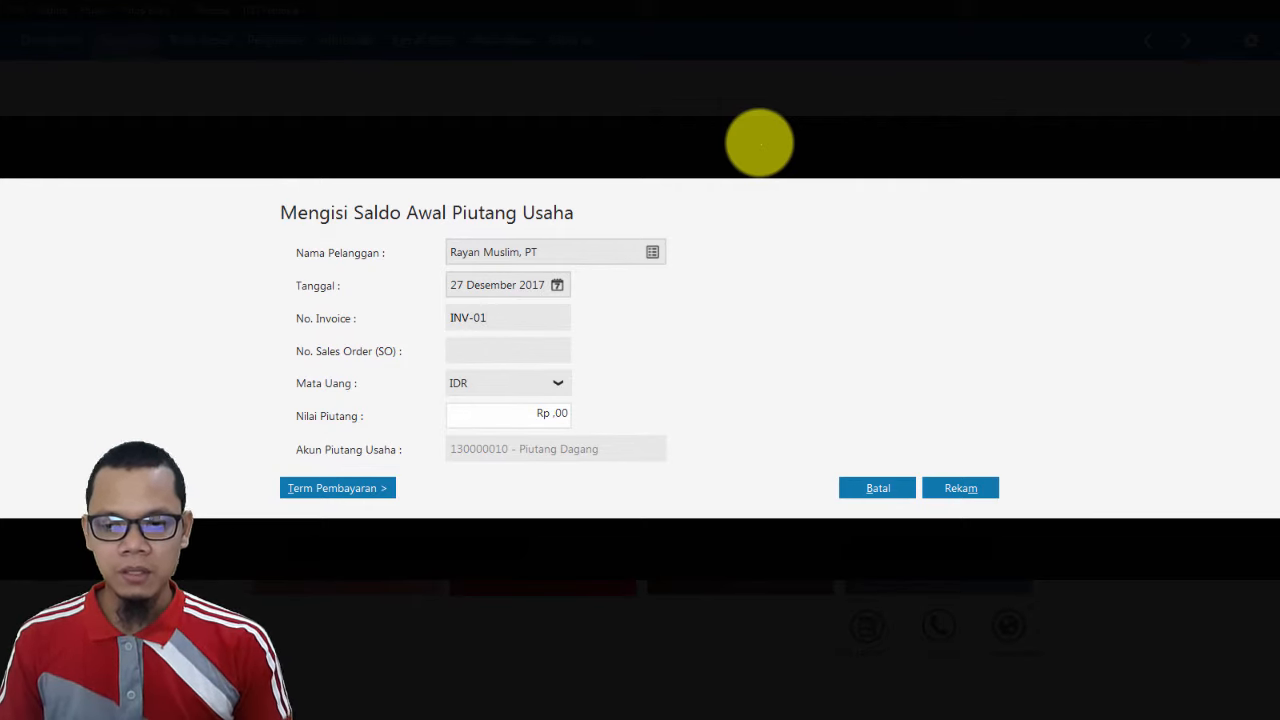
key(alt+Tab)
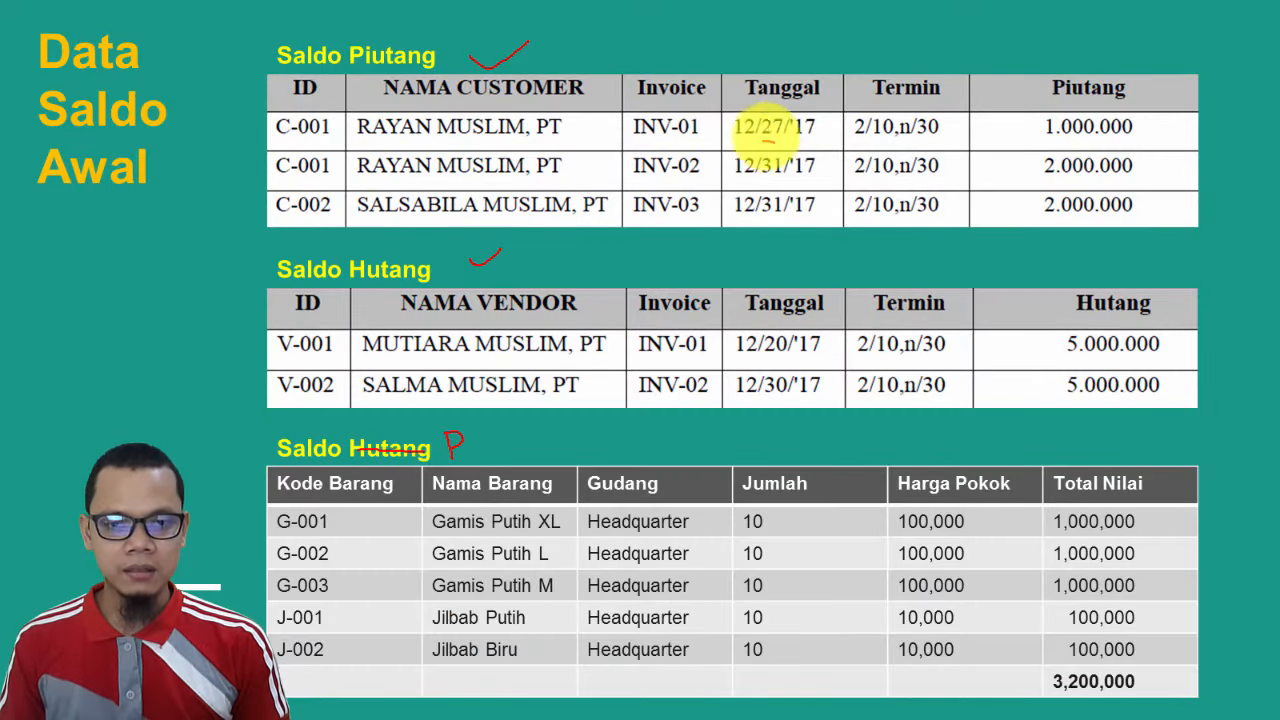
key(alt+Tab)
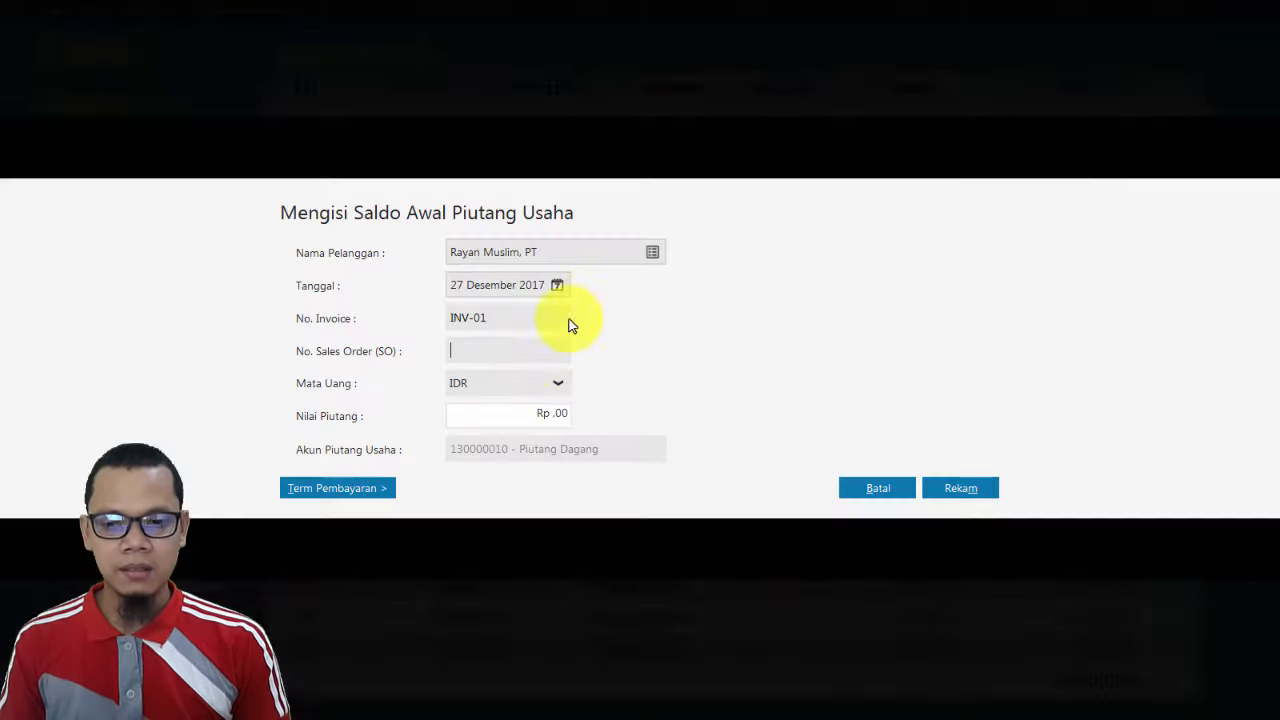
Set the receivable amount to 1.000.000 and the payment terms to 10 discount days, 30 due days and 2% early discount.
click(498, 420)
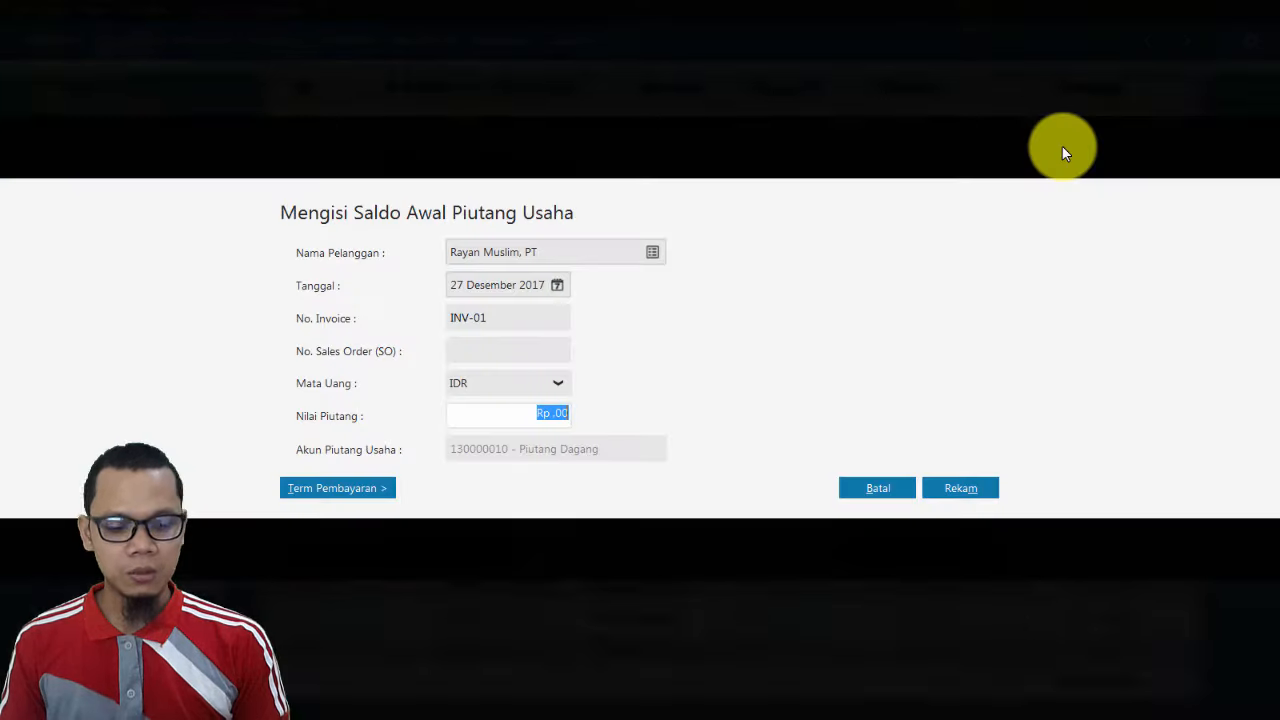
text(1000000)
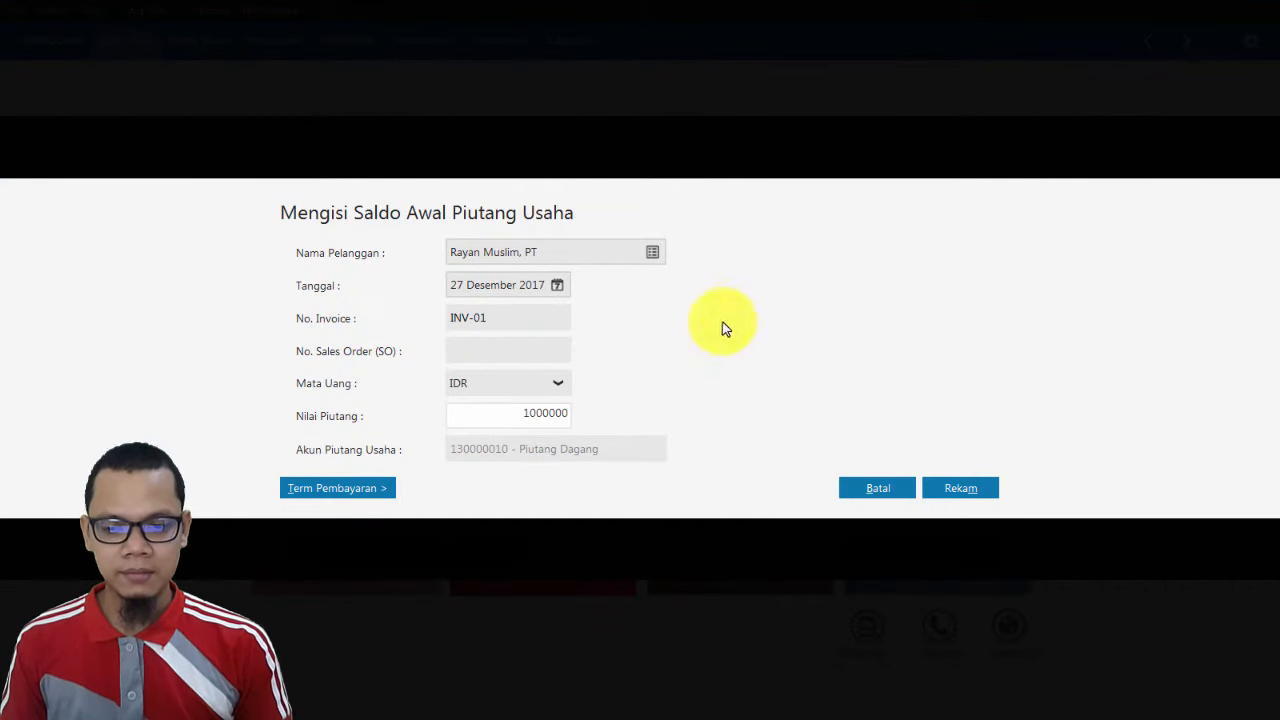
click(360, 490)
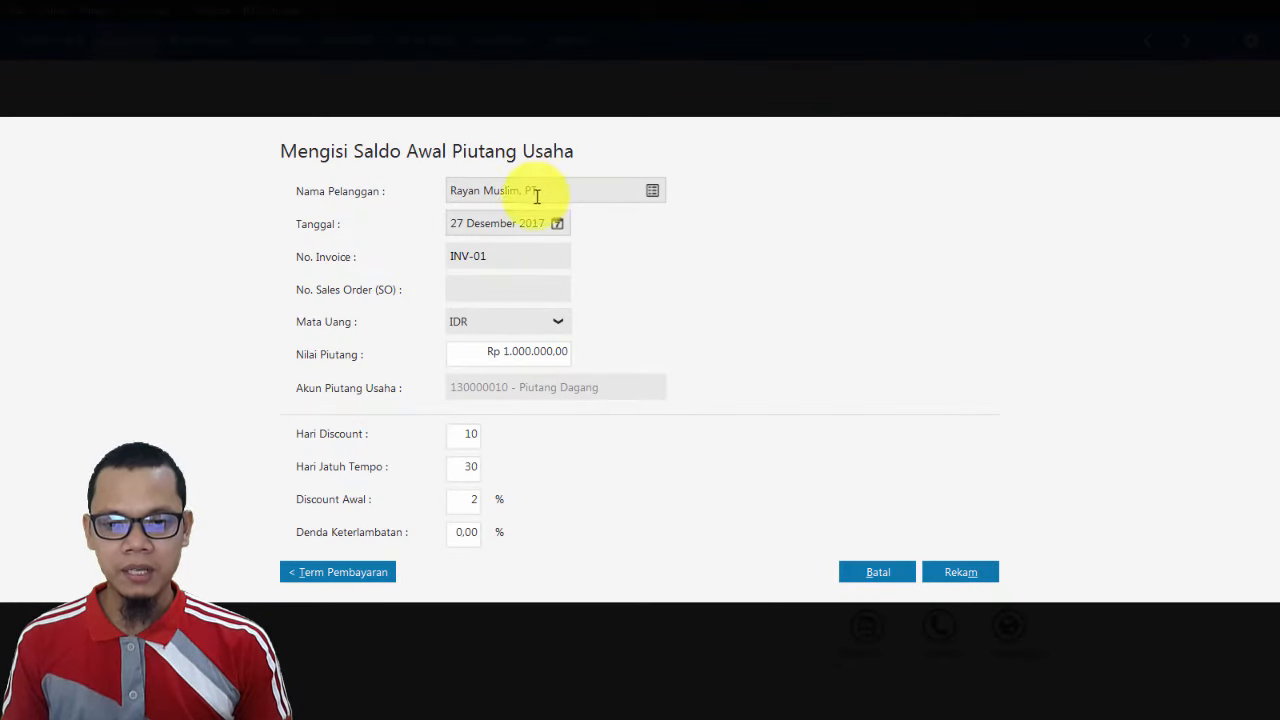
Compare the INV-01 entry with the slide, ticking its row there, and save the receivable.
key(alt+Tab)
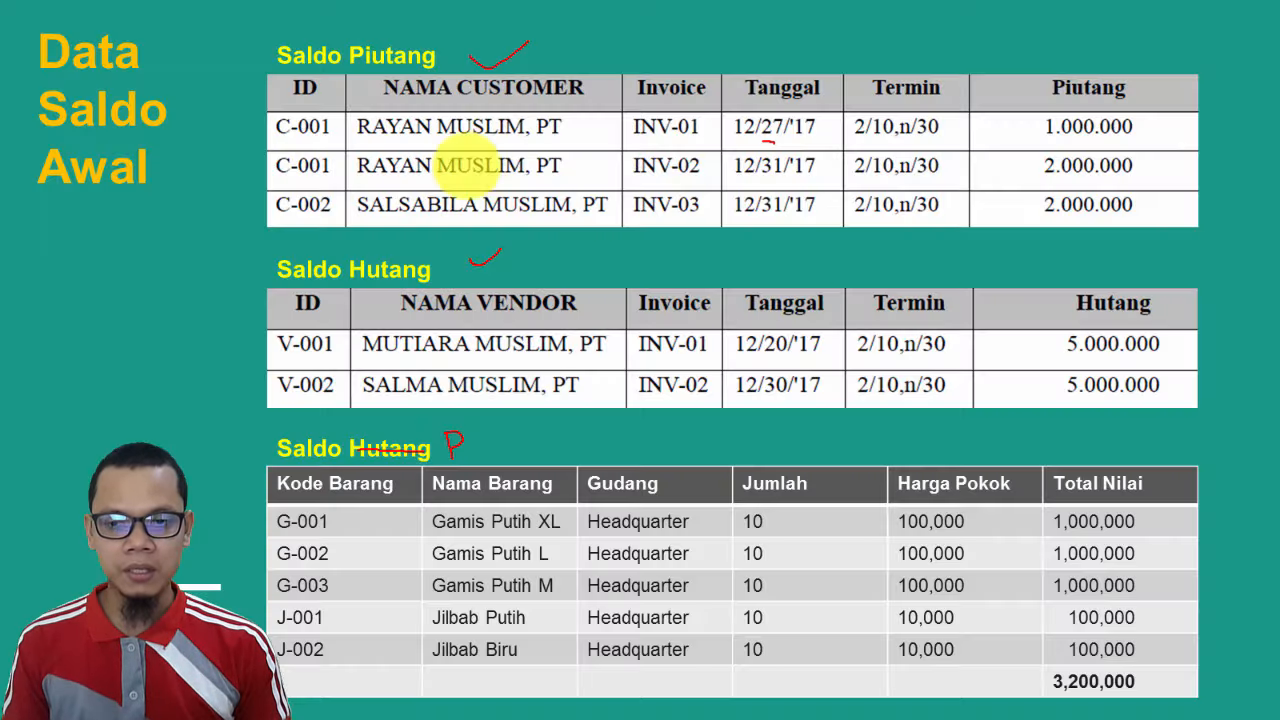
drag(251, 131, 267, 120)
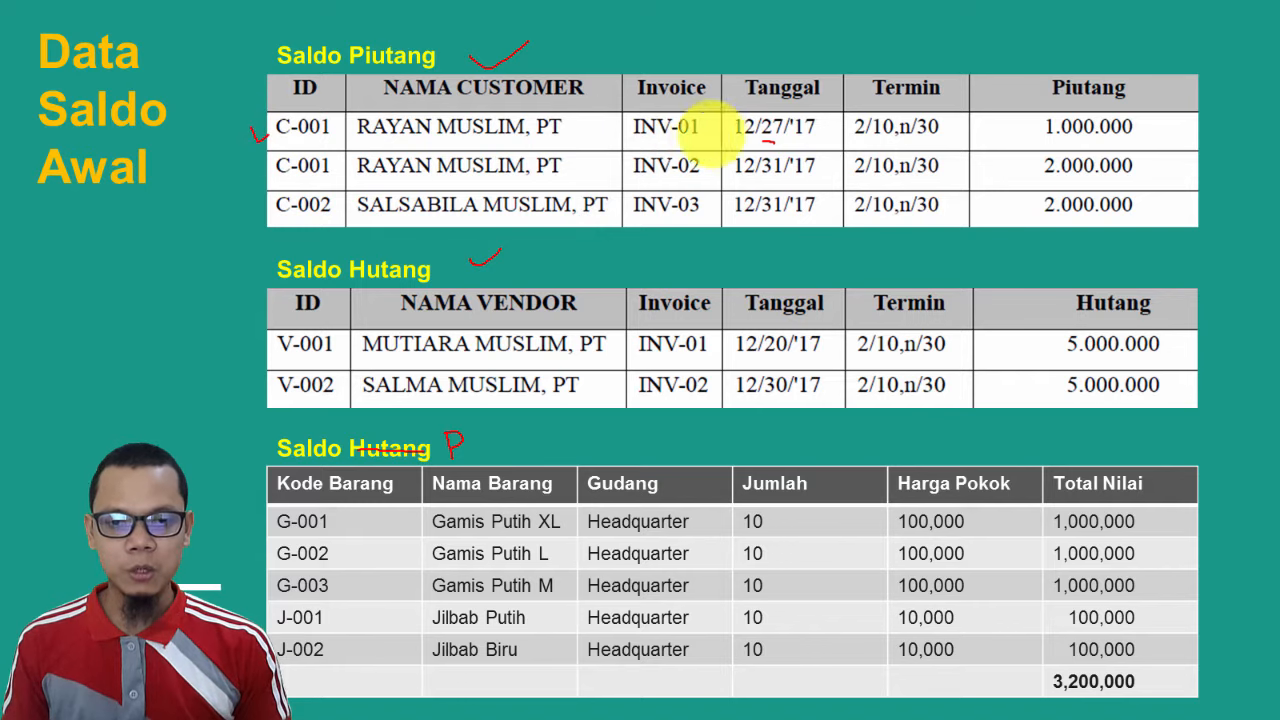
key(alt+Tab)
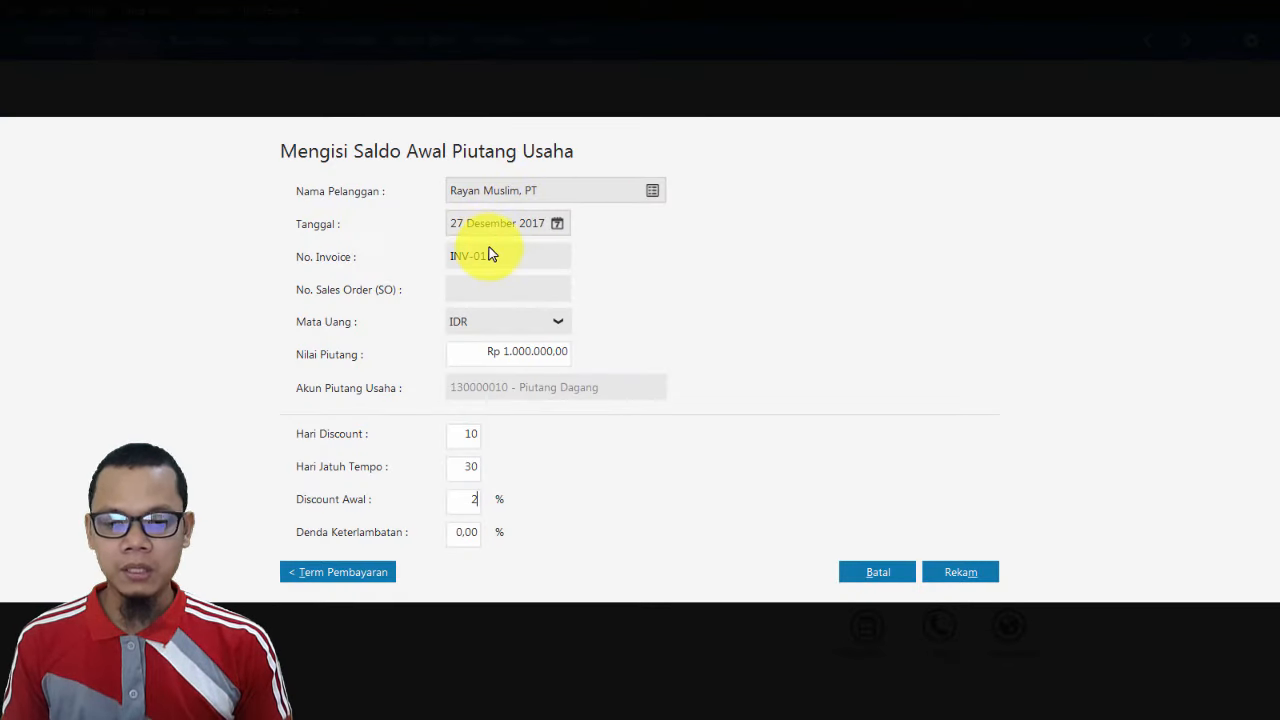
click(452, 258)
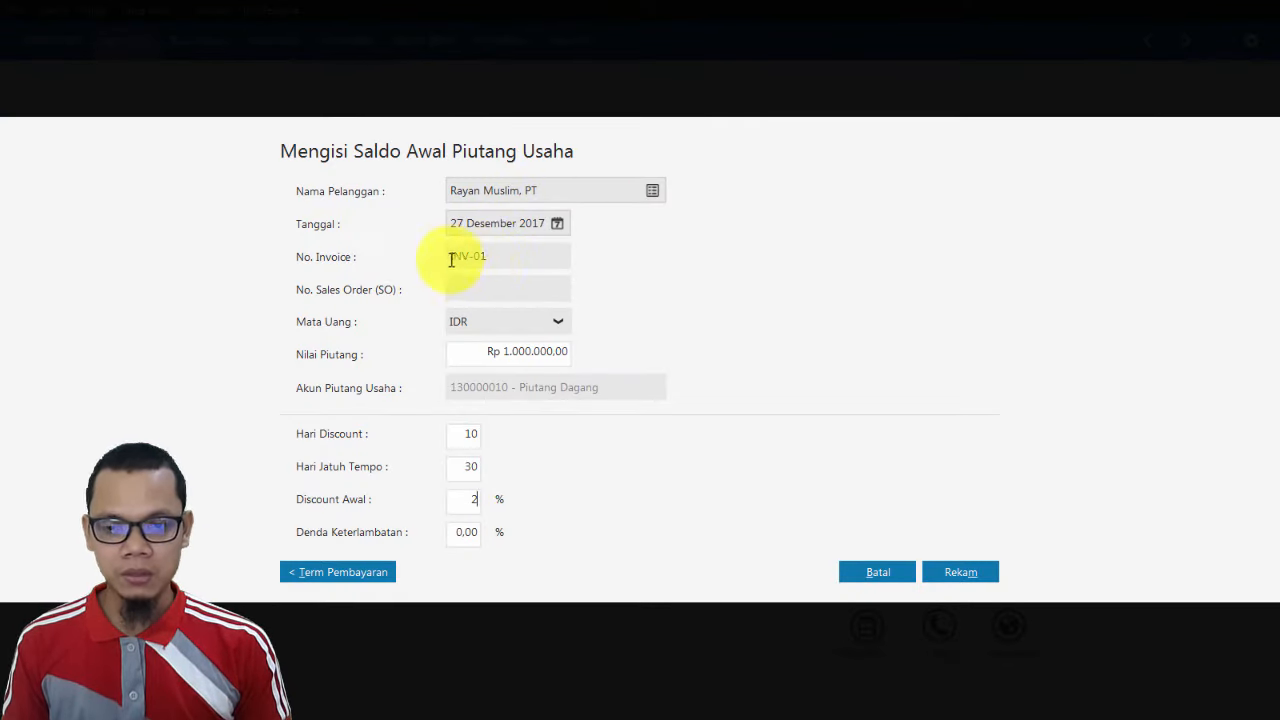
text(INV-01)
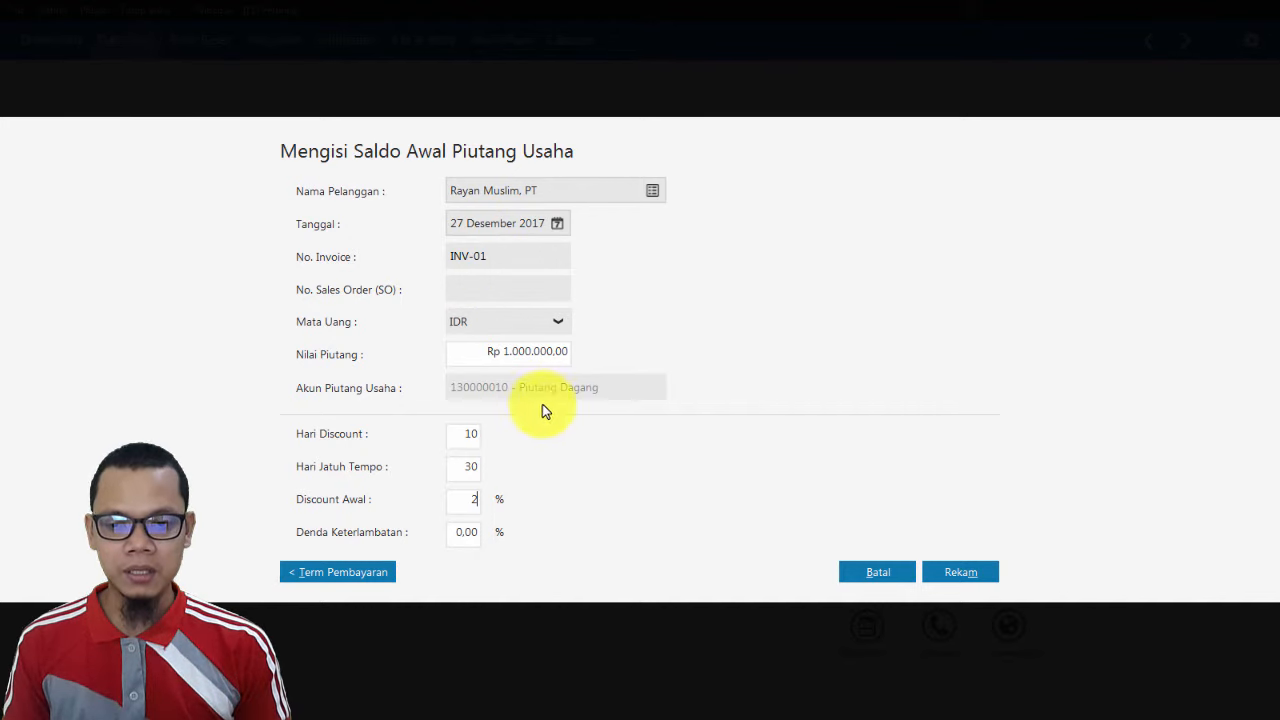
key(alt+Tab)
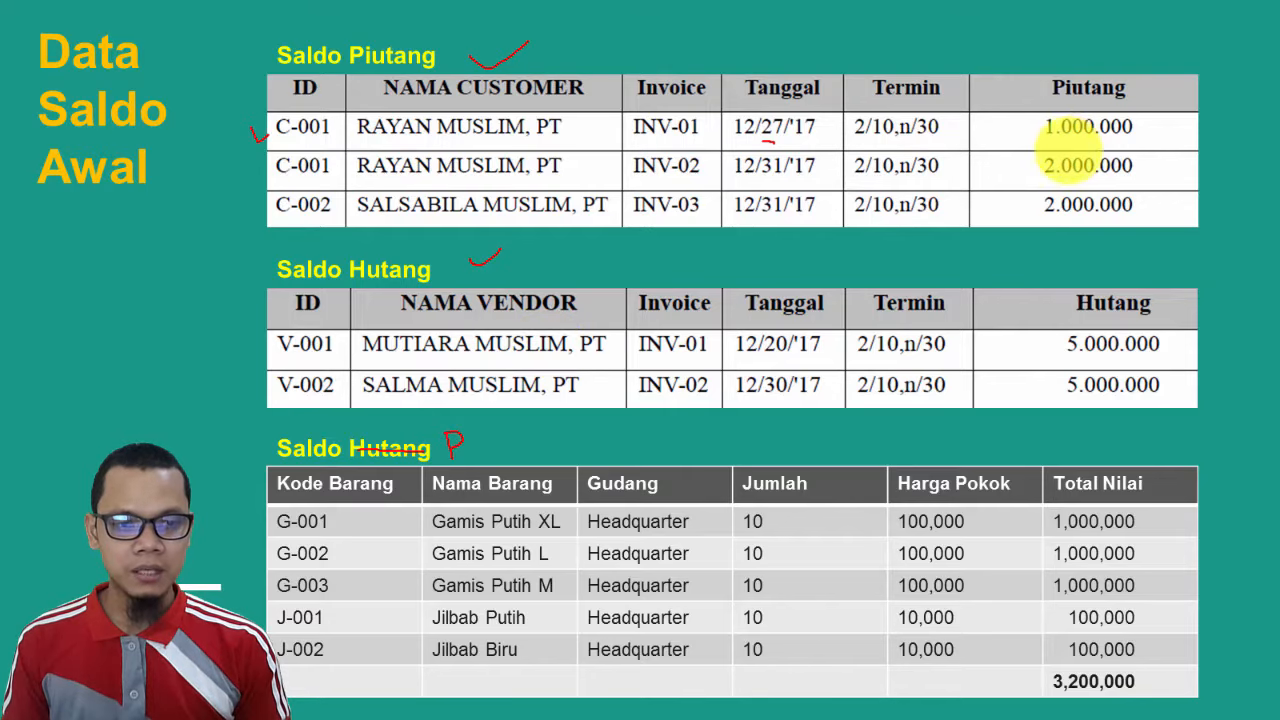
key(alt+Tab)
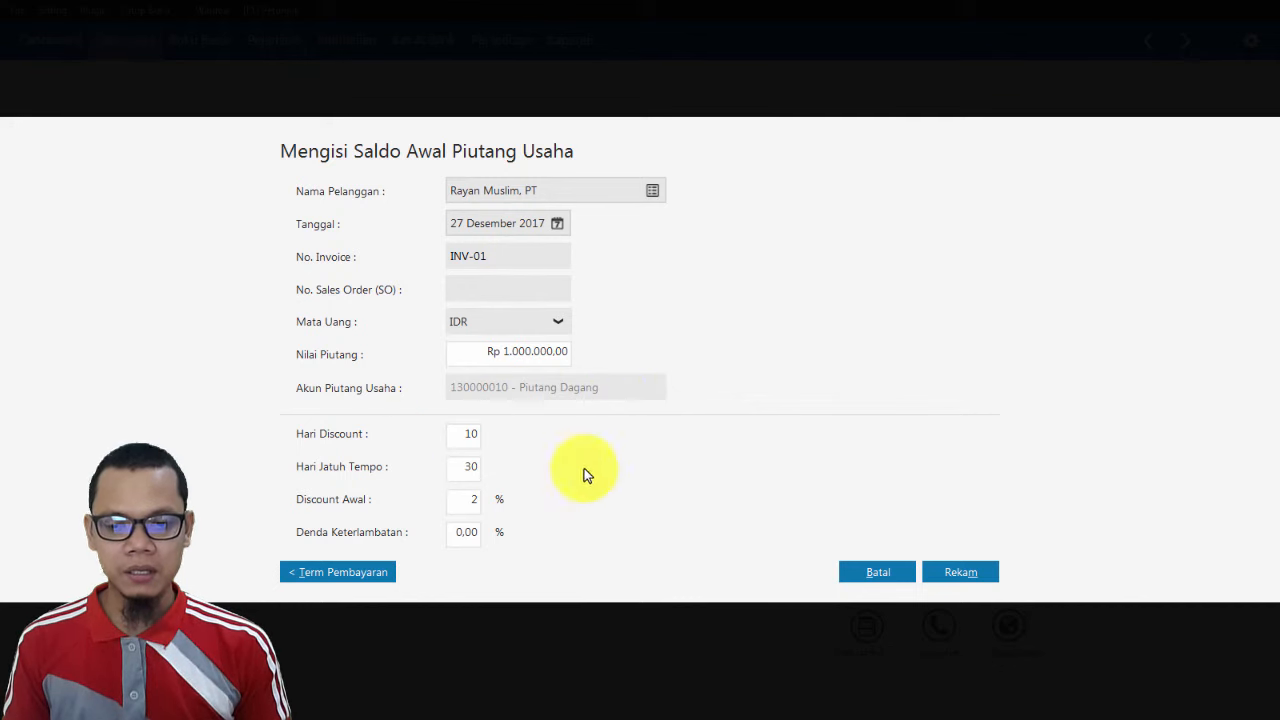
click(955, 578)
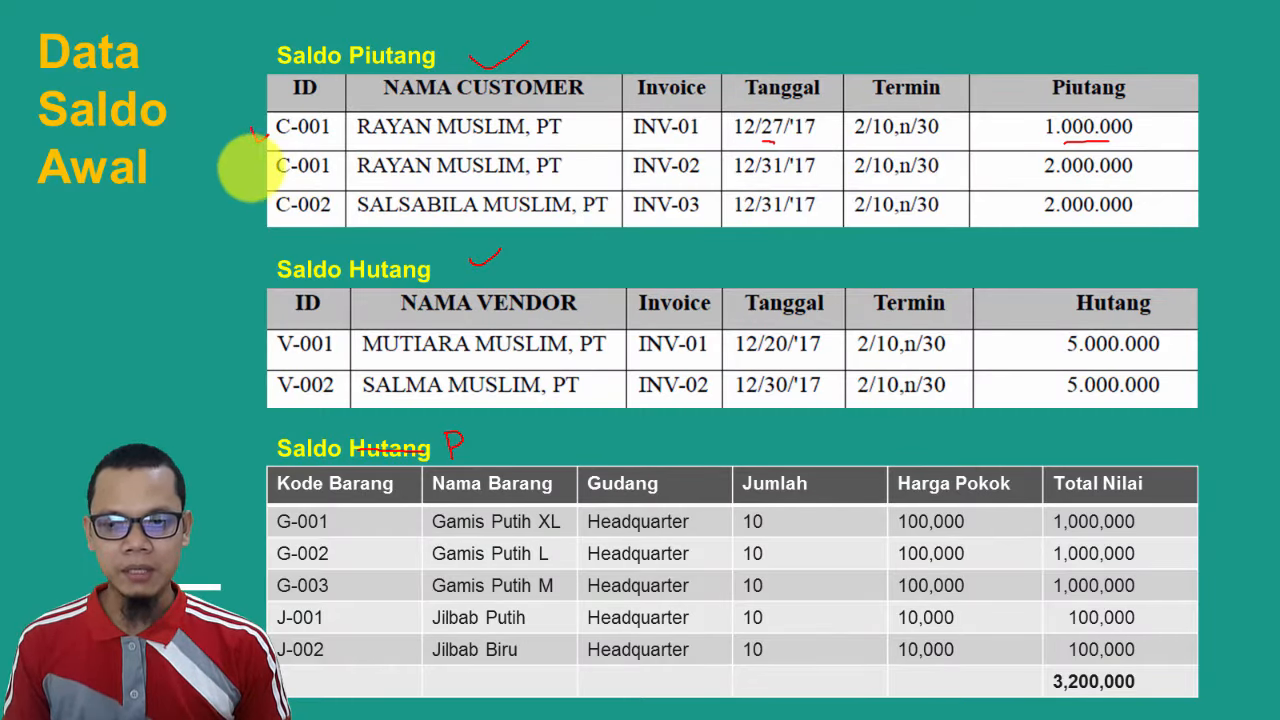
Tick the INV-02 row on the slide and start a new receivable for Rayan Muslim, PT dated 31 December 2017.
drag(251, 164, 272, 162)
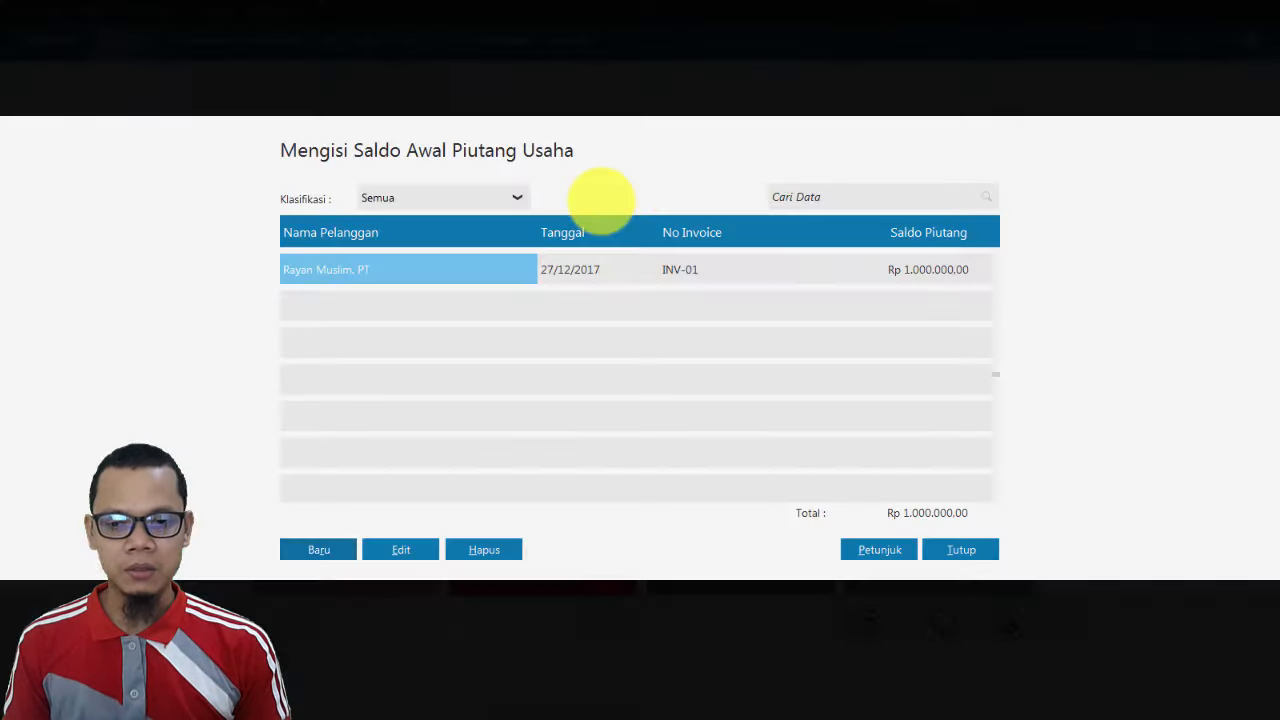
click(319, 549)
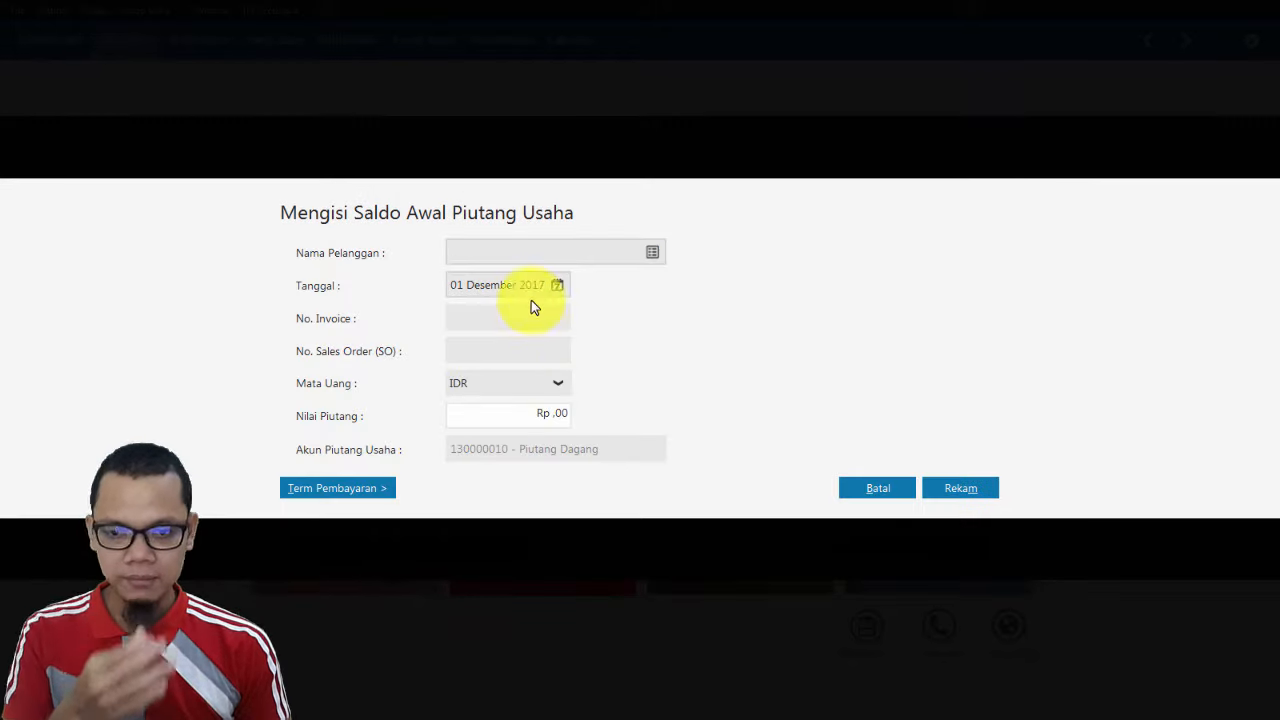
click(651, 251)
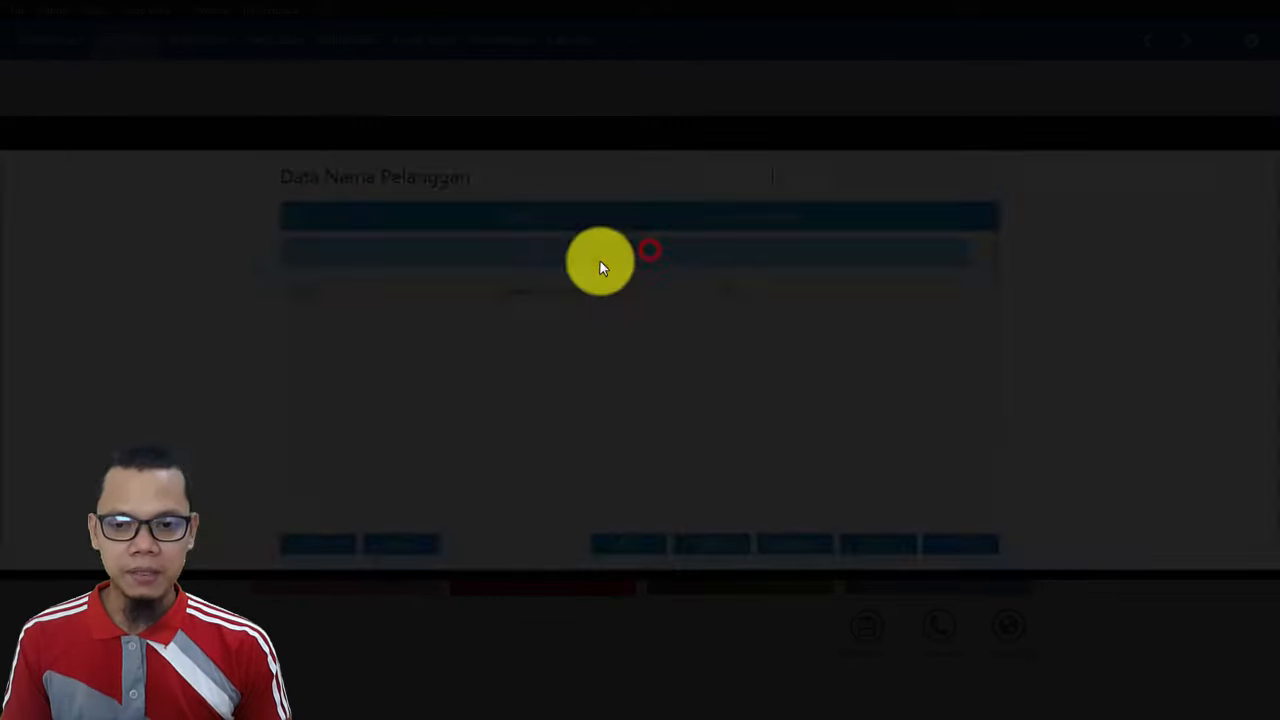
double_click(564, 257)
click(509, 284)
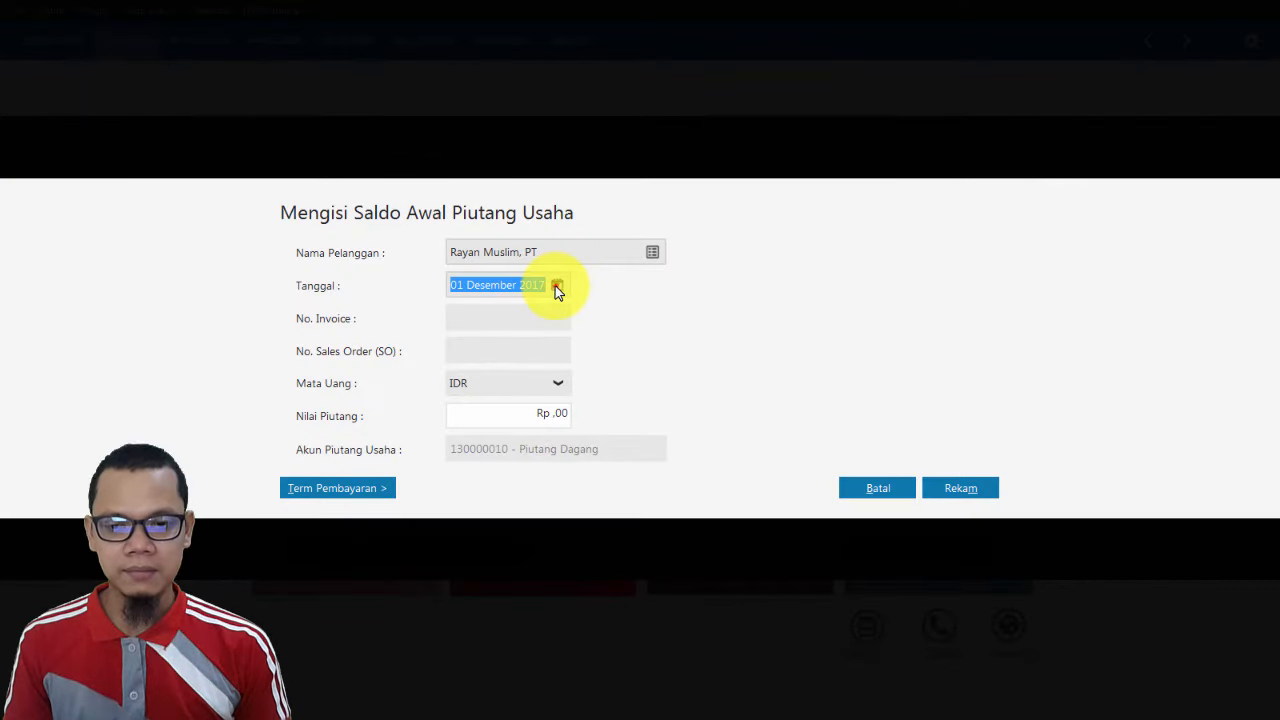
click(557, 286)
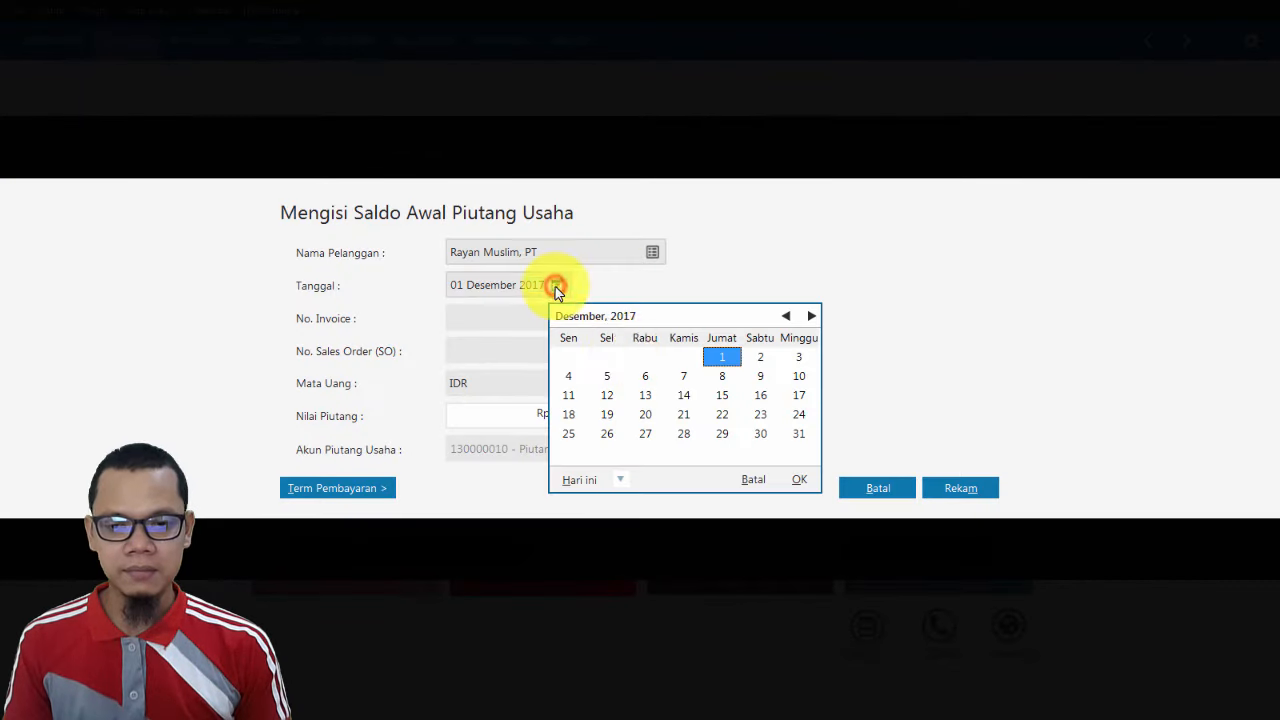
click(797, 436)
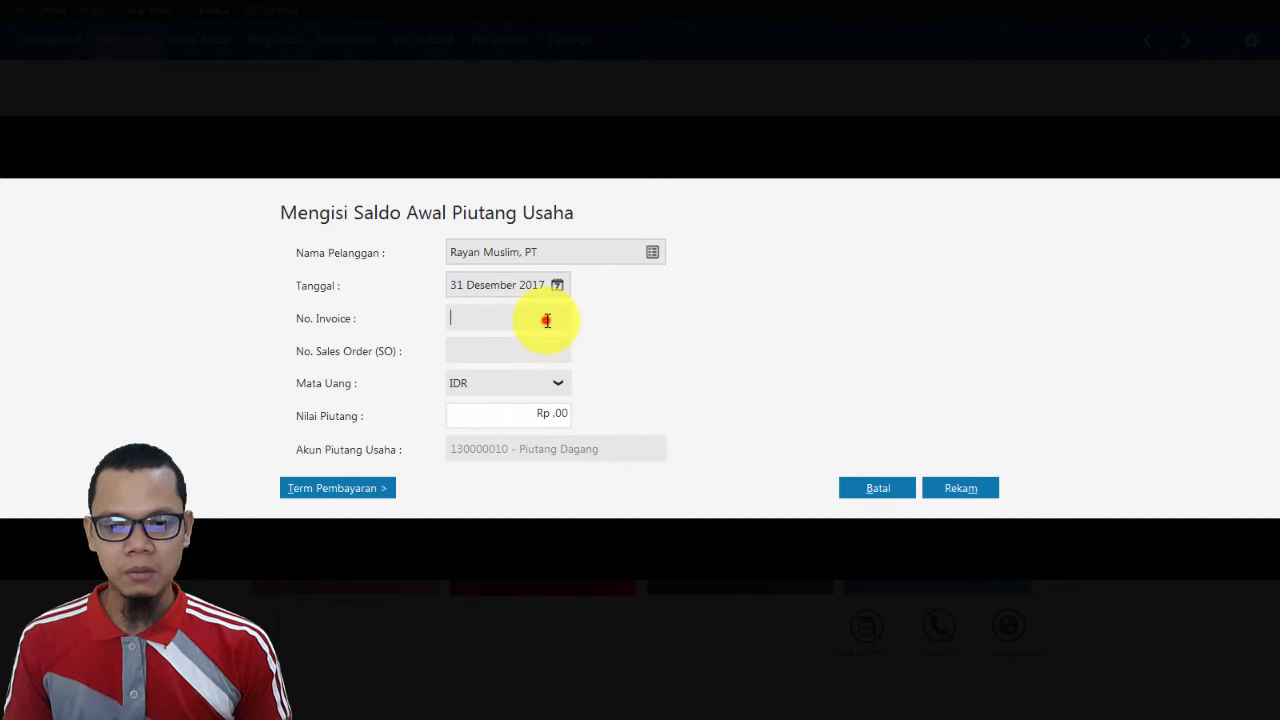
Enter INV-02 as the invoice number and set the receivable amount to 2.000.000, checking the slide.
text(1)
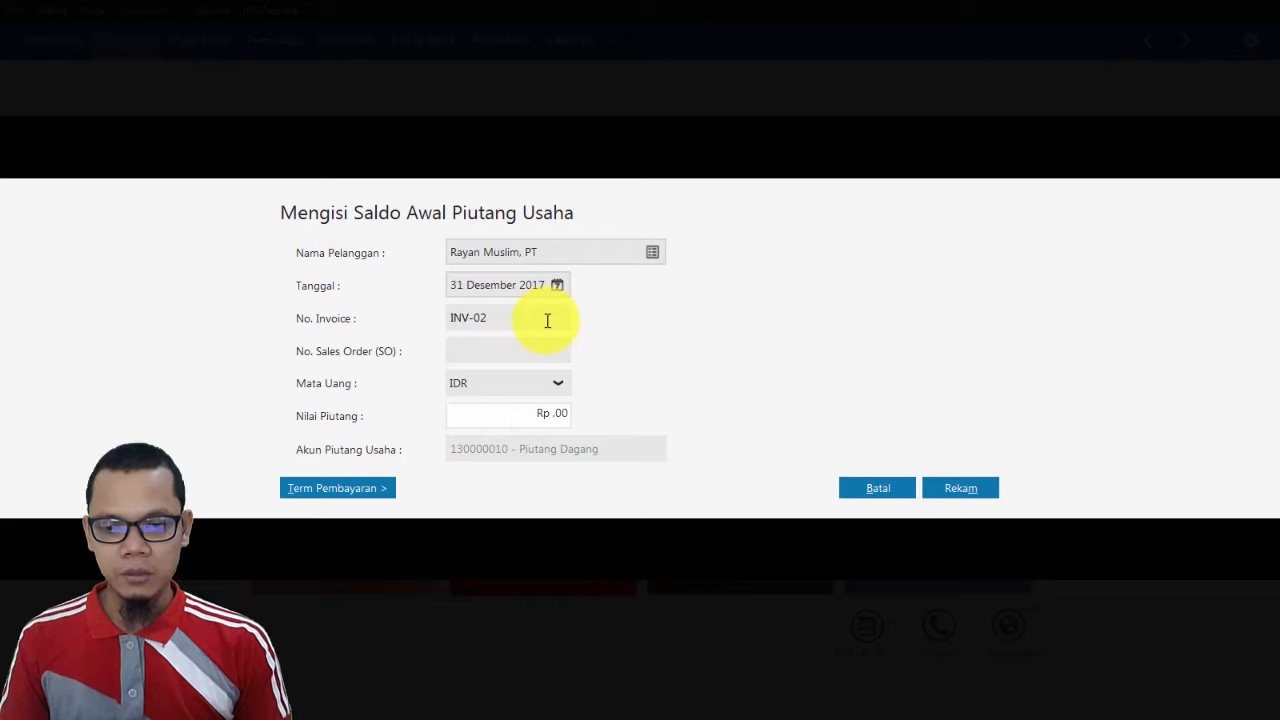
key(Tab)
key(Tab)
key(alt+Tab)
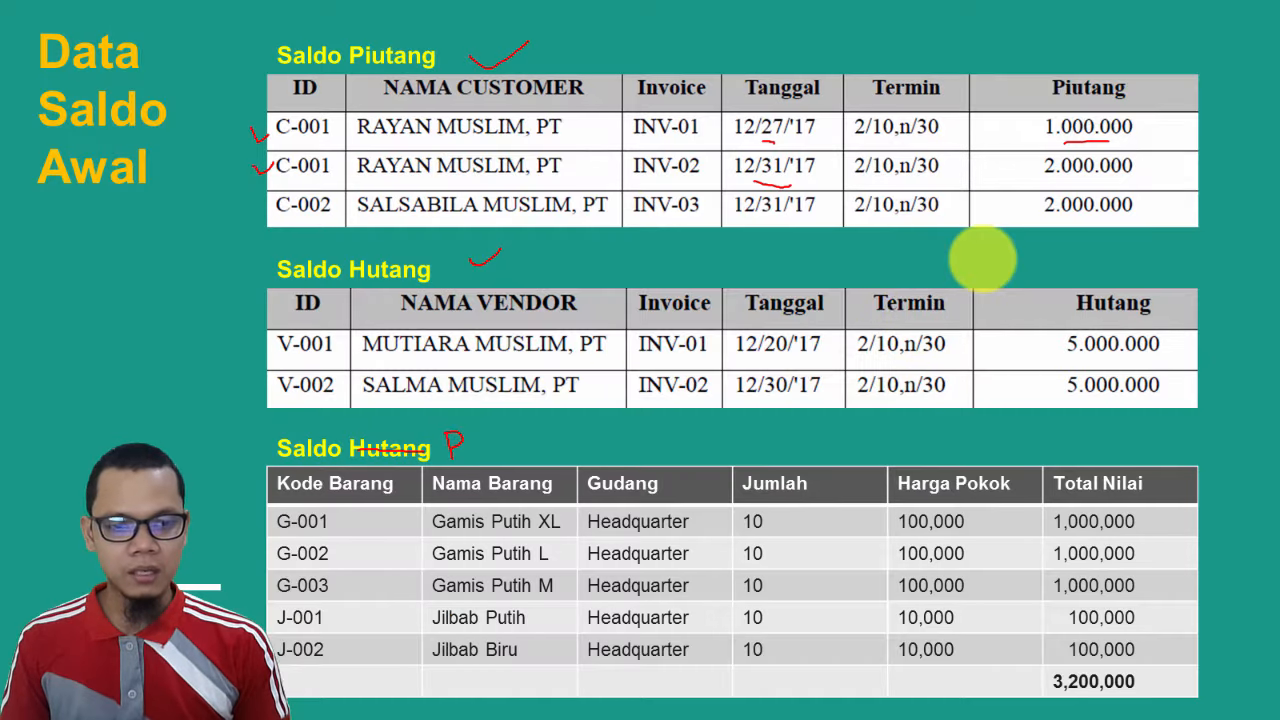
key(alt+Tab)
text(20)
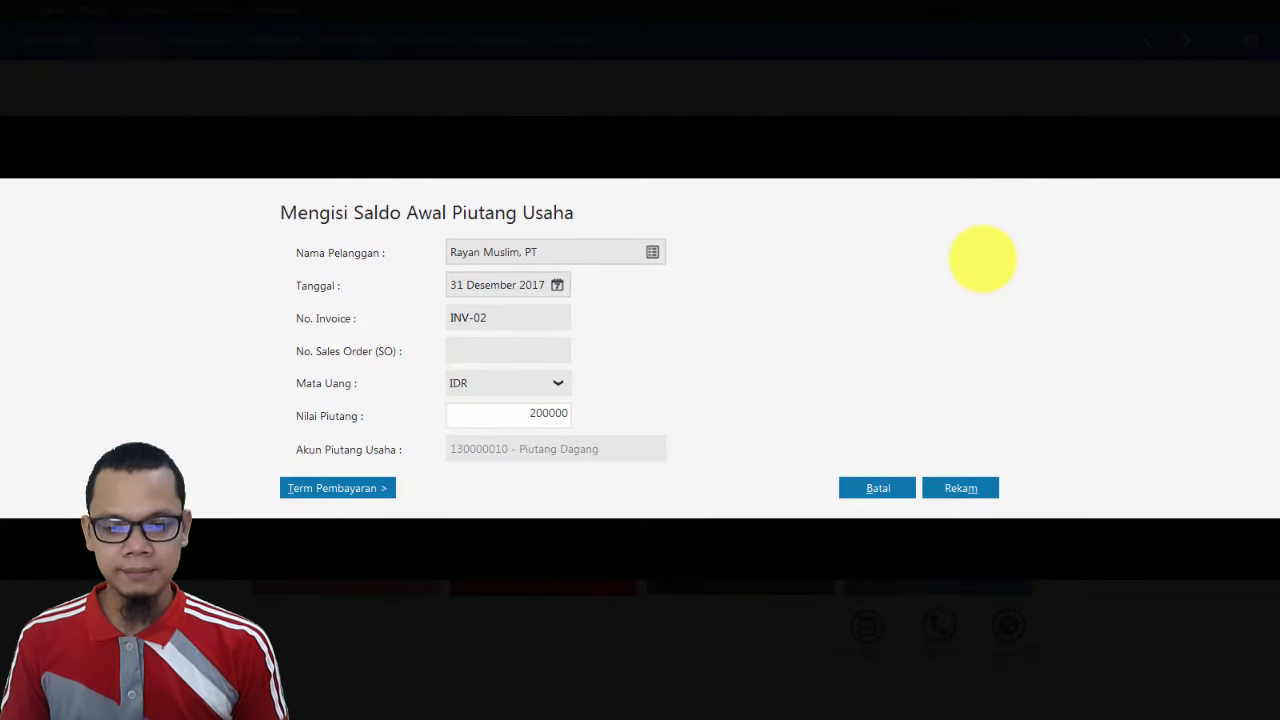
key(Tab)
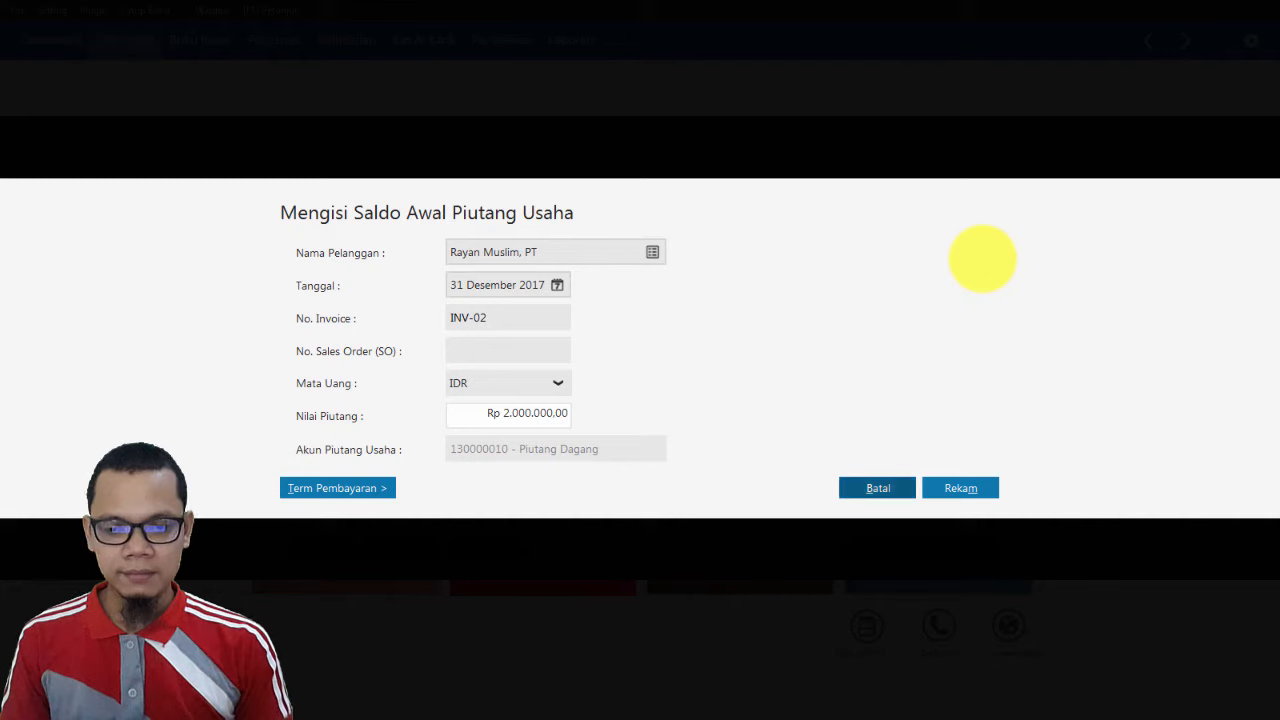
Set the INV-02 payment terms to 10 discount days, 30 due days and 2% early discount, and save the receivable.
click(314, 488)
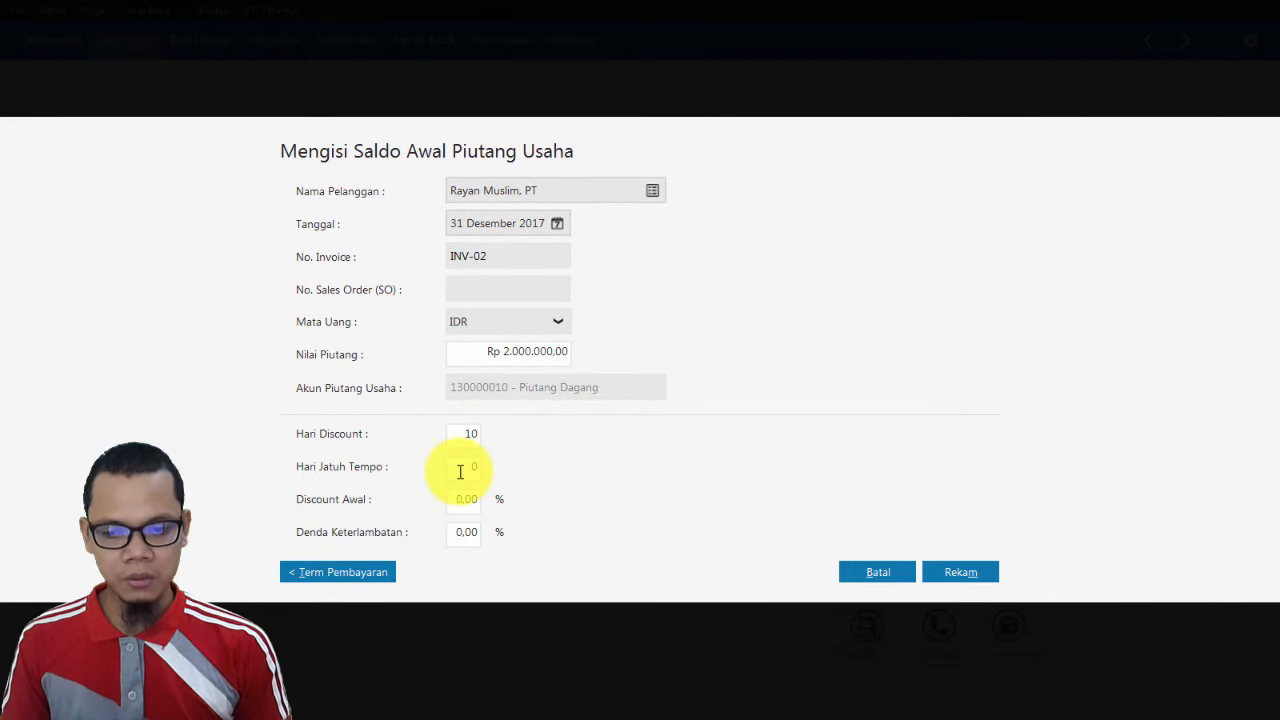
text(2)
key(Tab)
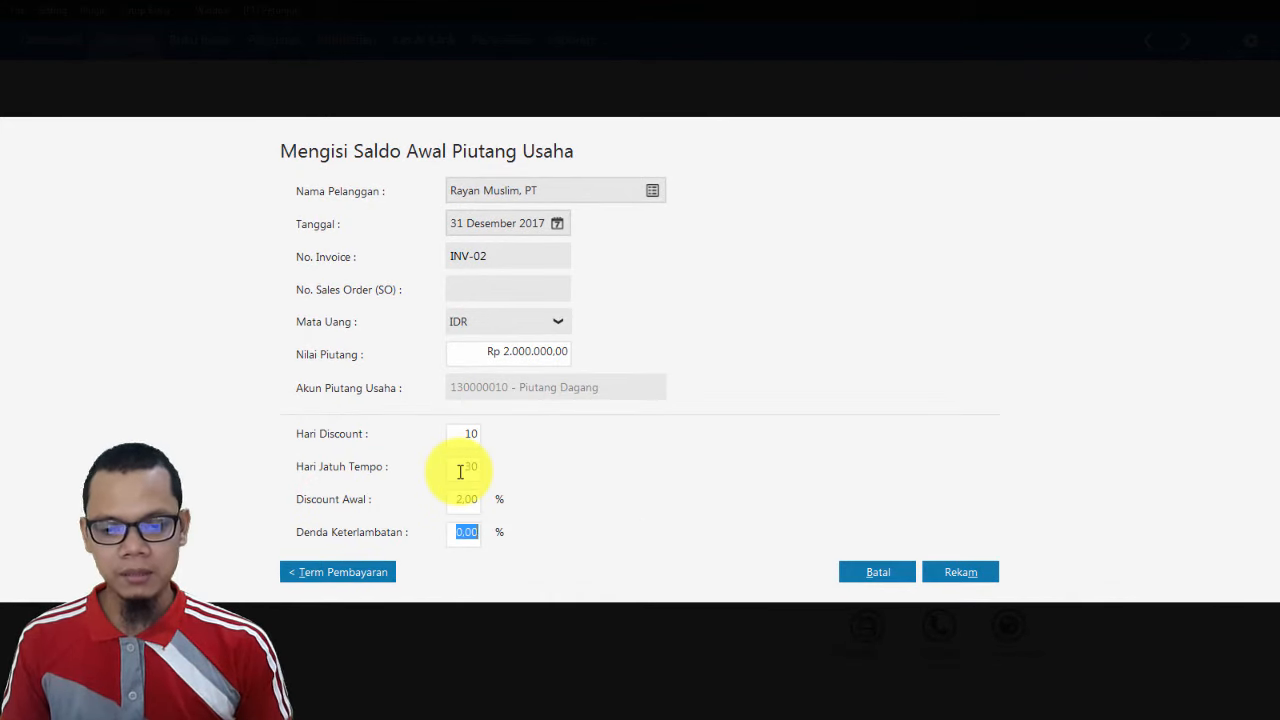
click(952, 573)
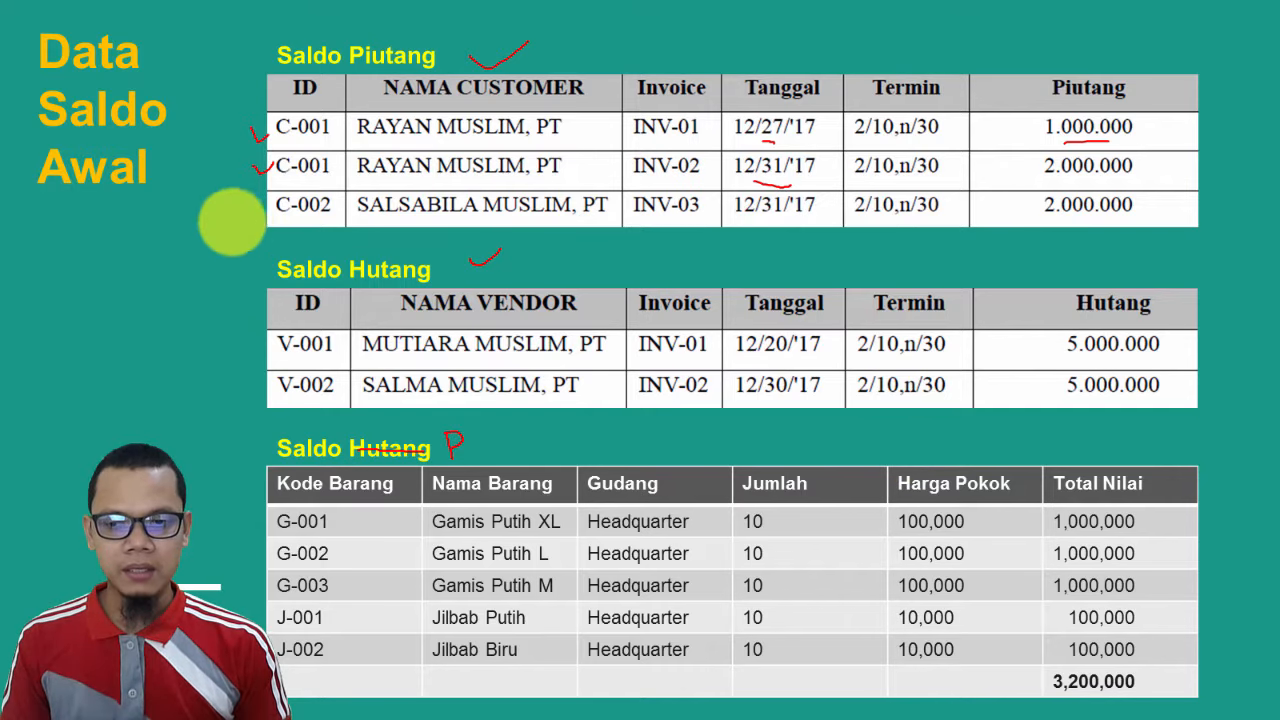
Tick the INV-03 row on the slide and start a new receivable for Salsabila Muslim, PT dated 31 December 2017.
drag(249, 204, 268, 197)
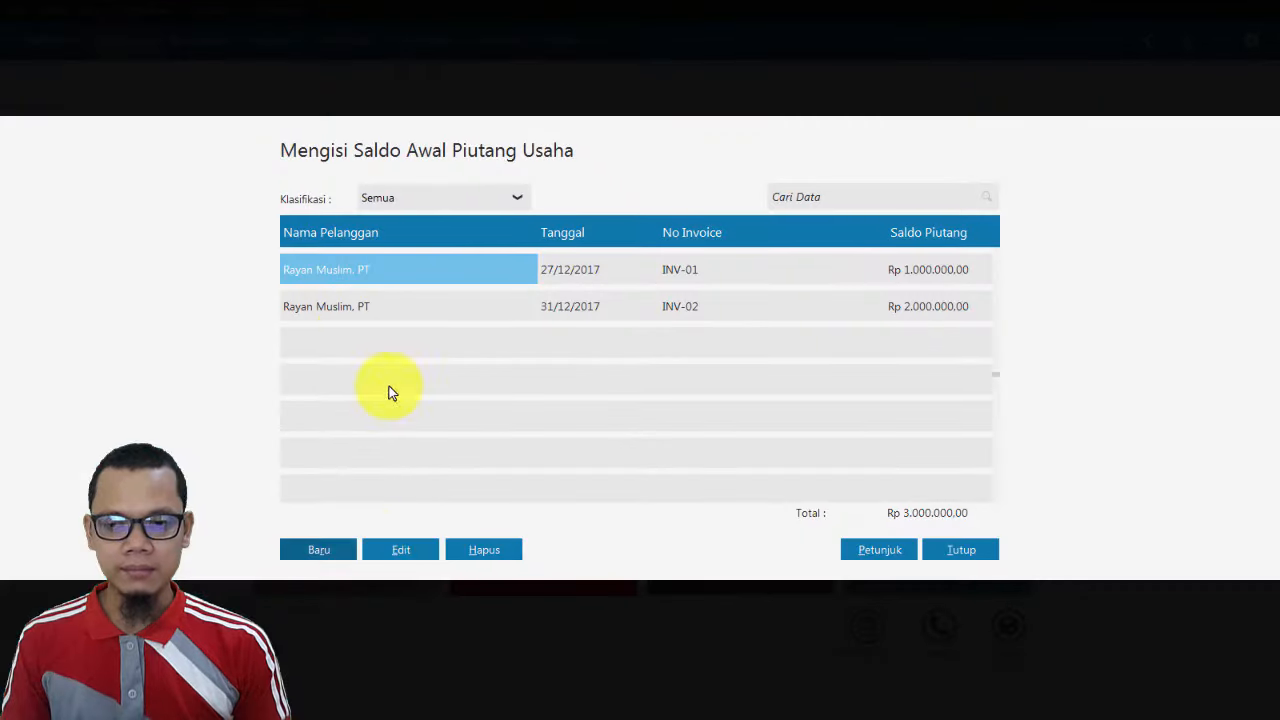
click(315, 546)
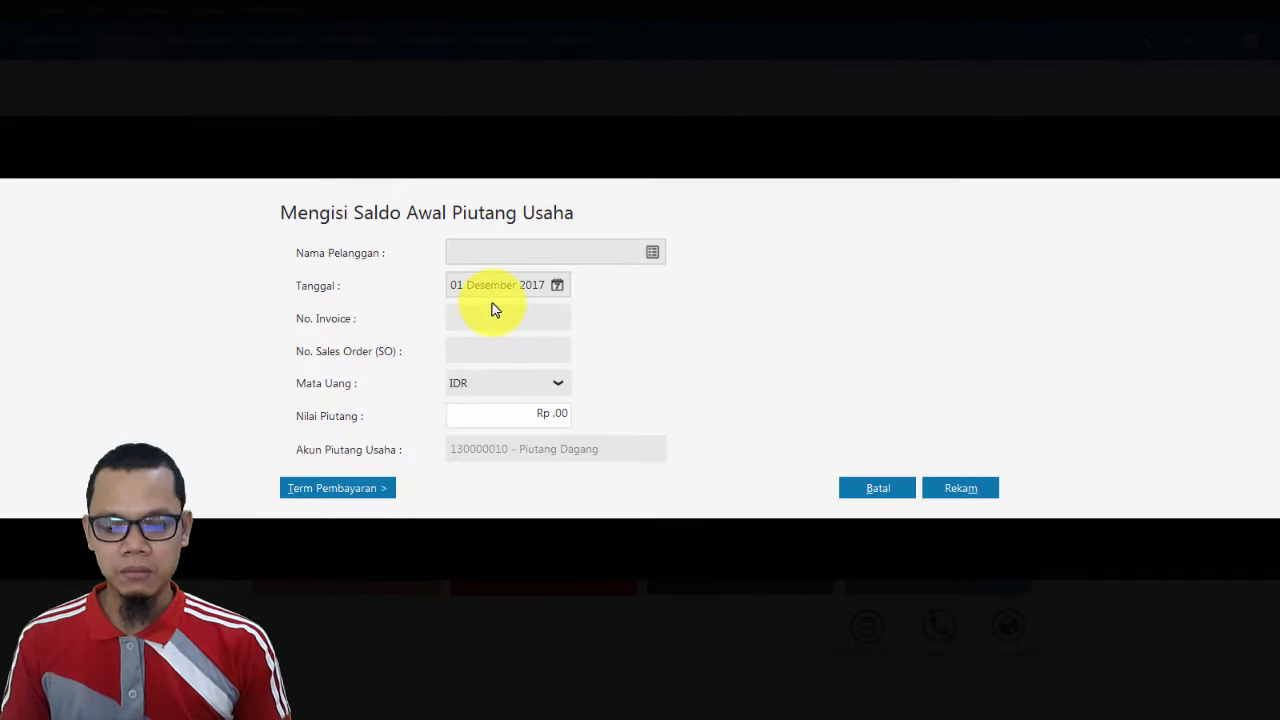
click(651, 256)
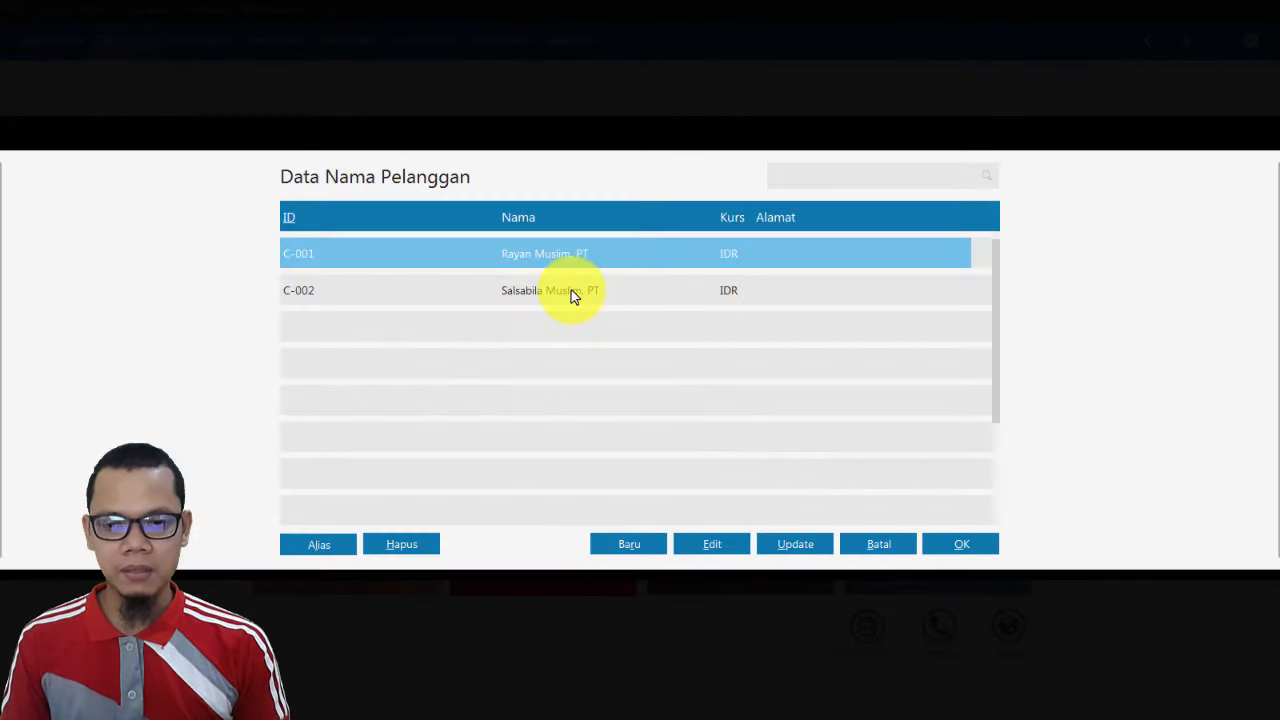
double_click(571, 290)
click(495, 285)
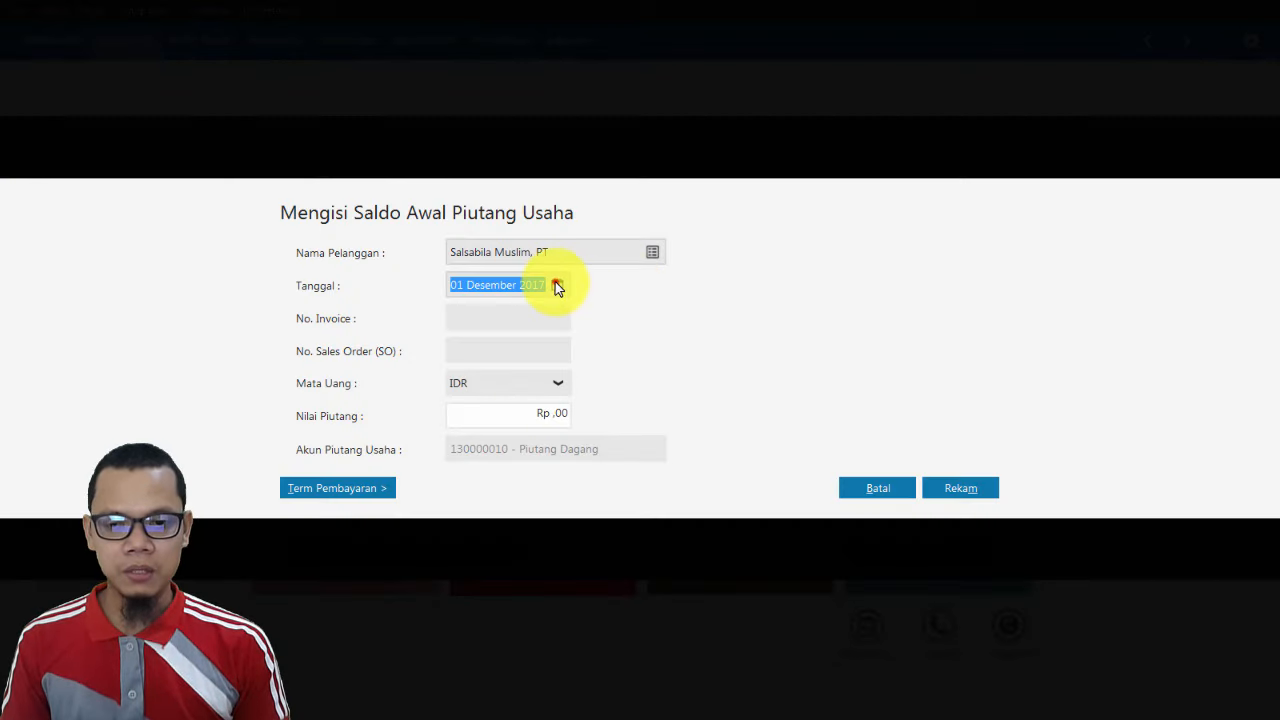
click(557, 285)
click(791, 437)
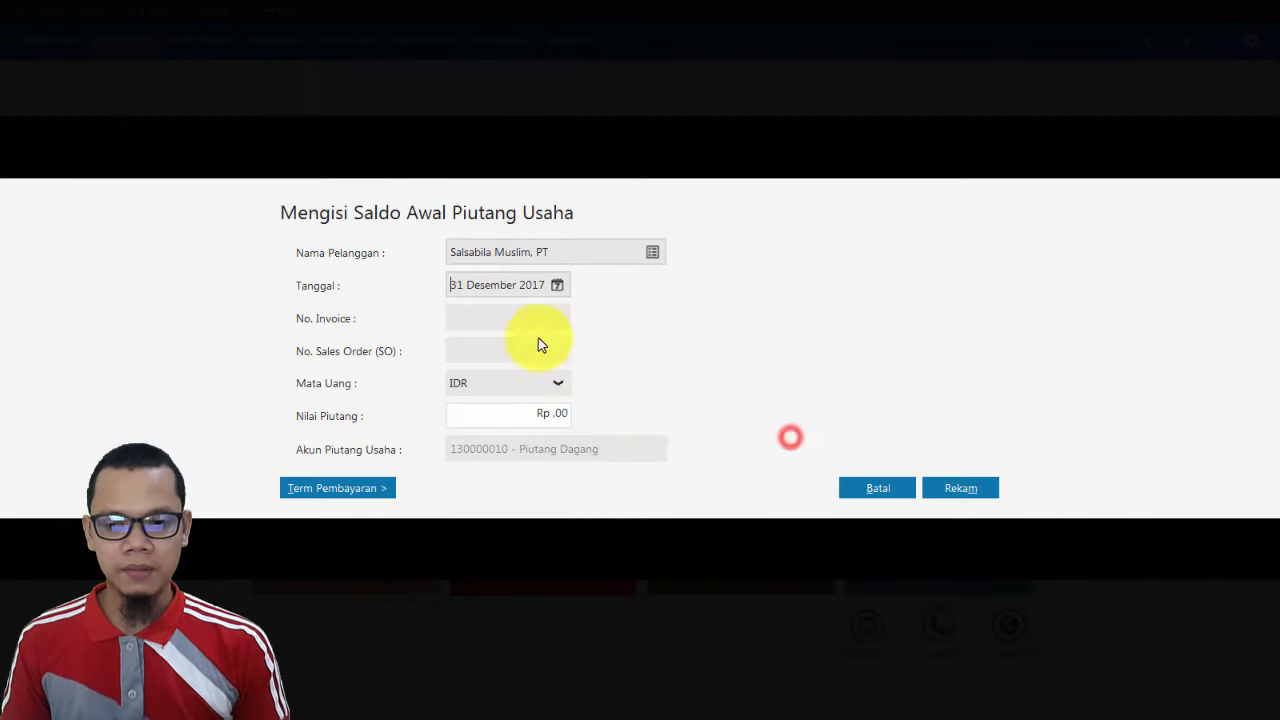
Enter INV-03 as the Salsabila Muslim, PT invoice number and set the receivable amount to 2.000.000, checking the slide.
click(519, 316)
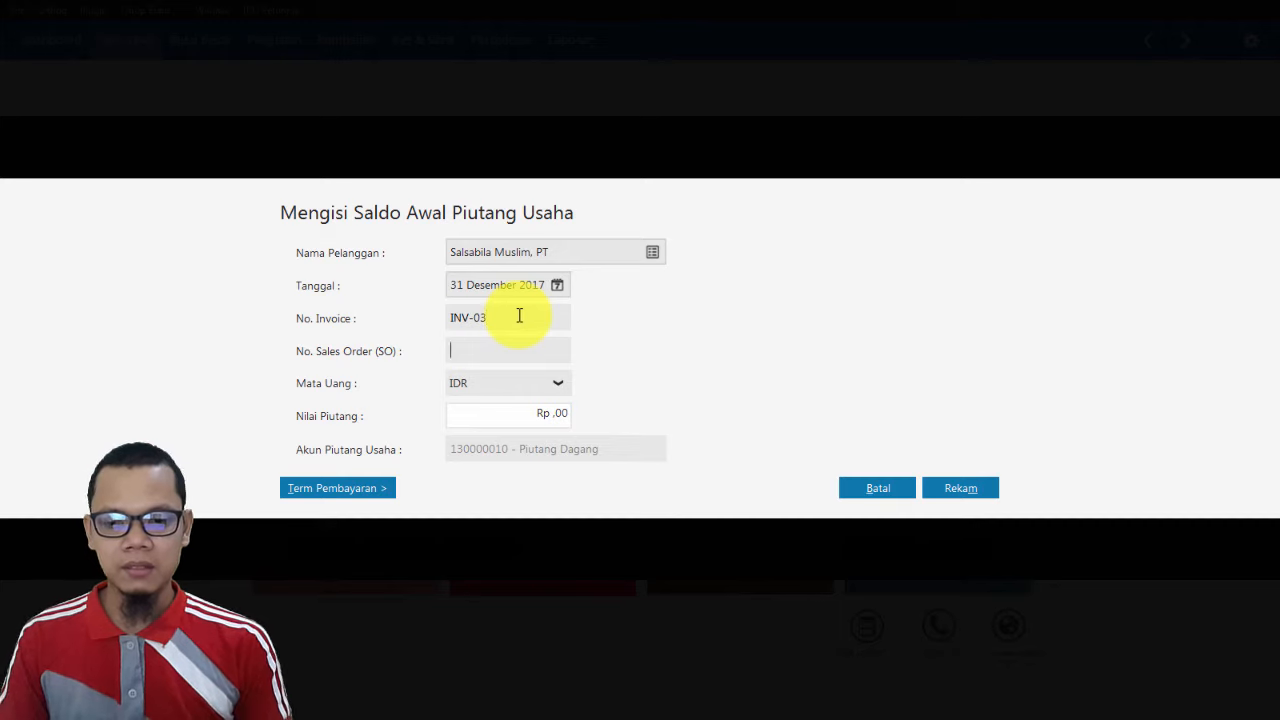
key(Tab)
key(alt+Tab)
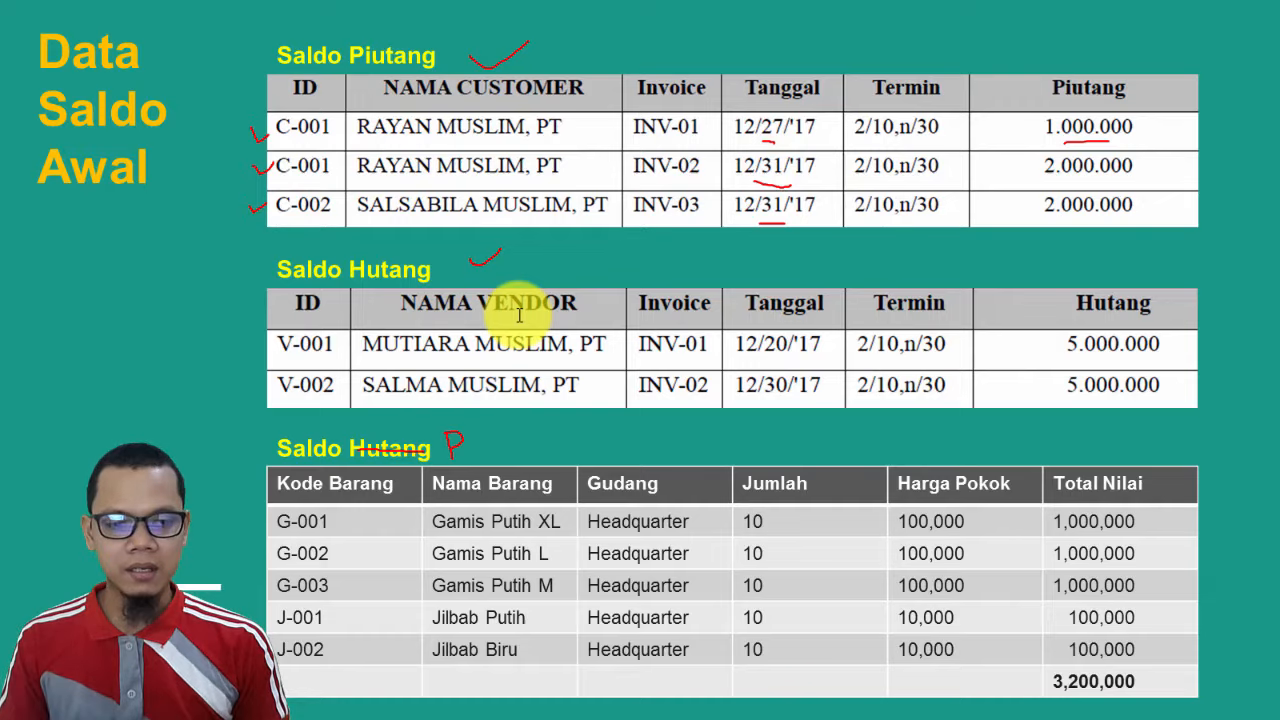
key(alt+Tab)
text(2)
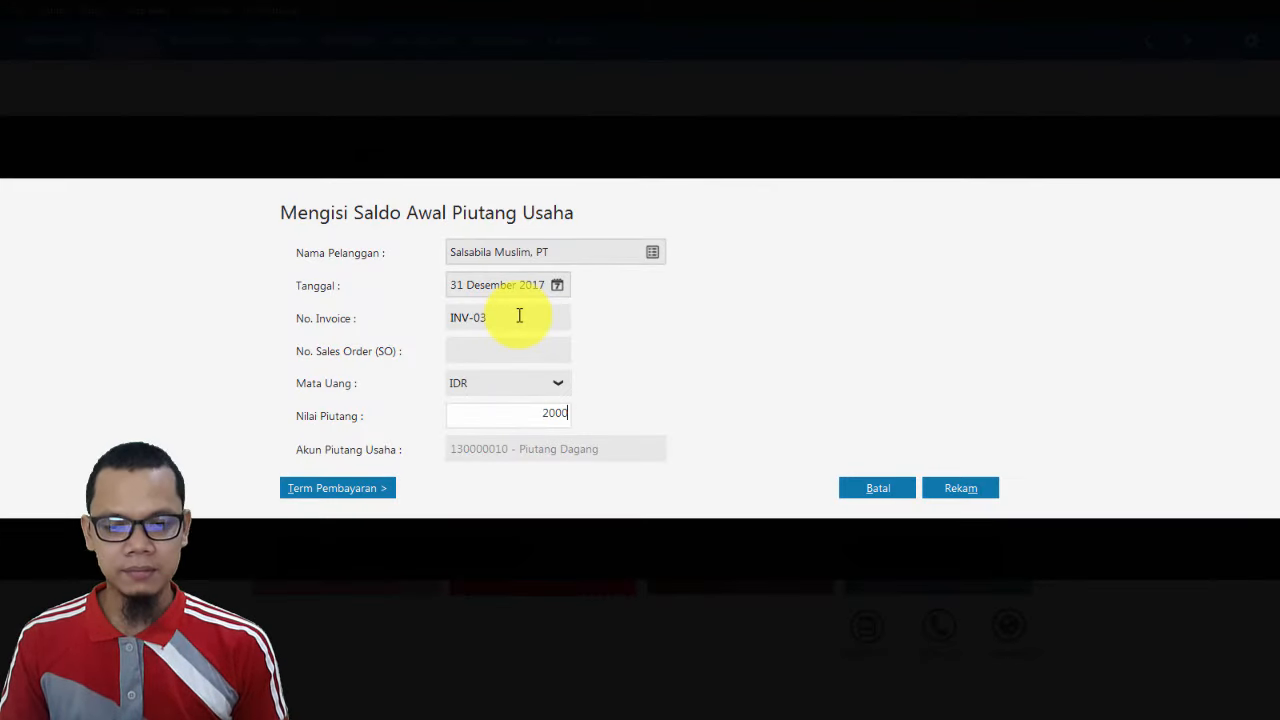
key(Tab)
Set the INV-03 payment terms to the slide's 2/10,n/30, save the receivable, and close the receivables list to return to the slide.
click(335, 498)
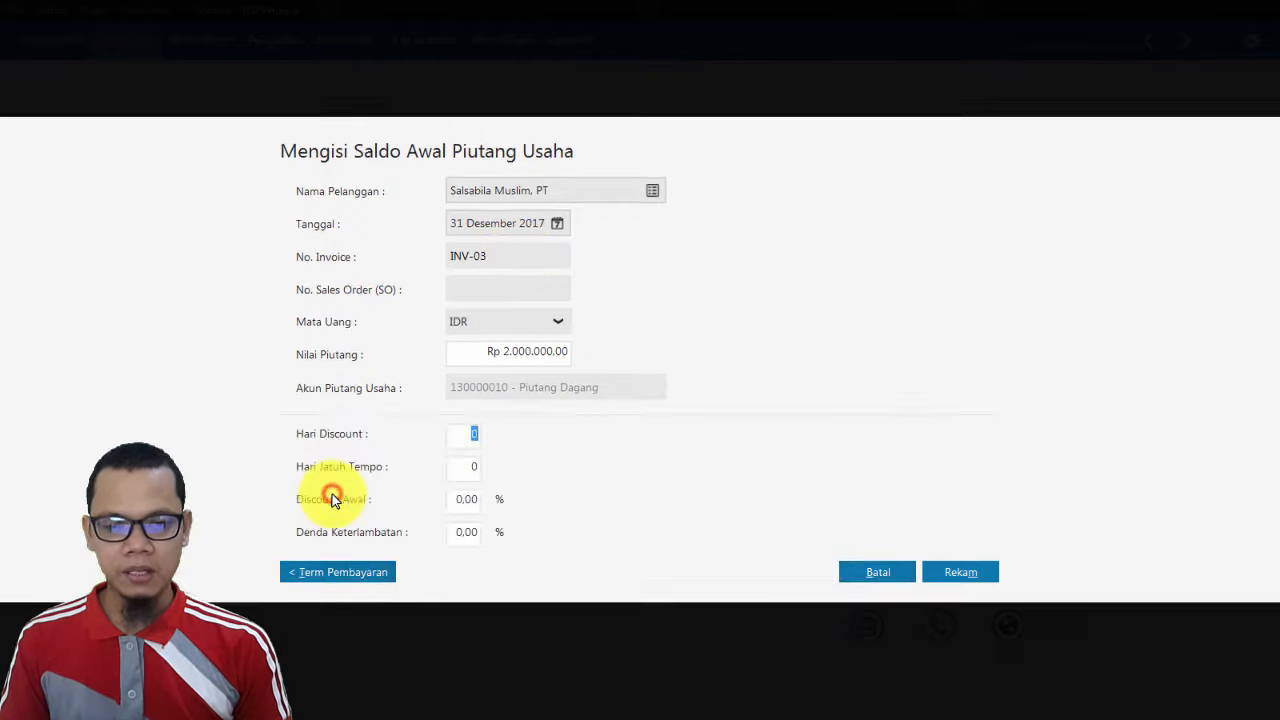
key(alt+Tab)
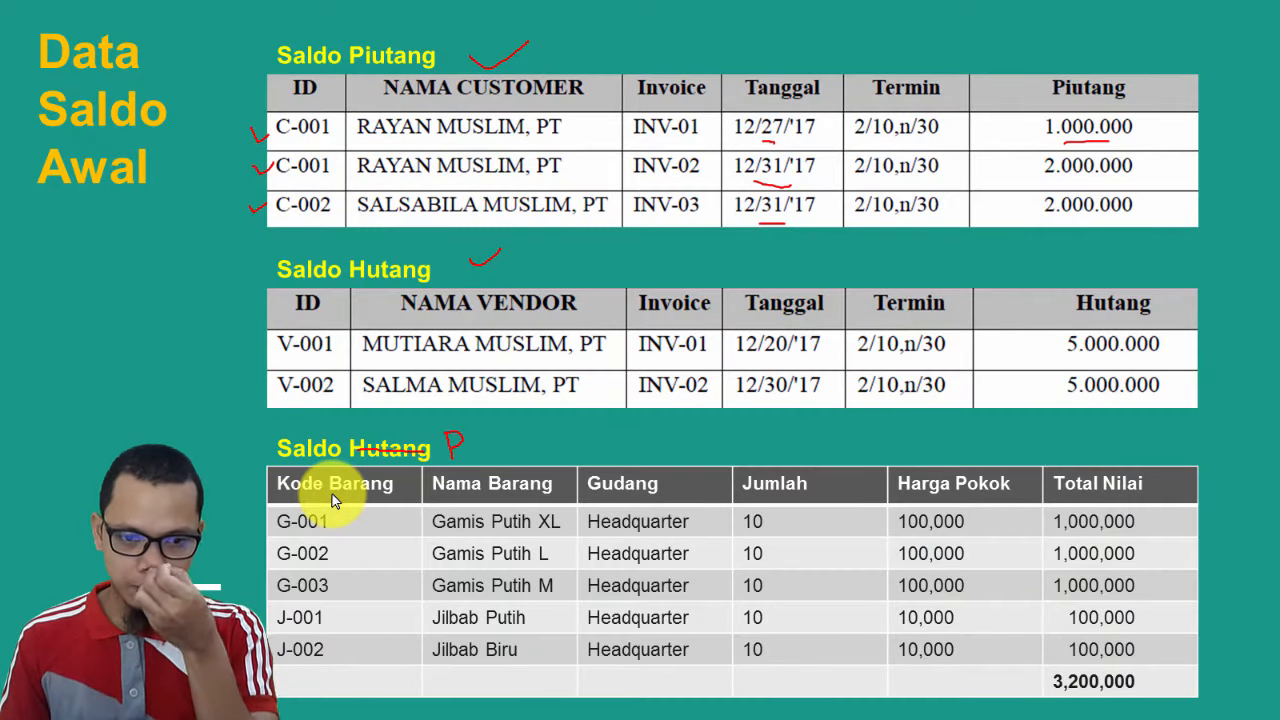
key(alt+Tab)
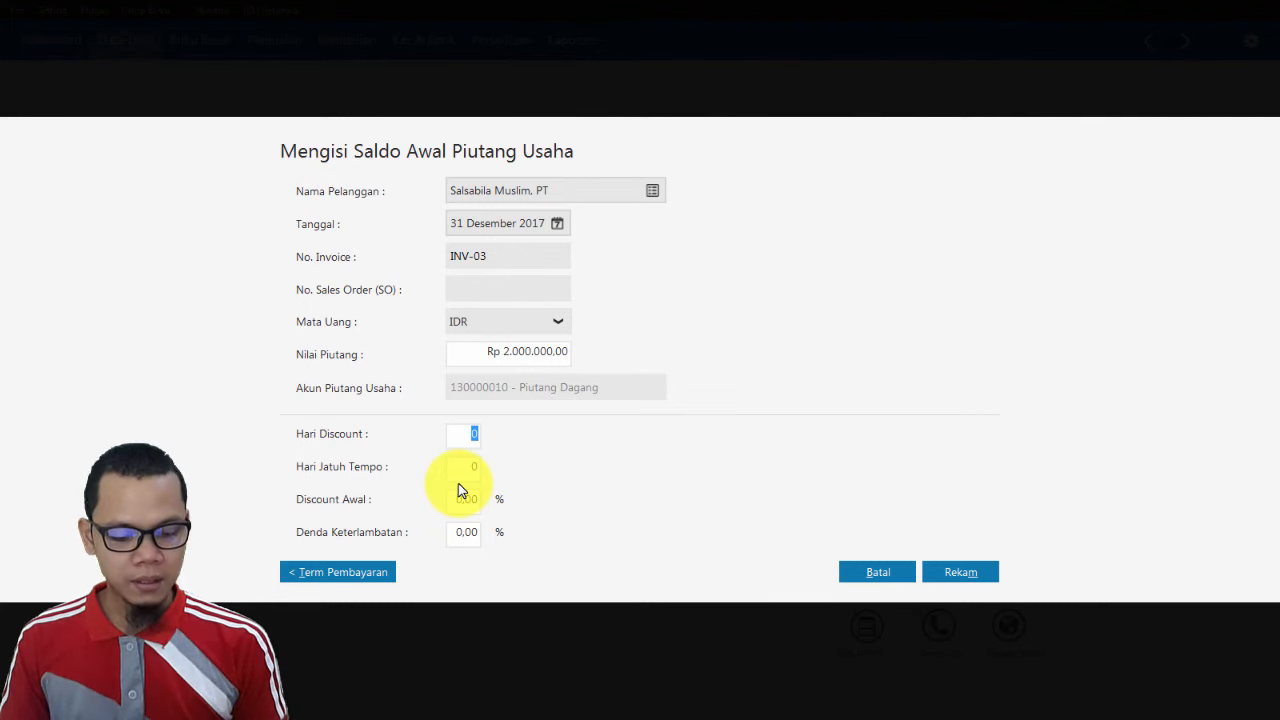
text(10)
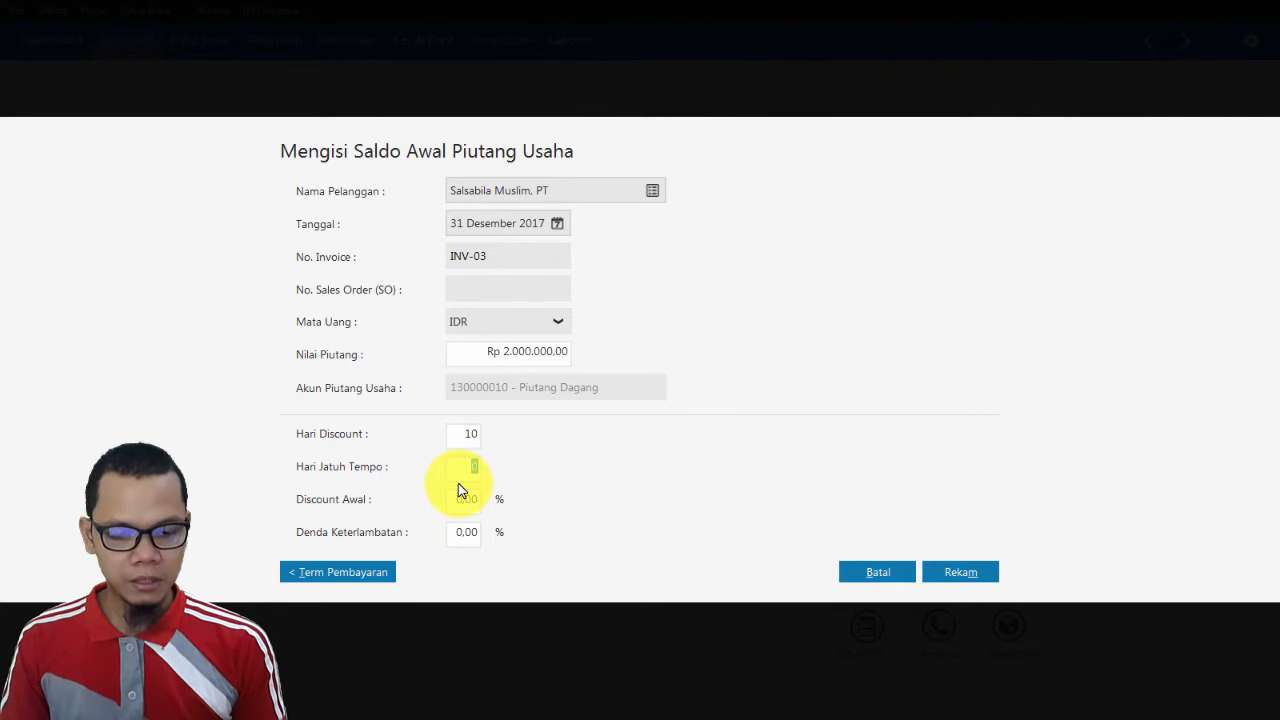
click(970, 575)
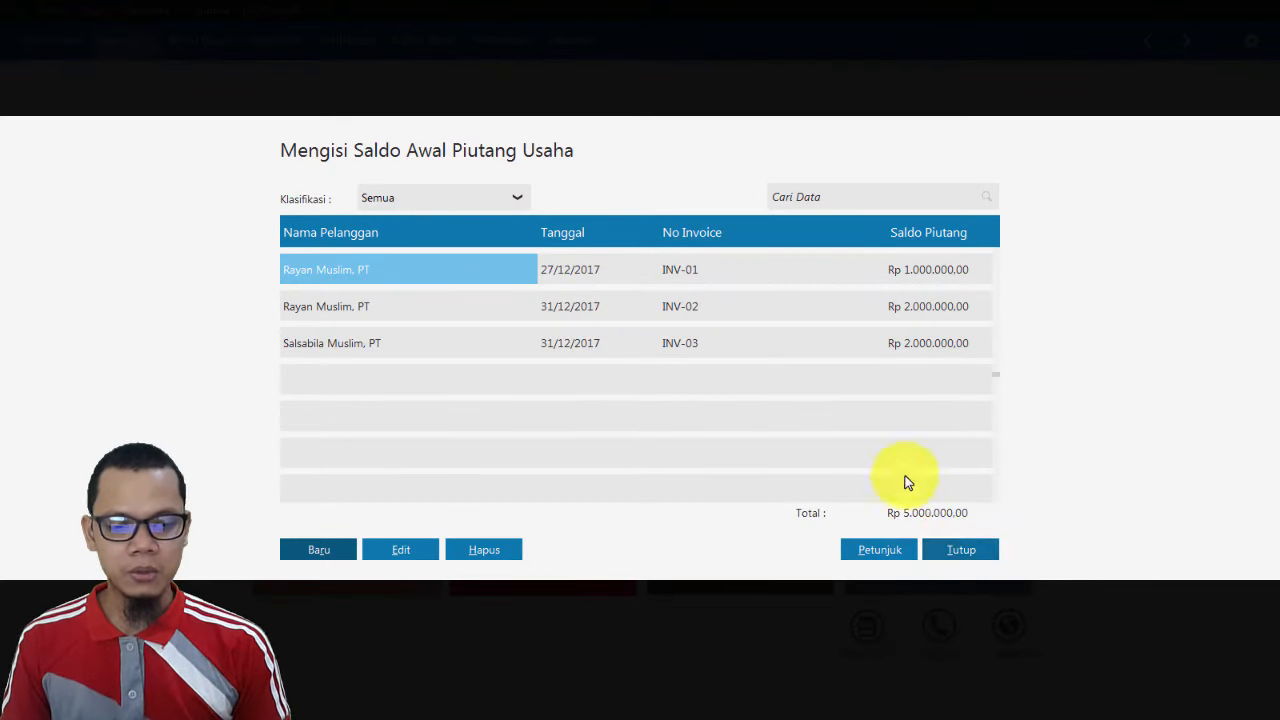
click(969, 545)
key(alt+Tab)
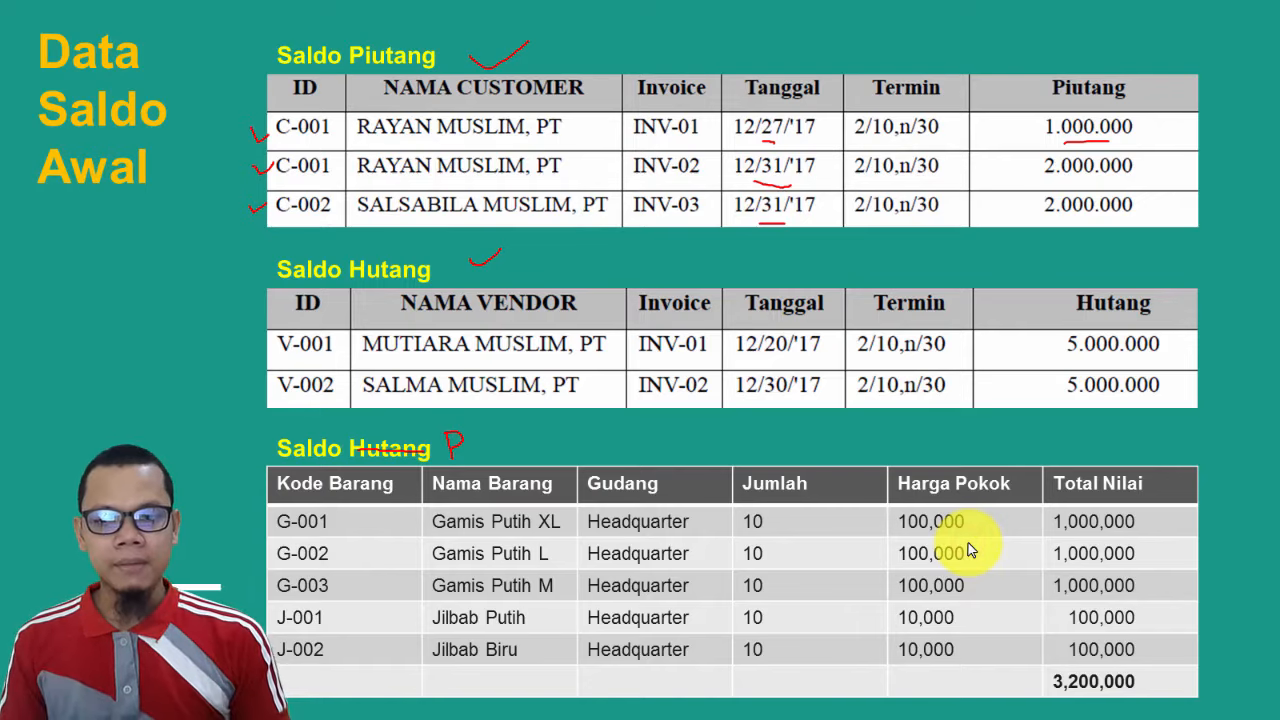
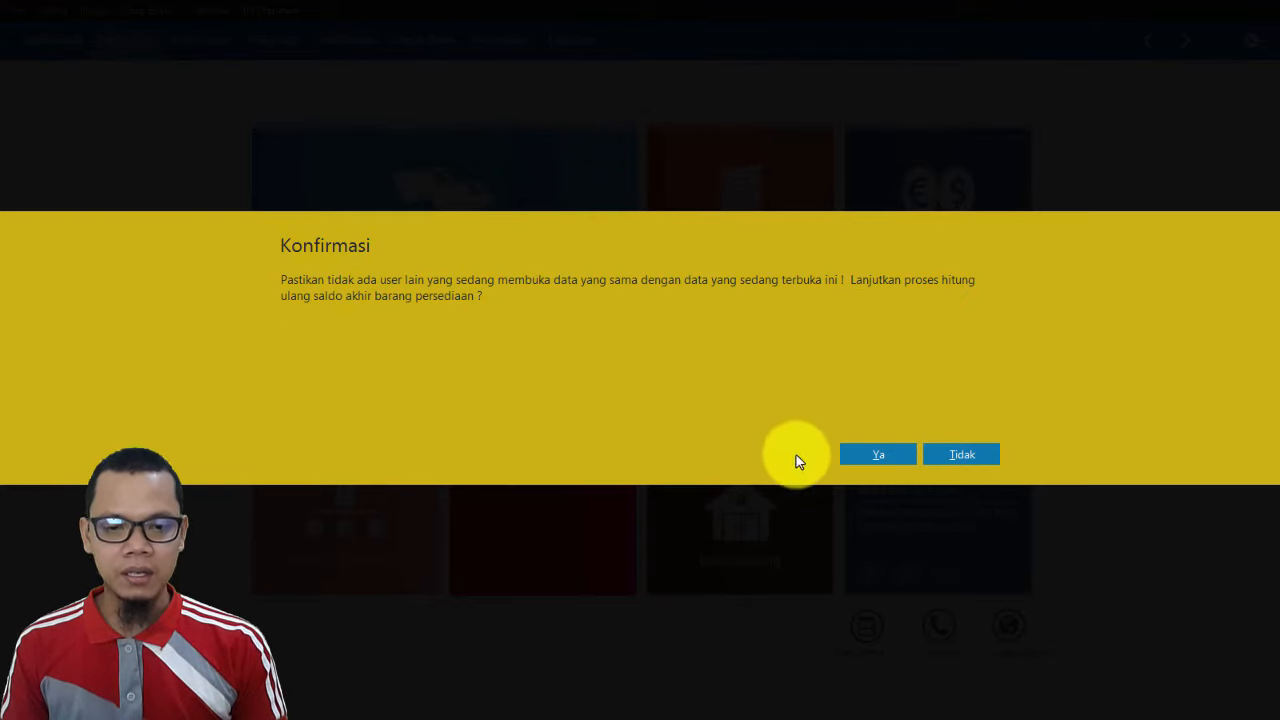
Confirm the recalculation of the ending inventory balances and close its result window.
click(863, 455)
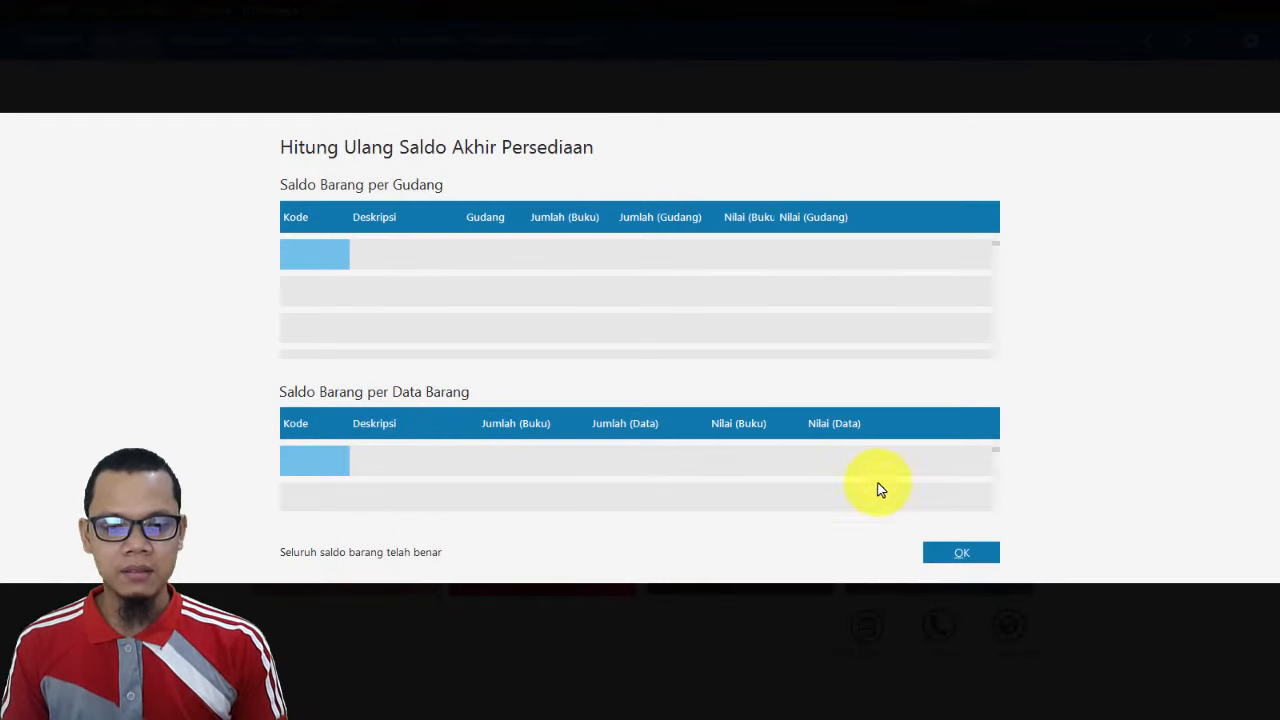
click(955, 551)
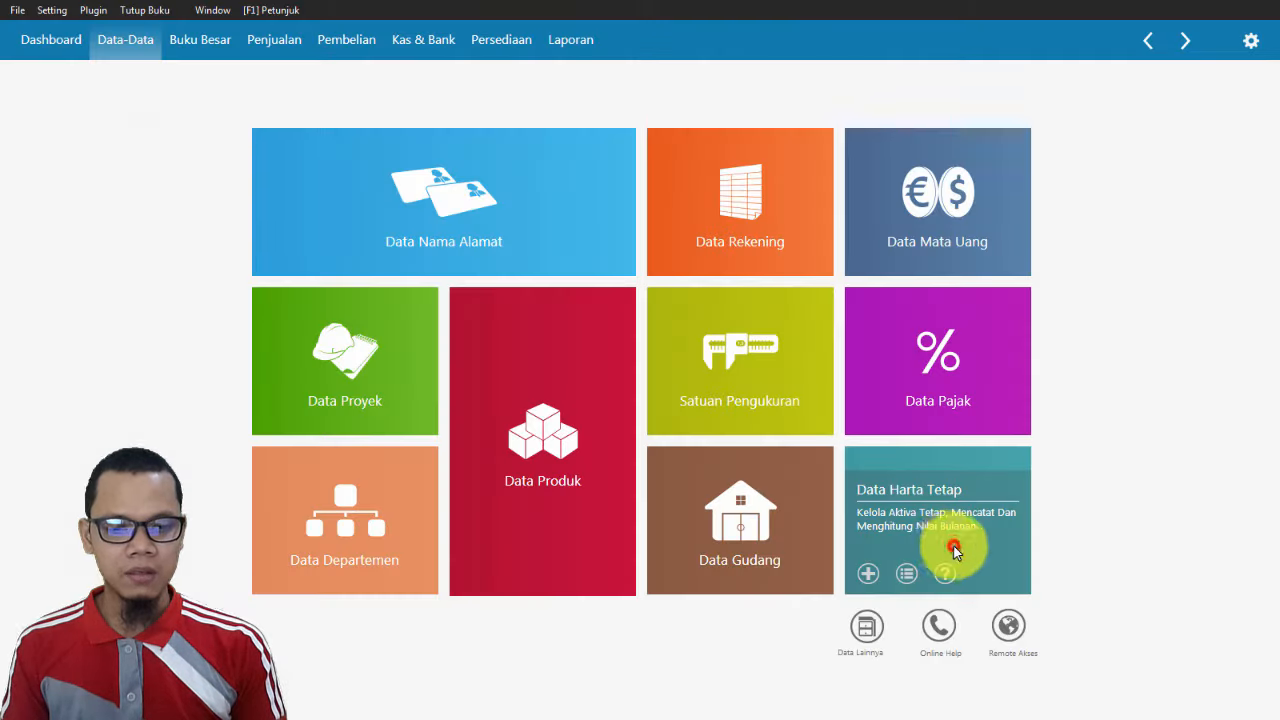
Switch to the PowerPoint slideshow and advance past the transactions title to case study 01, Sewa Dibayar Dimuka.
key(alt+Tab)
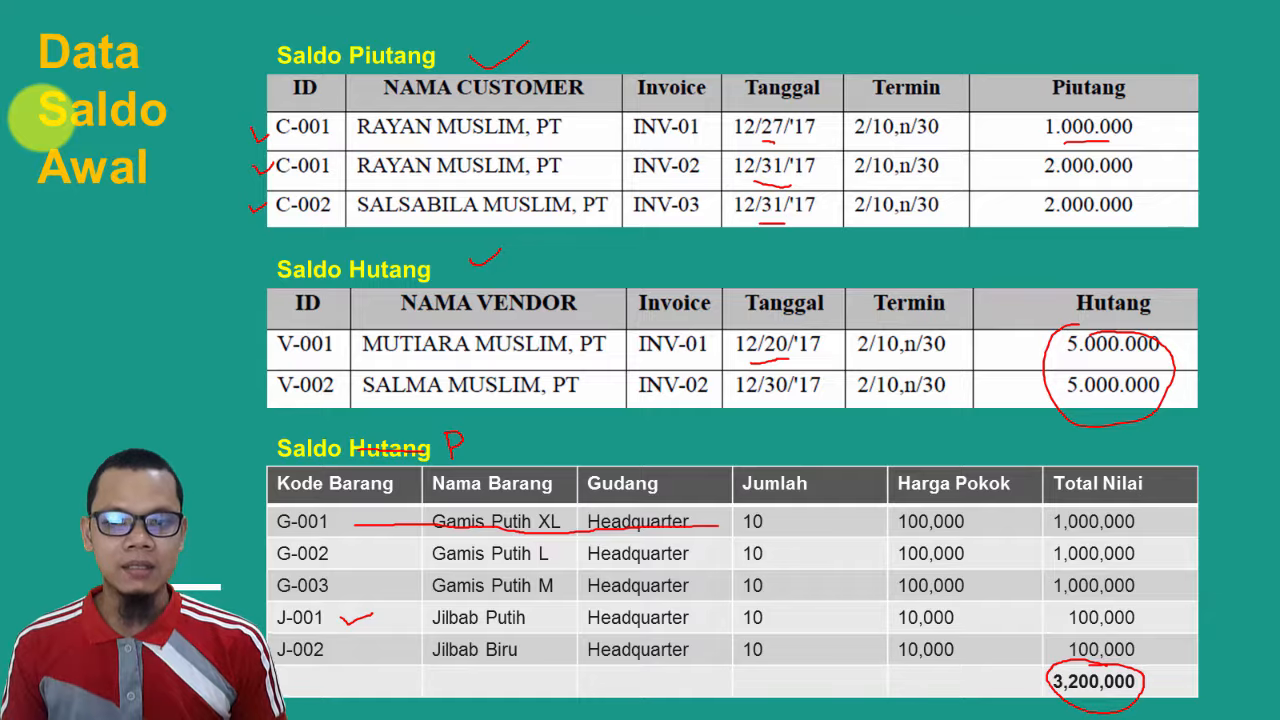
key(Right)
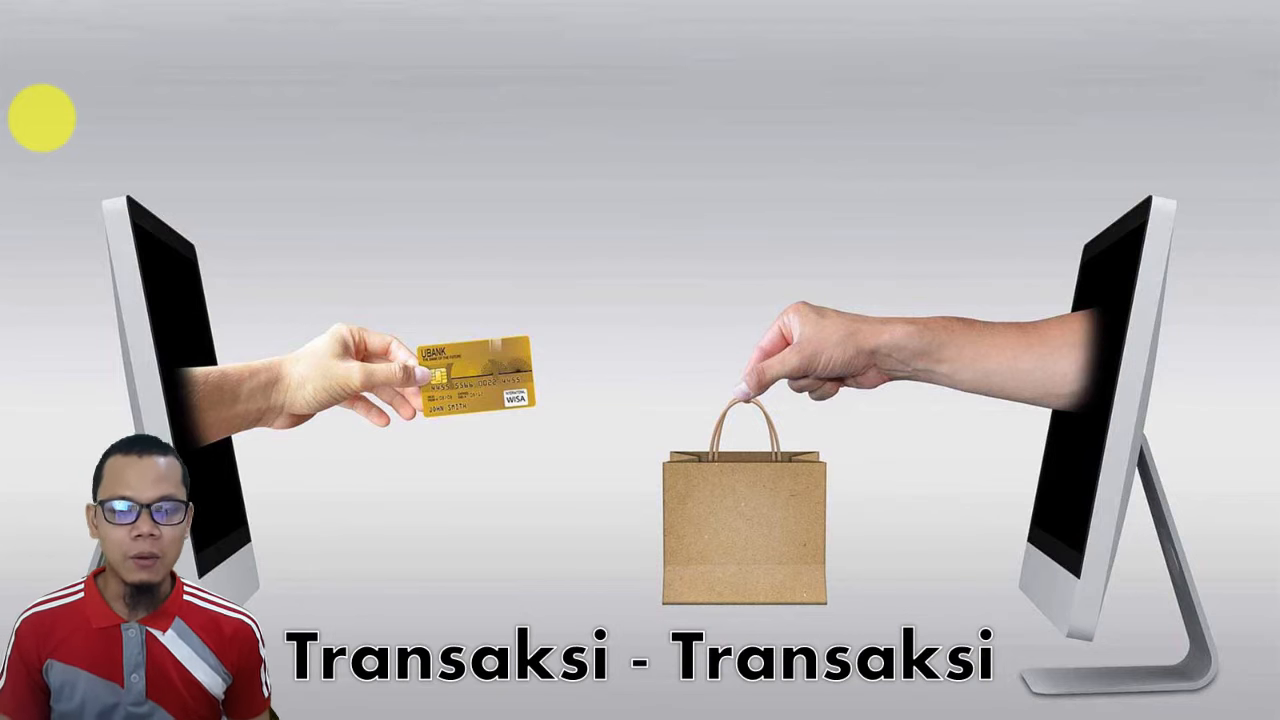
key(alt+Tab)
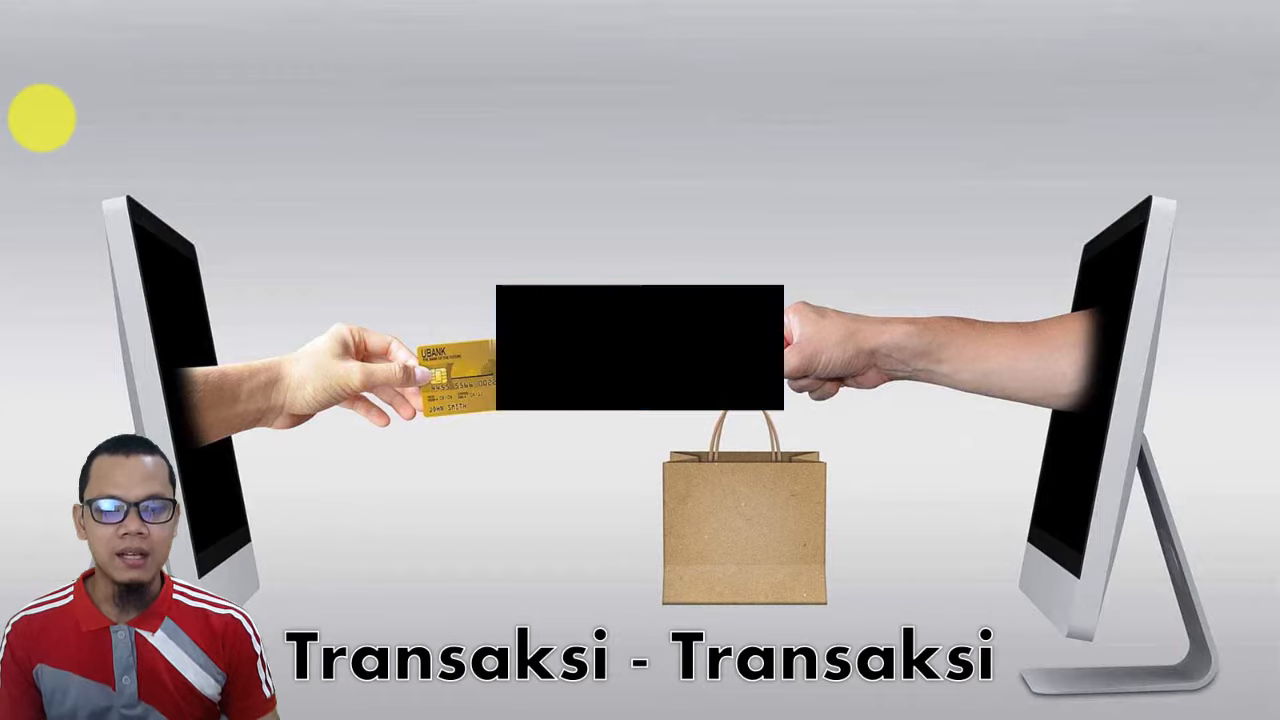
key(alt+Tab)
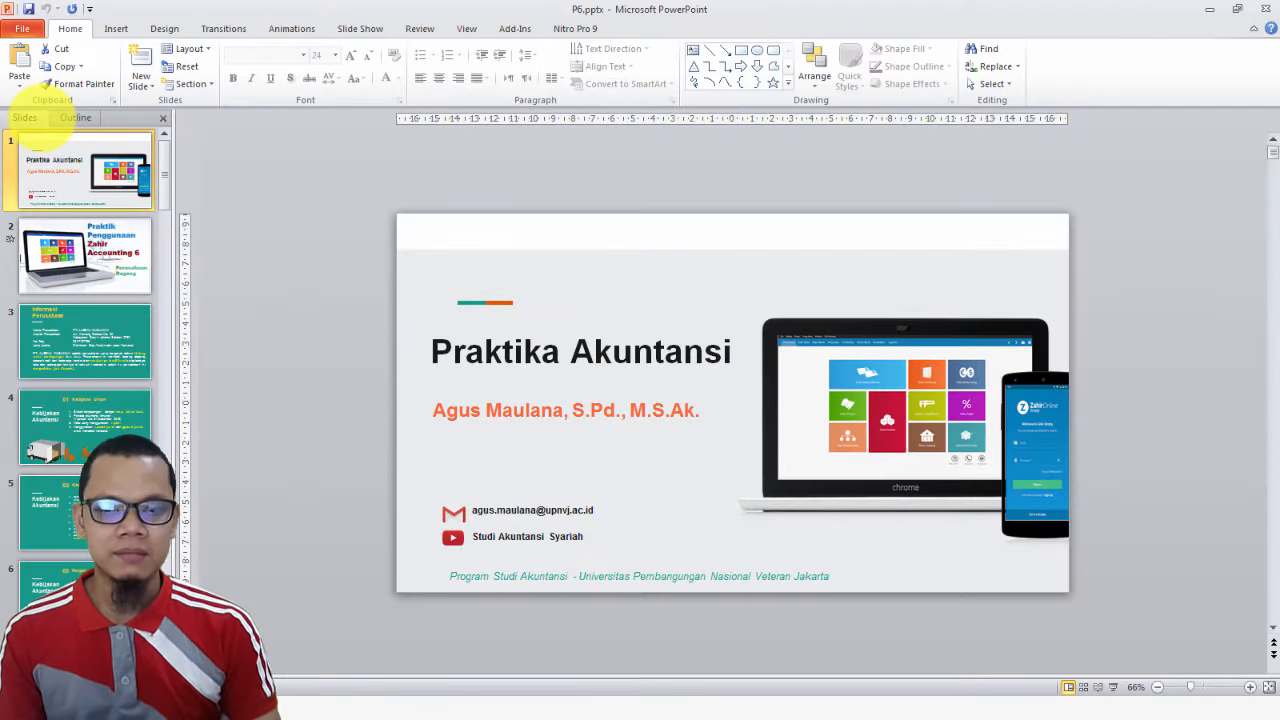
key(alt+Tab)
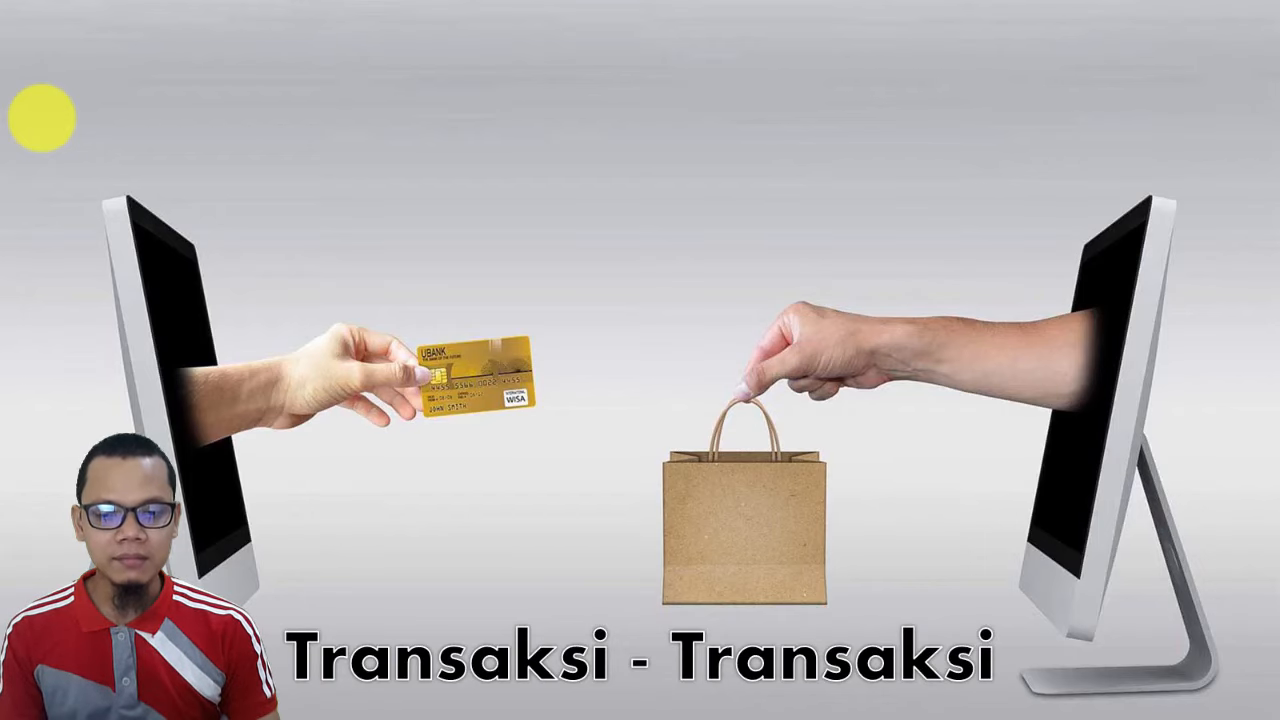
click(41, 118)
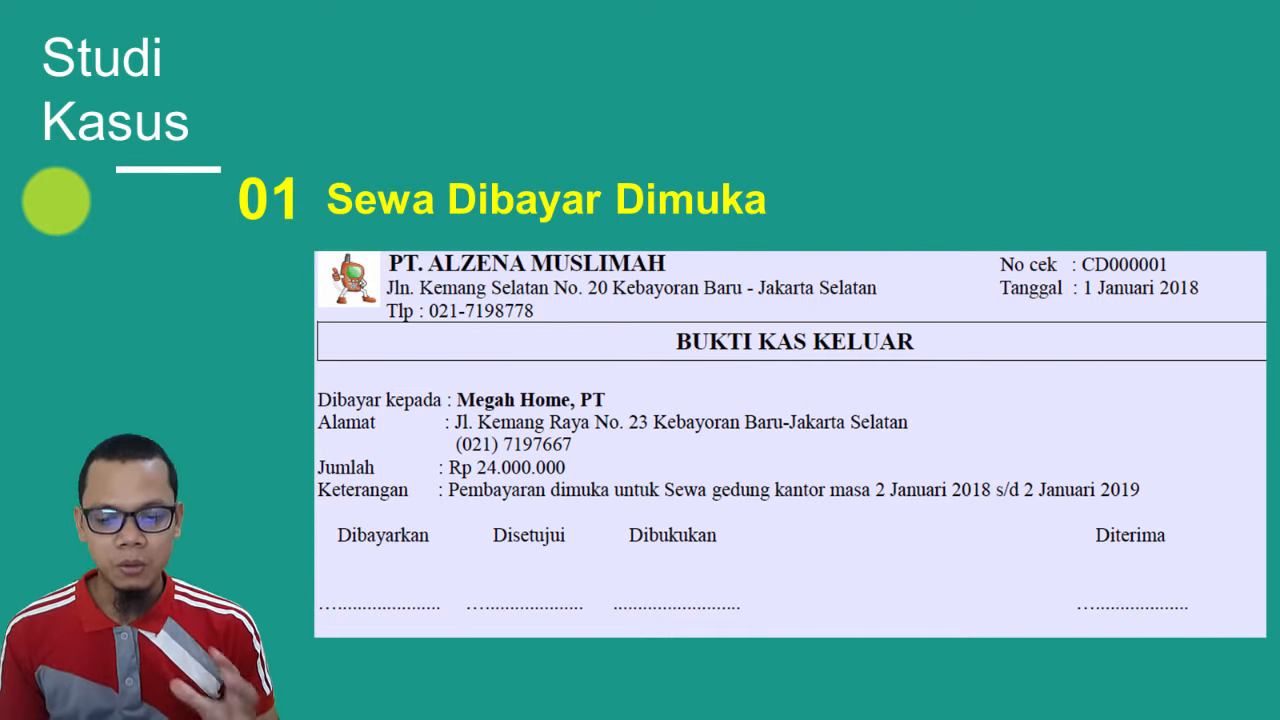
Switch back to Zahir Accounting, review the available opening balance options, and open the reports section.
key(alt+Tab)
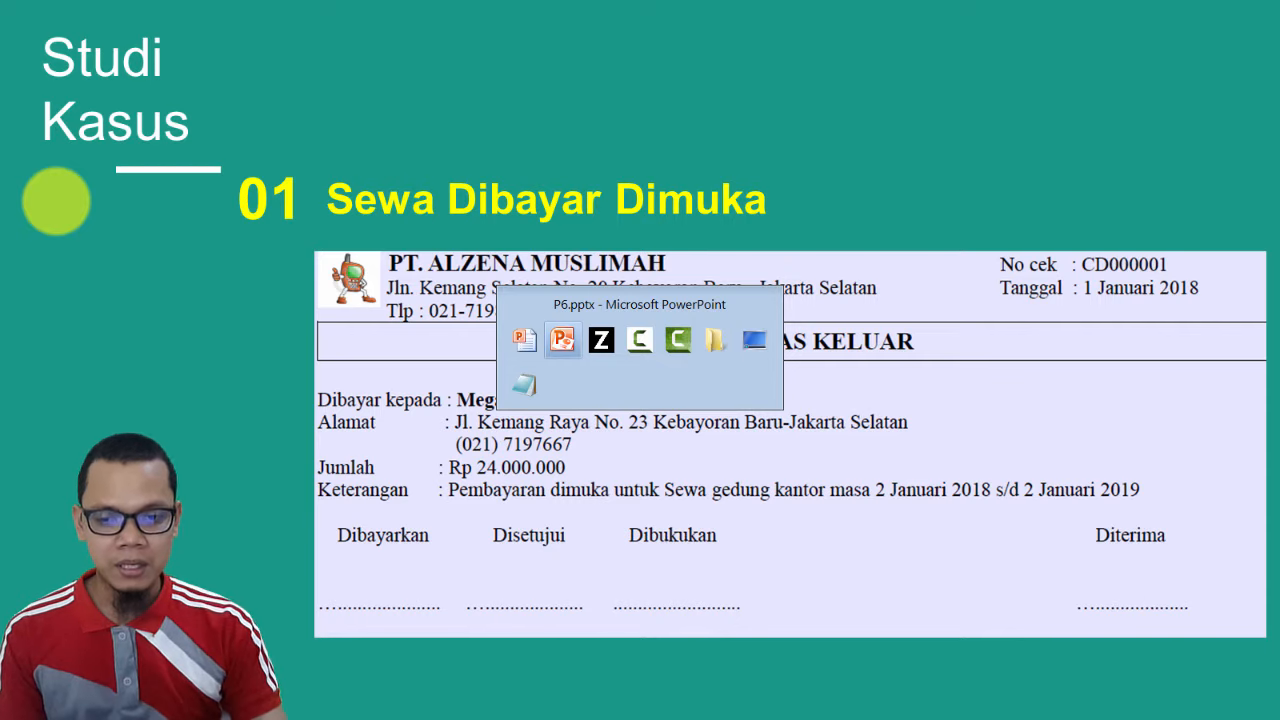
key(alt+Tab)
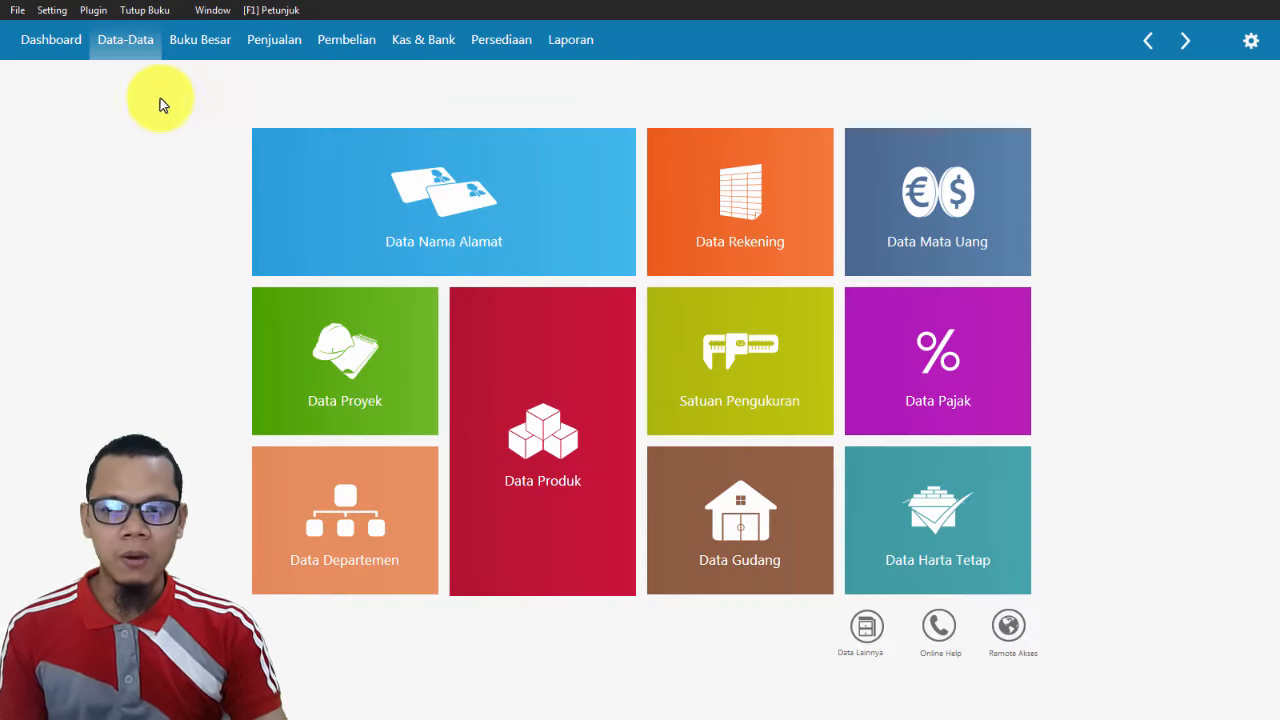
click(52, 10)
mouse_move(85, 78)
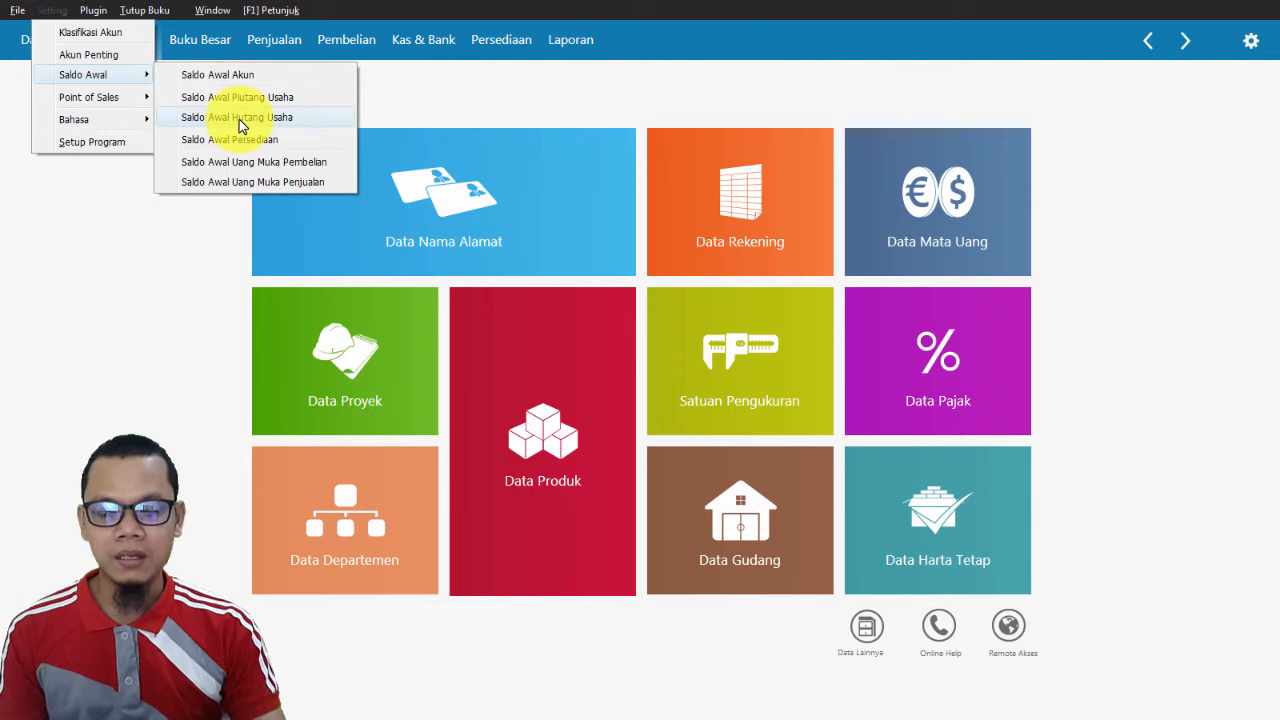
click(440, 90)
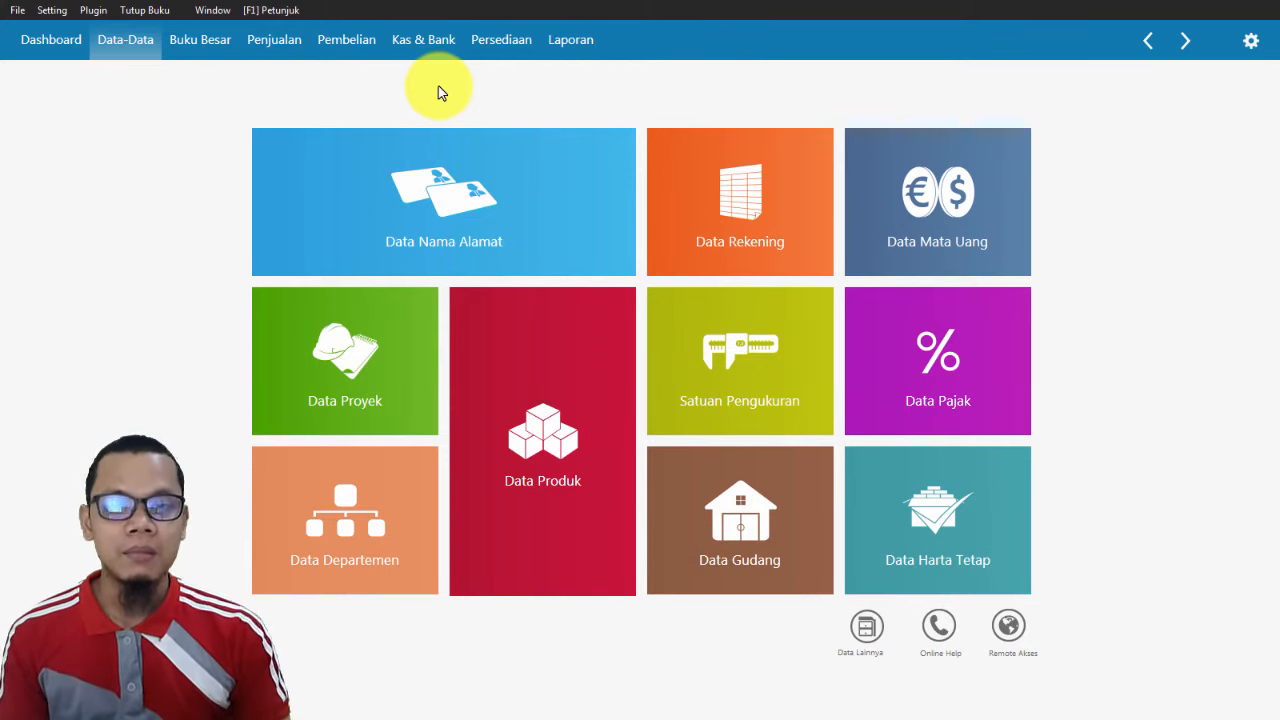
click(568, 55)
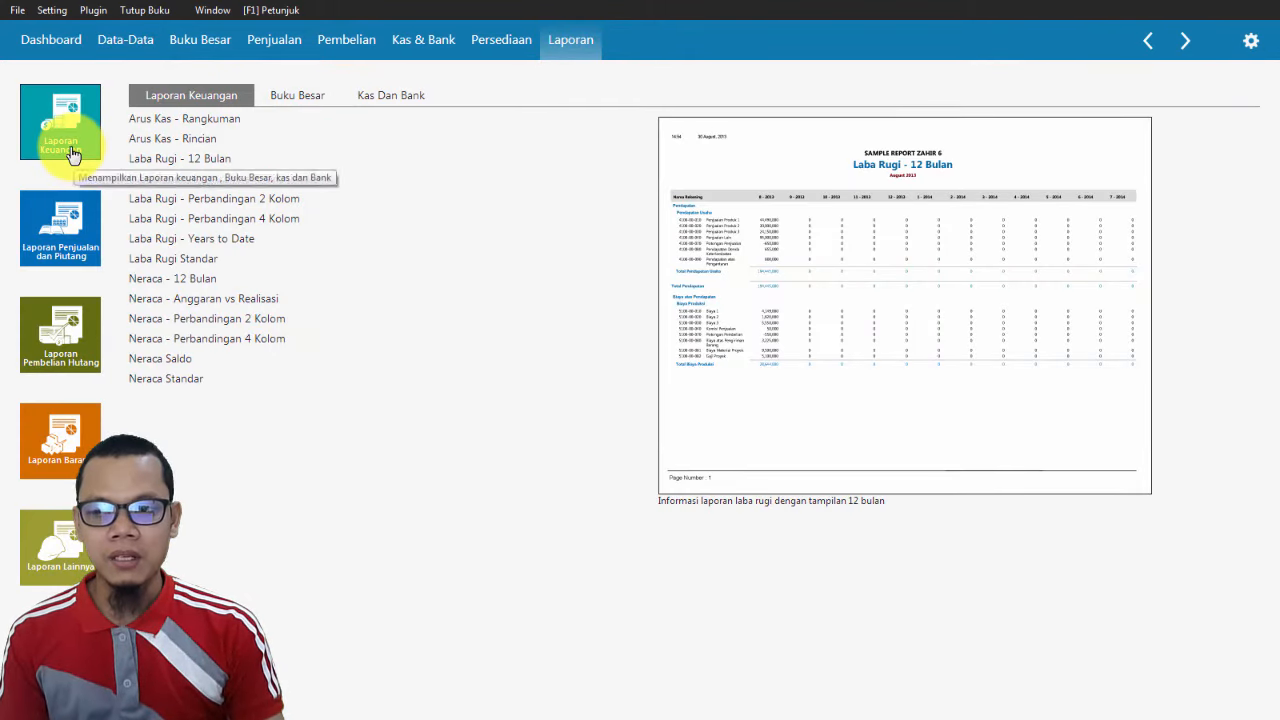
Generate the Neraca Standar balance sheet report for January 2018 in rupiah, with account codes shown.
double_click(170, 380)
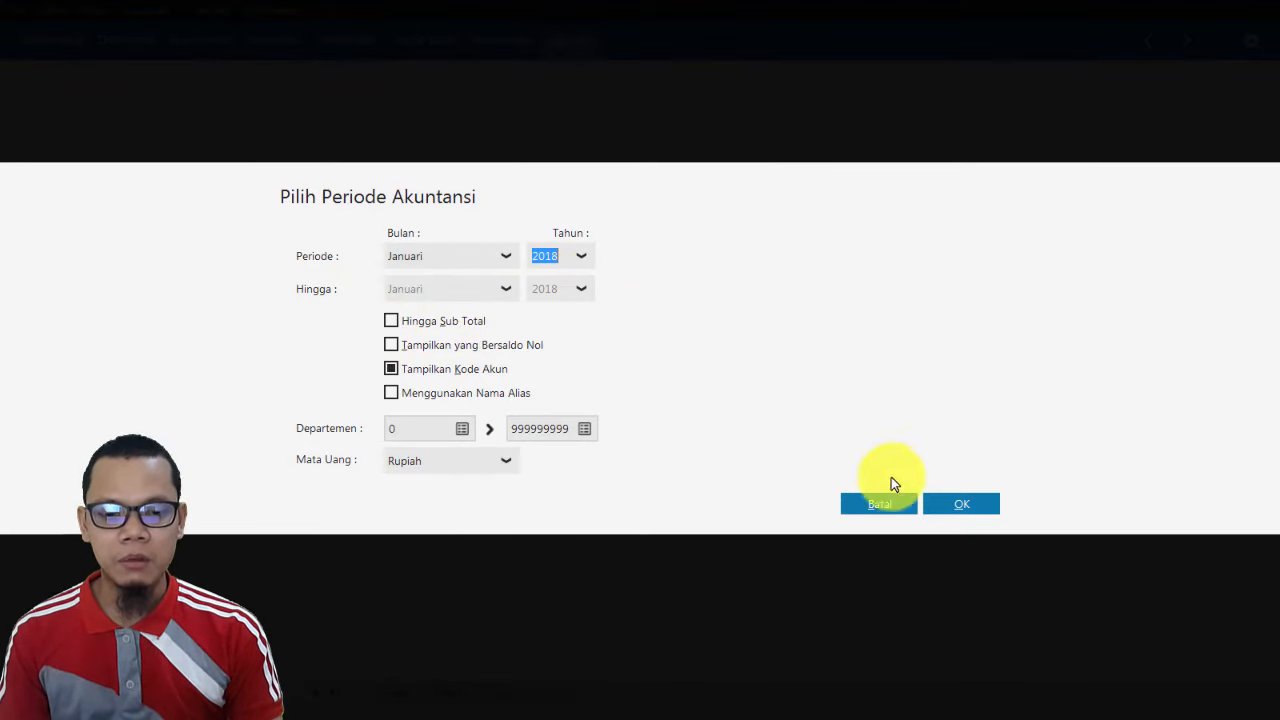
click(963, 504)
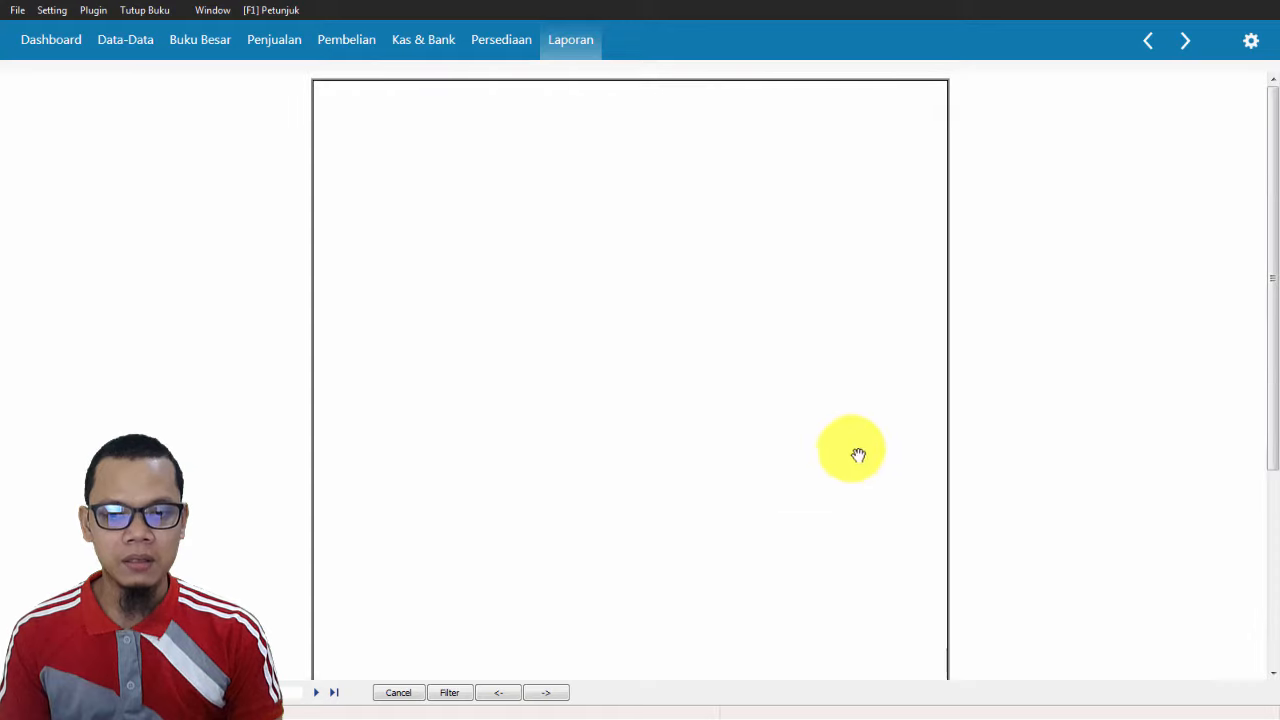
scroll(688, 384, down, 2)
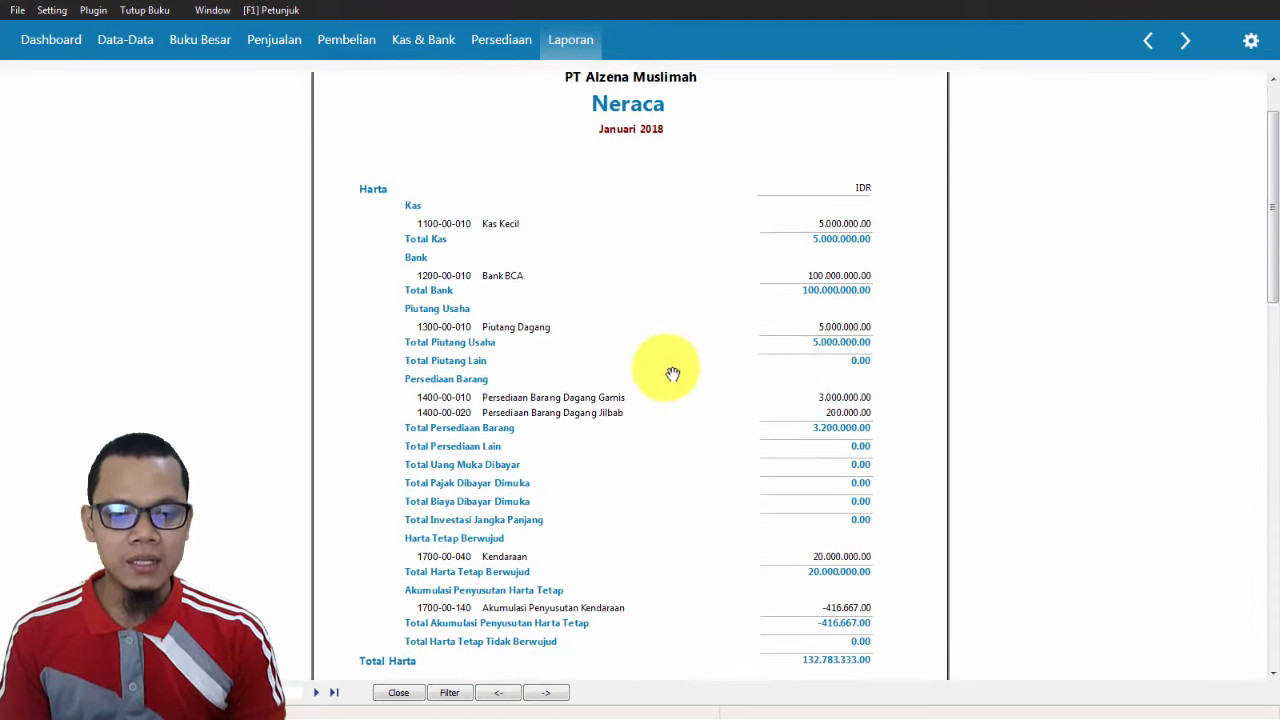
scroll(666, 370, down, 2)
Compare the balance sheet's asset balances with the Saldo Awal Januari 2018 slide in the PowerPoint slideshow, and return to Zahir Accounting.
key(alt+Tab)
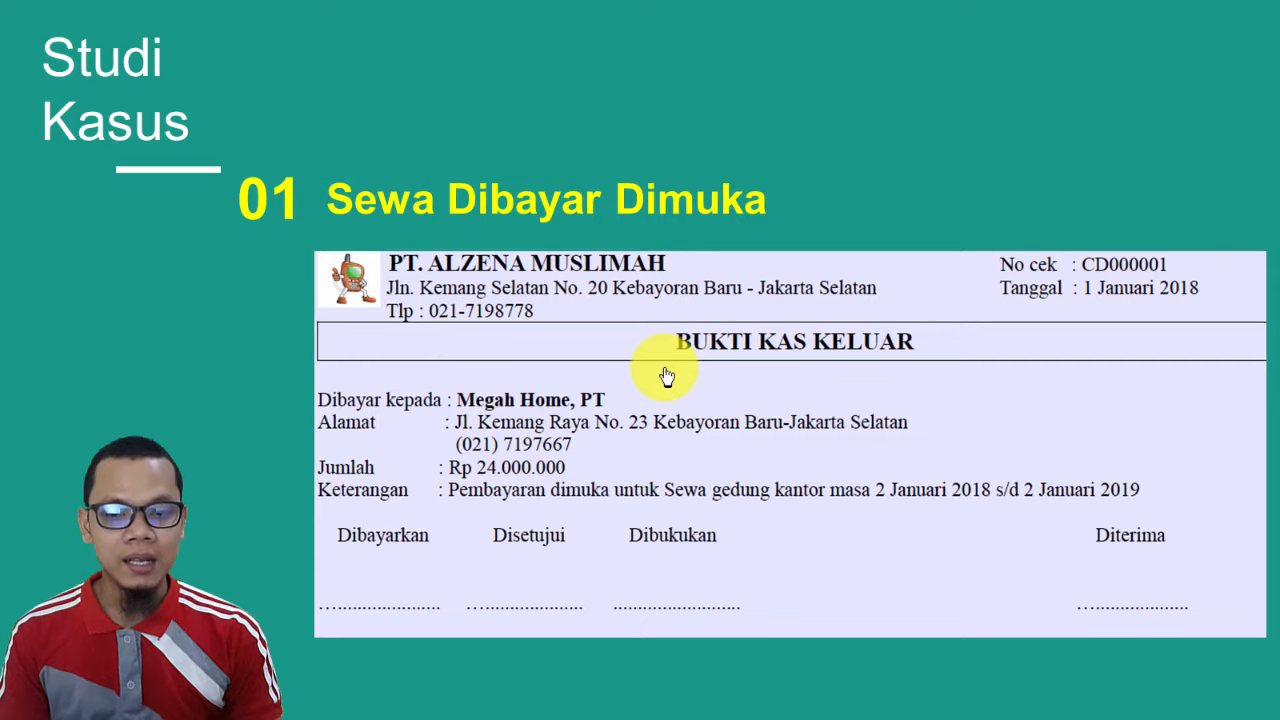
scroll(630, 369, up, 2)
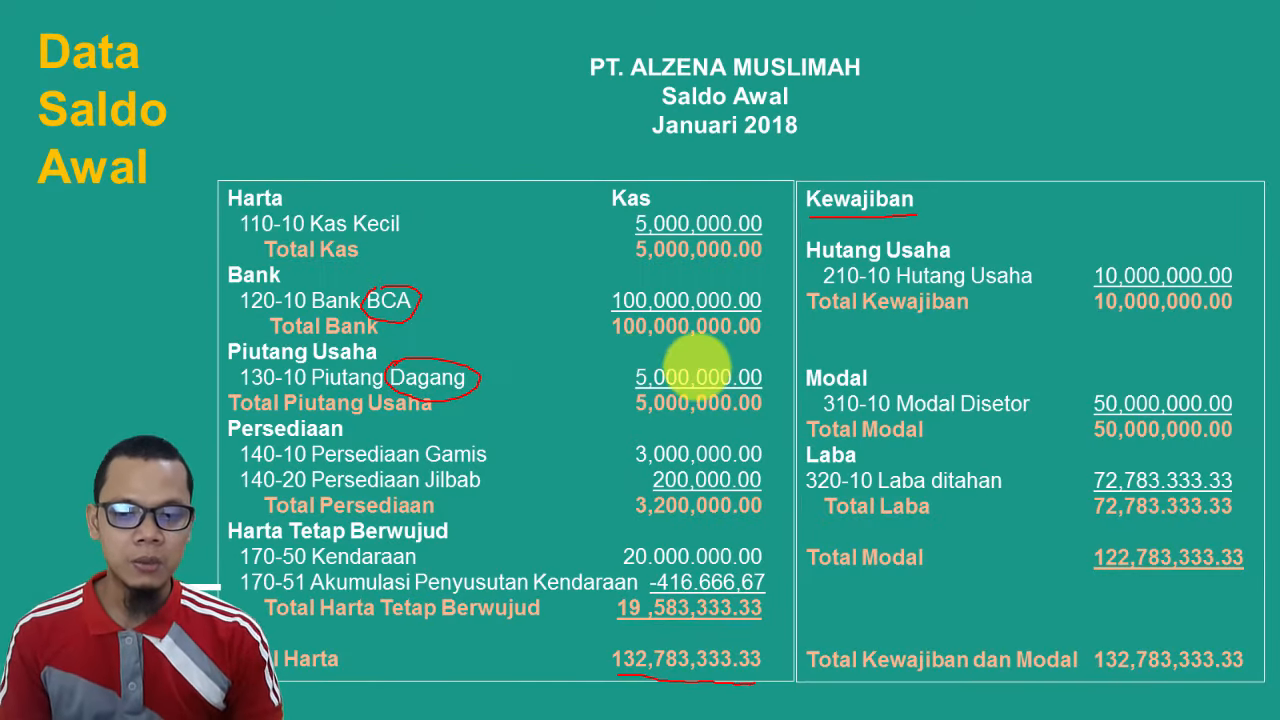
key(alt+Tab)
scroll(580, 457, down, 1)
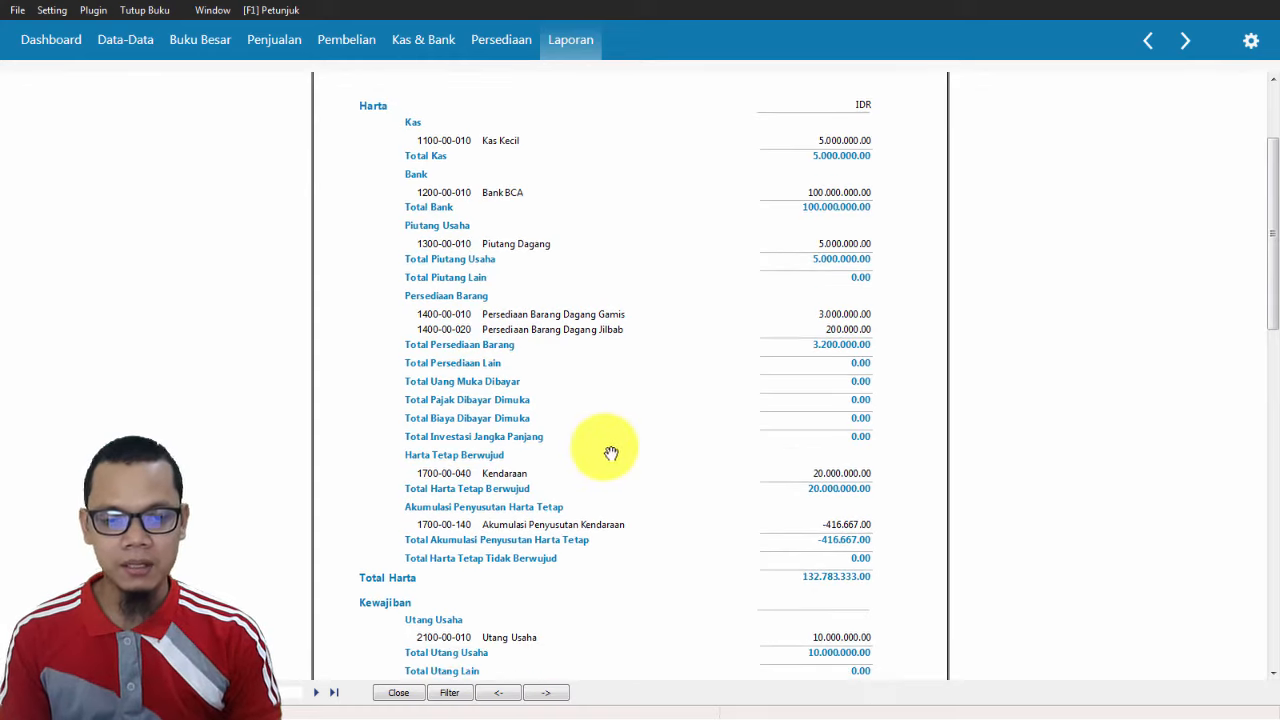
key(alt+Tab)
key(alt+Tab)
scroll(754, 419, down, 2)
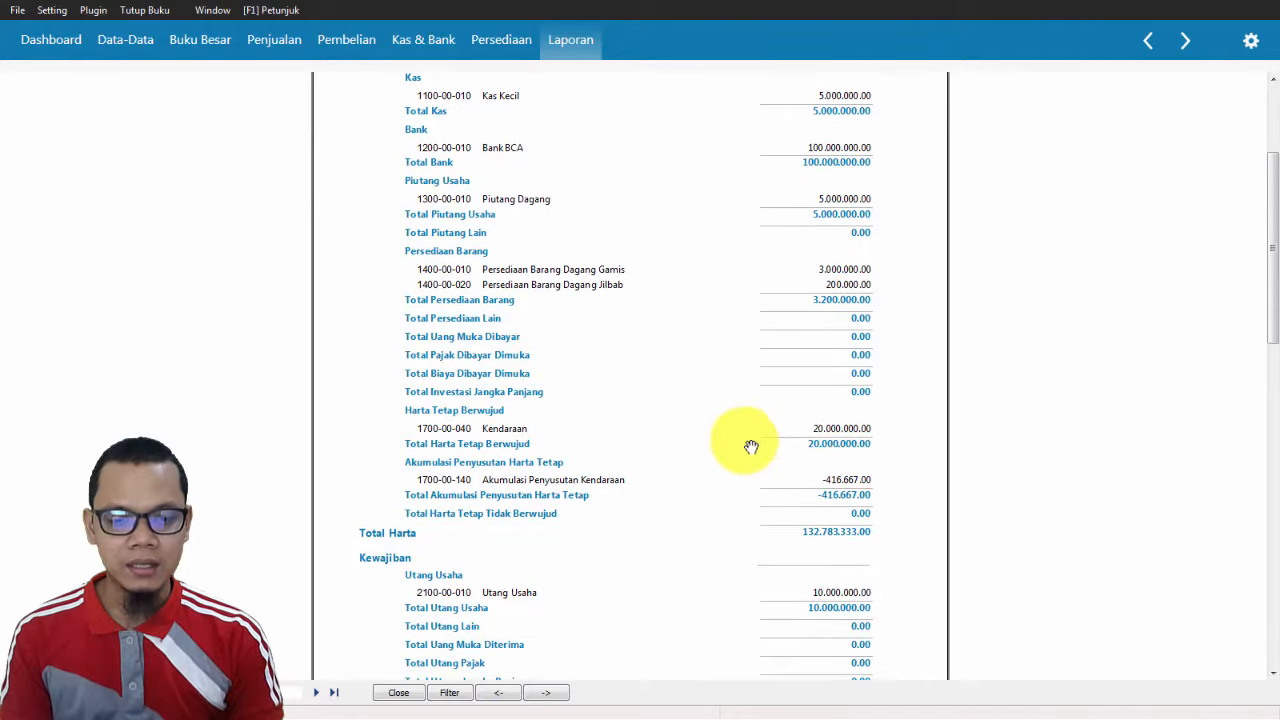
key(alt+Tab)
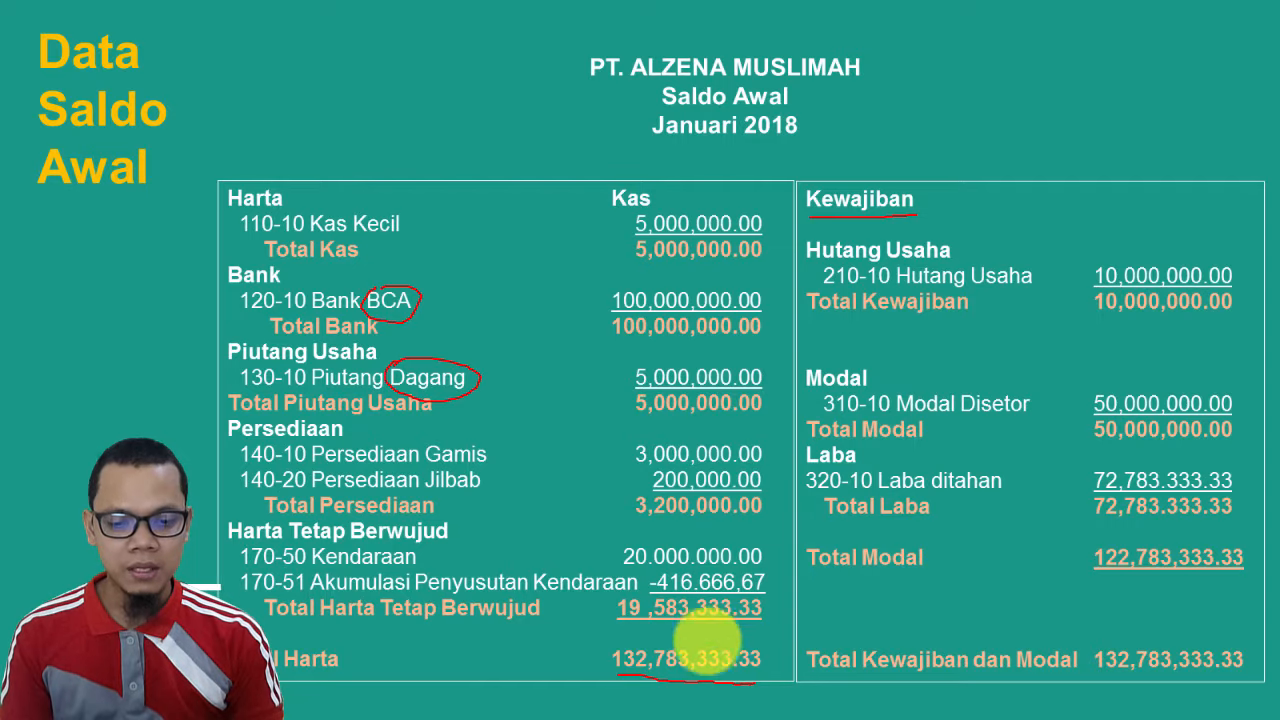
key(alt+Tab)
key(alt+Tab)
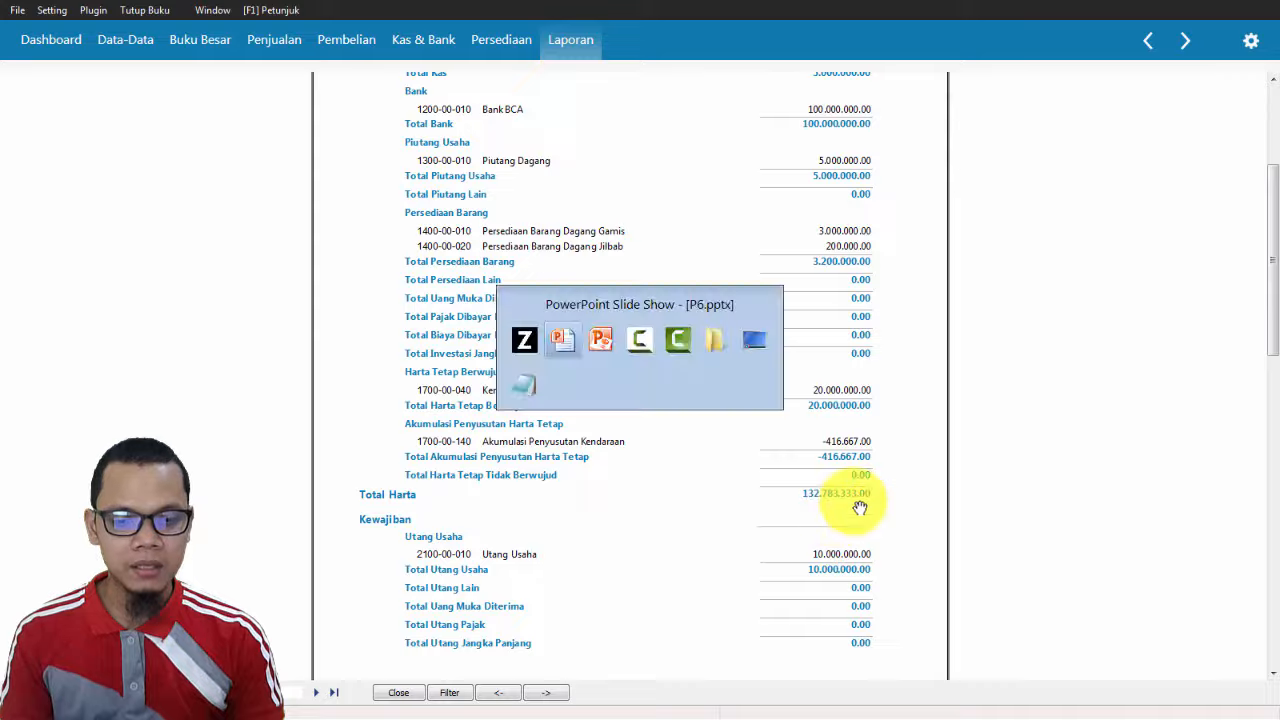
key(alt+Tab)
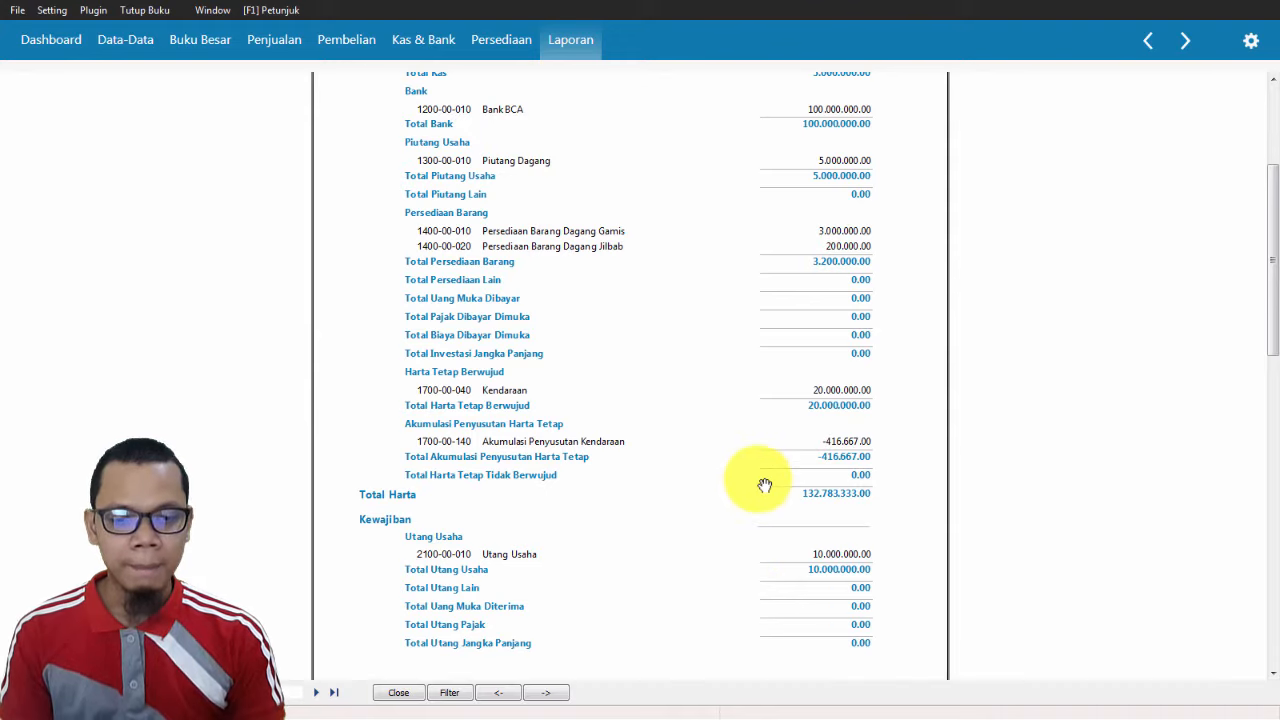
Check the balance sheet's liability and equity balances against total assets, and return to the list of financial reports.
scroll(760, 485, down, 3)
scroll(738, 485, down, 5)
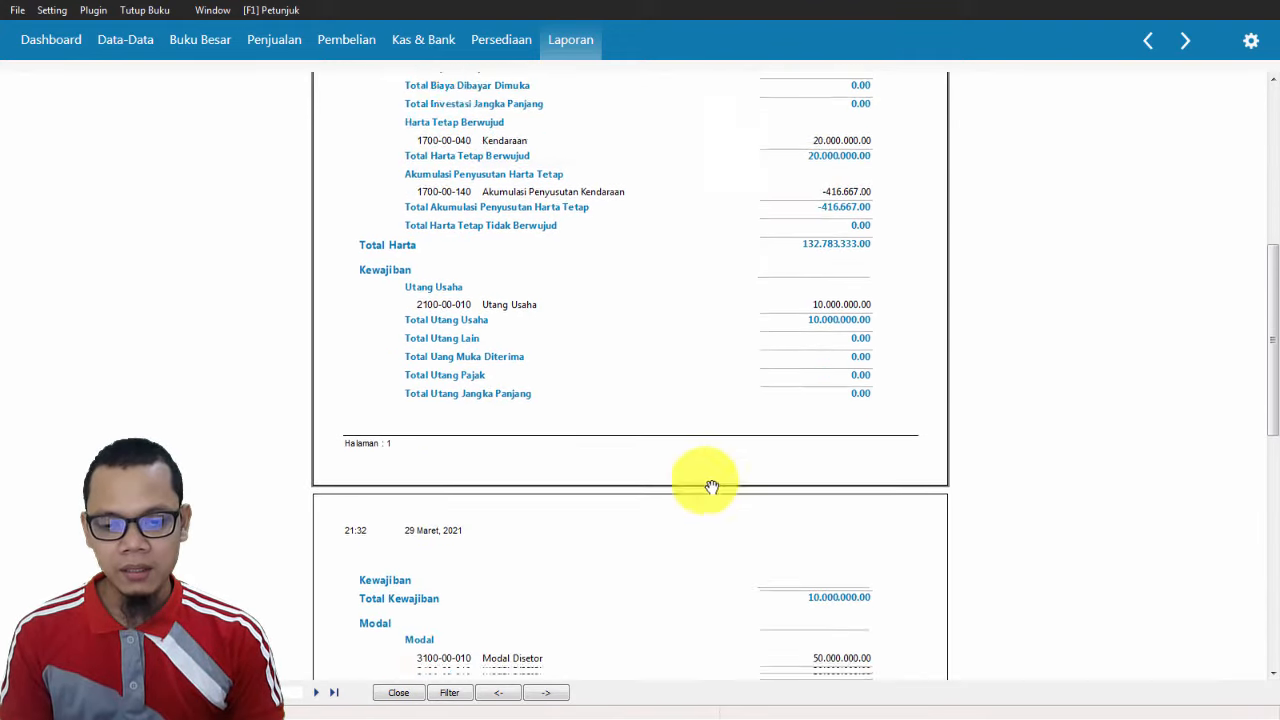
key(alt+Tab)
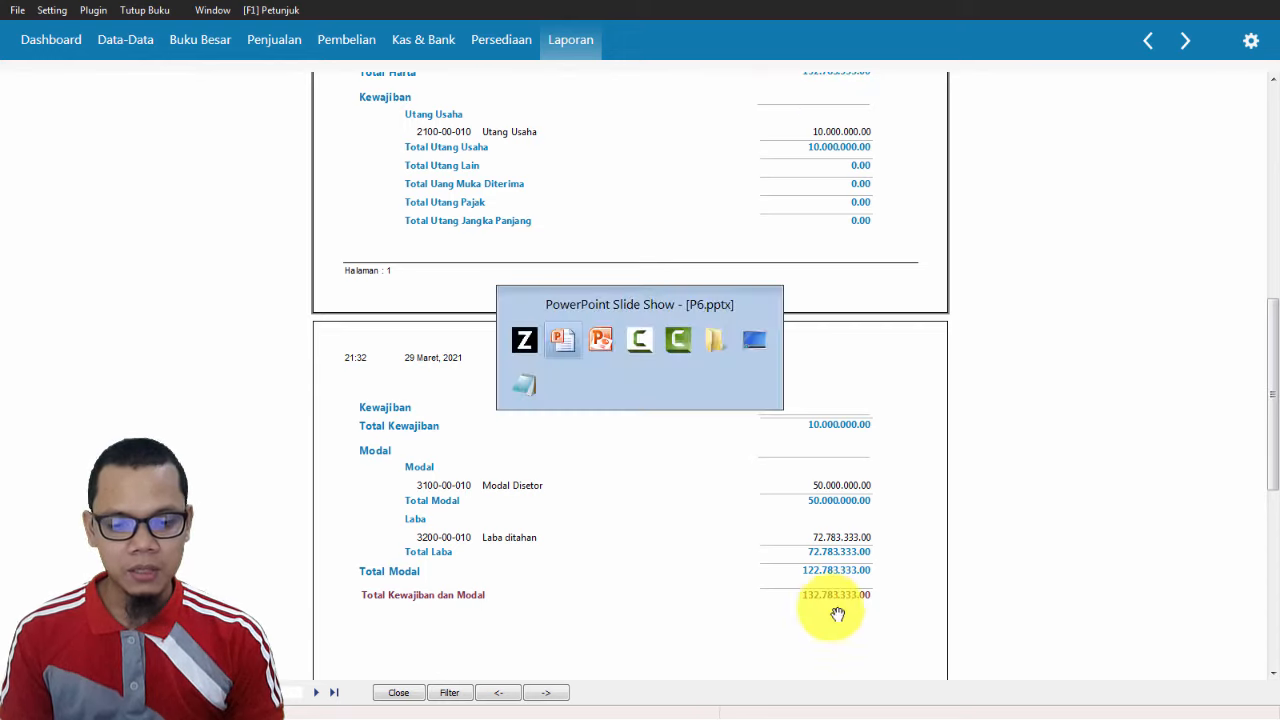
key(alt+Tab)
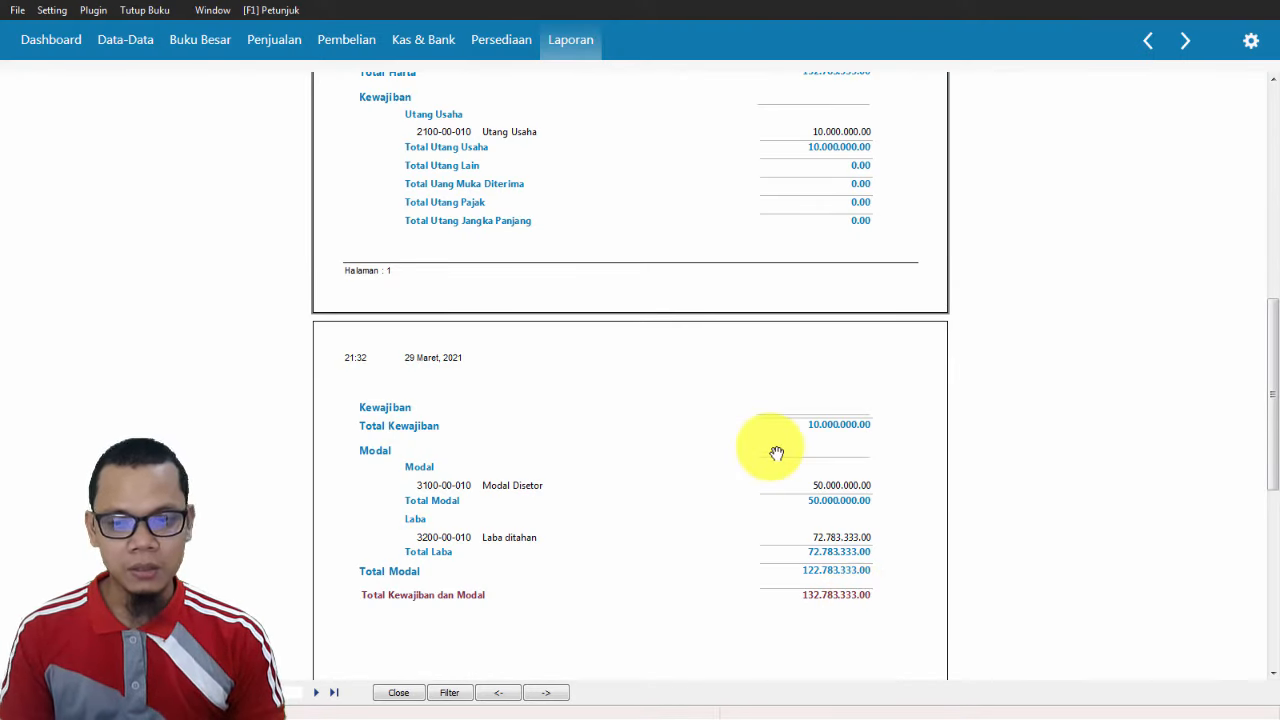
scroll(753, 476, up, 1)
scroll(753, 476, up, 1)
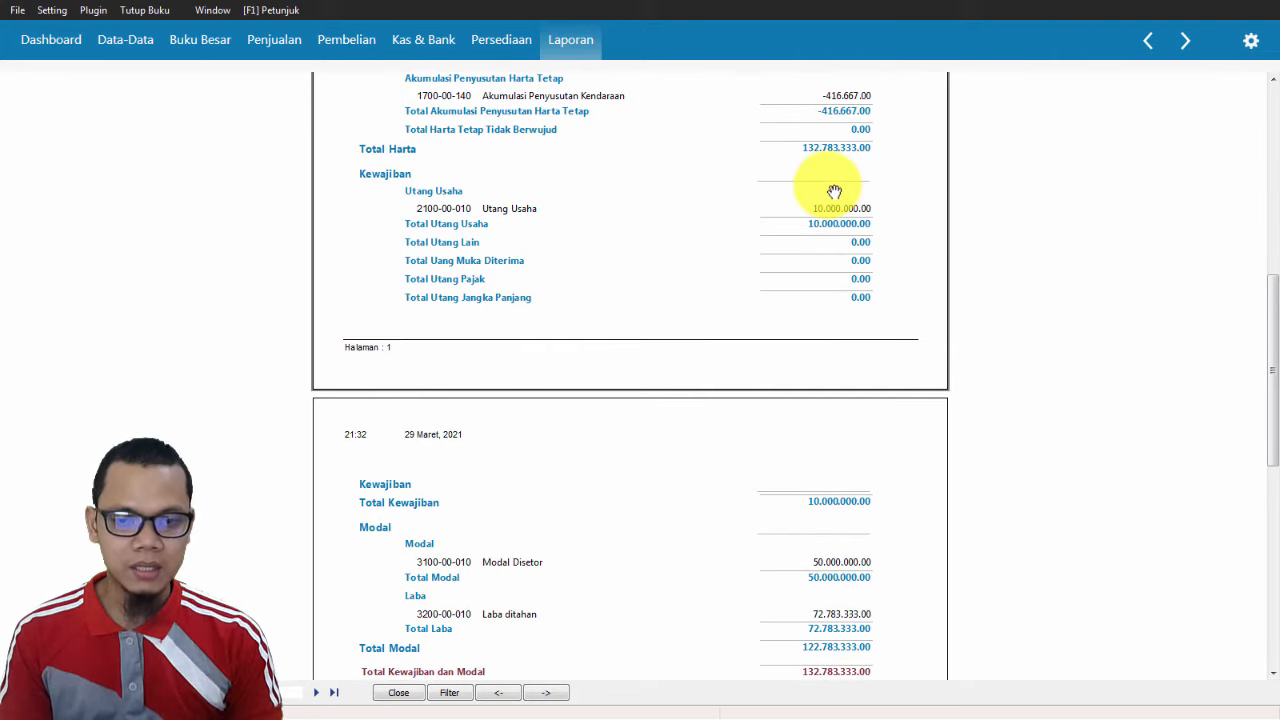
scroll(829, 291, up, 5)
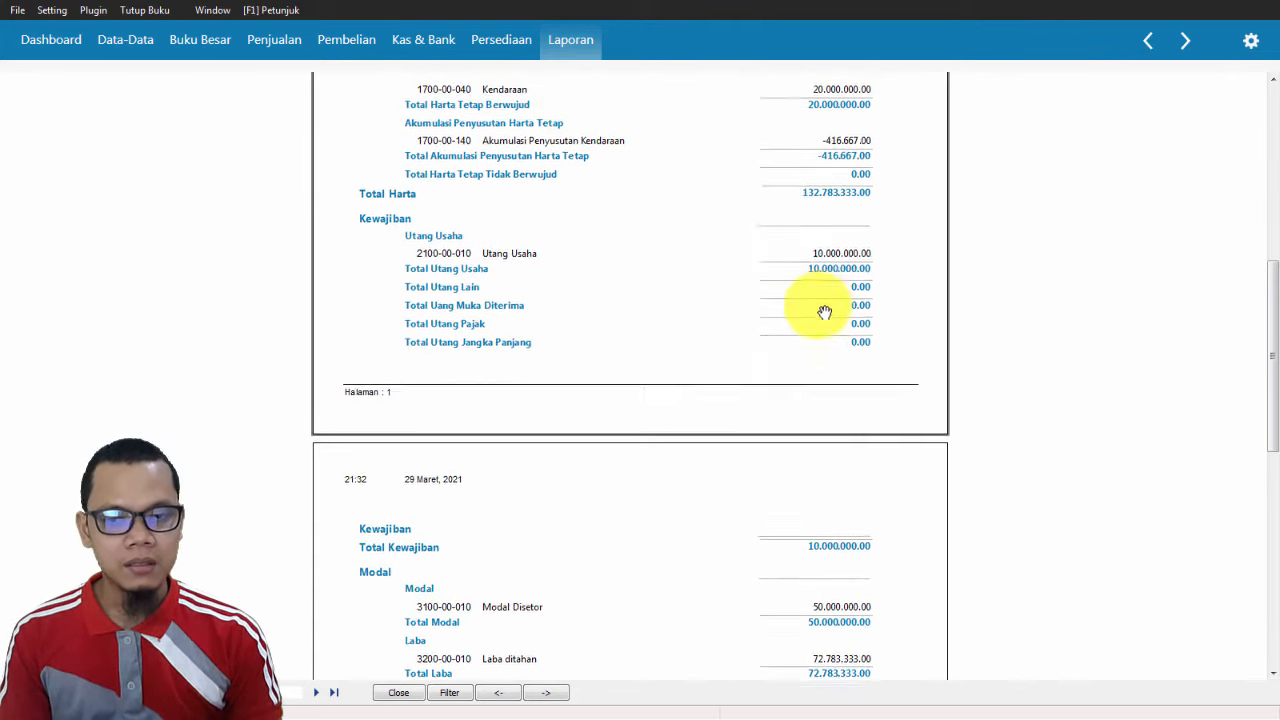
scroll(826, 241, up, 4)
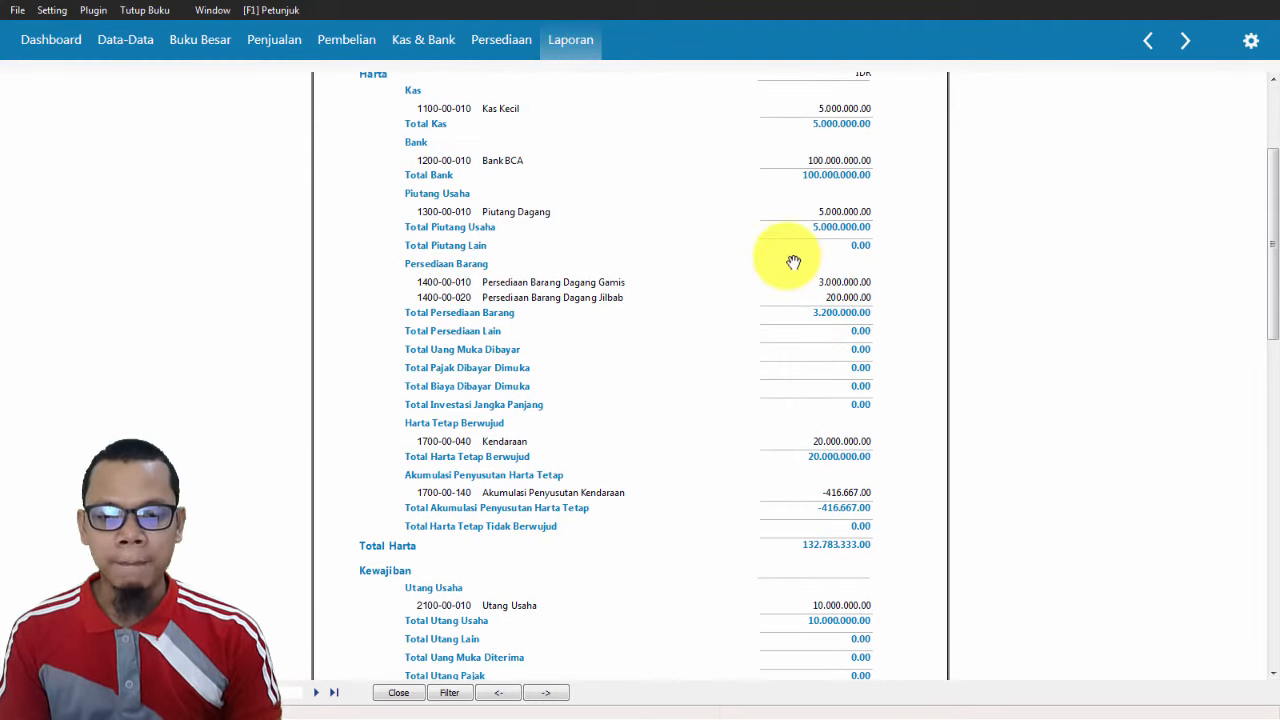
click(562, 50)
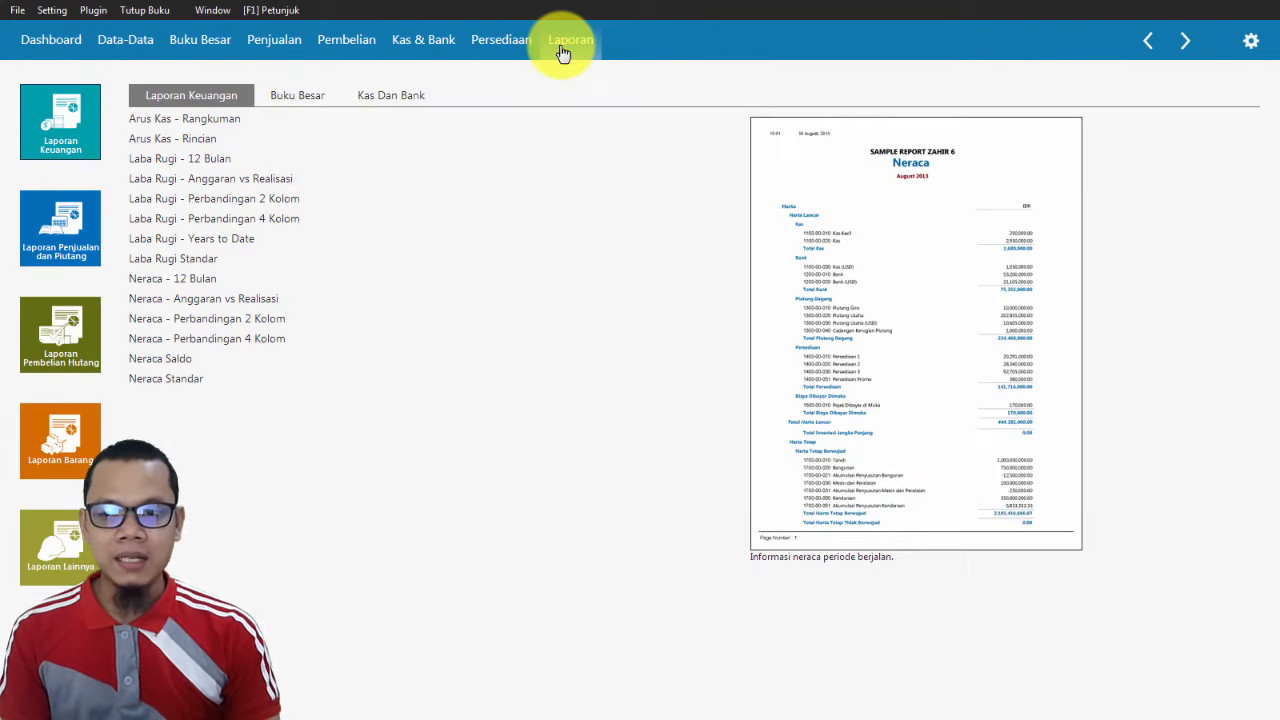
Switch to the PowerPoint slideshow, advance it to the Saldo Piutang and Saldo Hutang tables, and return to Zahir Accounting.
key(alt+Tab)
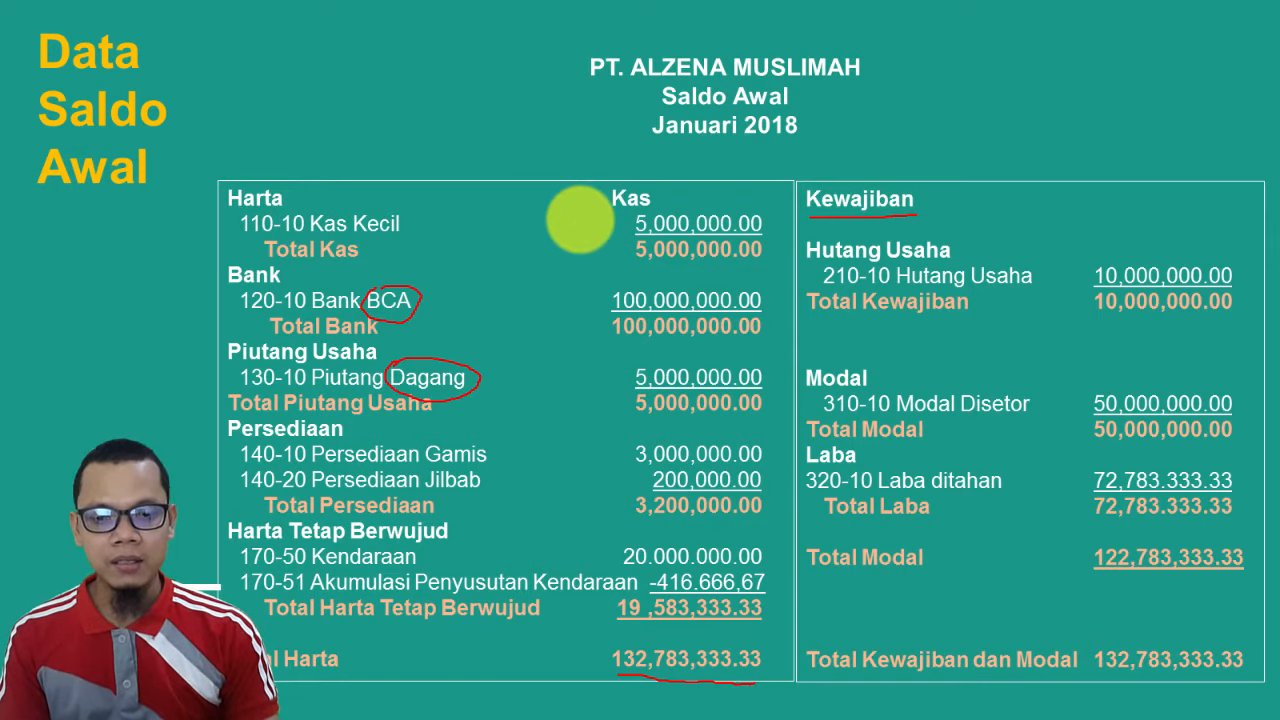
click(580, 222)
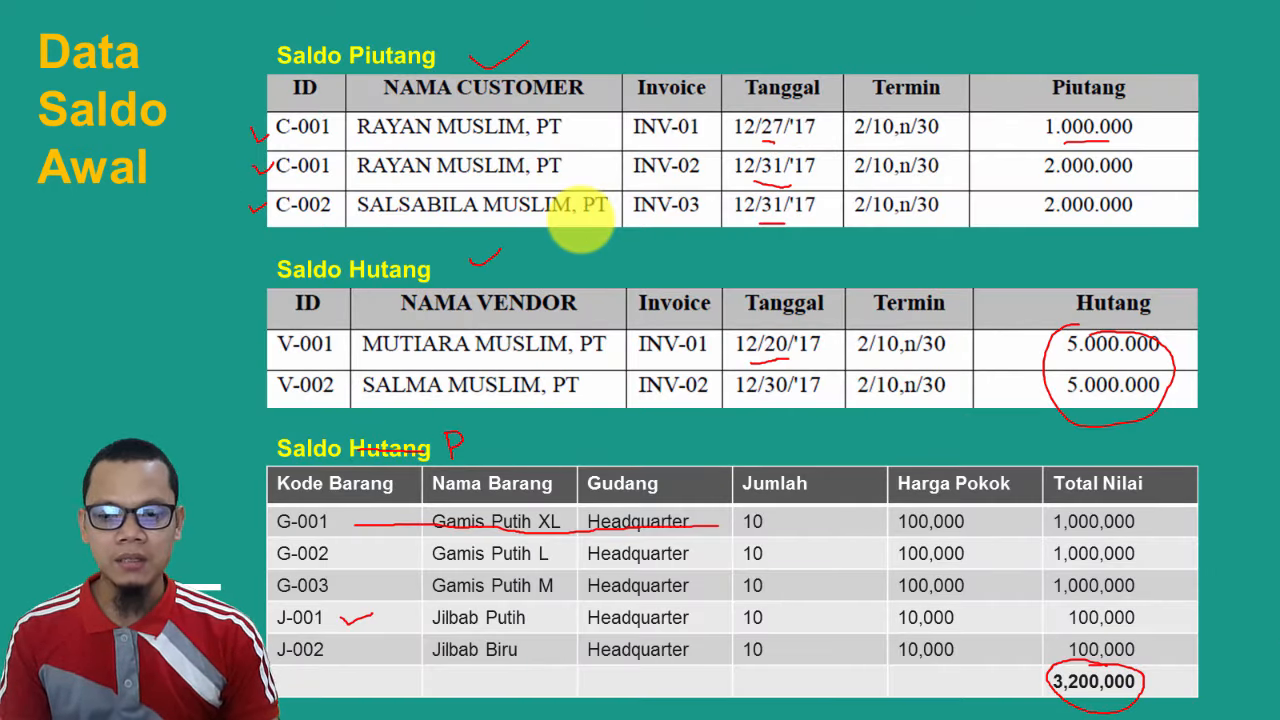
key(alt+Tab)
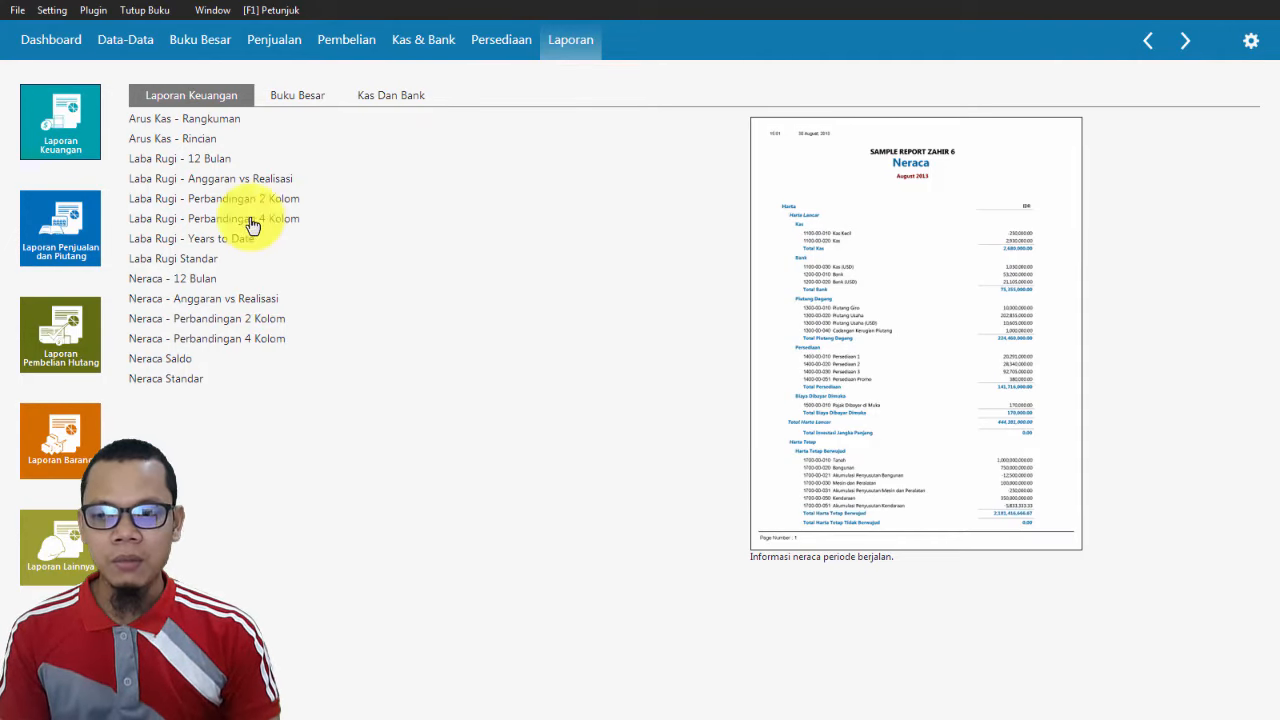
Generate the Kartu Piutang - Mata Uang Dasar receivables report for all customers, from 01/01/2018 to 31/01/2018.
click(66, 242)
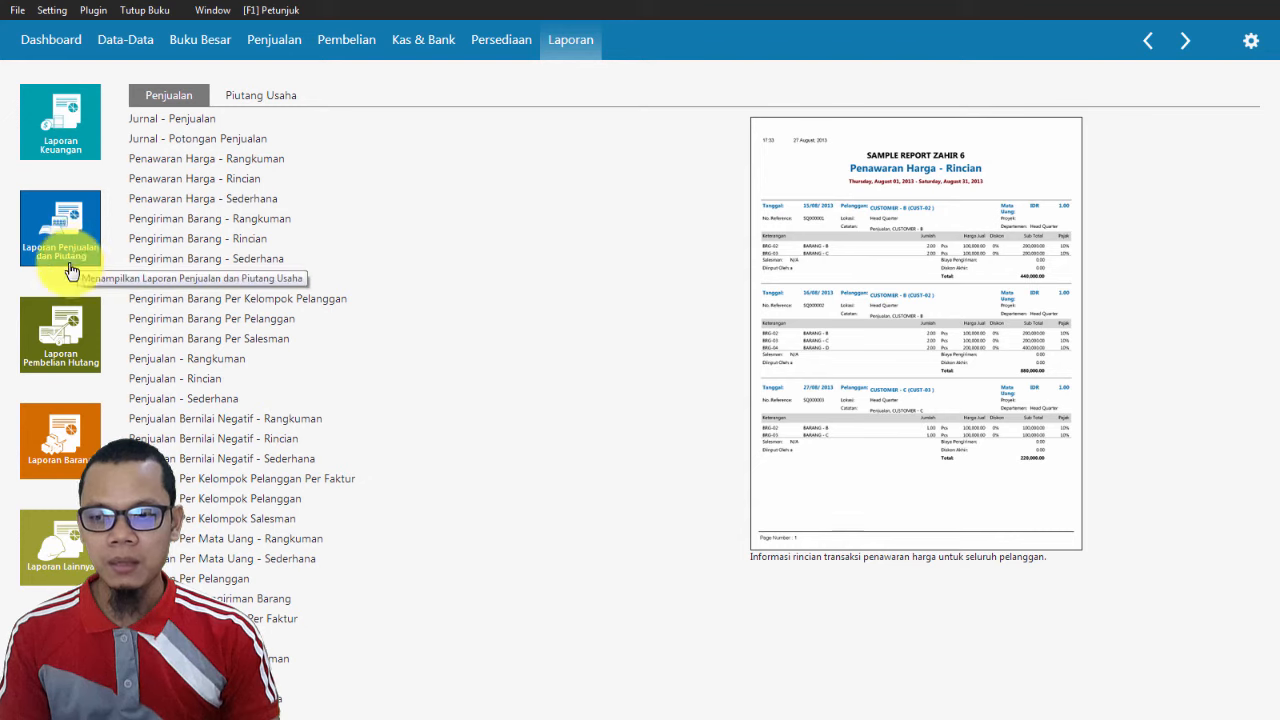
click(241, 95)
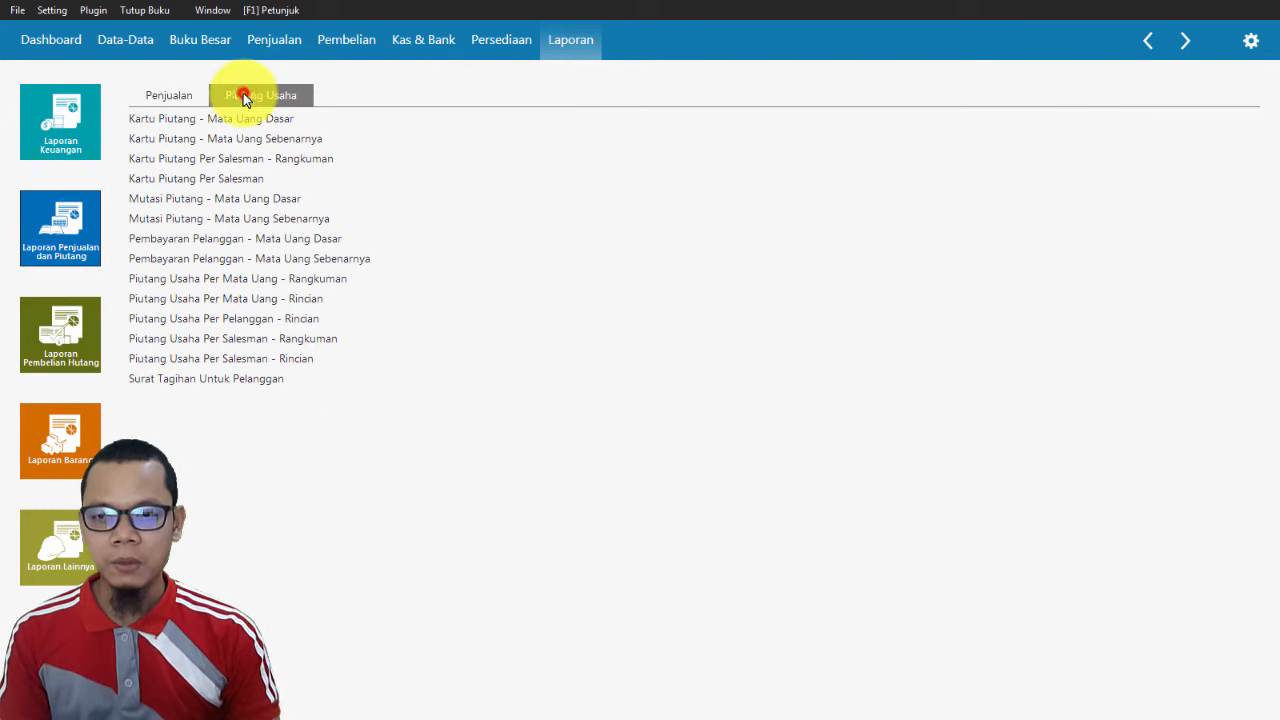
click(190, 124)
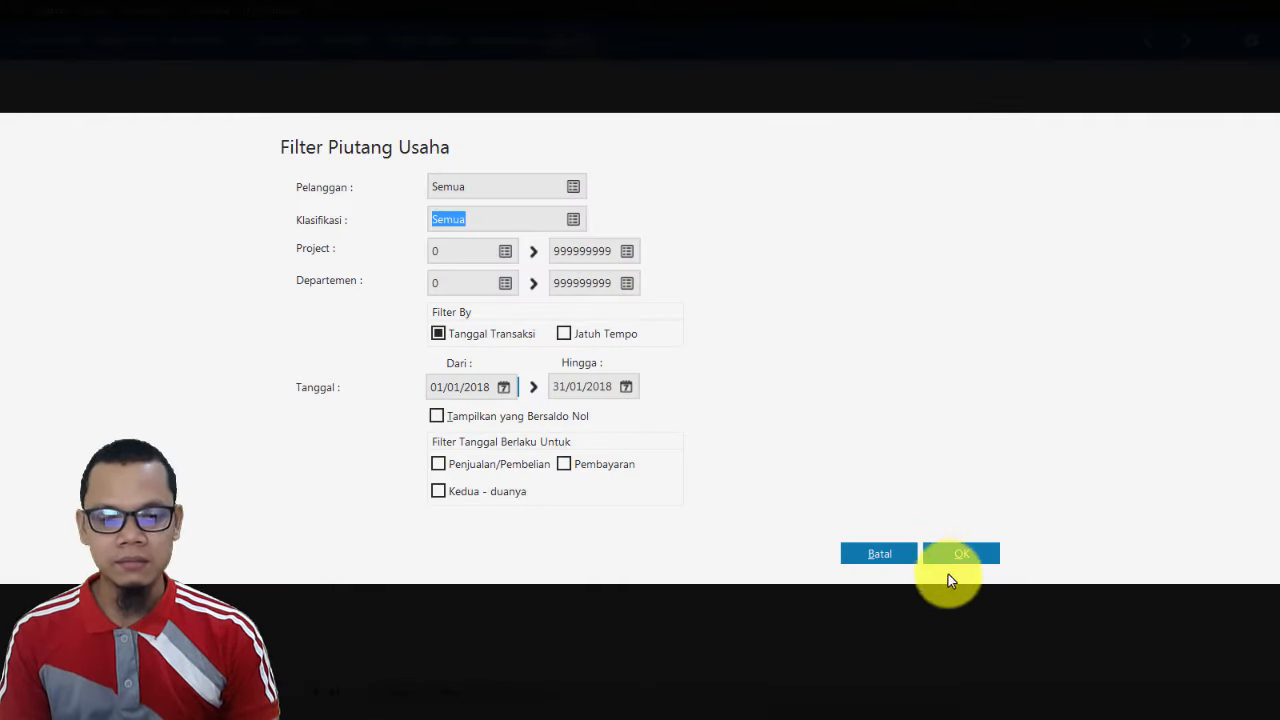
click(958, 550)
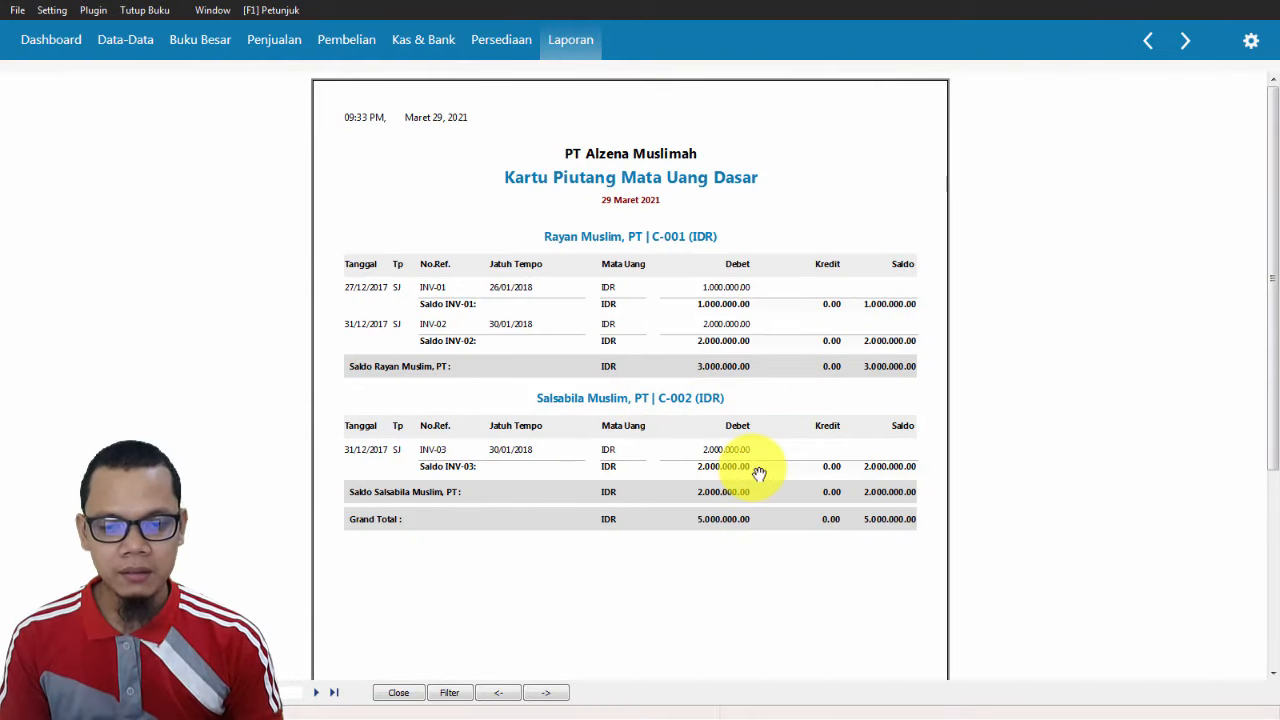
Compare the receivables report with the slide's Saldo Piutang table, handwriting a 5 below the Piutang column, and return to the report.
key(alt+Tab)
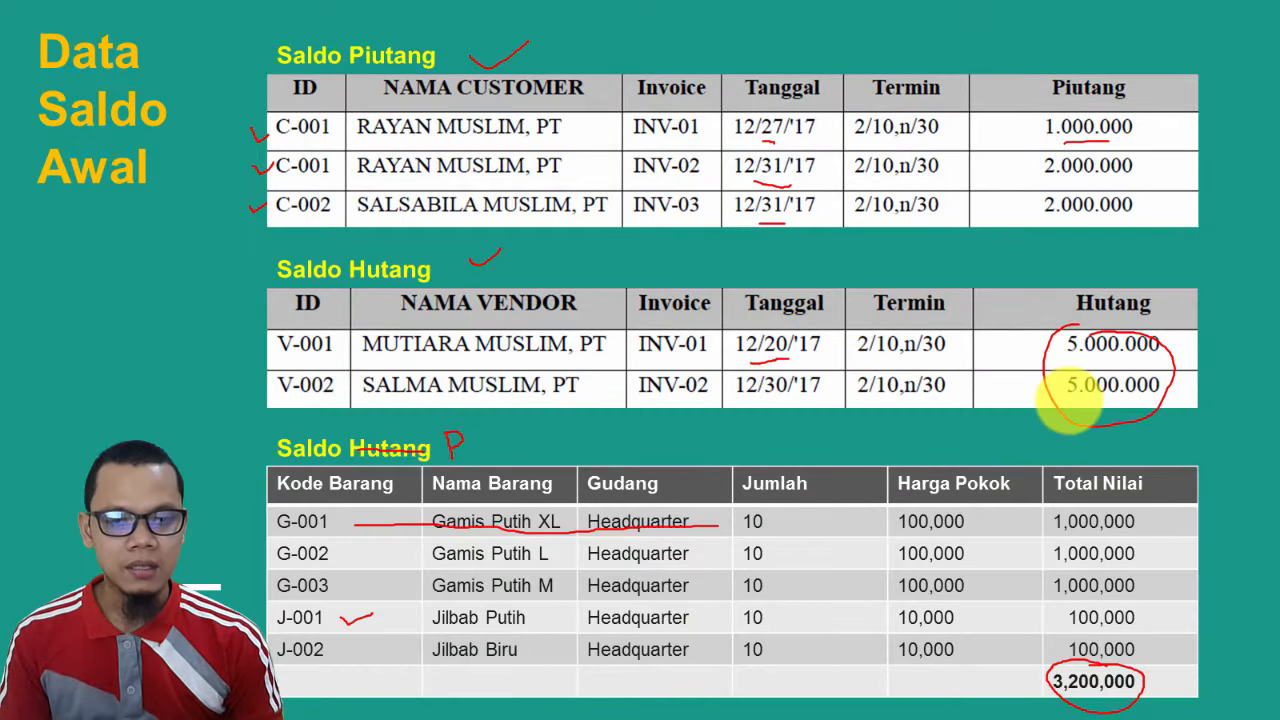
key(alt+Tab)
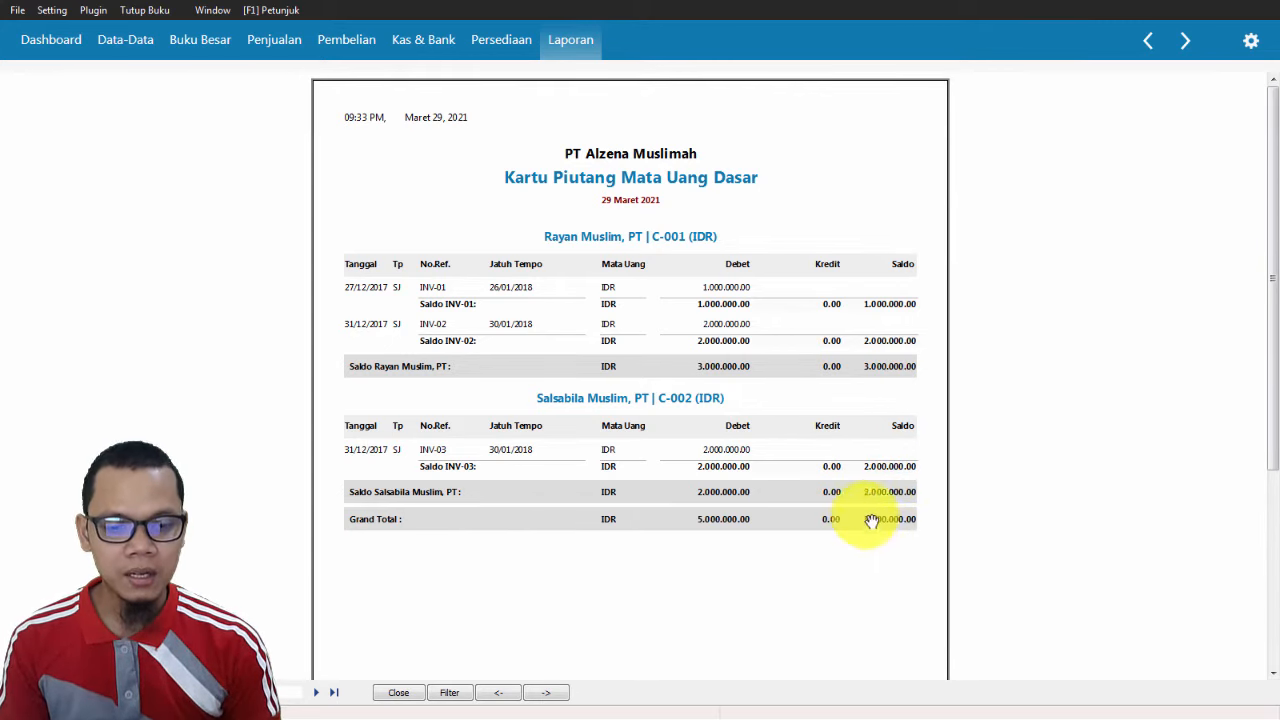
key(alt+Tab)
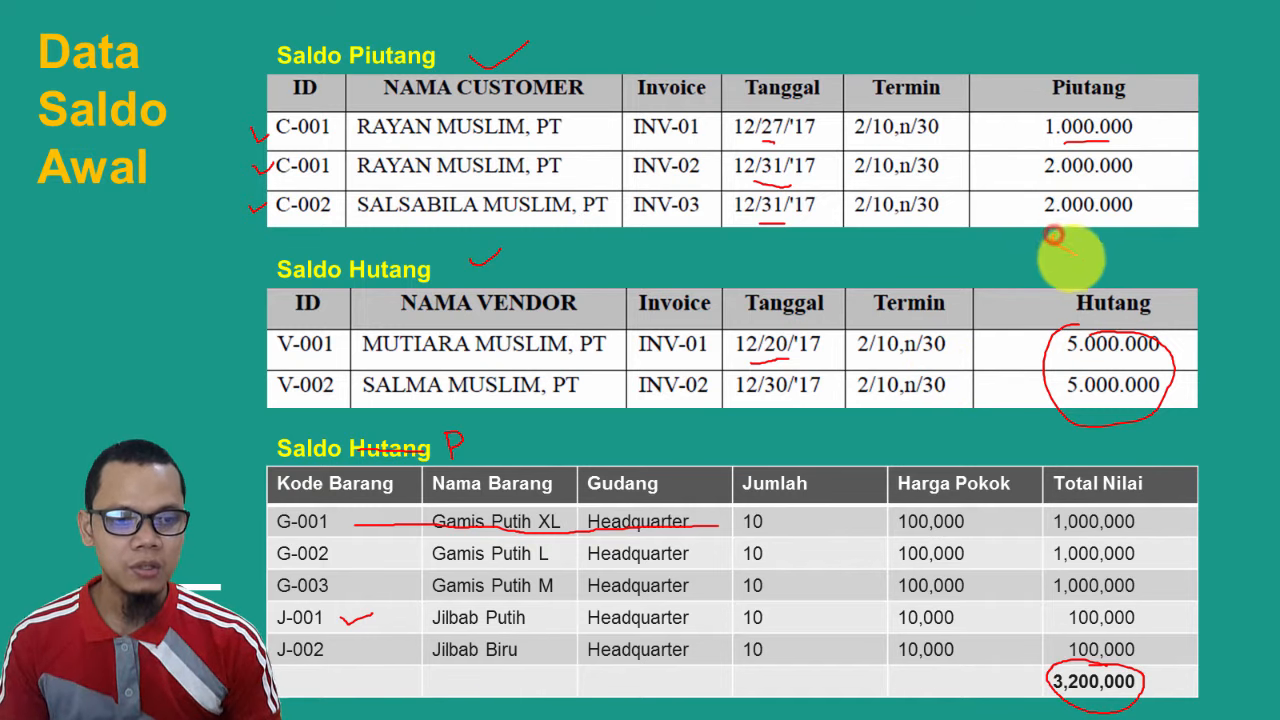
drag(1068, 237, 1090, 256)
key(alt+Tab)
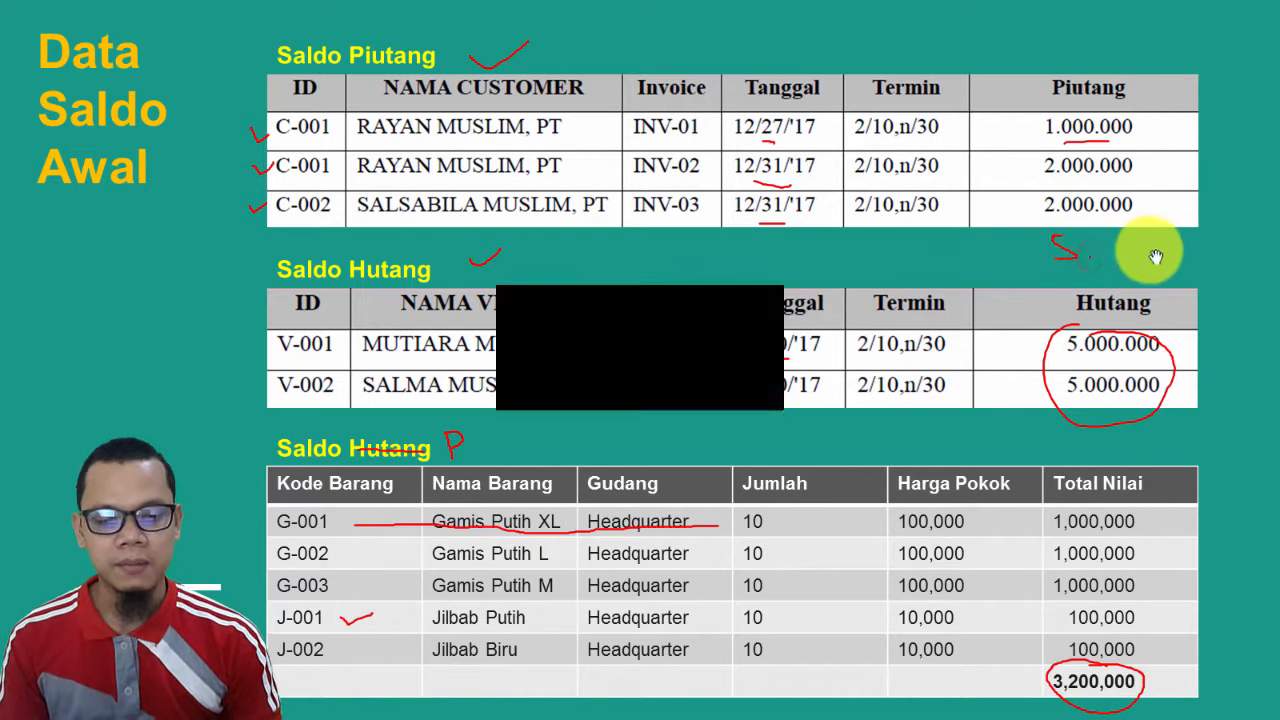
key(alt+Tab)
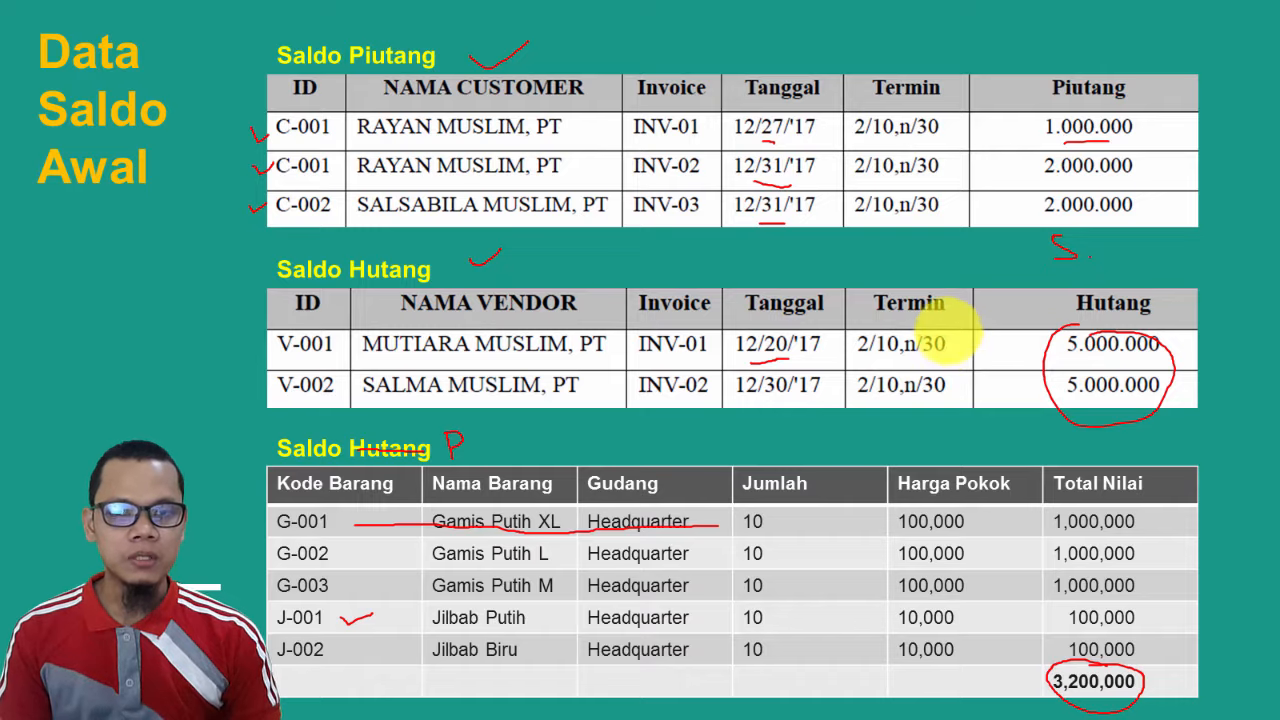
key(alt+Tab)
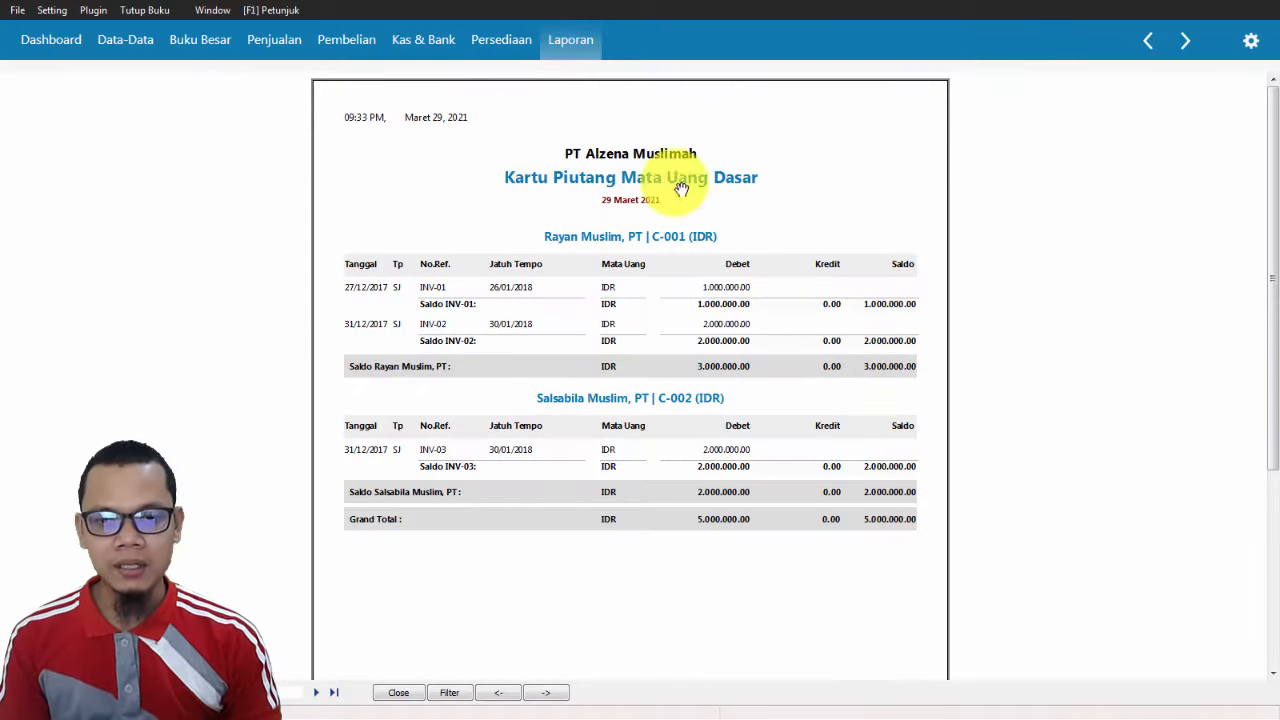
Close the receivables report and open the Hutang Usaha list within the purchase and payables reports.
click(571, 42)
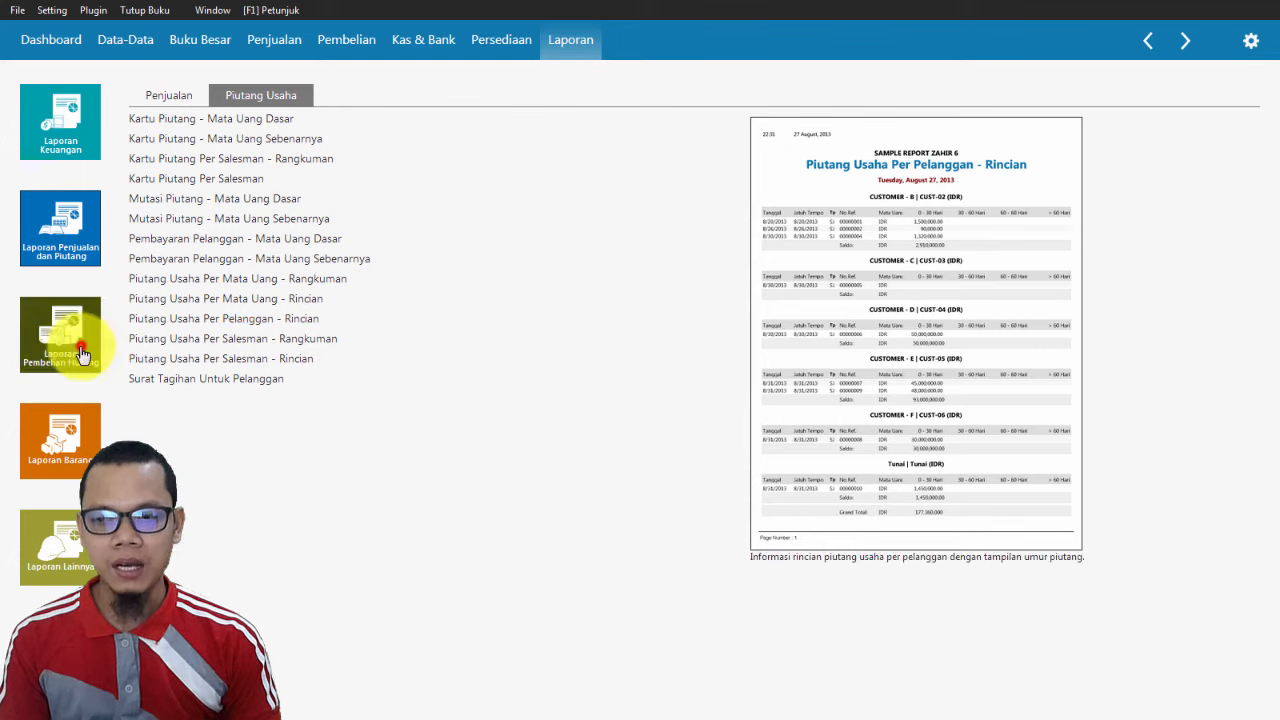
click(92, 340)
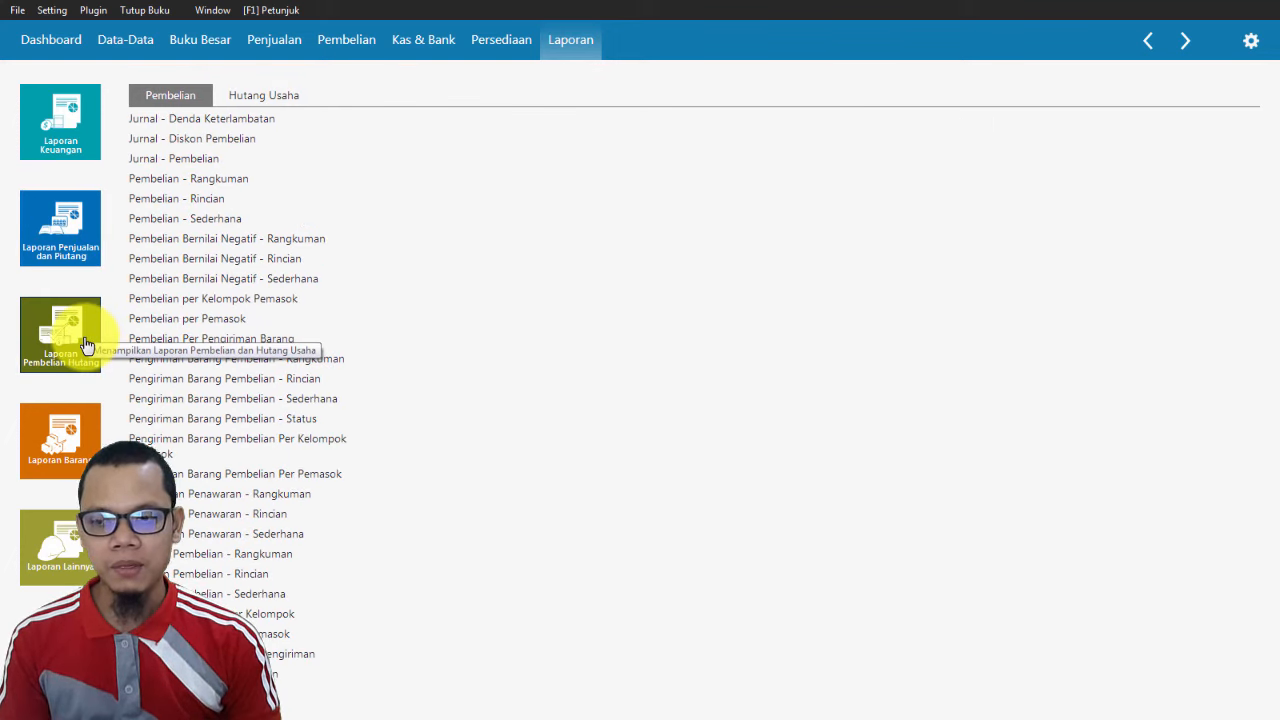
click(238, 97)
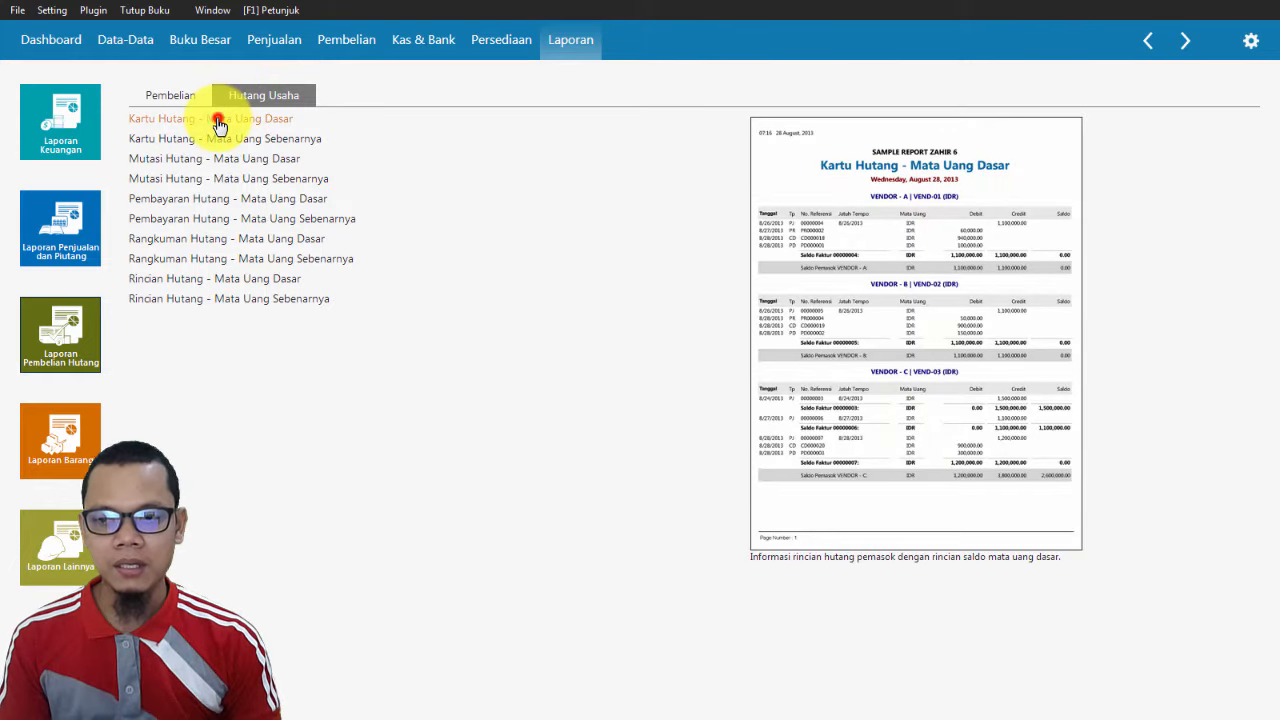
Display the Kartu Hutang - Mata Uang Dasar report and compare its vendor balances with the Saldo Hutang table on the slide.
click(219, 122)
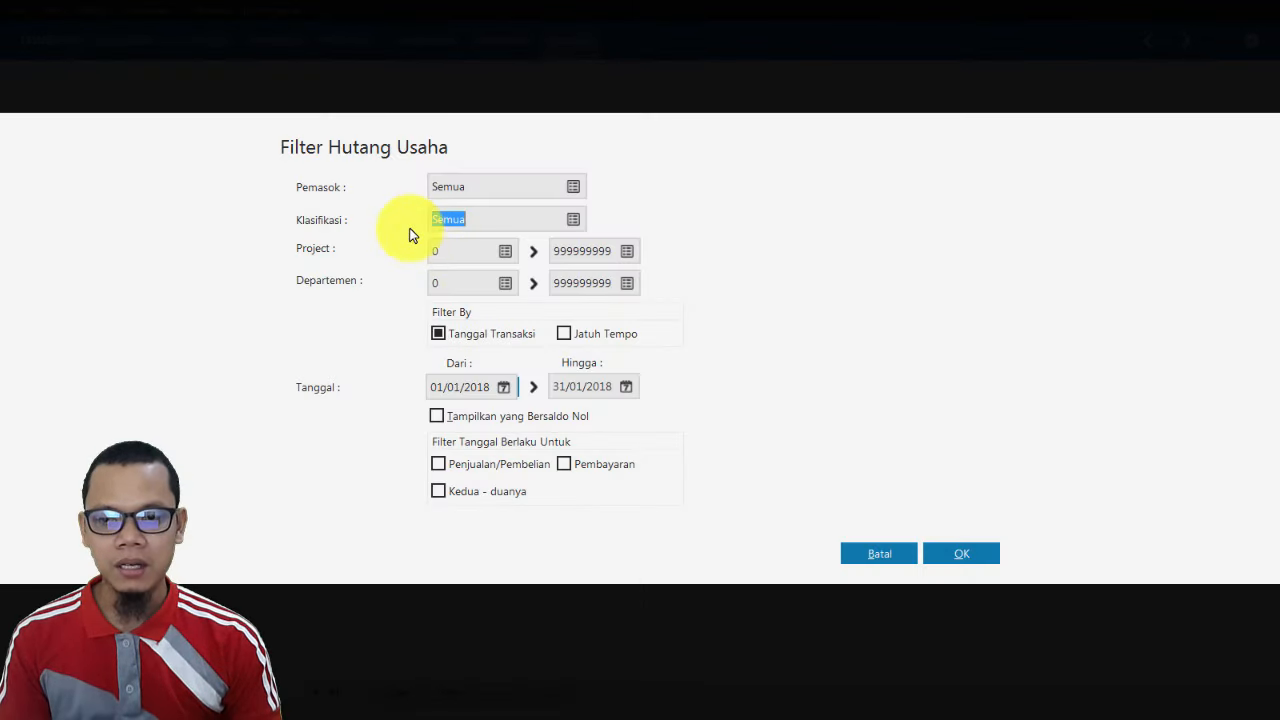
click(952, 552)
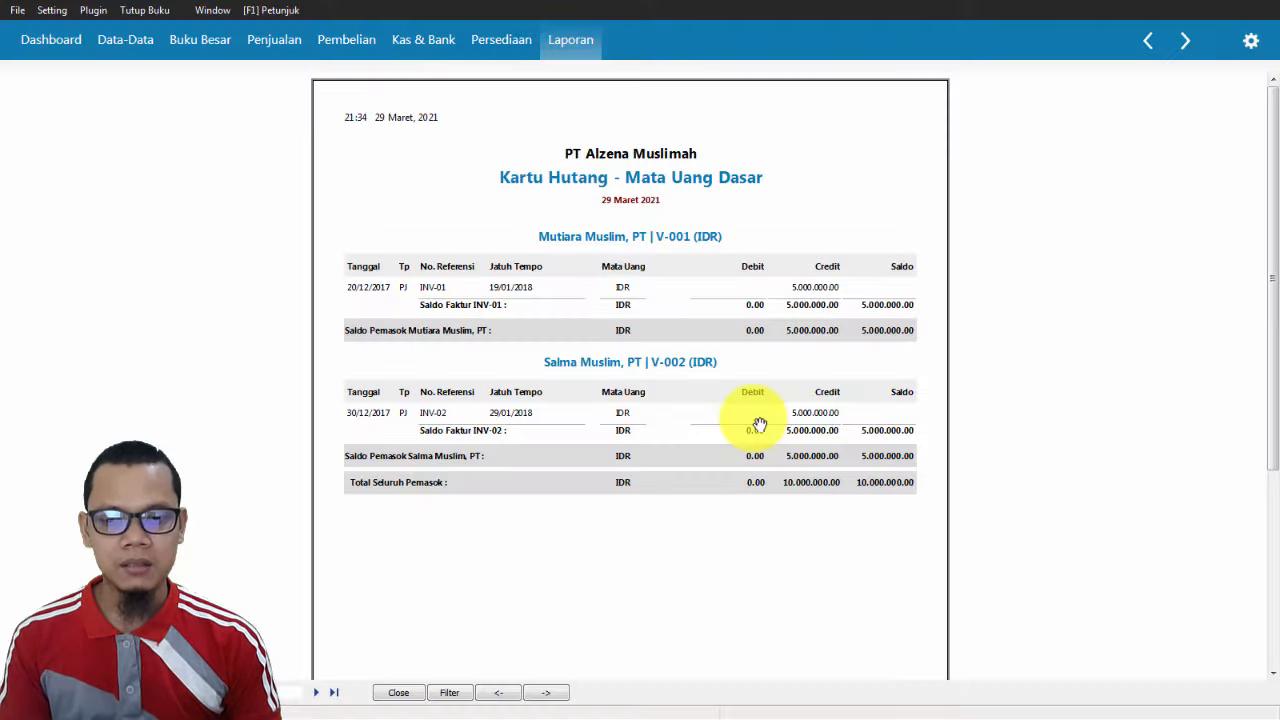
key(alt+Tab)
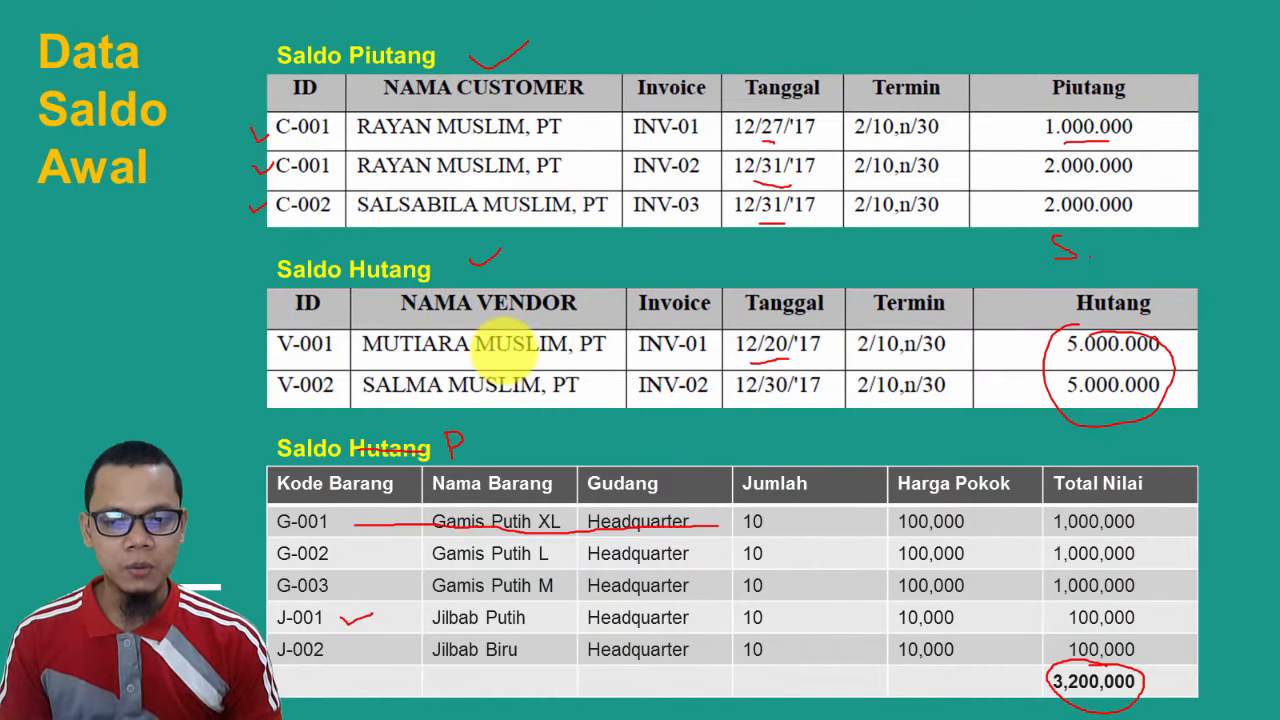
key(alt+Tab)
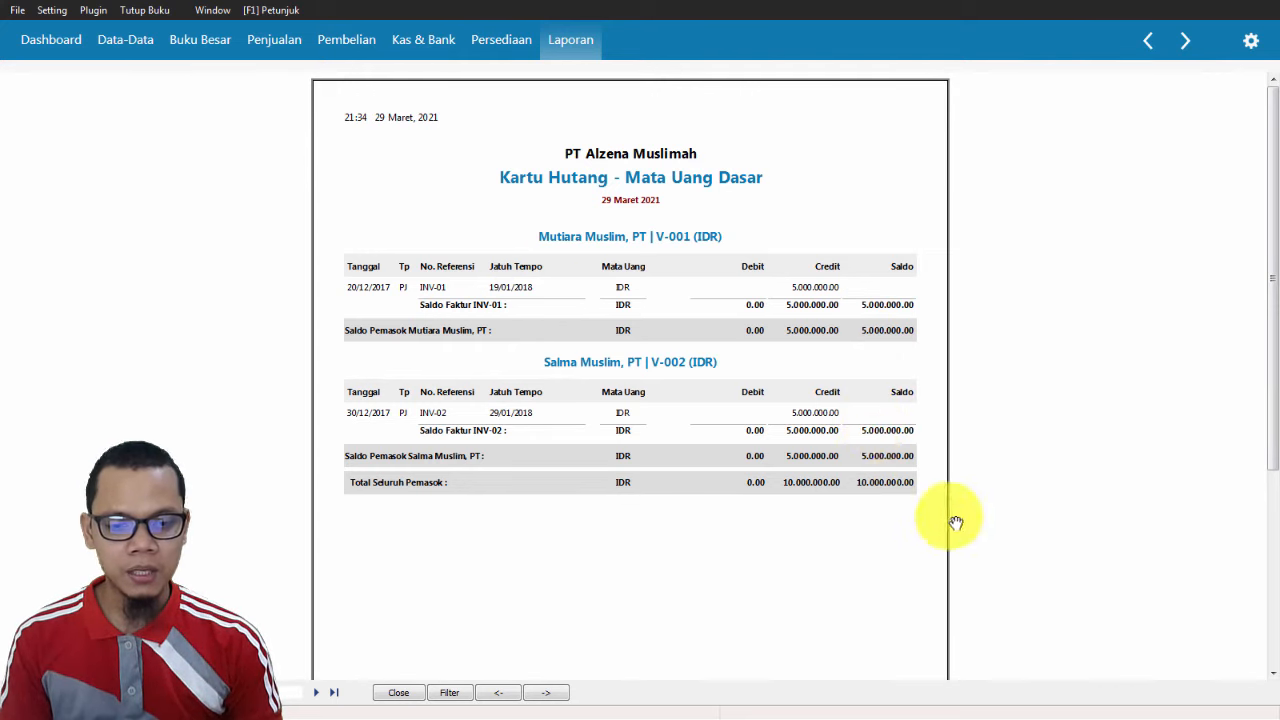
key(alt+Tab)
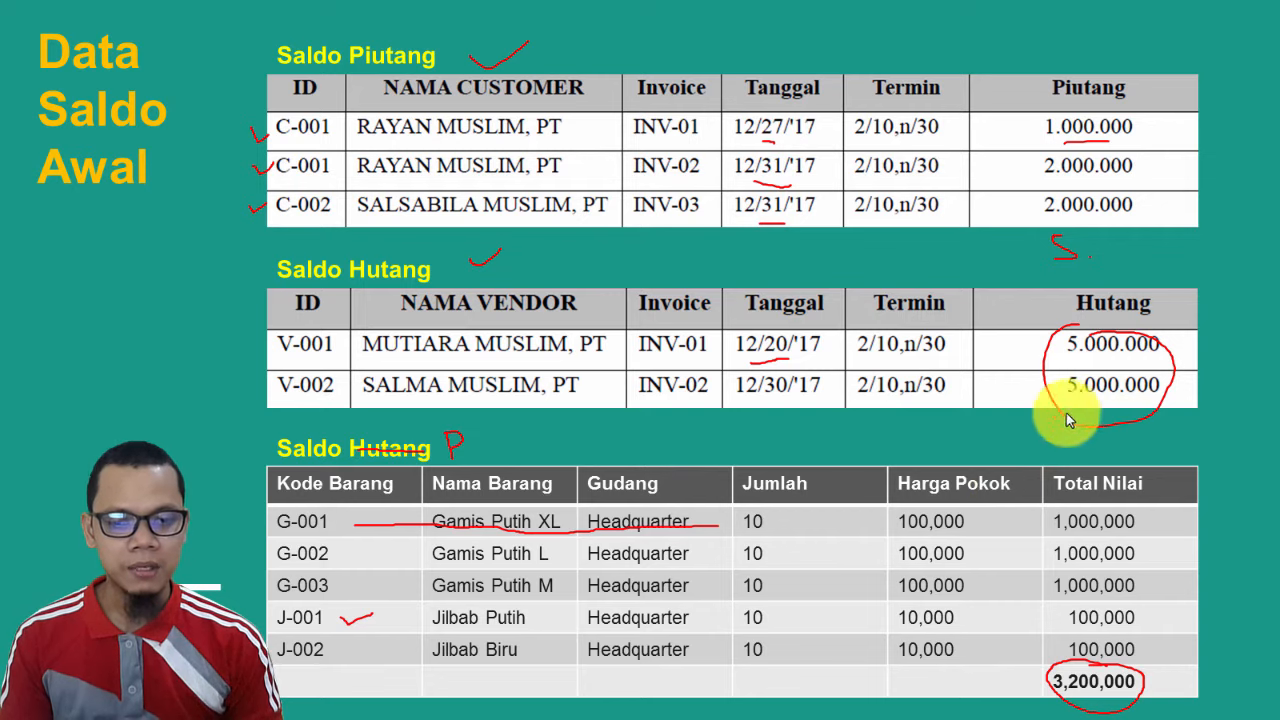
key(alt+Tab)
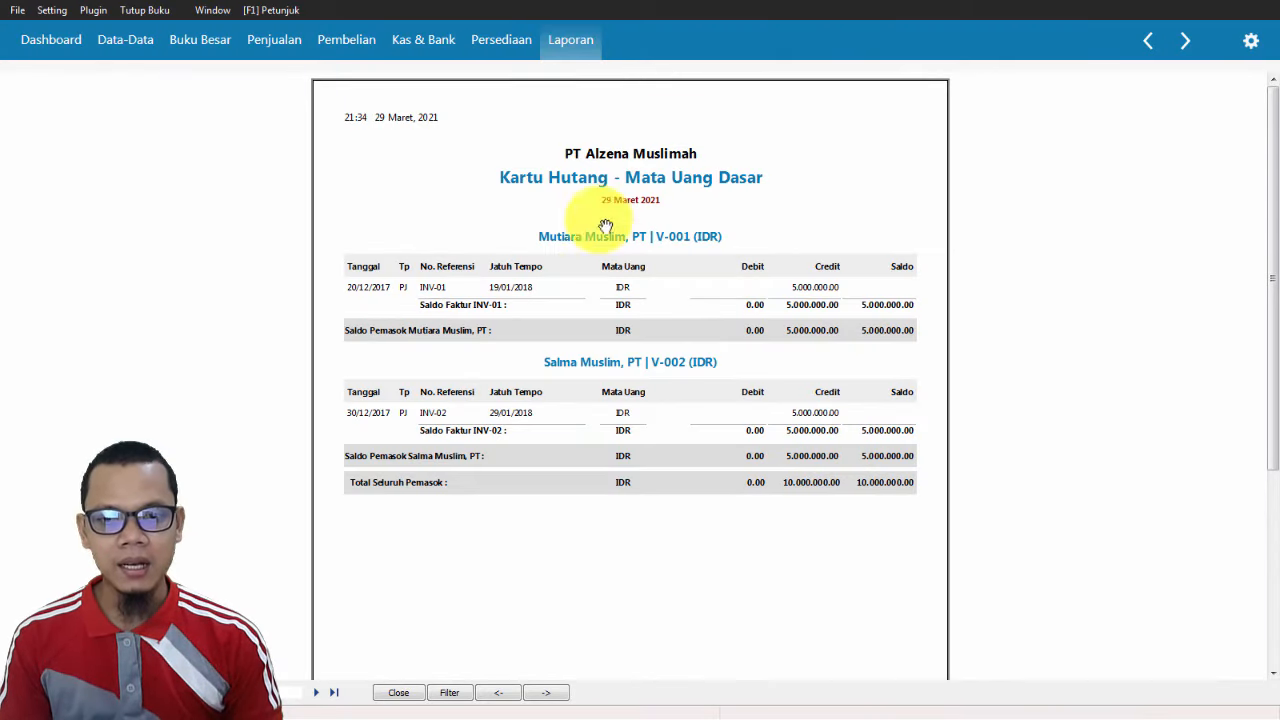
Leave the payables report and display the Daftar Barang - Umum inventory report for all products.
click(565, 40)
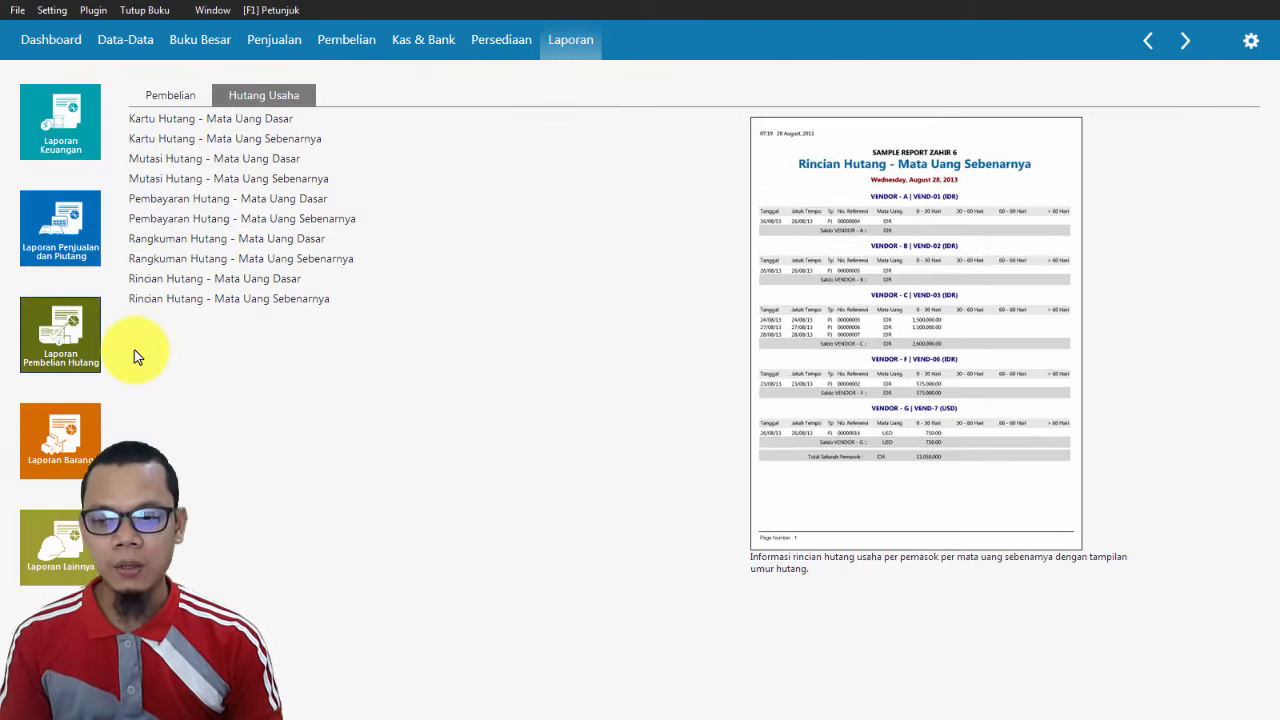
click(53, 447)
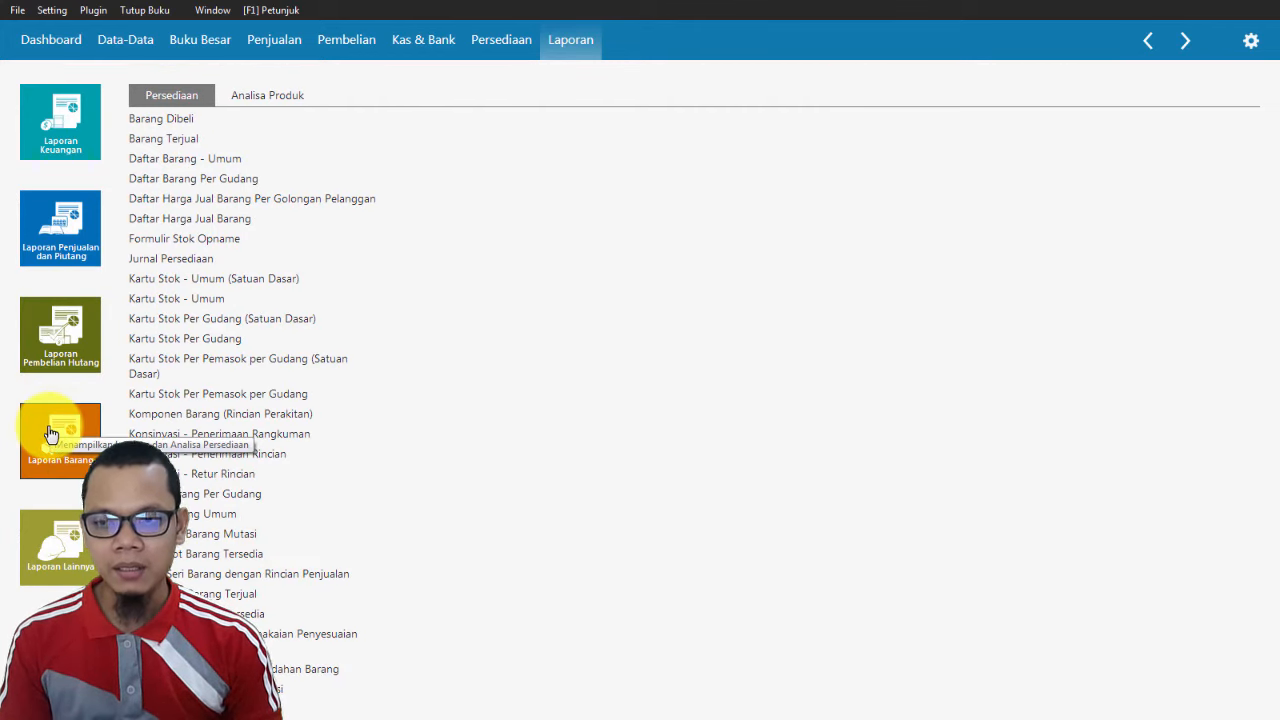
click(165, 156)
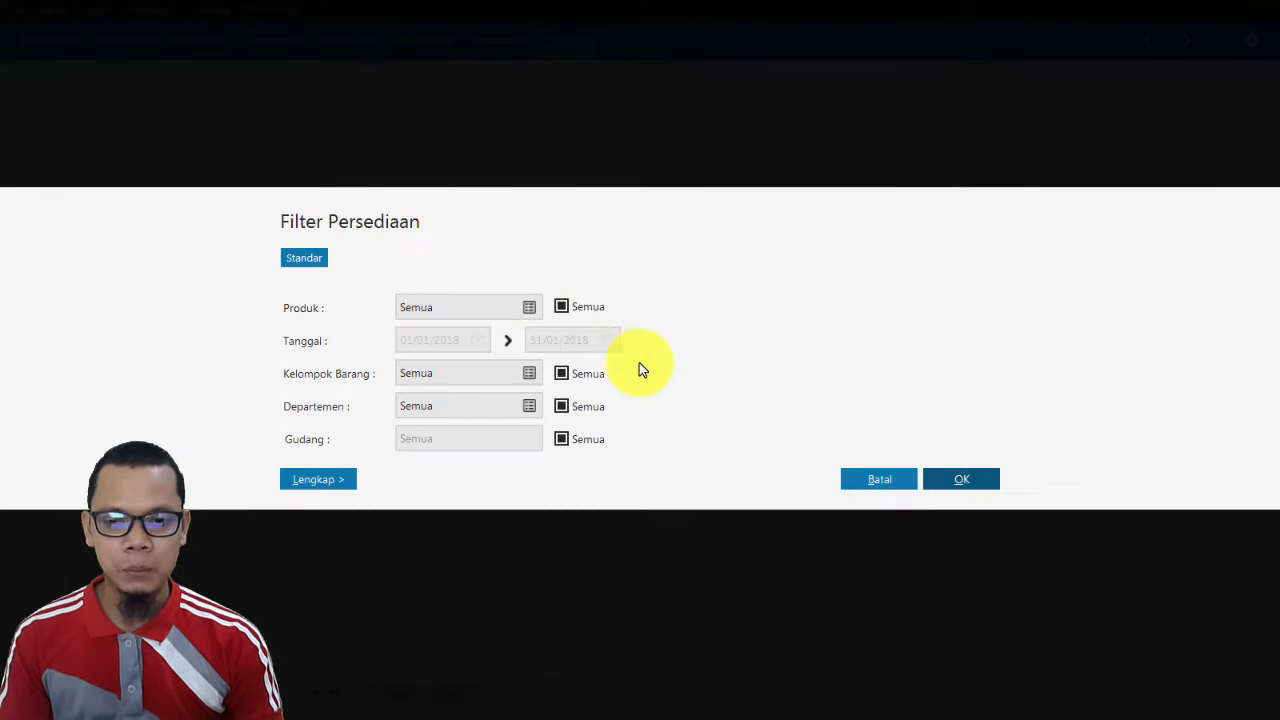
click(973, 481)
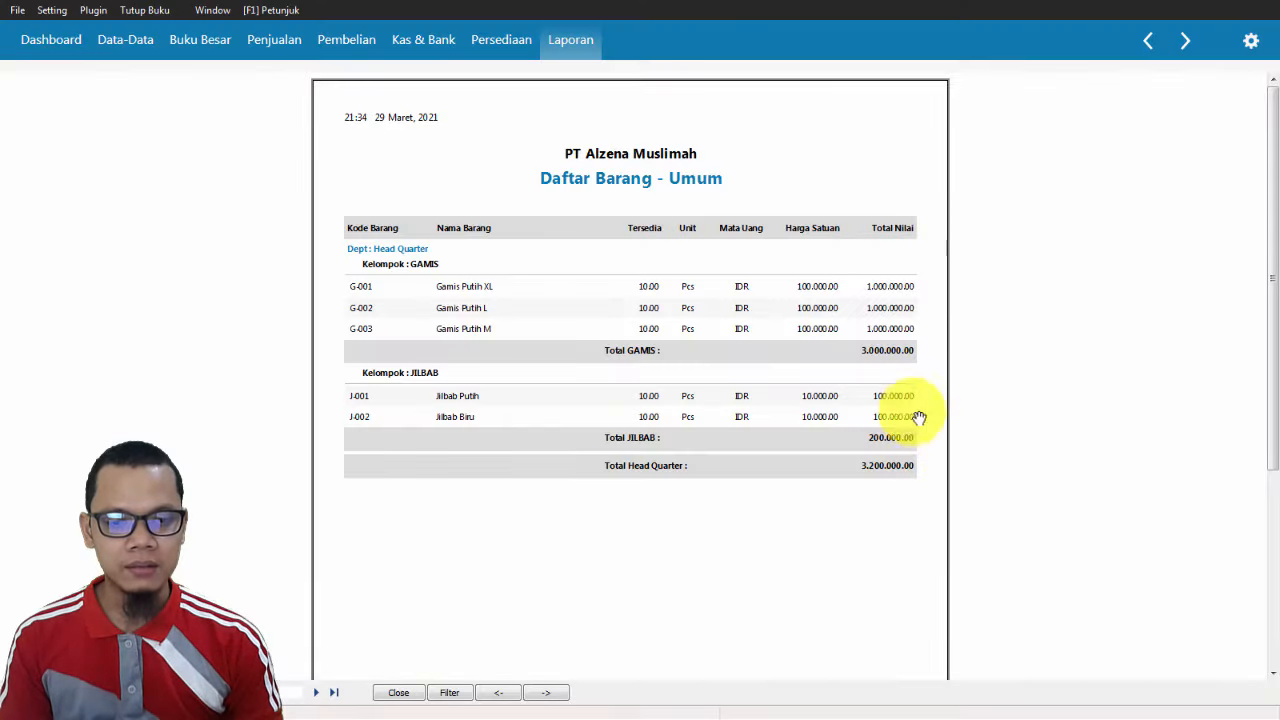
Compare the inventory report with the slide's stock table, bracketing the Gamis and Jilbab Total Nilai values there, and close the report.
key(alt+Tab)
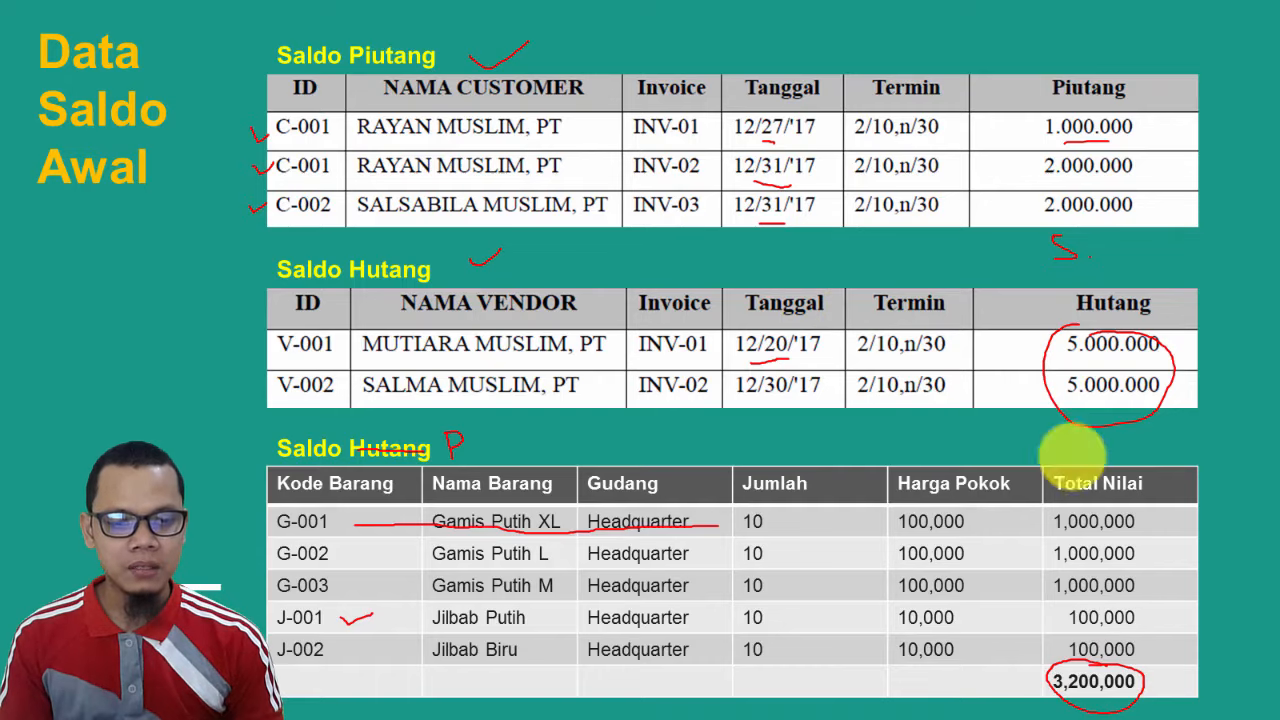
key(alt+Tab)
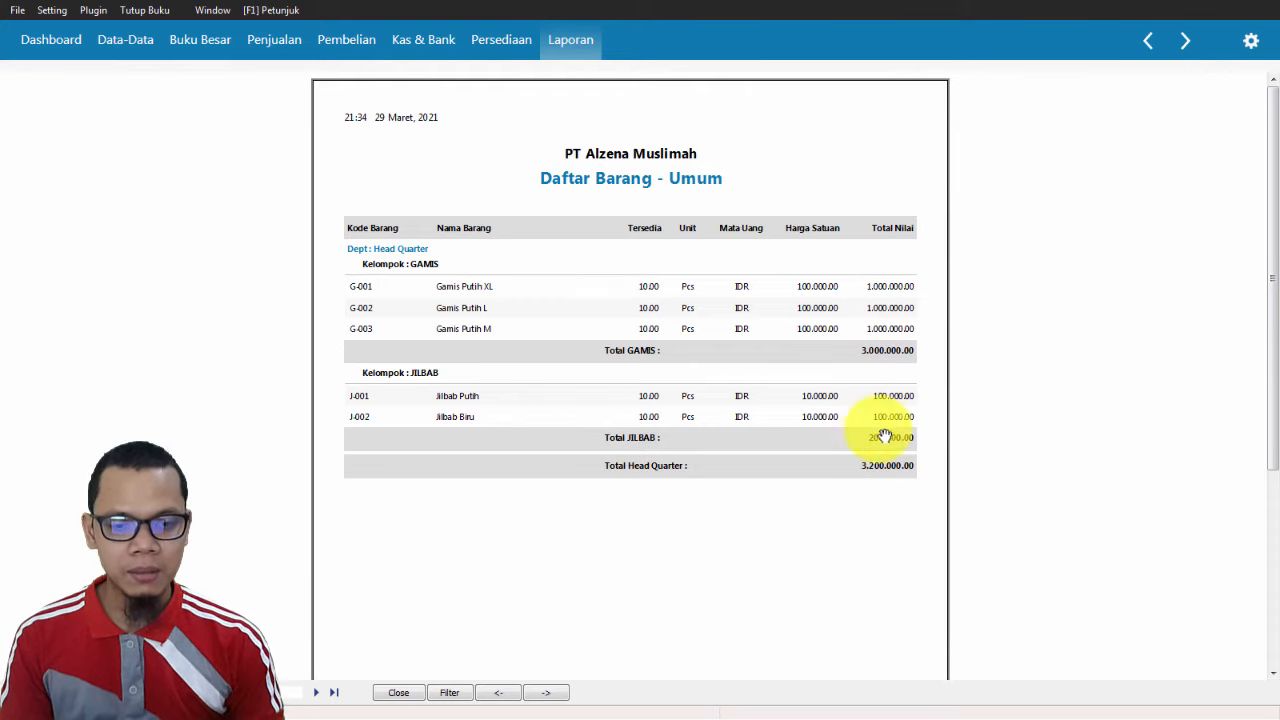
key(alt+Tab)
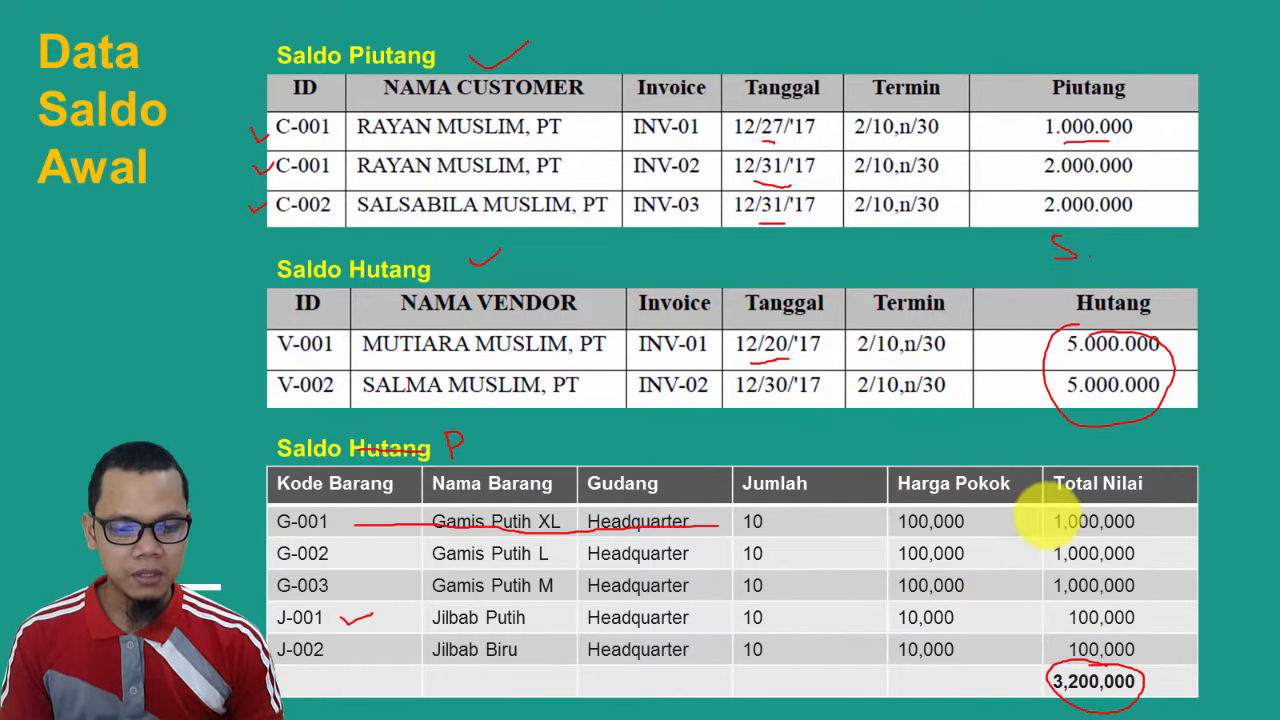
mouse_move(1155, 515)
mouse_down()
mouse_move(1182, 557)
mouse_move(1158, 583)
mouse_move(1200, 645)
mouse_move(1175, 660)
mouse_up()
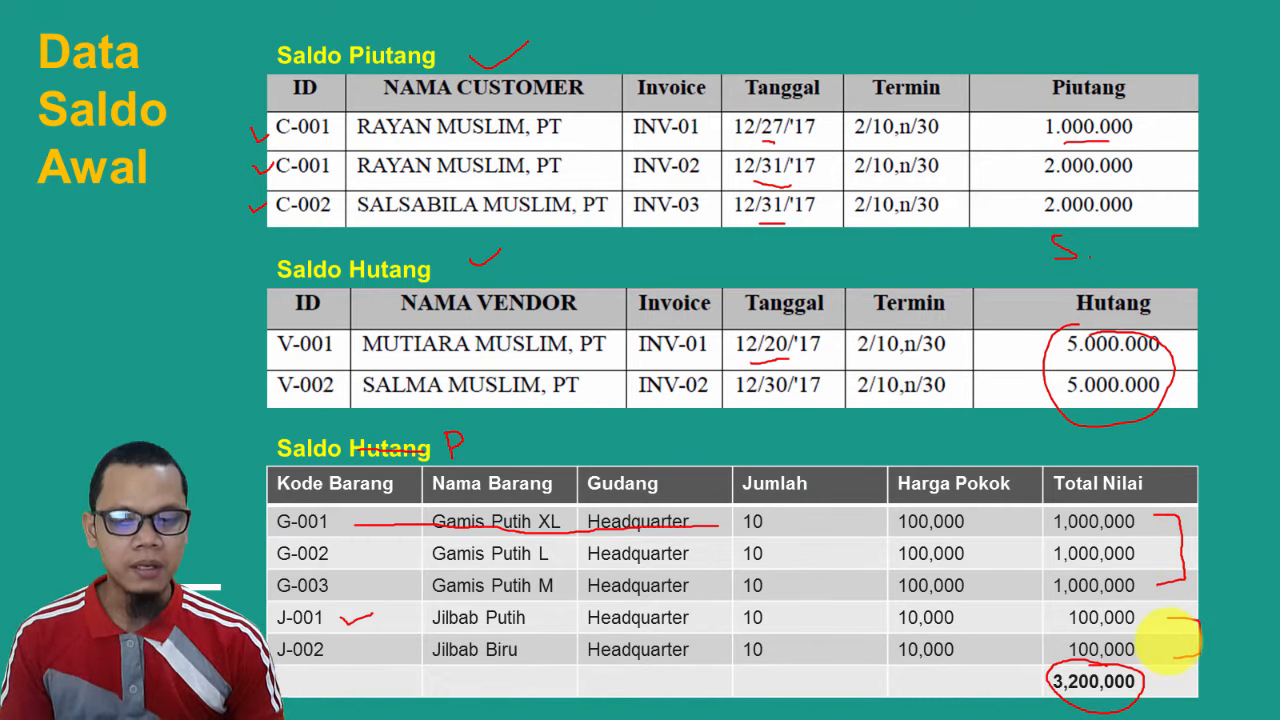
key(alt+Tab)
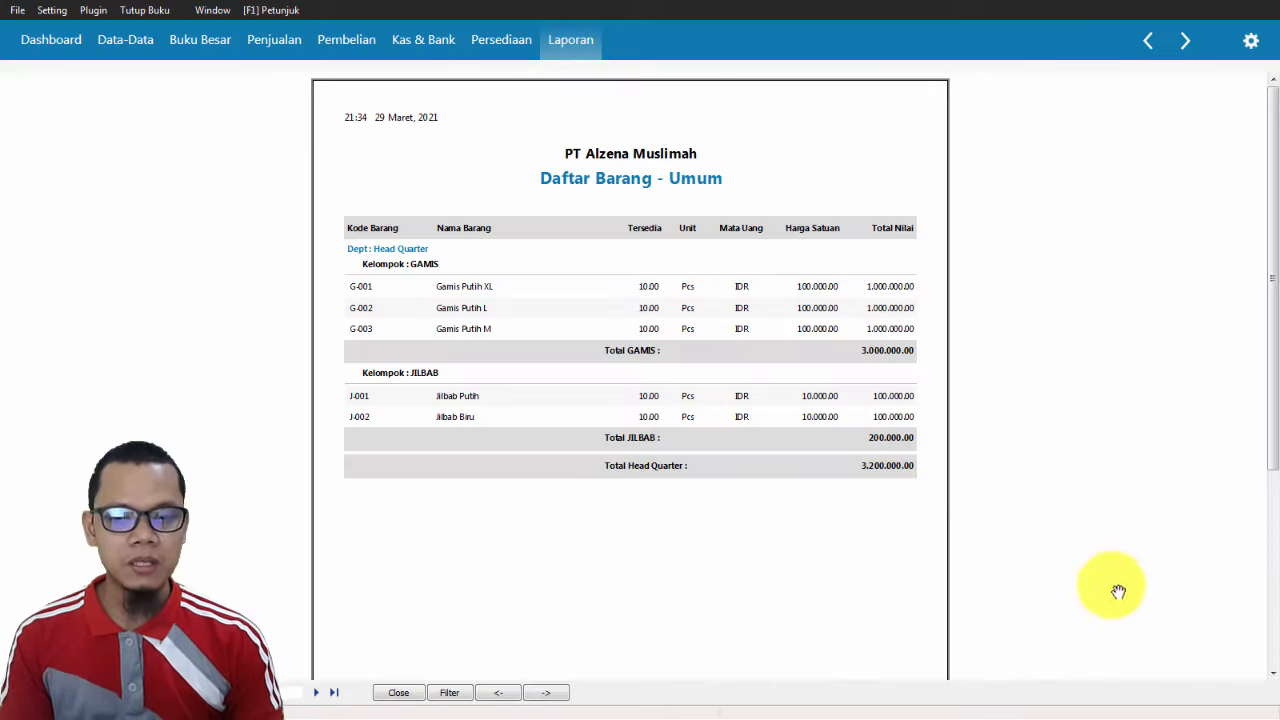
click(410, 692)
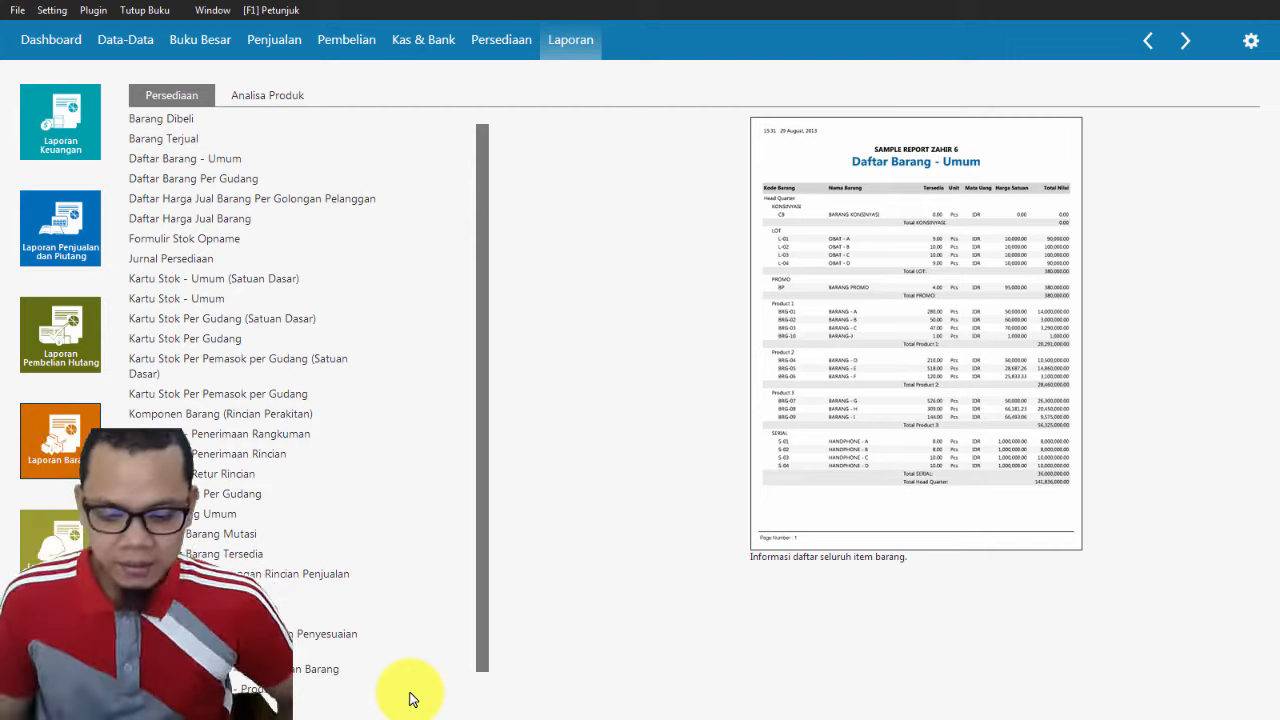
Advance the presentation to case study 01, Sewa Dibayar Dimuka, and underline the years 2018 and 2019 in the rental period.
key(alt+Tab)
key(Right)
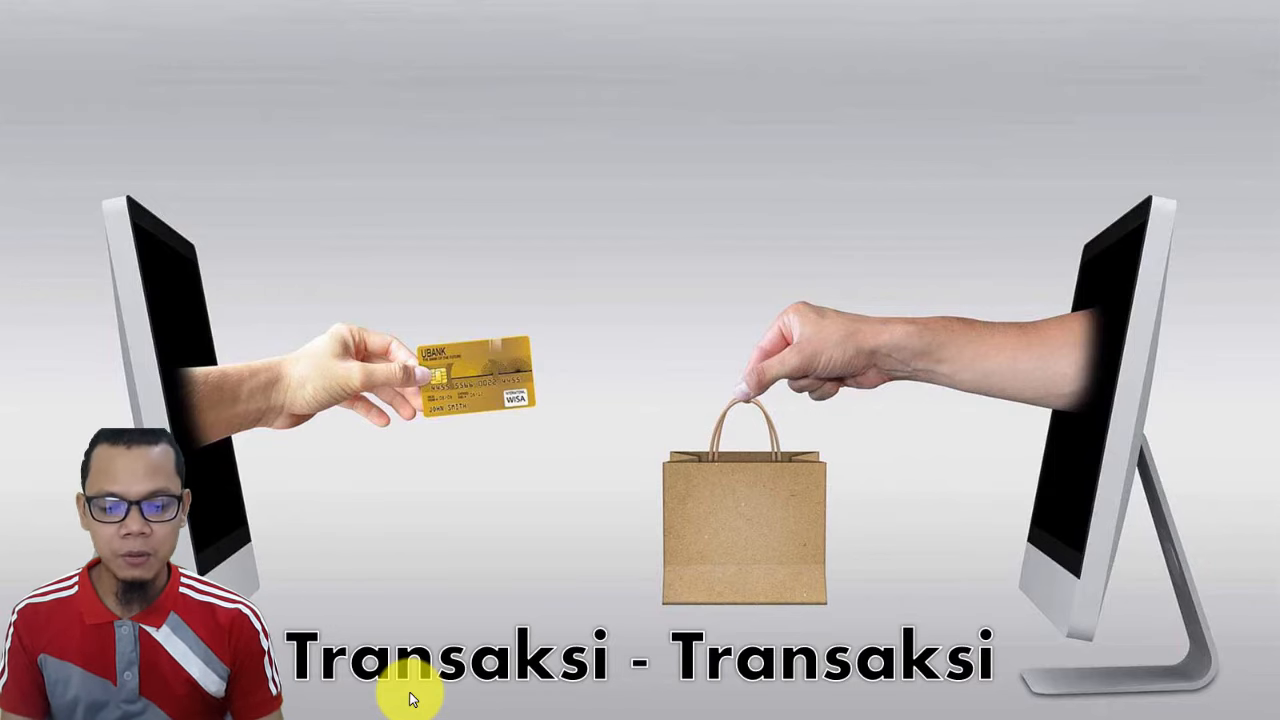
key(Right)
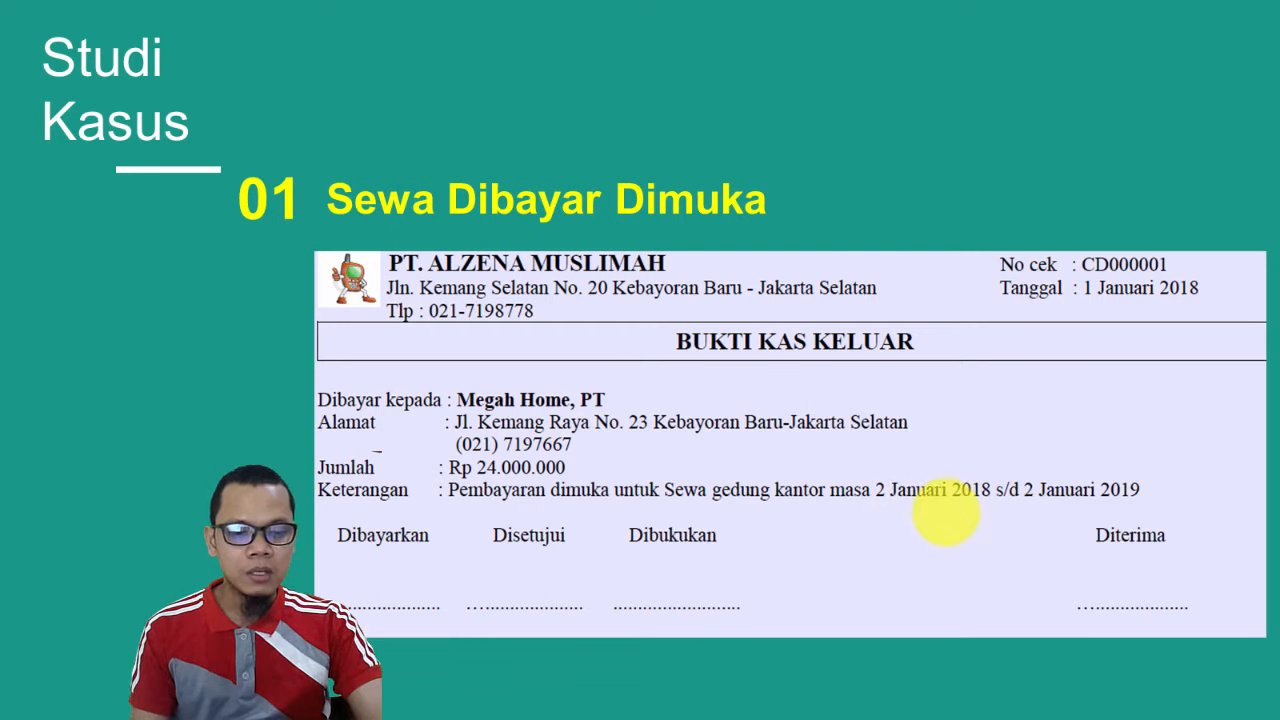
drag(955, 511, 985, 515)
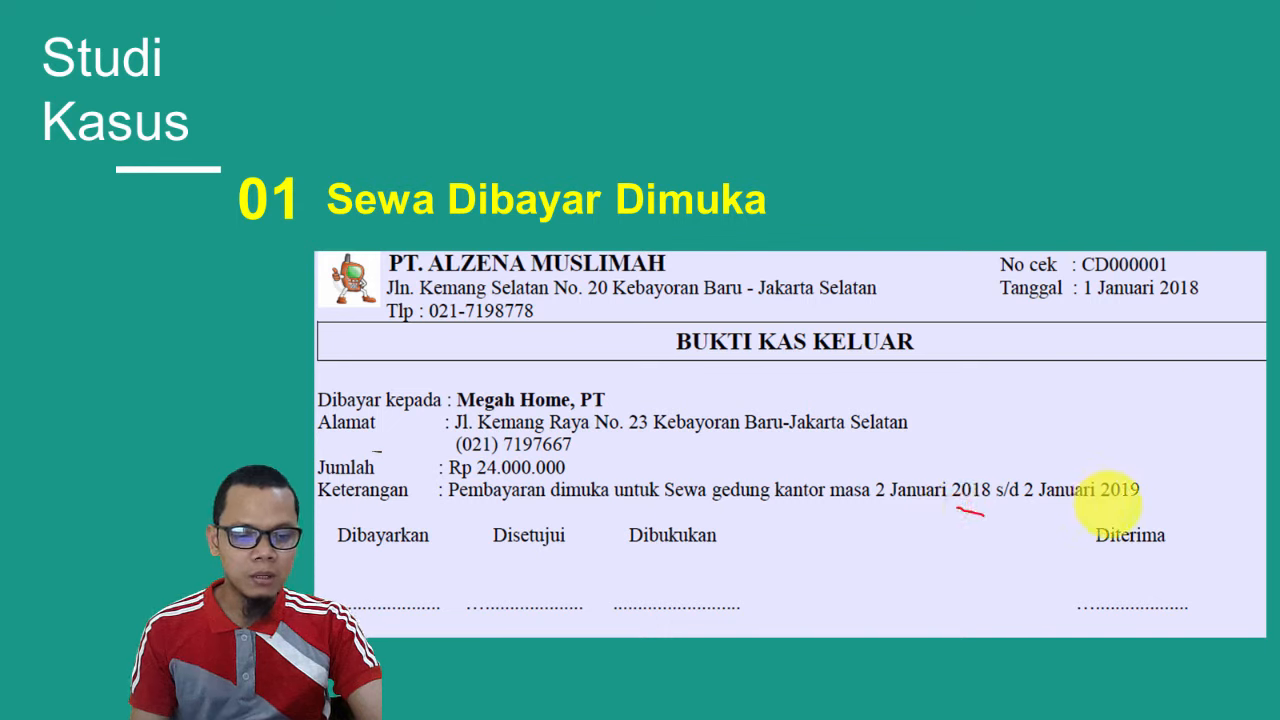
drag(1106, 507, 1148, 507)
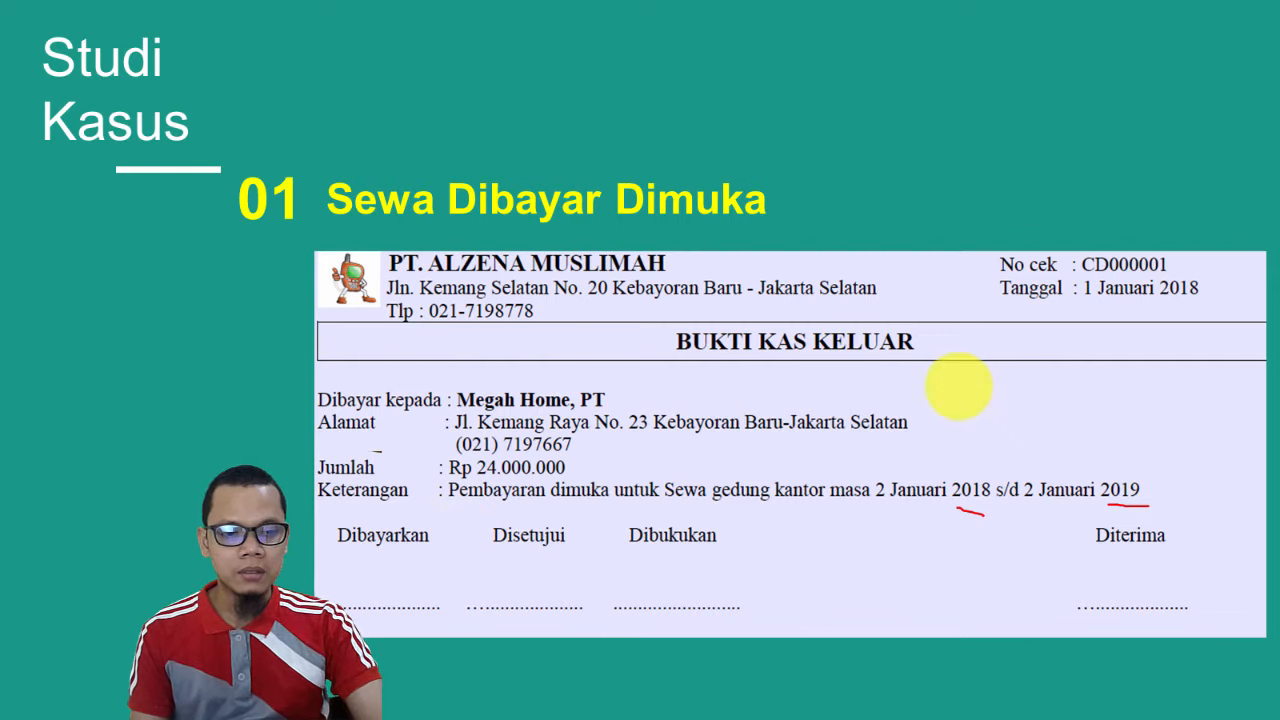
Switch back to Zahir and start a new Kas Keluar cash disbursement entry.
key(alt+Tab)
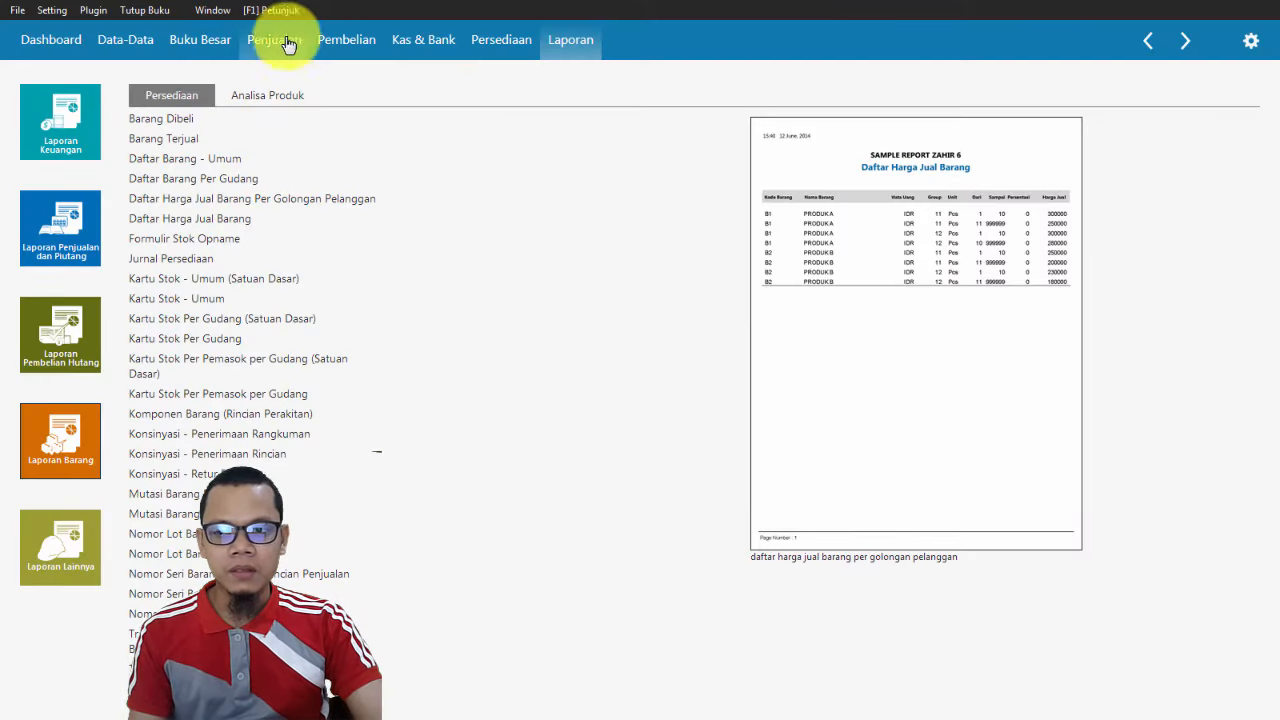
click(416, 45)
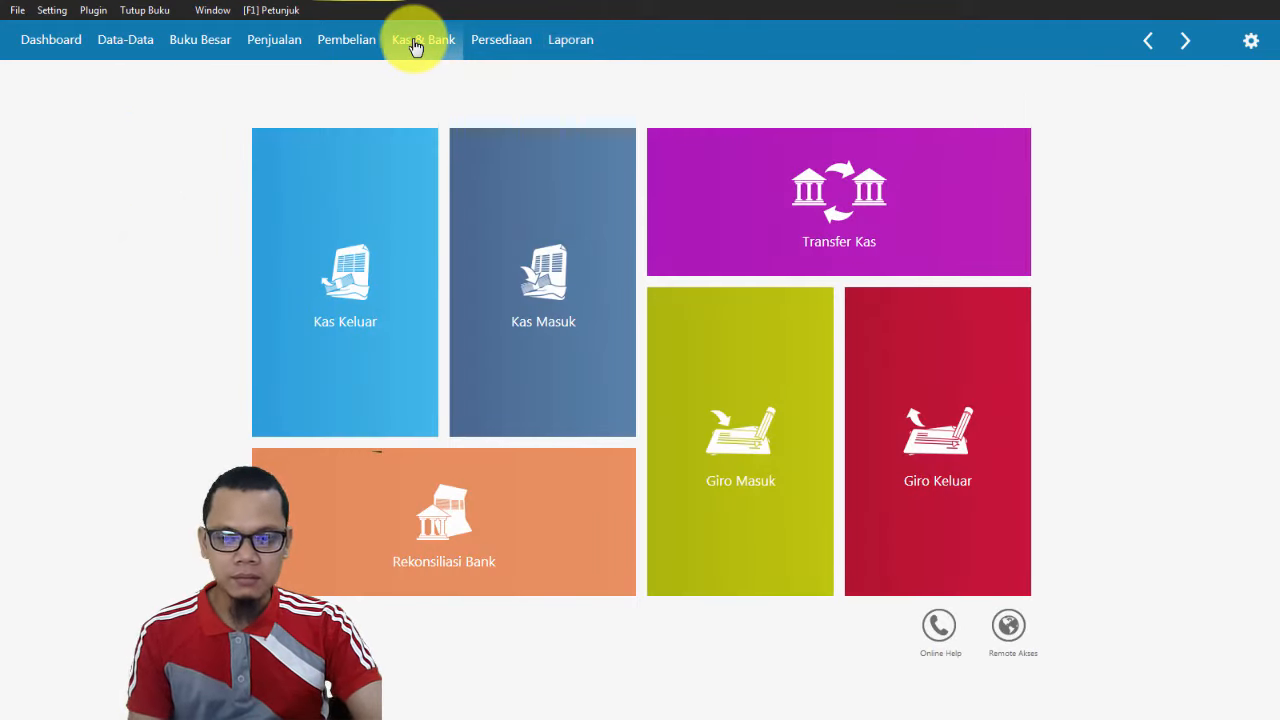
click(373, 322)
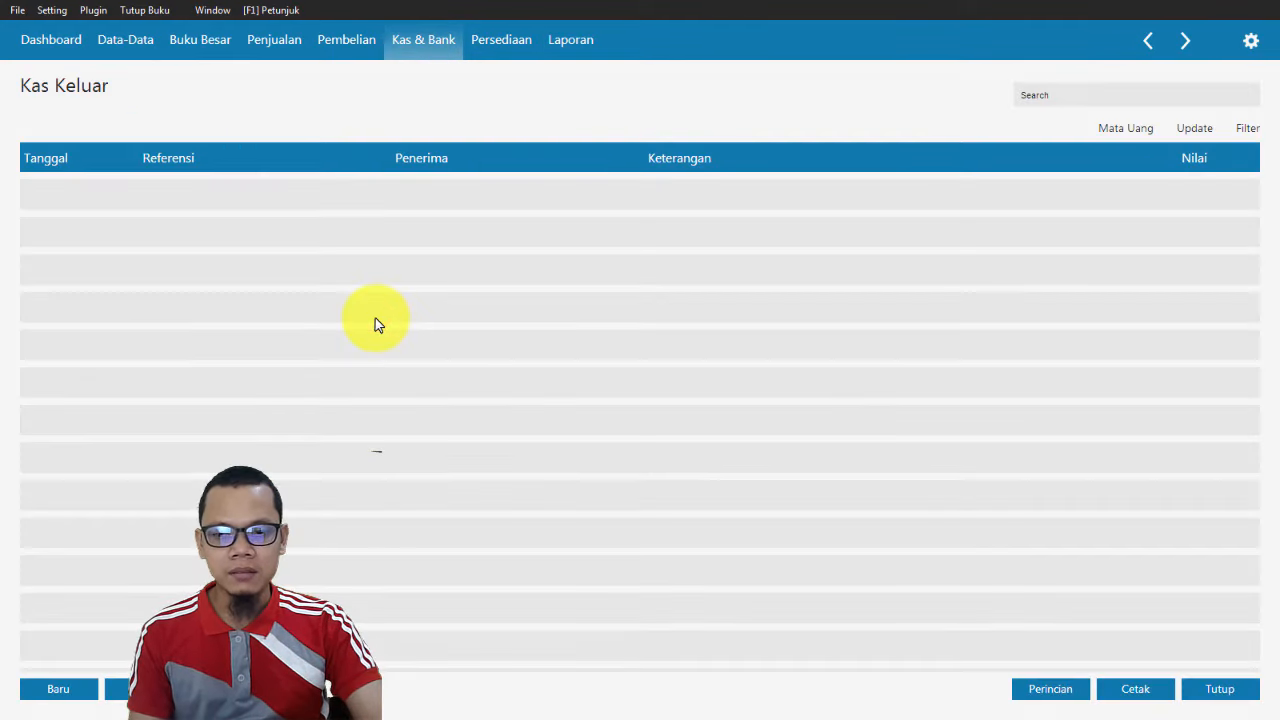
click(57, 691)
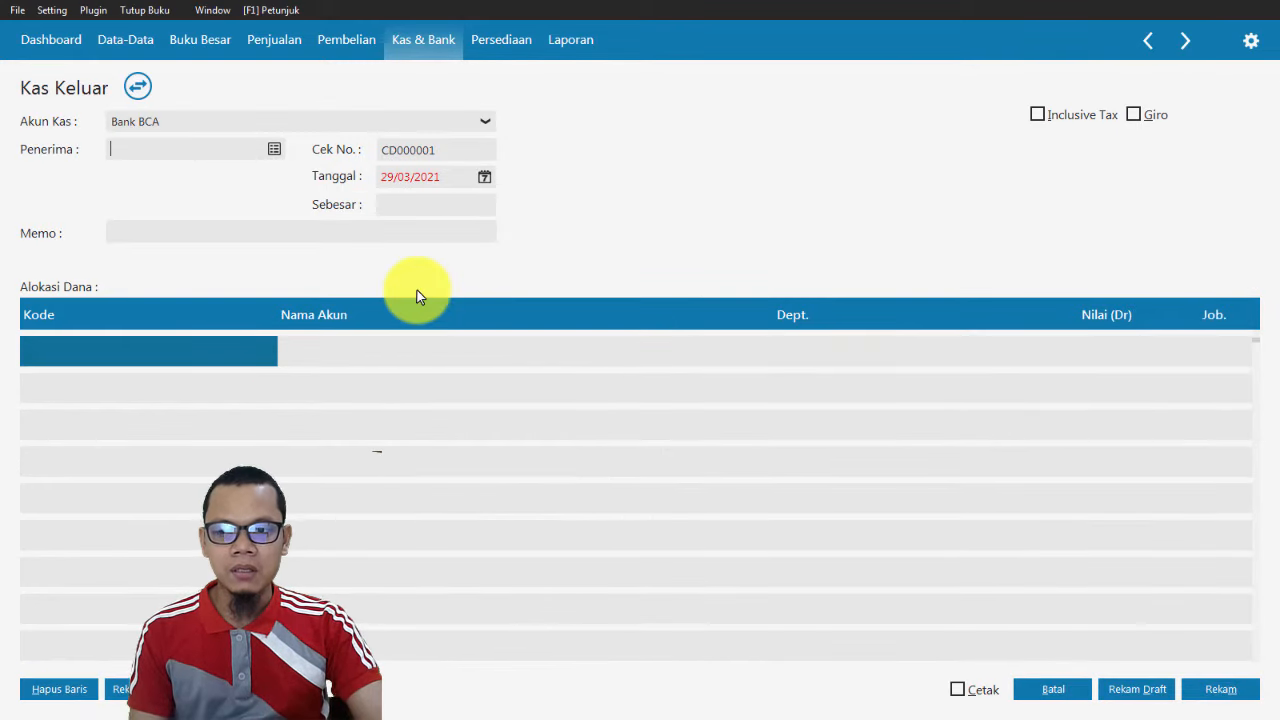
Underline the No cek value on the Bukti Kas Keluar slide and return to the cash disbursement entry.
key(alt+Tab)
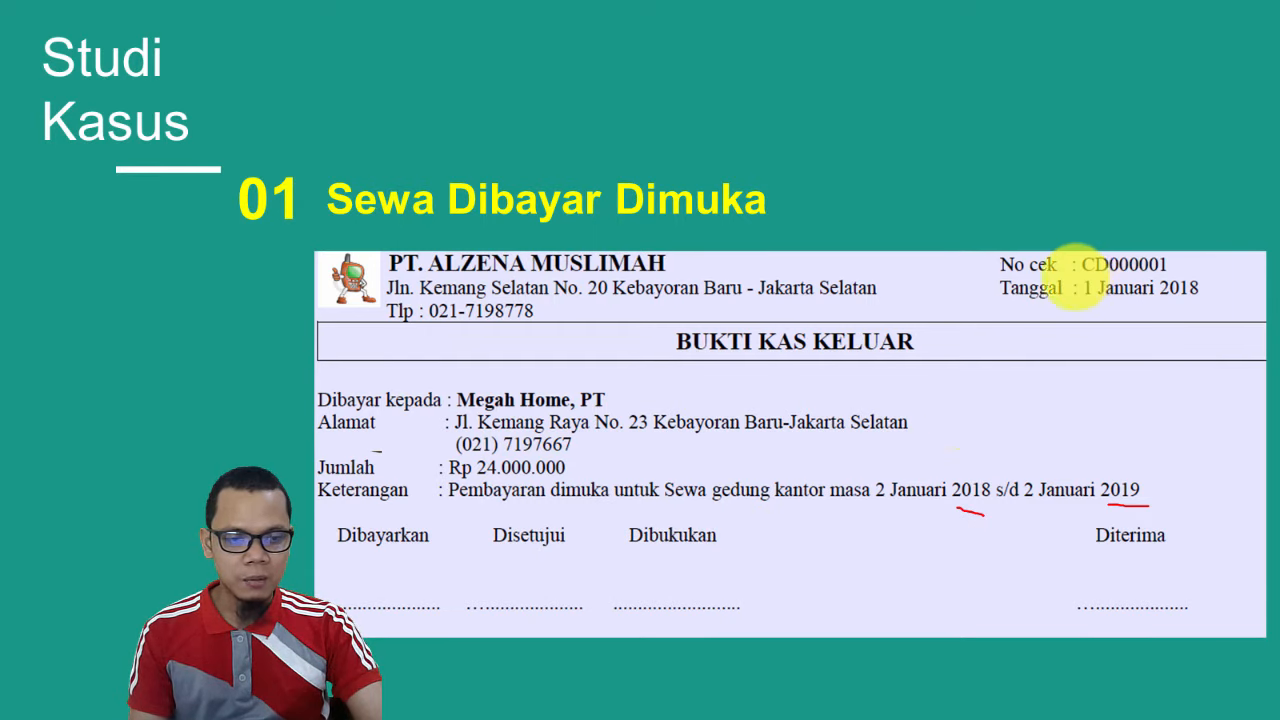
drag(1076, 270, 1135, 279)
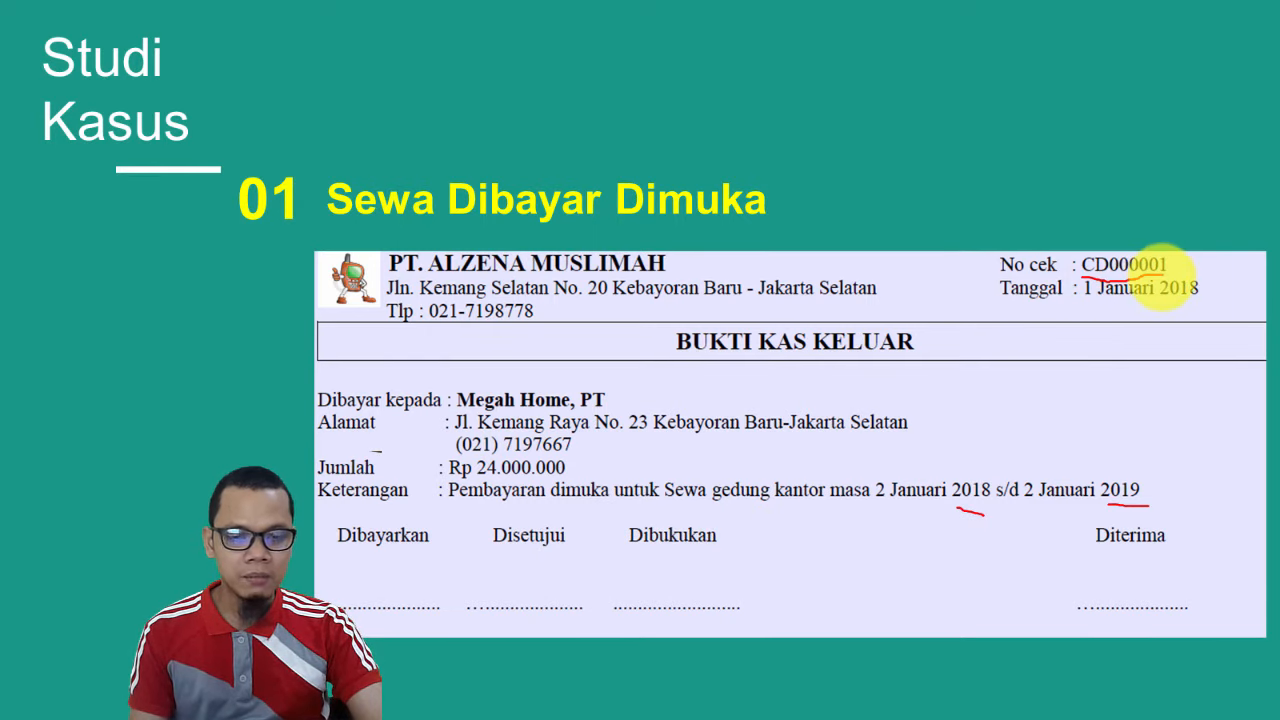
key(alt+Tab)
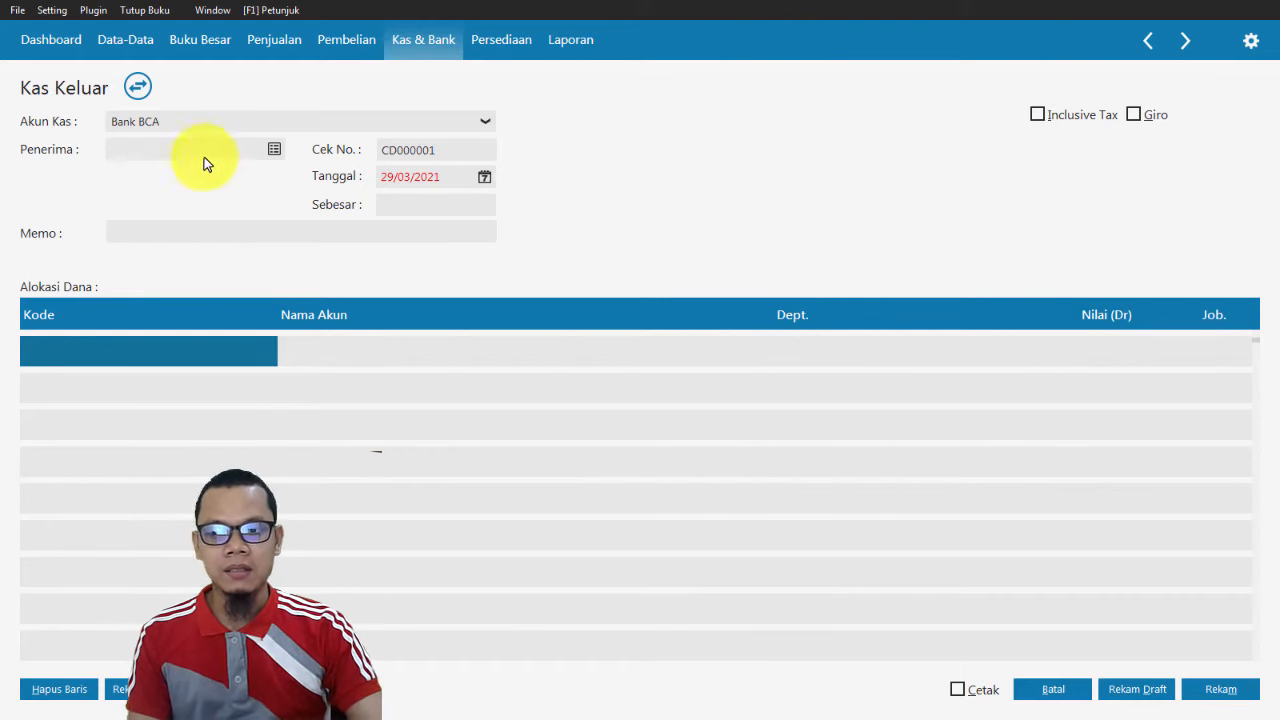
Check the payee on the slide and start a new name record of type Vendor from the Penerima list.
click(268, 148)
key(alt+Tab)
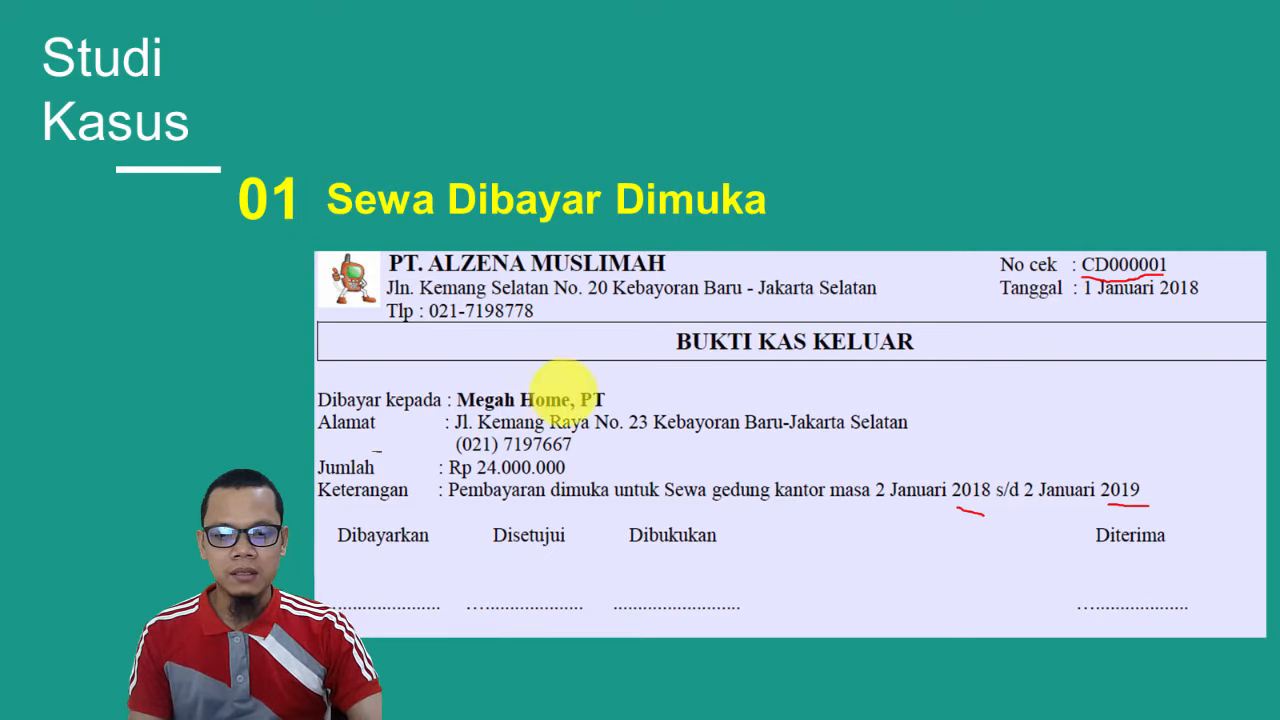
key(alt+Tab)
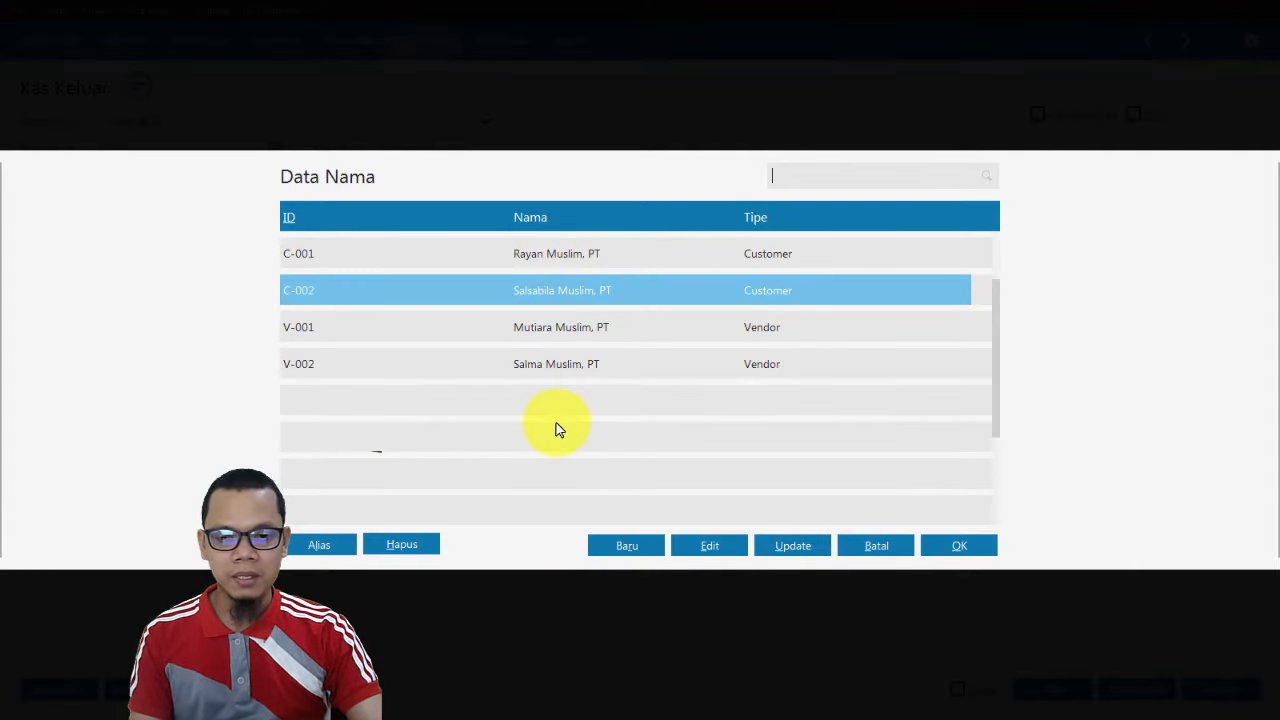
click(623, 544)
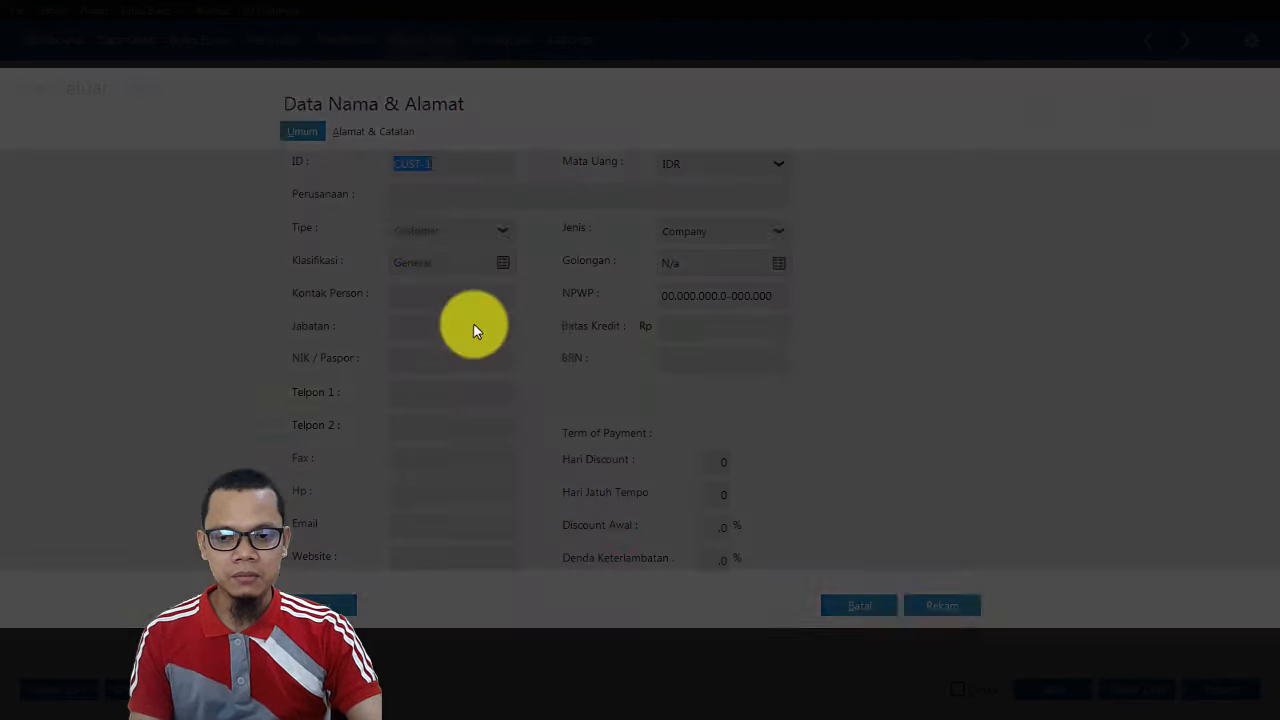
click(442, 232)
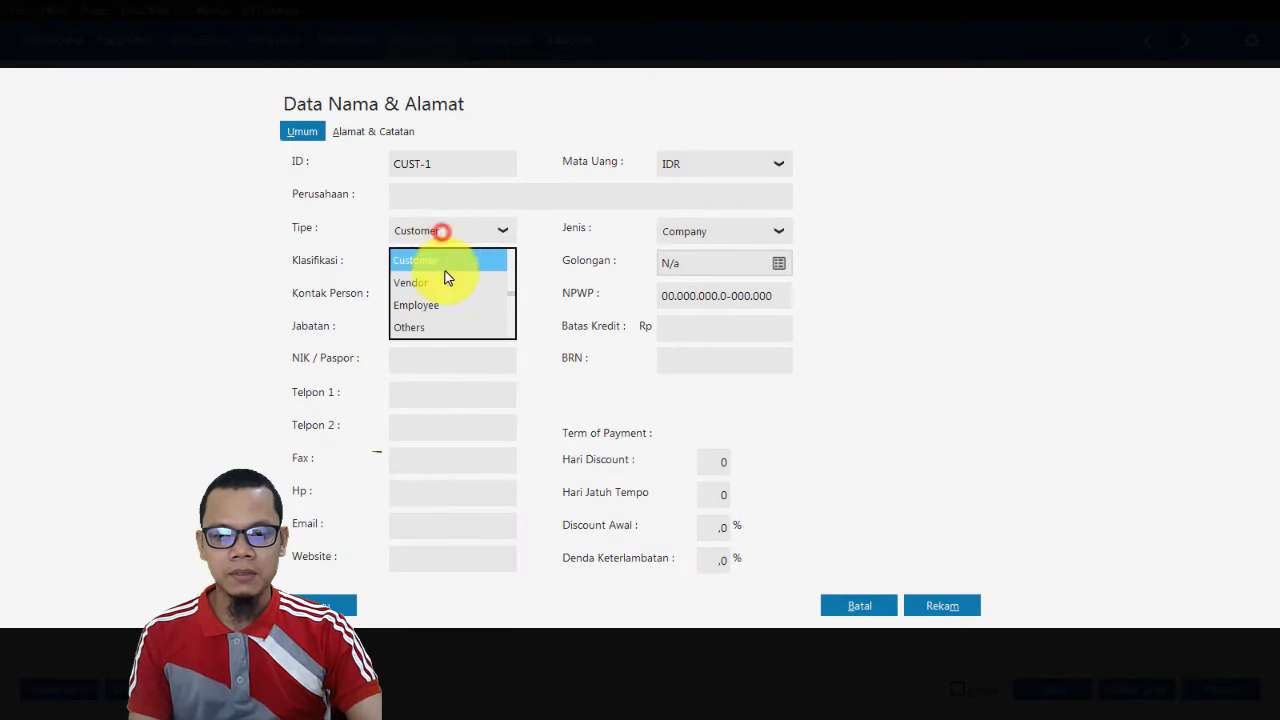
click(443, 285)
click(452, 201)
text(PT)
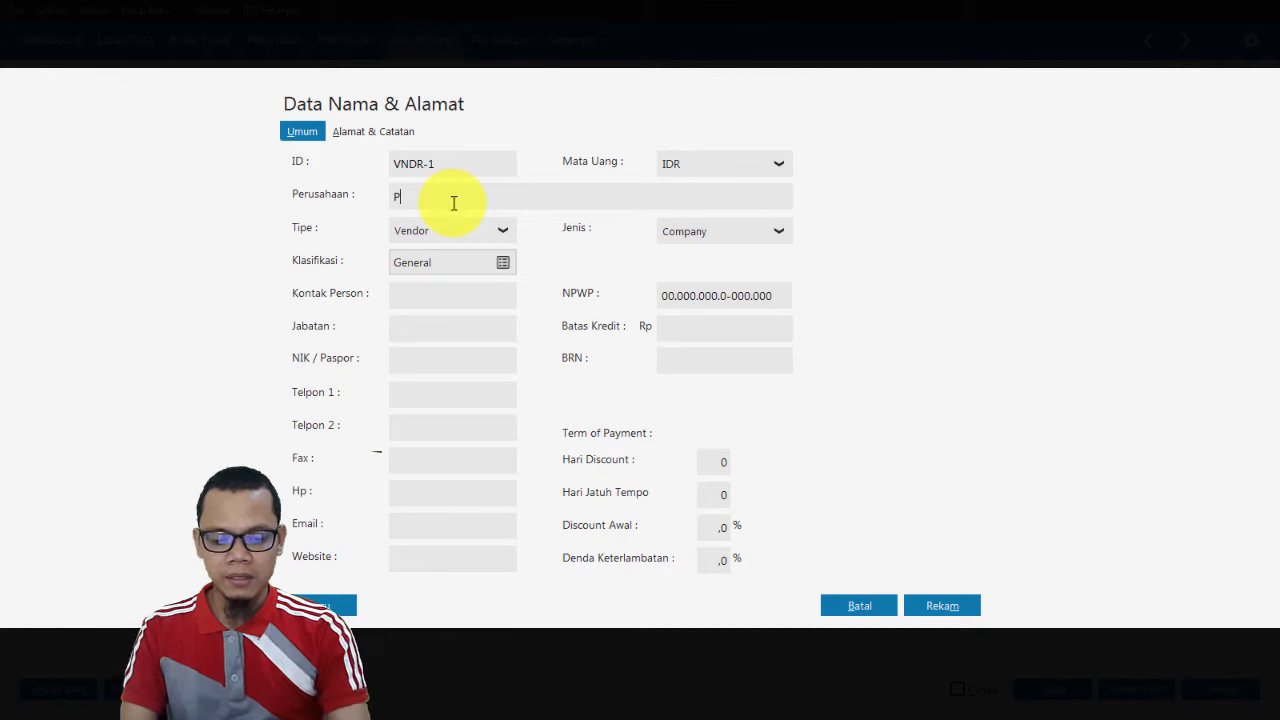
key(BackSpace)
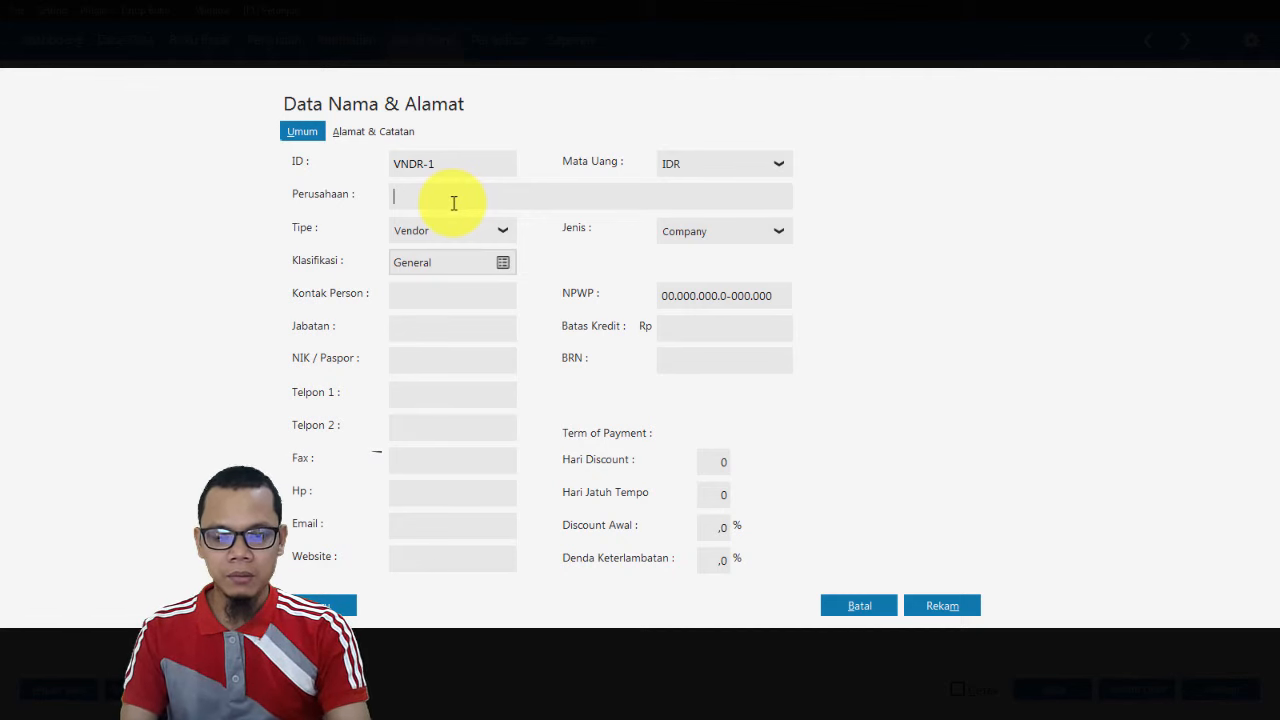
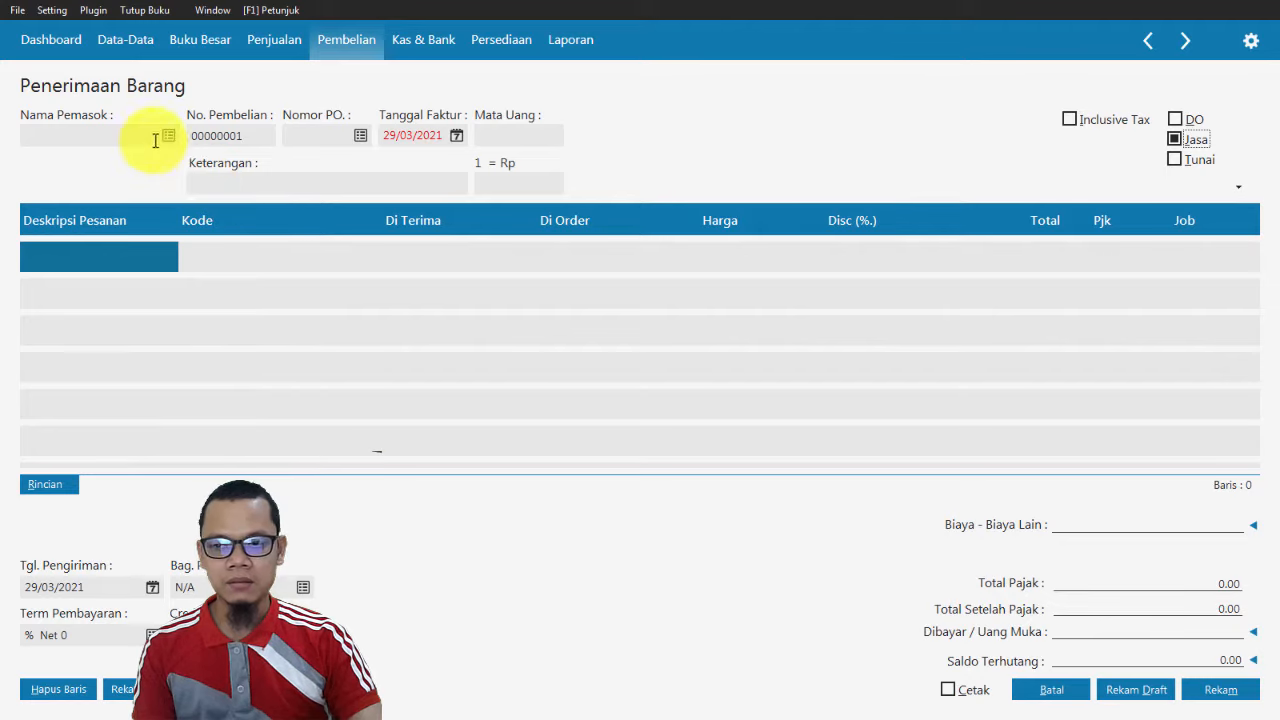
Create a vendor record for the company Electronic Solution, PT without an NPWP and choose it as the supplier of the goods receipt.
click(165, 136)
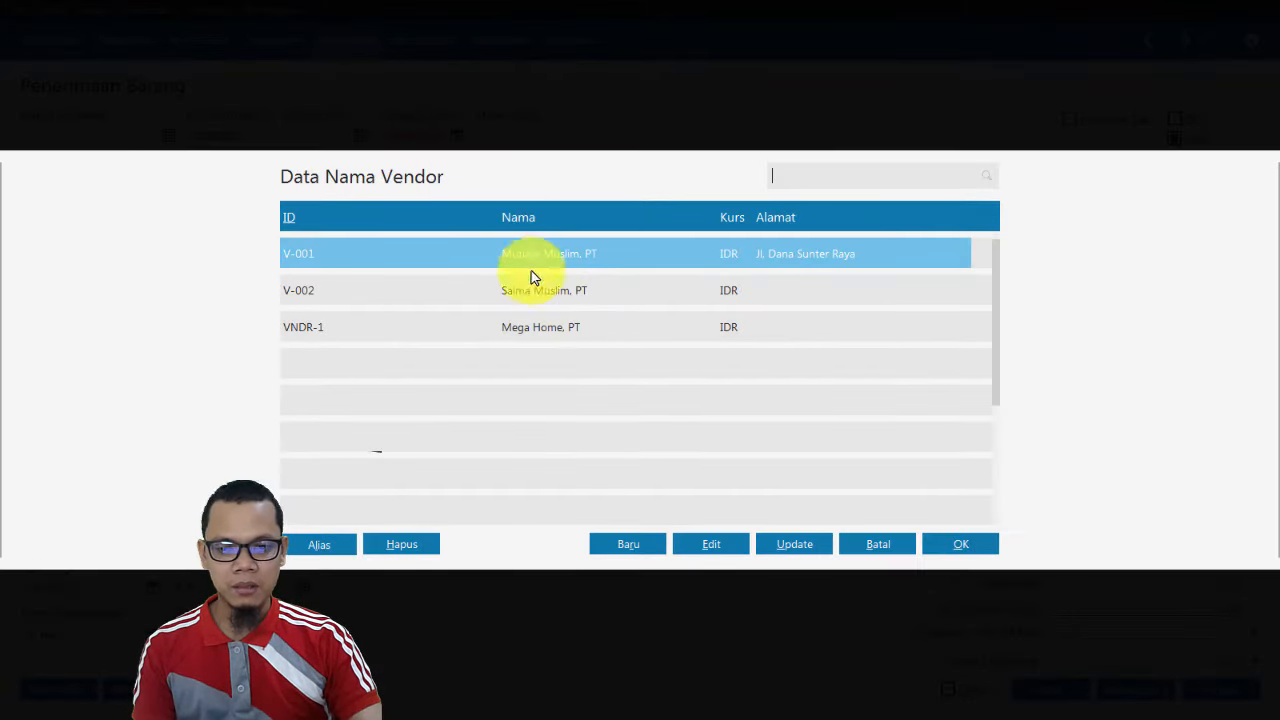
click(627, 544)
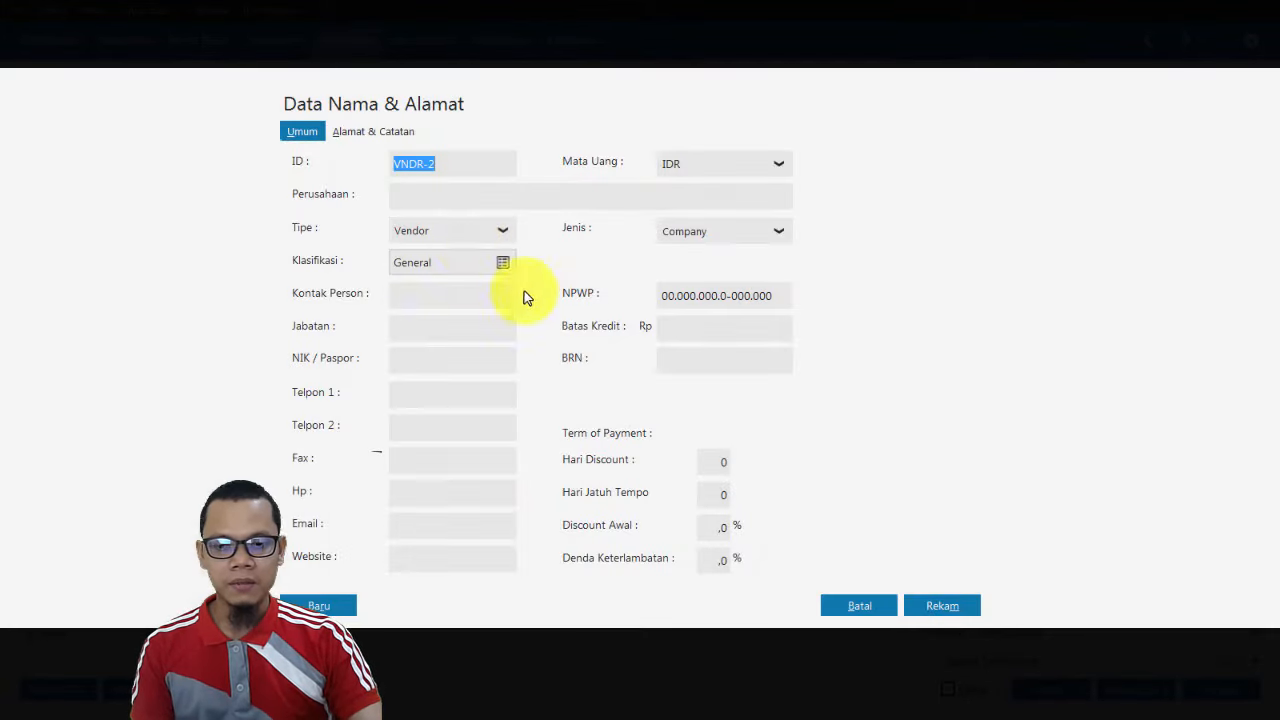
click(468, 200)
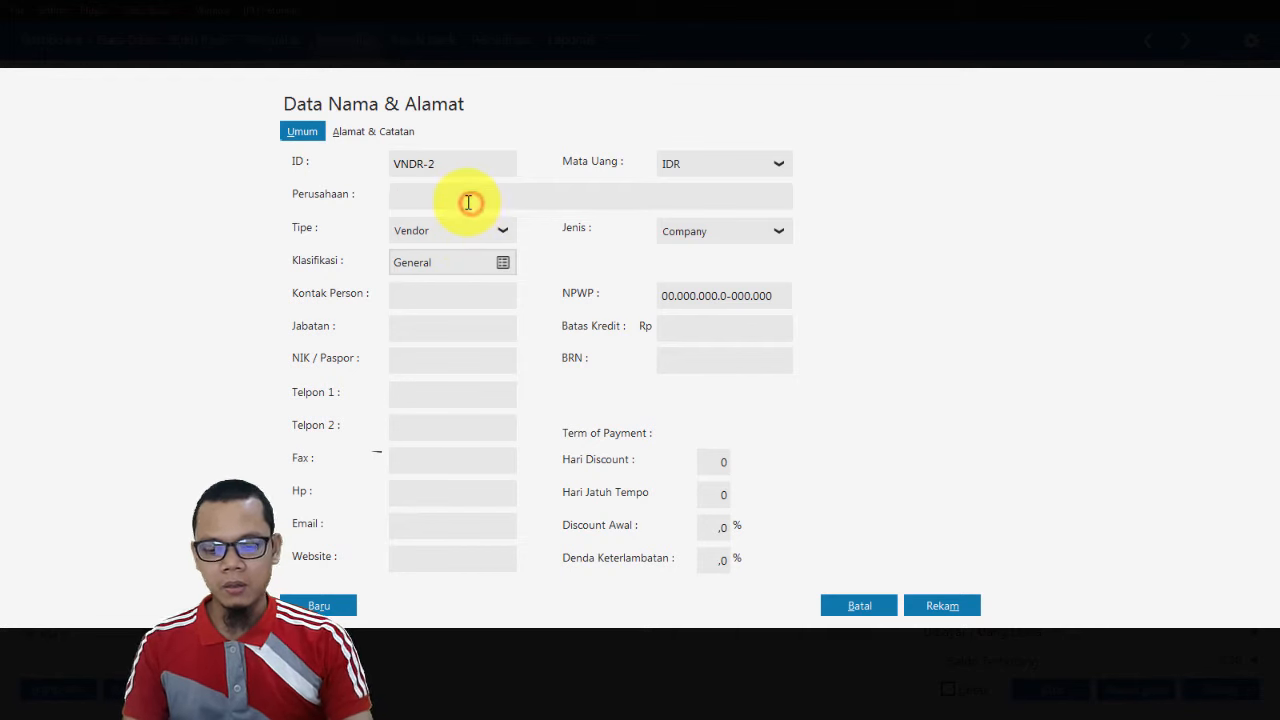
text(Electronic Solution, PT)
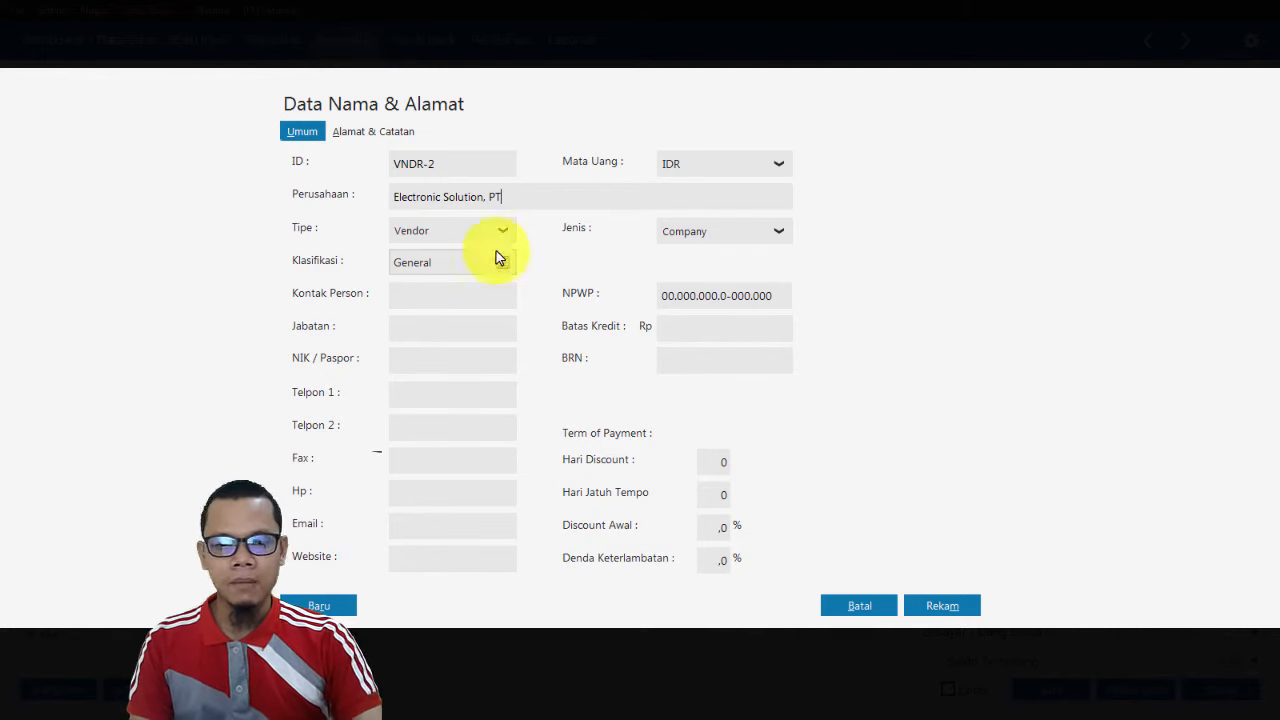
click(956, 612)
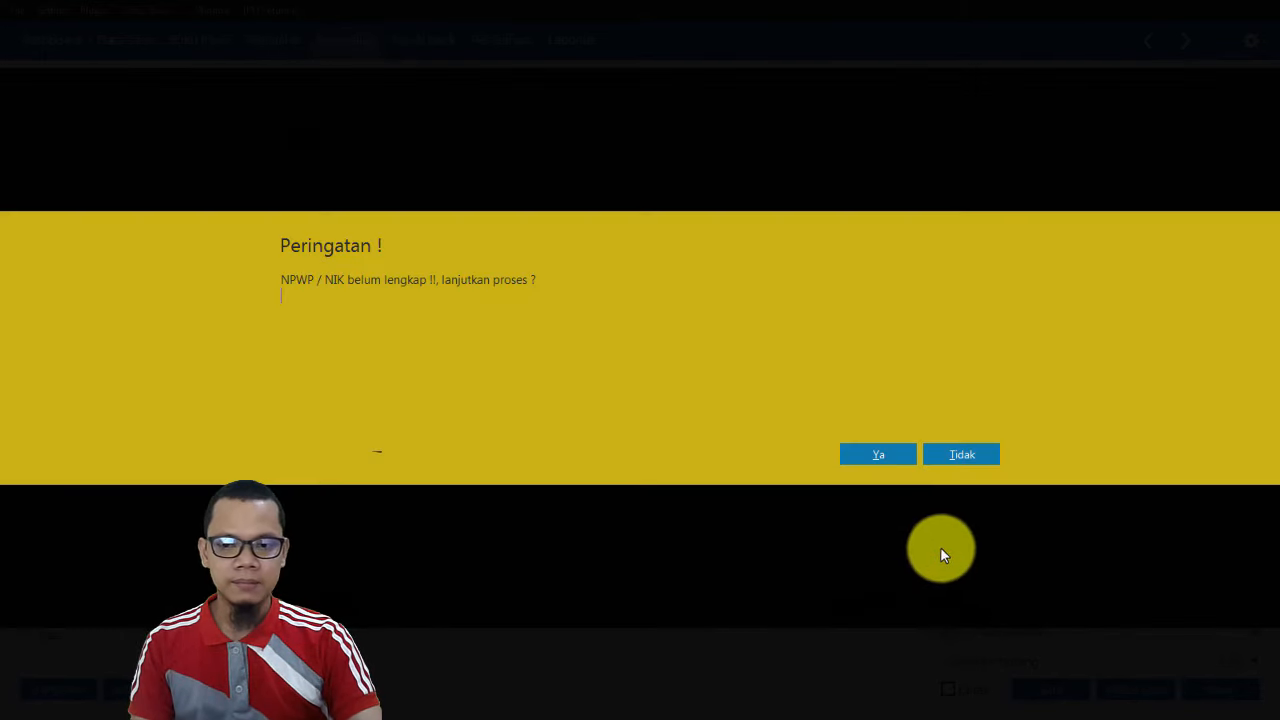
click(895, 465)
double_click(532, 362)
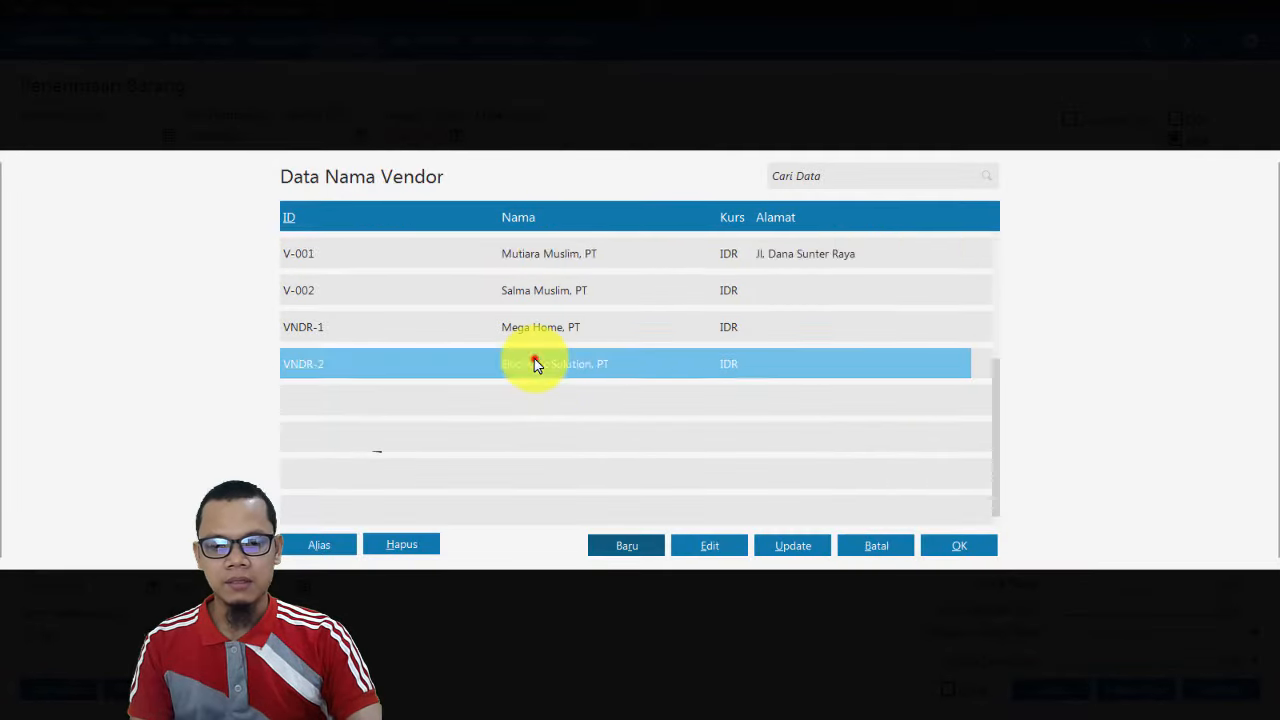
Check the invoice on the Pembelian Aktiva Tetap slide and set the purchase's invoice date to 02/01/2018.
key(alt+Tab)
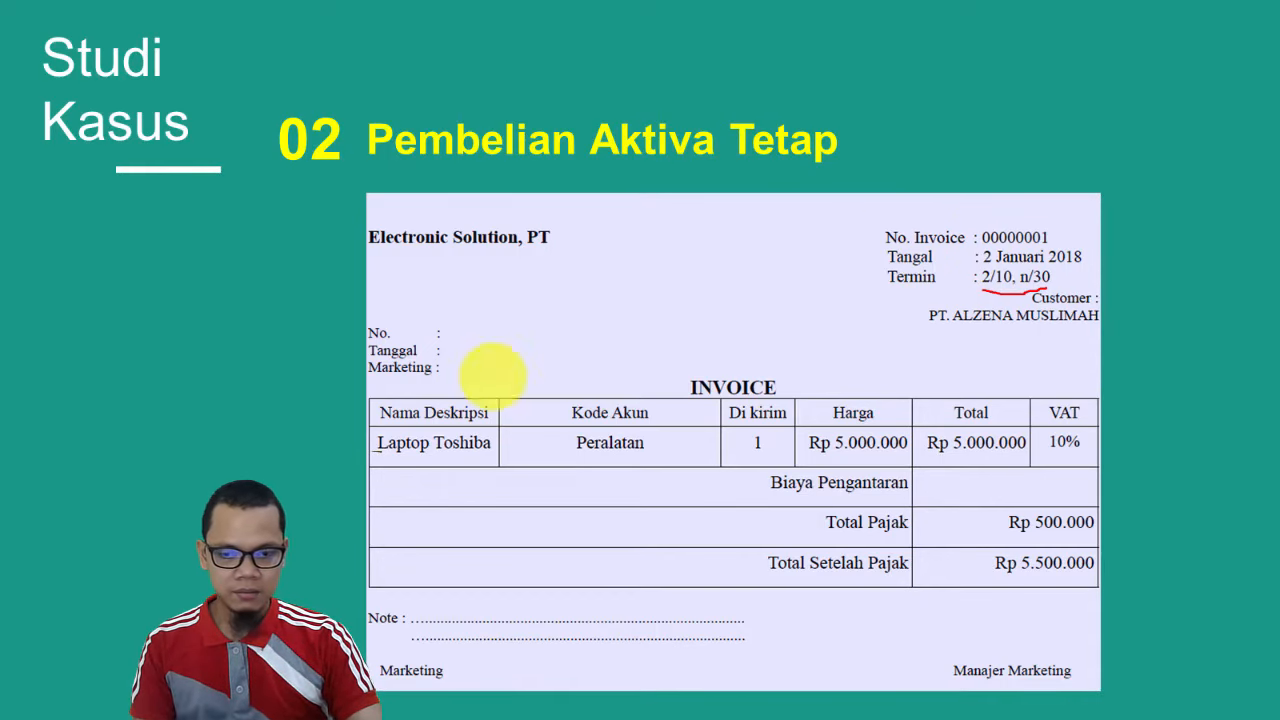
key(alt+Tab)
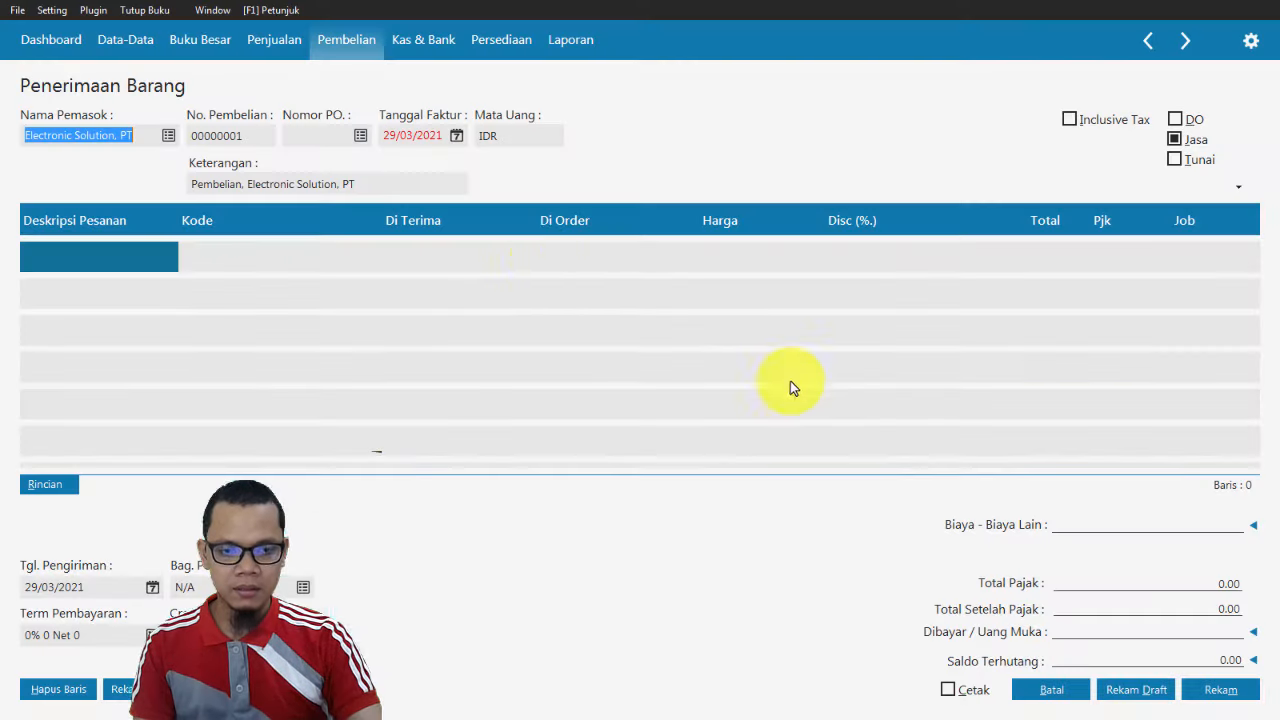
click(337, 136)
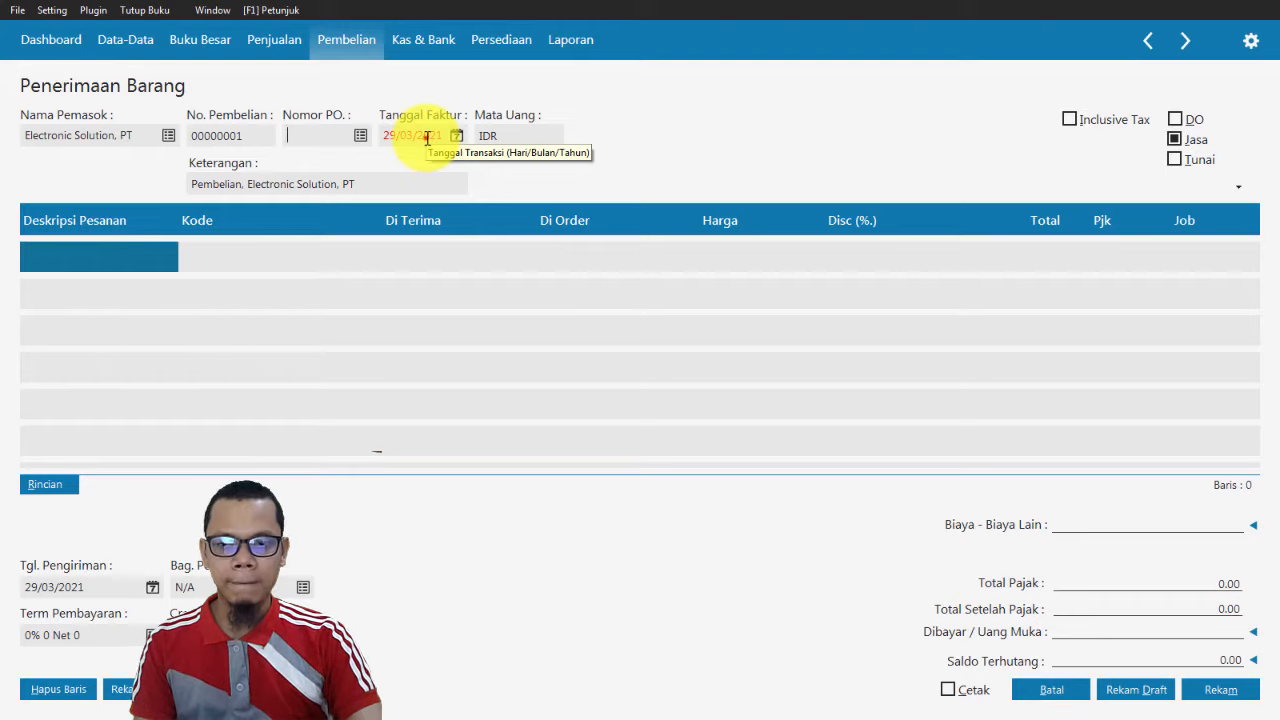
click(426, 138)
key(alt+Tab)
key(alt+Tab)
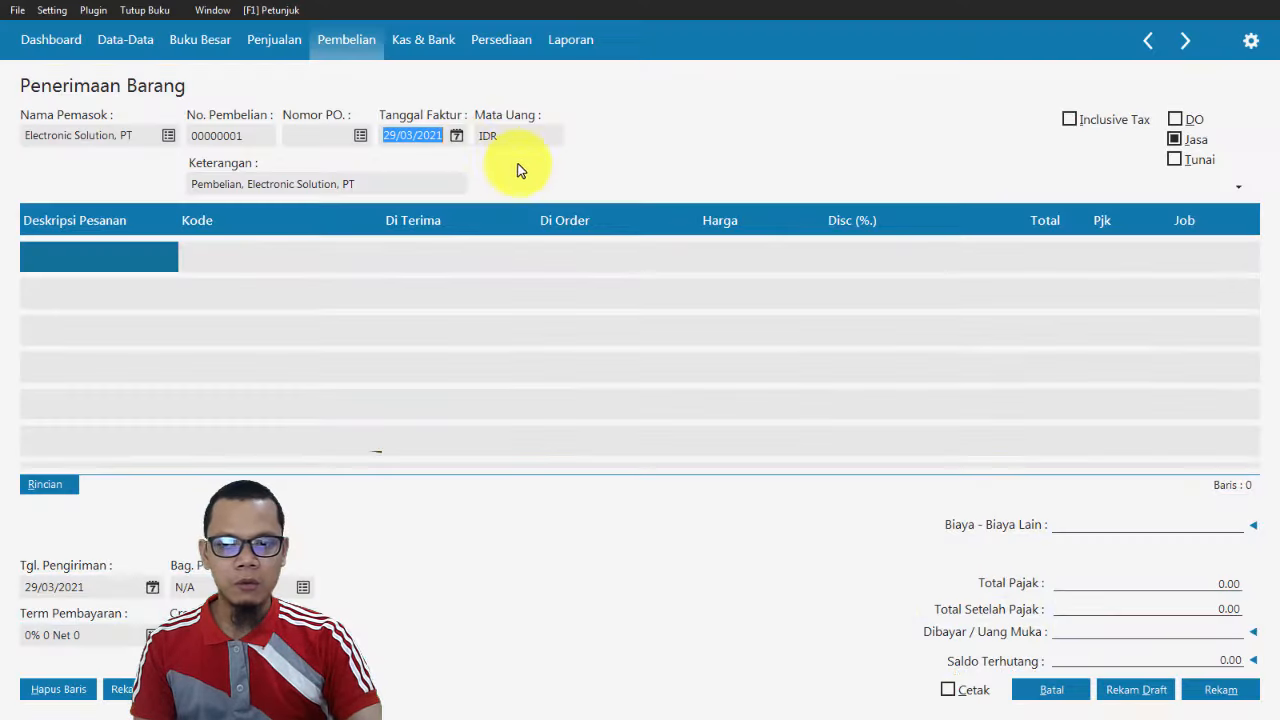
text(02/0)
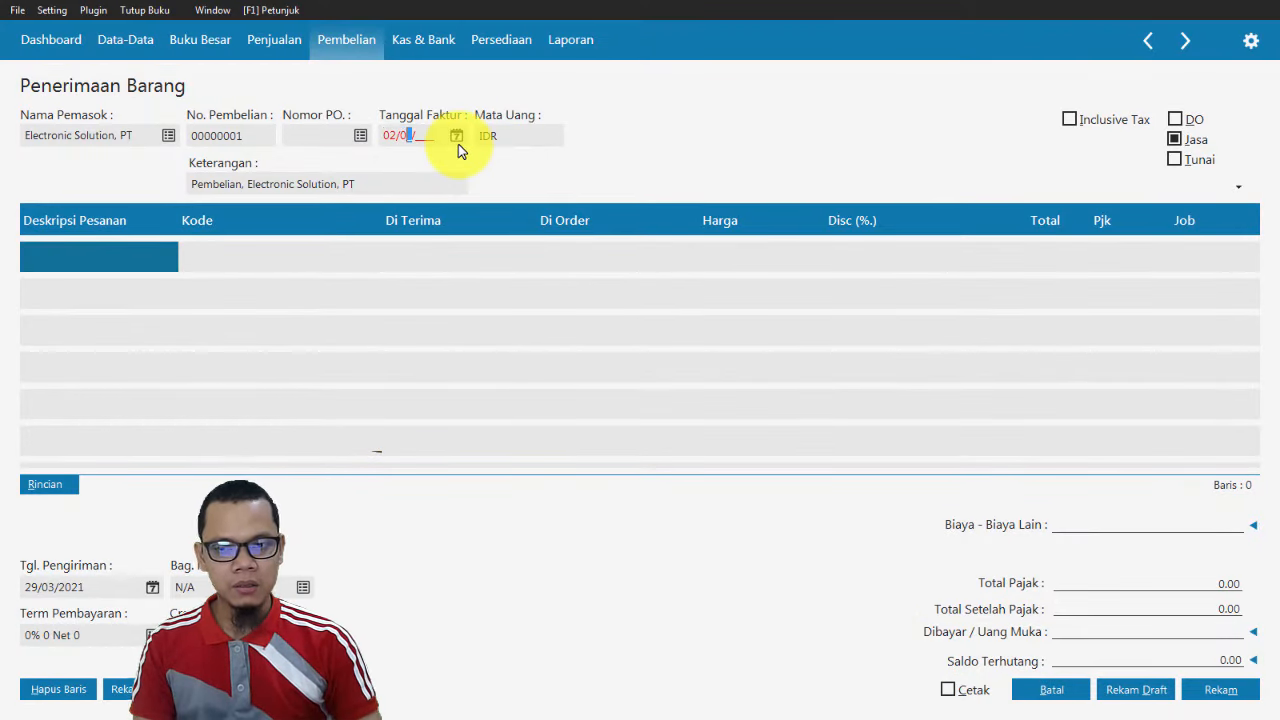
text(1/2018)
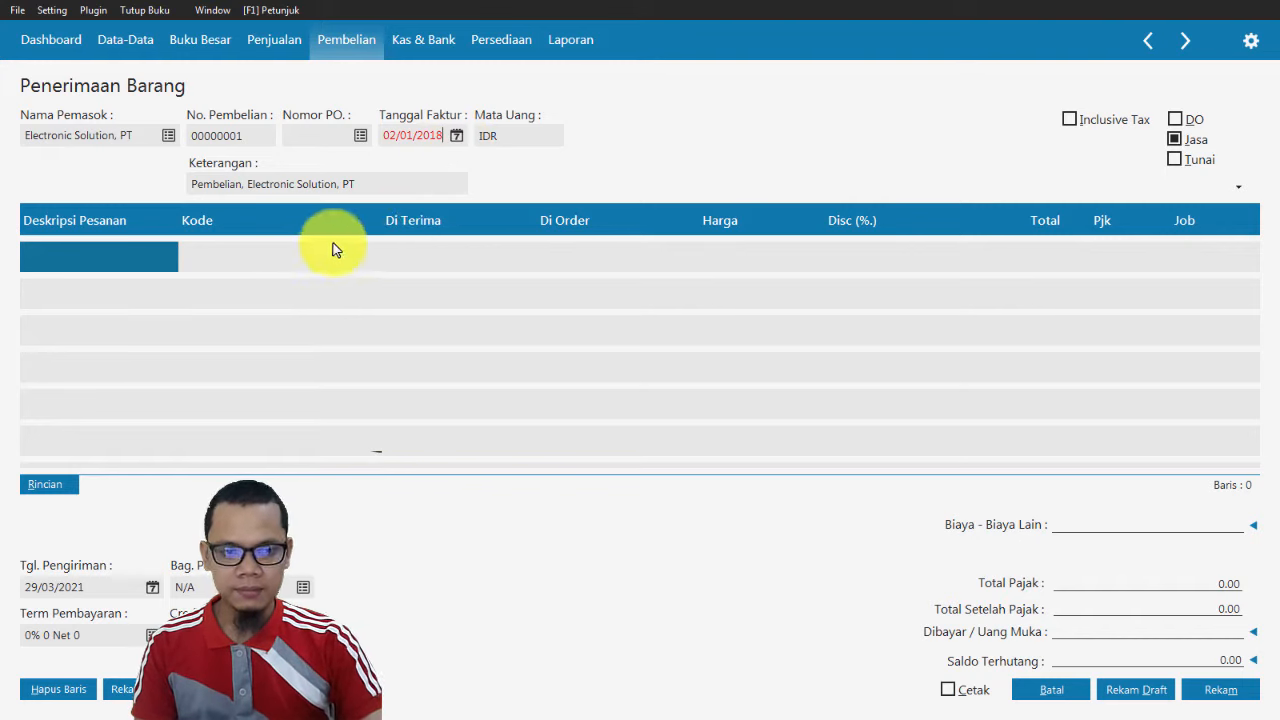
Enter Laptop Toshiba as the first line's description and assign it the account 170000030 Mesin & Peralatan.
click(130, 275)
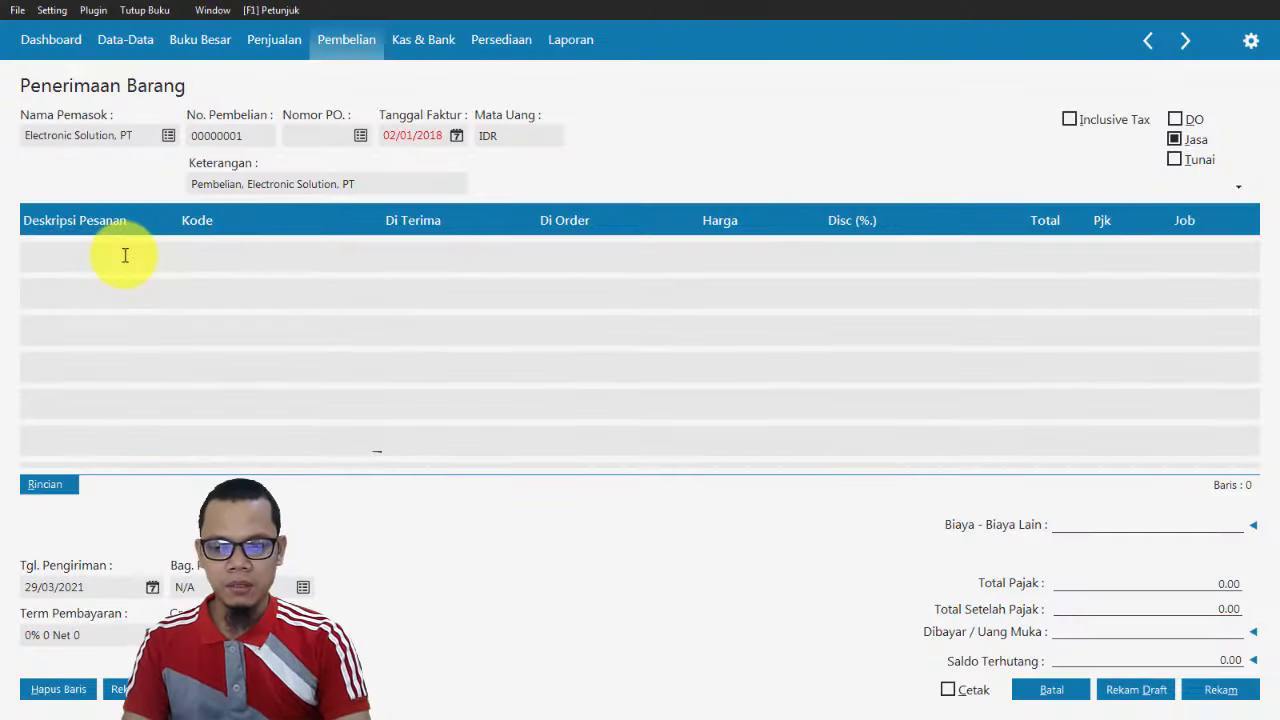
text(Laptop Toshiba)
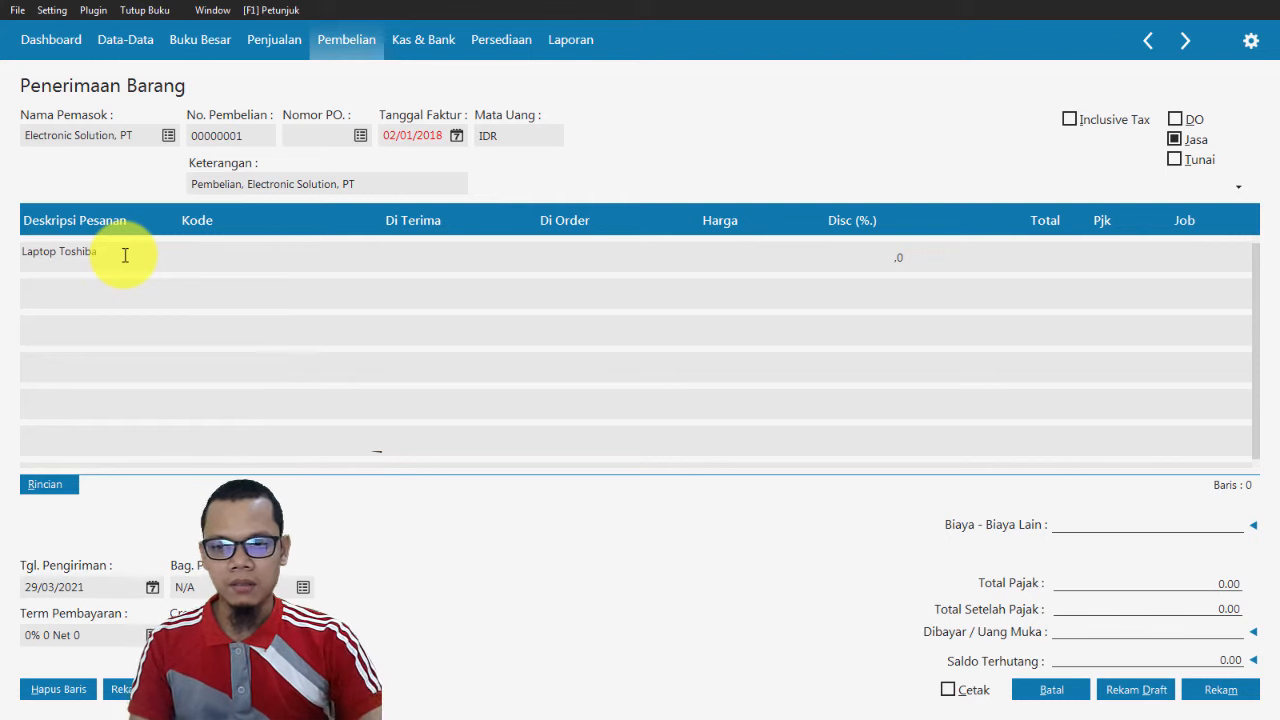
click(212, 252)
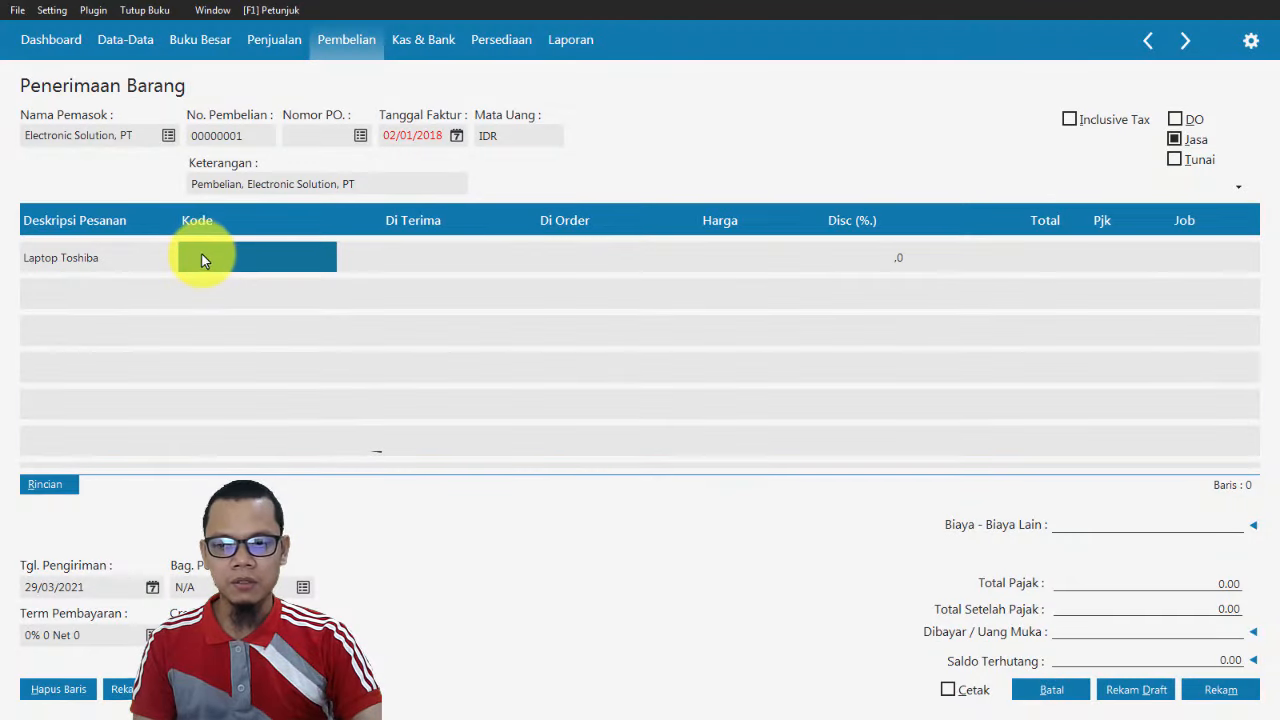
double_click(205, 256)
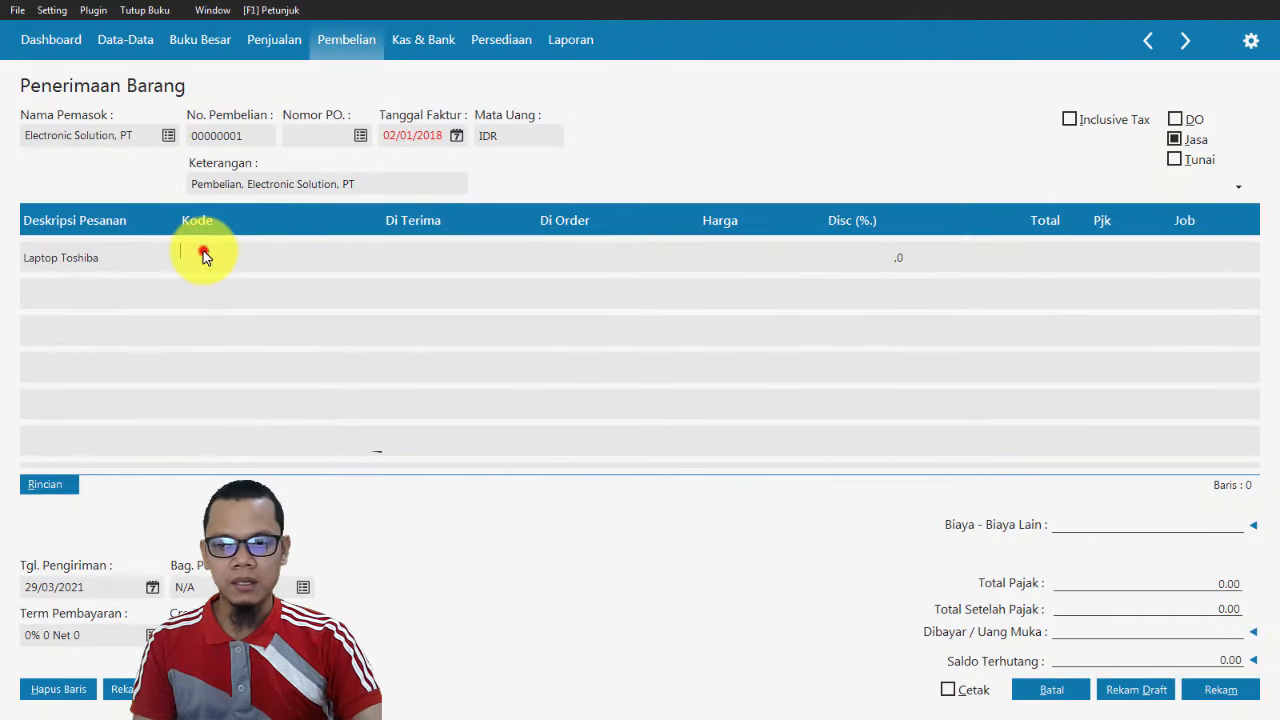
key(Down)
key(Down)
key(Down)
key(Down)
key(Down)
key(Down)
key(Down)
key(Down)
key(Down)
key(Down)
key(Down)
key(Down)
key(Down)
key(Down)
key(Down)
key(Down)
key(Down)
key(Down)
key(Down)
key(Down)
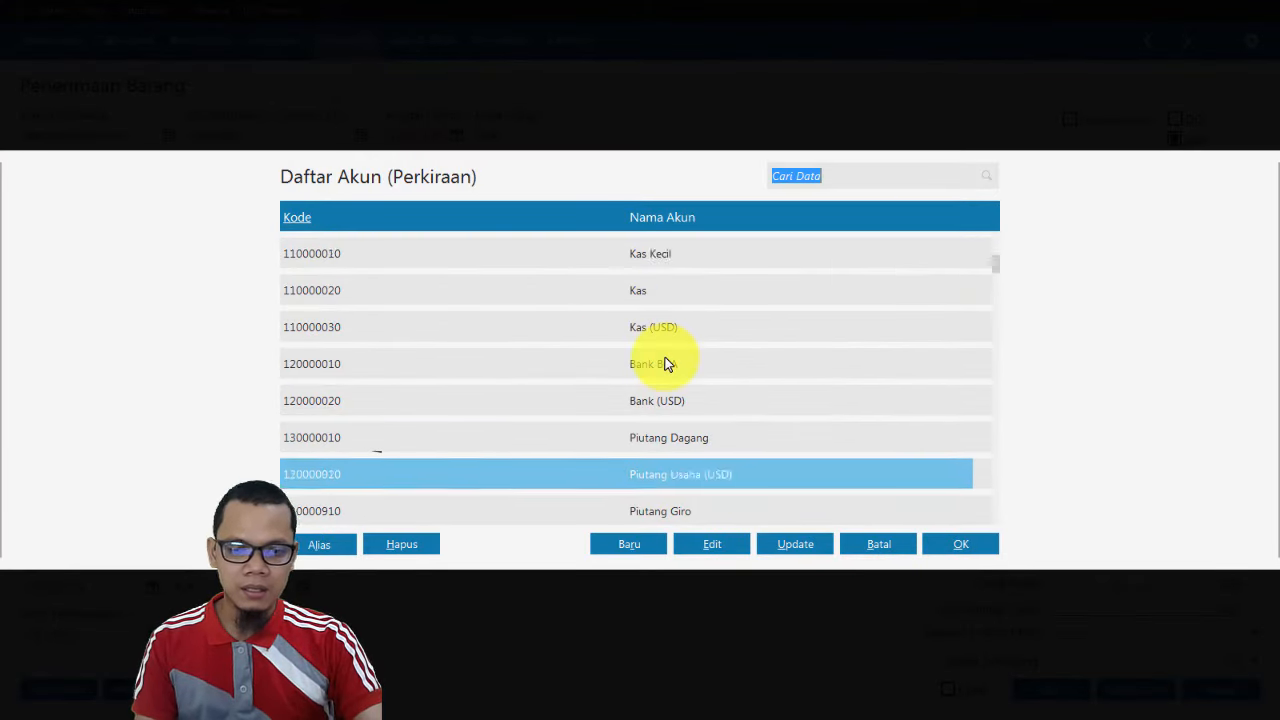
key(Down)
key(Down)
key(Down)
key(Down)
key(Down)
key(Down)
key(Down)
key(Down)
key(Down)
key(Down)
key(Down)
key(Down)
key(Down)
key(Down)
key(Down)
key(Down)
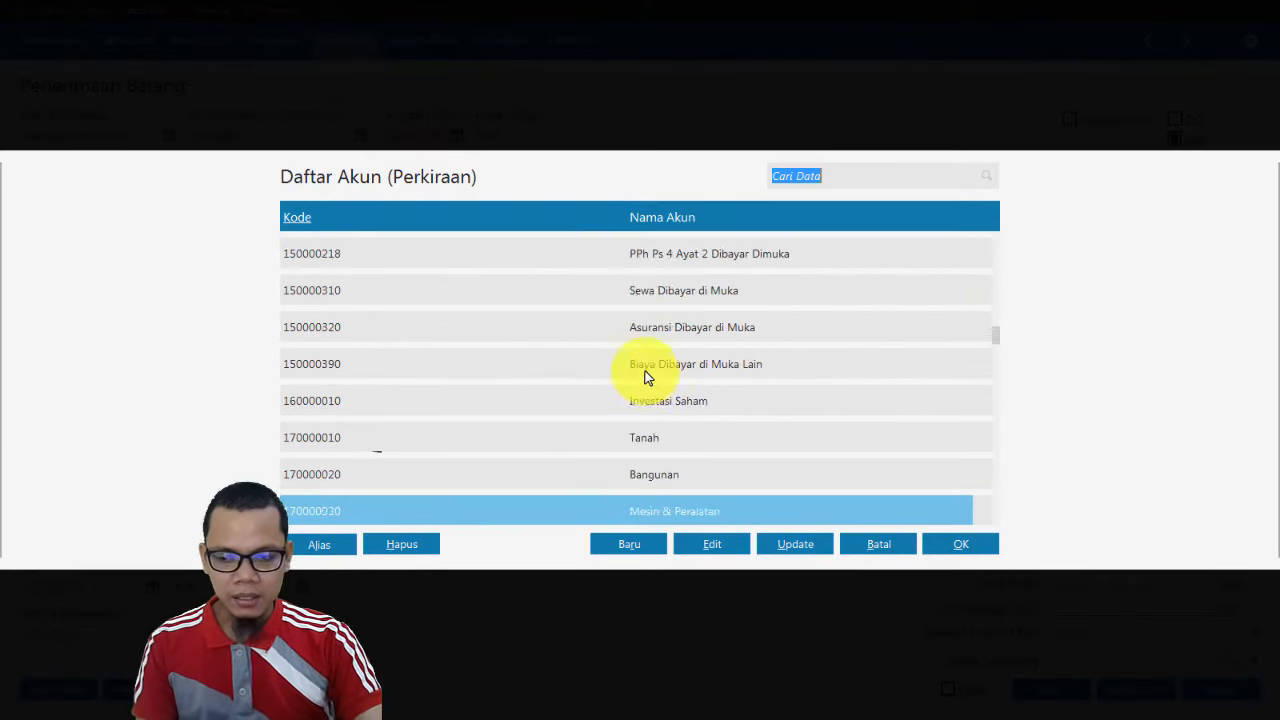
key(Down)
key(Down)
key(Down)
key(Down)
key(Down)
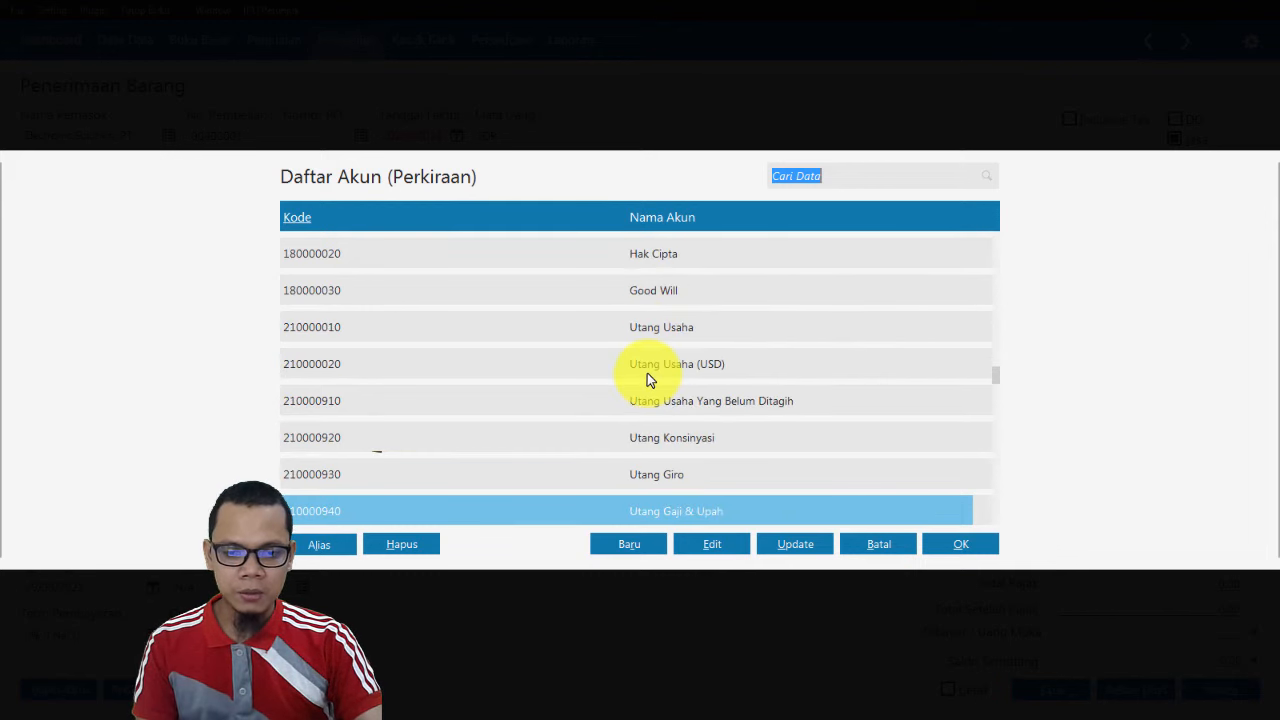
key(Up)
key(Up)
key(Up)
key(Up)
key(Up)
key(Up)
key(Up)
key(Up)
key(Up)
key(Up)
key(Up)
key(Up)
key(Up)
key(Up)
key(Up)
key(Up)
key(Up)
key(Up)
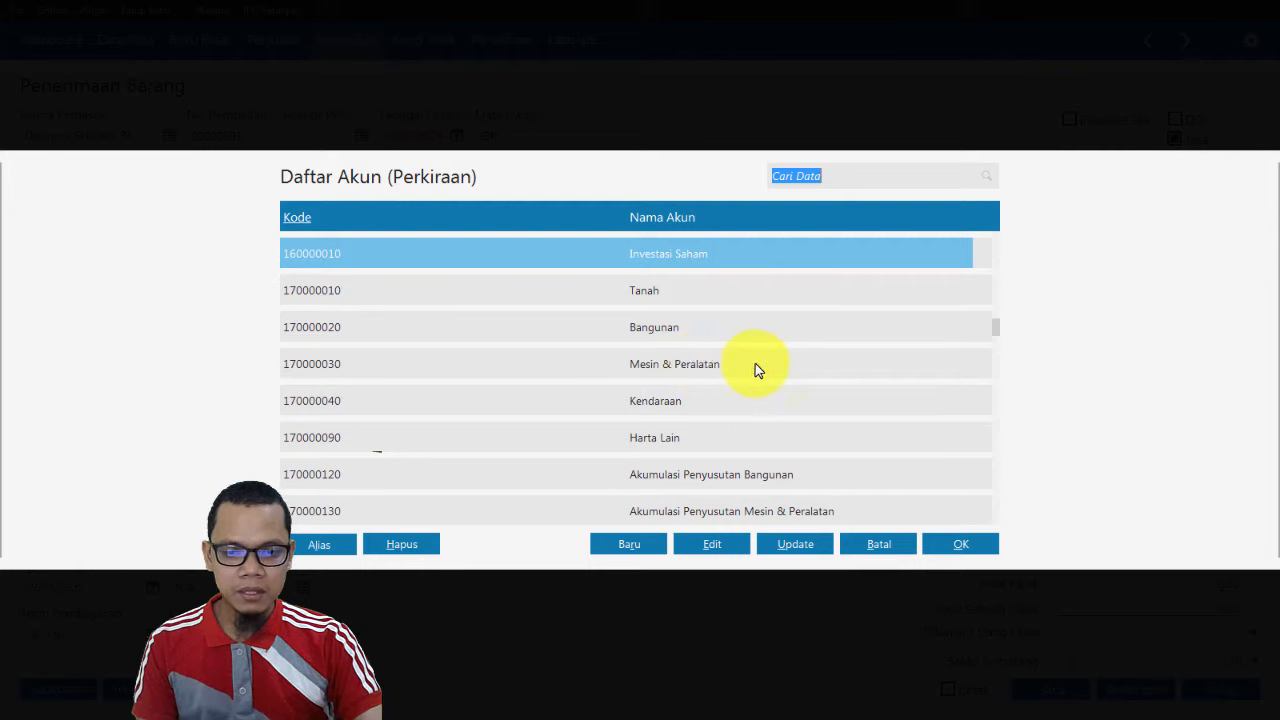
click(686, 365)
double_click(686, 365)
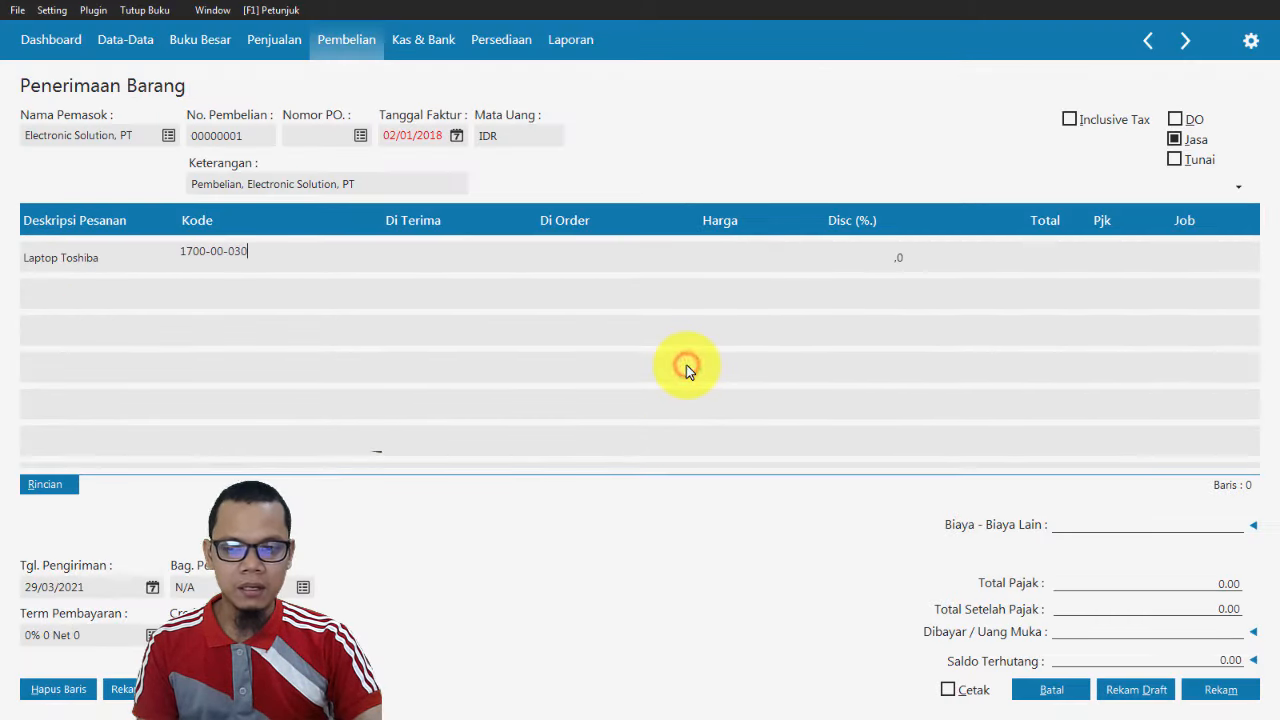
Set the Laptop Toshiba line's received quantity to 1 and its price to 5000000, checking both against the invoice slide.
click(399, 260)
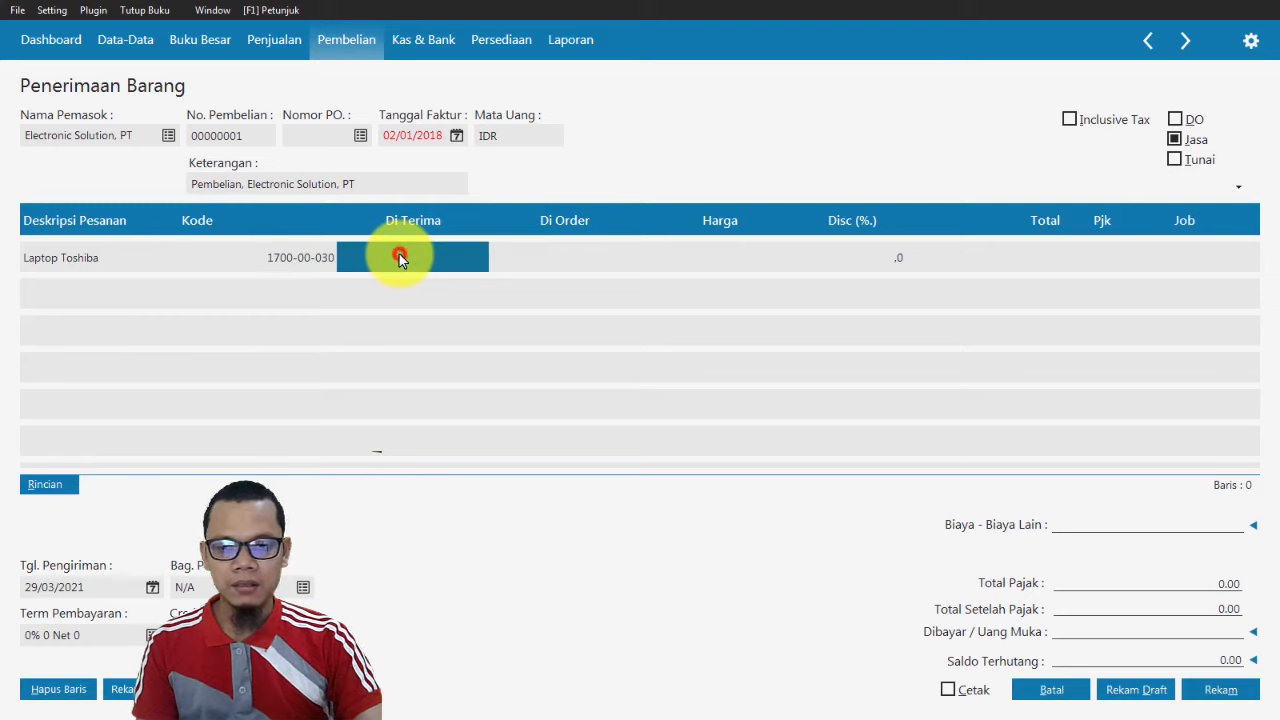
key(alt+Tab)
key(alt+Tab)
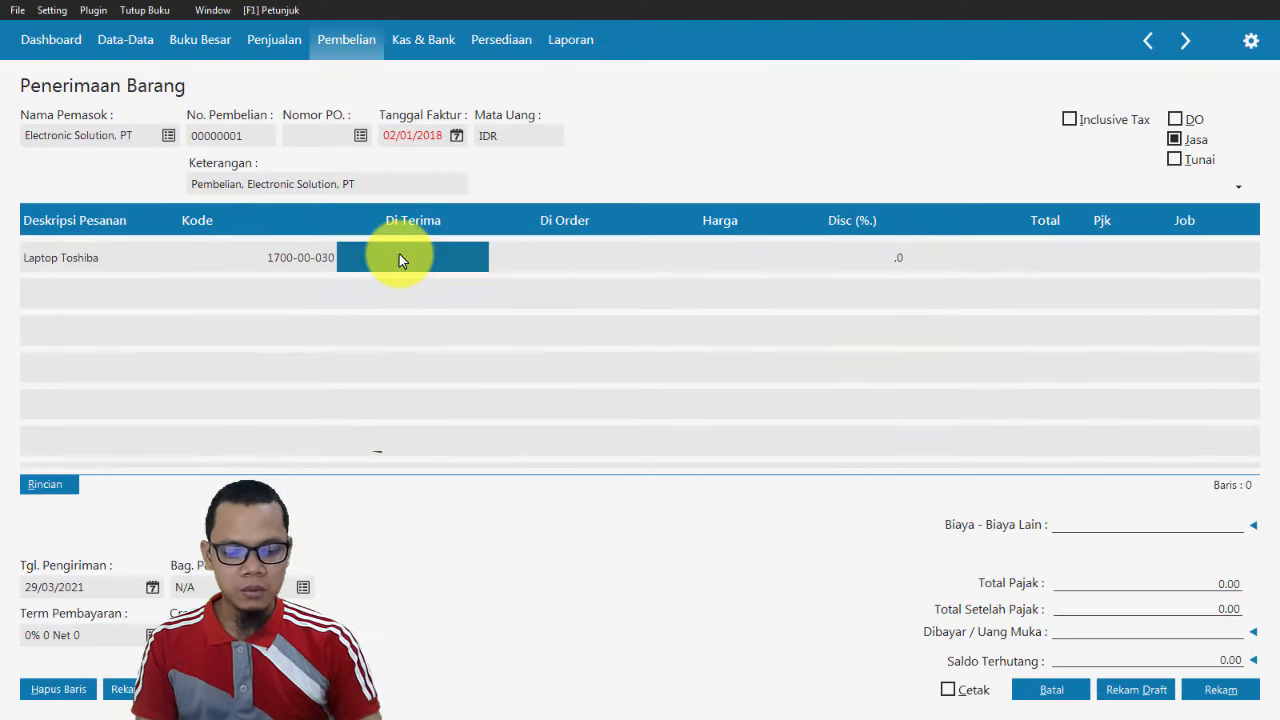
text(1)
key(Tab)
key(alt+Tab)
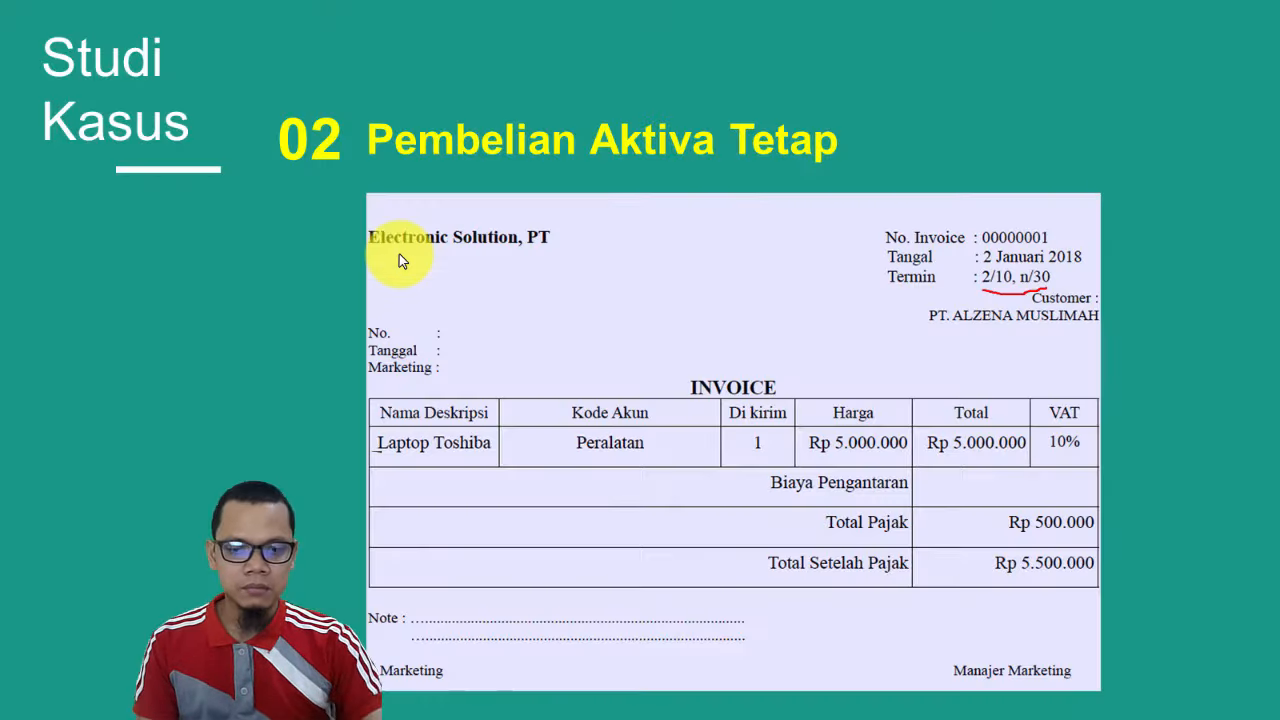
key(alt+Tab)
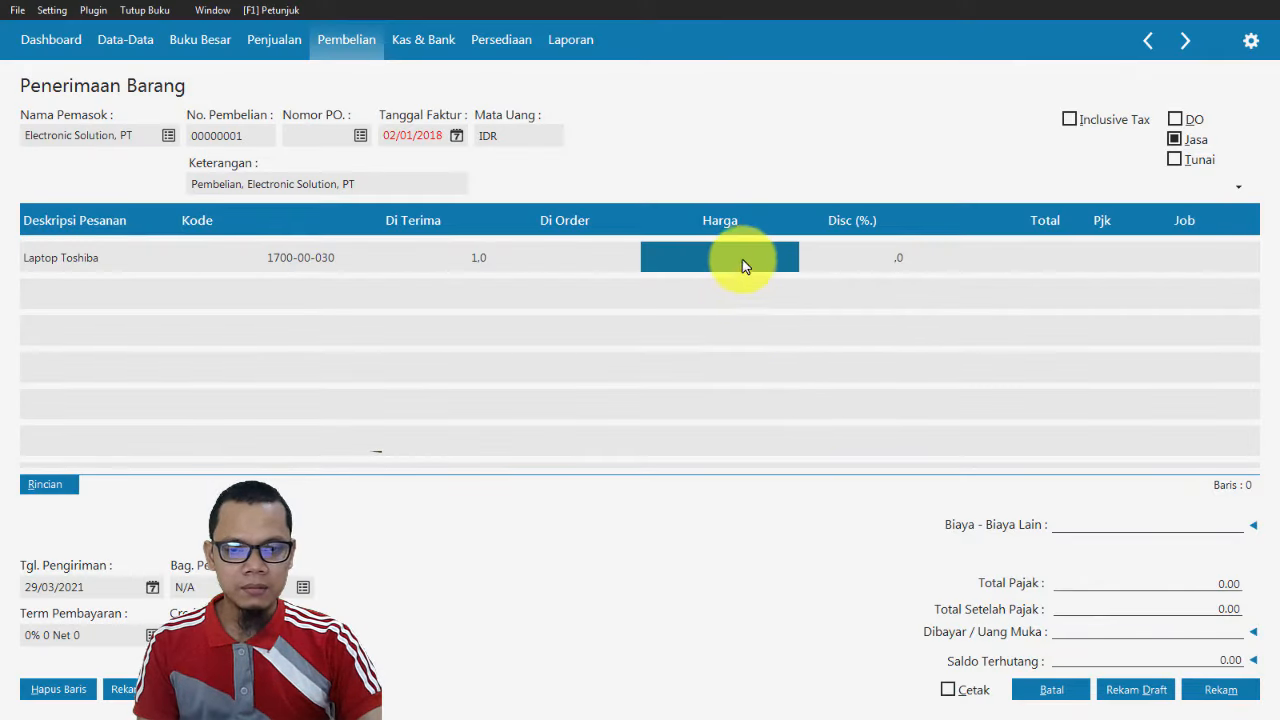
text(5000000)
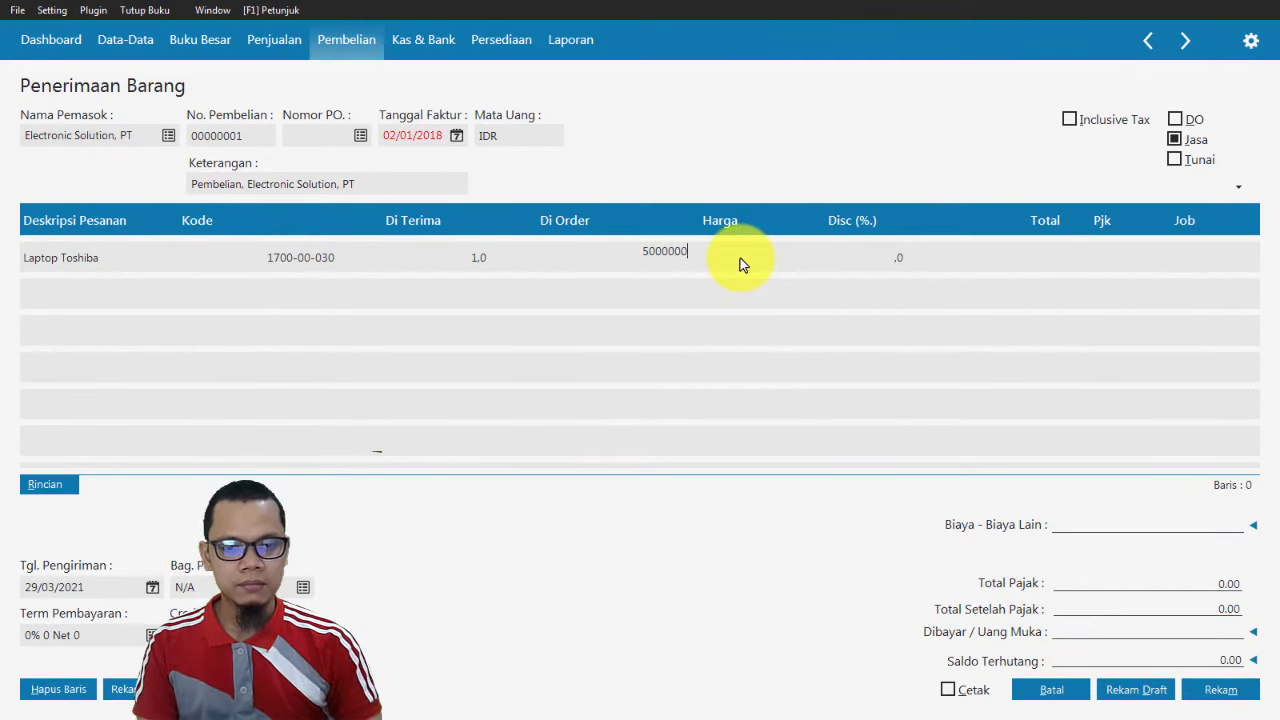
key(Tab)
Apply the VAT tax code to the Laptop Toshiba line and compare the purchase totals with the invoice slide.
key(alt+Tab)
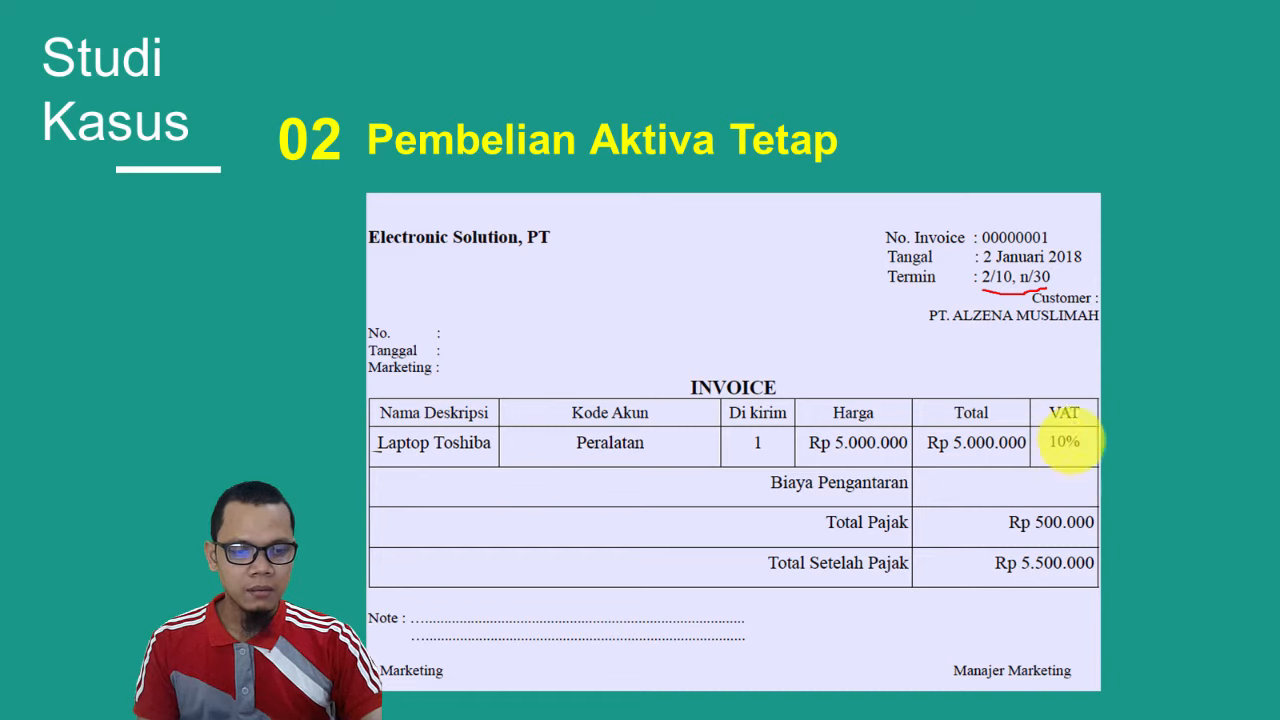
key(alt+Tab)
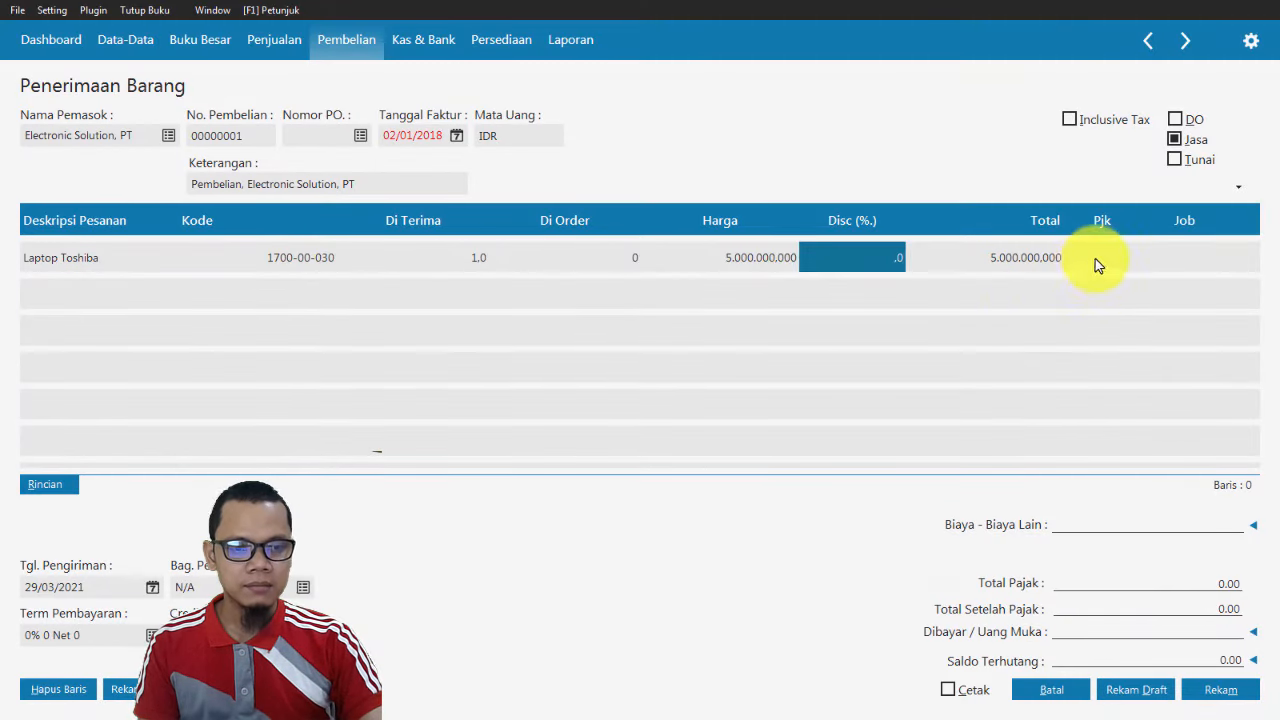
double_click(1097, 257)
double_click(709, 289)
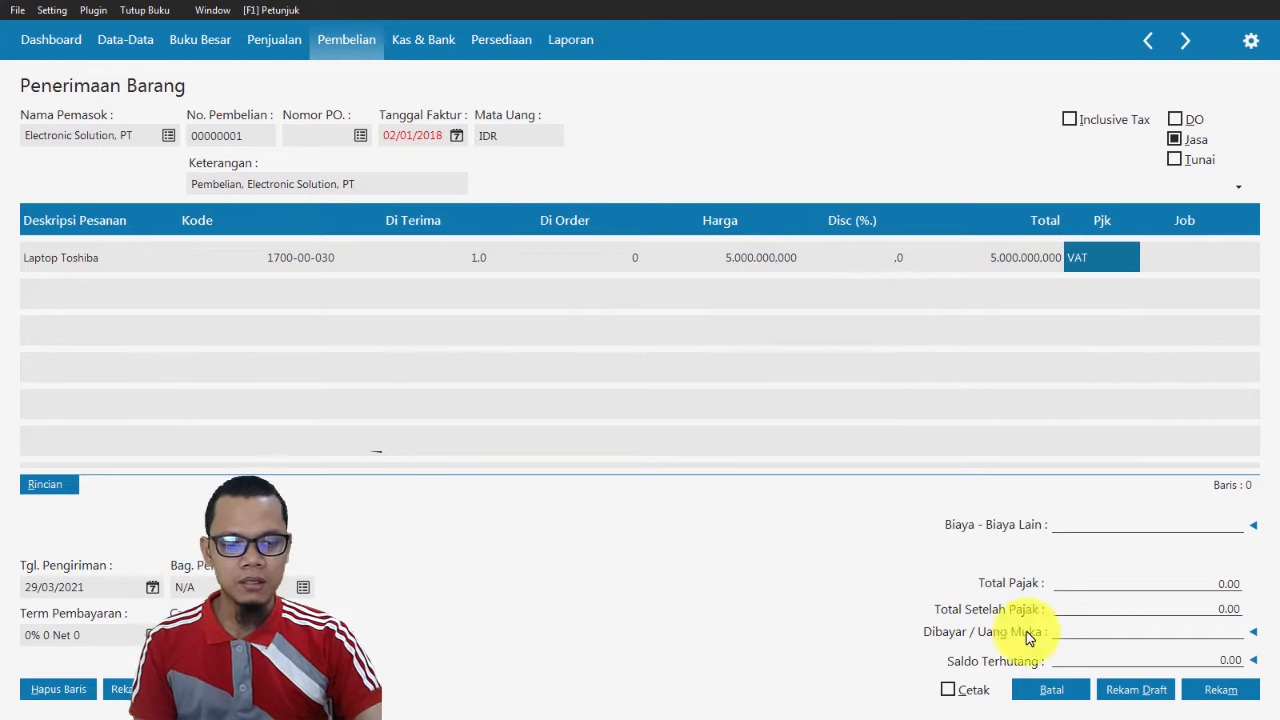
click(1211, 660)
key(alt+Tab)
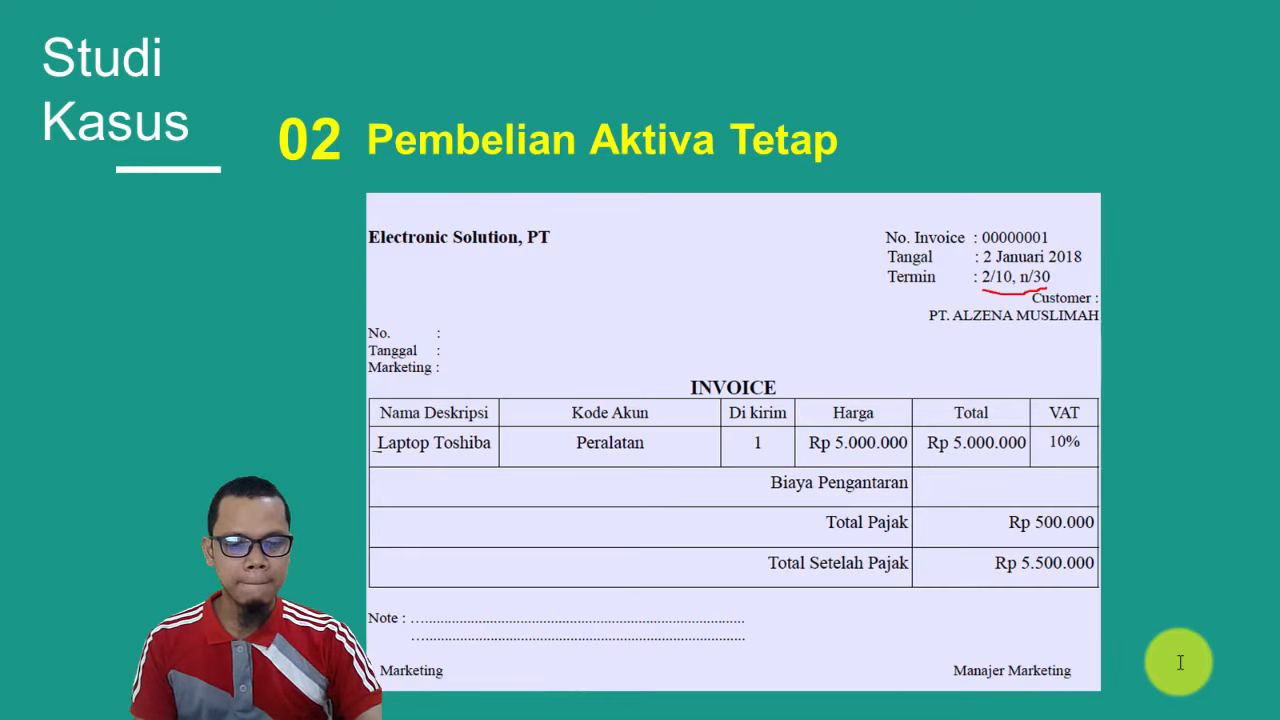
key(alt+Tab)
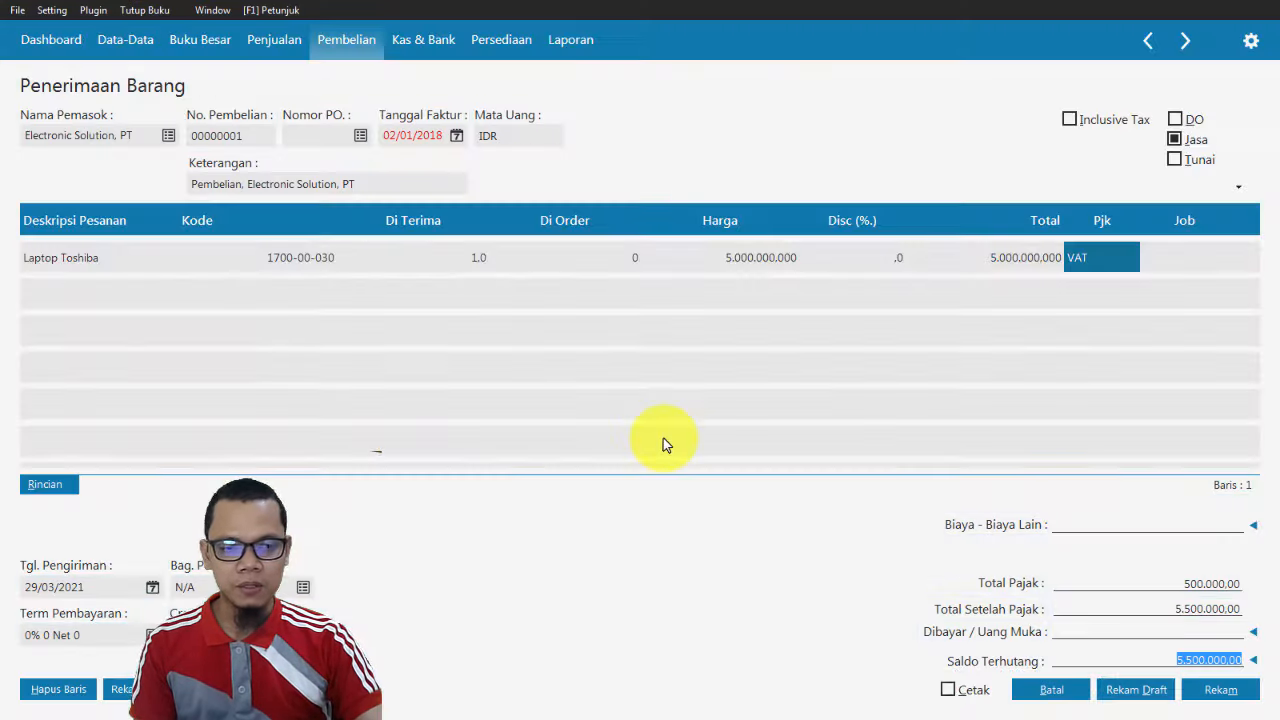
Set the purchase's payment terms to 10 discount days, 30 due days and a 2% early-payment discount.
click(145, 636)
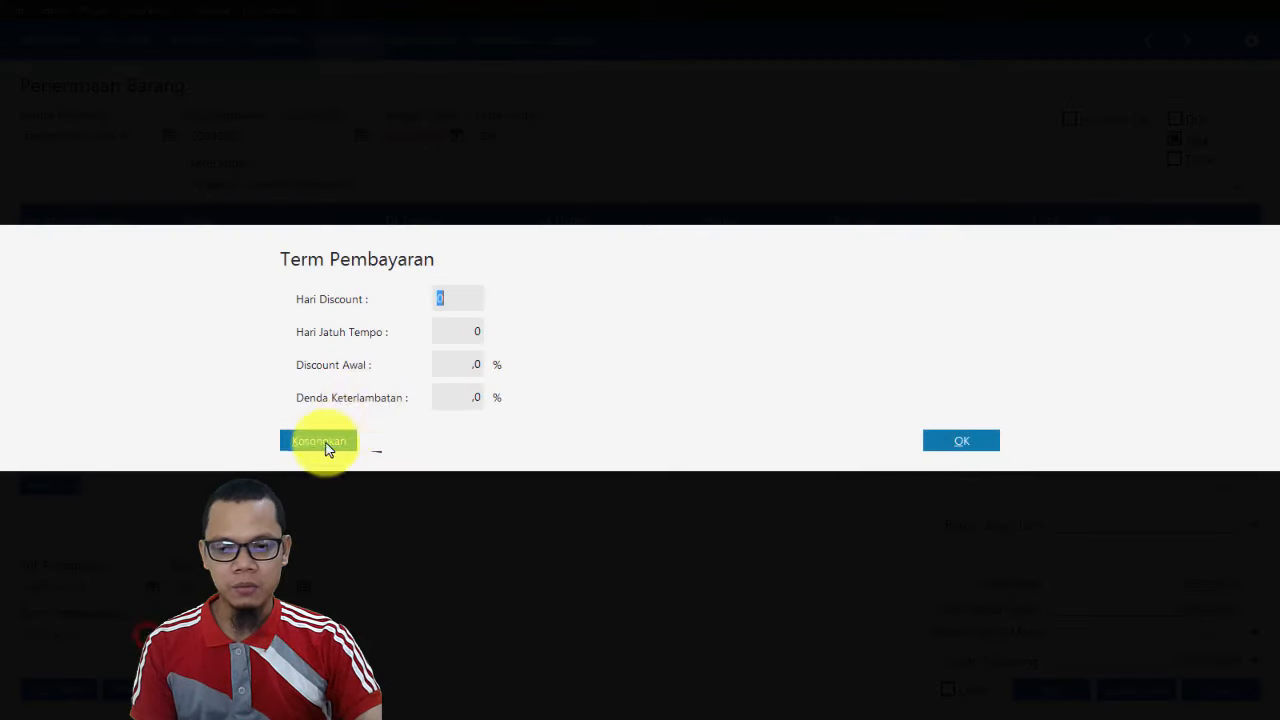
text(10)
key(Tab)
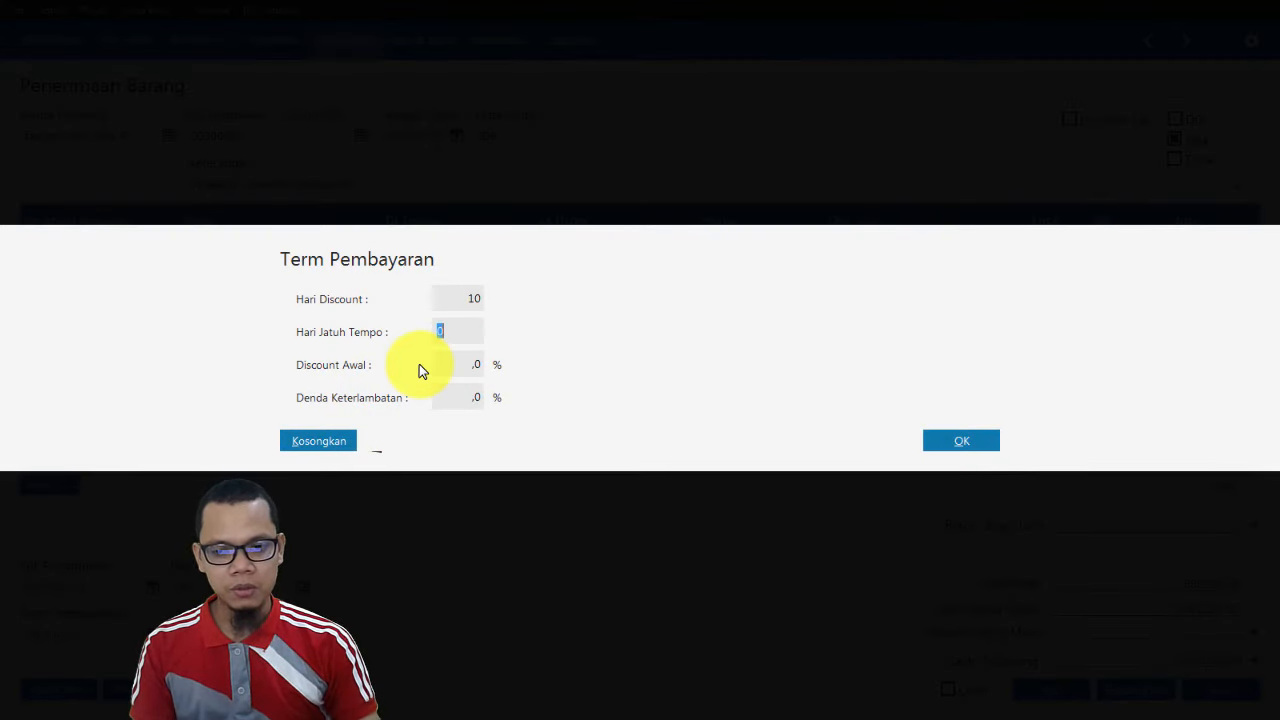
text(30)
key(Tab)
text(2)
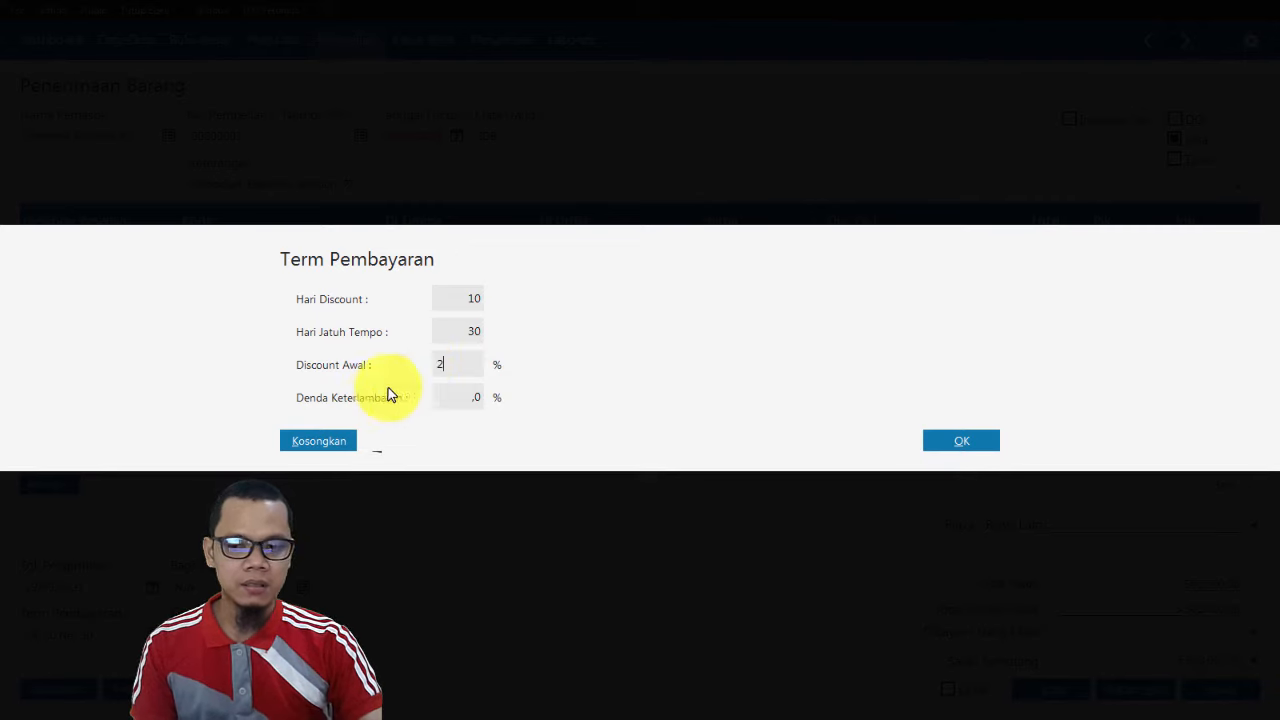
click(463, 397)
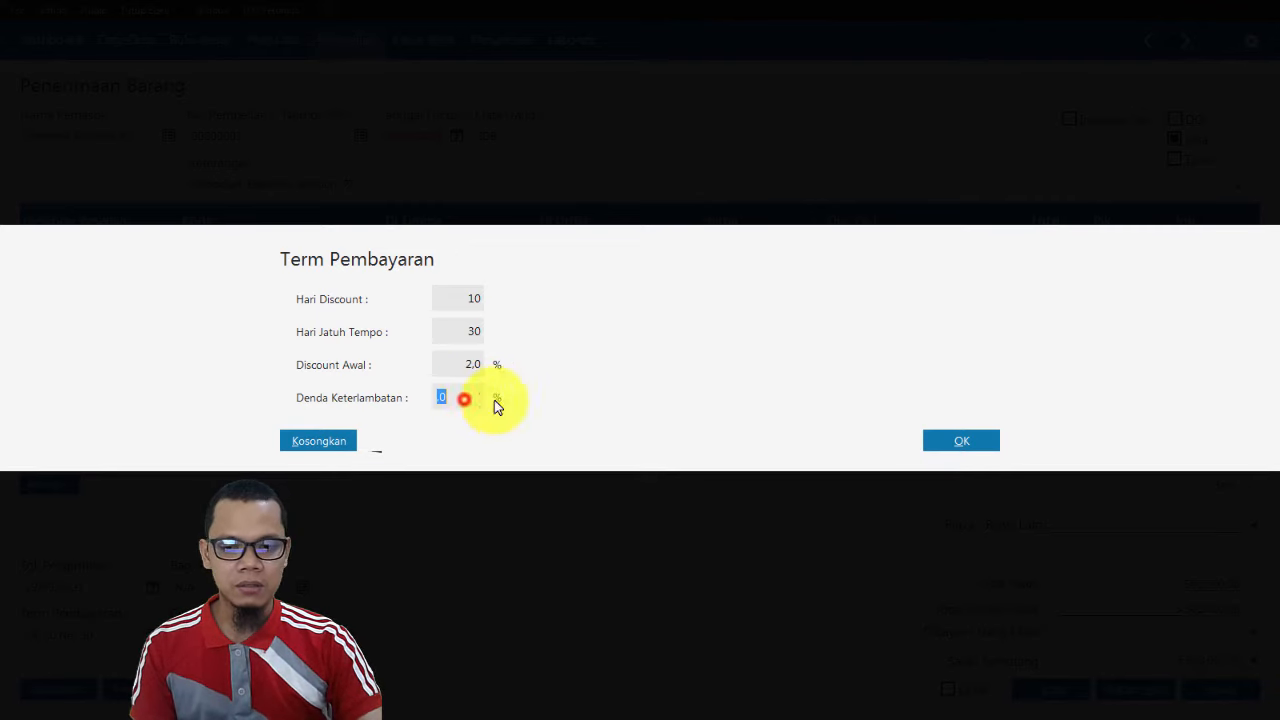
click(980, 448)
Check the purchase against the invoice slide, record it and close the blank entry form.
key(alt+Tab)
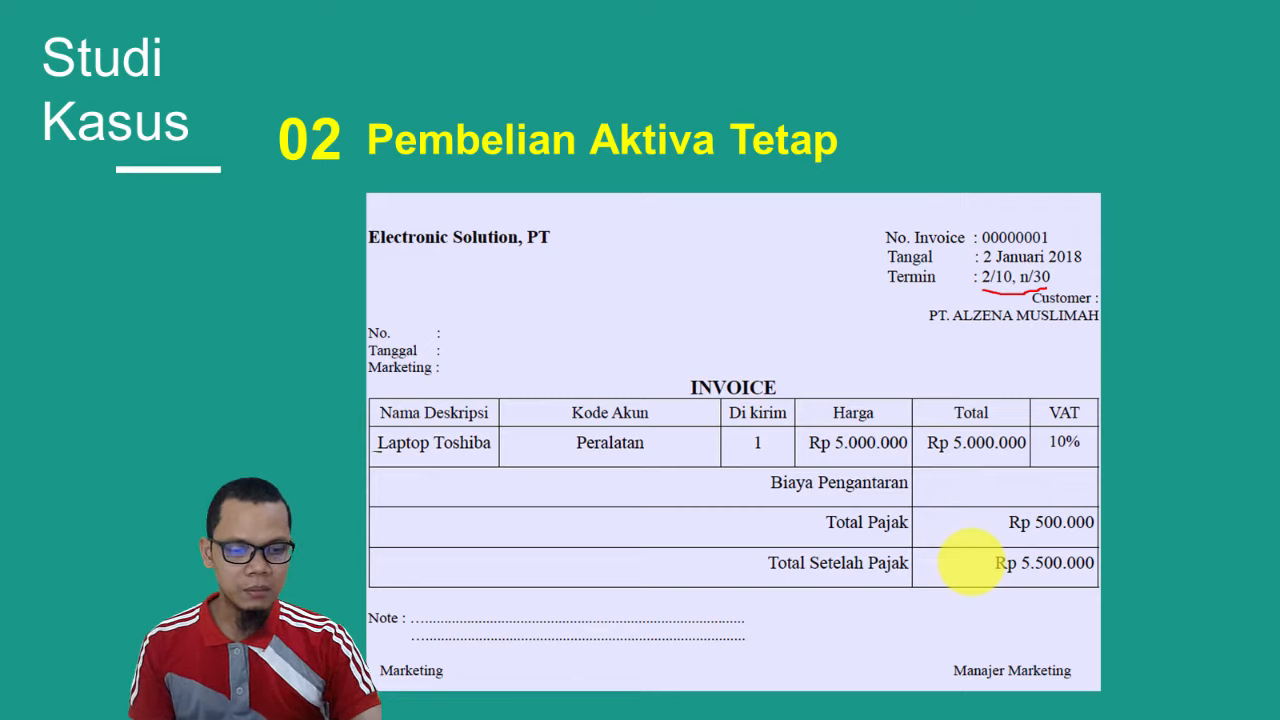
key(alt+Tab)
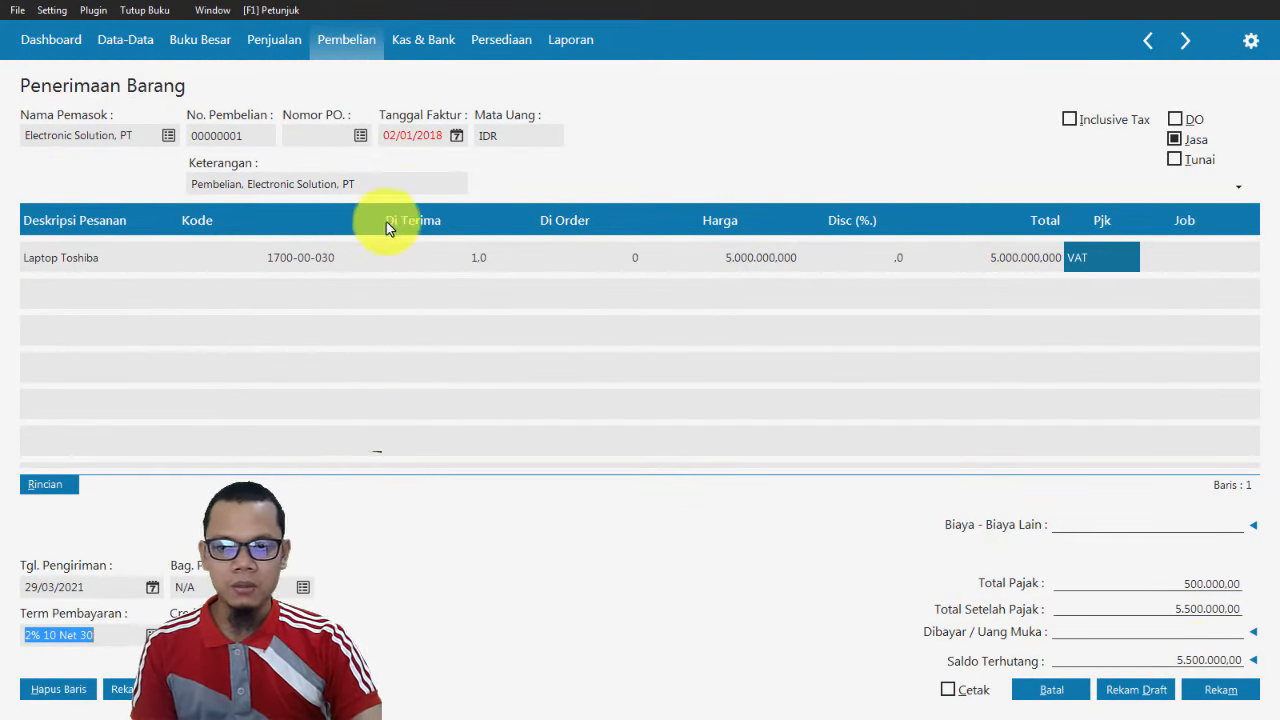
click(1215, 690)
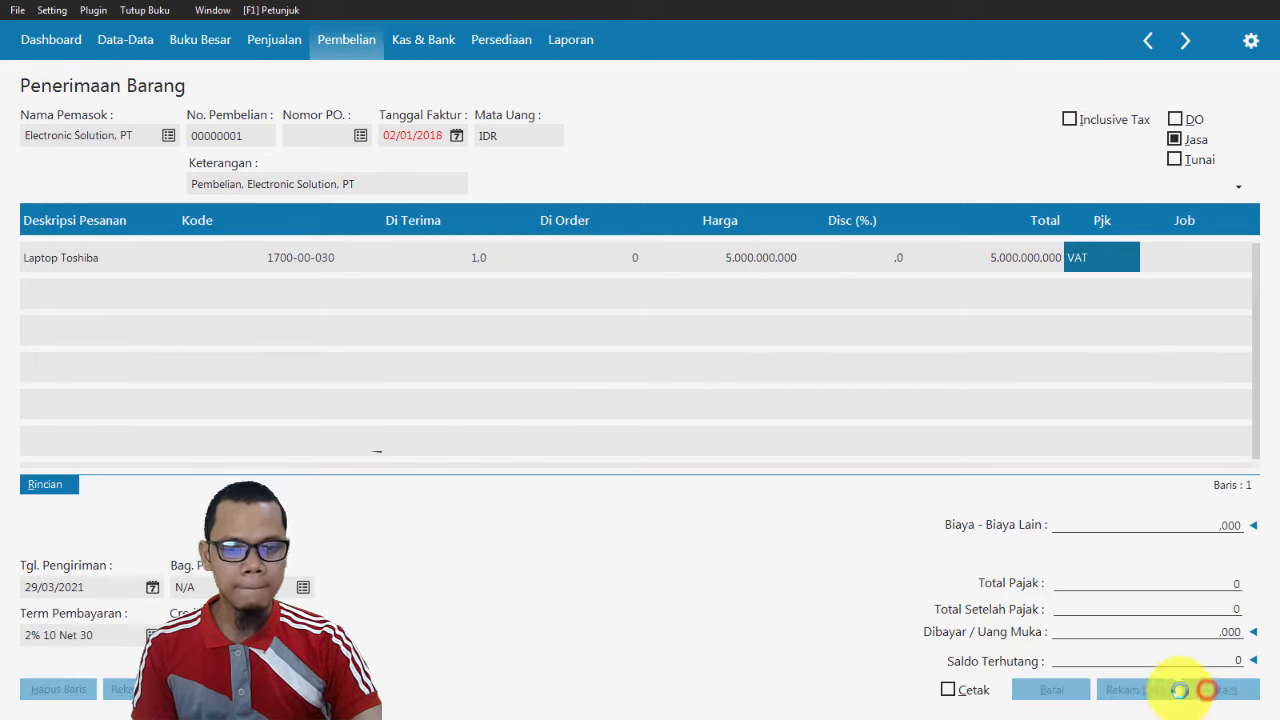
click(1061, 690)
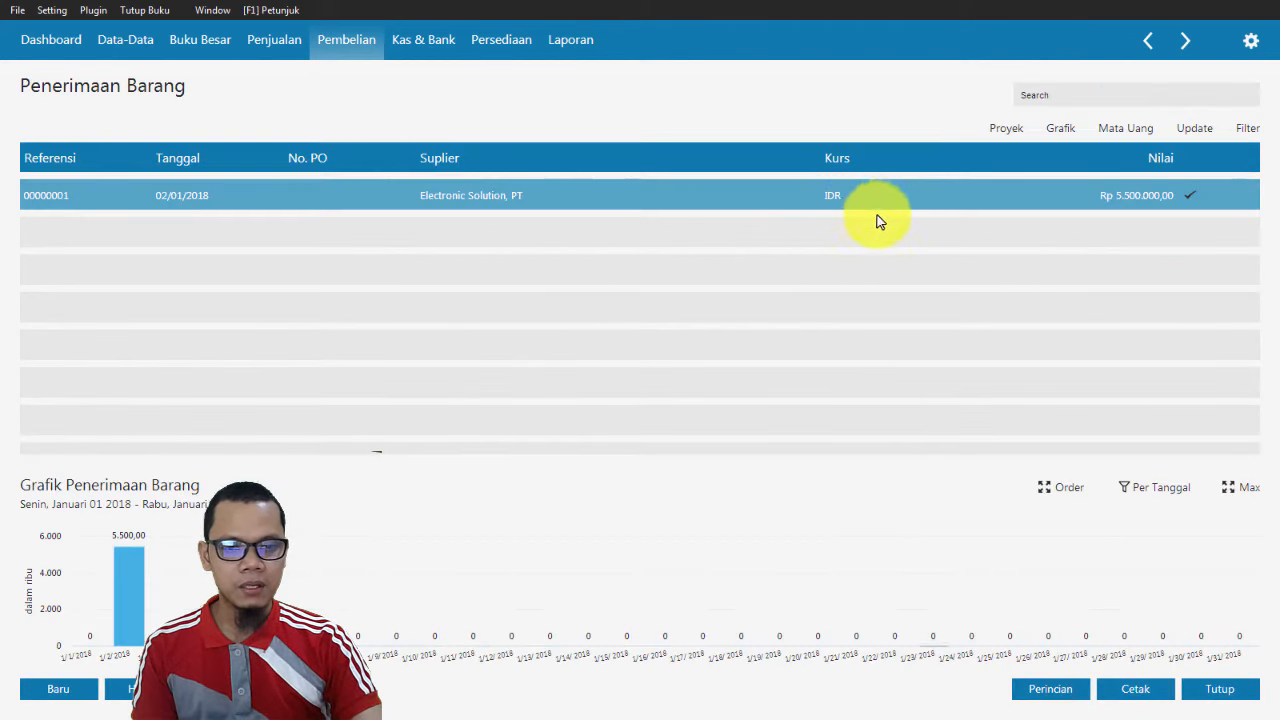
Review the journal entry of the recorded Electronic Solution, PT purchase and close the Penerimaan Barang list.
right_click(884, 196)
click(940, 334)
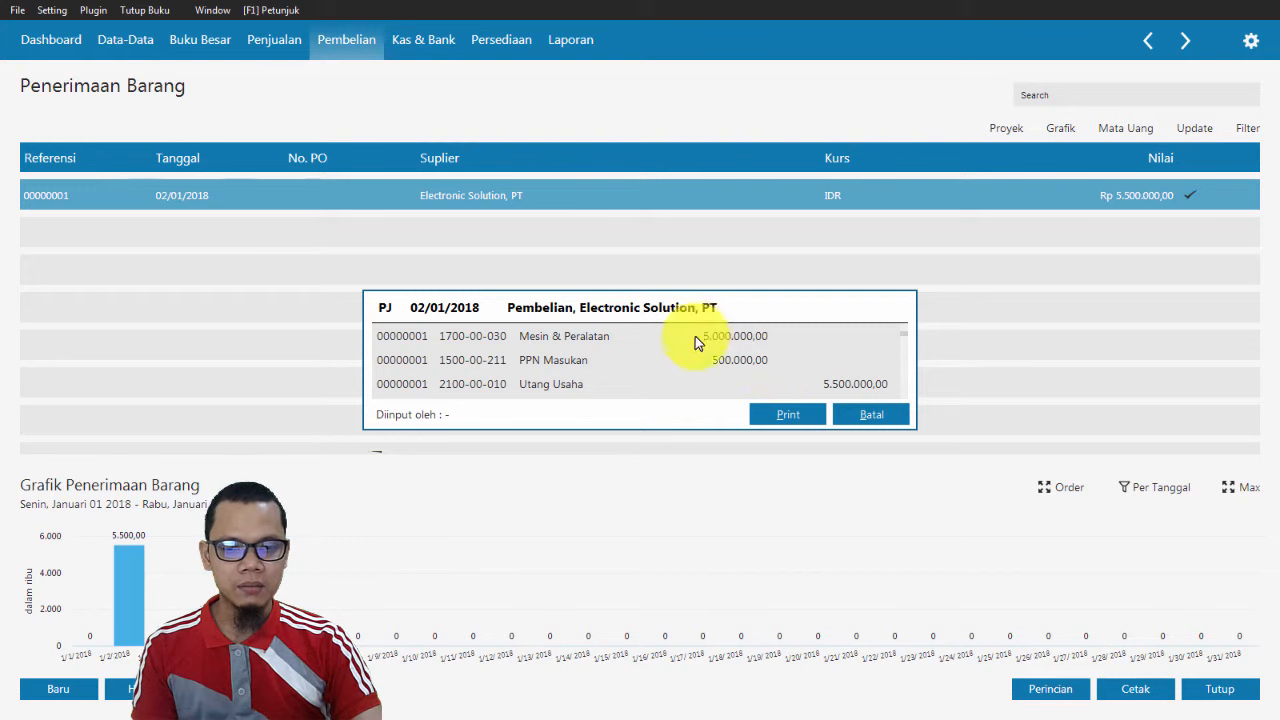
click(842, 414)
click(1203, 688)
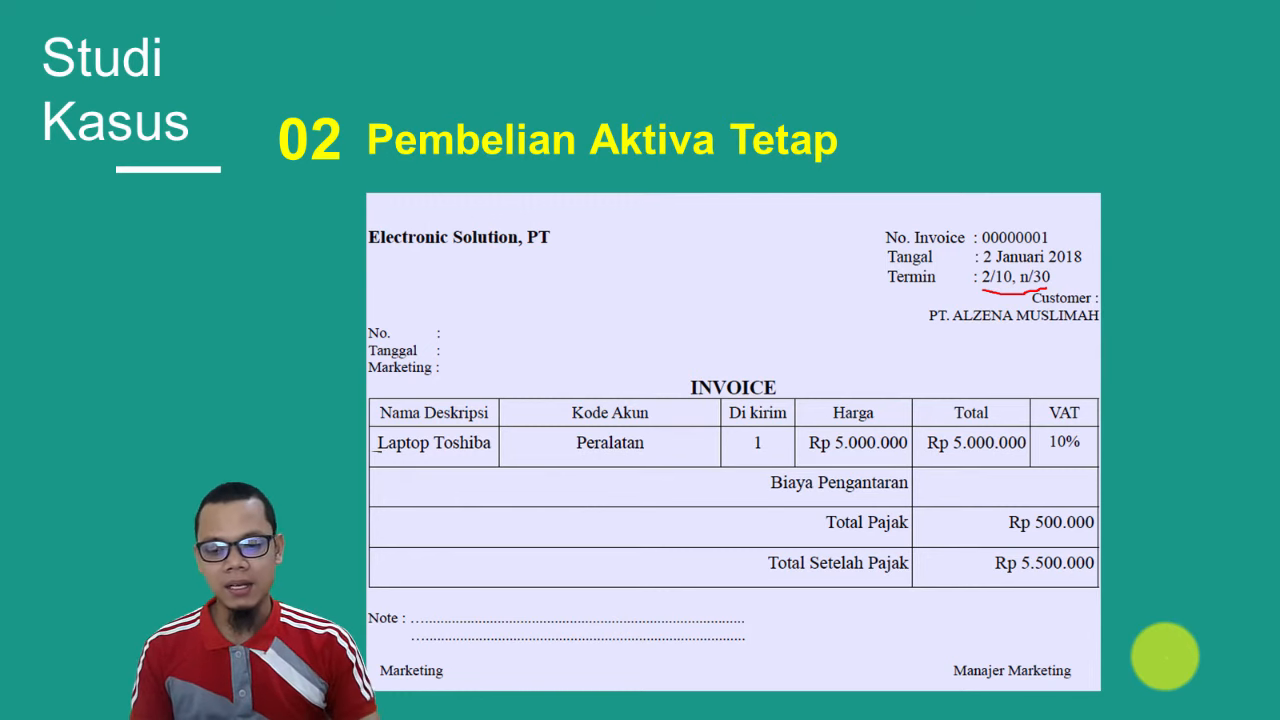
Open the Data Harta Tetap list and start a new fixed asset record.
key(alt+Tab)
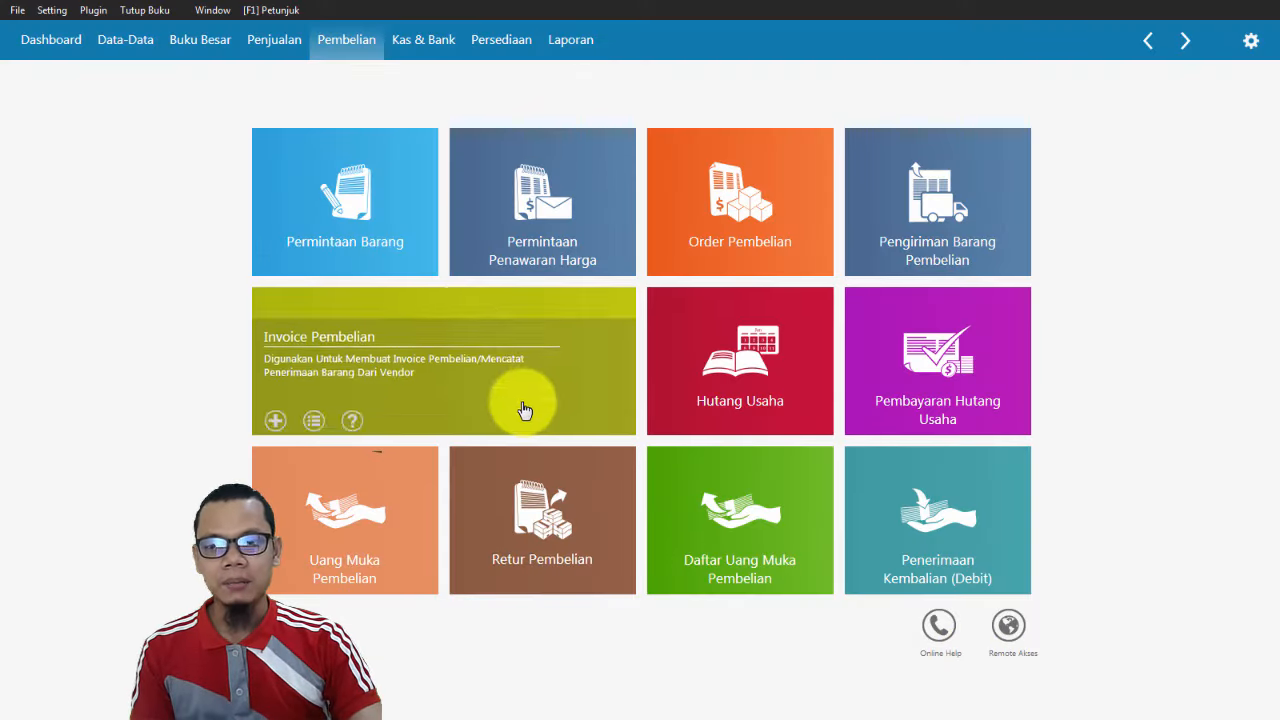
click(128, 41)
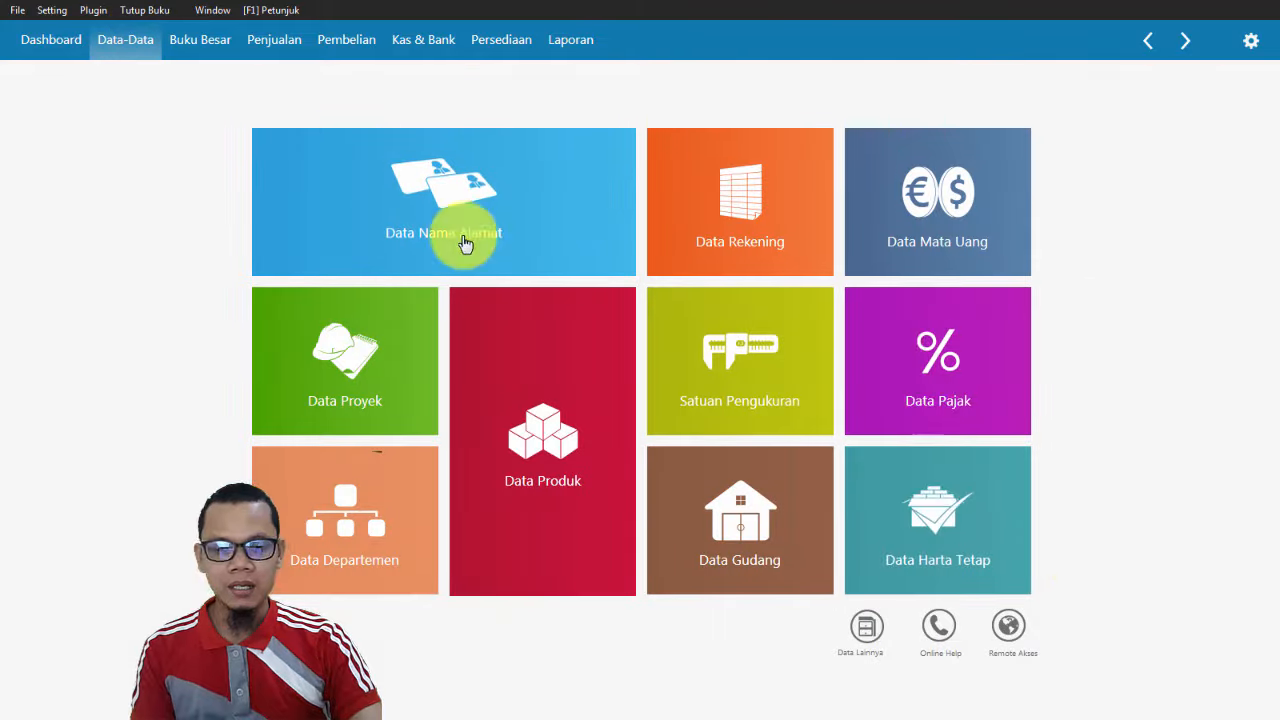
mouse_move(955, 540)
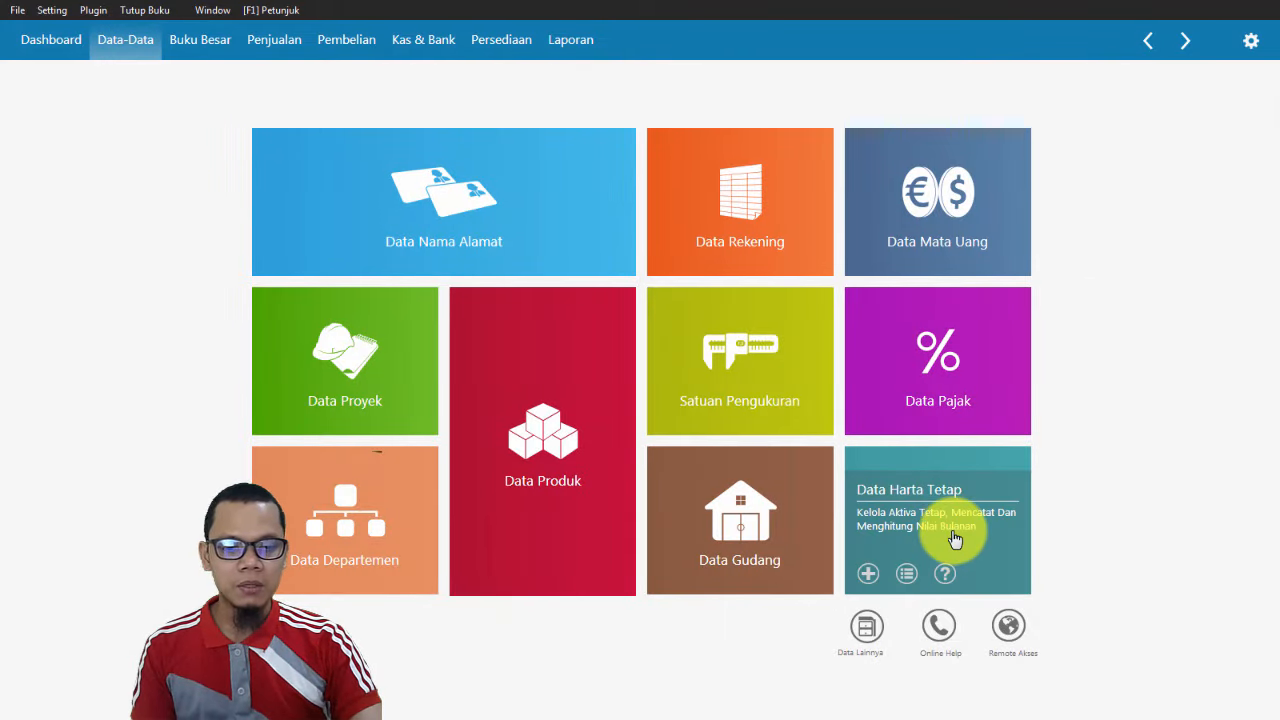
click(928, 523)
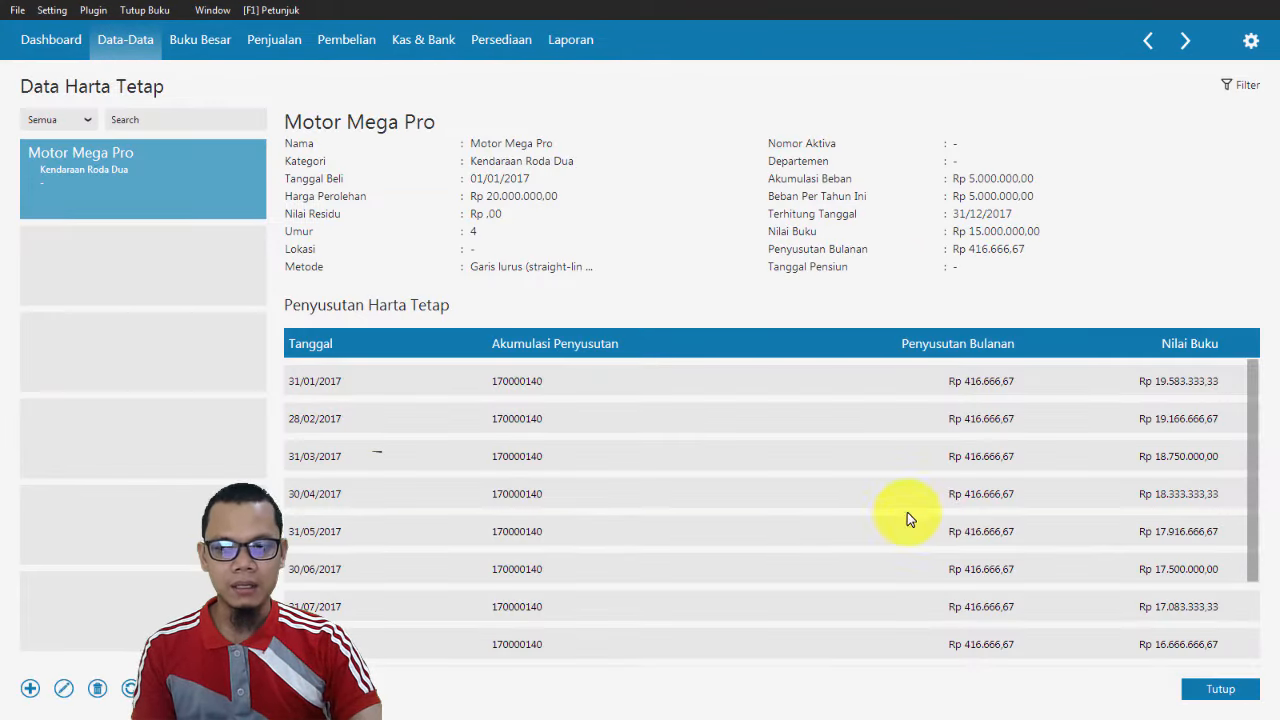
click(29, 689)
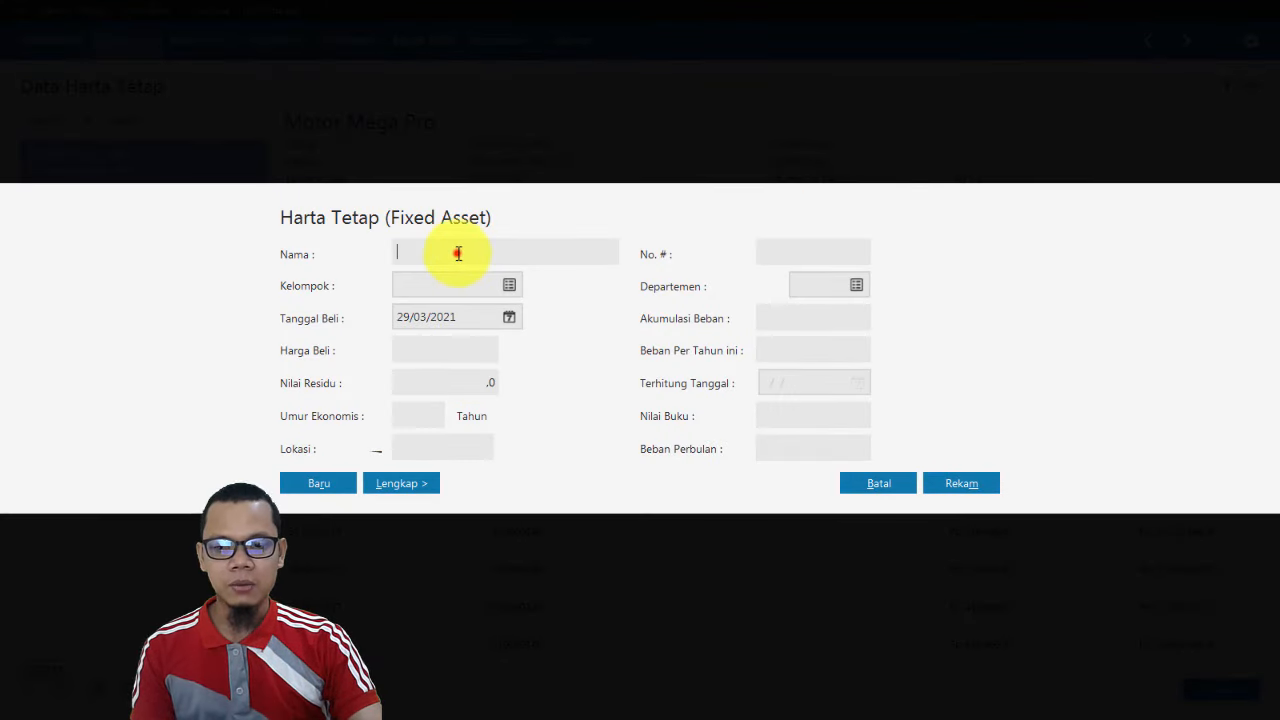
Name the fixed asset Laptop Toshiba and assign it to the Mesin dan Peralatan group.
click(460, 251)
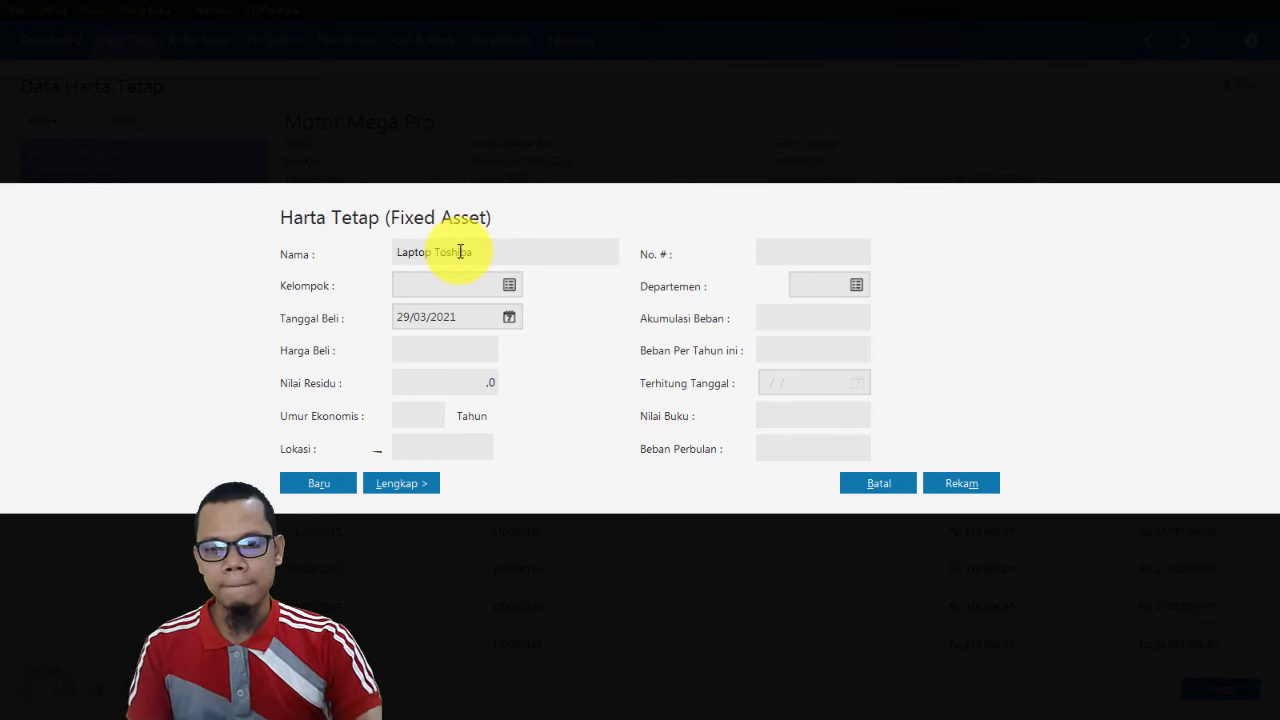
click(506, 286)
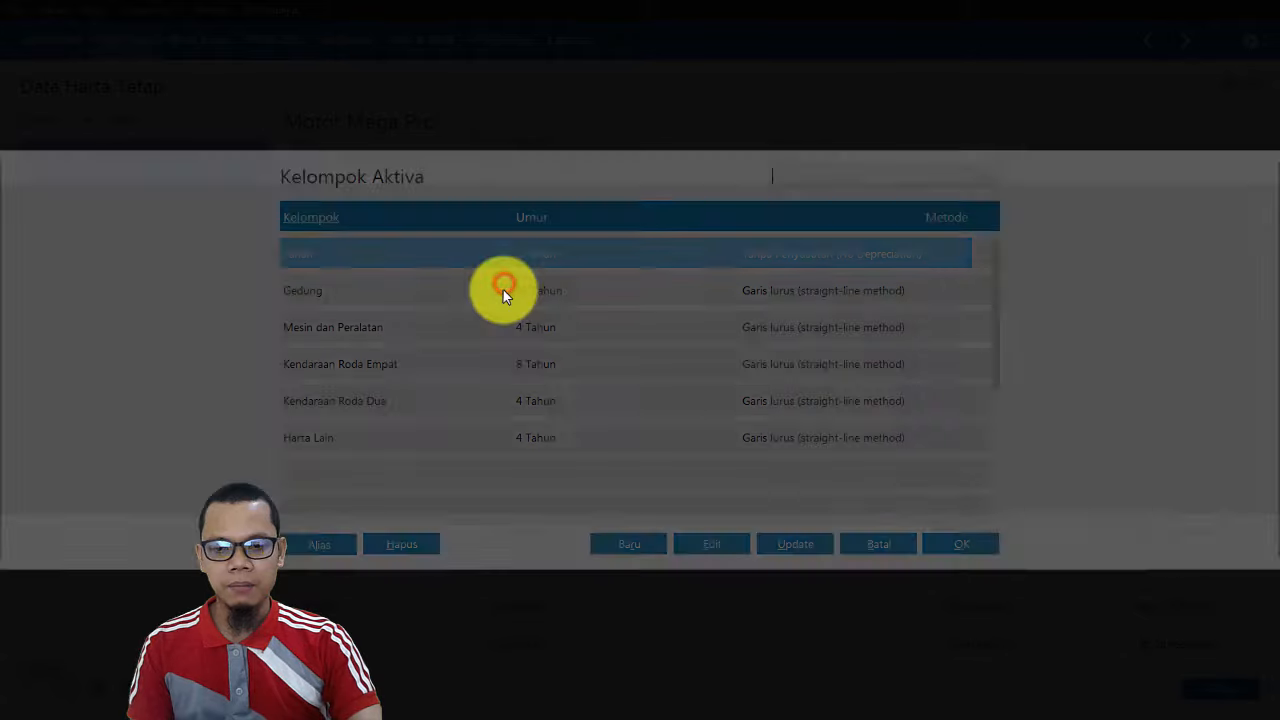
click(437, 338)
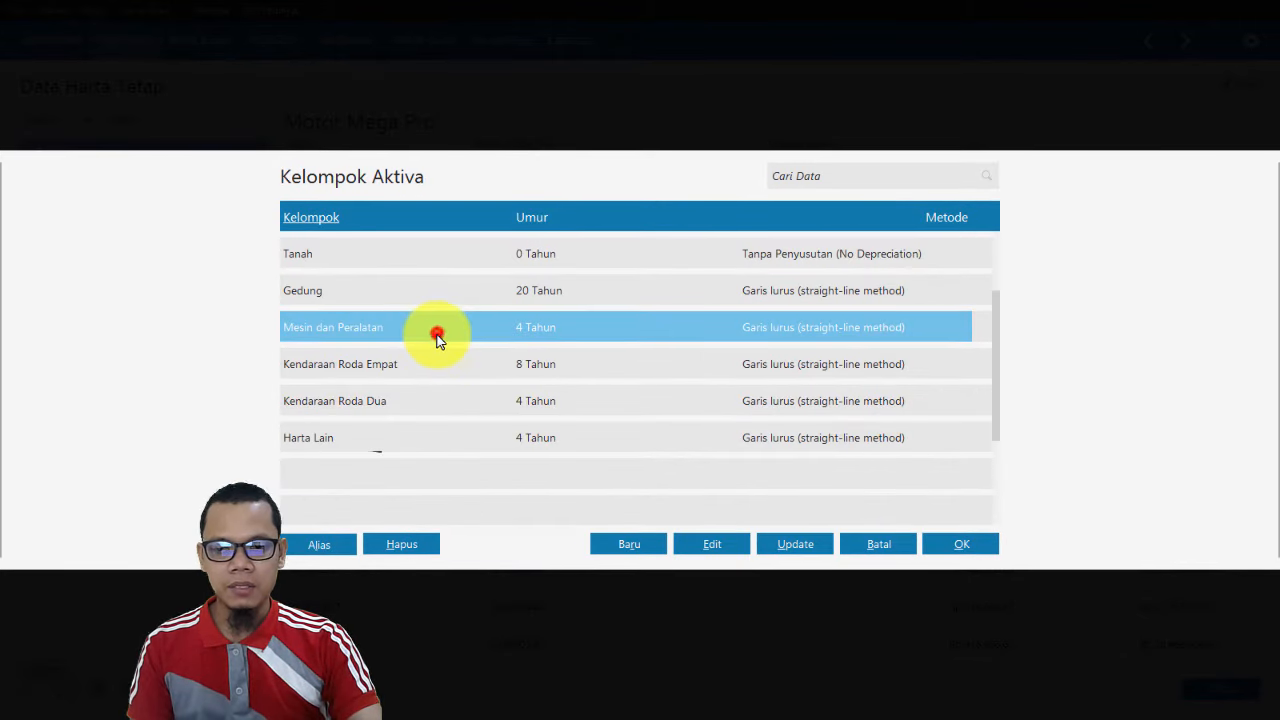
click(448, 329)
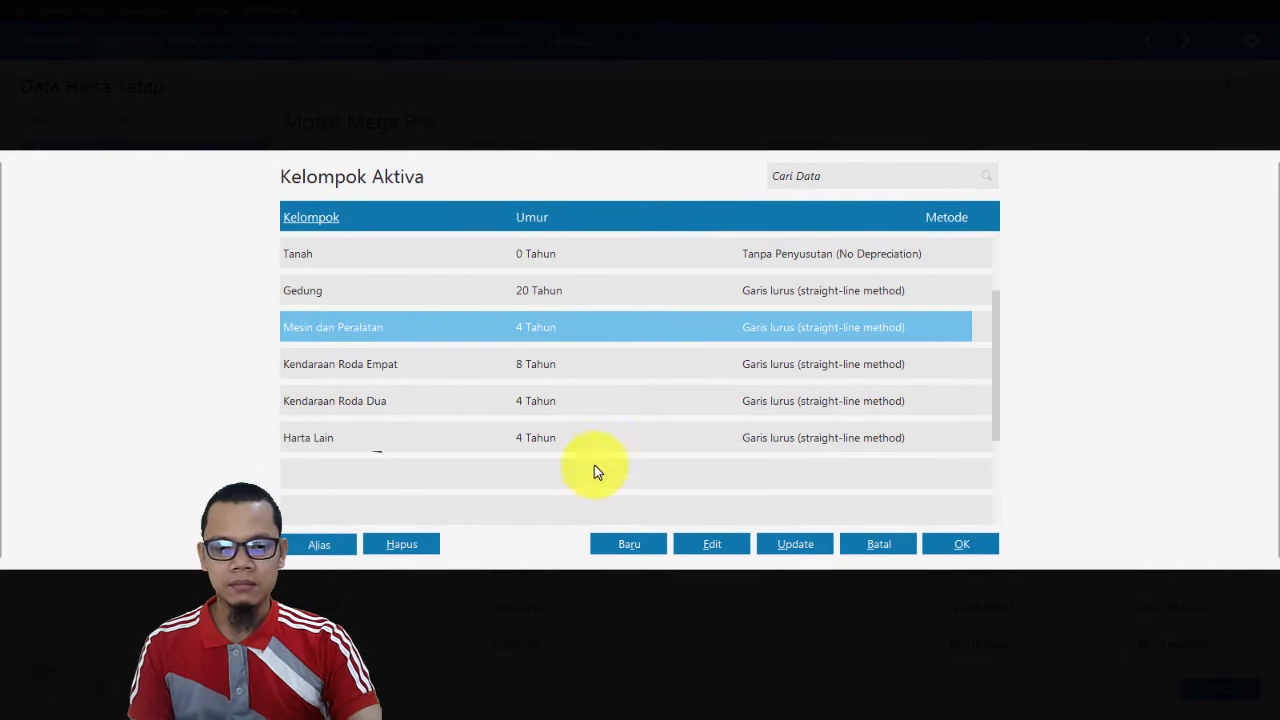
click(965, 544)
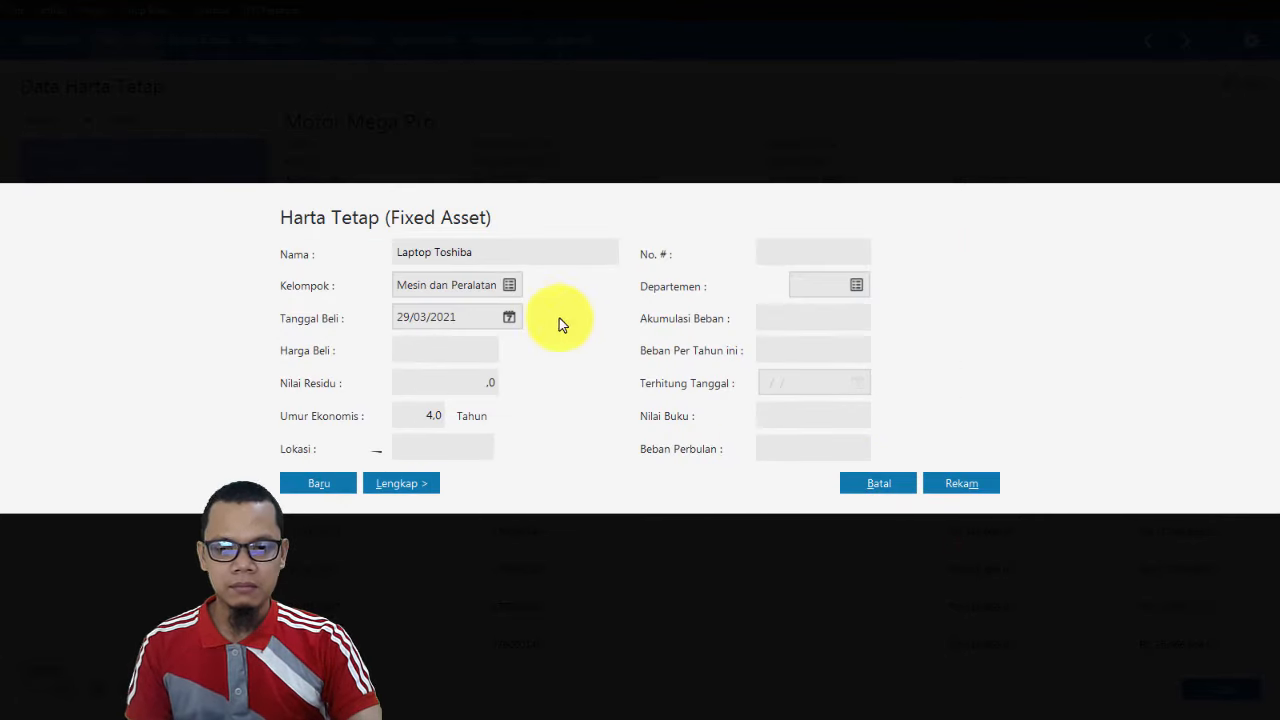
Set the asset's purchase date to 02/01/2018 and its purchase price to 5000000.
click(459, 318)
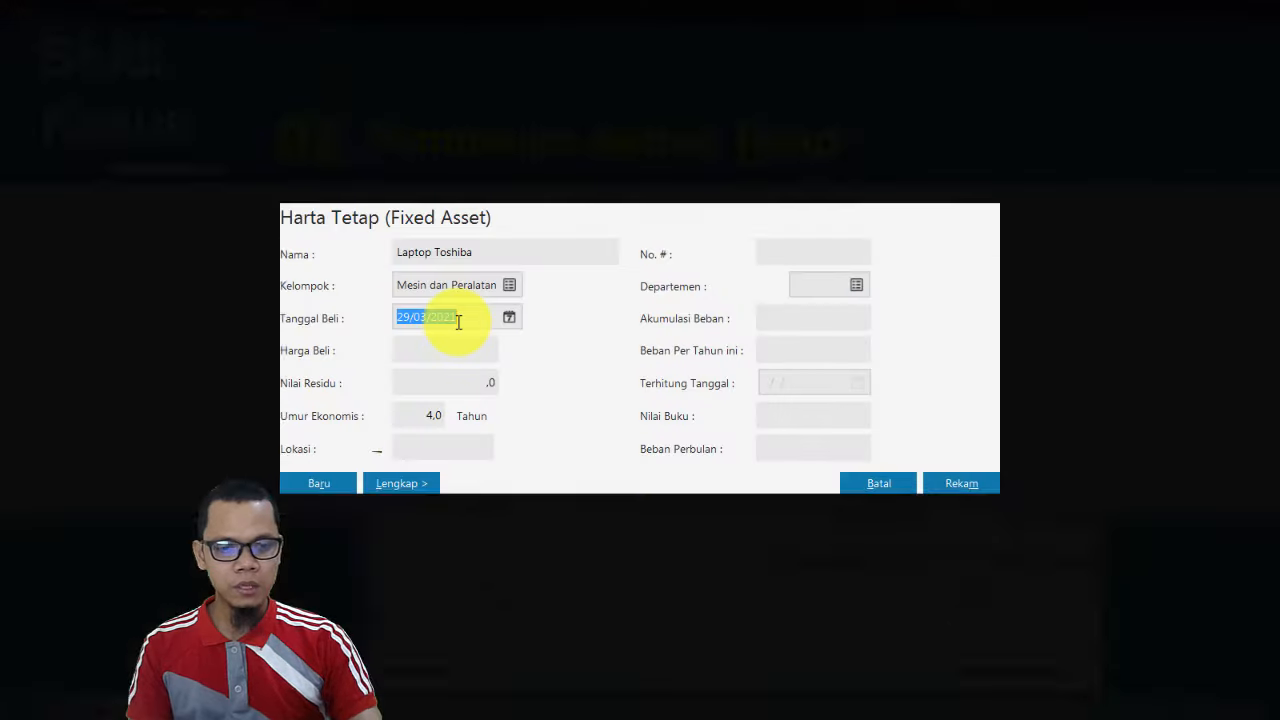
text(02/01/)
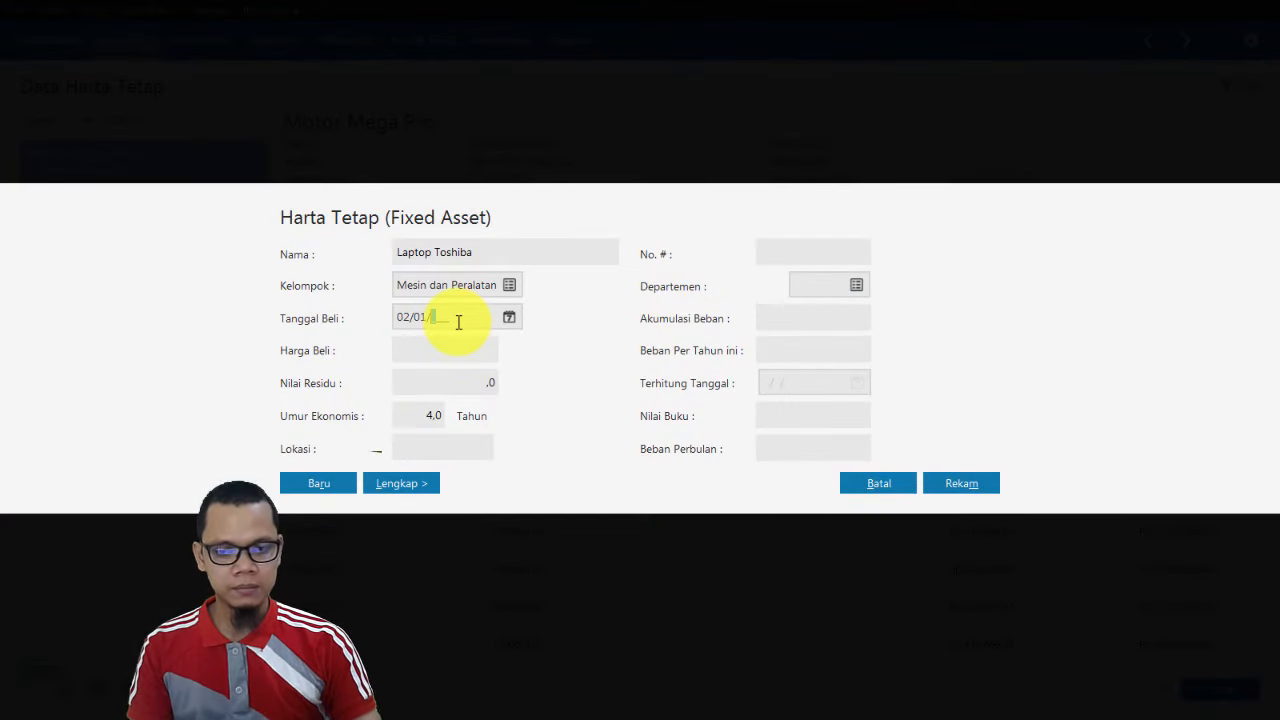
text(2018)
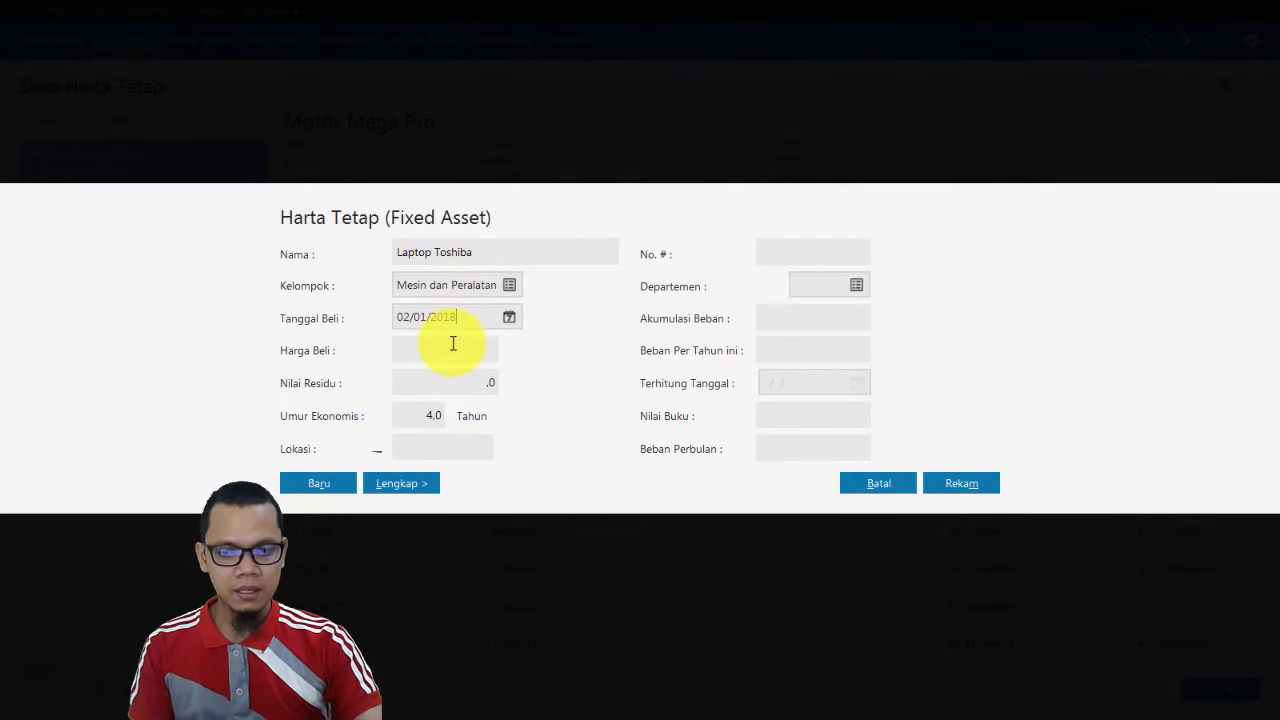
click(452, 343)
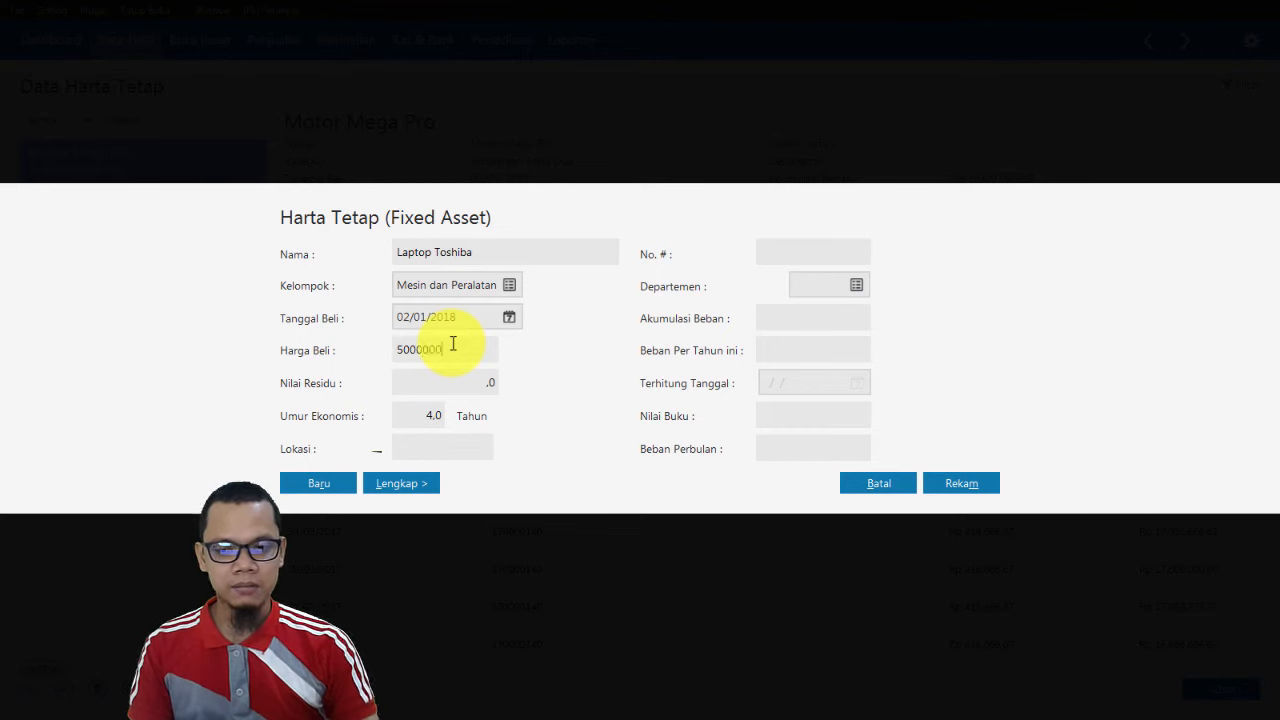
key(Tab)
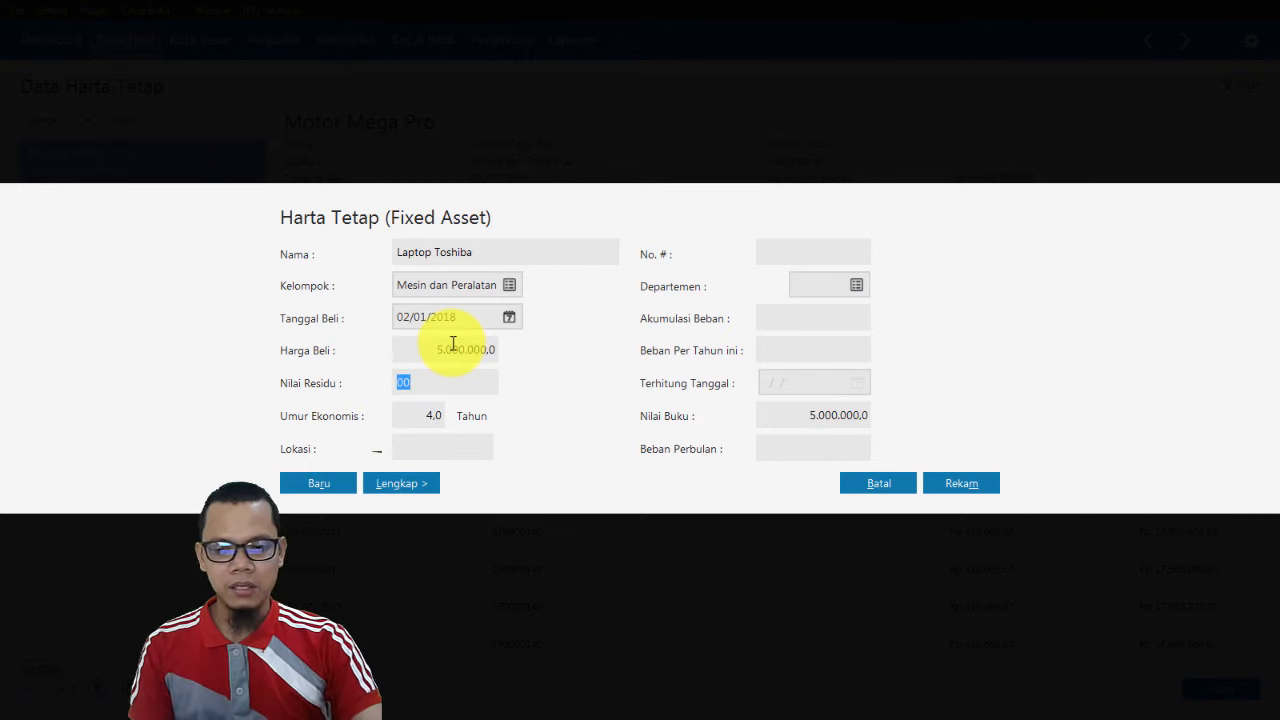
Check the asset's residual value, economic life and location fields against the Pembelian Aktiva Tetap invoice slide.
key(alt+Tab)
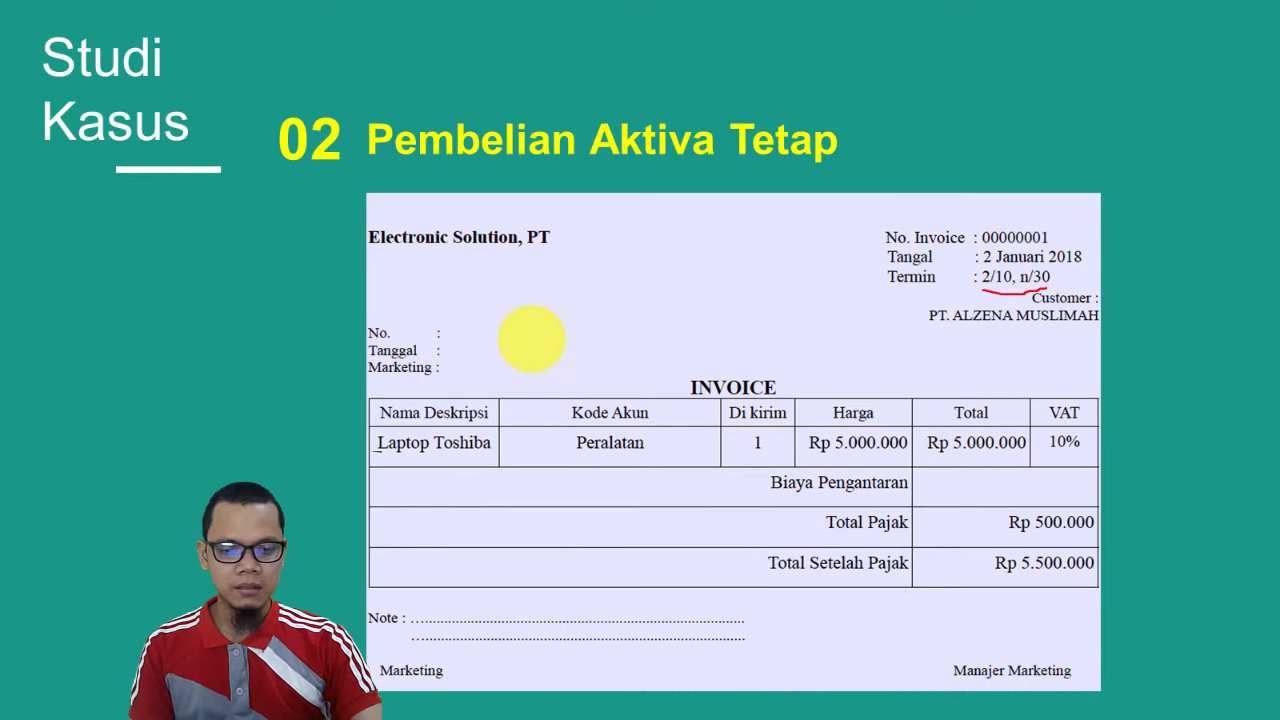
key(alt+Tab)
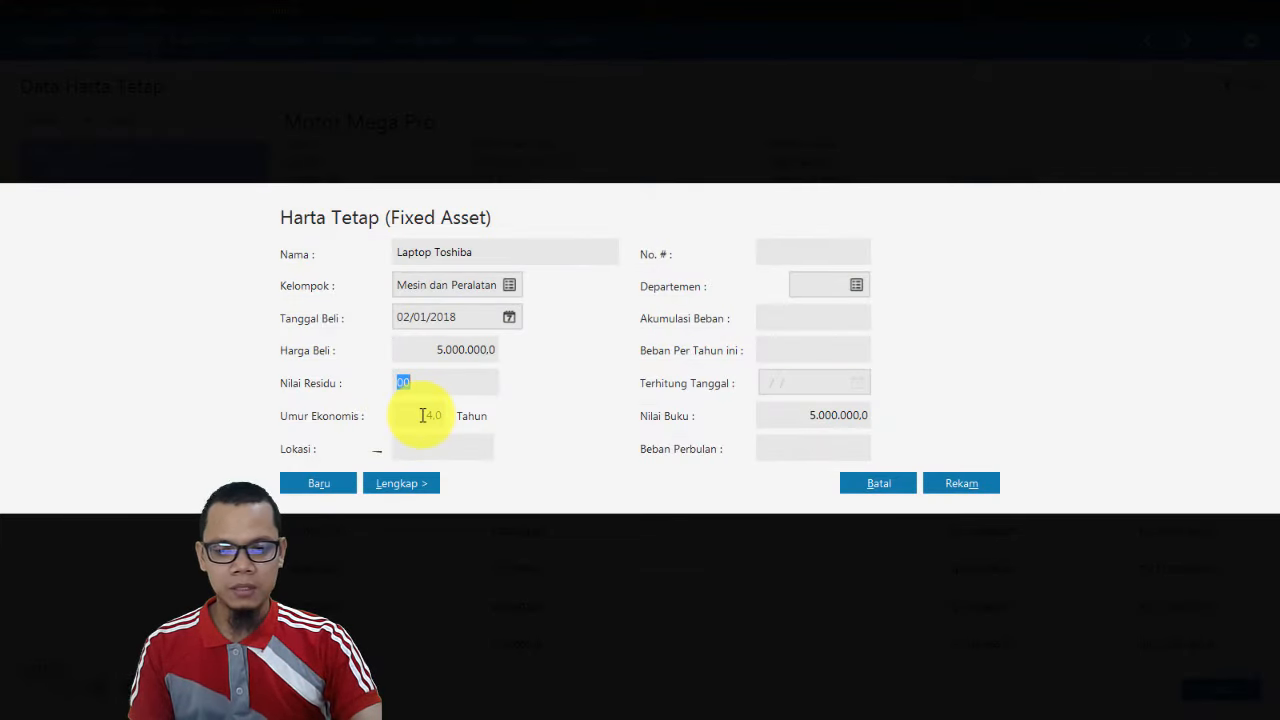
click(422, 415)
click(469, 447)
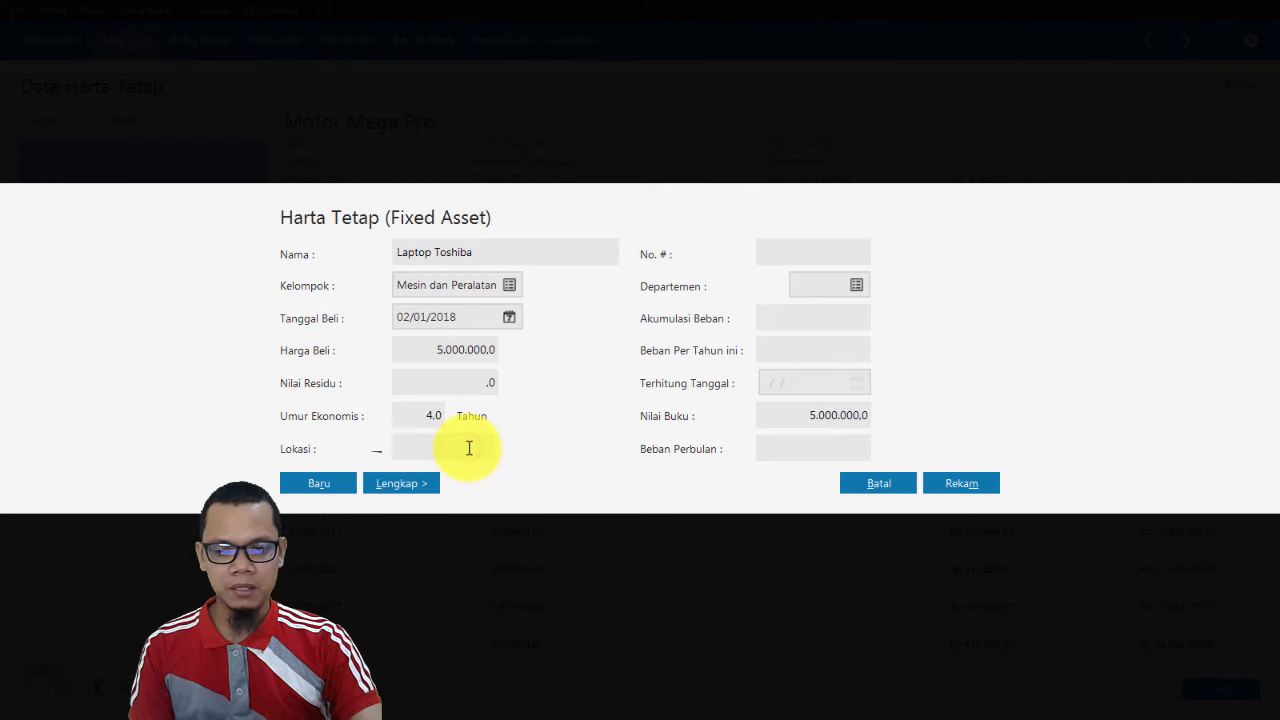
key(alt+Tab)
key(alt+Tab)
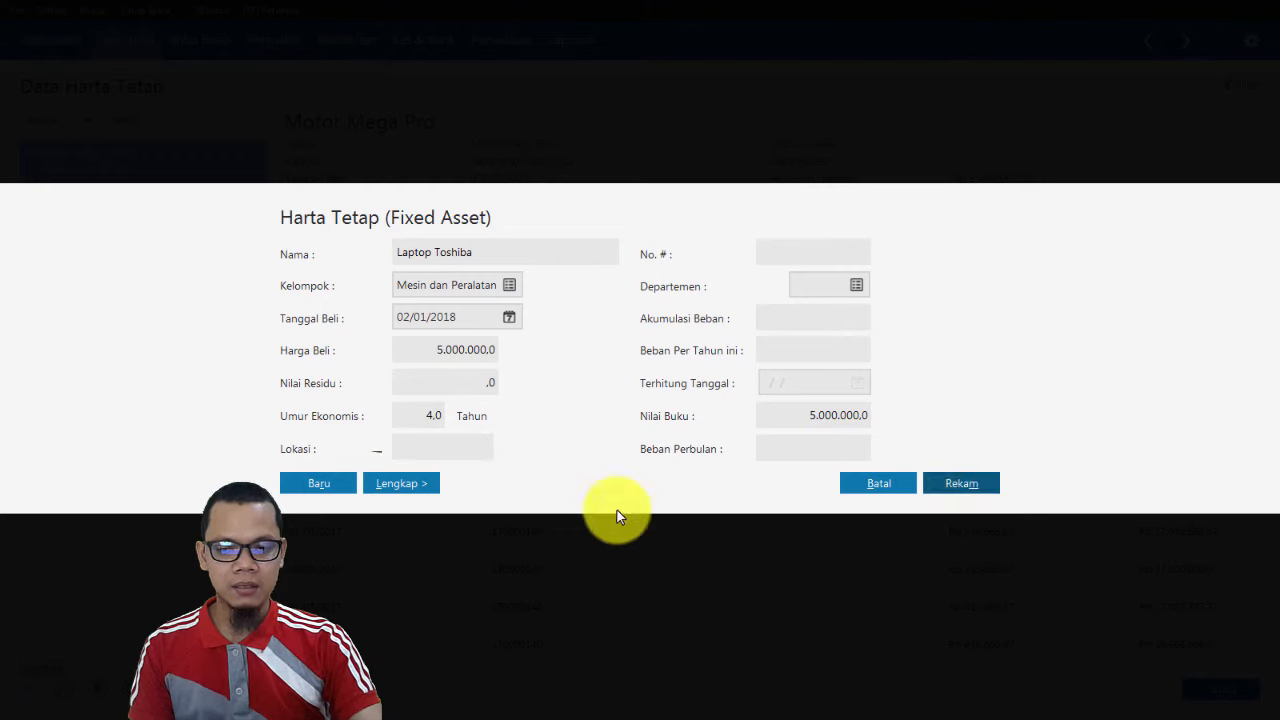
Show the asset's full details, check its depreciation method and account codes, and record the Laptop Toshiba asset.
click(416, 488)
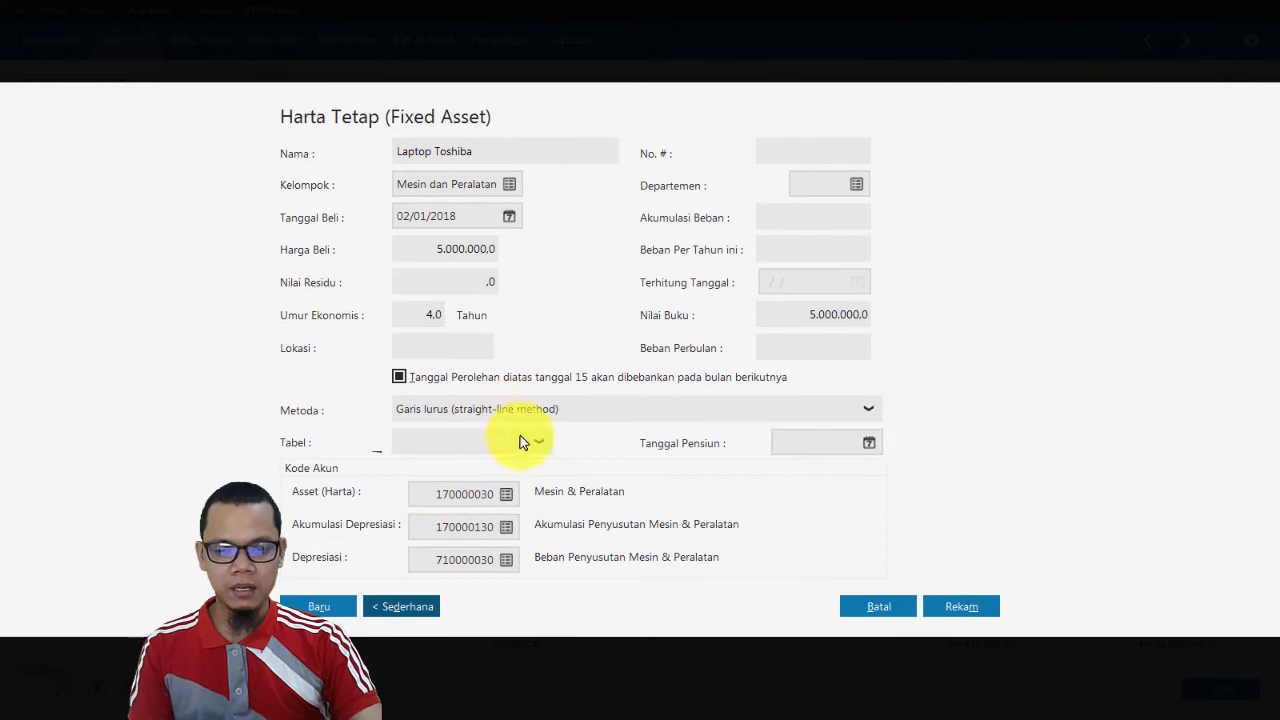
key(alt+Tab)
key(alt+Tab)
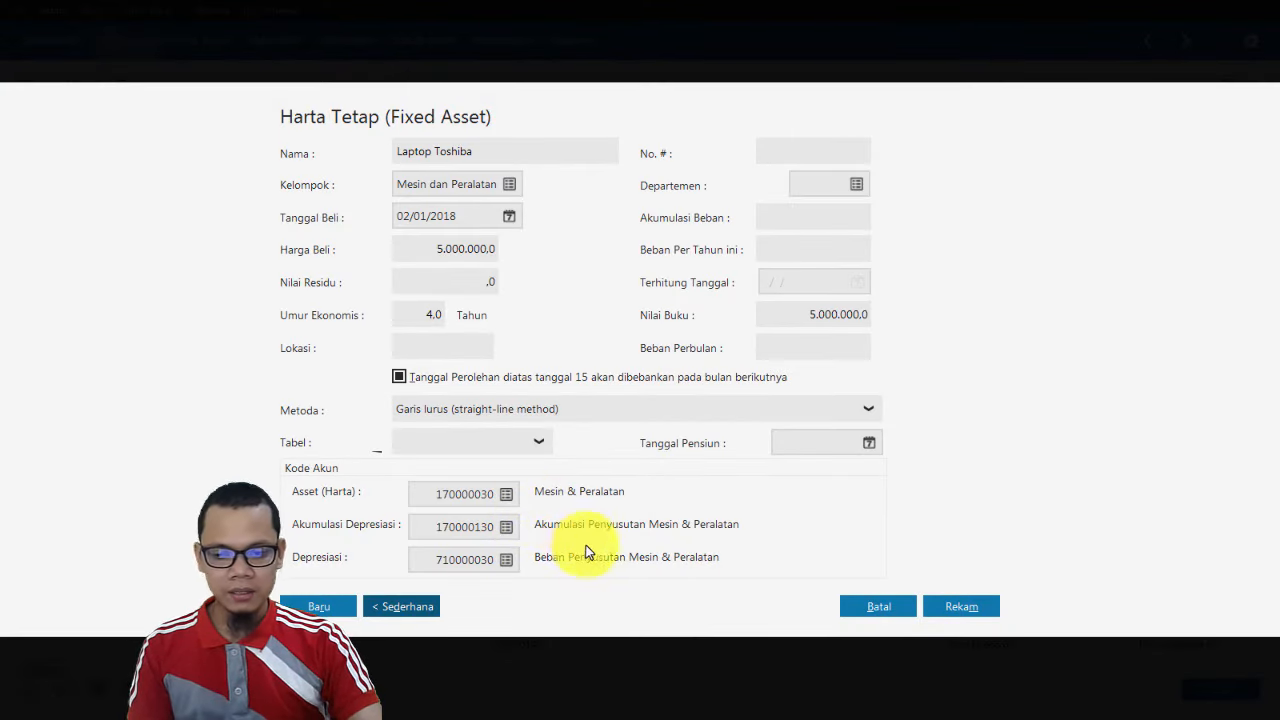
click(950, 606)
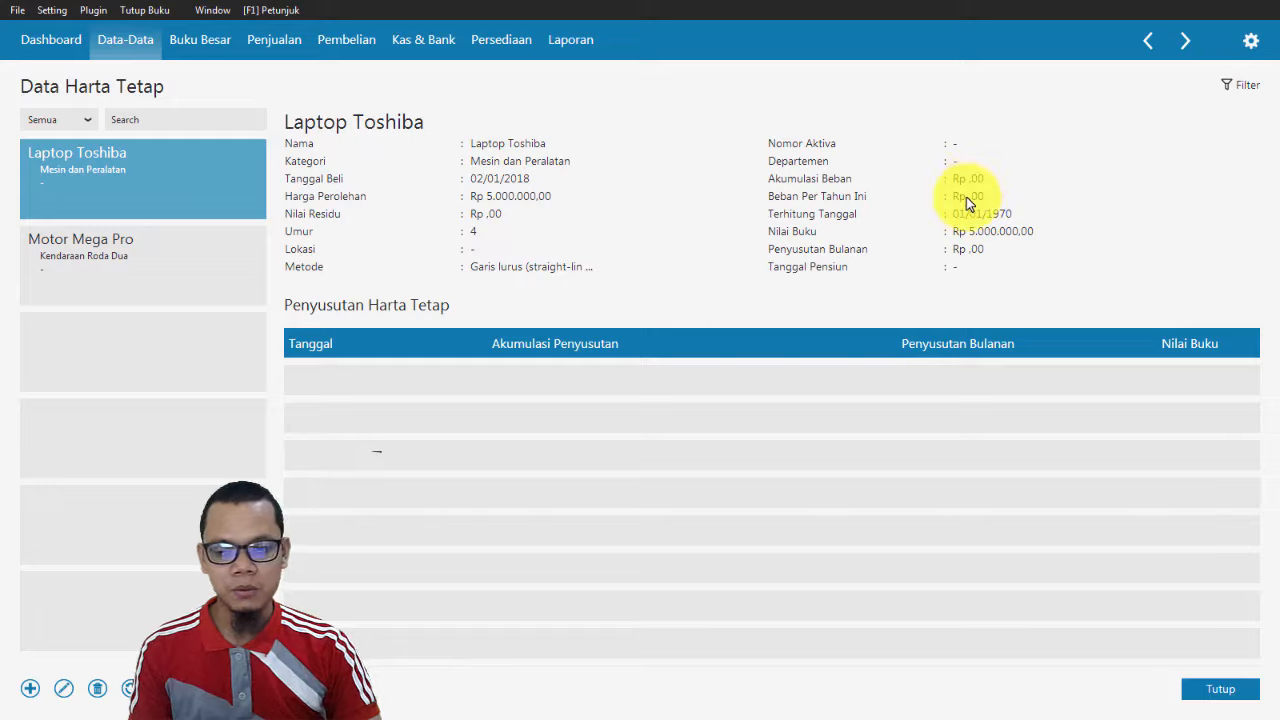
Advance the slides to case 03 Pembayaran Piutang, examine its payment invoice, and return to Zahir.
key(alt+Tab)
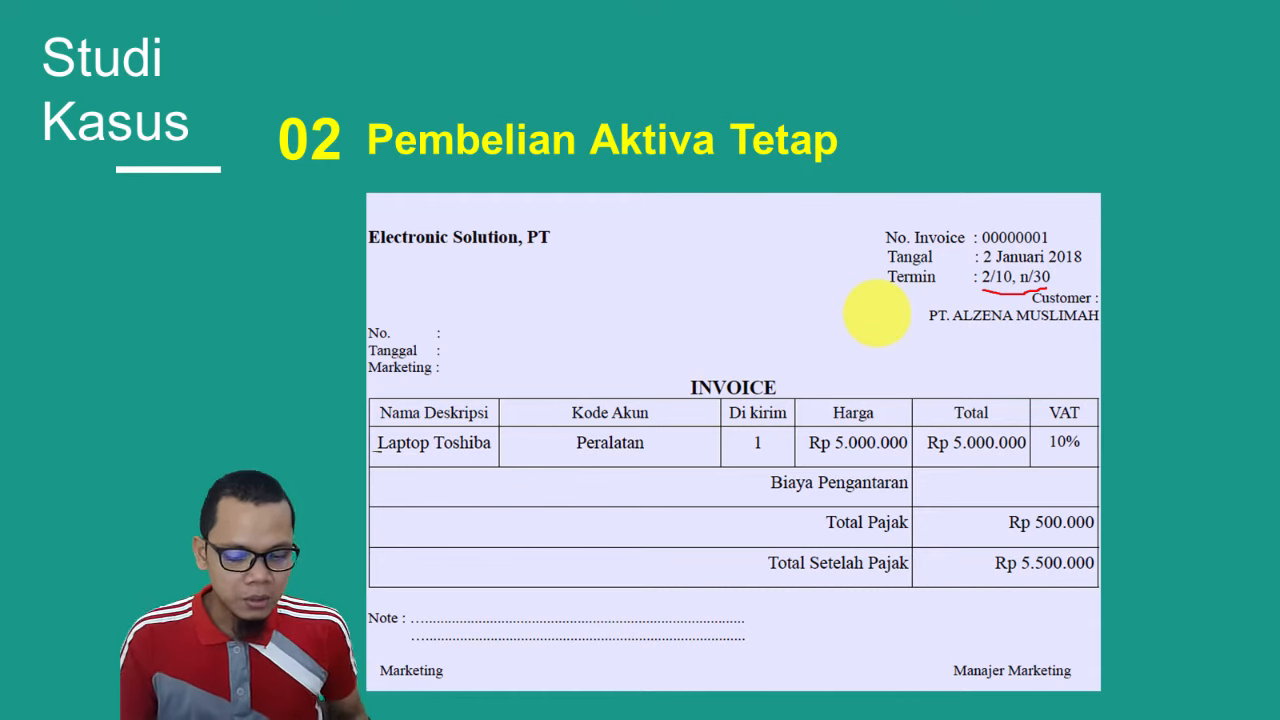
key(Right)
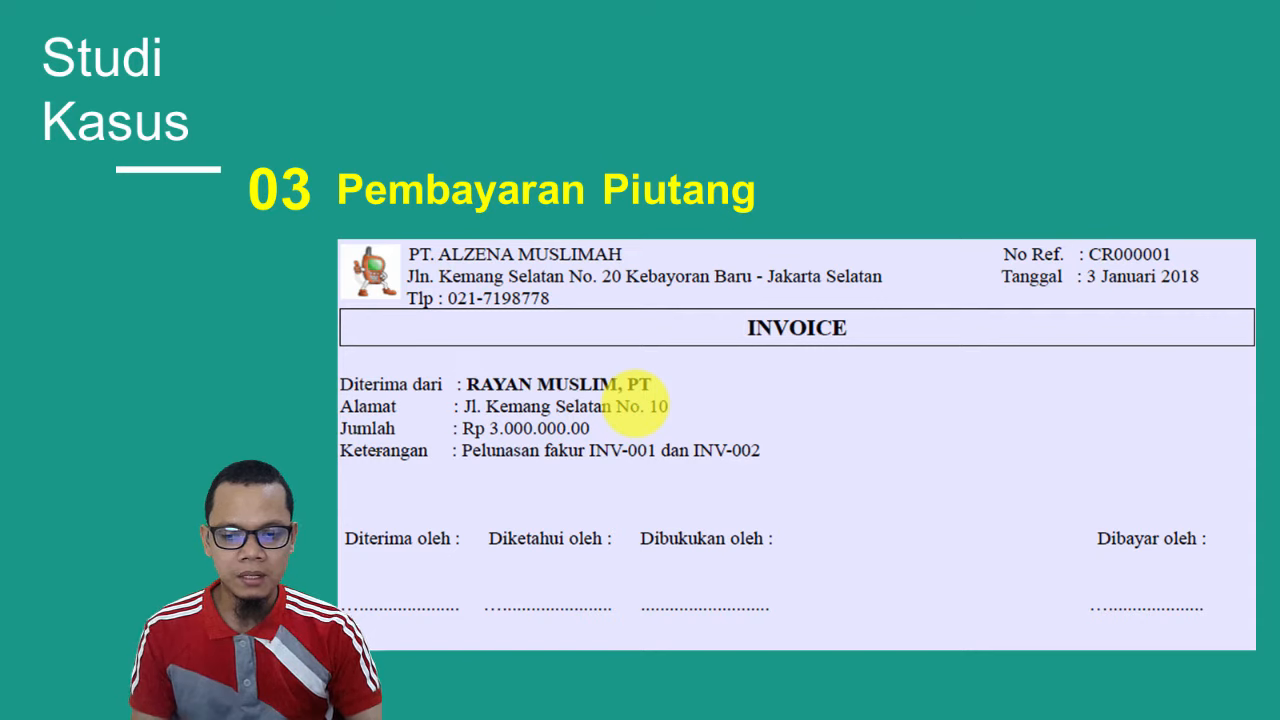
drag(633, 466, 770, 477)
key(alt+Tab)
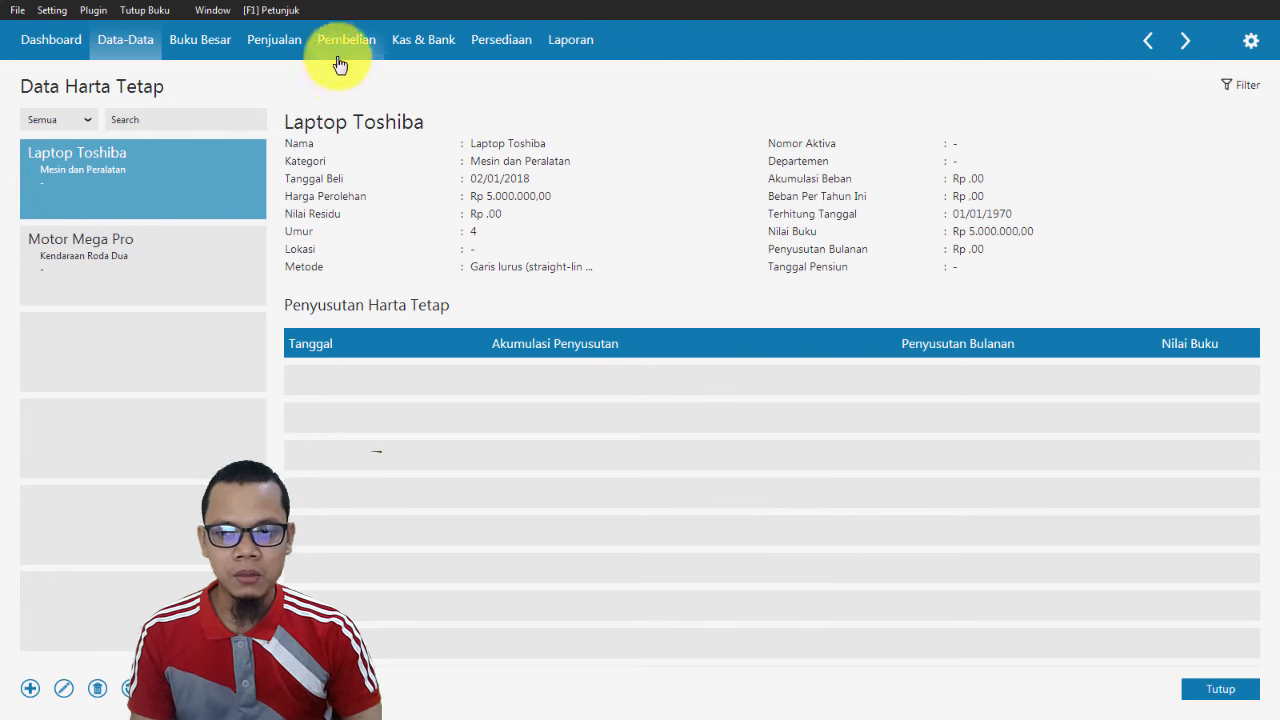
Start a new Pembayaran Piutang entry and choose Rayan Muslim, PT as the paying customer.
click(275, 44)
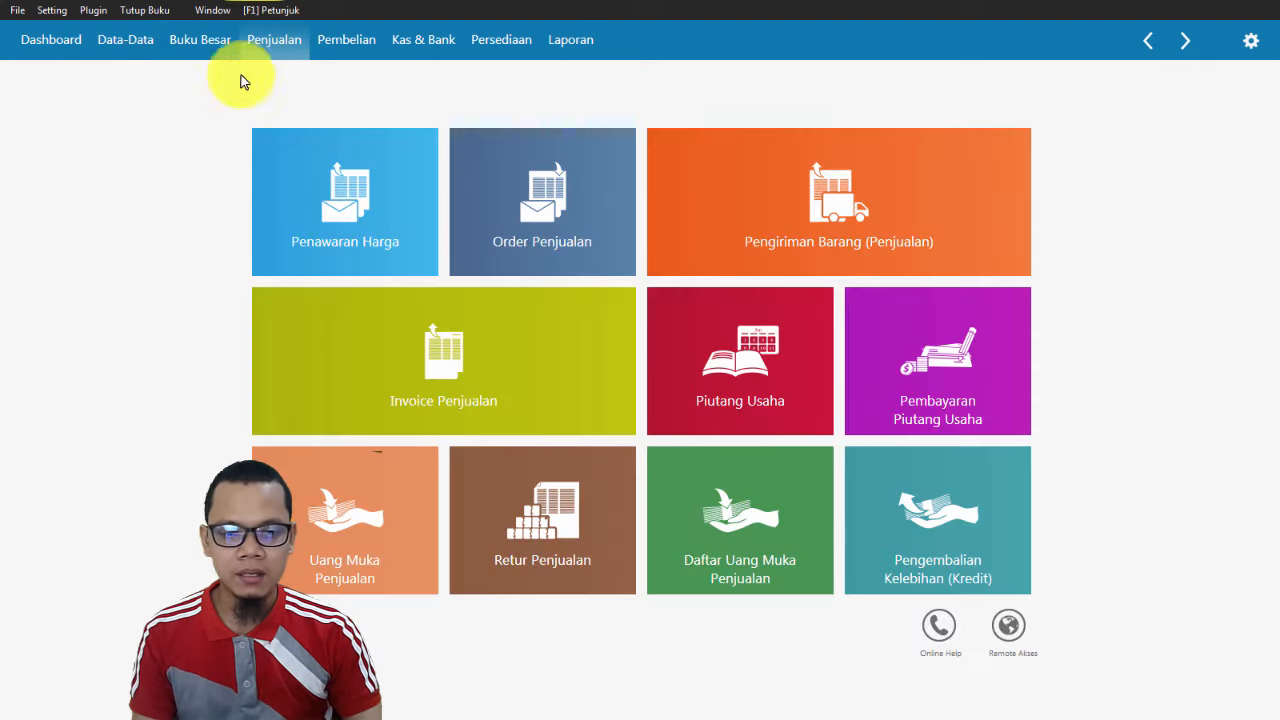
click(915, 386)
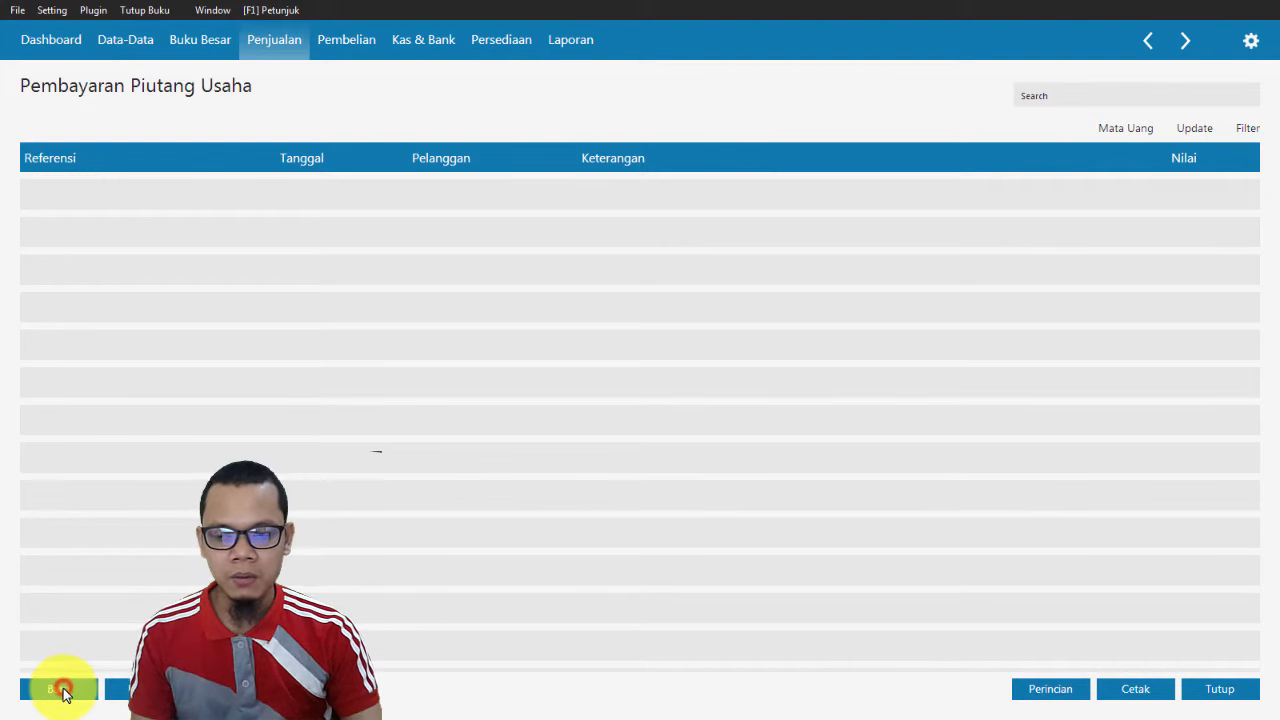
click(62, 690)
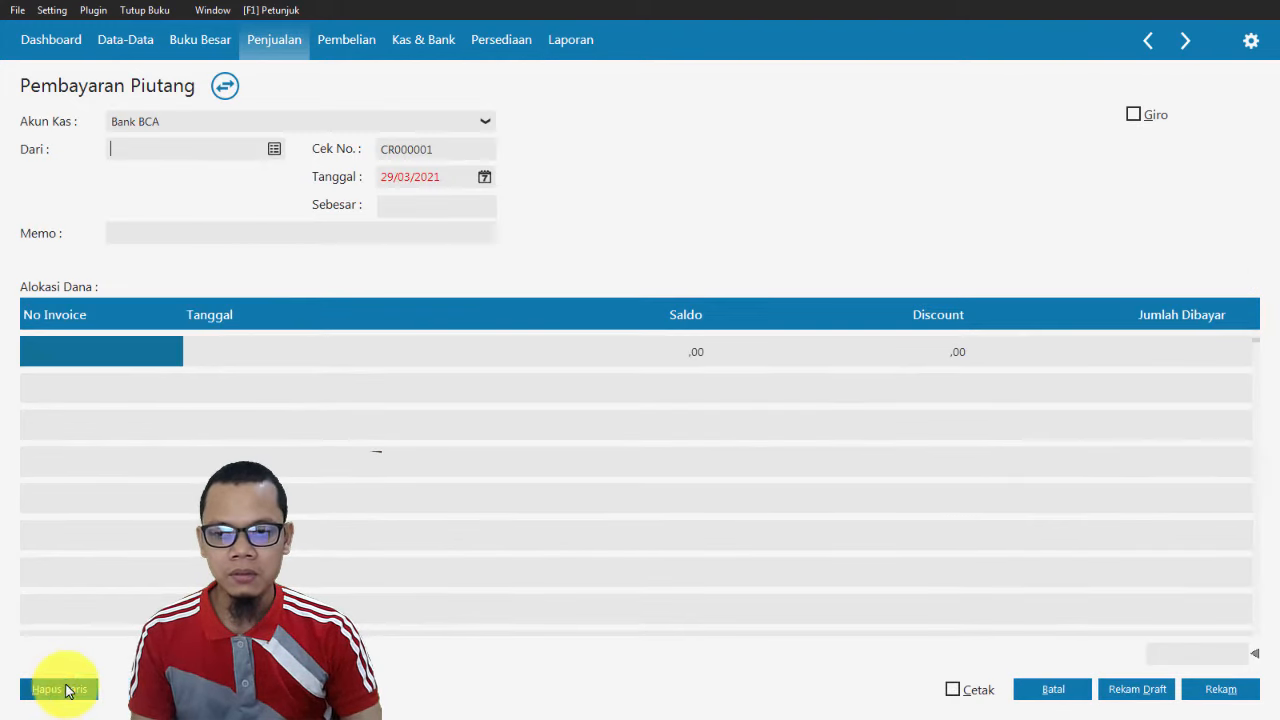
click(272, 149)
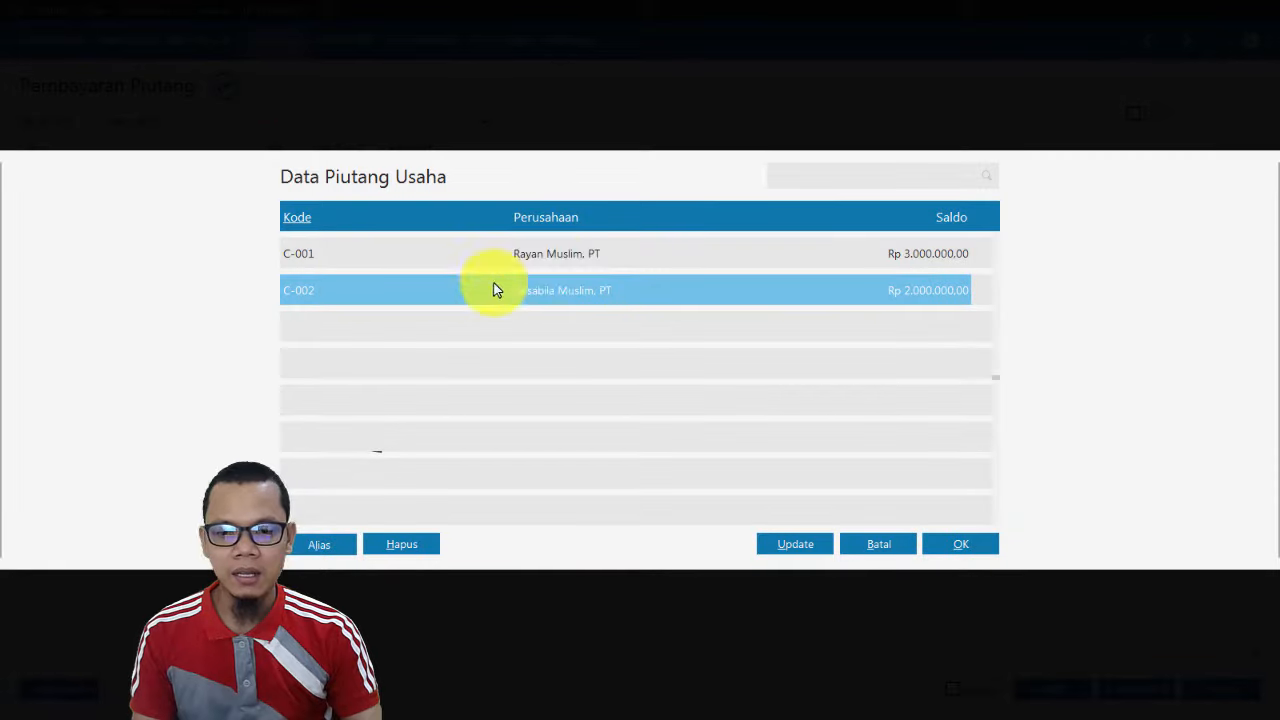
double_click(551, 260)
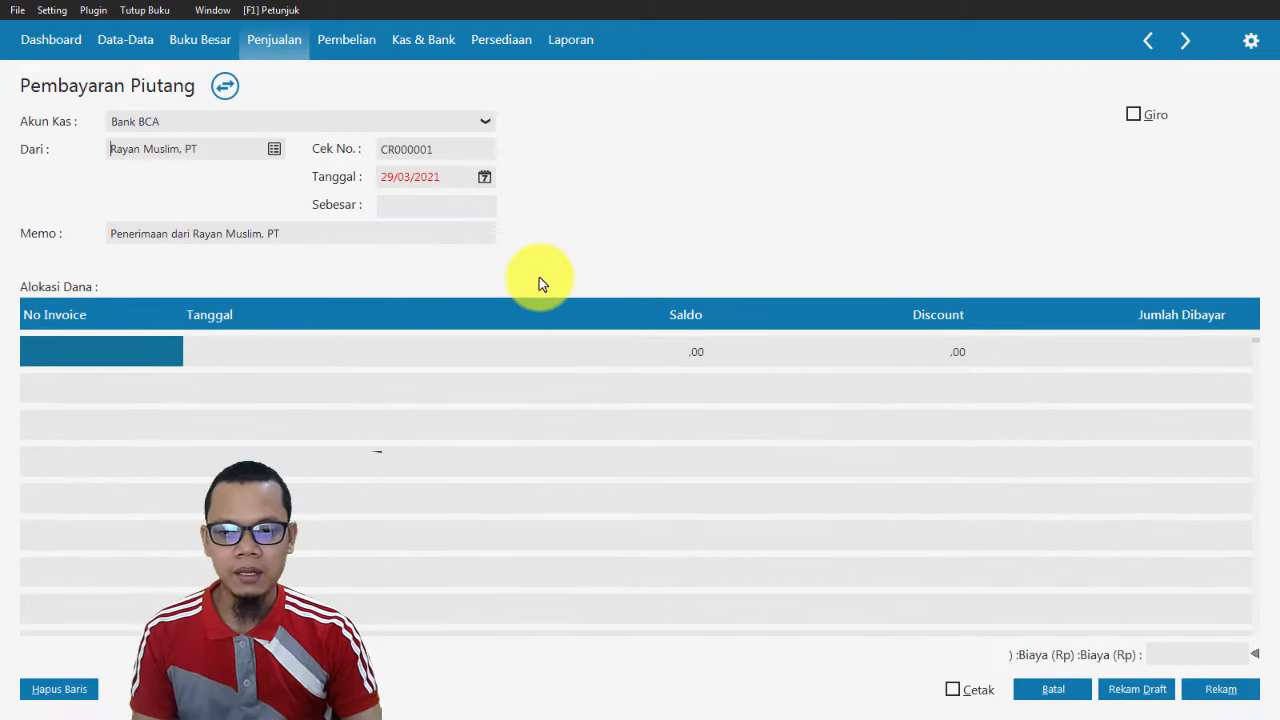
Set the receivable payment's date to 03/01/2018, following the case 03 invoice slide.
click(423, 176)
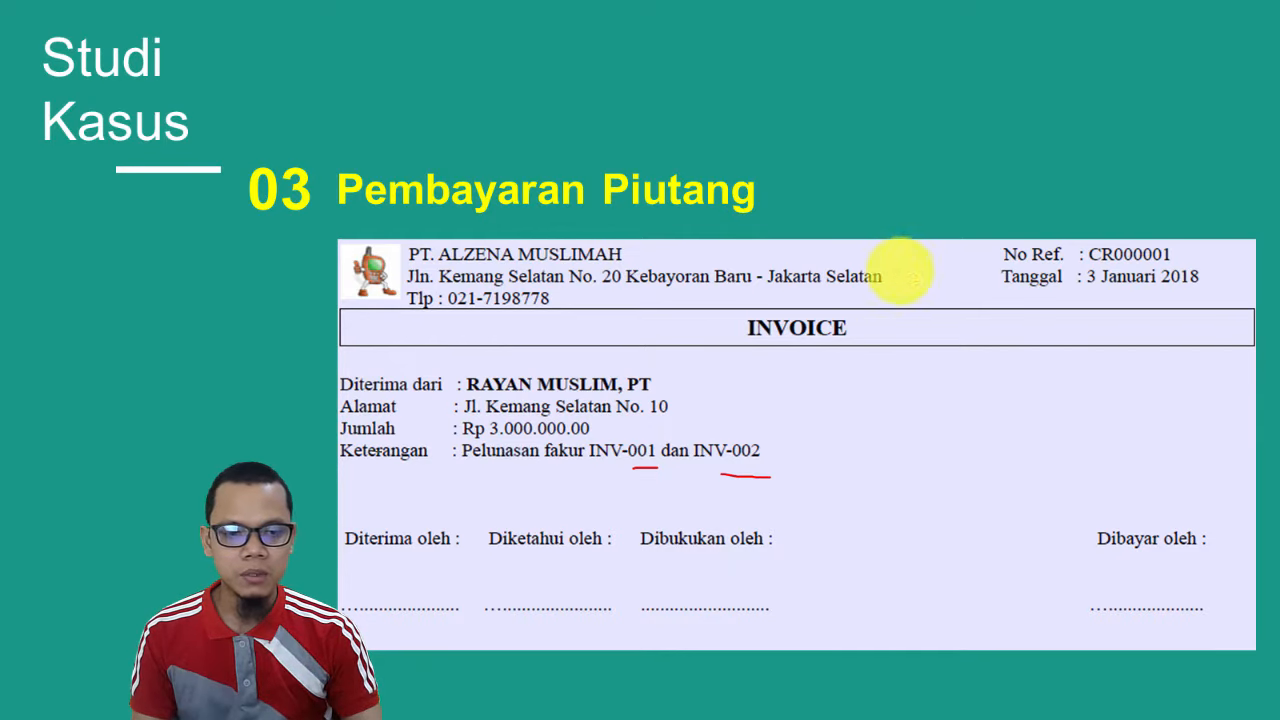
key(alt+Tab)
text(0)
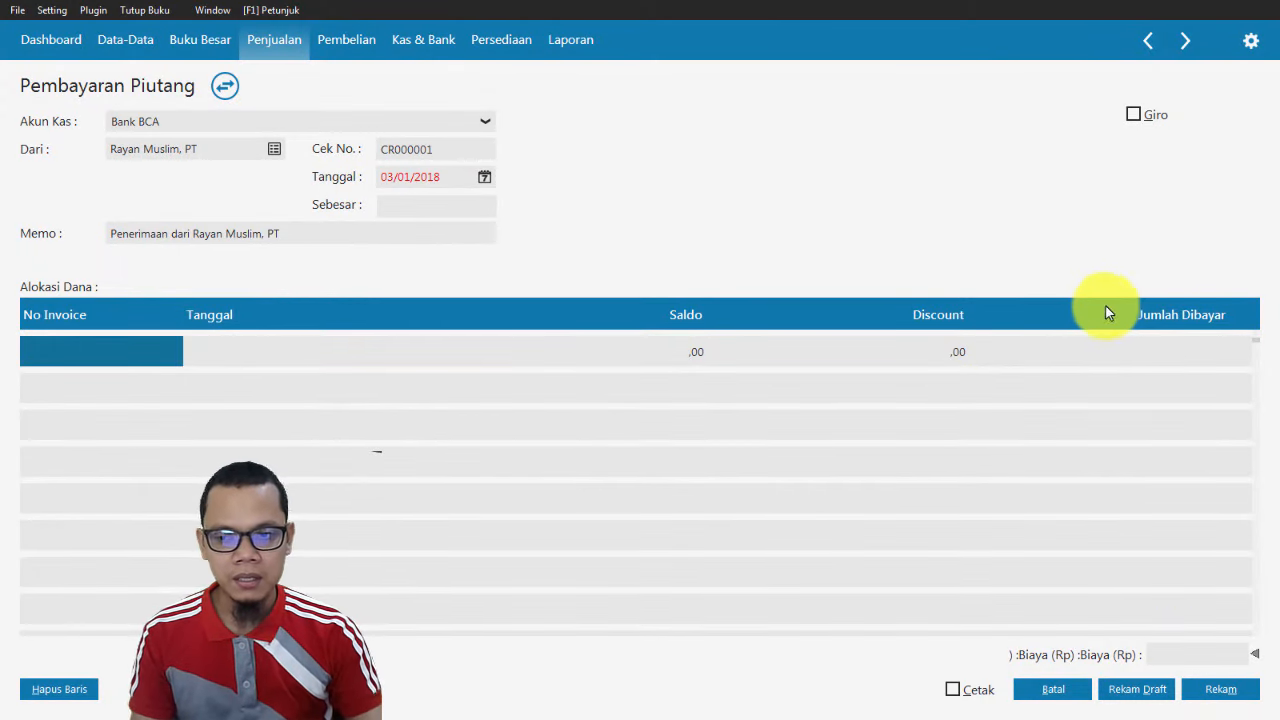
Allocate the receivable payment to invoices INV-01 and INV-02.
click(111, 355)
double_click(110, 355)
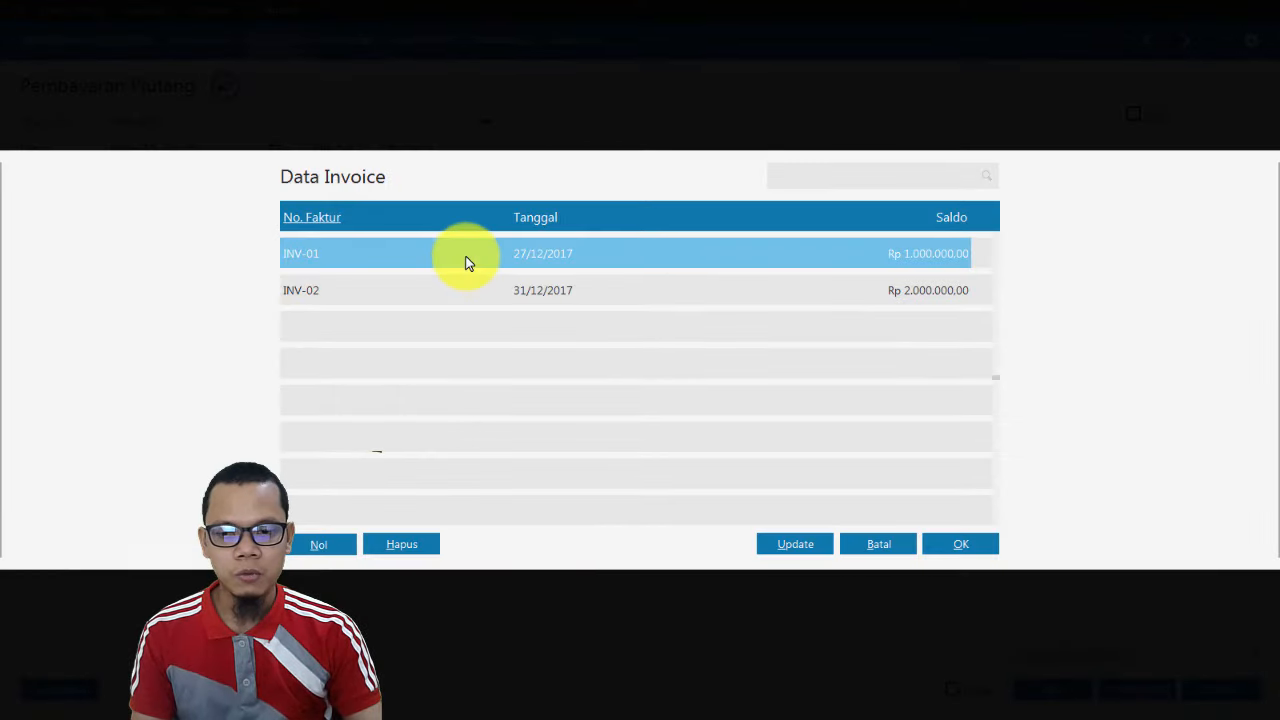
double_click(466, 258)
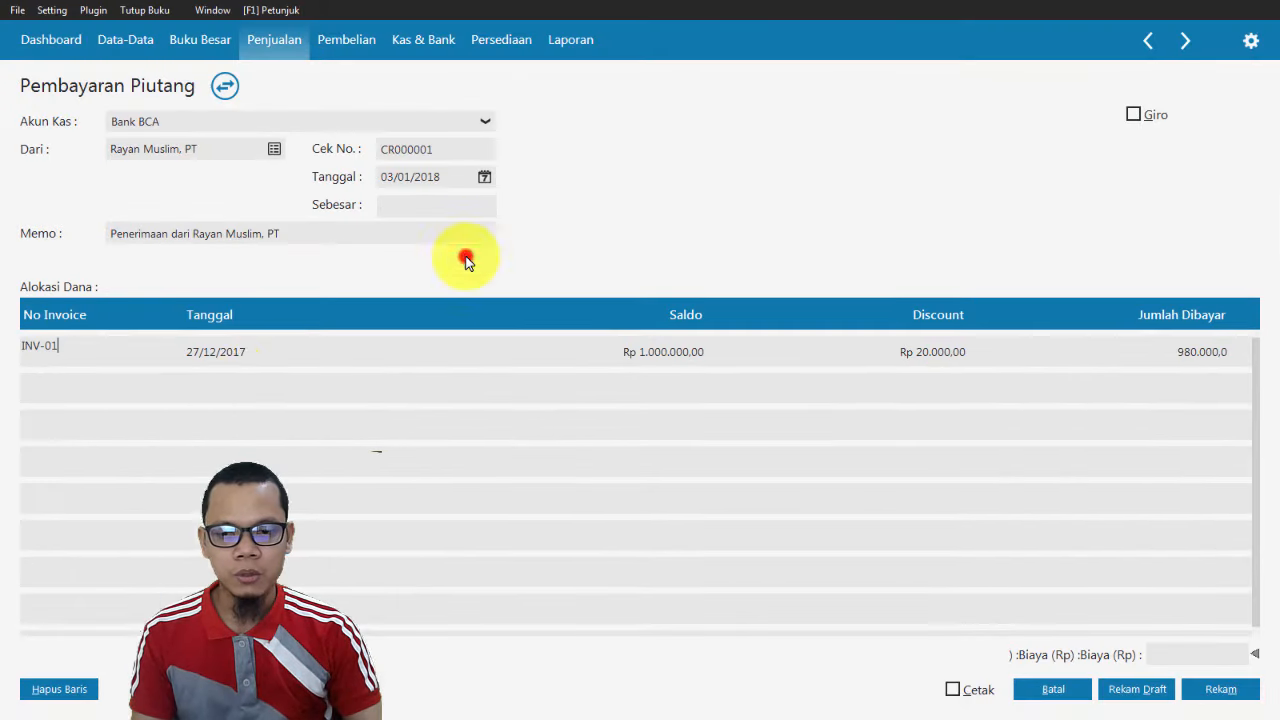
click(96, 381)
double_click(96, 381)
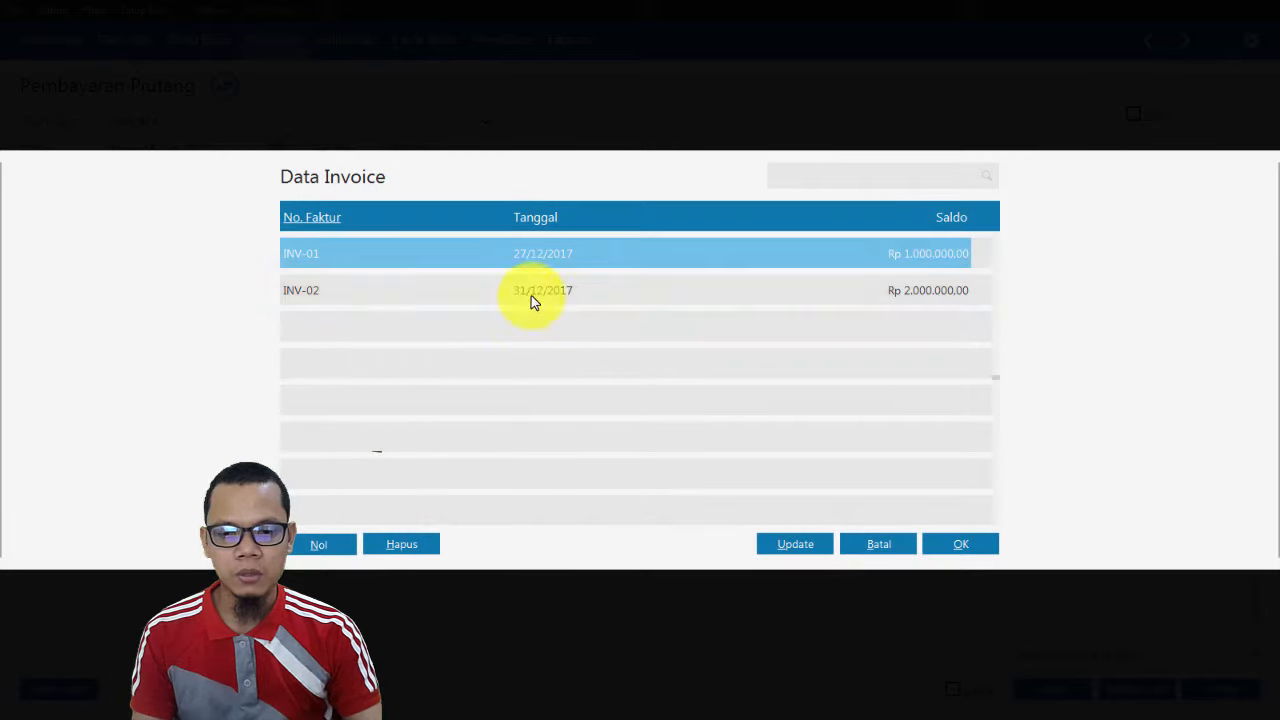
double_click(535, 290)
Check both invoices' allocations and discounts against the case 03 slide and record the receivable payment.
key(alt+Tab)
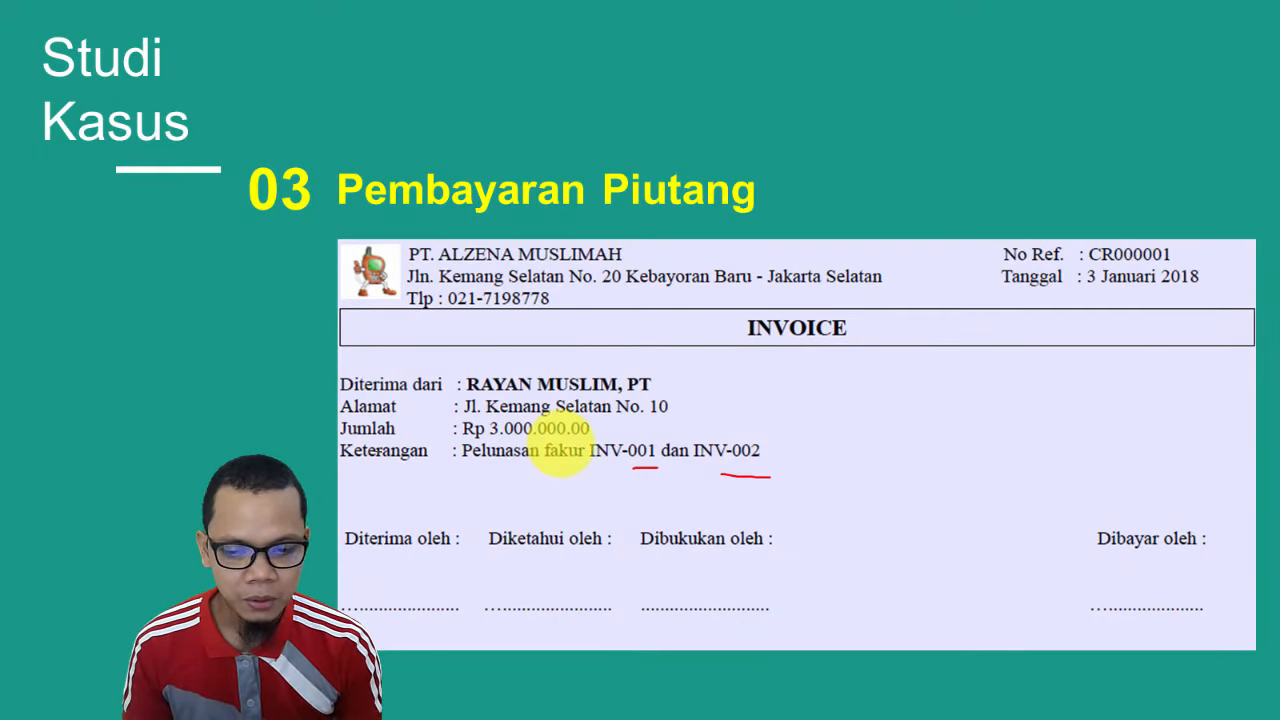
key(alt+Tab)
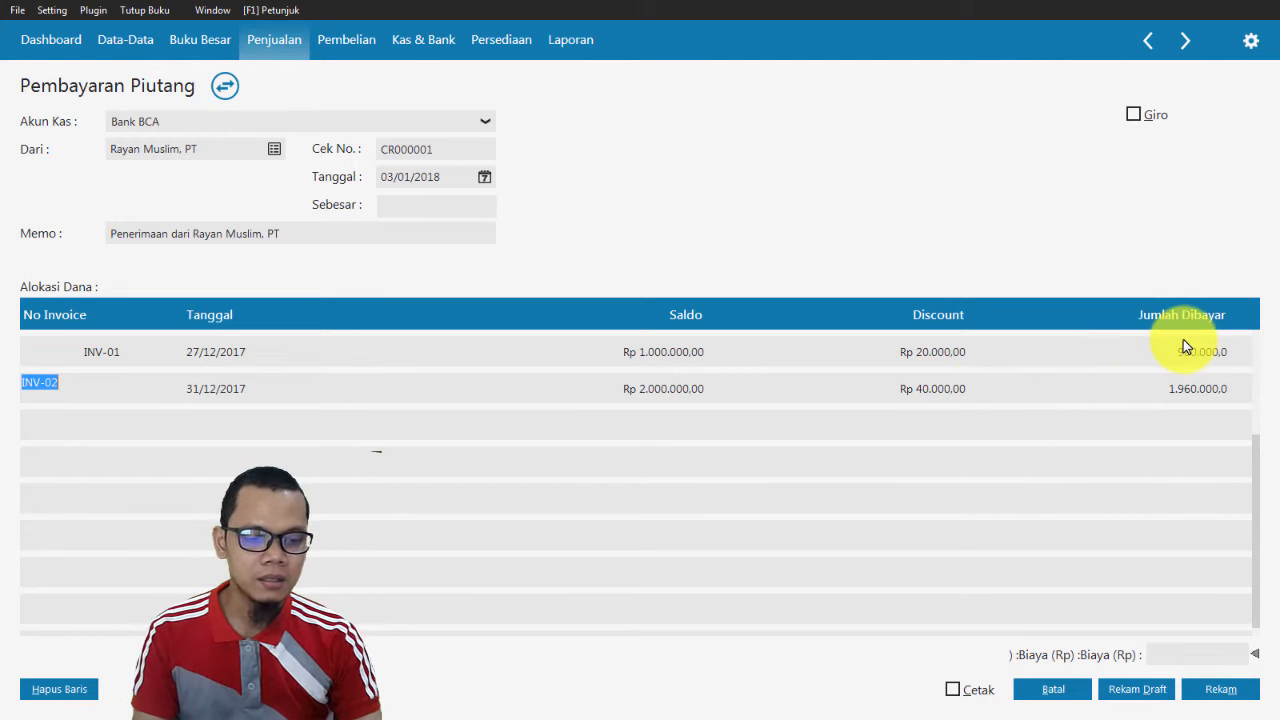
click(948, 354)
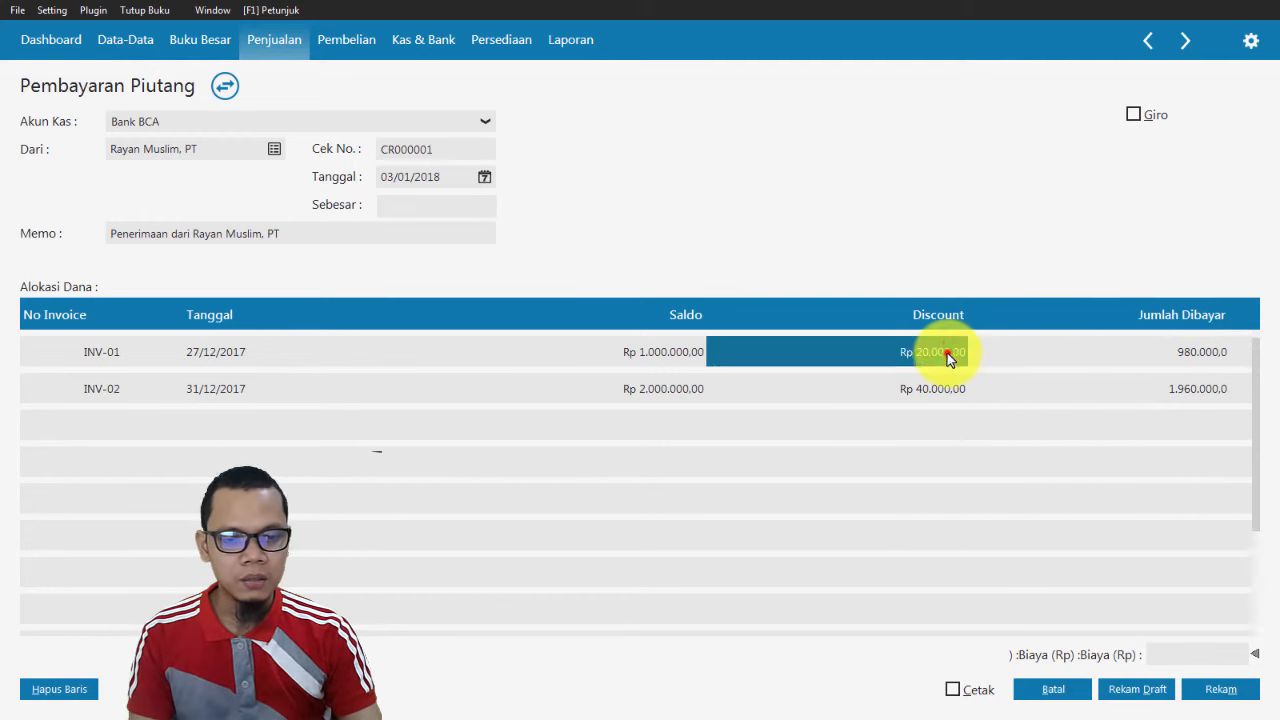
click(950, 386)
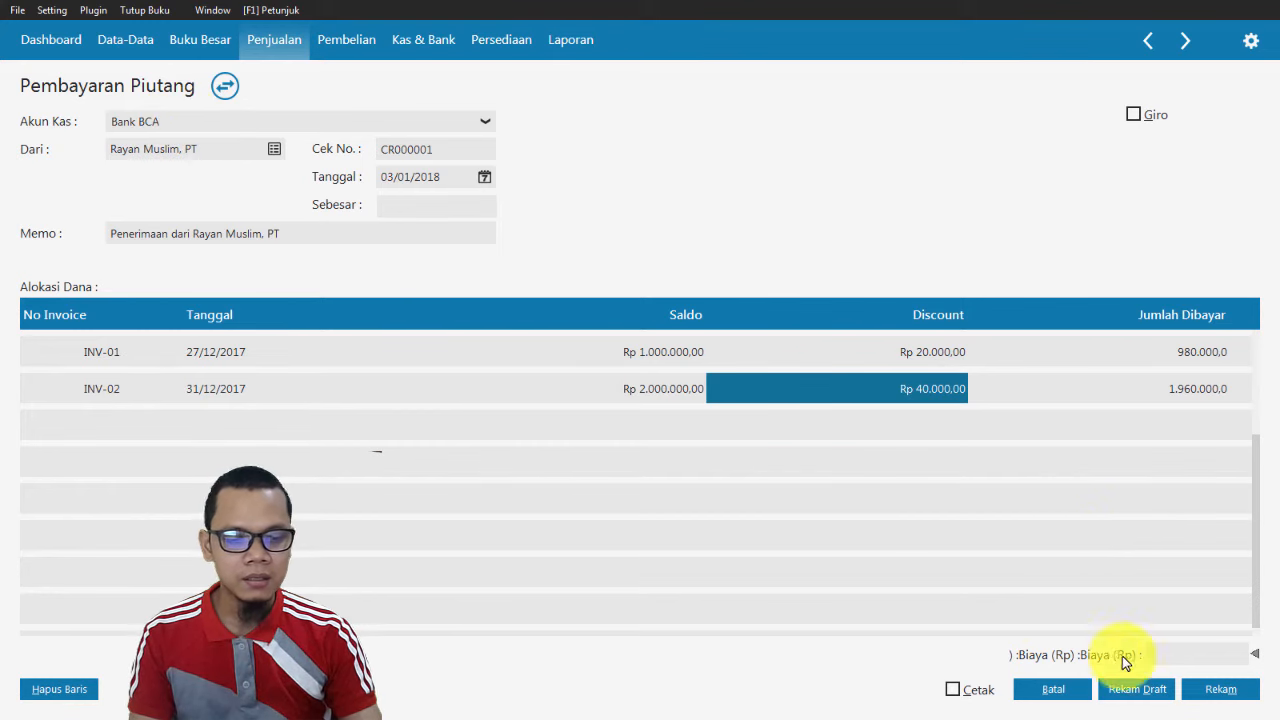
click(1220, 689)
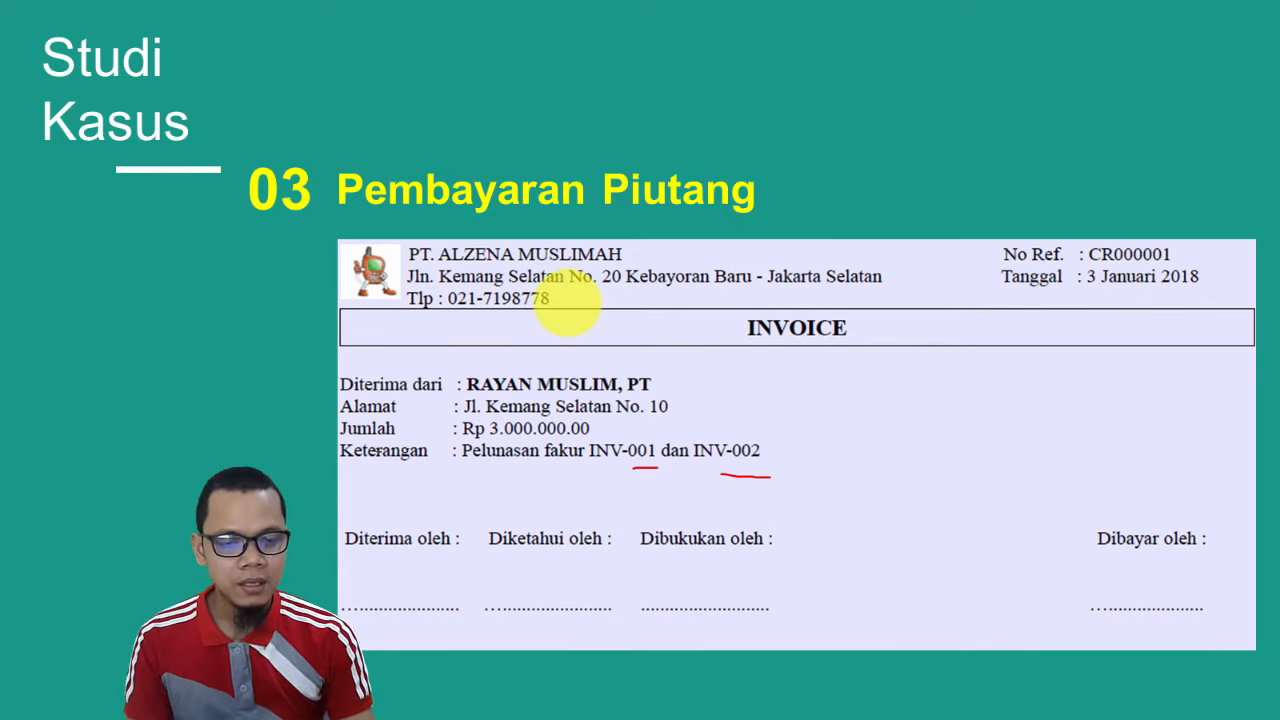
Advance the slides to case 04 Pembayaran hutang and return to Zahir.
click(567, 301)
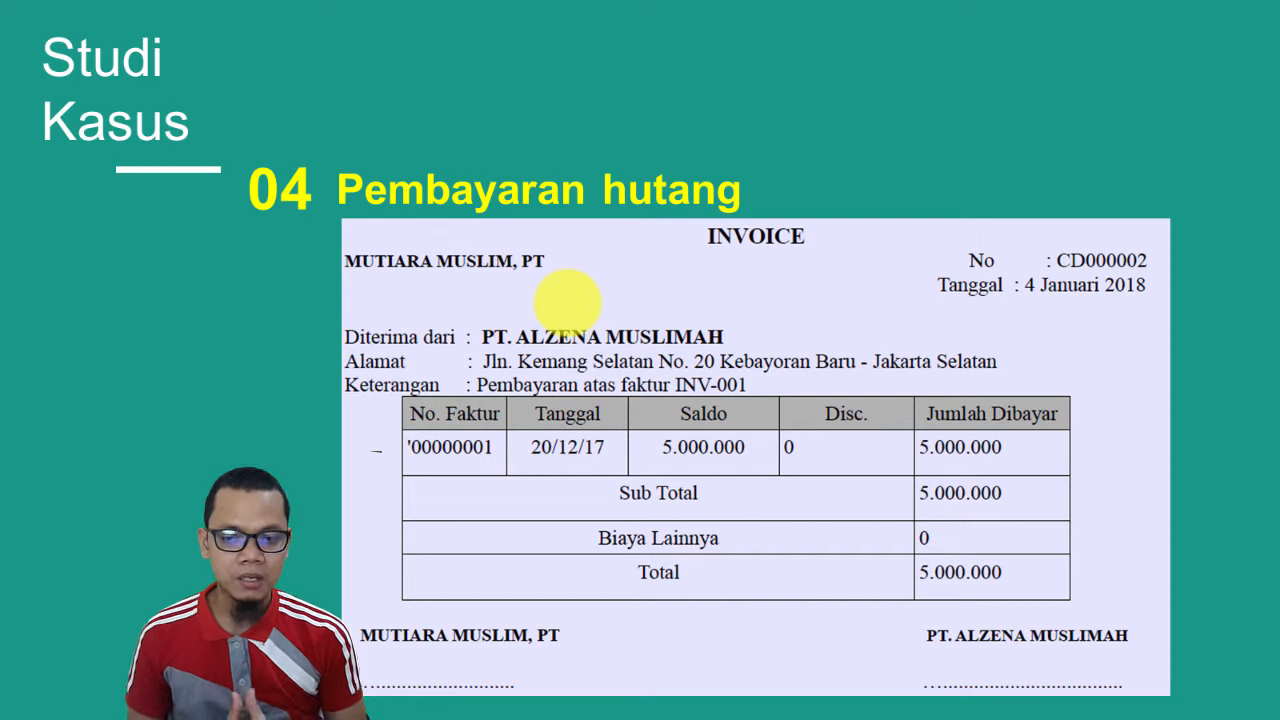
key(alt+Tab)
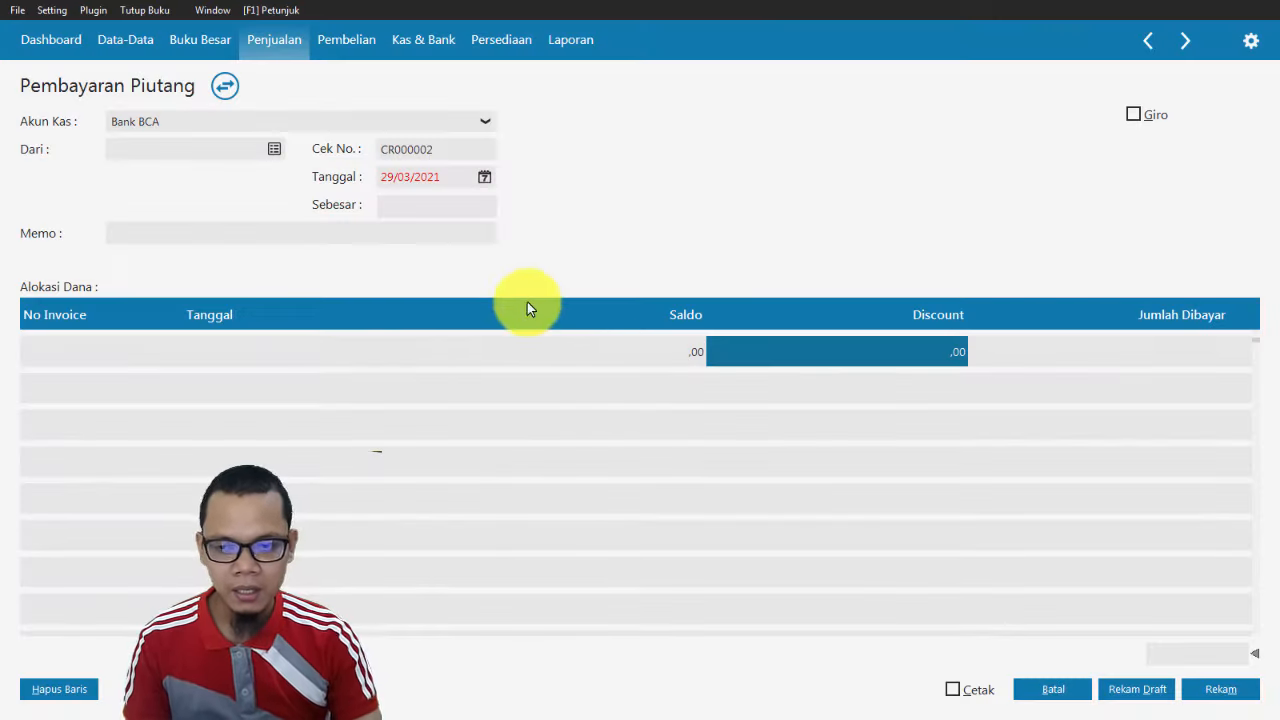
Try to start a new Pembayaran Hutang Usaha entry, and cancel the blank Pembayaran Piutang form still open.
click(349, 41)
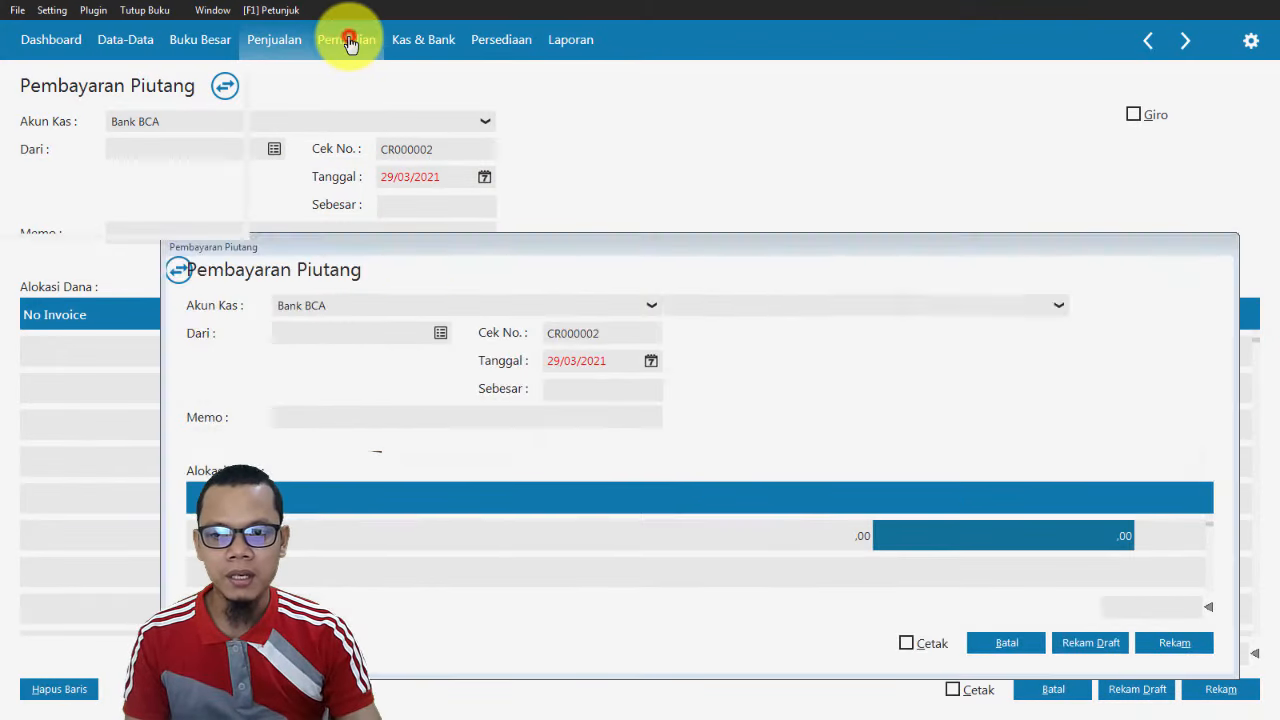
mouse_move(893, 335)
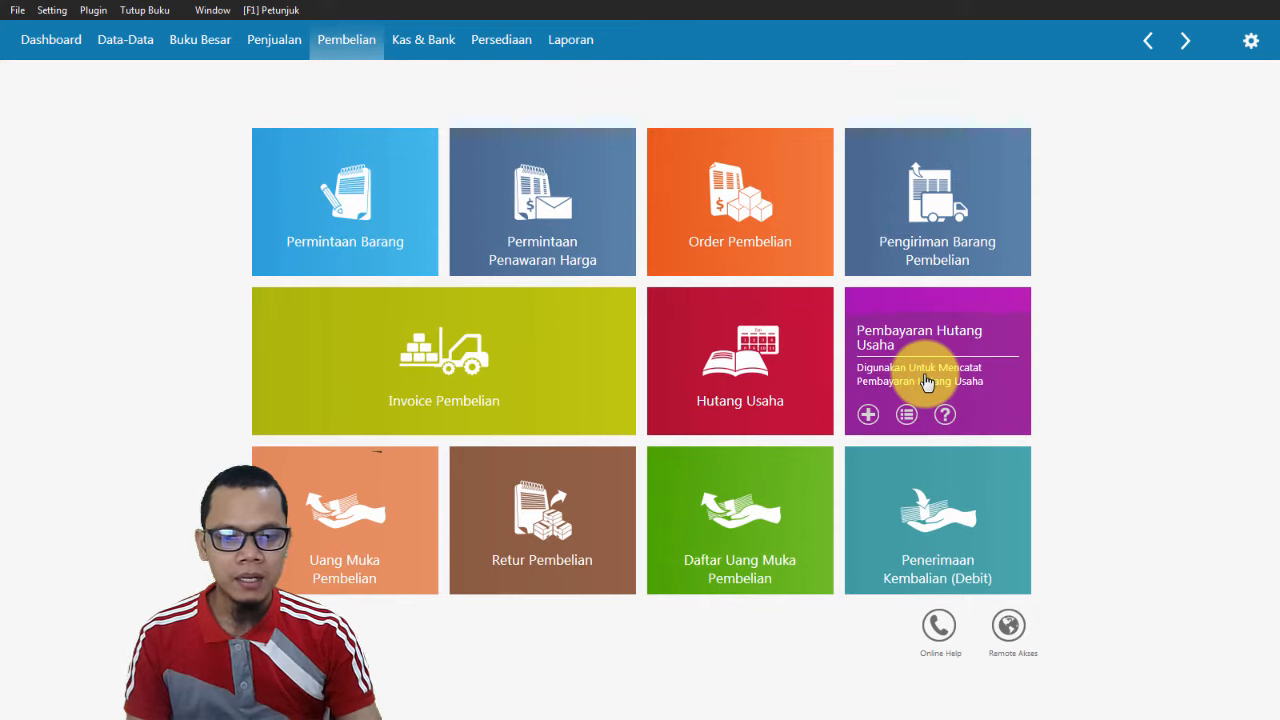
click(922, 372)
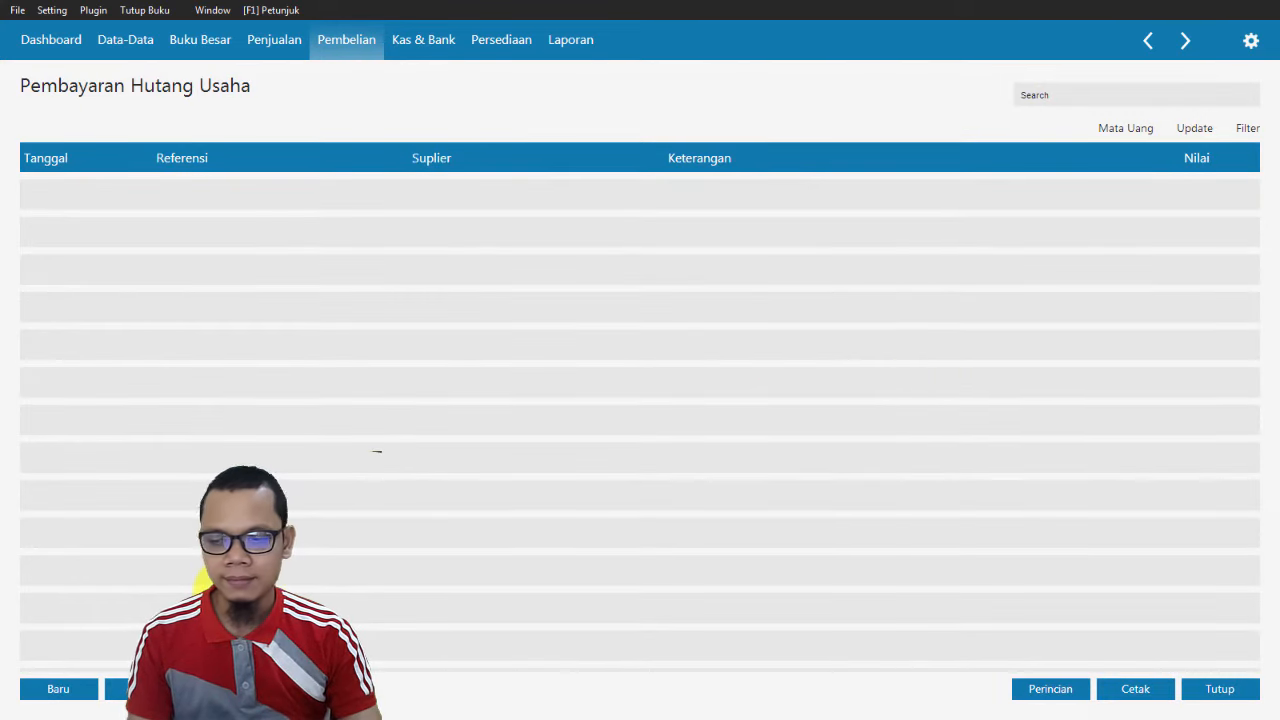
click(54, 691)
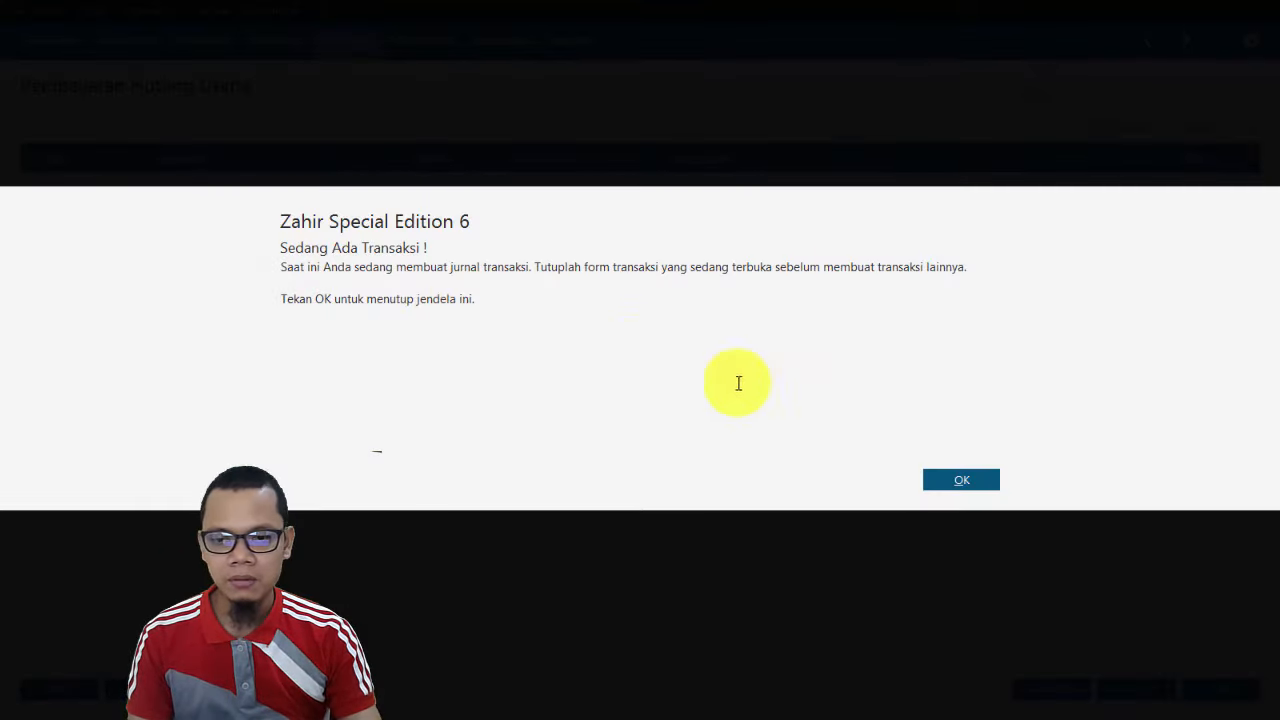
click(958, 479)
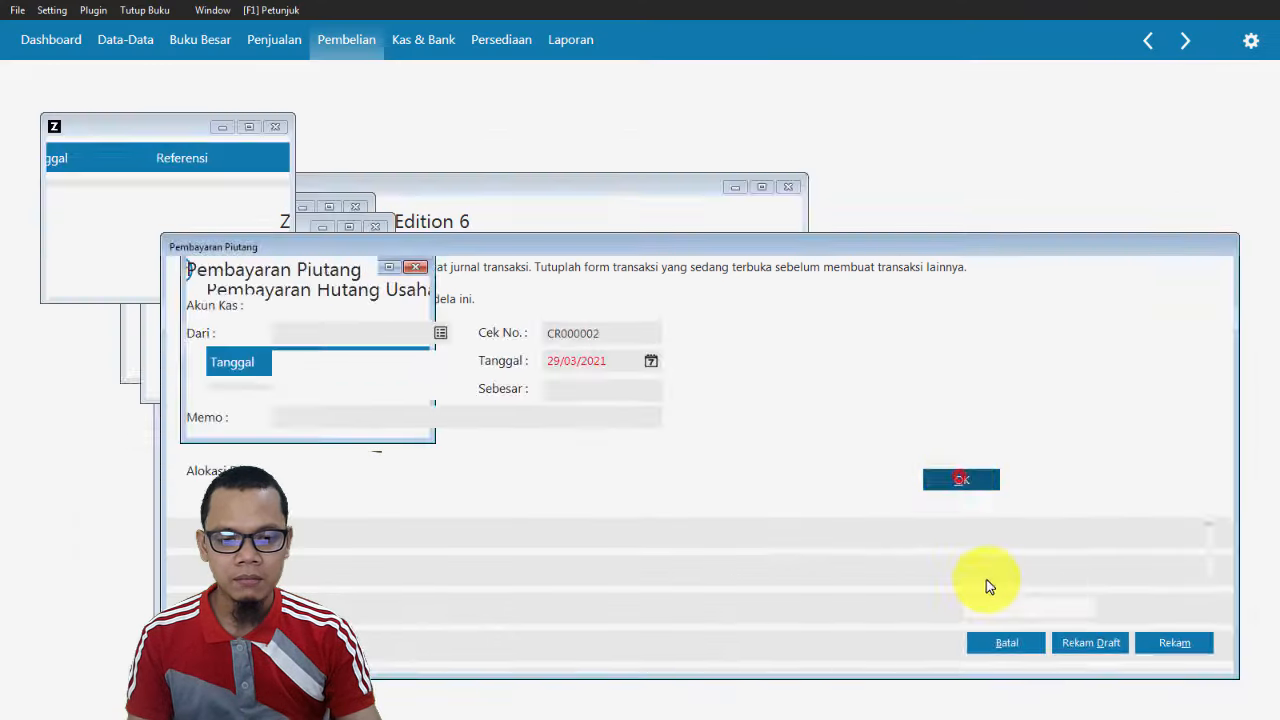
click(1053, 688)
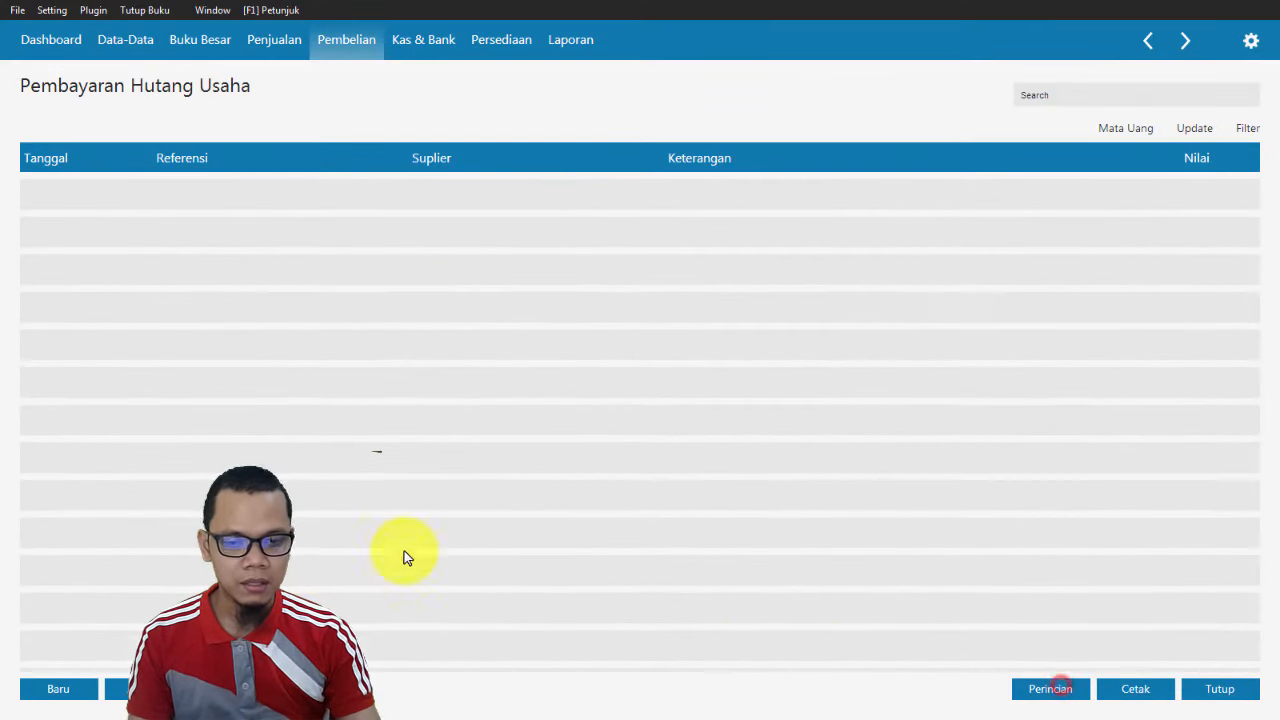
Start a new Pembayaran Hutang entry and choose Mutiara Muslim, PT as the recipient, following the case 04 slide.
click(352, 42)
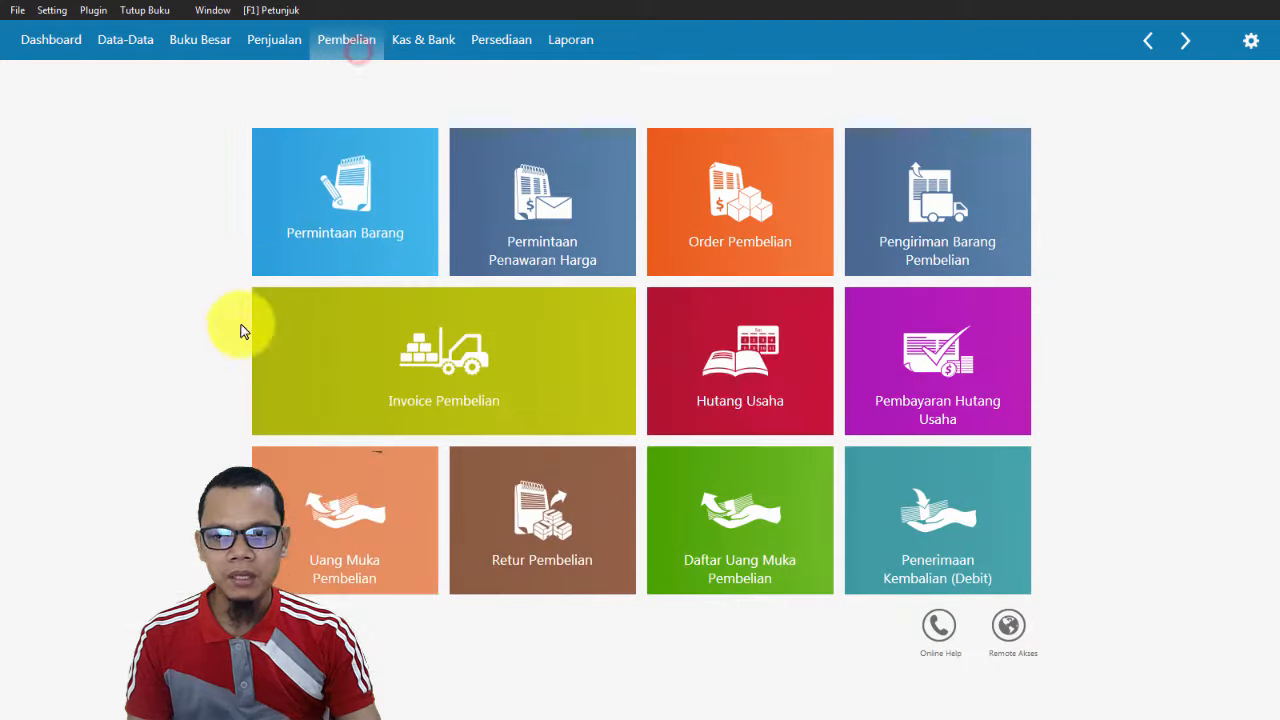
click(943, 390)
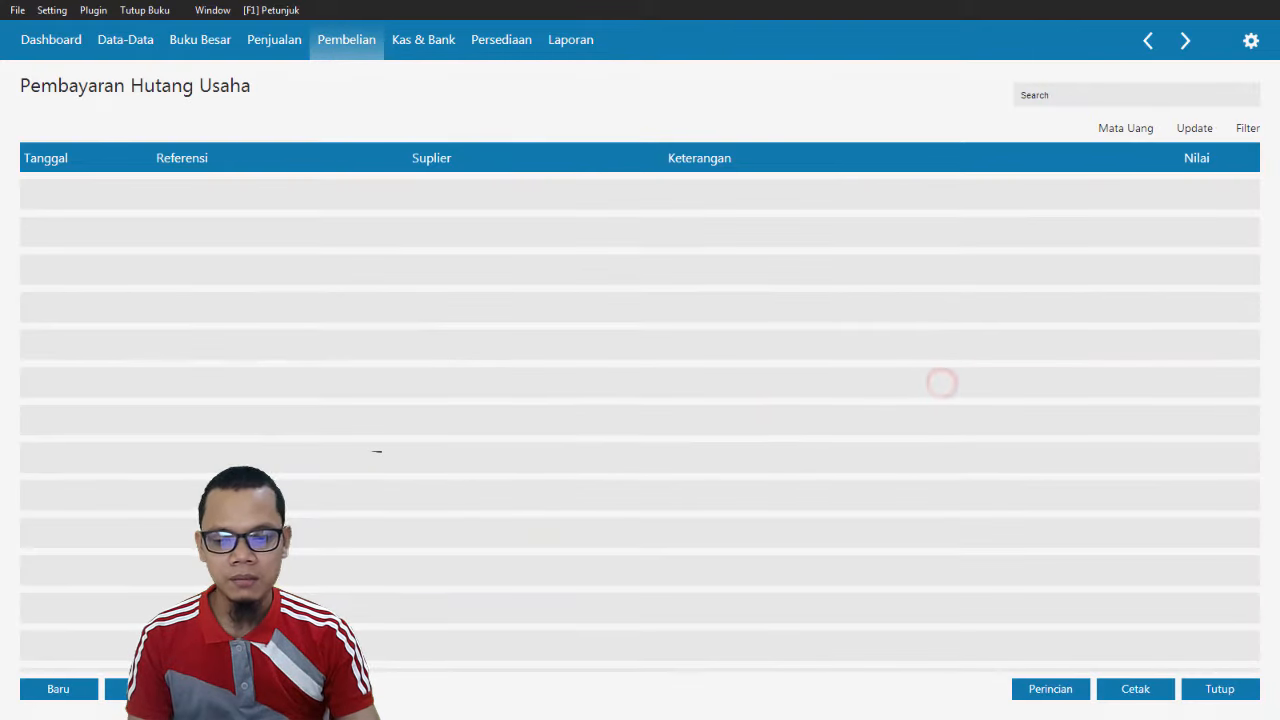
click(70, 688)
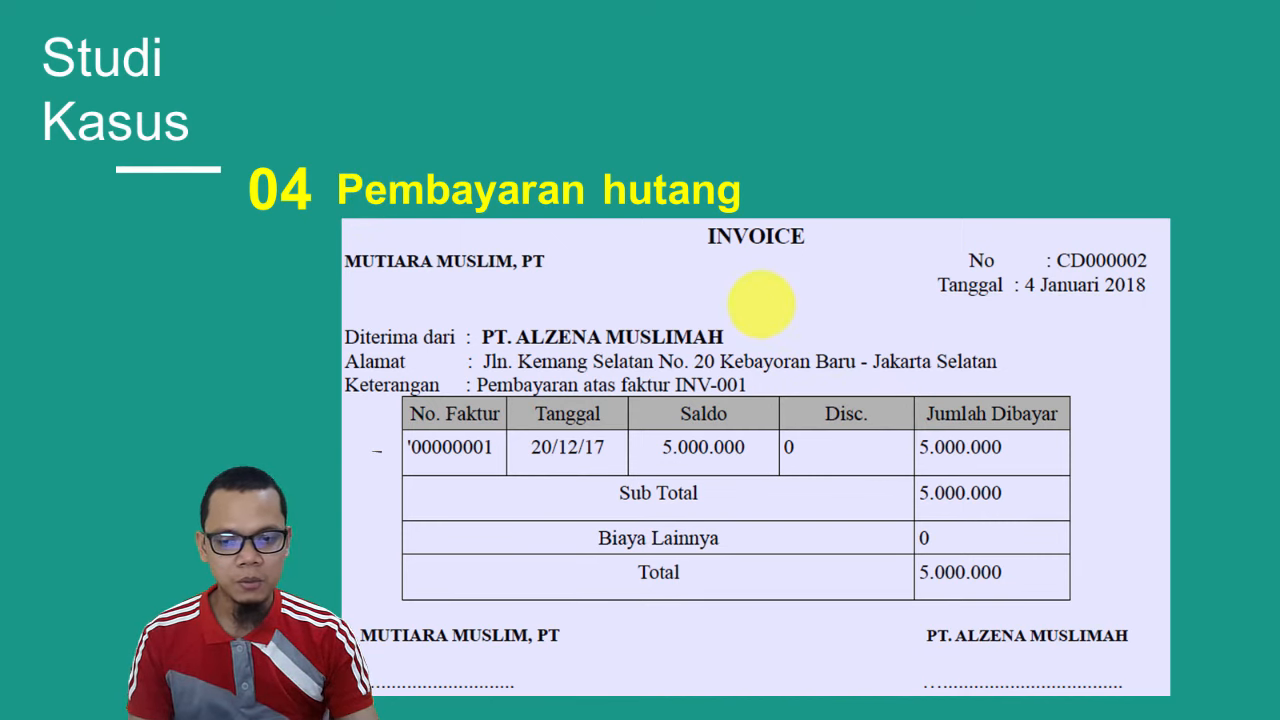
key(alt+Tab)
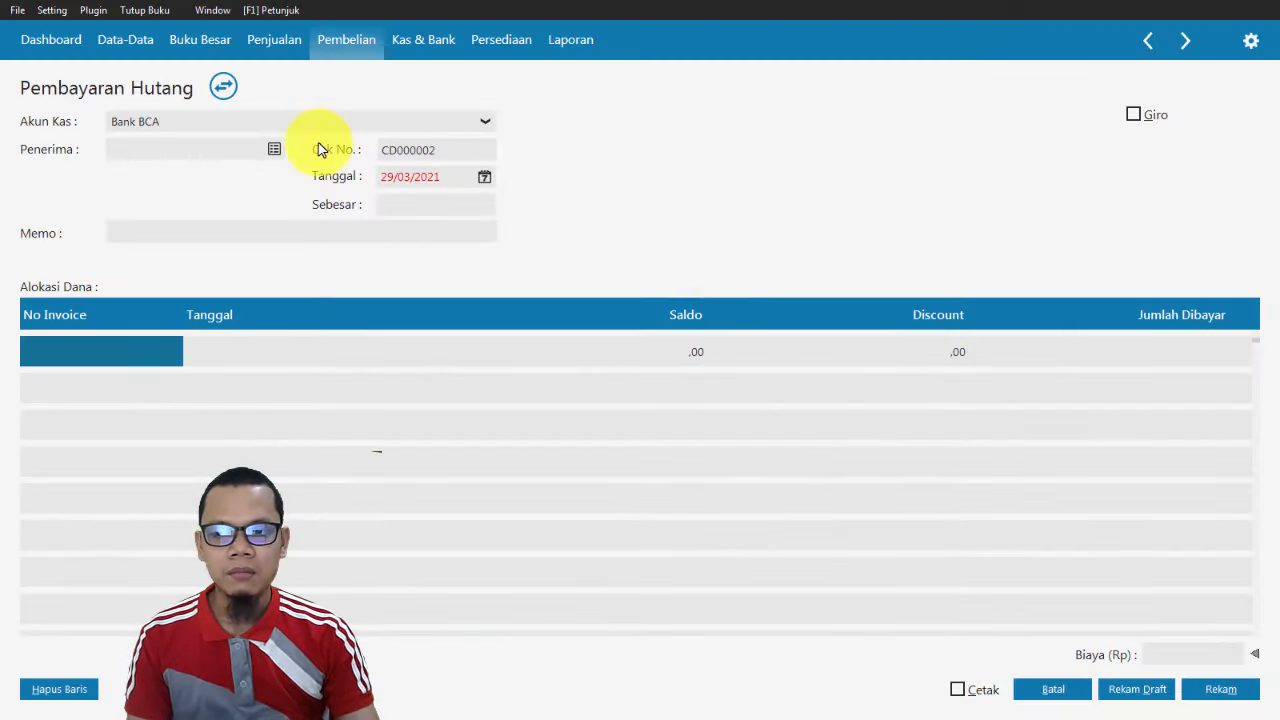
key(alt+Tab)
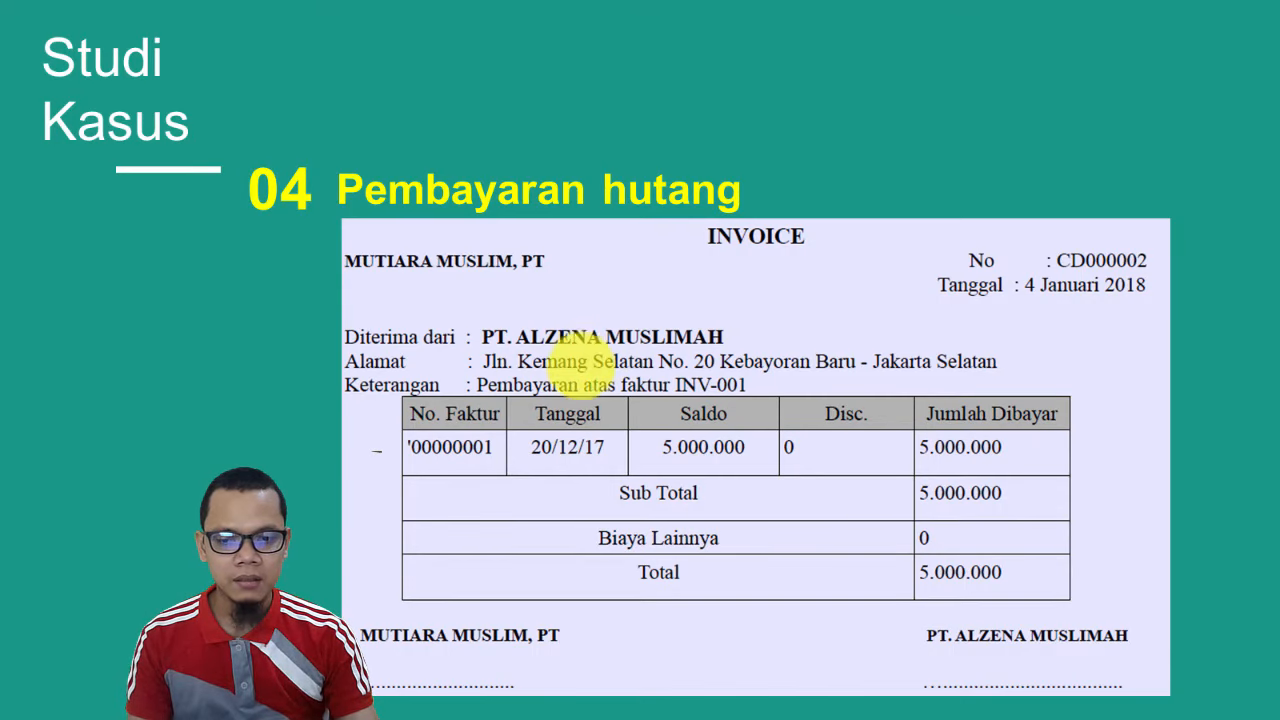
key(alt+Tab)
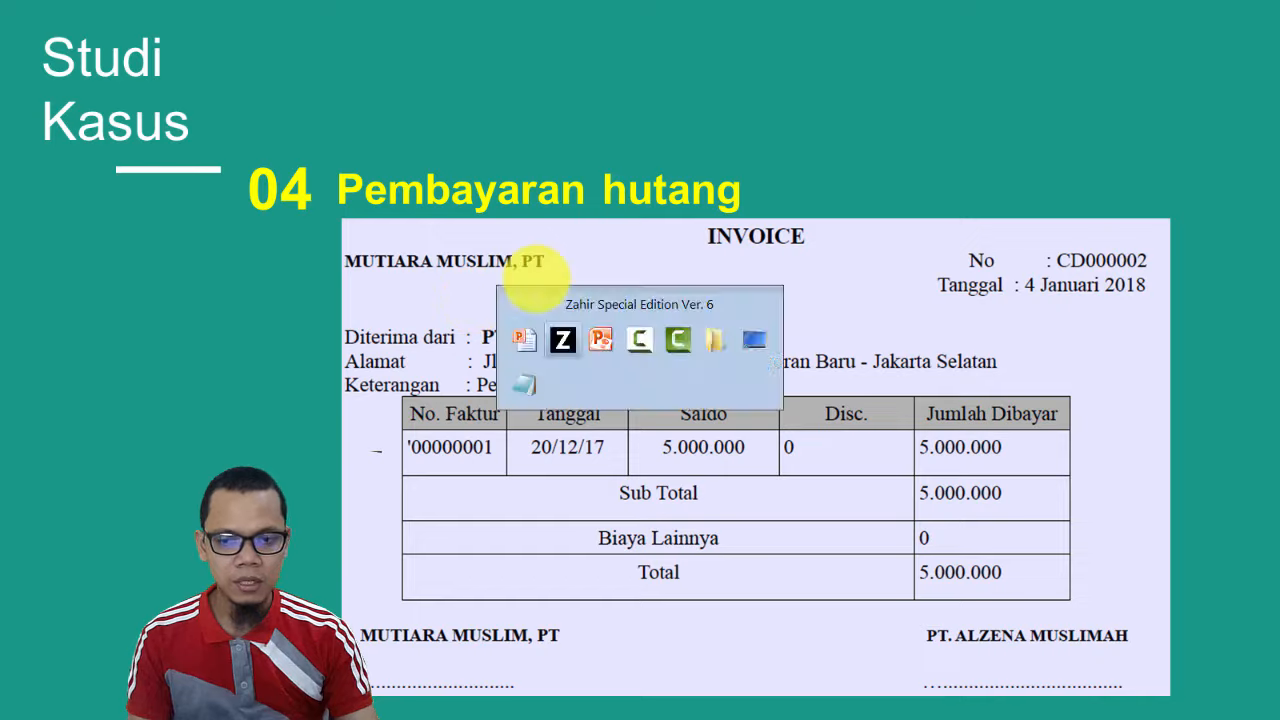
double_click(567, 268)
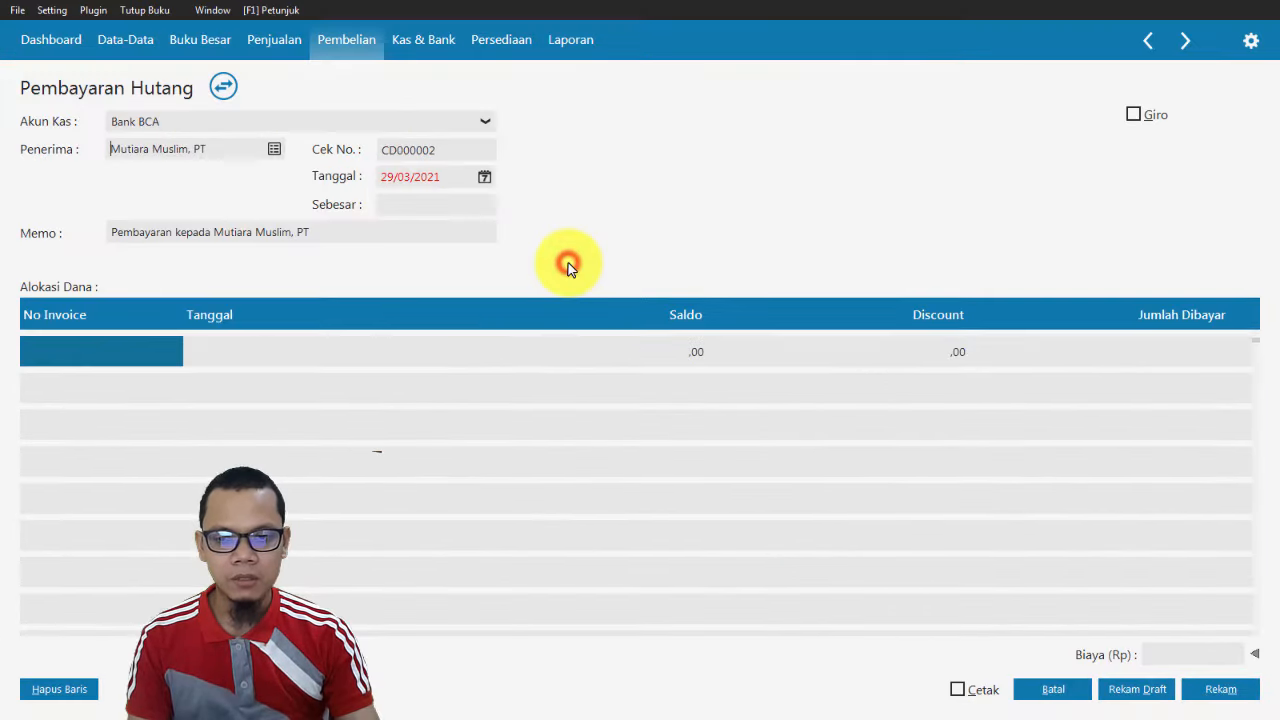
Set the payable payment's date to 04/01/2018, matching the case 04 invoice slide.
double_click(443, 180)
key(alt+Tab)
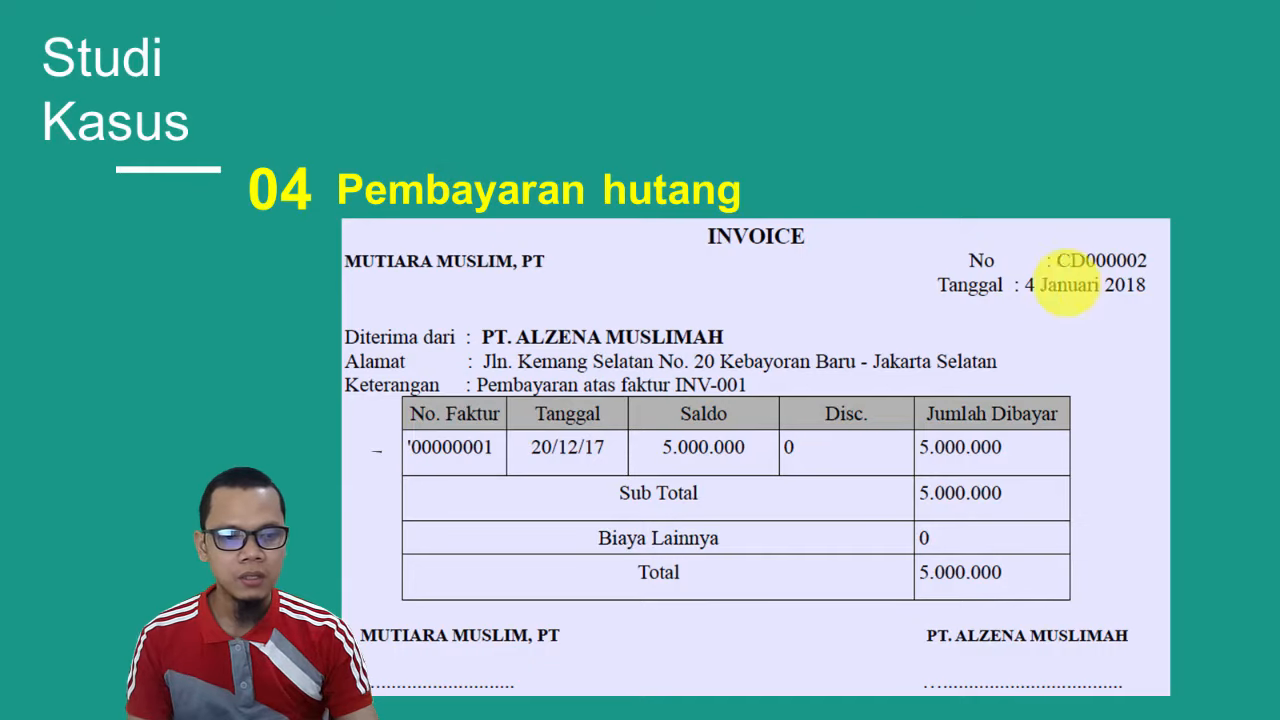
key(alt+Tab)
text(04)
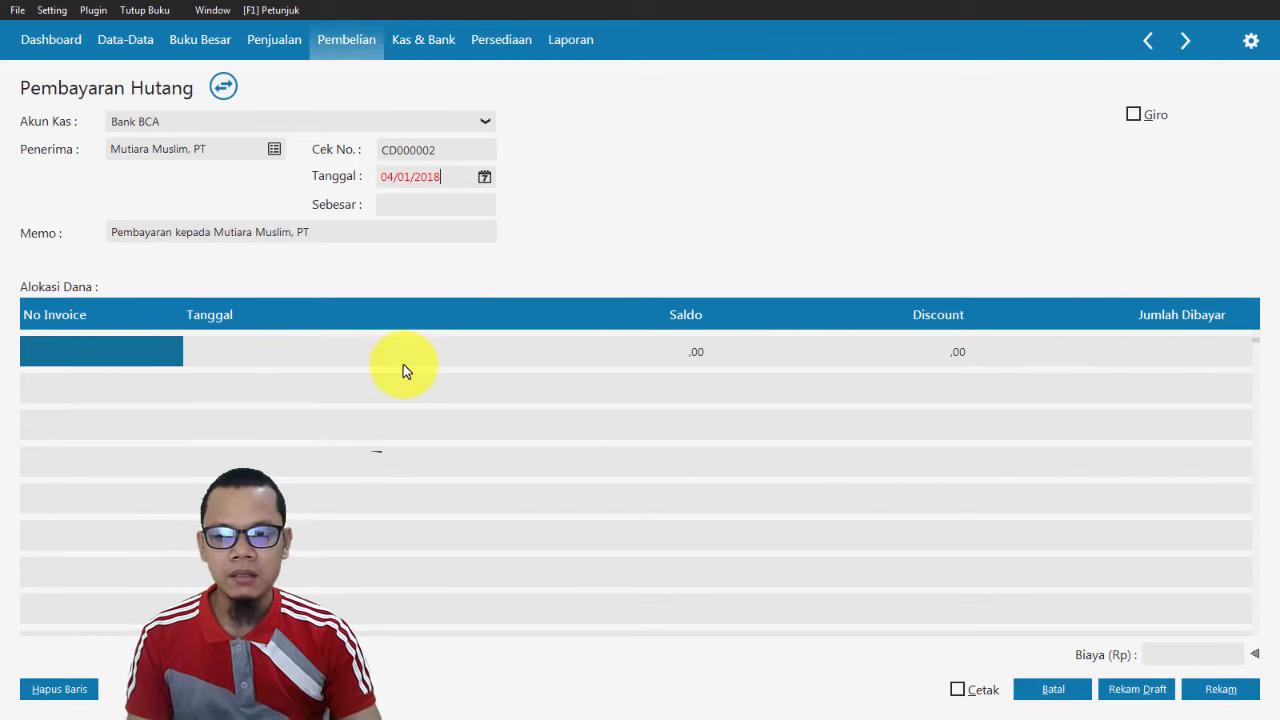
Allocate the payable payment to invoice INV-01 as shown on the case 04 slide, and record the transaction.
key(alt+Tab)
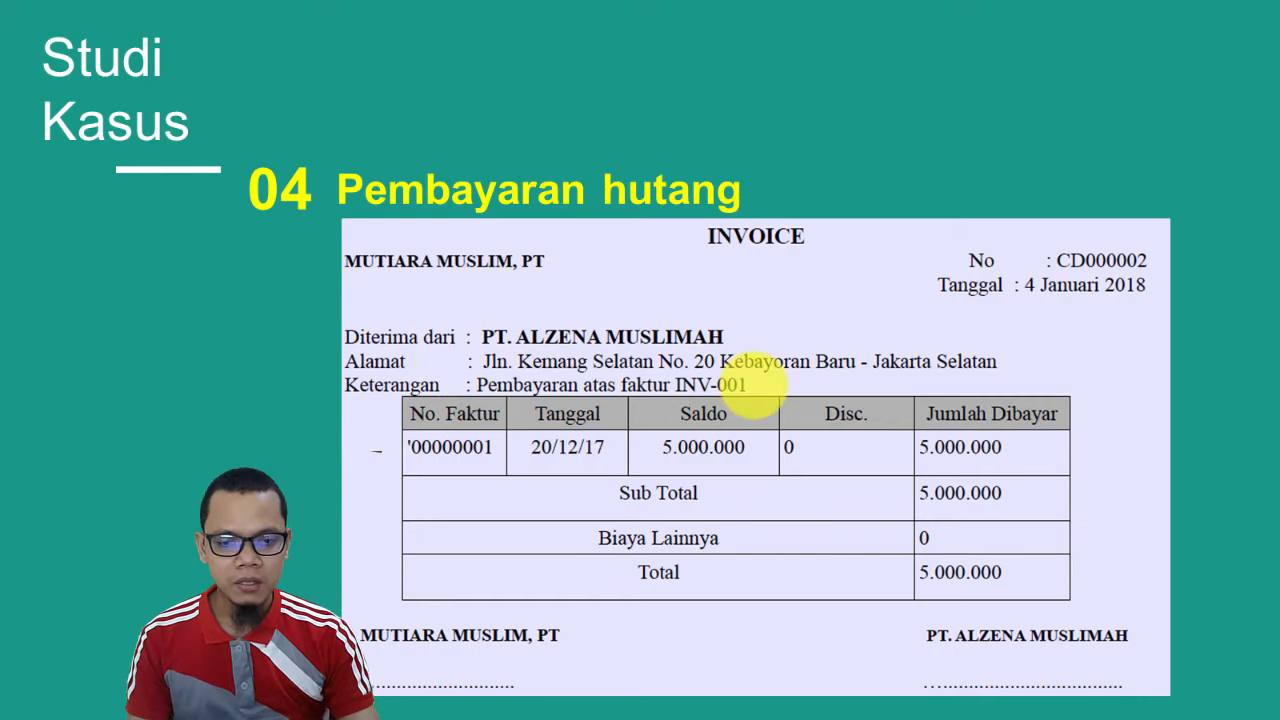
key(alt+Tab)
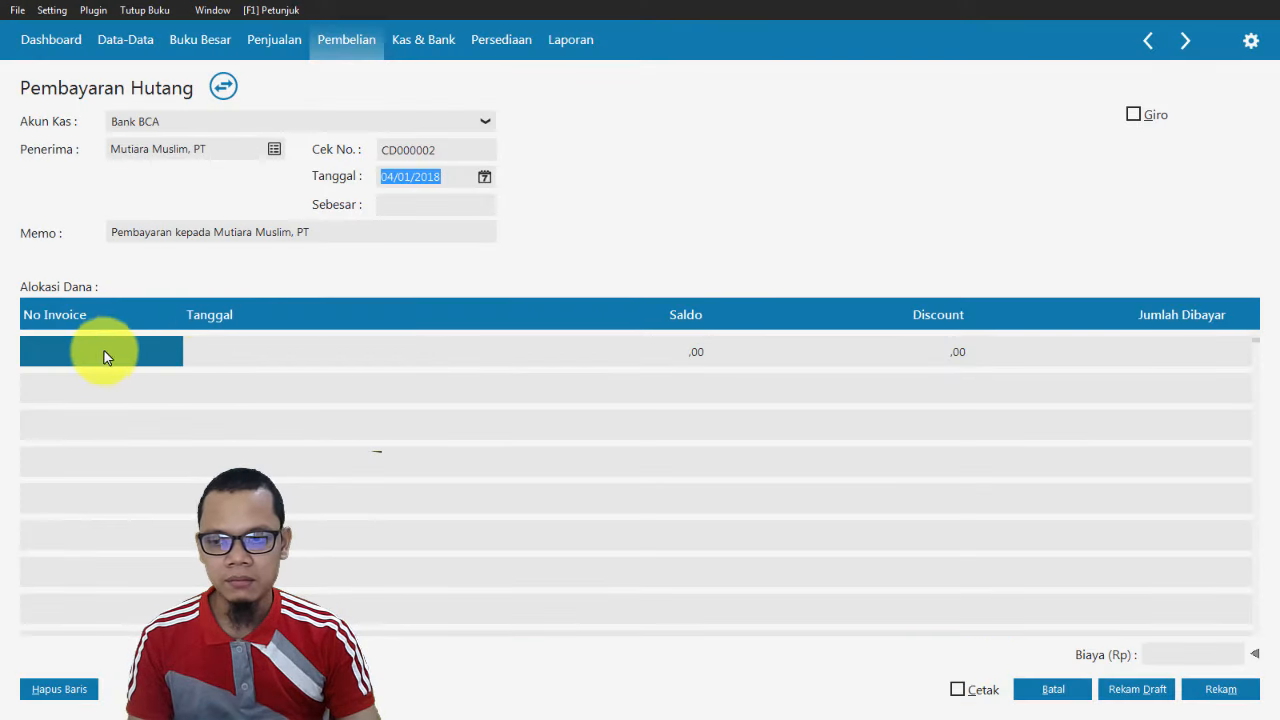
click(101, 352)
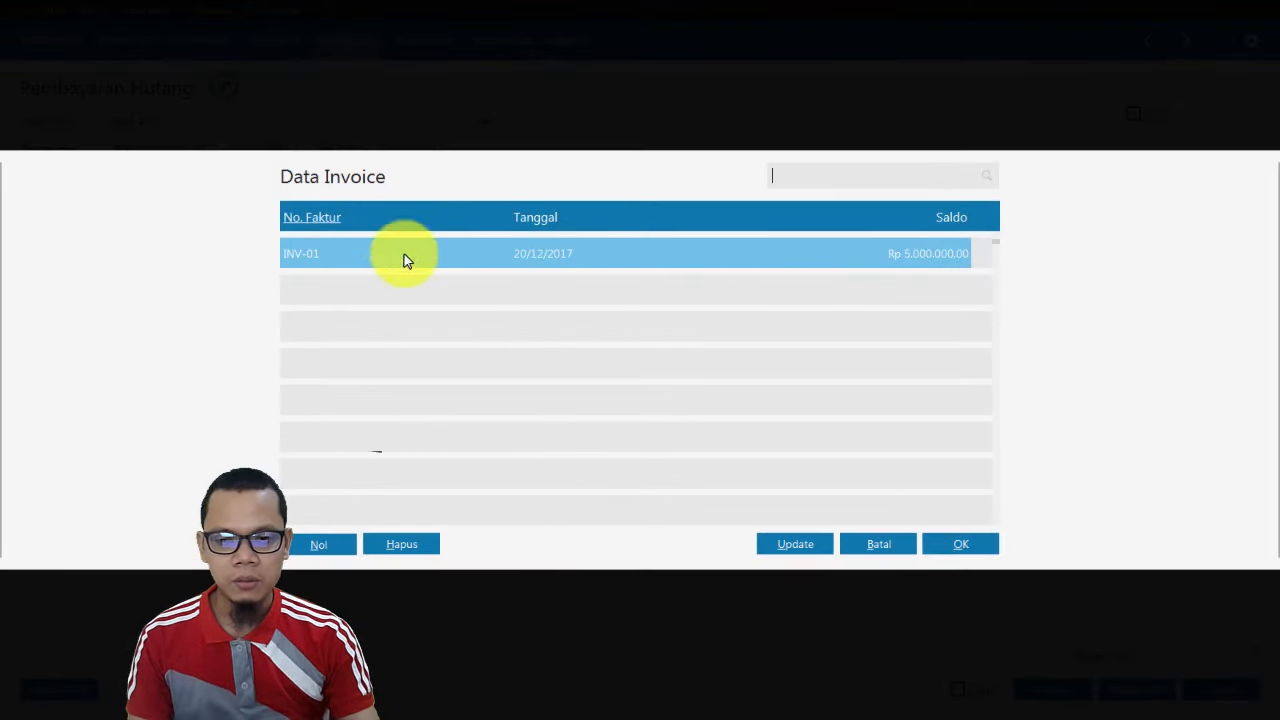
click(955, 545)
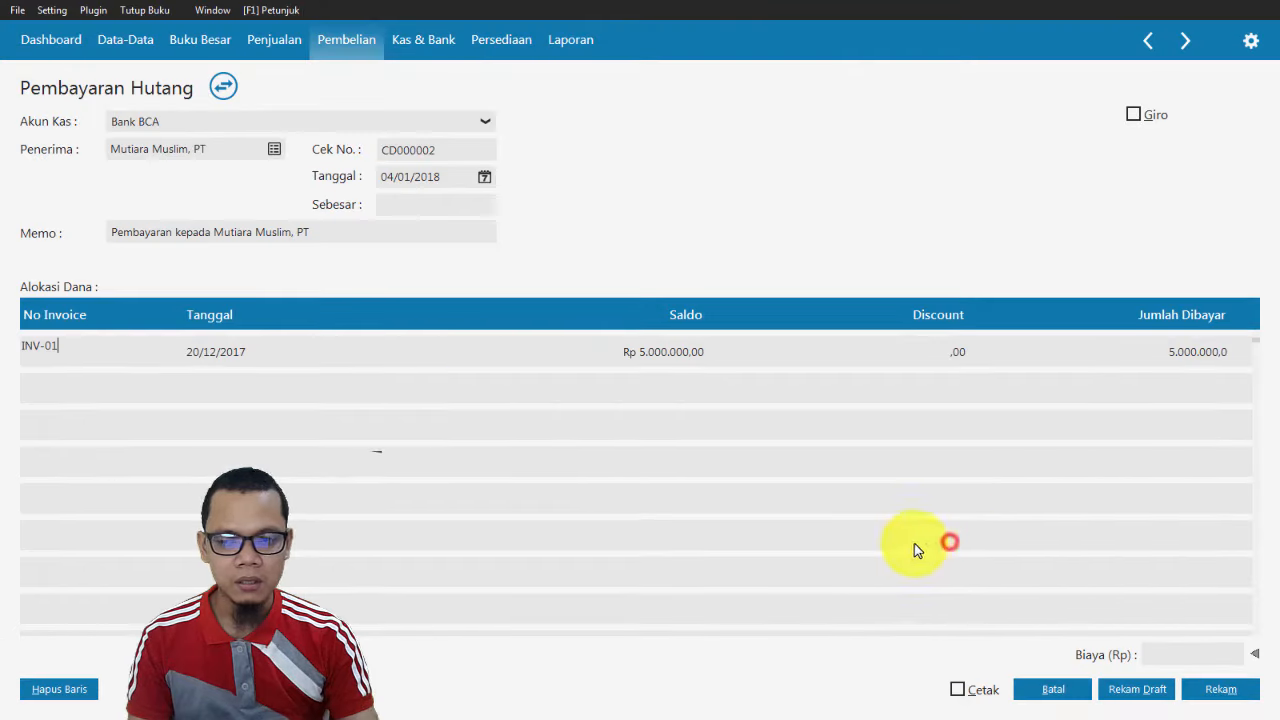
key(Tab)
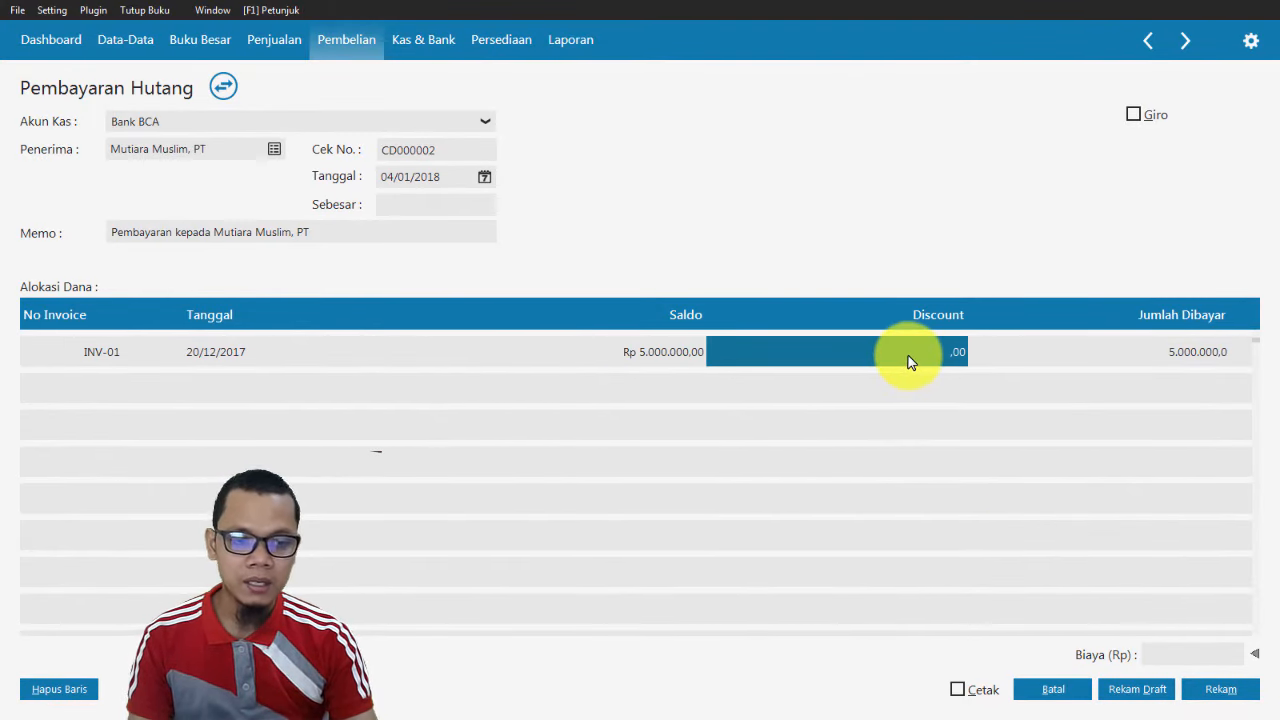
key(Tab)
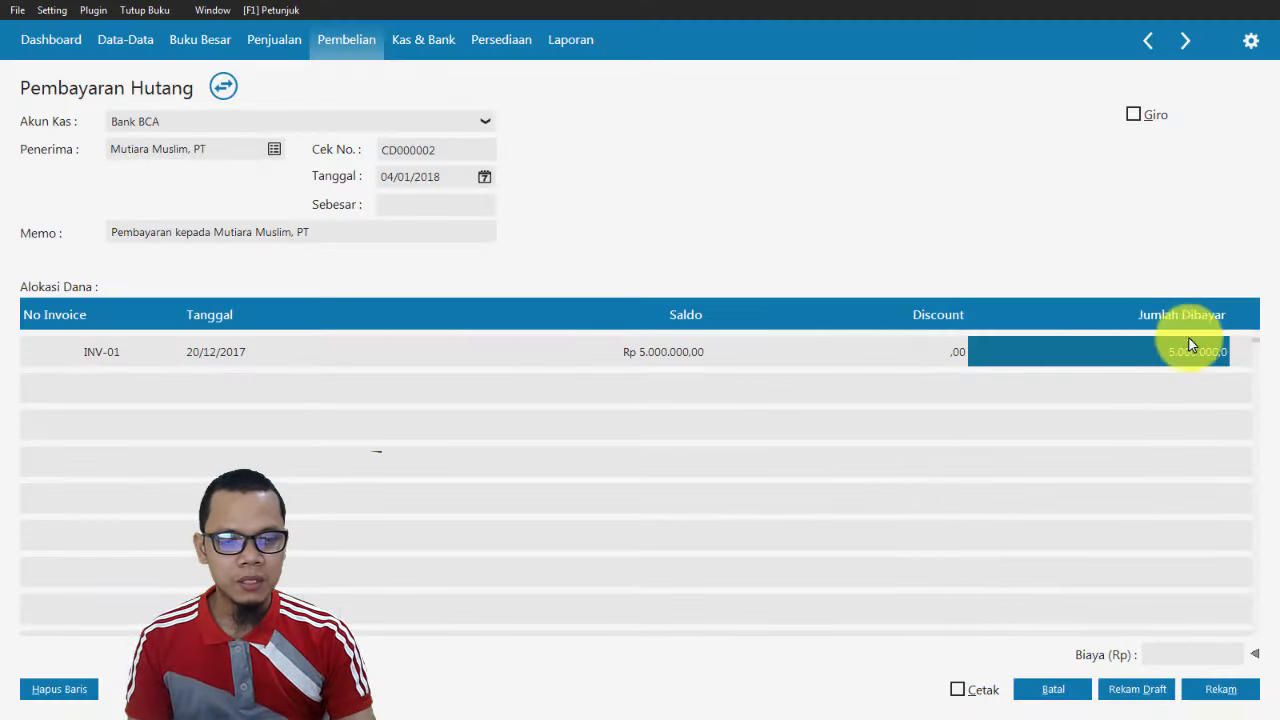
click(427, 198)
click(1232, 688)
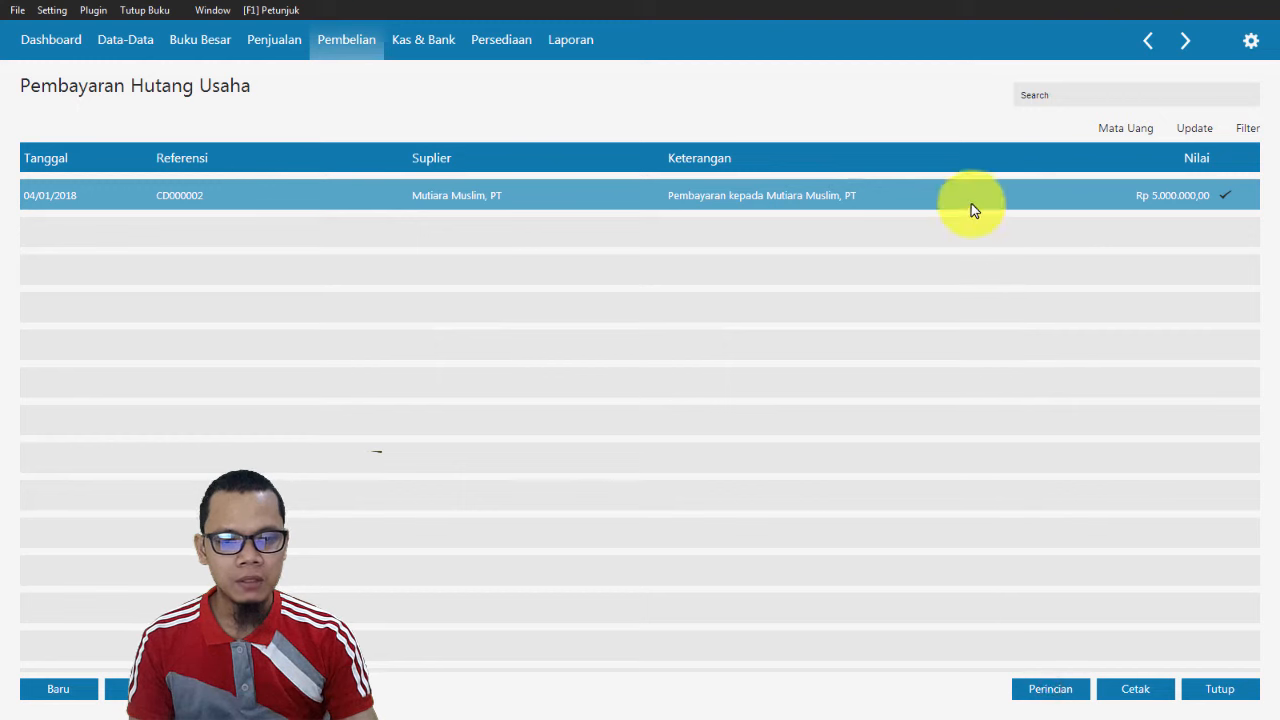
Review the journal entry of the recorded Mutiara Muslim, PT payment, and close the Pembayaran Hutang Usaha list.
right_click(971, 200)
click(1030, 333)
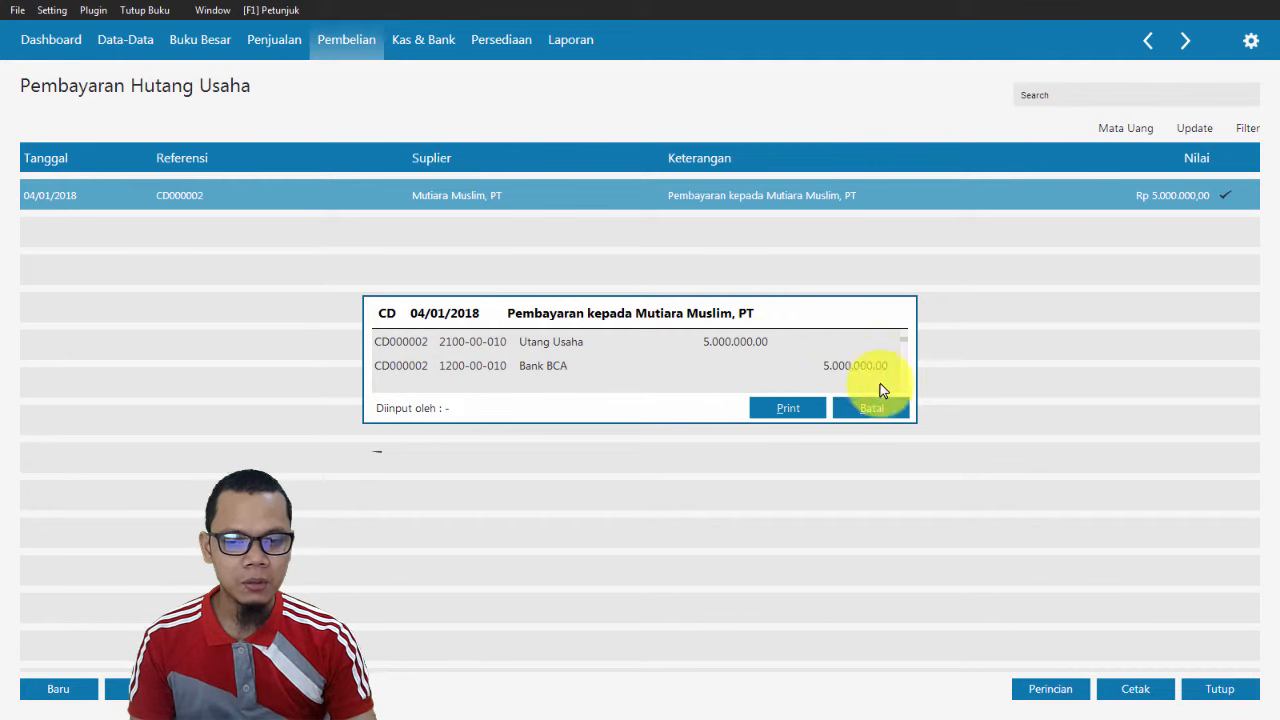
click(872, 408)
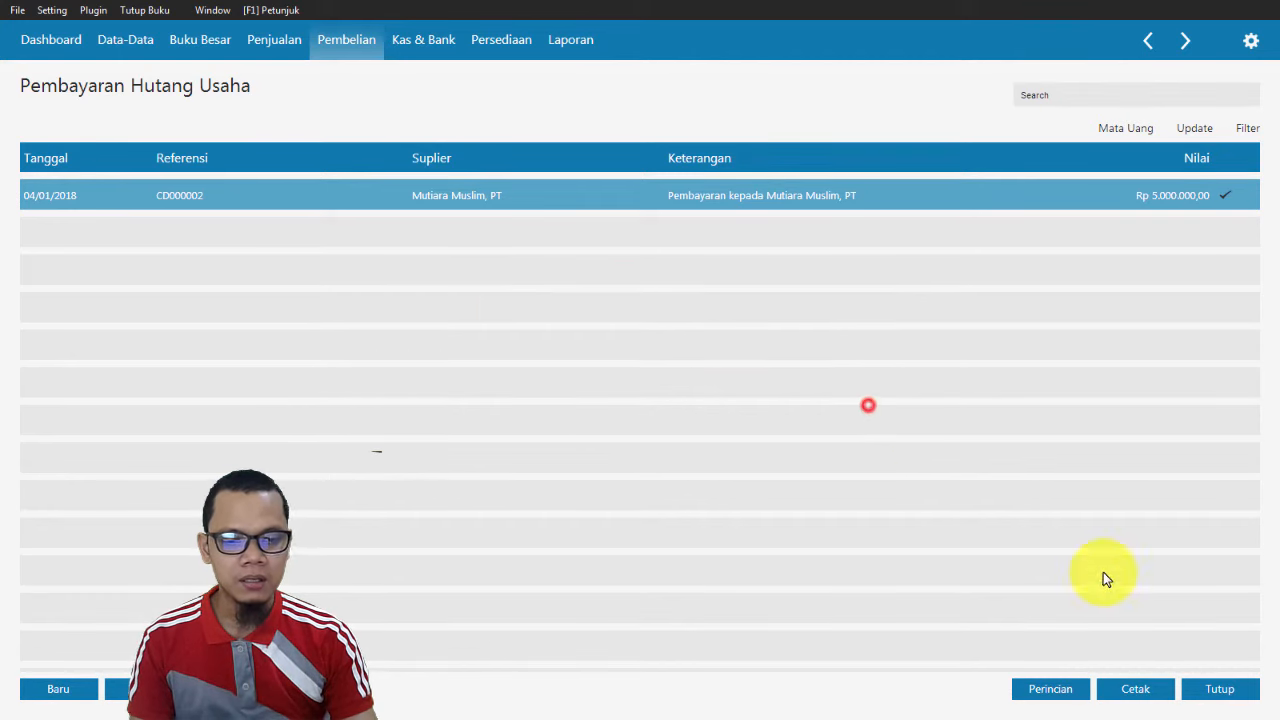
click(1220, 689)
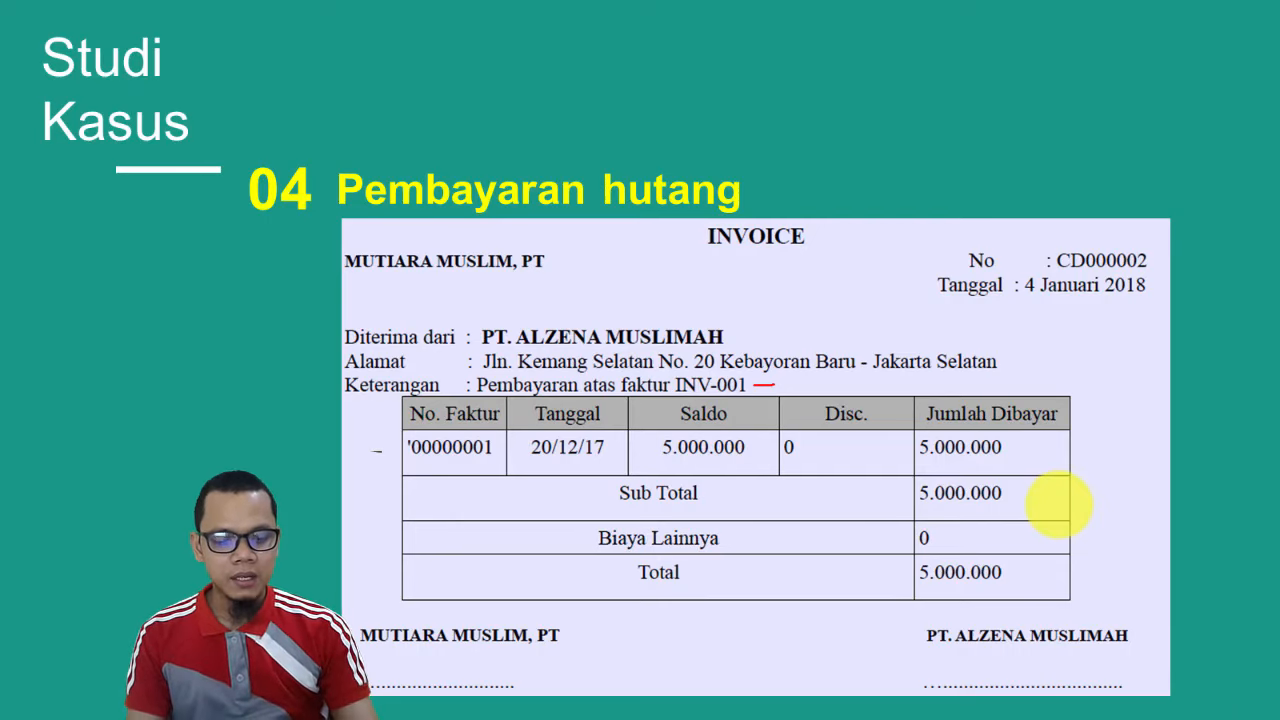
Advance the slides to case 05 Penerimaan Pendapatan Bunga Bank and start a new Kas Masuk entry in Zahir.
click(1058, 505)
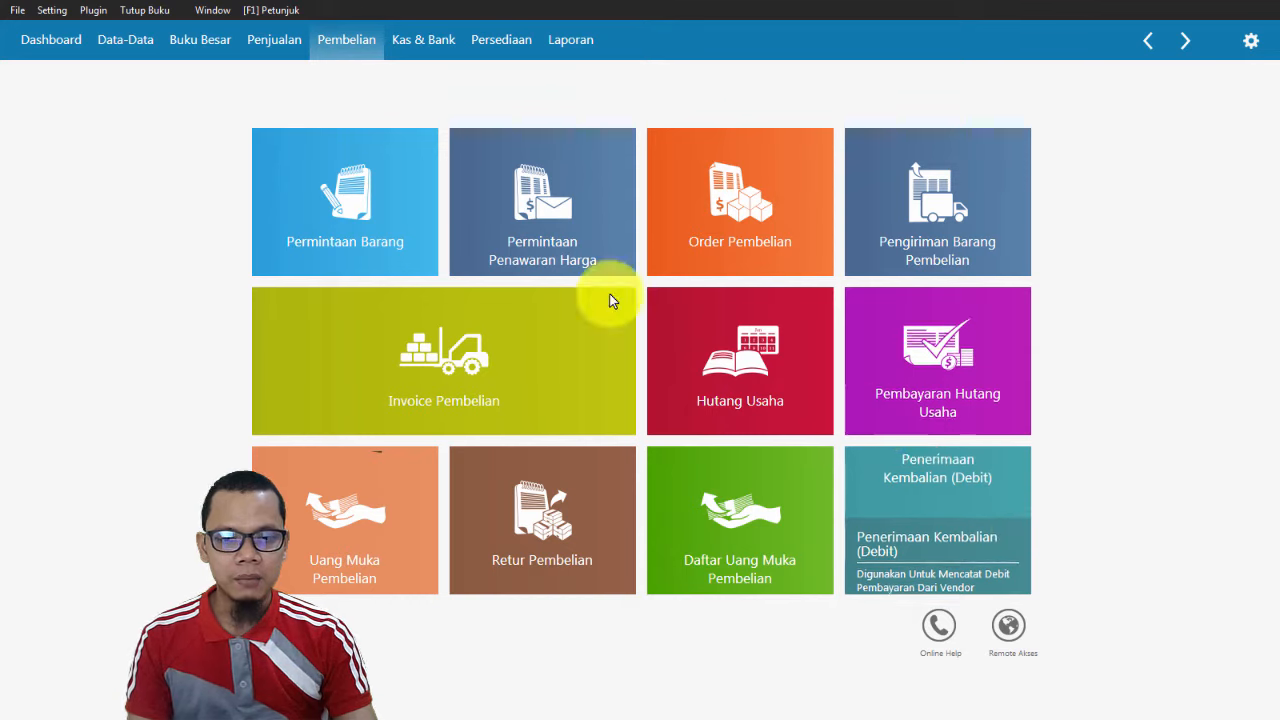
mouse_move(315, 226)
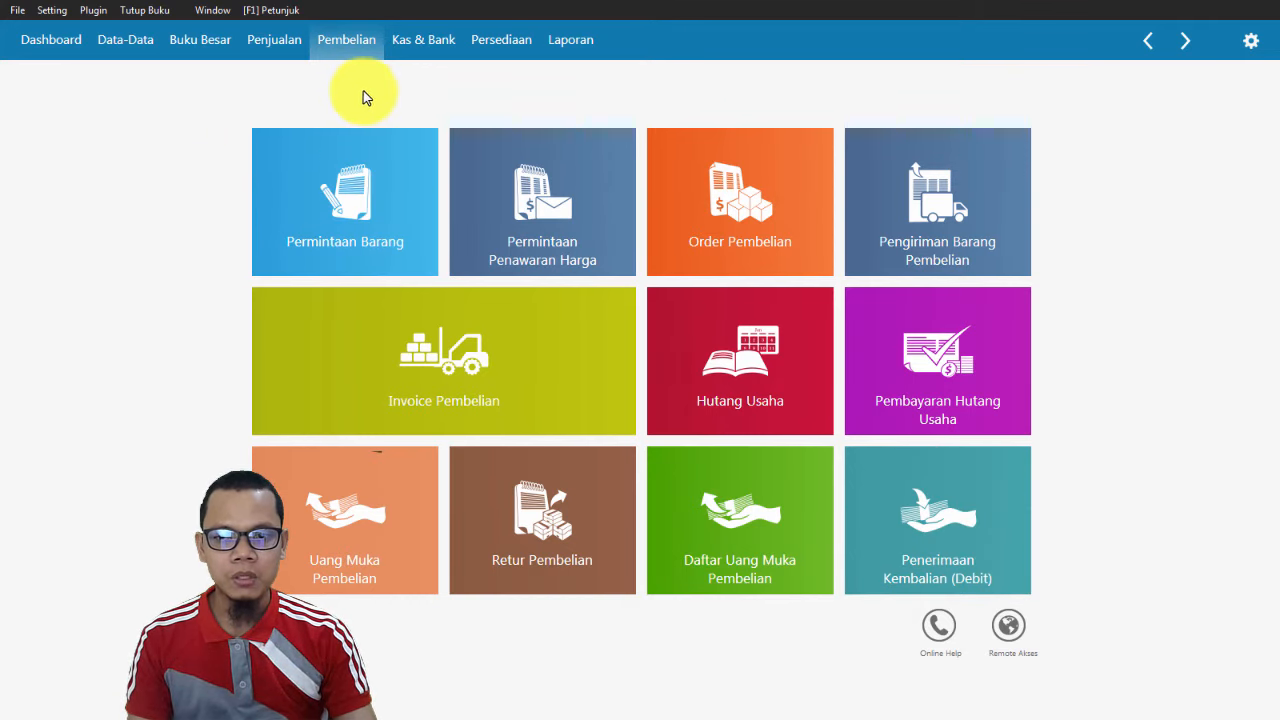
click(444, 50)
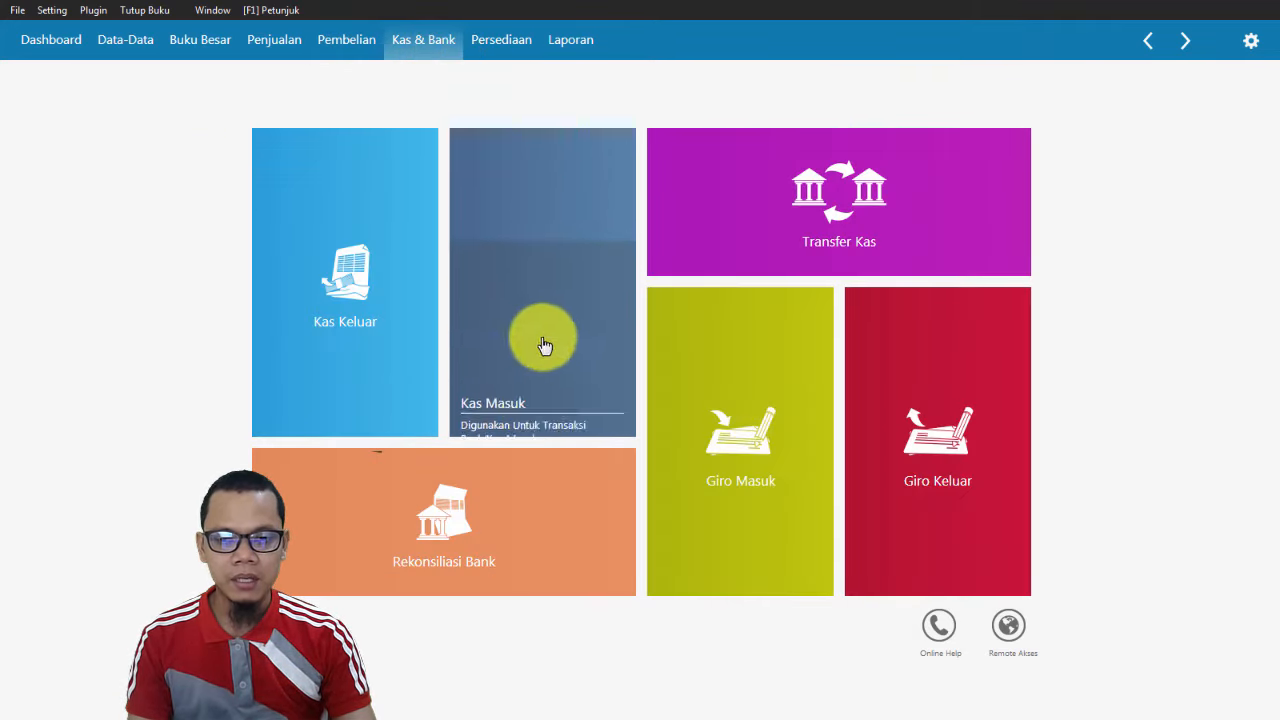
click(545, 349)
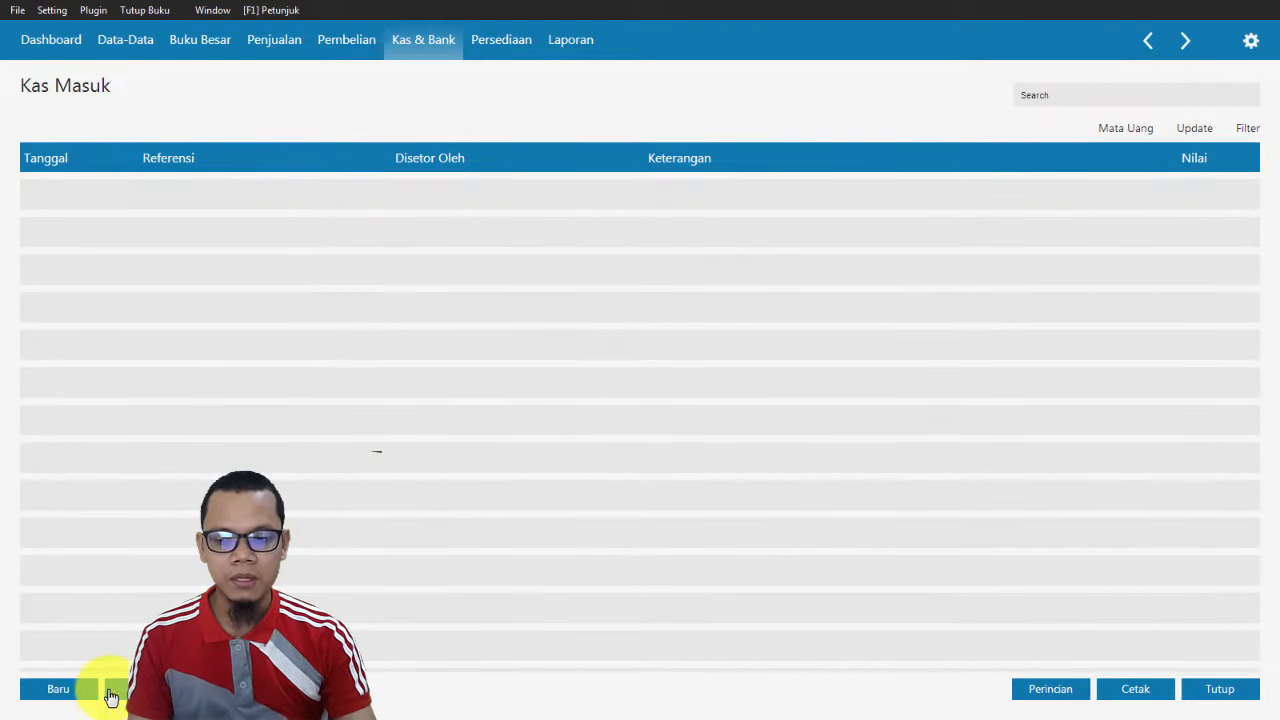
click(88, 691)
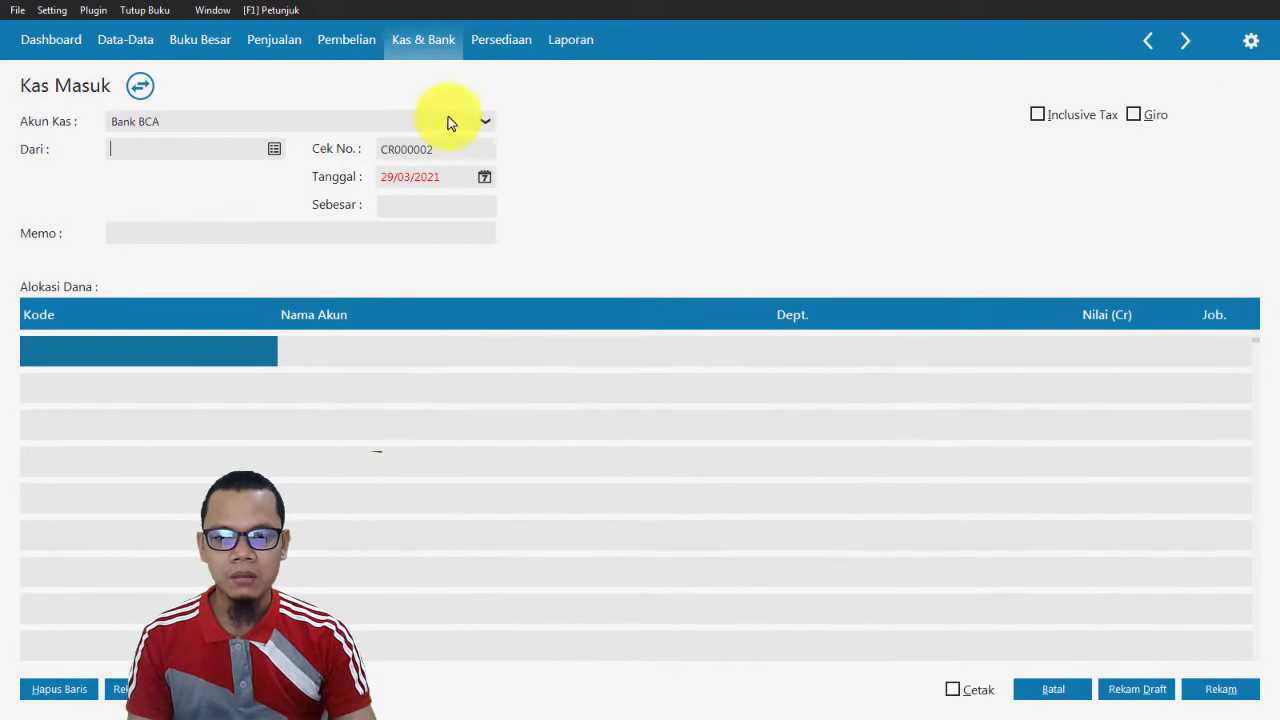
key(alt+Tab)
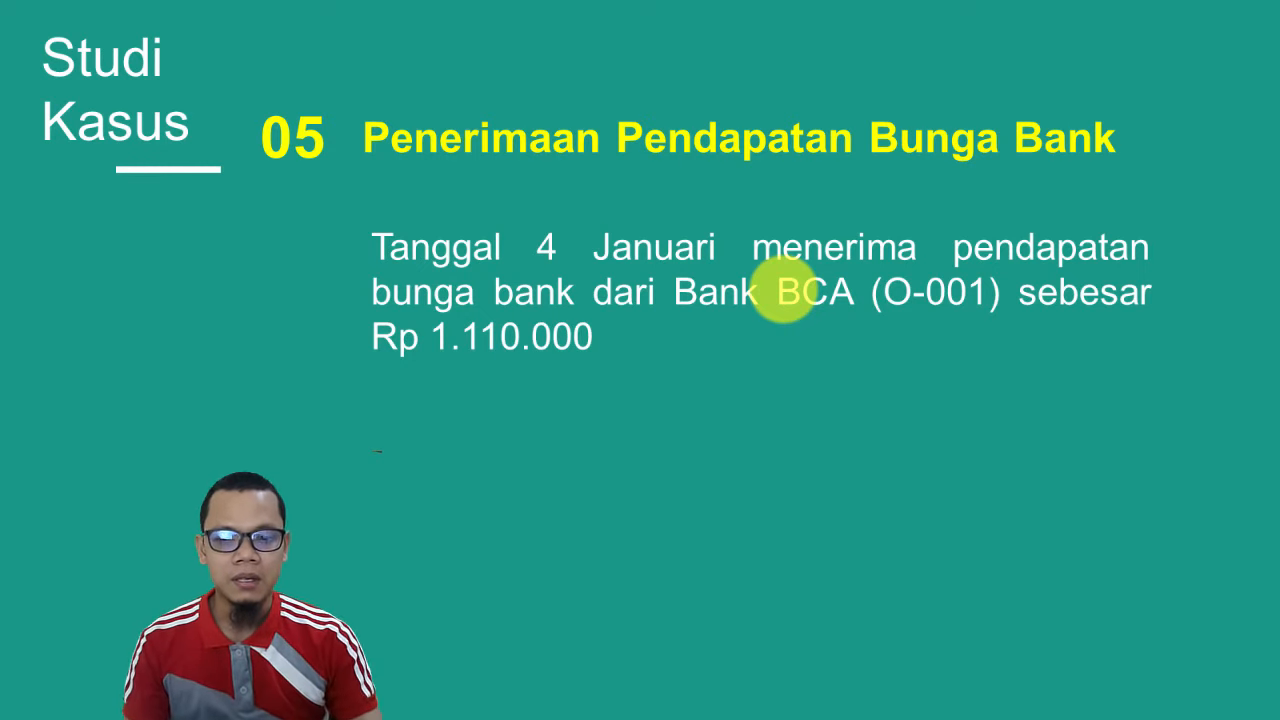
key(alt+Tab)
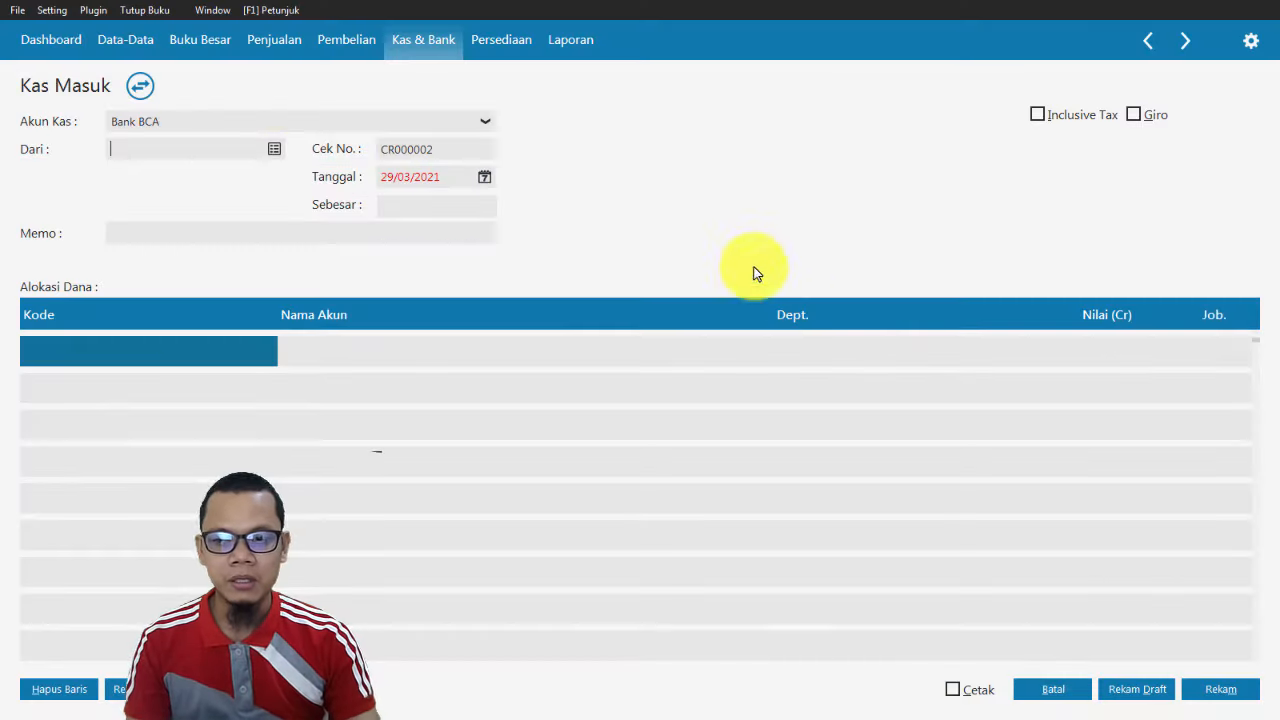
Create a new name record for the payer of the cash receipt and set its type to Others.
click(275, 151)
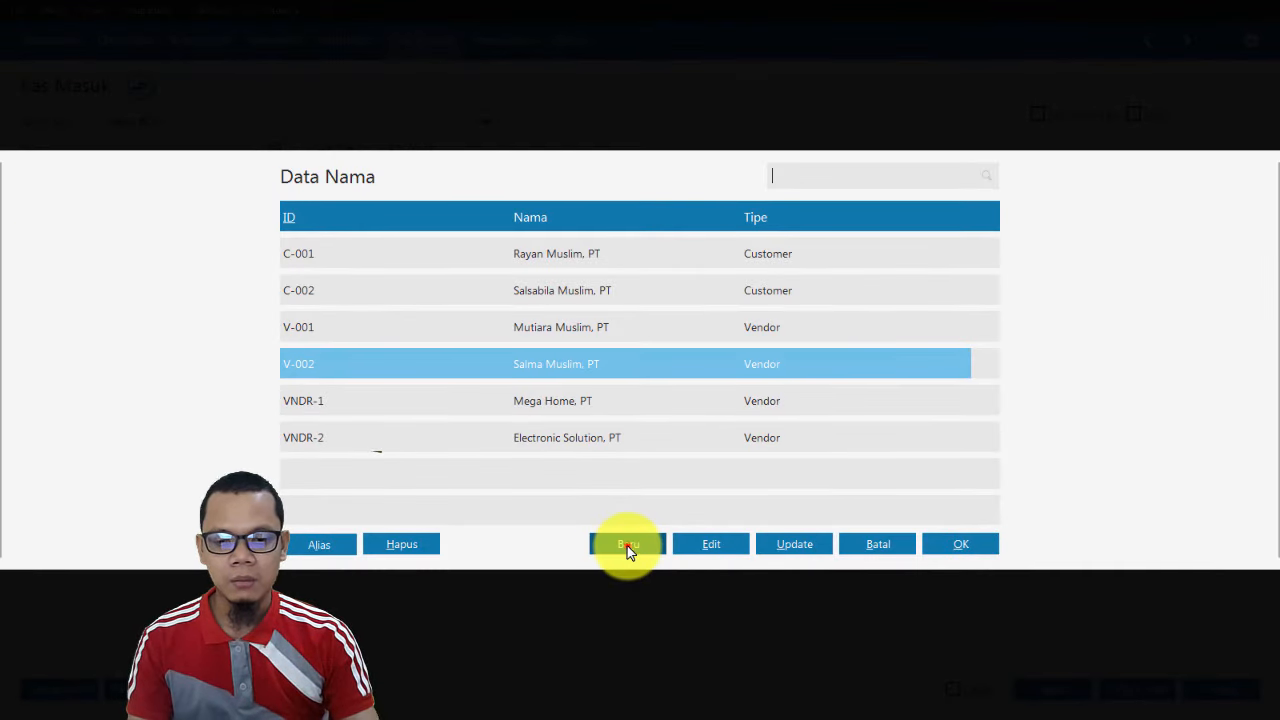
click(628, 548)
click(480, 231)
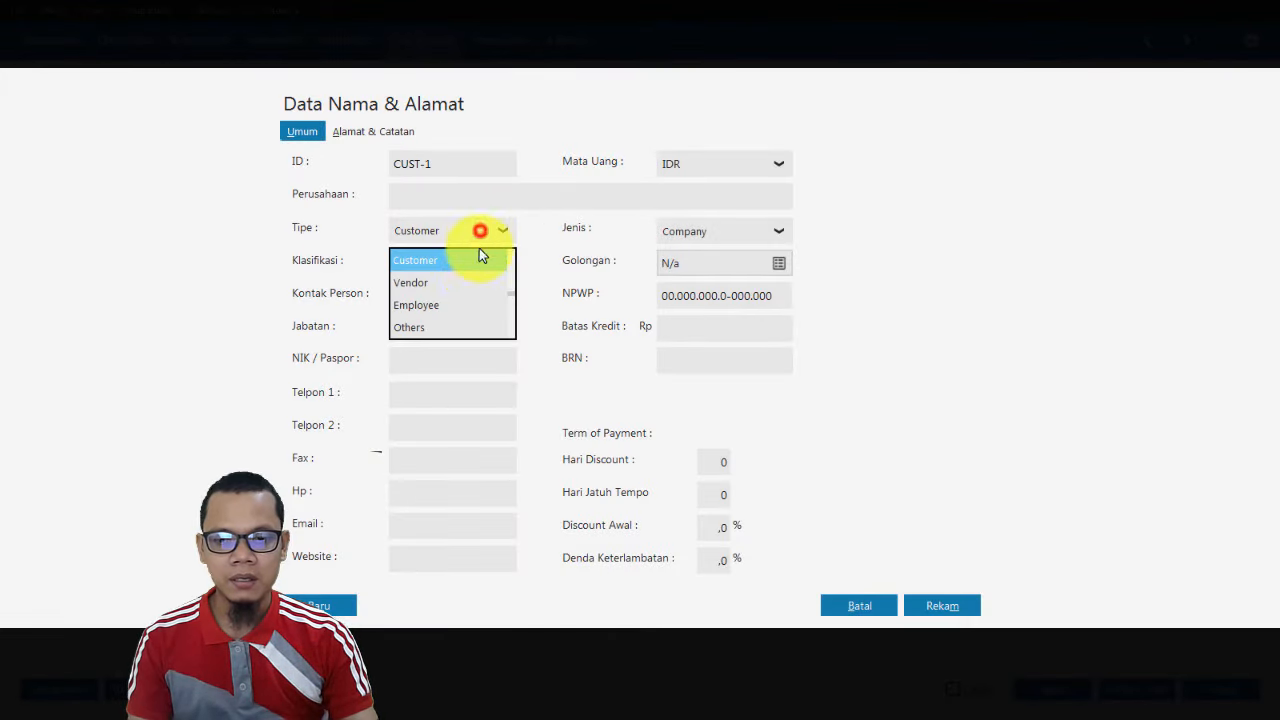
click(472, 283)
click(466, 205)
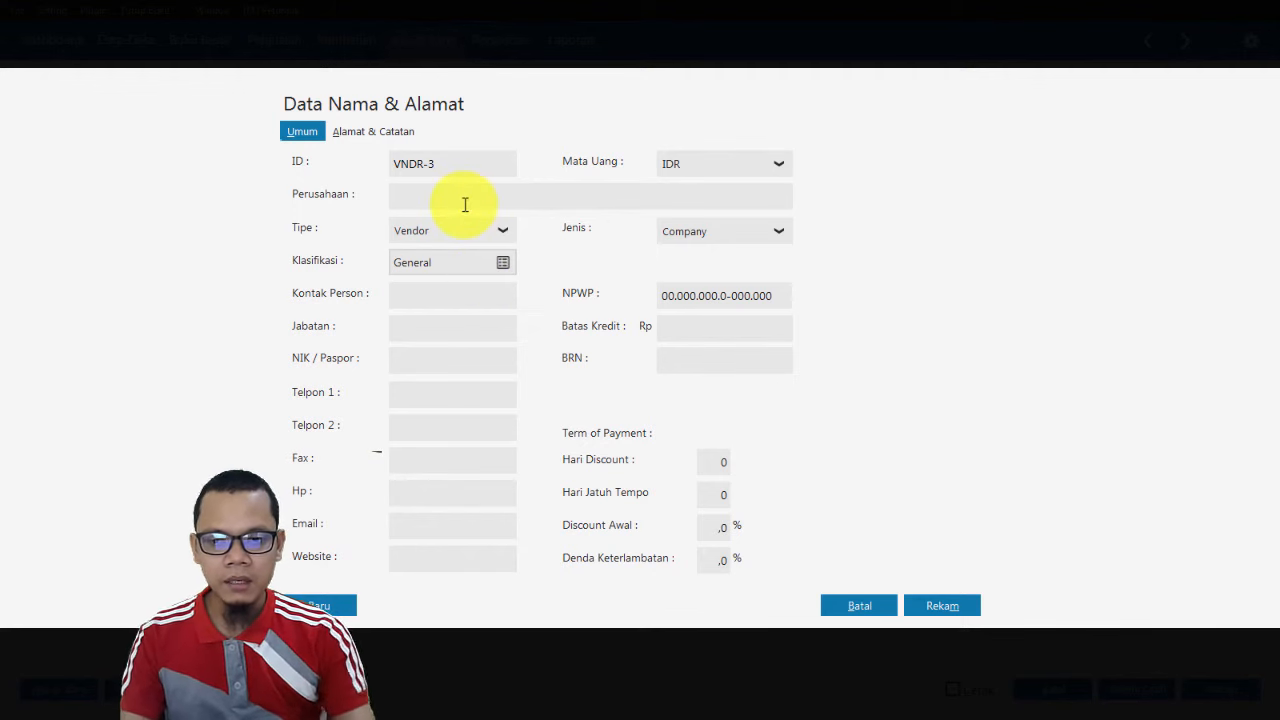
click(462, 229)
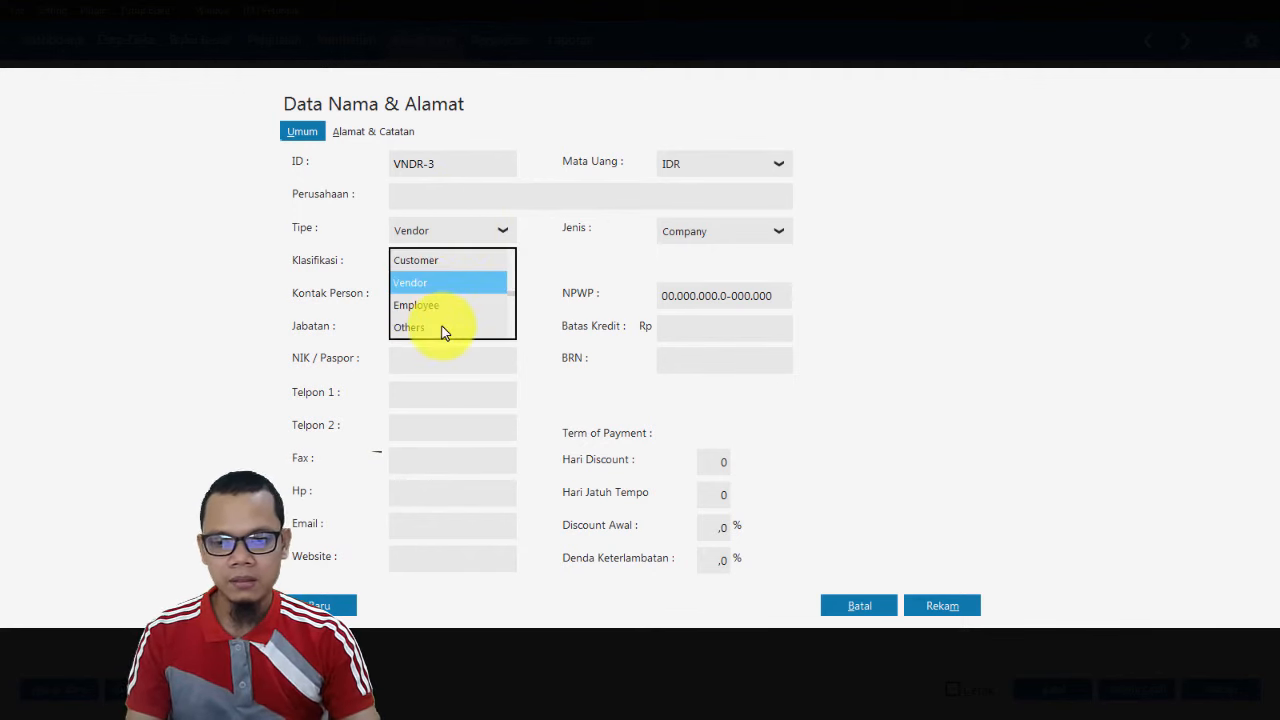
click(442, 324)
Enter Bank BCA as the company name, save the record without NPWP/NIK, and choose it as the receipt's payer.
click(469, 197)
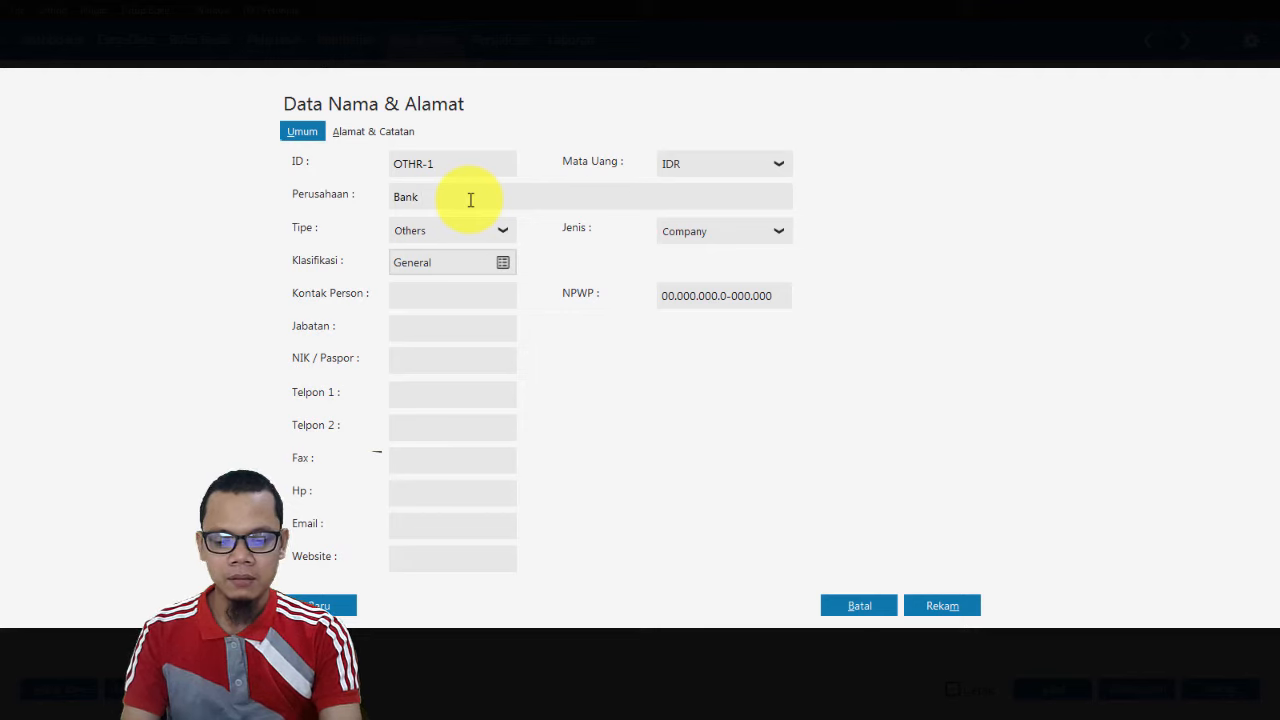
click(933, 605)
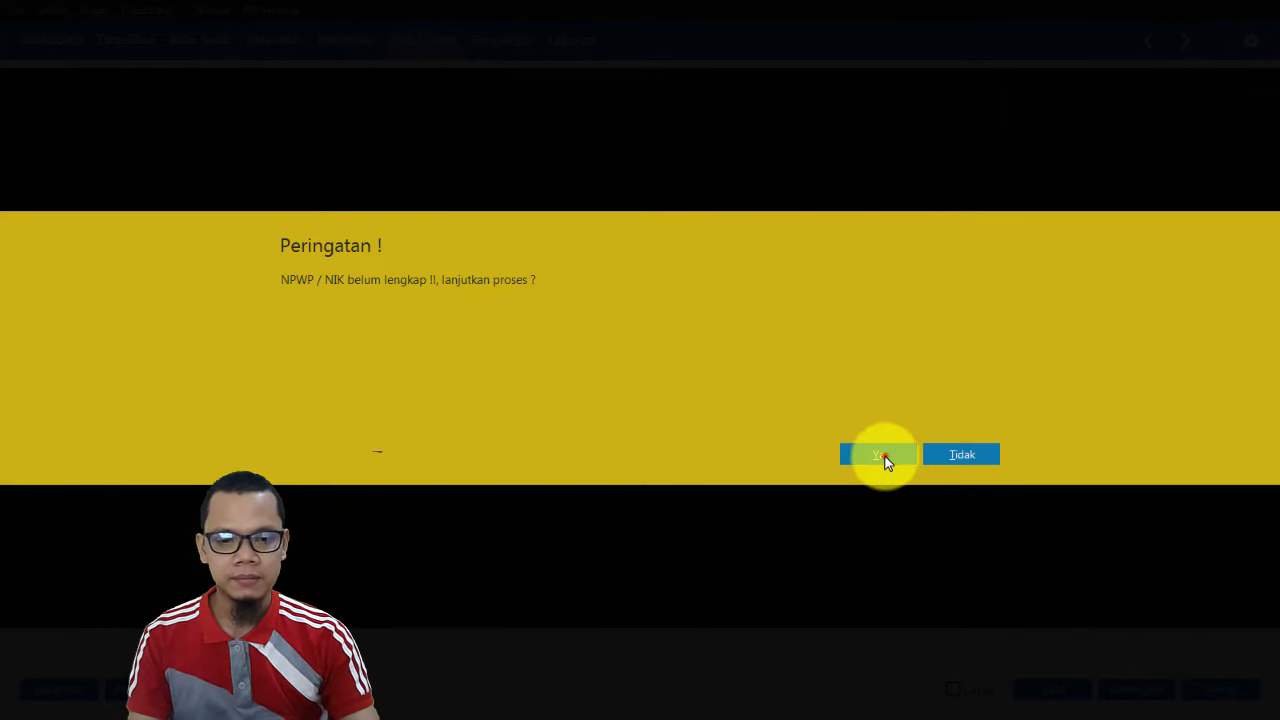
click(884, 456)
double_click(575, 474)
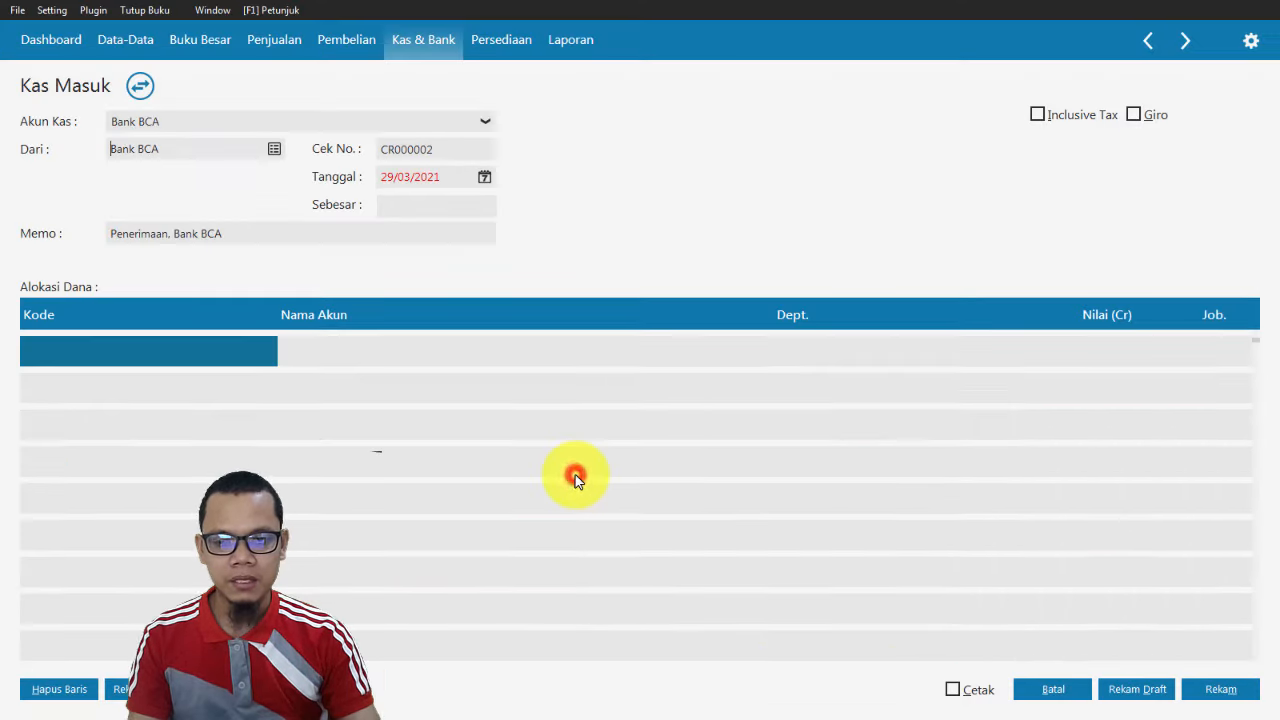
Set the receipt's date to 04/01/2018 and change its memo to "Penerimaan Pendapatan Bunga, Bank BCA".
click(420, 177)
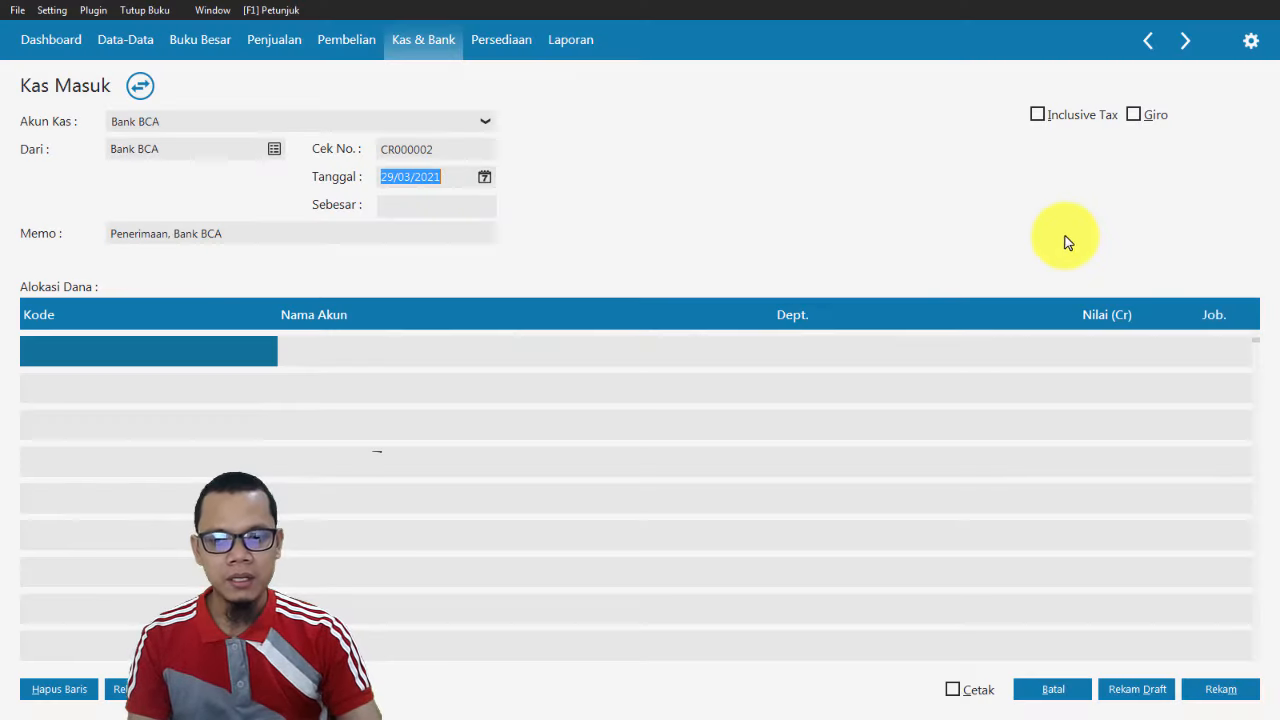
text(04)
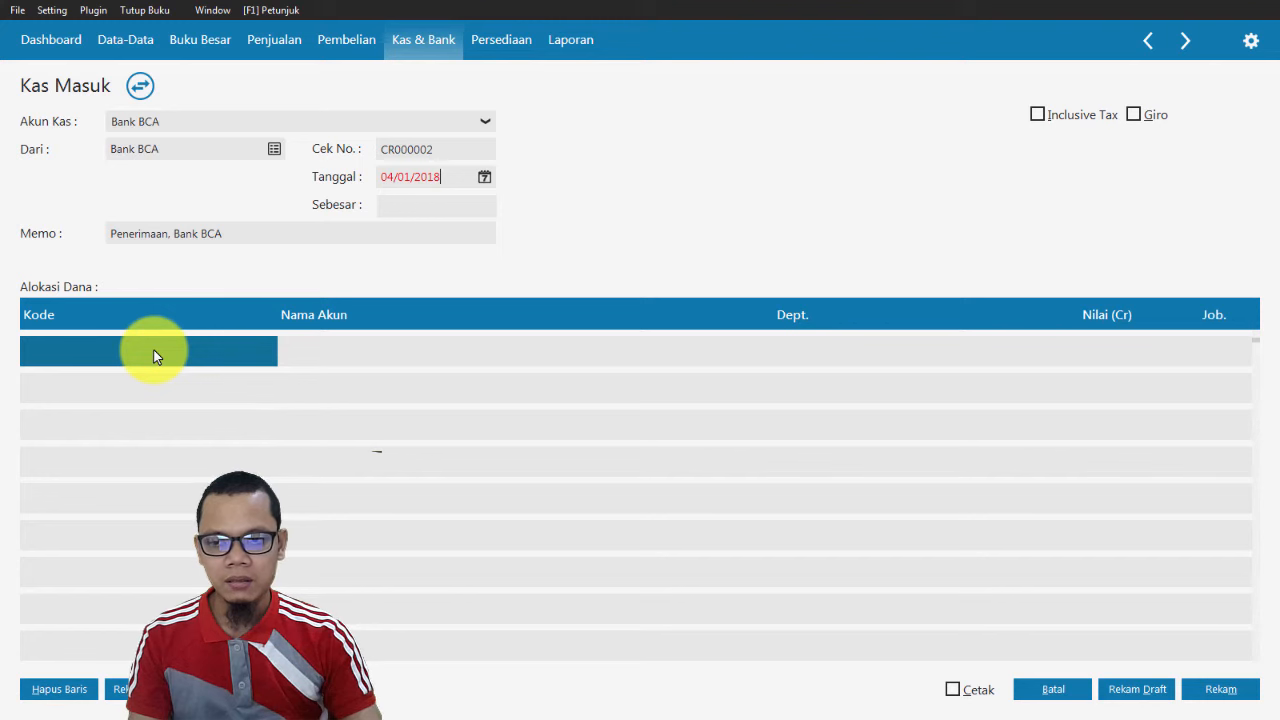
click(380, 234)
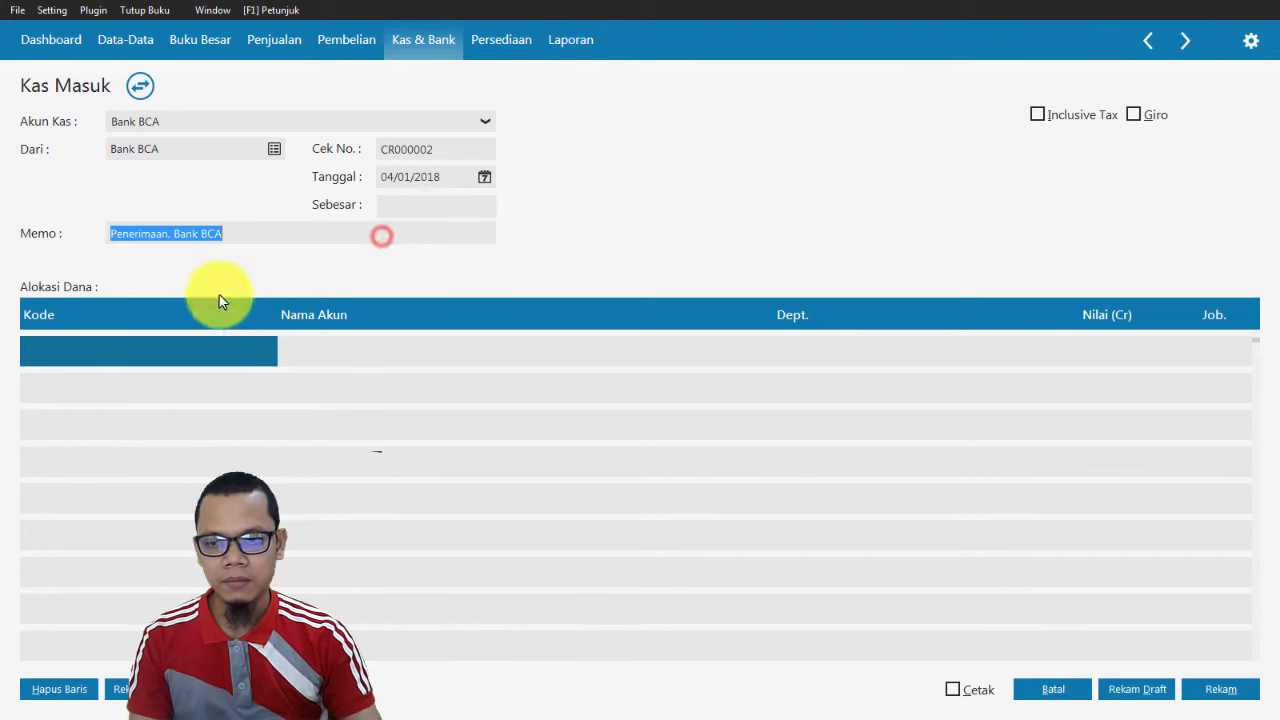
click(163, 237)
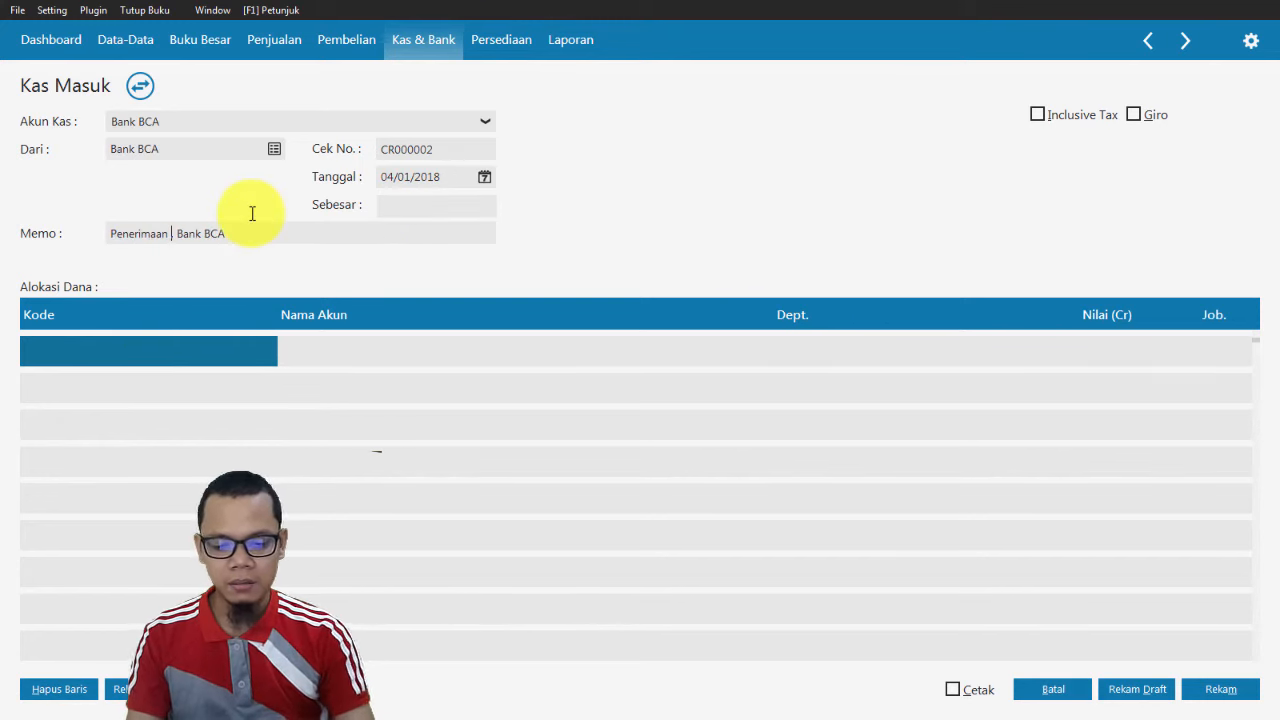
text(Pen)
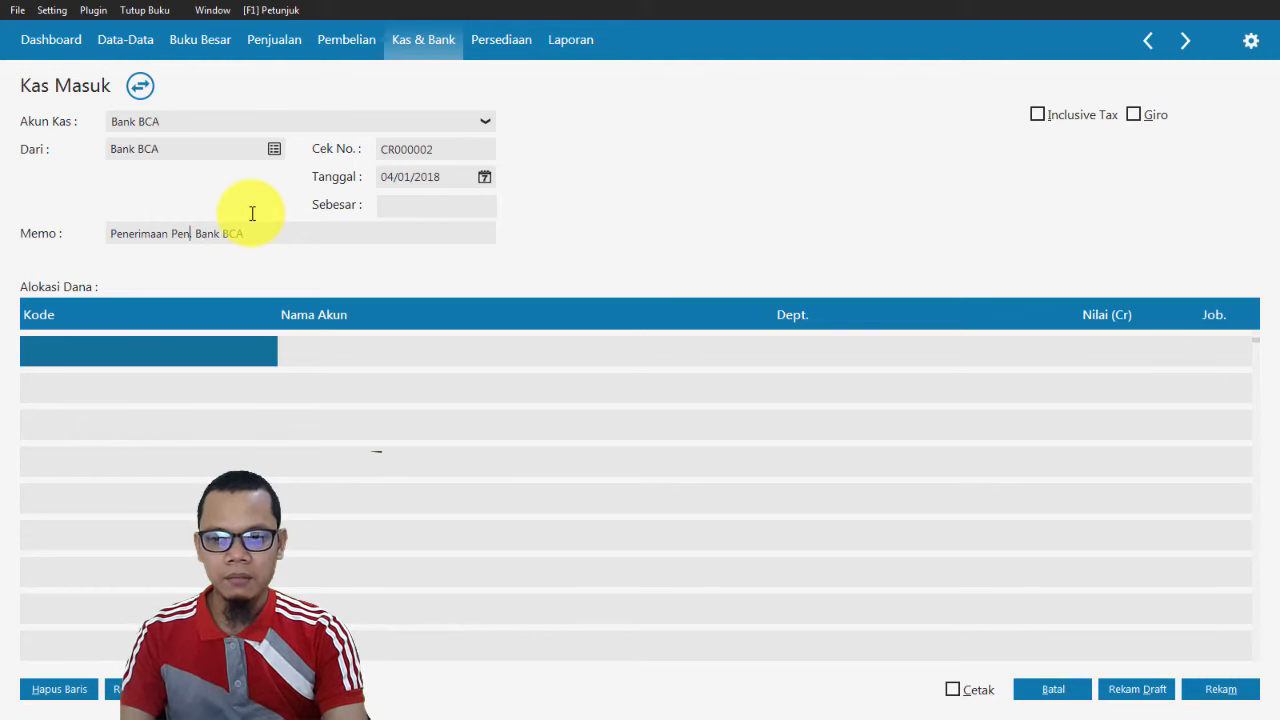
text(dapatan Bung)
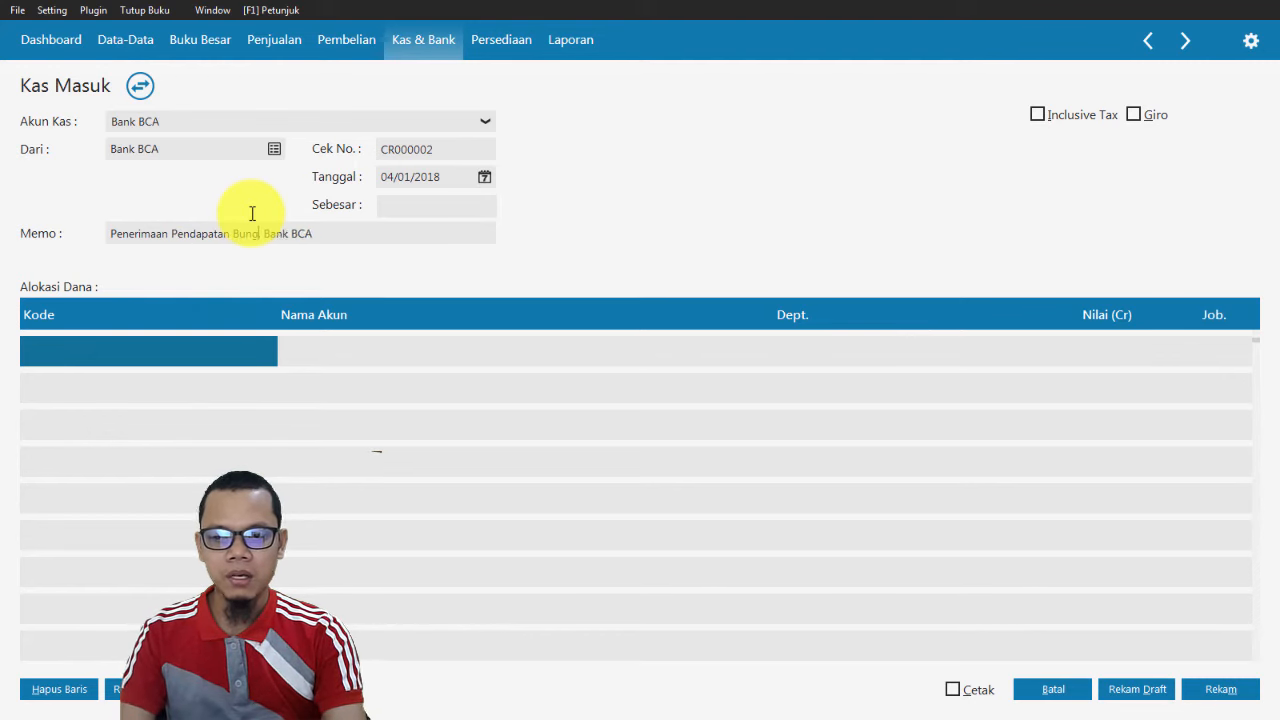
text(a)
Look through the chart of accounts and allocate the receipt's first line to the Pendapatan Lain account.
click(79, 354)
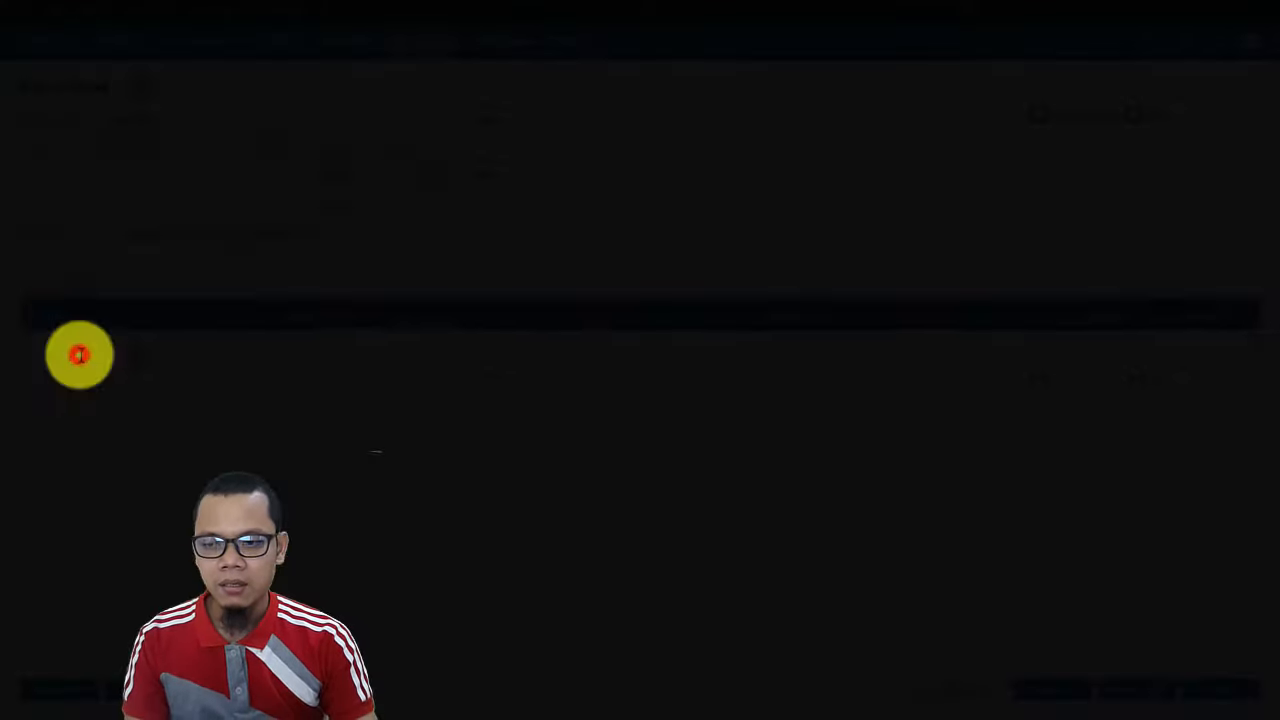
key(Down)
key(Down)
key(Down)
key(Down)
key(Down)
key(Down)
key(Down)
key(Down)
key(Down)
key(Down)
key(Down)
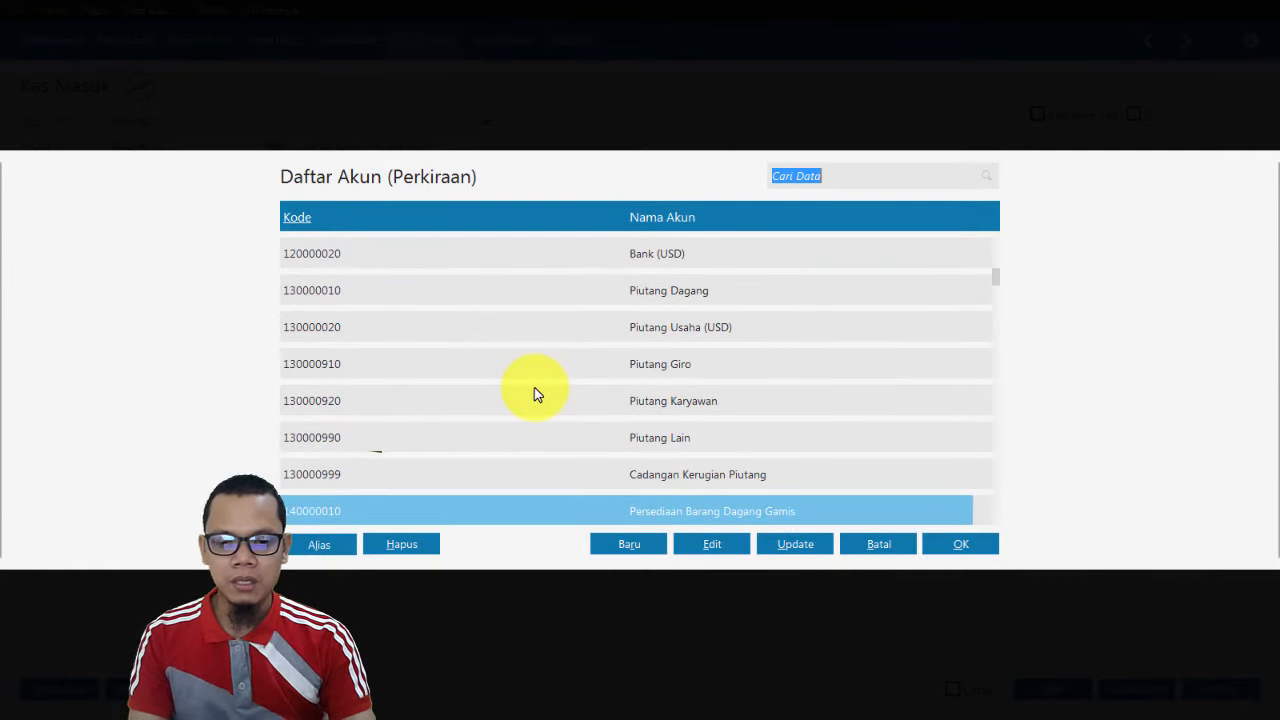
key(Down)
key(Down)
key(Down)
key(Down)
key(Down)
key(Down)
key(Down)
key(Down)
key(Down)
key(Down)
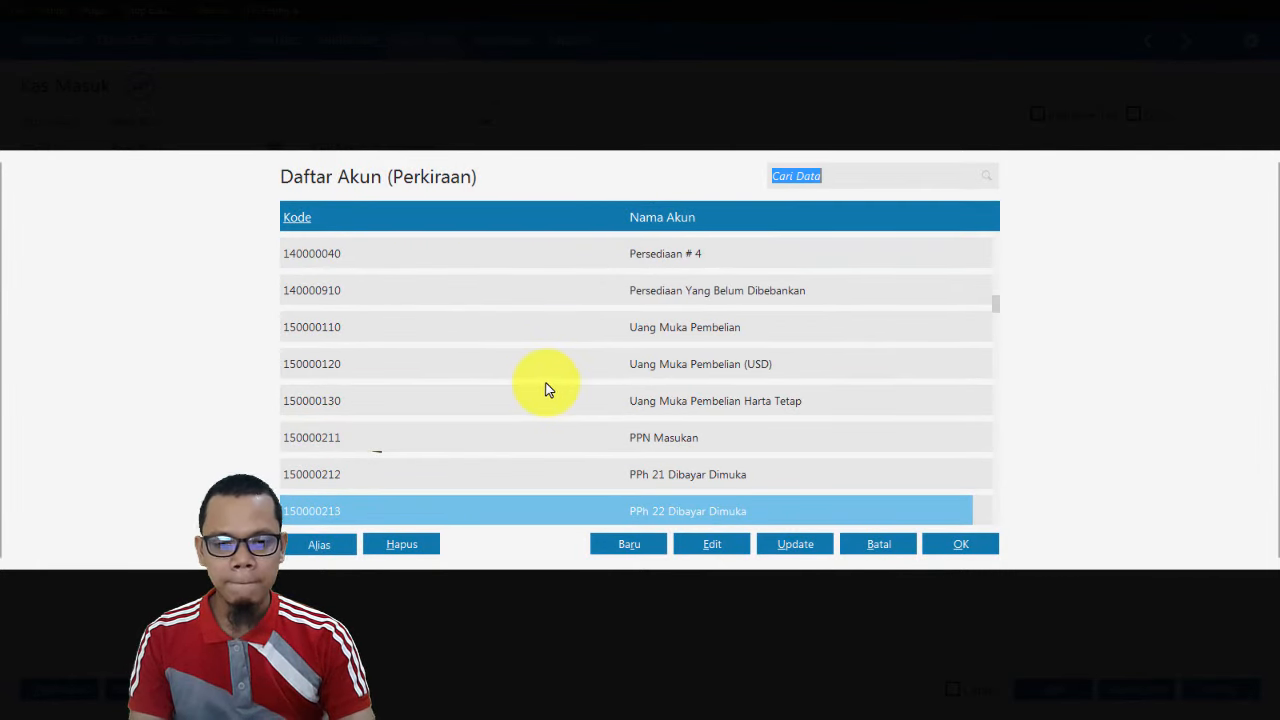
key(Down)
key(Down)
key(Down)
key(Down)
key(Down)
key(Down)
key(Down)
key(Down)
key(Down)
key(Down)
key(Down)
key(Down)
key(Down)
key(Down)
key(Down)
key(Down)
key(Down)
key(Down)
key(Down)
key(Down)
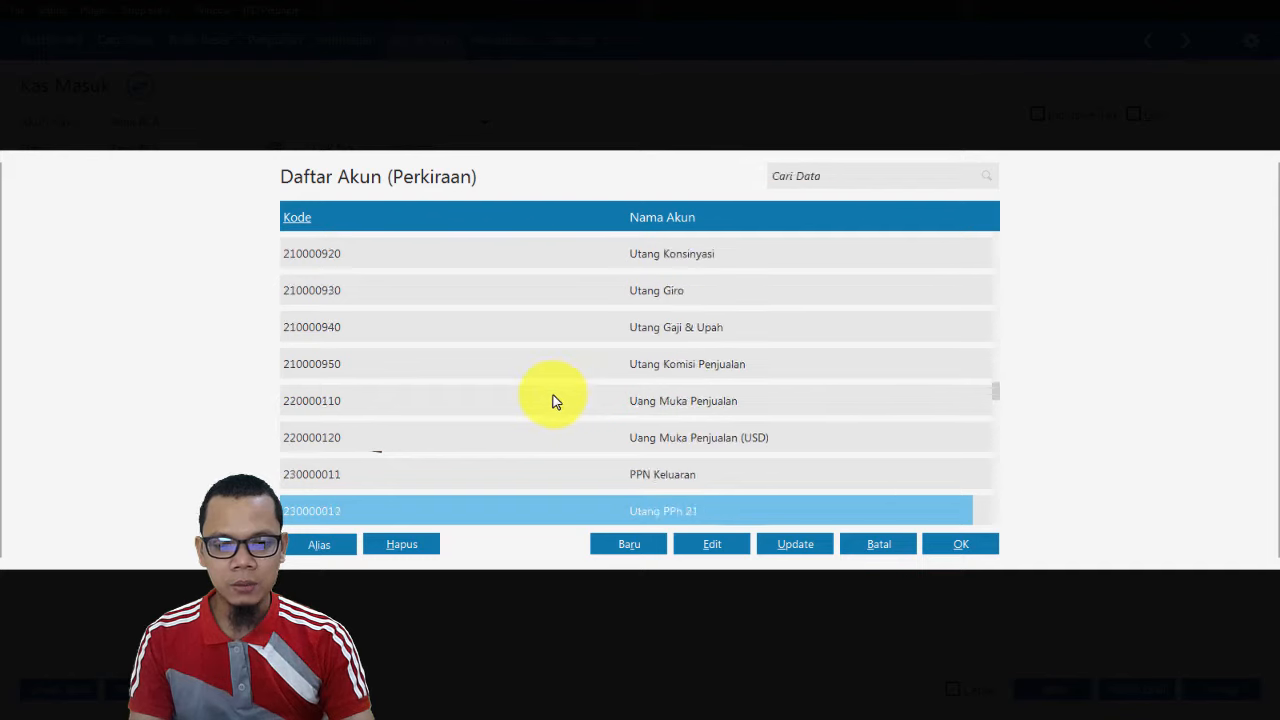
key(Down)
key(Down)
key(Down)
key(Down)
key(Down)
key(Down)
key(Down)
key(Down)
key(Down)
key(Down)
key(Down)
key(Down)
key(Down)
key(Down)
key(Down)
key(Down)
key(Down)
key(Down)
key(Down)
key(Down)
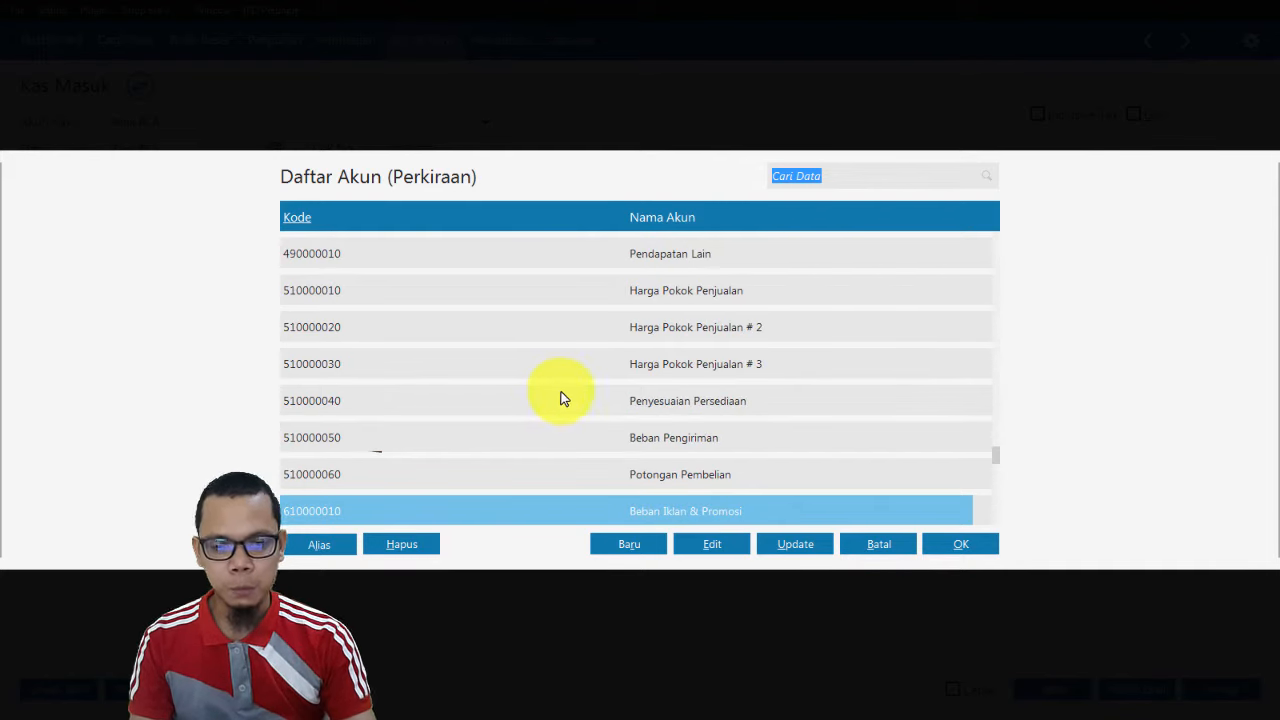
key(Down)
key(Down)
key(Down)
key(Down)
key(Down)
key(Down)
key(Down)
key(Down)
key(Down)
key(Down)
key(Down)
key(Down)
key(Down)
key(Down)
key(Down)
key(Down)
key(Down)
key(Down)
key(Down)
key(Down)
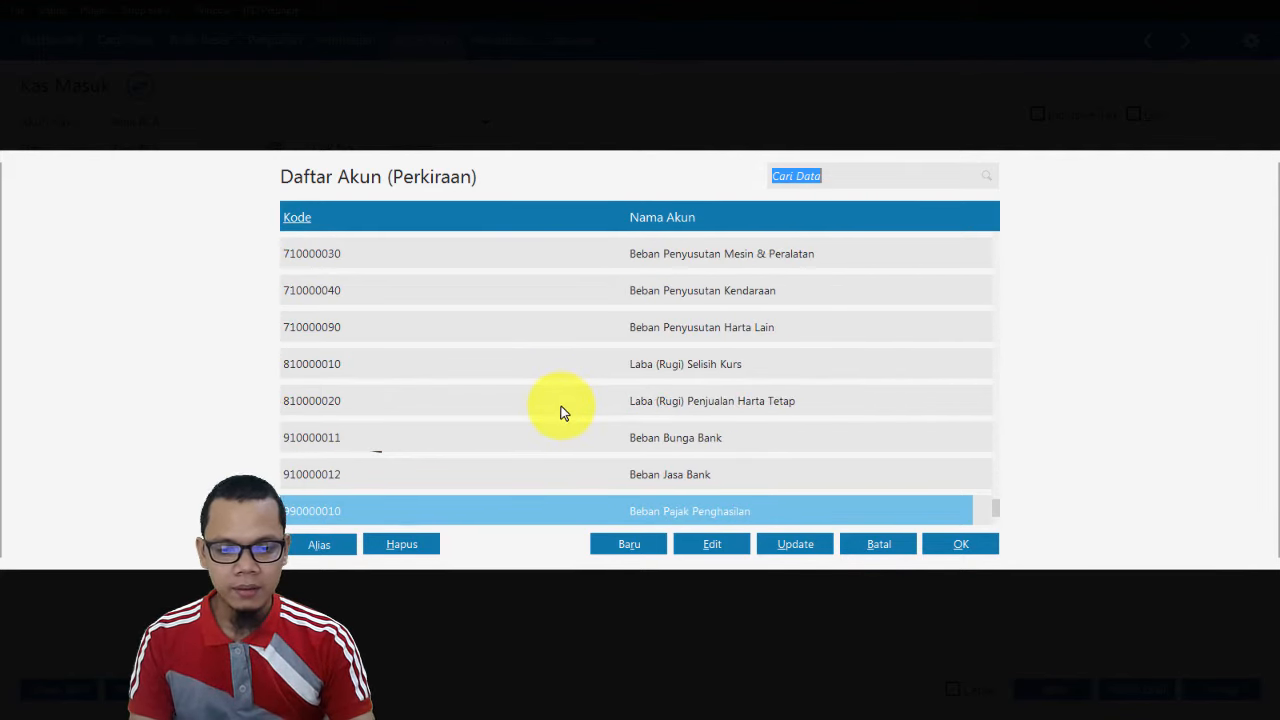
key(Up)
key(Up)
key(Up)
key(Up)
key(Up)
key(Up)
key(Up)
key(Up)
key(Up)
key(Up)
key(Up)
key(Up)
key(Up)
key(Up)
key(Up)
key(Up)
key(Up)
key(Up)
key(Up)
key(Up)
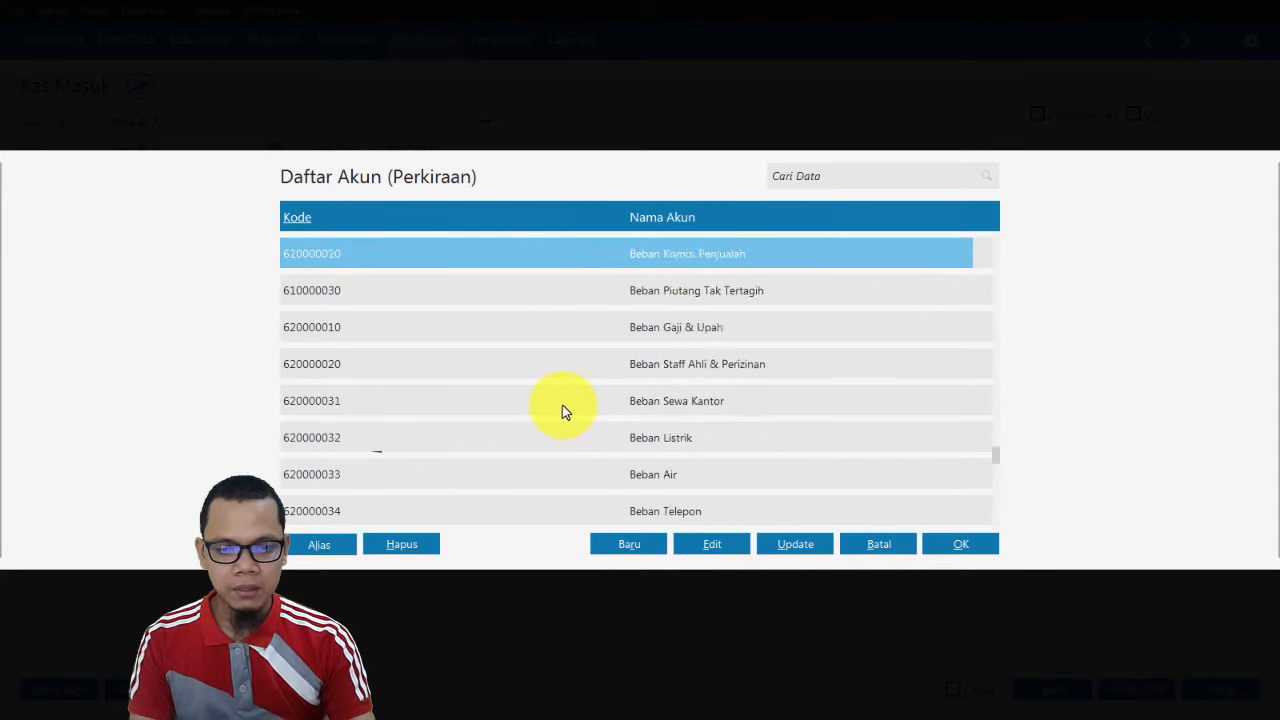
key(Up)
key(Up)
key(Up)
key(Up)
key(Up)
key(Up)
key(Up)
key(Up)
key(Up)
key(Up)
key(Up)
key(Up)
key(Up)
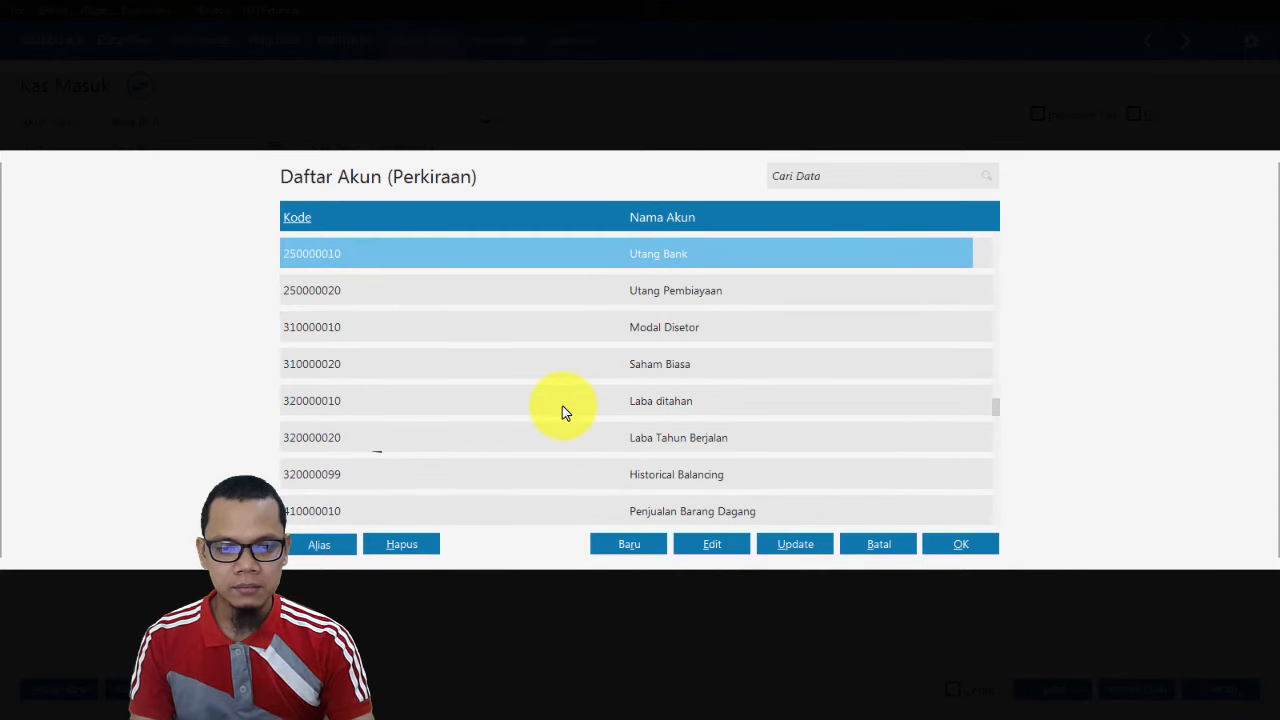
key(Up)
key(Up)
key(Up)
key(Down)
key(Down)
key(Down)
key(Down)
key(Down)
key(Down)
key(Down)
key(Down)
key(Down)
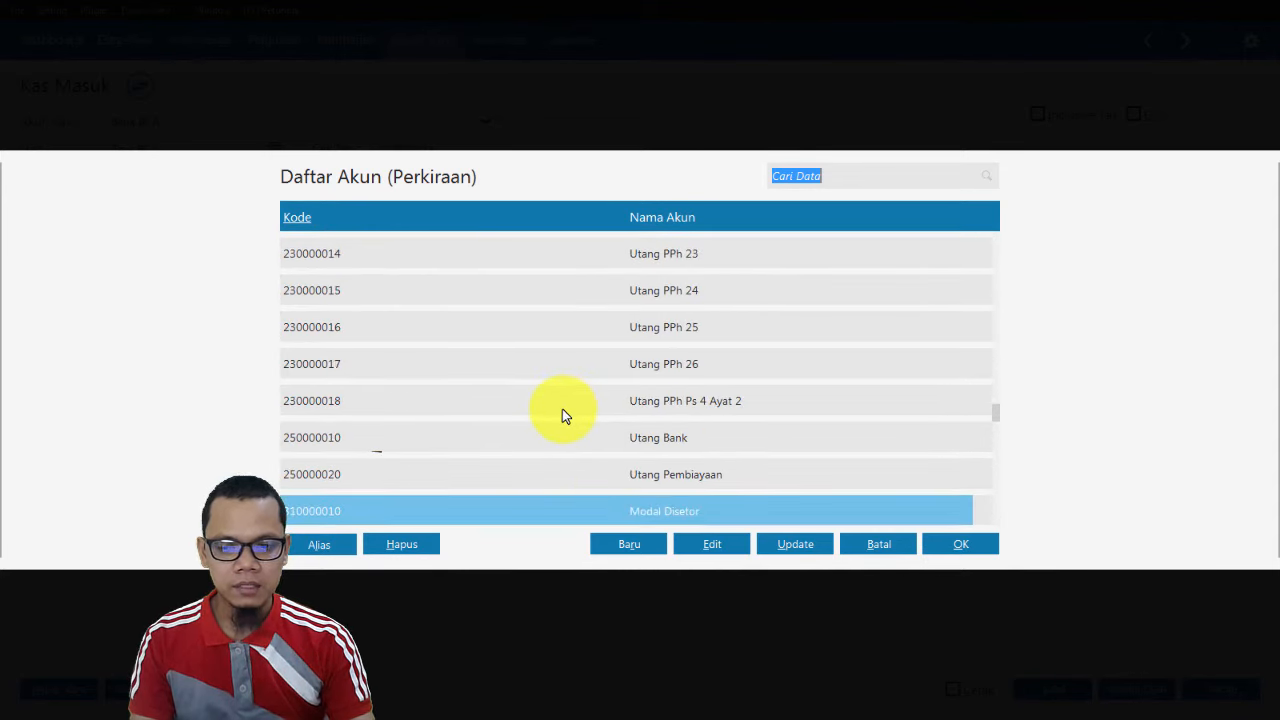
key(Down)
key(Down)
key(Down)
key(Down)
key(Down)
key(Down)
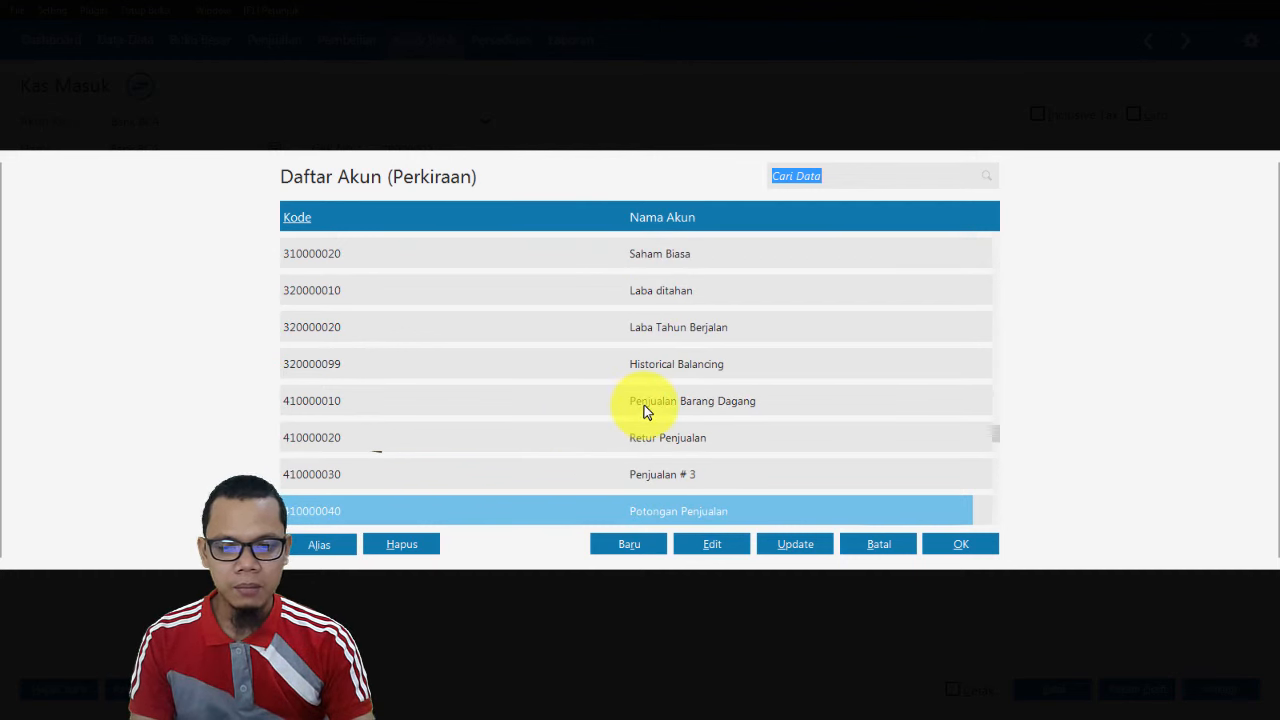
key(Down)
key(Down)
key(Down)
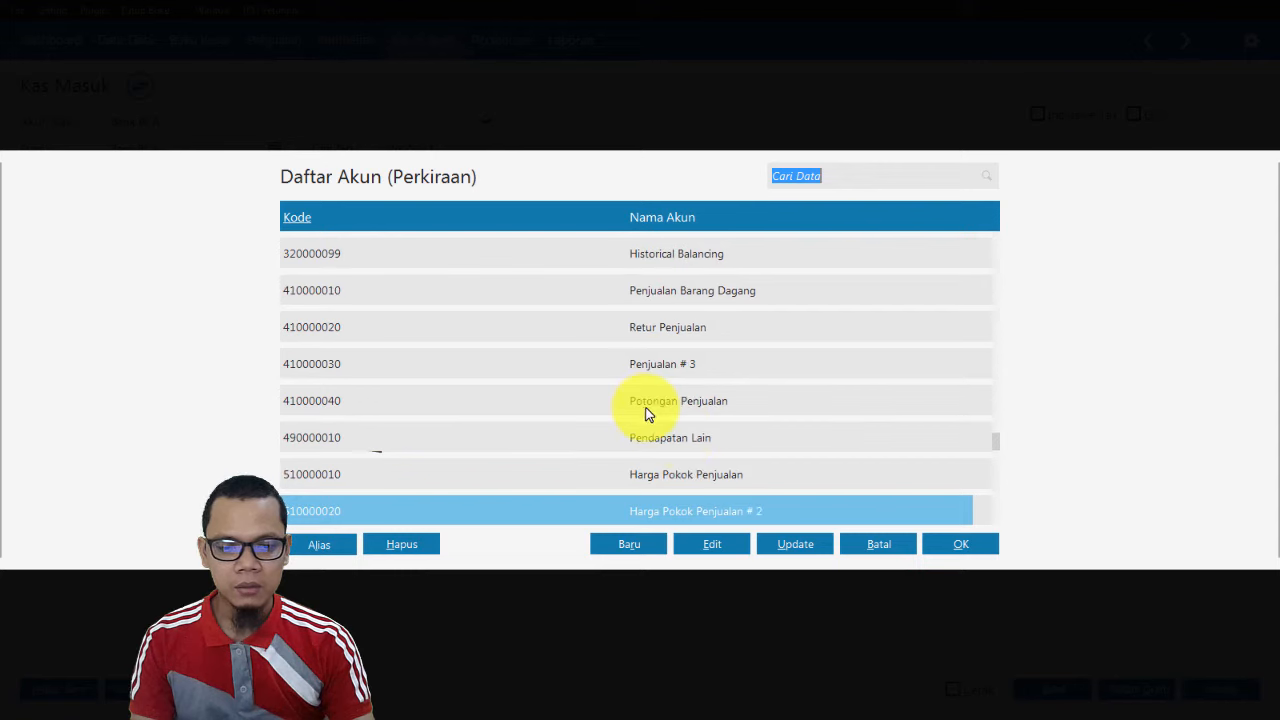
key(Down)
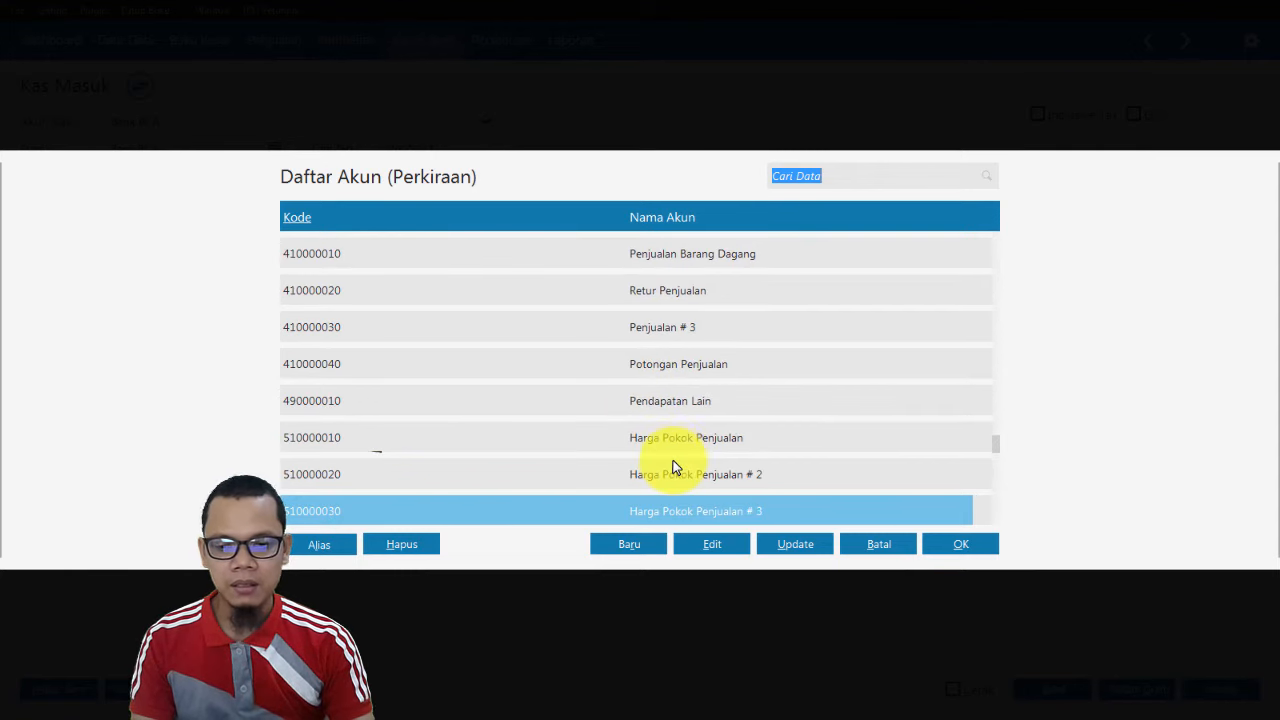
double_click(665, 405)
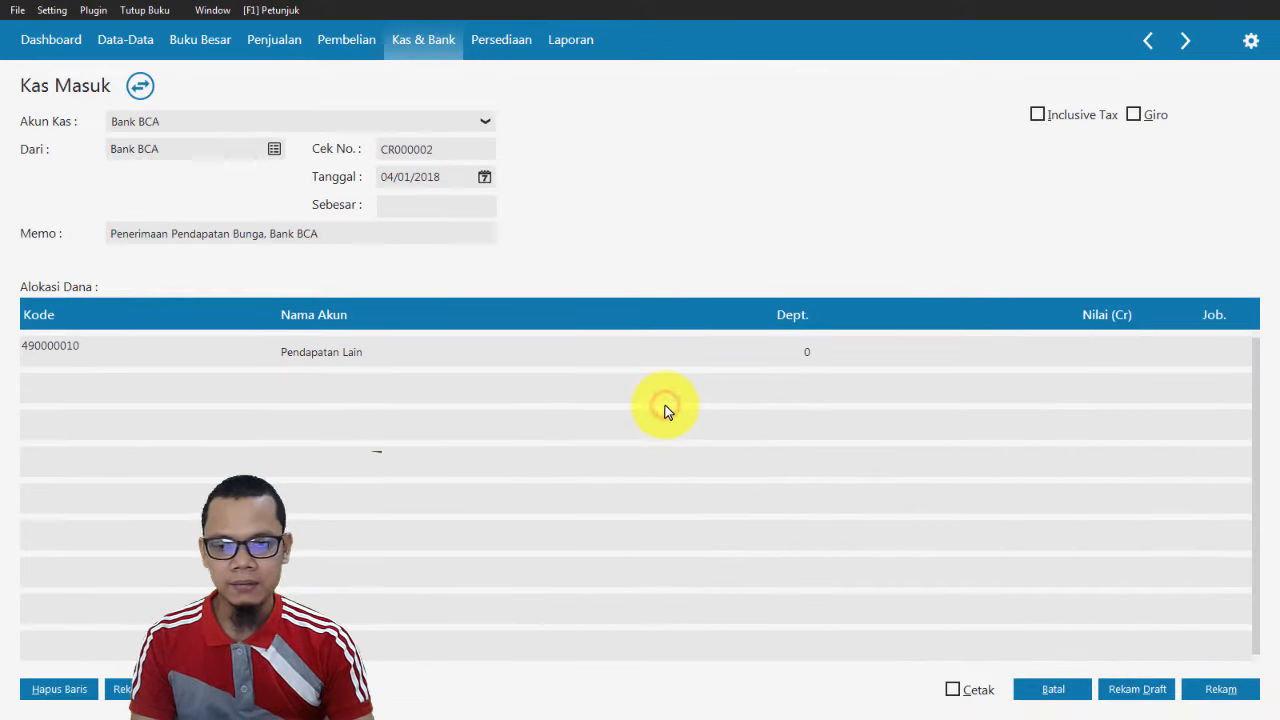
Check the interest amount on the case 05 slide and enter 1.110.000 as the Pendapatan Lain line's credit value.
click(1086, 349)
key(Tab)
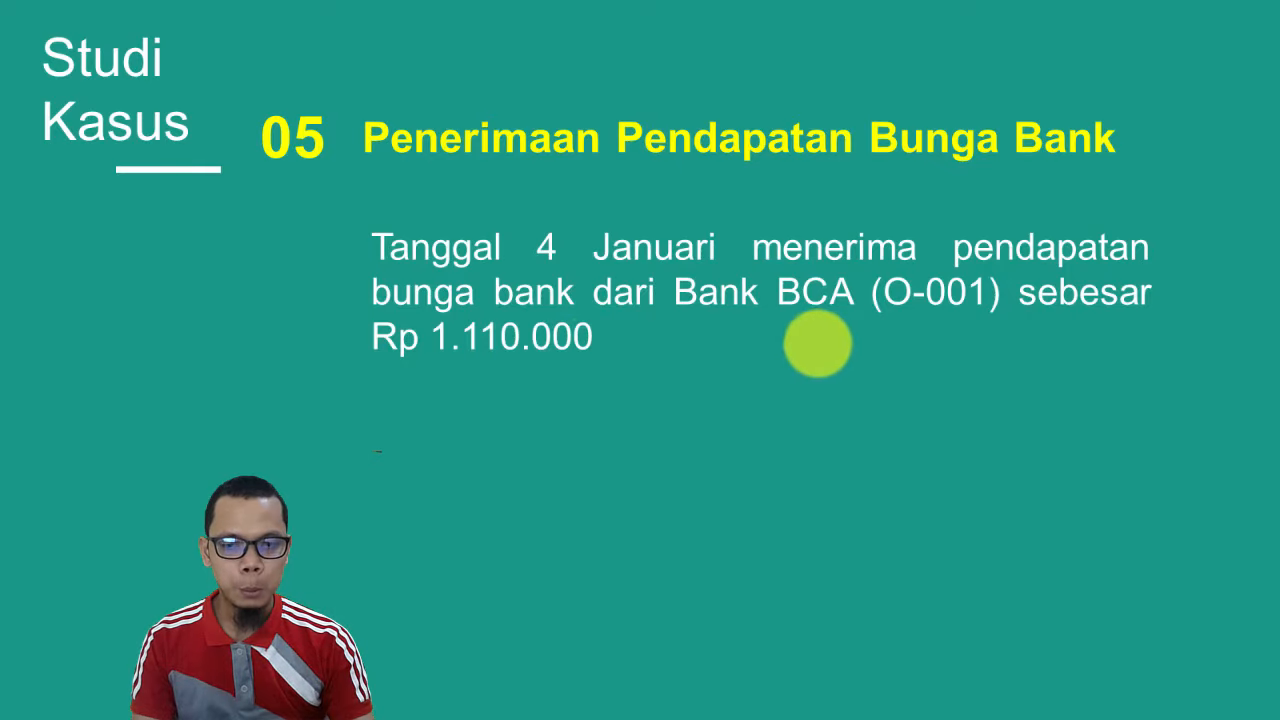
key(alt+Tab)
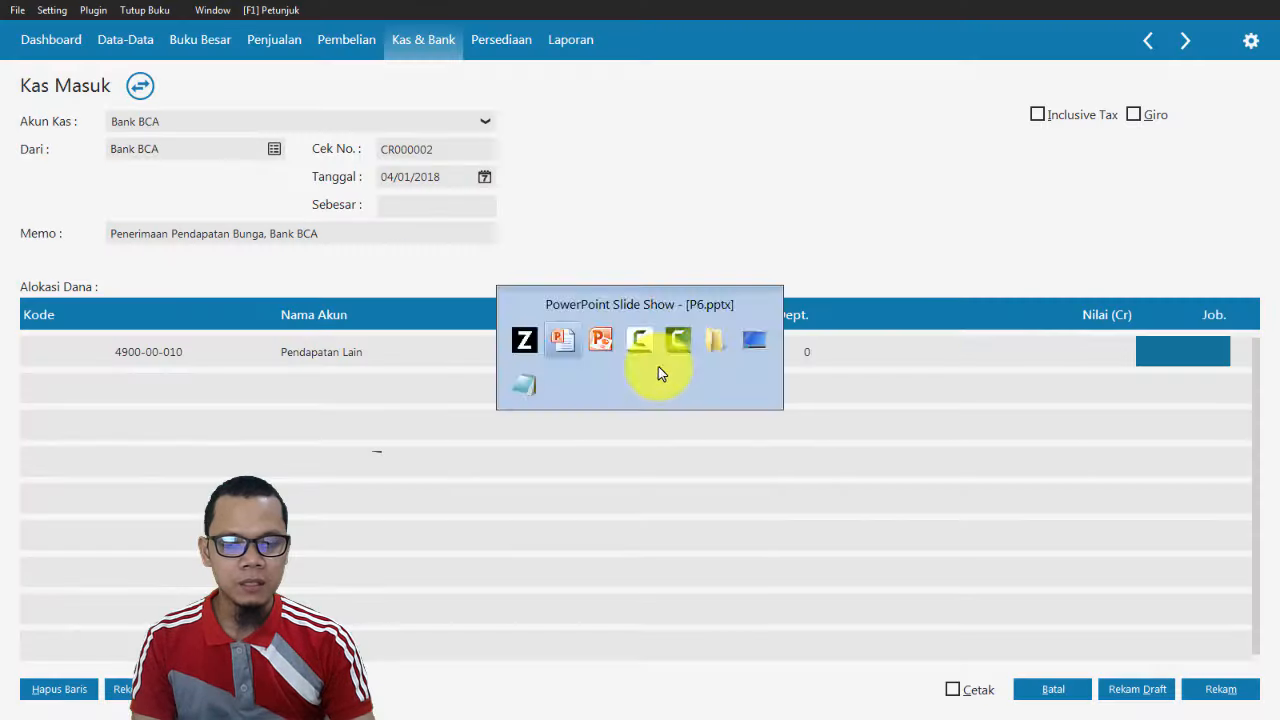
key(alt+Tab)
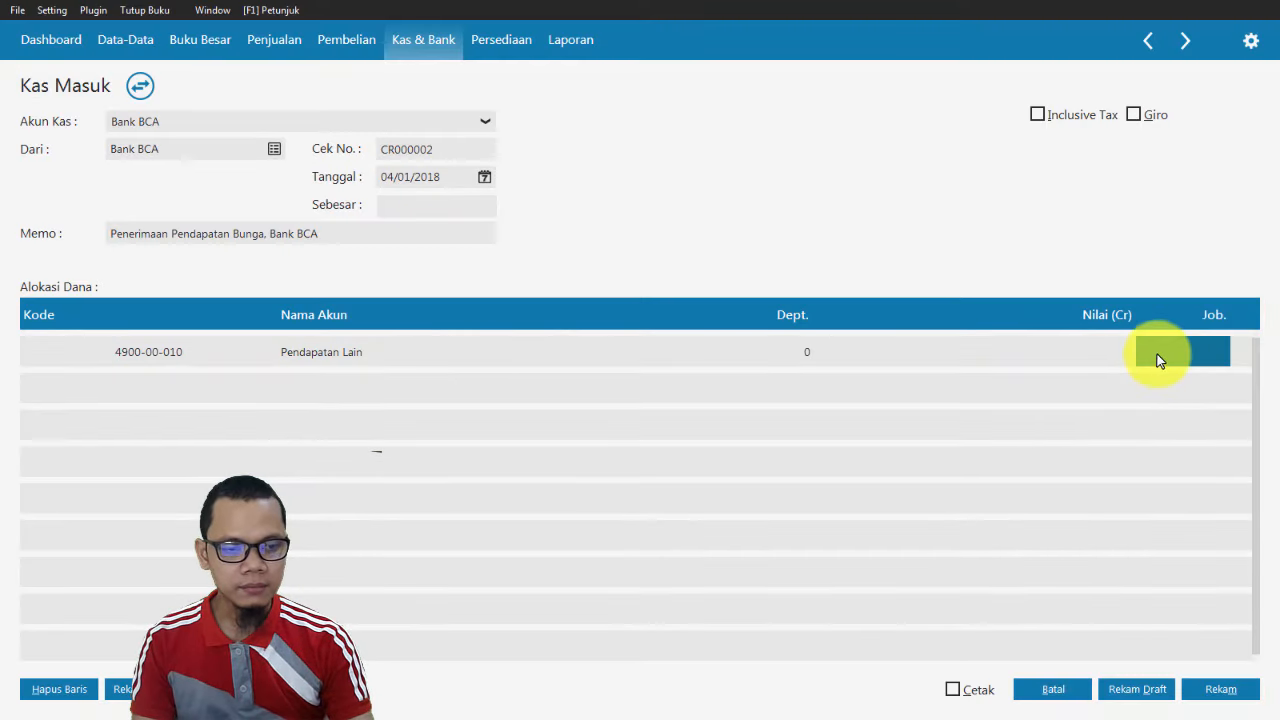
click(1075, 360)
text(1)
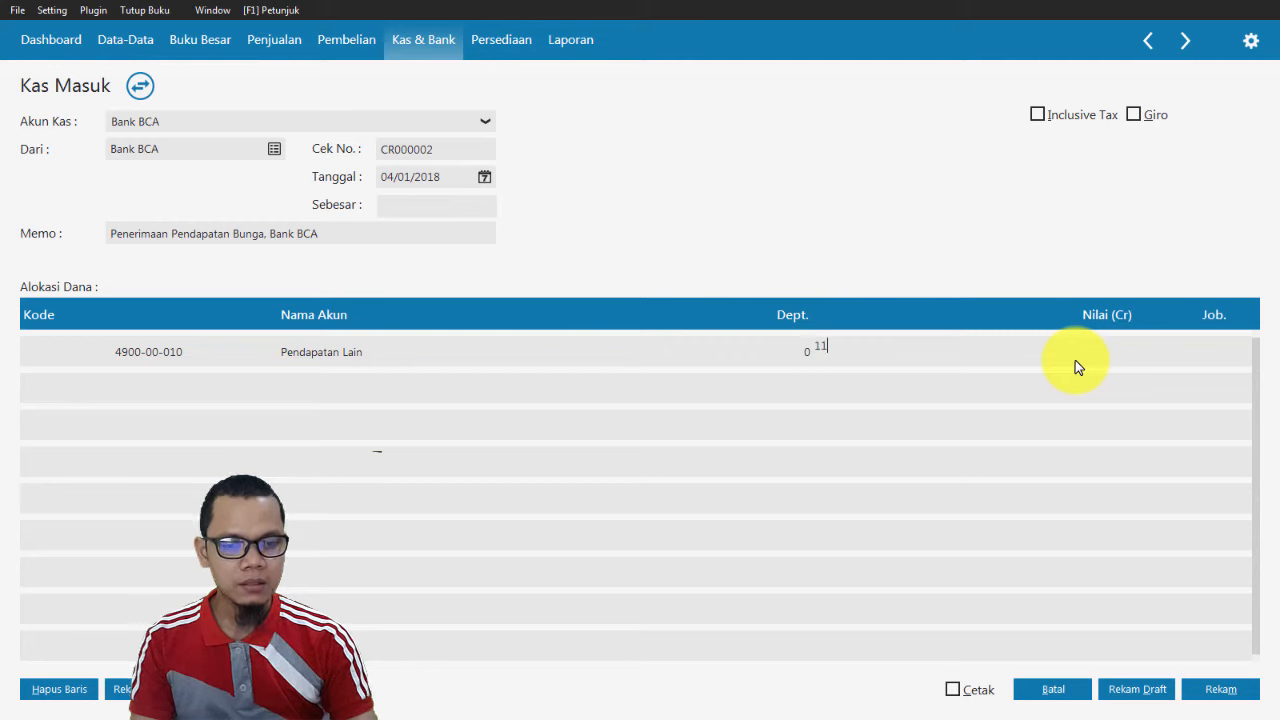
text(.110.000)
key(Tab)
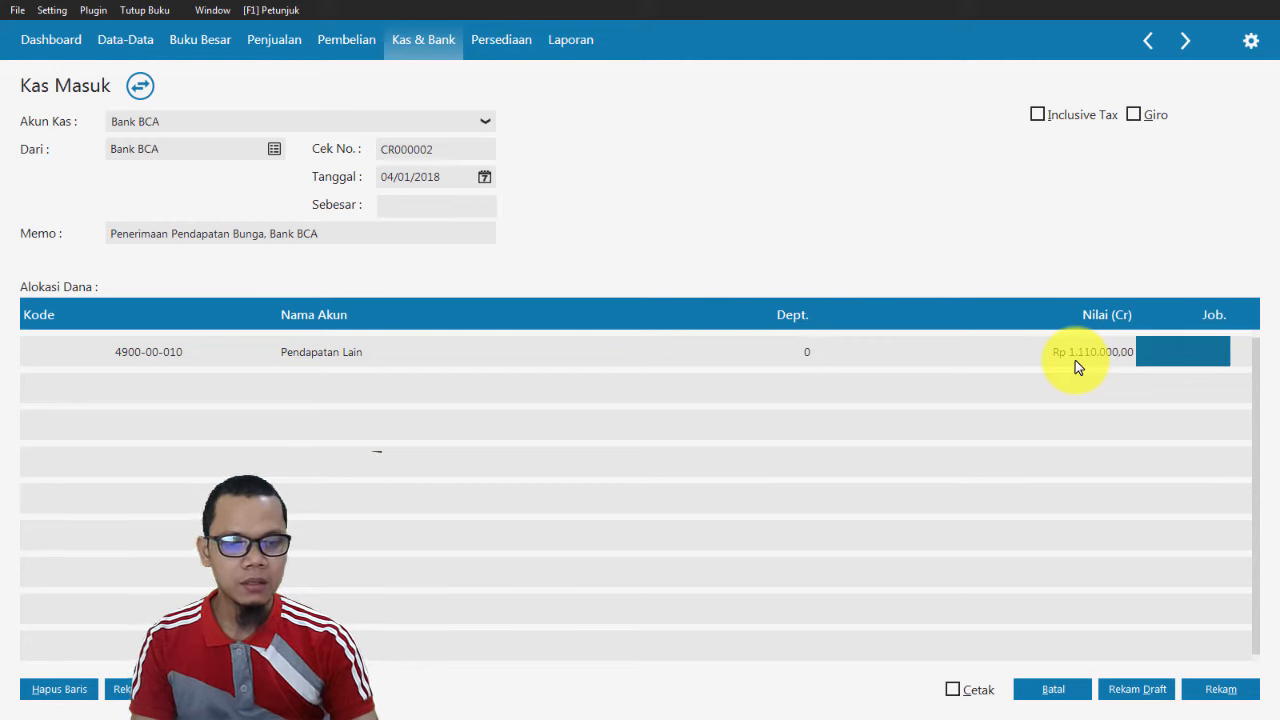
Fill in the receipt's total amount as Rp 1.110.000 and record the cash receipt.
key(alt+Tab)
key(alt+Tab)
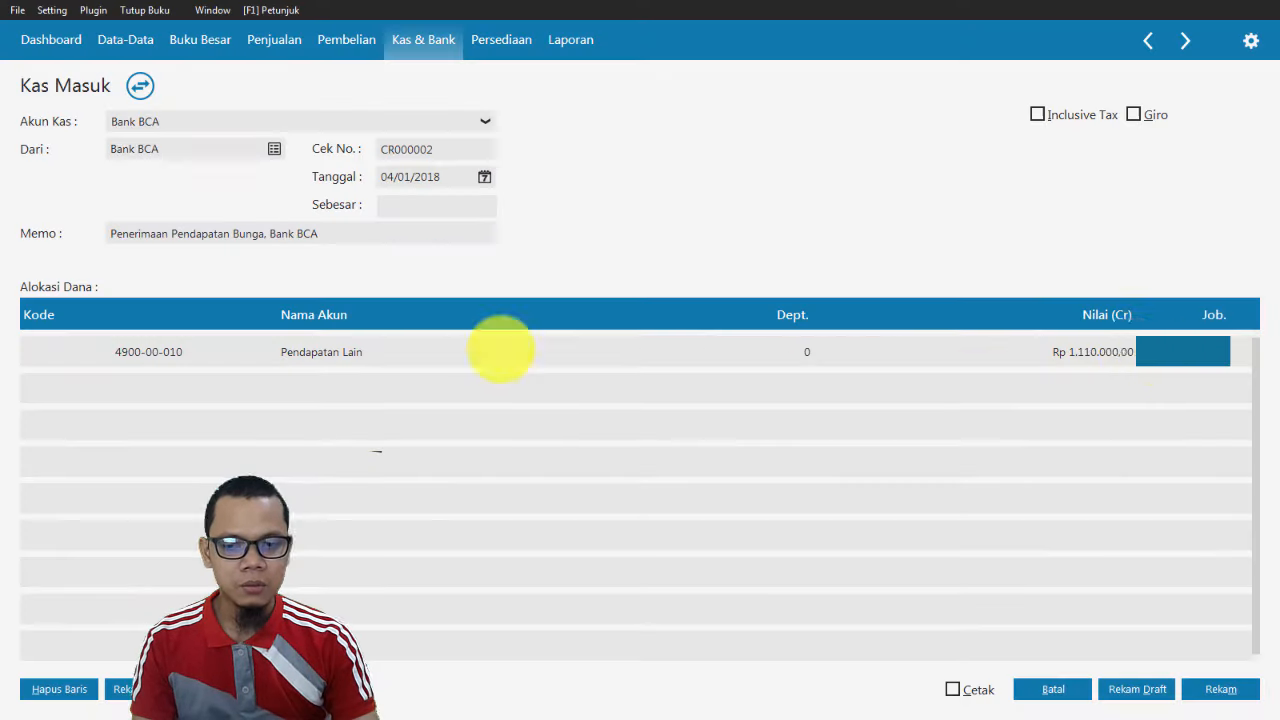
click(425, 207)
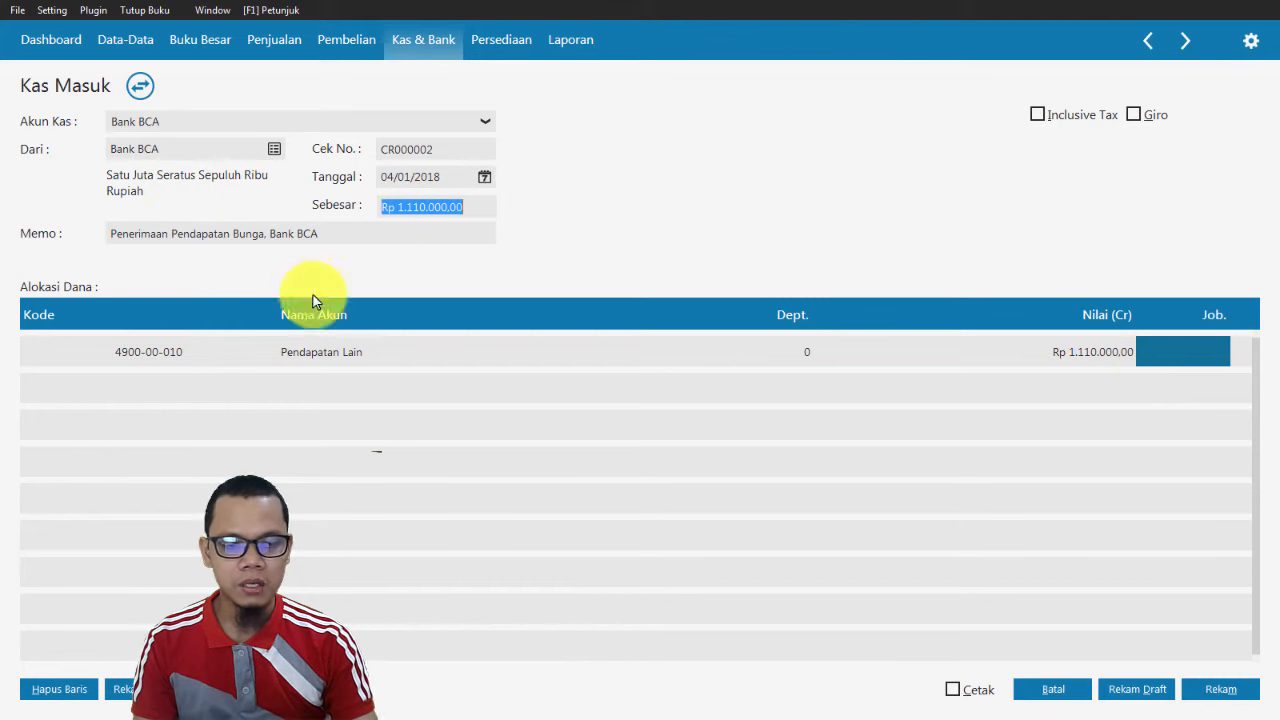
click(1219, 696)
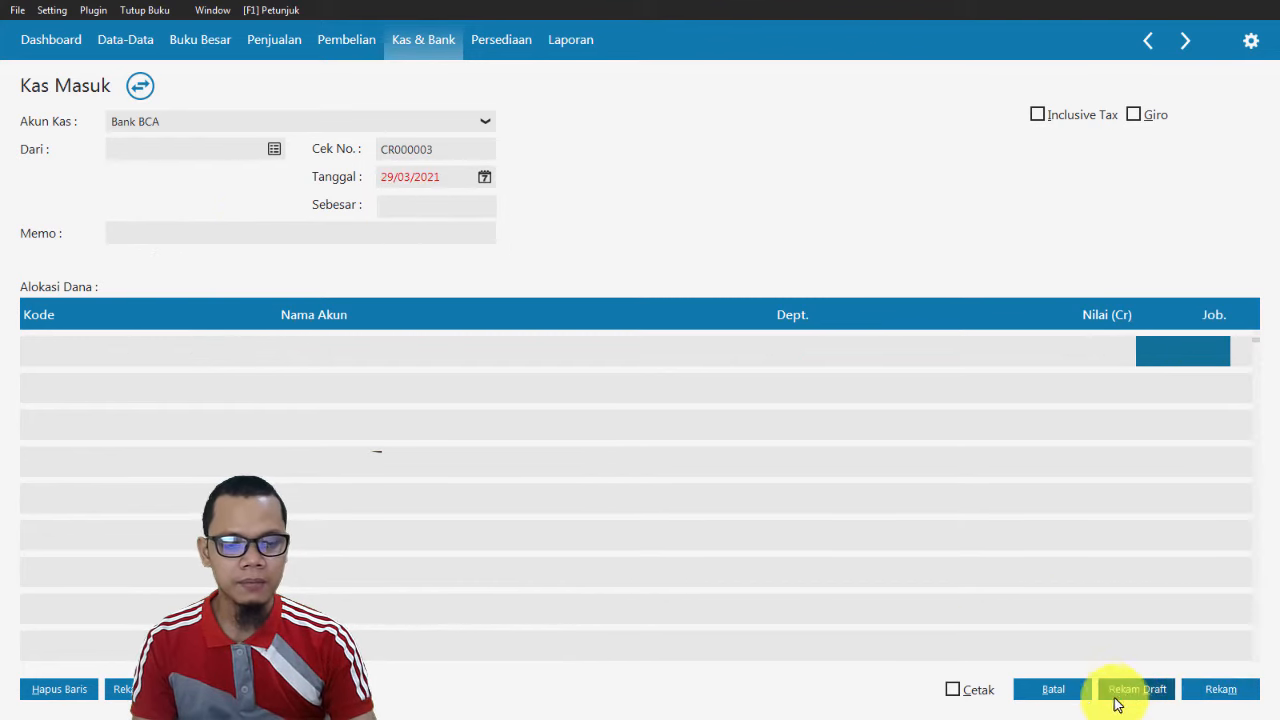
Leave the new blank receipt form and display the journal voucher of the recorded Bank BCA interest receipt.
click(1053, 689)
right_click(854, 196)
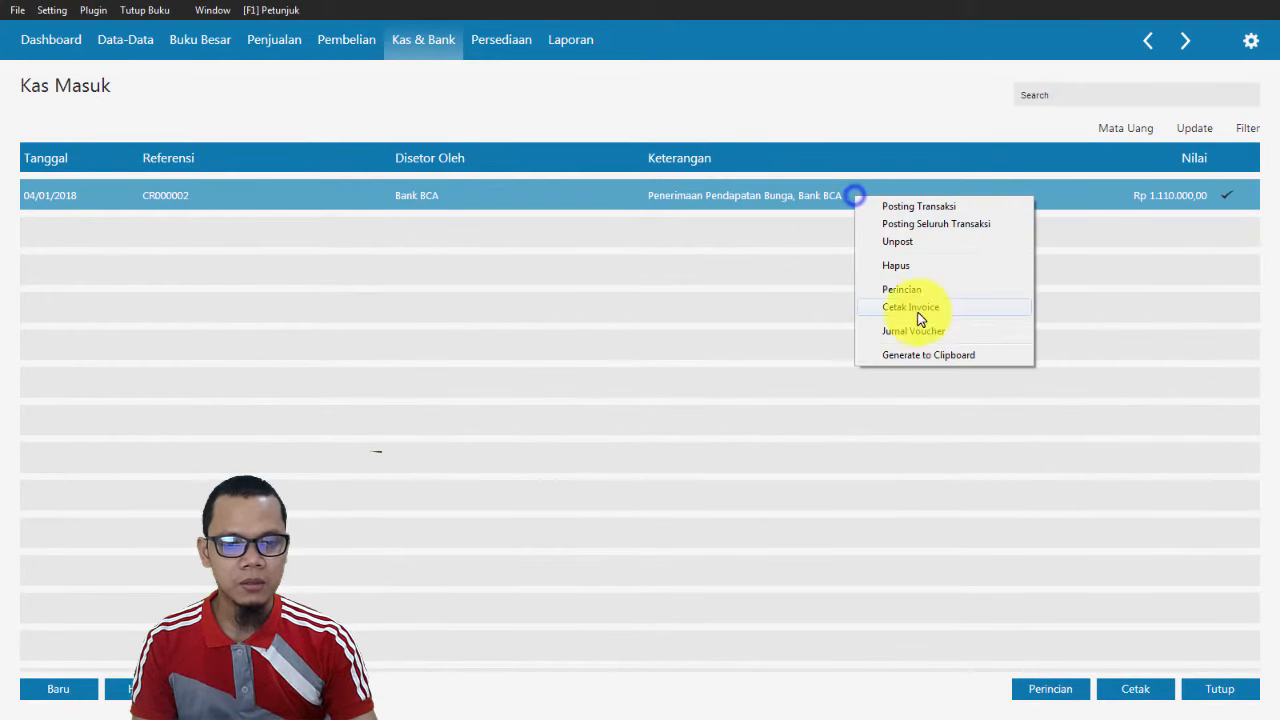
click(925, 326)
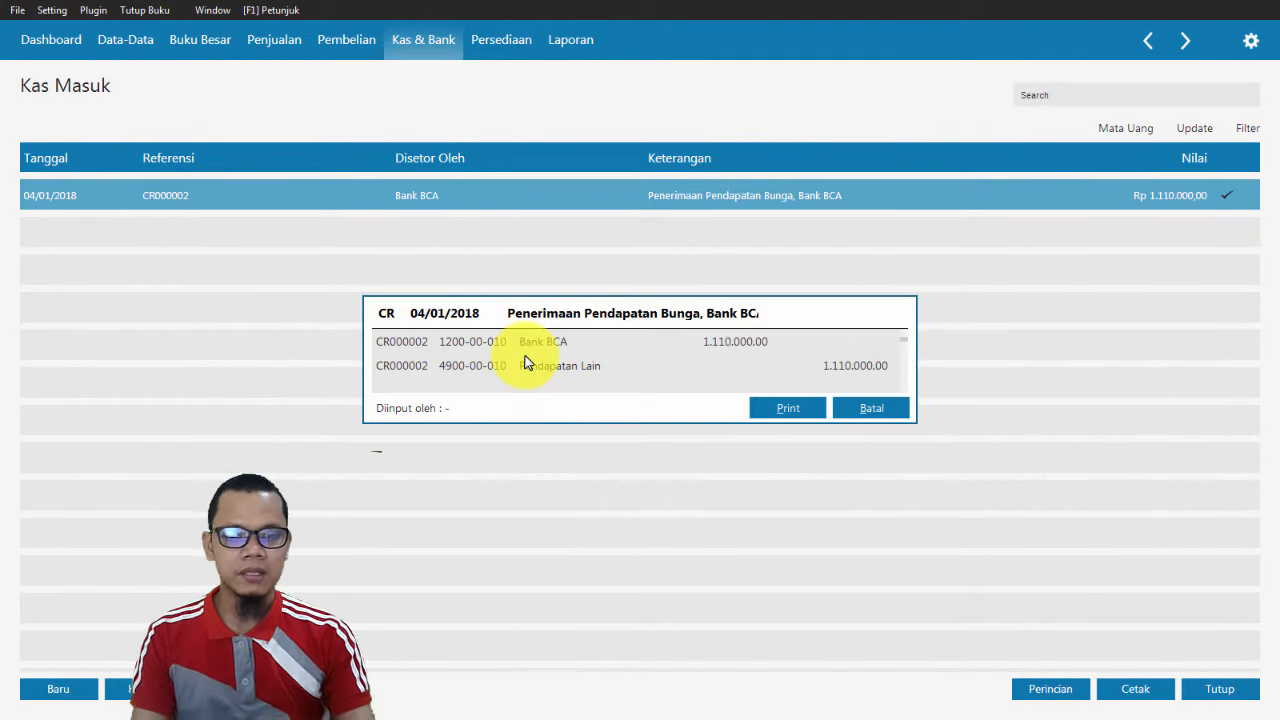
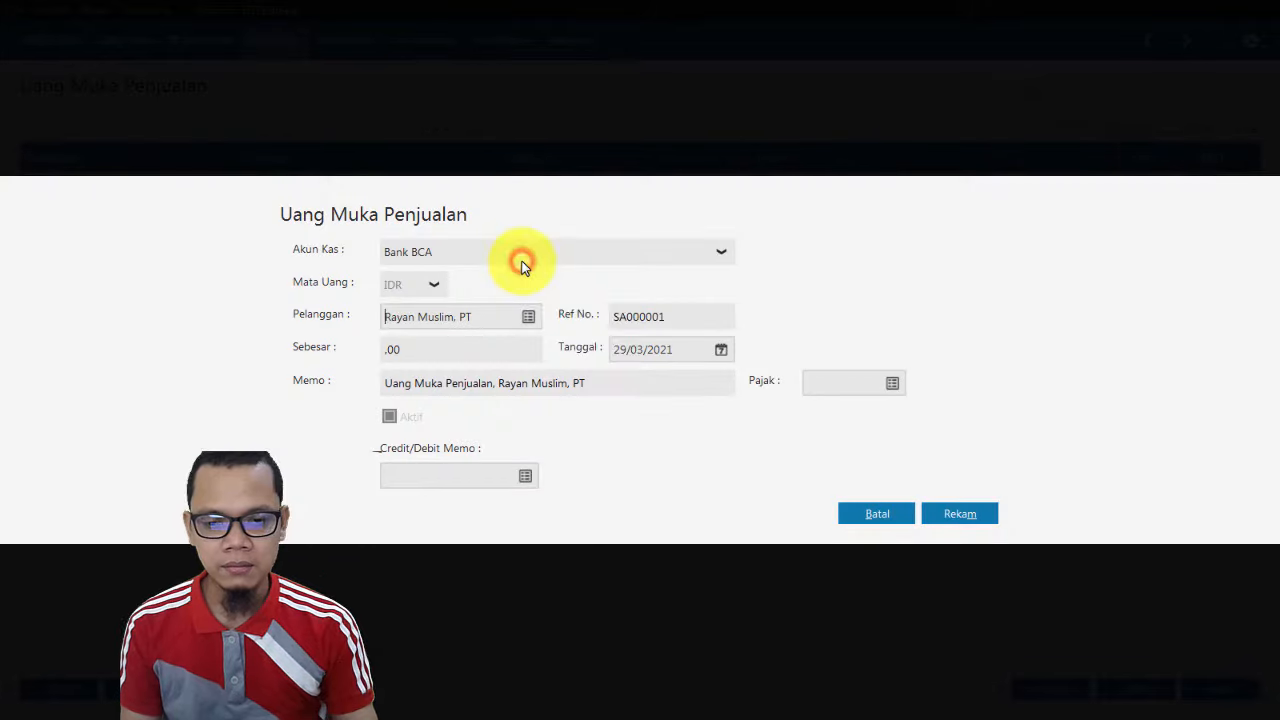
Set the Rayan Muslim, PT sales advance's date to 05/01/2018 and its amount to 500.000, and record it.
click(643, 348)
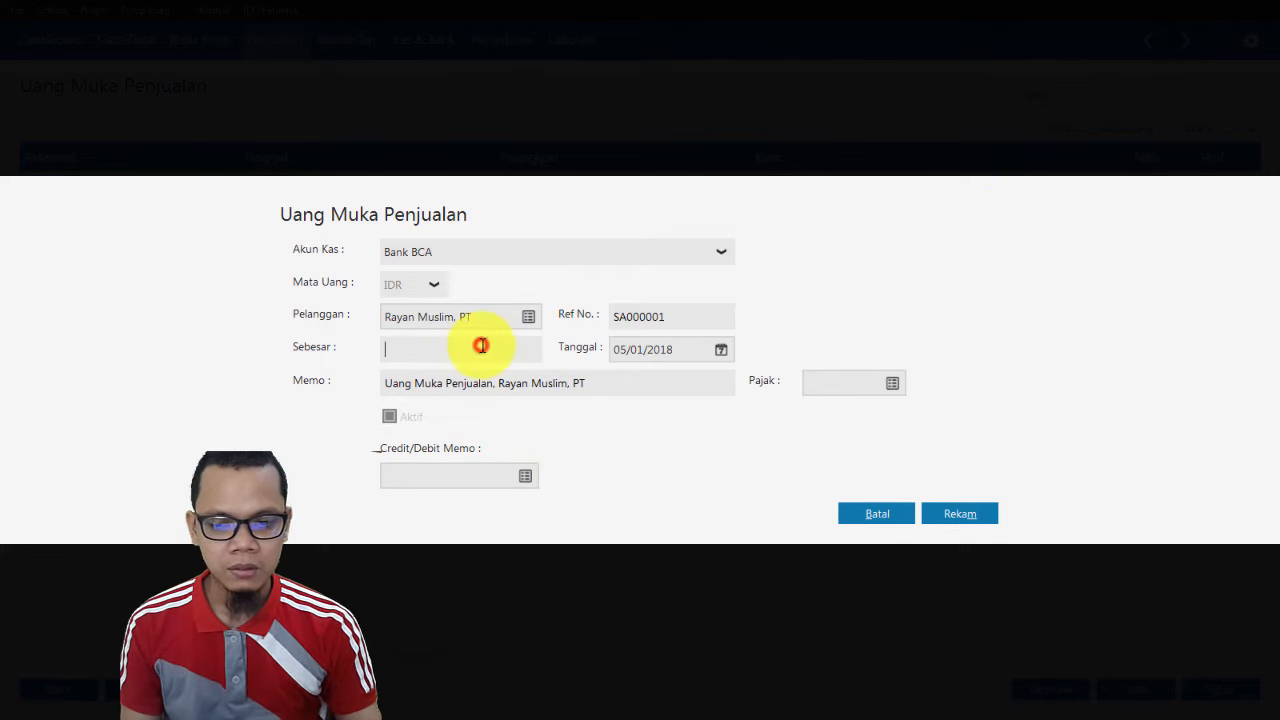
click(482, 345)
text(500.000)
key(Tab)
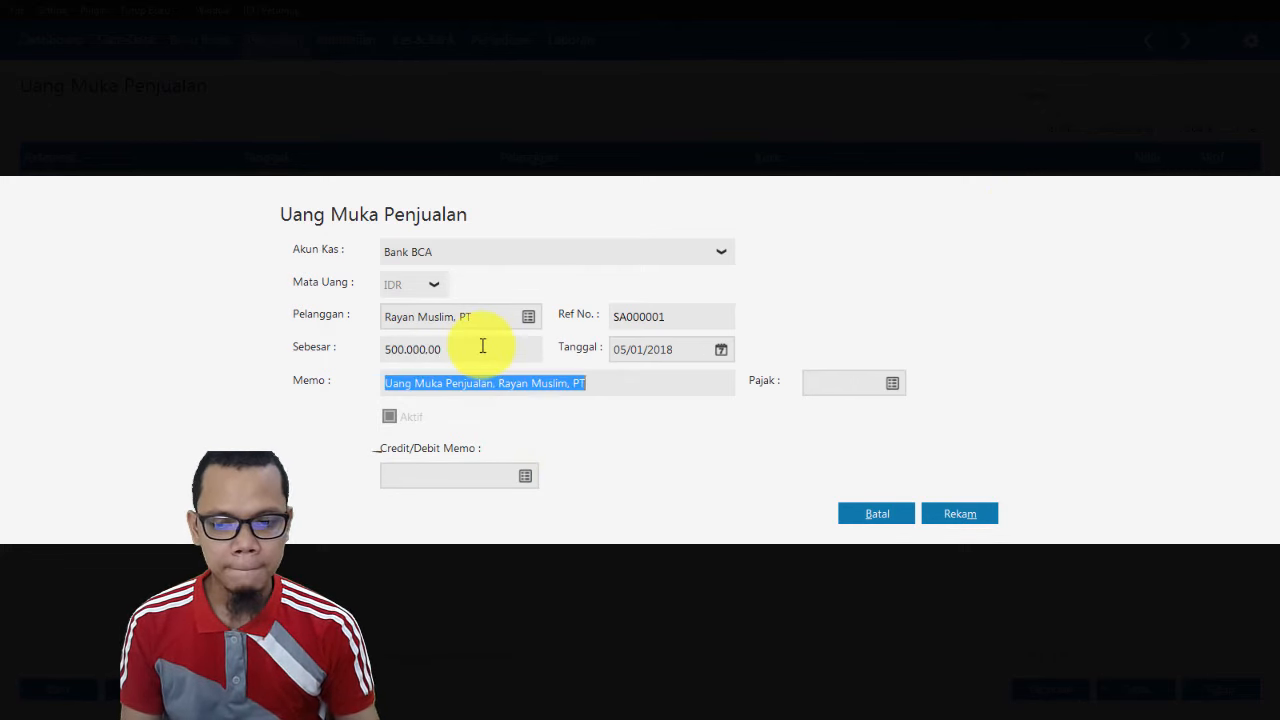
click(948, 517)
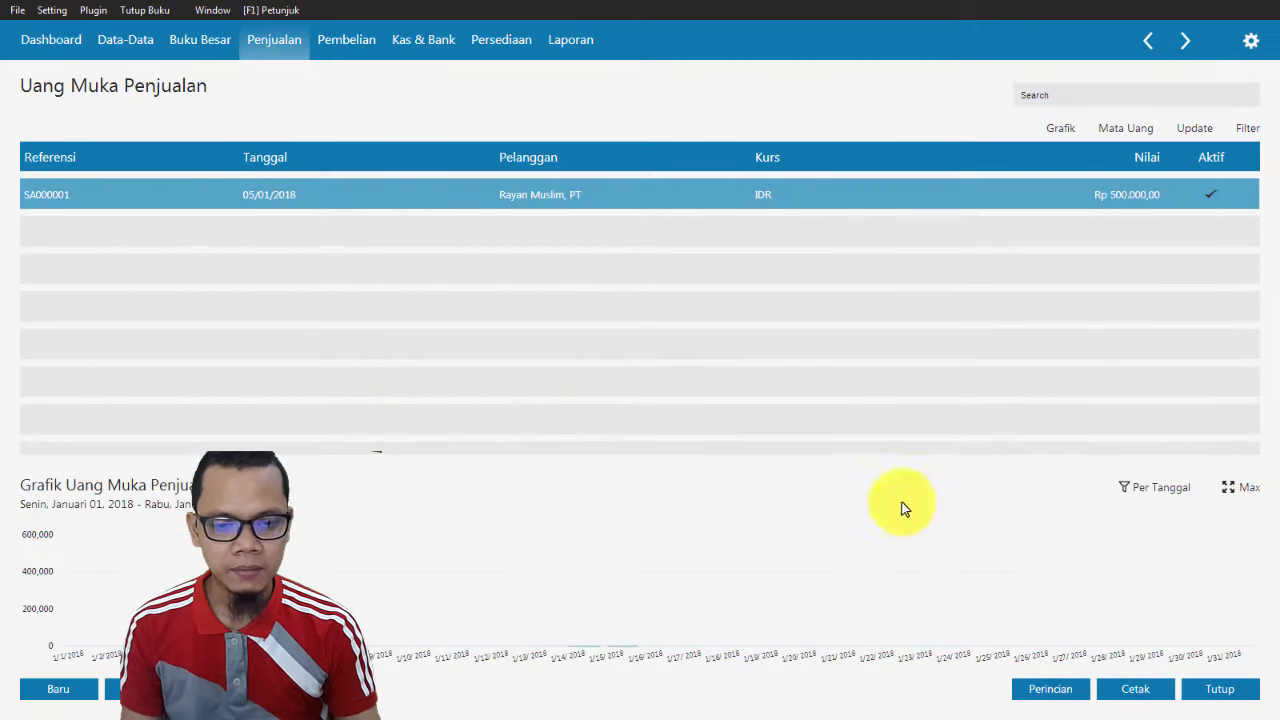
Display the journal voucher of Rayan Muslim, PT's sales advance SA000001, and close both the voucher and the advances list.
right_click(1087, 192)
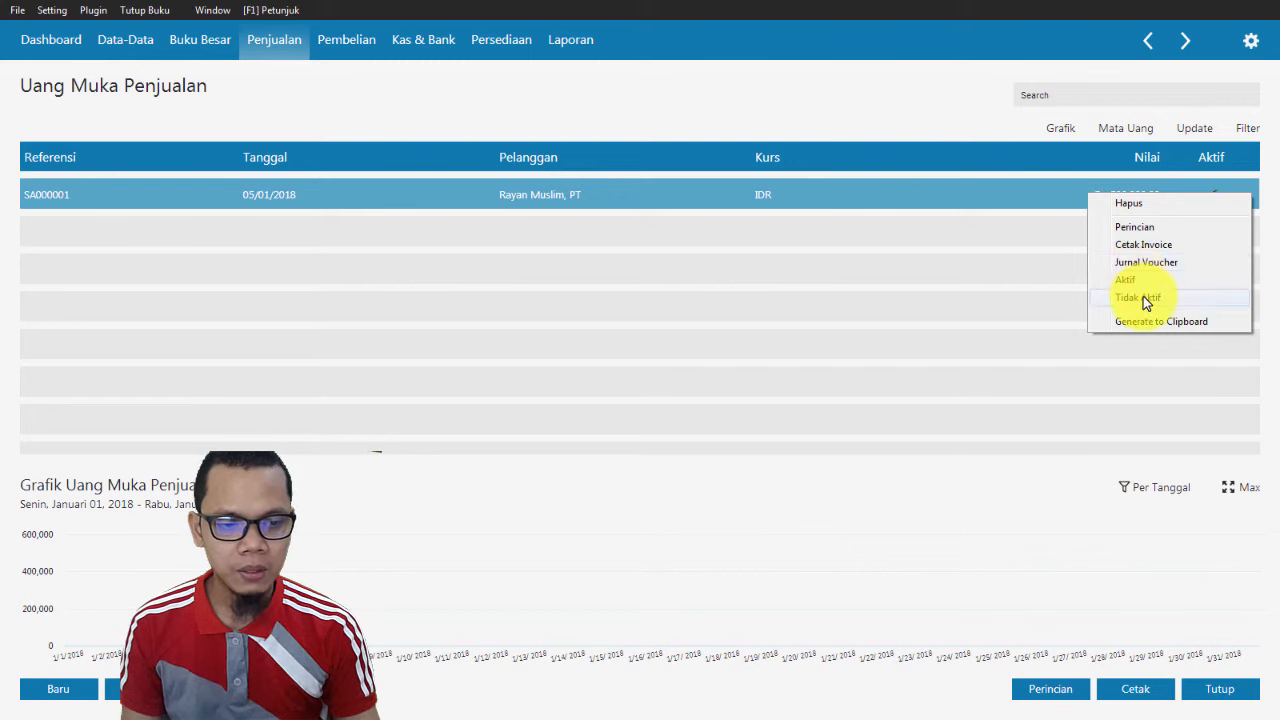
click(1135, 264)
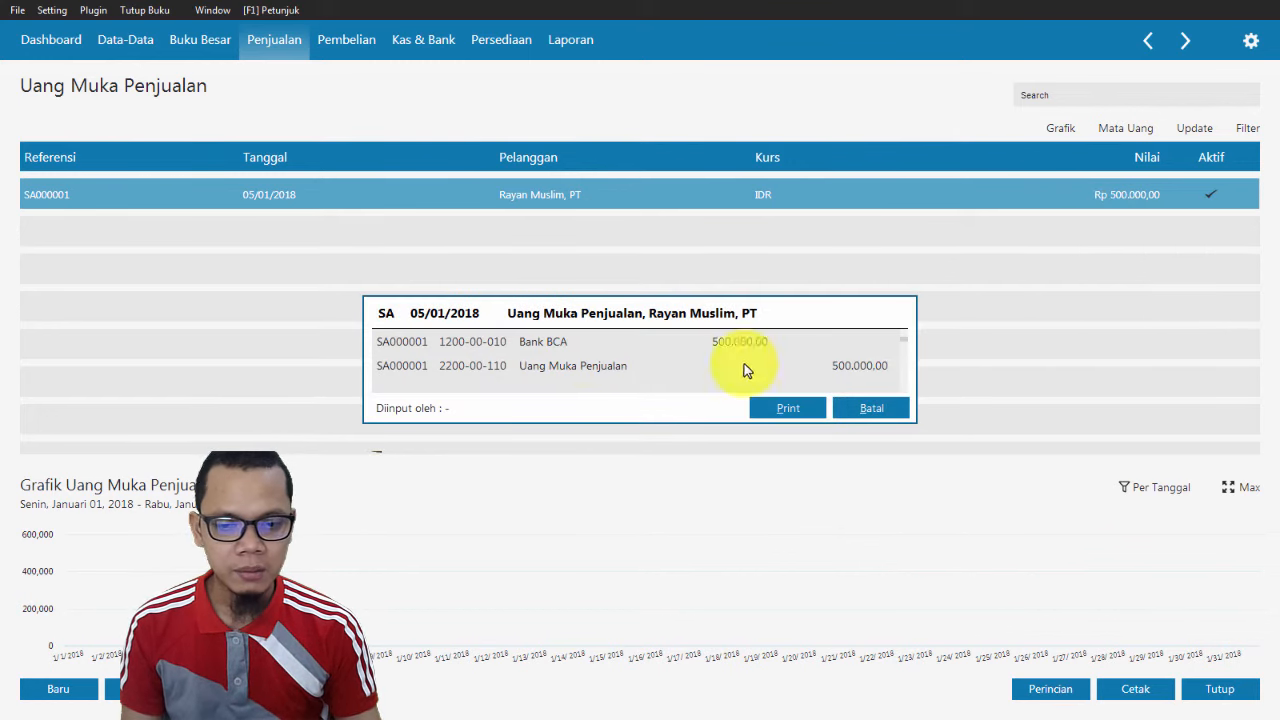
click(866, 409)
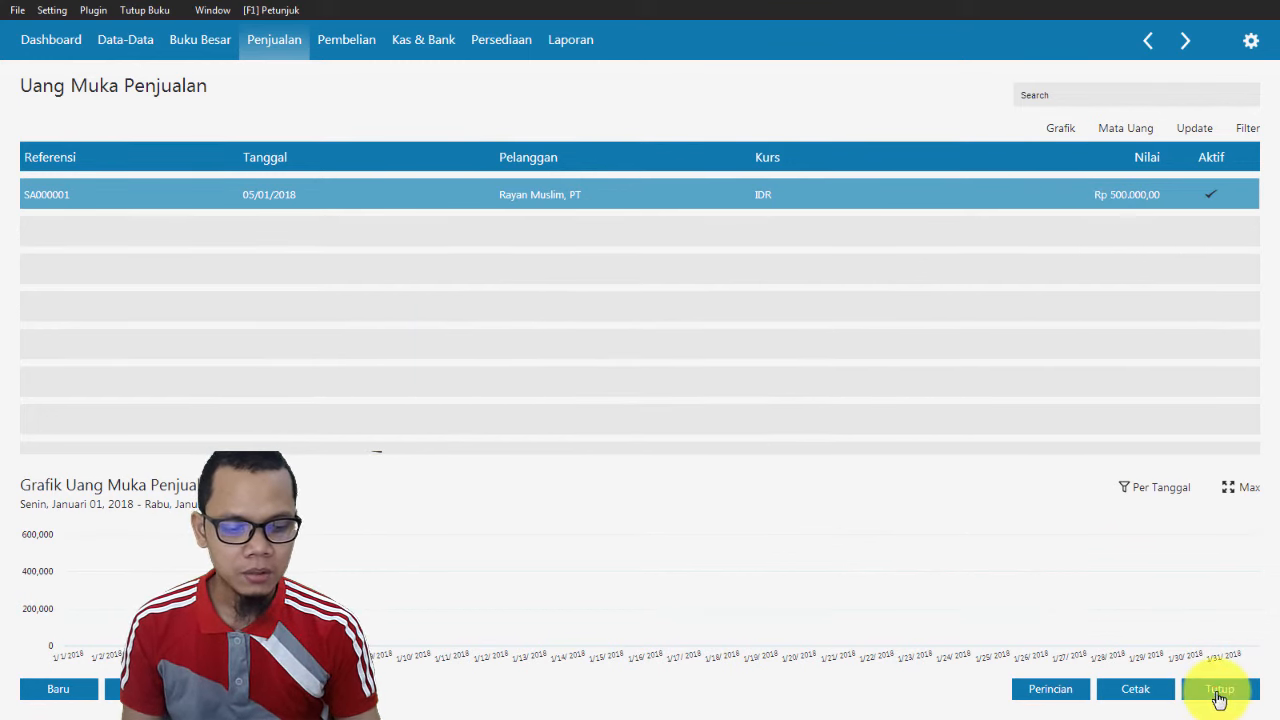
click(1219, 689)
Start a new sales invoice for customer Rayan Muslim, PT and set its invoice date to 05/01/2018.
click(436, 364)
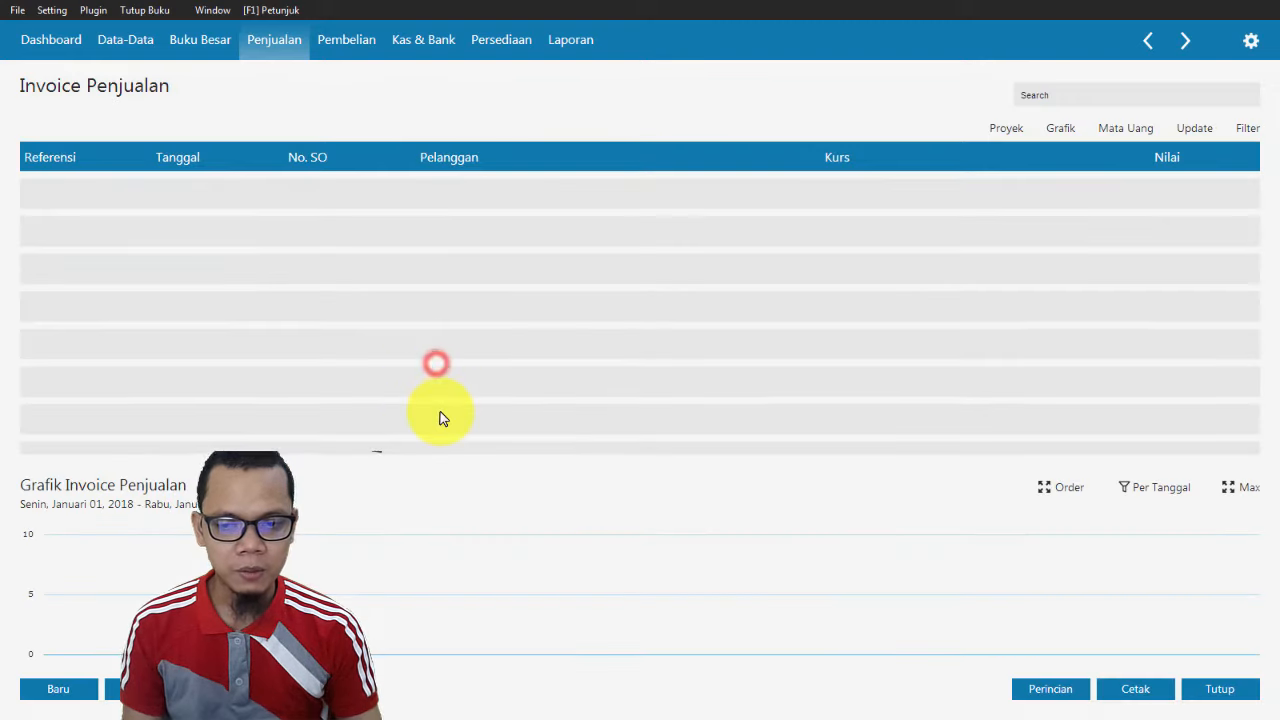
click(55, 690)
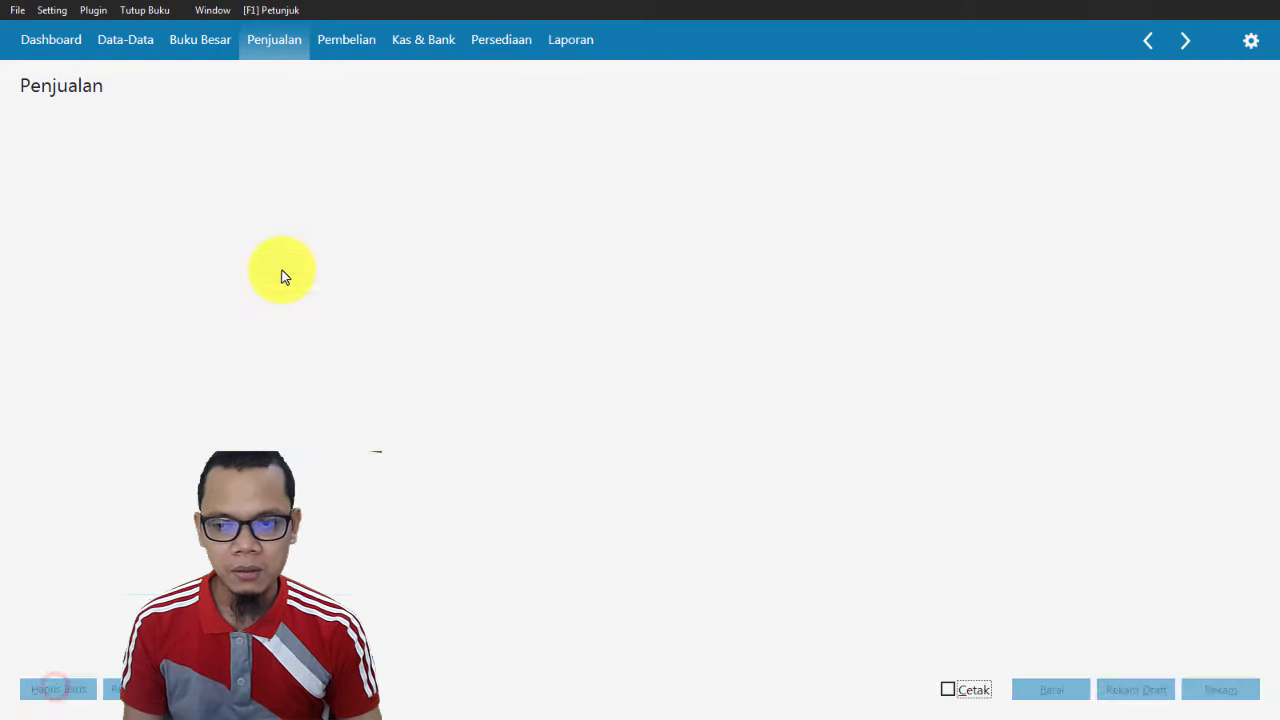
click(171, 133)
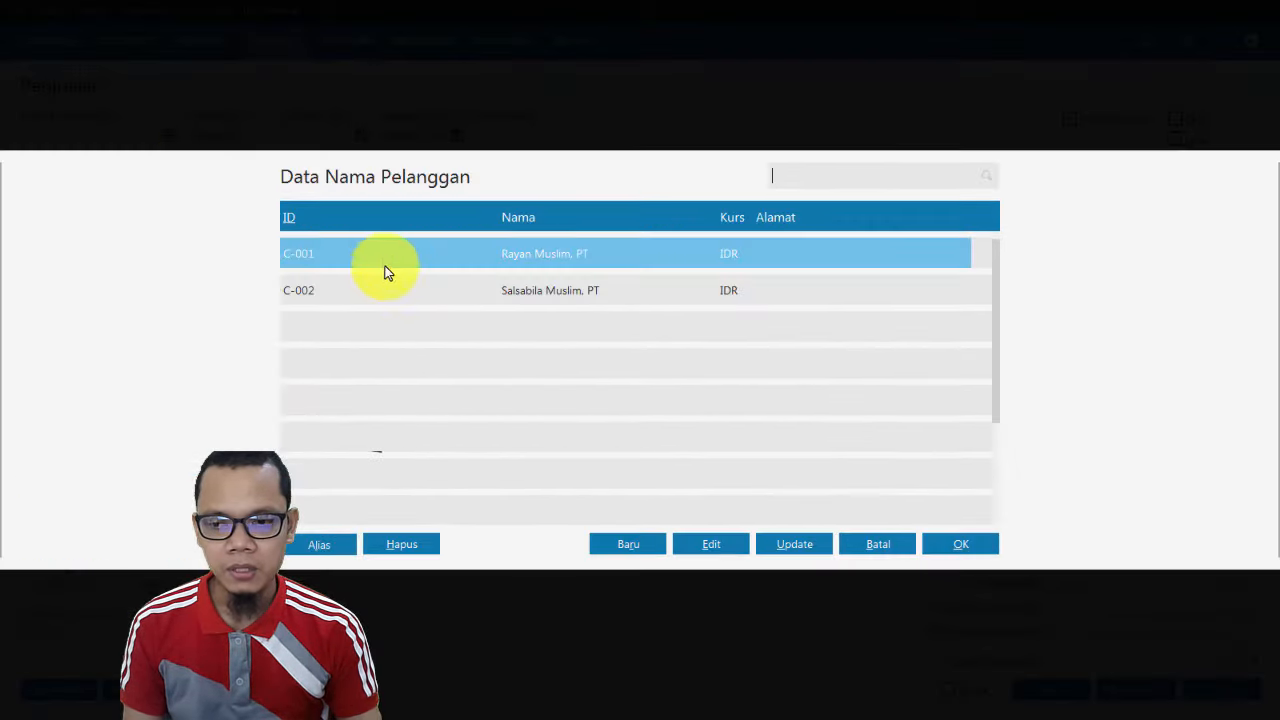
double_click(424, 263)
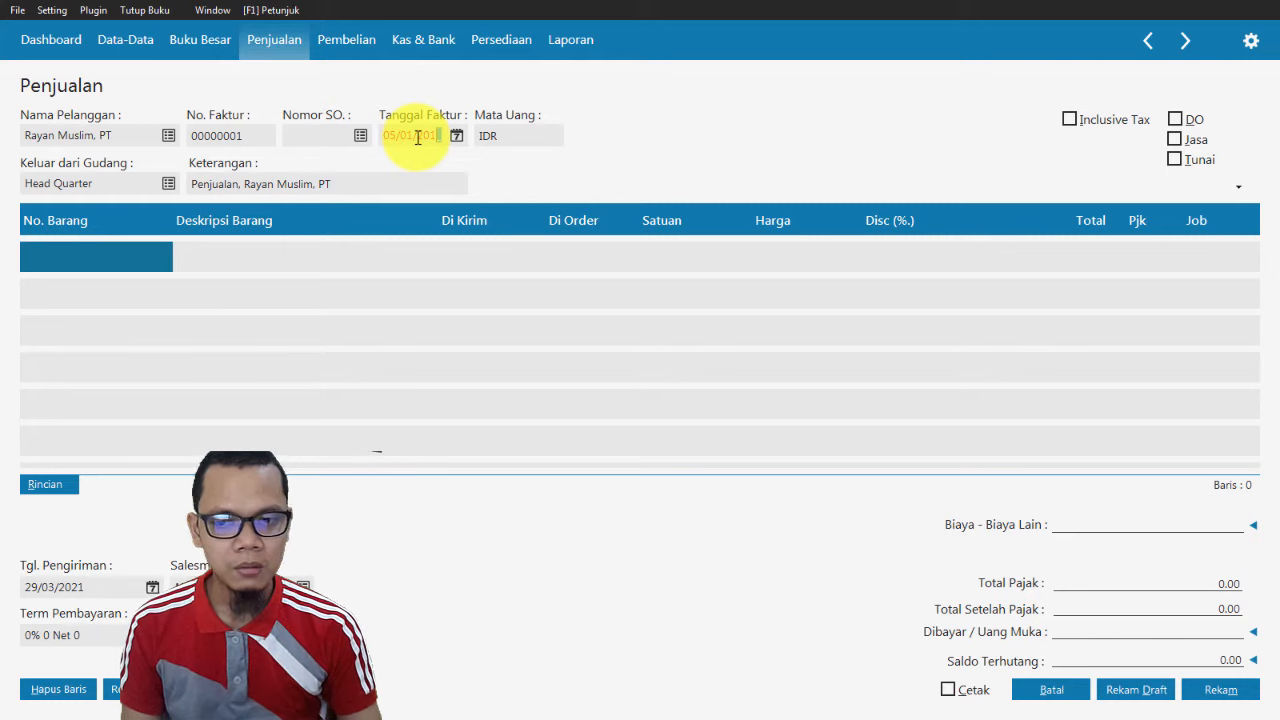
key(Tab)
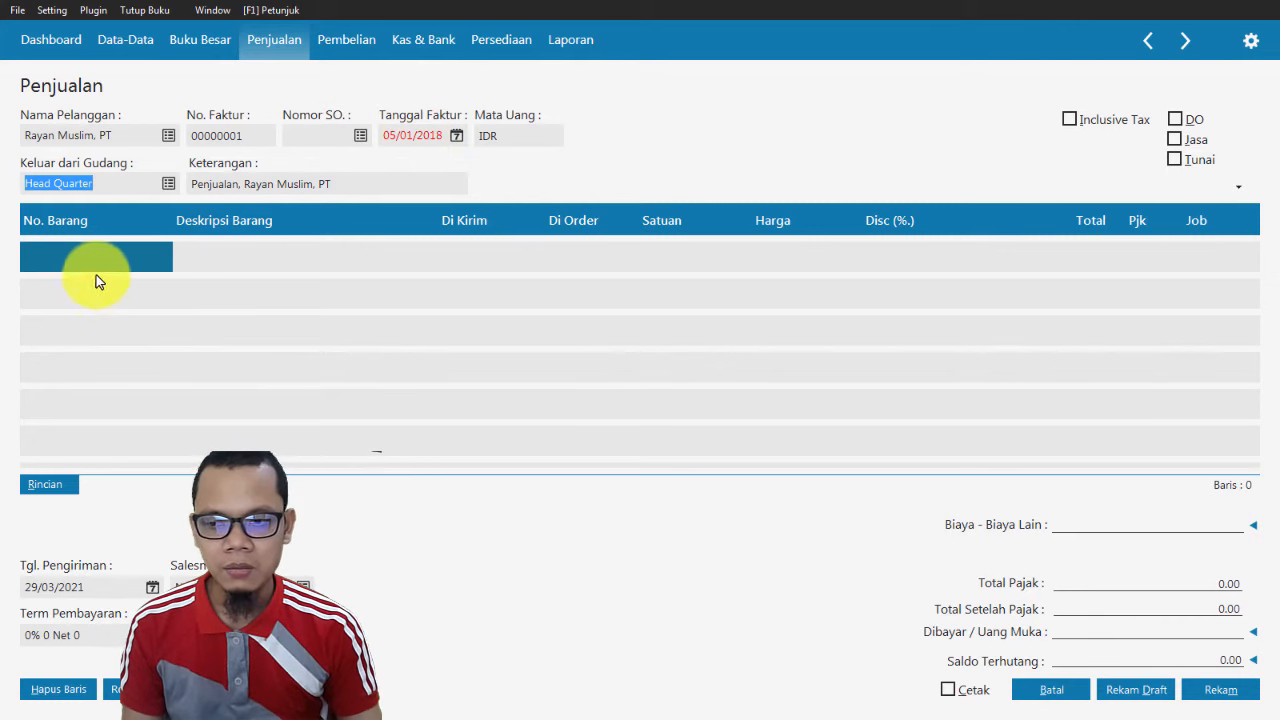
Add item G-001 Gamis Putih XL to the first invoice line with a delivered quantity of 5.
double_click(100, 262)
click(519, 336)
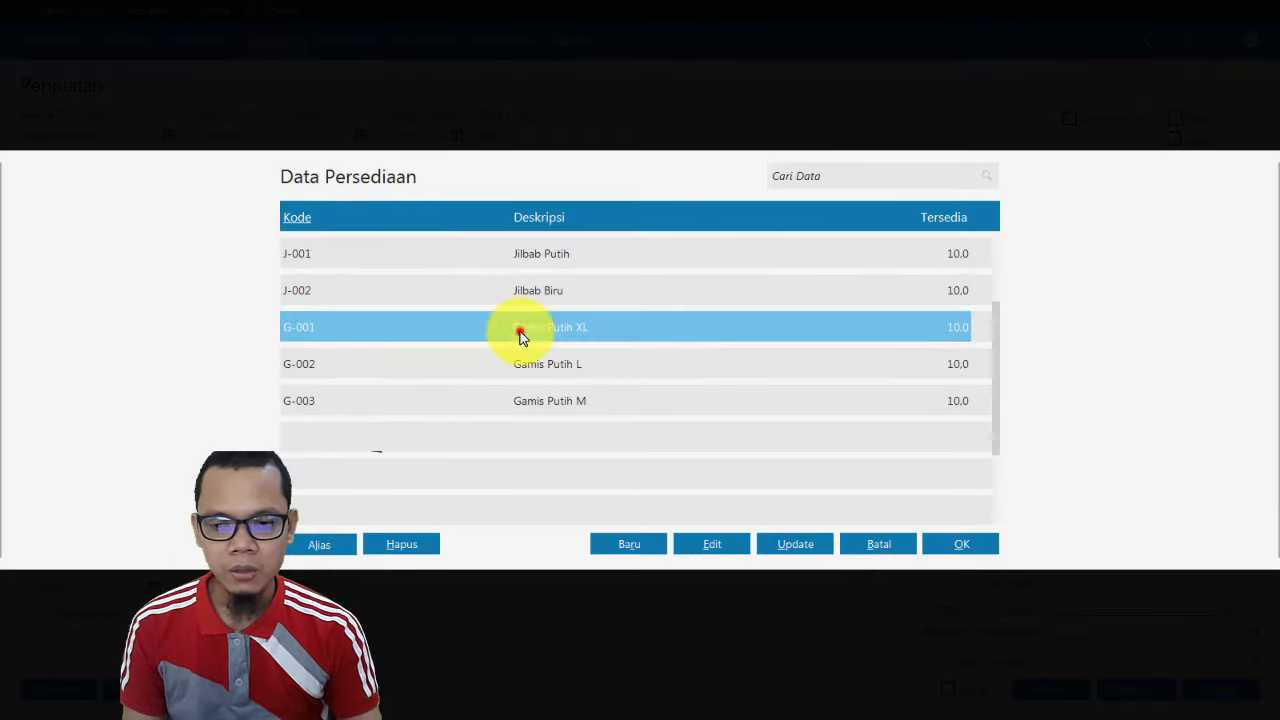
double_click(519, 335)
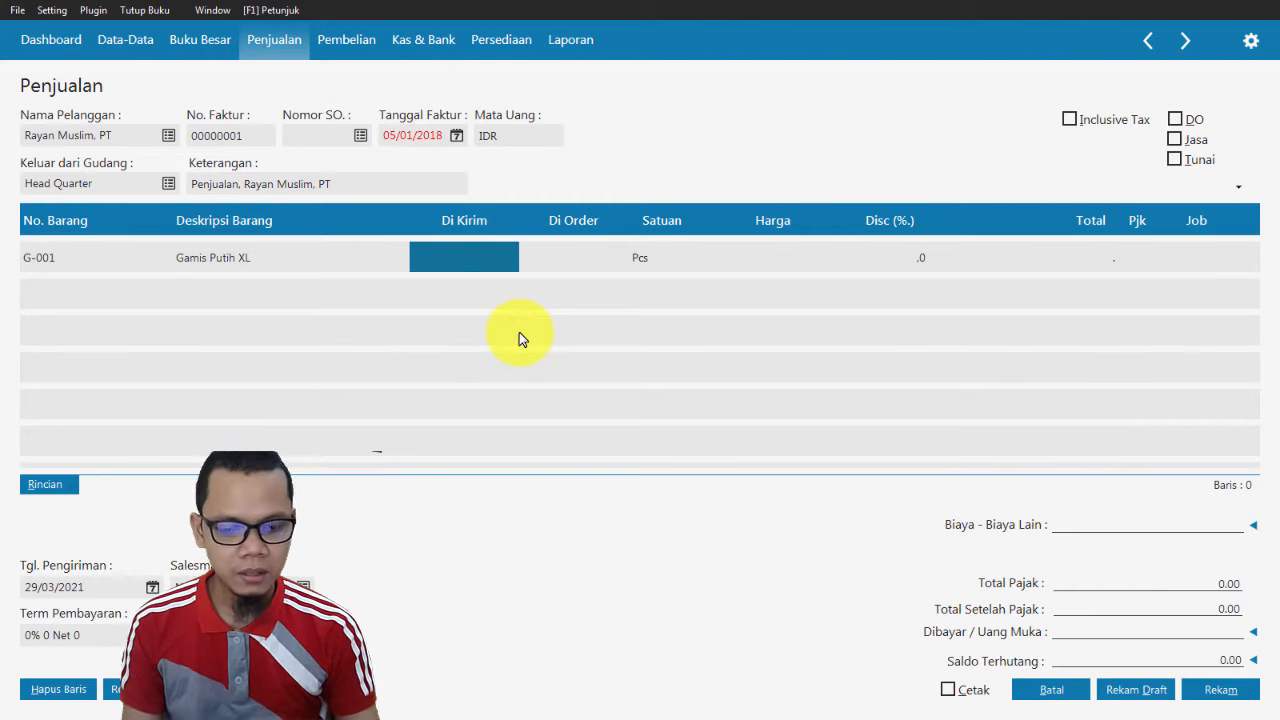
text(5)
key(Return)
Check the case 06 slide and set the Gamis Putih XL line's price to 200.000 with VAT as its tax.
key(alt+Tab)
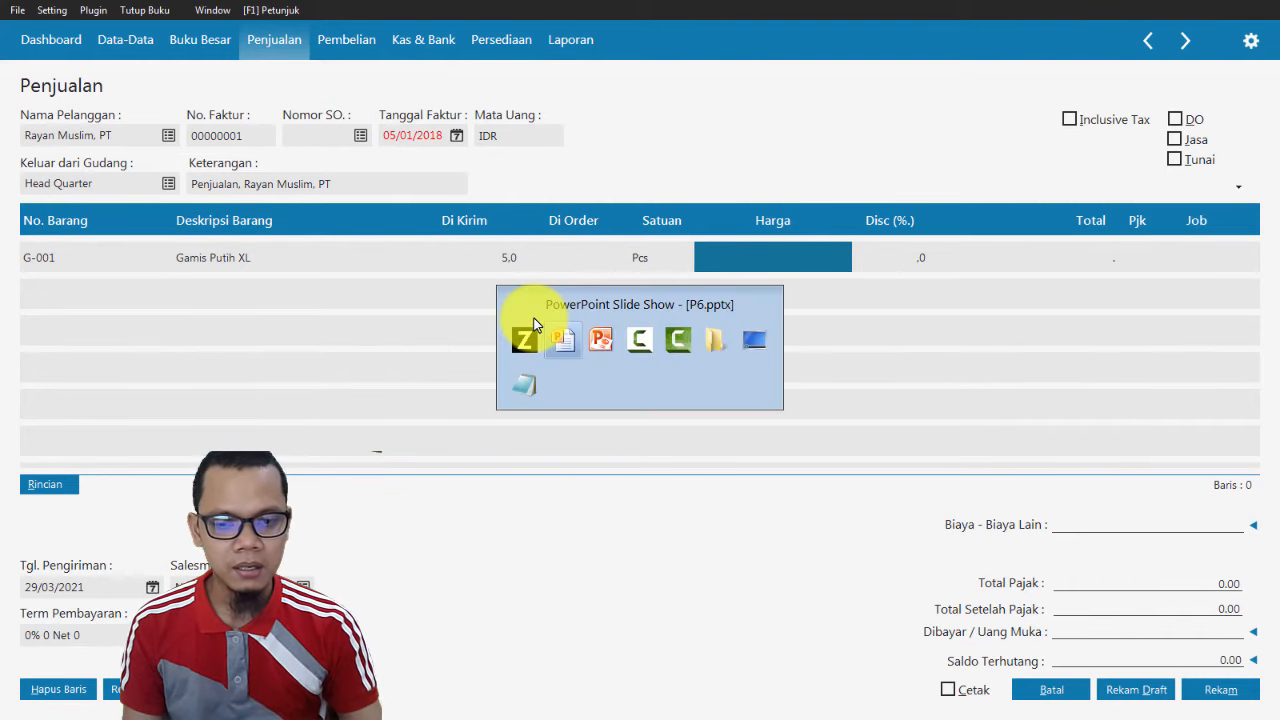
key(alt+Tab)
text(200)
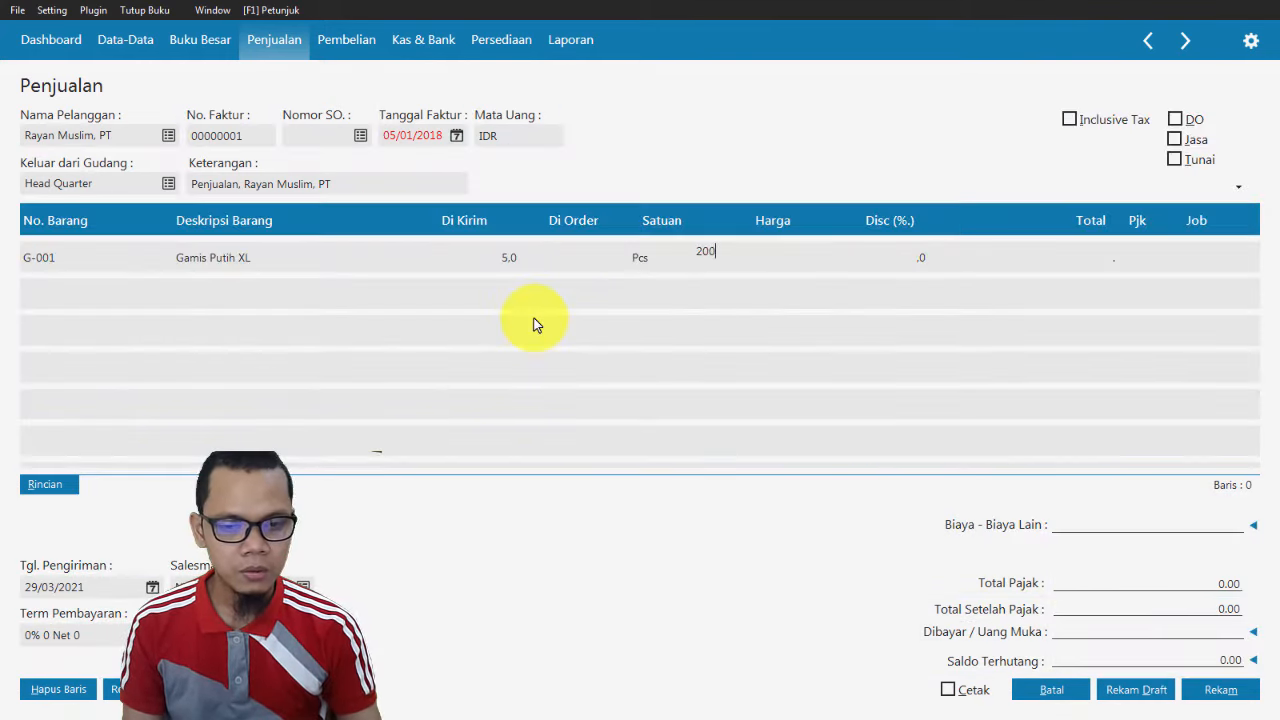
text(.000.000)
key(Return)
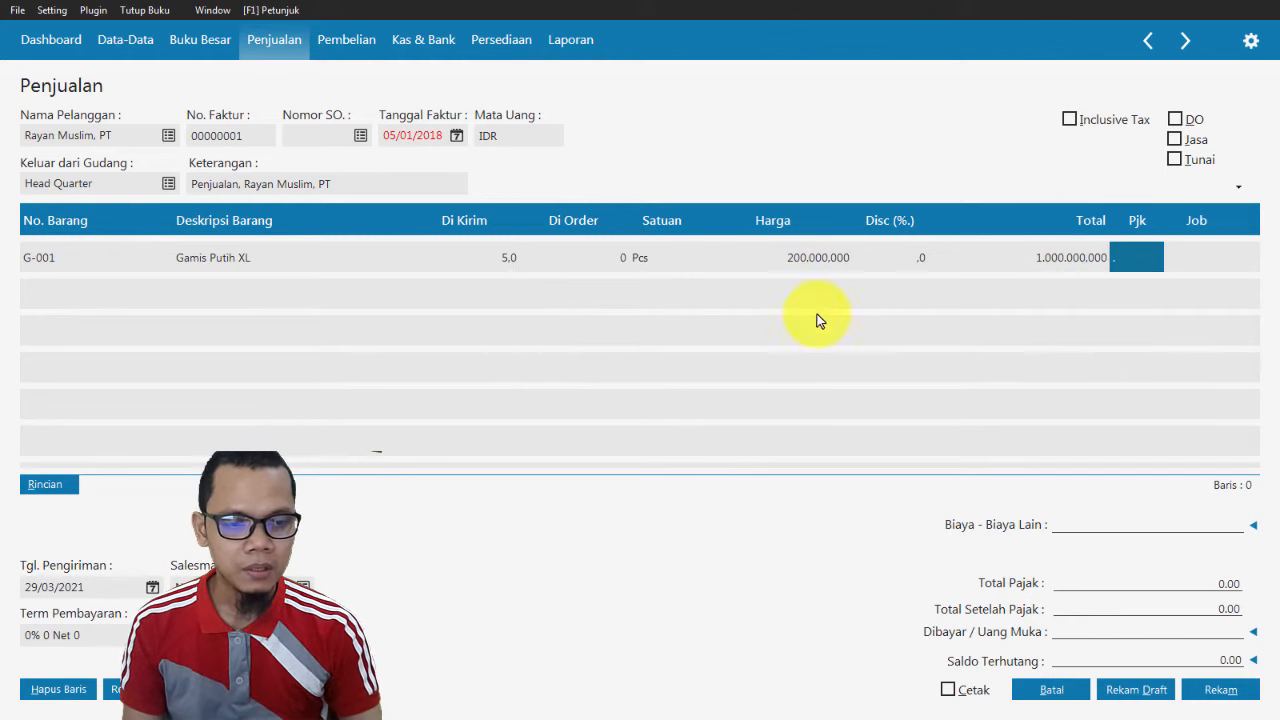
click(1114, 258)
double_click(815, 296)
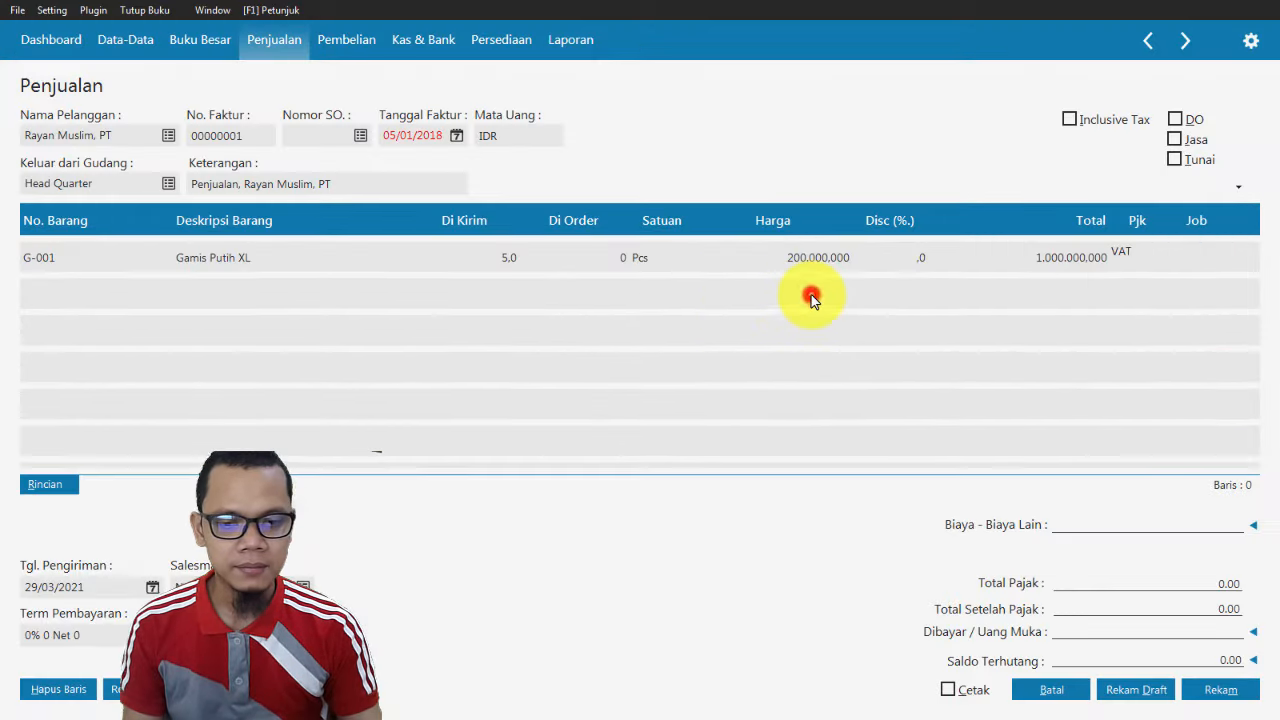
key(Return)
key(Return)
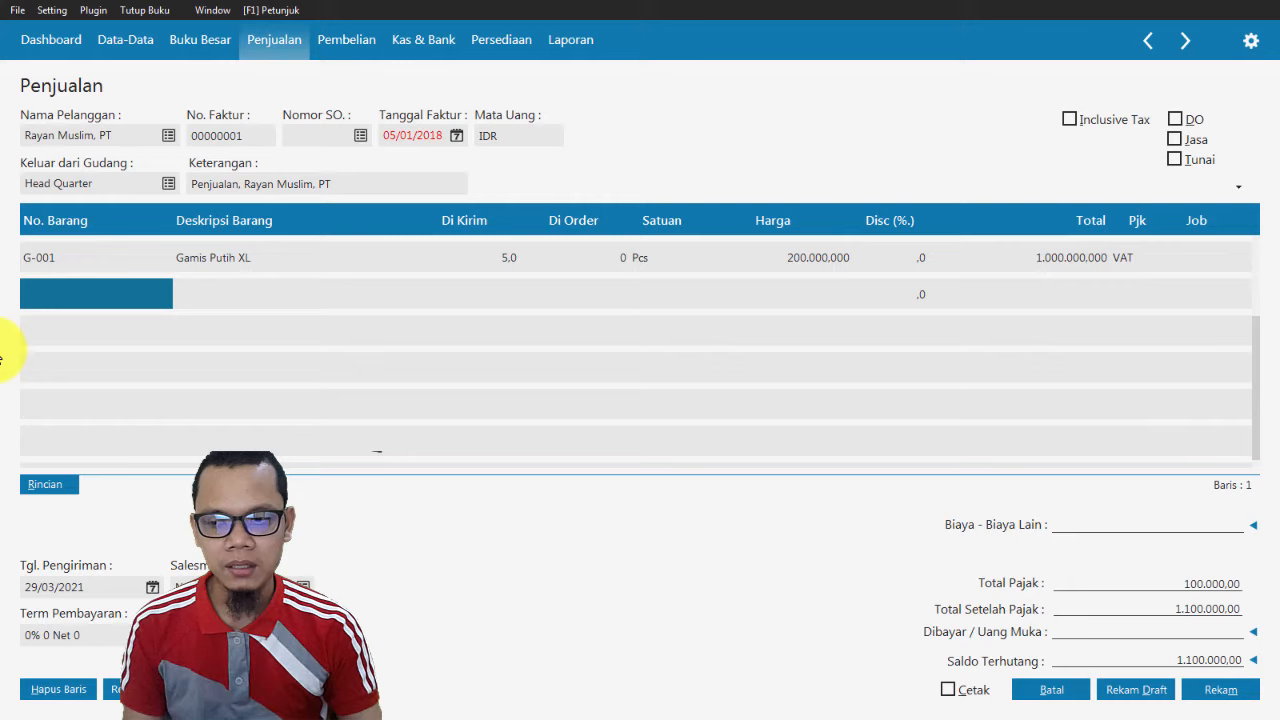
Add item J-001 Jilbab Putih to the second invoice line with a delivered quantity of 5.
click(90, 296)
click(90, 296)
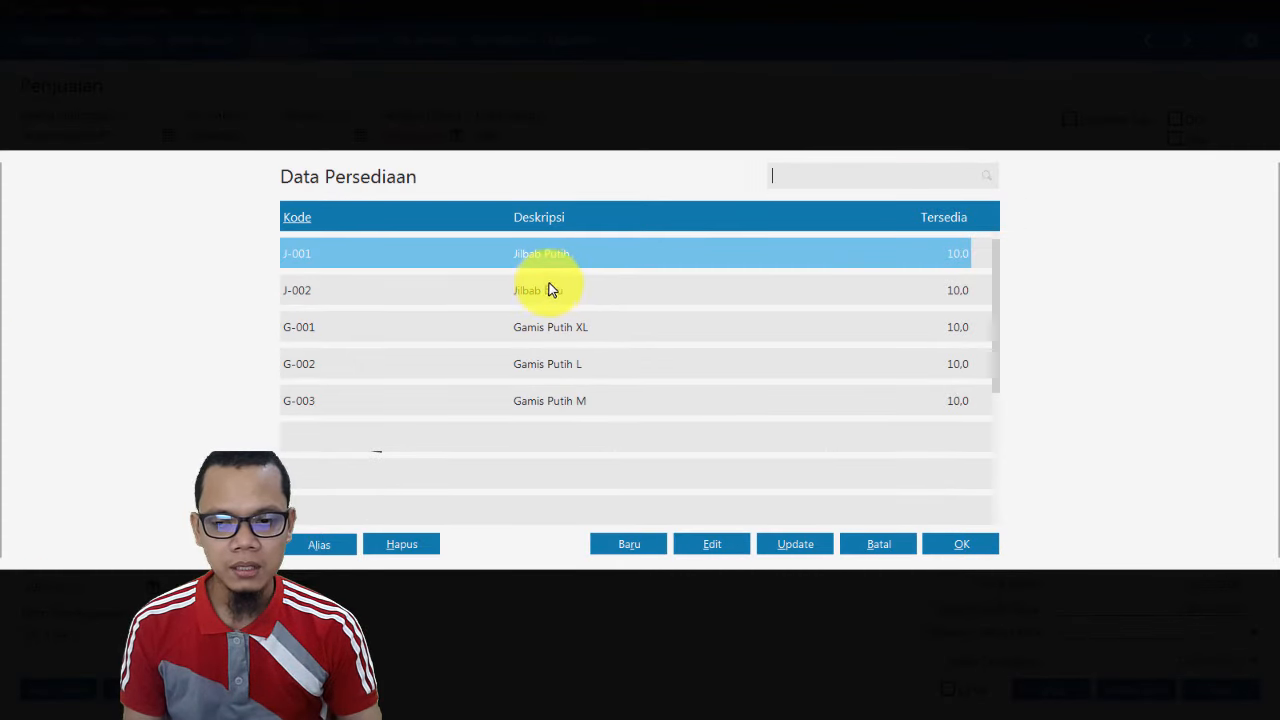
double_click(537, 262)
click(516, 296)
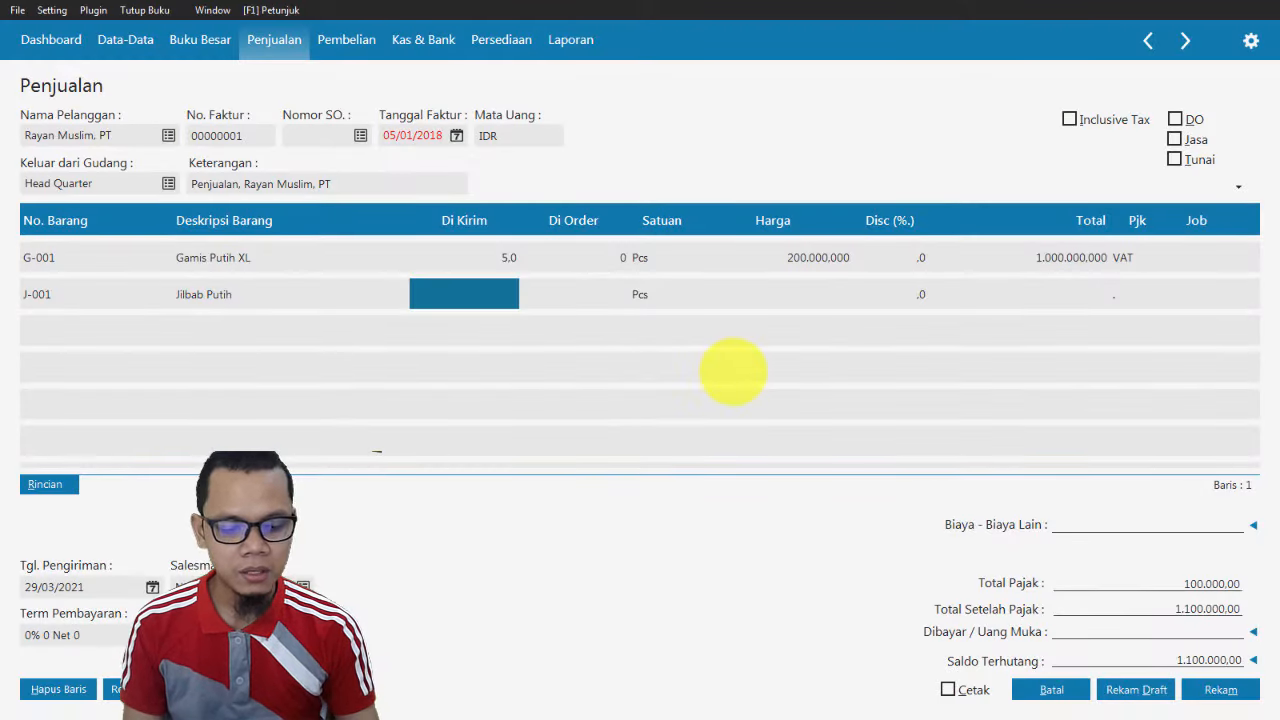
text(5)
key(Return)
key(Return)
Set the Jilbab Putih line's price to 50.000 and its tax to VAT.
text(50.)
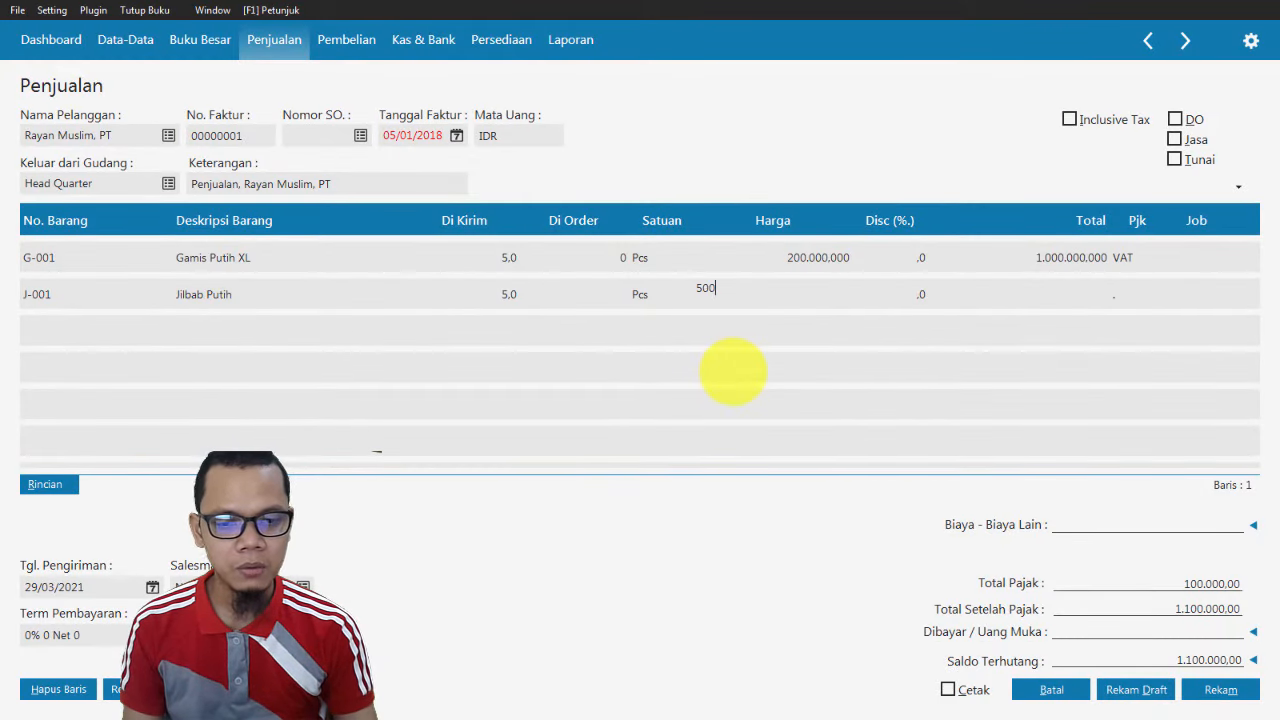
text(000)
key(Return)
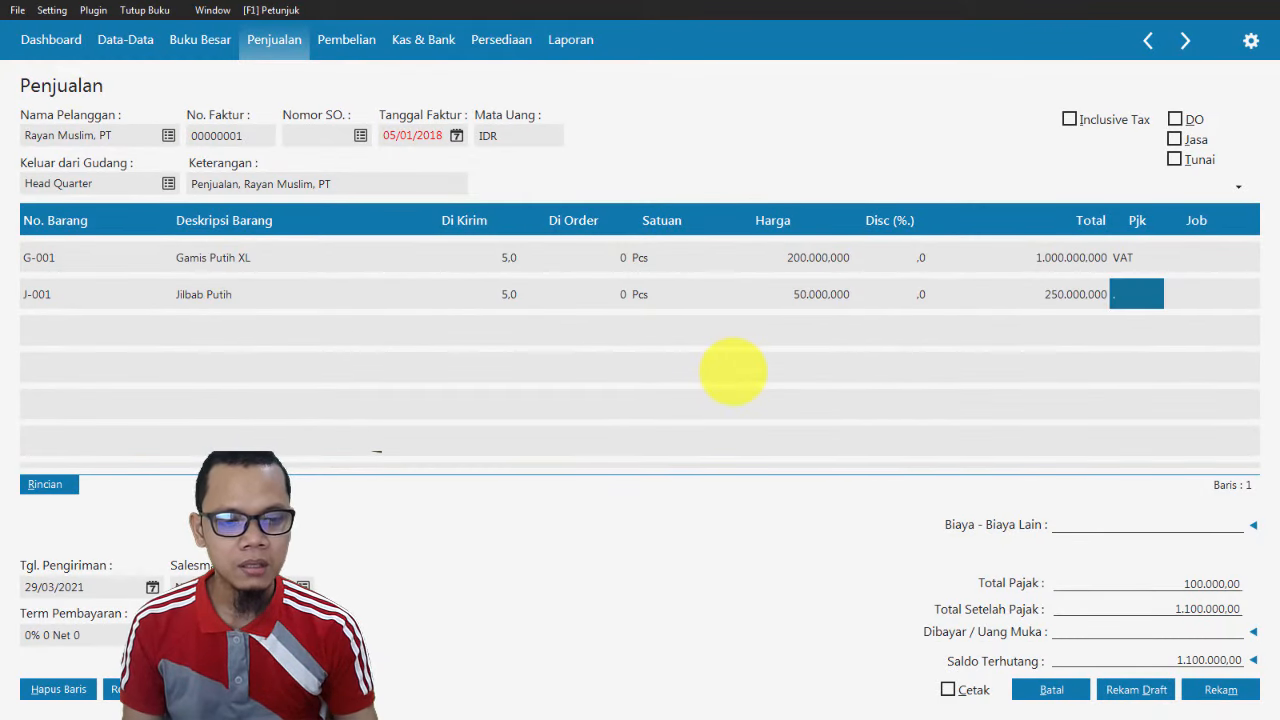
click(1117, 297)
double_click(757, 301)
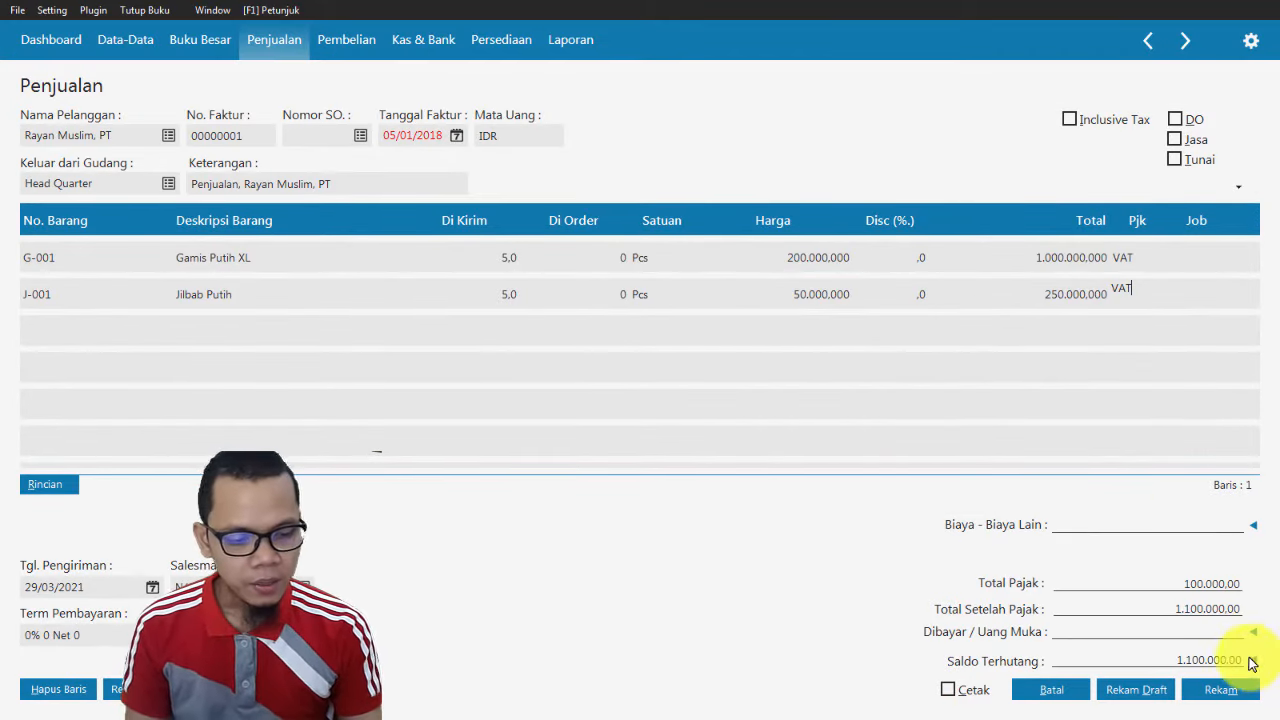
Check the delivery charge on the case 06 slide and accept Pendapatan Lain as the invoice's delivery cost posting account.
key(alt+Tab)
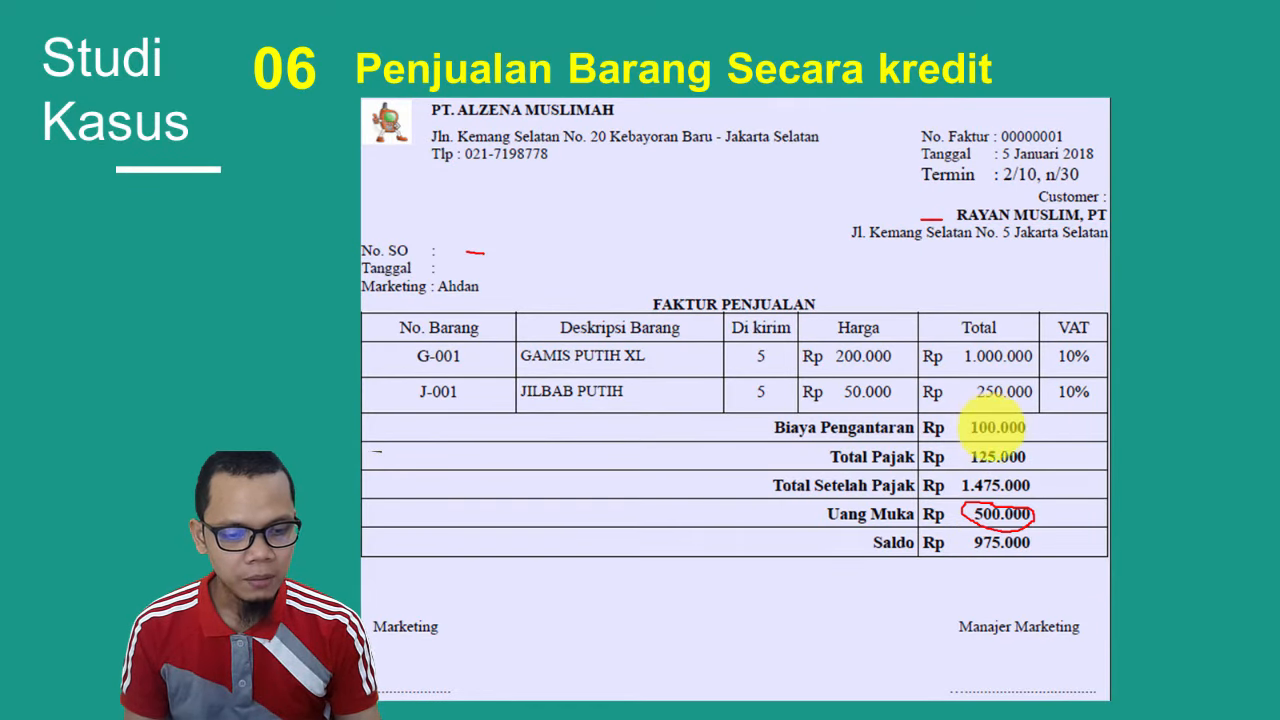
key(alt+Tab)
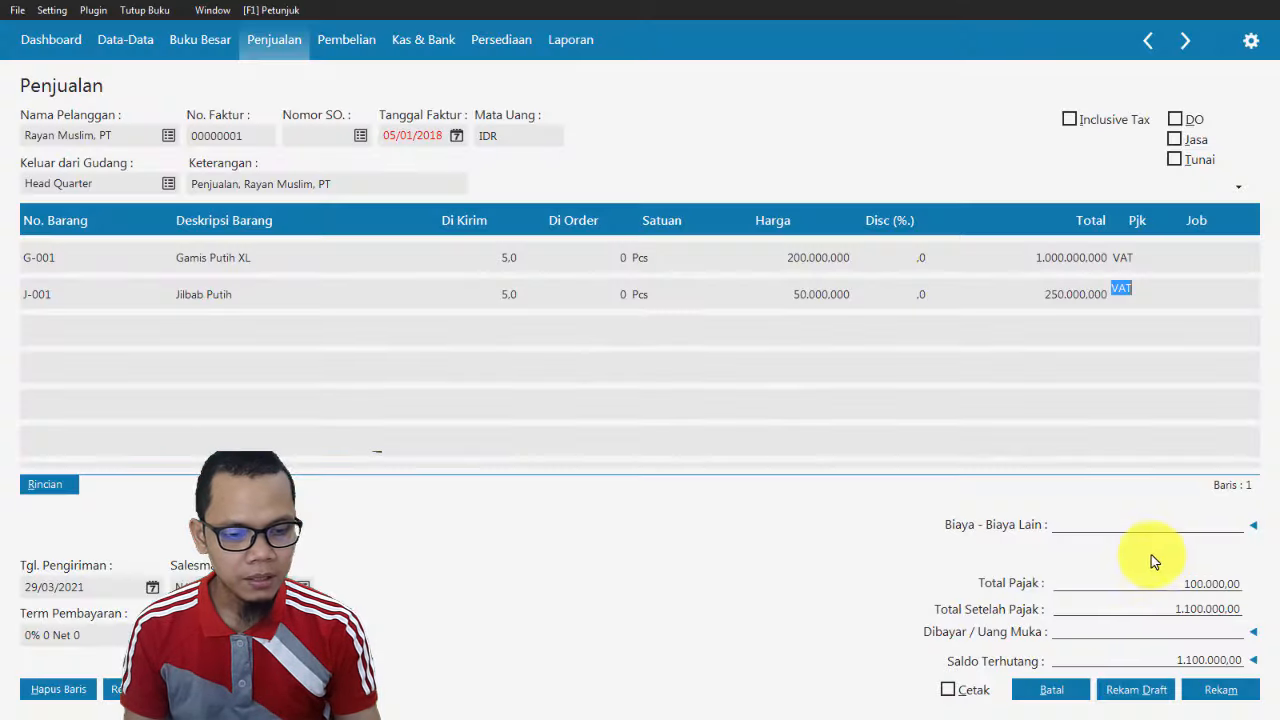
click(1256, 530)
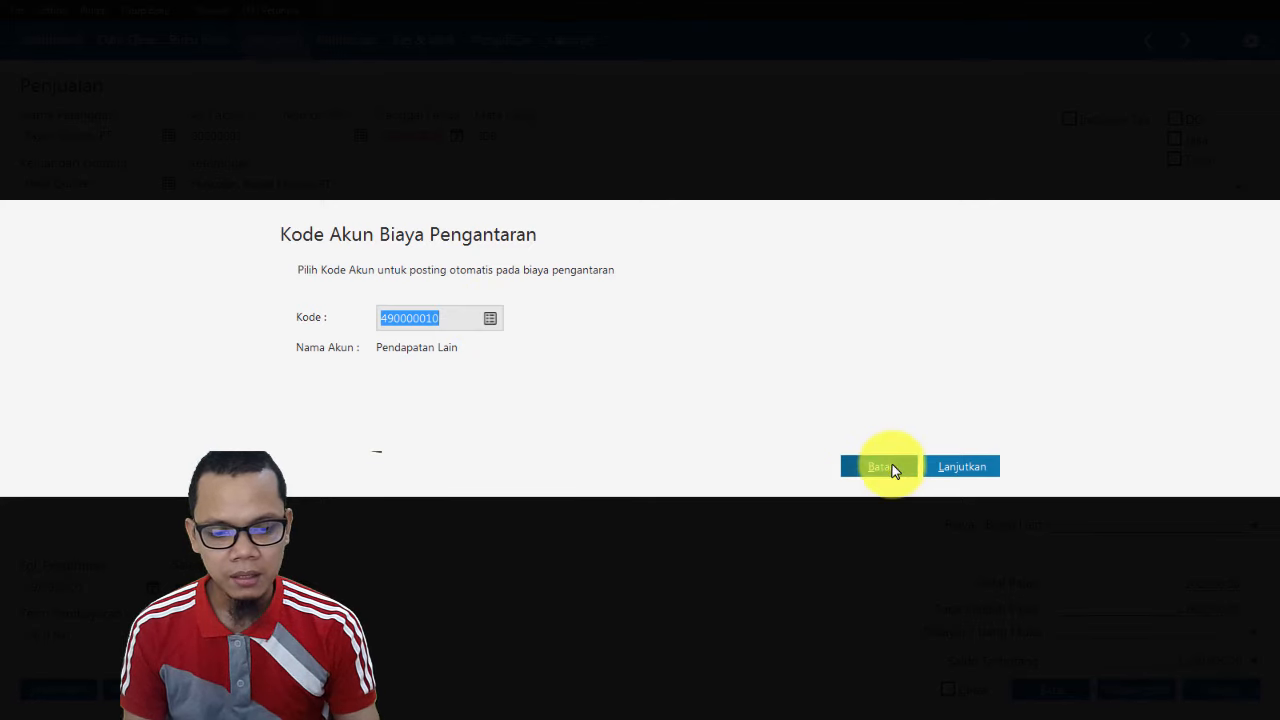
click(958, 468)
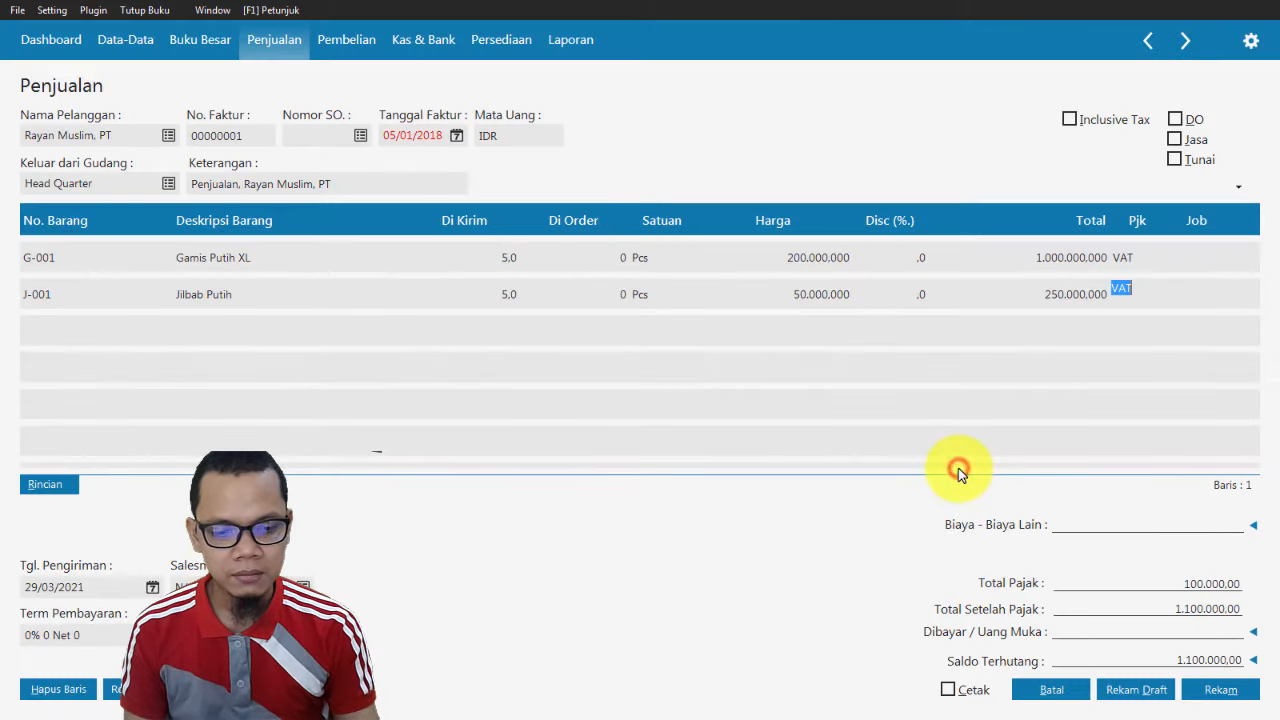
click(1115, 528)
click(1115, 528)
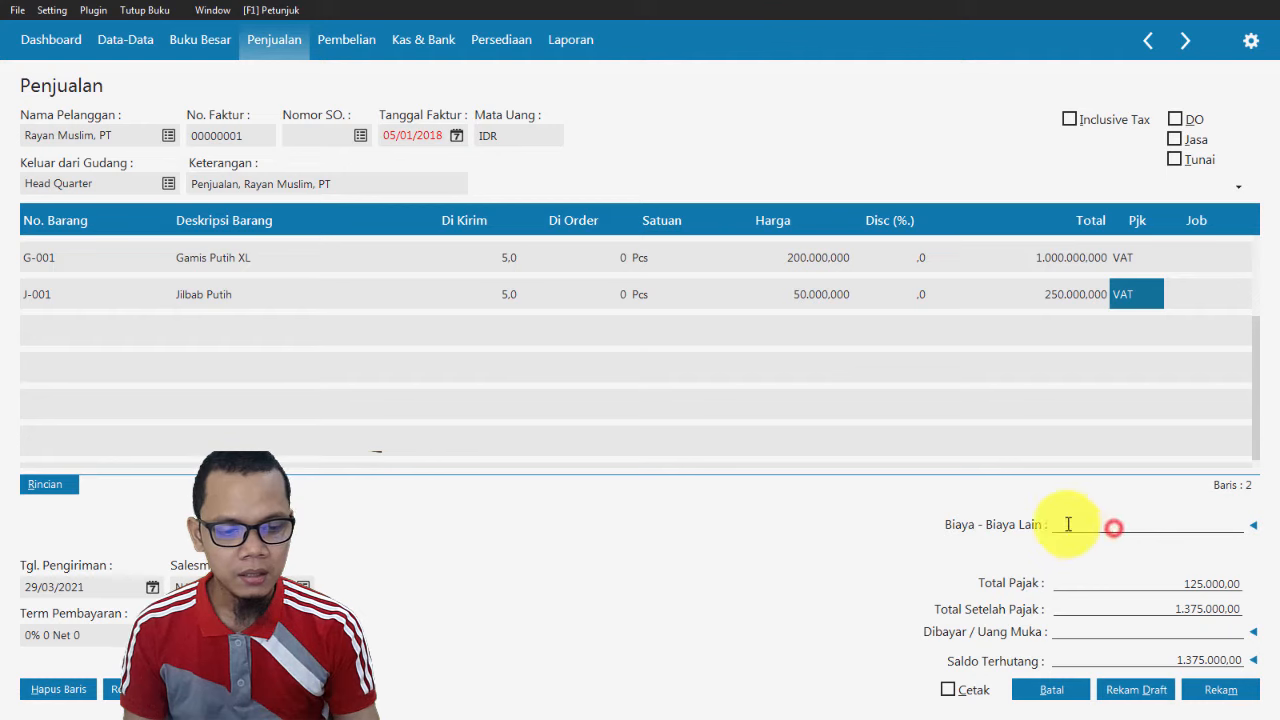
click(1254, 530)
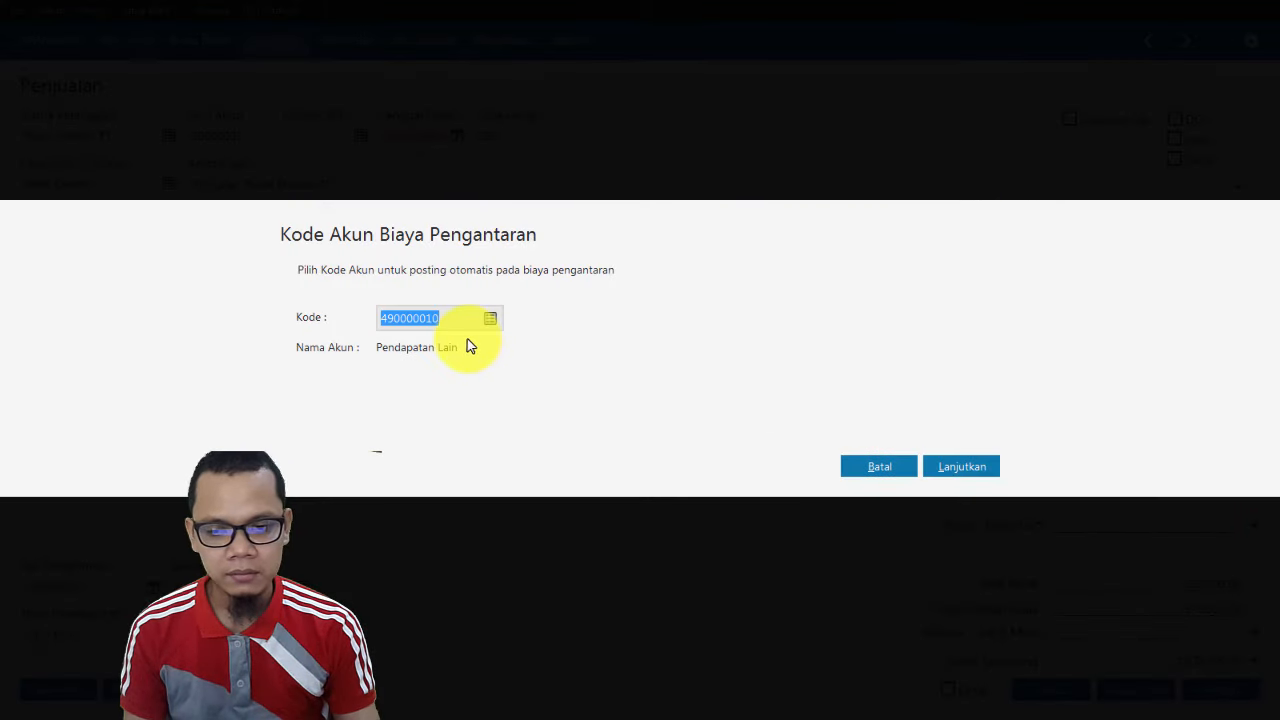
click(952, 468)
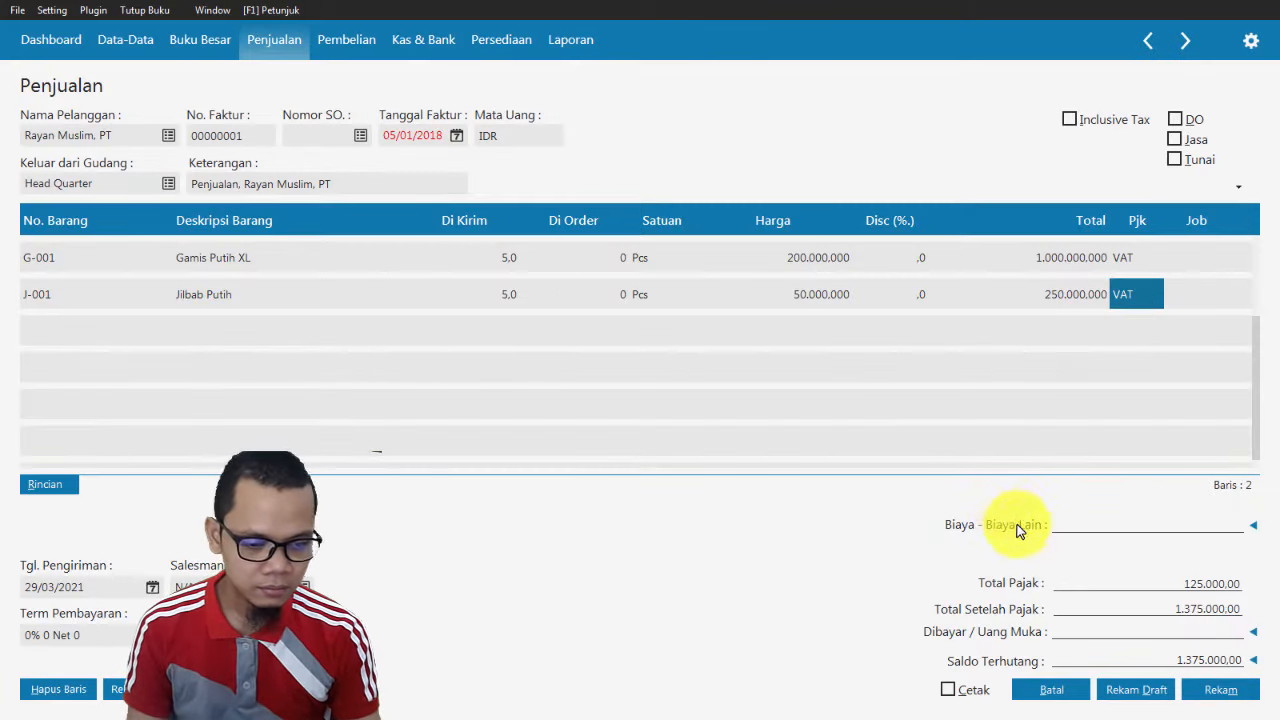
Enter the delivery charge of 100.000 as the invoice's Biaya - Biaya Lain amount.
click(1075, 530)
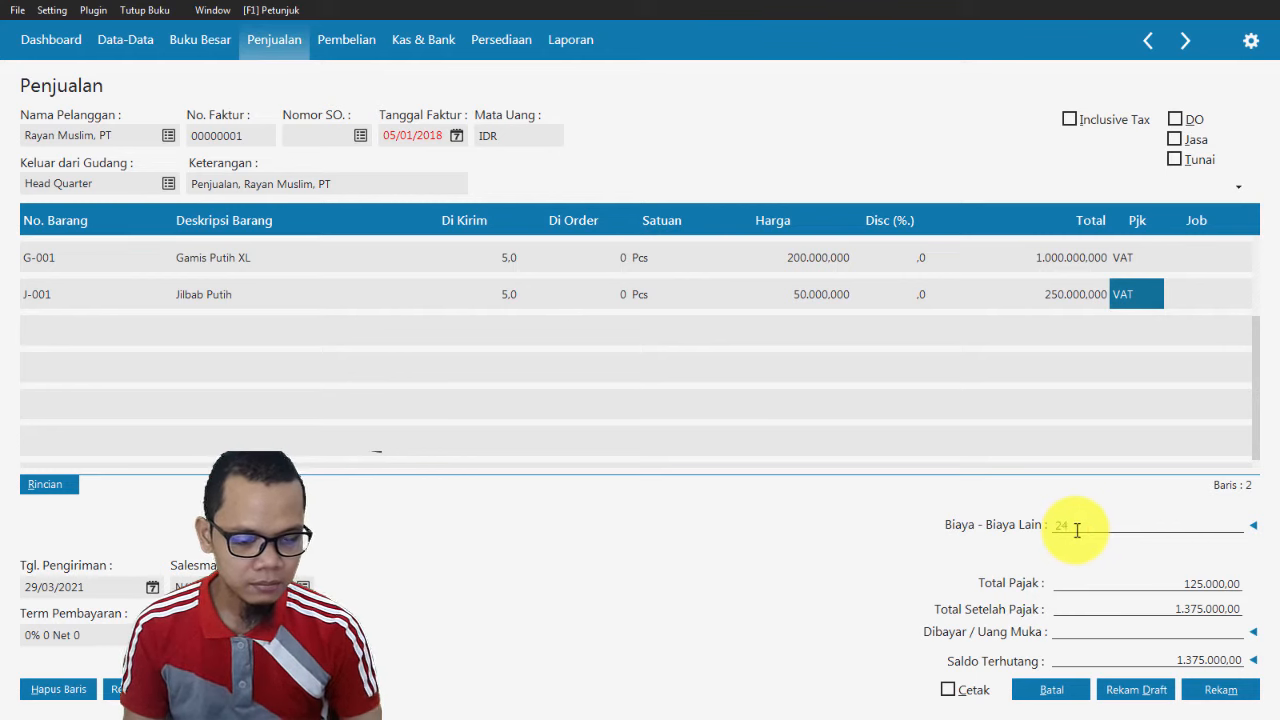
key(alt+Tab)
key(alt+Tab)
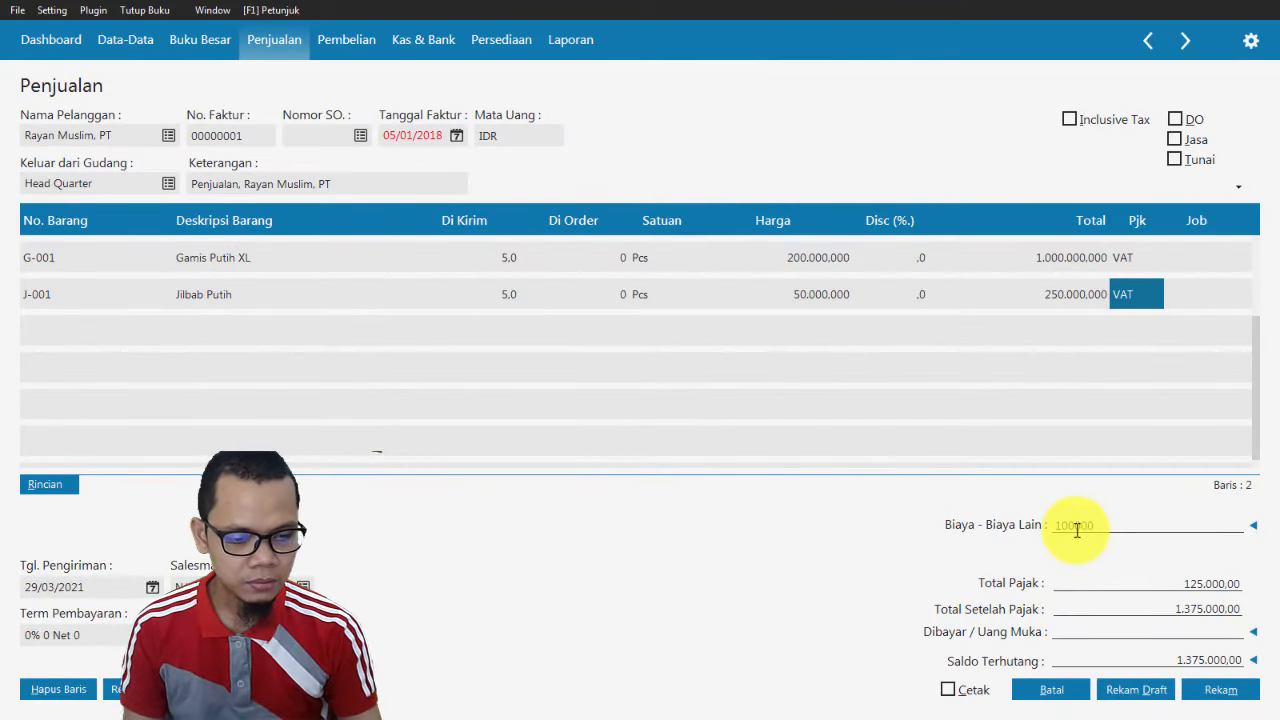
Compare the invoice's total tax and total after tax with the amounts on the case 06 slide.
key(alt+Tab)
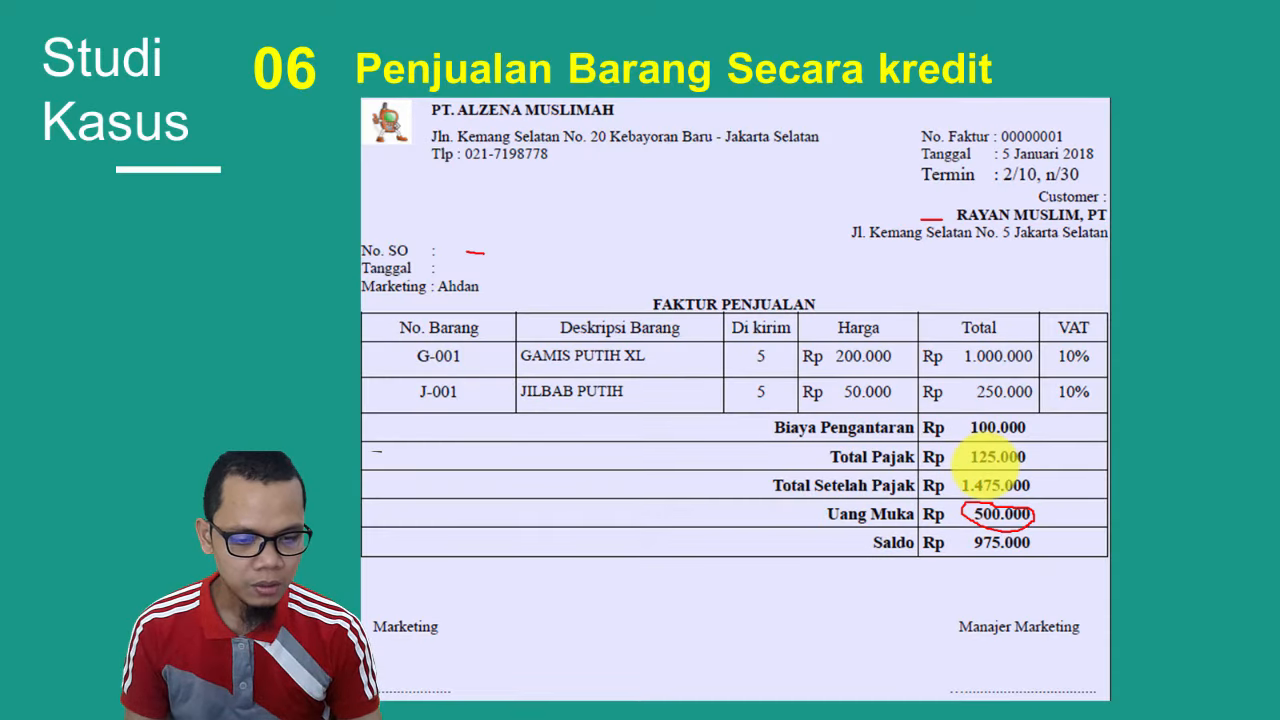
key(alt+Tab)
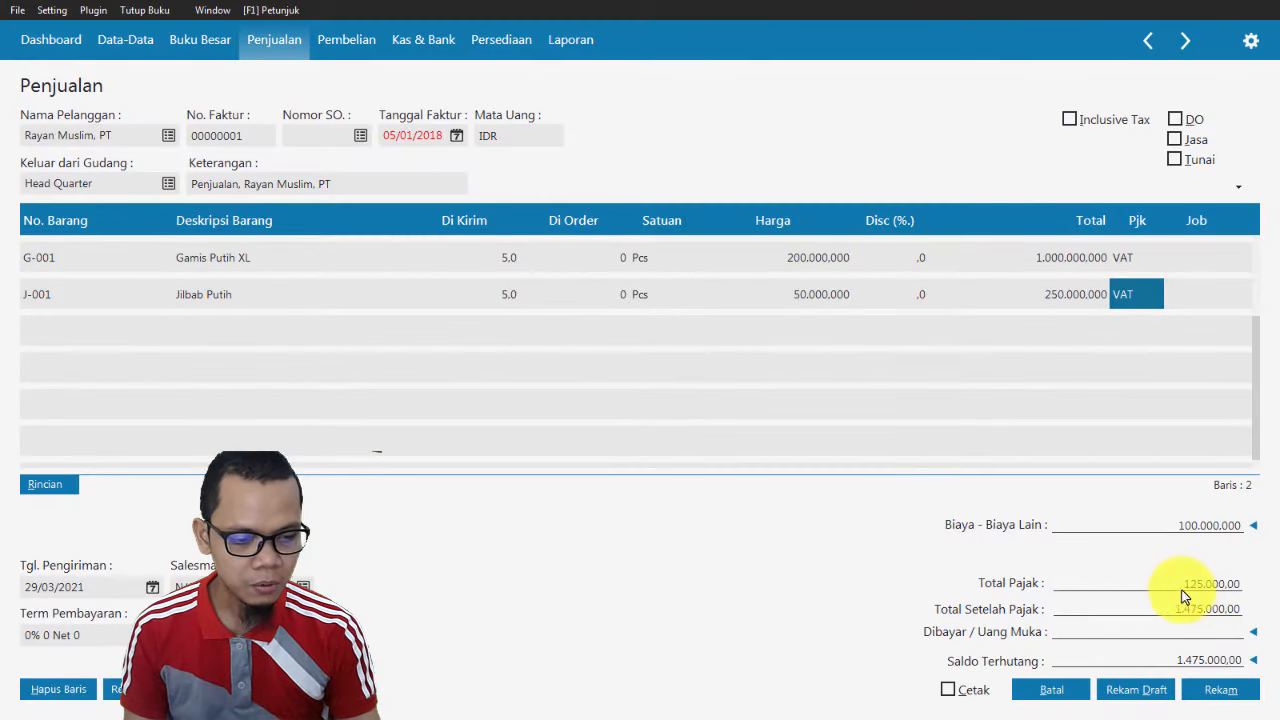
key(alt+Tab)
key(alt+Tab)
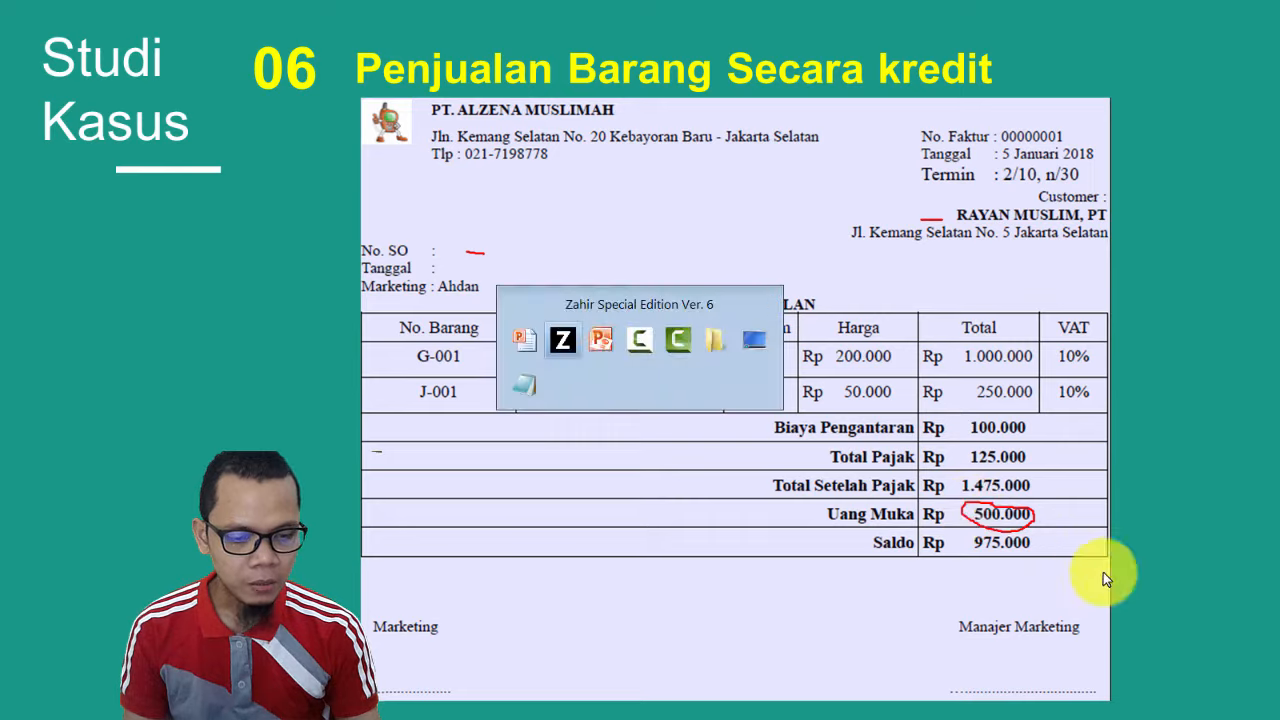
Apply the 05/01/2018 sales advance SA000001 to the invoice as its down payment.
click(1255, 636)
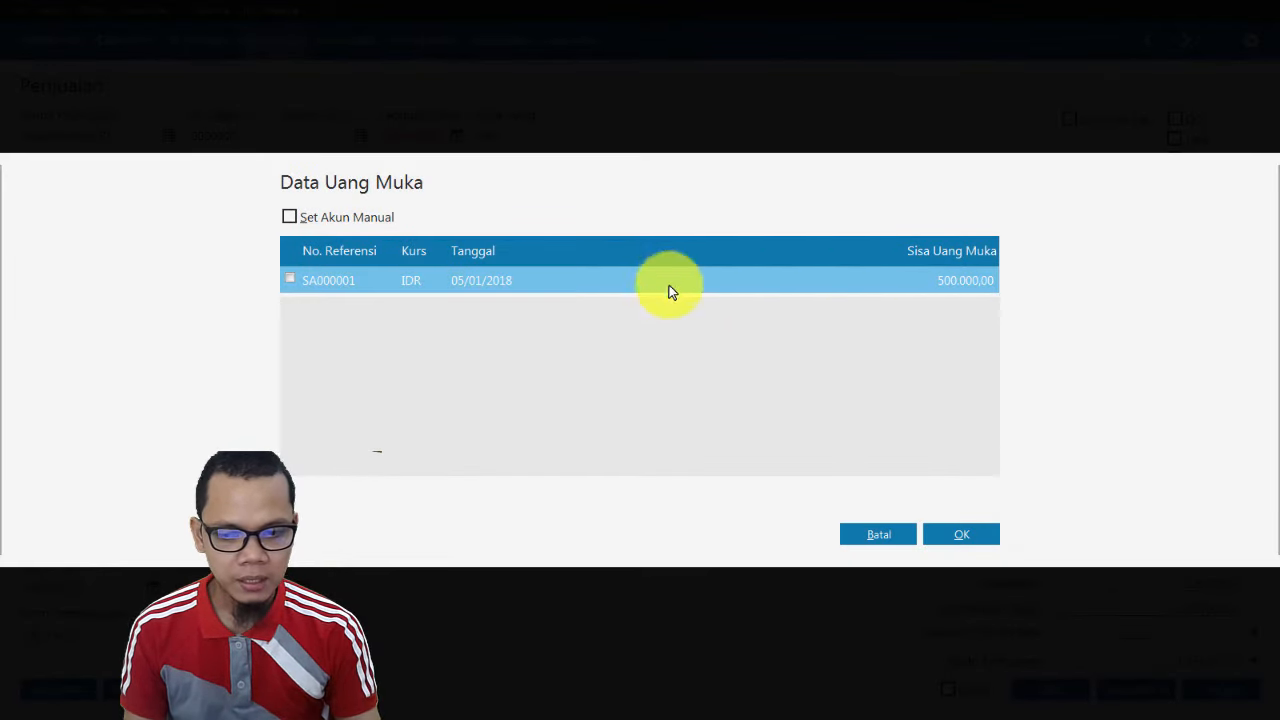
click(286, 280)
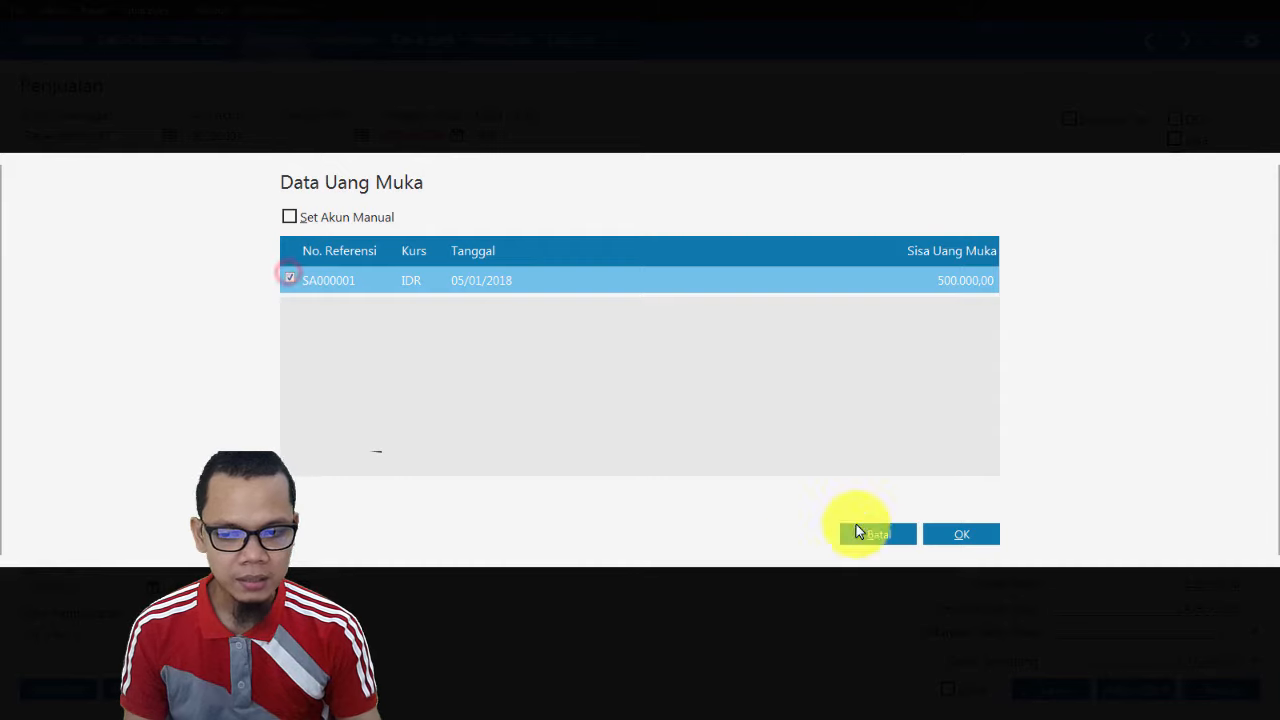
click(976, 535)
Compare the invoice's outstanding balance with the case 06 slide and circle the Saldo amount there.
click(1210, 692)
key(alt+Tab)
mouse_move(1020, 545)
mouse_down()
mouse_move(960, 554)
mouse_move(1035, 530)
mouse_up()
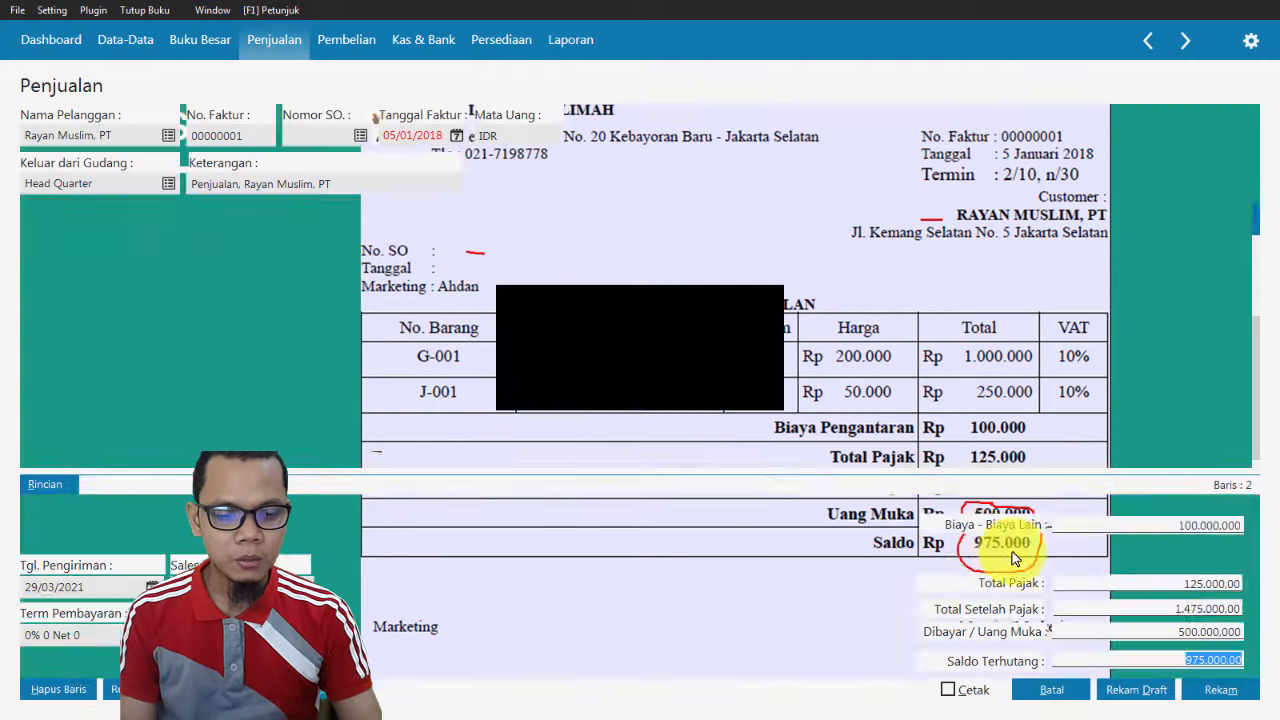
Add the marketing person named on the case 06 slide as a new employee and assign them as the invoice's salesman.
key(alt+Tab)
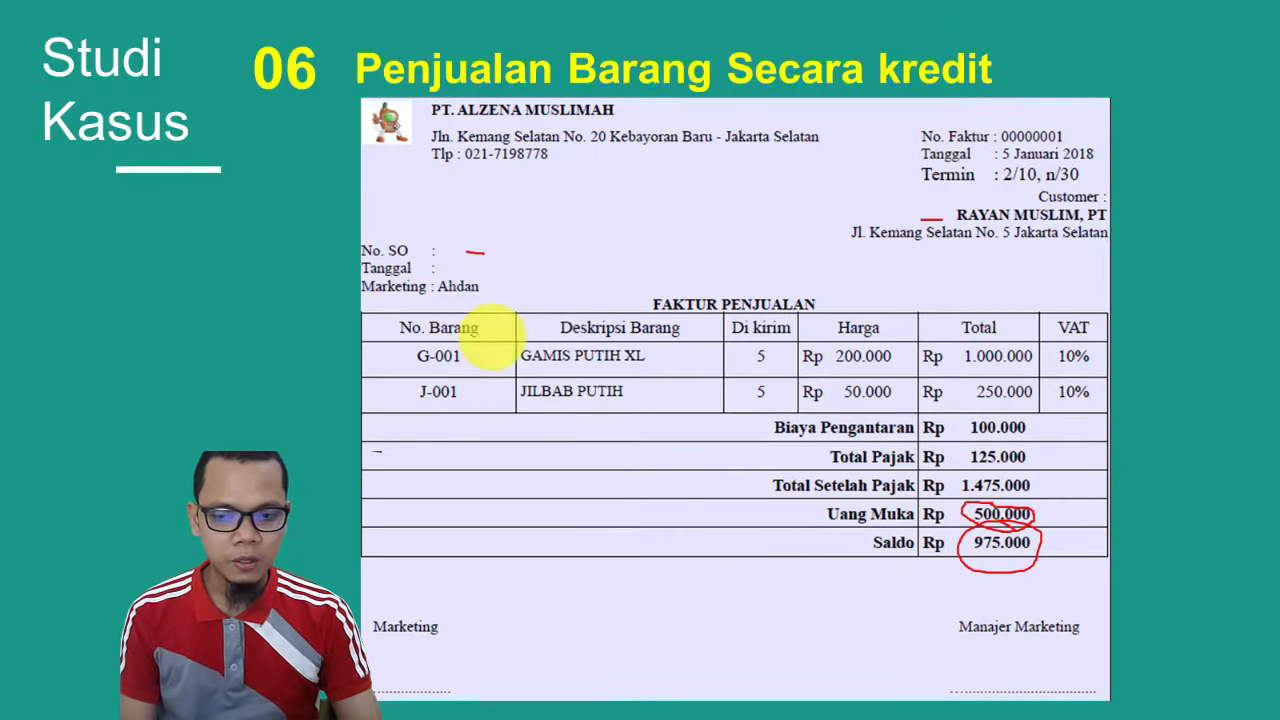
key(alt+Tab)
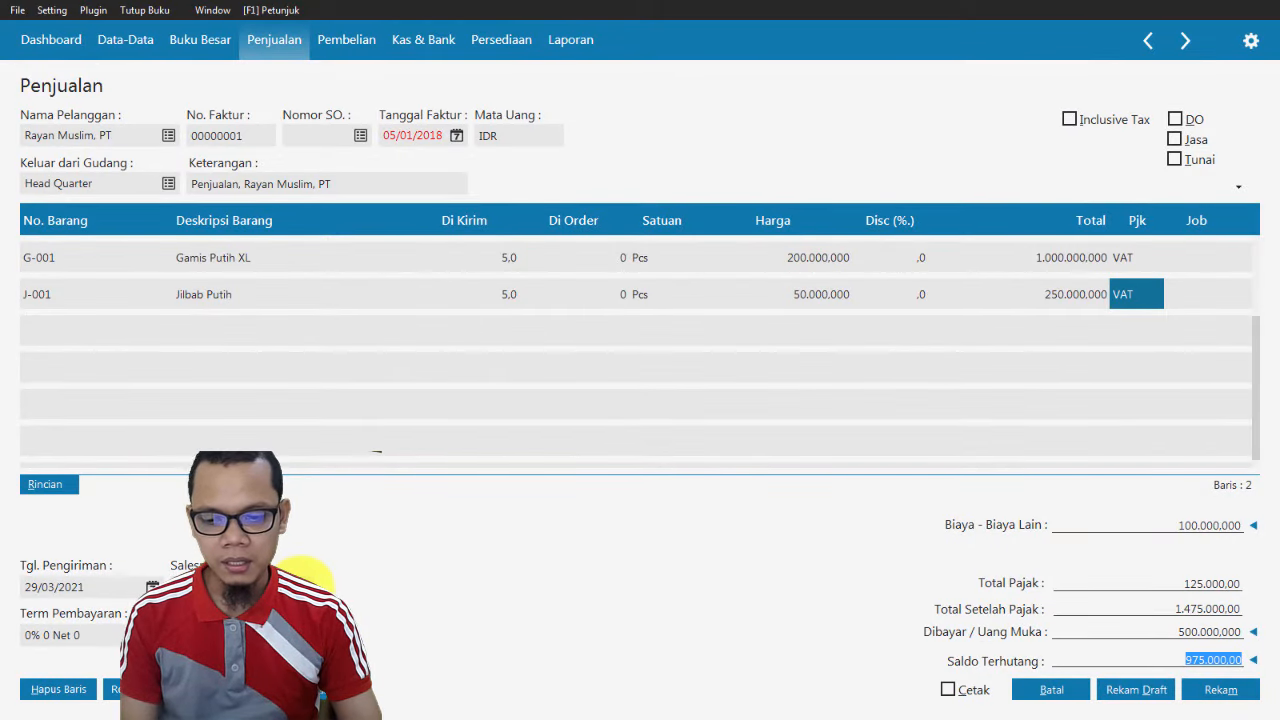
click(304, 587)
click(628, 548)
click(455, 198)
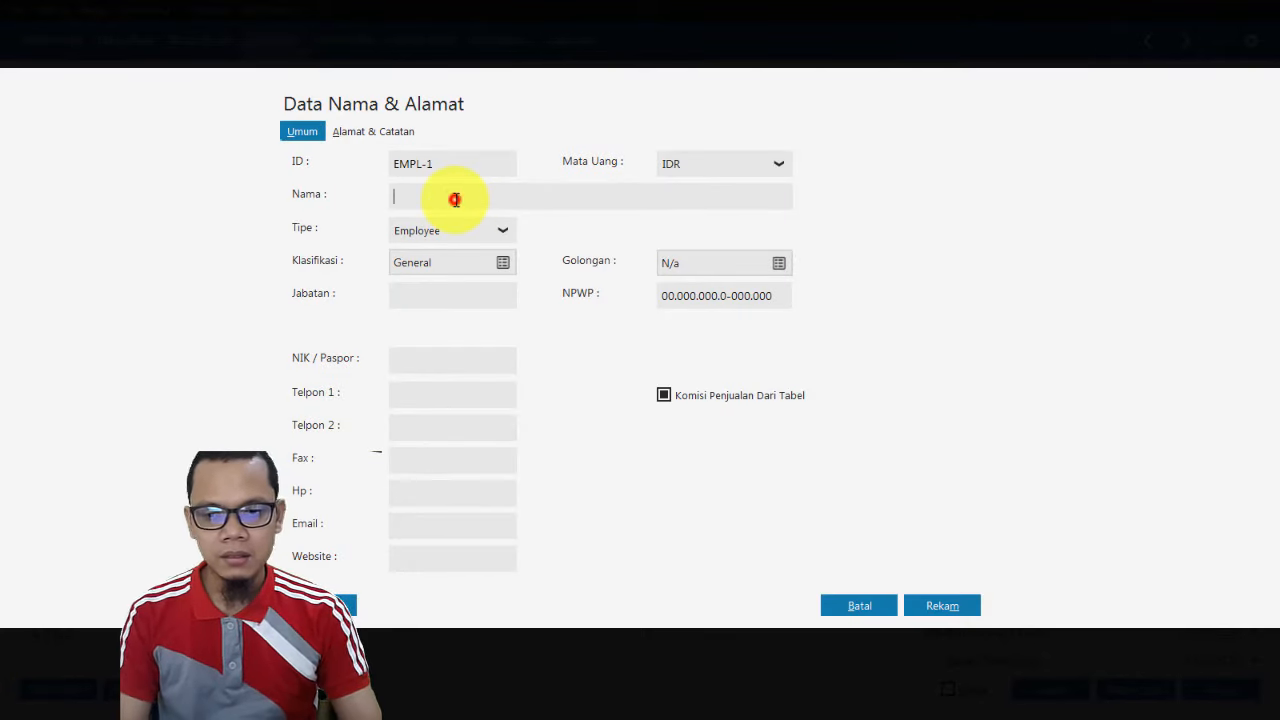
text(Ahda)
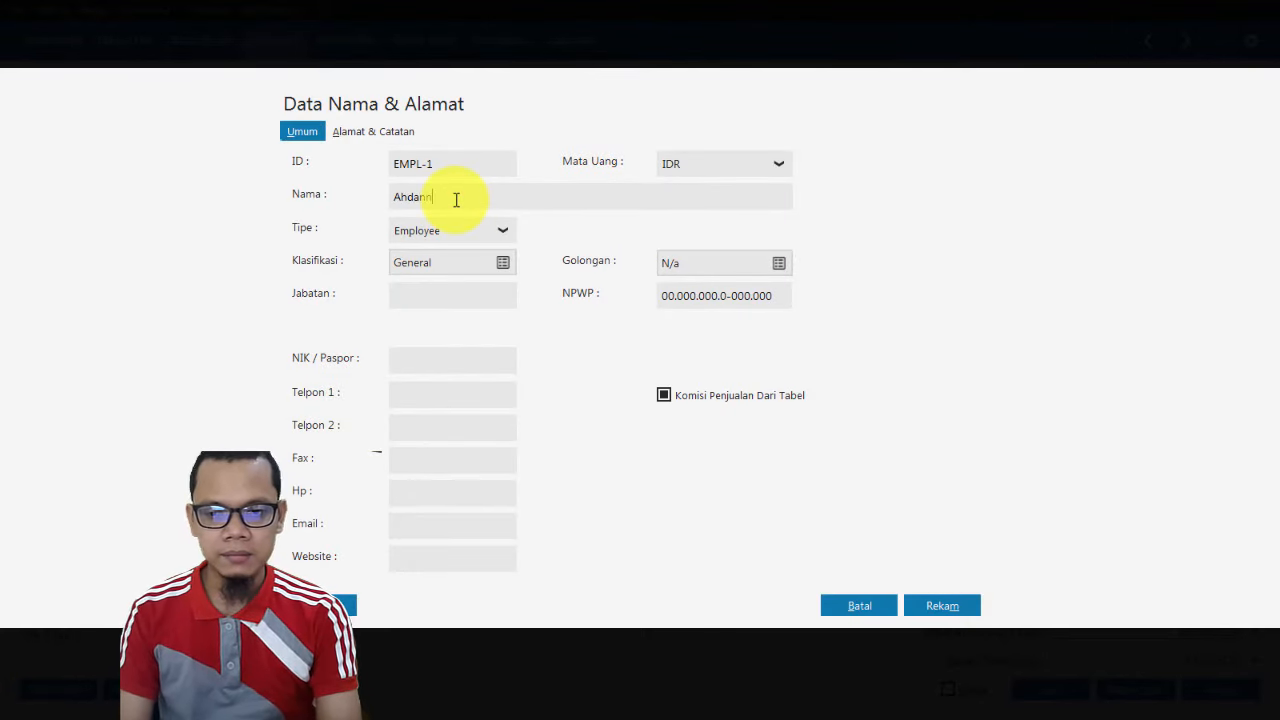
text(nn)
key(BackSpace)
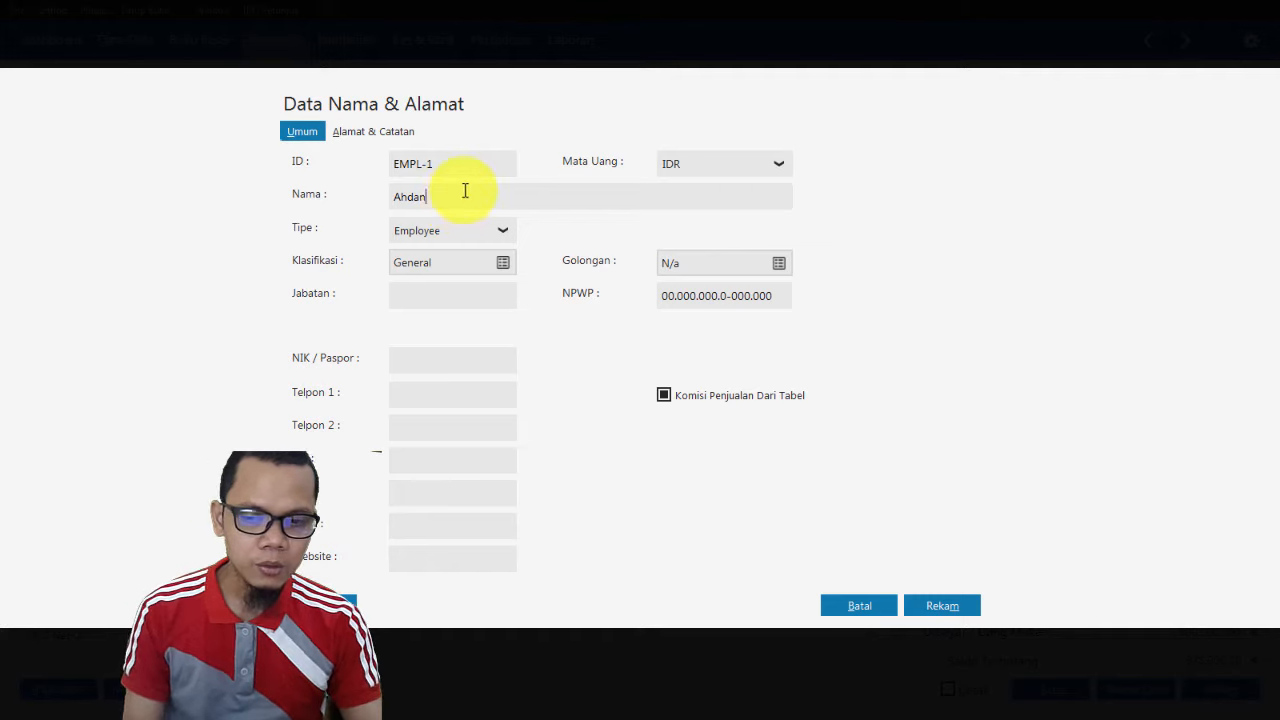
click(934, 605)
click(898, 452)
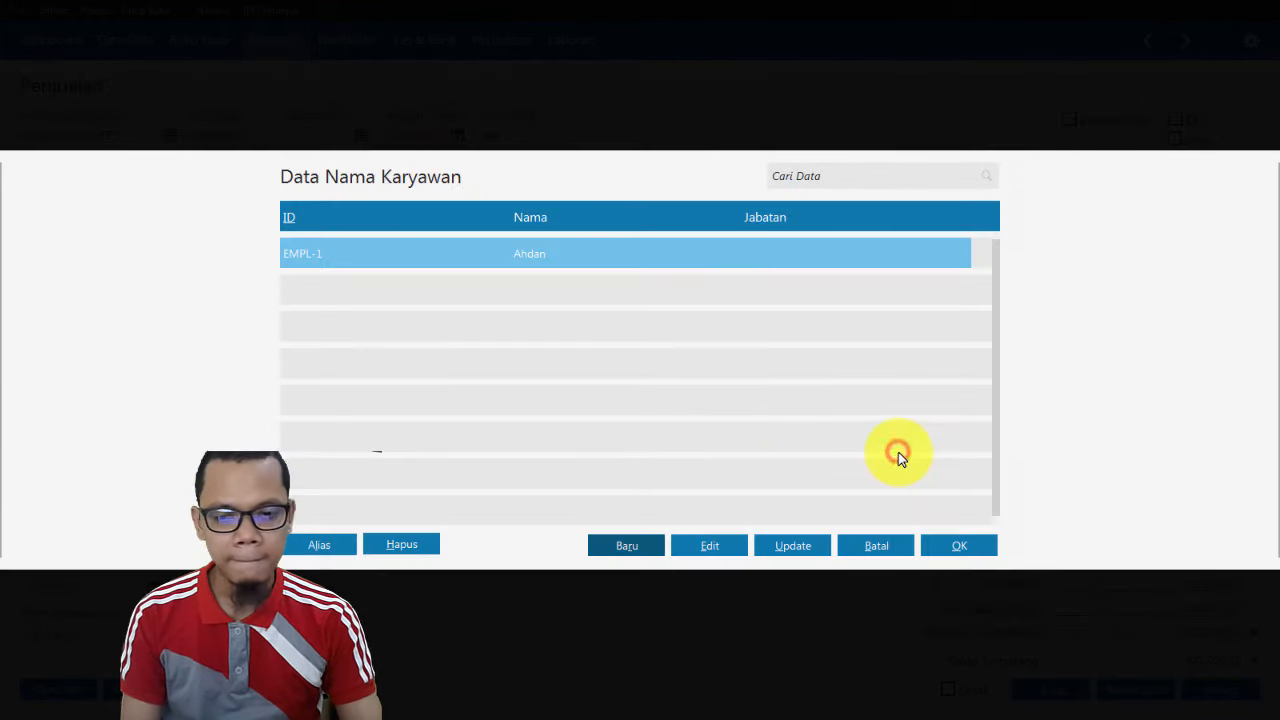
double_click(643, 262)
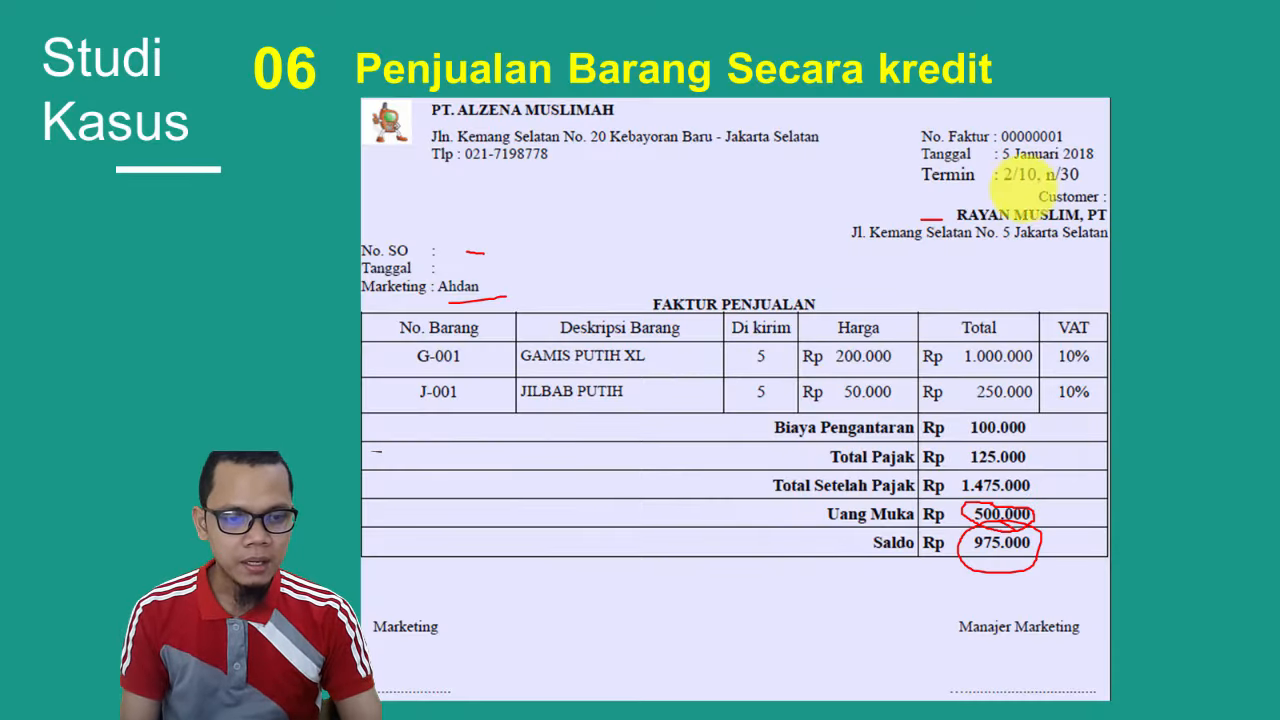
Set the invoice's payment terms to 10 discount days, 30 due days and a 2% early discount.
key(alt+Tab)
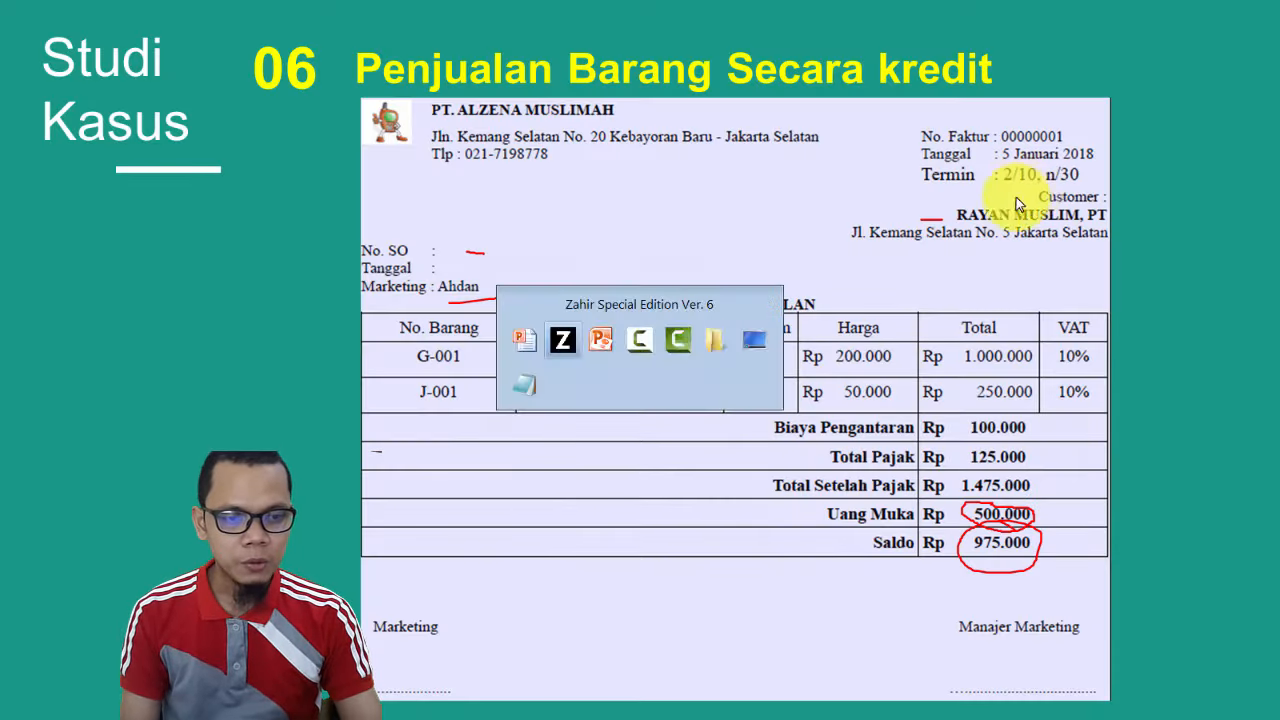
key(Return)
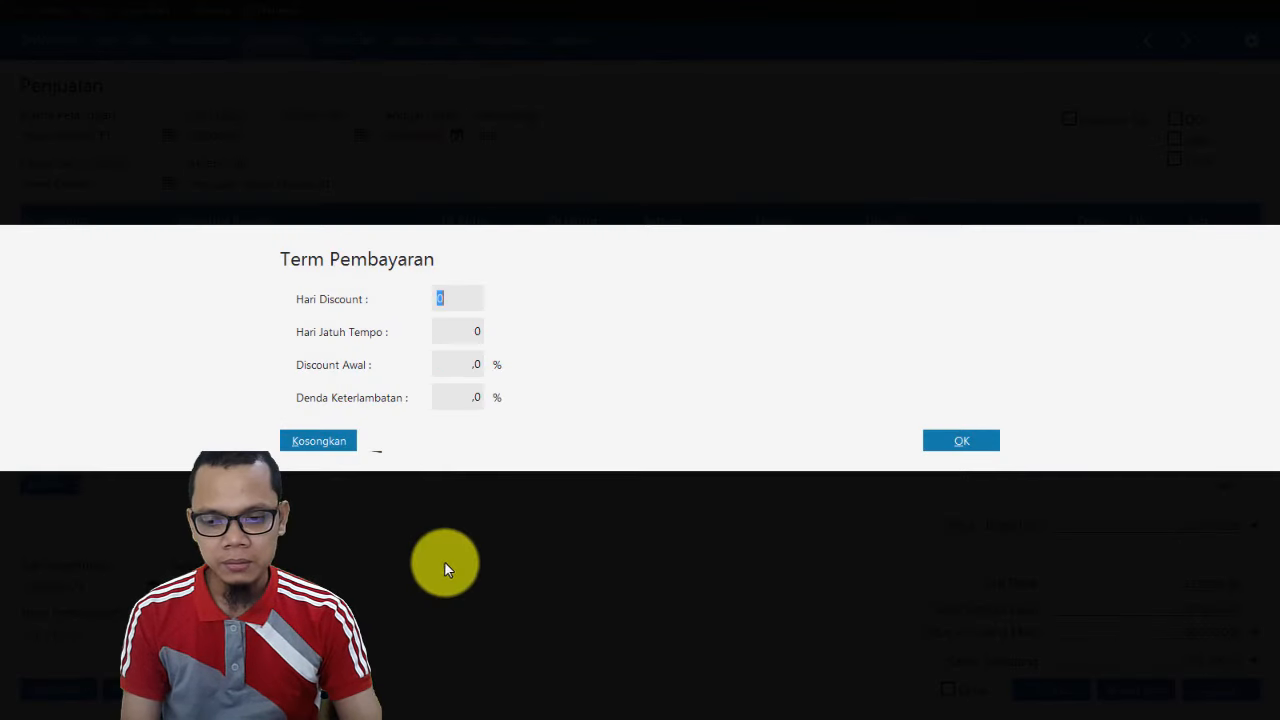
text(10)
key(Tab)
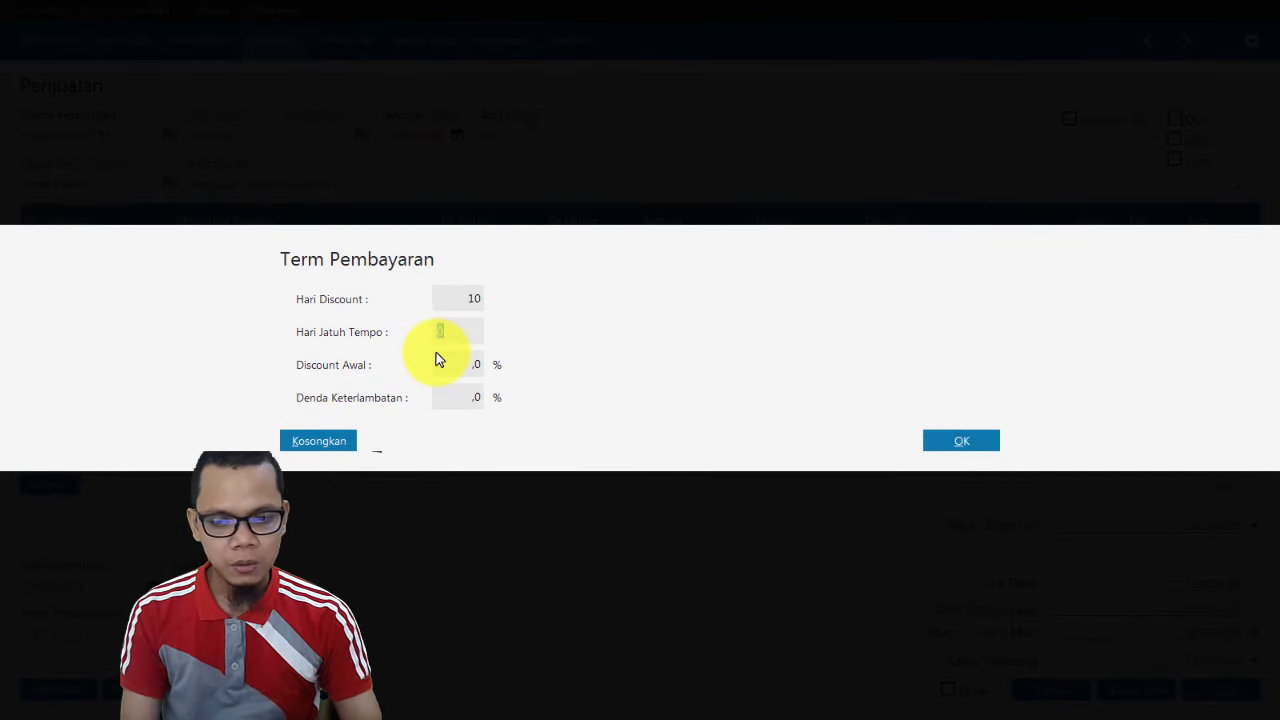
text(30)
key(Tab)
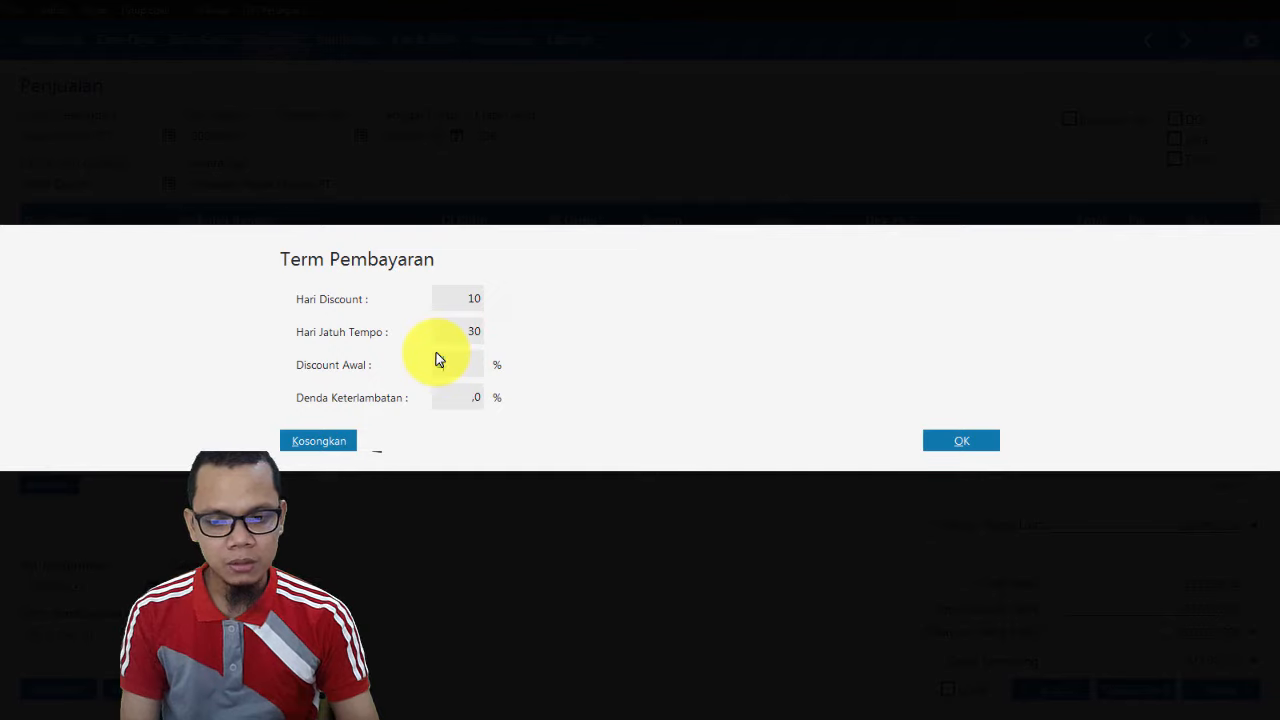
text(2)
click(965, 445)
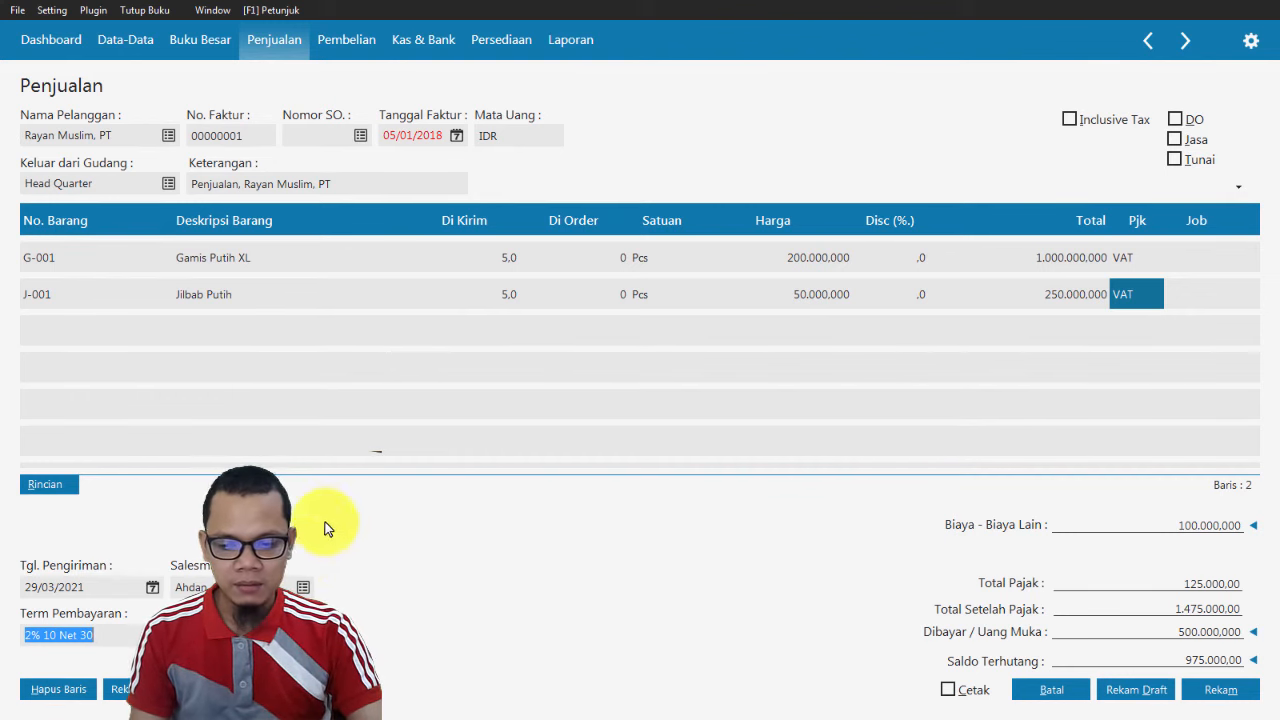
key(alt+Tab)
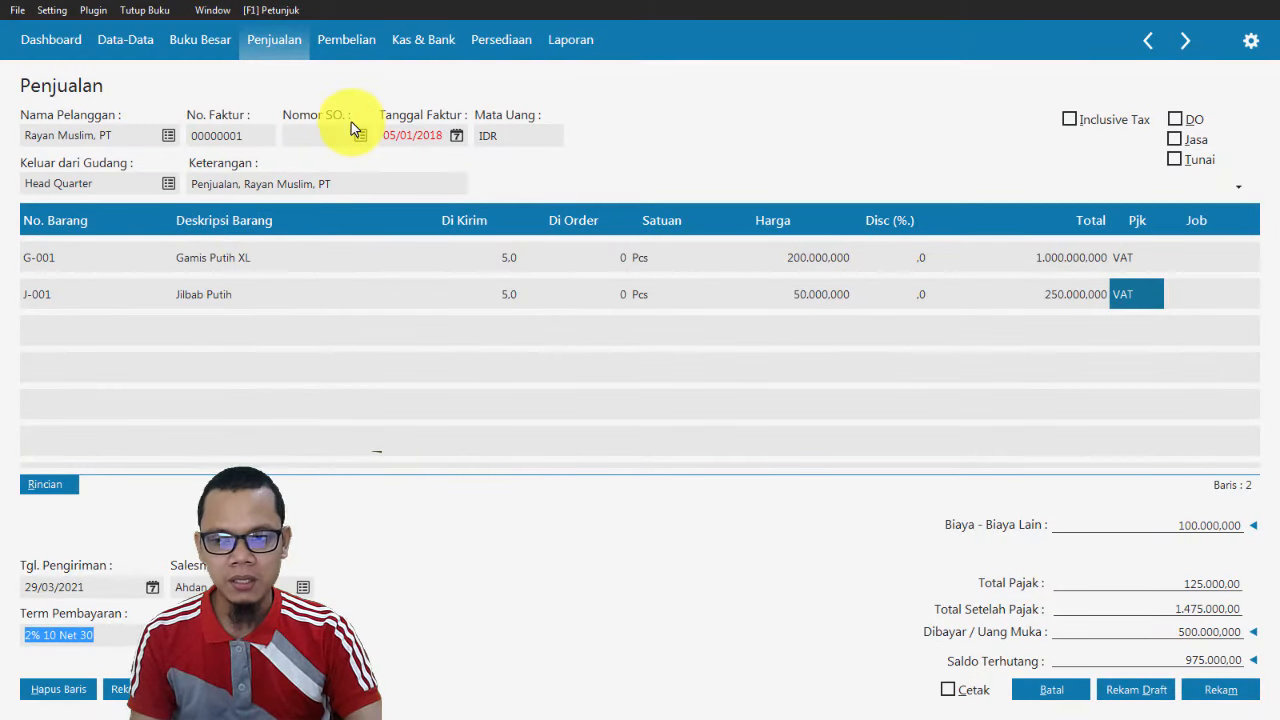
click(1230, 700)
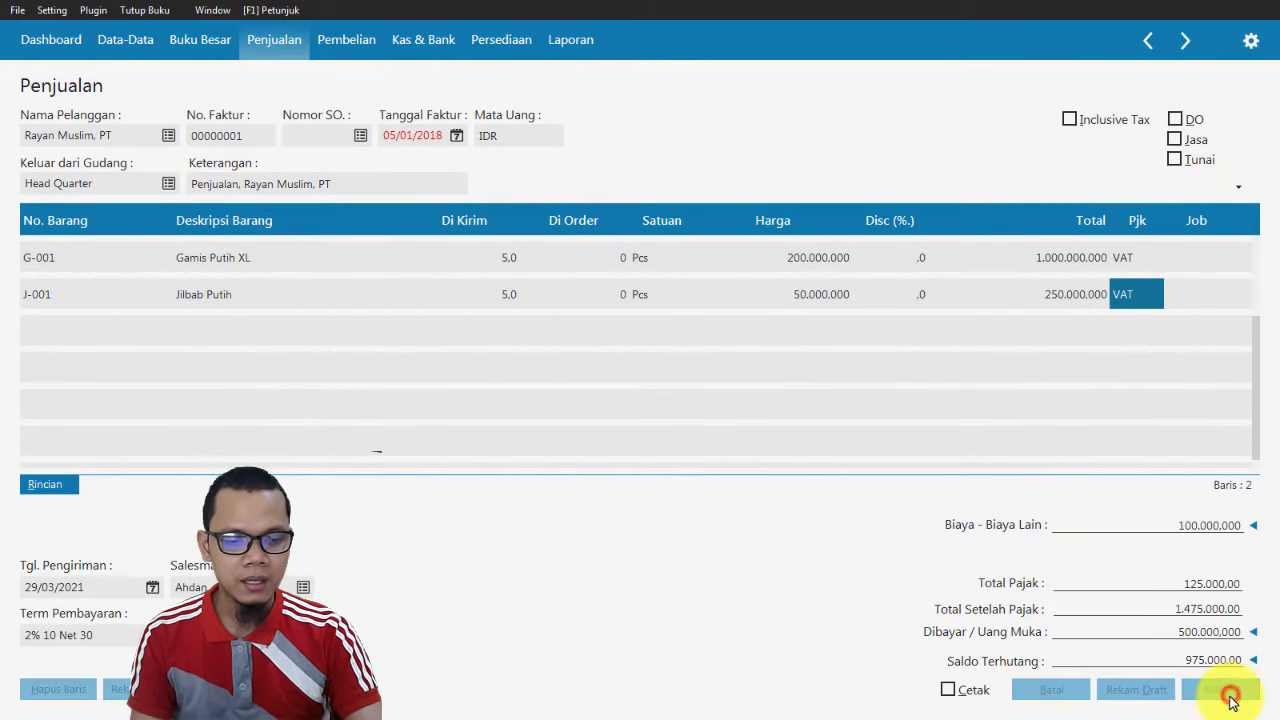
click(1052, 692)
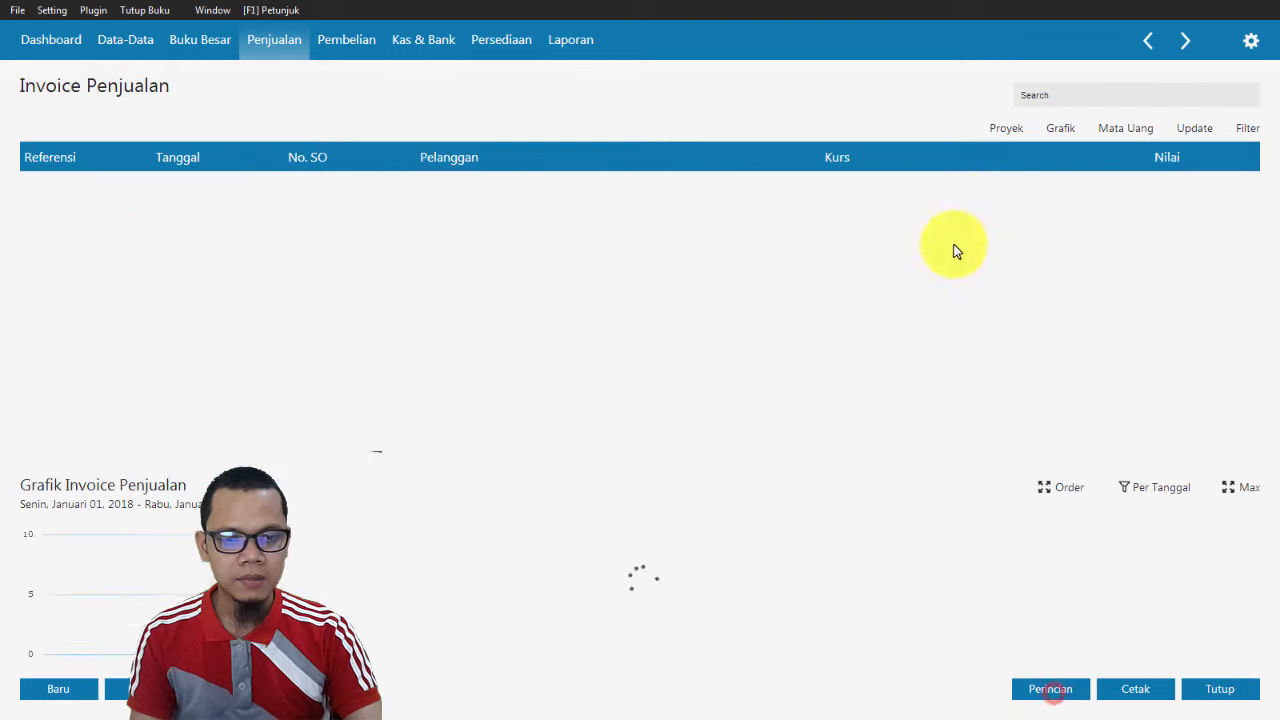
Review the journal voucher of the Rayan Muslim, PT sales invoice and close it.
right_click(986, 205)
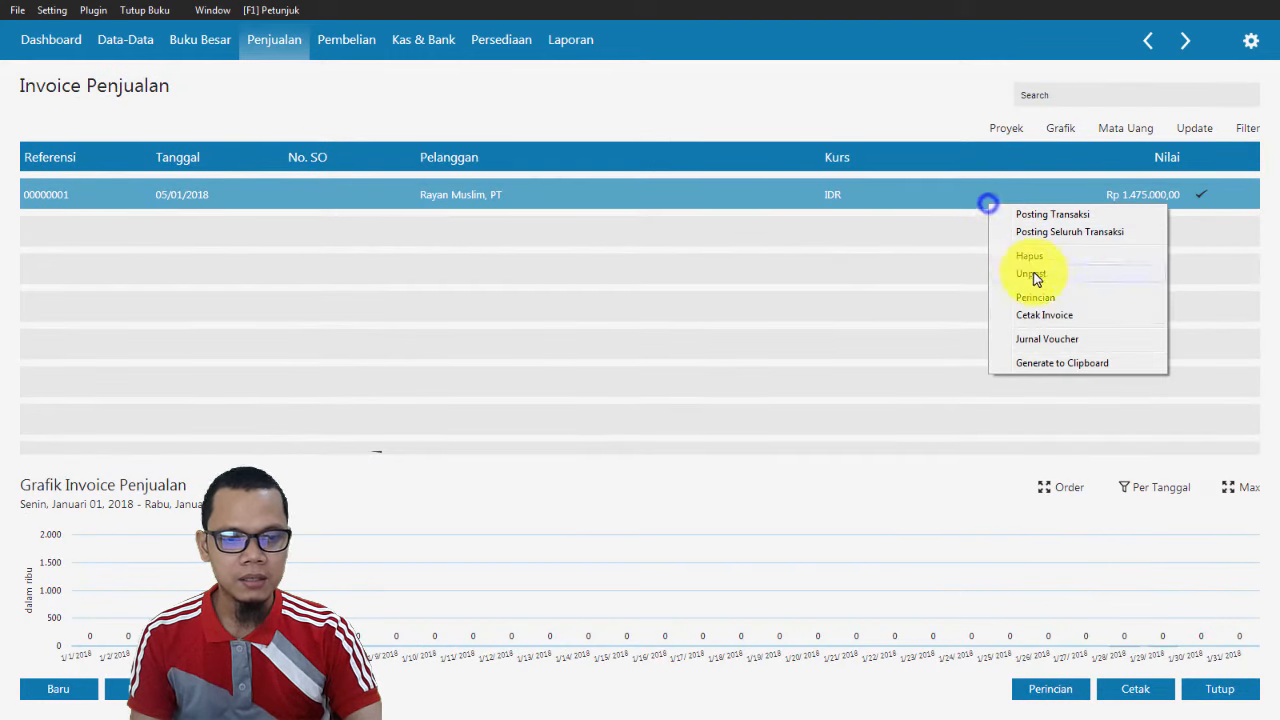
click(1050, 340)
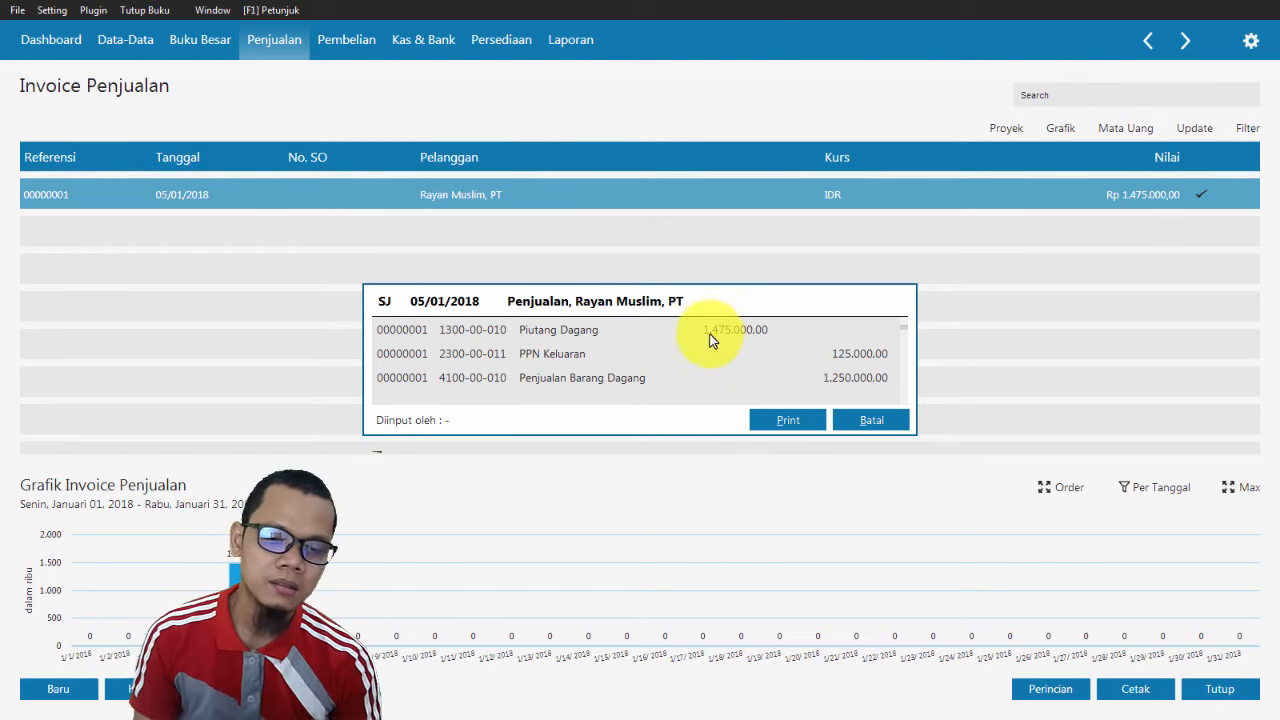
click(853, 420)
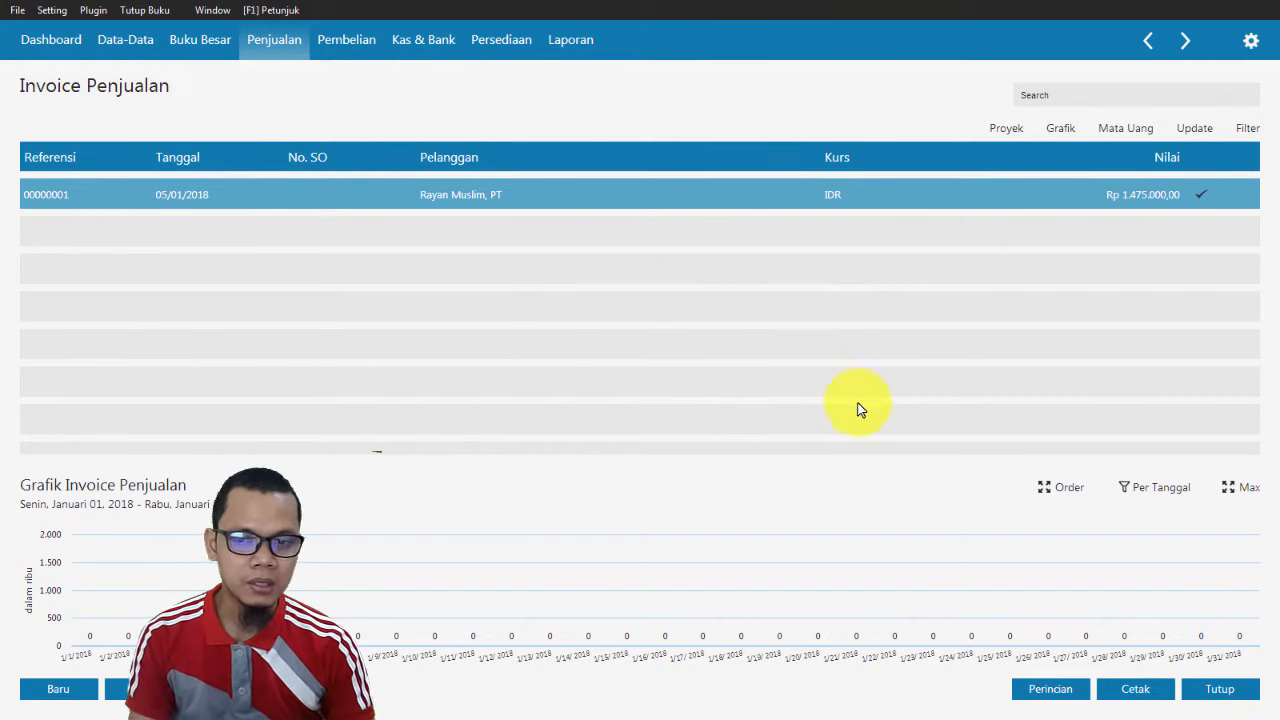
Check the receivable balance of Rayan Muslim, PT in the Piutang Usaha list and close the list.
click(281, 58)
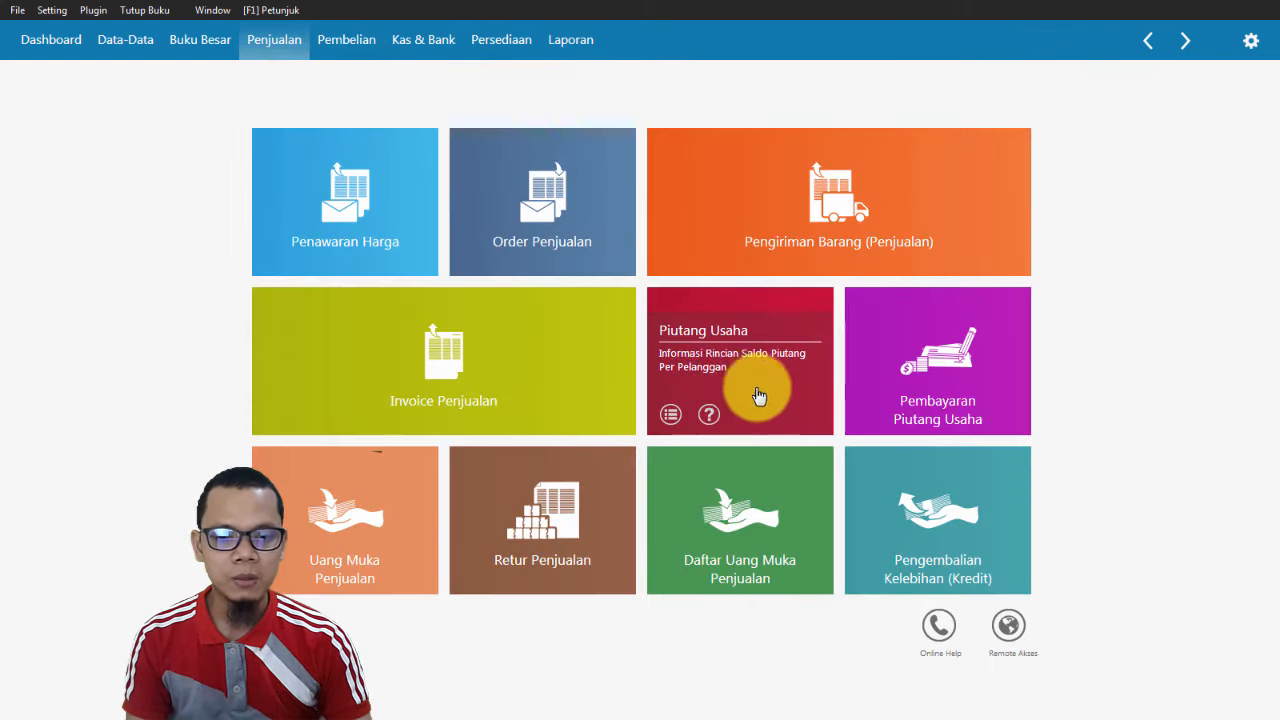
click(717, 365)
click(650, 232)
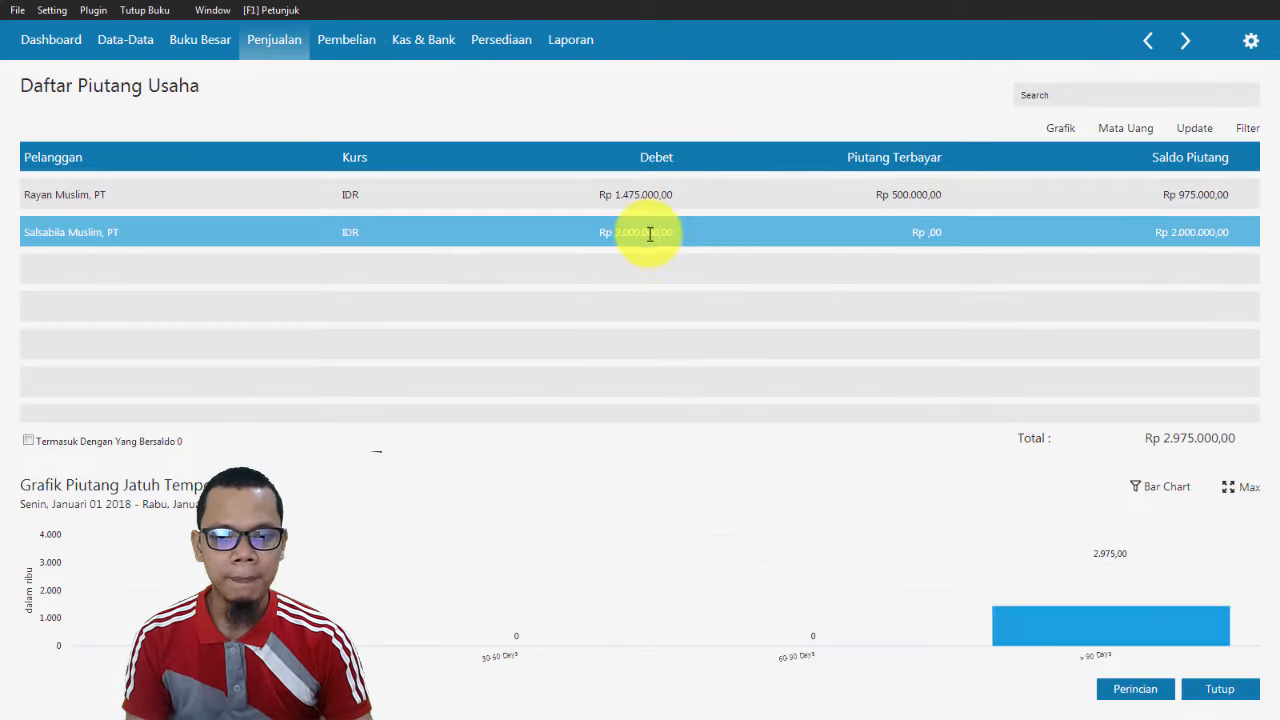
click(200, 197)
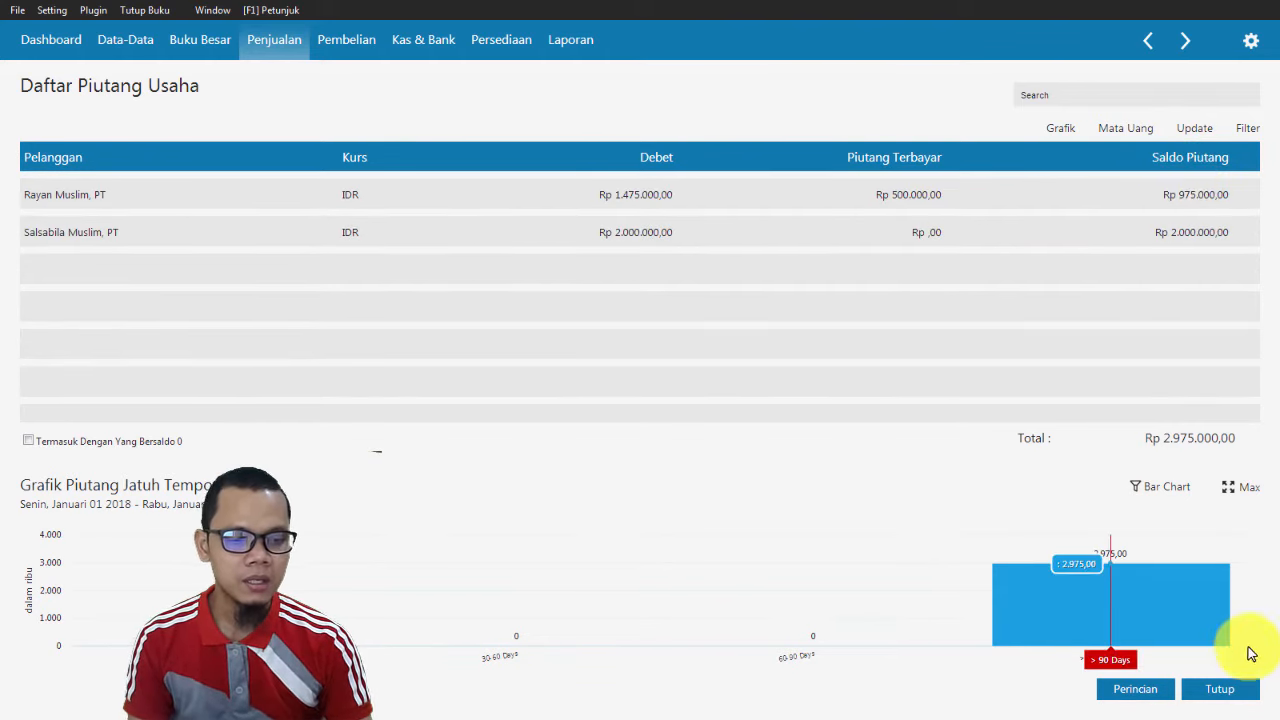
click(1232, 689)
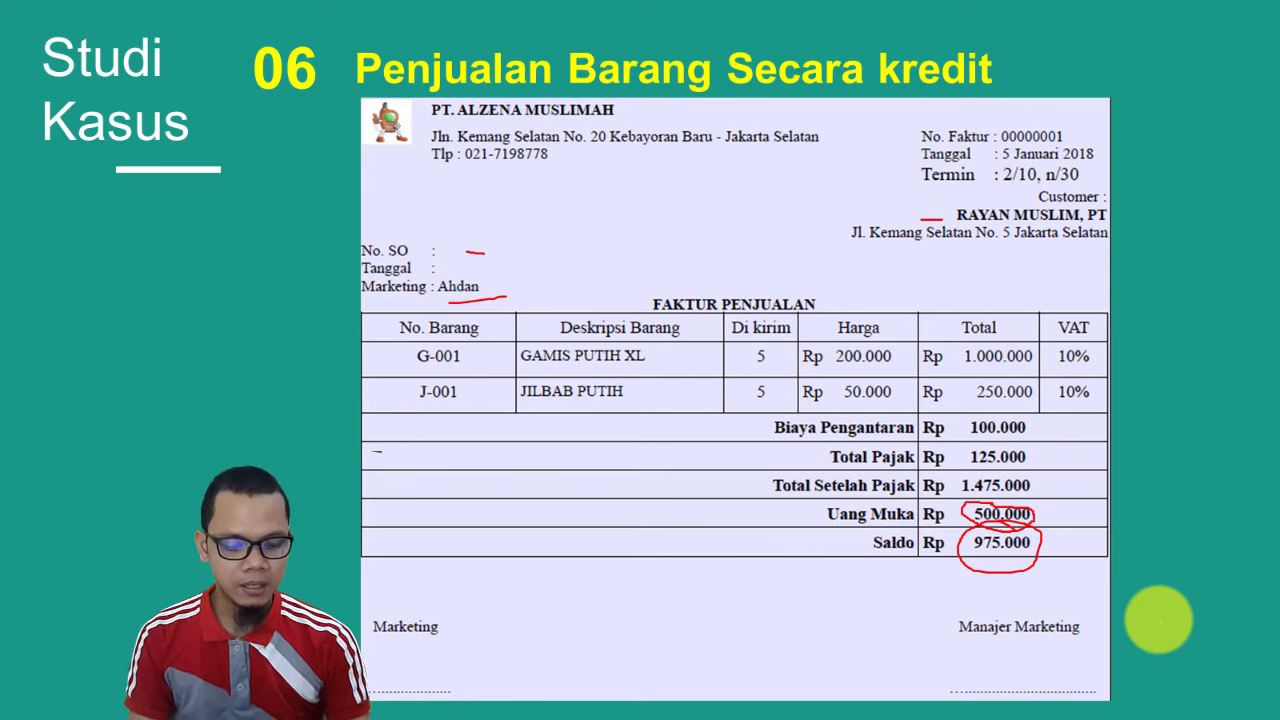
Advance to the case 07 slide on fuel, parking and toll costs and start a new Kas Keluar entry in Zahir.
key(Right)
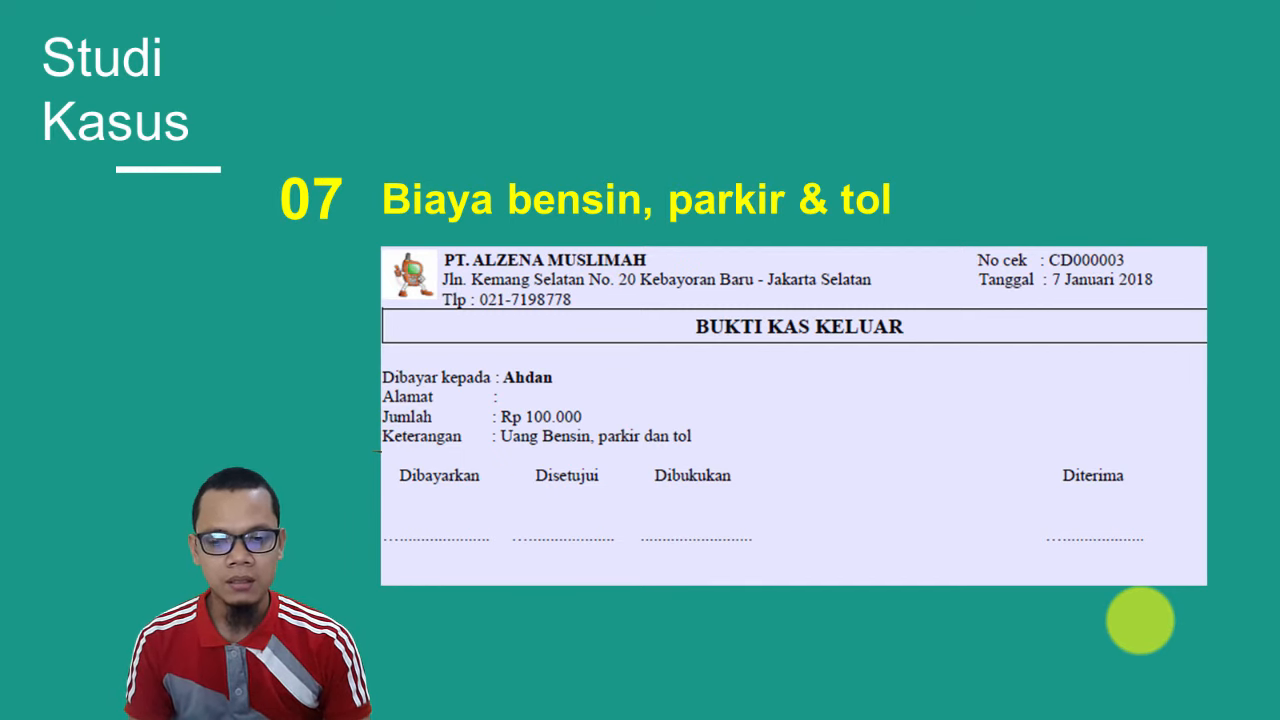
key(alt+Tab)
click(447, 42)
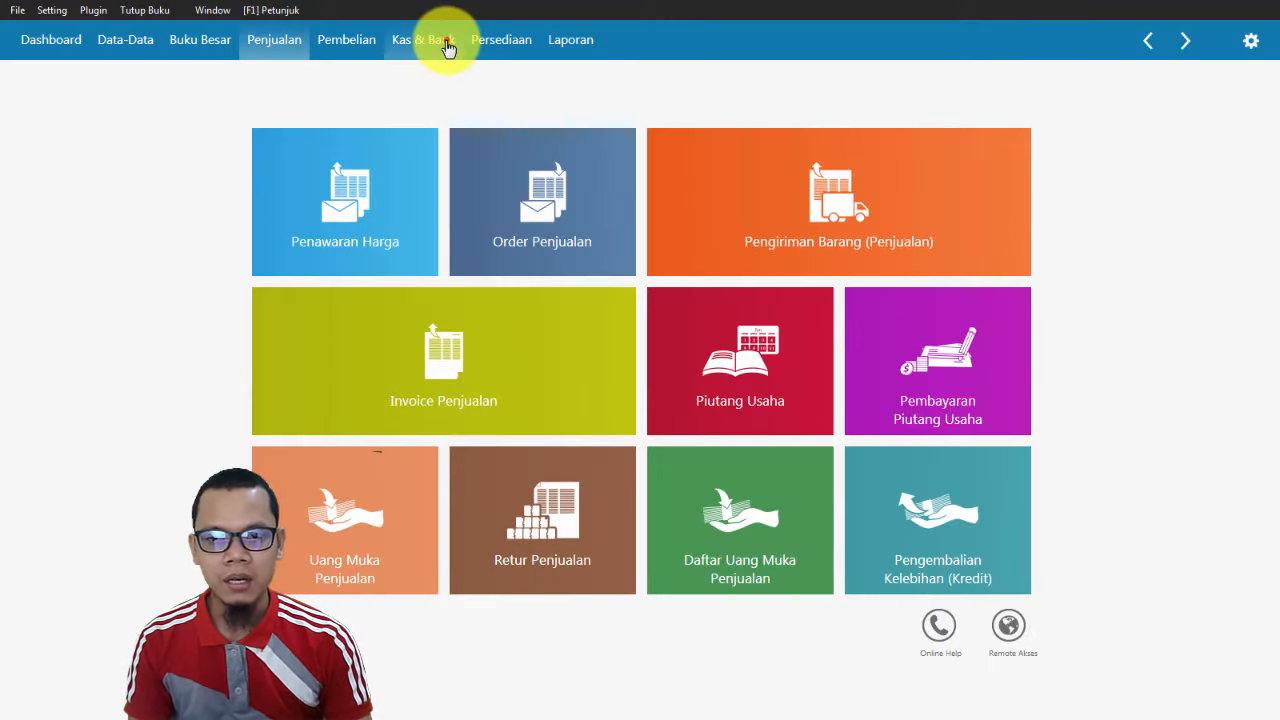
click(359, 307)
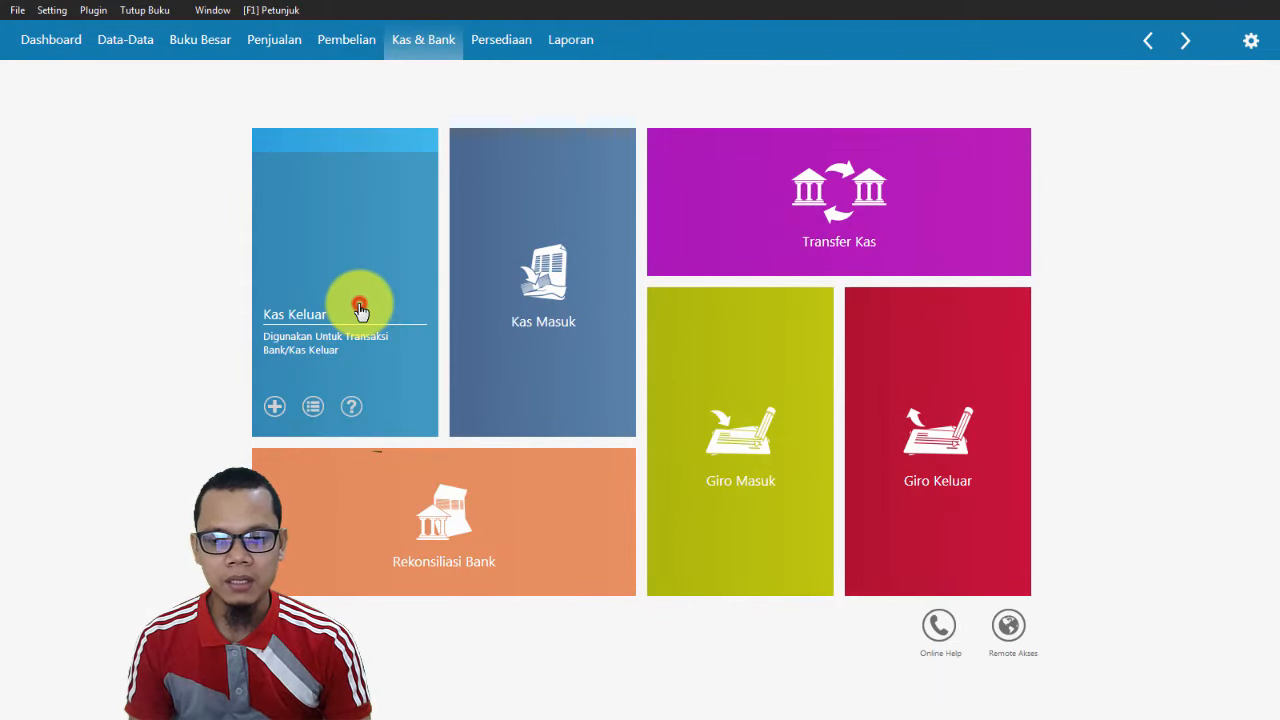
click(57, 688)
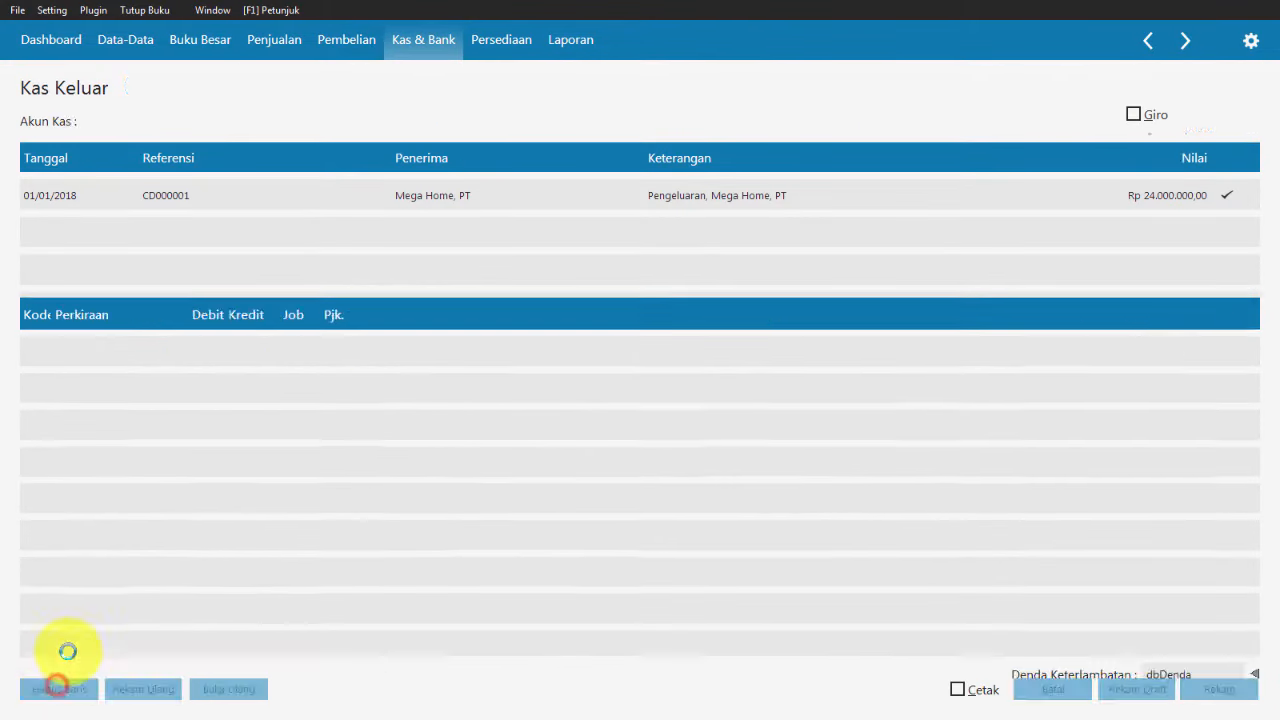
key(alt+Tab)
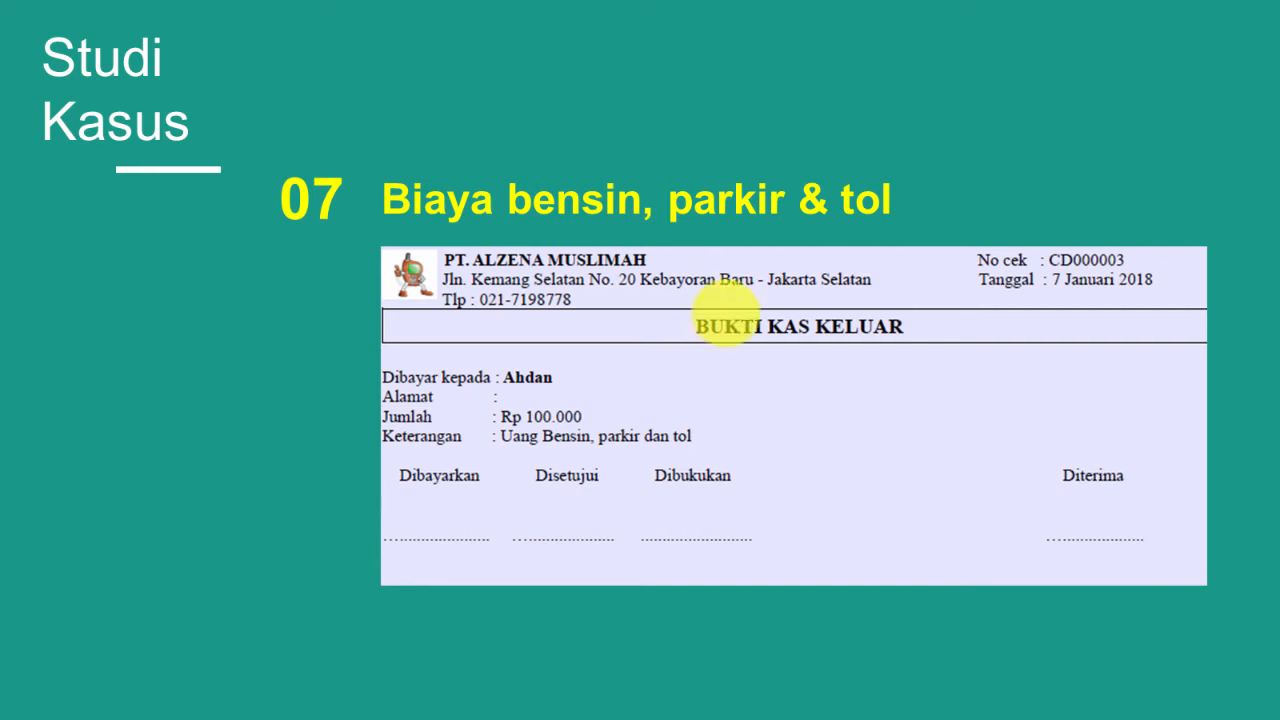
key(alt+Tab)
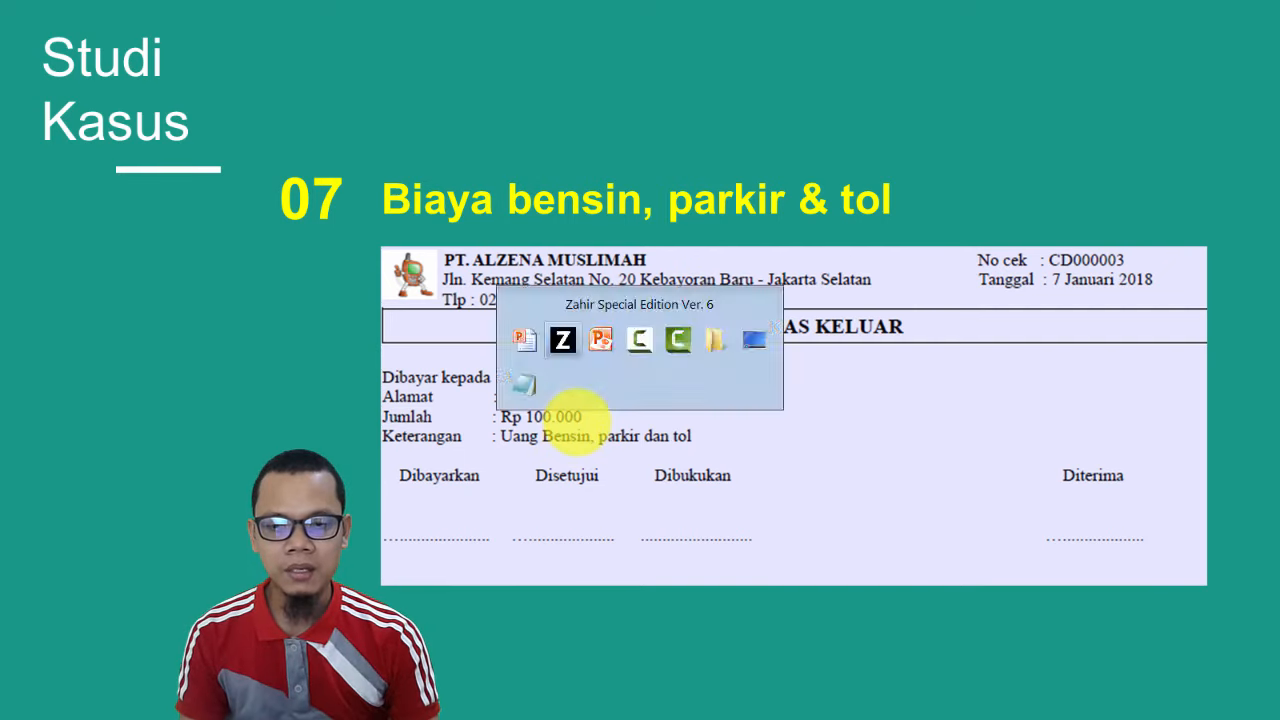
Set the Kas Keluar entry's cash account (Akun Kas) to Kas.
click(480, 120)
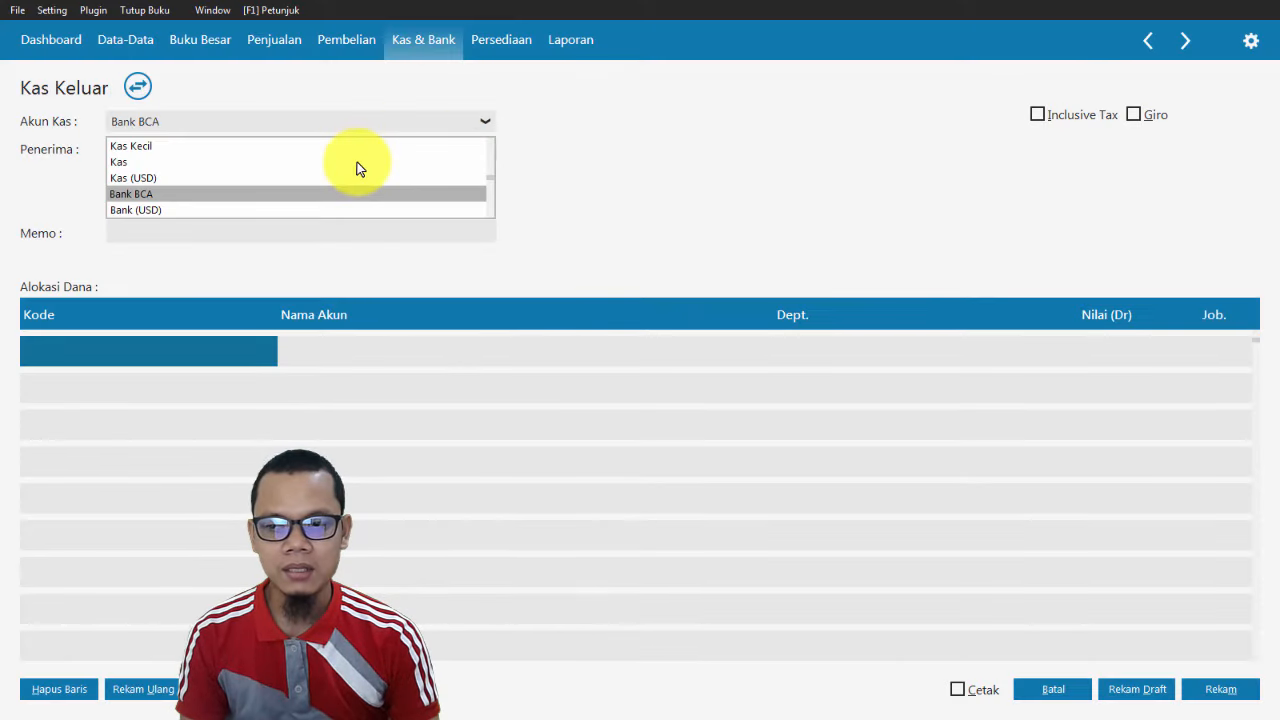
click(358, 162)
click(484, 122)
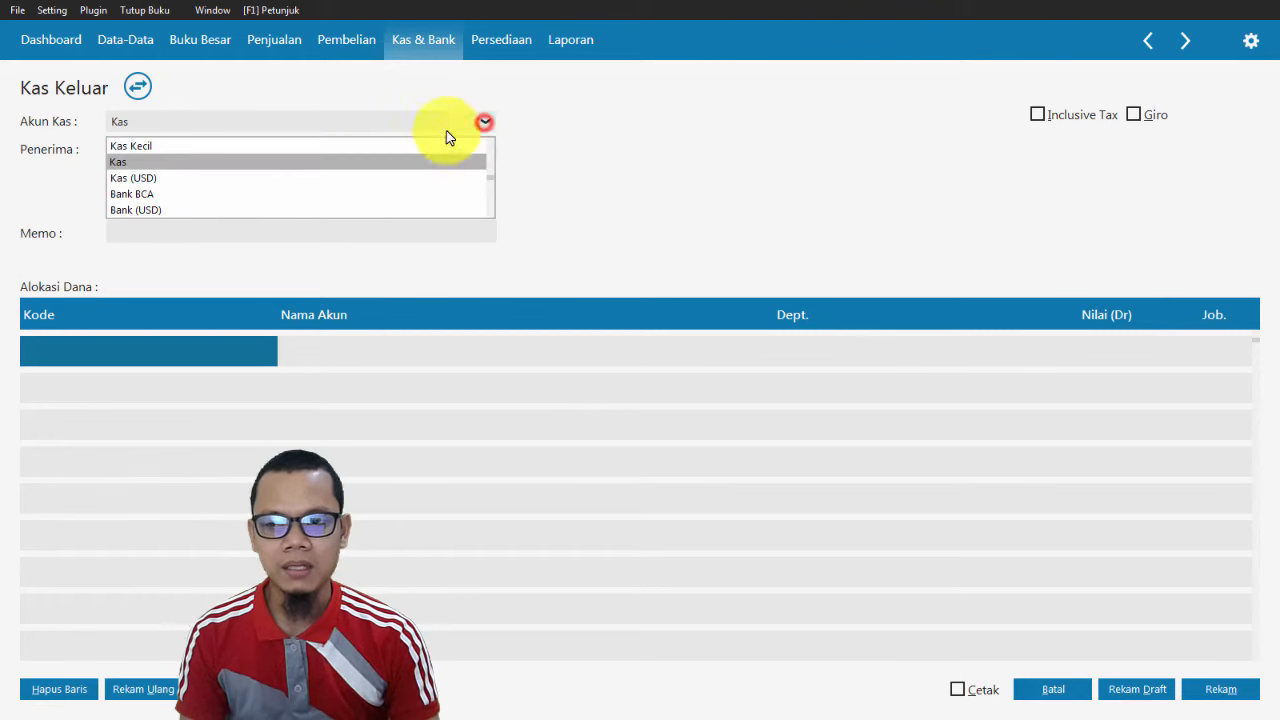
click(349, 147)
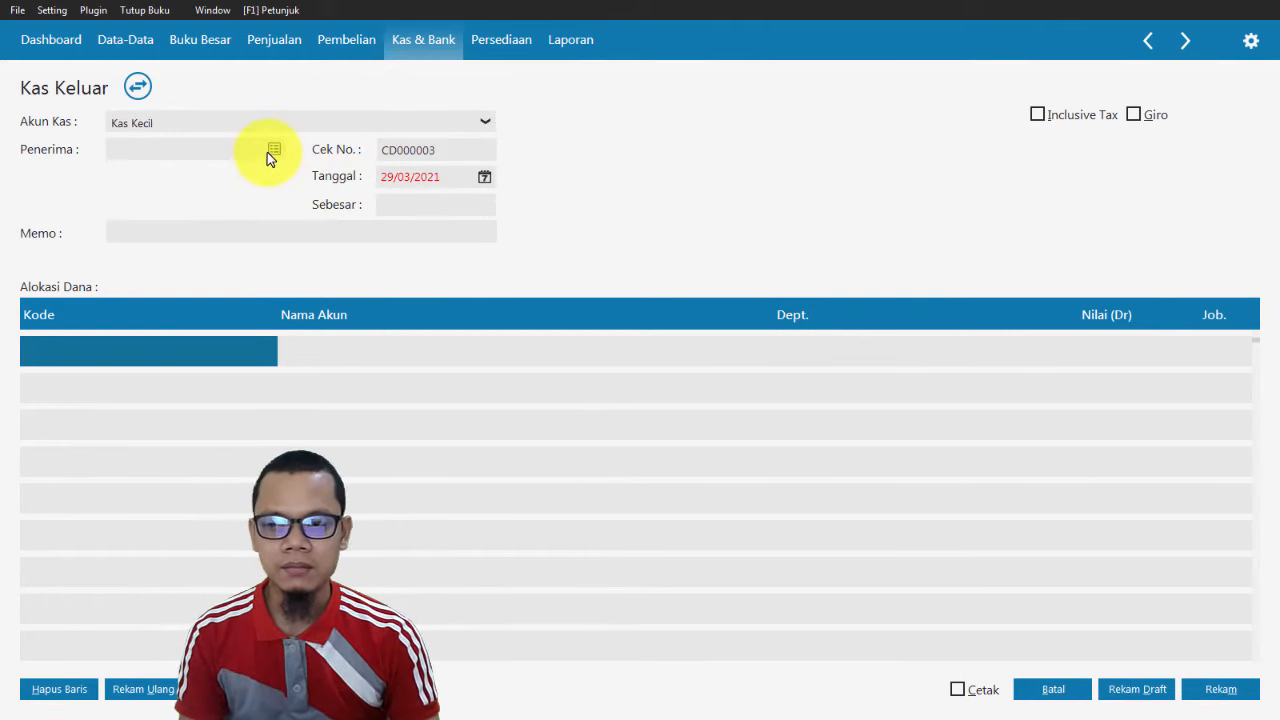
click(292, 122)
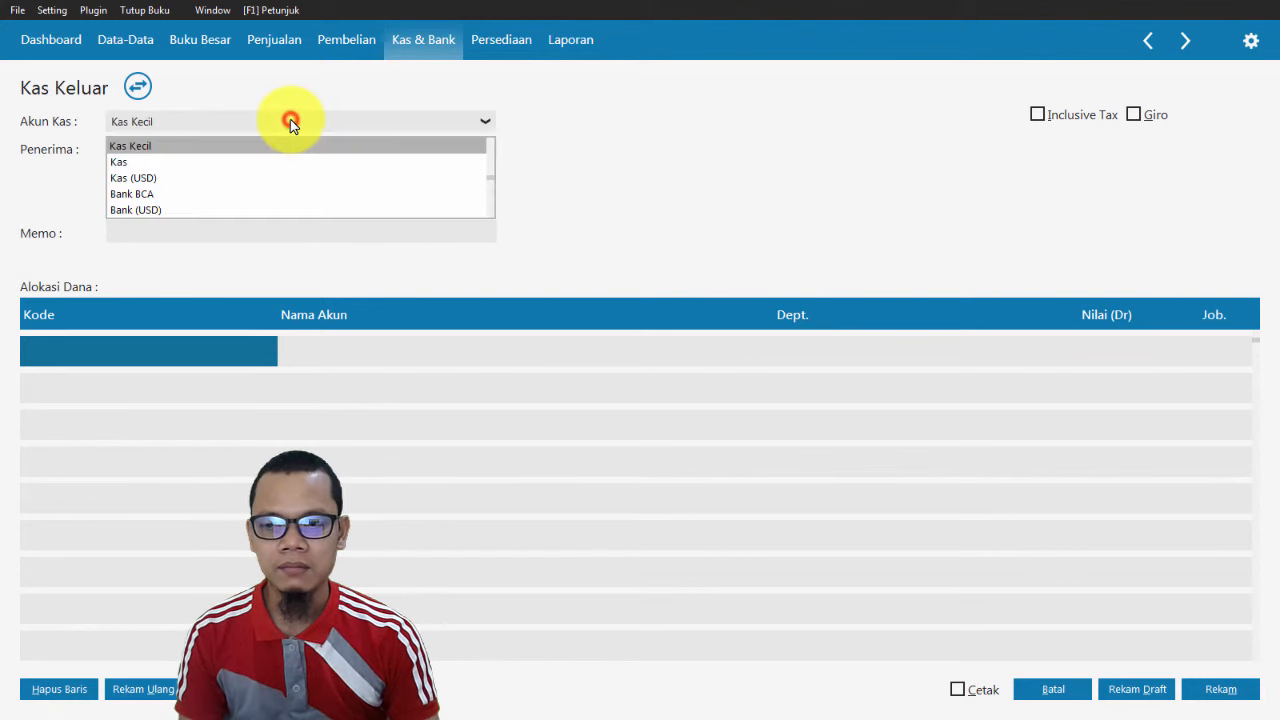
click(258, 165)
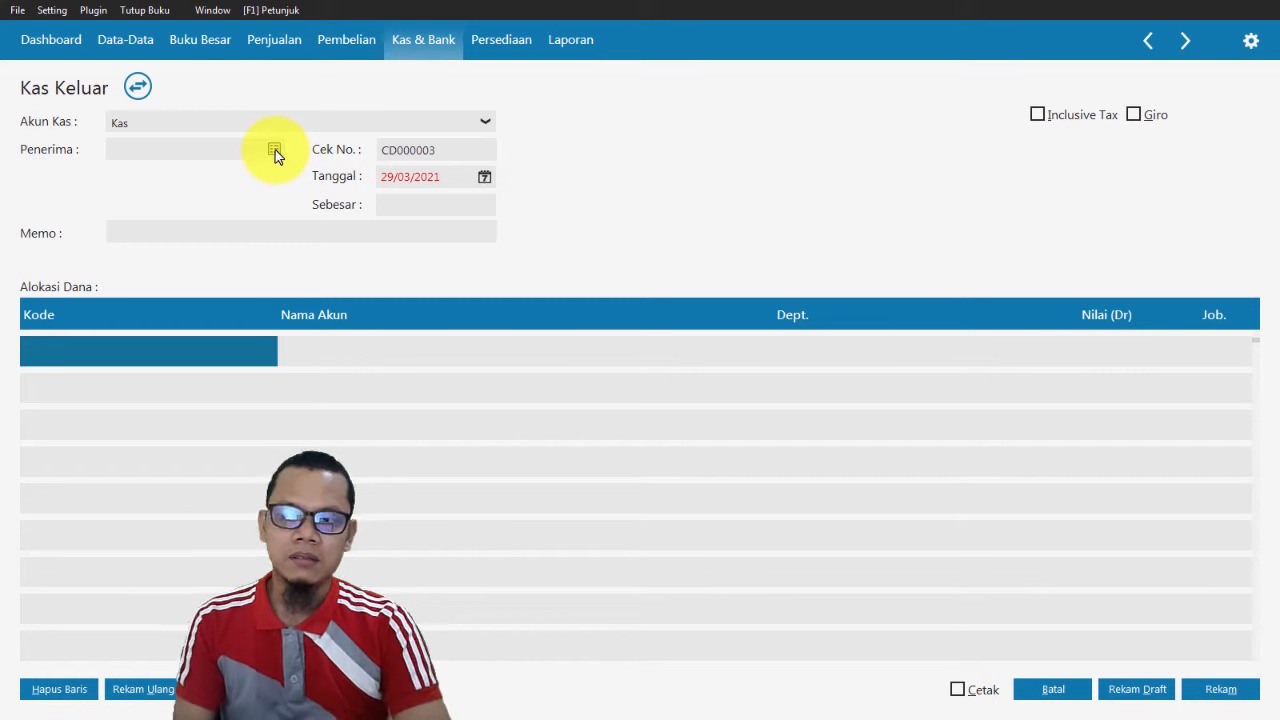
Check the case 07 cash-out slide and change the Kas Keluar entry's cash account (Akun Kas) to Kas Kecil.
key(alt+Tab)
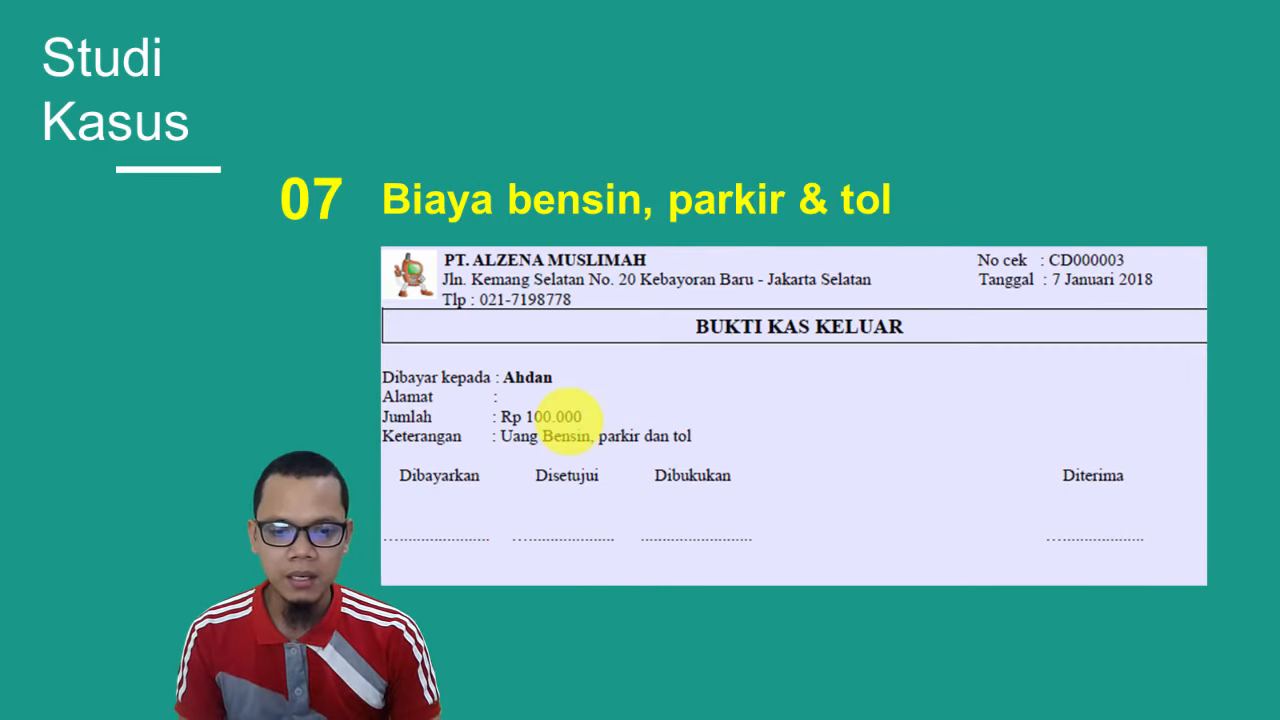
key(alt+Tab)
key(alt+Tab)
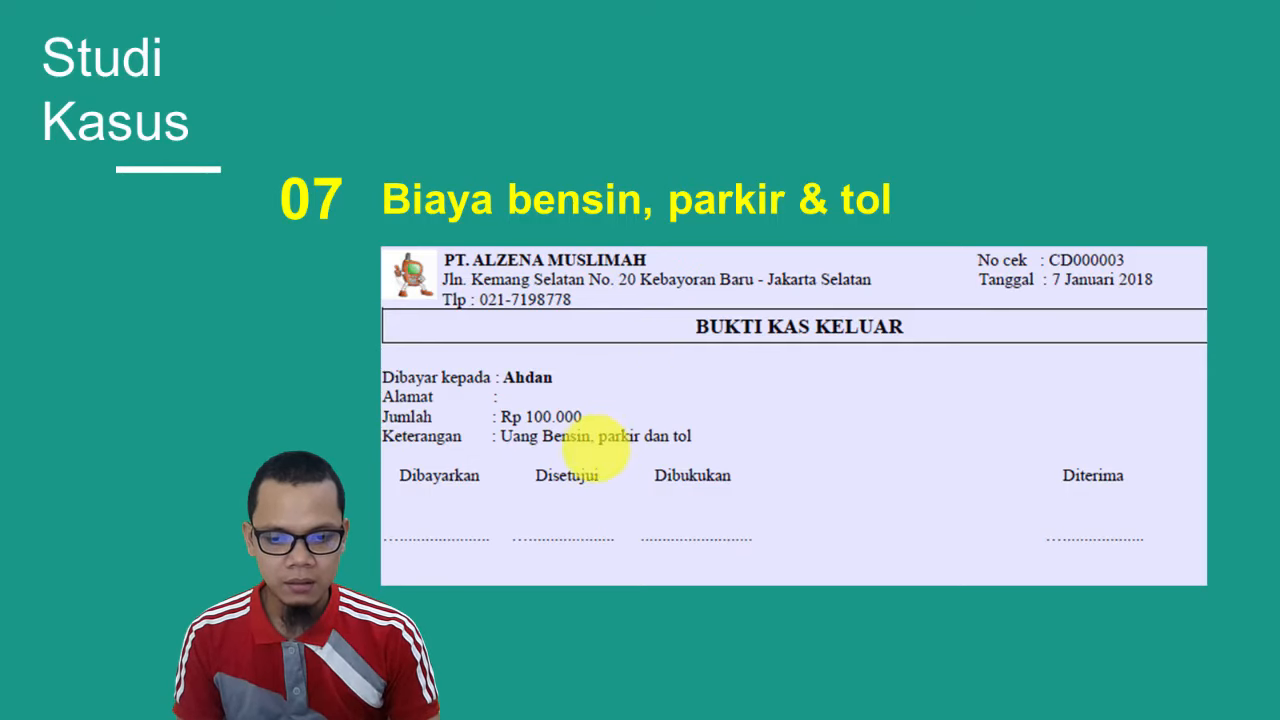
key(alt+Tab)
click(484, 122)
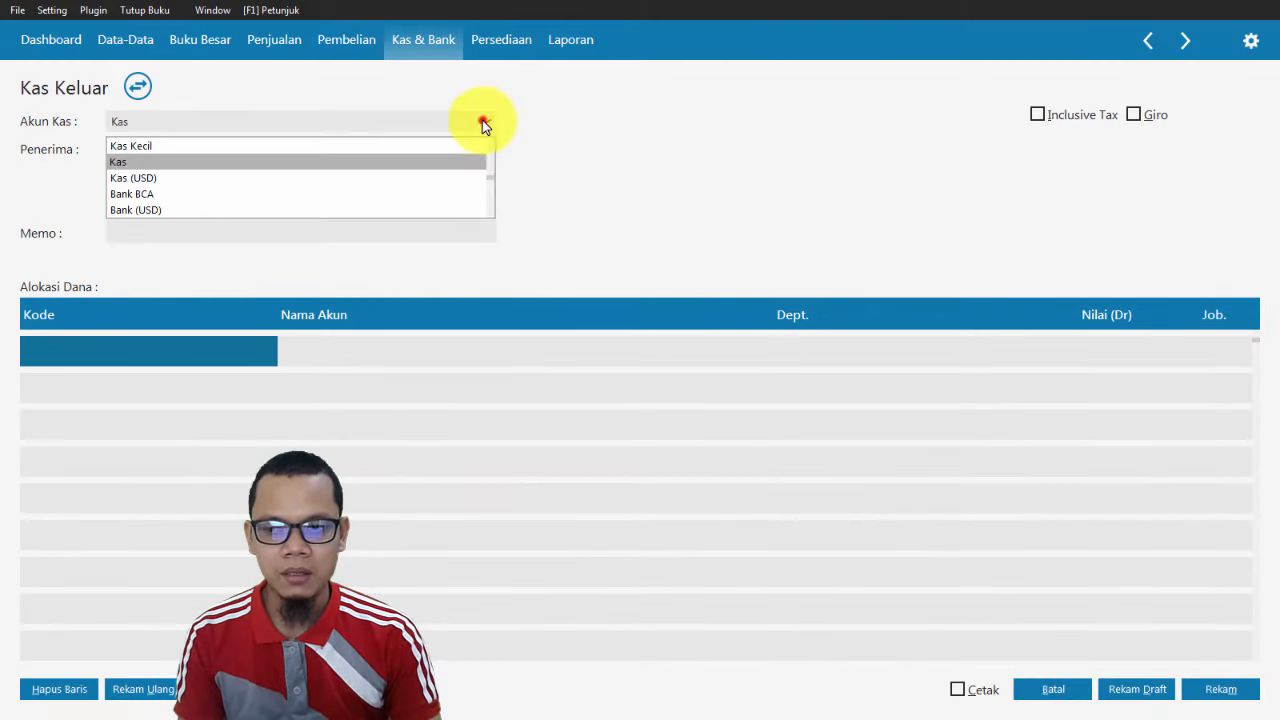
click(412, 146)
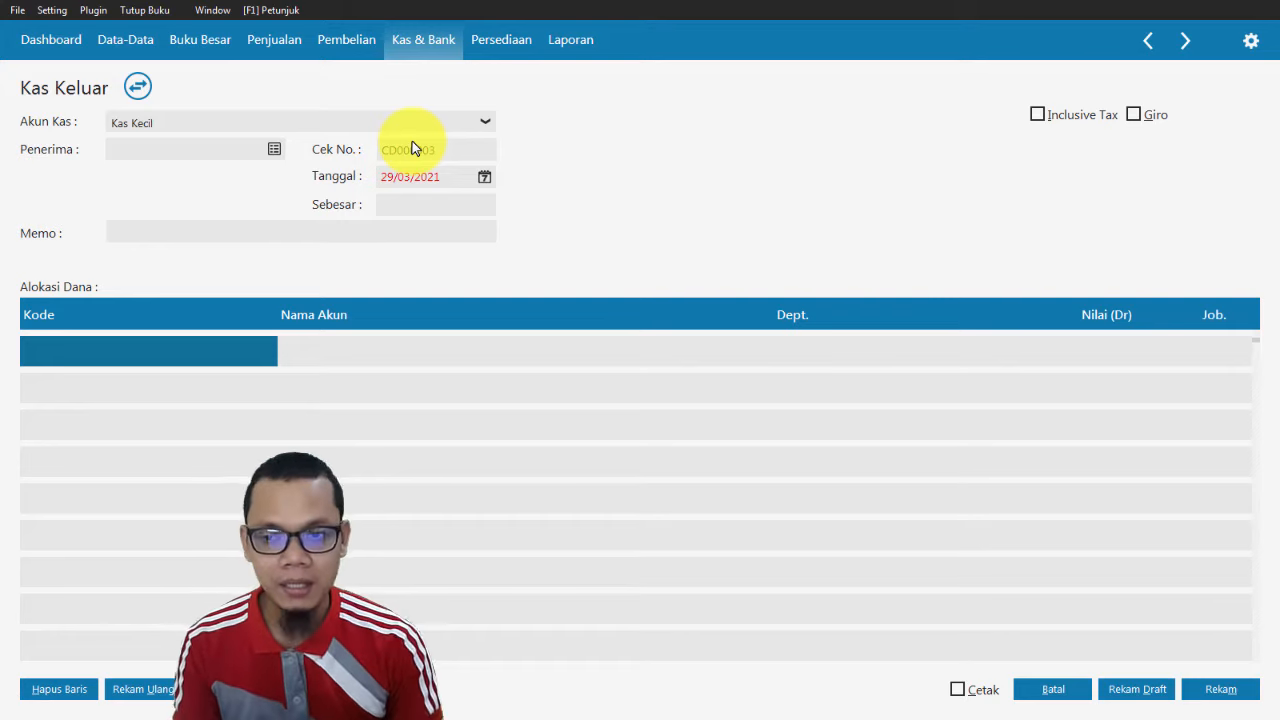
Set the entry's recipient (Penerima) to the employee named on the case slide and the date to 07/01/2018.
click(274, 149)
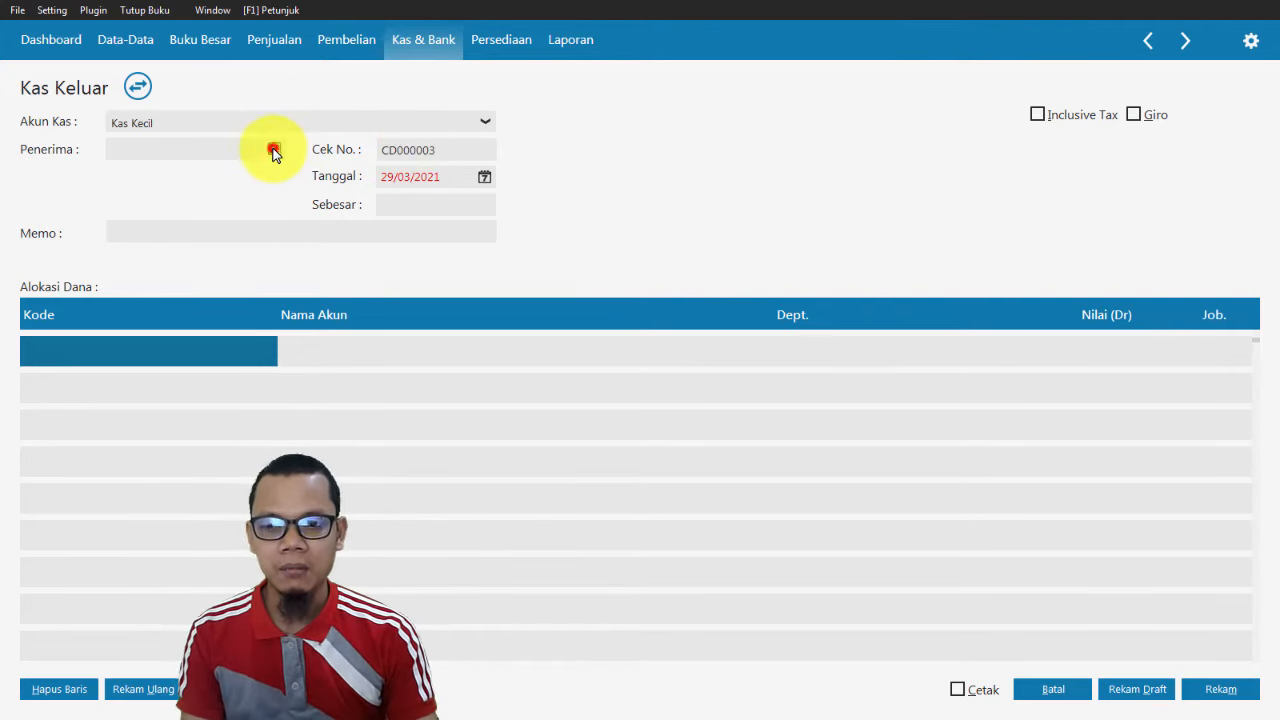
click(546, 516)
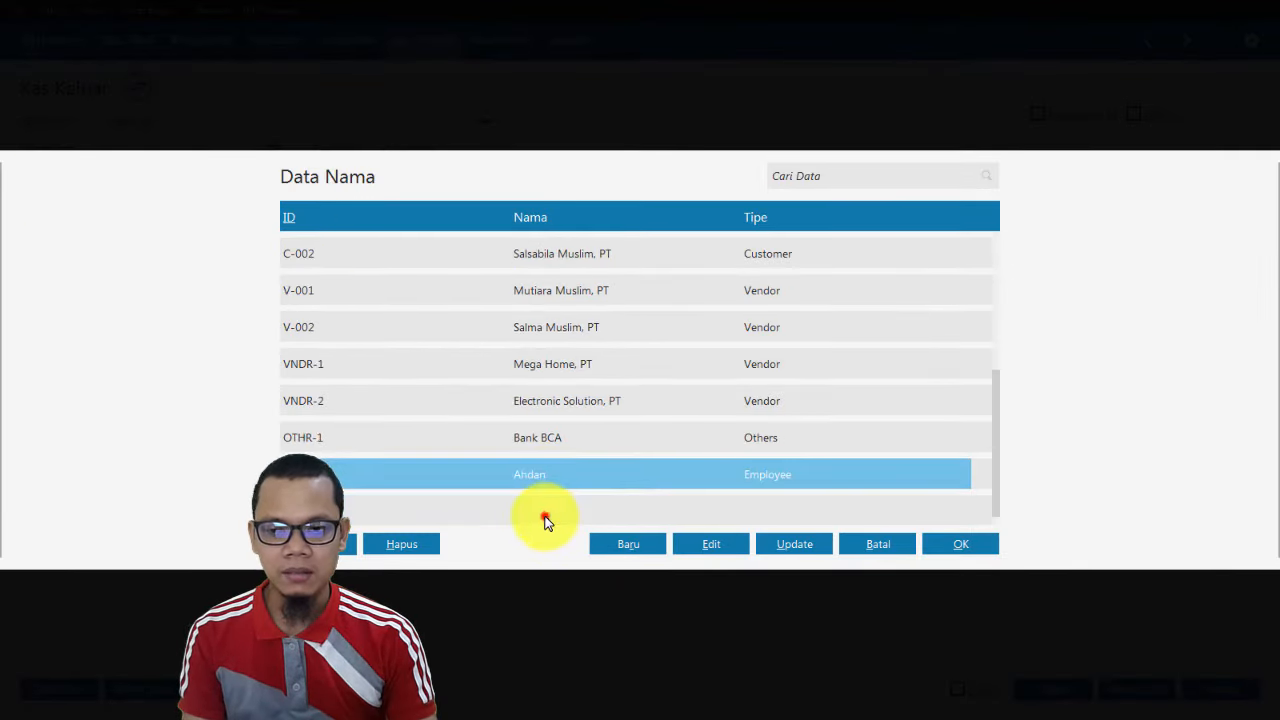
click(414, 183)
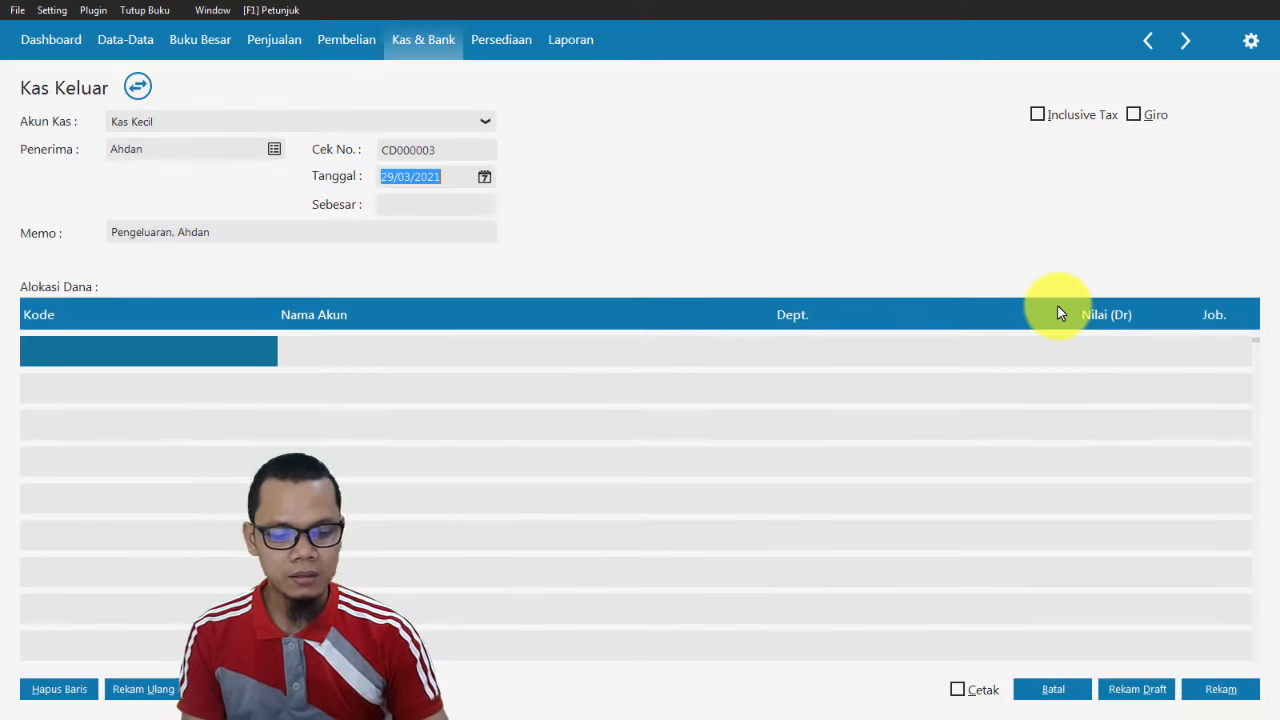
text(07/01/2018)
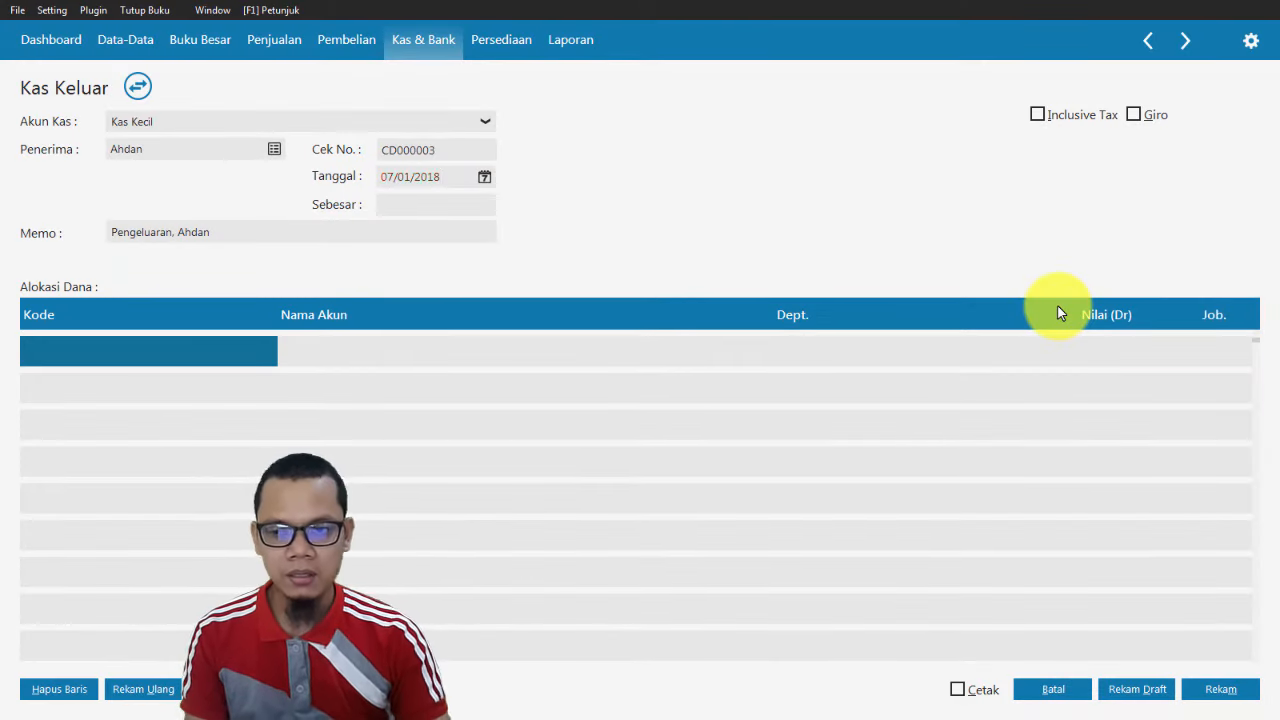
Look through the account list of the first Alokasi Dana line for a fuel, parking and toll expense account.
click(163, 358)
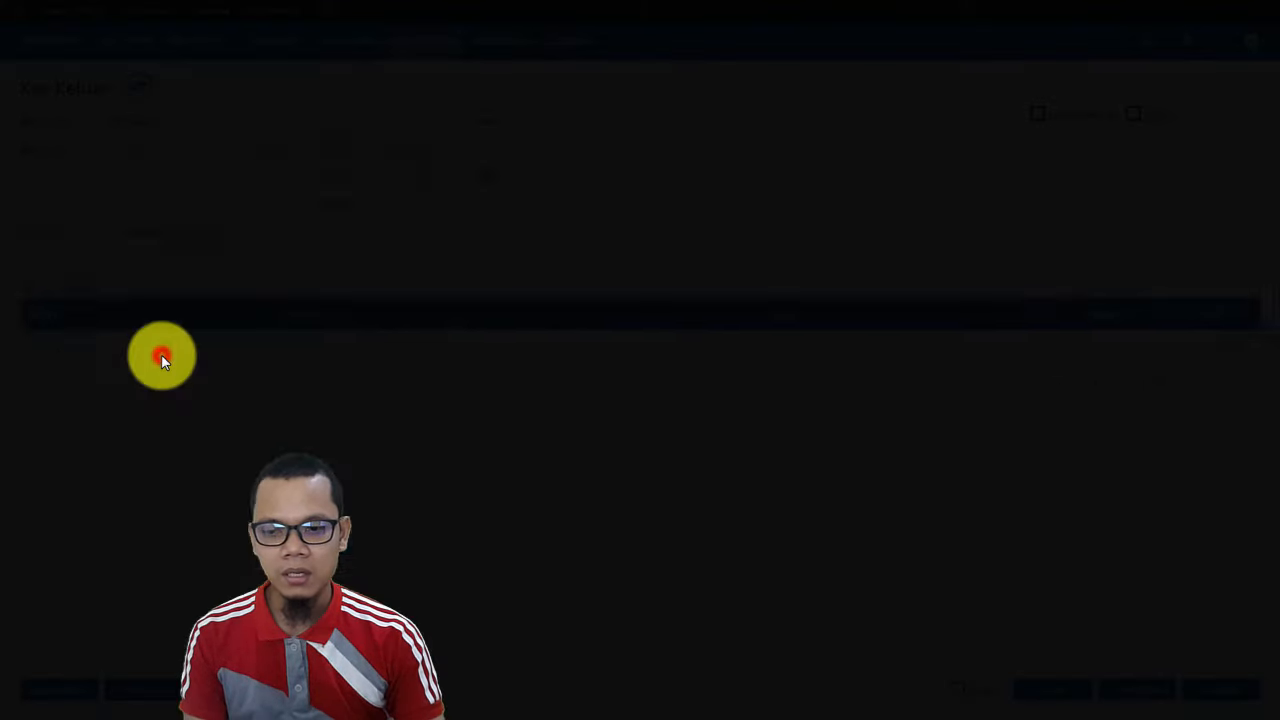
scroll(564, 357, down, 9)
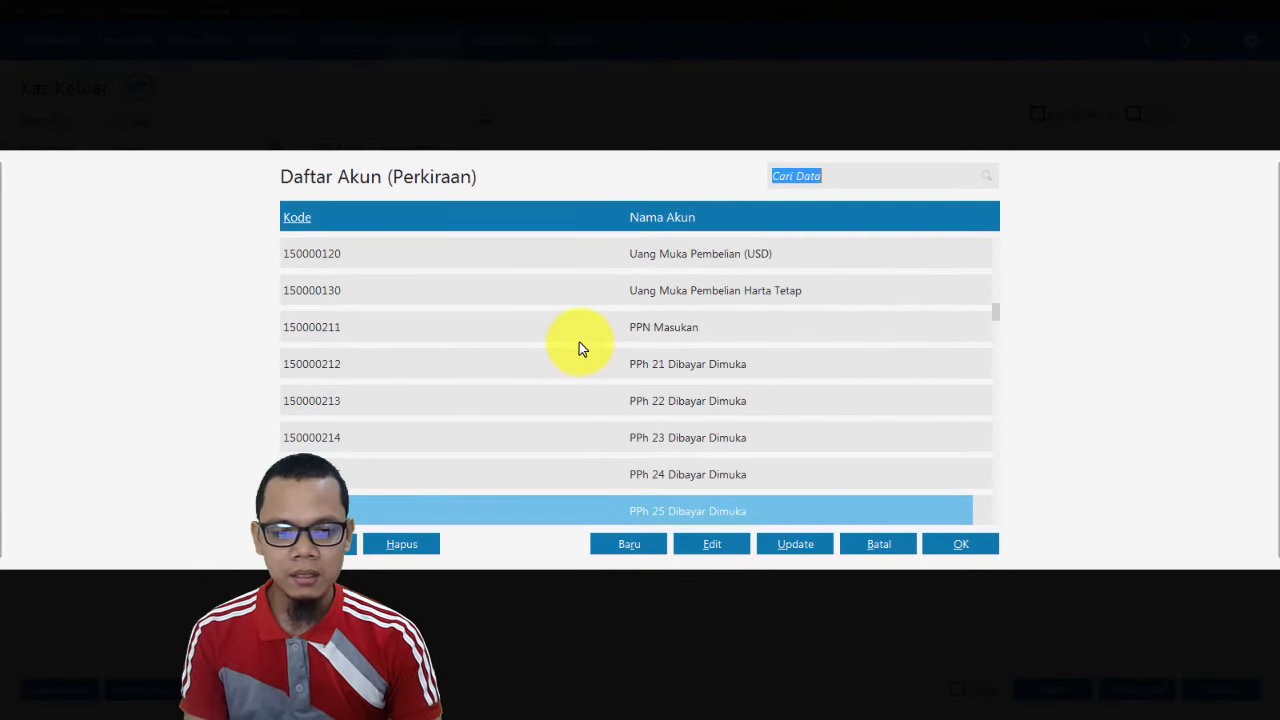
key(Down)
key(Down)
key(Down)
key(Down)
key(Down)
key(Down)
key(Down)
key(Down)
key(Down)
key(Down)
key(Down)
key(Down)
key(Down)
key(Down)
key(Down)
key(Down)
key(Down)
key(Down)
key(Down)
key(Down)
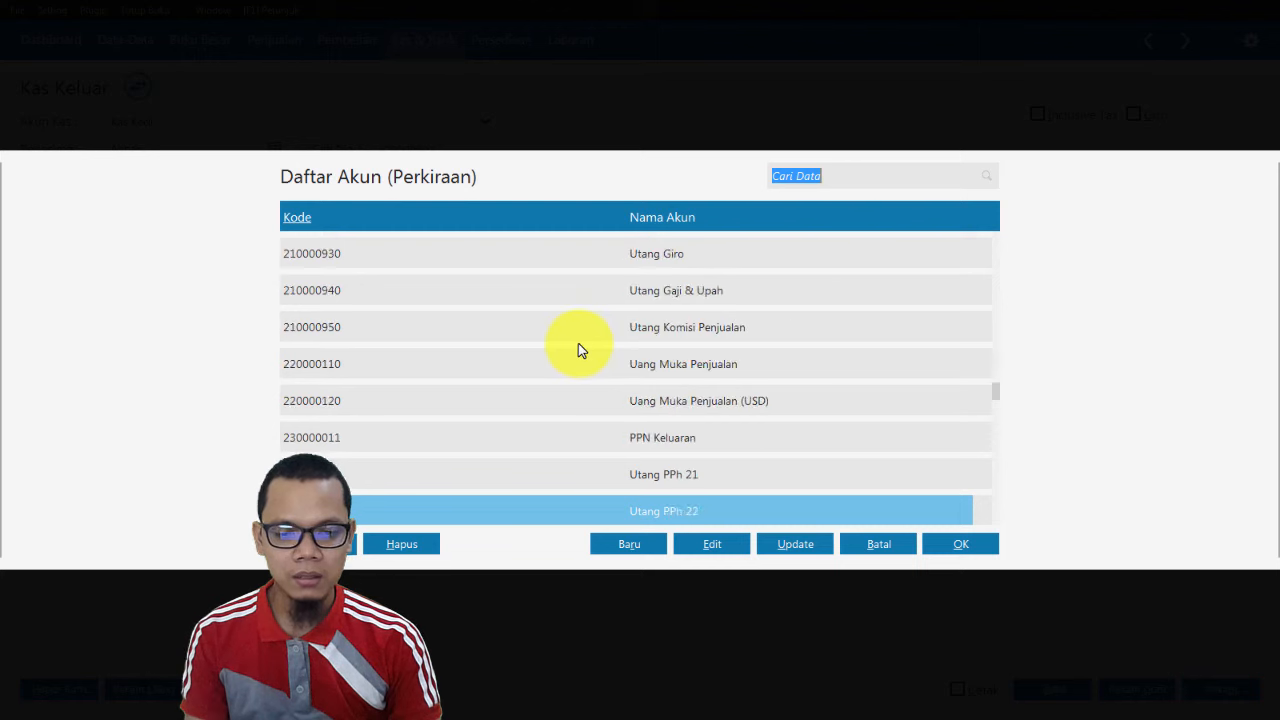
key(Down)
key(Down)
key(Down)
key(Down)
key(Down)
key(Down)
key(Down)
key(Down)
key(Down)
key(Down)
key(Down)
key(Down)
key(Down)
key(Down)
key(Down)
key(Down)
key(Down)
key(Down)
key(Down)
key(Down)
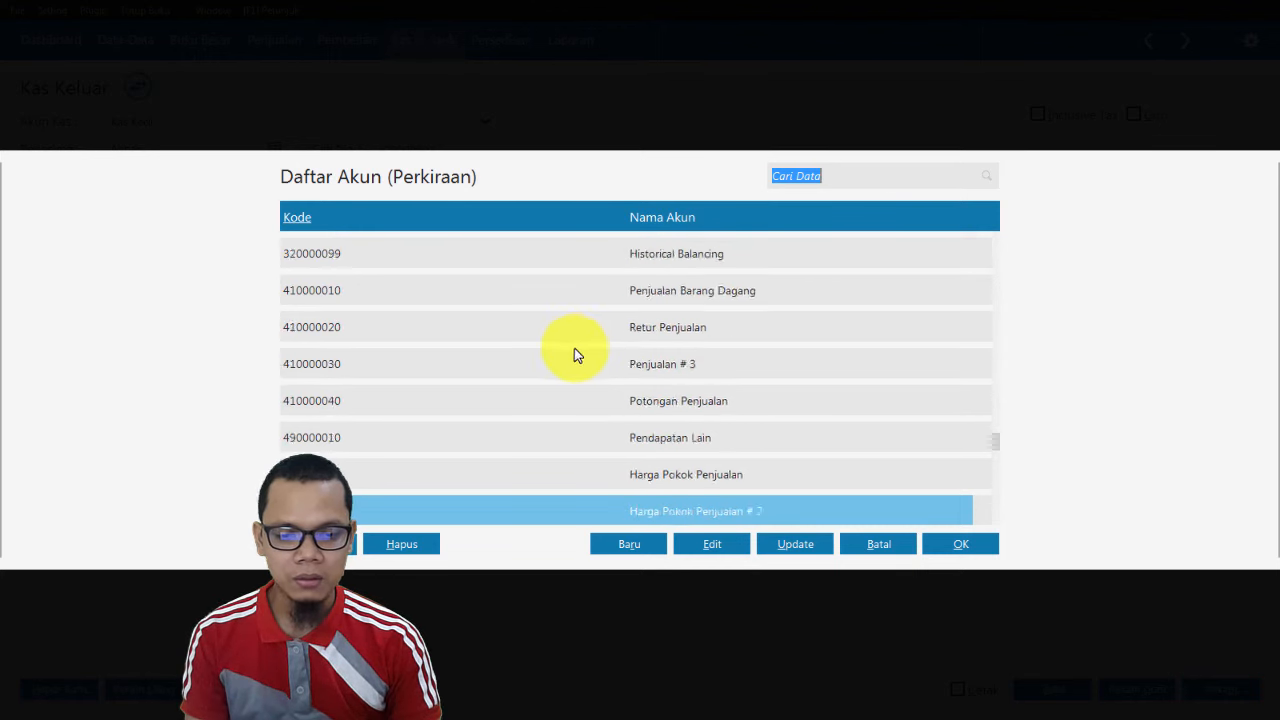
key(Down)
key(Down)
key(Down)
key(Down)
key(Down)
key(Down)
key(Down)
key(Down)
key(Down)
key(Down)
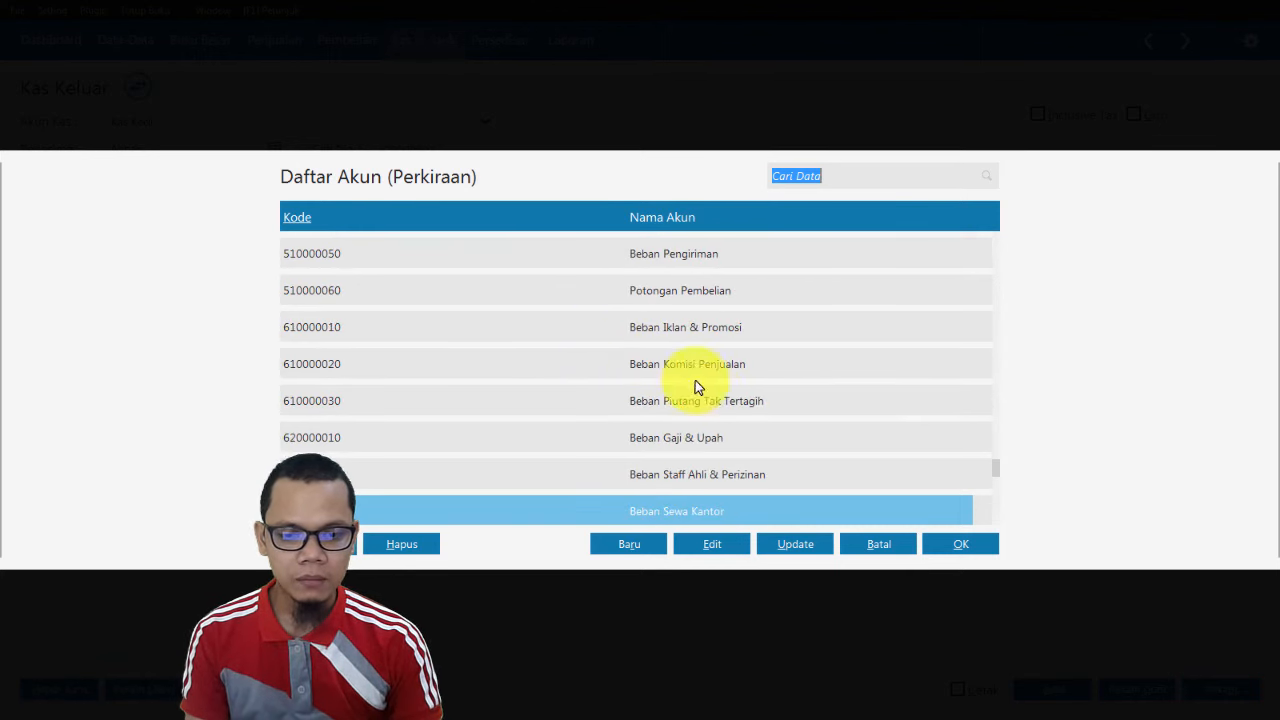
key(Down)
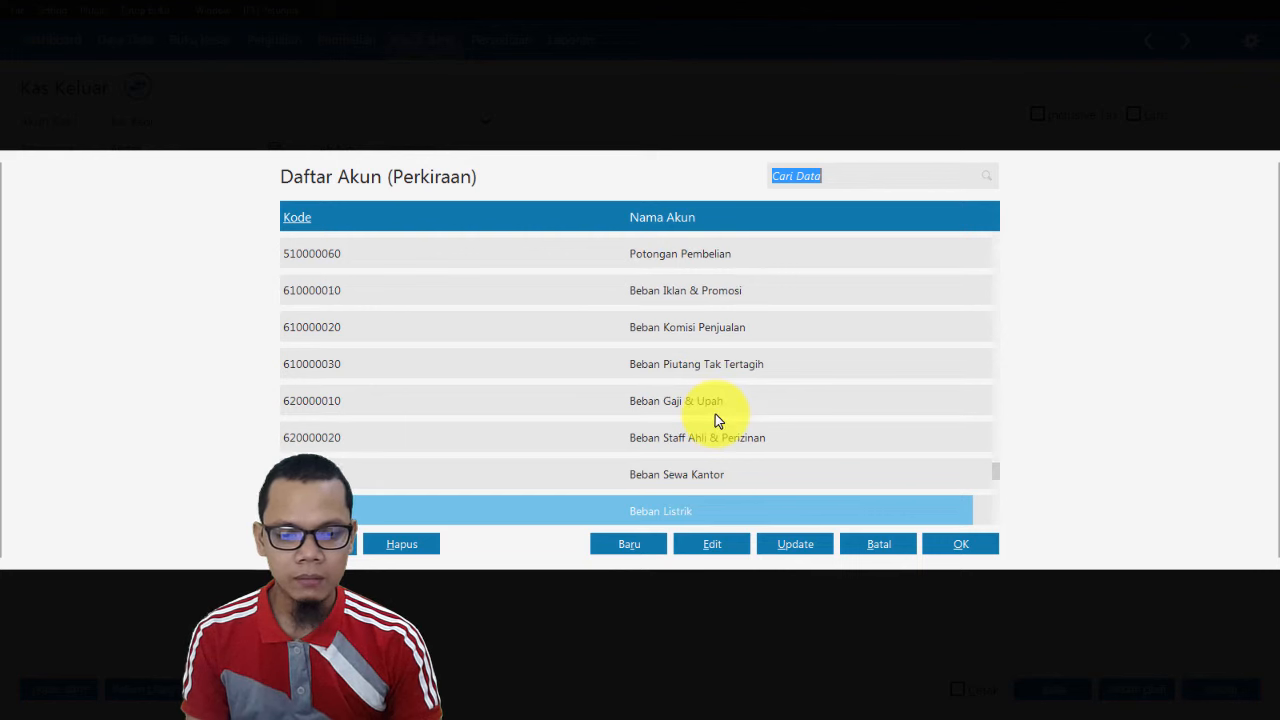
key(Down)
key(Down)
key(Down)
key(Down)
key(Down)
key(Down)
key(Down)
key(Down)
key(Down)
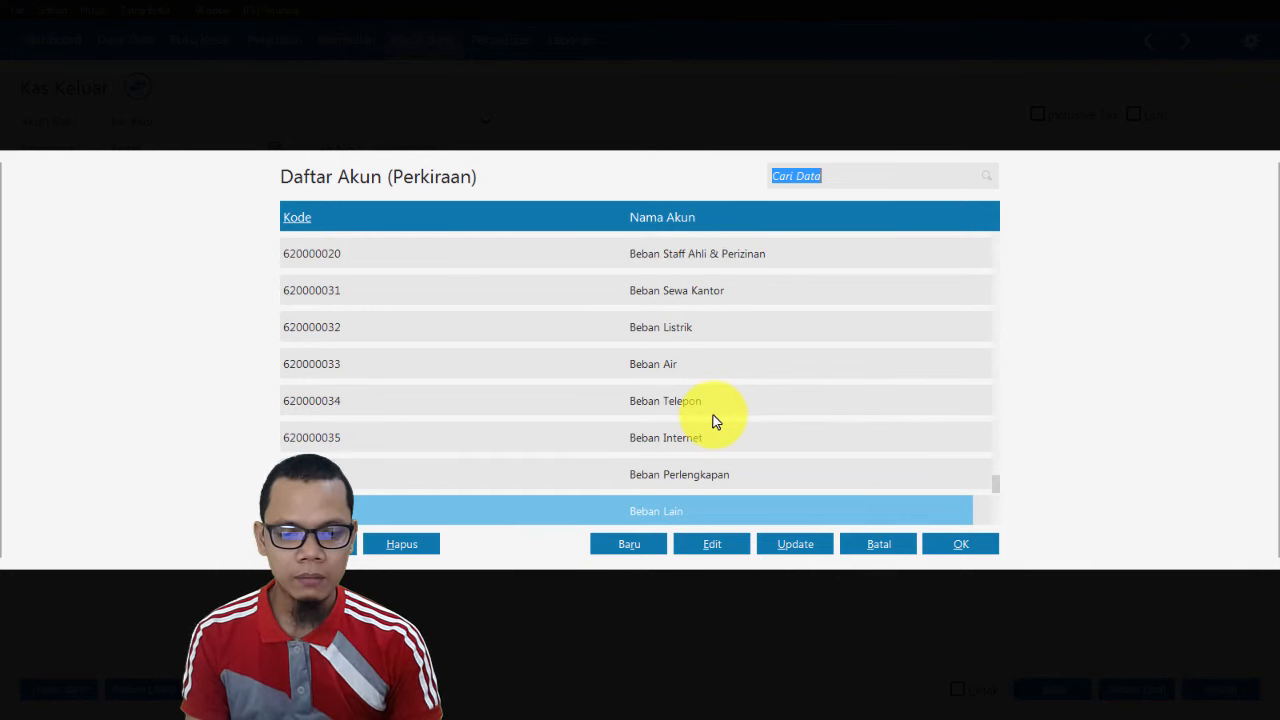
key(Down)
key(Down)
key(Down)
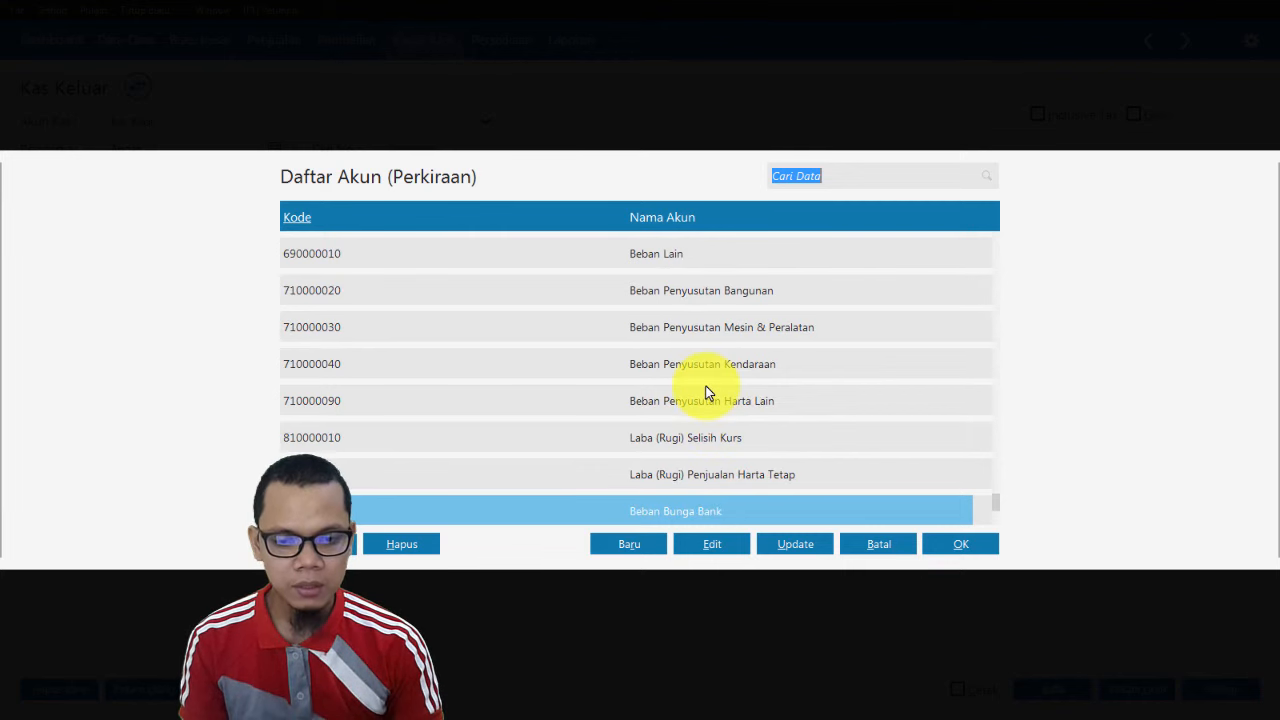
key(Down)
key(Down)
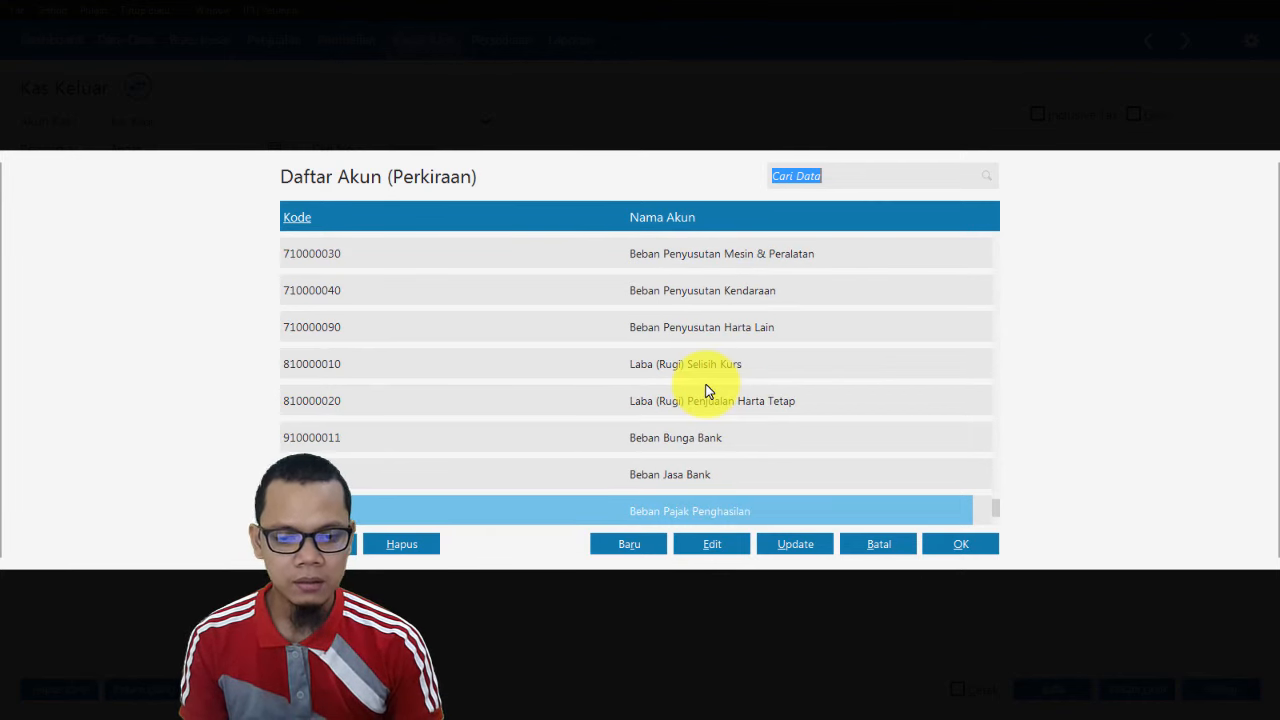
key(Up)
key(Up)
key(Up)
key(Up)
key(Up)
key(Up)
key(Up)
key(Up)
key(Up)
key(Up)
key(Up)
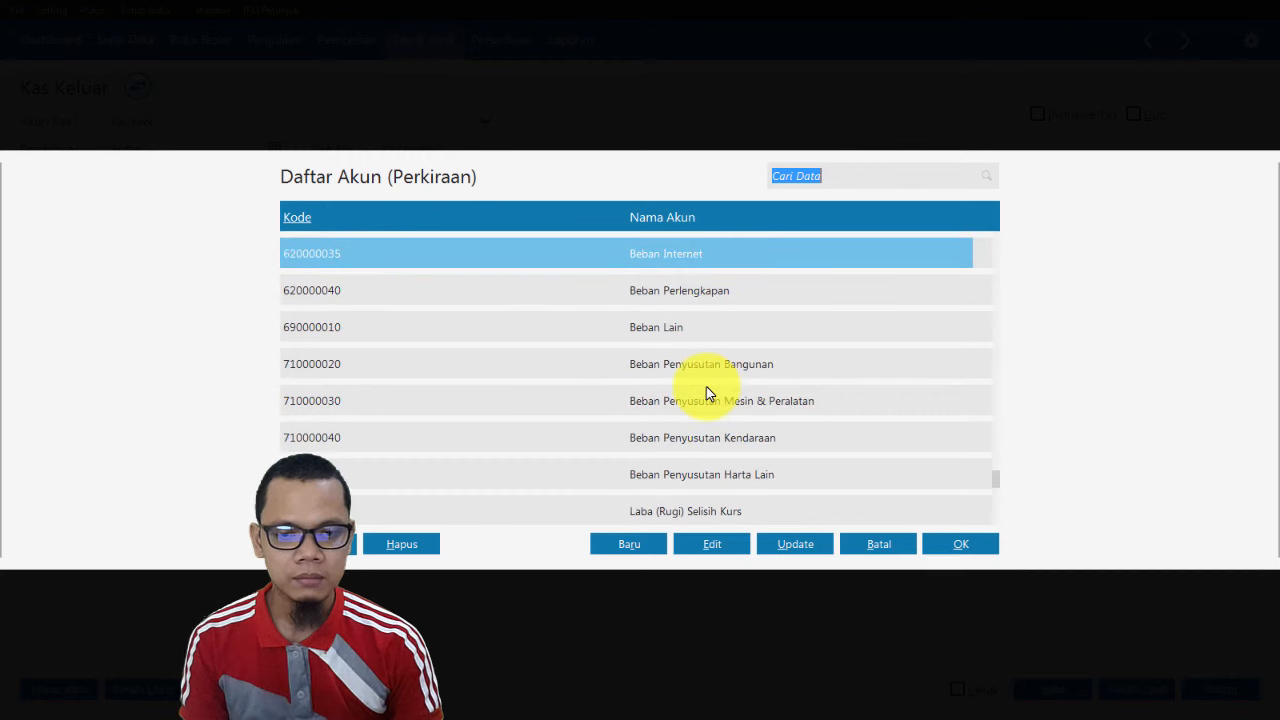
key(Up)
key(Up)
key(Up)
key(Up)
key(Up)
key(Up)
key(Up)
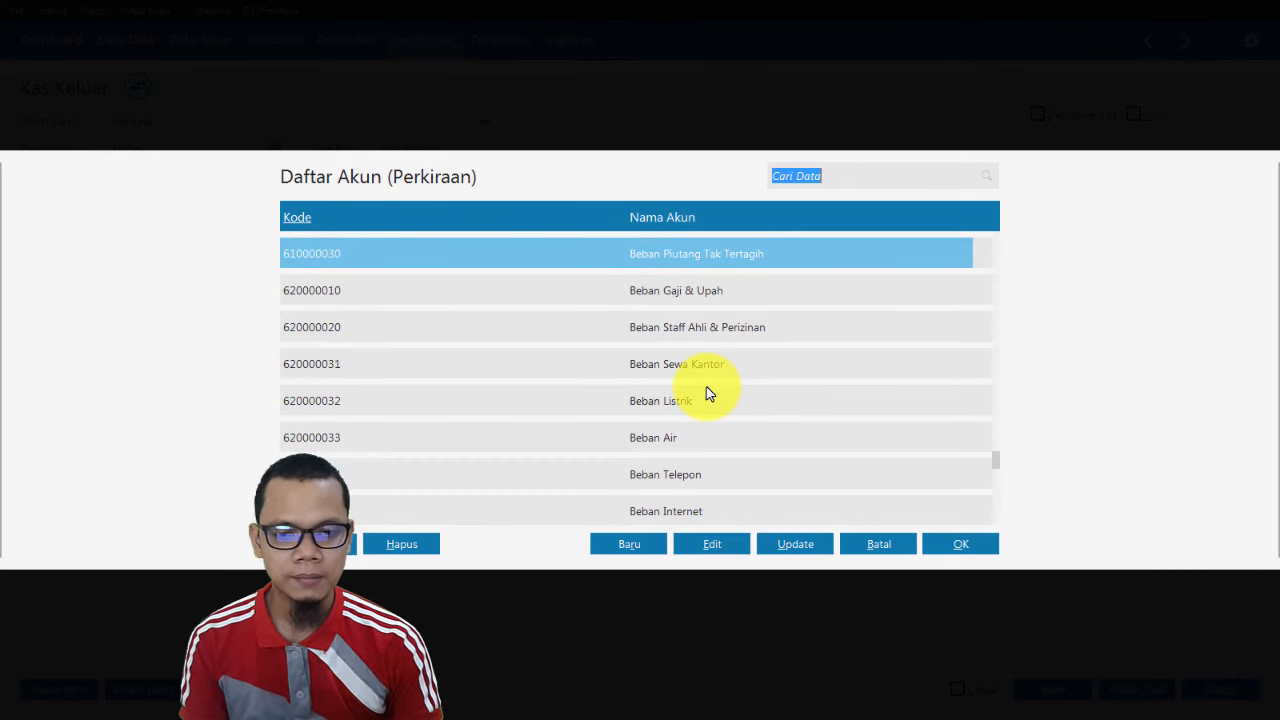
key(Up)
key(Up)
key(Up)
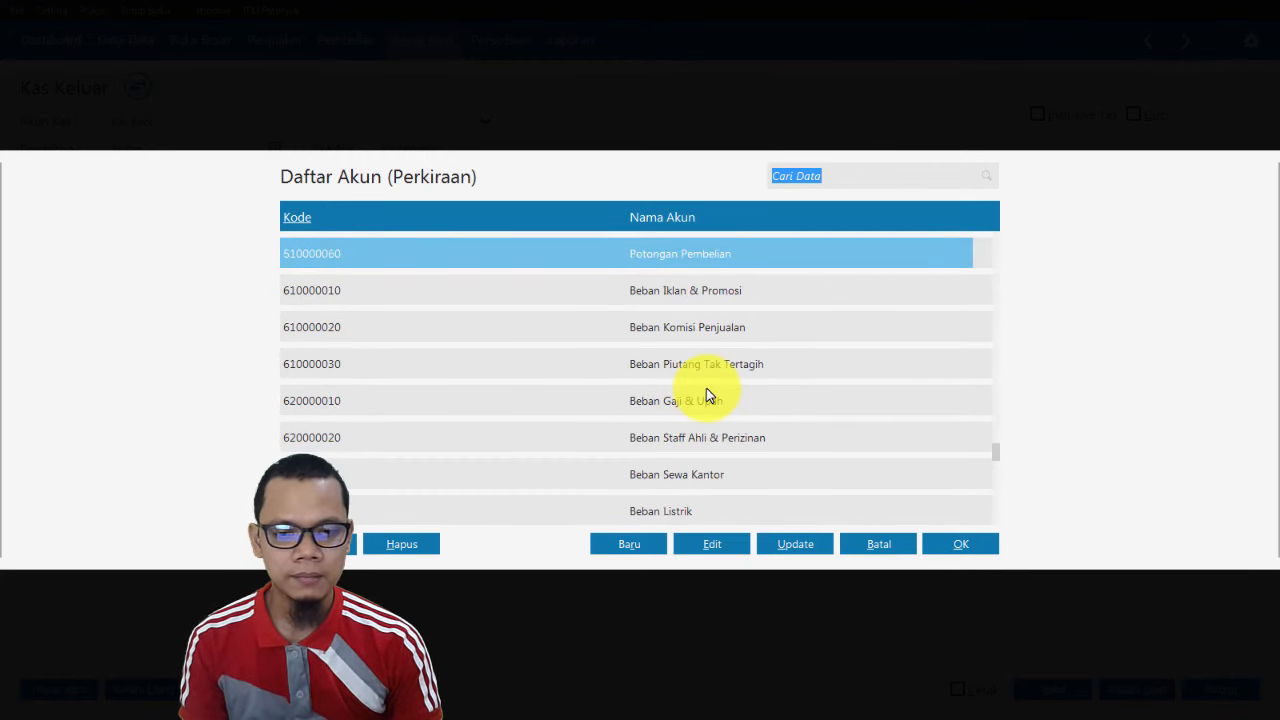
key(Up)
key(Up)
key(Down)
key(Down)
key(Down)
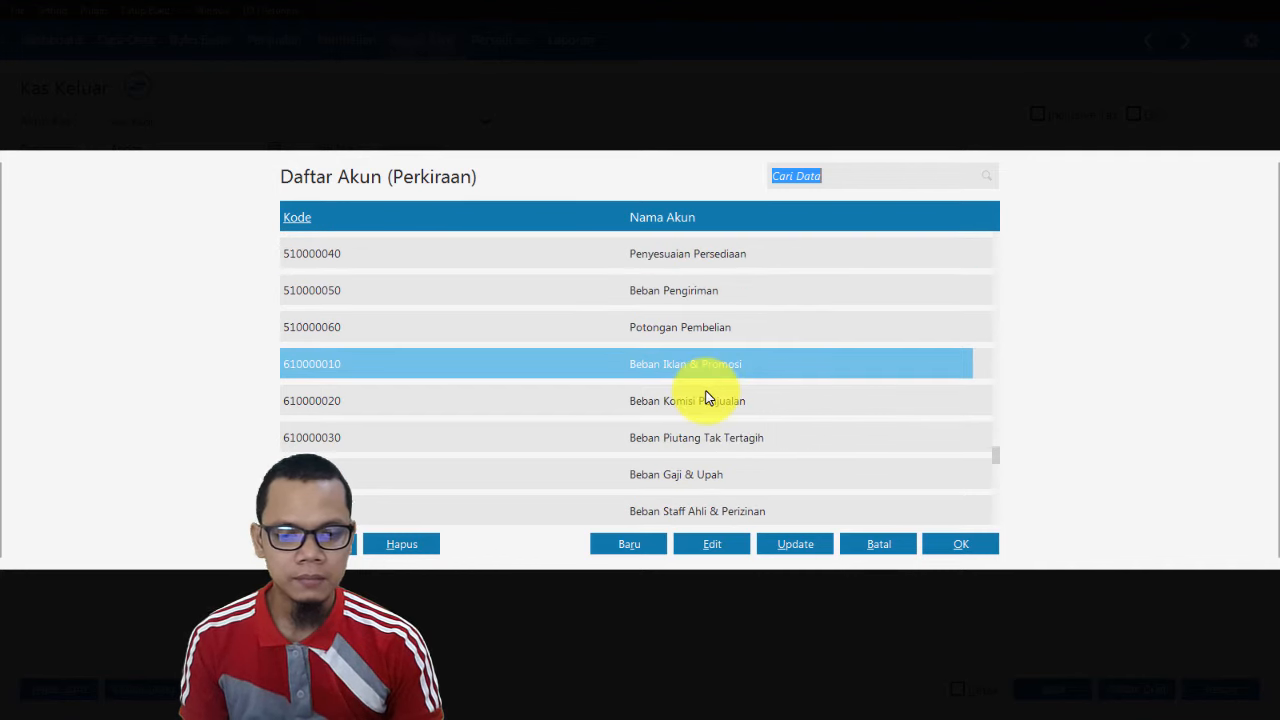
key(Down)
key(Down)
key(Down)
key(Down)
key(Down)
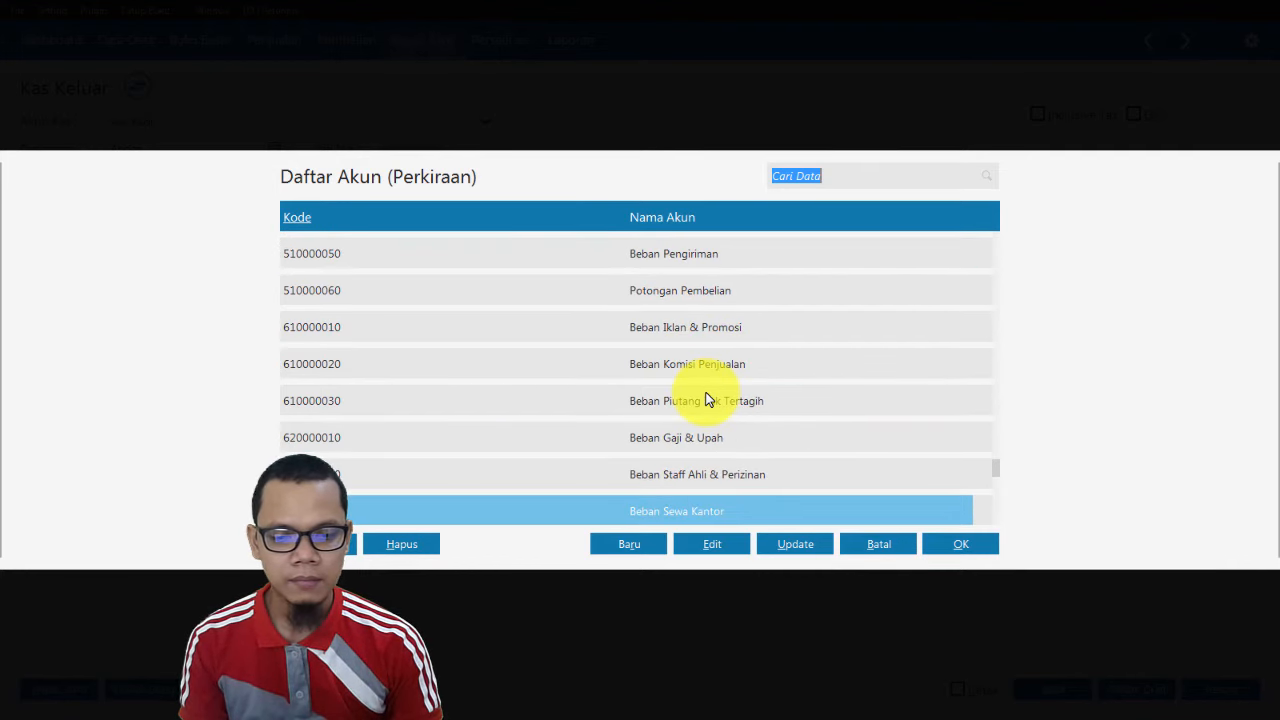
Start a new account from the account list and classify it as Beban Administrasi Dan Umum.
click(628, 544)
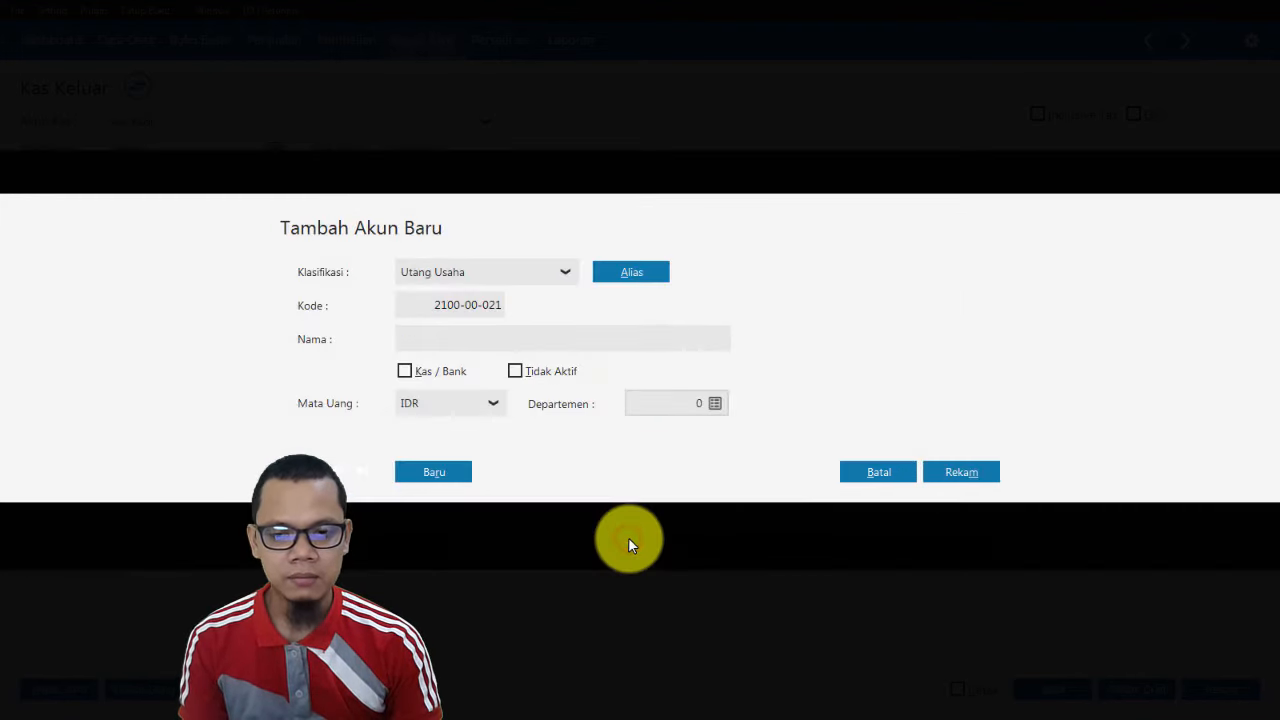
click(564, 271)
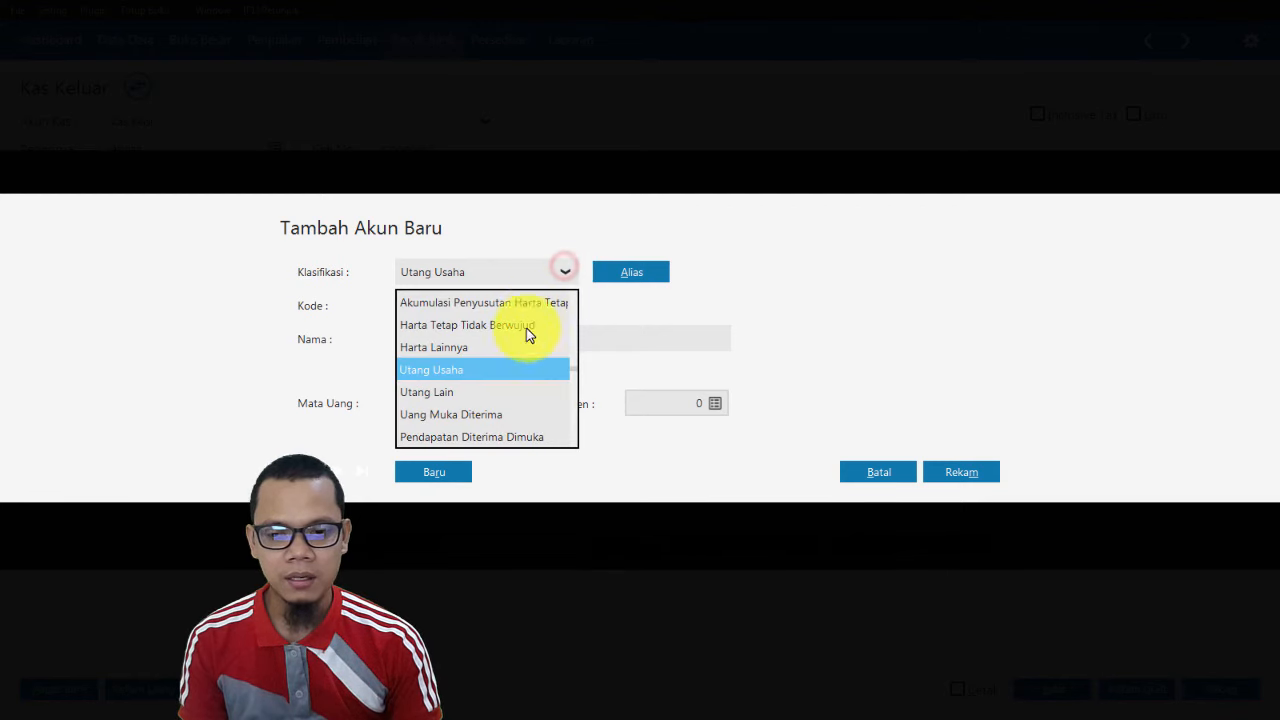
key(Down)
key(Down)
key(Down)
key(Down)
key(Down)
key(Down)
key(Down)
key(Down)
key(Down)
key(Down)
key(Down)
key(Down)
key(Down)
key(Down)
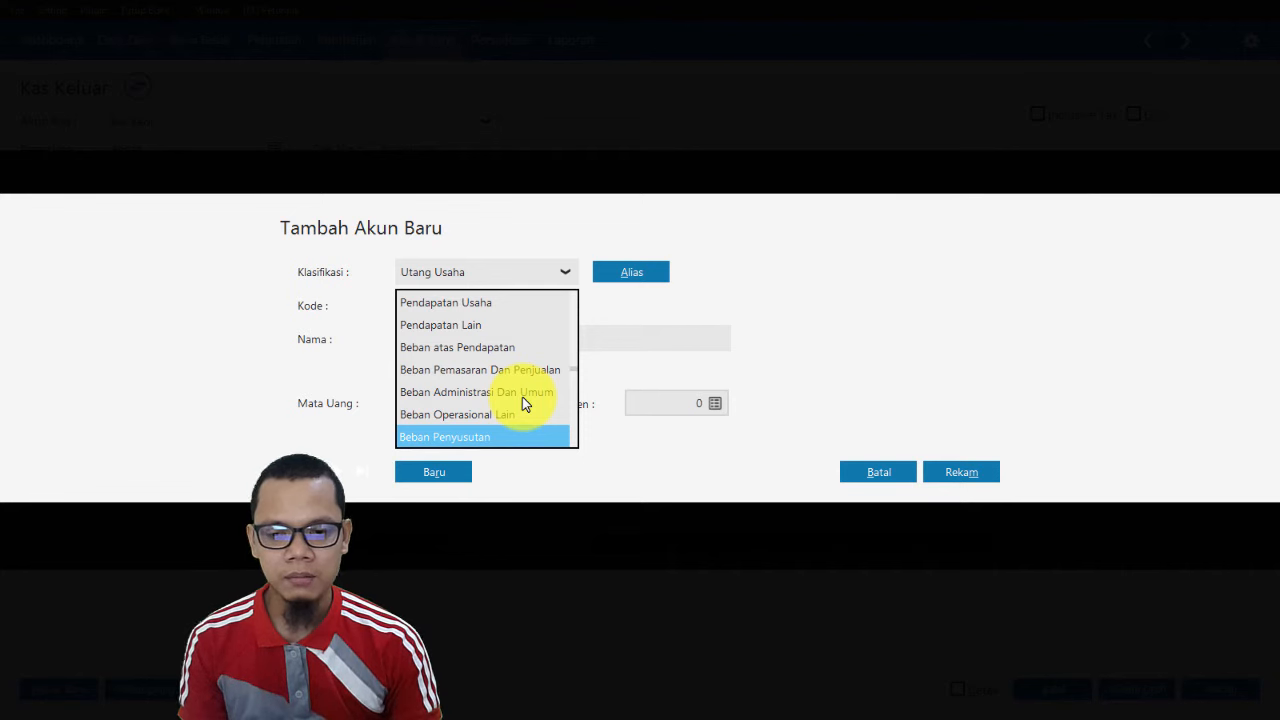
key(Down)
key(Down)
key(Down)
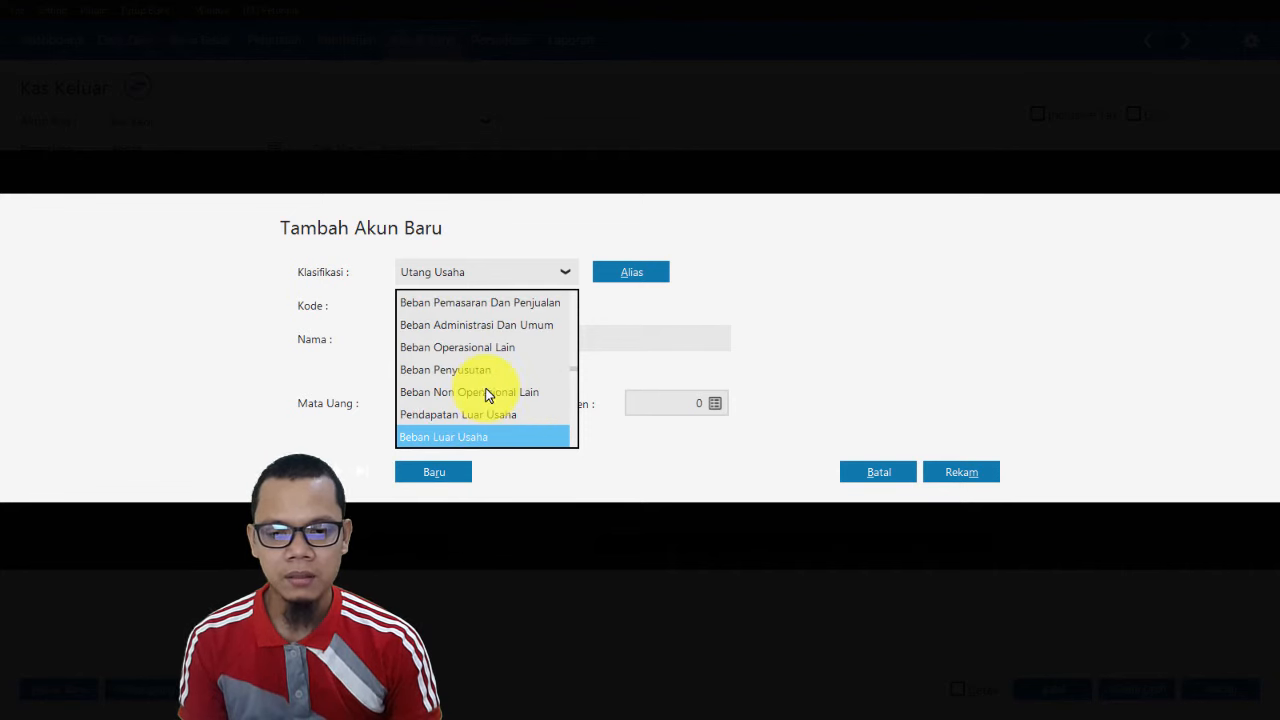
key(Up)
click(503, 326)
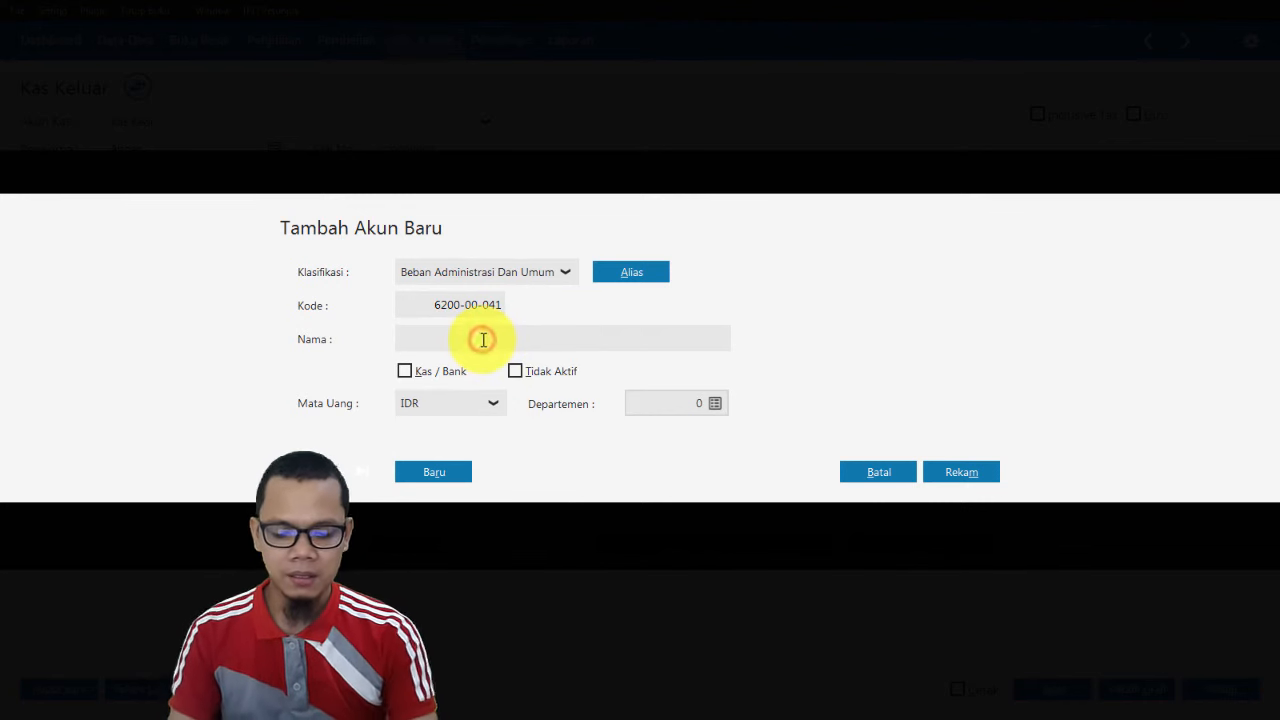
Name the new account Beban Bensin, Parkir dan Toll, following the case 07 slide's description, and save it.
text(Beban)
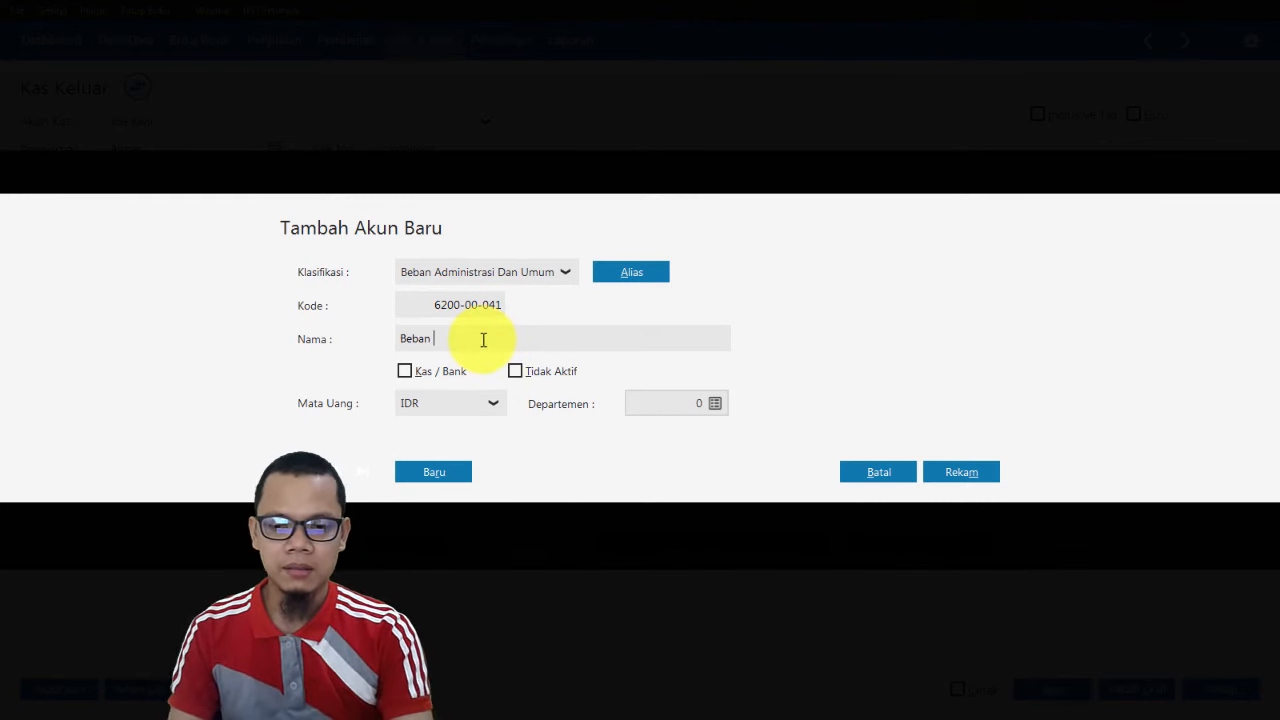
key(alt+Tab)
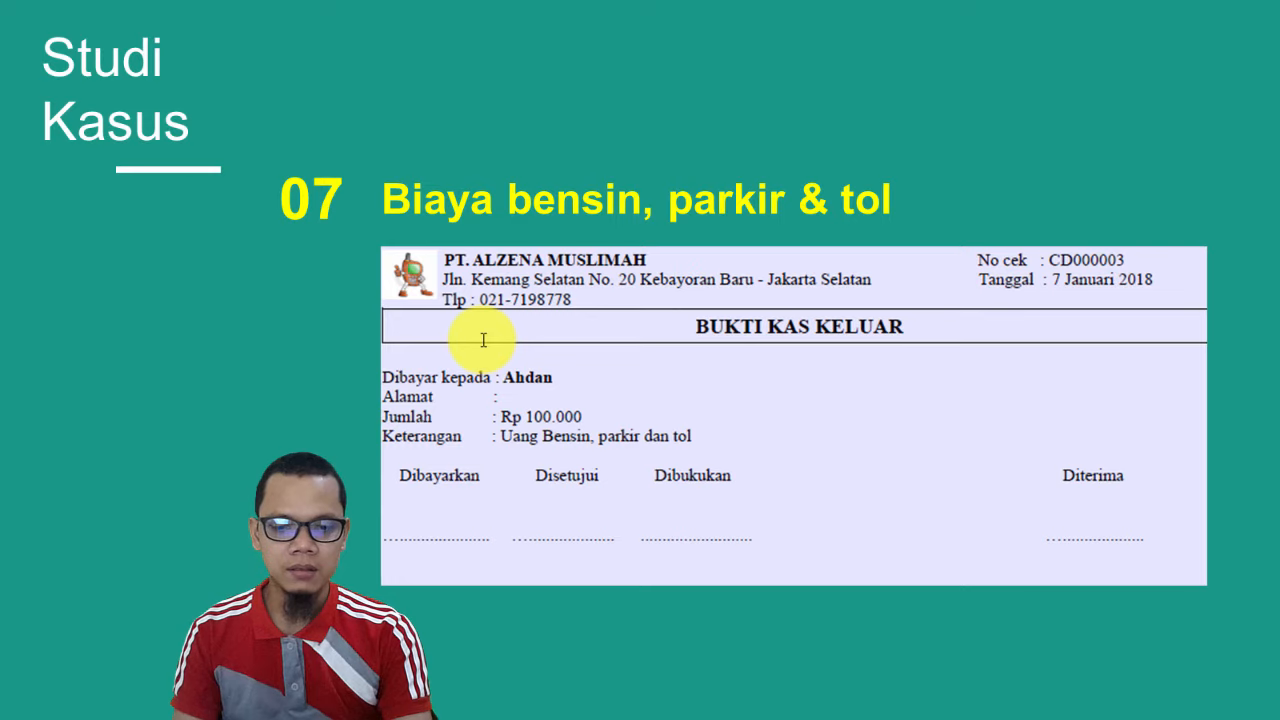
key(alt+Tab)
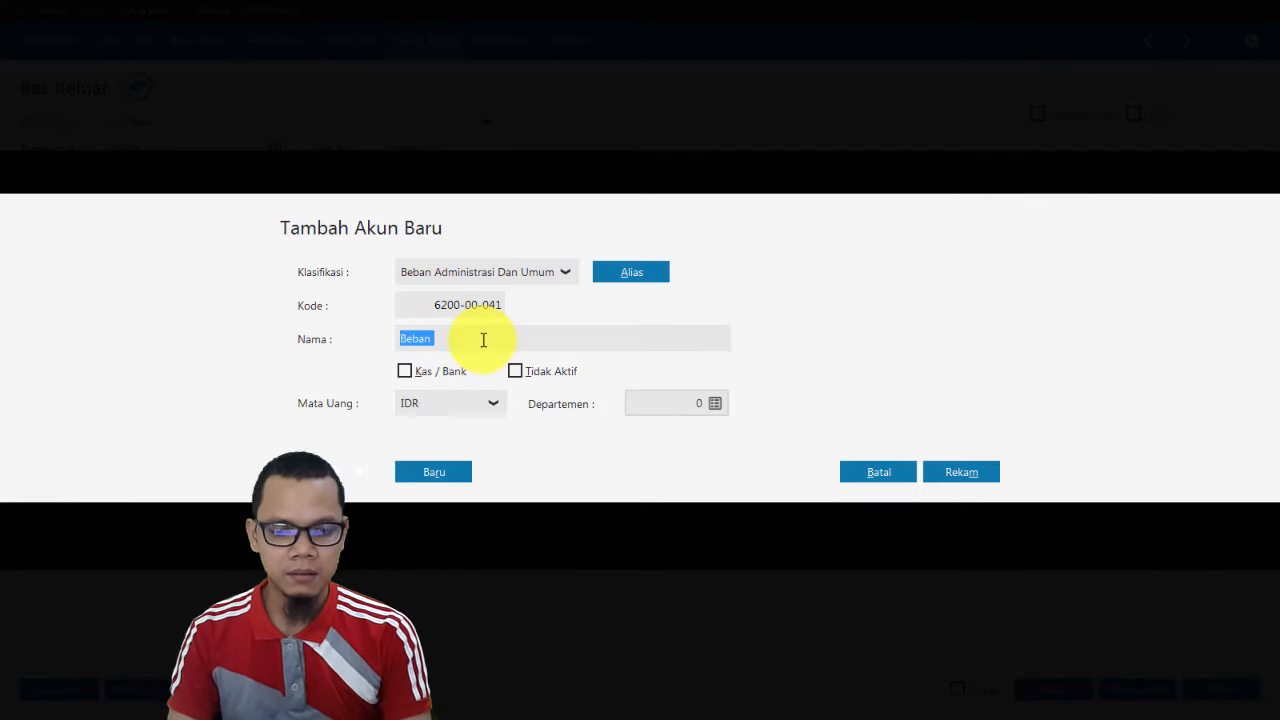
click(483, 340)
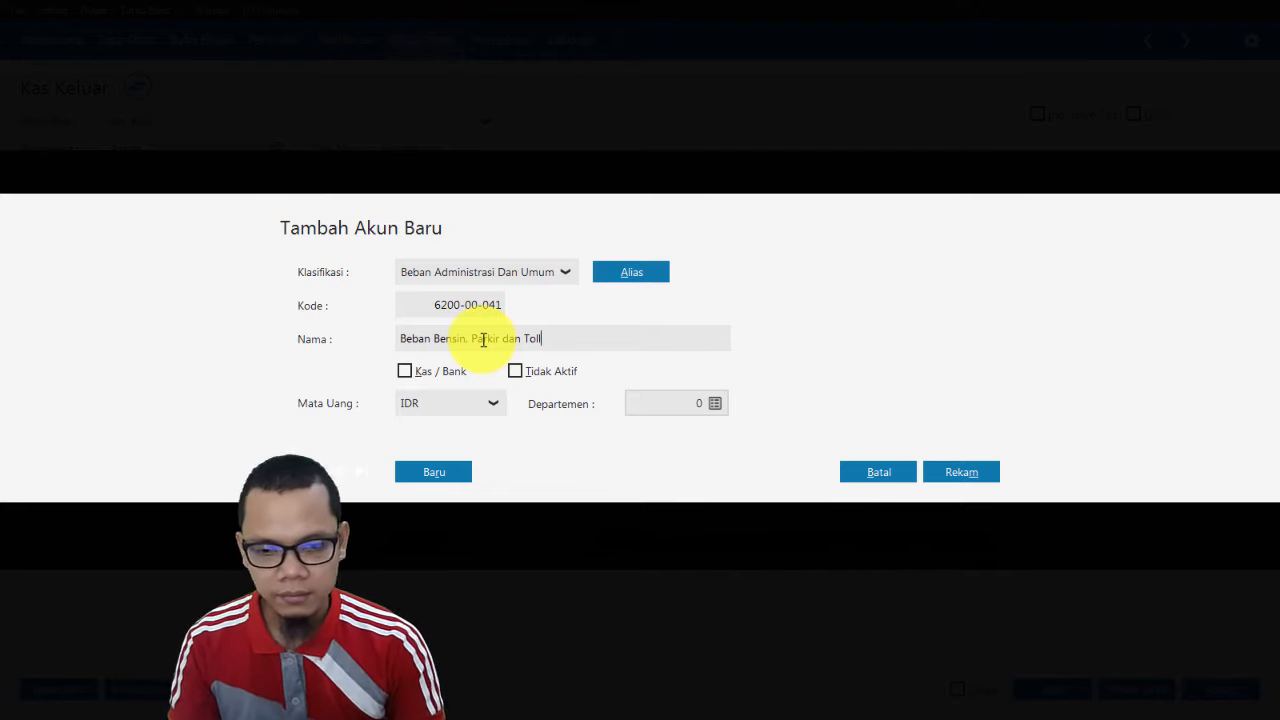
click(951, 476)
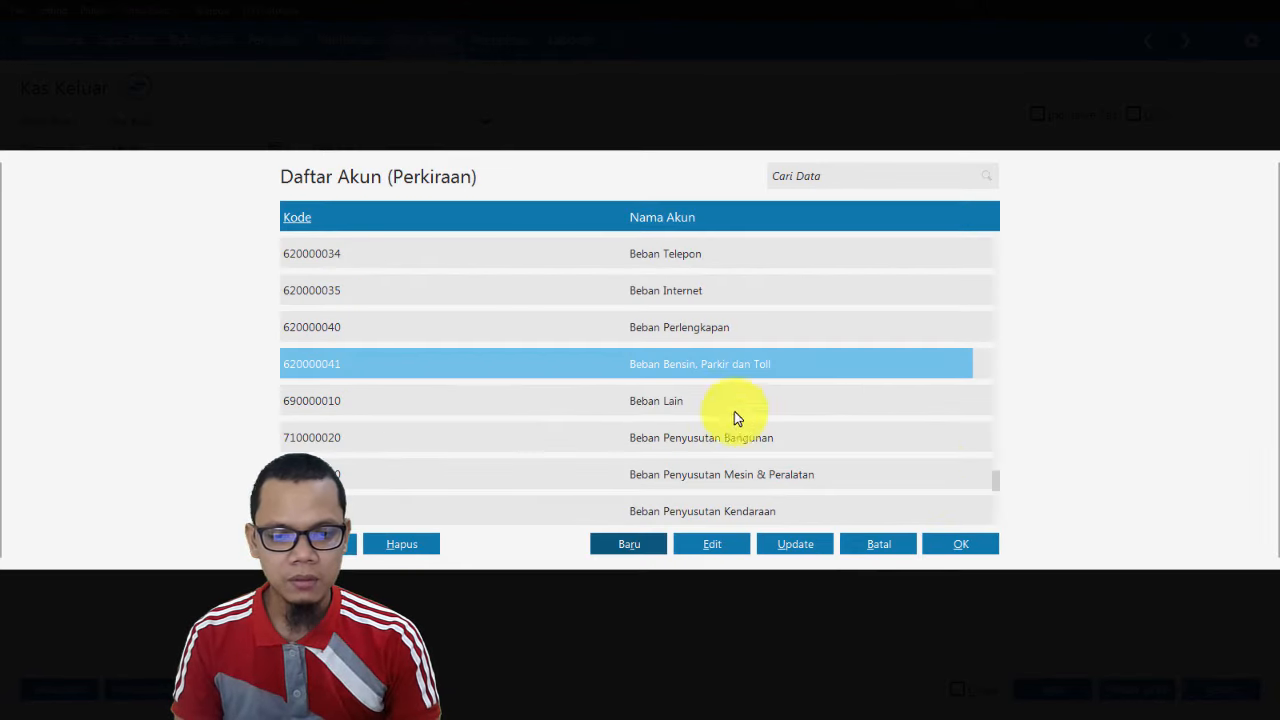
Allocate Rp 100.000 from the case 07 slide to the Beban Bensin, Parkir dan Toll account on the first line.
double_click(671, 364)
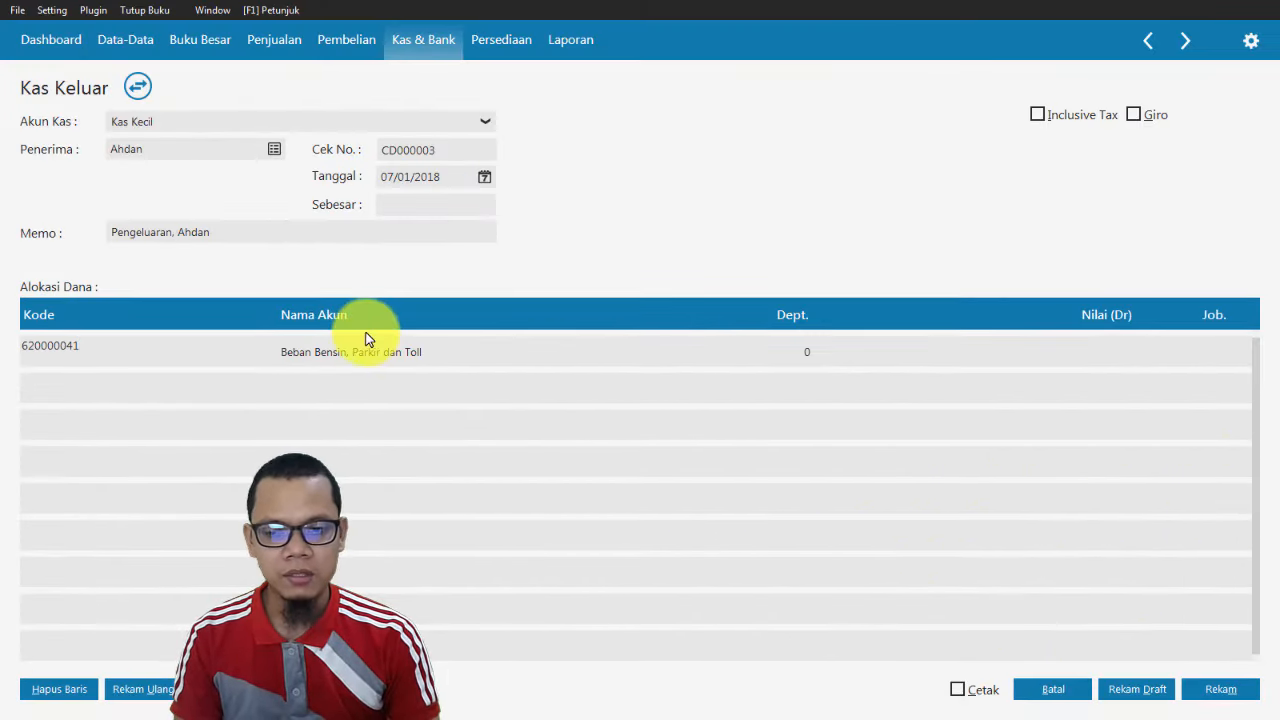
click(1082, 355)
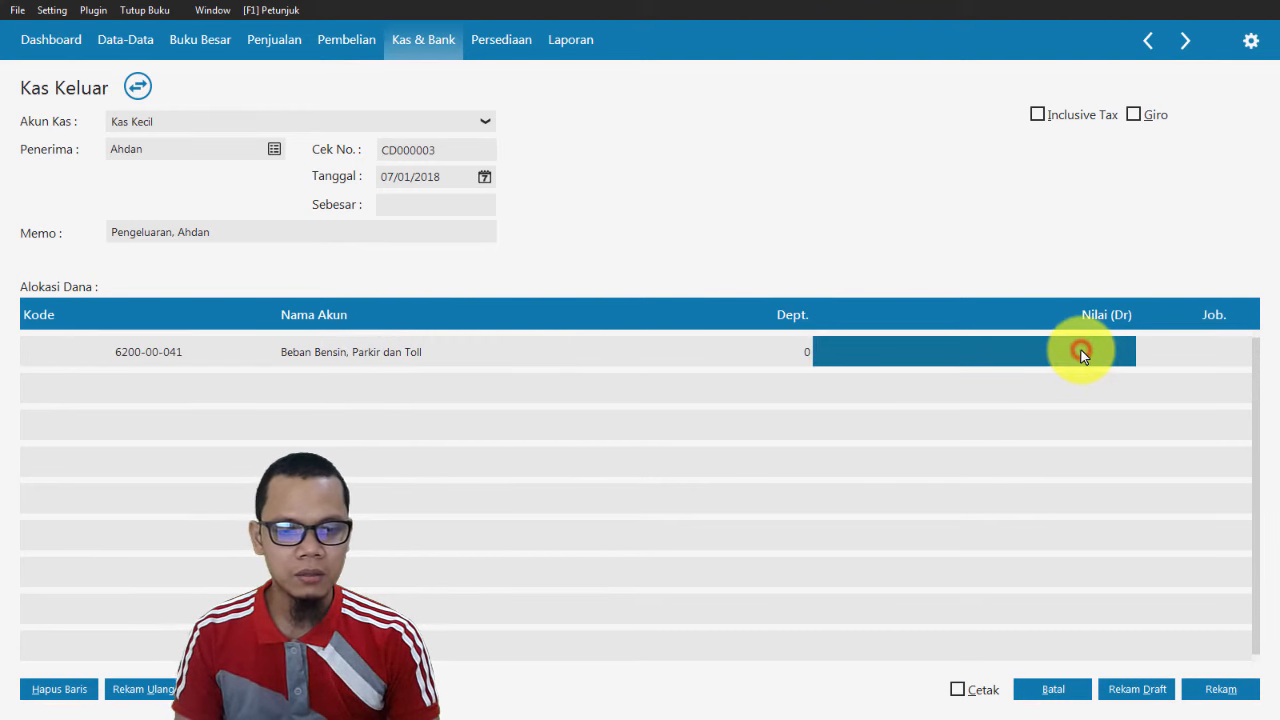
key(alt+Tab)
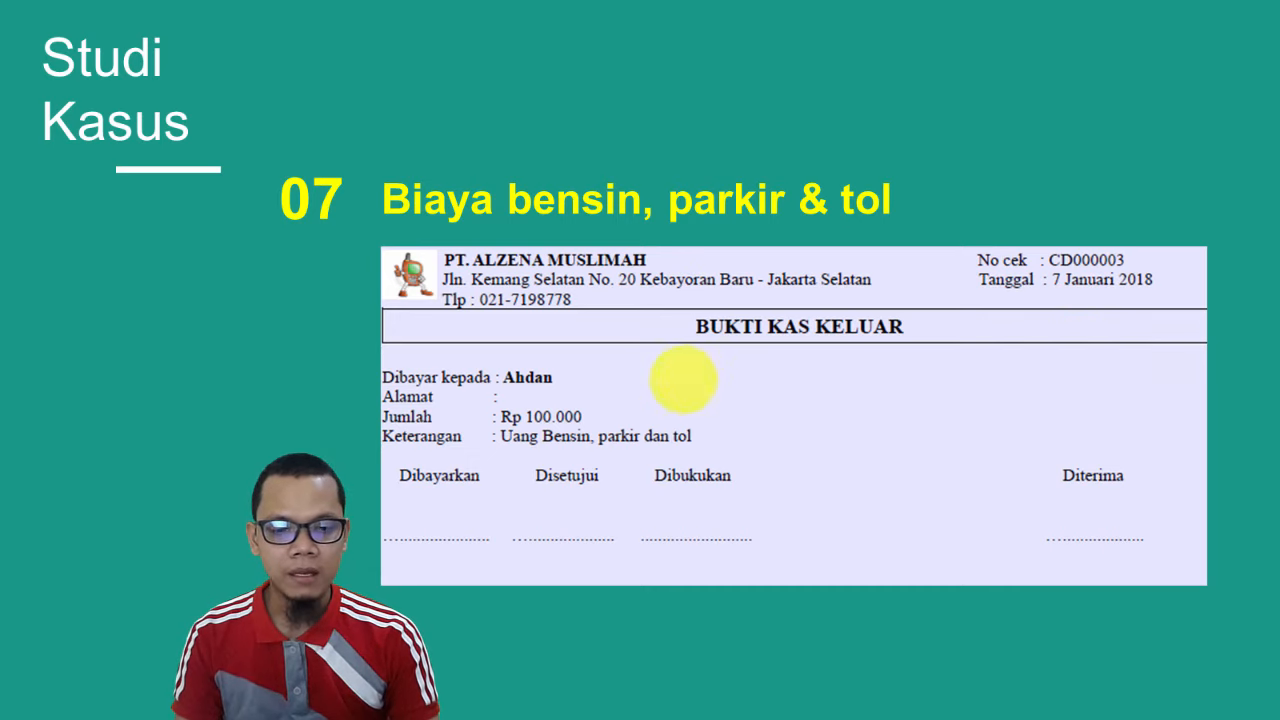
key(alt+Tab)
text(100)
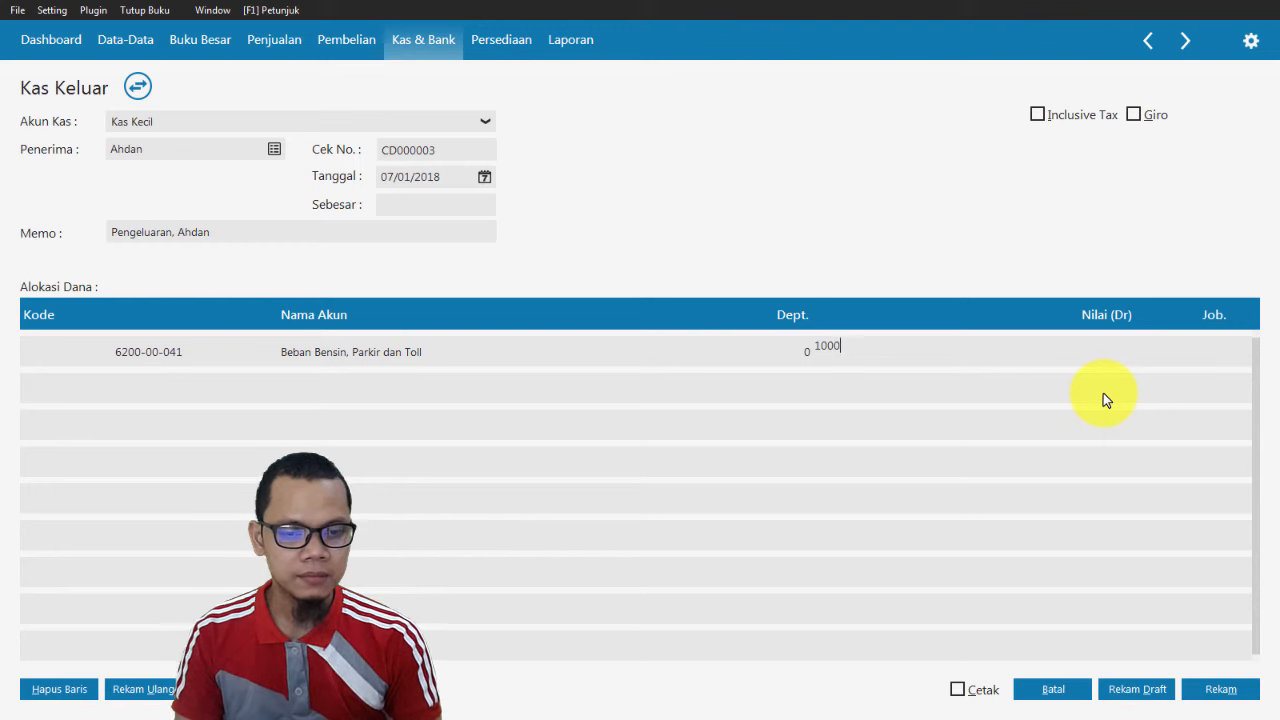
key(Tab)
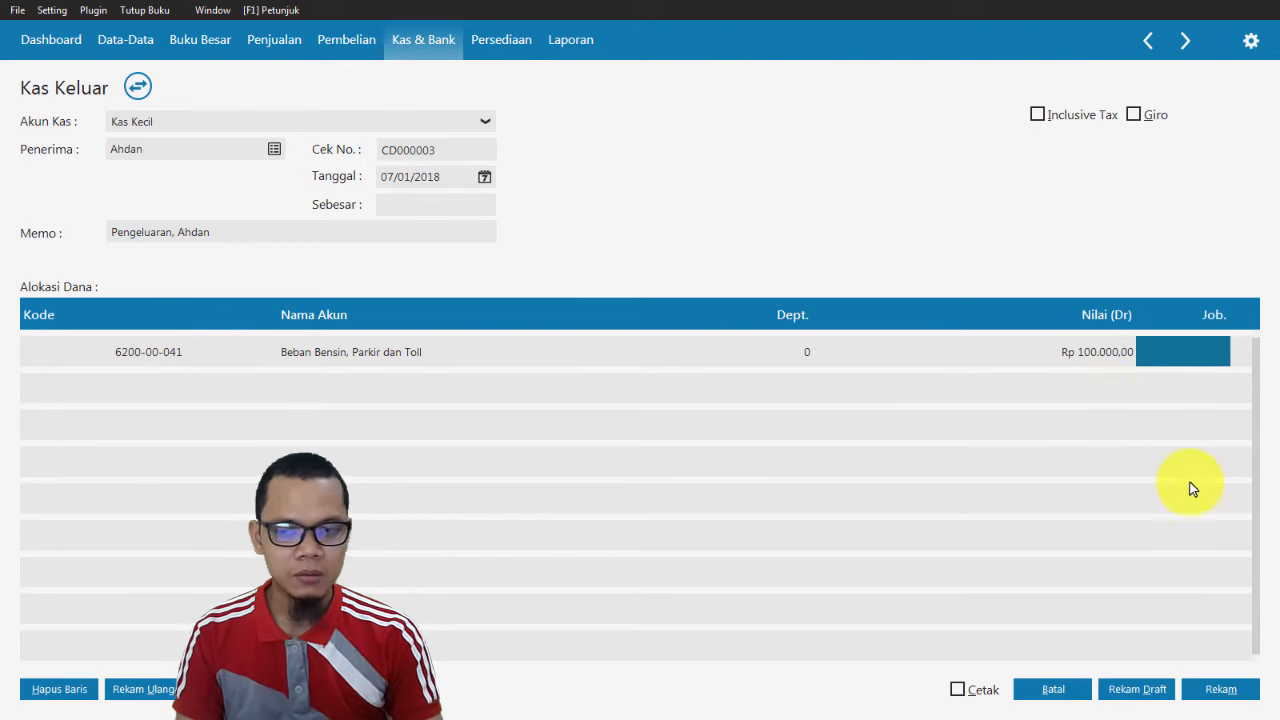
Check the Sebesar amount, record the cash-out entry and close the entry form.
drag(425, 205, 307, 208)
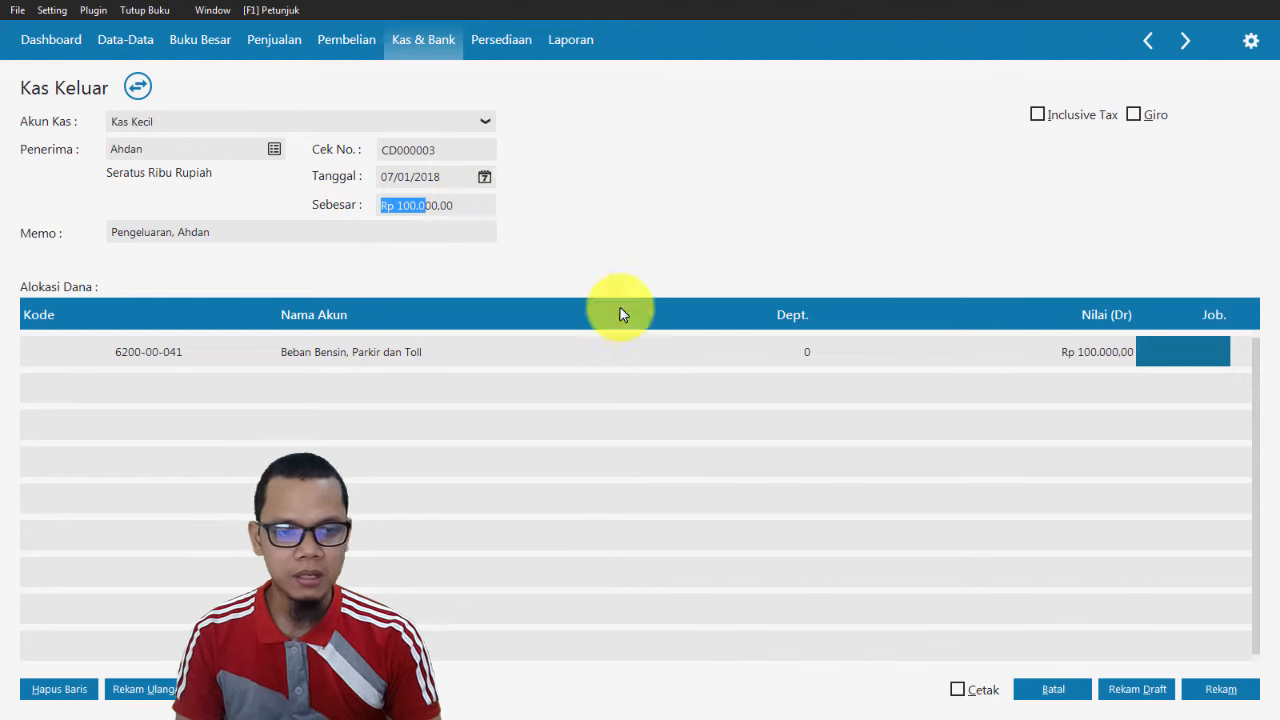
click(1208, 687)
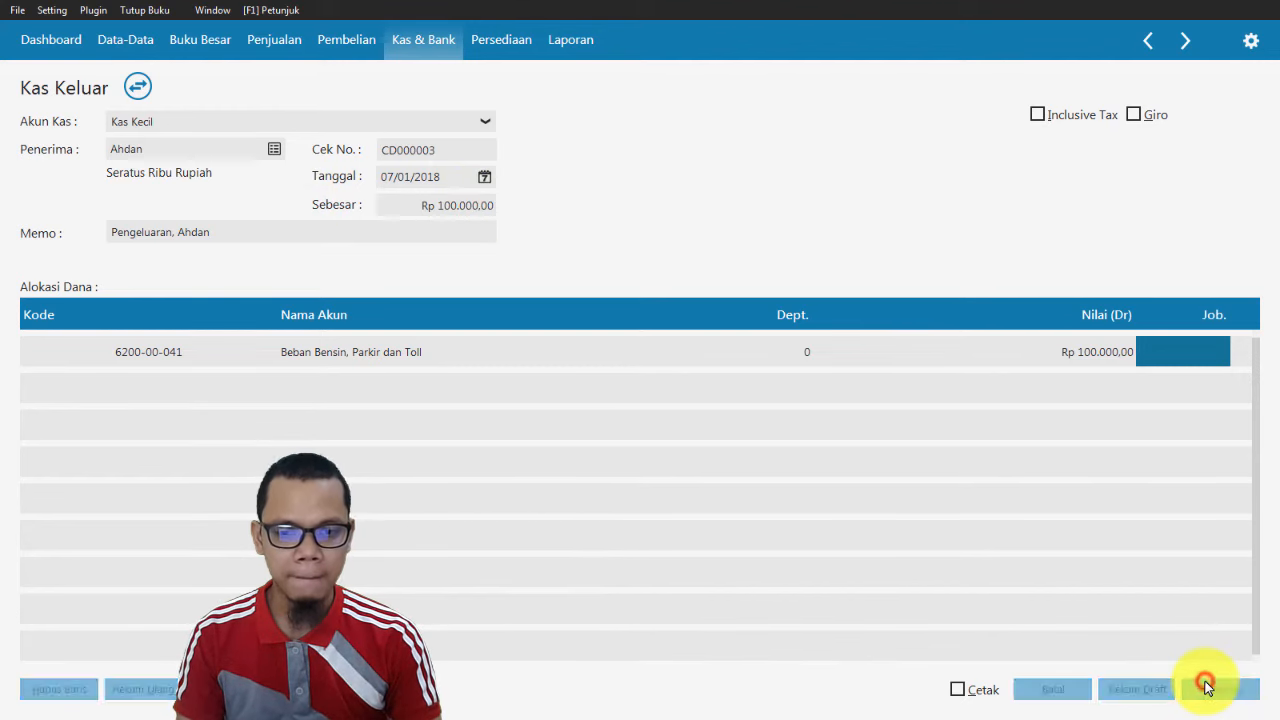
click(1050, 690)
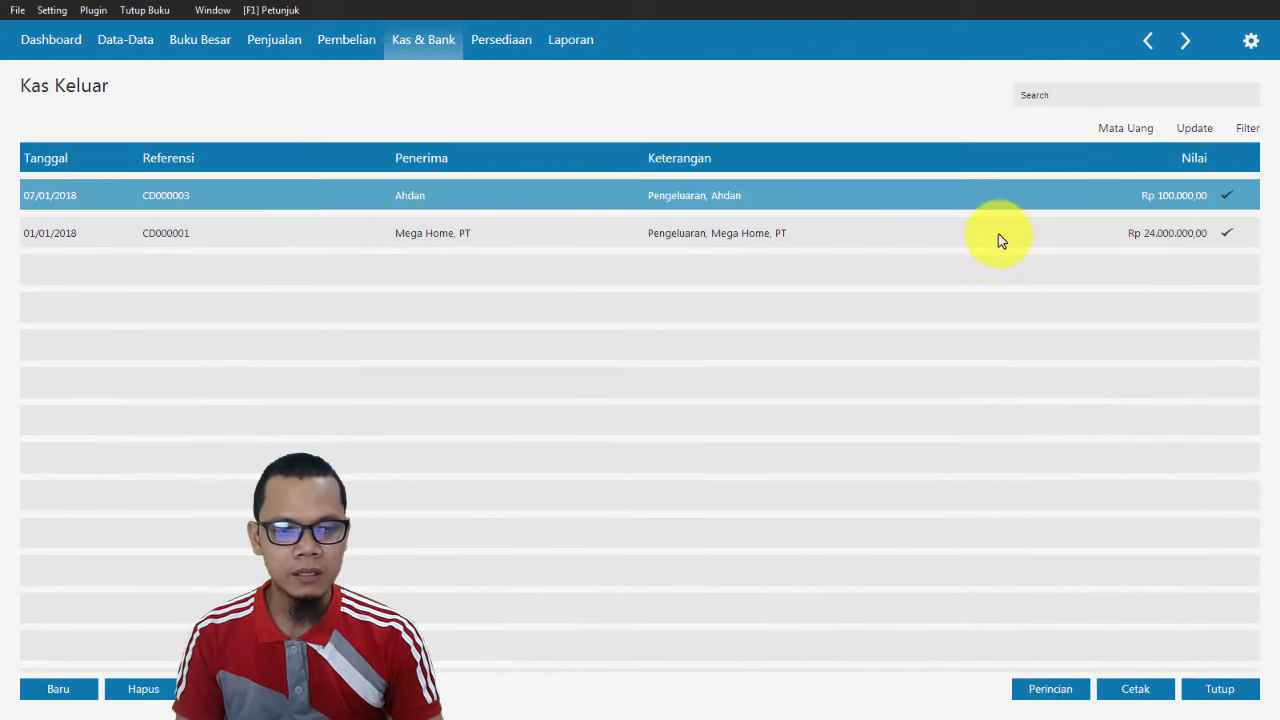
View the journal of the 07/01/2018 petty cash payment and close it.
right_click(996, 197)
click(1048, 326)
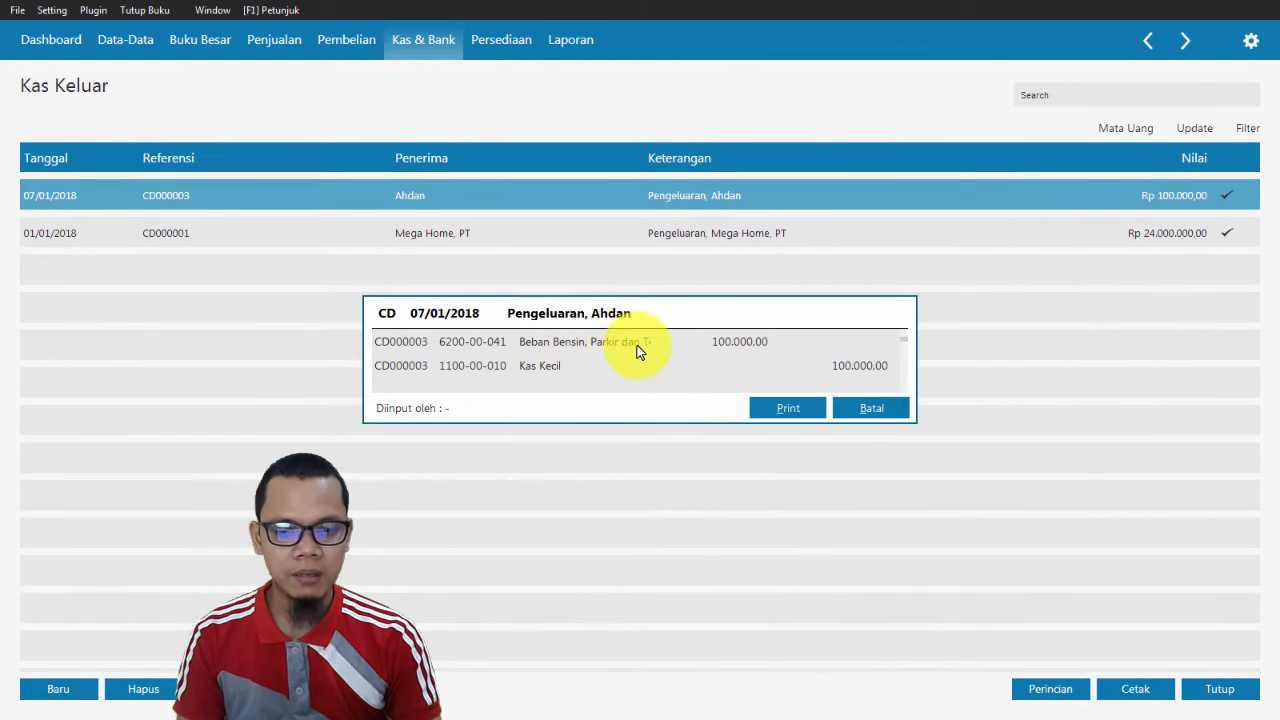
click(878, 407)
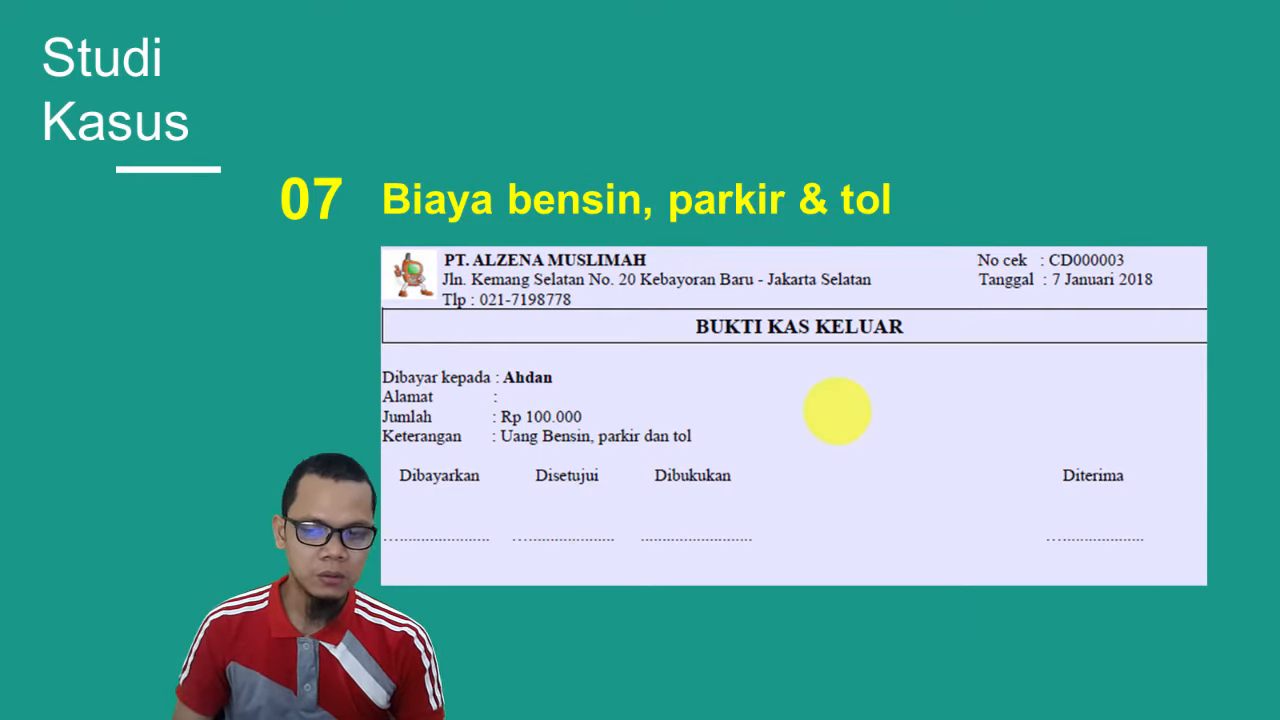
Advance the case slides to 08 Pendapatan Jasa Service and compare its item description with the sales invoice in Zahir.
click(837, 410)
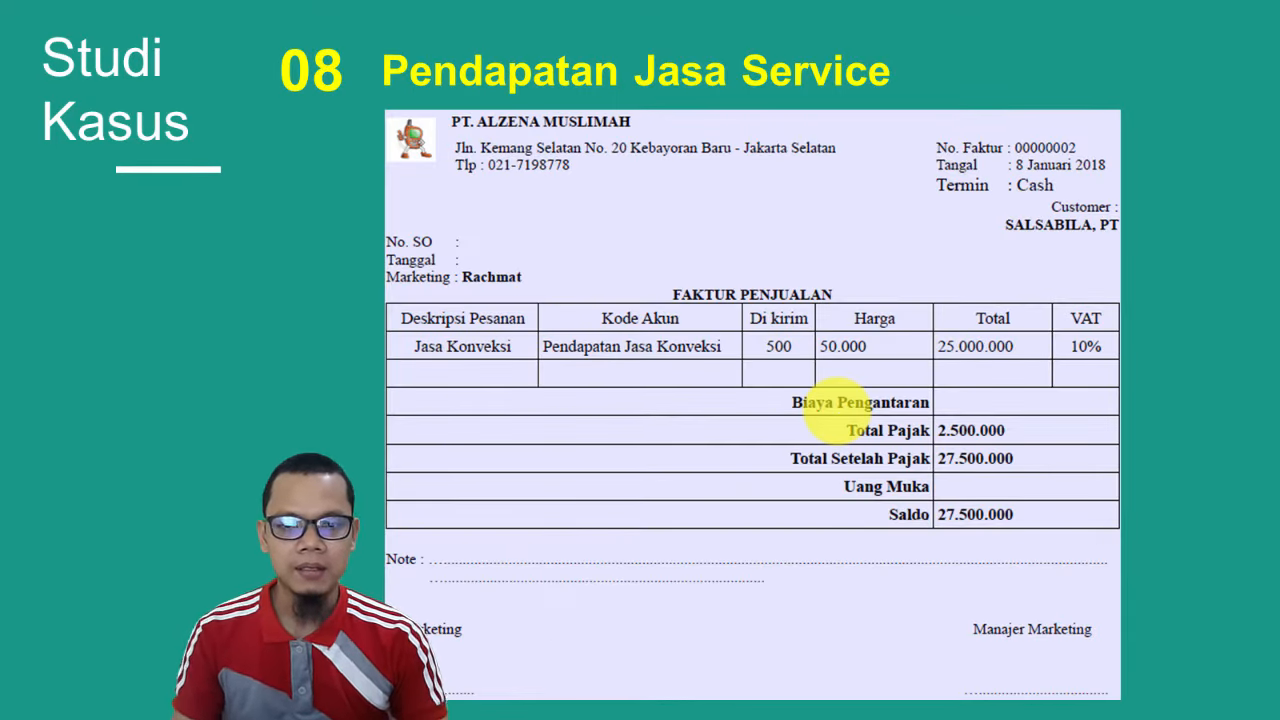
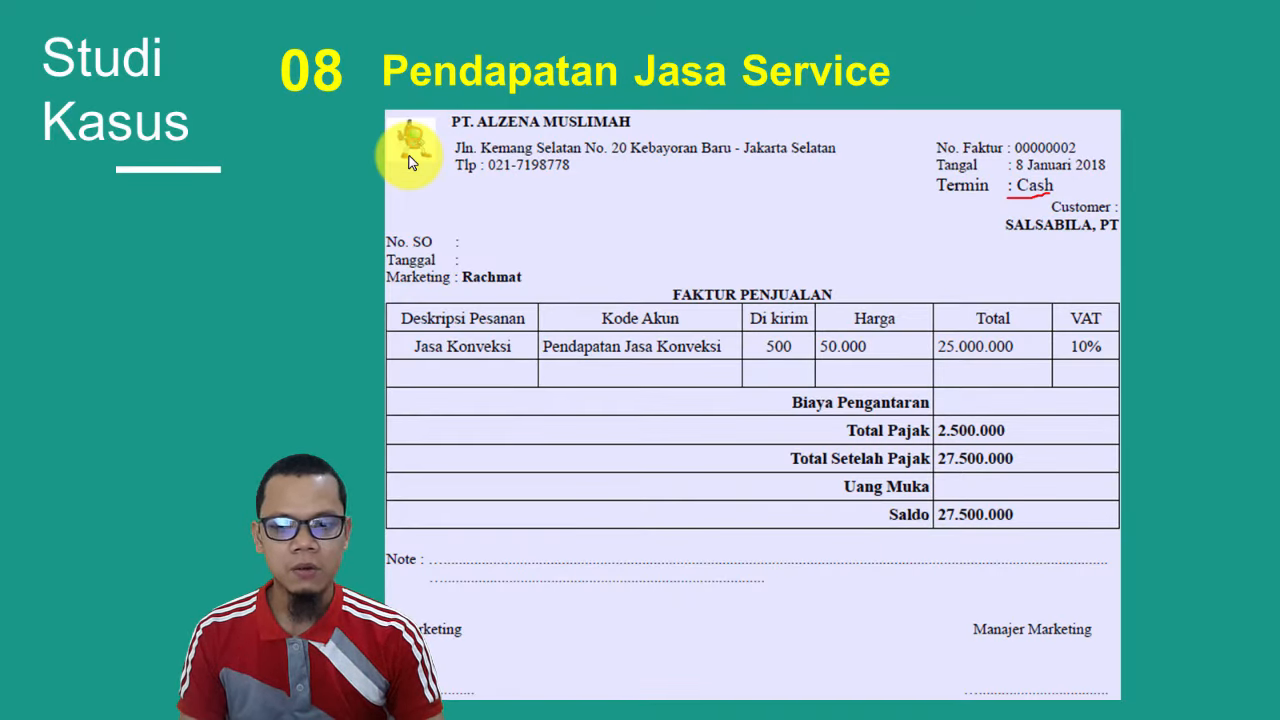
key(alt+Tab)
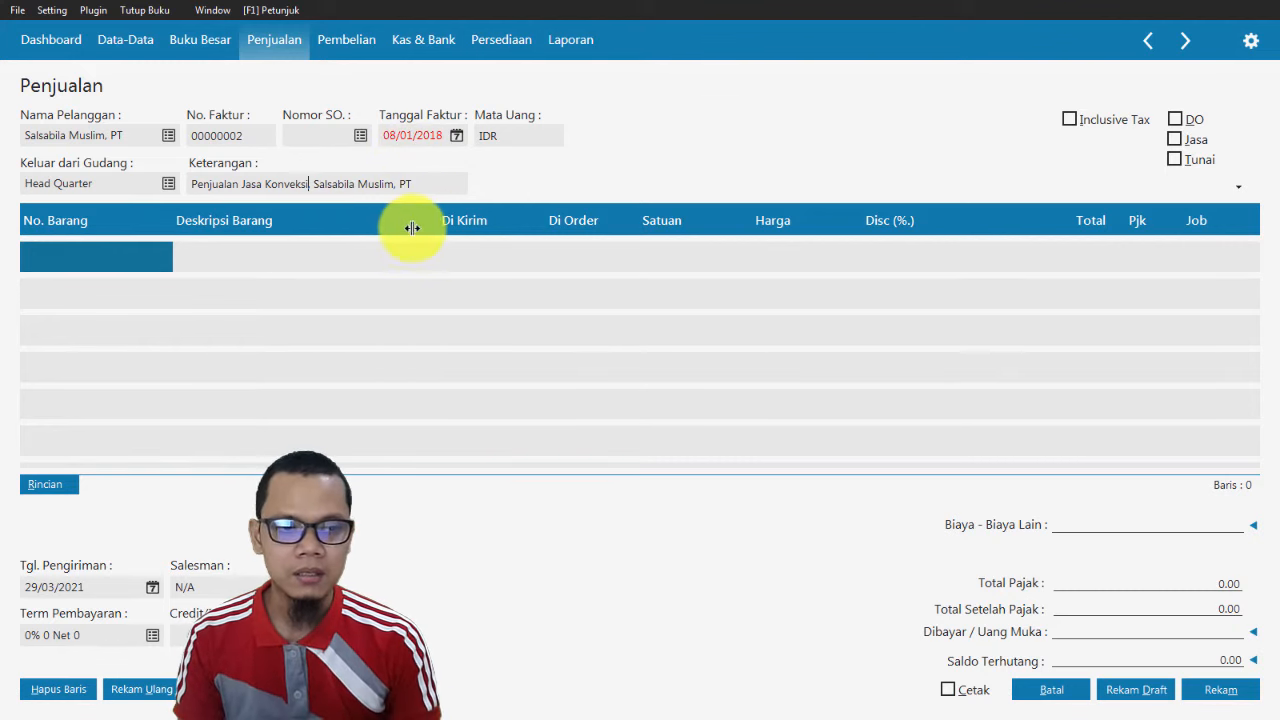
key(alt+Tab)
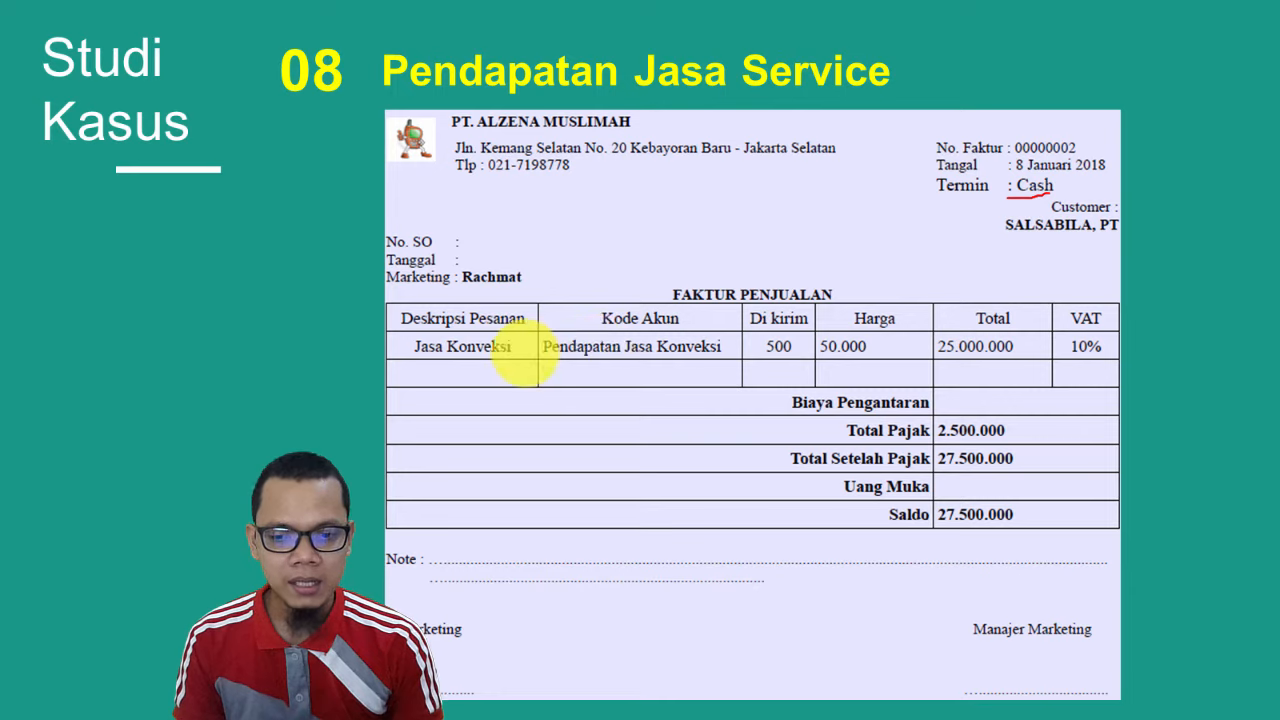
key(alt+Tab)
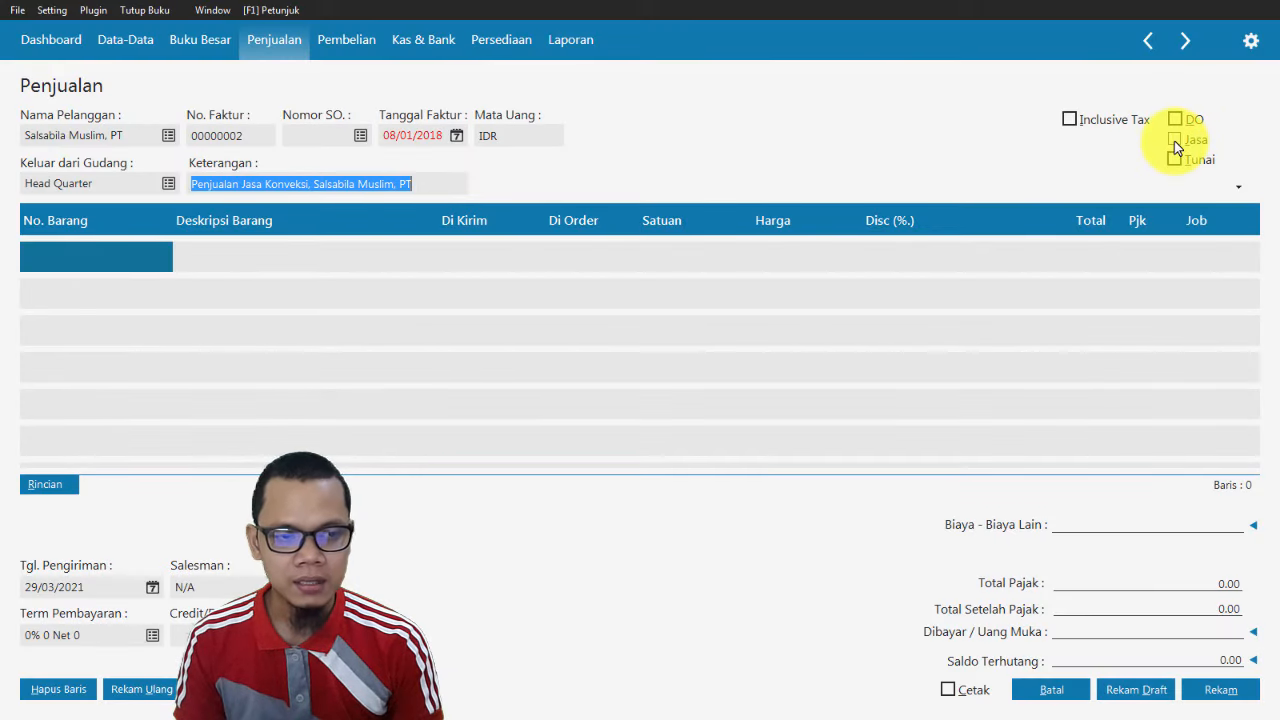
Mark the sales invoice as a service sale (Jasa) paid in cash (Tunai), following the case 08 slide.
click(1174, 140)
key(alt+Tab)
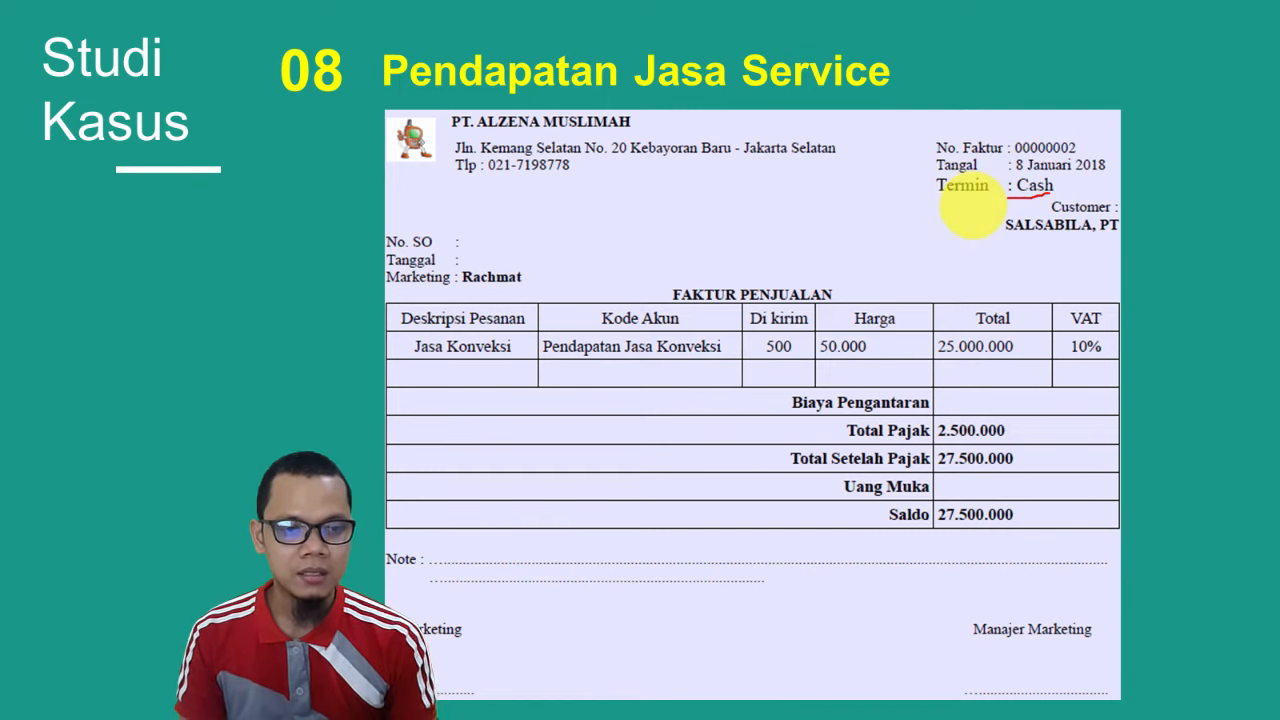
key(alt+Tab)
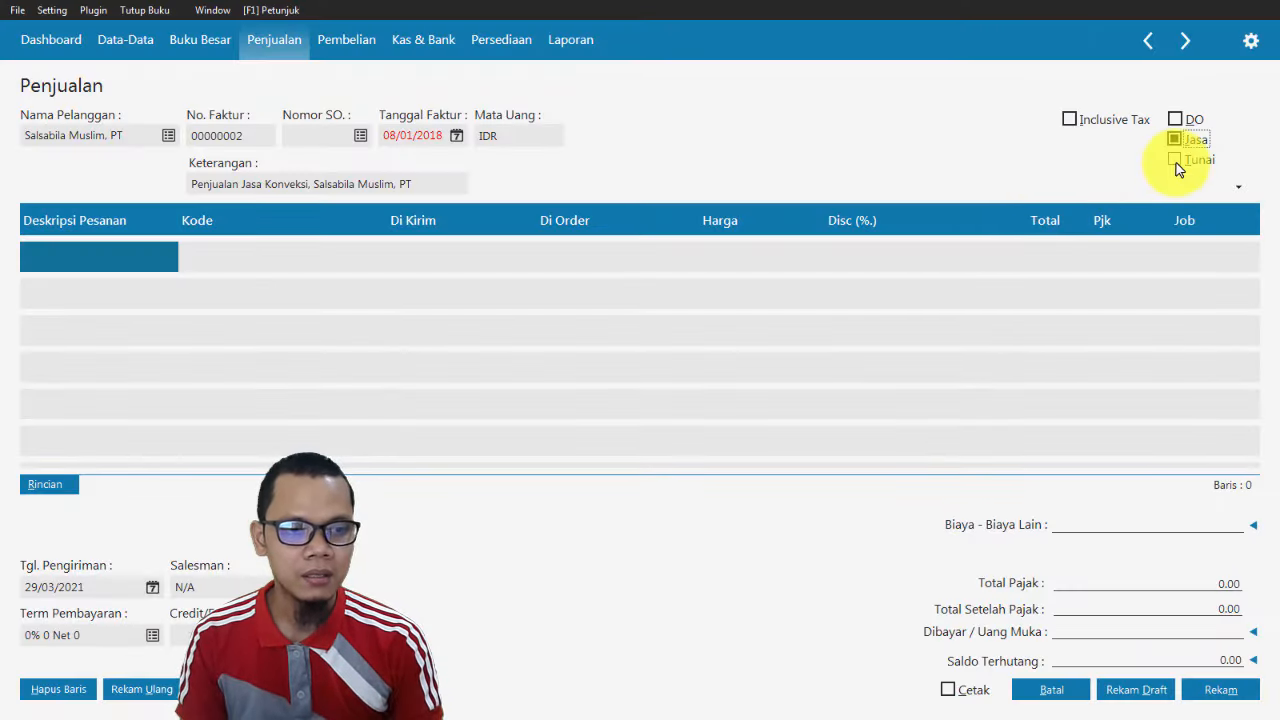
click(1176, 162)
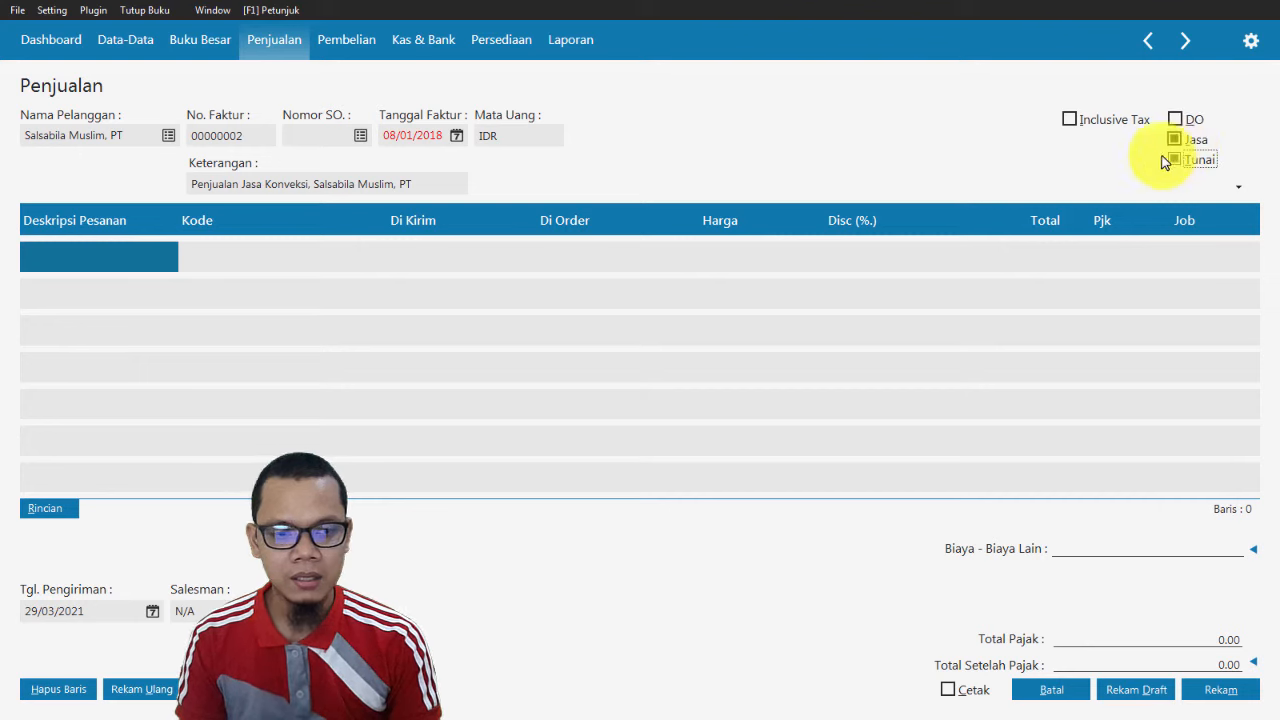
Enter Jasa Konvensi as the order description of the invoice's first line.
click(101, 262)
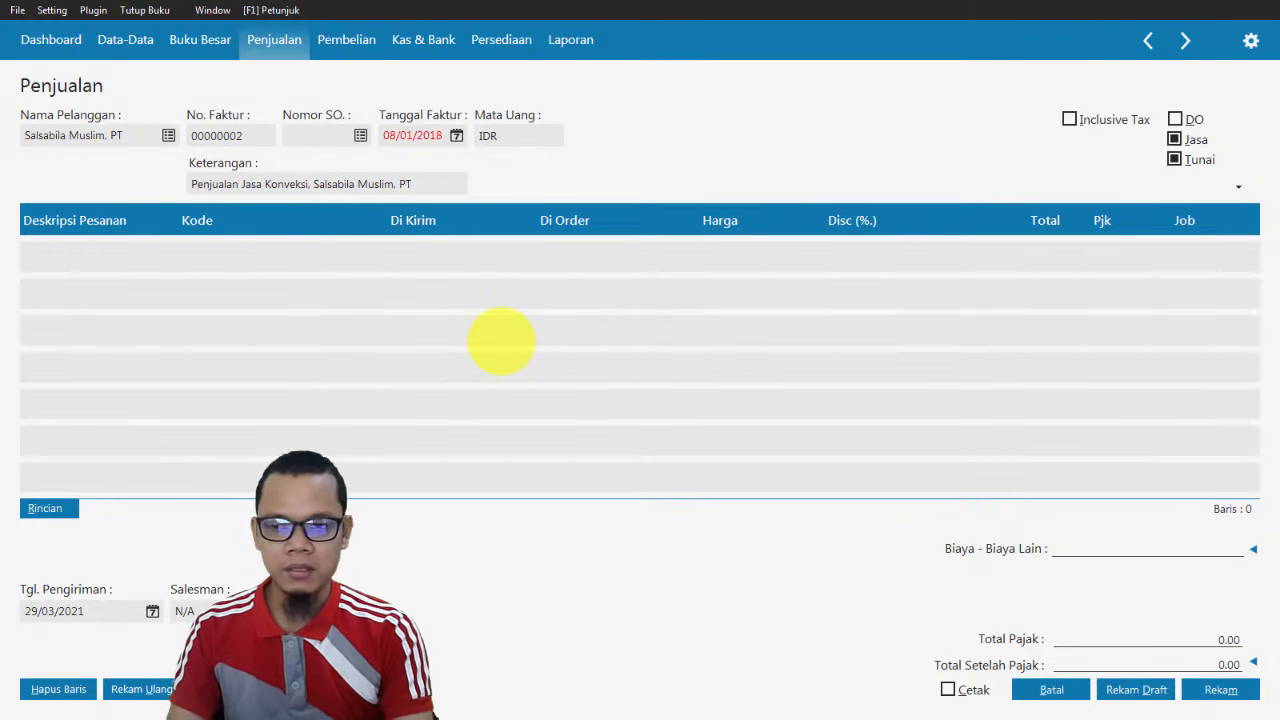
text(Jasa Konvensi)
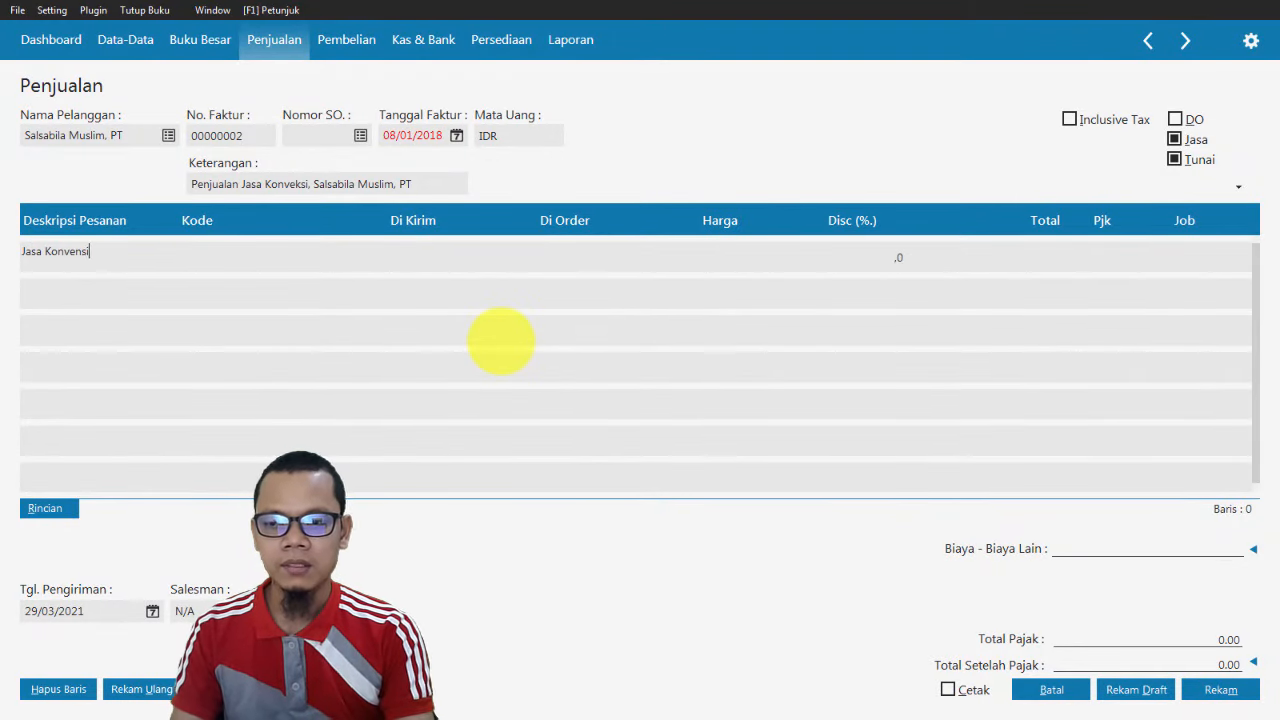
key(Tab)
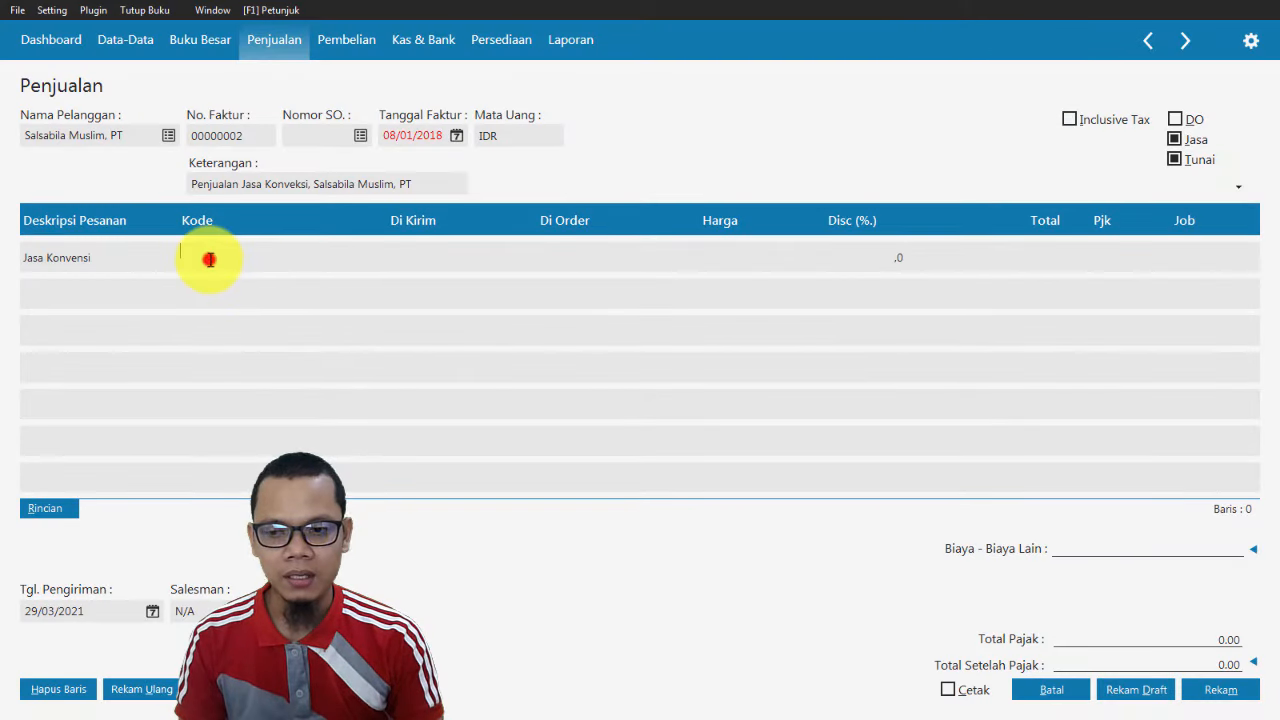
Look through the account list of the first invoice line for a service income account.
double_click(209, 259)
key(Down)
key(Down)
key(Down)
key(Down)
key(Down)
key(Down)
key(Down)
key(Down)
key(Down)
key(Down)
key(Down)
key(Down)
key(Down)
key(Down)
key(Down)
key(Down)
key(Down)
key(Down)
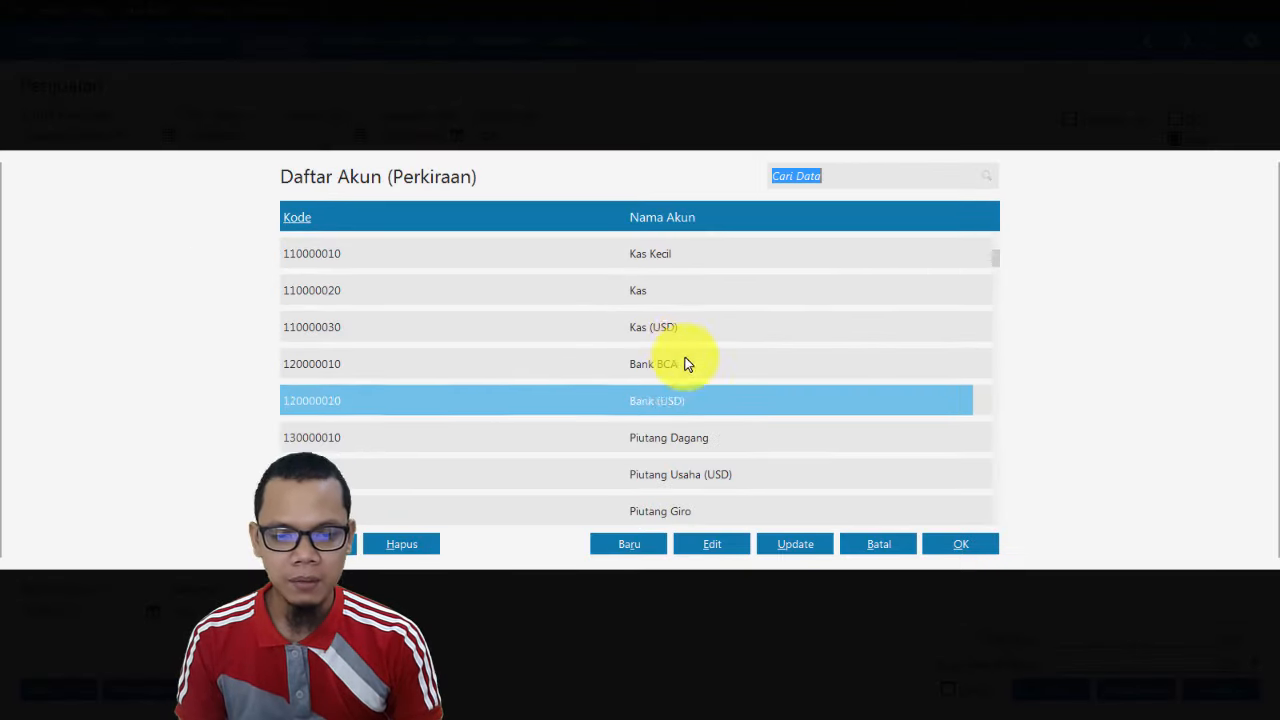
key(Down)
key(Down)
key(Down)
key(Down)
key(Down)
key(Down)
key(Down)
key(Down)
key(Down)
key(Down)
key(Down)
key(Down)
key(Down)
key(Down)
key(Down)
key(Down)
key(Down)
key(Down)
key(Down)
key(Down)
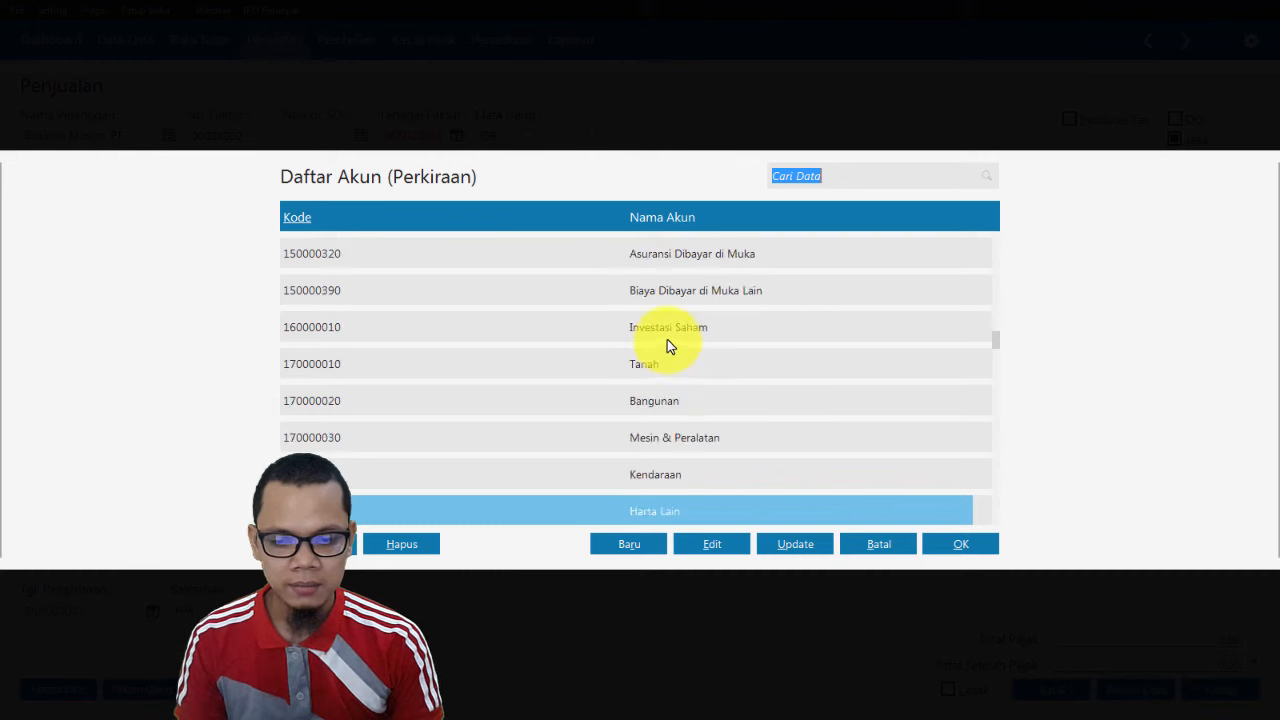
key(Down)
key(Down)
key(Down)
key(Down)
key(Down)
key(Down)
key(Down)
key(Down)
key(Down)
key(Down)
key(Down)
key(Down)
key(Down)
key(Down)
key(Down)
key(Down)
key(Down)
key(Down)
key(Down)
key(Down)
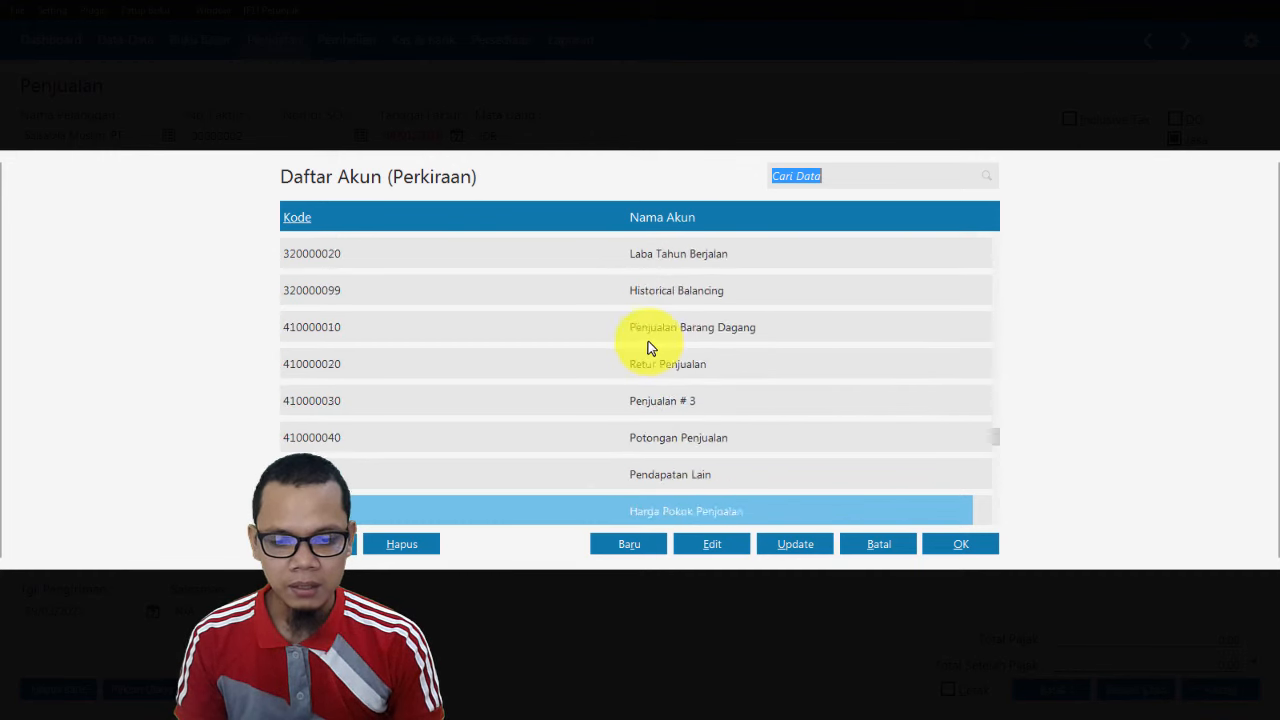
key(Down)
key(Down)
key(Down)
key(Down)
key(Down)
key(Down)
key(Down)
key(Down)
key(Down)
key(Down)
key(Down)
key(Down)
key(Down)
key(Down)
key(Down)
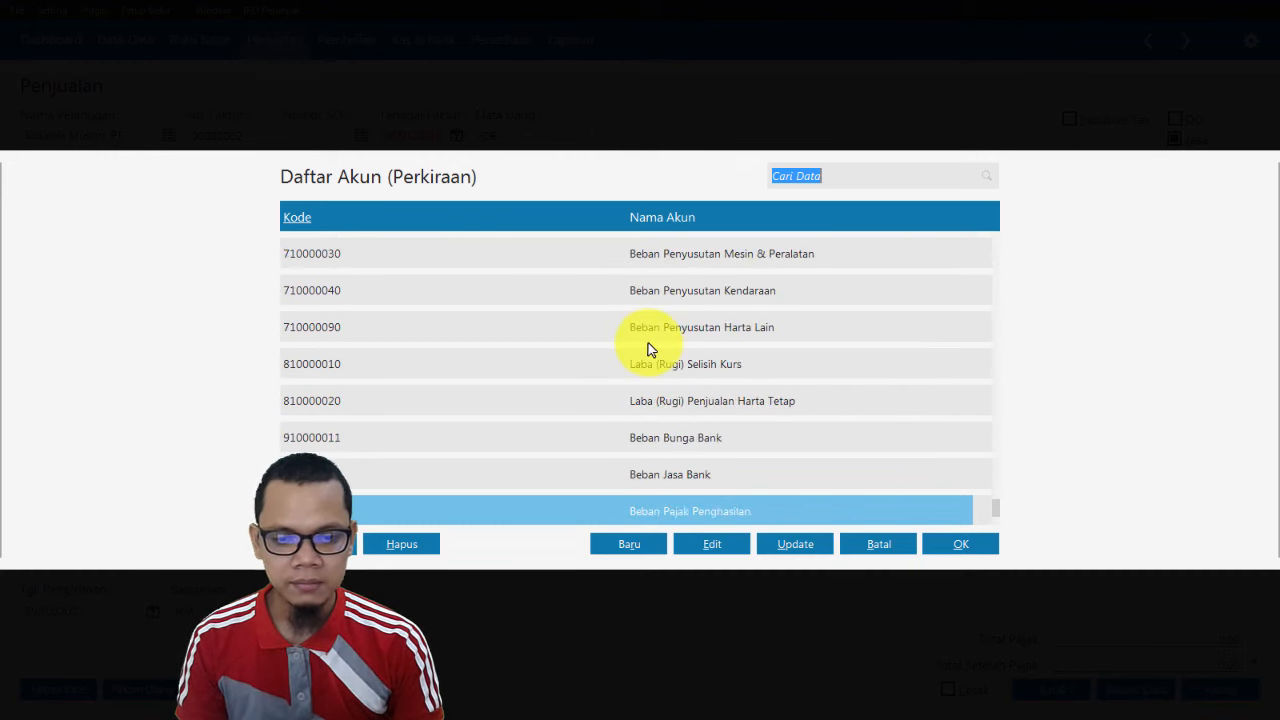
key(Up)
key(Up)
key(Up)
key(Up)
key(Up)
key(Up)
key(Up)
key(Up)
key(Up)
key(Up)
key(Up)
key(Up)
key(Up)
key(Up)
key(Up)
key(Up)
key(Up)
key(Up)
key(Up)
key(Up)
key(Up)
key(Up)
key(Up)
key(Up)
key(Up)
key(Up)
key(Up)
key(Up)
key(Up)
key(Up)
key(Up)
key(Up)
key(Up)
key(Up)
key(Up)
key(Up)
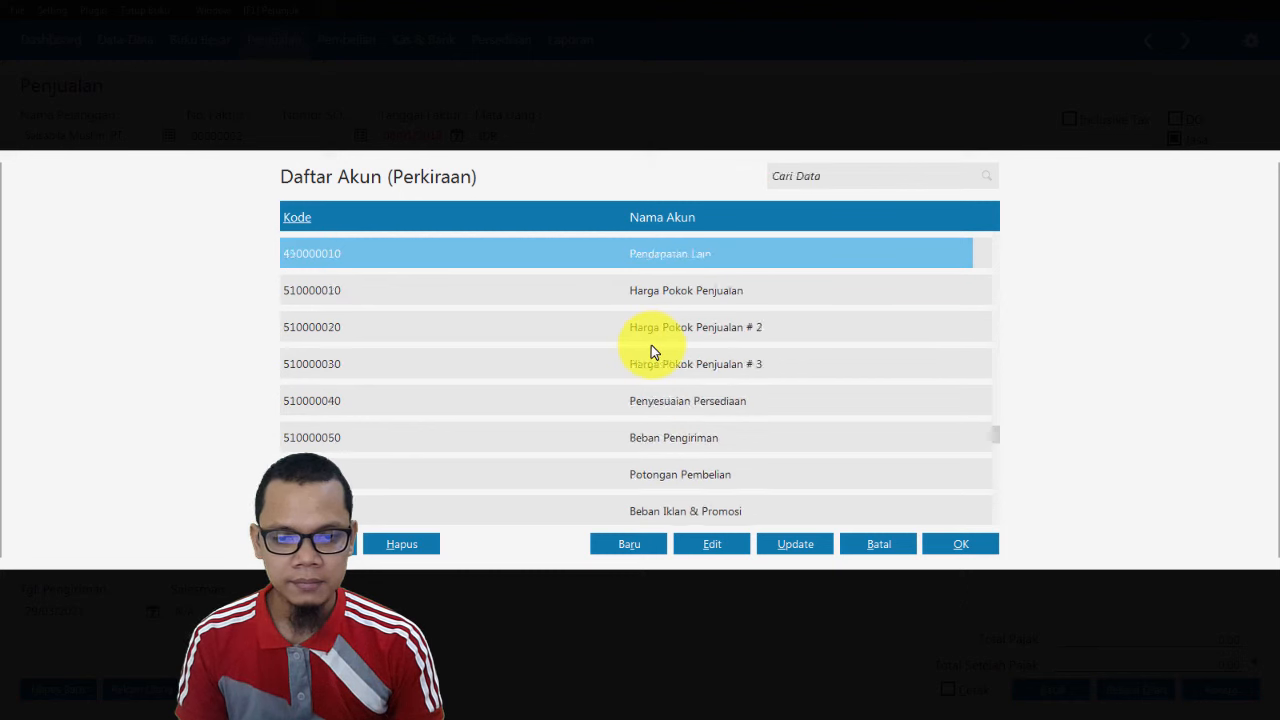
key(Up)
key(Up)
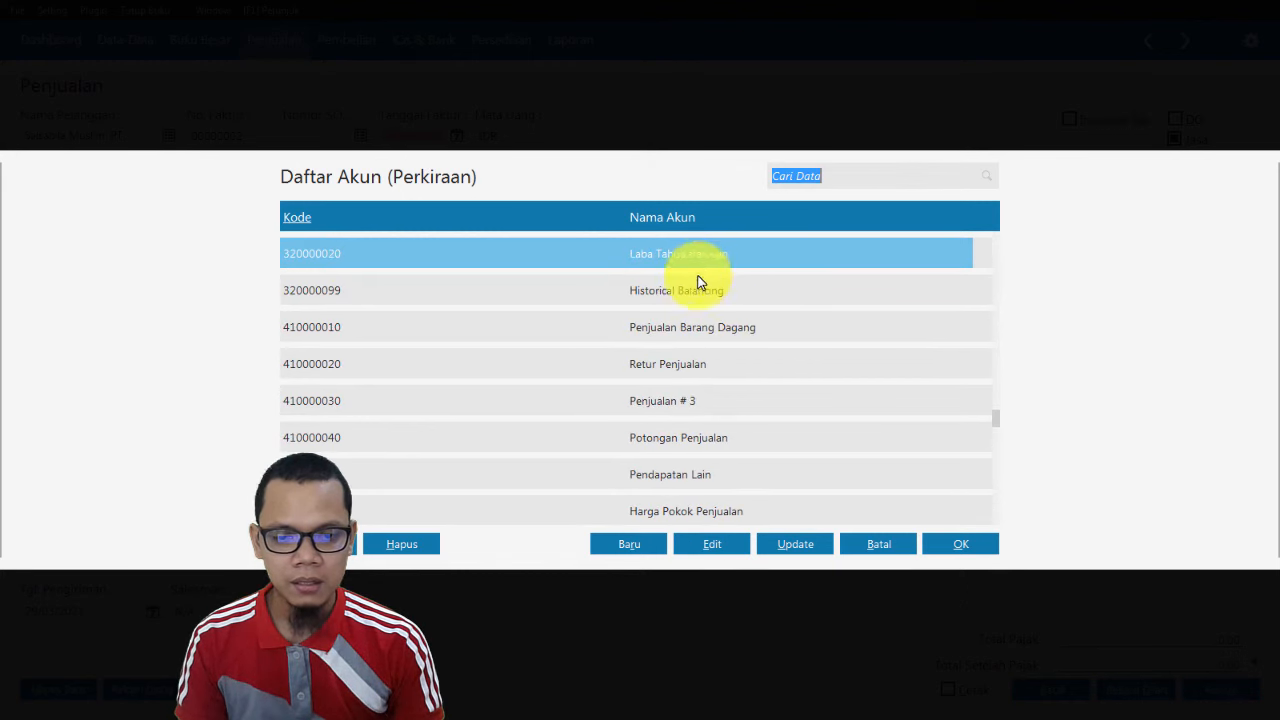
Rename the Penjualan # 3 account as Pendapatan Jasa Konveksi and save it.
click(686, 402)
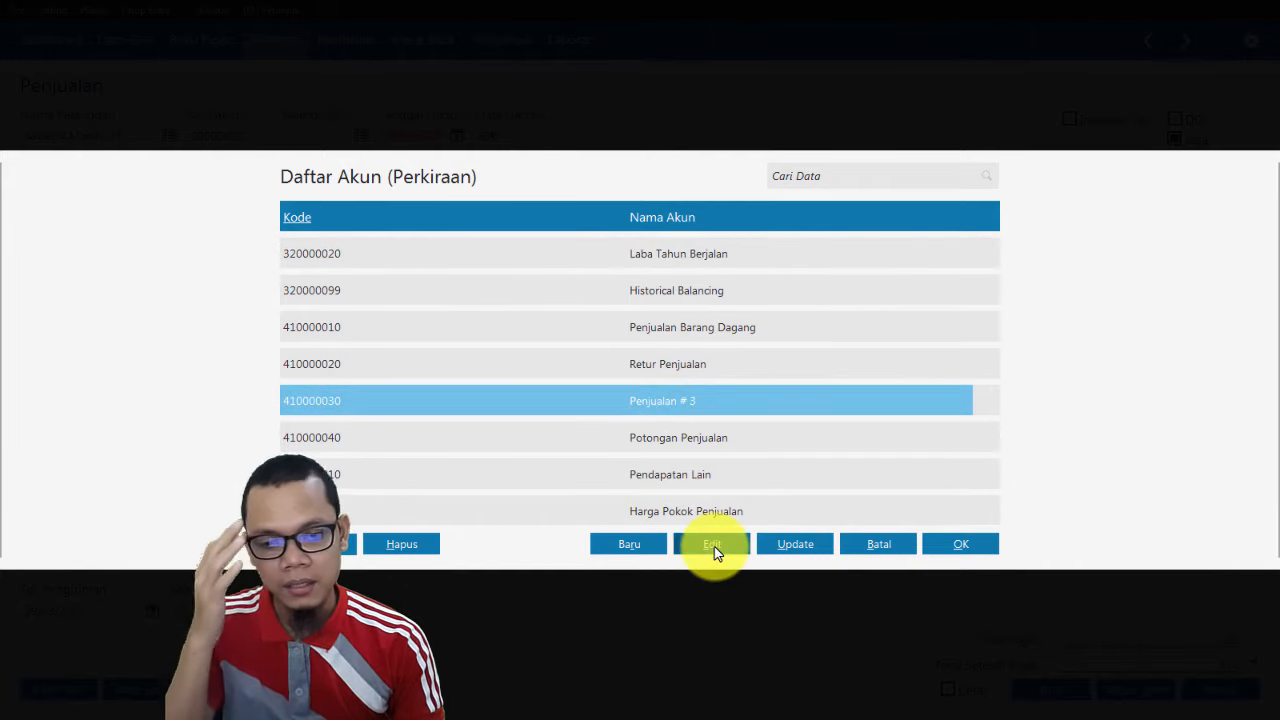
click(712, 544)
click(943, 475)
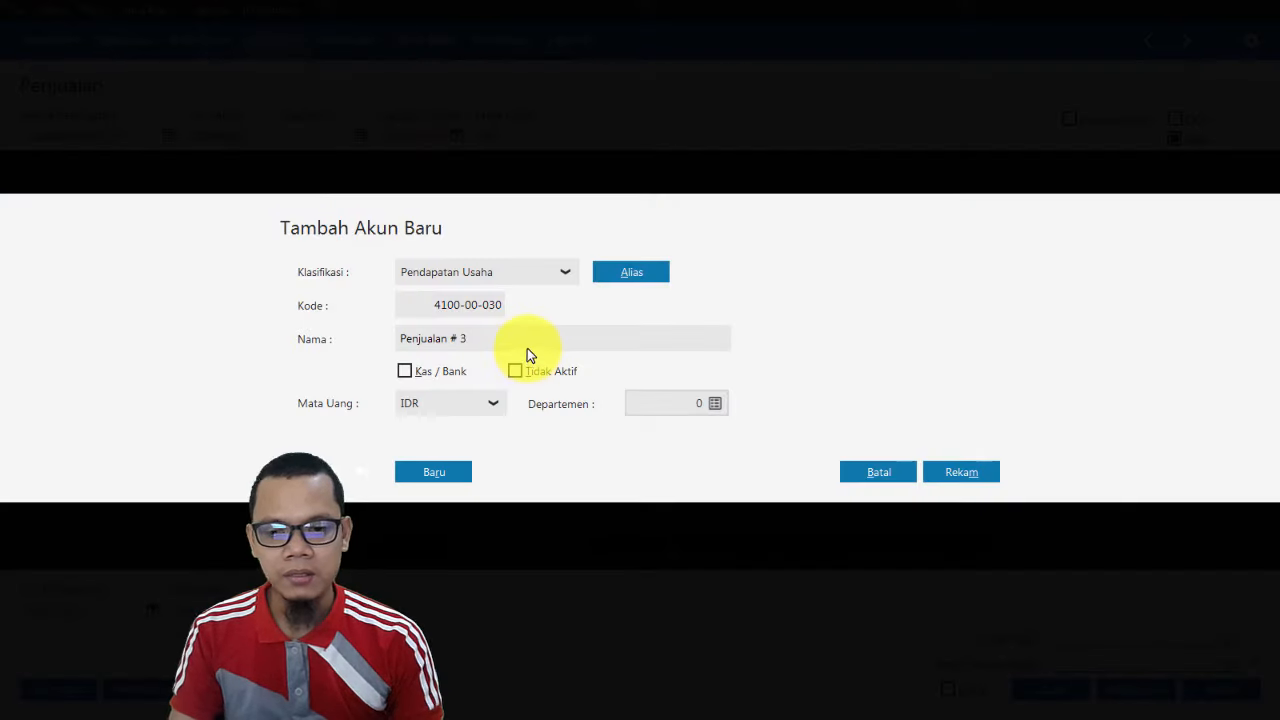
triple_click(529, 347)
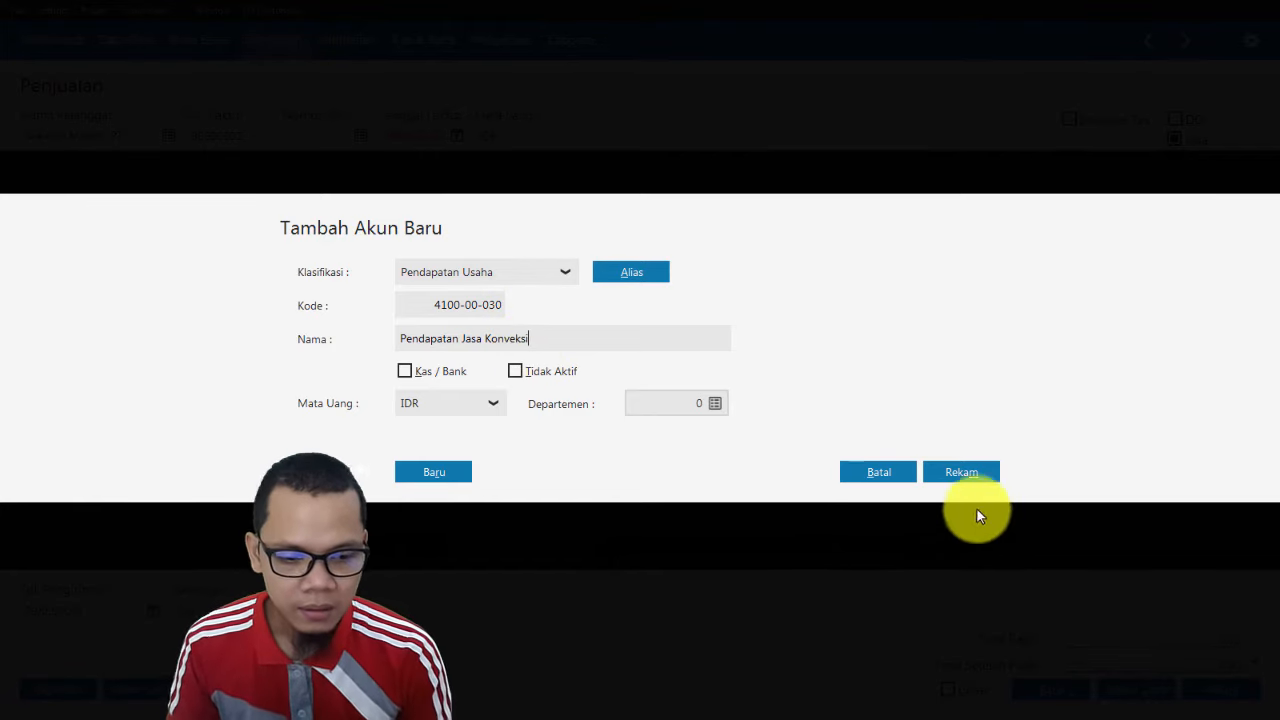
click(963, 478)
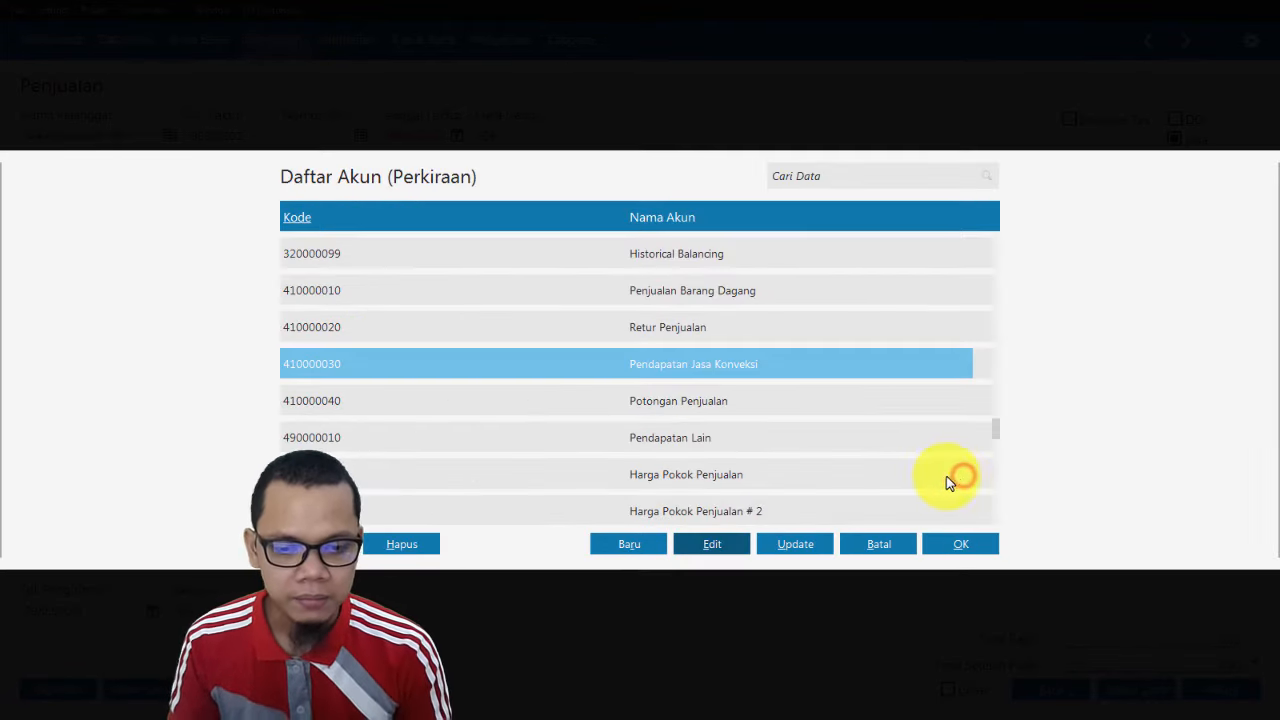
Assign the Pendapatan Jasa Konveksi account to the first invoice line and set its delivered quantity (Di Kirim) to 500.
double_click(754, 366)
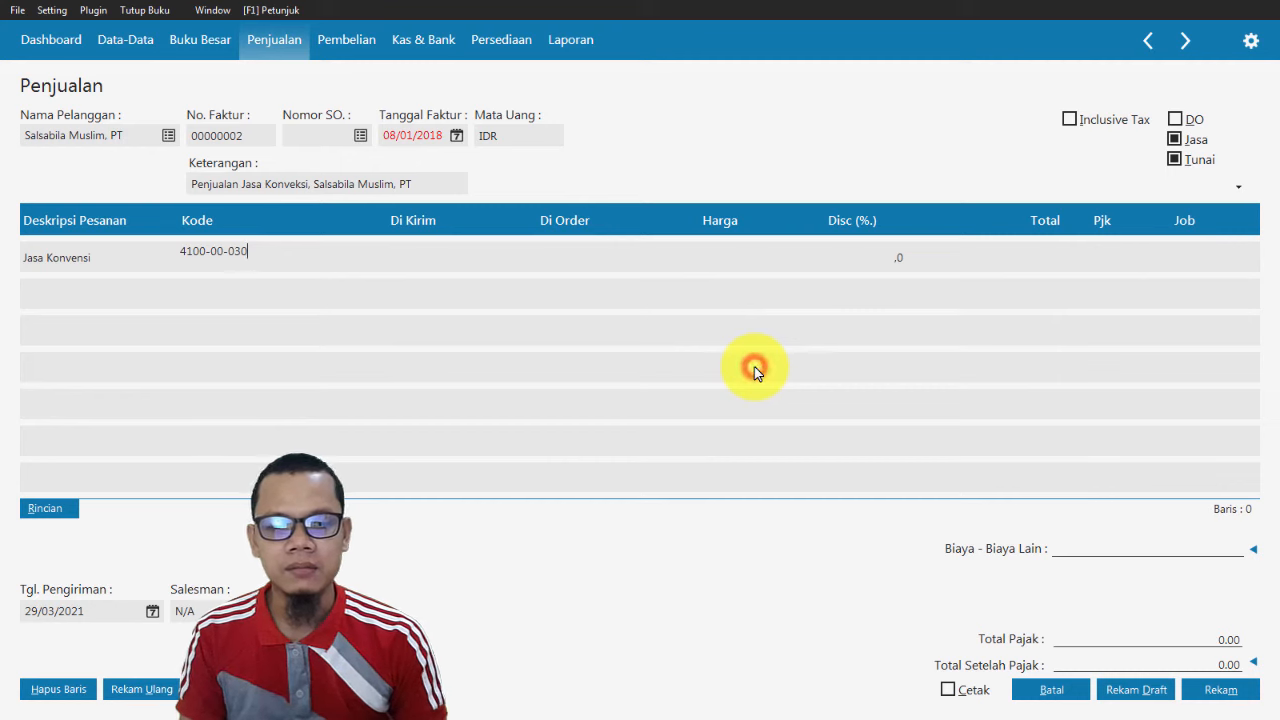
click(424, 258)
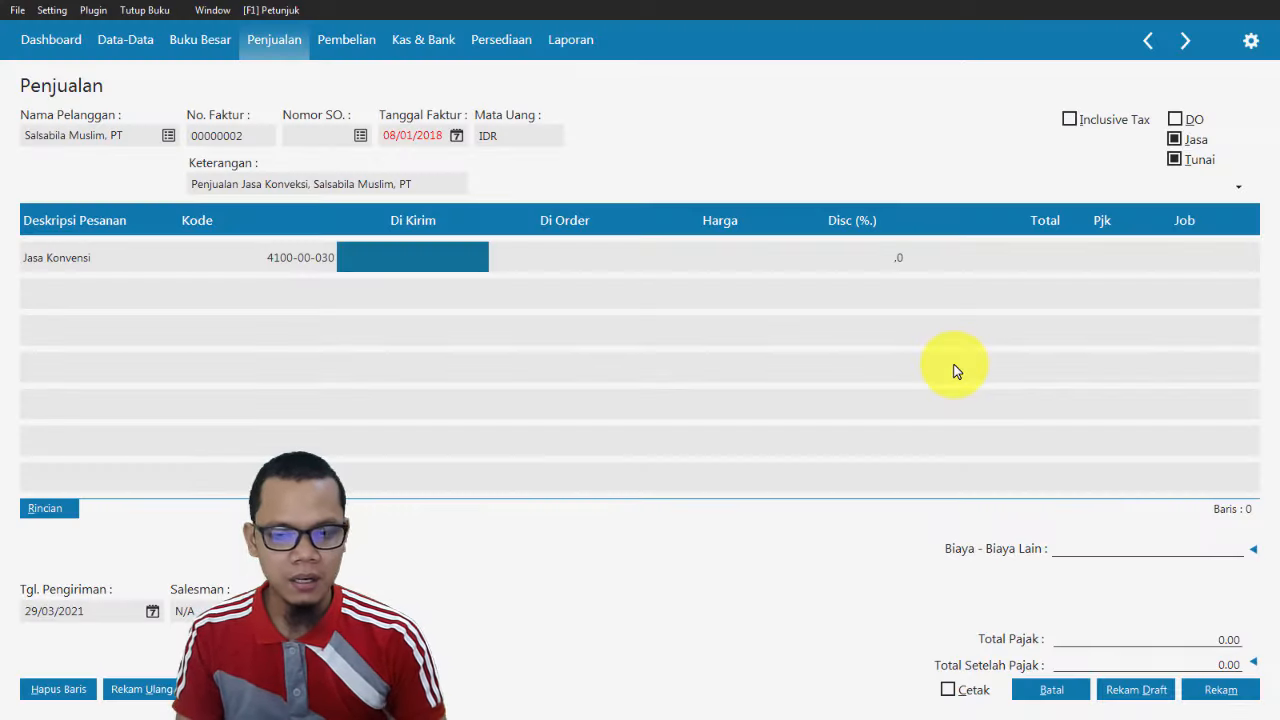
text(5)
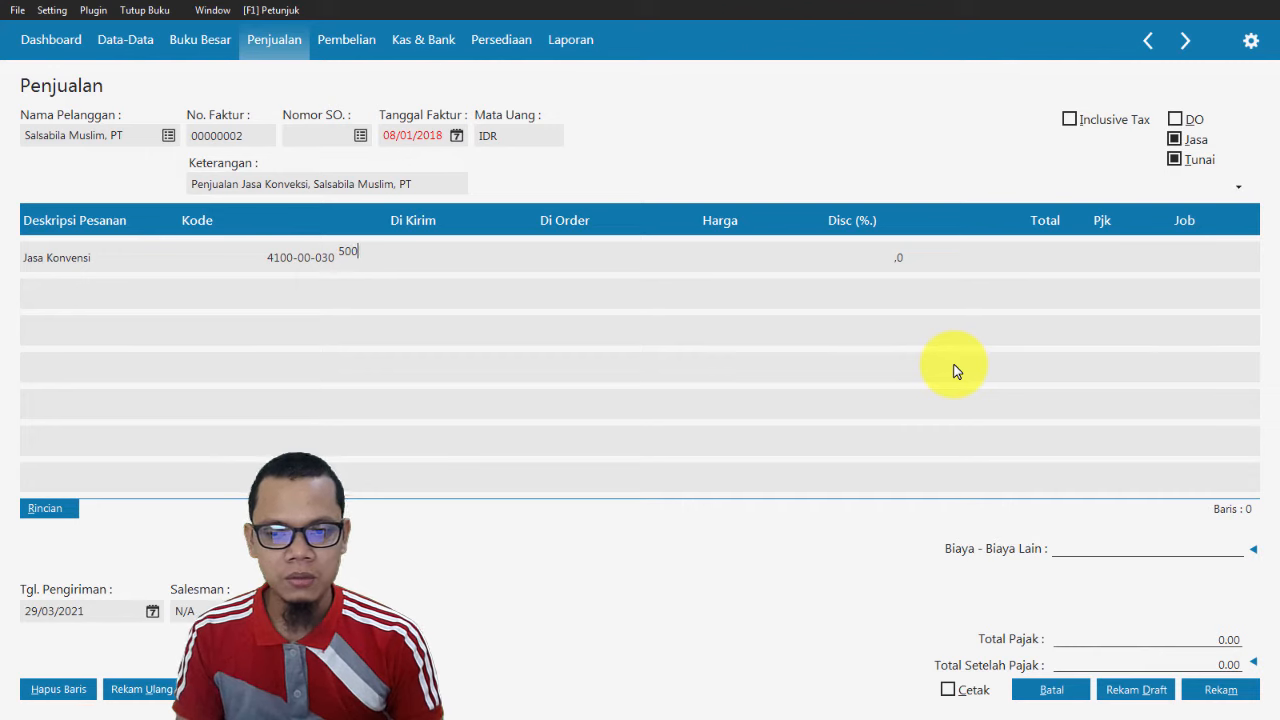
text(00)
key(Tab)
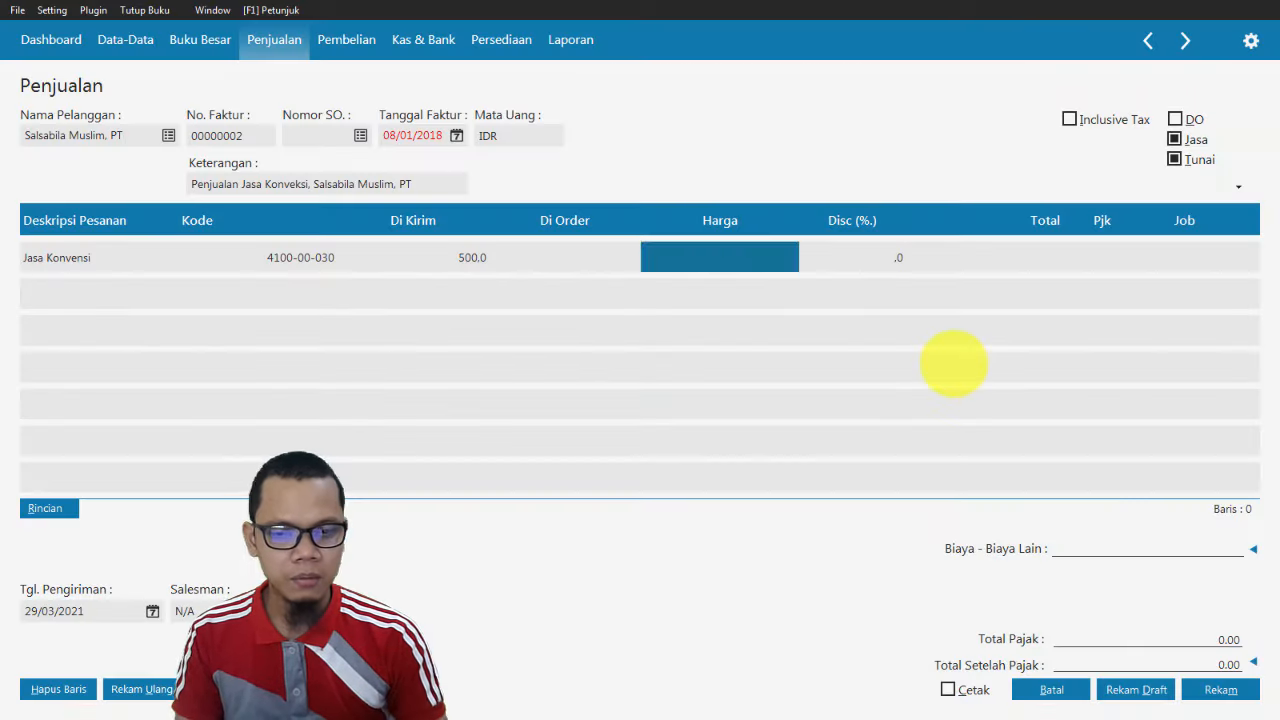
Set the first invoice line's unit price (Harga) to 50.000 and its tax to VAT.
text(50.000.000)
key(Tab)
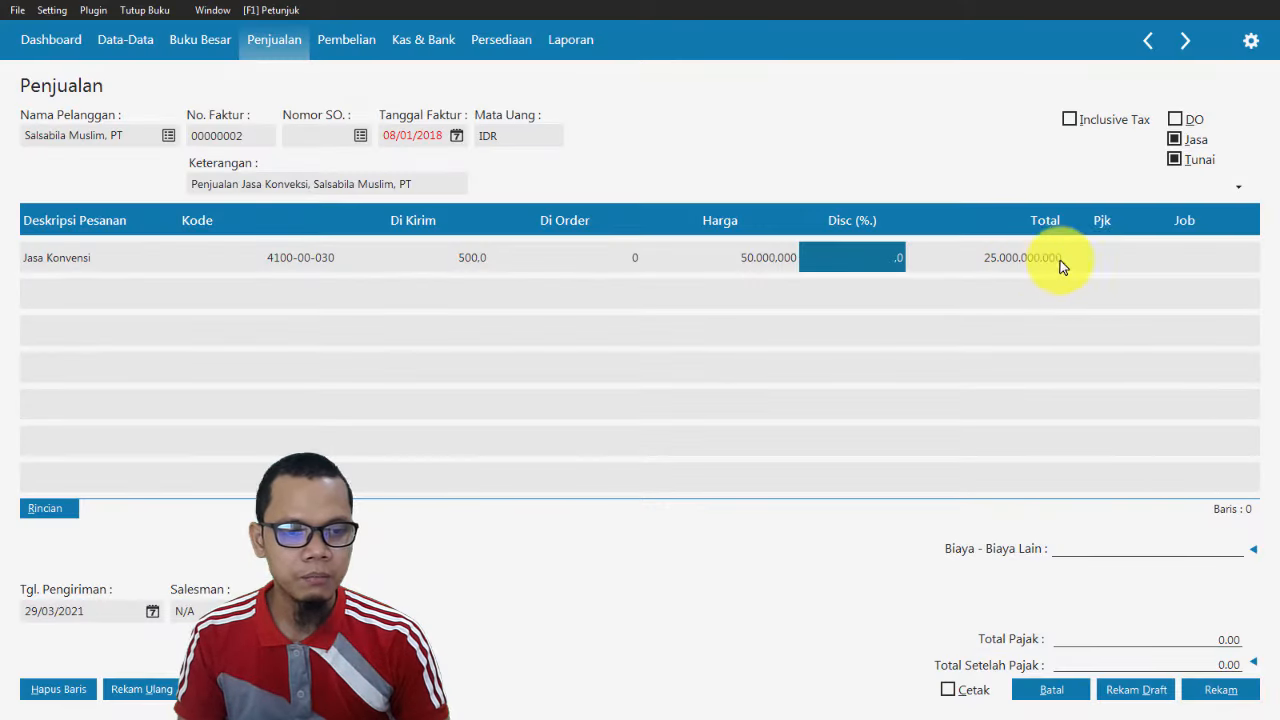
double_click(1094, 262)
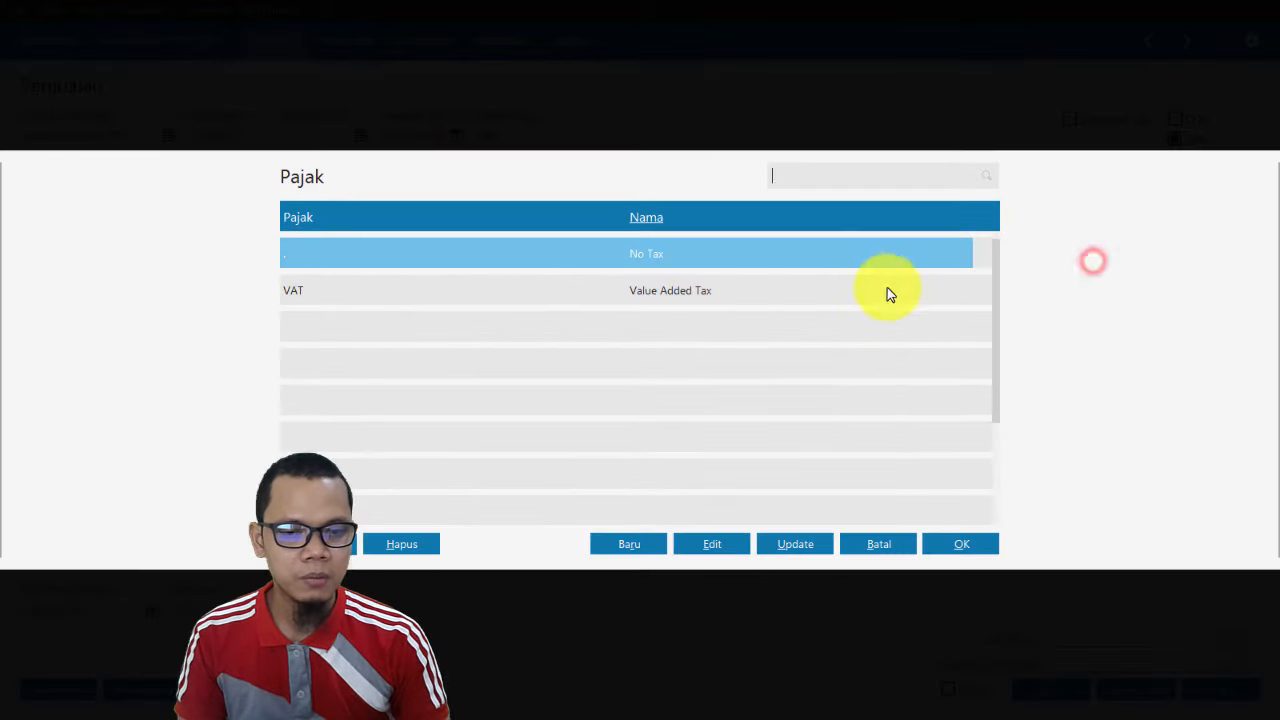
double_click(815, 289)
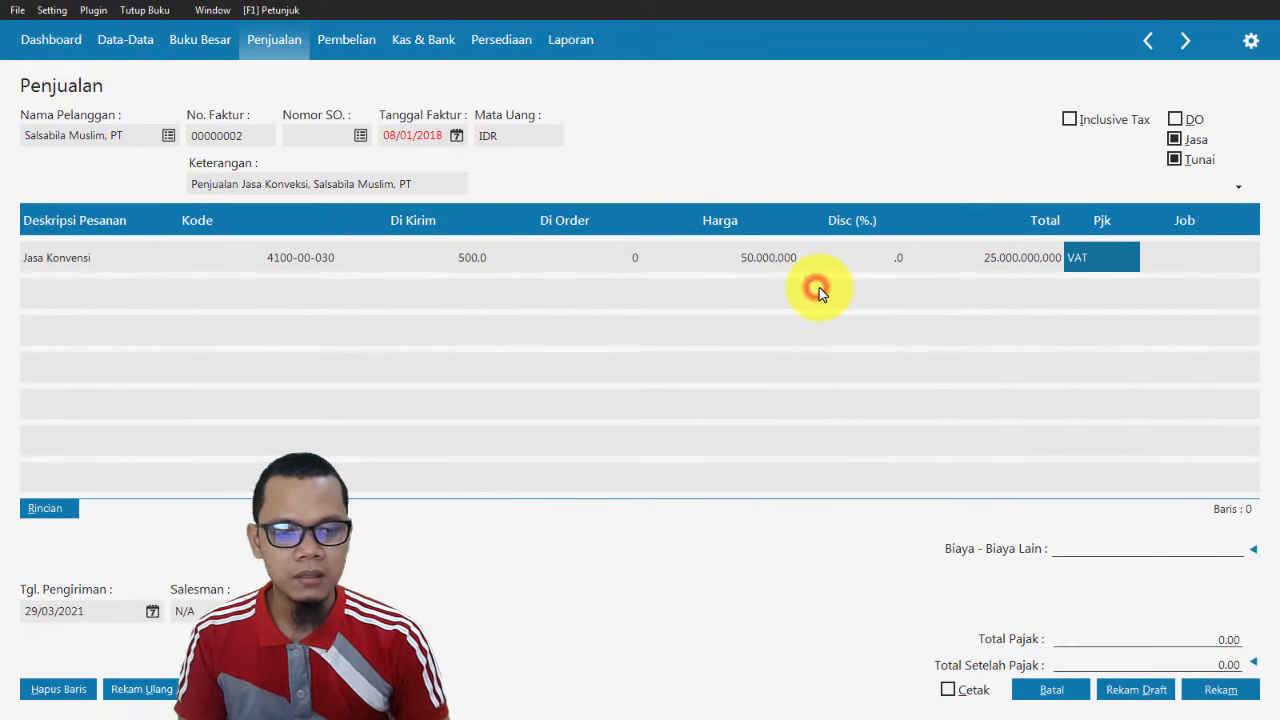
Check the invoice's total tax and after-tax total against the Saldo on the case 08 slide.
click(1153, 656)
click(1172, 640)
click(1198, 663)
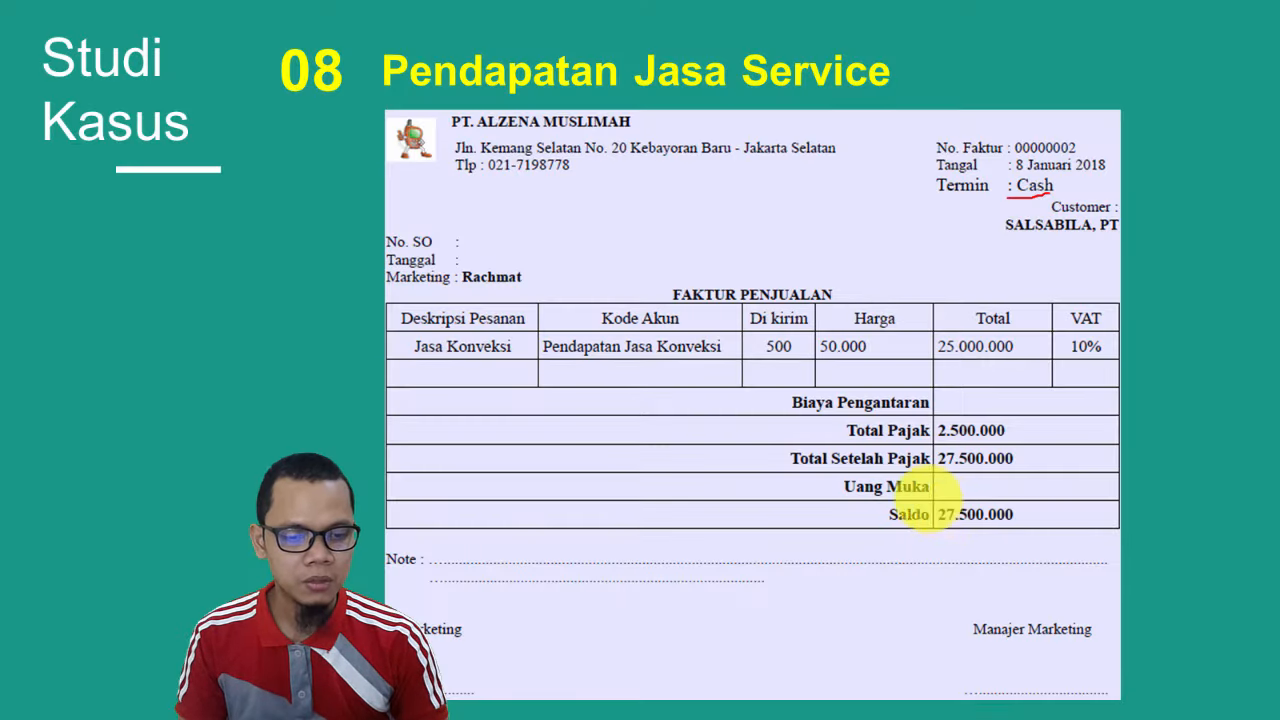
mouse_move(938, 490)
mouse_down()
mouse_move(1000, 543)
mouse_move(909, 500)
mouse_up()
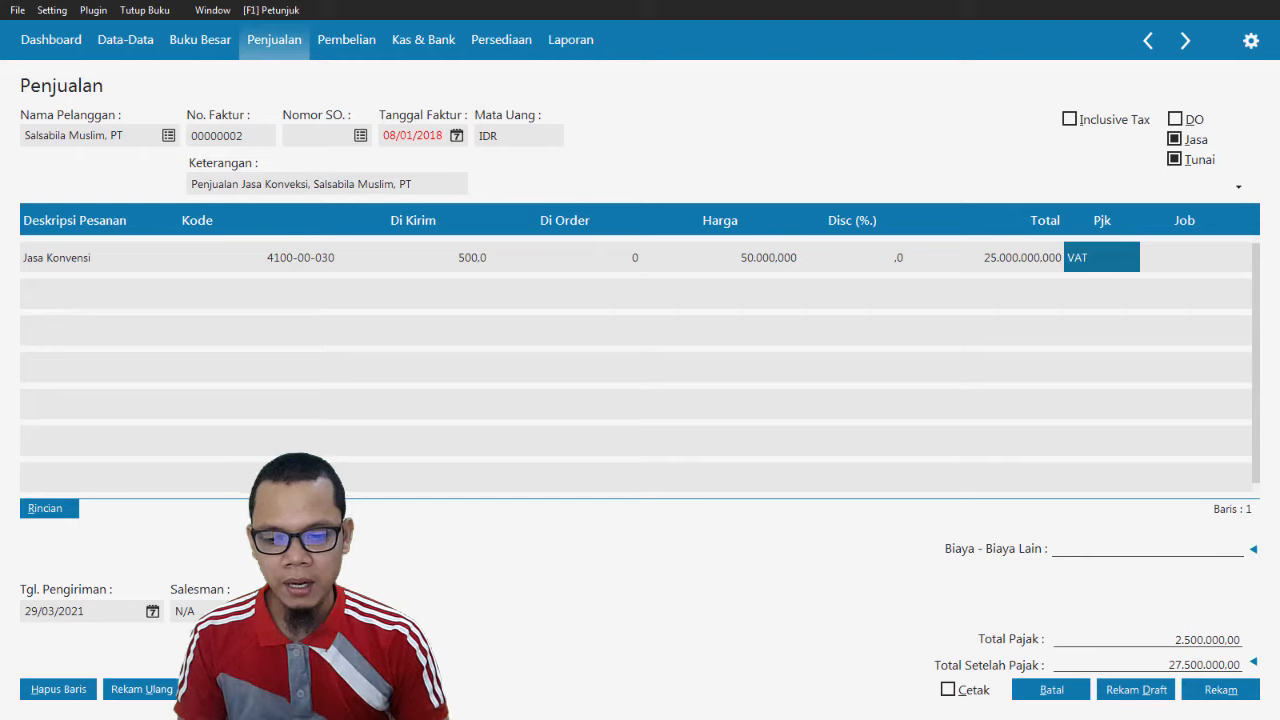
Add a new employee with the marketing person's name from the salesman list, saving the record without an NPWP / NIK number.
click(302, 611)
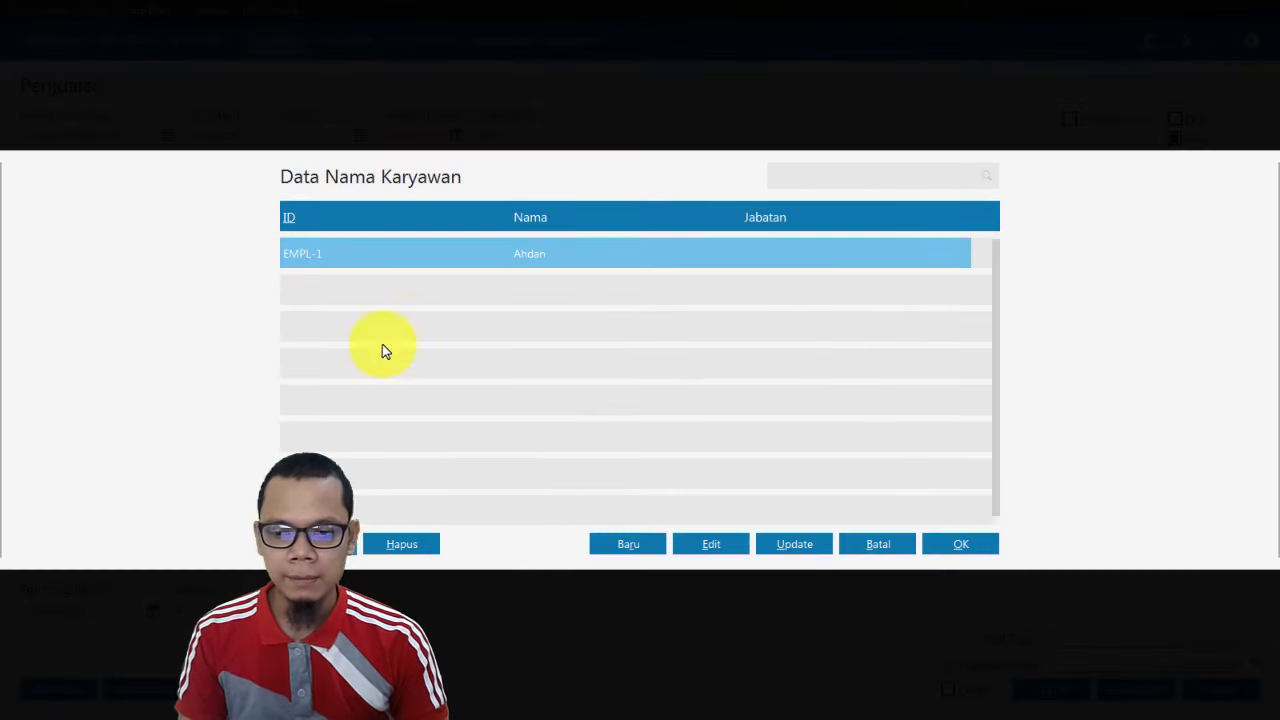
click(628, 543)
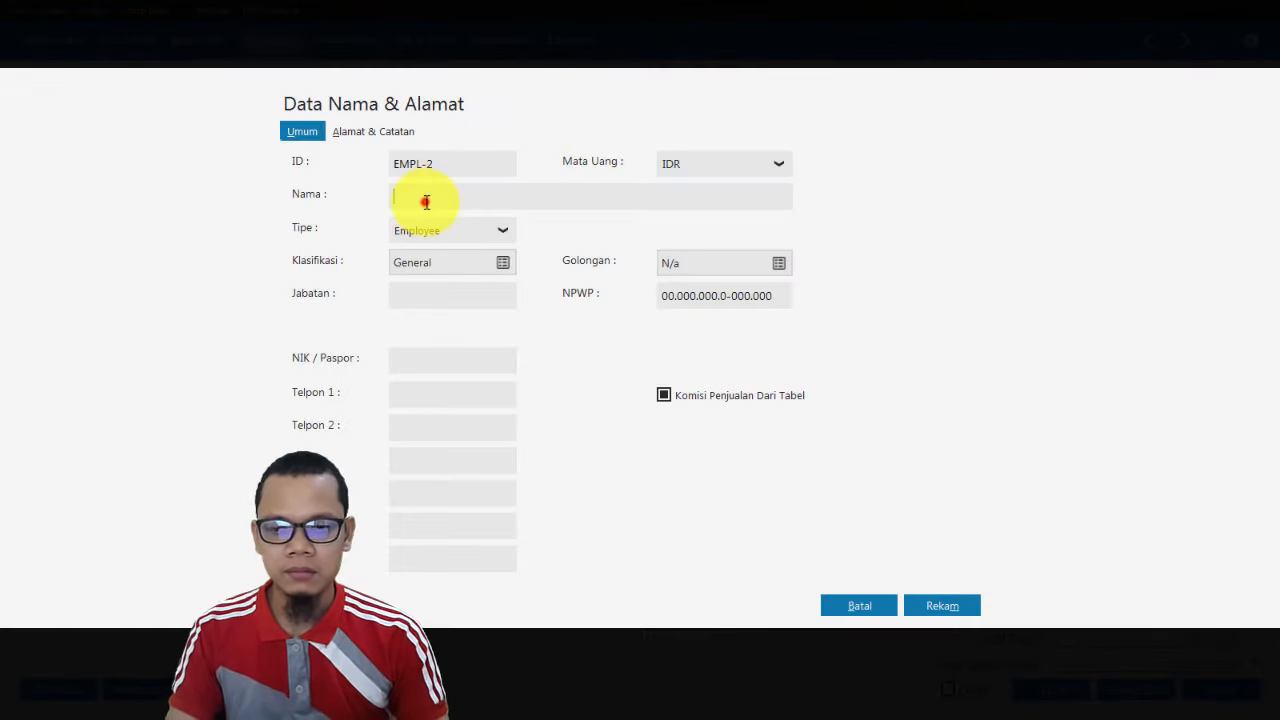
click(423, 200)
text(Ra)
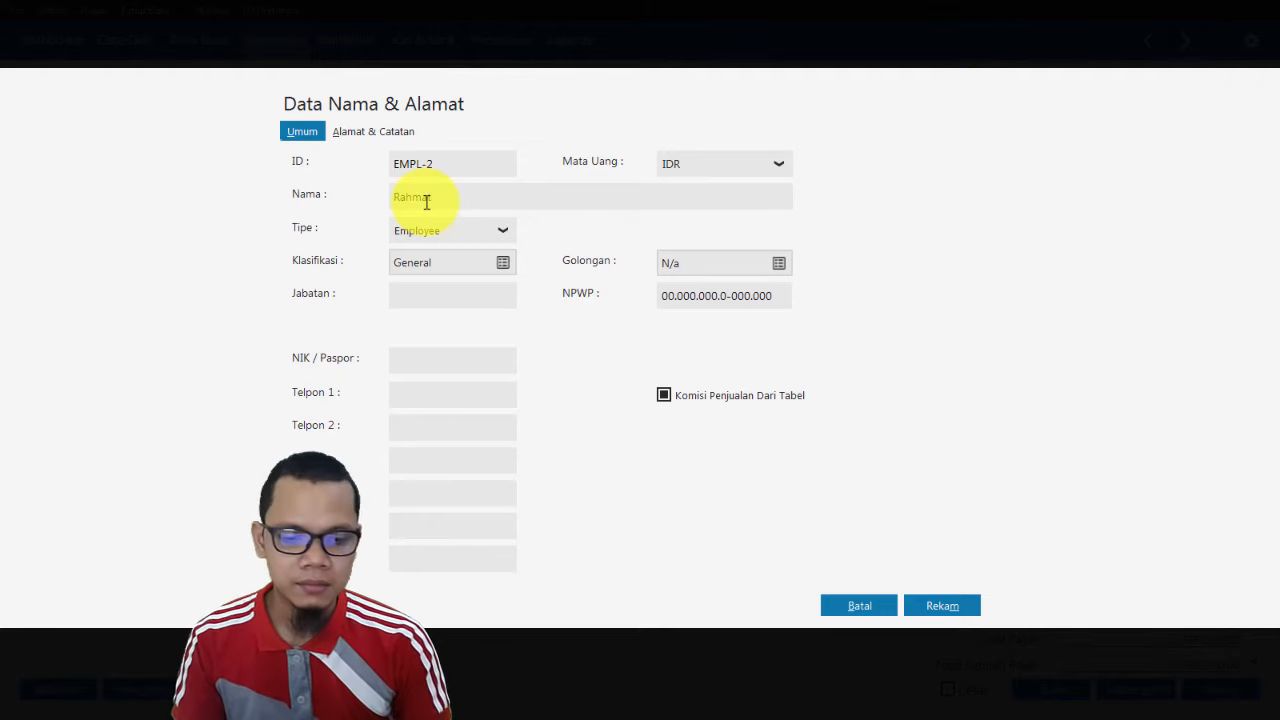
text(hmat)
click(939, 604)
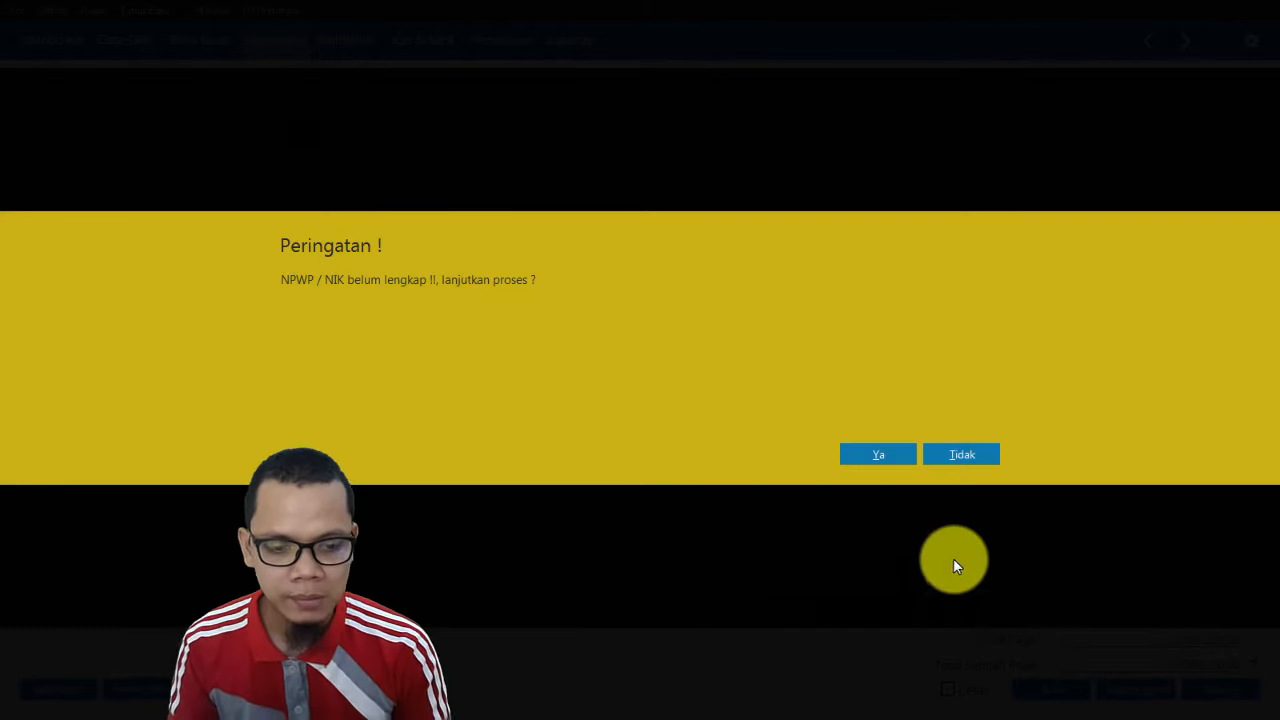
click(906, 452)
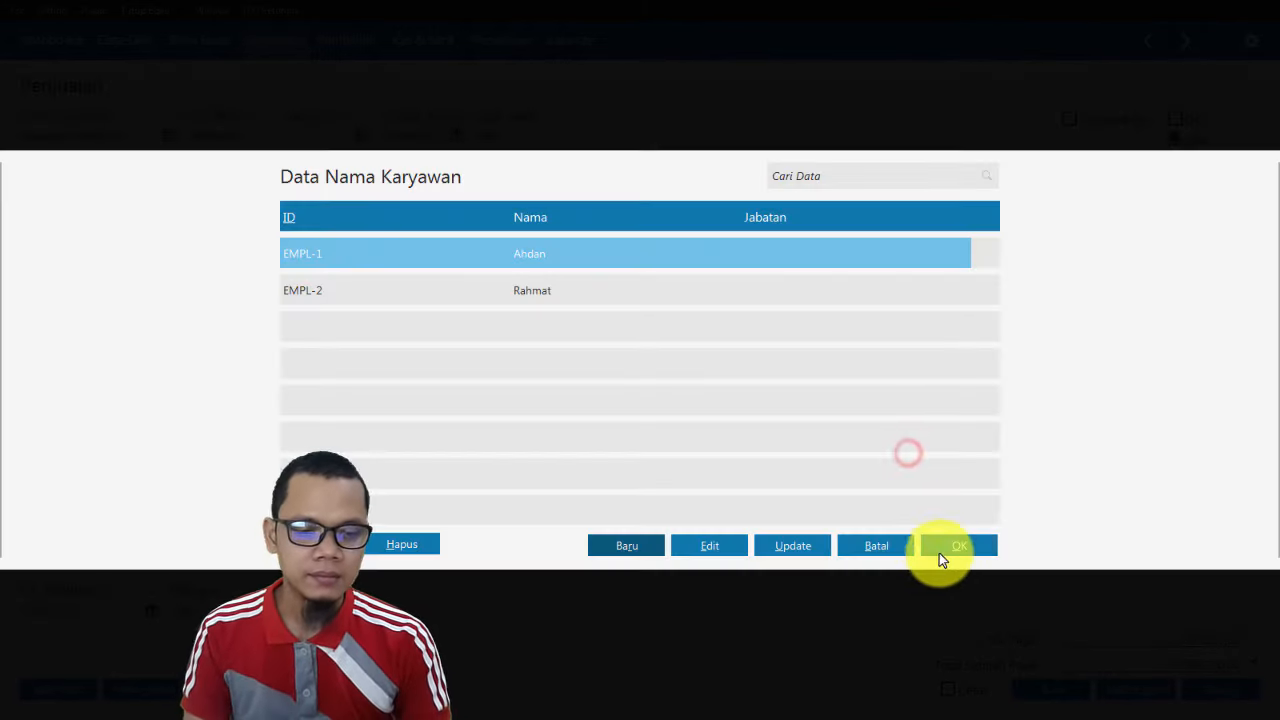
Assign the newly added employee as the invoice's salesman and record the invoice.
double_click(763, 288)
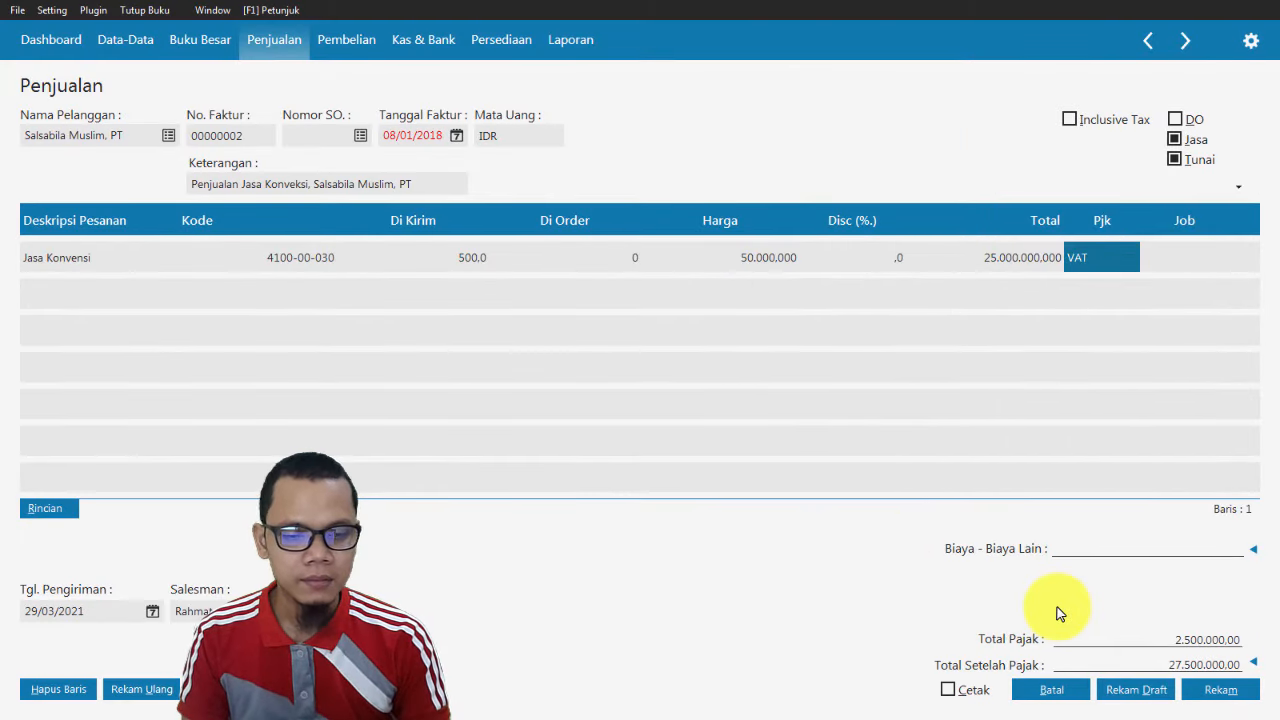
click(1214, 691)
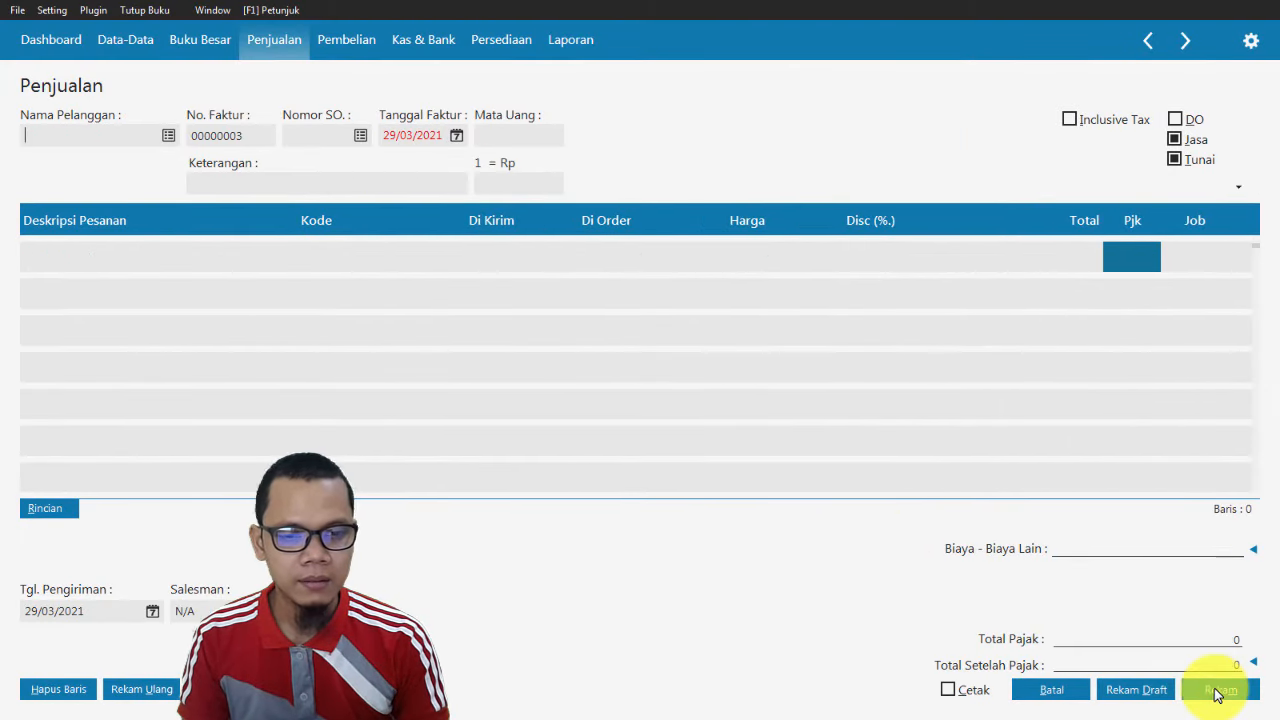
click(1060, 692)
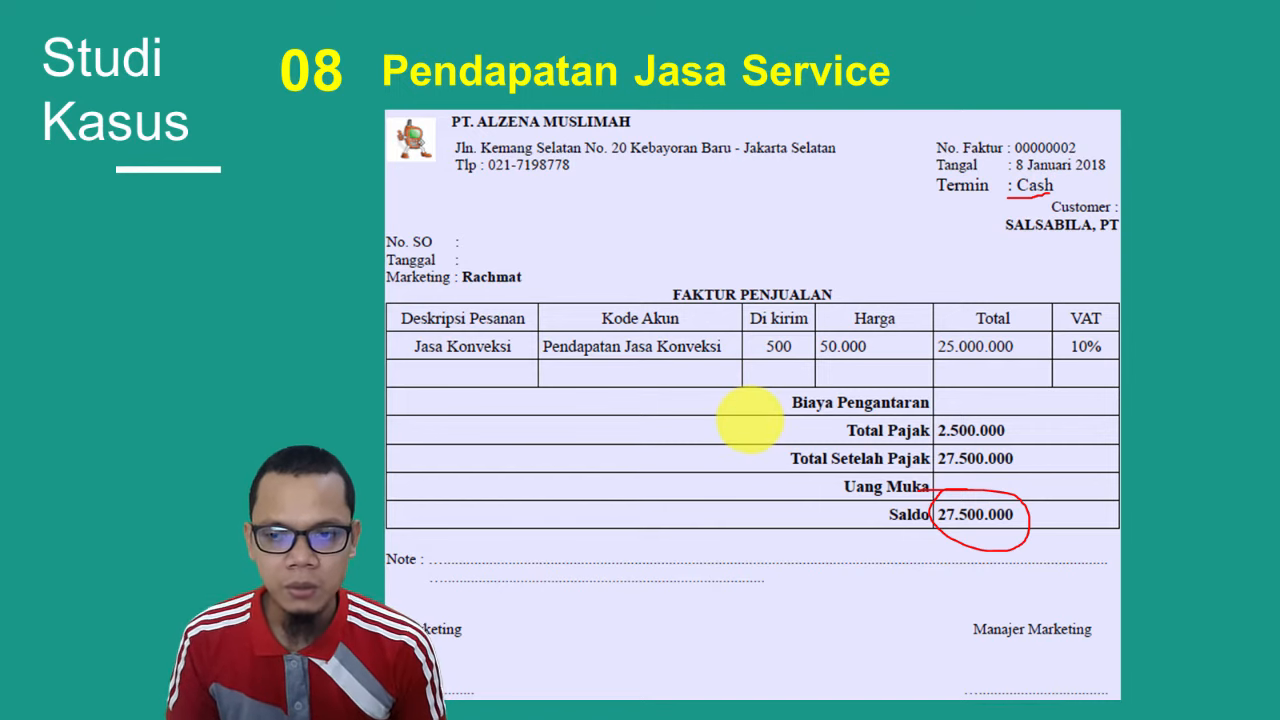
Read the payer, amount and description of the case 09 cash receipt on the slide show.
key(Right)
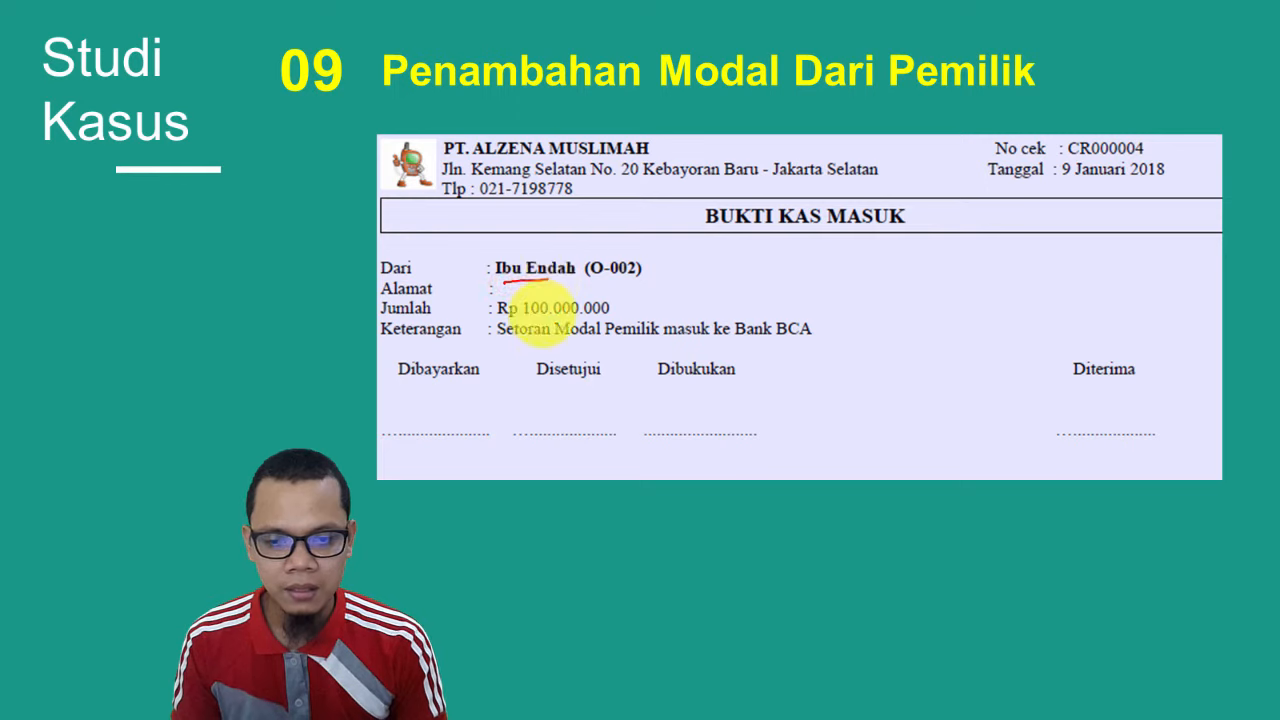
drag(493, 285, 548, 281)
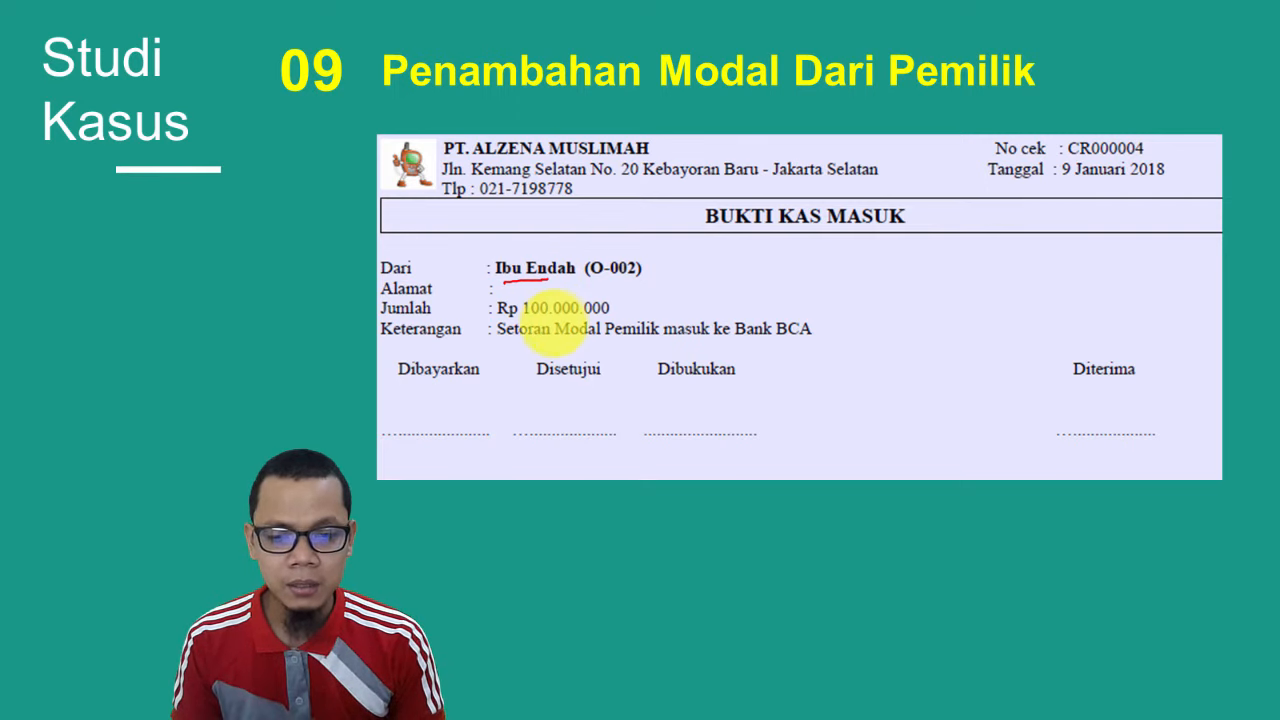
click(560, 337)
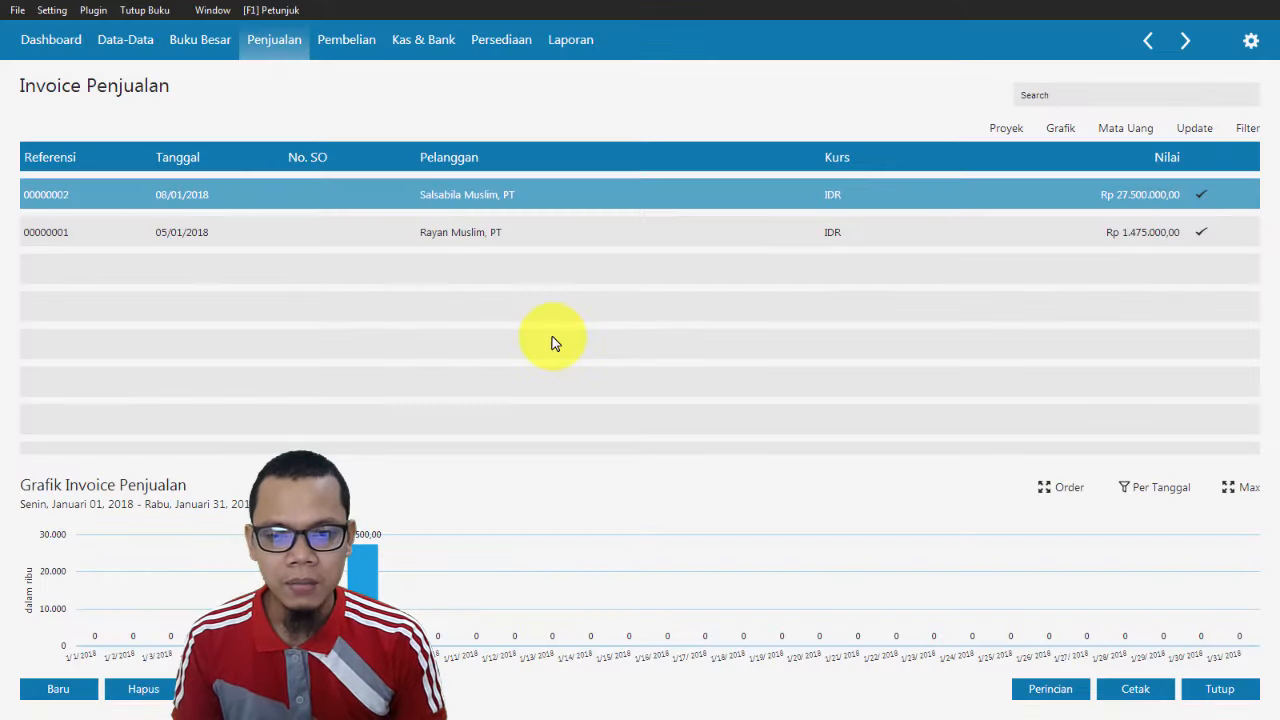
Return to Zahir, close the sales invoice list and start a new cash receipt (Kas Masuk) into Bank BCA.
click(1240, 697)
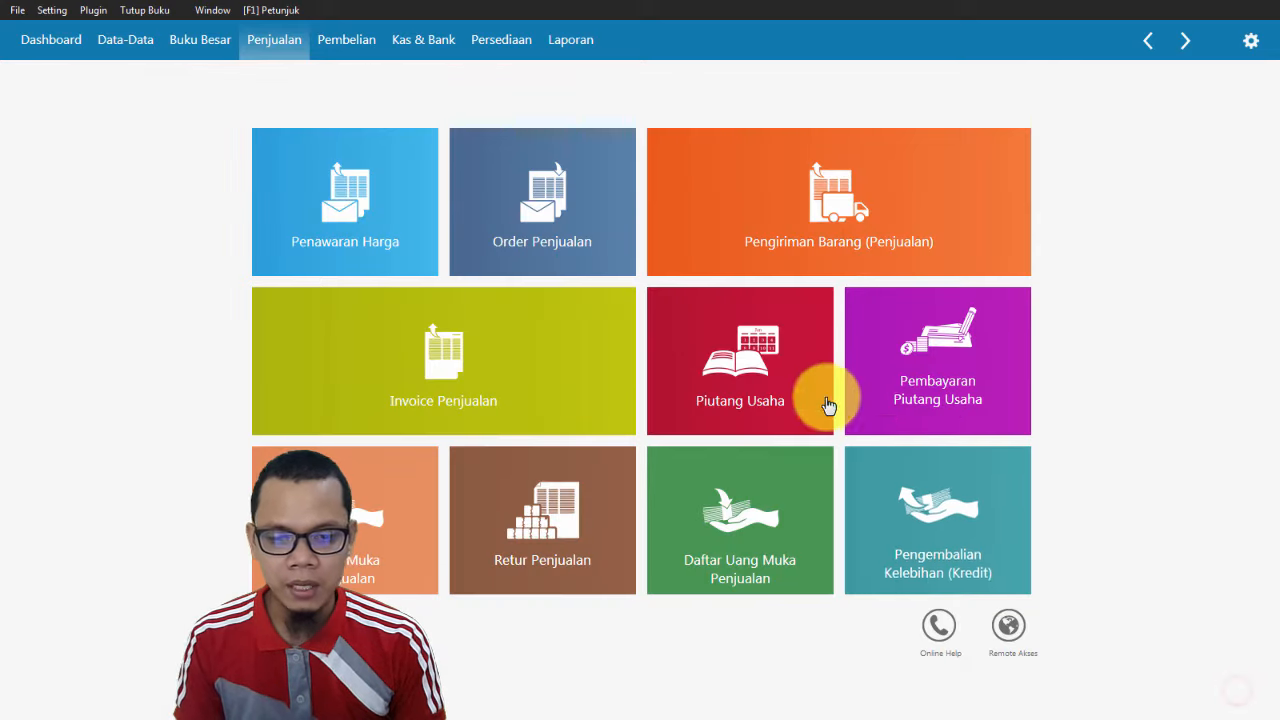
mouse_move(823, 394)
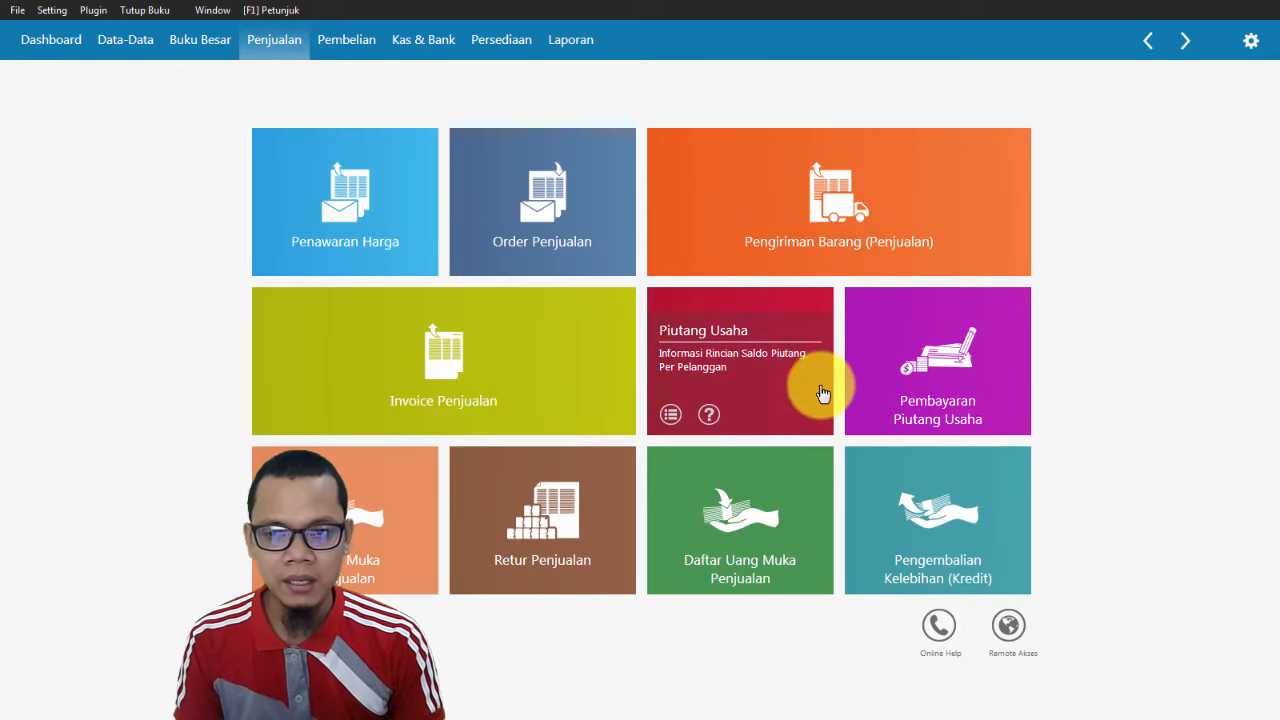
click(433, 52)
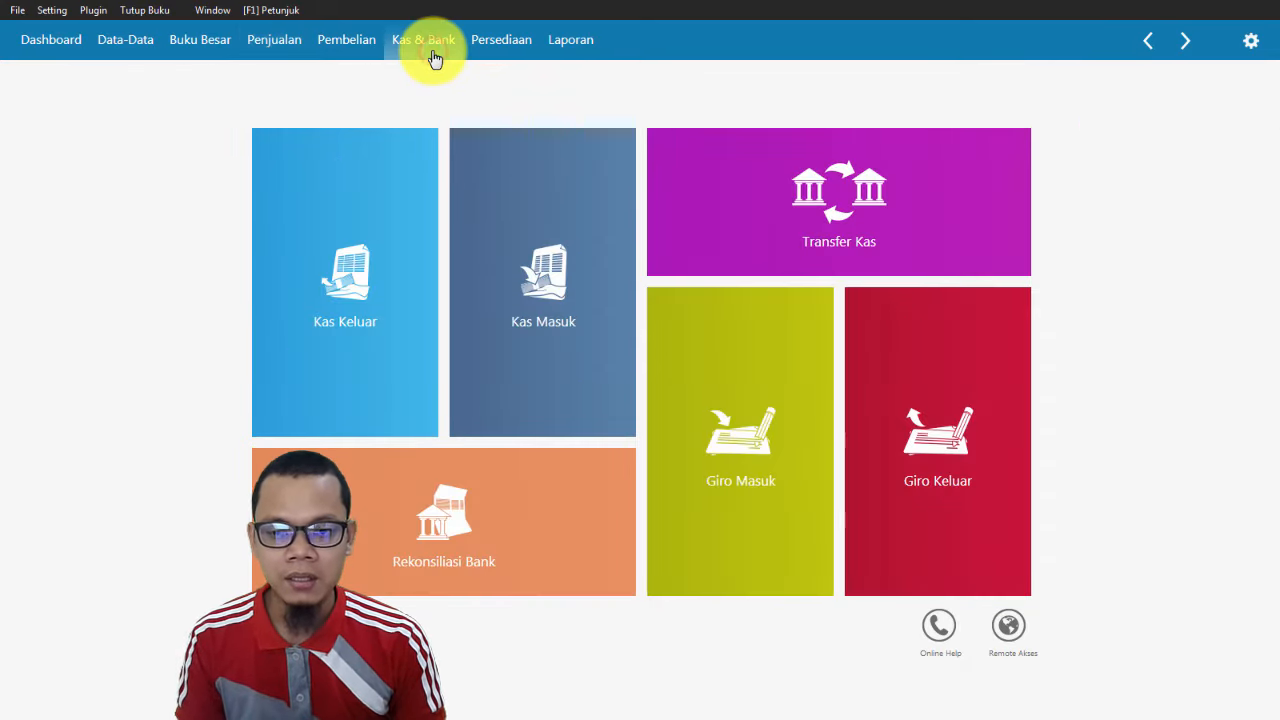
click(533, 350)
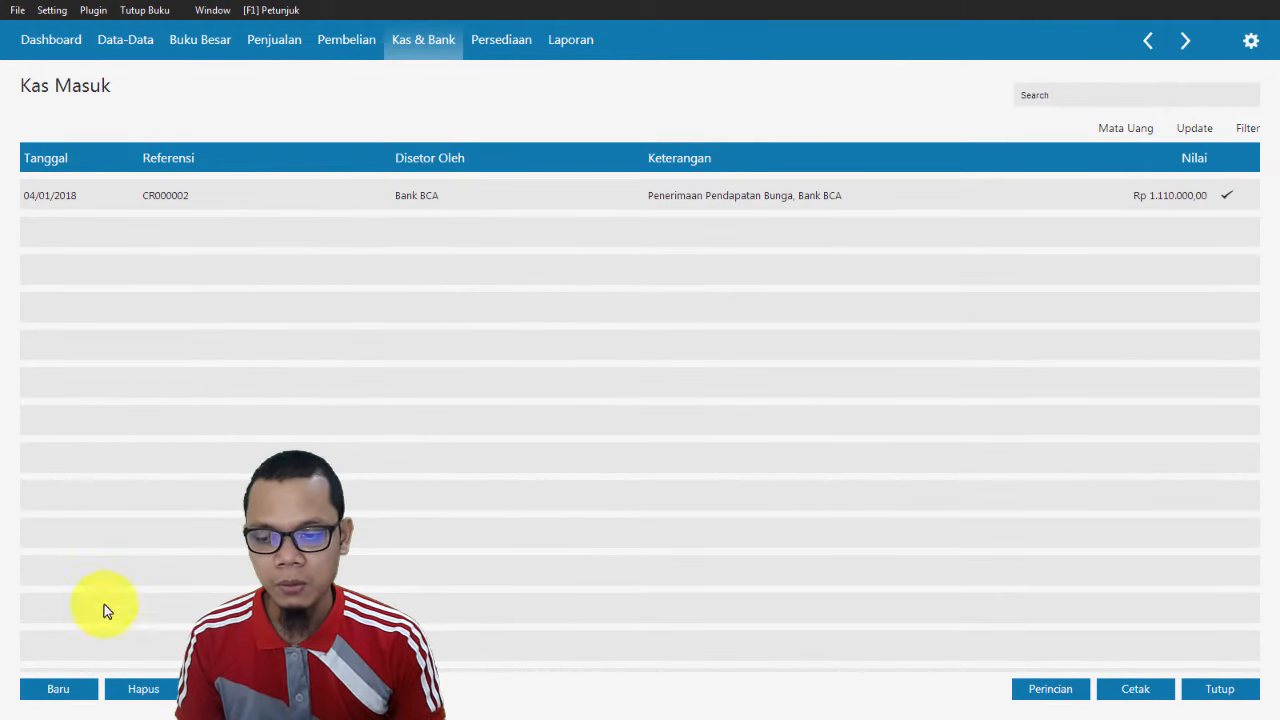
click(60, 689)
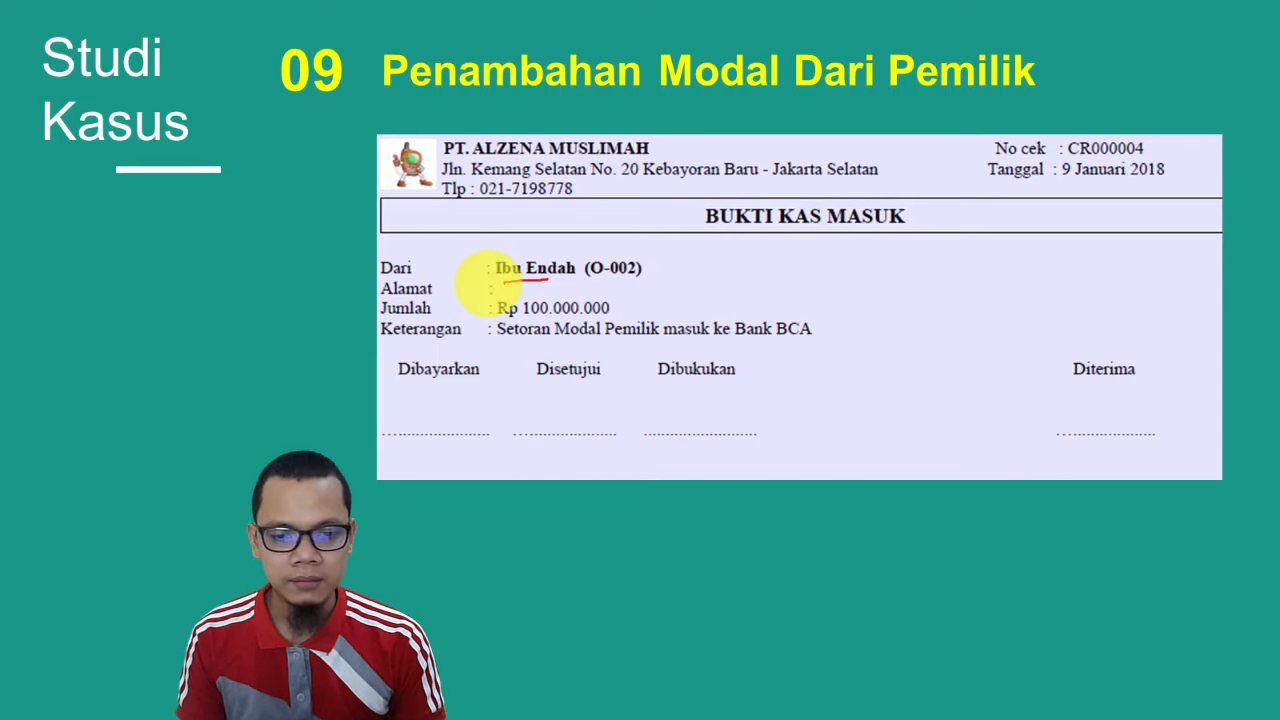
drag(717, 342, 788, 336)
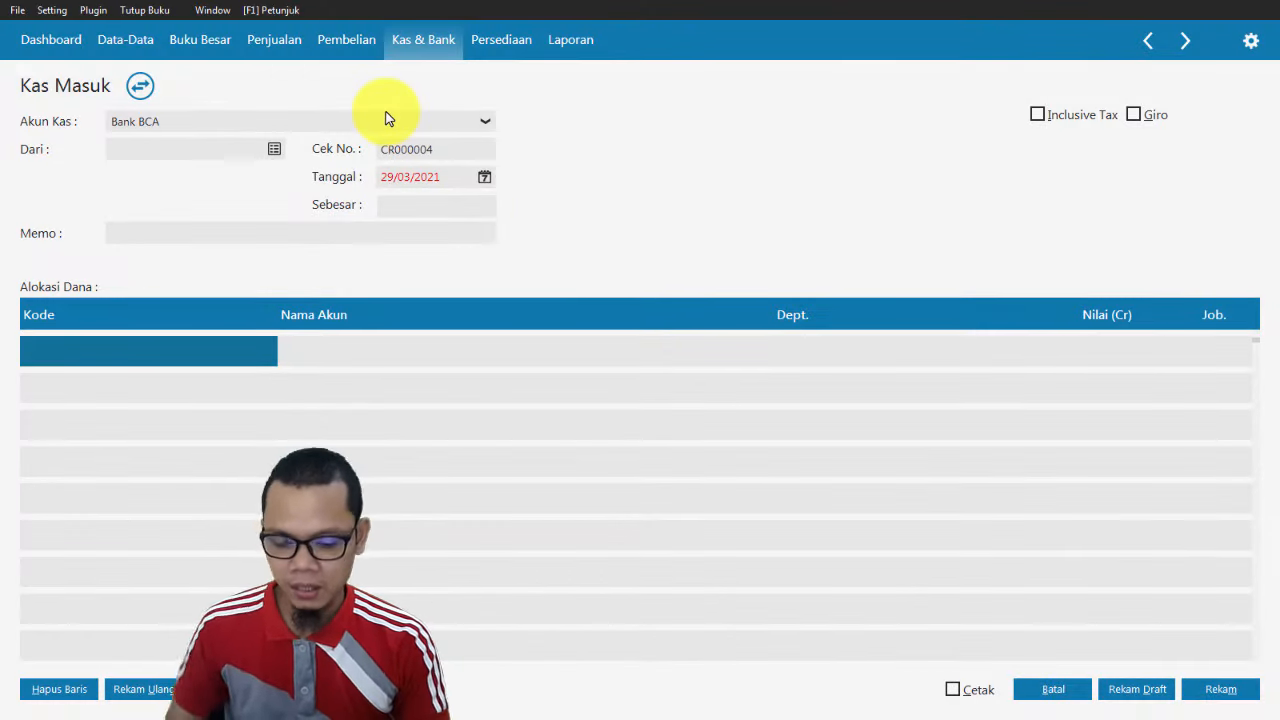
Add a new contact of type Others with the capital owner's name from the case 09 slide, saving it without NPWP / NIK.
click(274, 150)
key(alt+Tab)
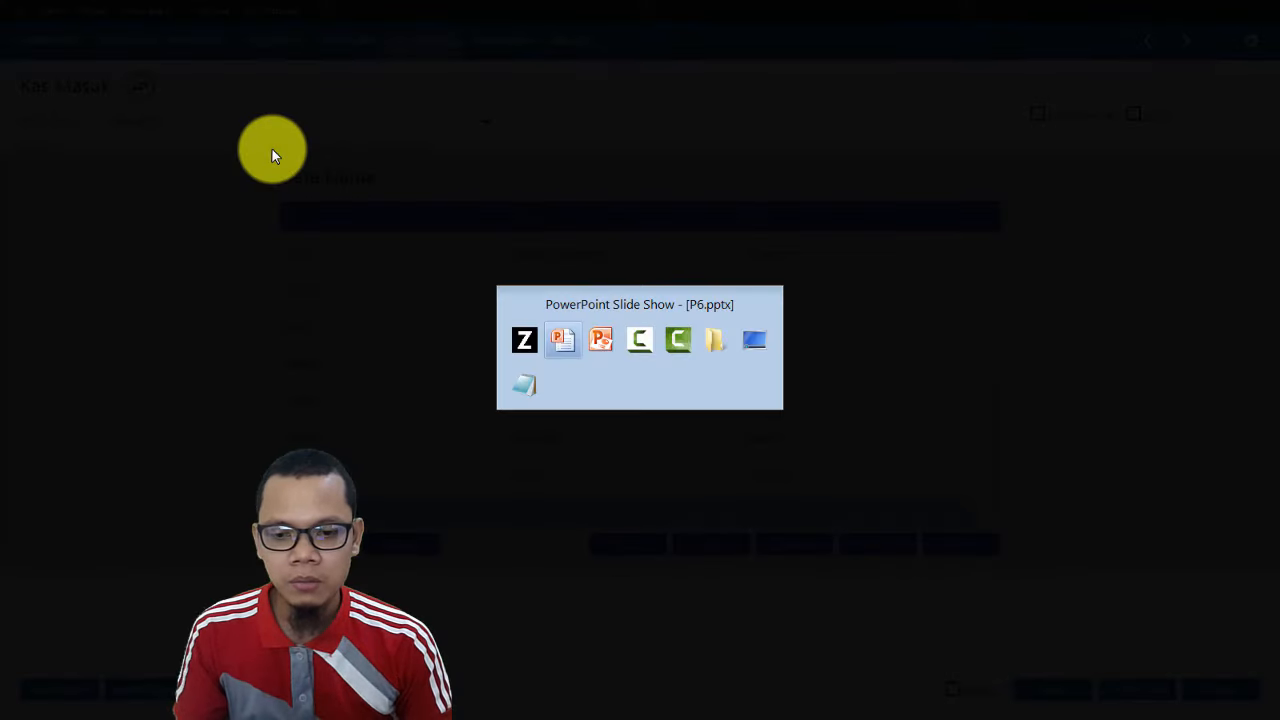
key(alt+Tab)
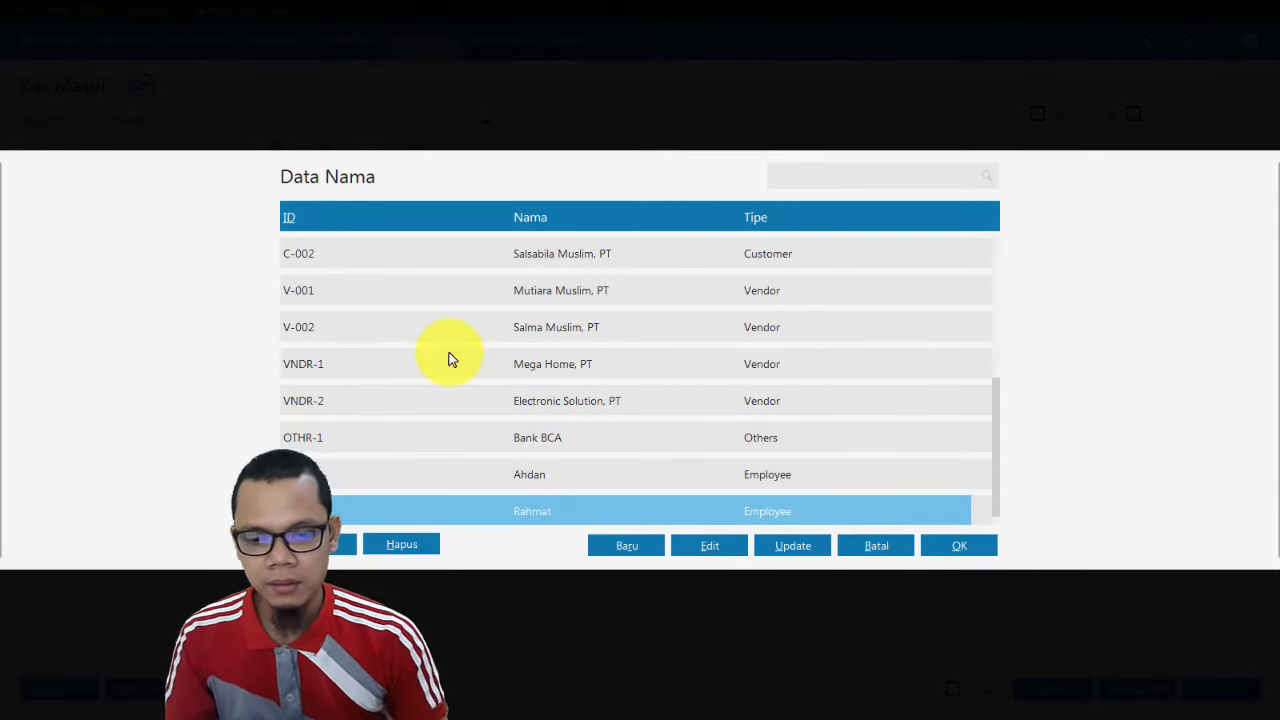
click(630, 545)
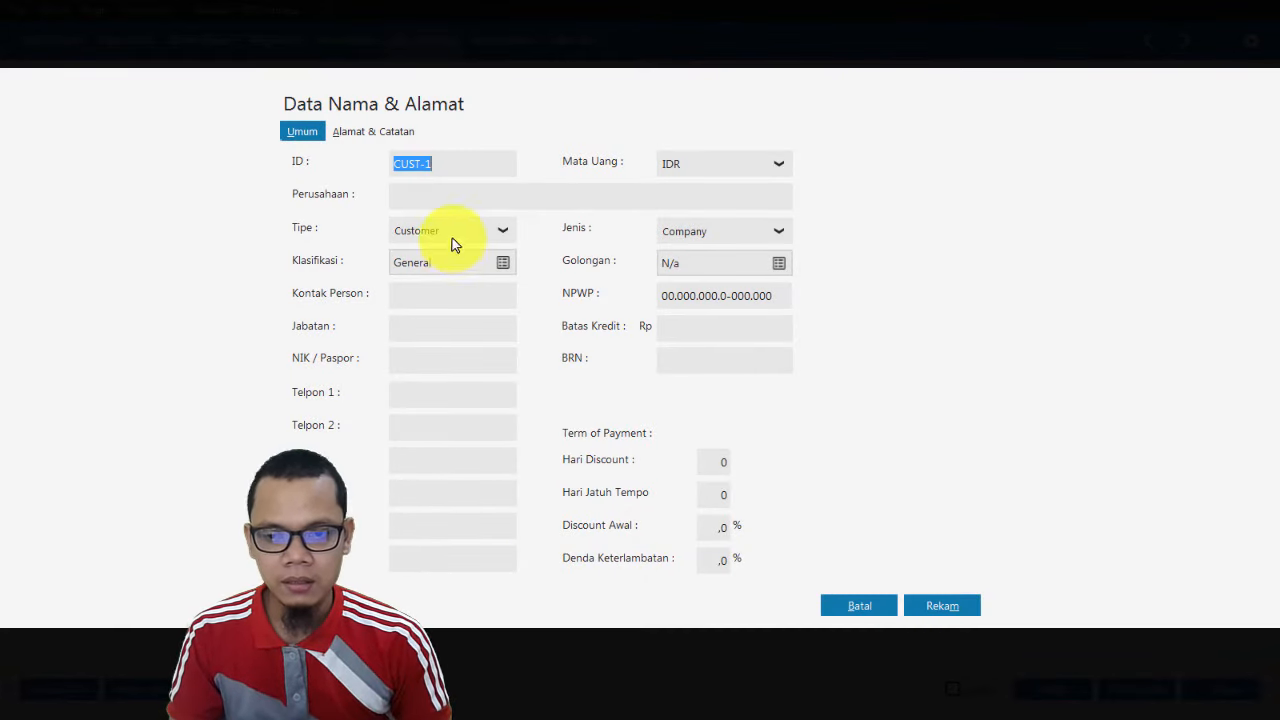
click(452, 244)
click(440, 326)
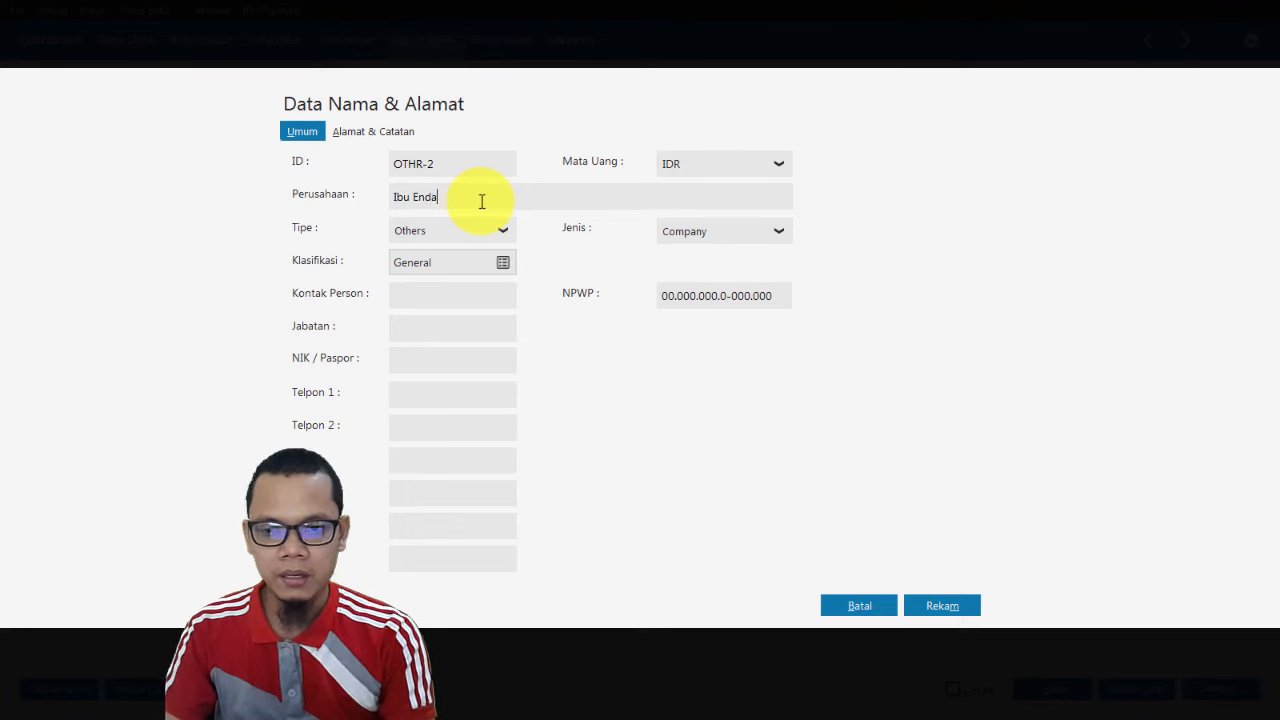
click(946, 607)
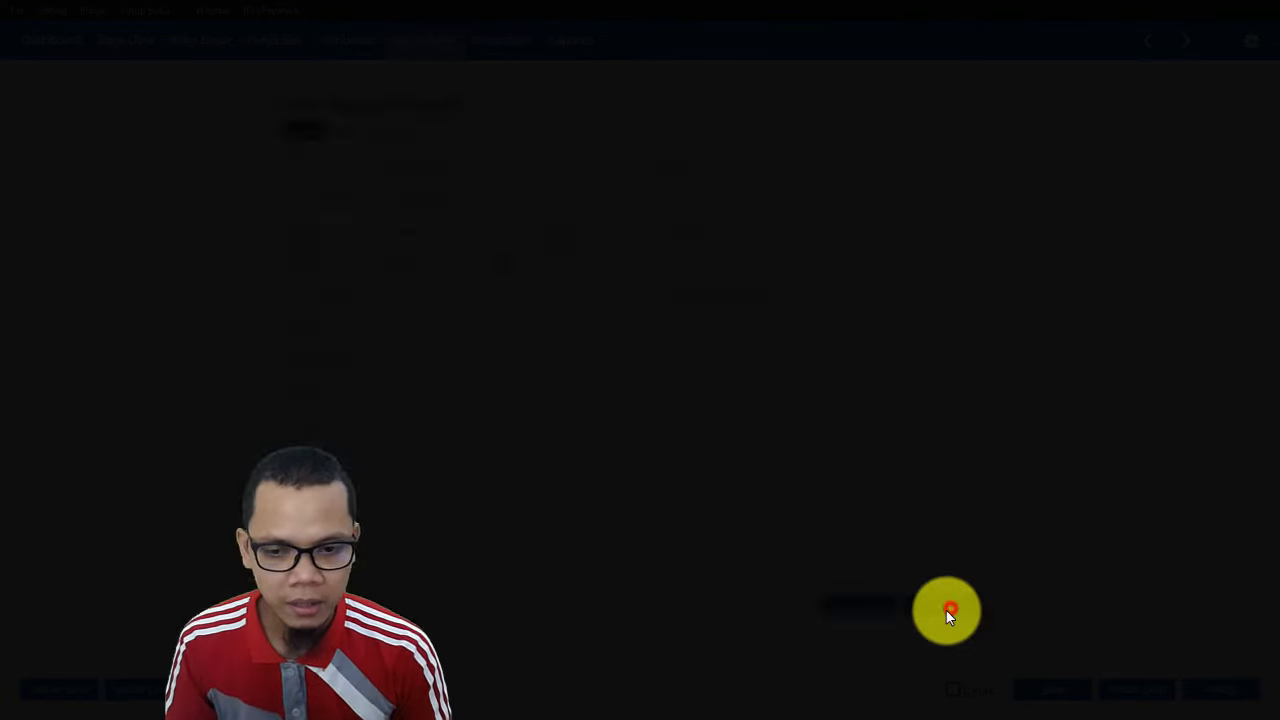
click(880, 456)
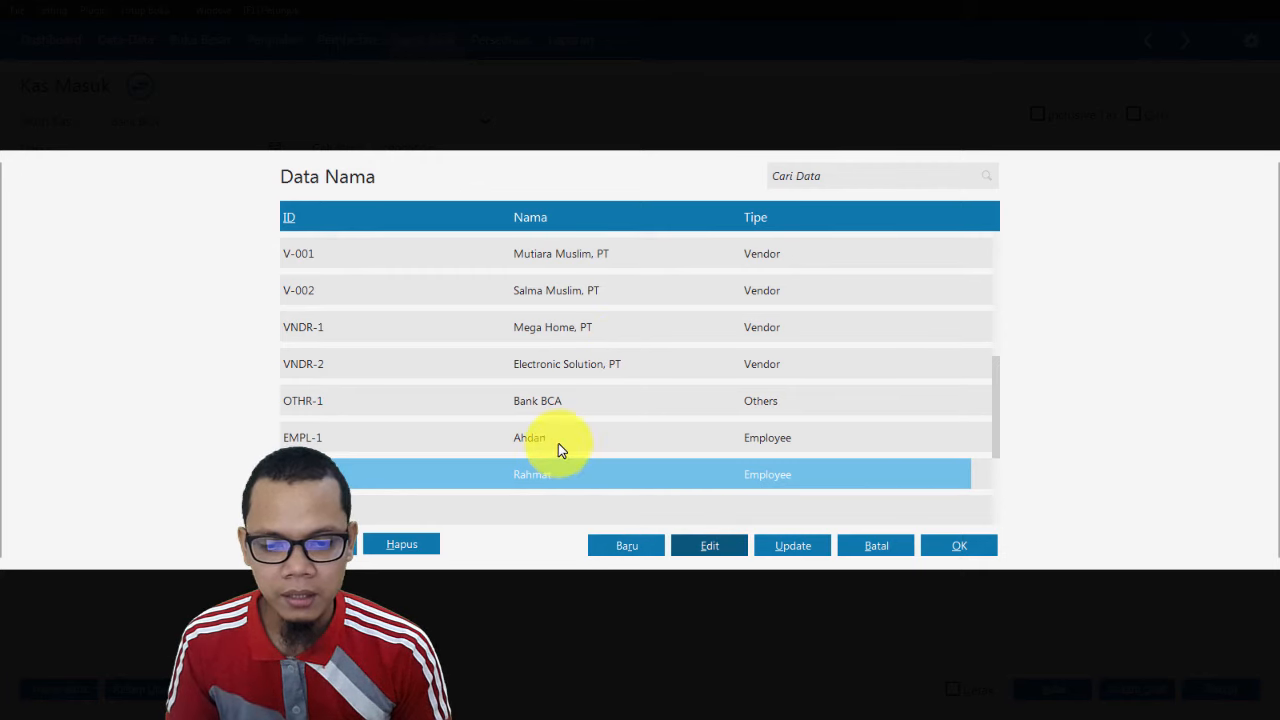
Select the newly added owner as the receipt's payer (Dari) and set the receipt date to 09/01/2018.
key(Down)
double_click(549, 474)
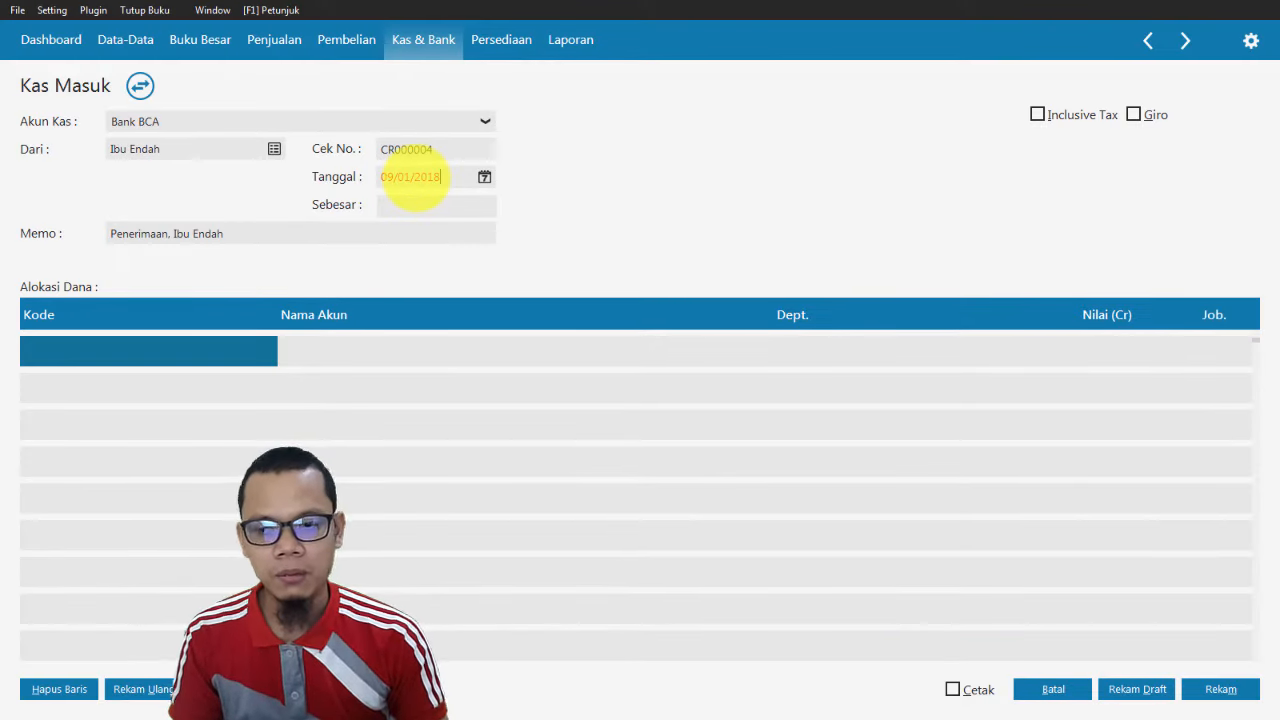
Look through the account list of the receipt's first fund allocation line for the owner's capital account.
double_click(114, 349)
scroll(551, 380, down, 10)
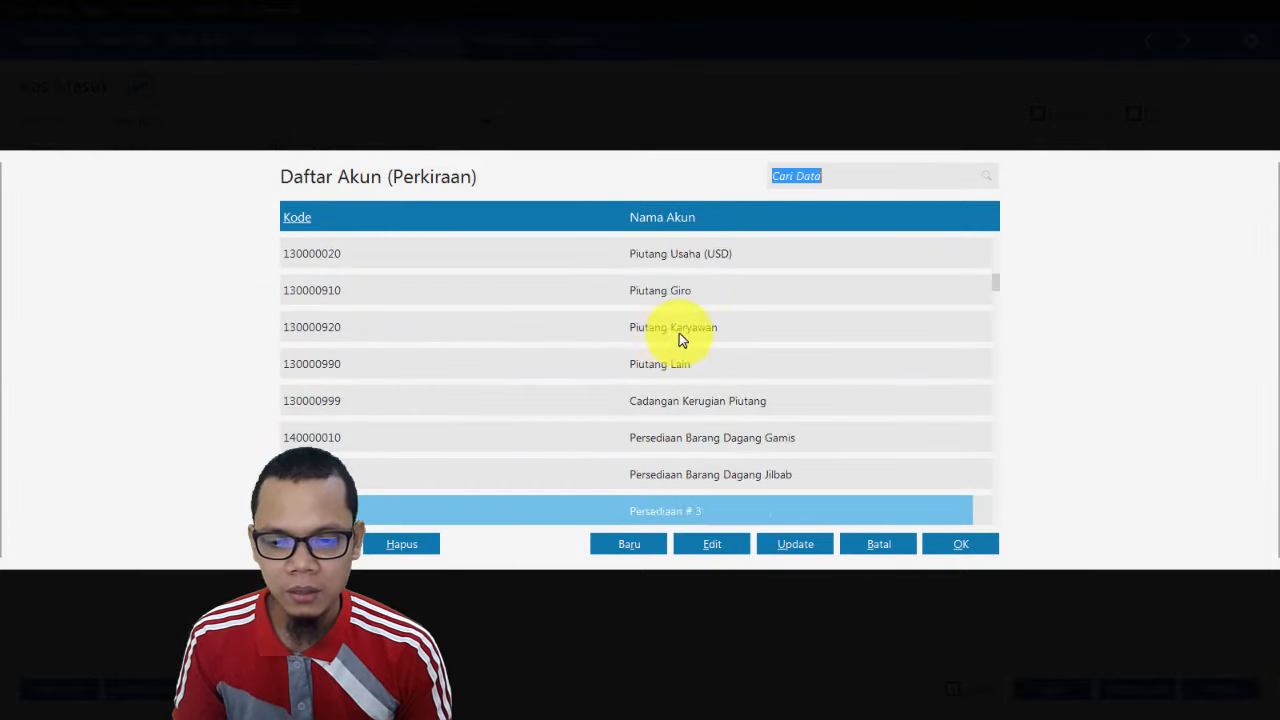
Browse the account list and allocate the cash receipt to the Modal Disetor account, code 310000010.
scroll(620, 375, down, 20)
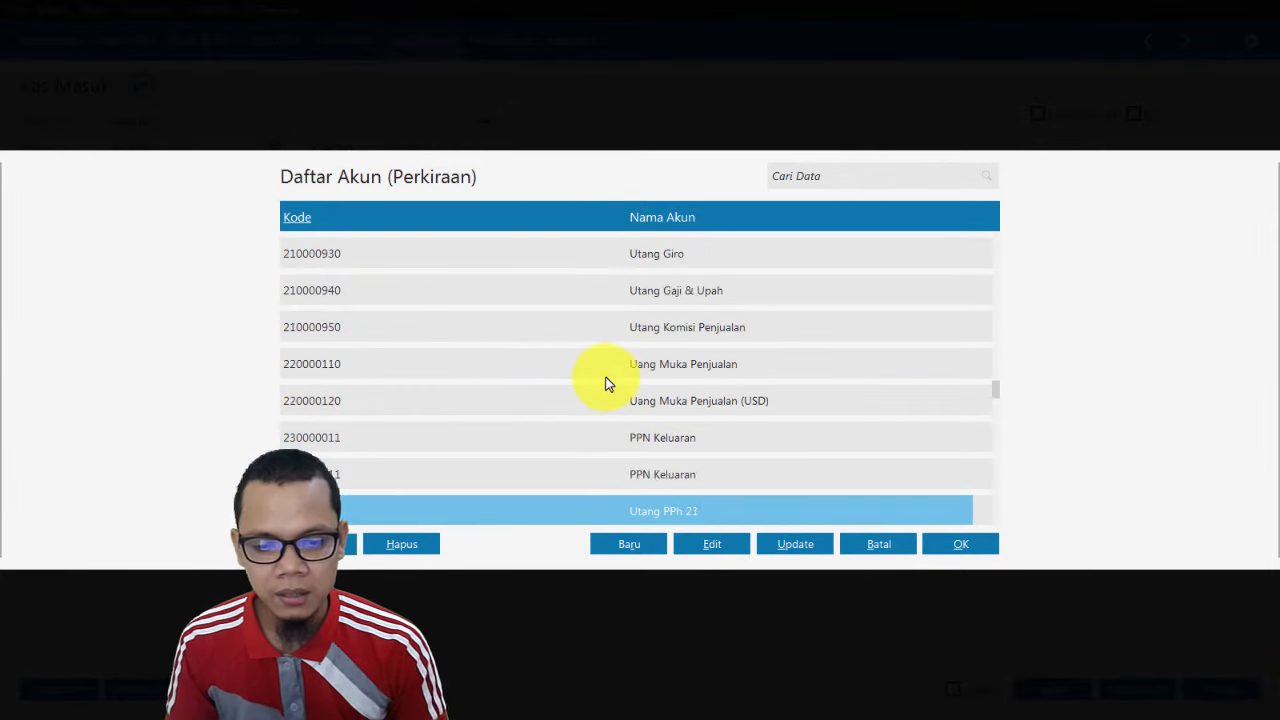
scroll(600, 388, down, 20)
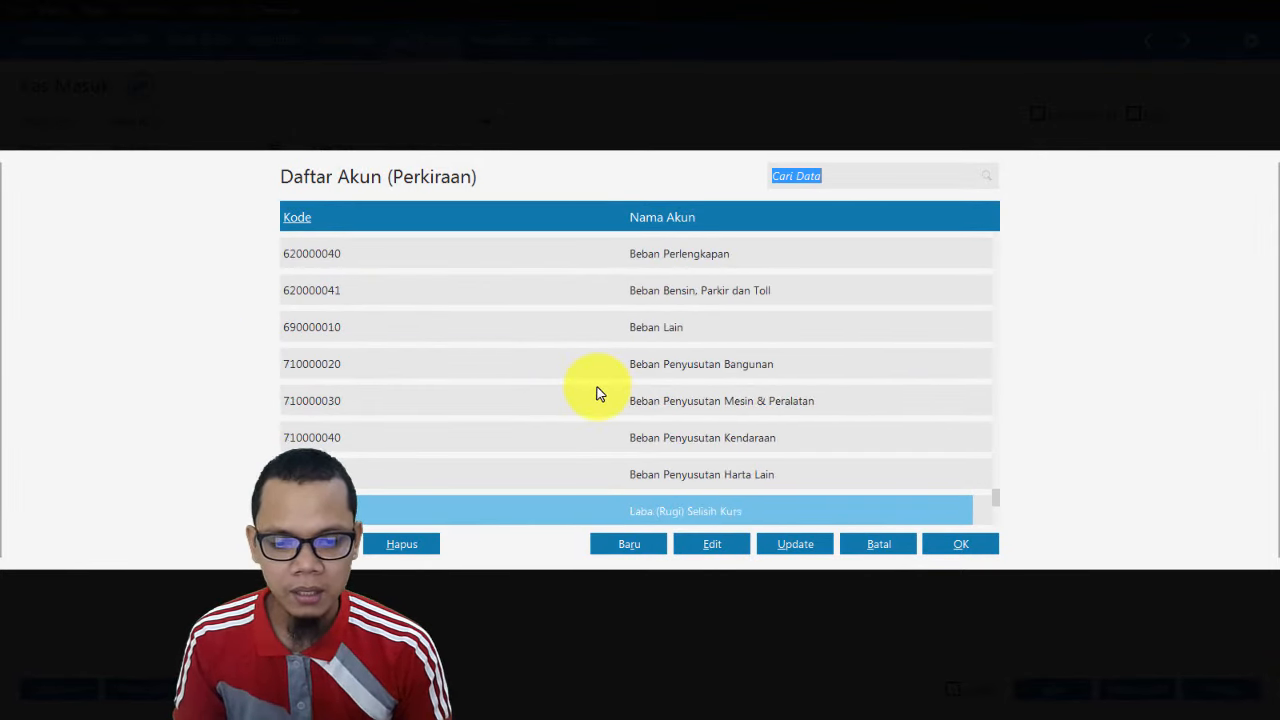
scroll(600, 388, up, 20)
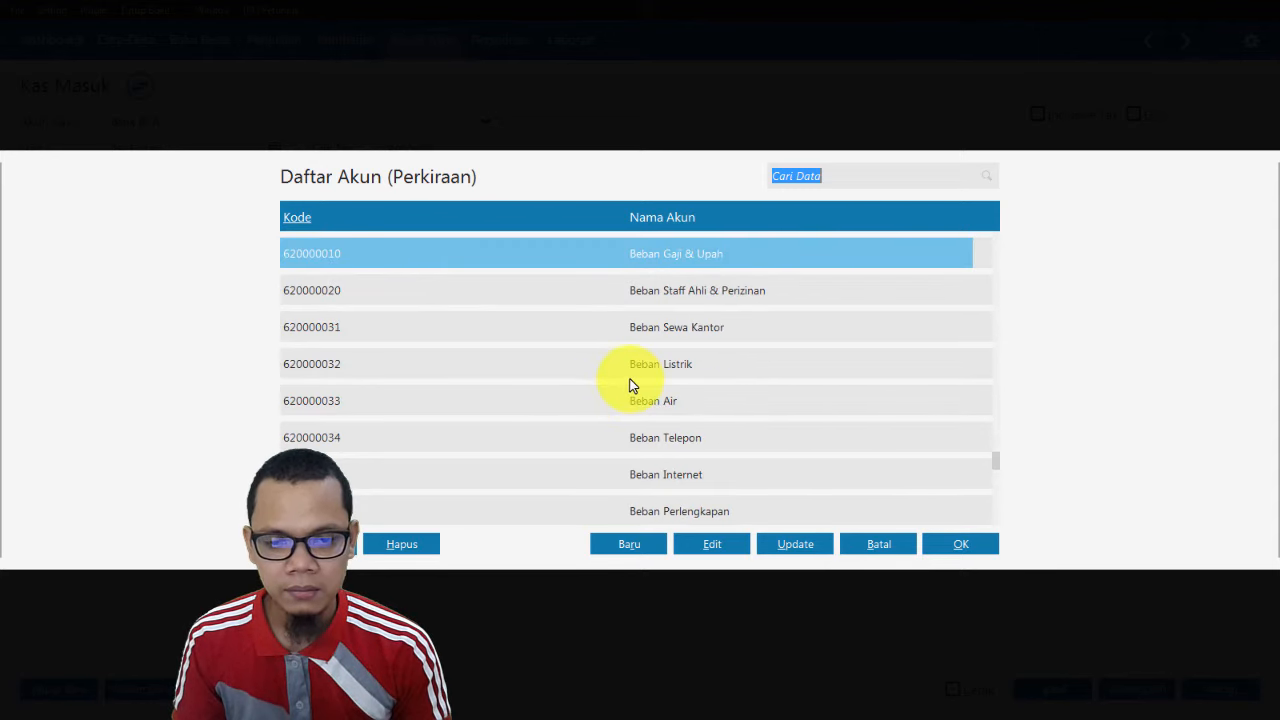
scroll(630, 388, up, 6)
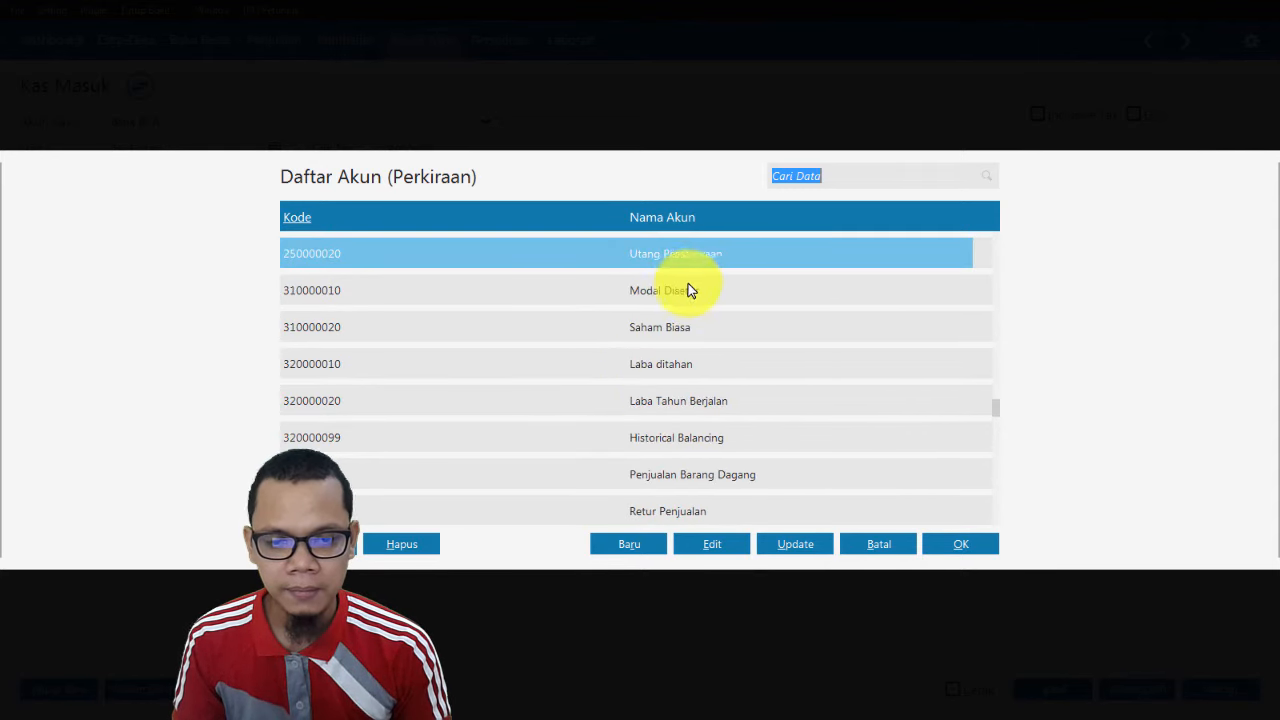
double_click(686, 288)
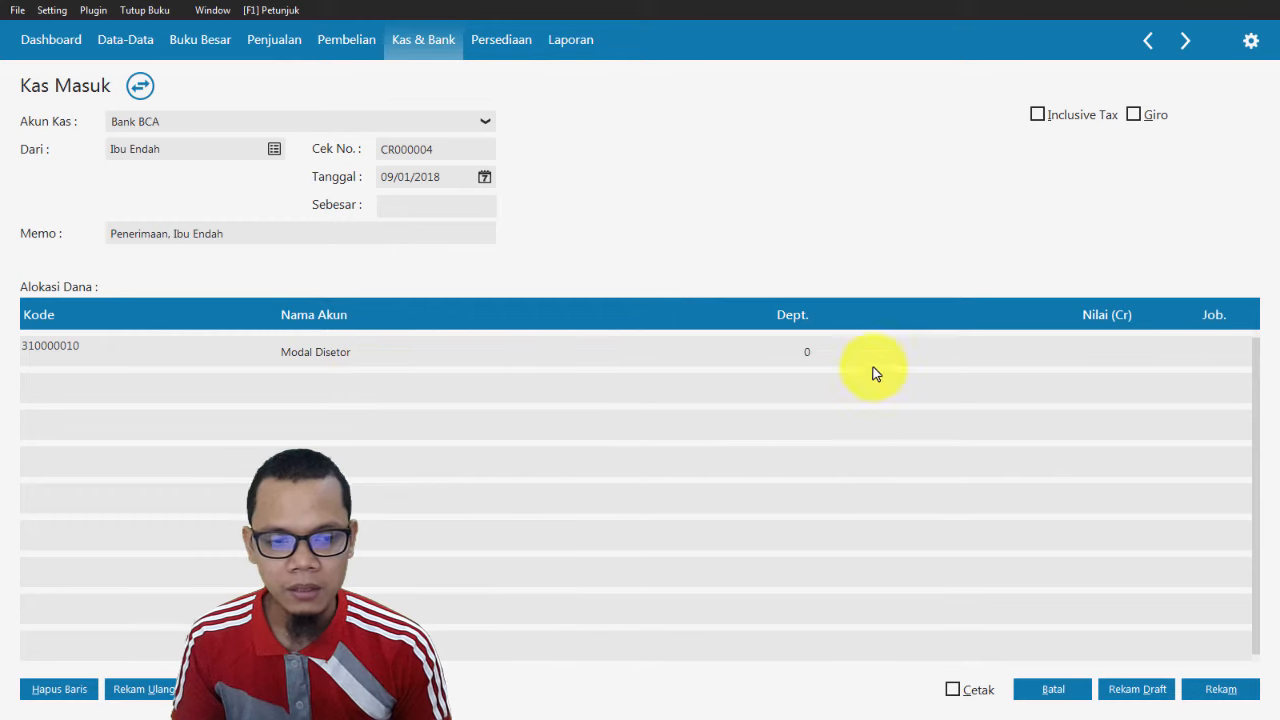
Set the Modal Disetor line's amount to Rp 100.000.000 and record the cash receipt.
click(1086, 343)
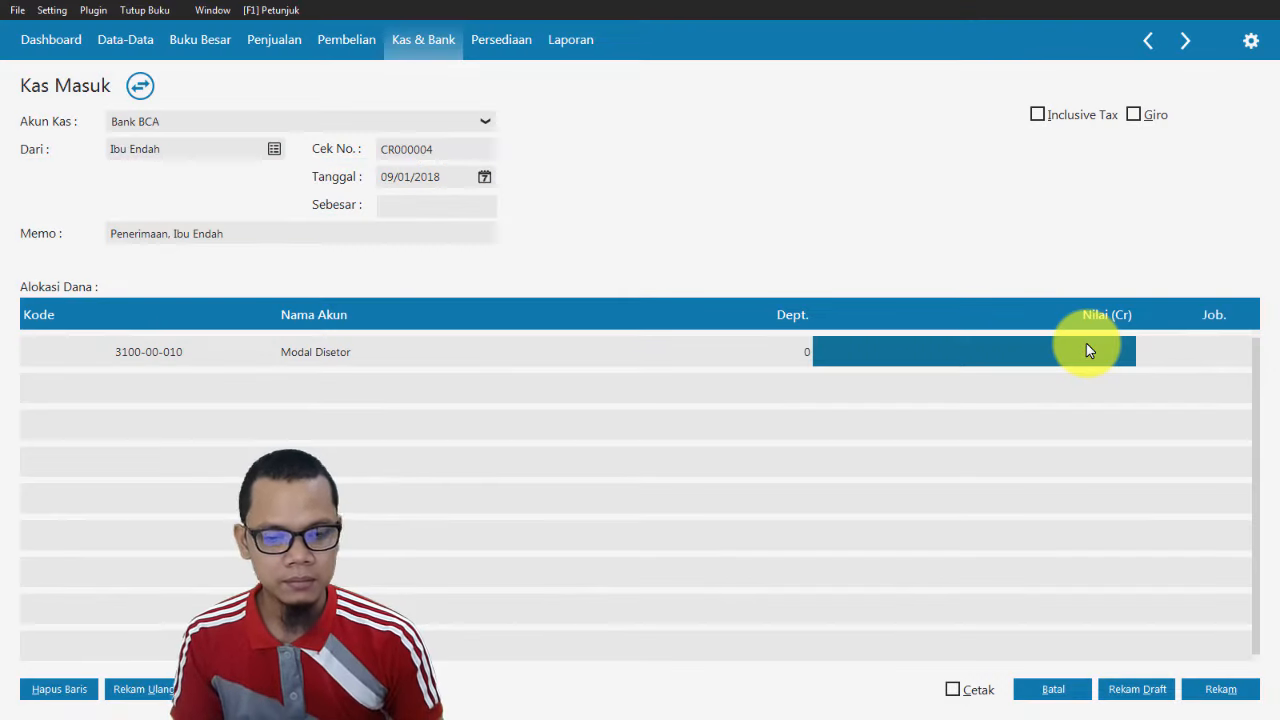
text(10000)
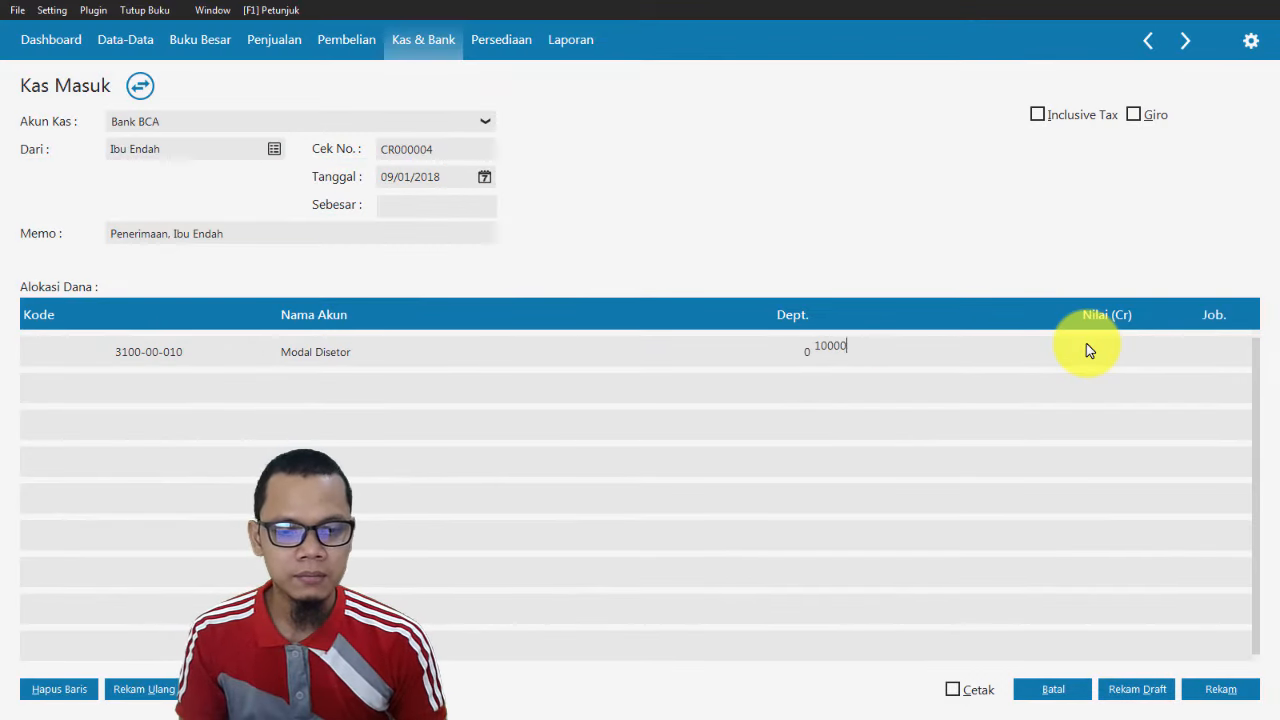
text(.000.000)
key(Return)
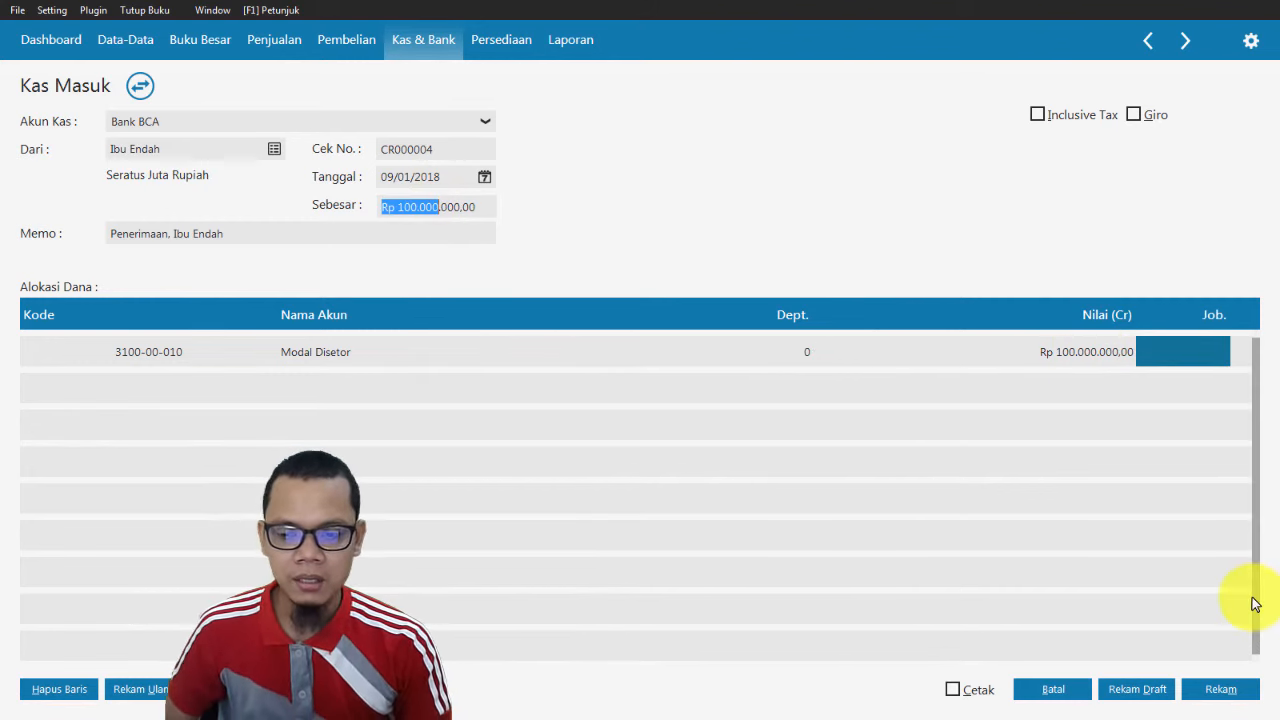
click(1225, 689)
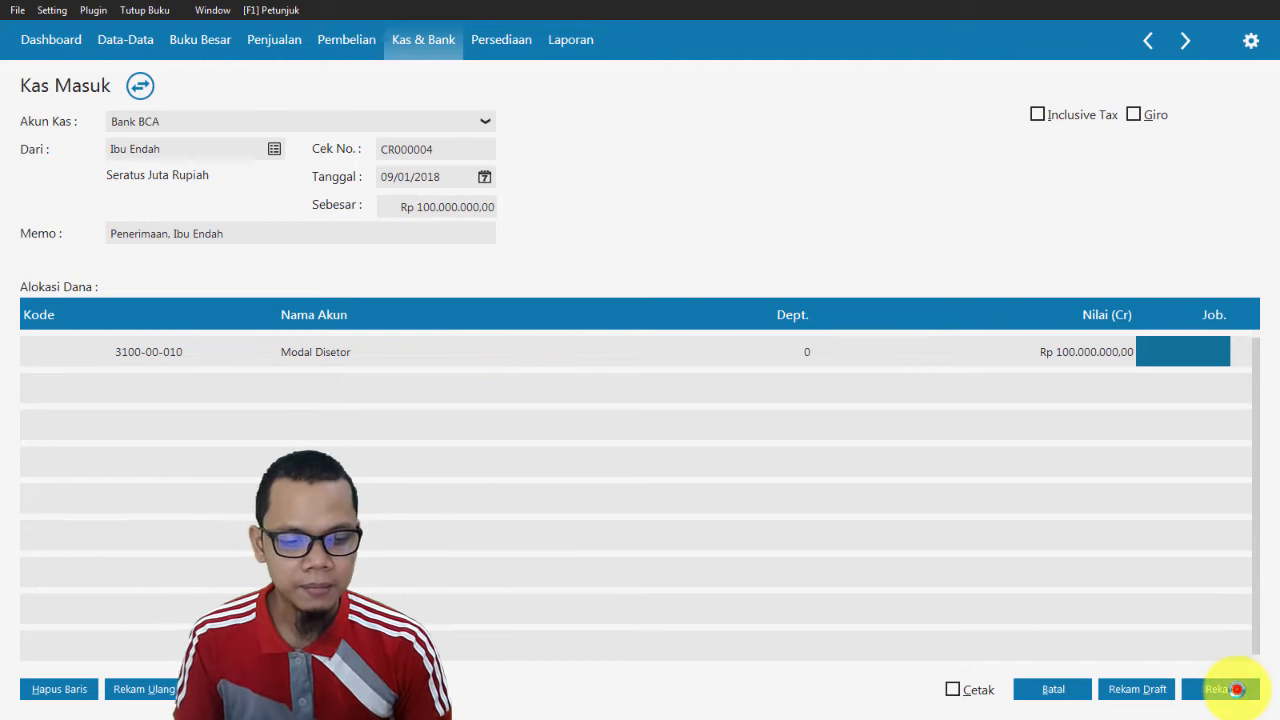
click(1062, 693)
Switch to the PowerPoint slide show to view case study 10, Pembelian Inventory, and return to Zahir to open the purchasing module.
key(alt+Tab)
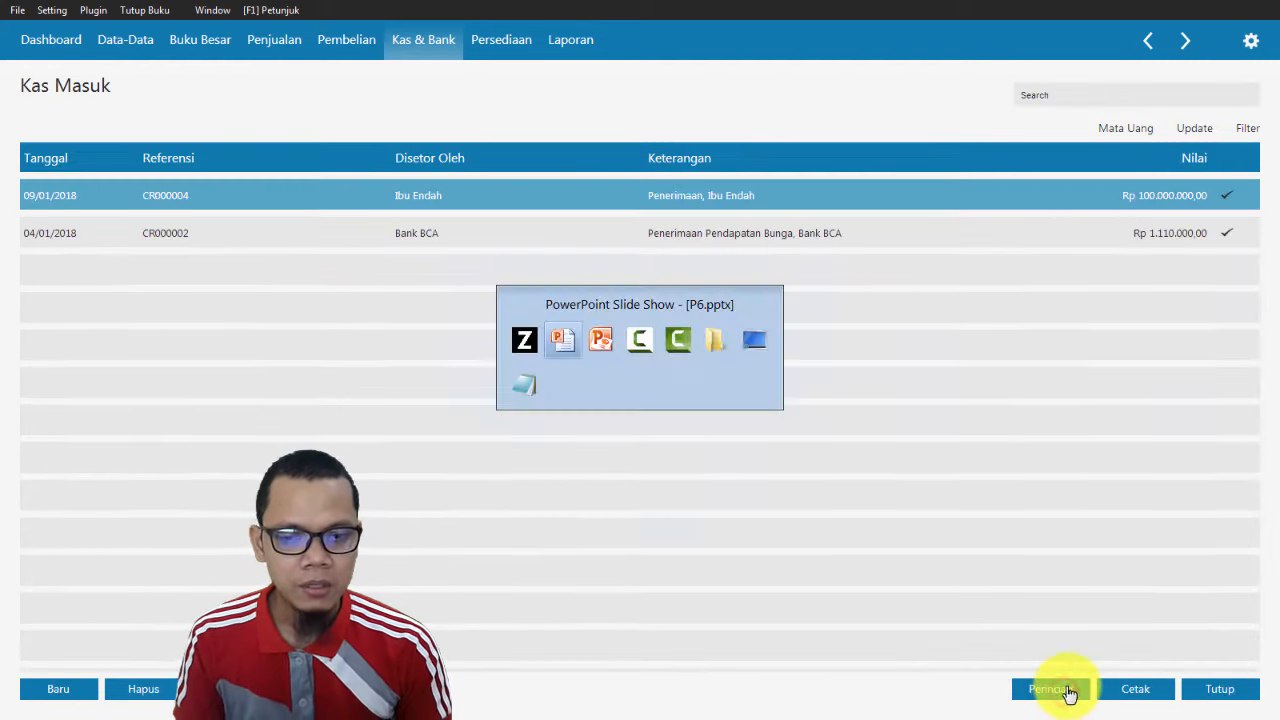
click(993, 540)
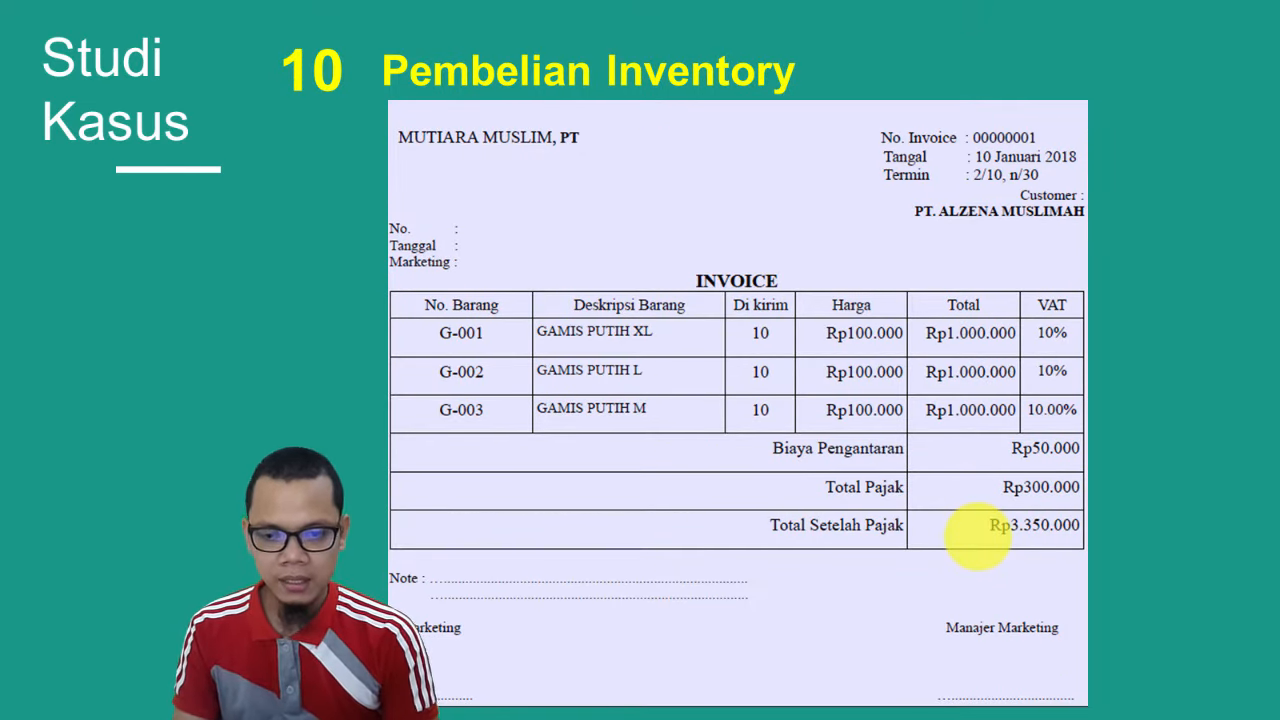
key(alt+Tab)
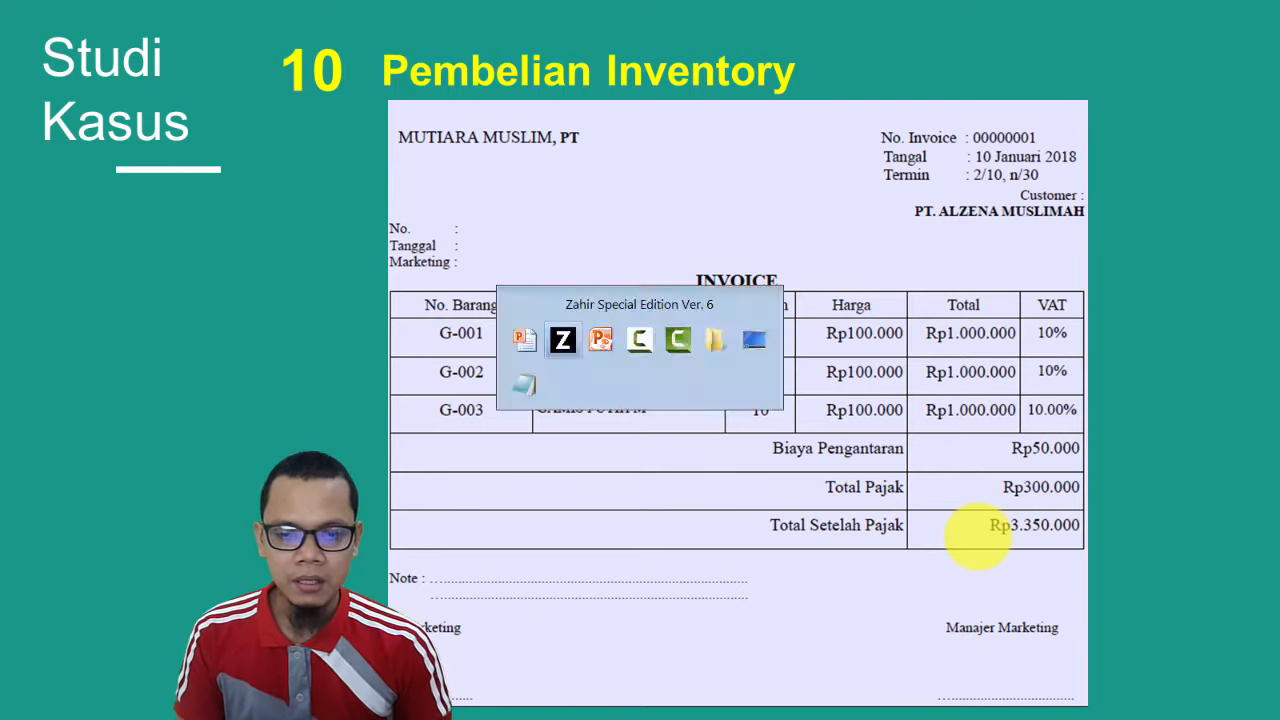
click(343, 42)
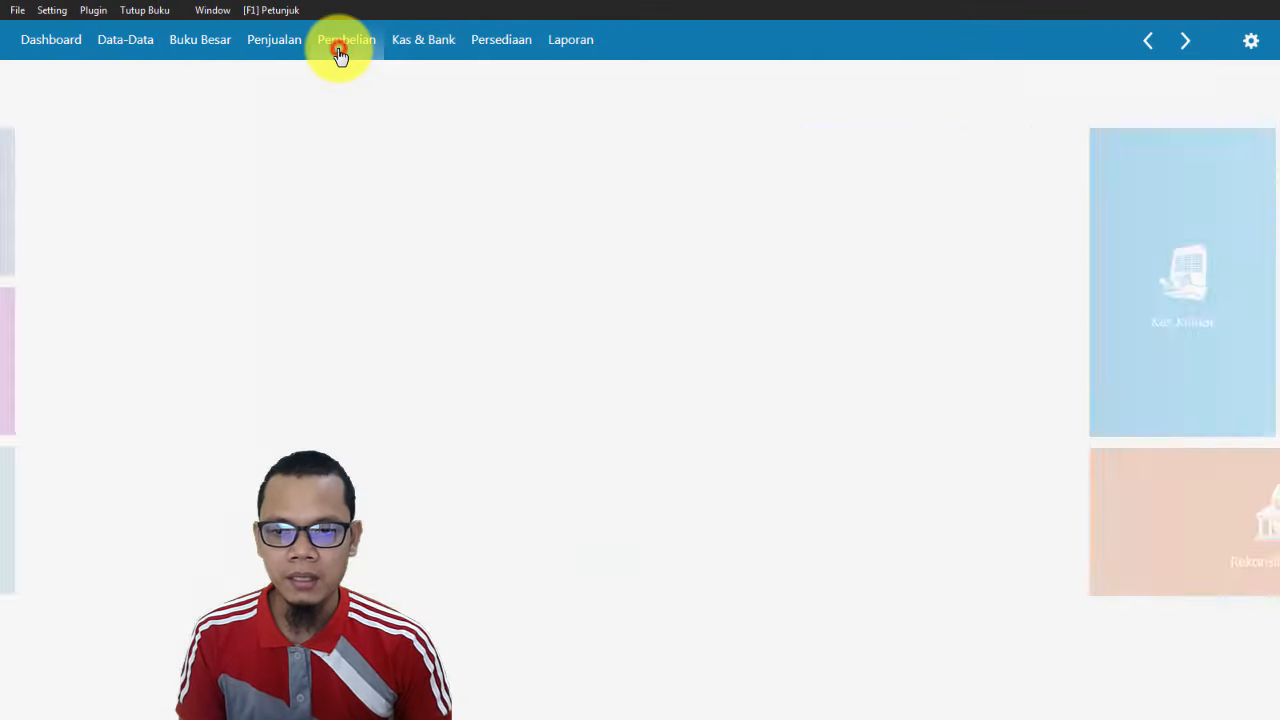
Switch to the PowerPoint invoice slide and underline the payment term 2/10, n/30 and the supplier name Mutiara Muslim.
key(alt+Tab)
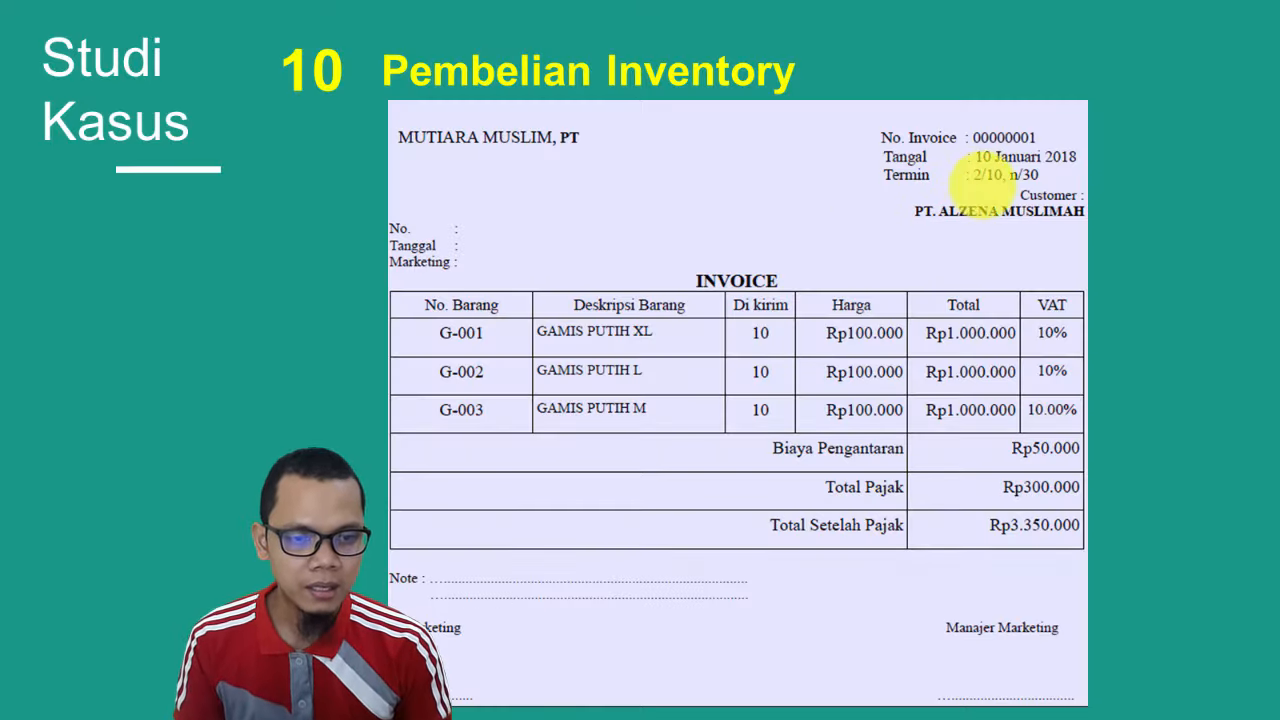
drag(975, 185, 1030, 186)
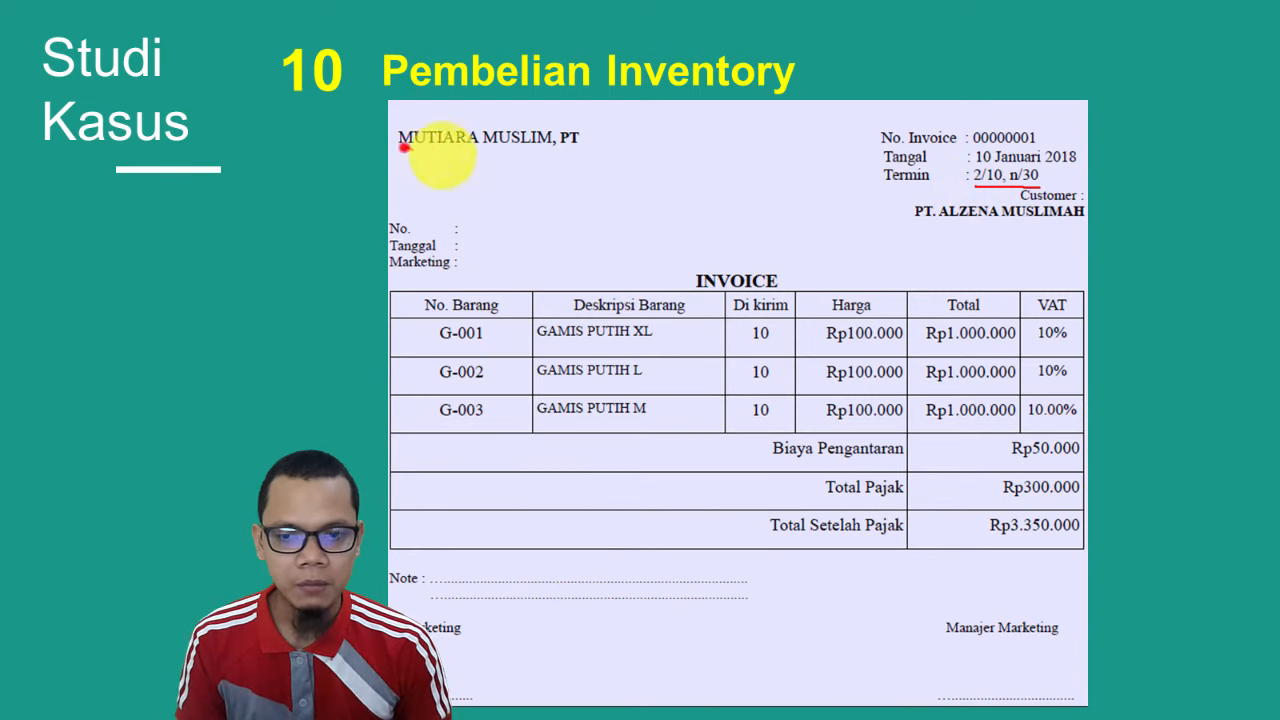
drag(398, 150, 512, 152)
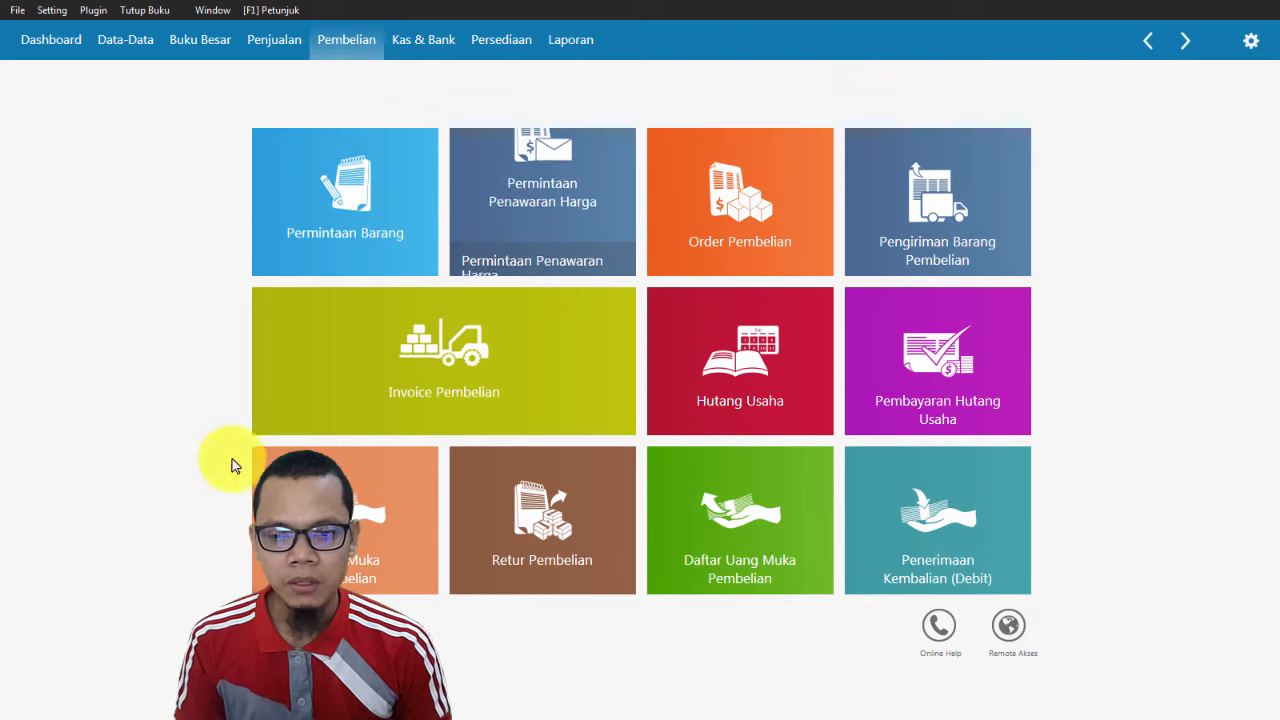
Create a new purchase invoice in Zahir for supplier Mutiara Muslim, PT with the invoice date 10/01/2018.
click(420, 370)
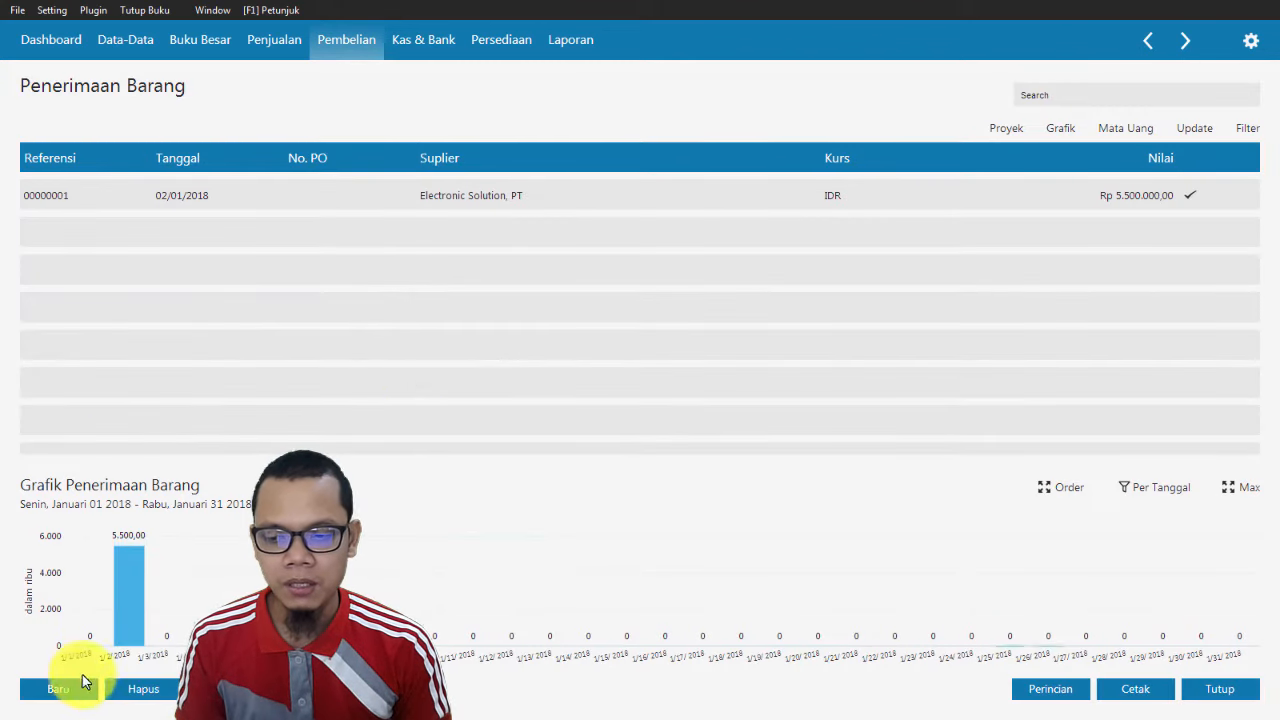
click(78, 689)
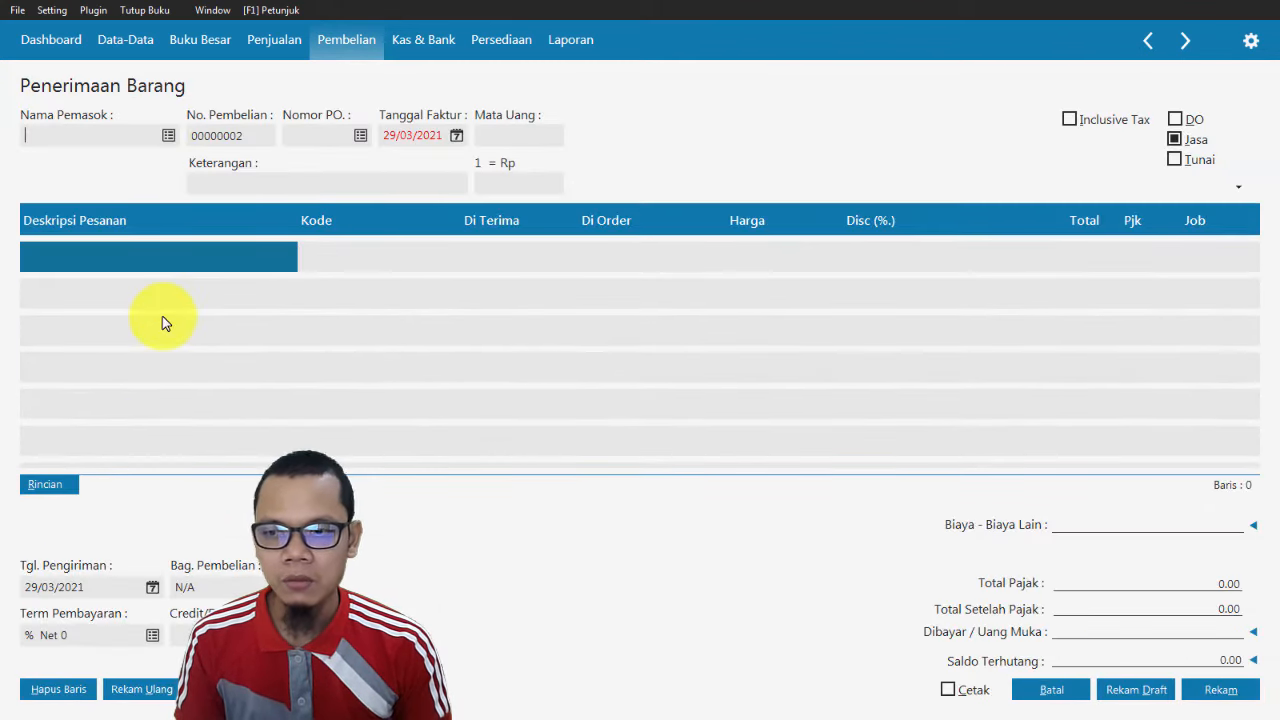
click(165, 138)
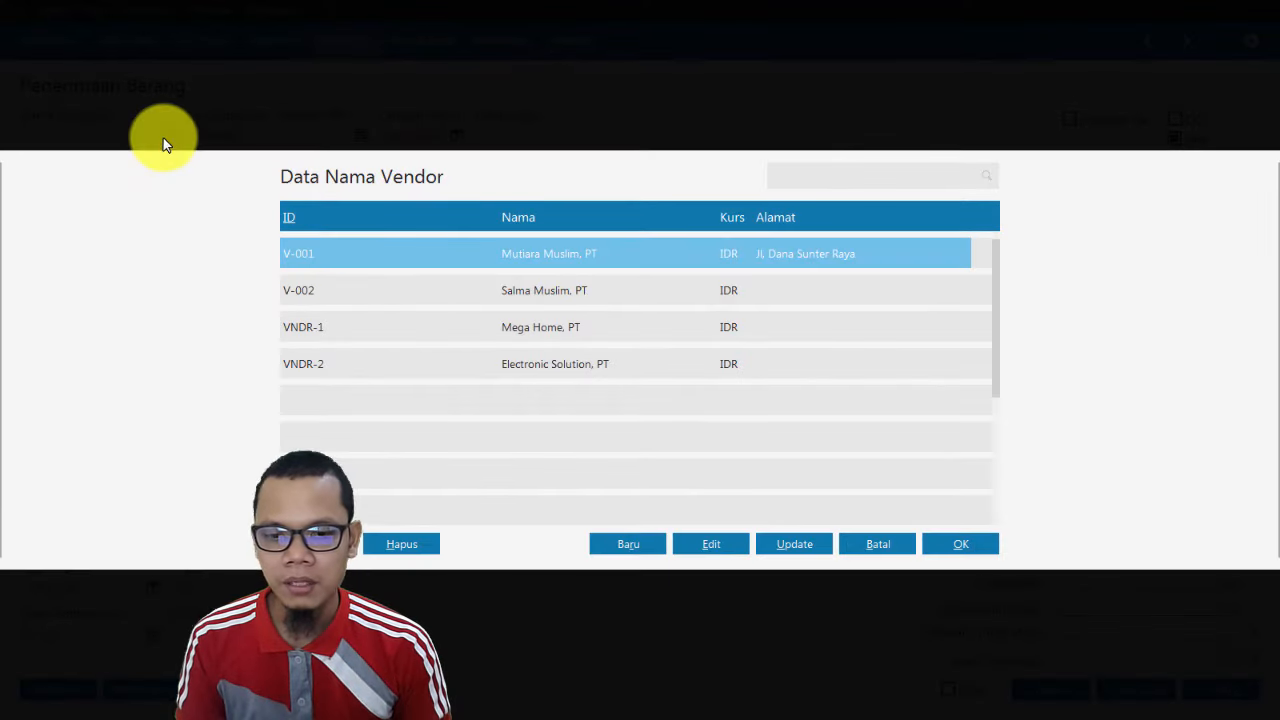
double_click(542, 253)
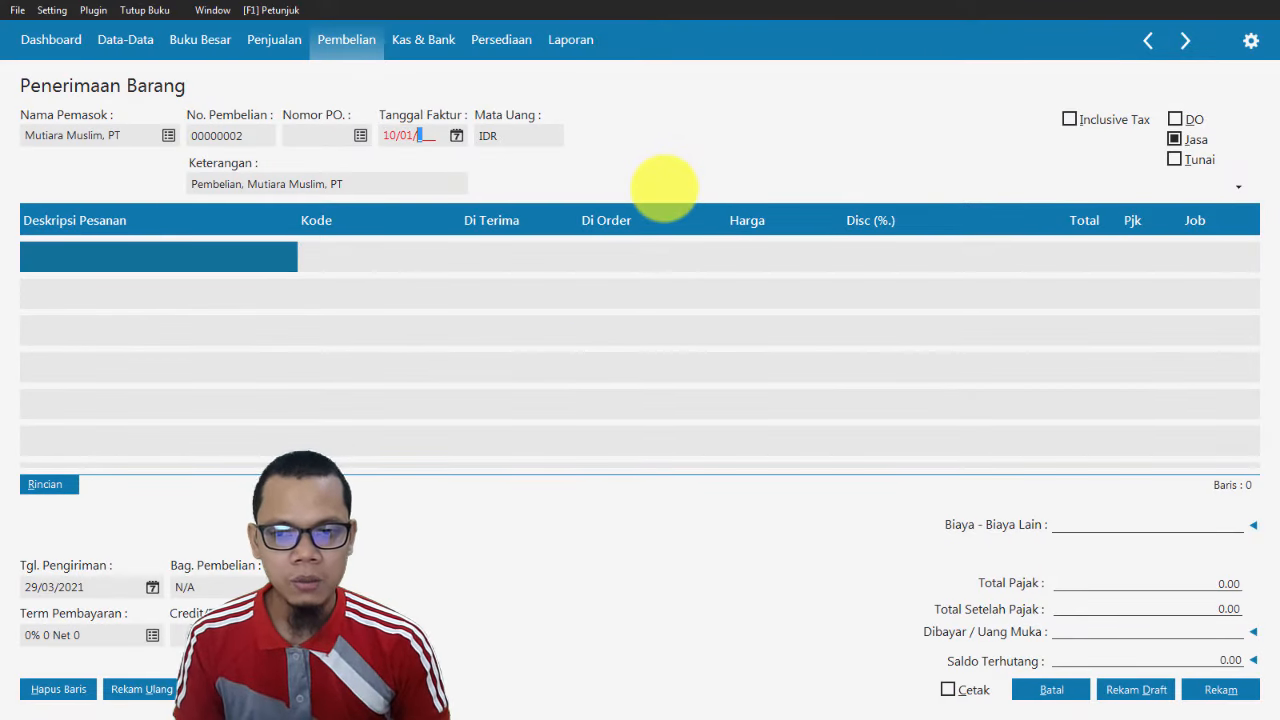
key(Tab)
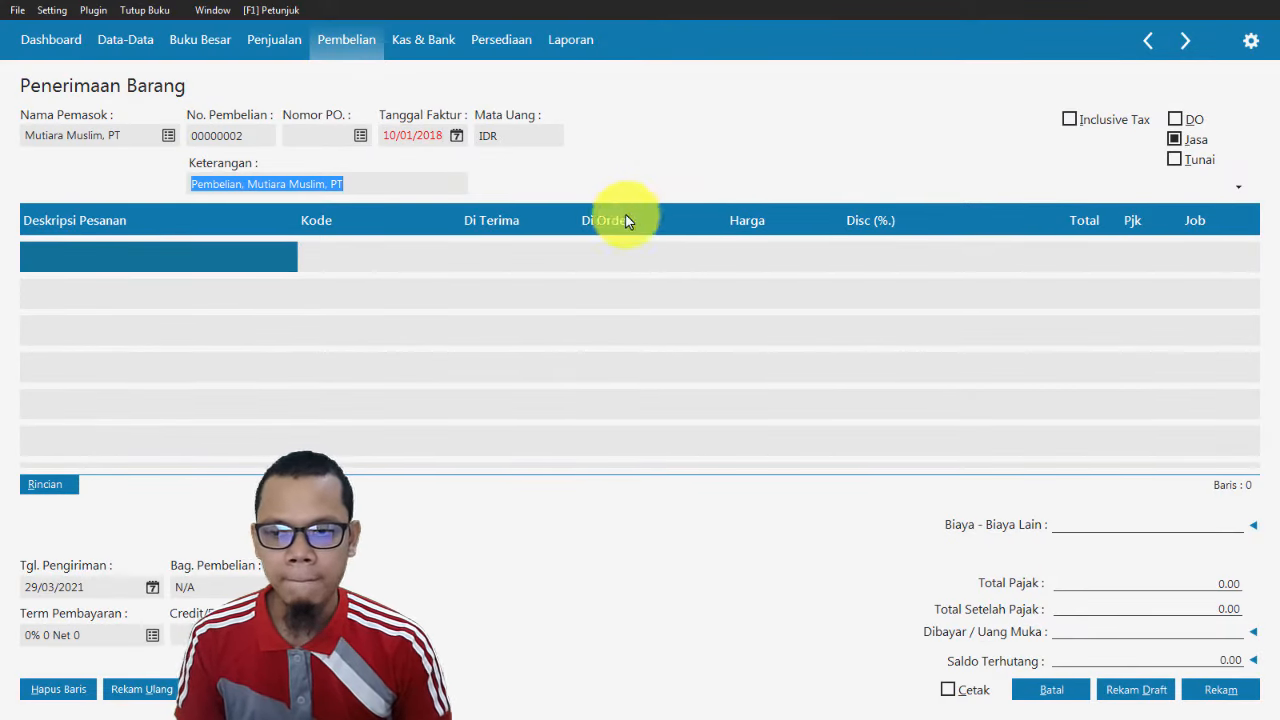
Check the item list on the PowerPoint invoice slide, and turn off the Jasa option on the Zahir purchase invoice.
key(alt+Tab)
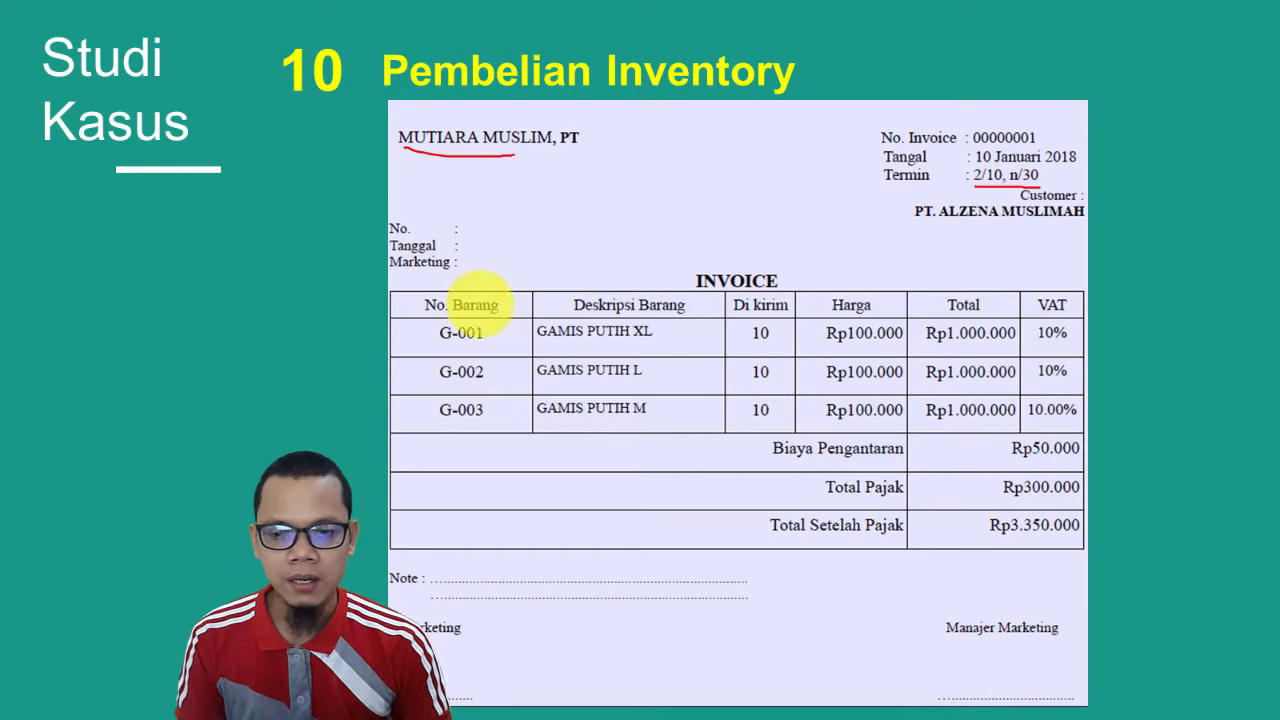
key(alt+Tab)
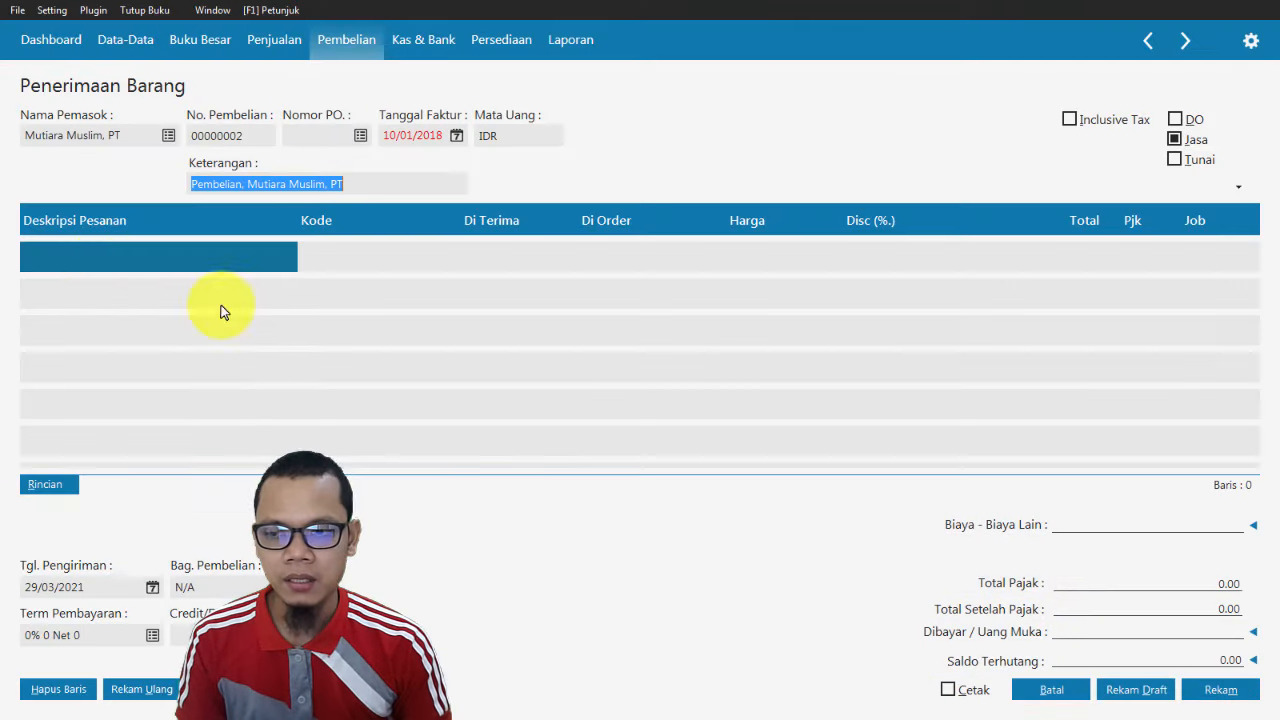
click(106, 257)
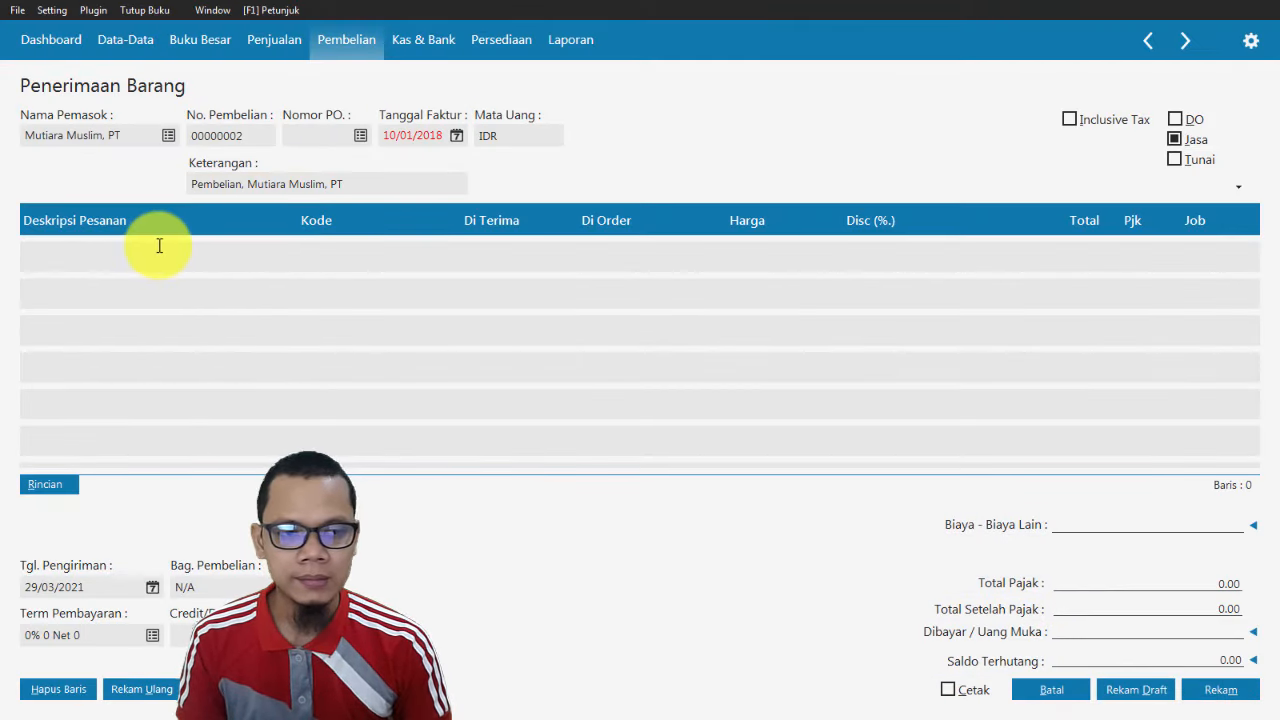
click(1176, 139)
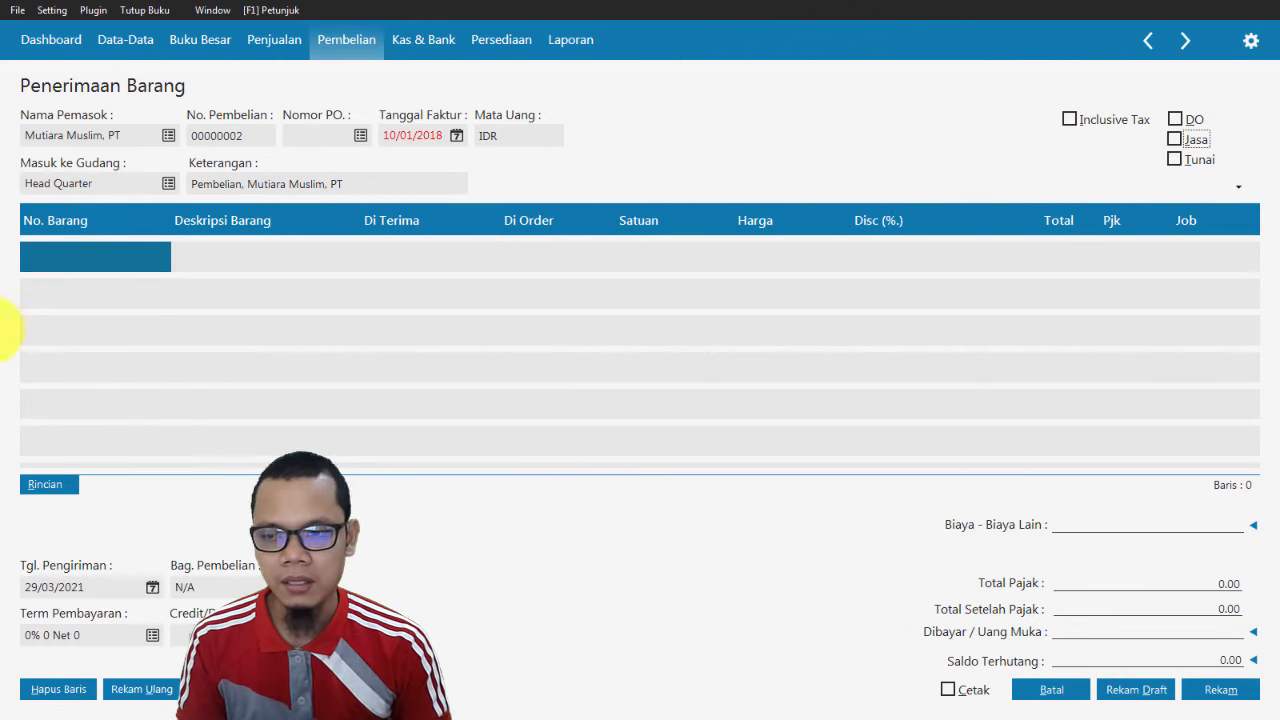
Add item G-001 Gamis Putih XL to the first invoice line with a received quantity of 10.
double_click(104, 261)
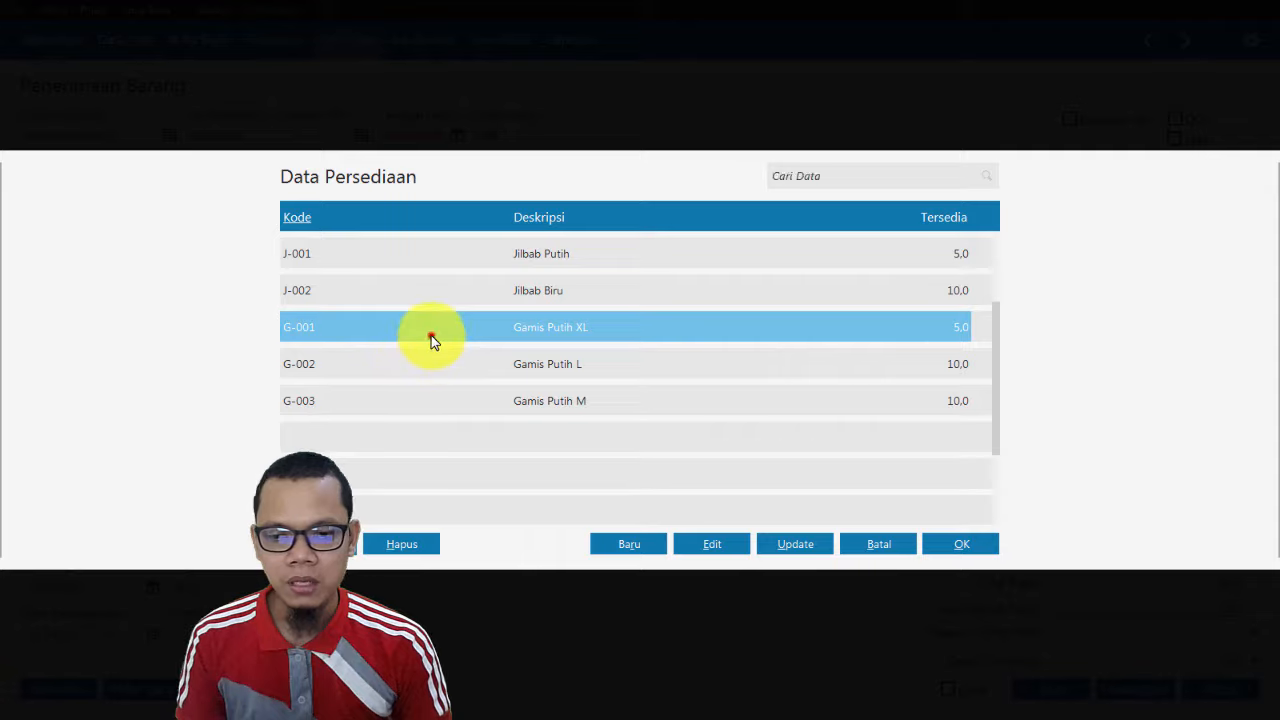
double_click(431, 335)
click(405, 264)
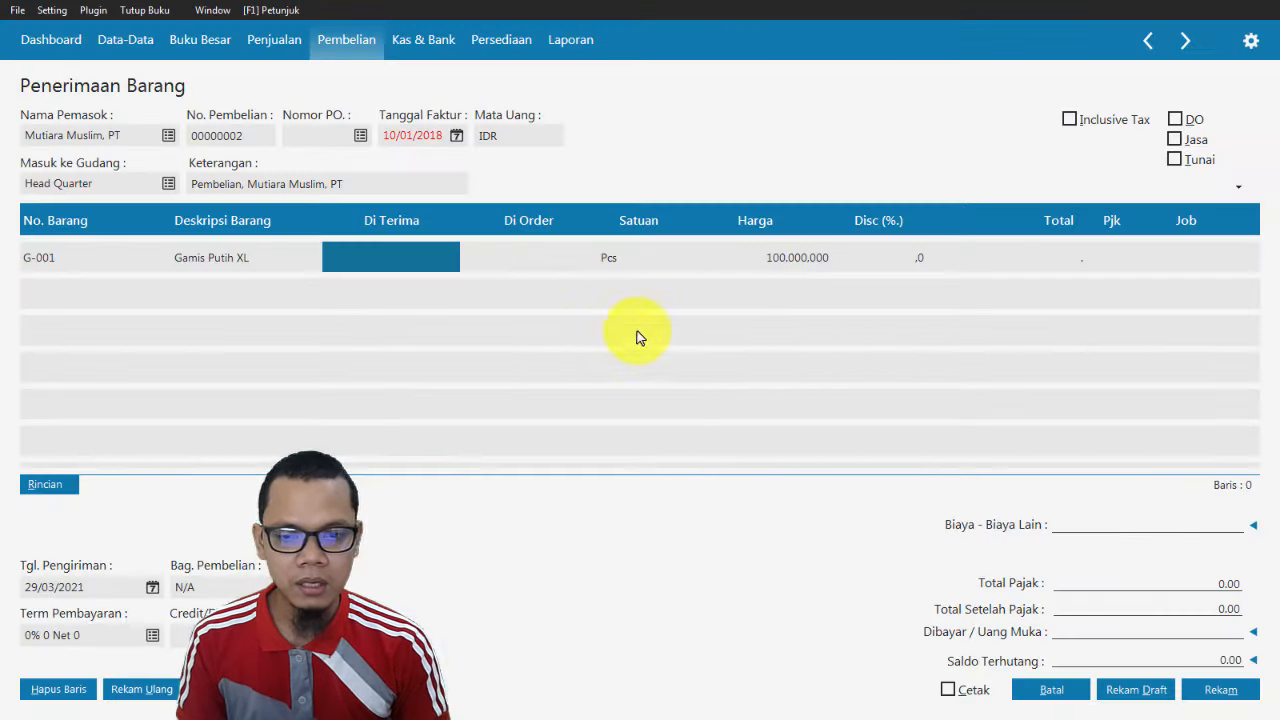
text(10)
key(Return)
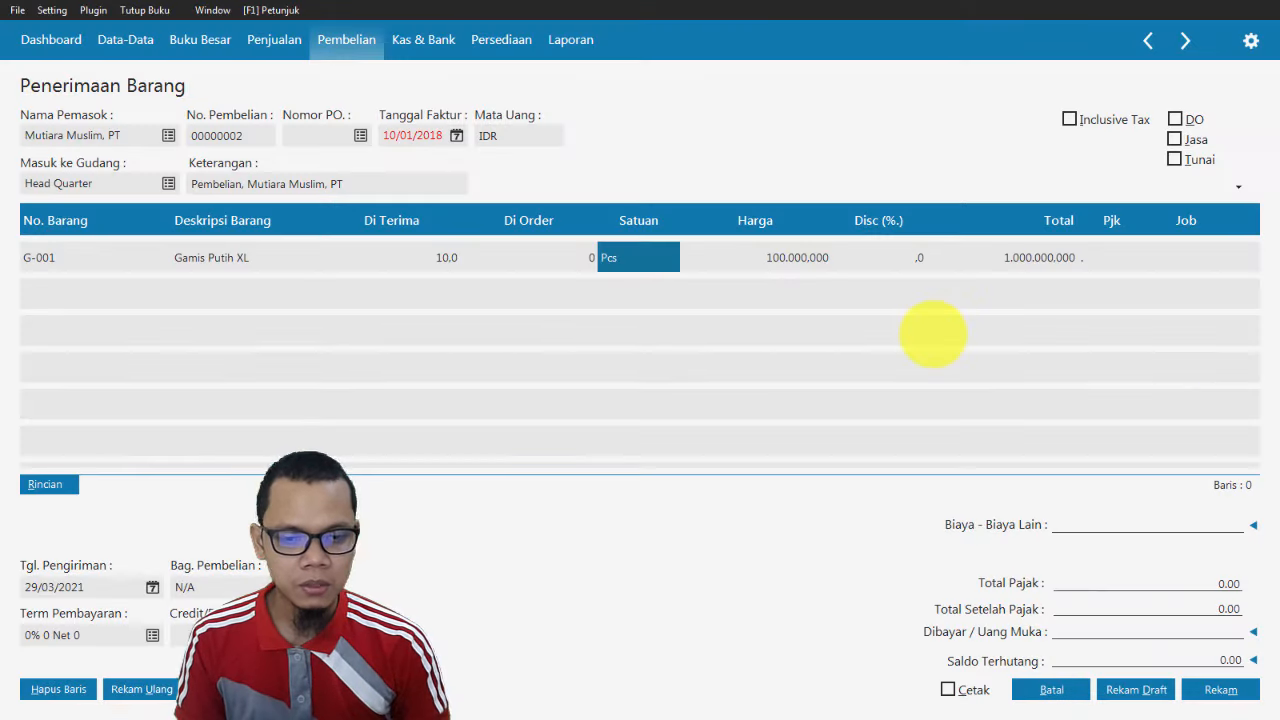
Set the Gamis Putih XL line's unit to Pcs and its tax to VAT.
key(Return)
text(d)
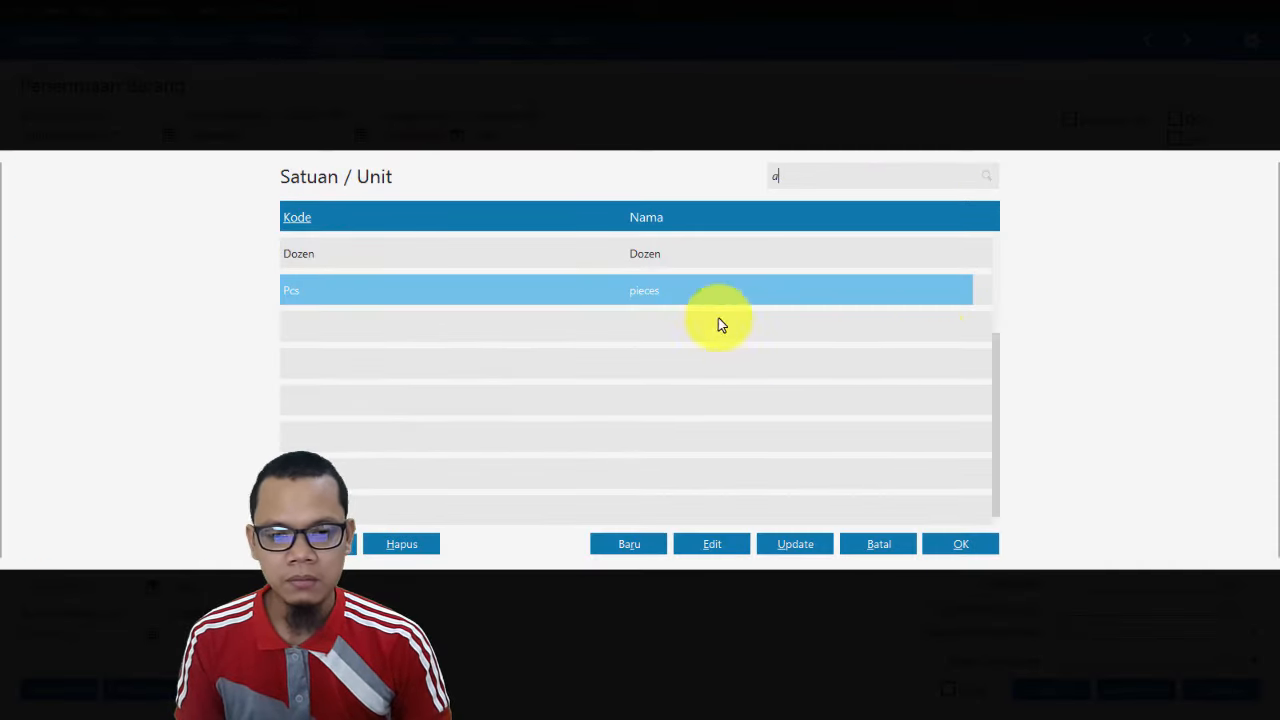
double_click(684, 297)
click(777, 257)
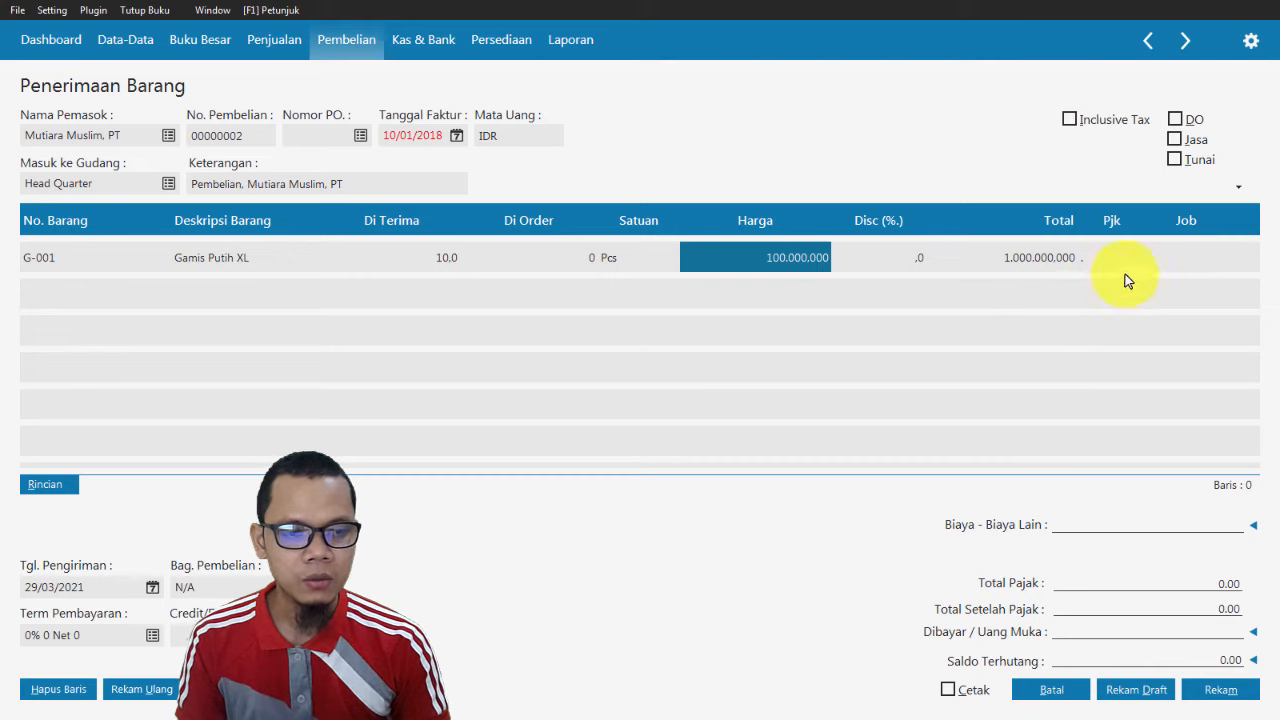
double_click(1118, 257)
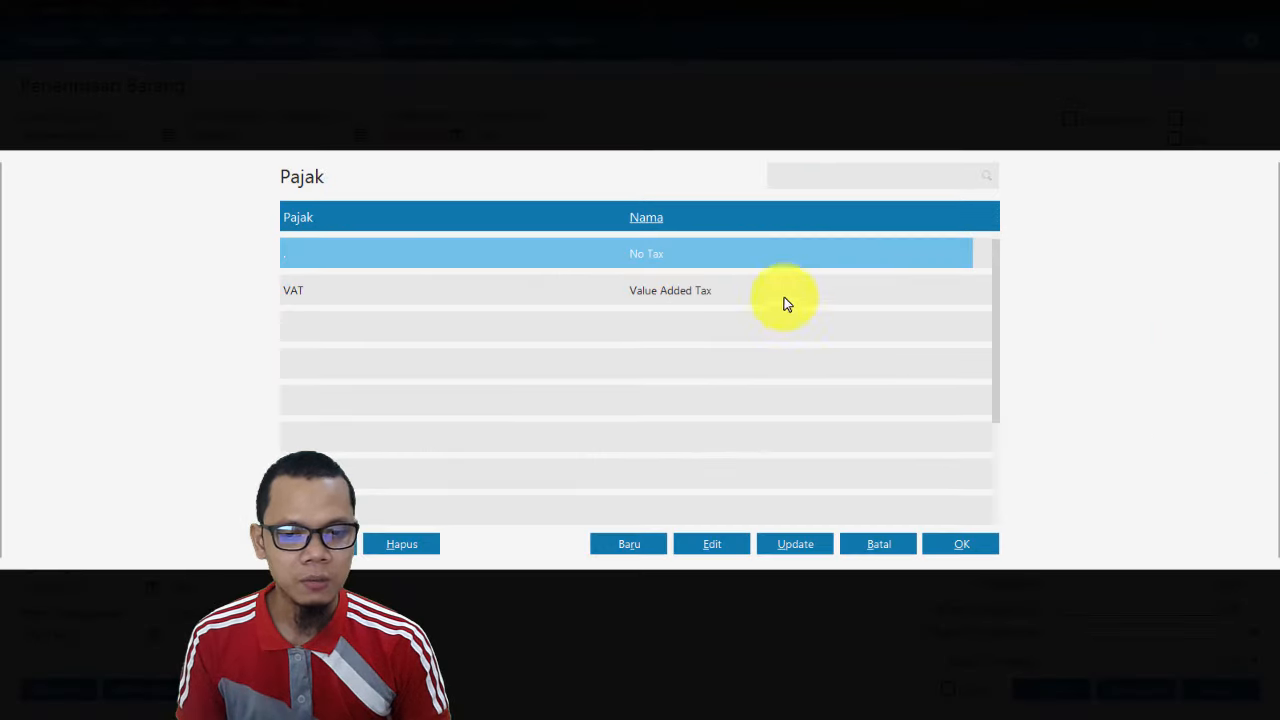
double_click(783, 297)
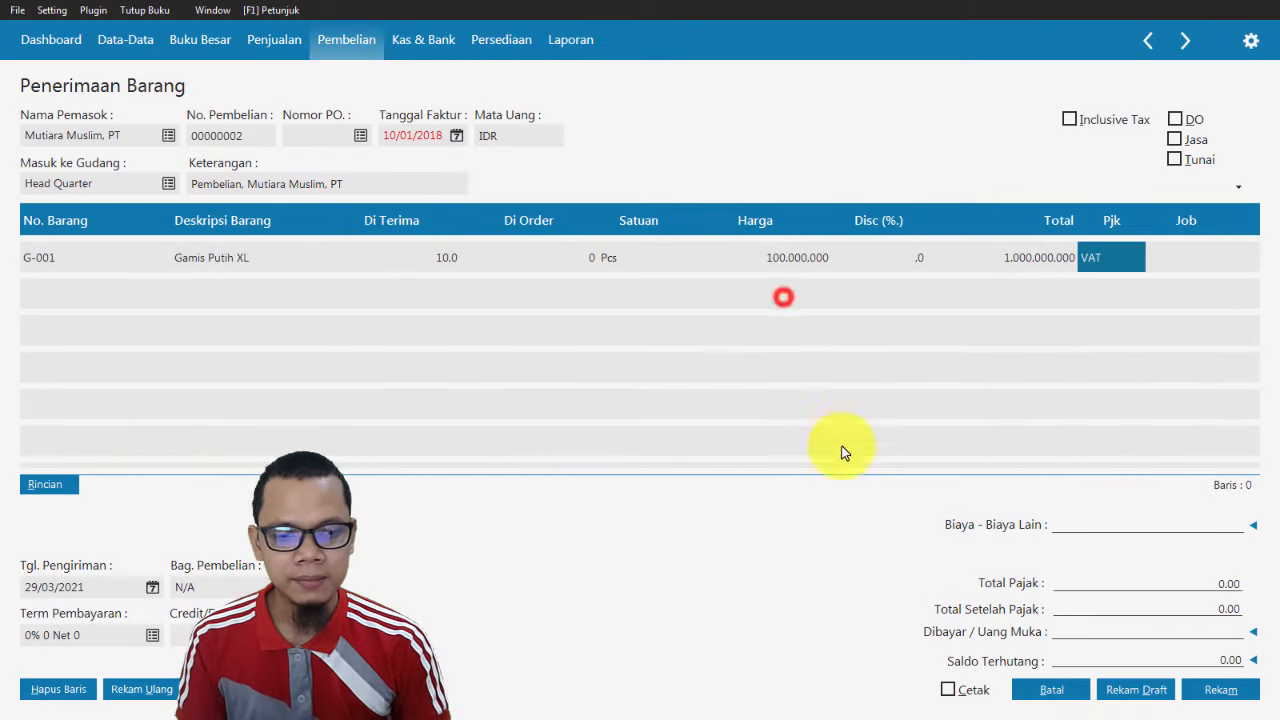
key(Tab)
key(Tab)
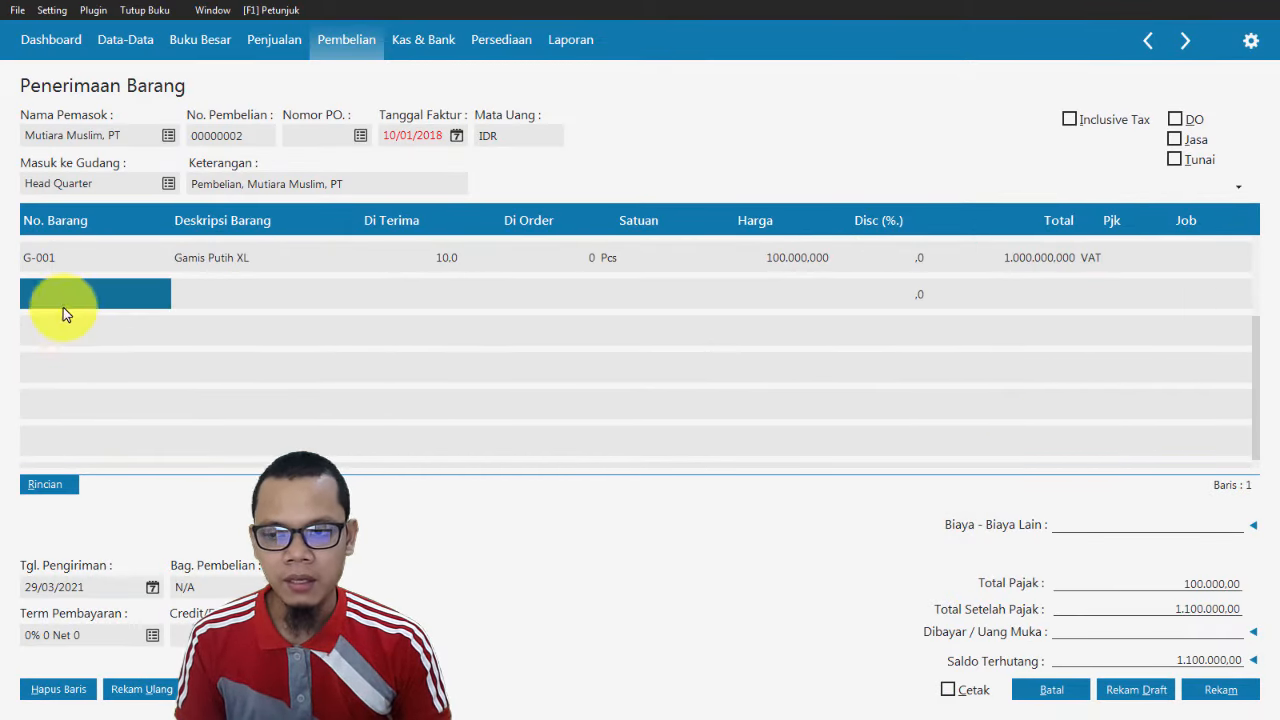
Add item G-002 Gamis Putih L to the second invoice line with a received quantity of 10 and VAT as its tax.
double_click(58, 296)
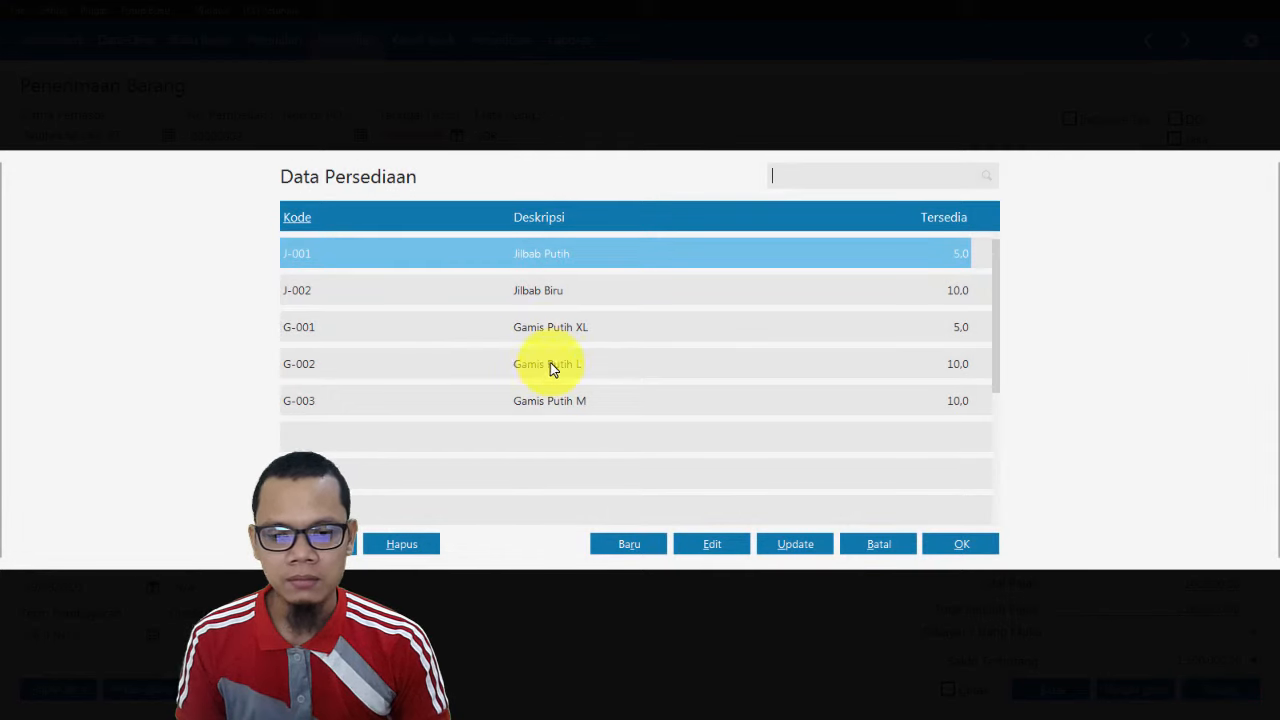
double_click(550, 363)
click(440, 296)
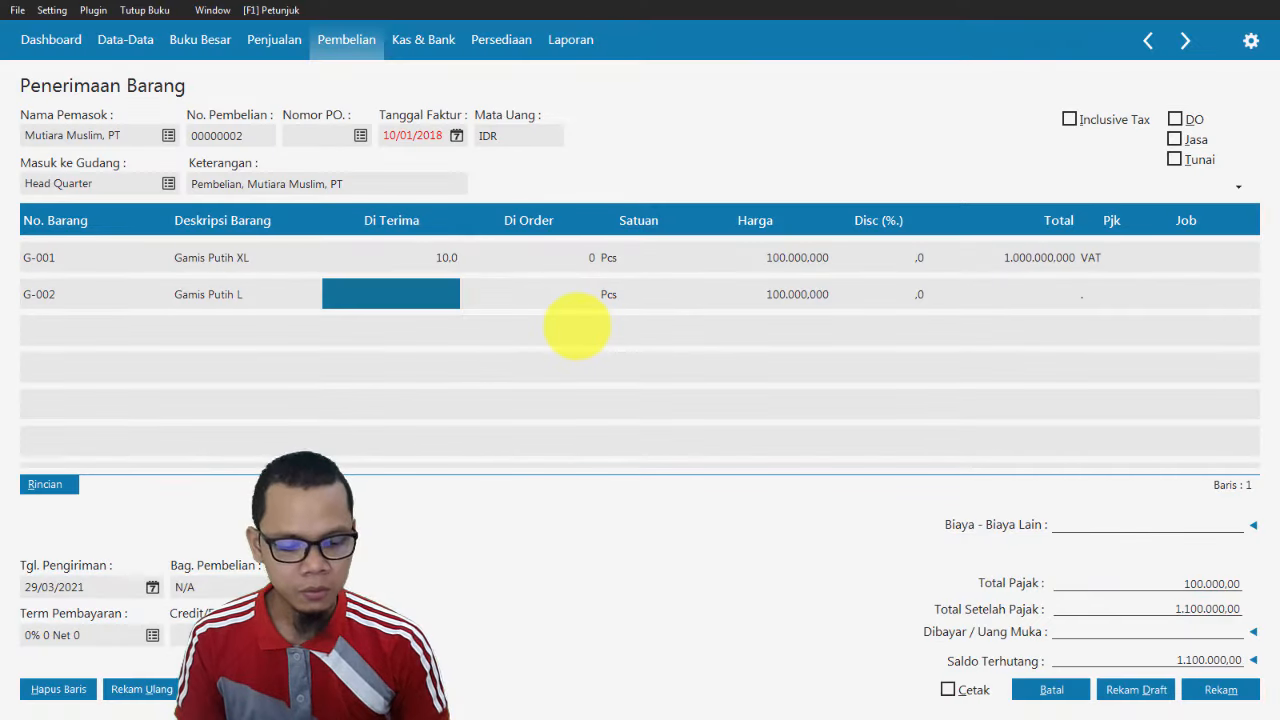
text(10)
key(Return)
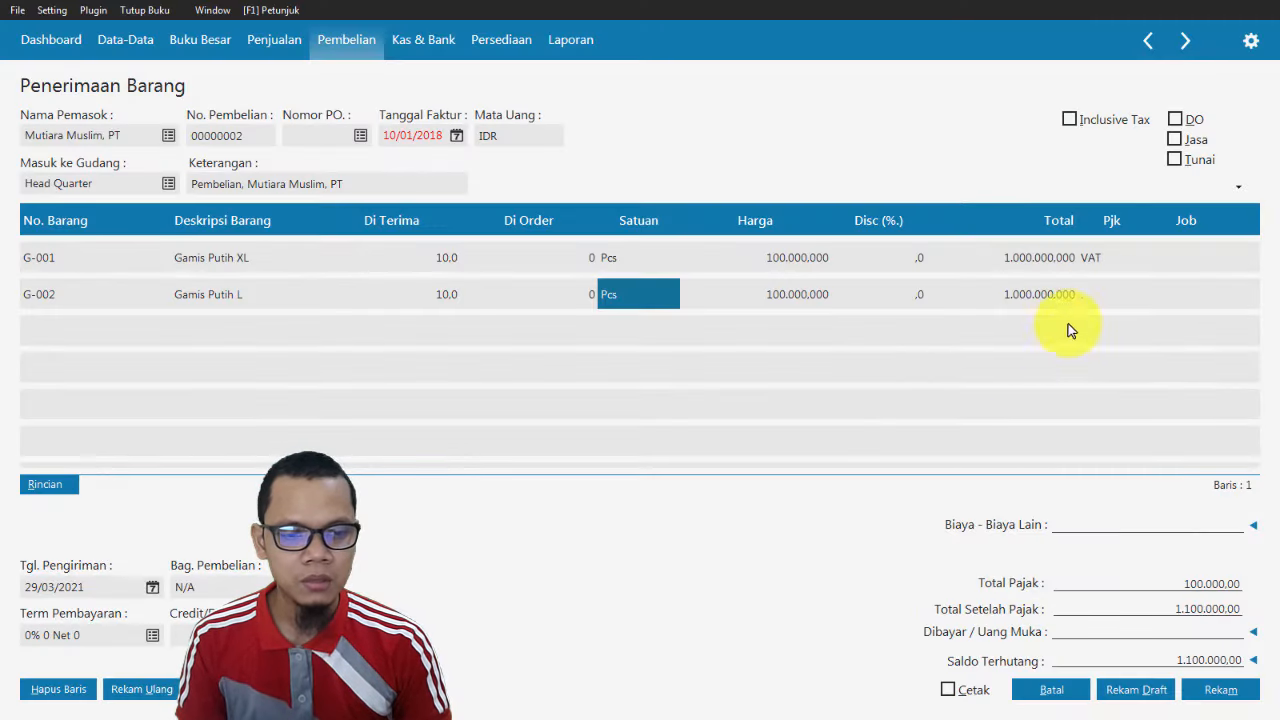
double_click(1106, 294)
double_click(763, 289)
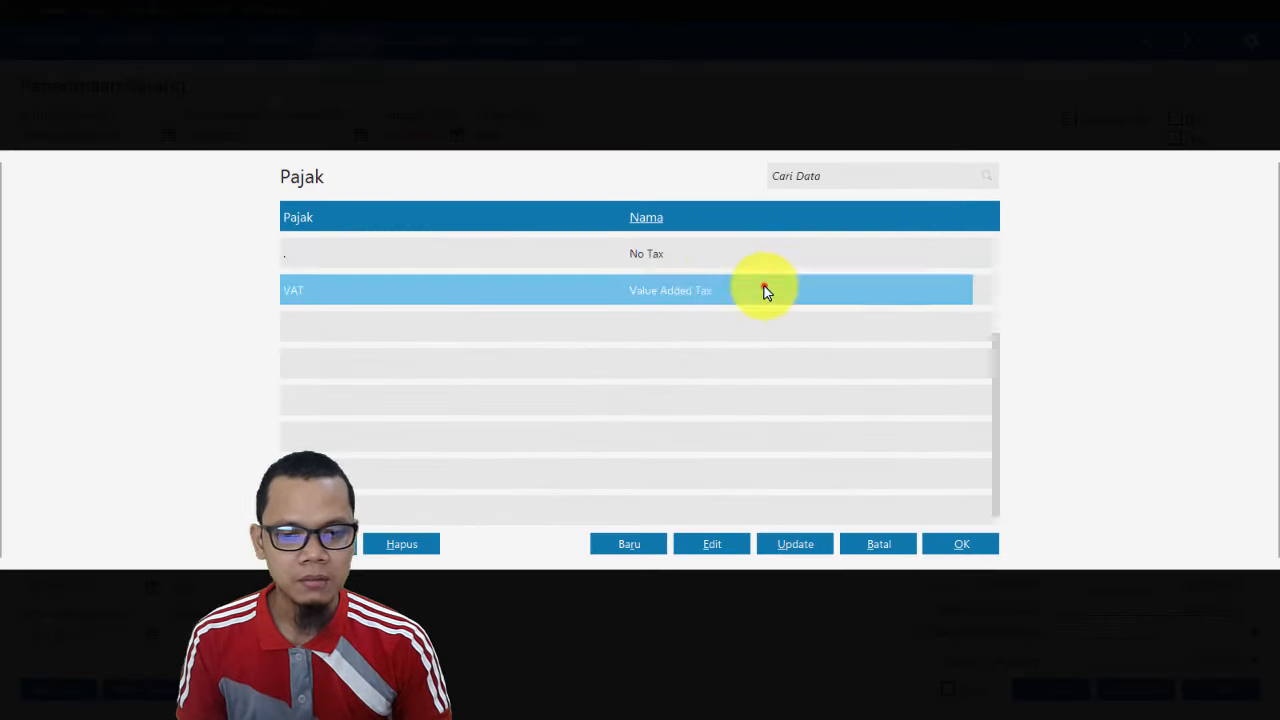
Add item G-003 Gamis Putih M to the third invoice line with a received quantity of 10 and VAT as its tax.
key(Return)
key(Return)
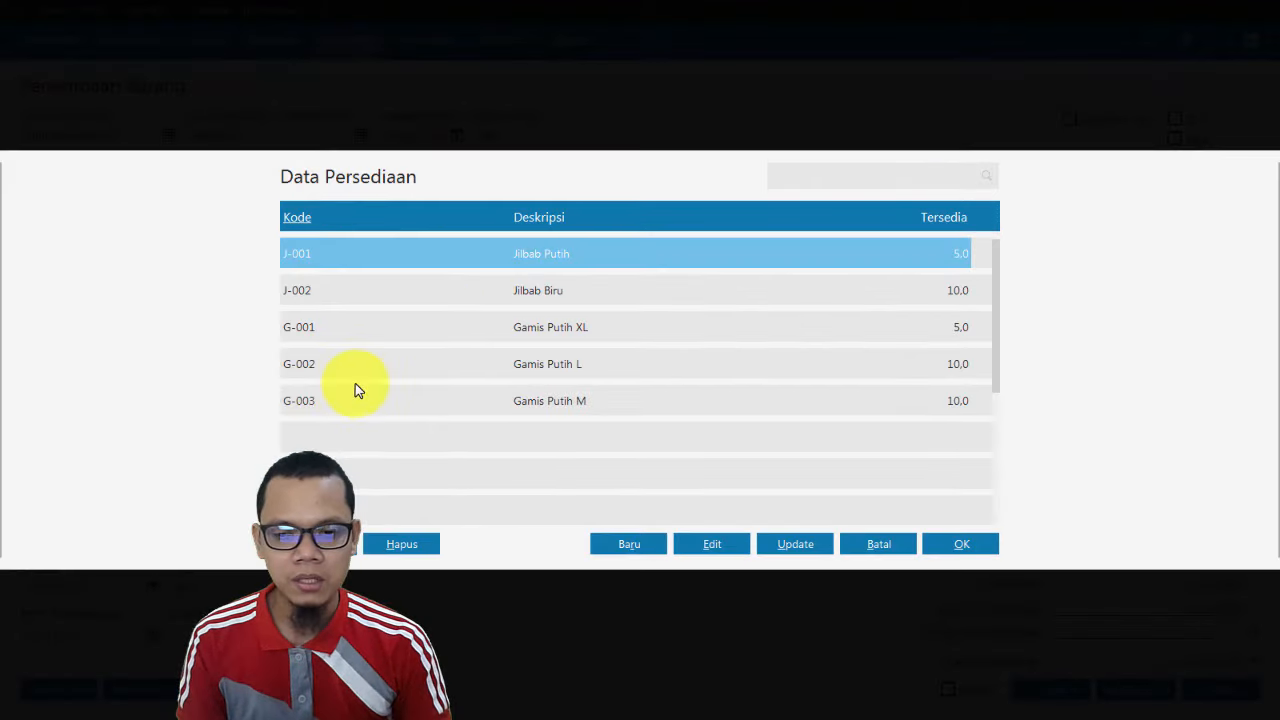
double_click(471, 400)
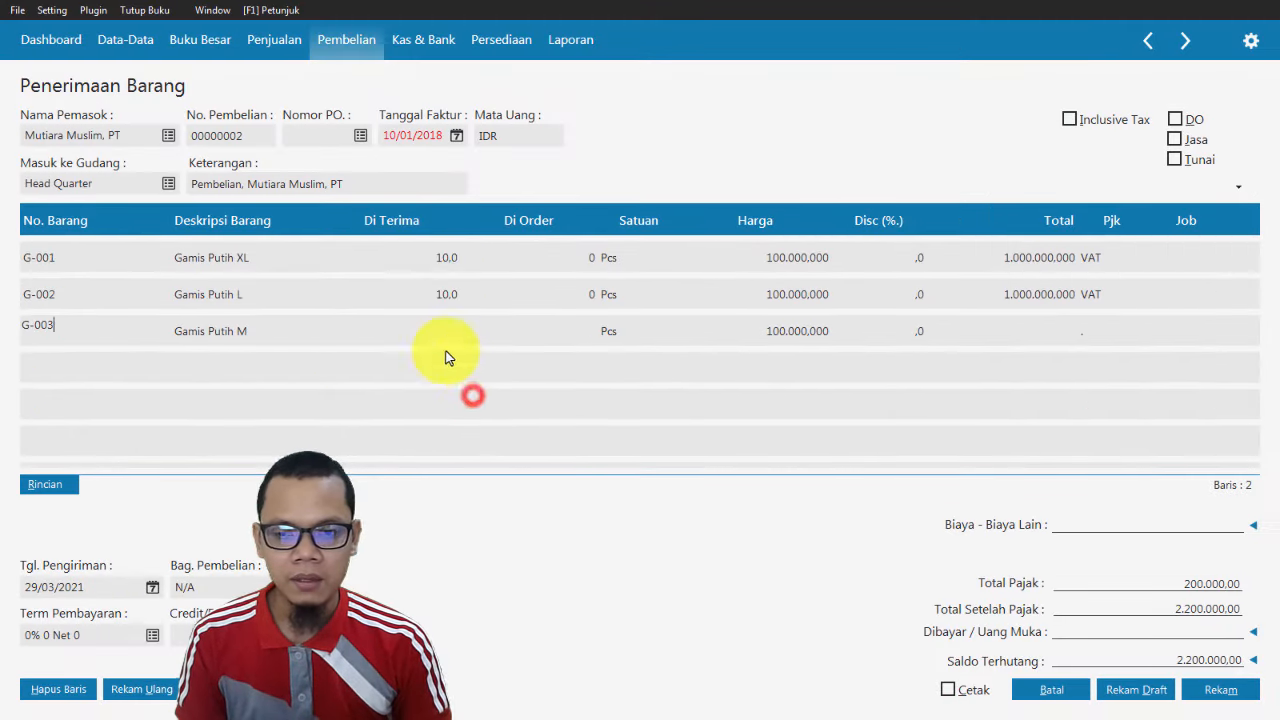
click(446, 340)
text(10)
key(Return)
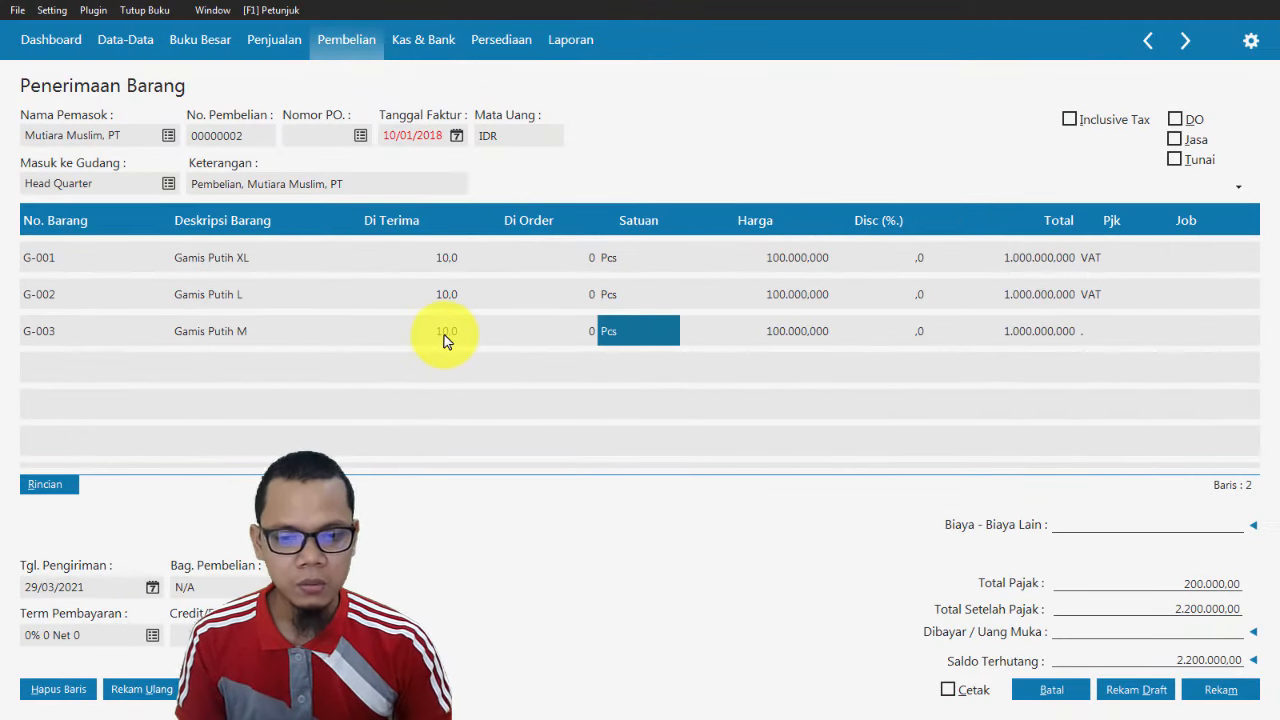
key(Return)
key(Return)
key(Return)
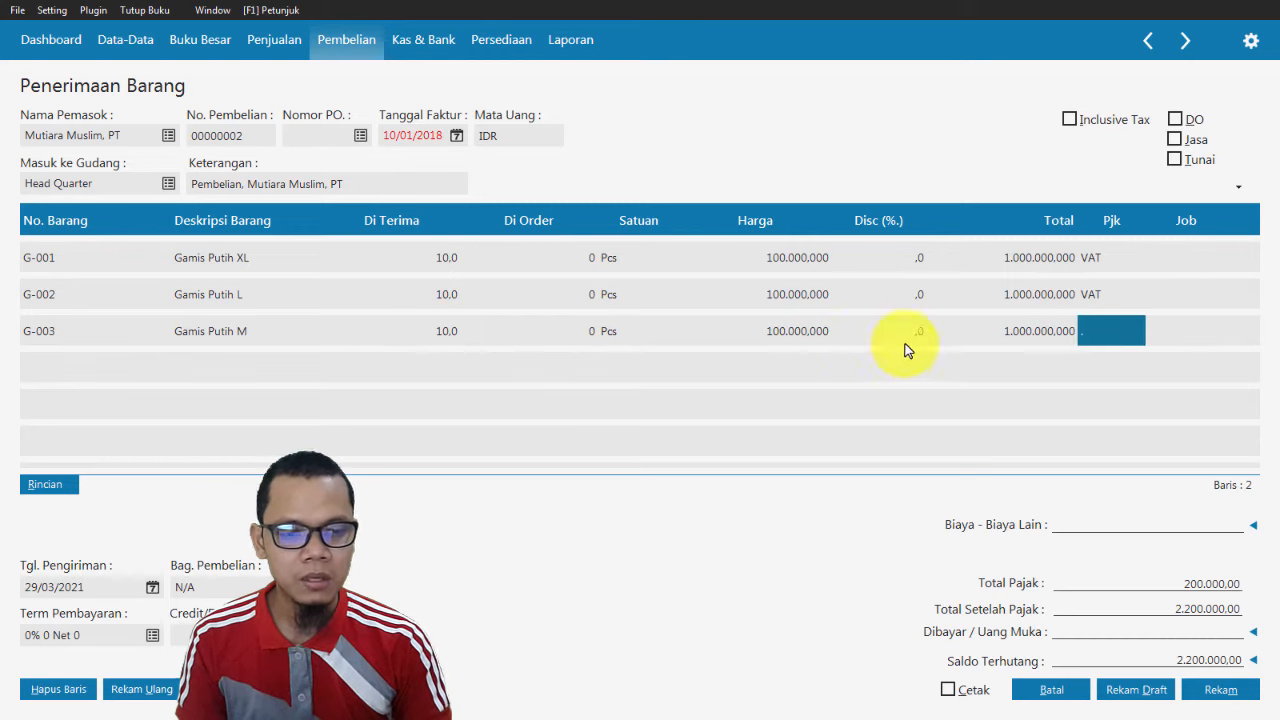
click(1105, 338)
double_click(649, 294)
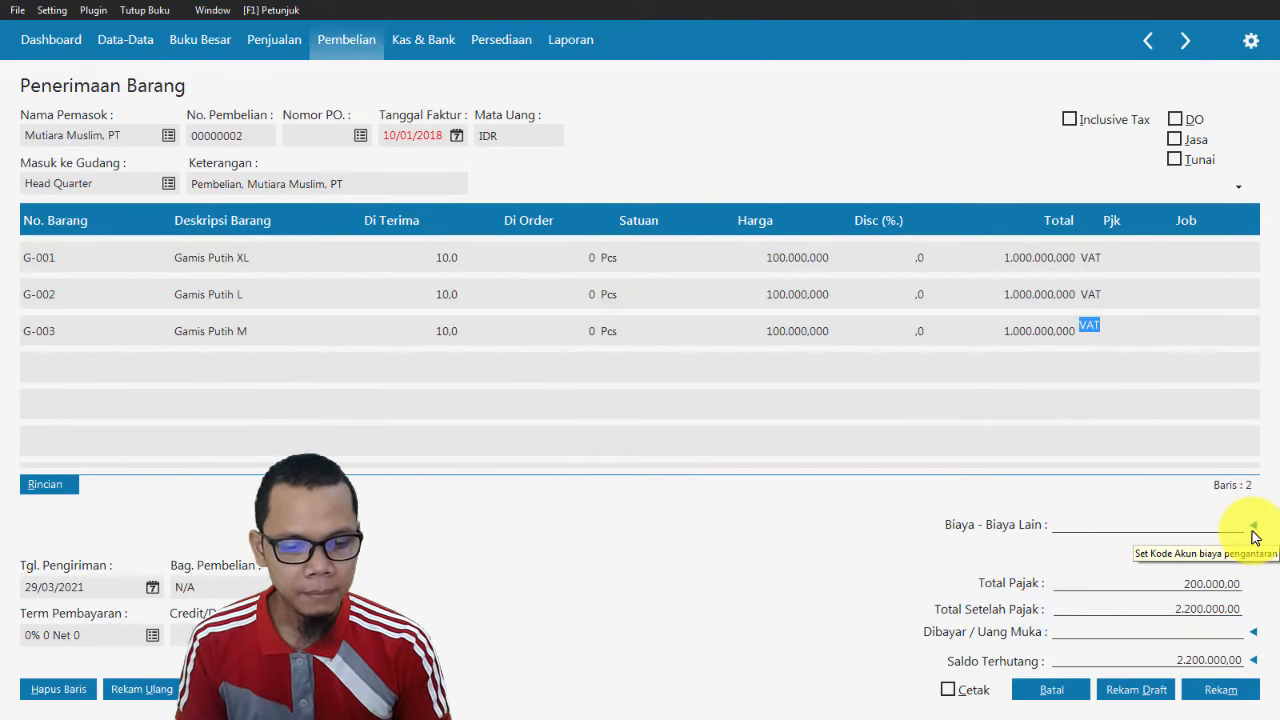
Accept account 510000050 Beban Pengiriman for delivery costs and enter Biaya - Biaya Lain of 50.000 on the invoice.
click(1254, 528)
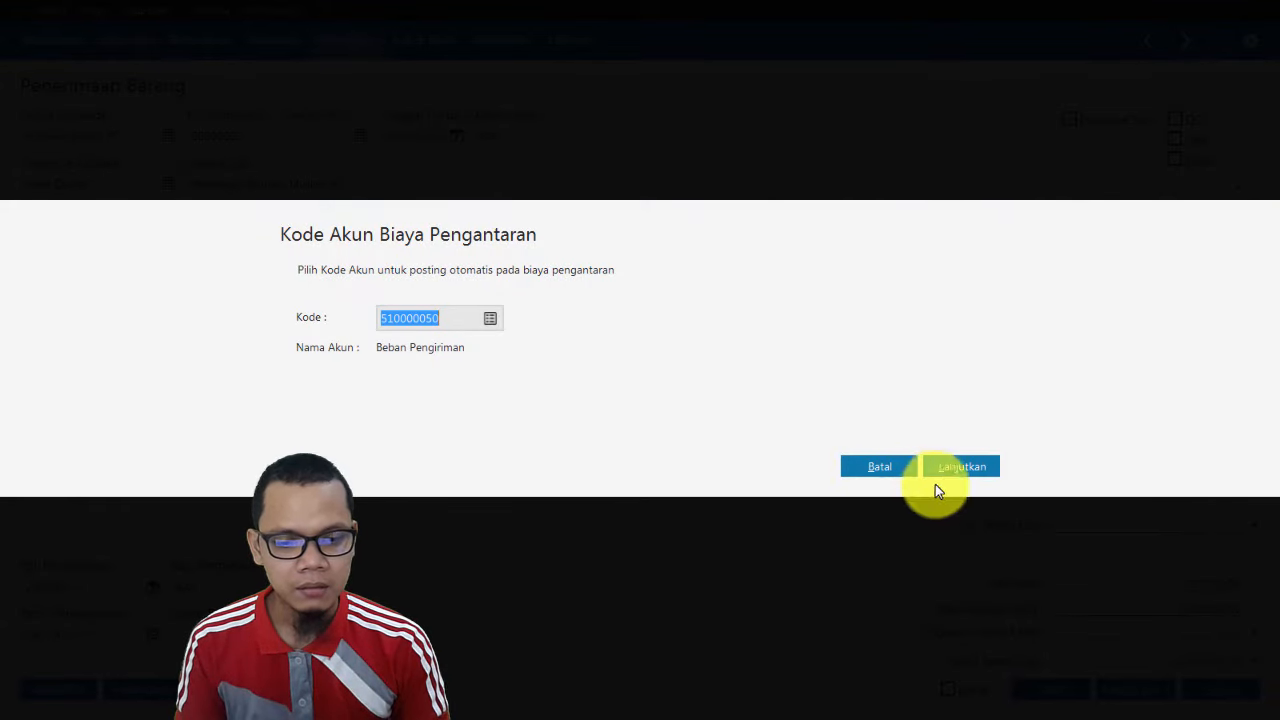
click(964, 467)
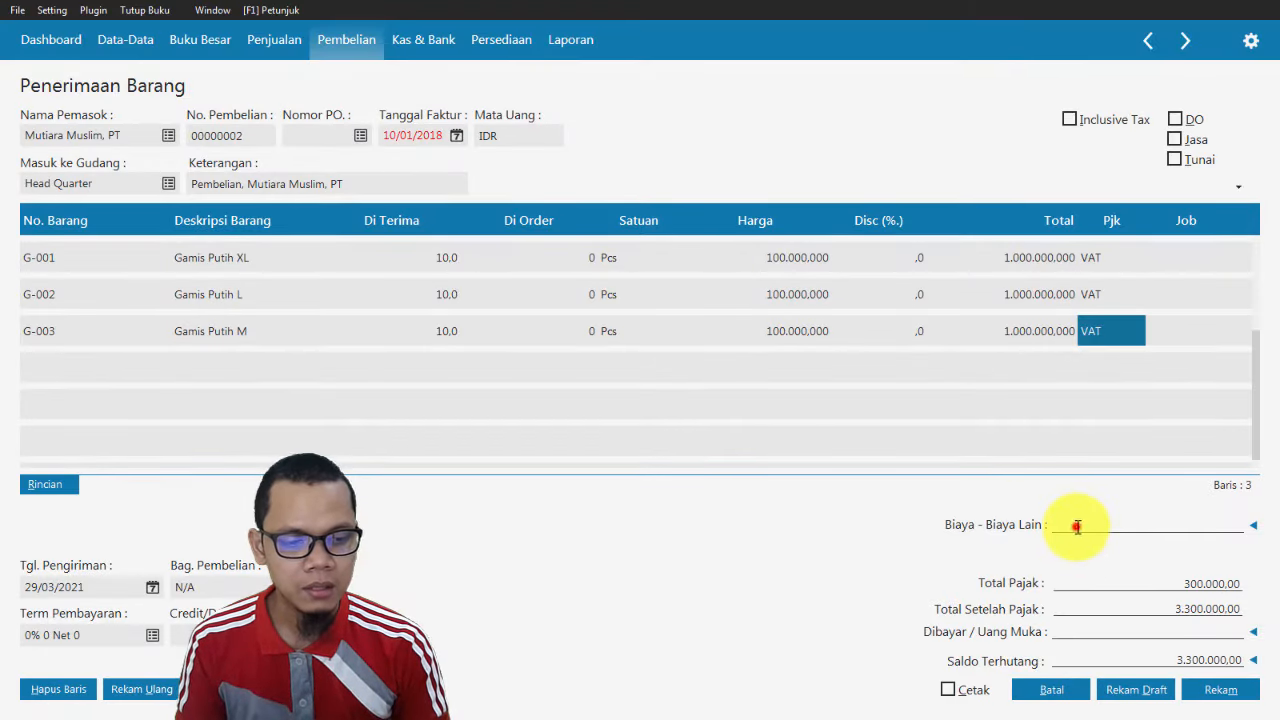
key(alt+Tab)
key(alt+Tab)
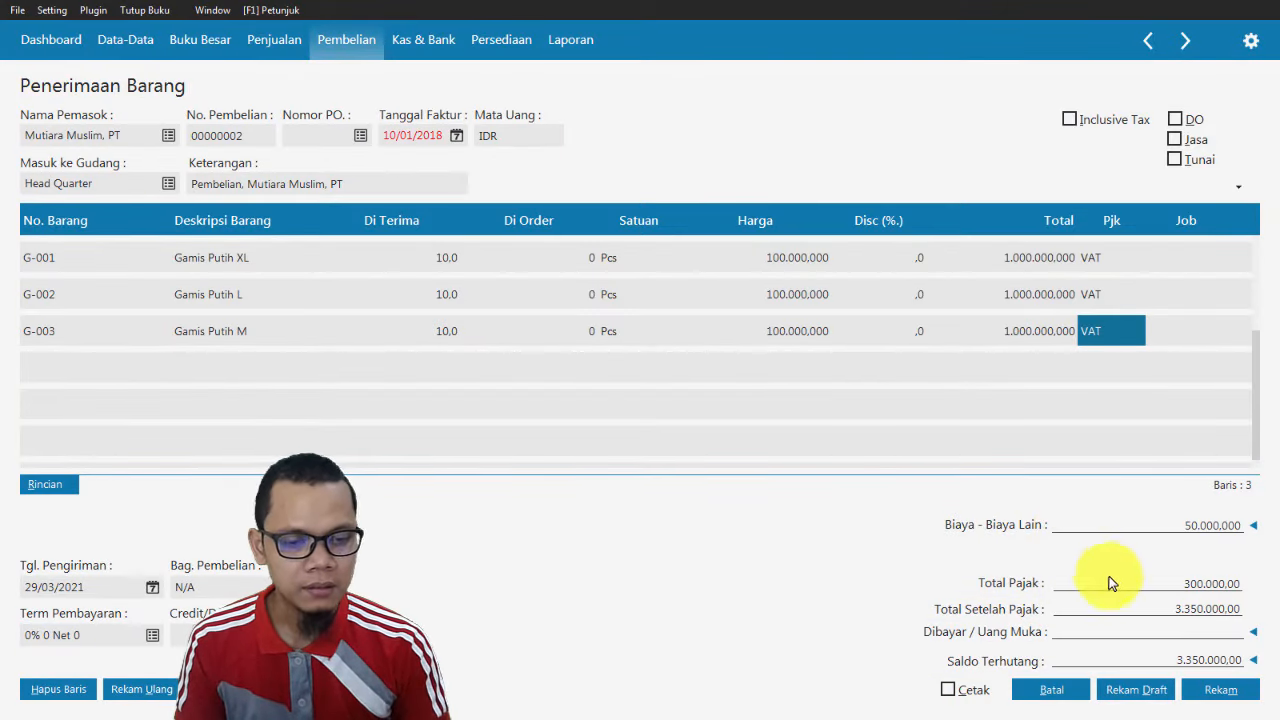
Compare the Zahir invoice totals and terms with the PowerPoint invoice slide, circling the Total Setelah Pajak amount on the slide.
key(alt+Tab)
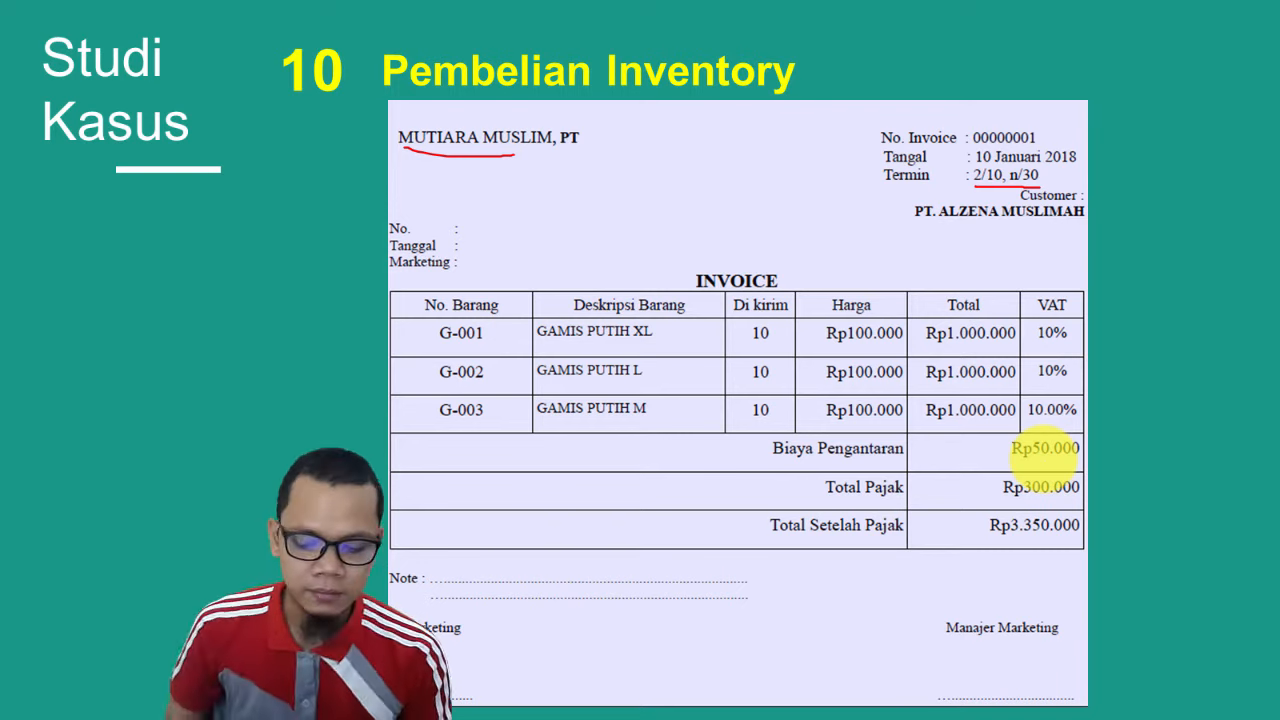
key(alt+Tab)
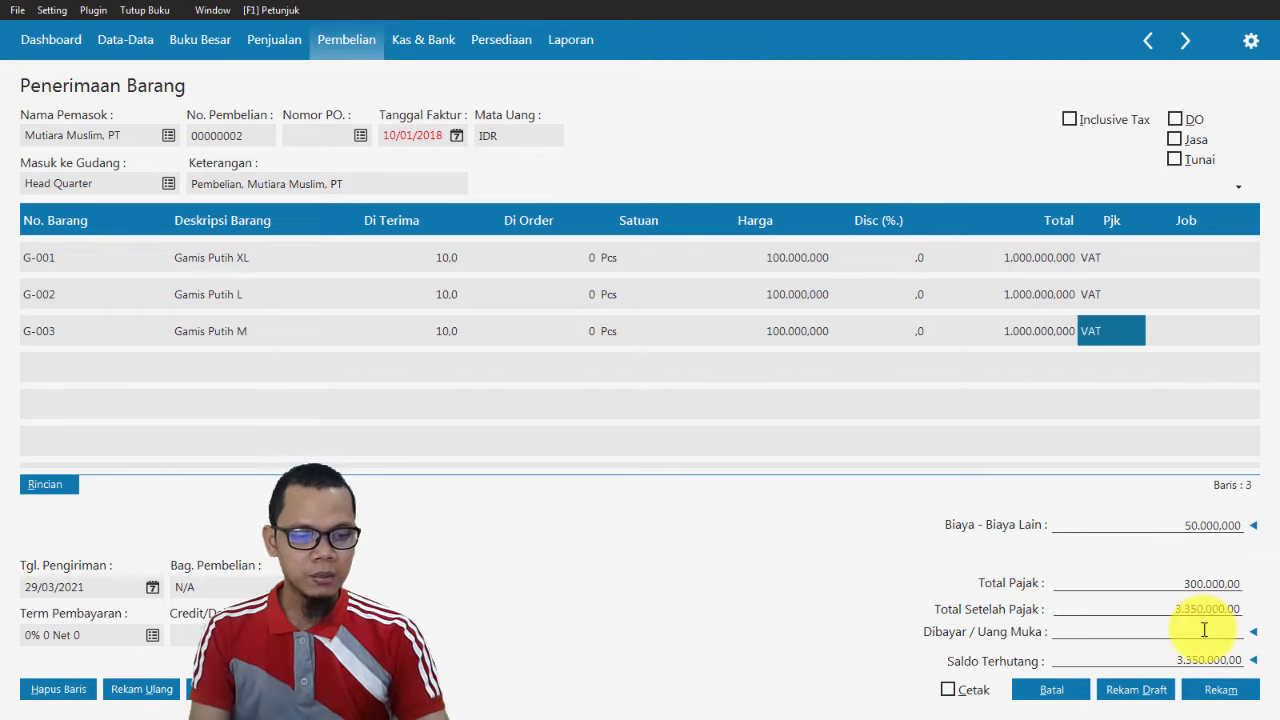
key(alt+Tab)
mouse_move(1026, 506)
mouse_down()
mouse_move(1006, 560)
mouse_move(1030, 500)
mouse_up()
key(alt+Tab)
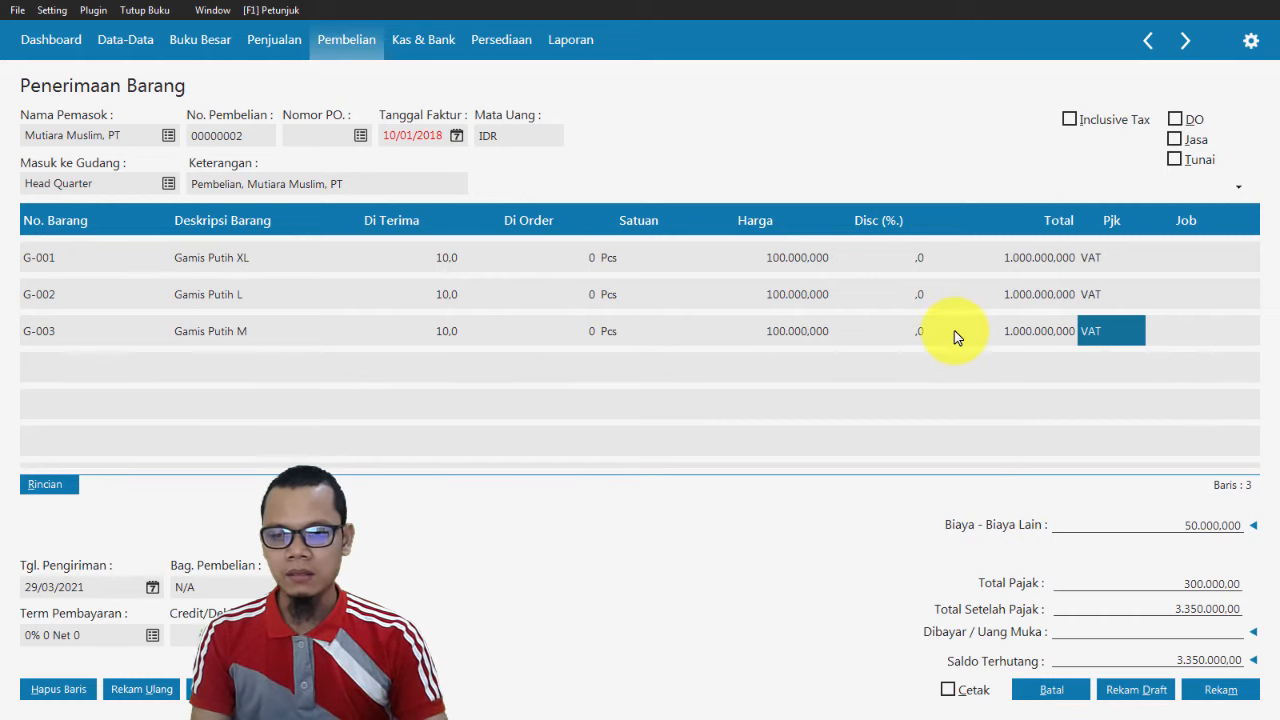
key(alt+Tab)
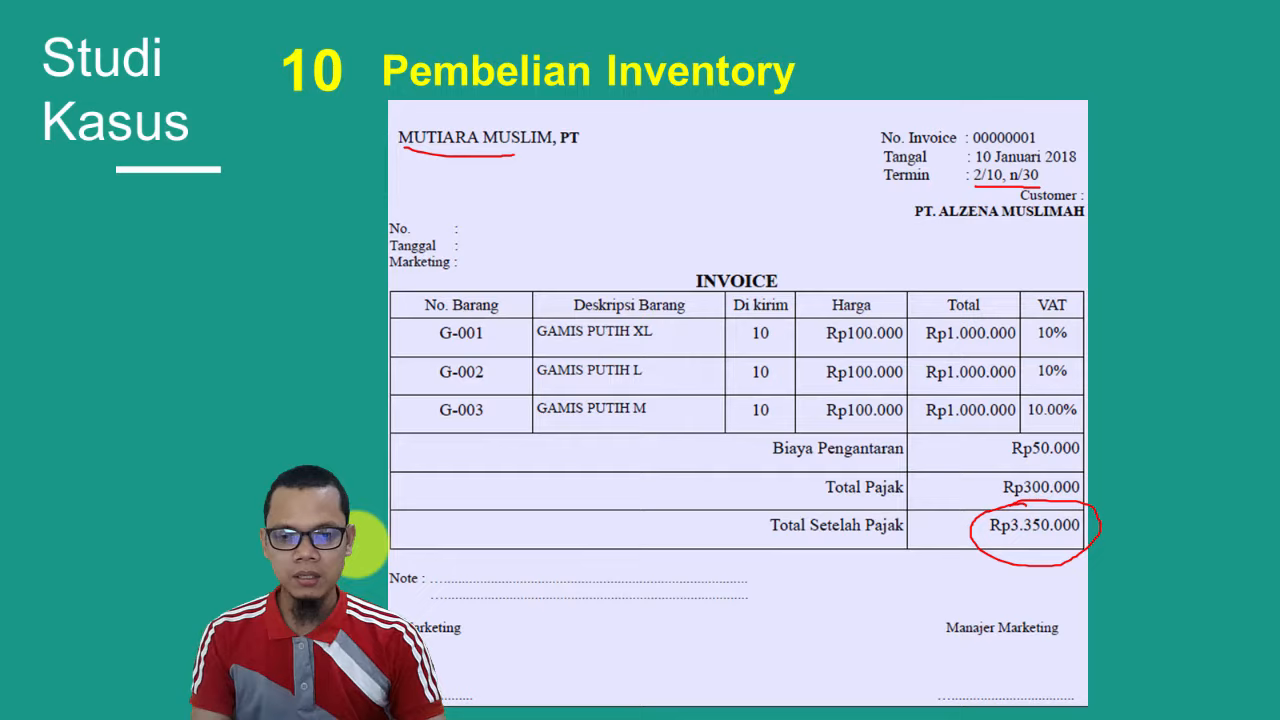
key(alt+Tab)
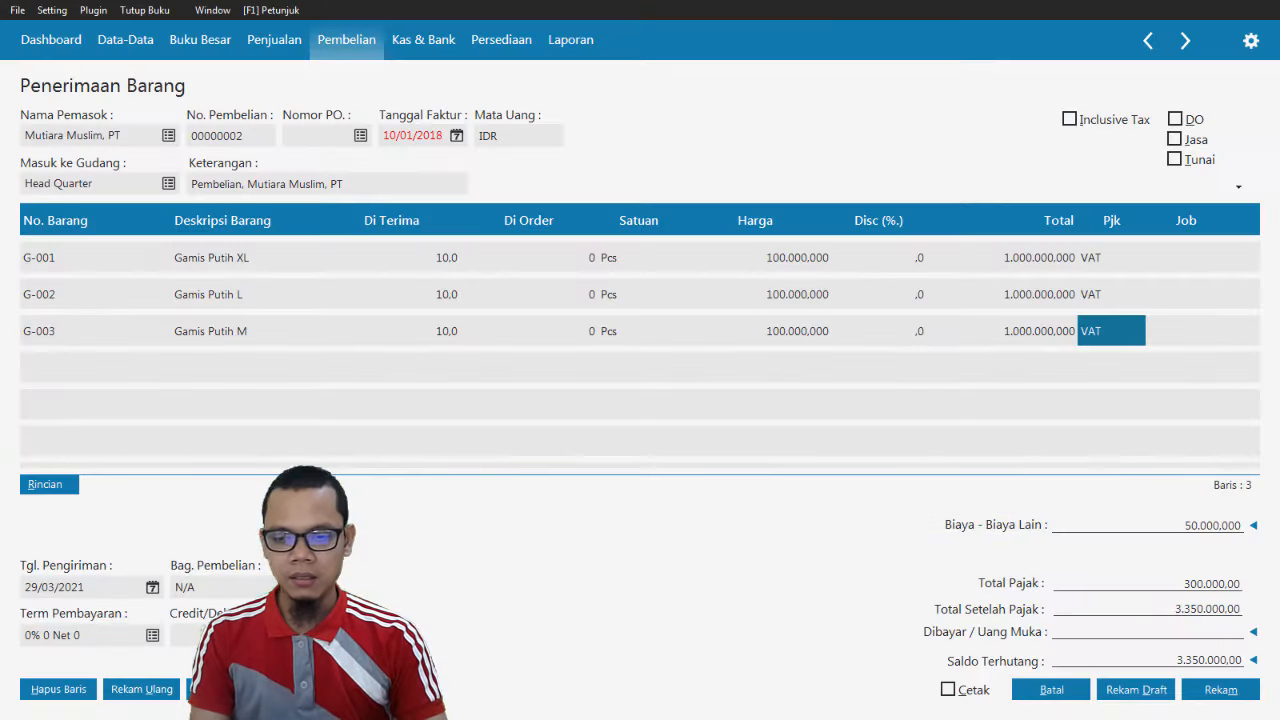
Set the invoice's payment terms to 10 discount days, 30 due days and a 2% early-payment discount.
click(154, 637)
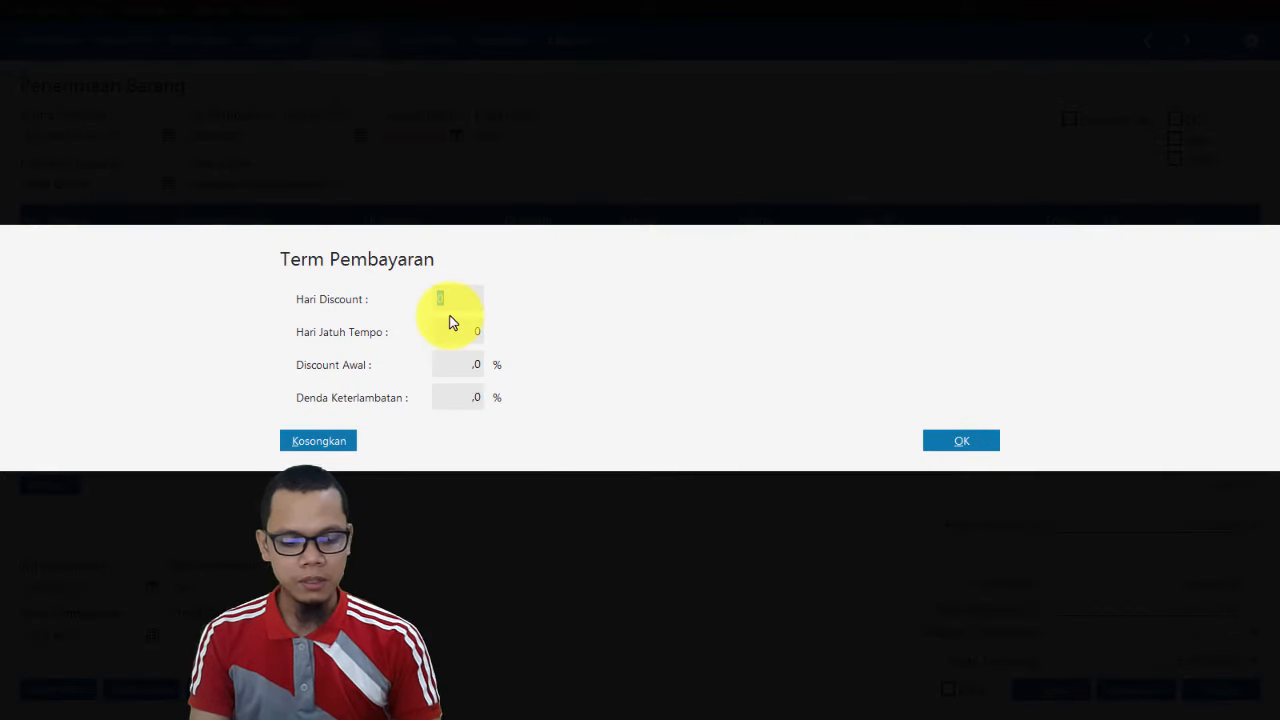
text(10)
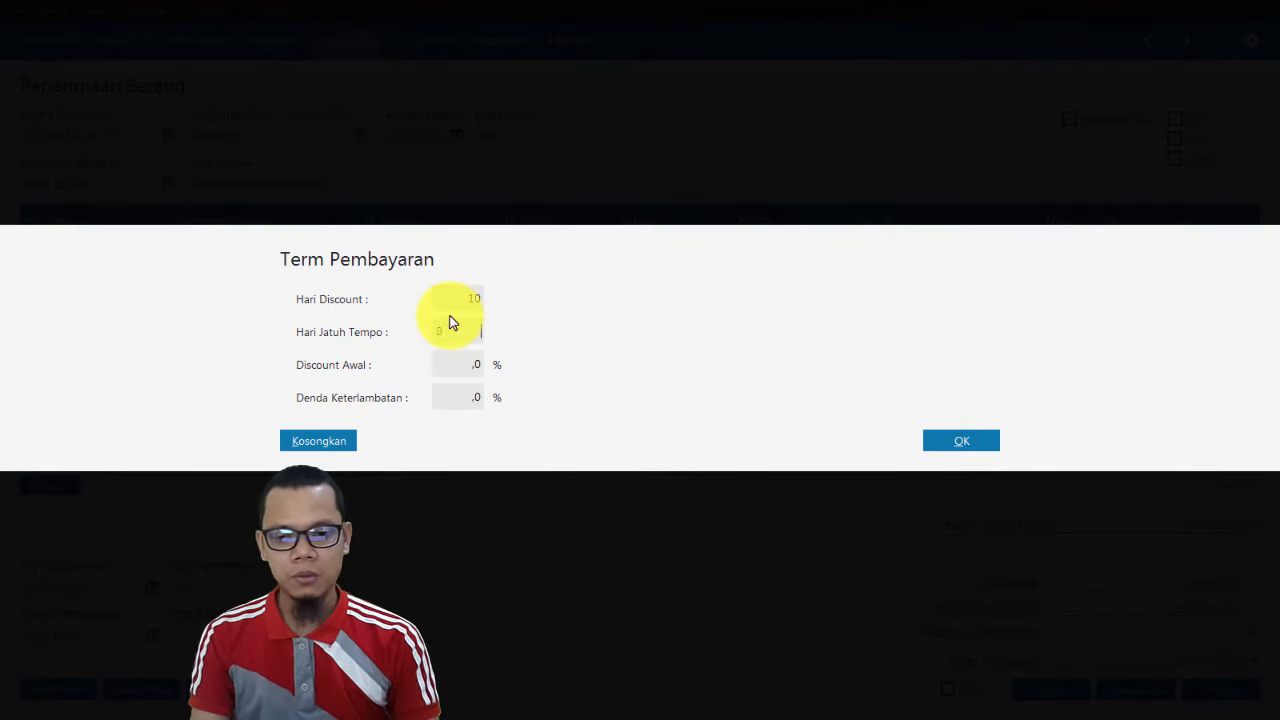
key(Tab)
text(2)
key(Tab)
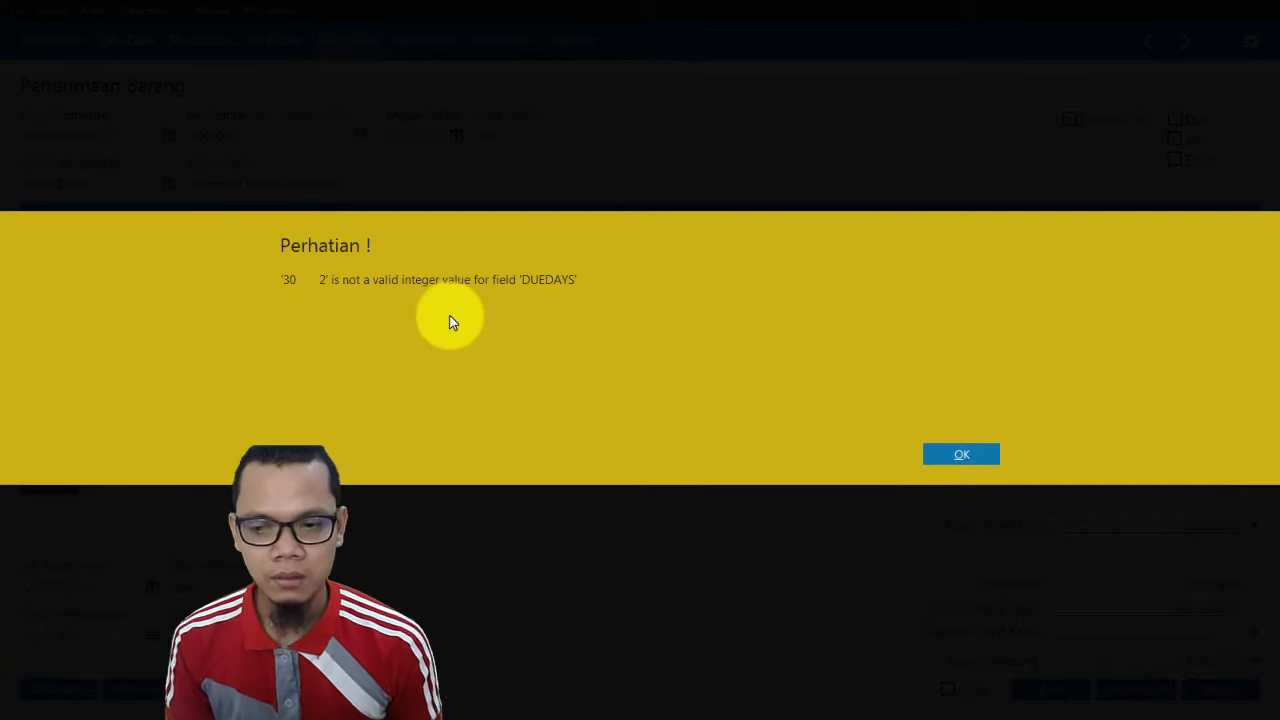
click(951, 452)
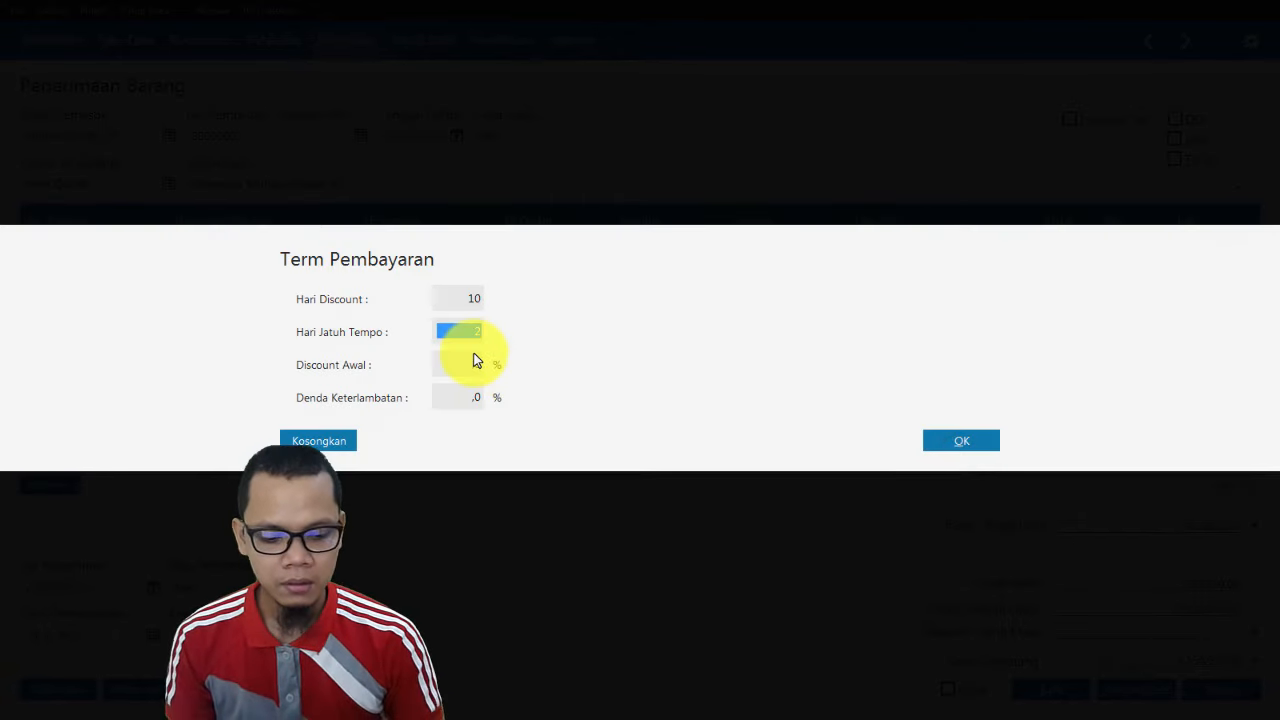
key(BackSpace)
text(30)
key(Tab)
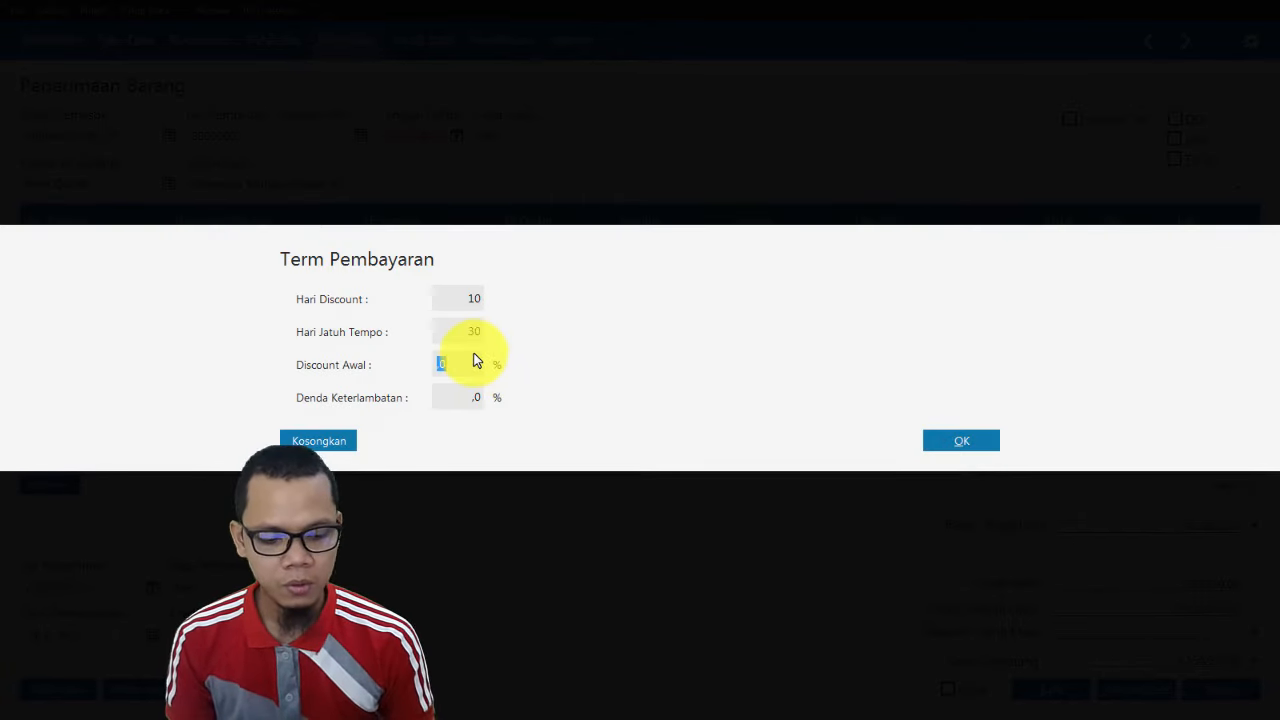
text(2)
key(Tab)
click(968, 442)
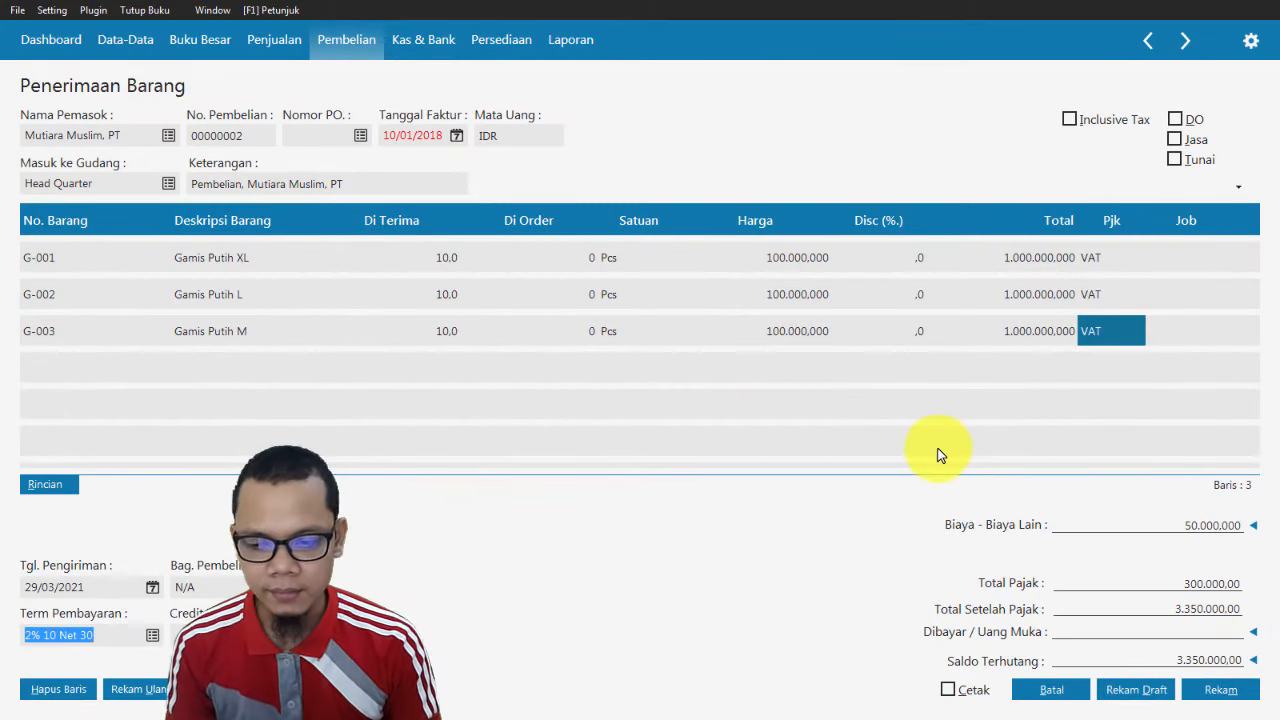
Check the invoice slide, record the Zahir purchase invoice and close the blank form, and advance the PowerPoint slides to case study 11.
key(alt+Tab)
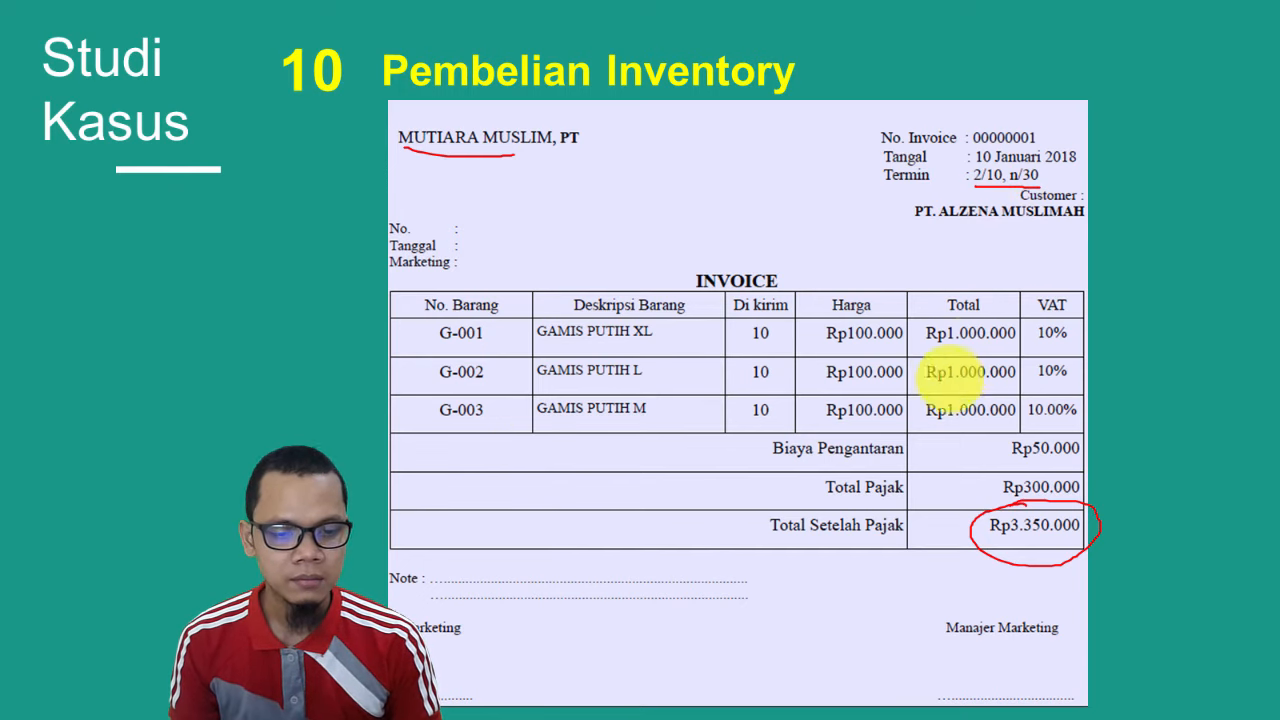
key(alt+Tab)
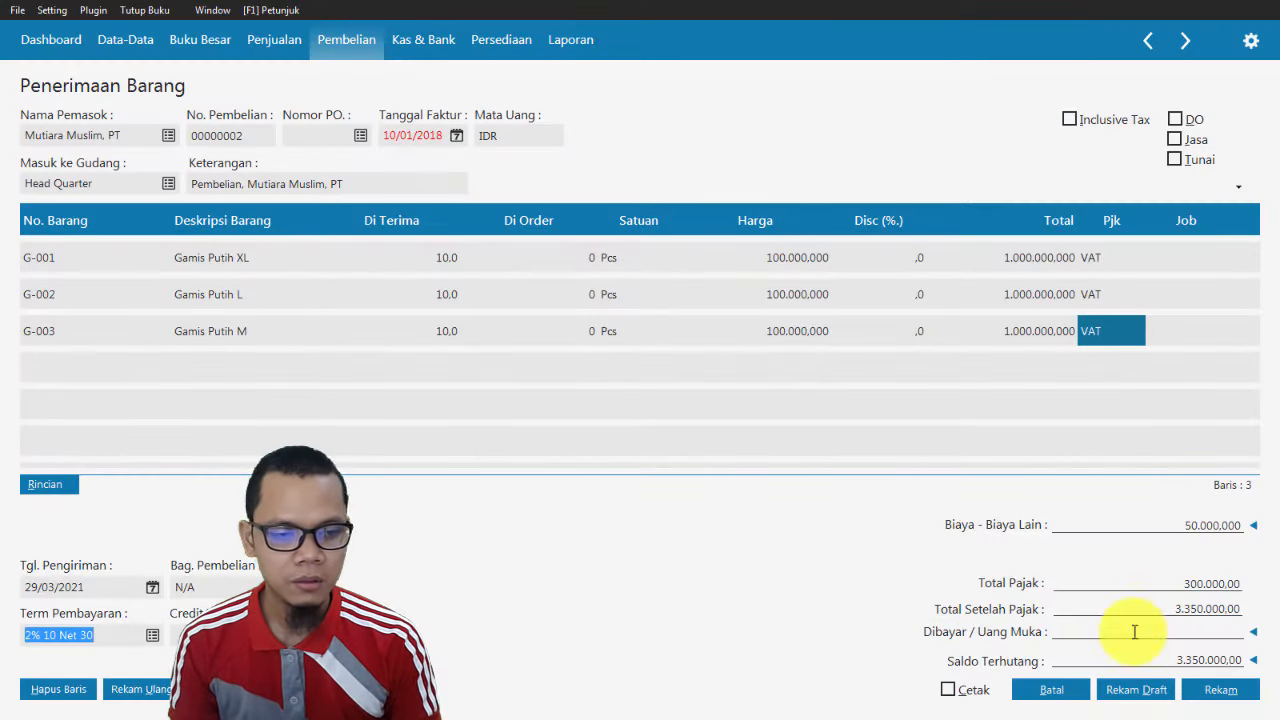
click(1228, 692)
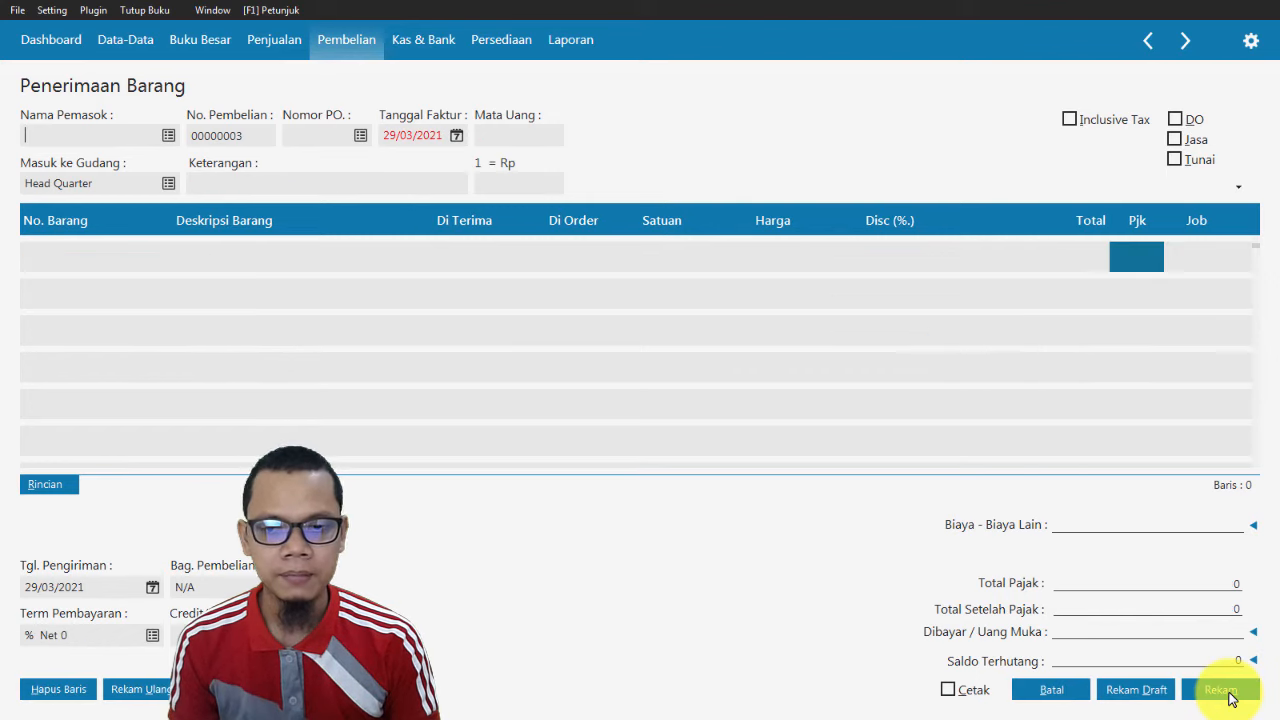
click(1066, 695)
key(alt+Tab)
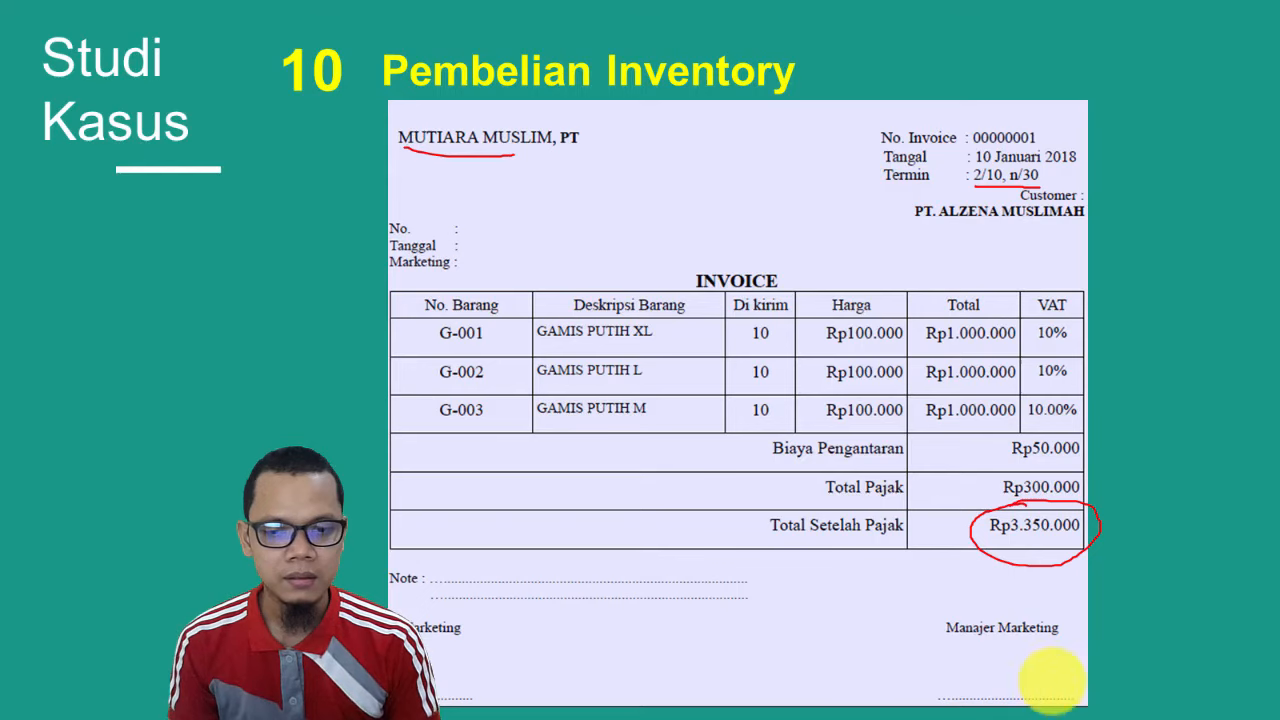
click(870, 575)
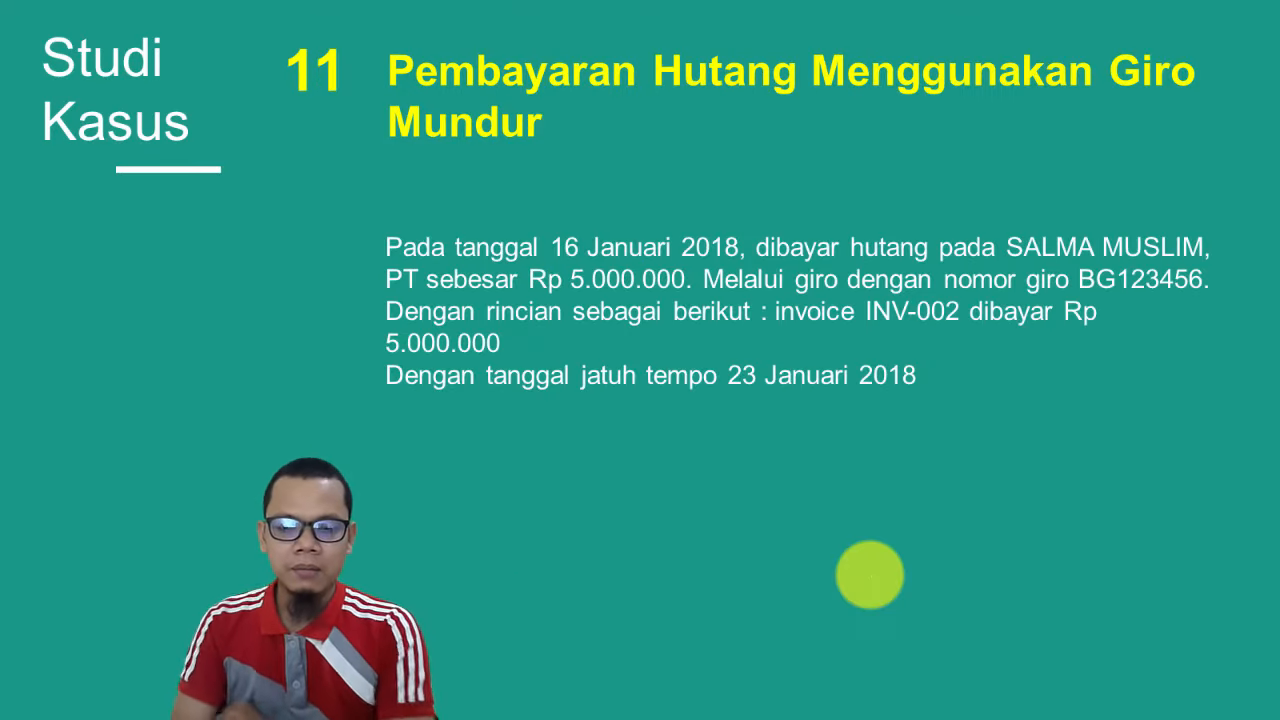
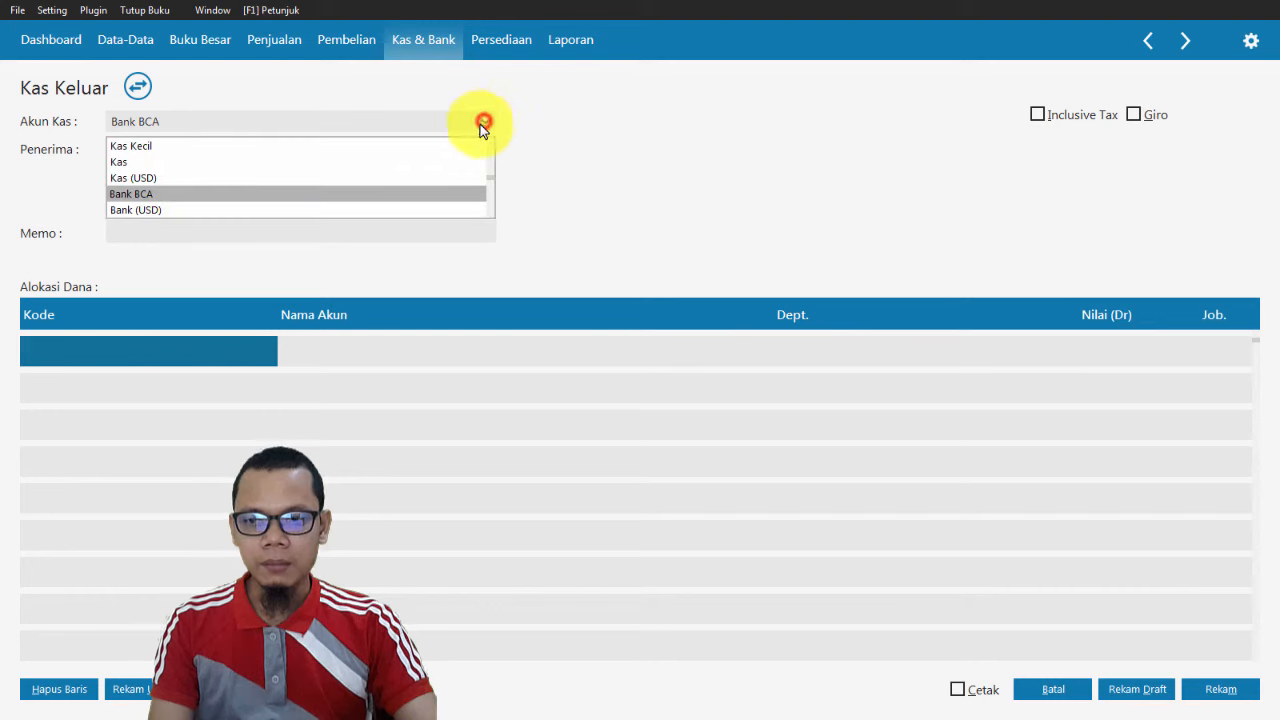
Set the Kas Keluar entry's cash account to Kas Kecil and choose the employee receiving the advance as its recipient.
click(334, 145)
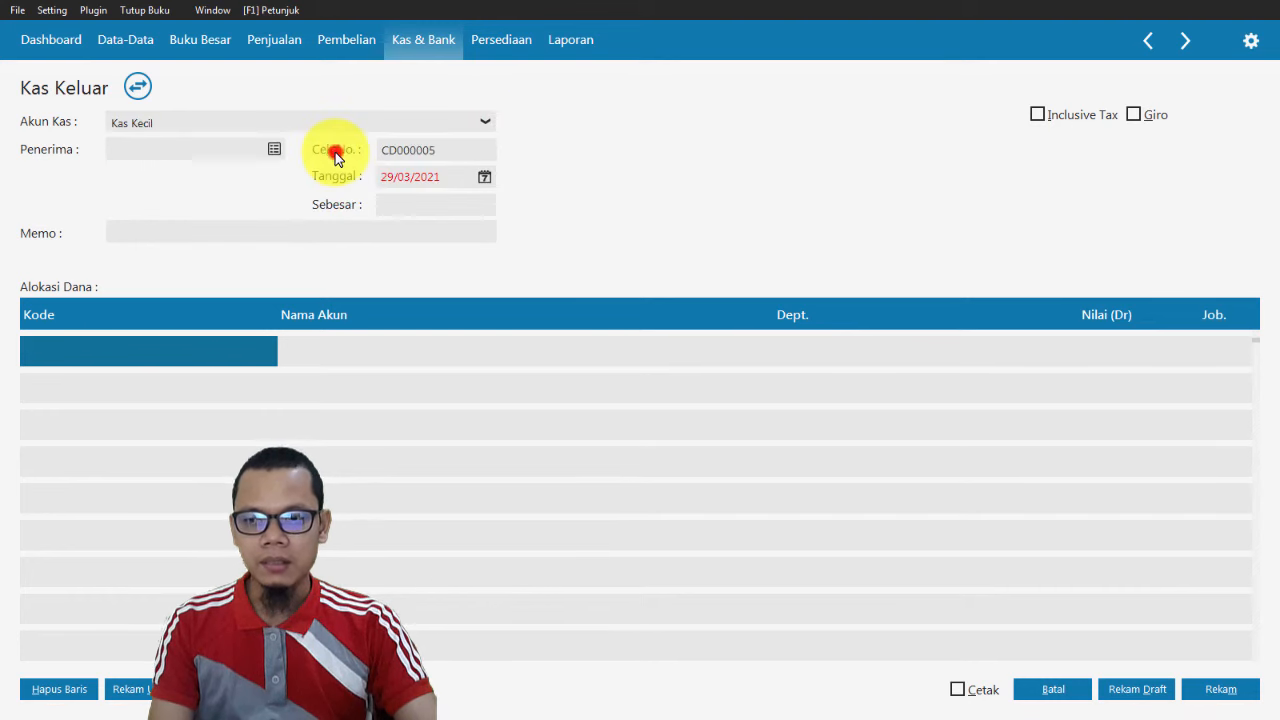
click(276, 157)
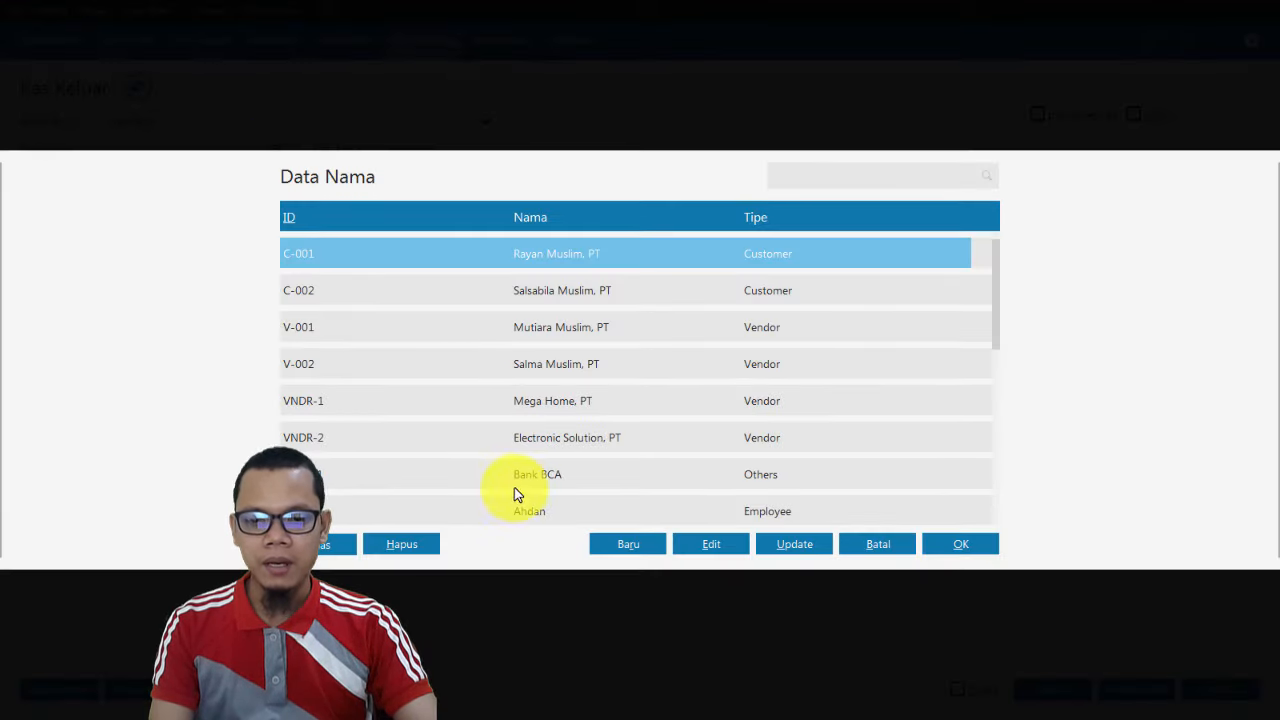
click(534, 517)
double_click(517, 472)
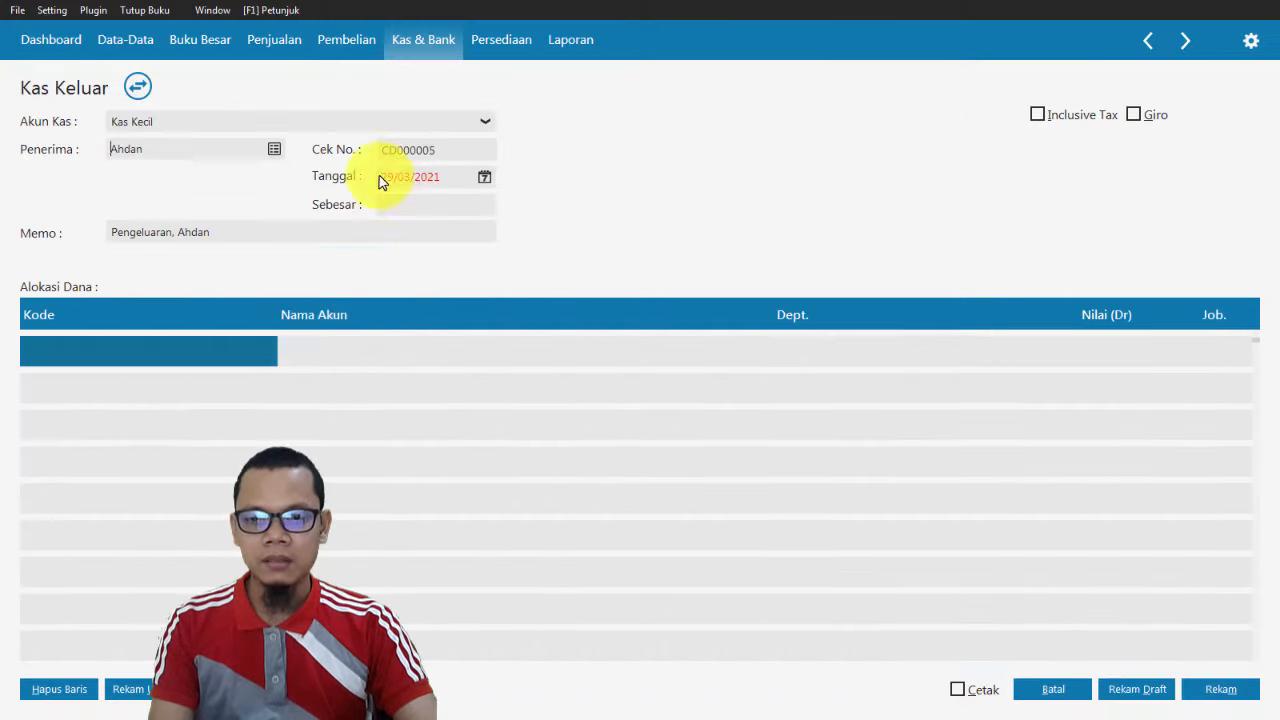
Check the employee advance date on PowerPoint slide 13 and set the Zahir cash-out date to 18/01/2018.
click(424, 174)
key(alt+Tab)
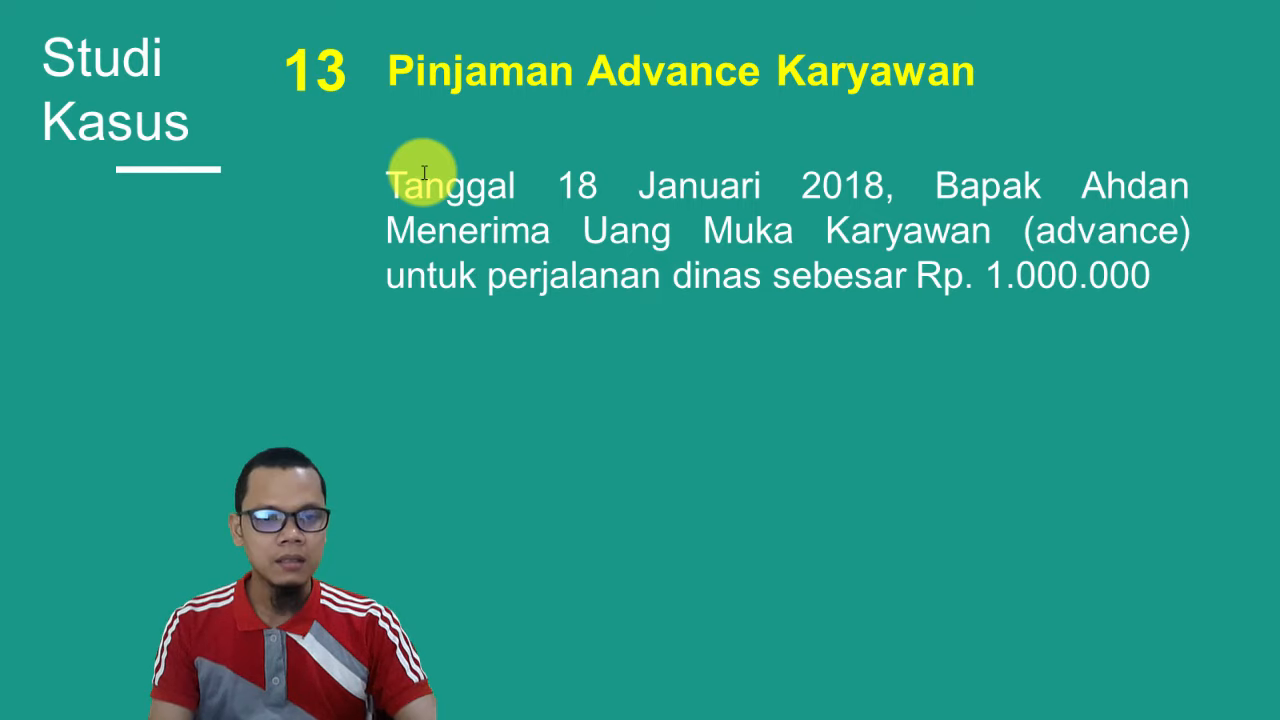
key(alt+Tab)
text(18012018)
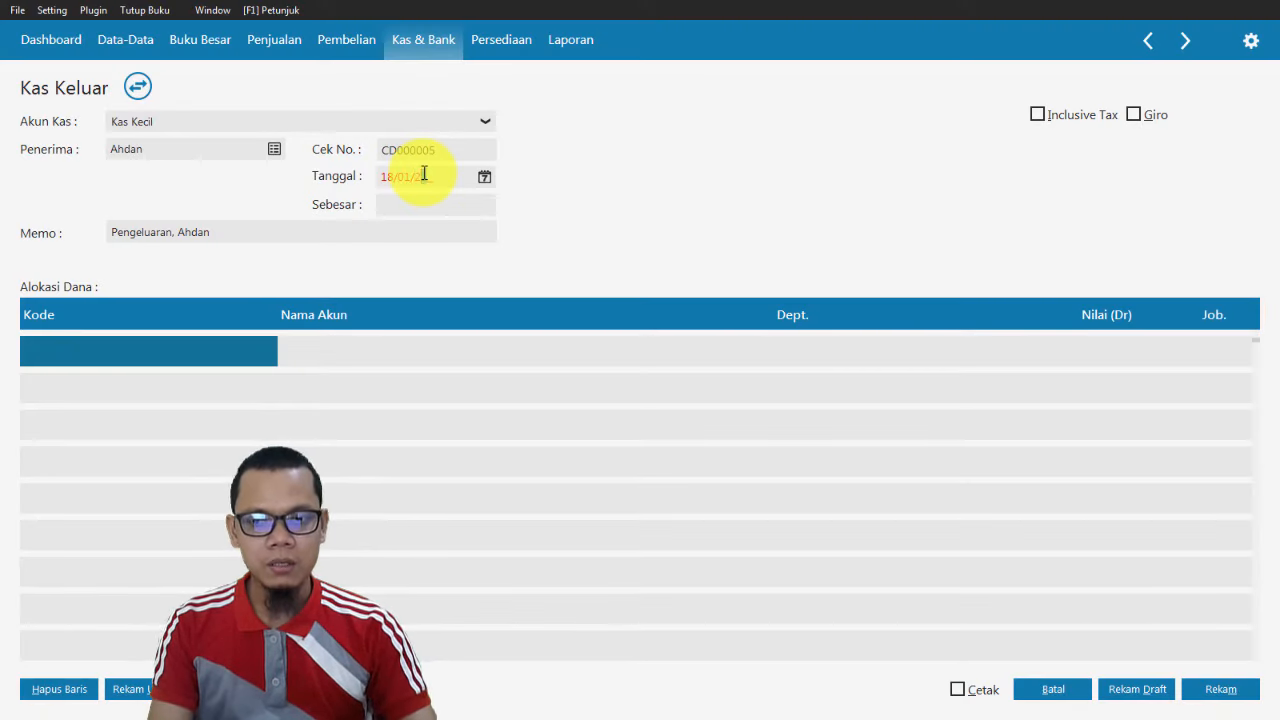
Insert "Uang Muka" after "Pengeluaran" in the Kas Keluar memo.
click(217, 234)
click(171, 232)
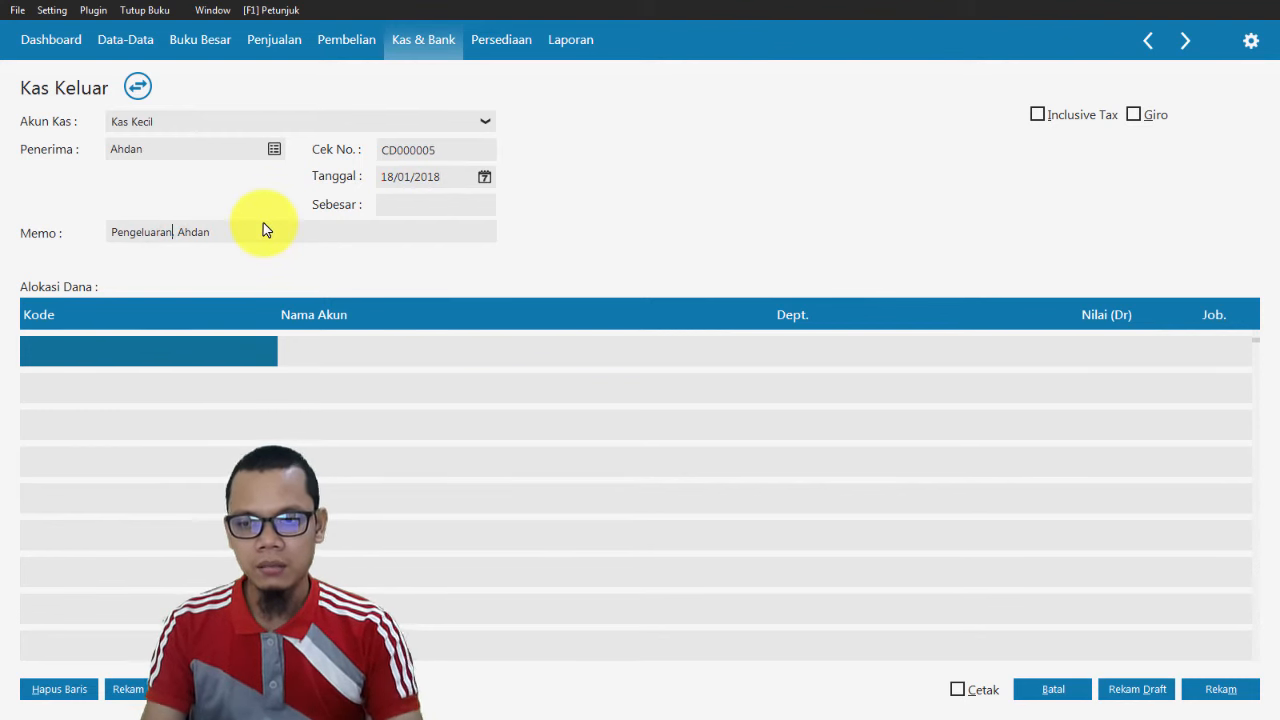
text(Uang Muka)
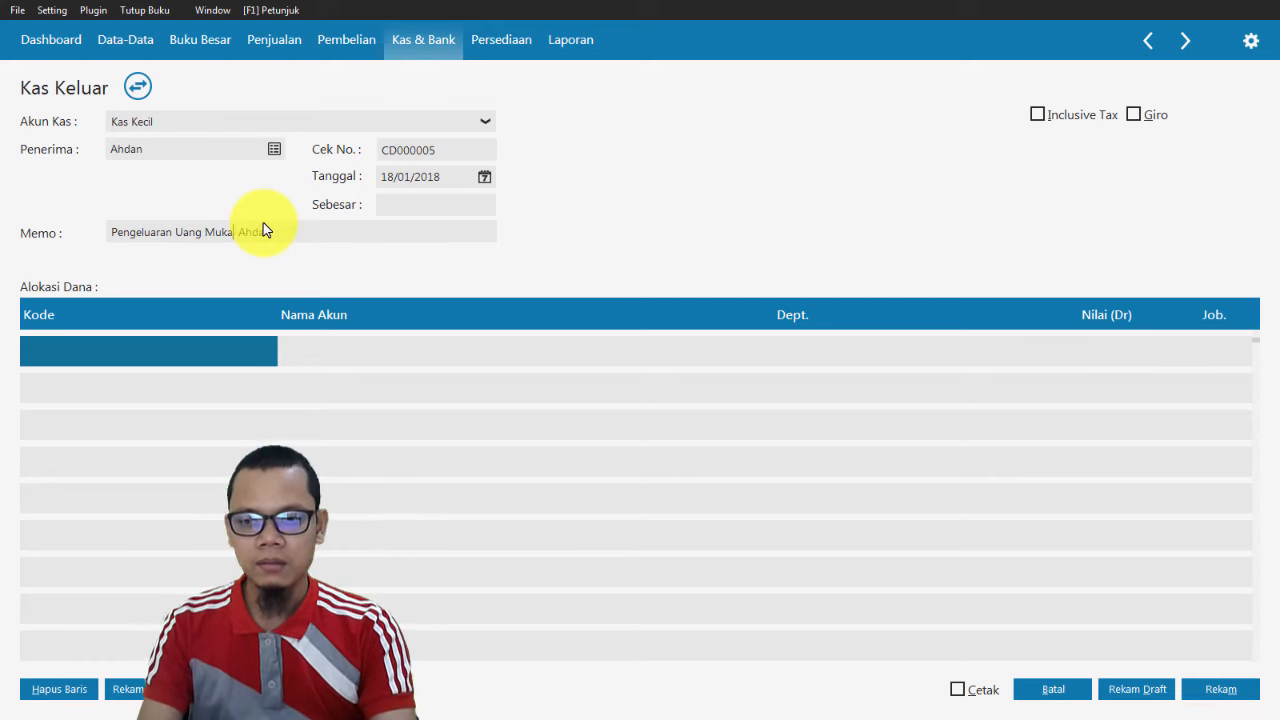
key(alt+Tab)
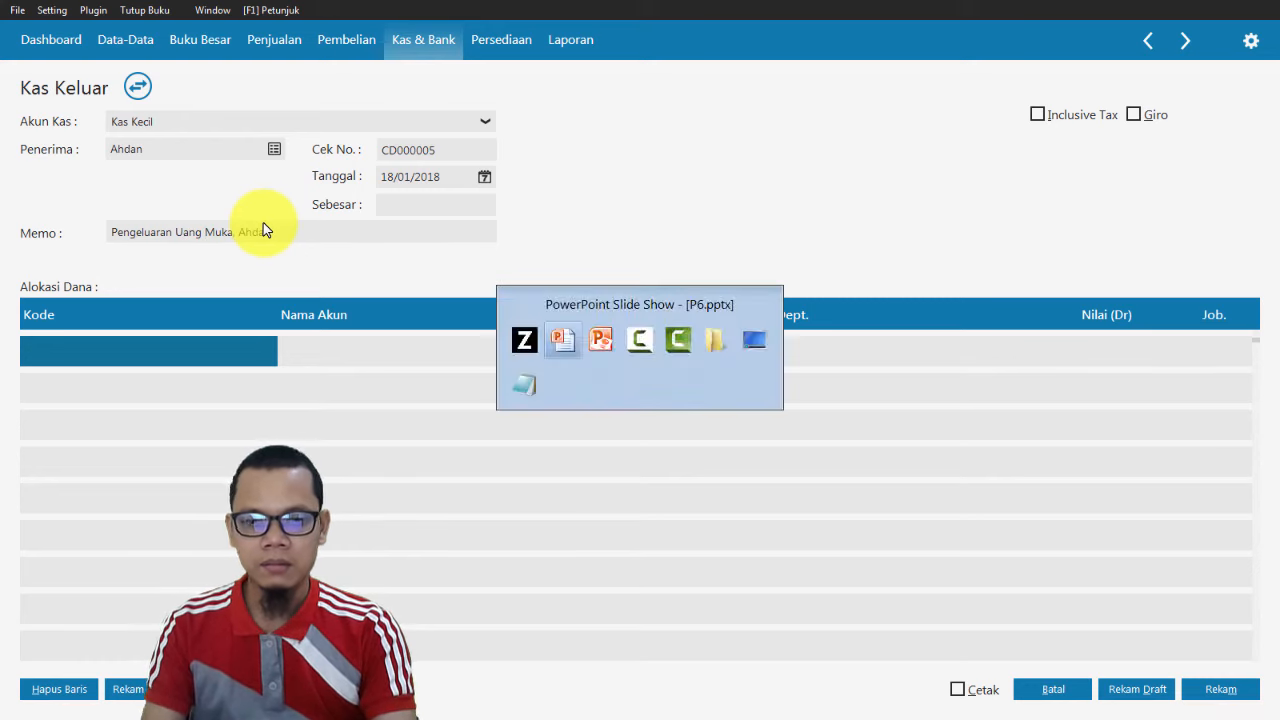
key(alt+Tab)
key(ctrl+a)
key(BackSpace)
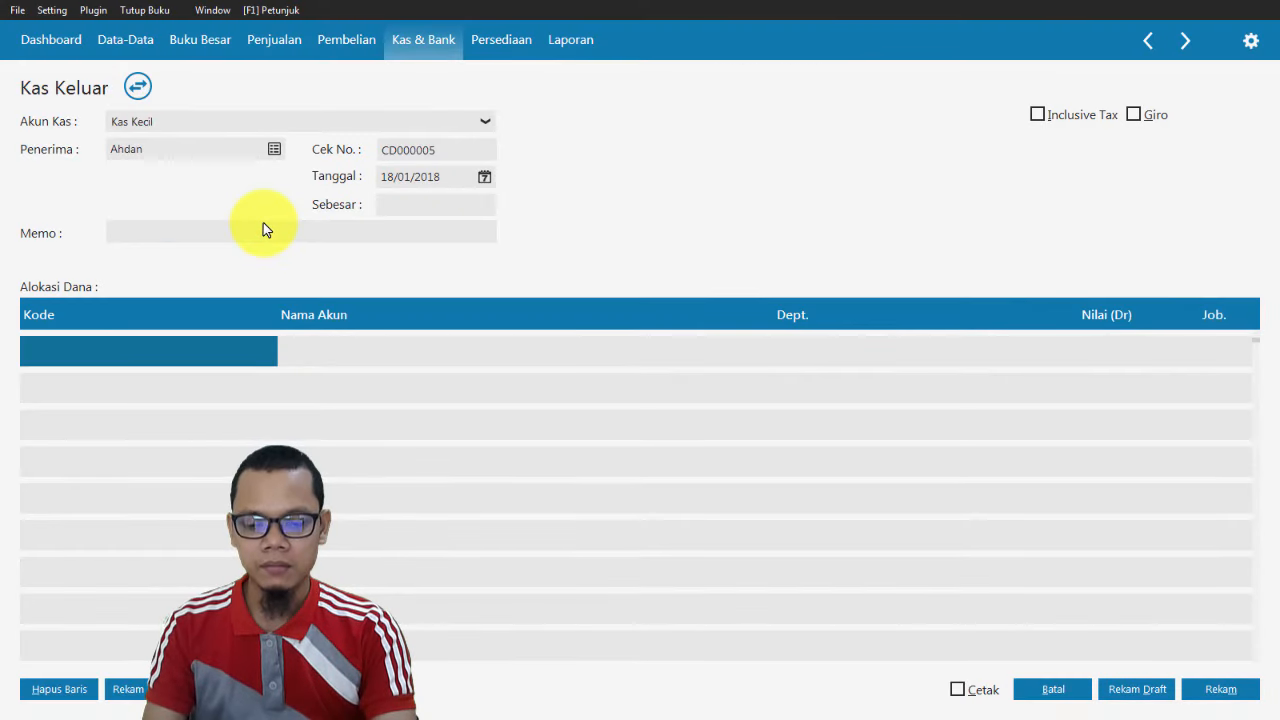
key(ctrl+z)
click(263, 224)
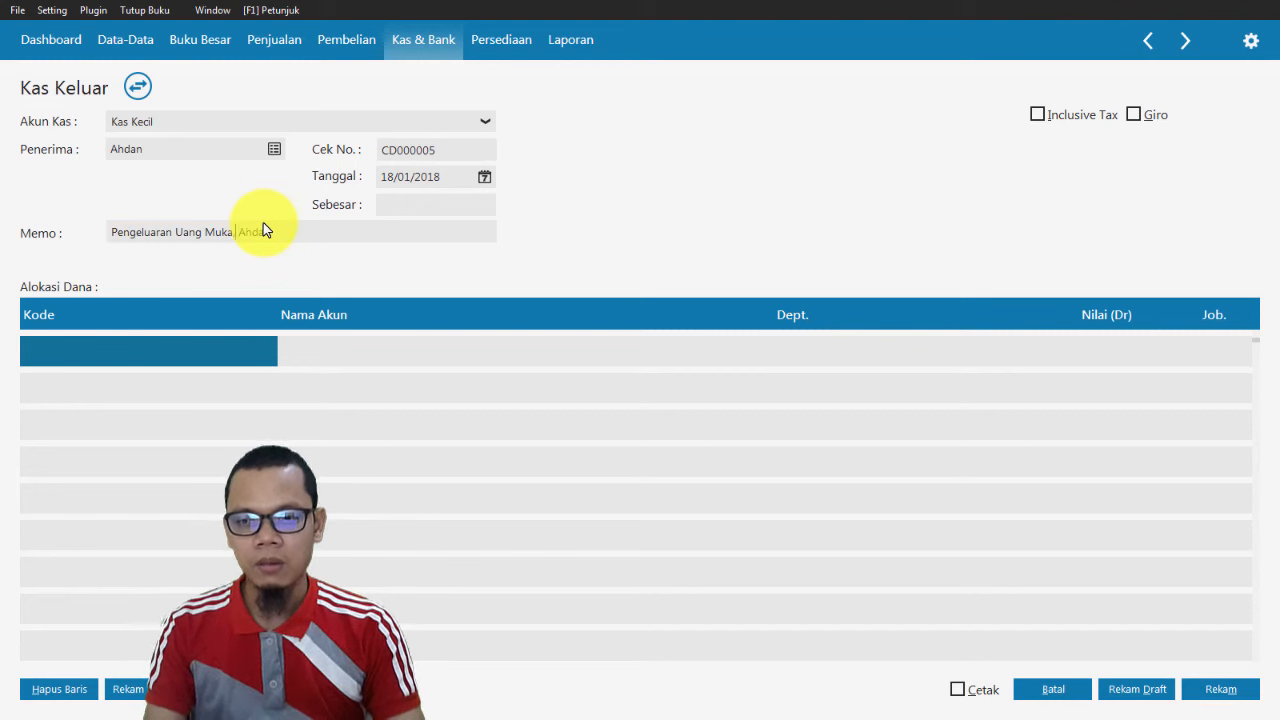
Insert "Karyawan (Advance)" after "Uang Muka" in the memo, ahead of the employee's name.
text(Kar)
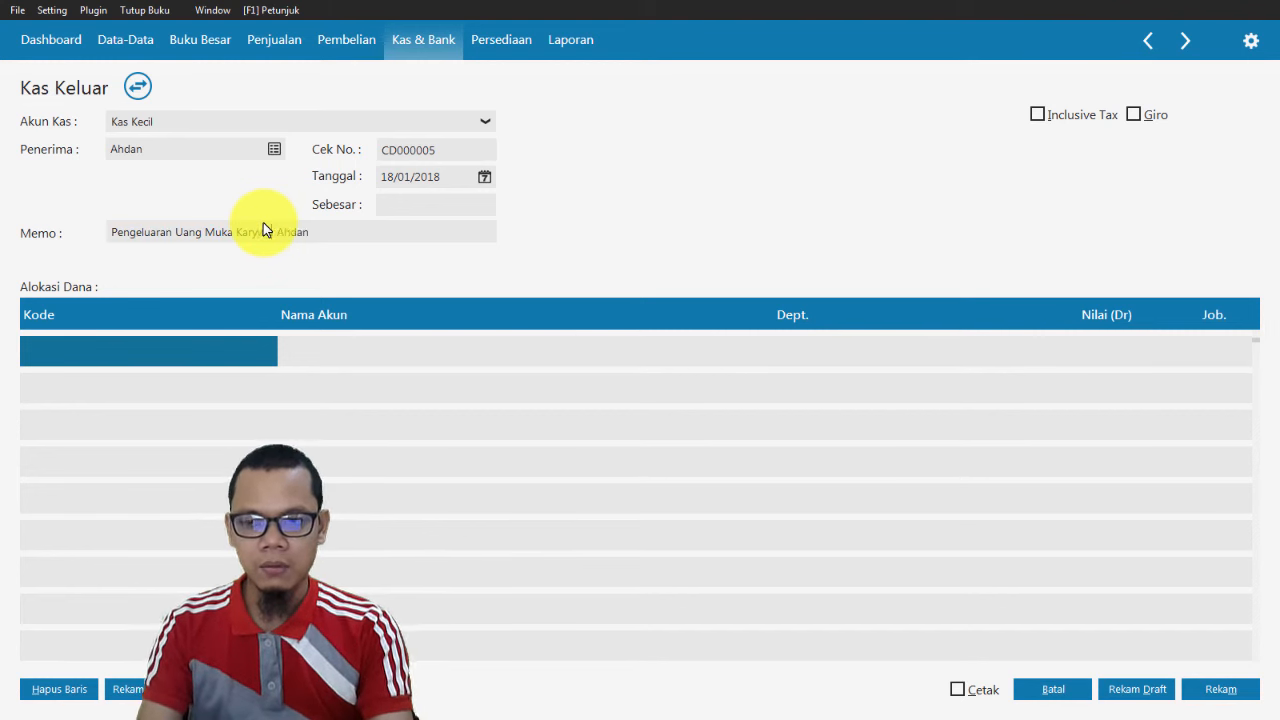
text(yawan)
key(BackSpace)
key(BackSpace)
key(BackSpace)
text(awan (Advanc)
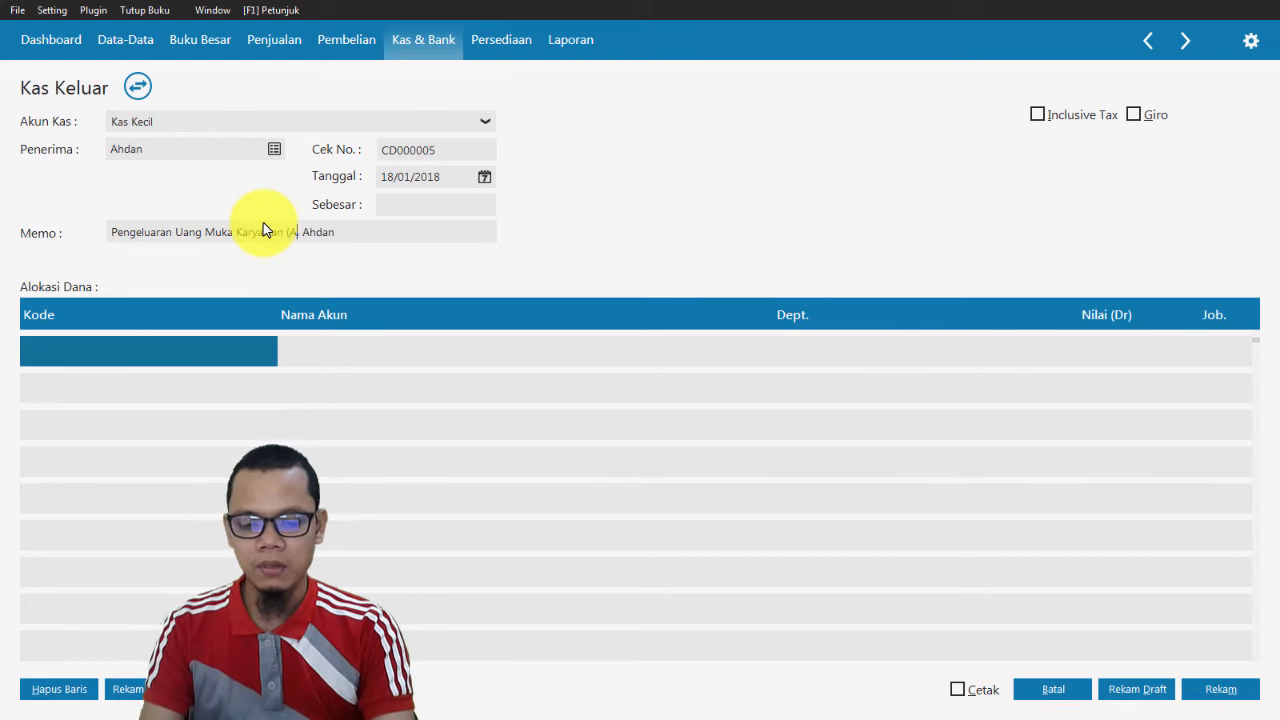
text(e))
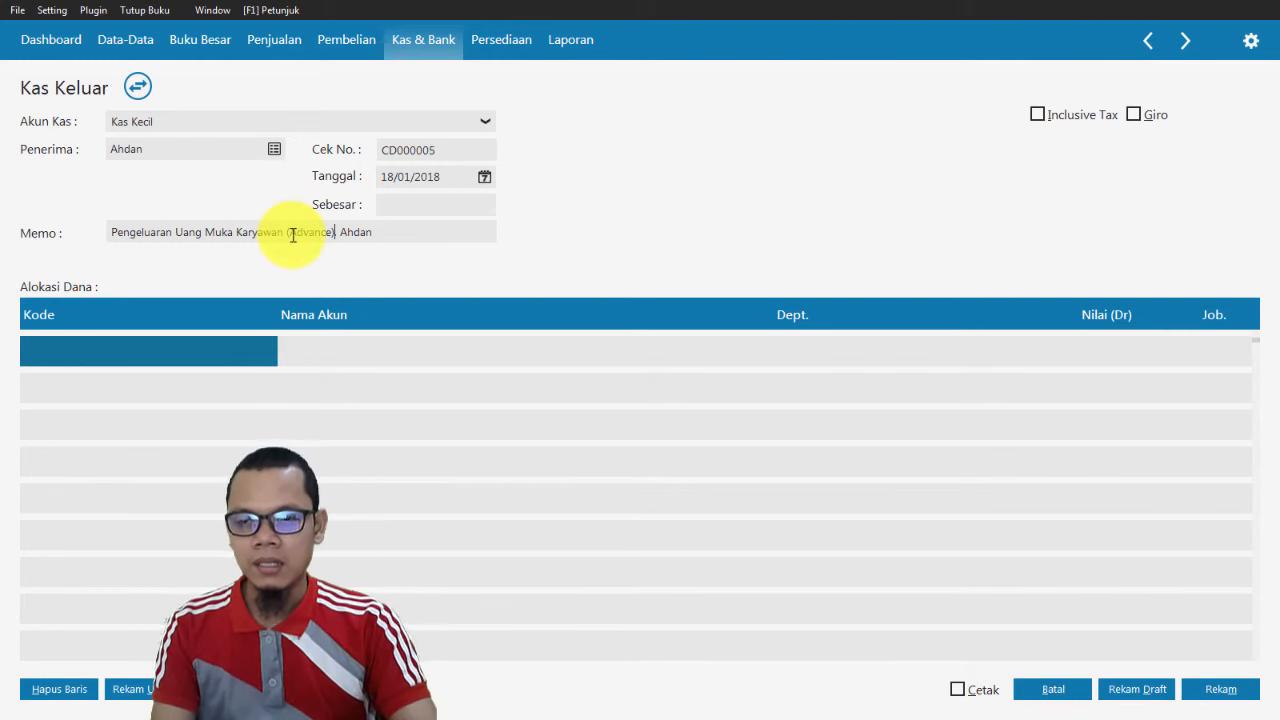
Open the account list for the first fund allocation line and look through it for an account suited to employee advances.
double_click(166, 357)
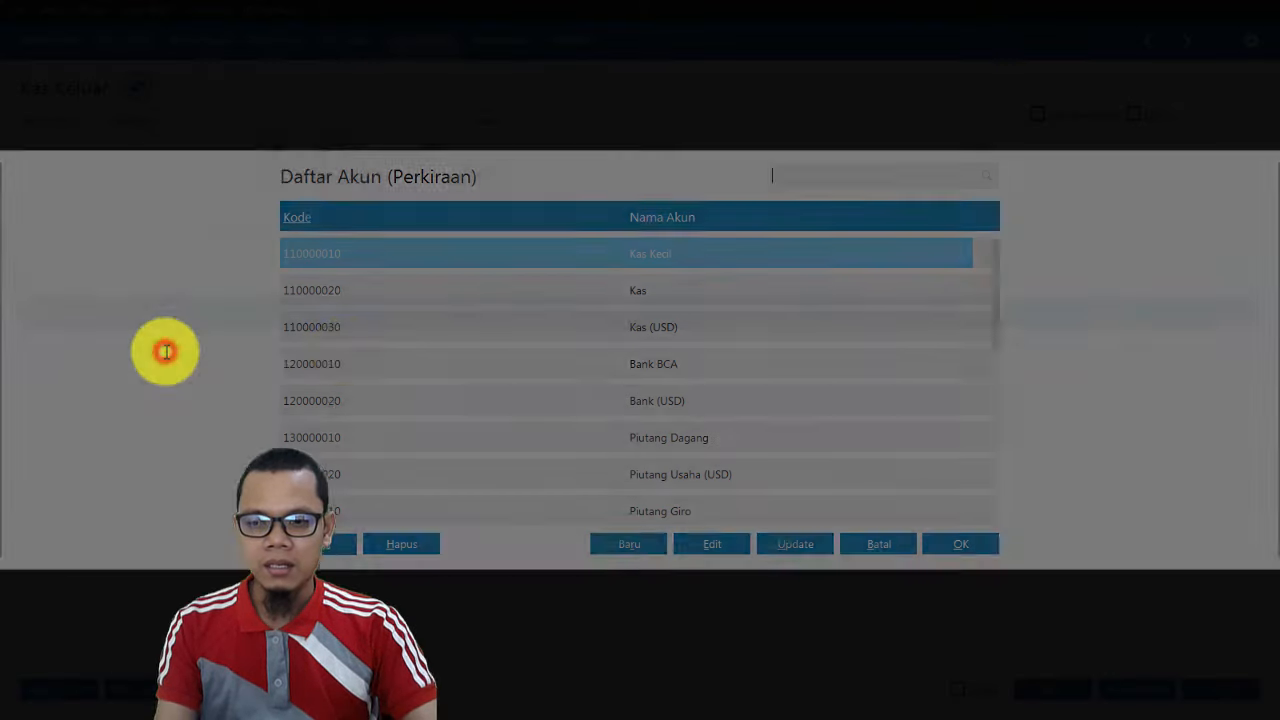
key(Down)
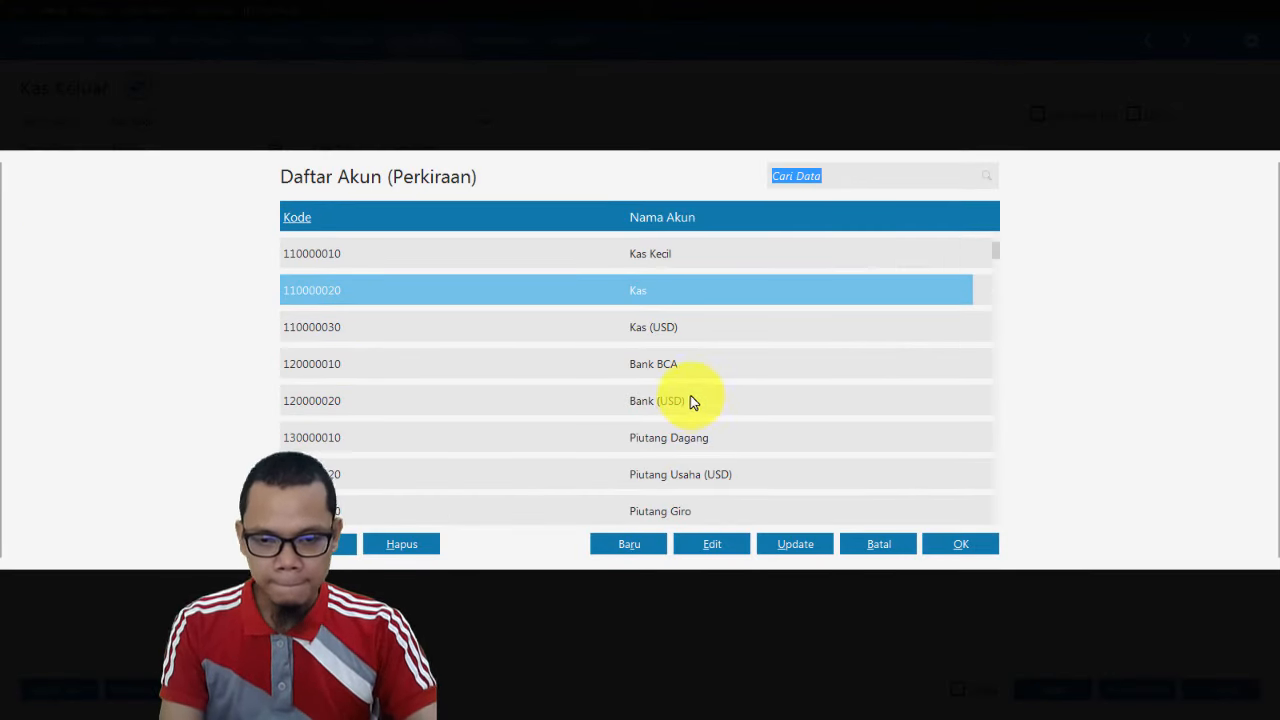
key(Down)
key(Down)
key(Down)
key(Down)
key(Down)
key(Down)
key(Down)
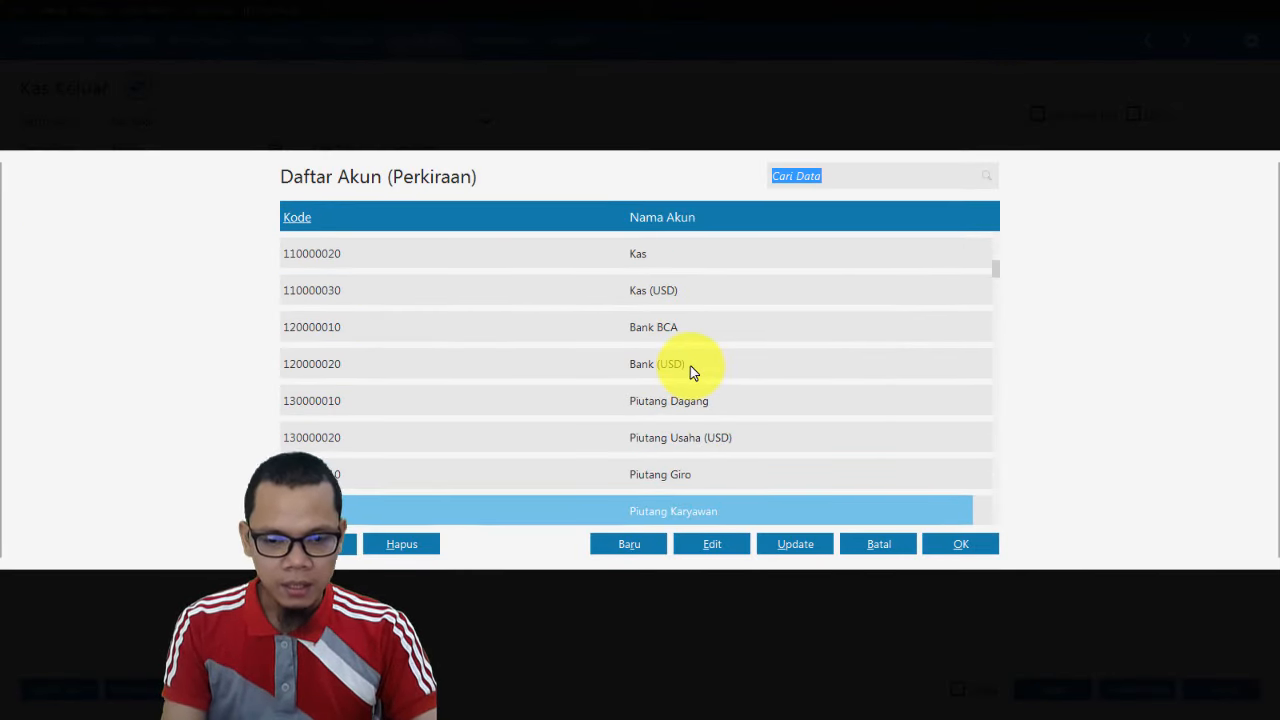
key(Down)
key(Down)
key(Down)
key(Down)
key(Down)
key(Down)
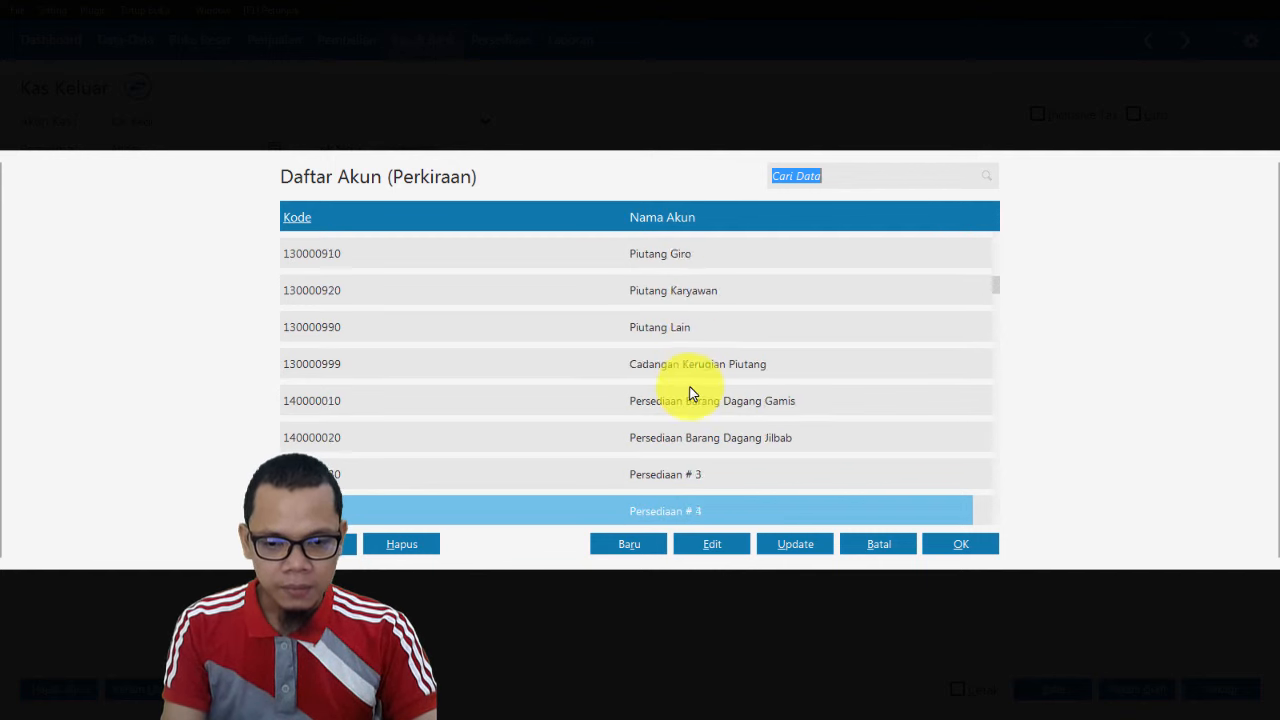
key(Down)
key(Down)
key(Down)
key(Down)
key(Down)
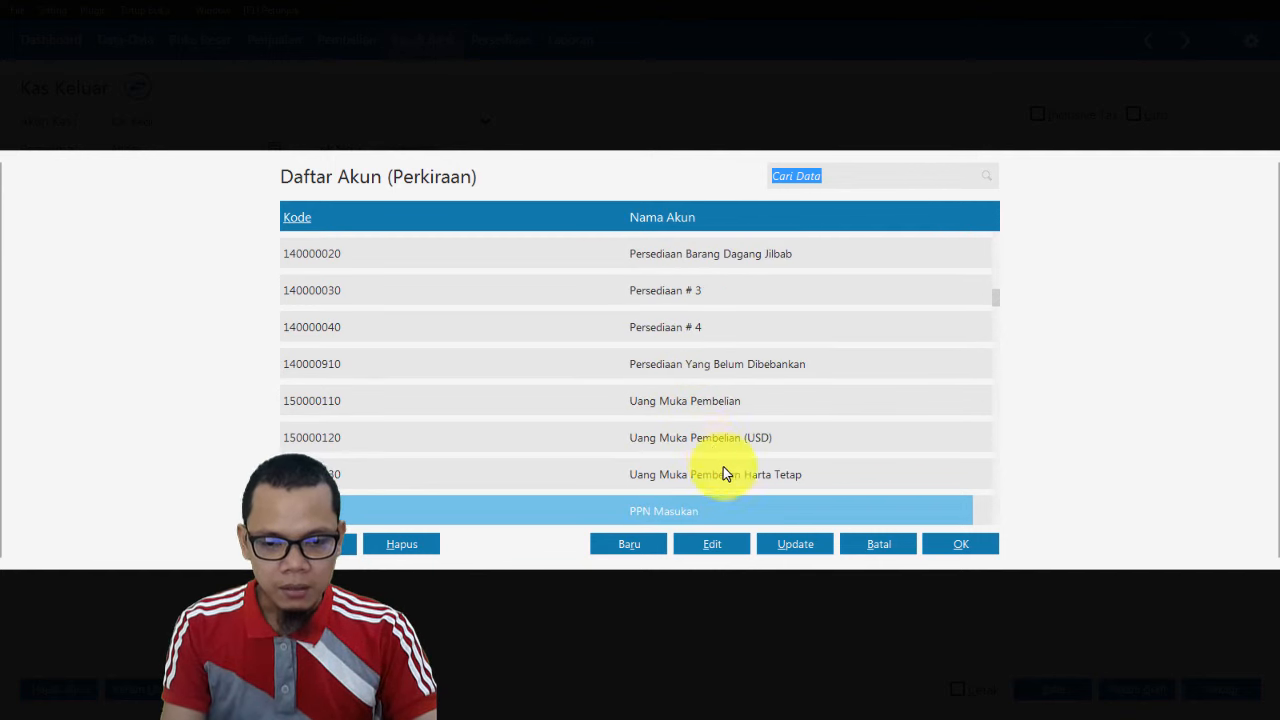
key(Down)
key(Down)
key(Down)
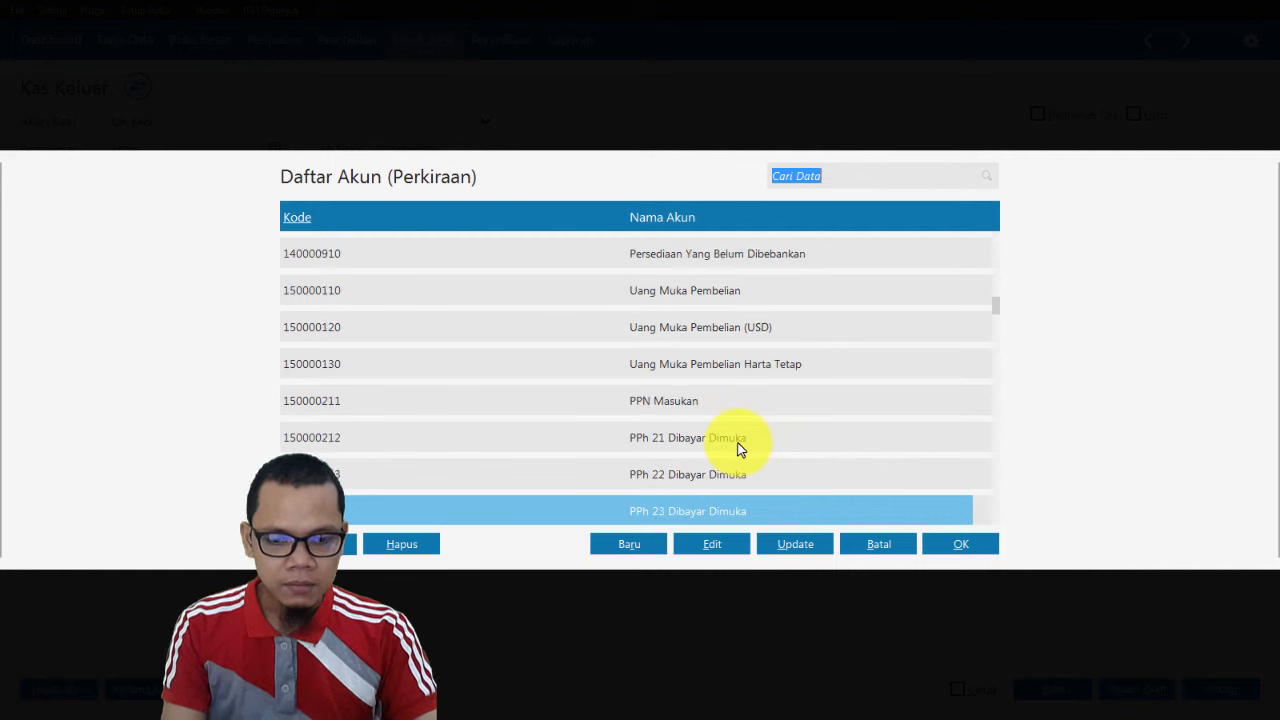
key(Down)
key(Down)
key(Down)
key(Down)
key(Down)
key(Down)
key(Down)
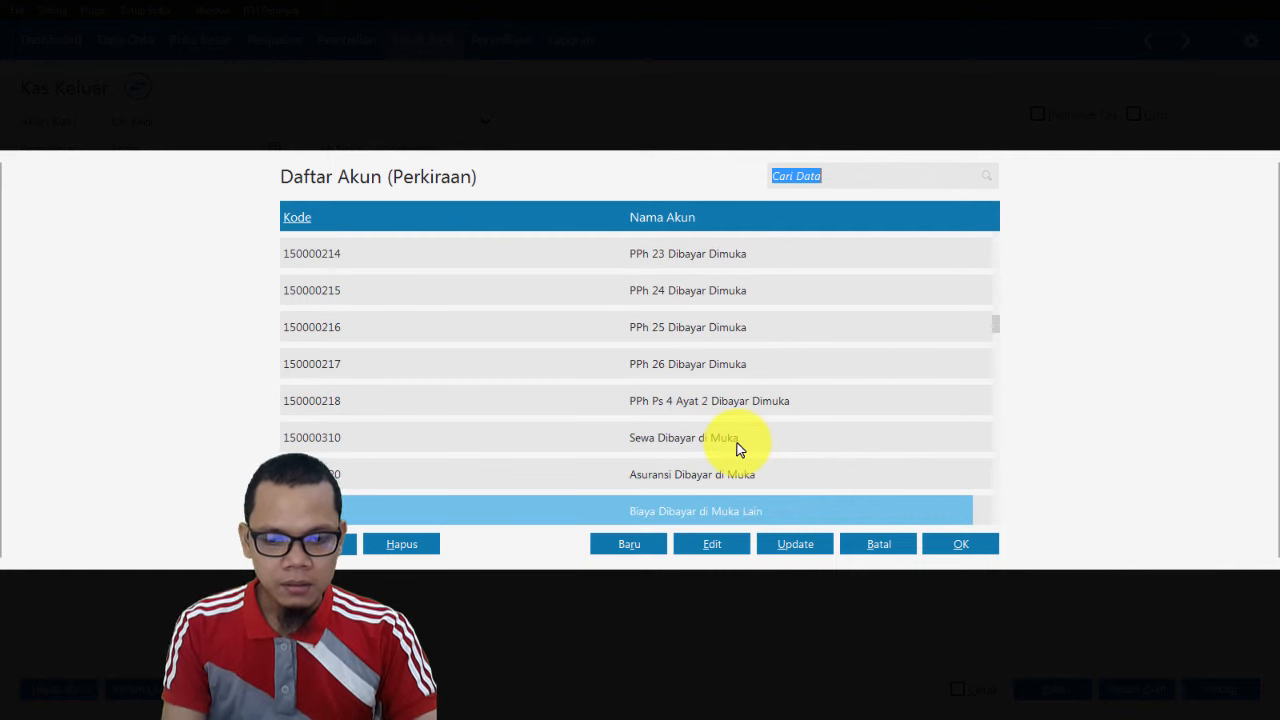
key(Down)
key(Down)
key(Down)
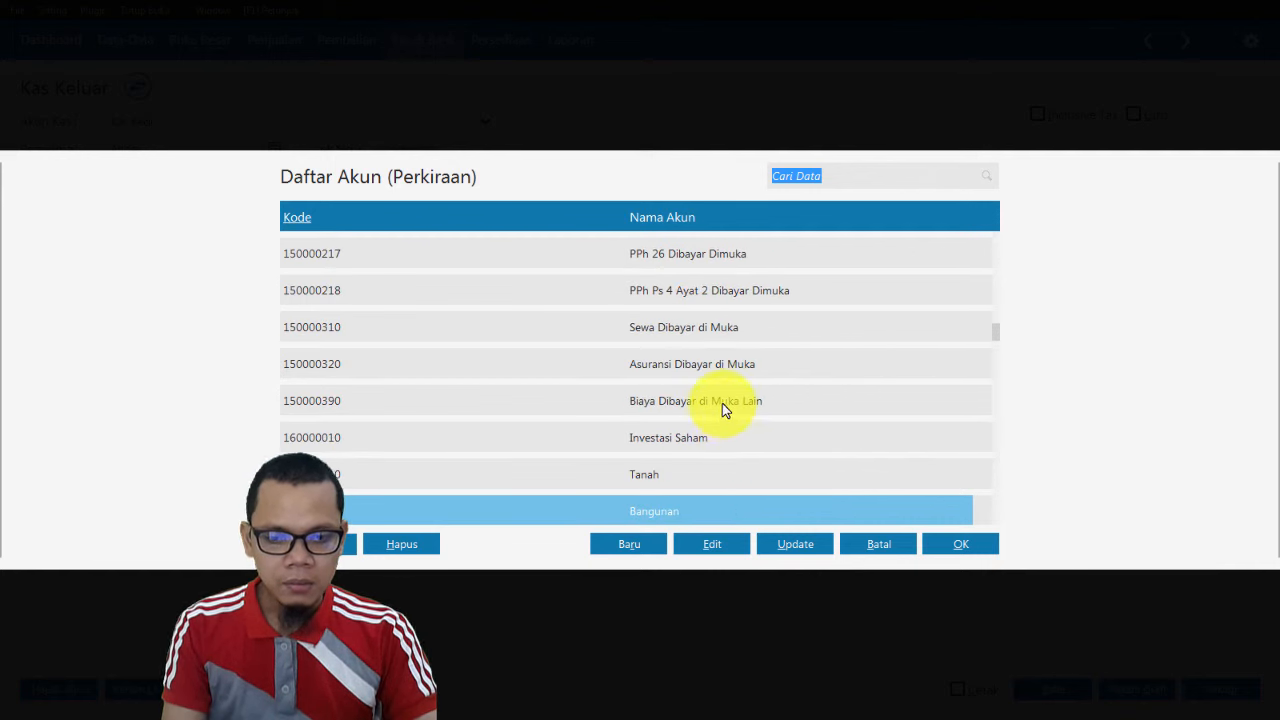
key(Down)
key(Down)
key(Up)
key(Up)
key(Up)
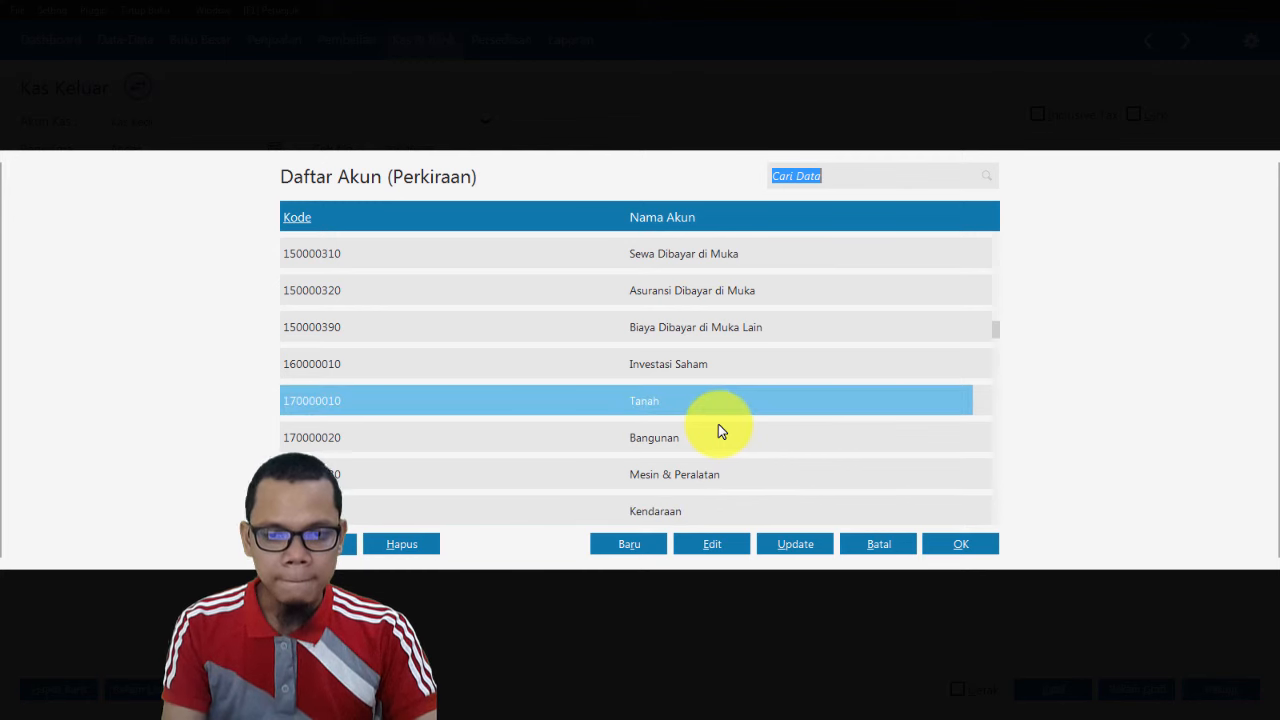
key(Up)
key(Up)
key(Up)
key(Up)
key(Up)
key(Up)
key(Up)
key(Up)
key(Up)
key(Up)
key(Up)
key(Up)
key(Up)
key(Up)
key(Up)
key(Up)
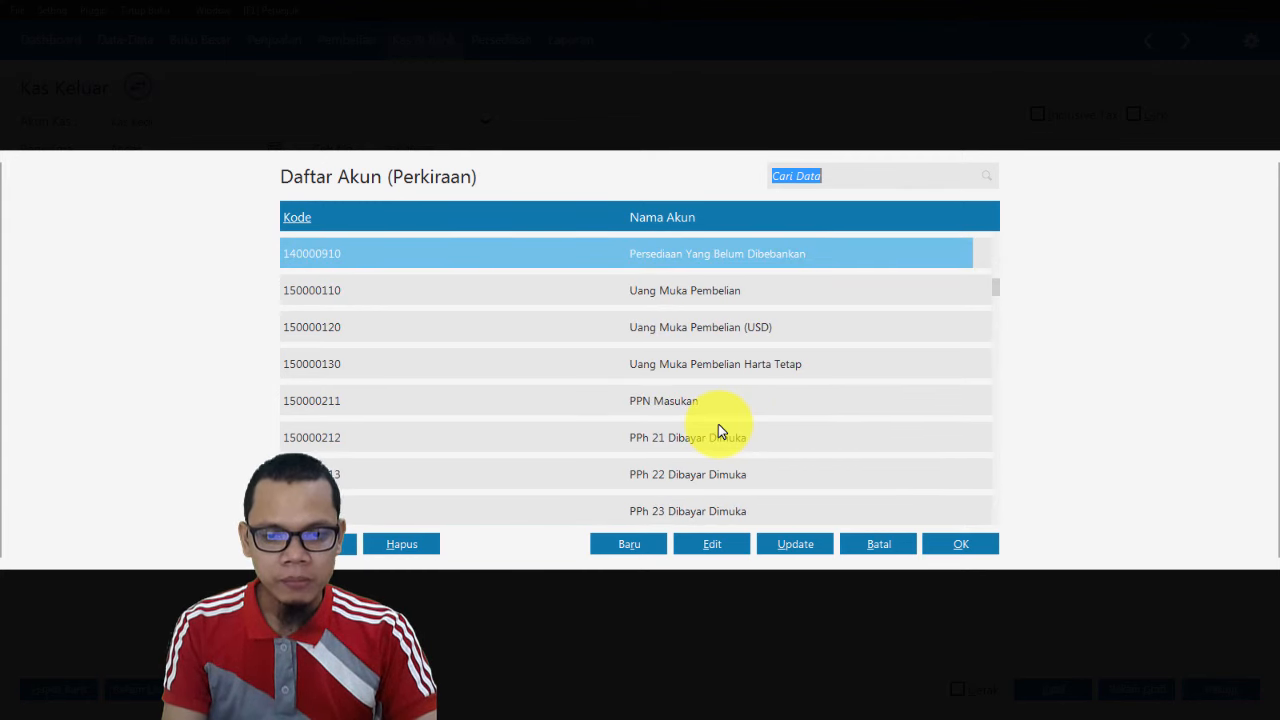
key(Up)
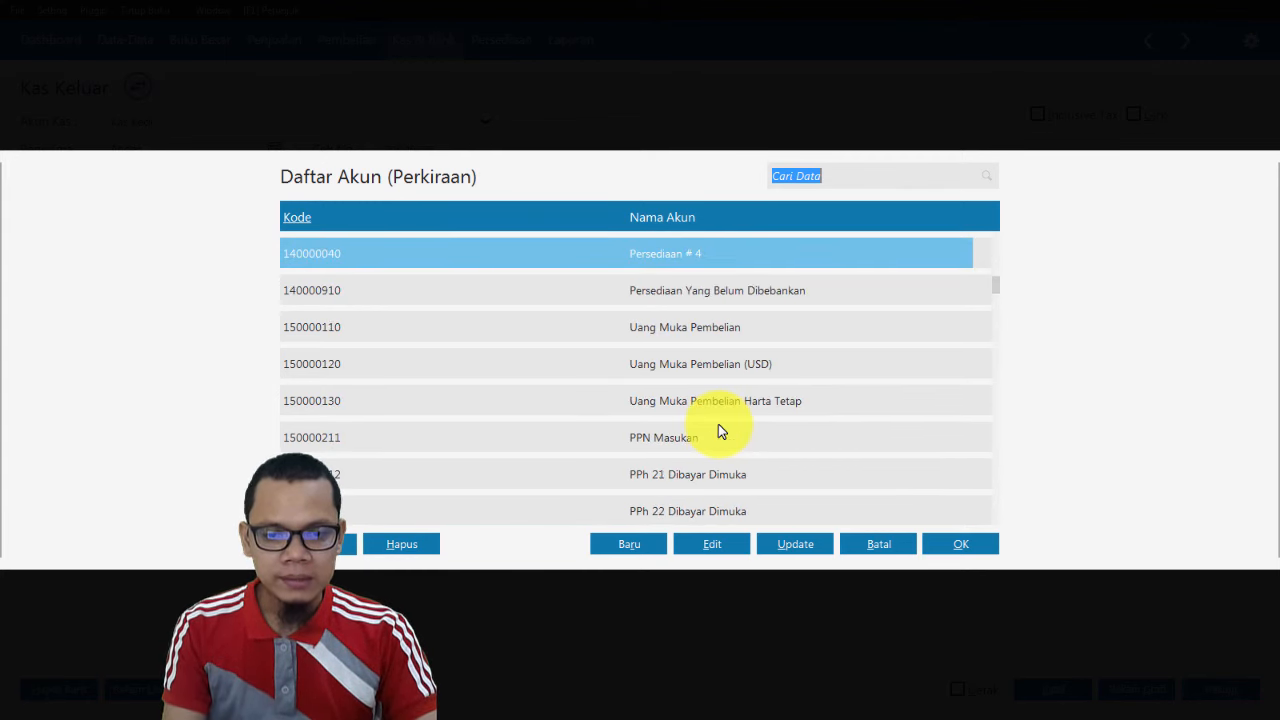
key(Up)
key(Up)
key(Up)
key(Up)
key(Up)
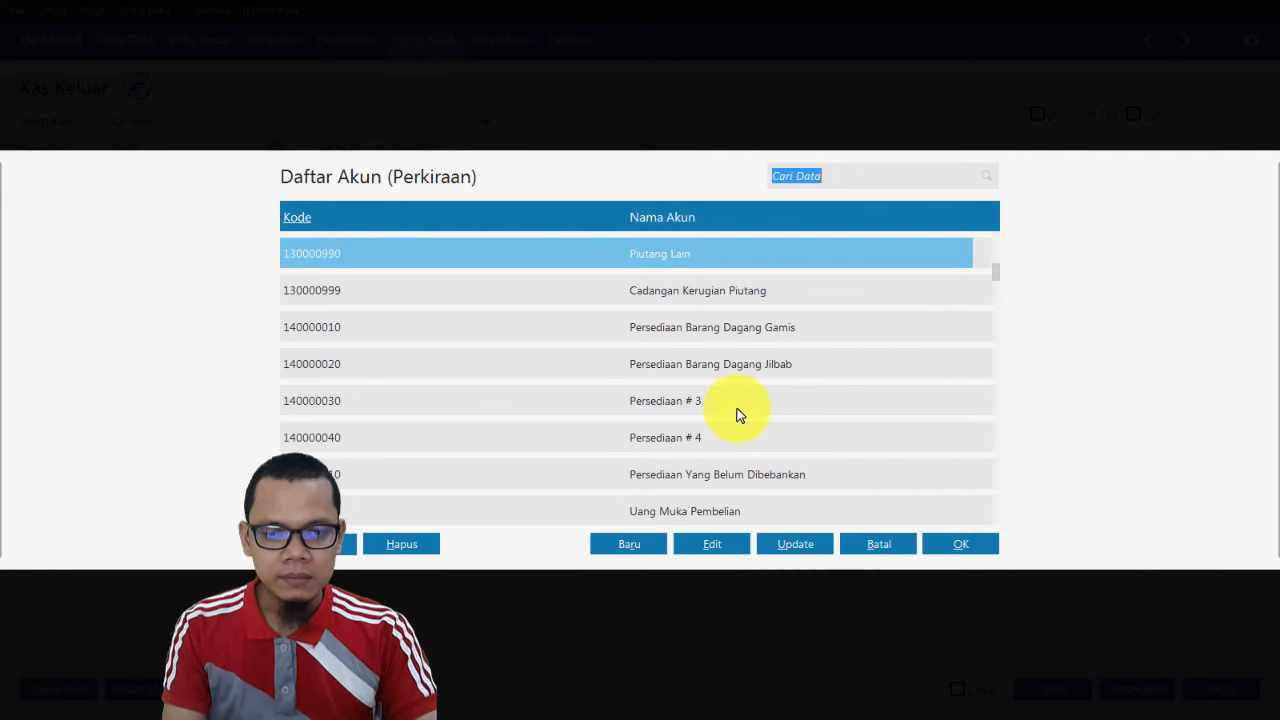
key(Up)
key(Down)
key(Down)
key(Down)
key(Down)
key(Down)
key(Down)
key(Down)
key(Down)
key(Down)
key(Down)
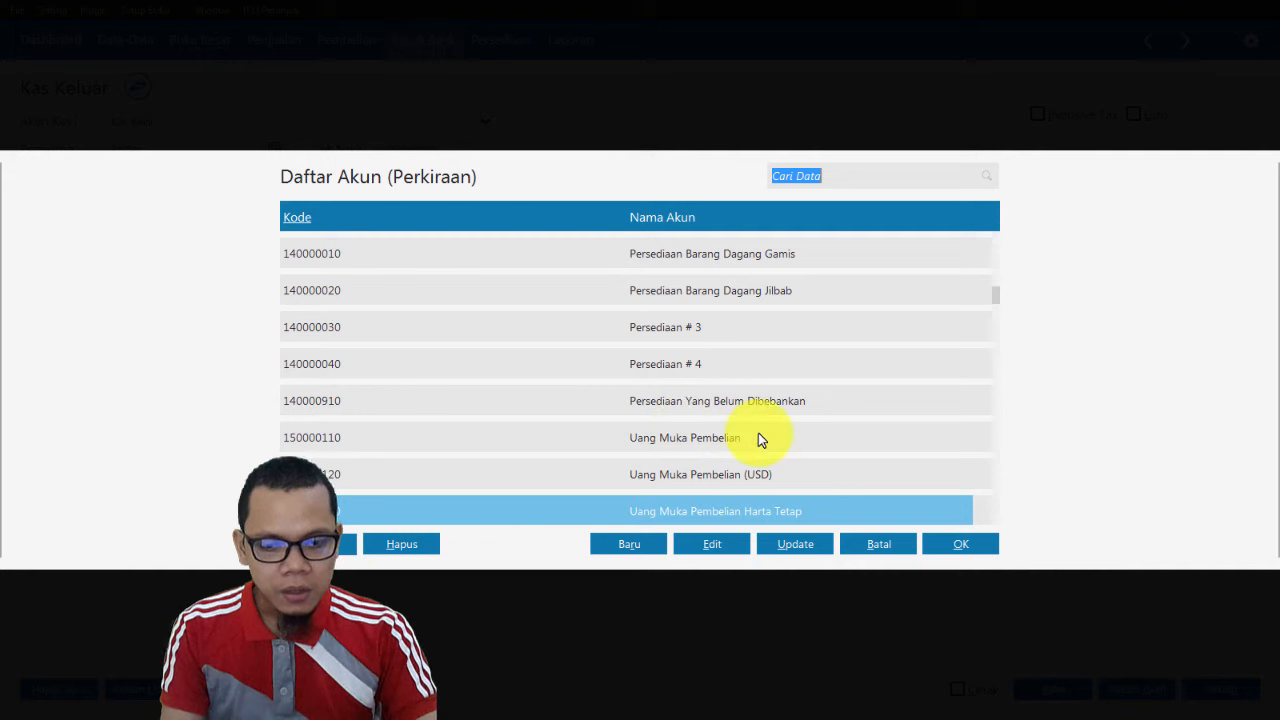
key(Down)
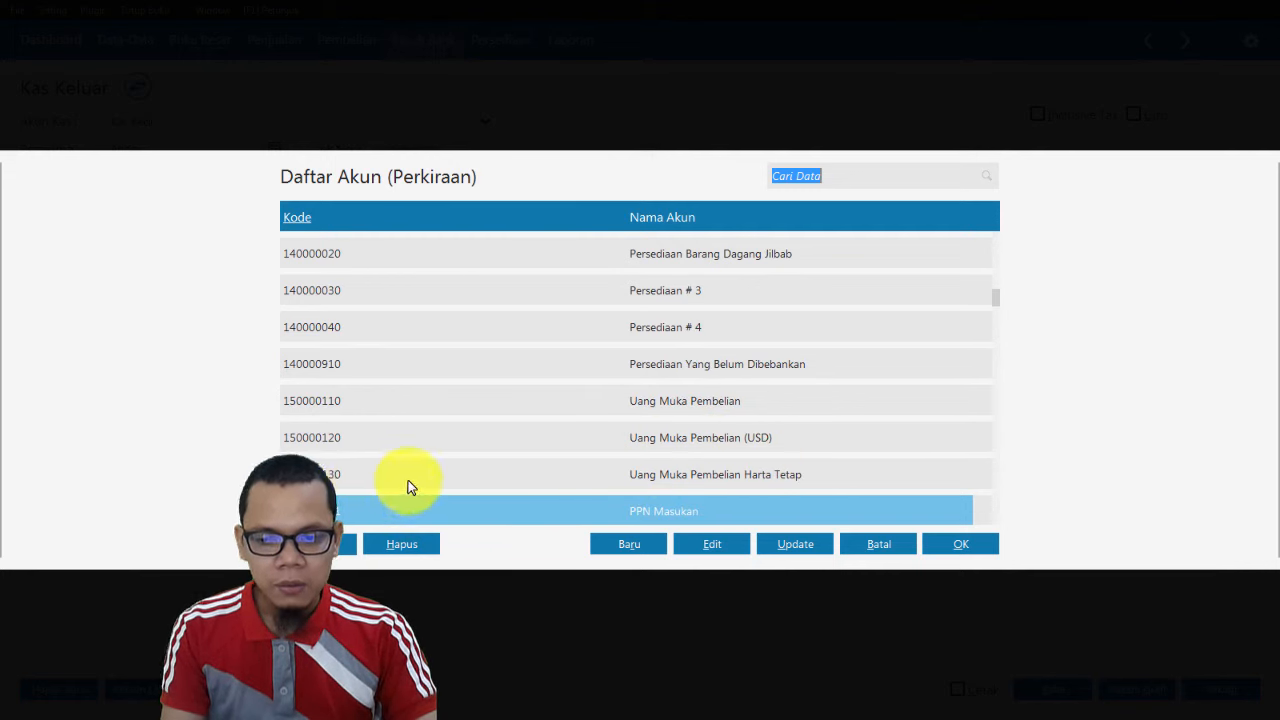
Try to add a new account to the account list.
click(622, 543)
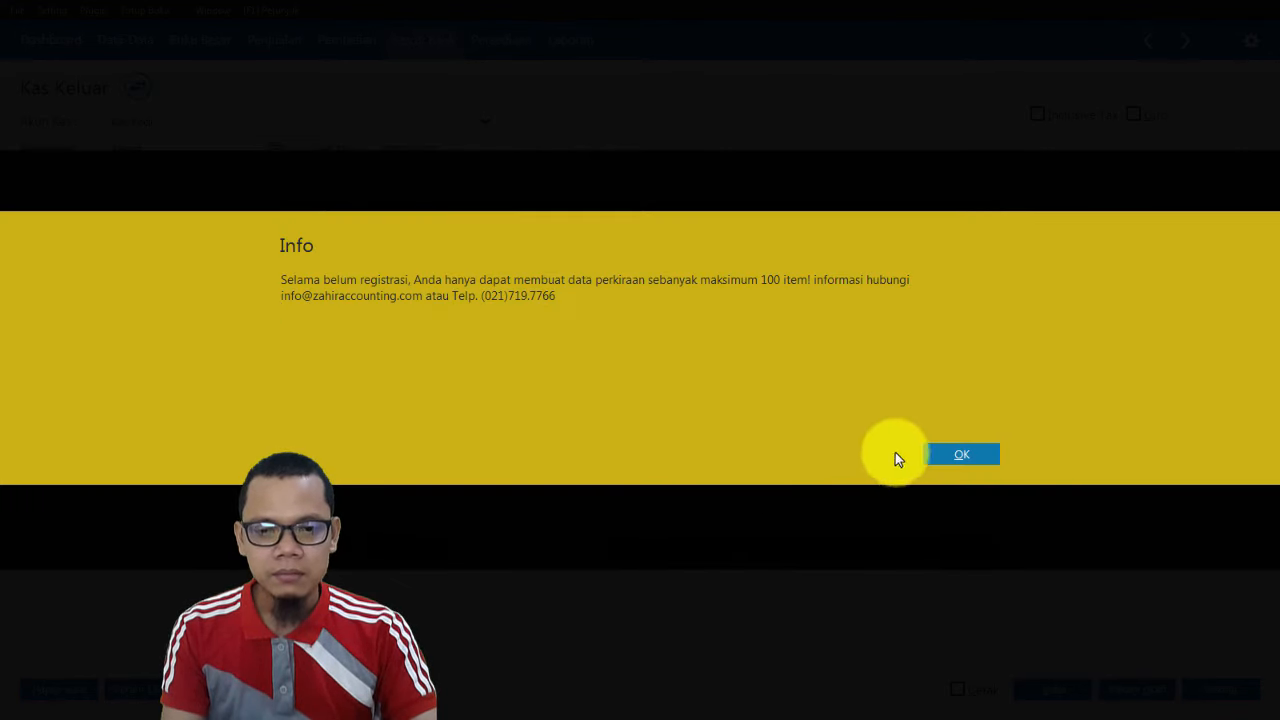
click(969, 454)
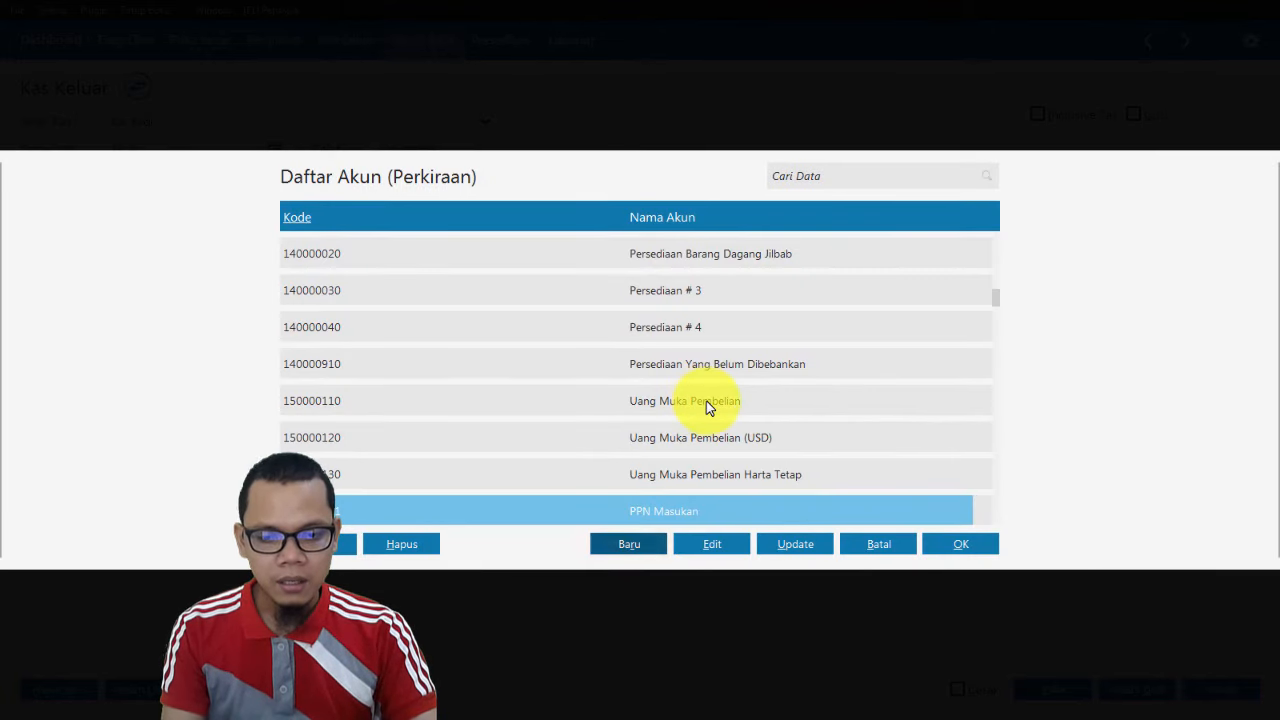
click(706, 402)
scroll(708, 405, down, 2)
scroll(708, 408, down, 1)
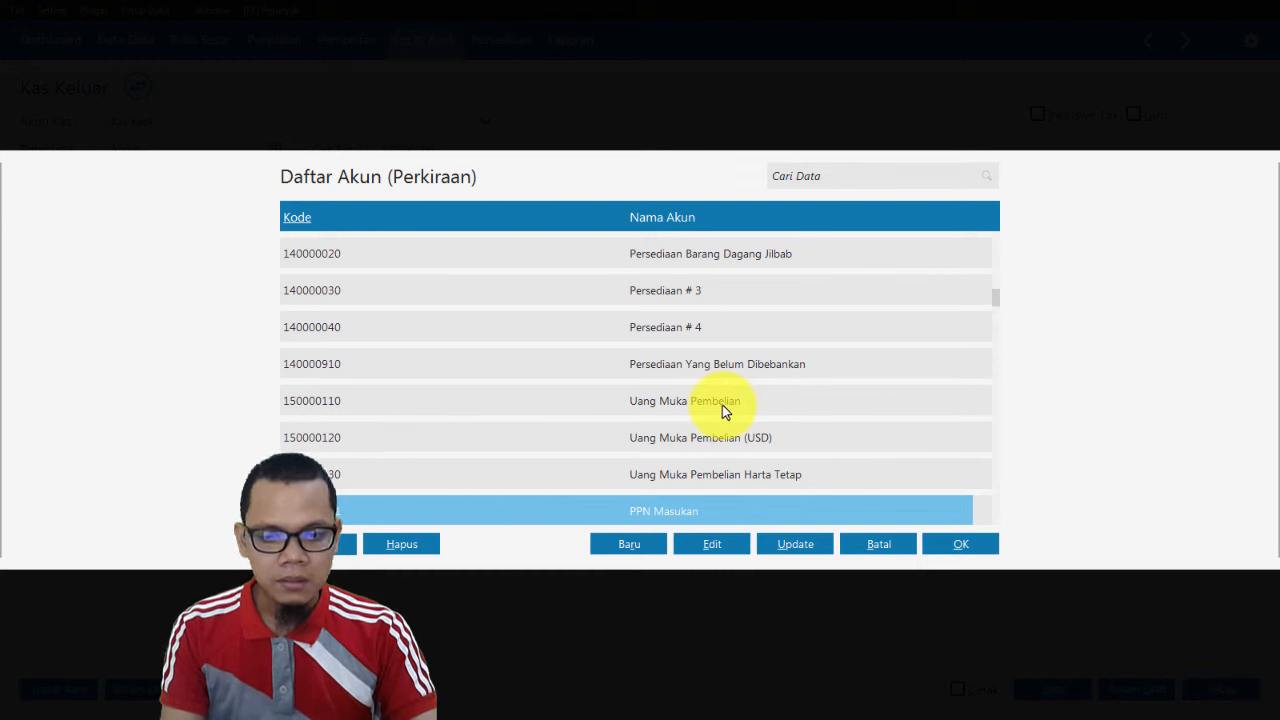
Rename the account Uang Muka Pembelian Harta Tetap as "Uang Muka Karyawan (ADVANCE)" and record the change.
click(710, 475)
click(637, 543)
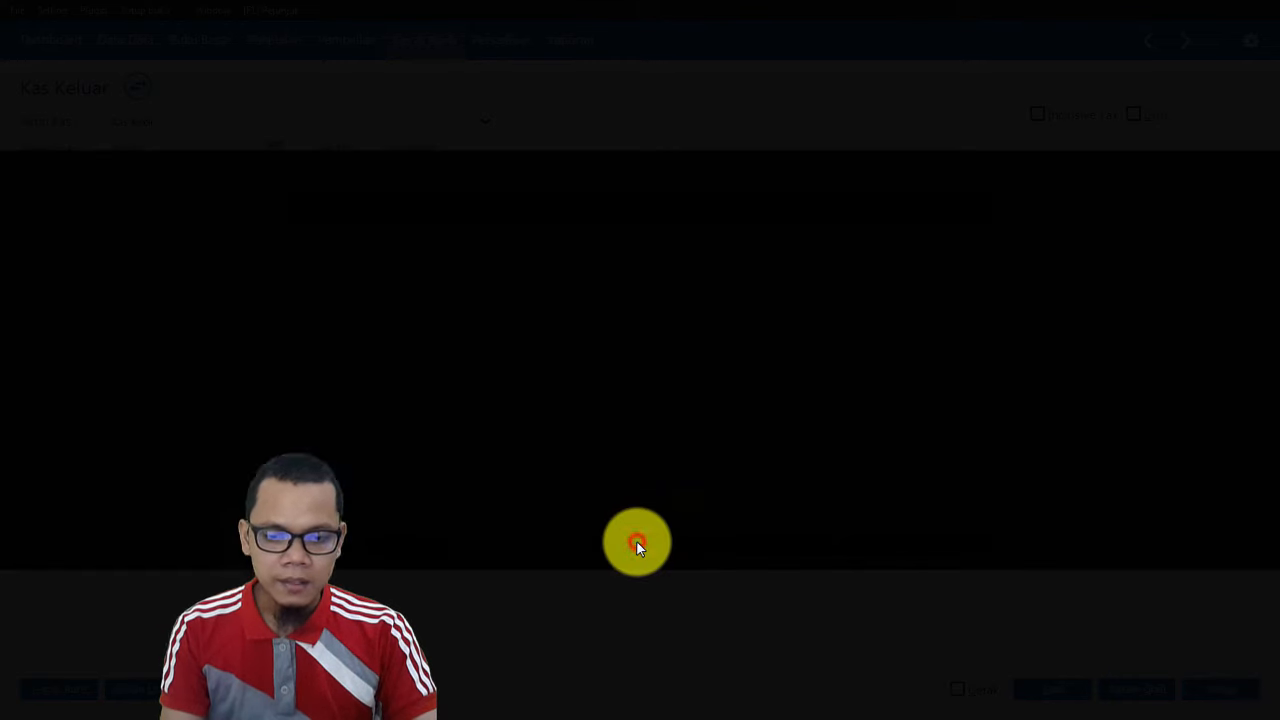
click(942, 455)
click(719, 548)
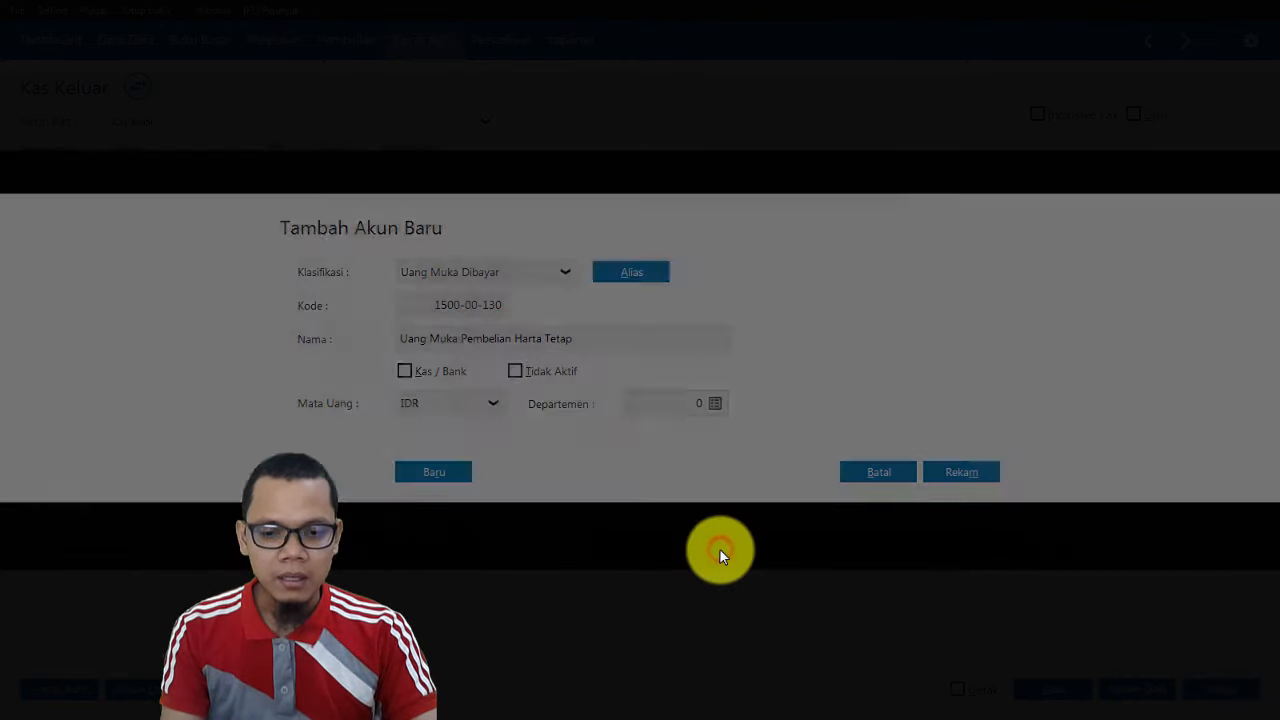
click(575, 344)
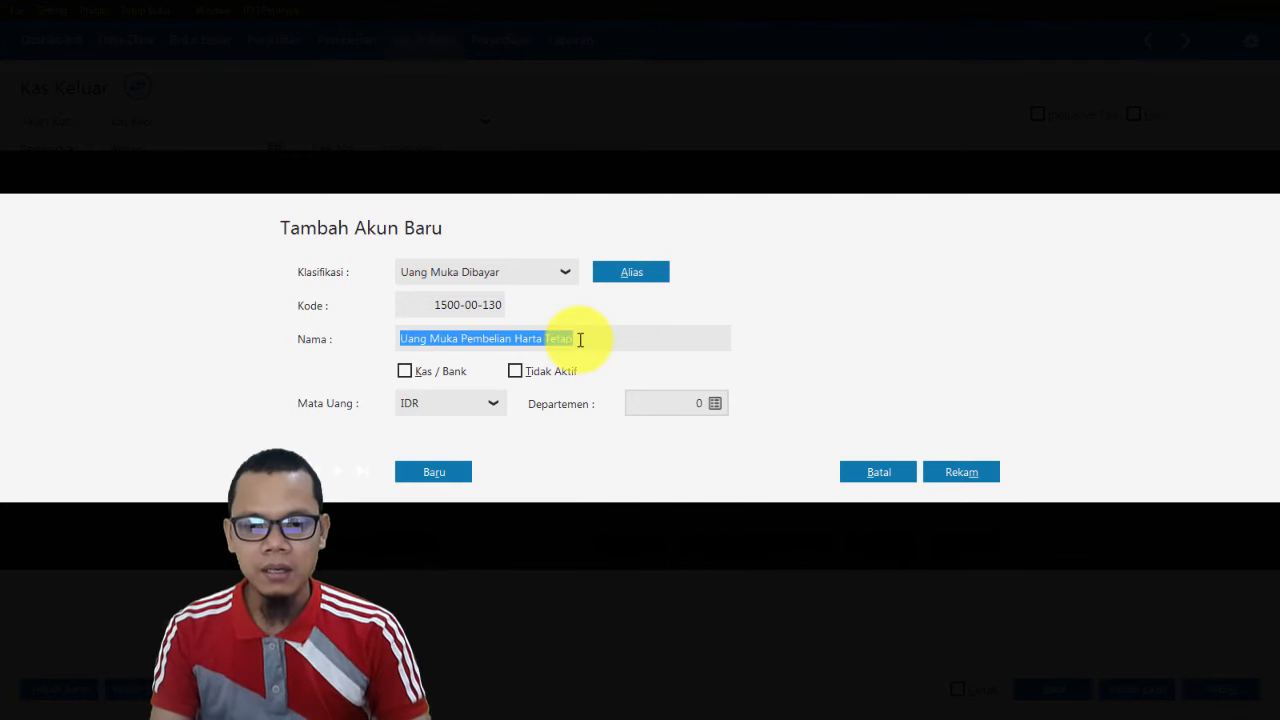
click(578, 341)
key(ctrl+shift+Left)
key(ctrl+shift+Left)
key(ctrl+shift+Left)
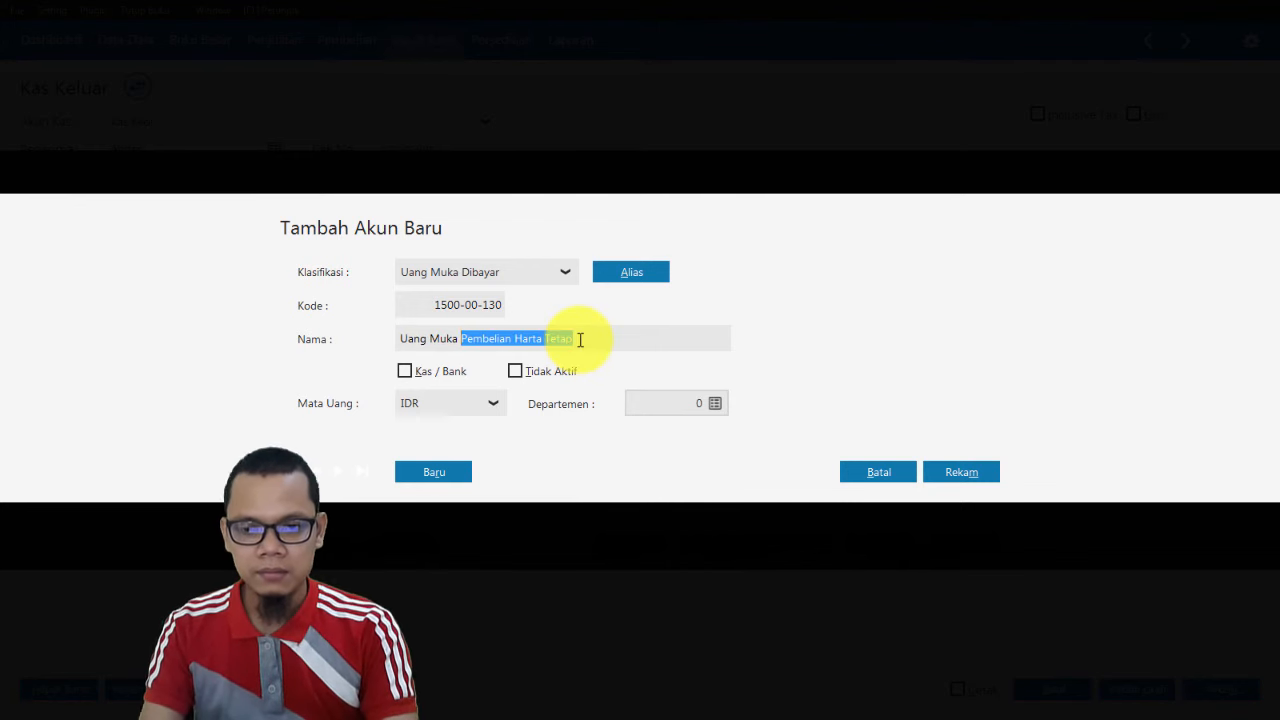
text(Karywa)
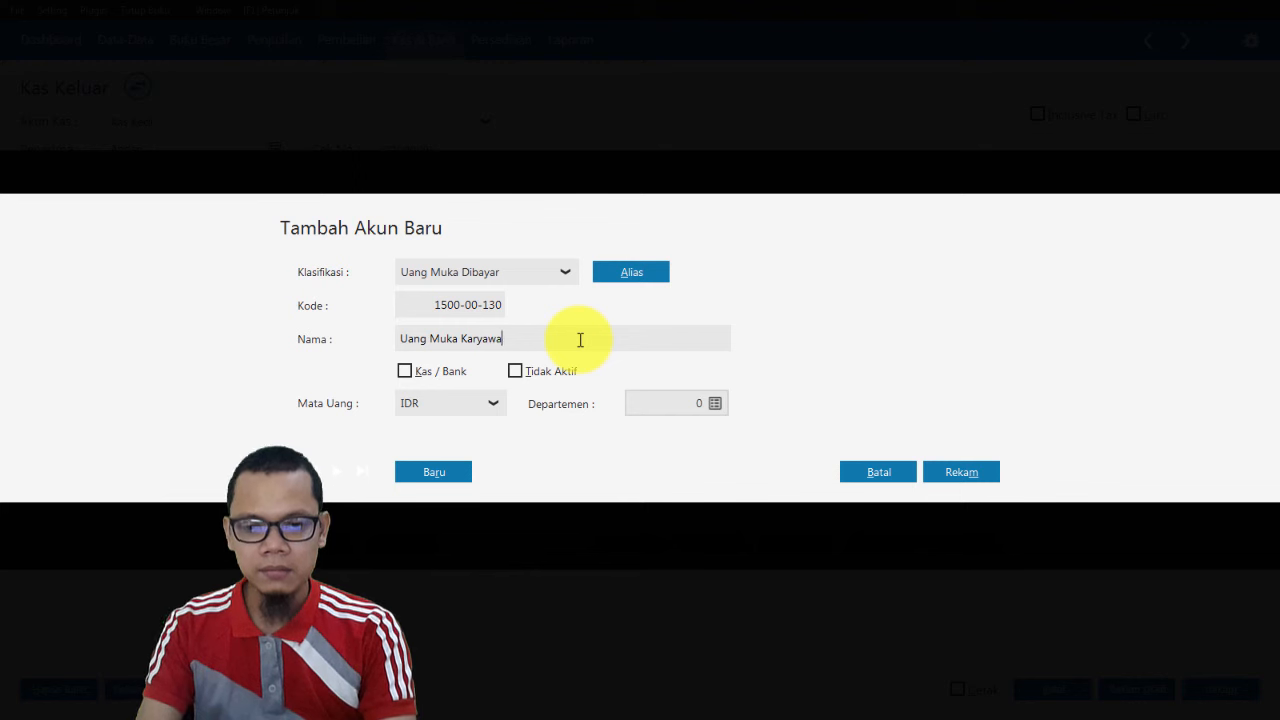
text(n (ADC)
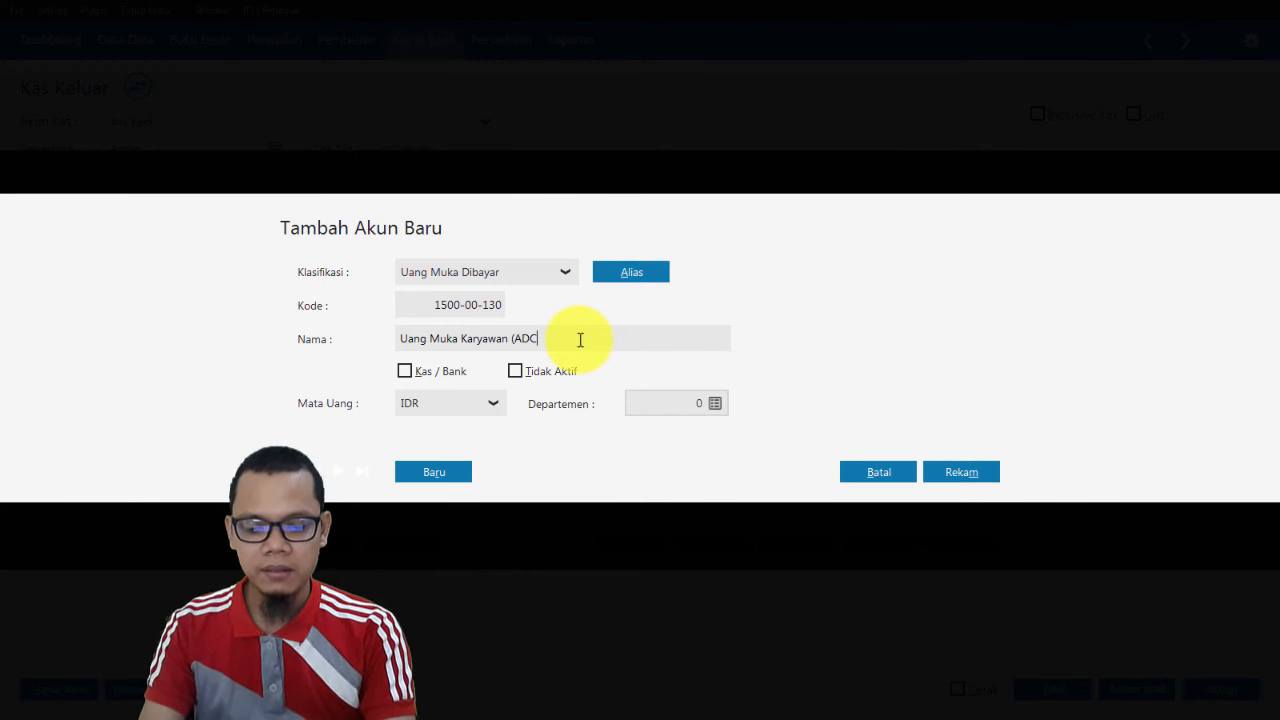
key(BackSpace)
text(VANCE)
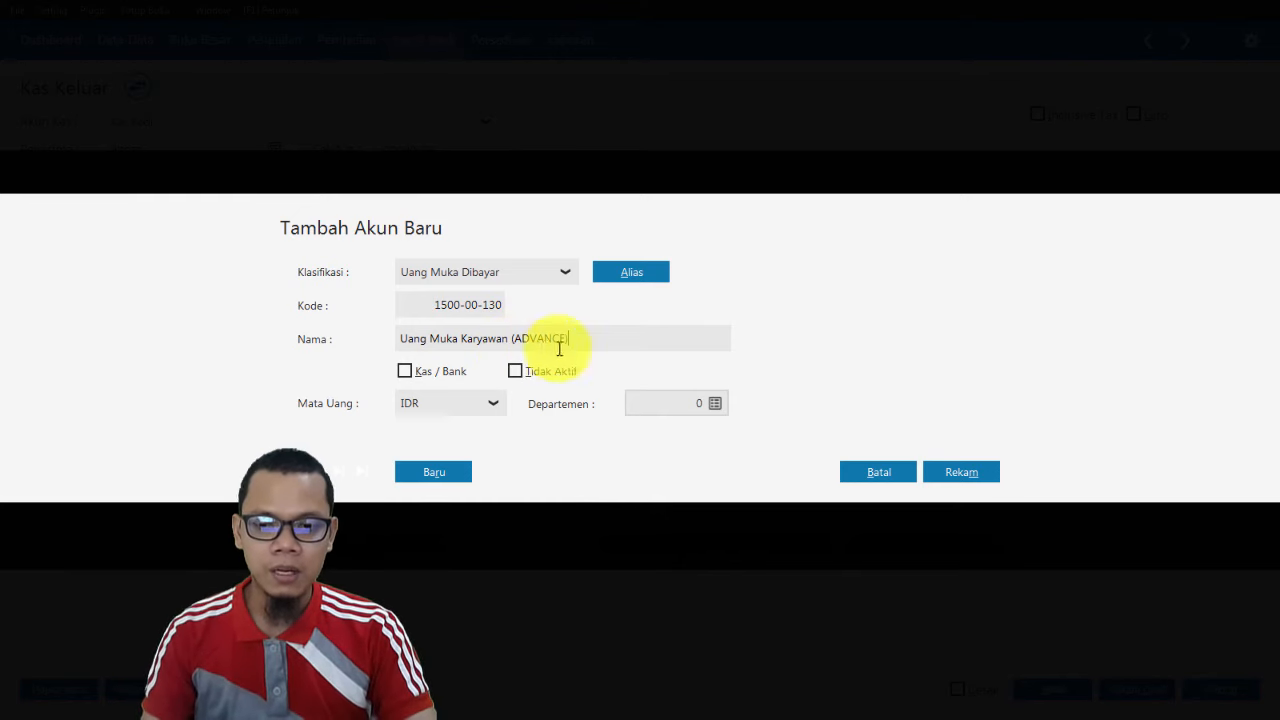
click(962, 472)
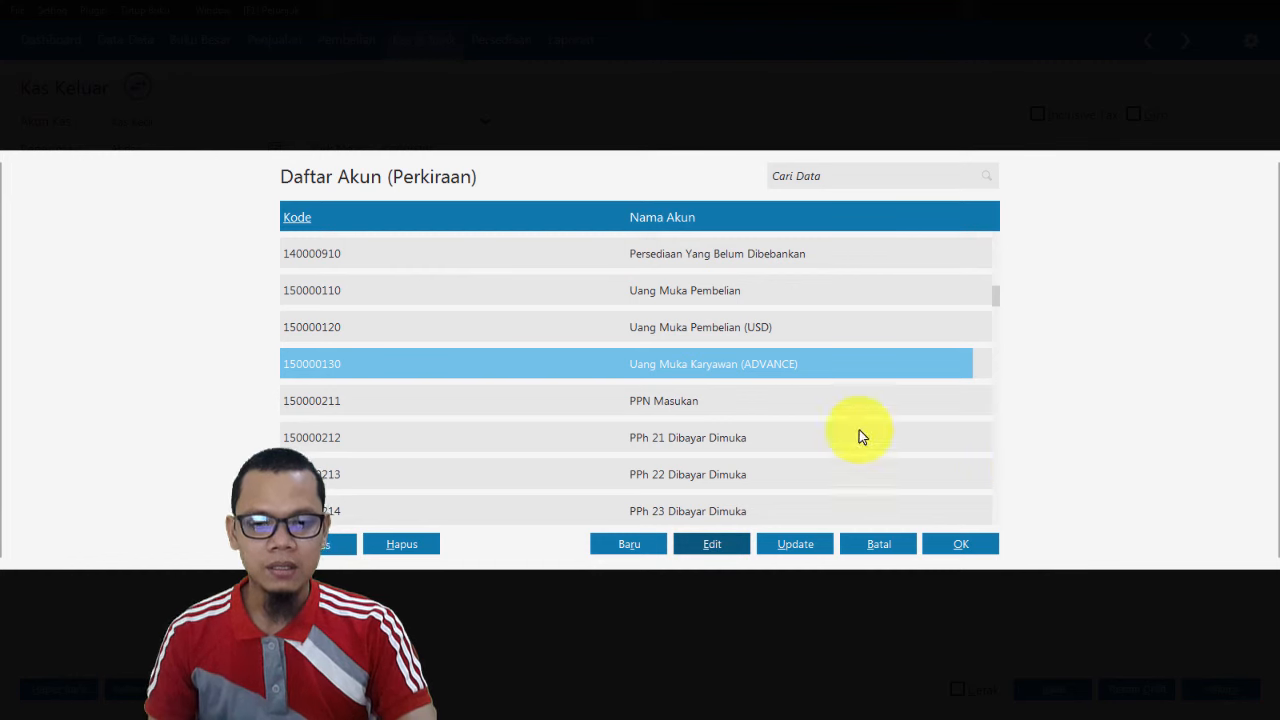
Allocate Rp 1.000.000 of the cash payment to the Uang Muka Karyawan (ADVANCE) account on the first fund allocation line.
double_click(767, 367)
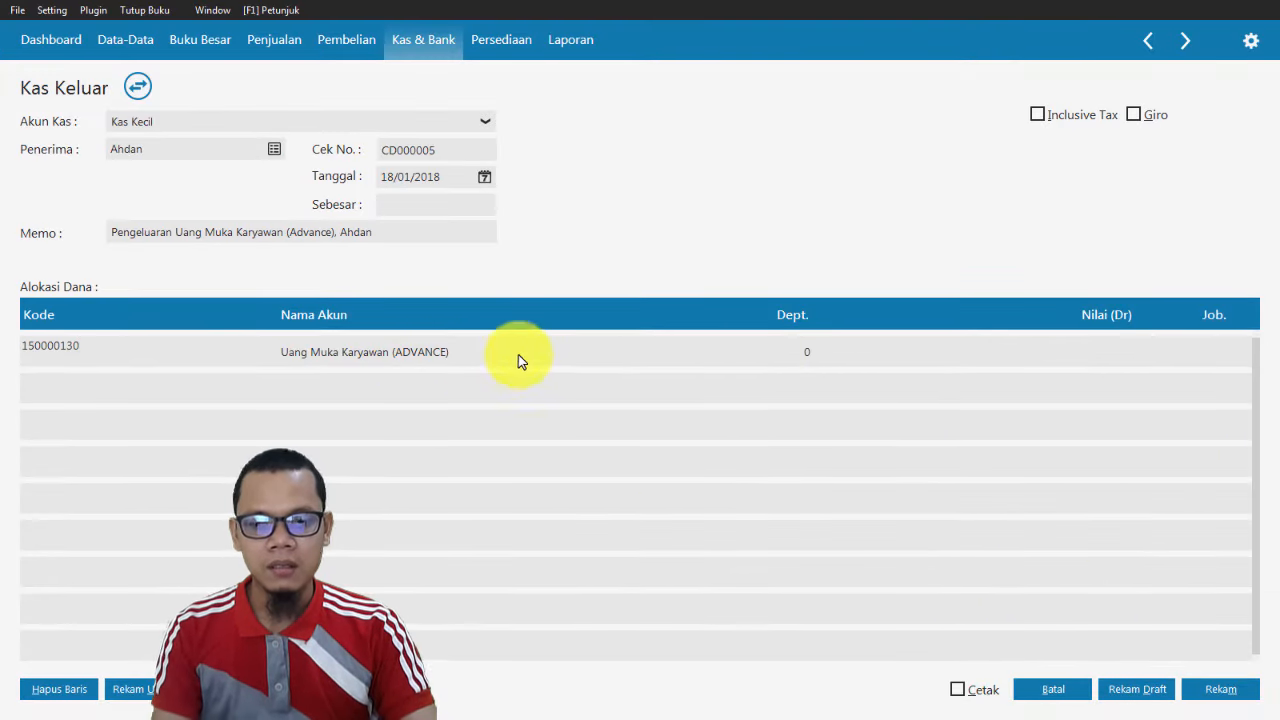
click(1088, 358)
key(alt+Tab)
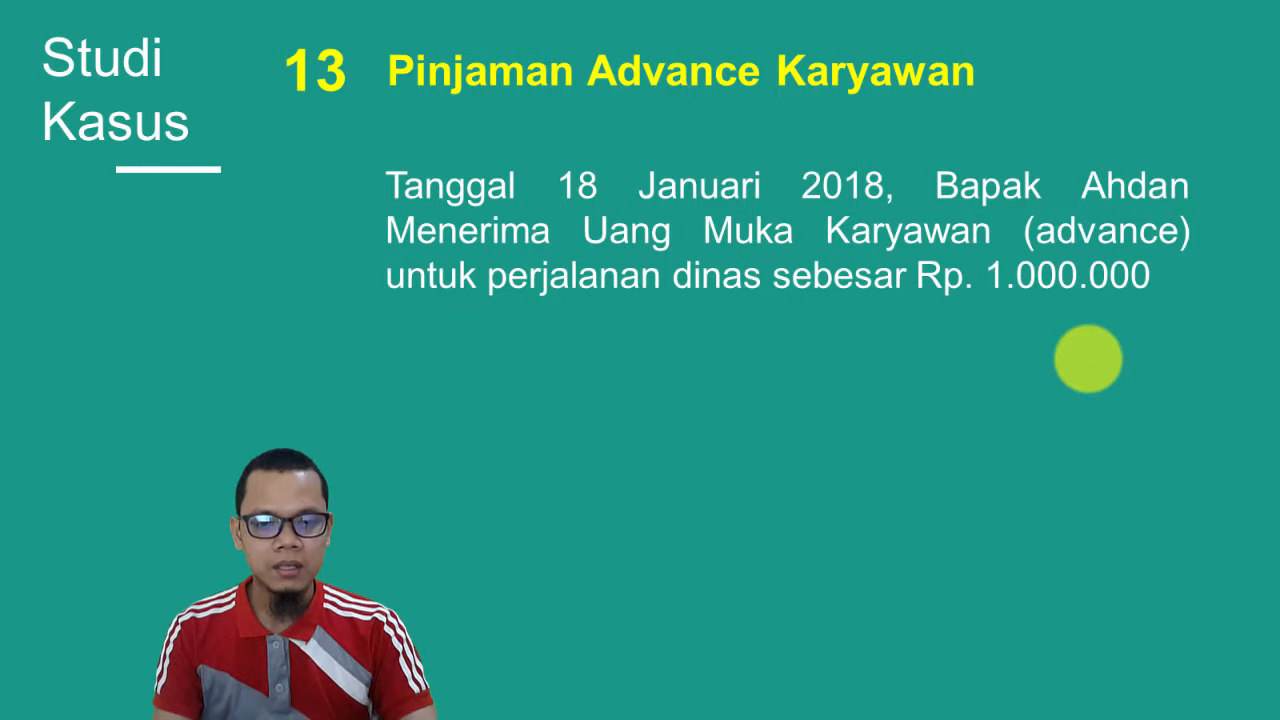
key(alt+Tab)
text(1.000.000)
key(Tab)
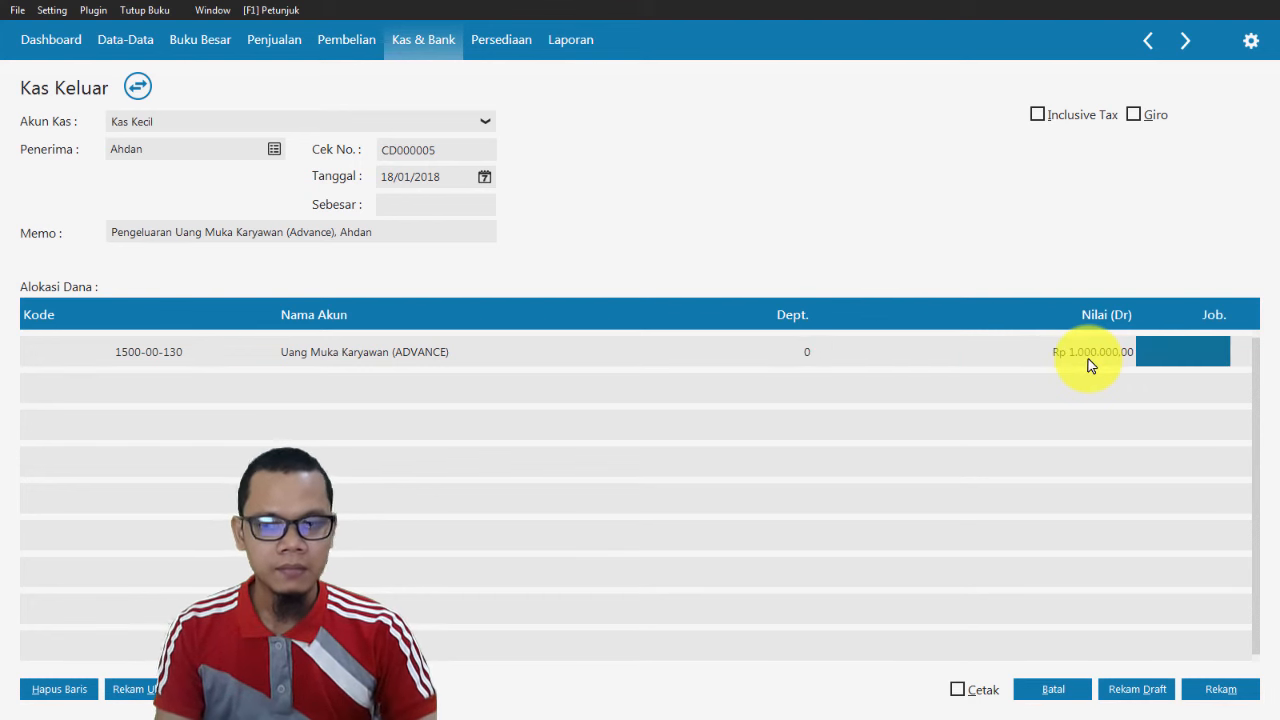
Fill in the Kas Keluar total of Rp 1.000.000, record the employee advance and leave the entry form.
click(423, 205)
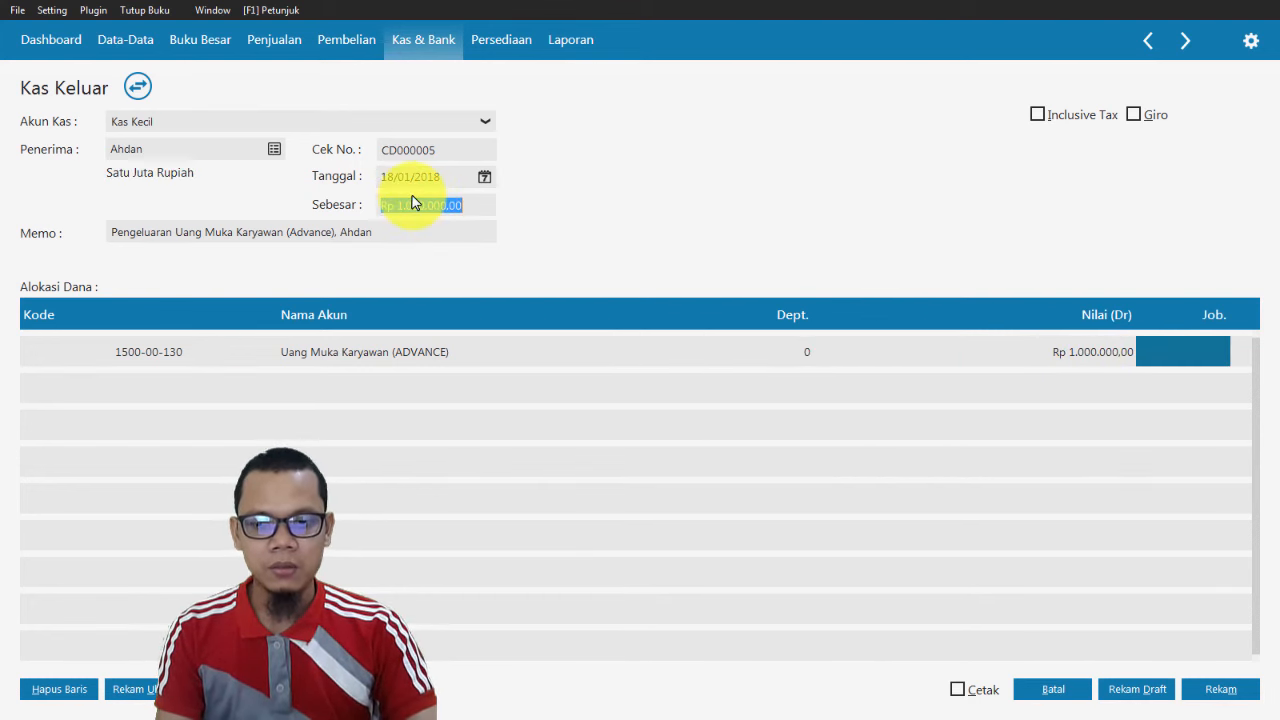
click(1192, 689)
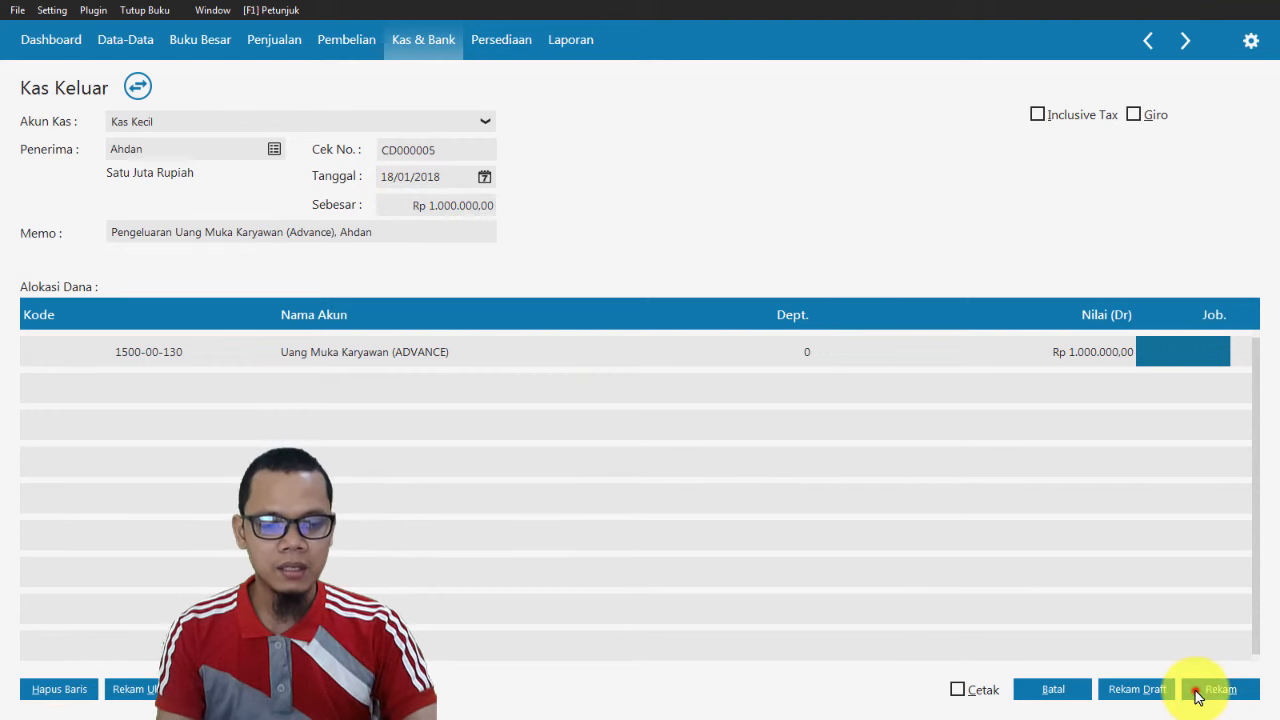
click(1055, 688)
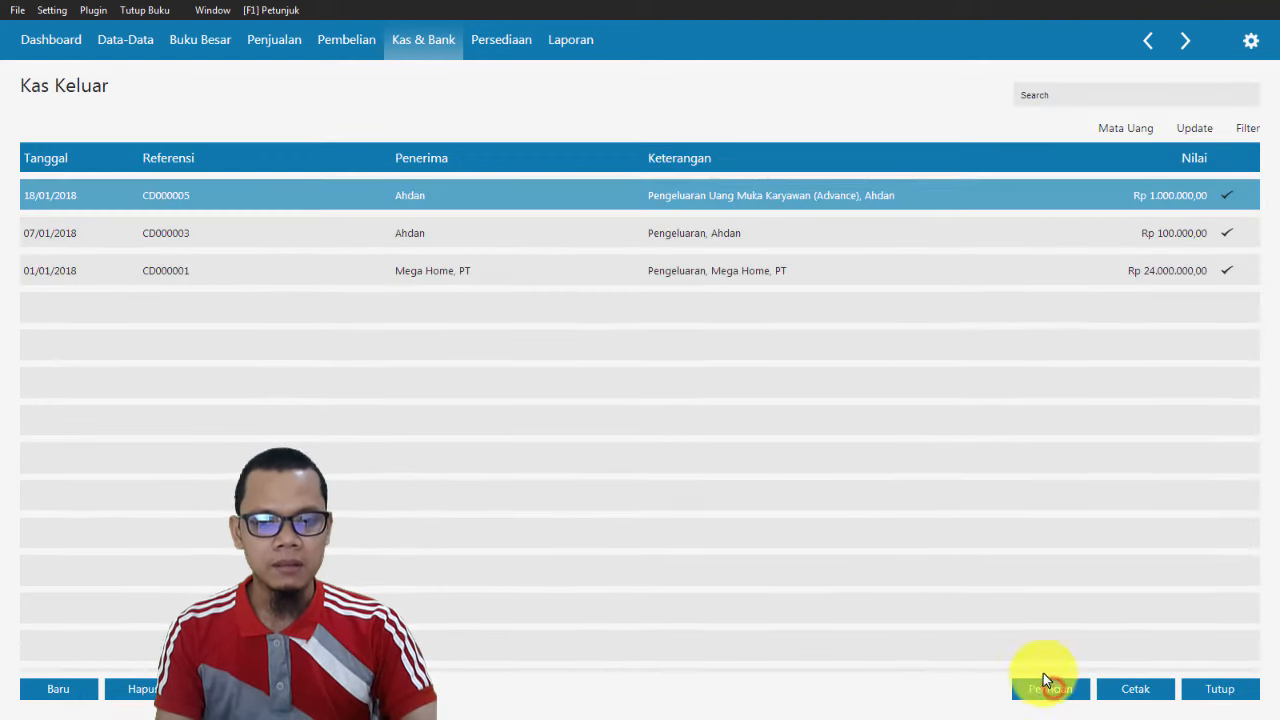
Switch to the PowerPoint slideshow, read case 14 on clearing an outgoing giro and underline its 23 Januari date.
key(alt+Tab)
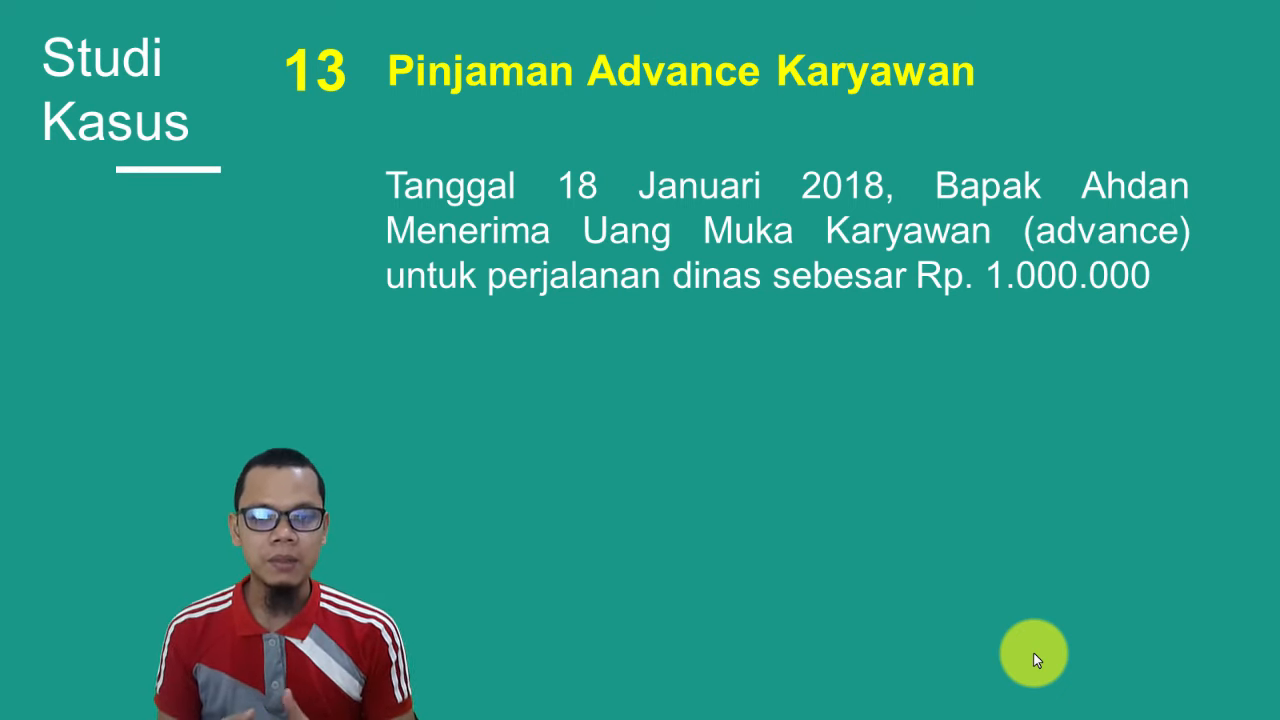
click(1034, 653)
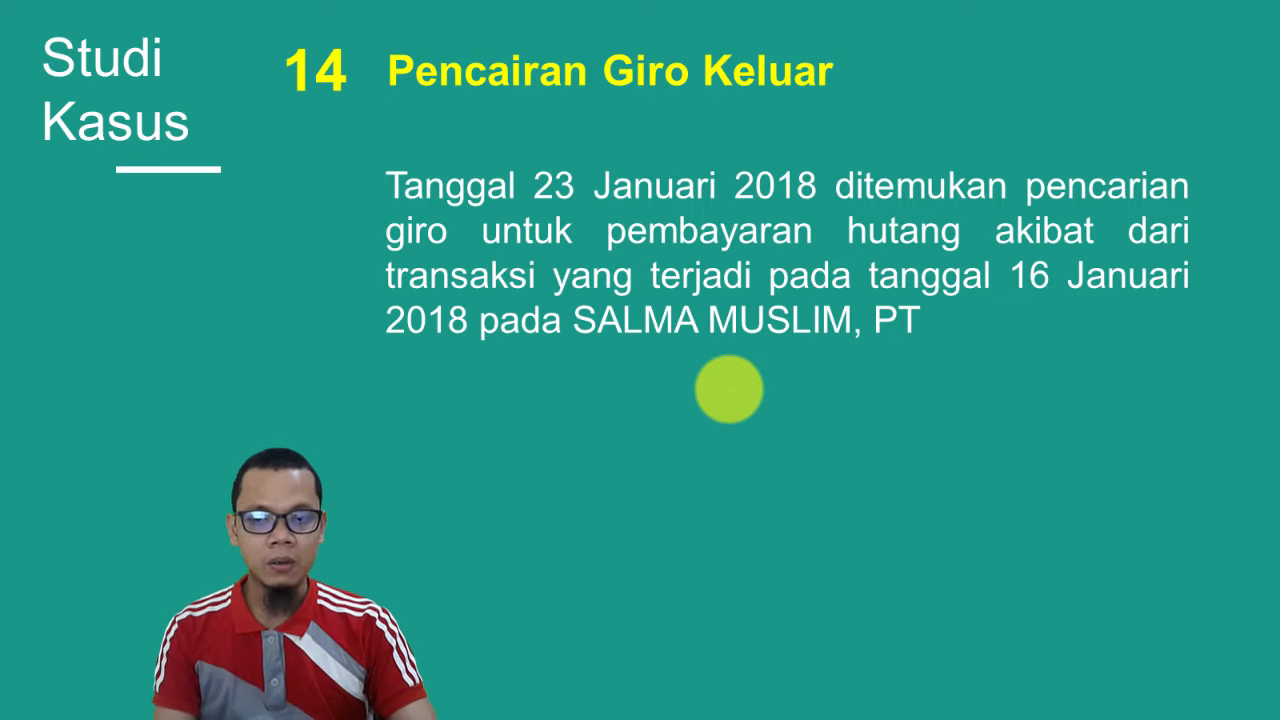
drag(538, 206, 682, 210)
key(alt+Tab)
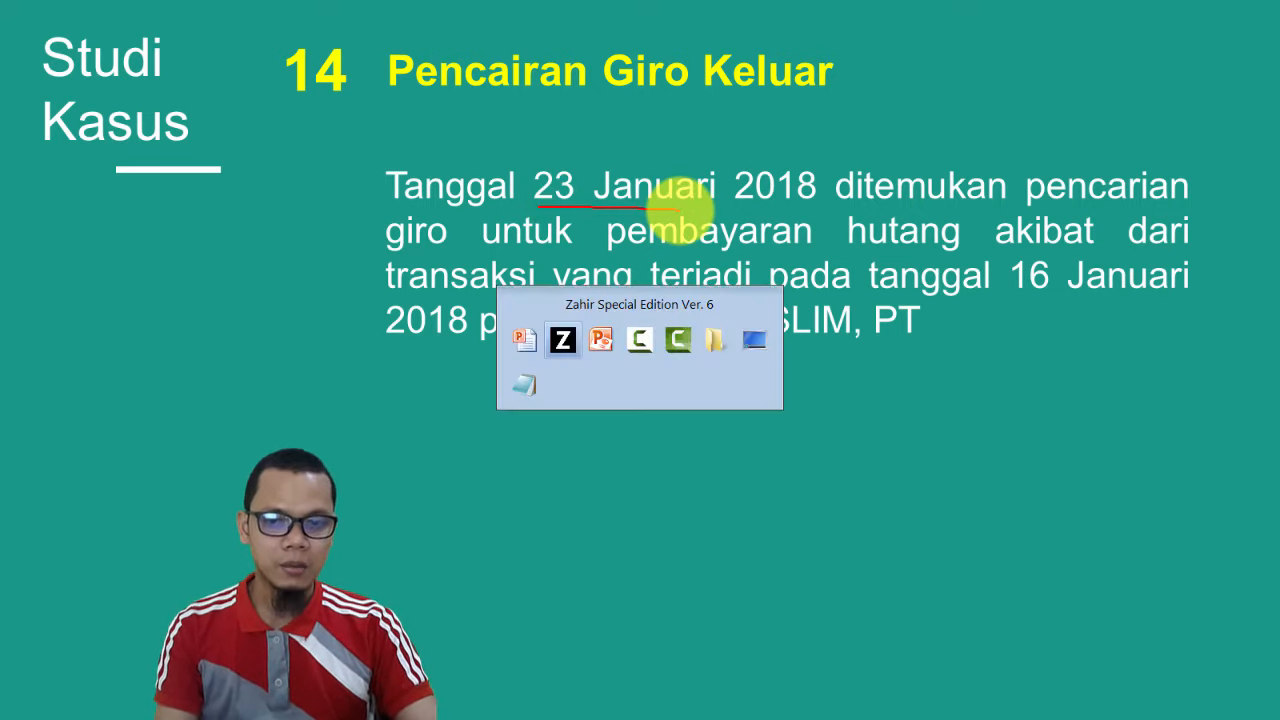
Return to Zahir, close the Kas Keluar list and open the Giro Keluar list for the case 14 giro.
click(1222, 692)
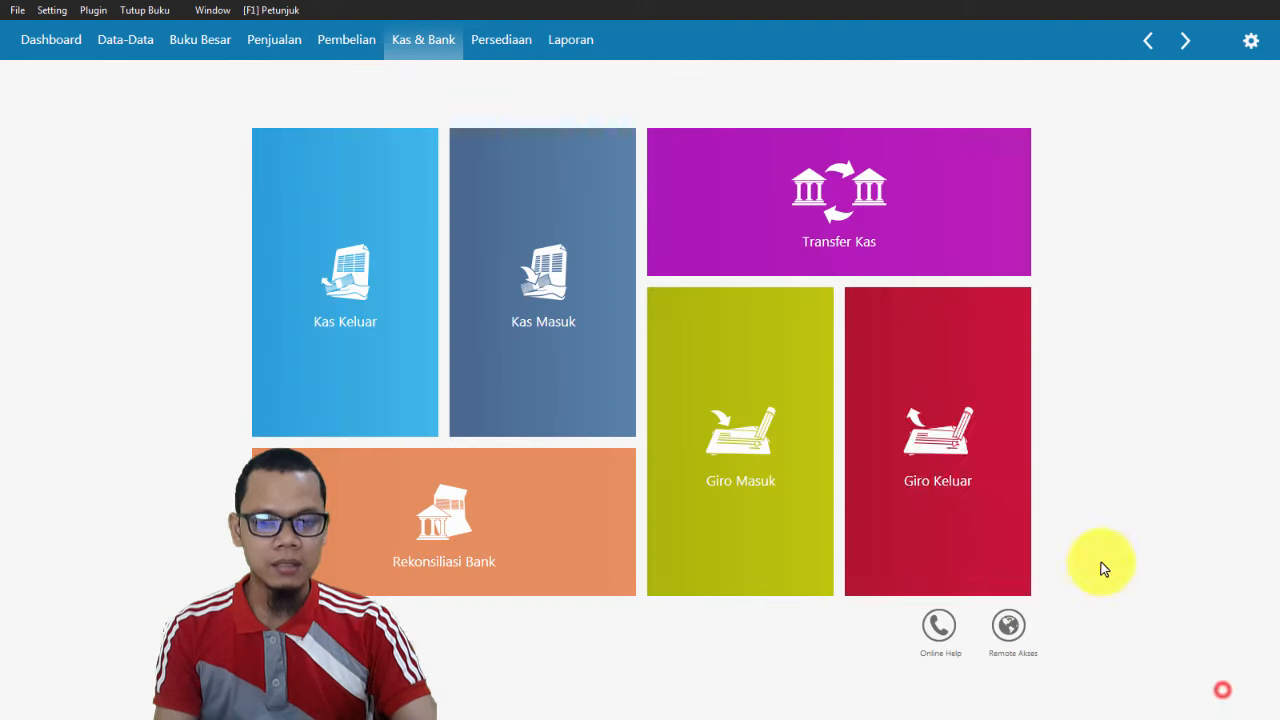
click(950, 450)
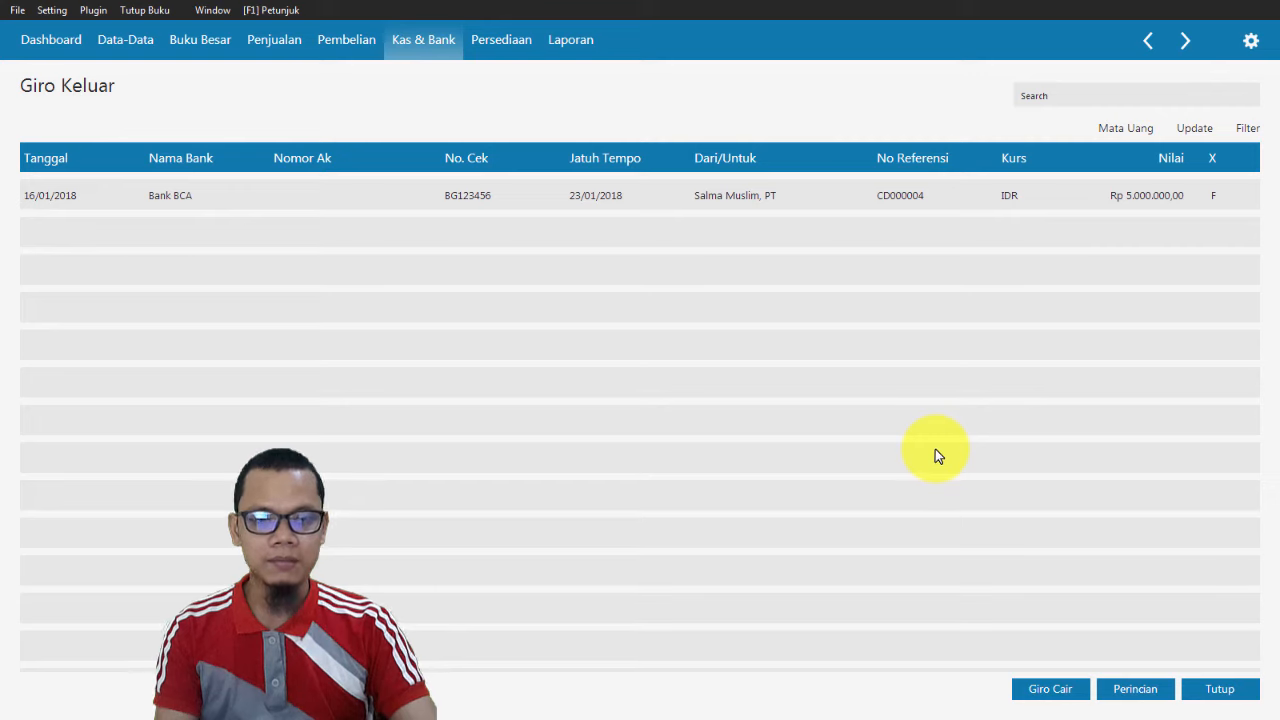
key(alt+Tab)
key(alt+Tab)
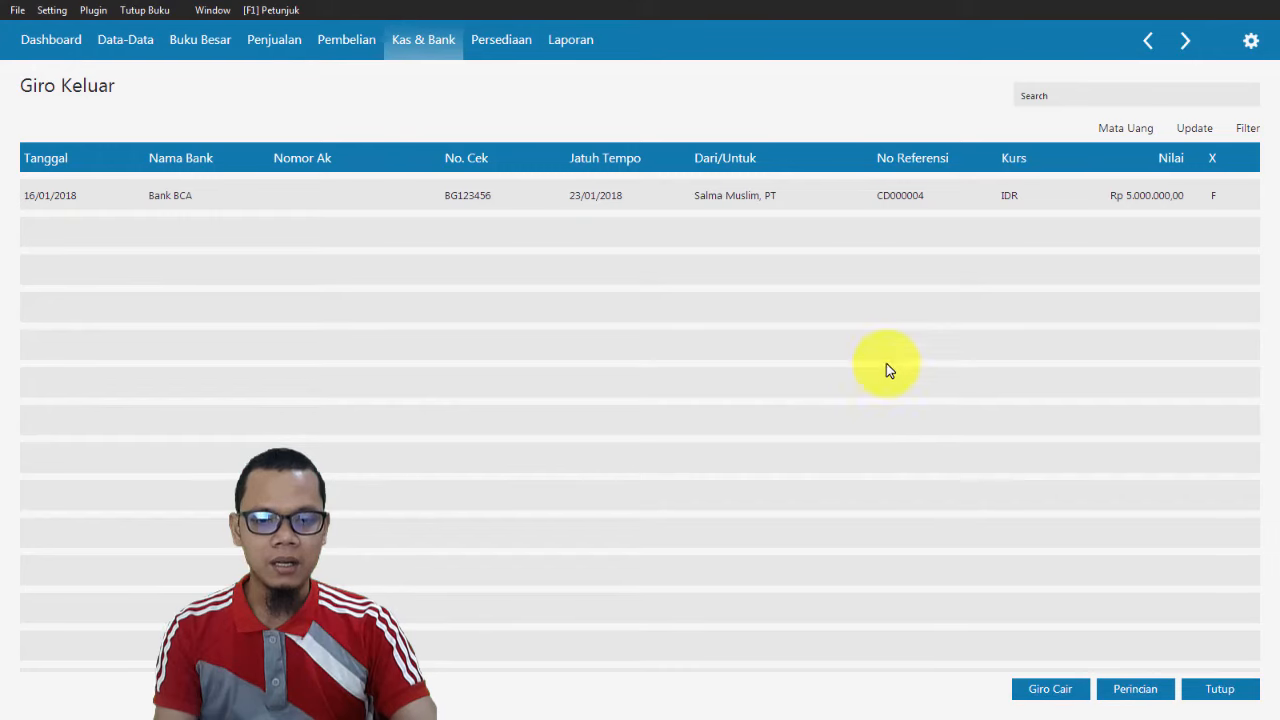
click(1222, 690)
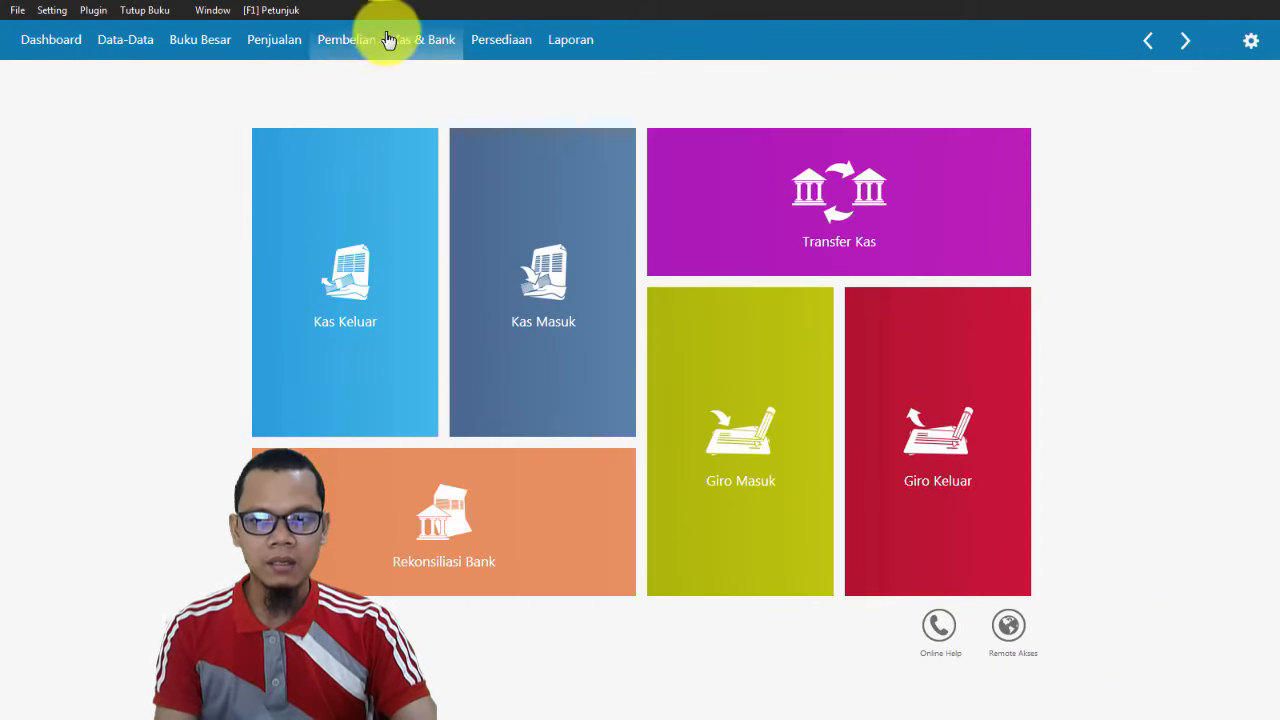
click(955, 468)
Start clearing the Bank BCA giro issued to Salma Muslim, PT with Giro Cair and accept the giro instructions.
click(386, 196)
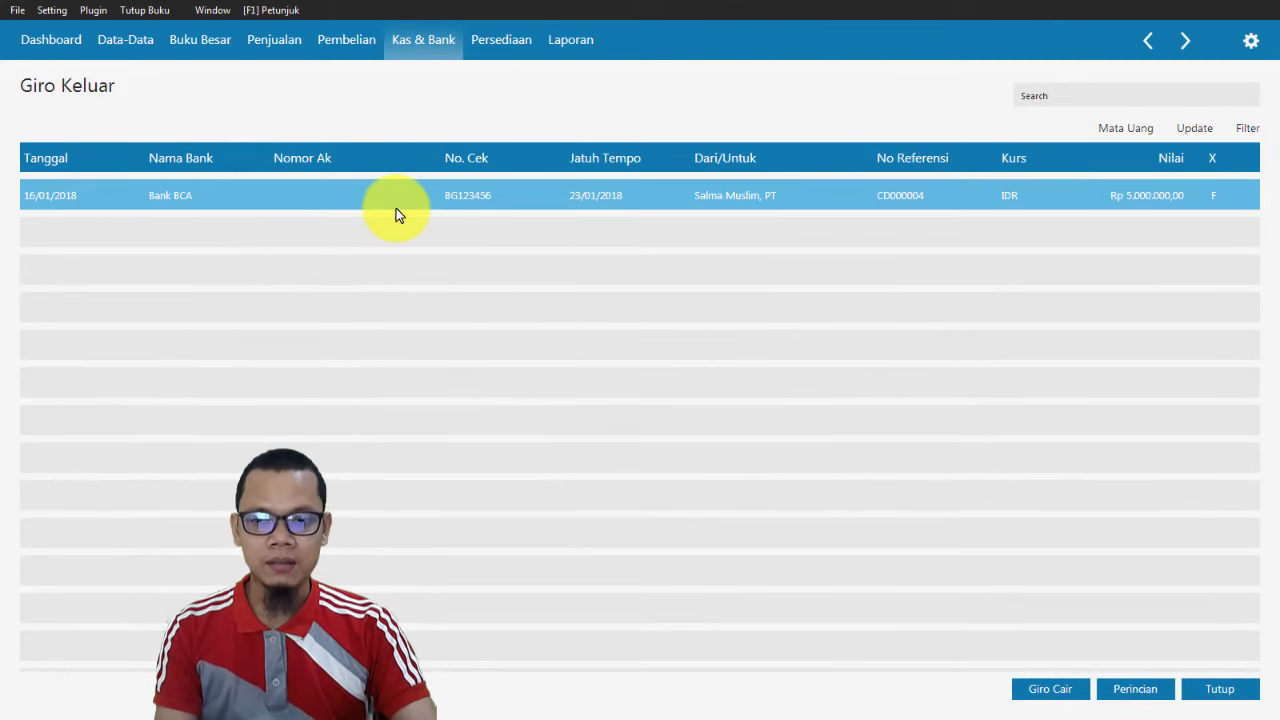
right_click(433, 205)
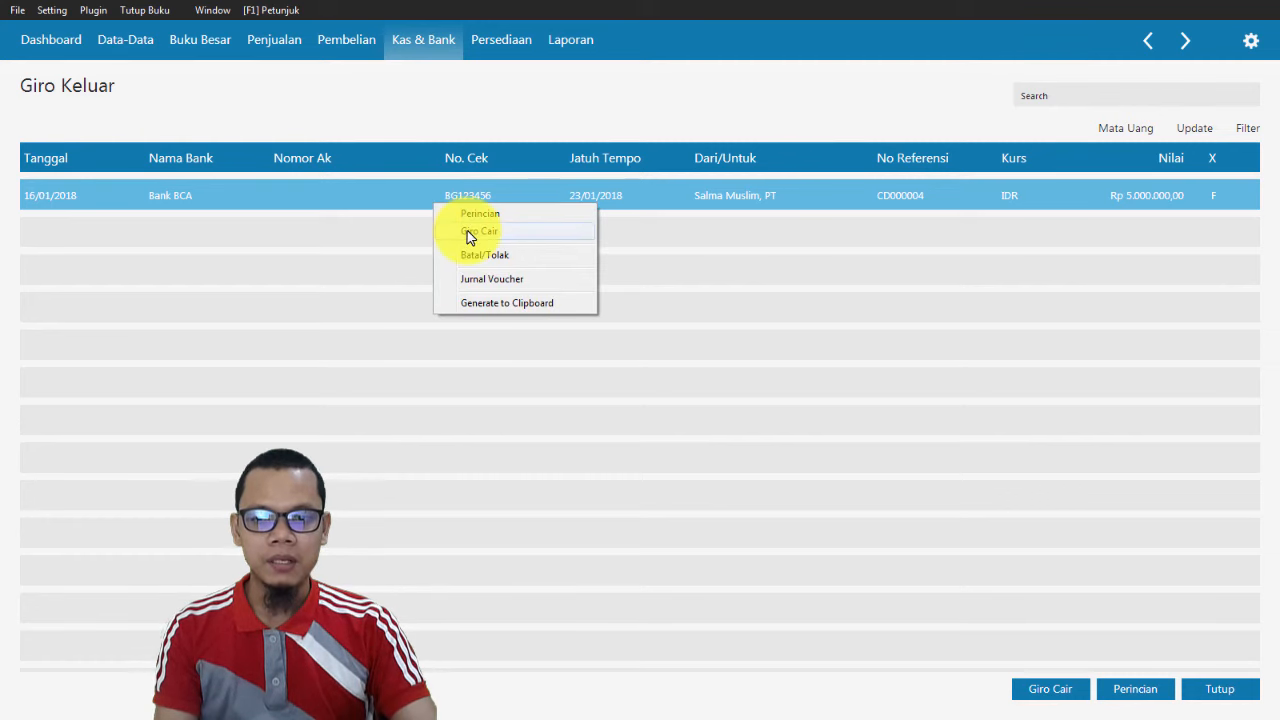
click(470, 236)
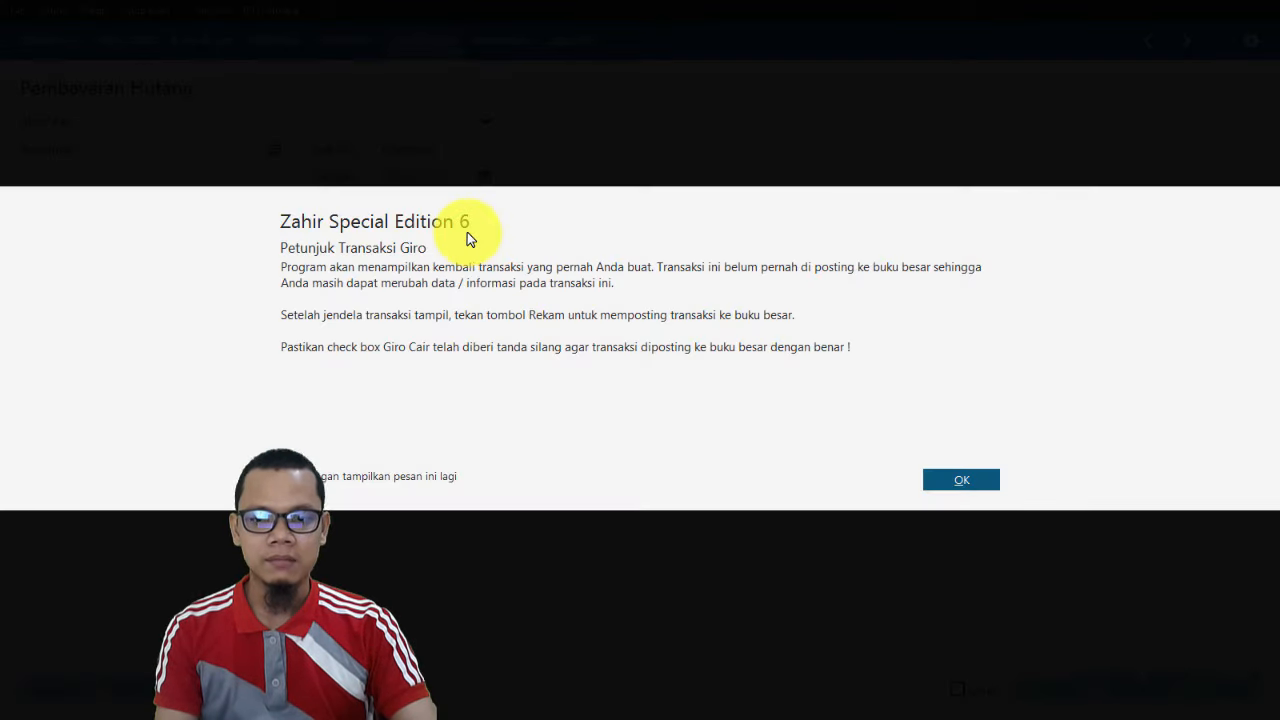
click(962, 482)
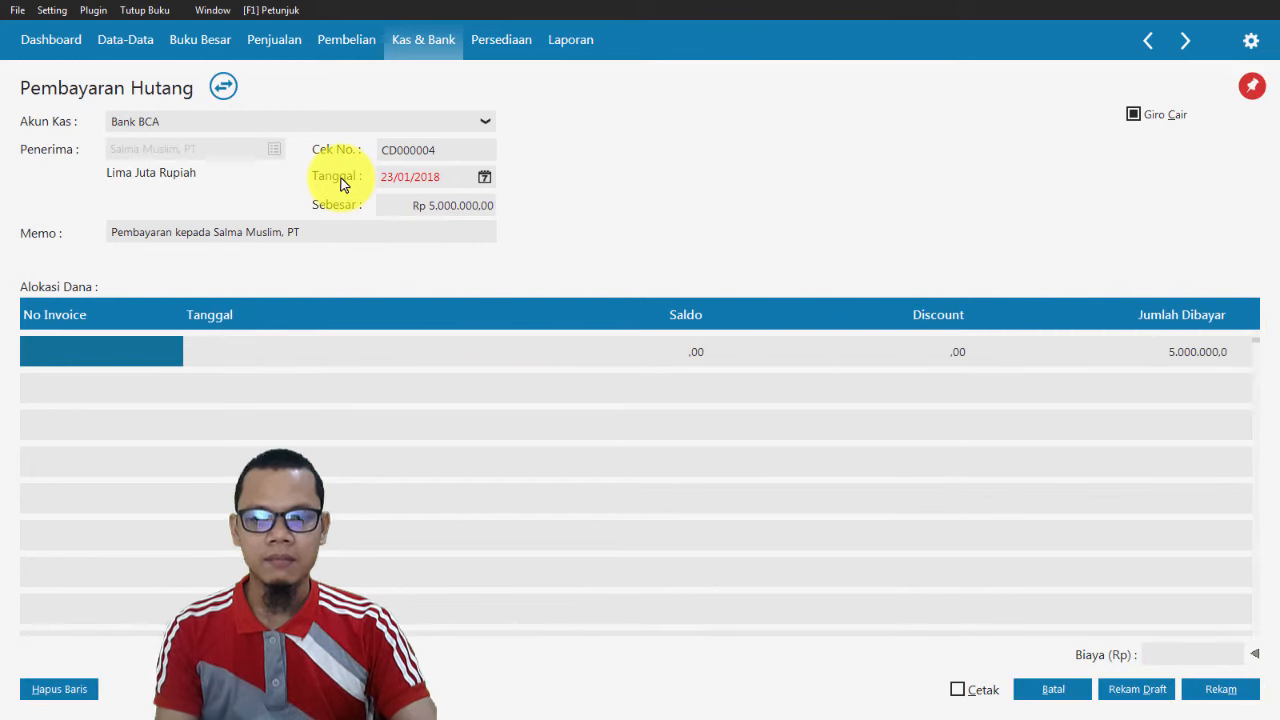
Check the date, amount and memo of the Salma Muslim, PT giro payment, record it and leave the entry form.
click(386, 177)
click(417, 206)
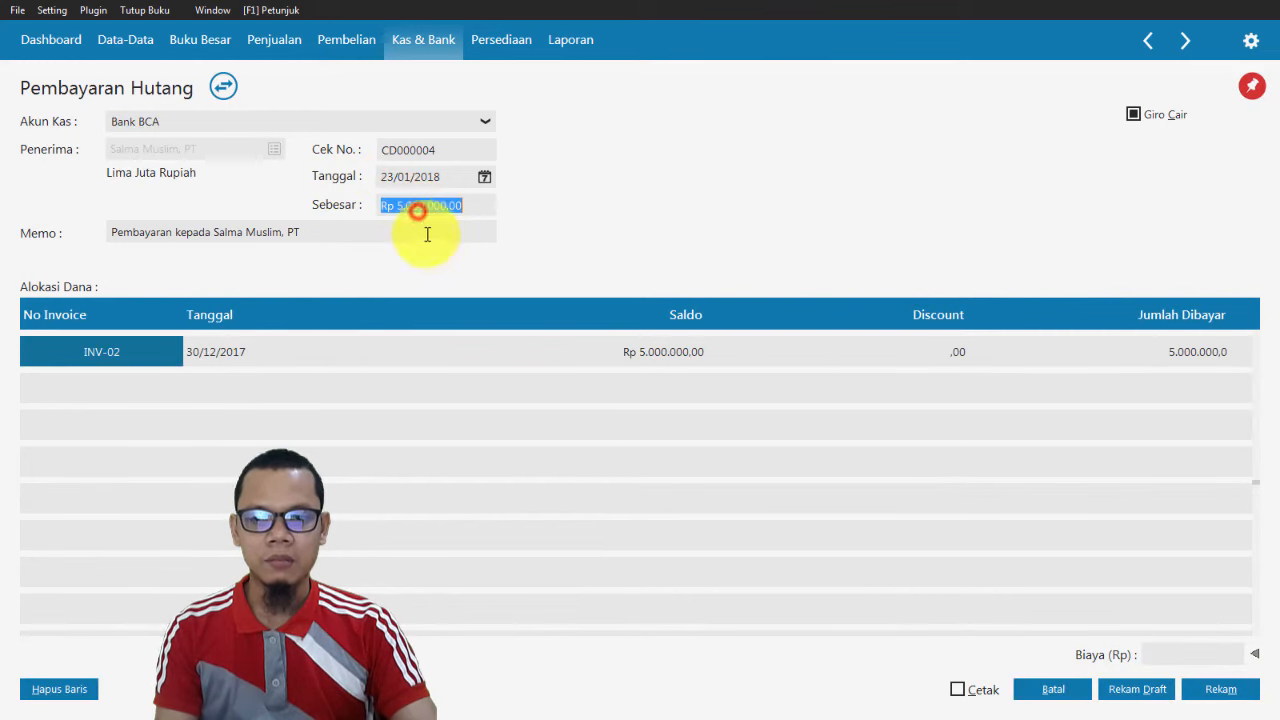
click(429, 228)
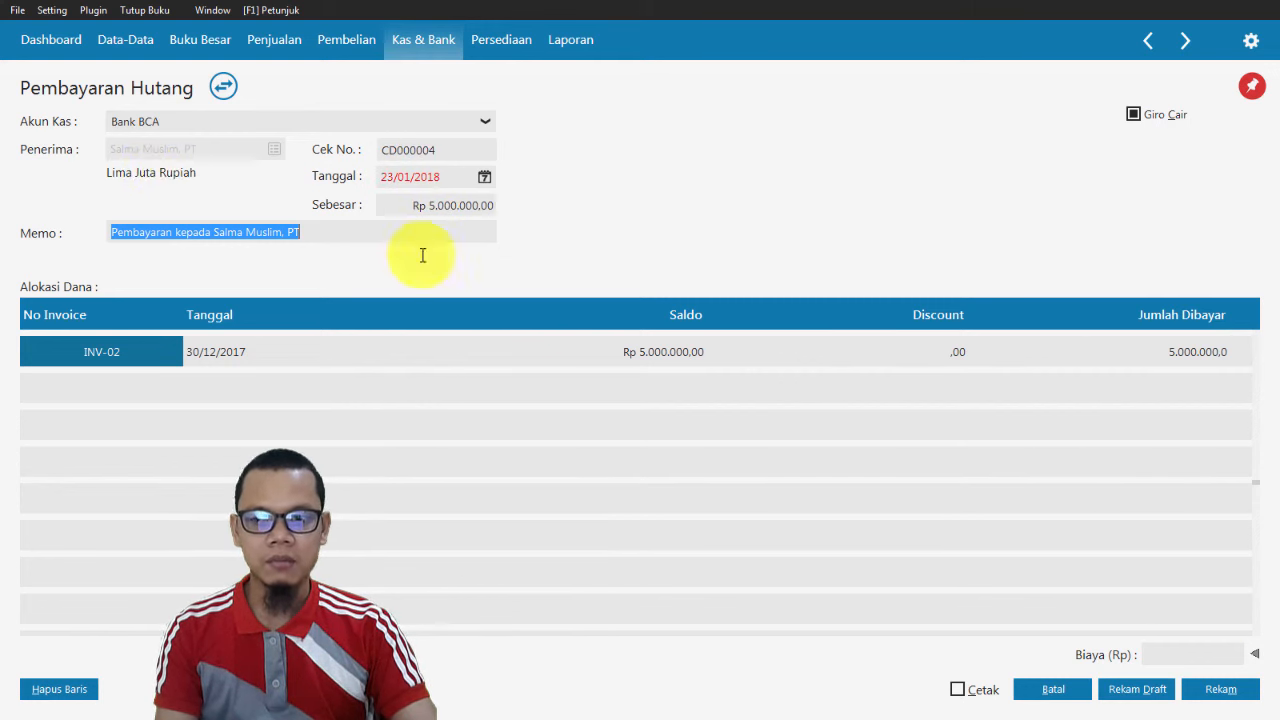
click(1191, 699)
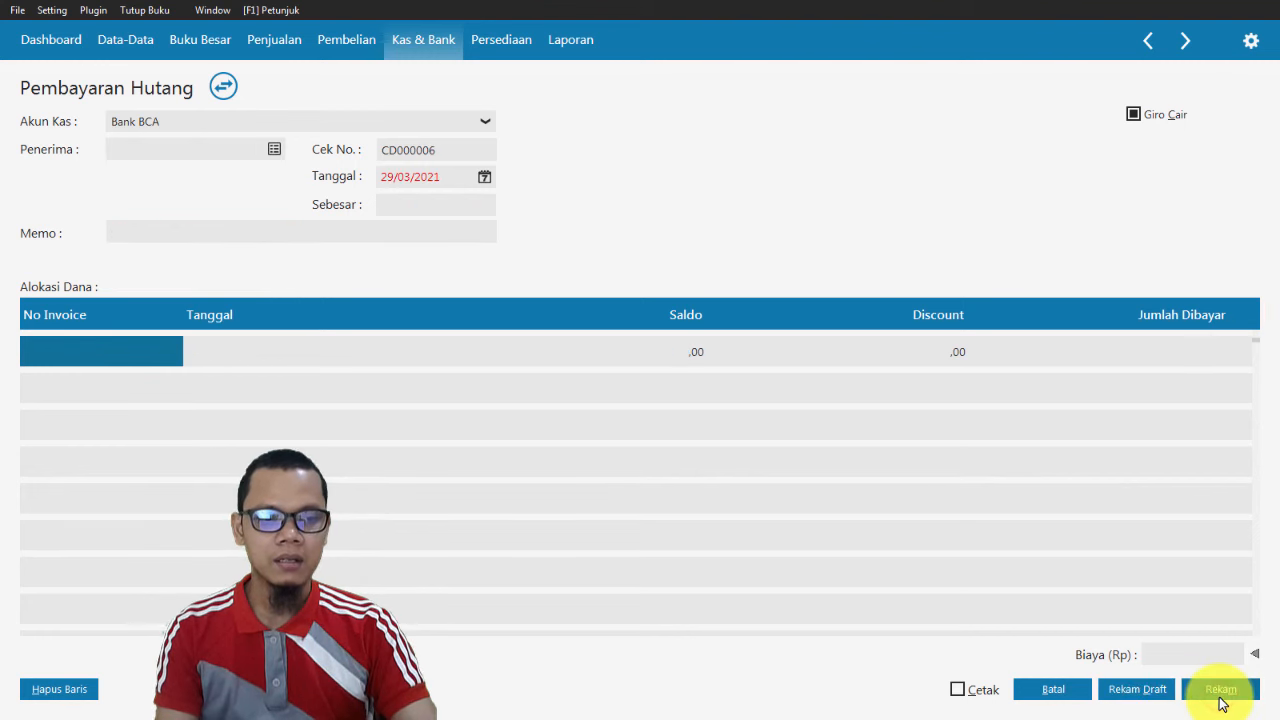
click(1054, 690)
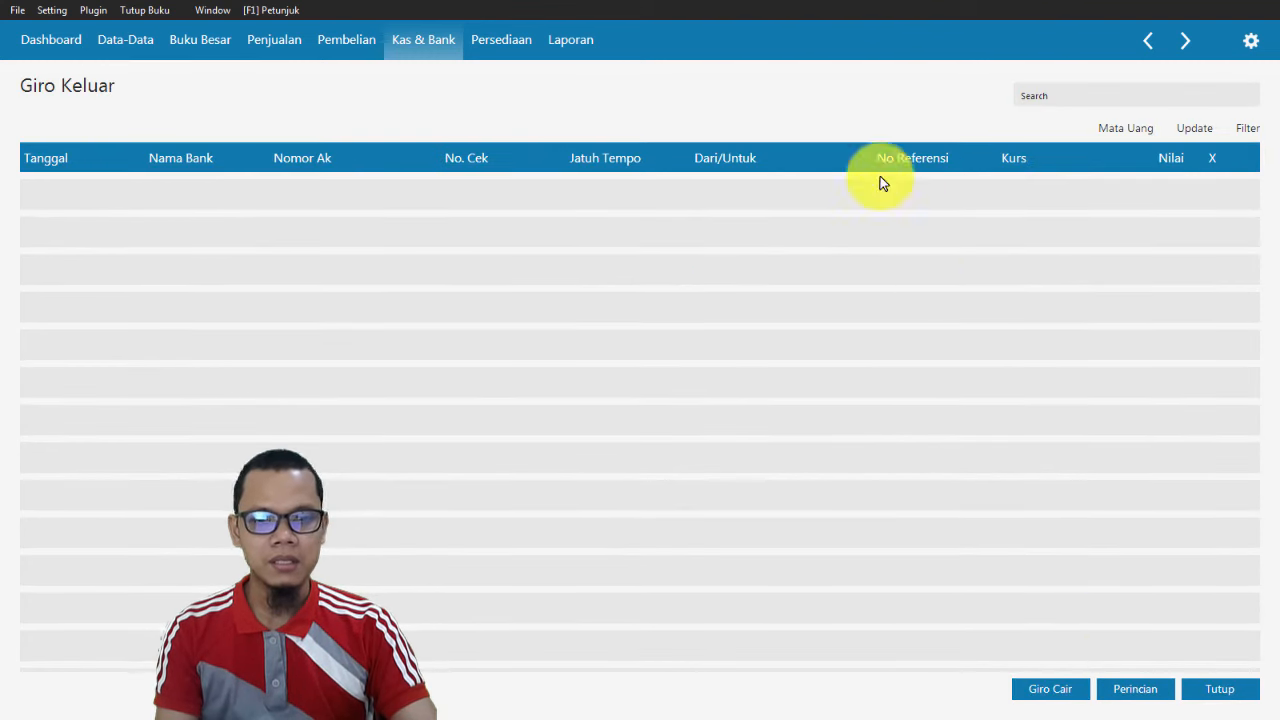
Close the Giro Keluar list and check the Salma Muslim, PT entry in the Pembayaran Hutang Usaha list.
click(1232, 688)
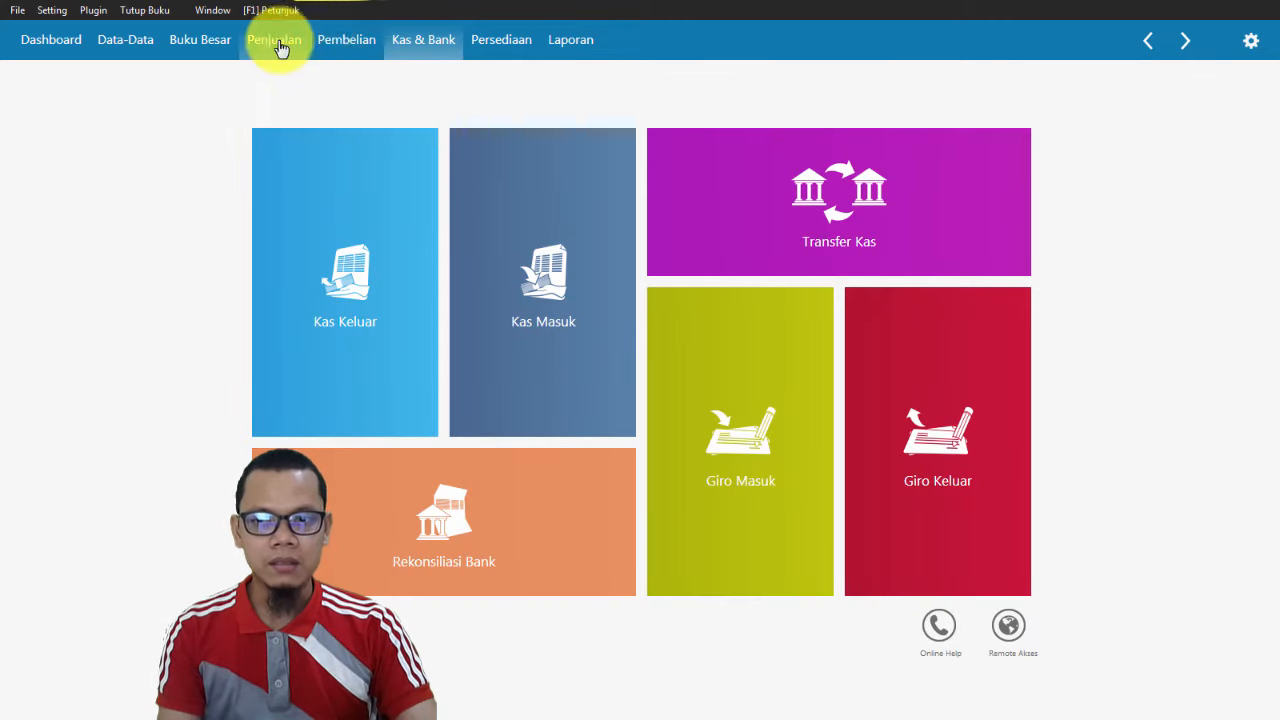
click(339, 43)
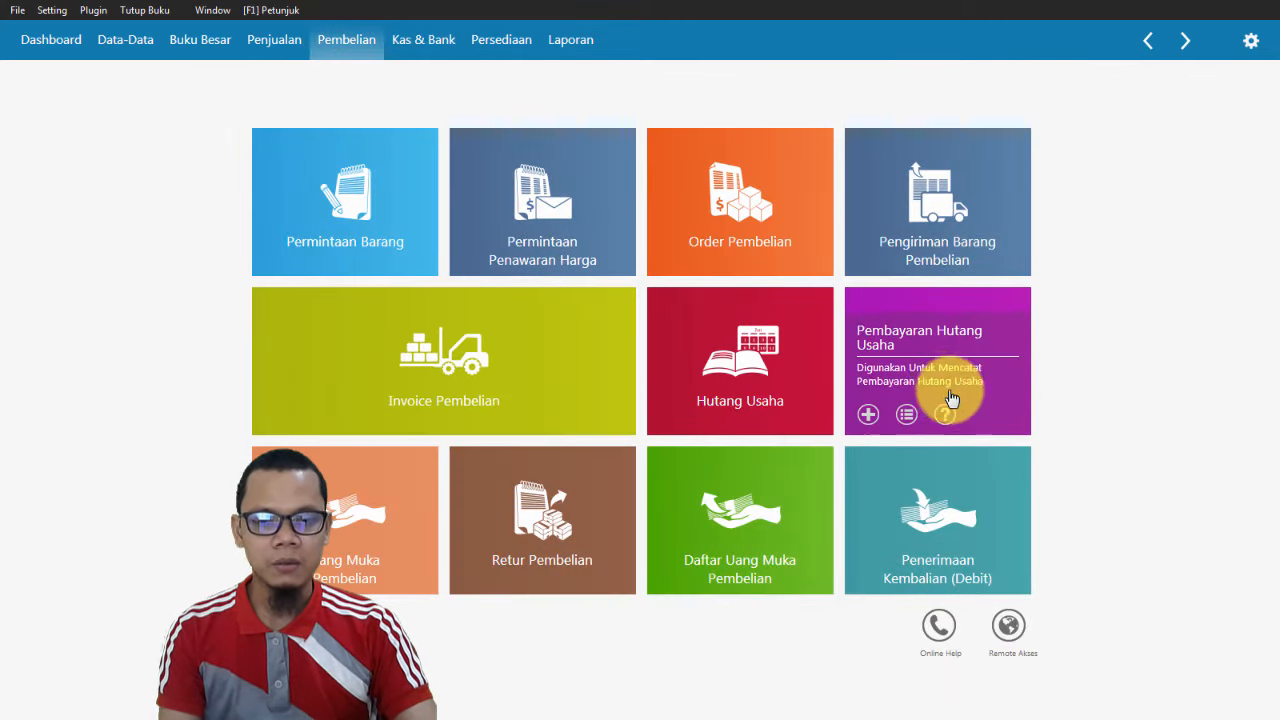
click(943, 393)
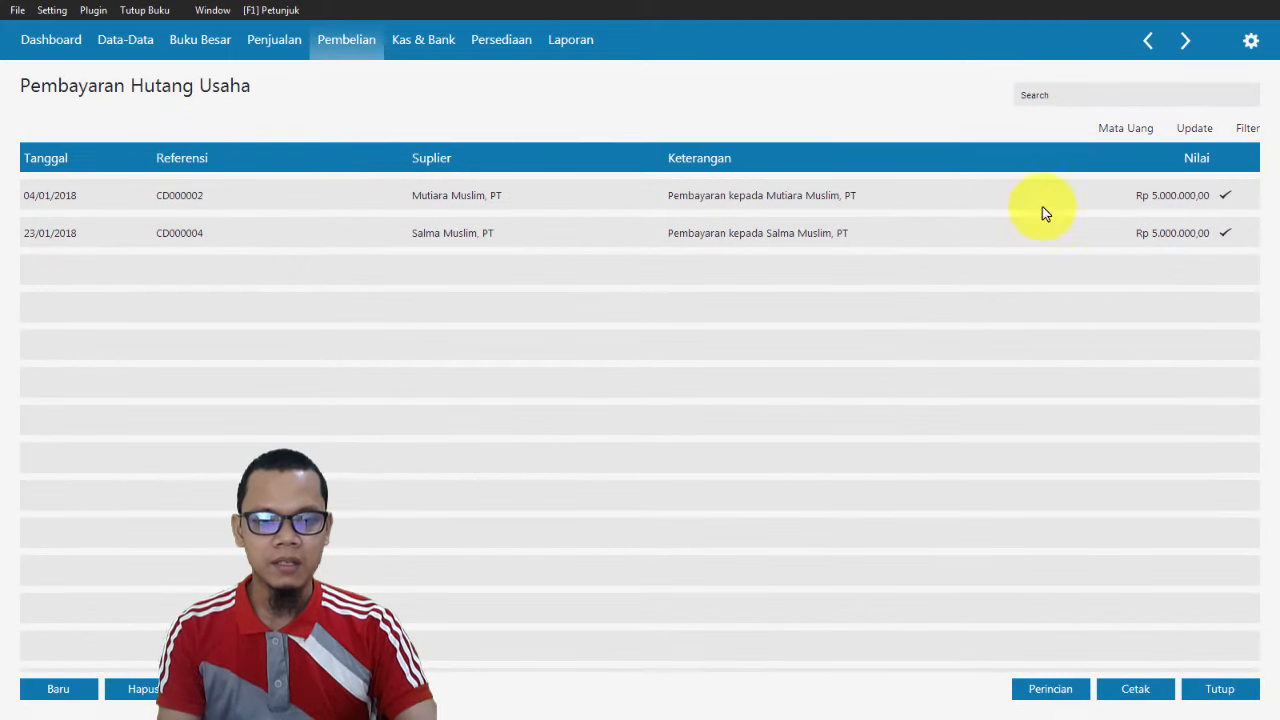
click(525, 235)
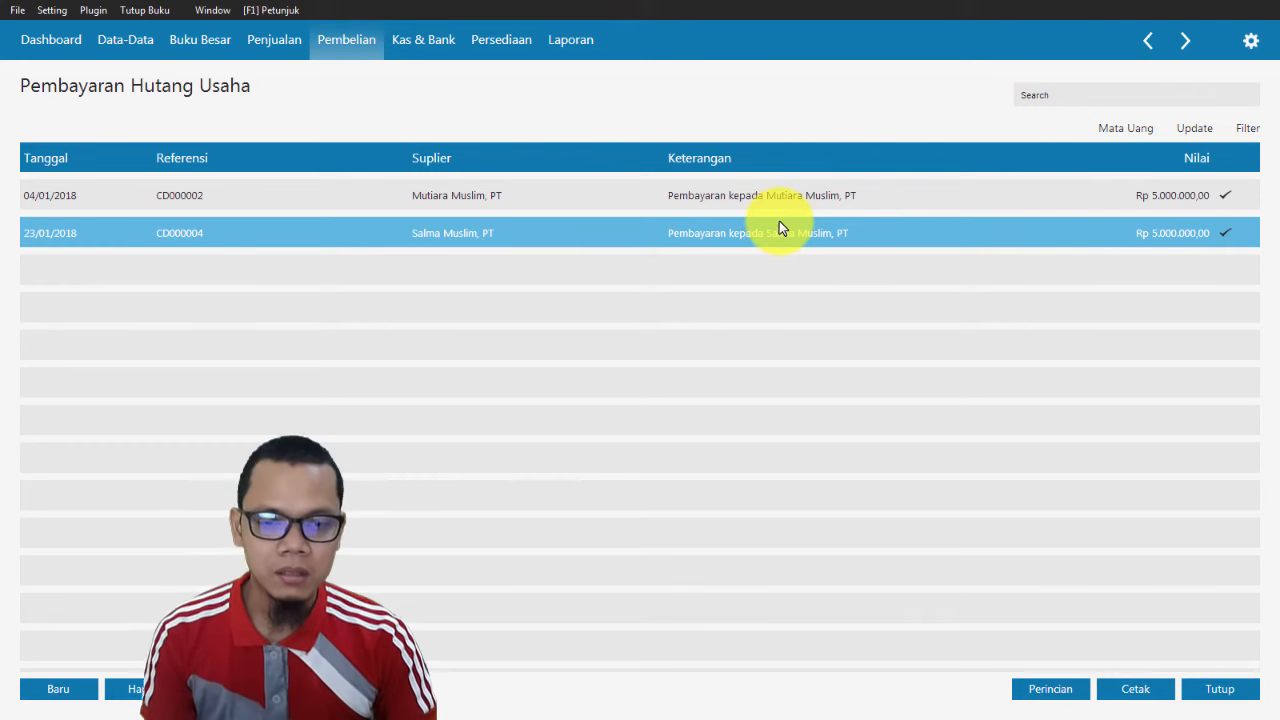
Switch to the PowerPoint slideshow, read case 15 and underline 25 Januari 2018, 800.000 and 200.000.
key(alt+Tab)
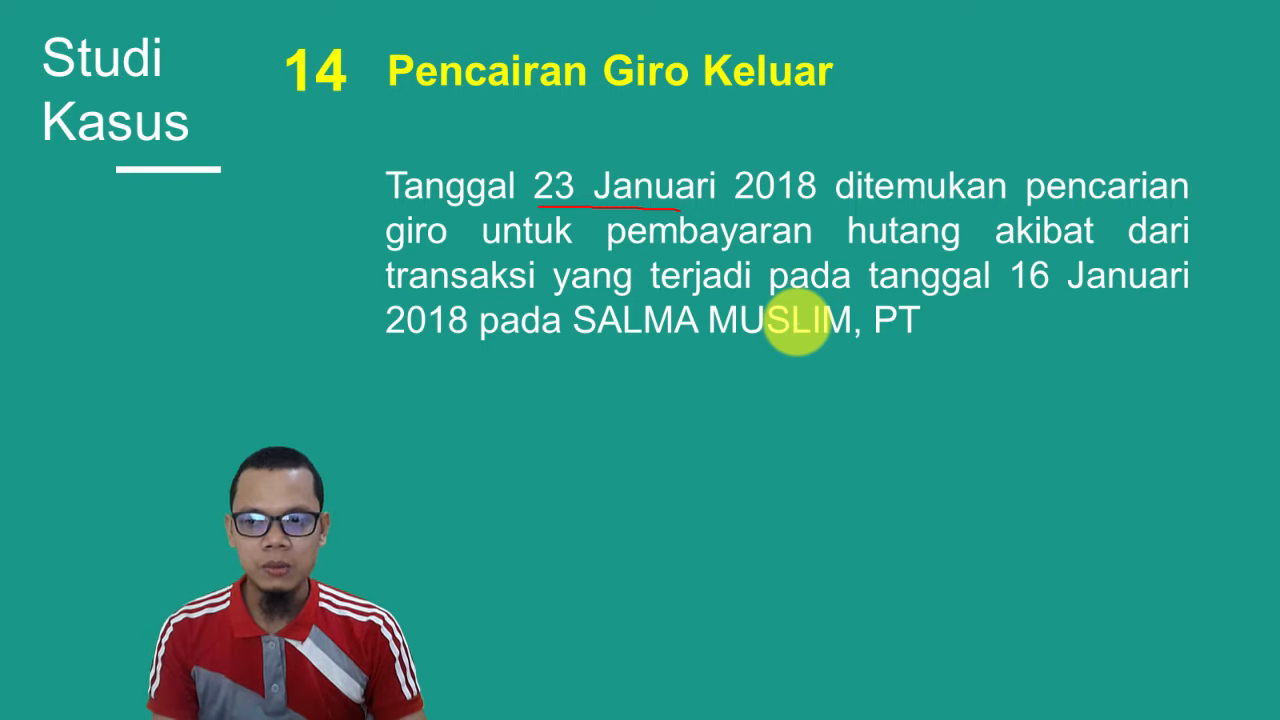
key(Right)
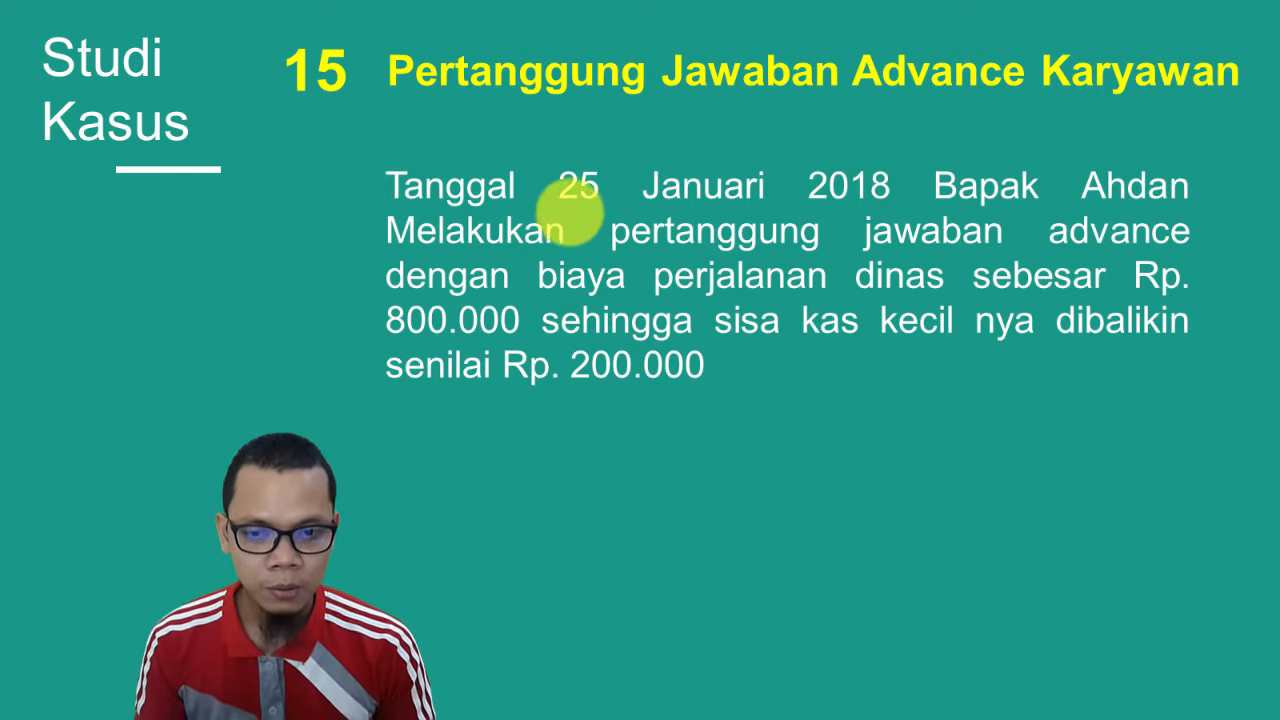
drag(563, 209, 896, 206)
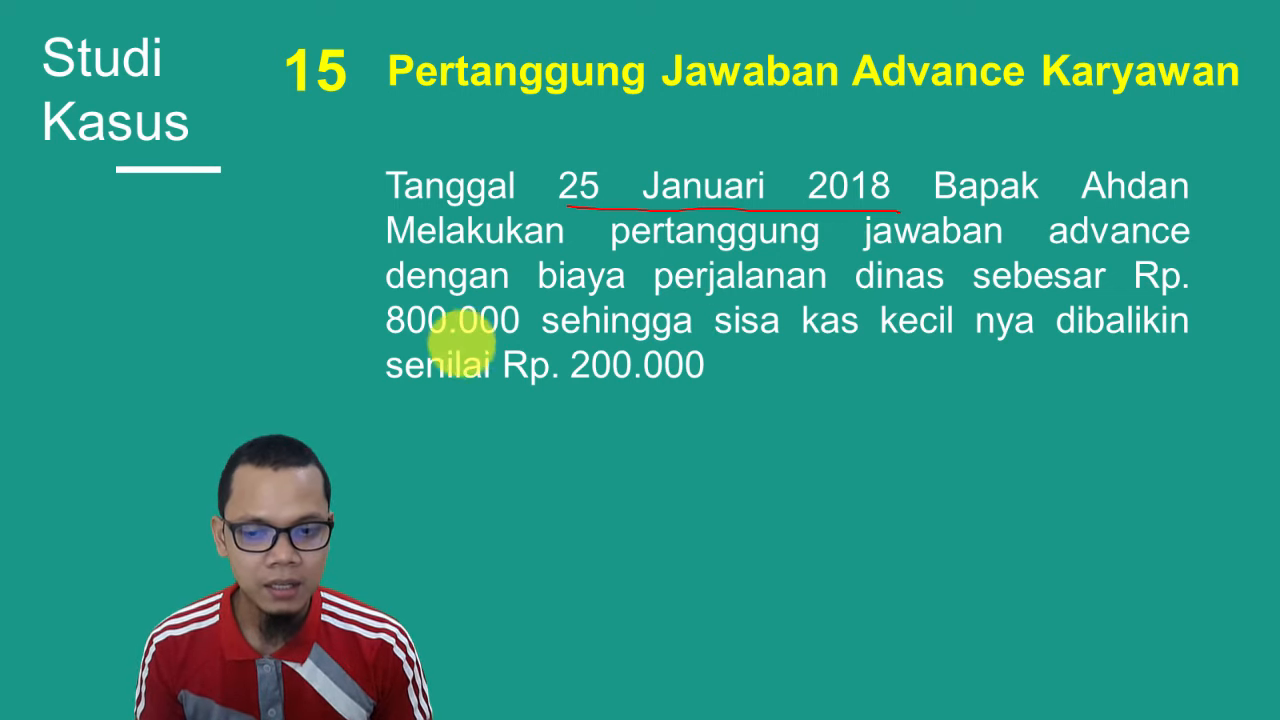
drag(395, 346, 515, 343)
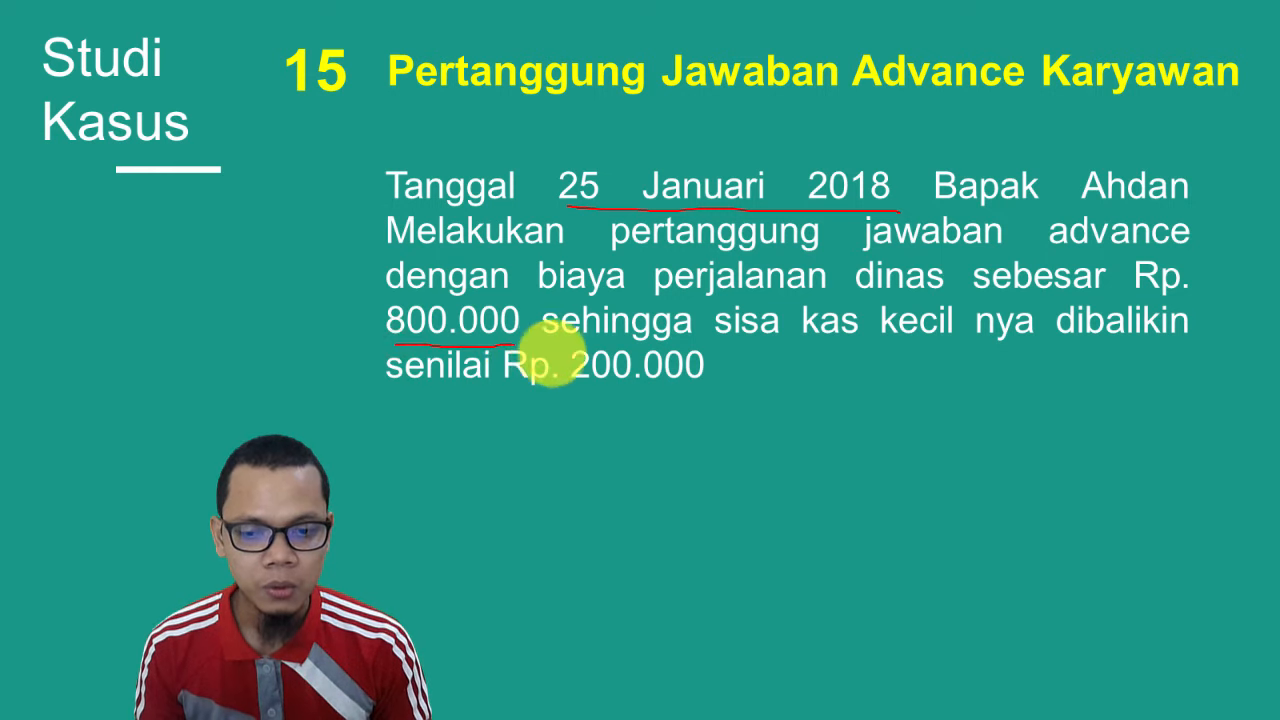
drag(576, 398, 695, 402)
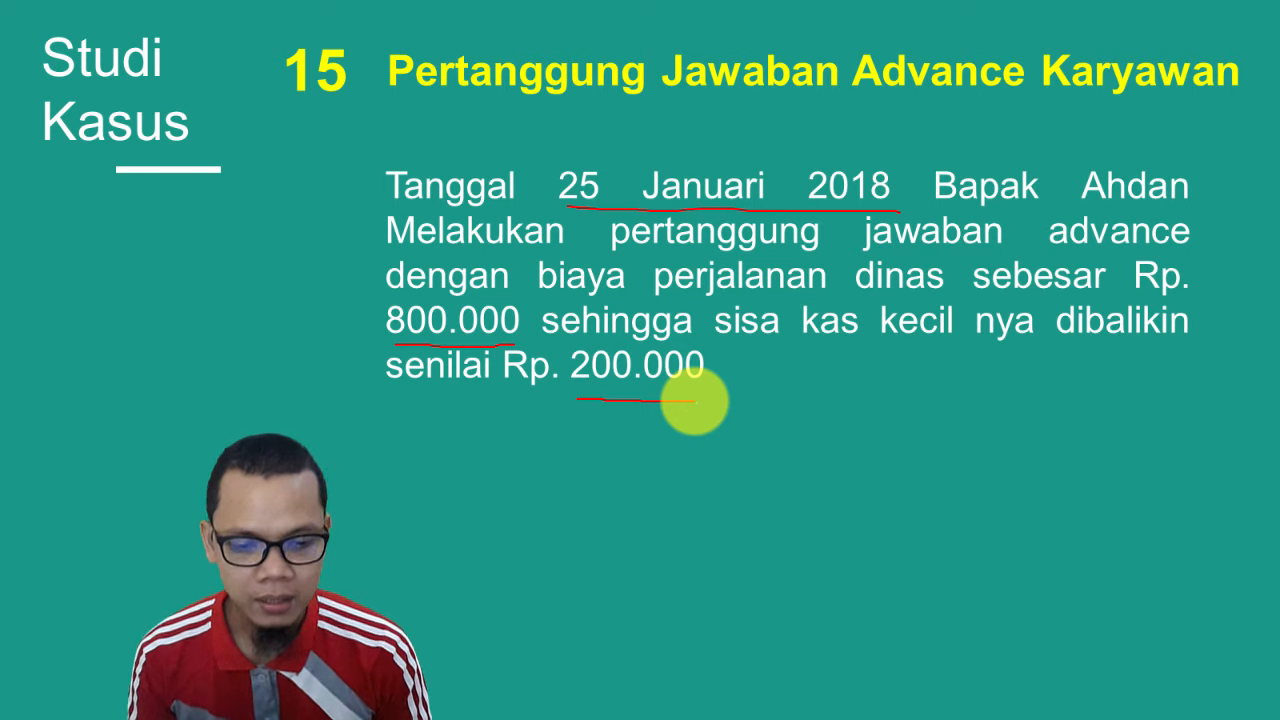
Switch back to Zahir, close the Pembayaran Hutang Usaha list and start a new general journal entry in Buku Besar.
key(alt+Tab)
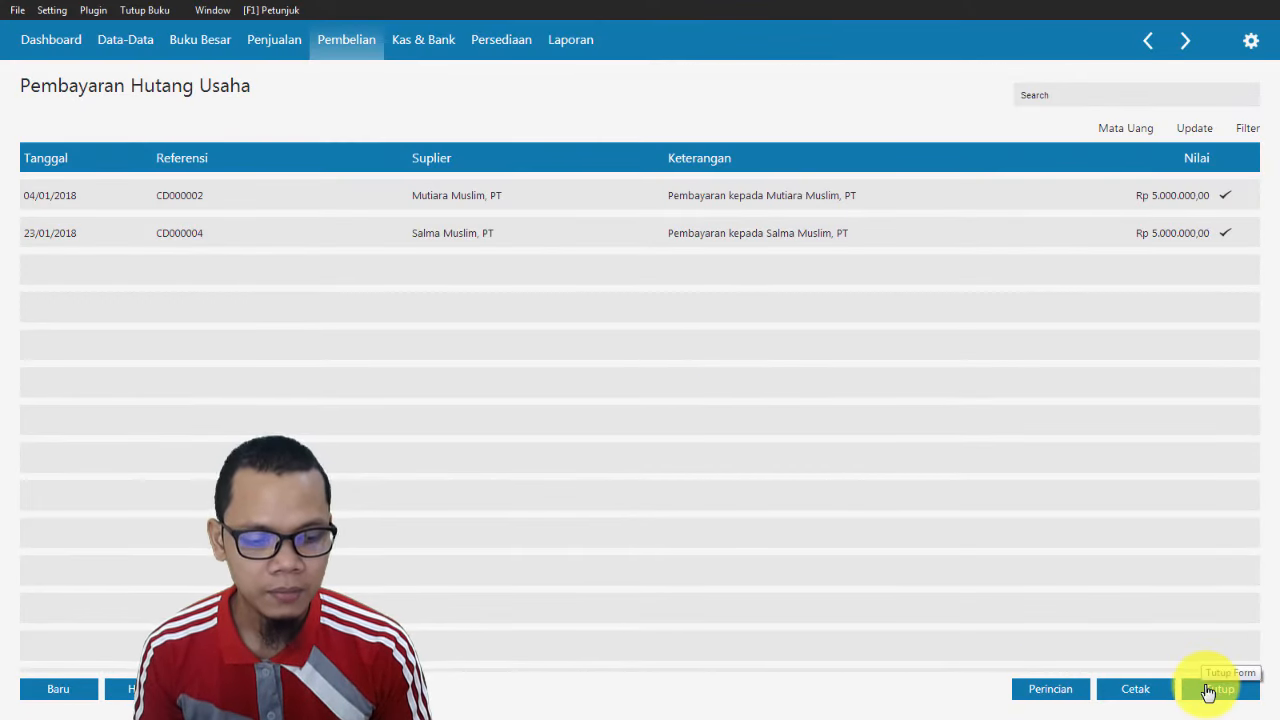
click(1210, 690)
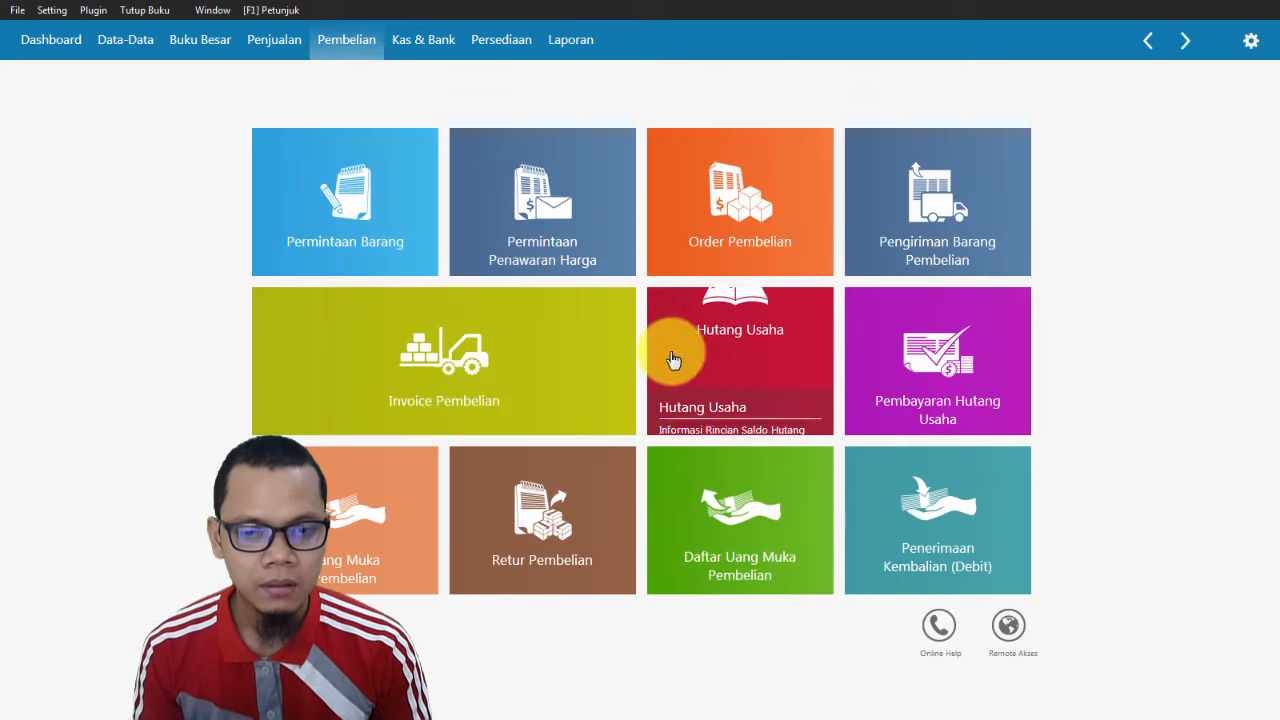
click(427, 48)
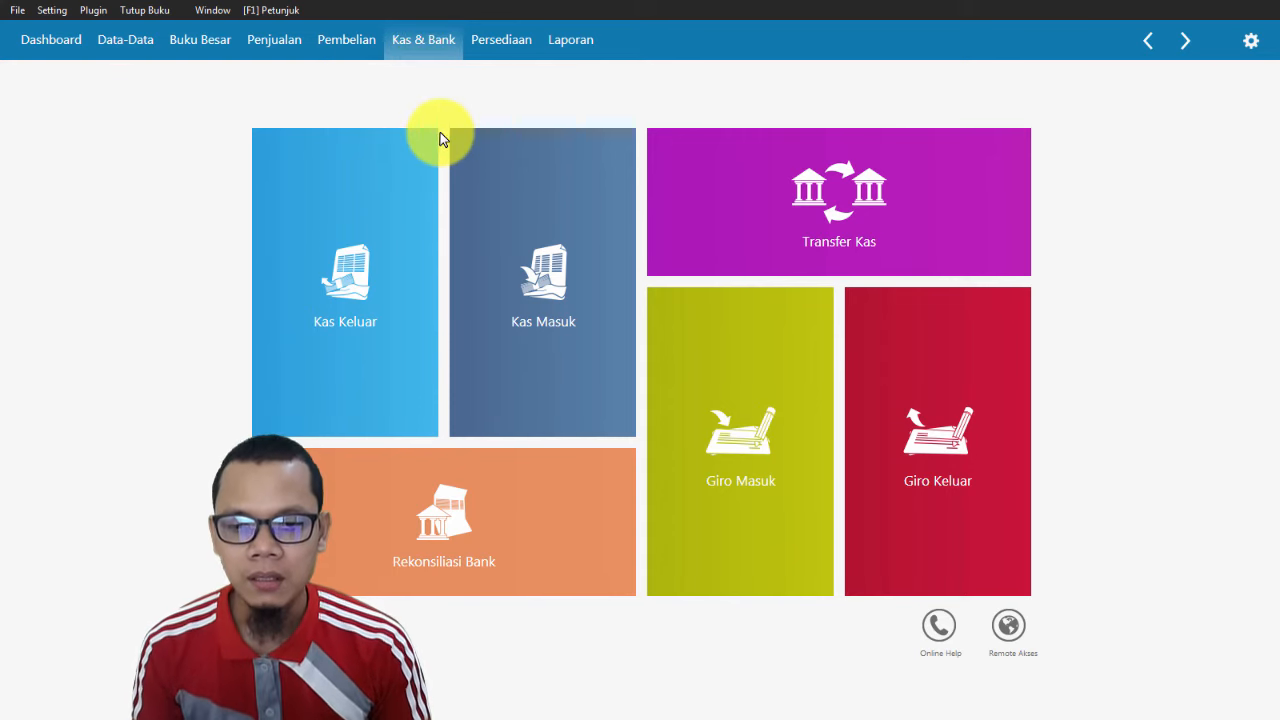
mouse_move(537, 330)
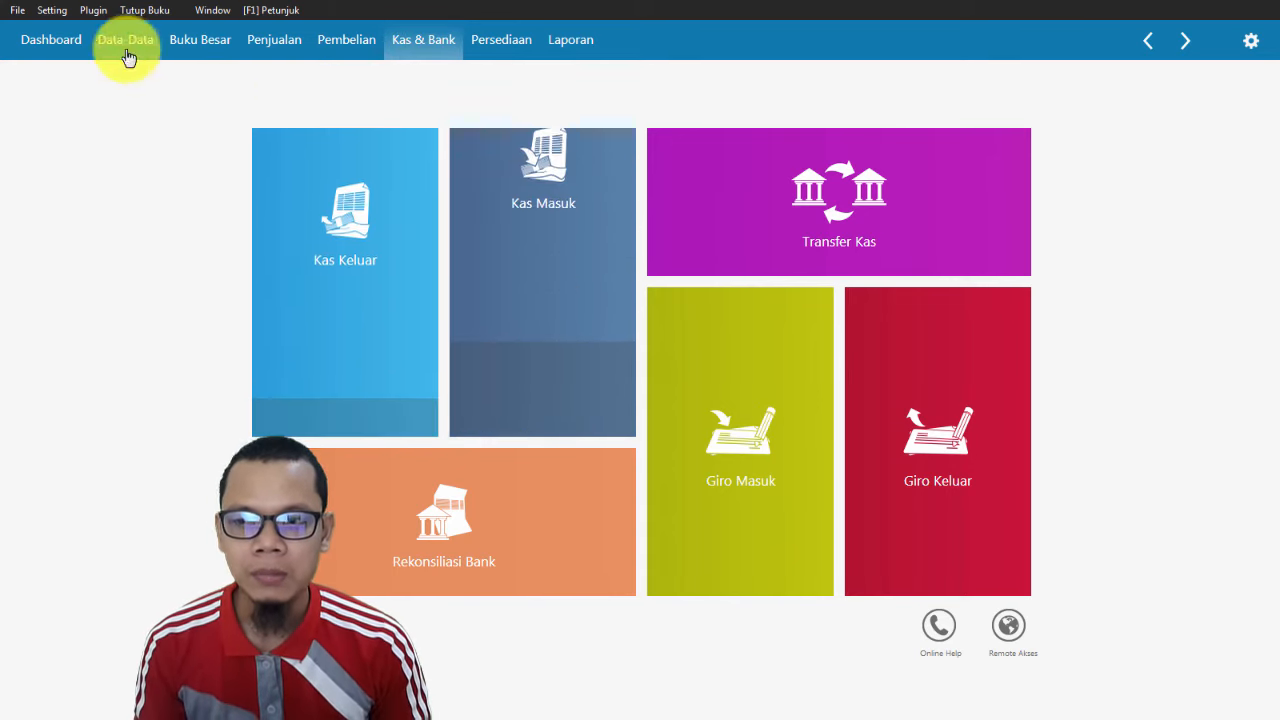
click(208, 47)
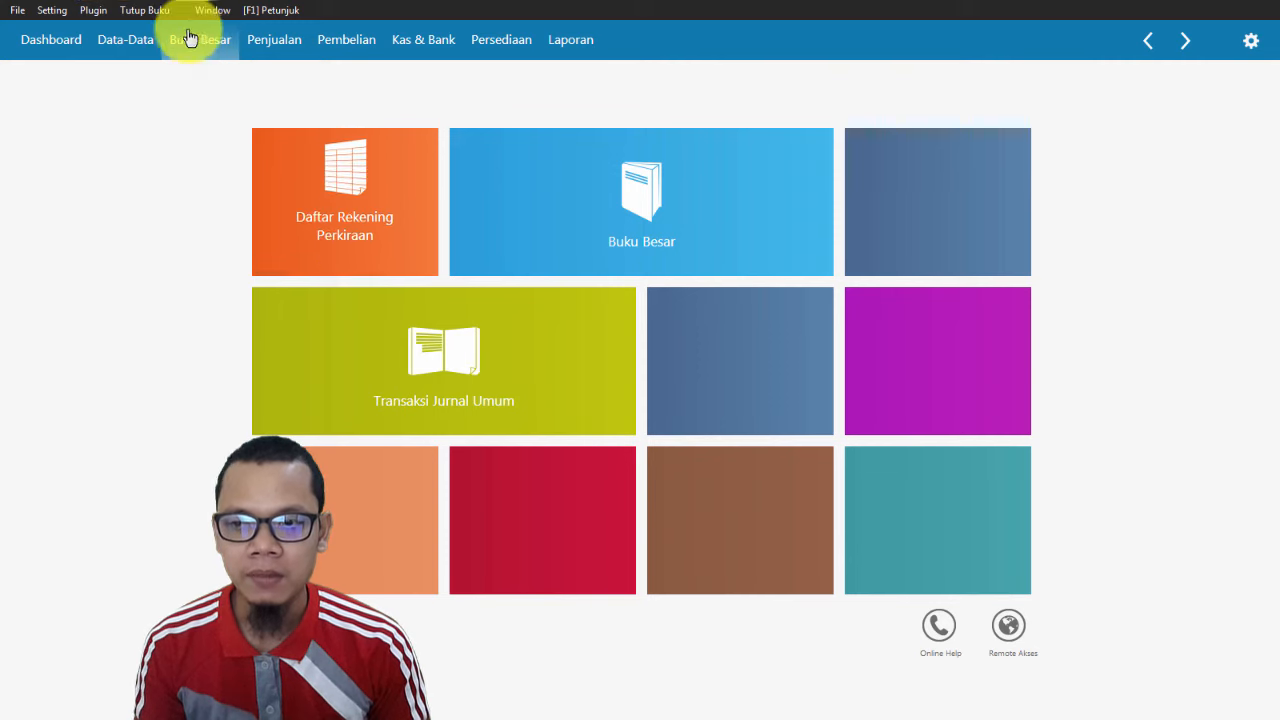
click(409, 371)
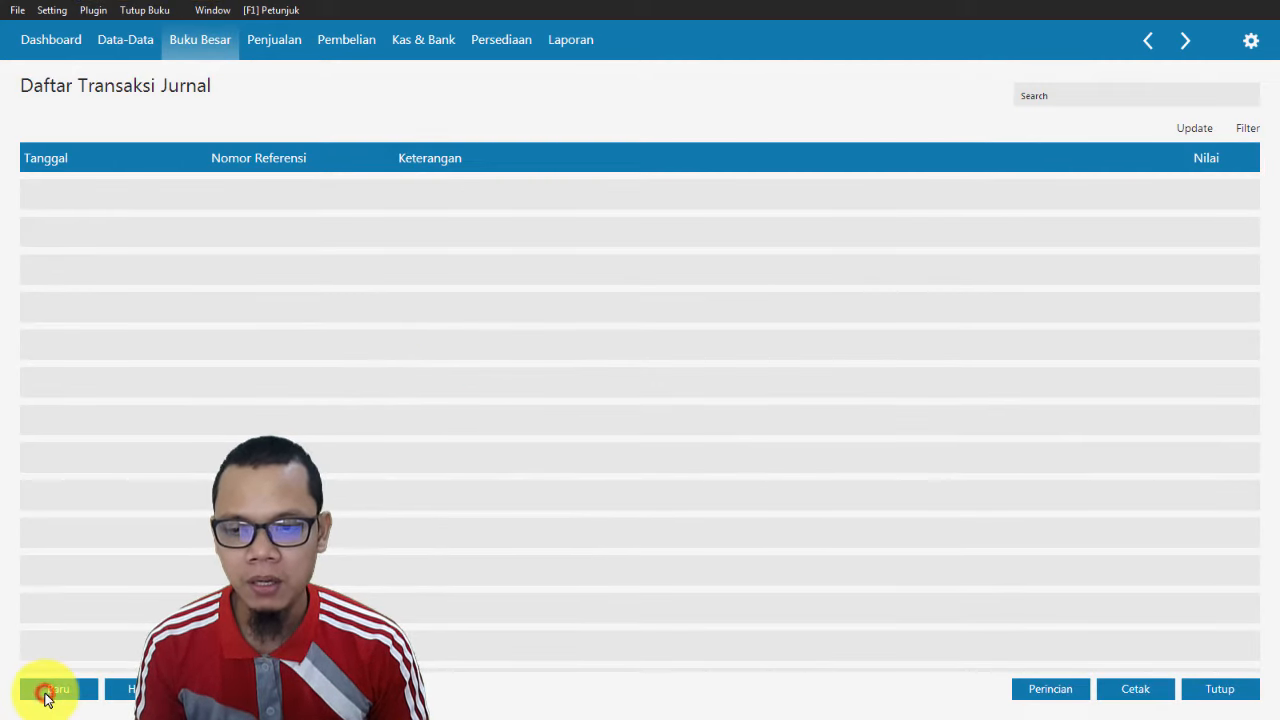
click(43, 689)
Date the general journal 25/01/2018 and extend its description with ", LPJ ADVANCE" followed by the employee's title and name.
click(148, 150)
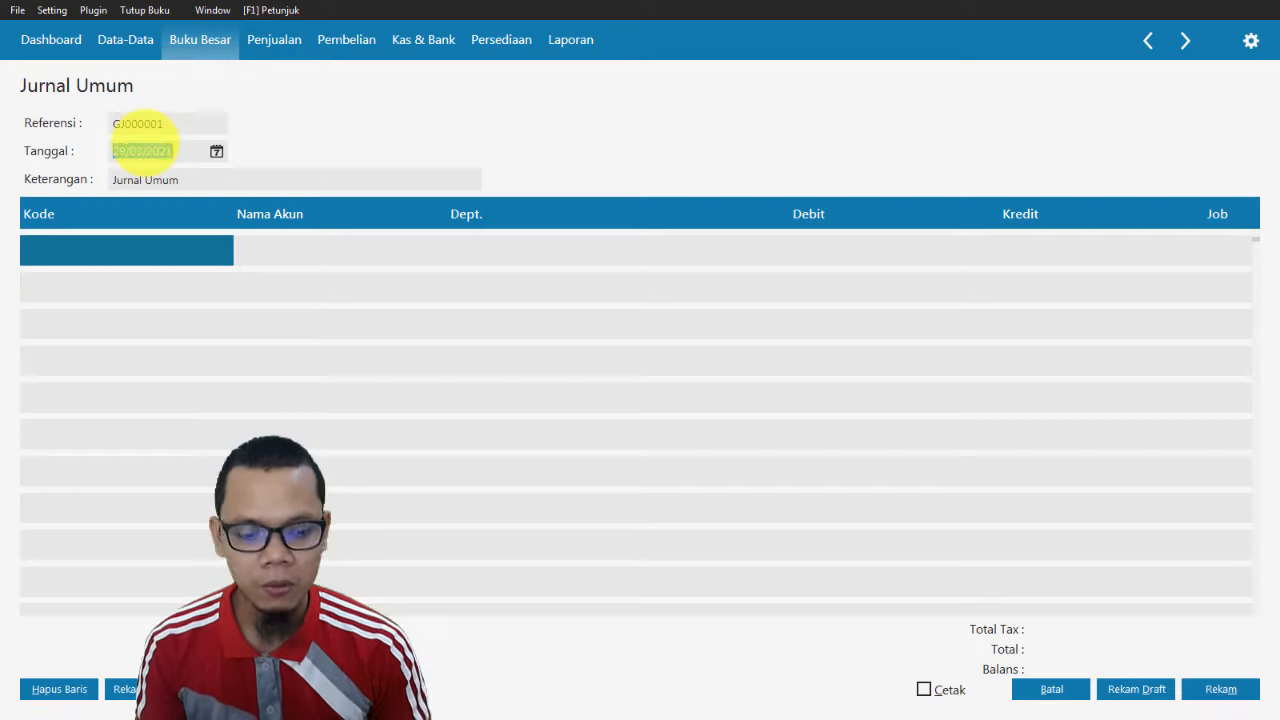
text(25/01/2018)
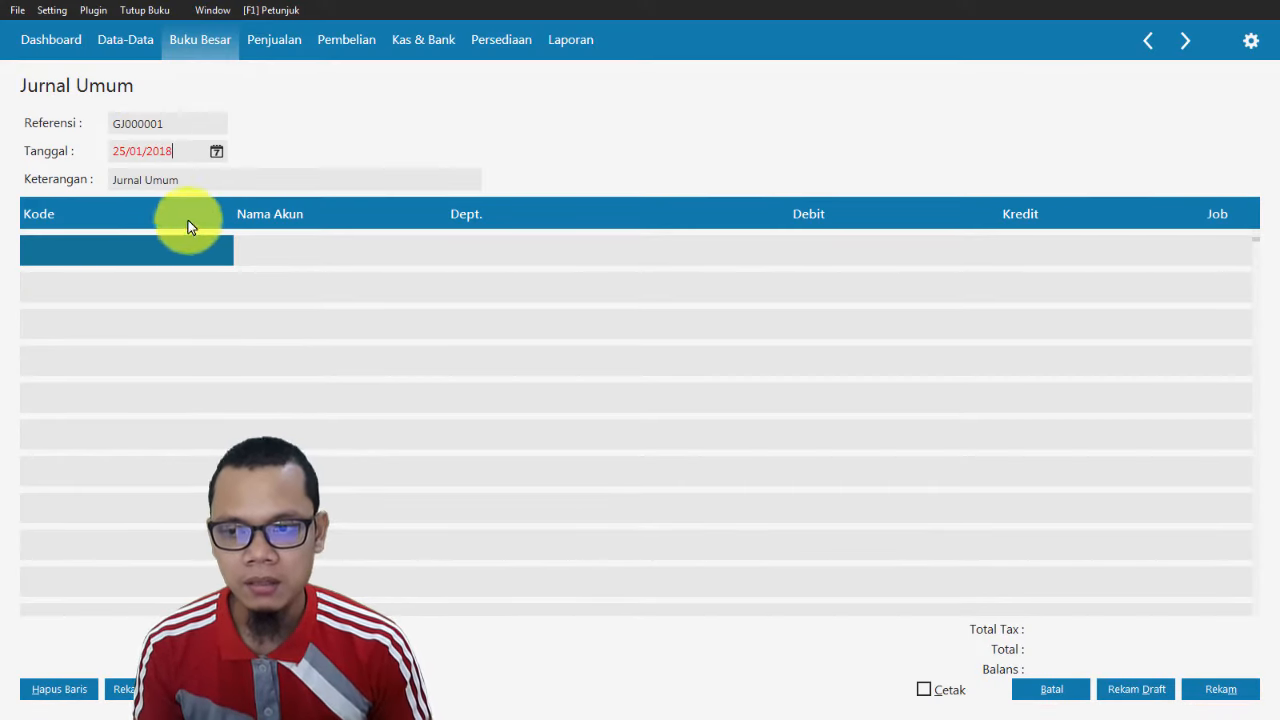
click(204, 188)
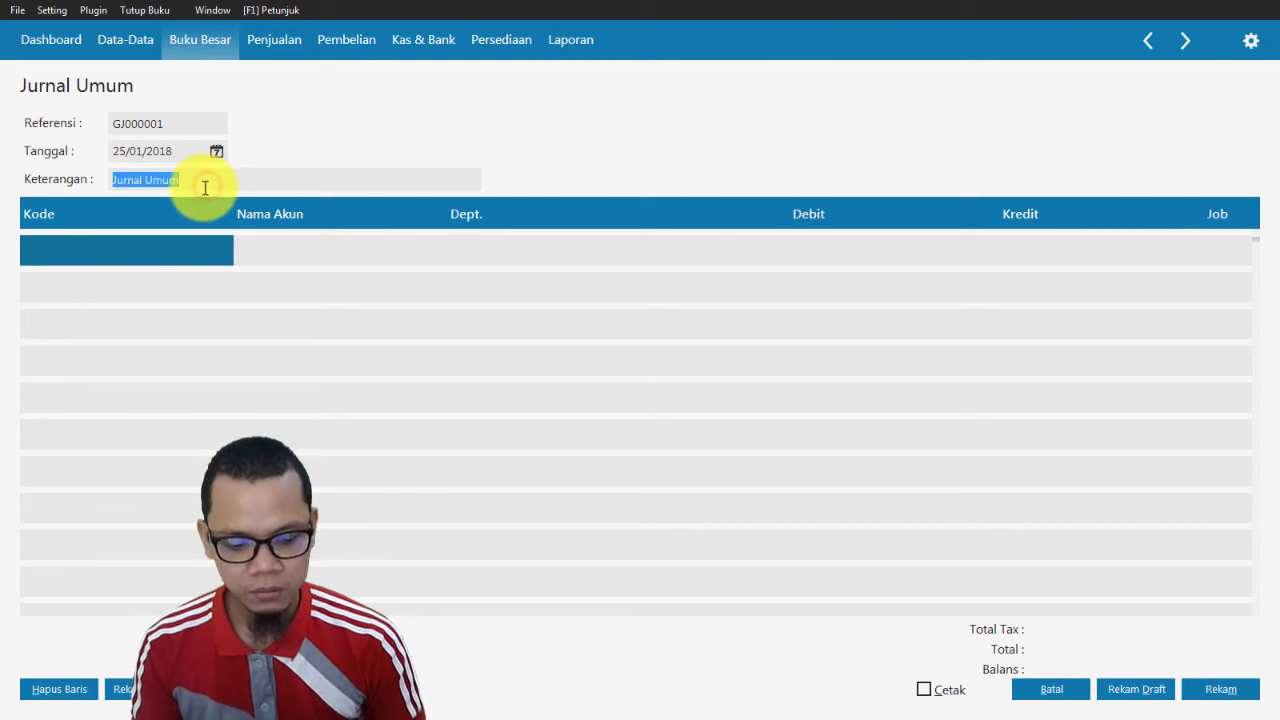
key(End)
text(. P)
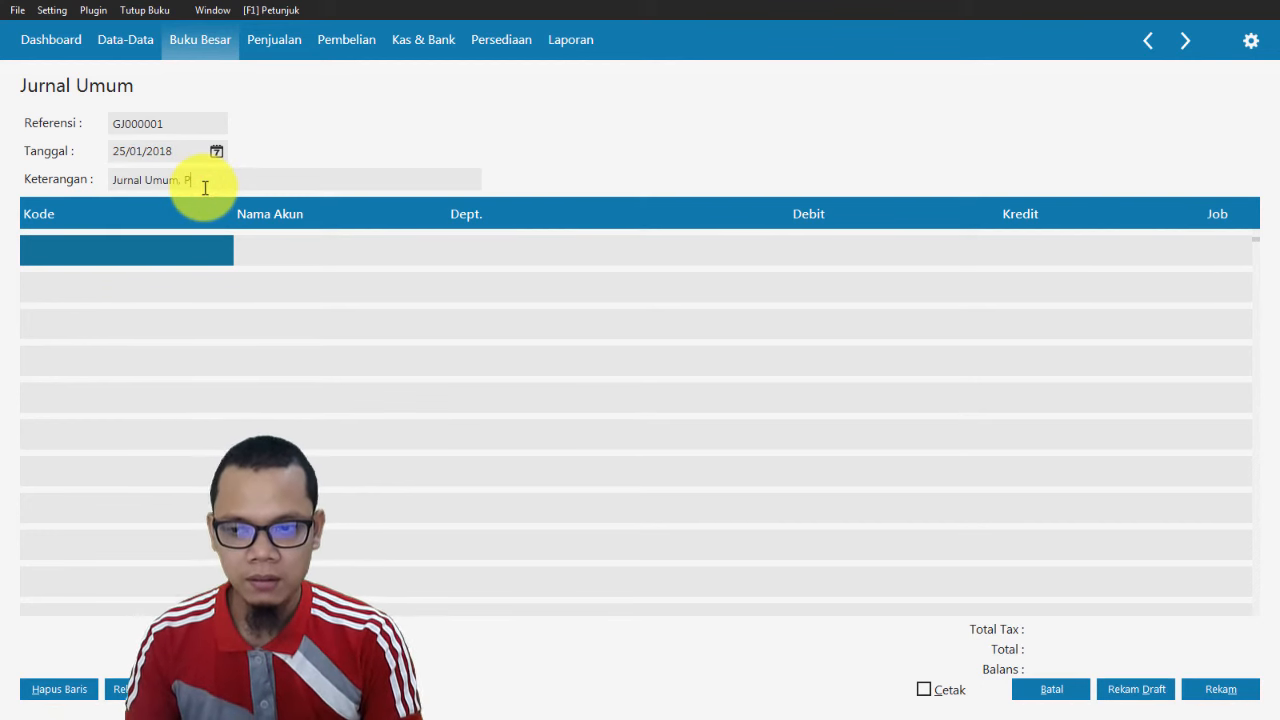
key(BackSpace)
text(L)
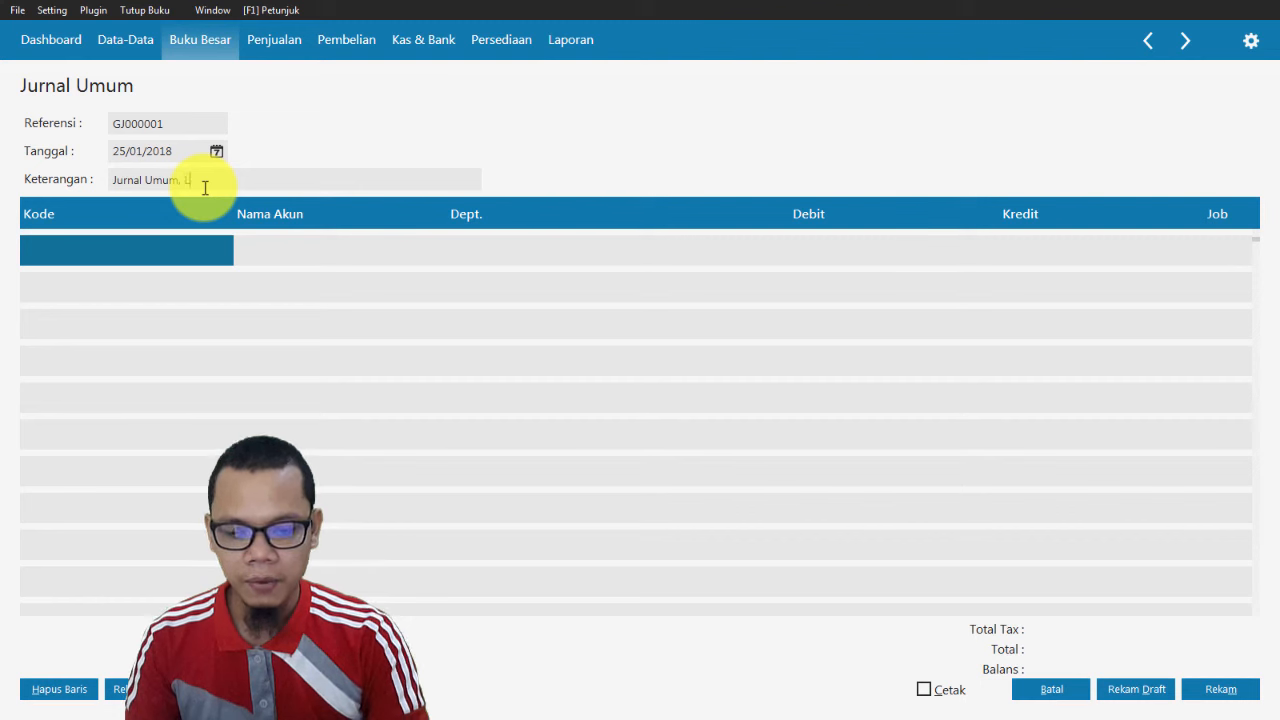
text(PJ 4D)
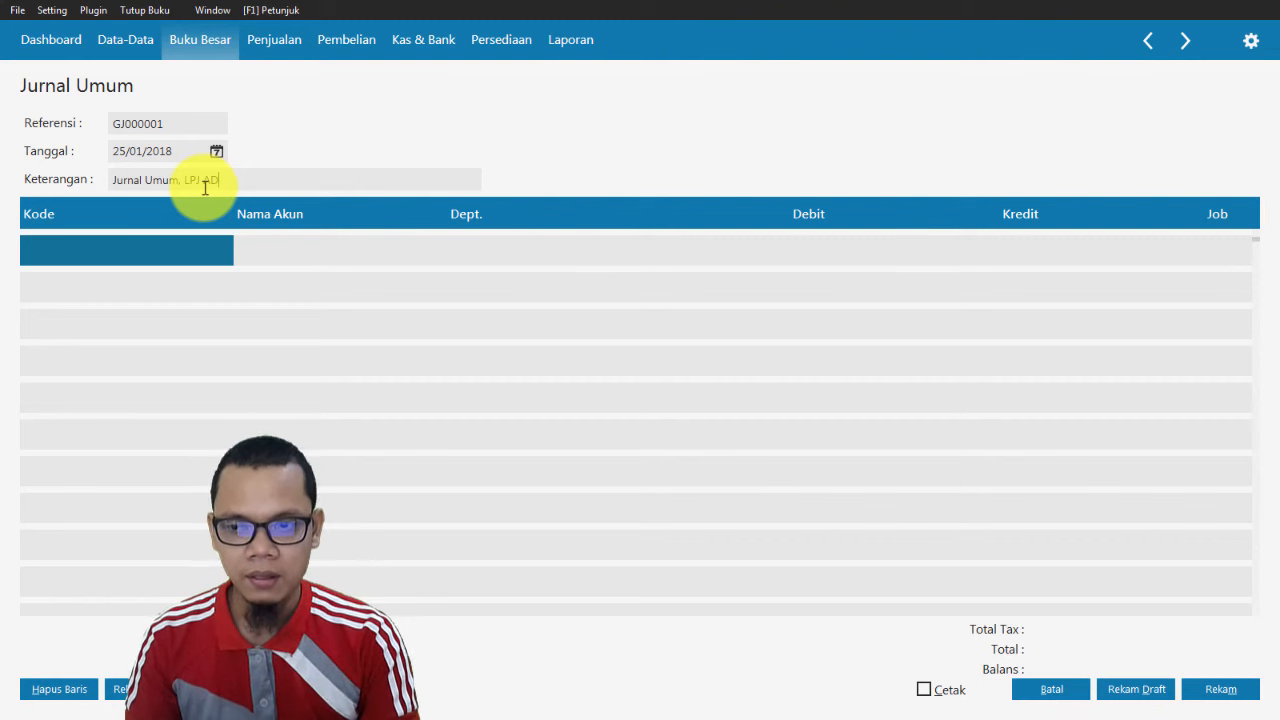
text(VANCE )
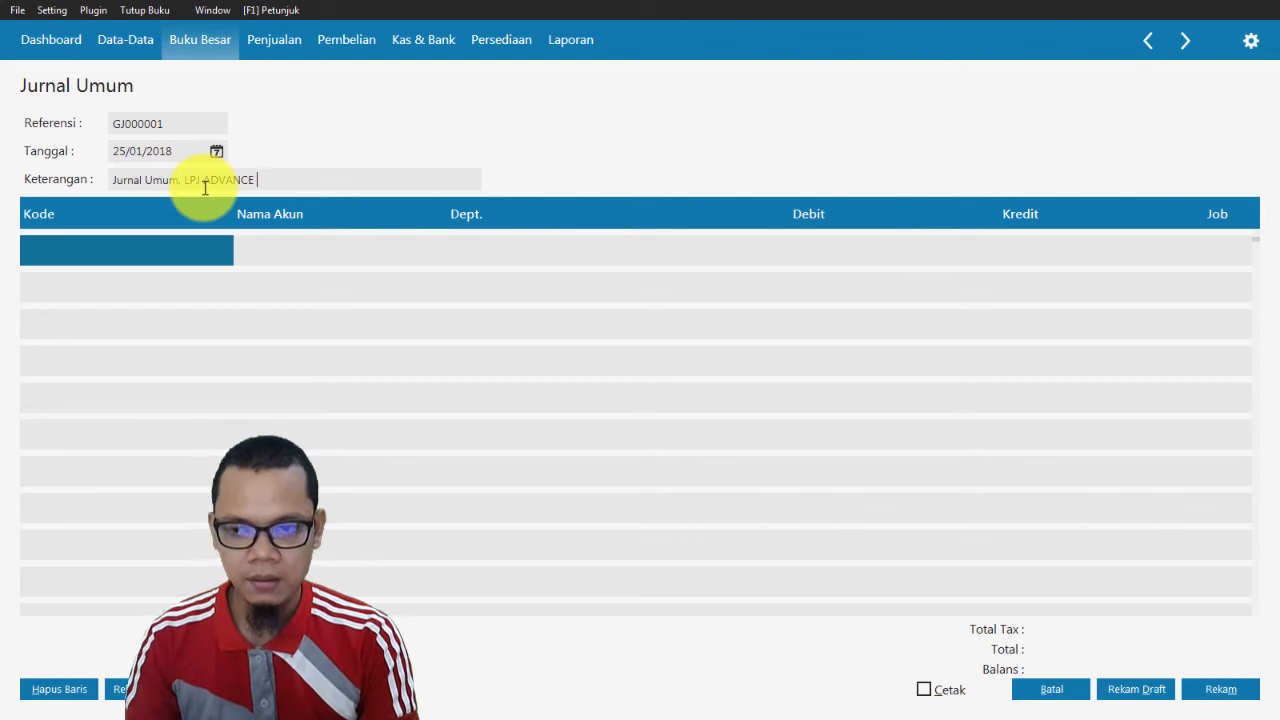
text(PAK AHDAN)
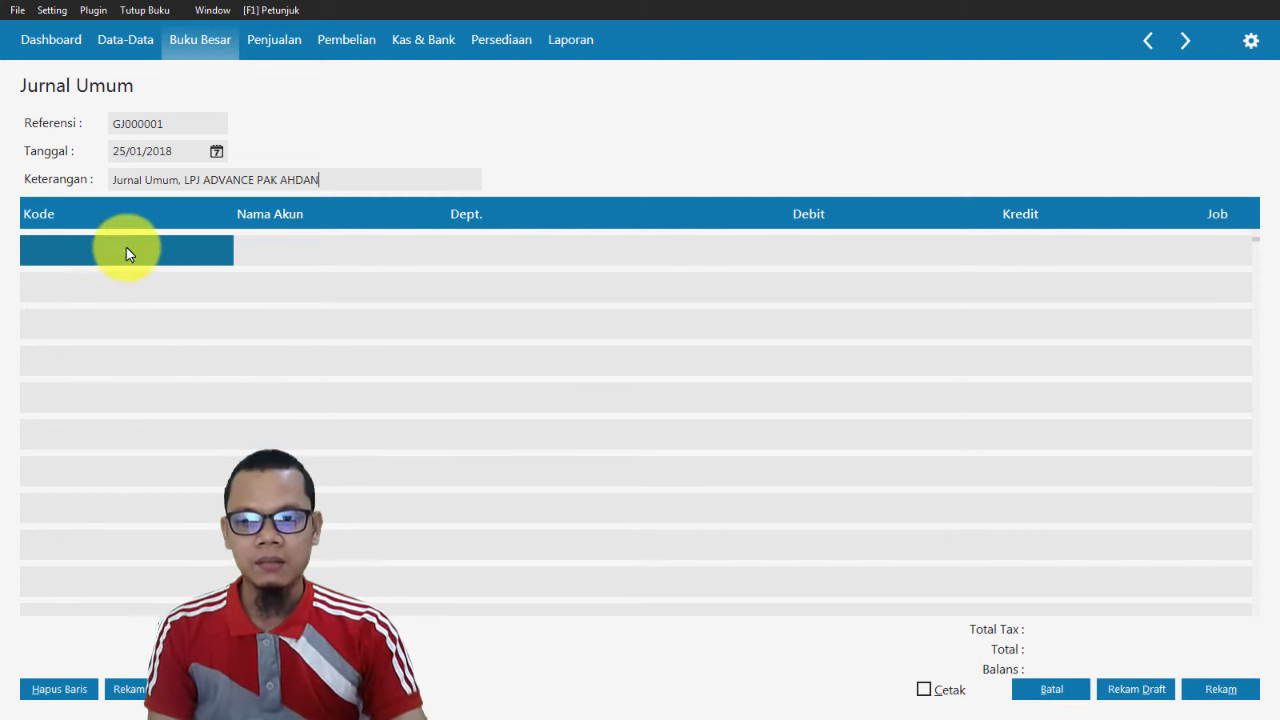
Open the account list for the first journal line and look through the Beban accounts for one suited to business travel costs.
click(124, 259)
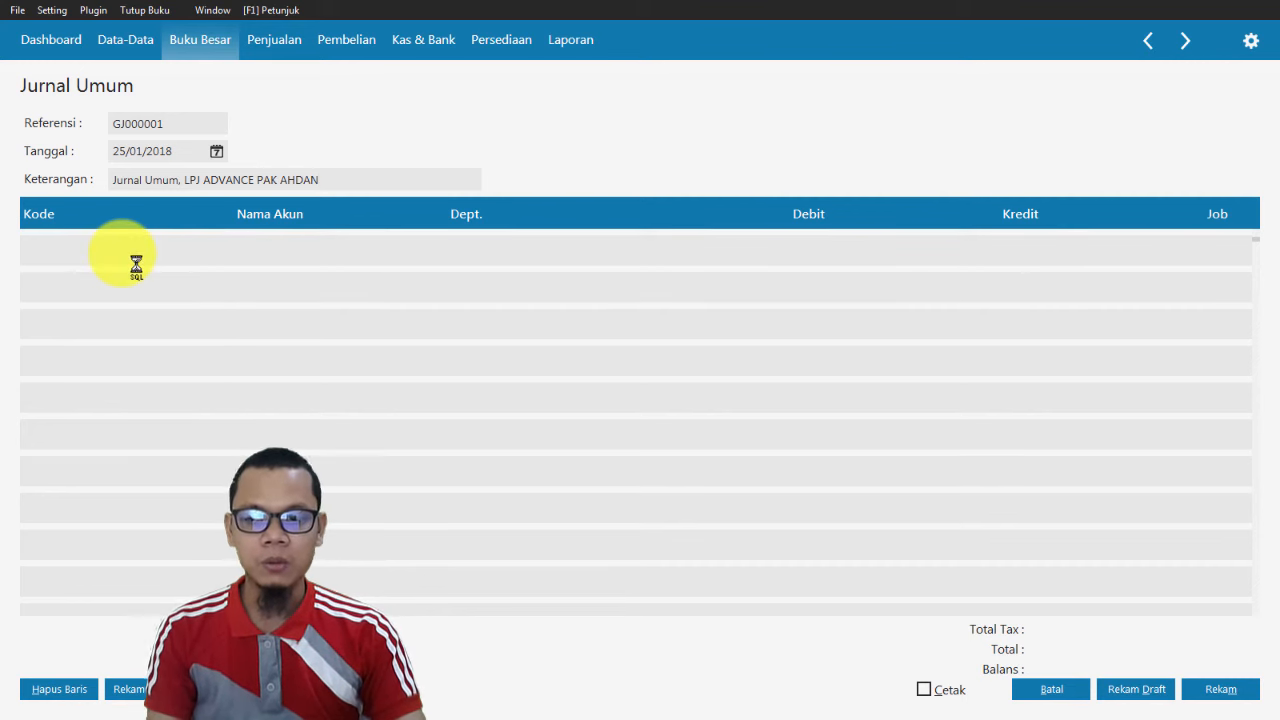
click(86, 255)
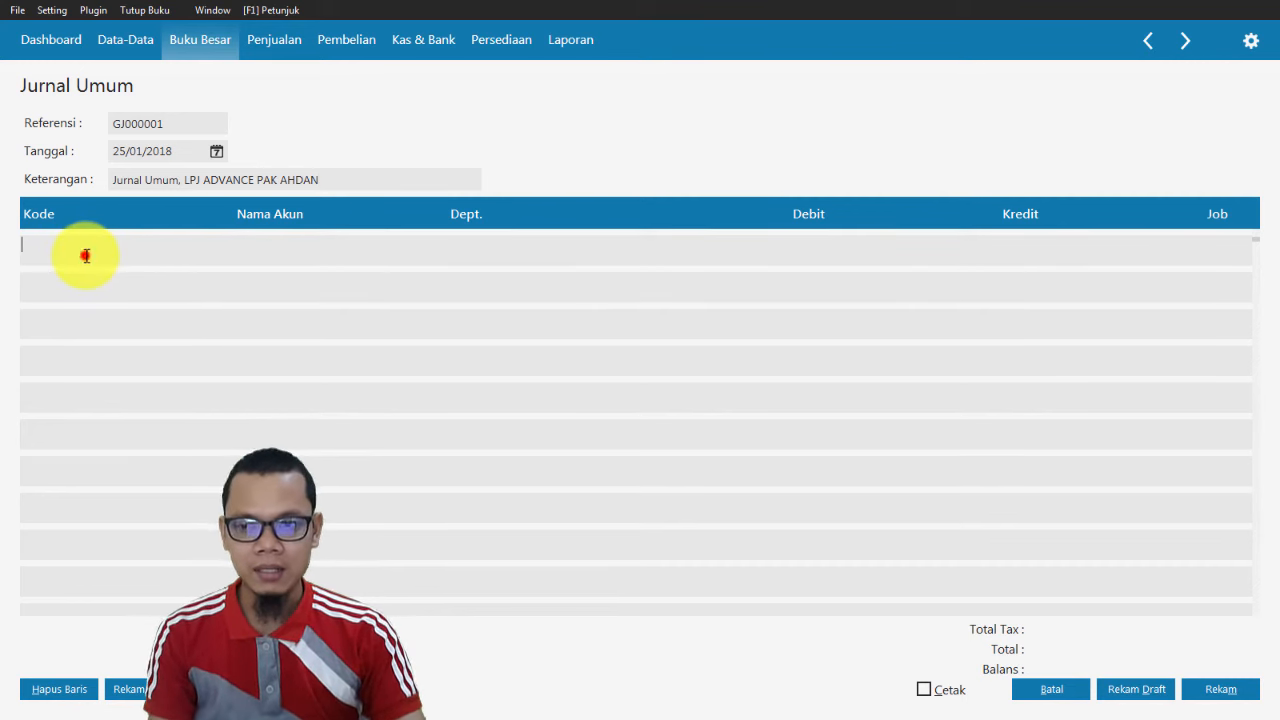
scroll(683, 385, down, 15)
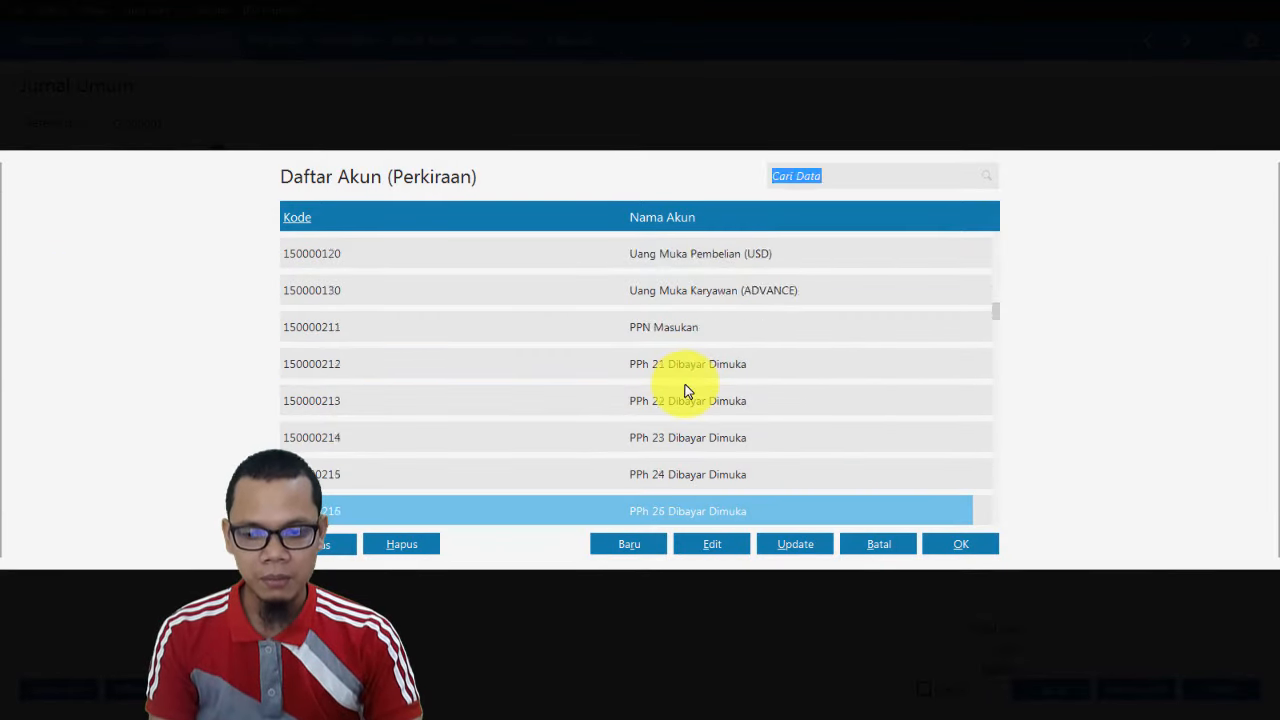
scroll(683, 388, down, 20)
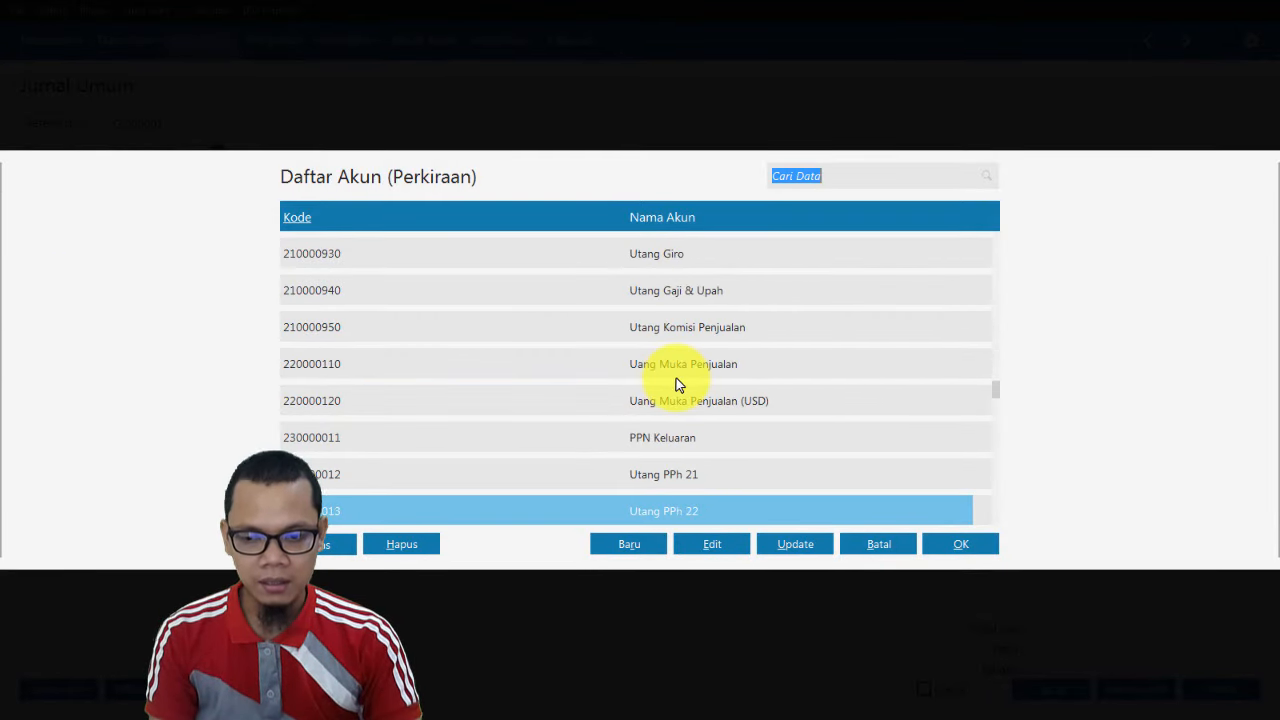
scroll(676, 378, down, 5)
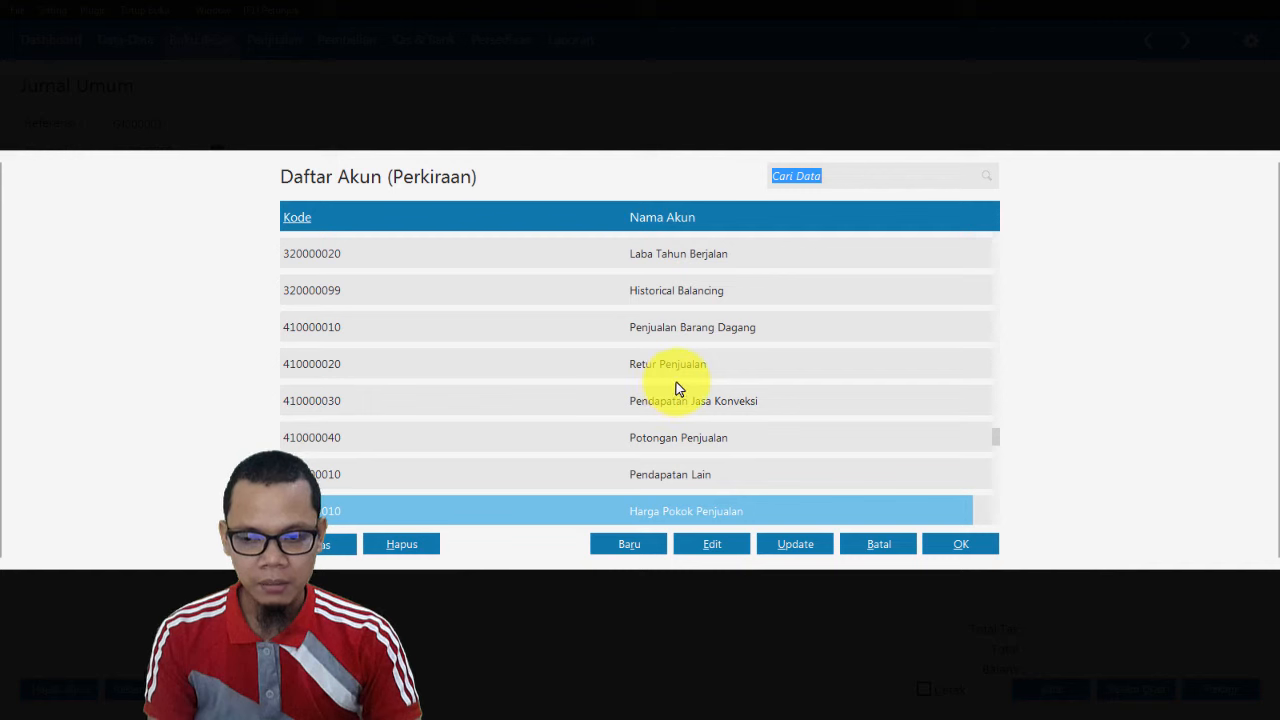
scroll(695, 376, down, 11)
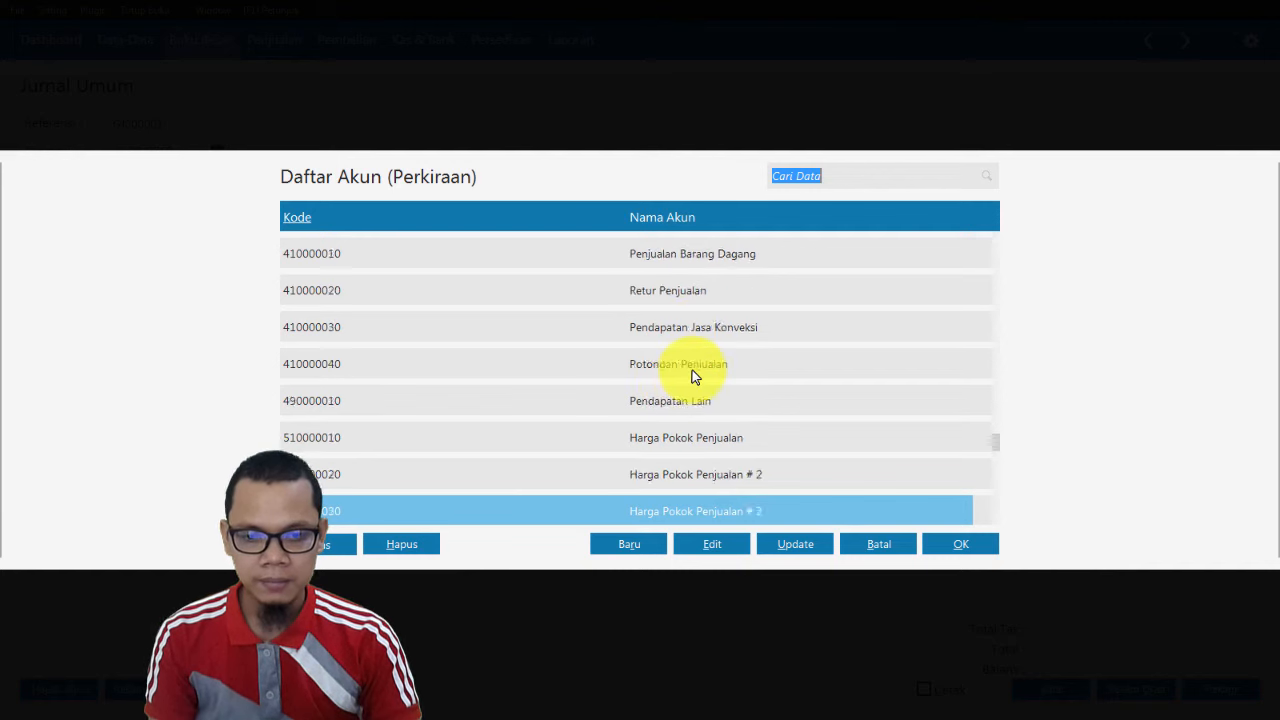
scroll(696, 376, up, 9)
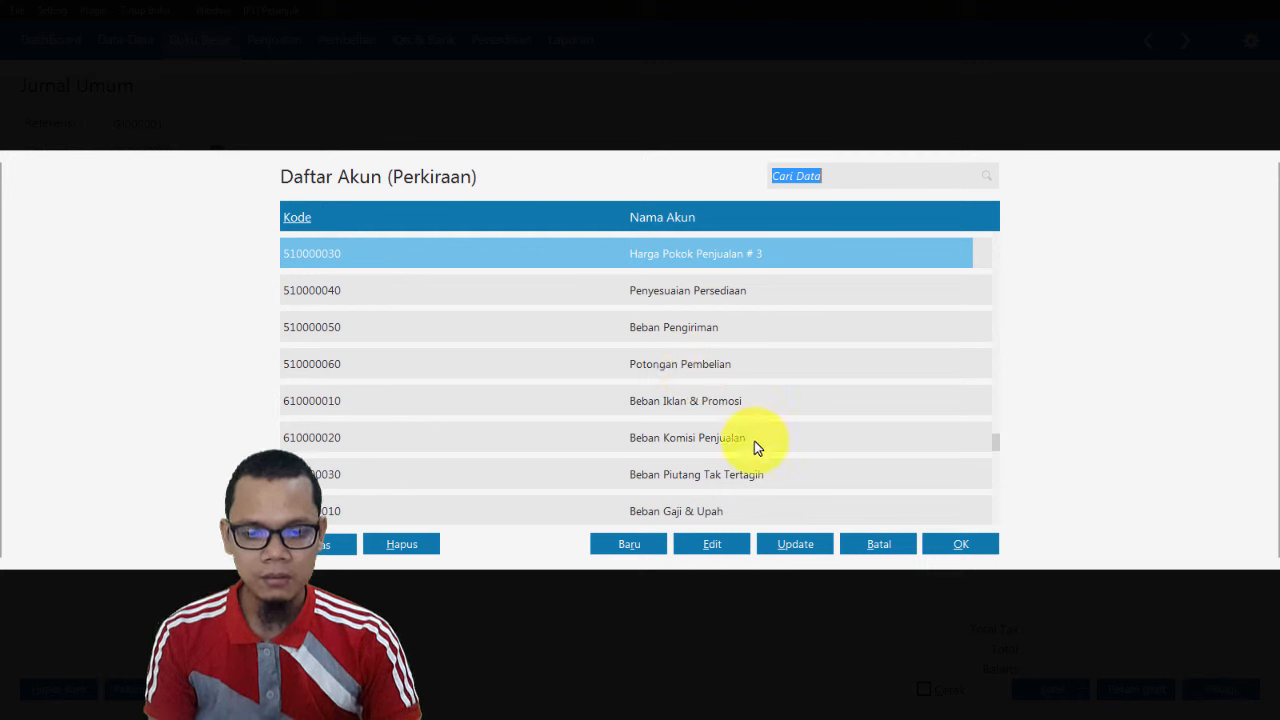
scroll(754, 441, down, 9)
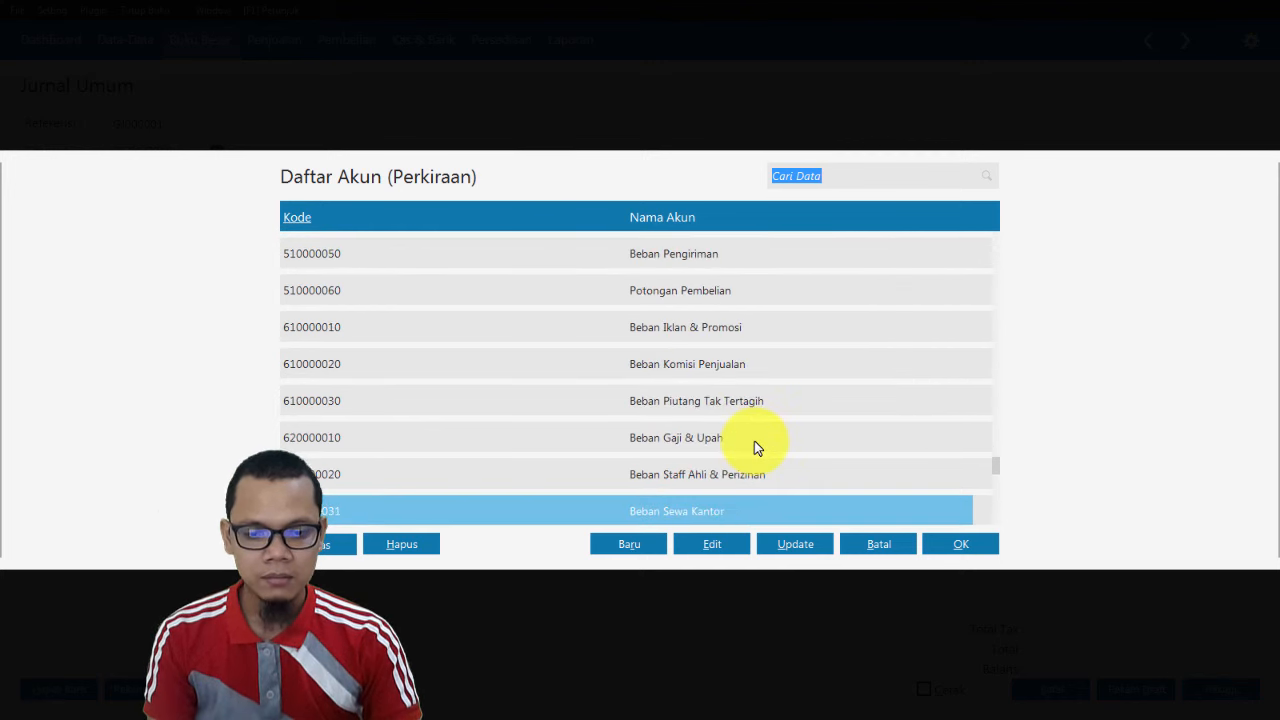
scroll(755, 447, down, 3)
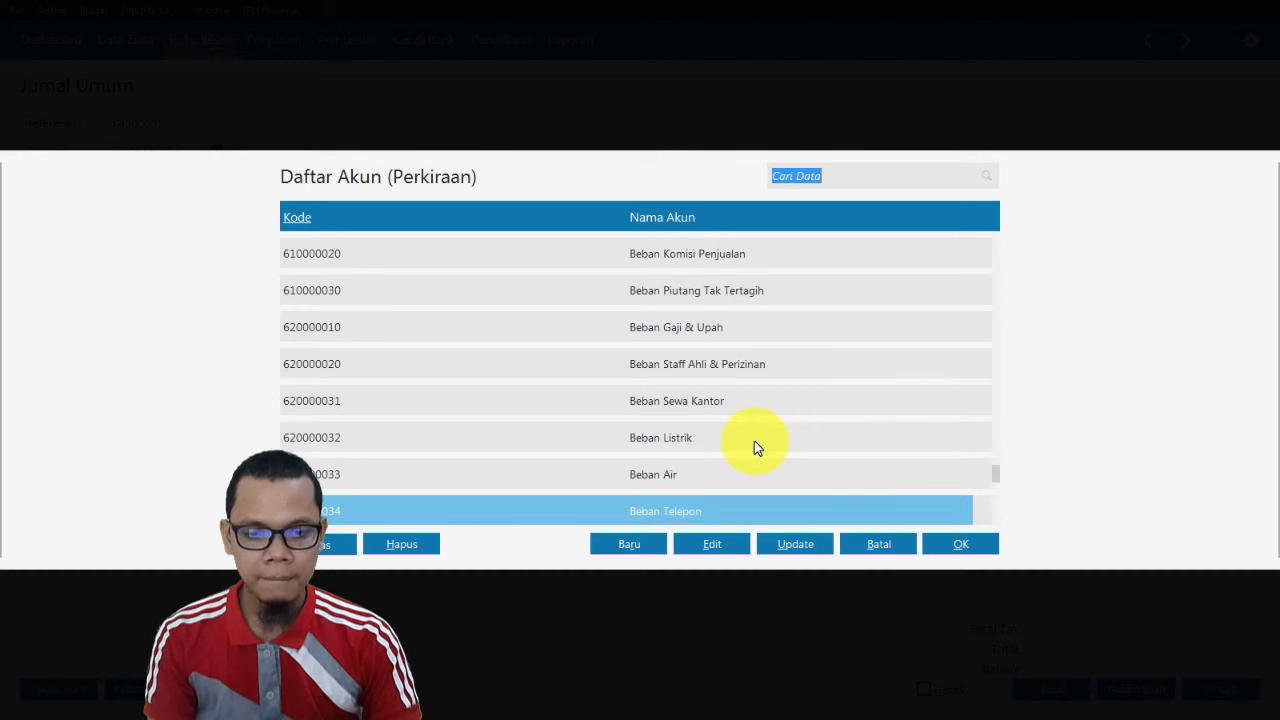
scroll(744, 437, down, 4)
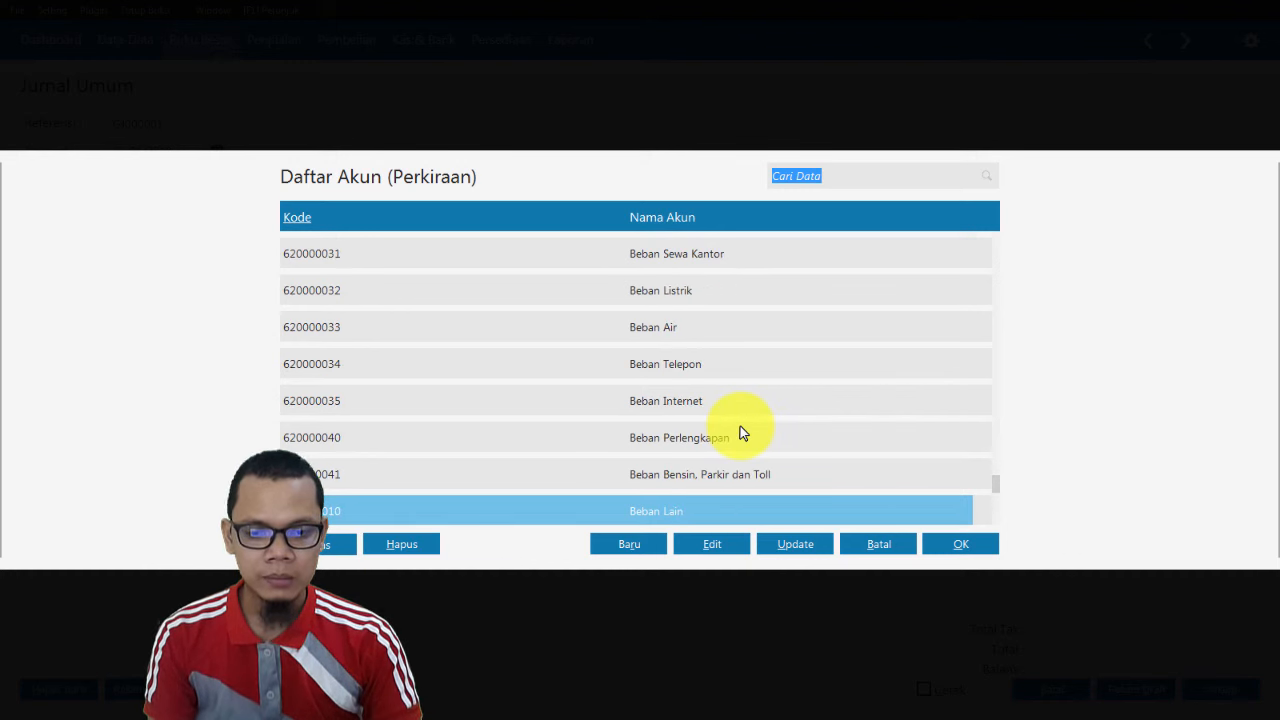
scroll(740, 432, down, 6)
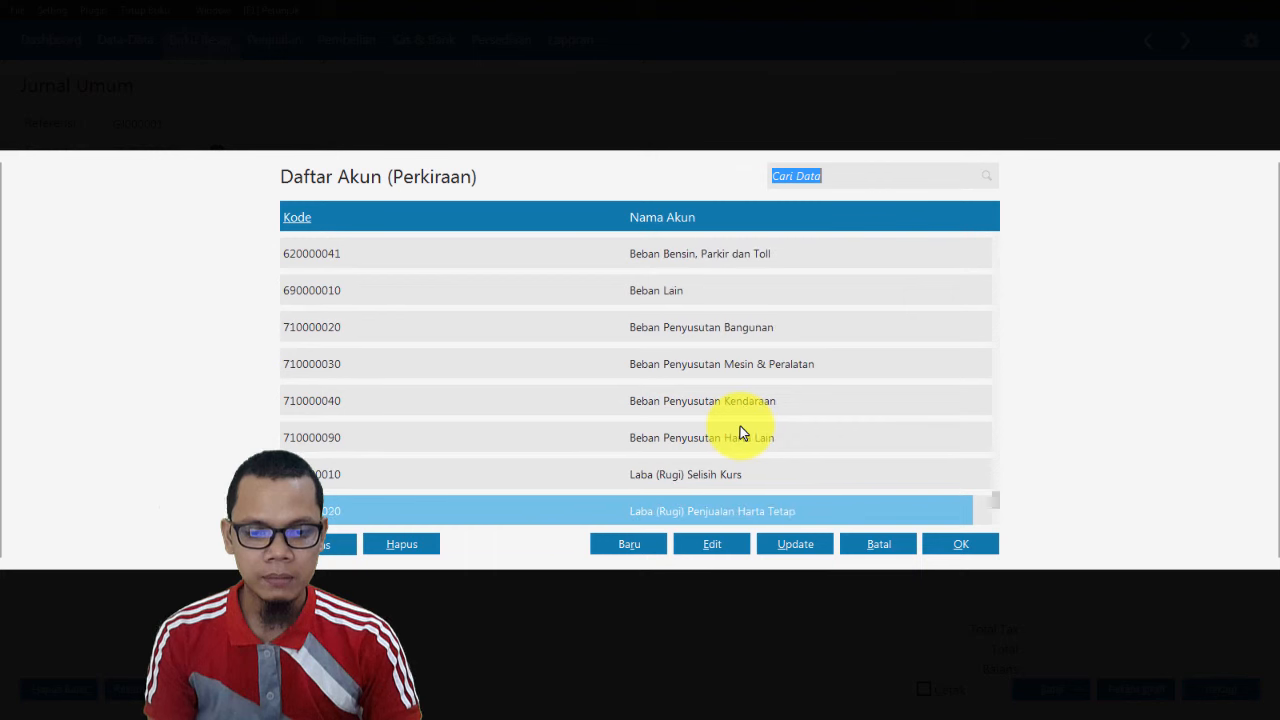
scroll(740, 432, up, 14)
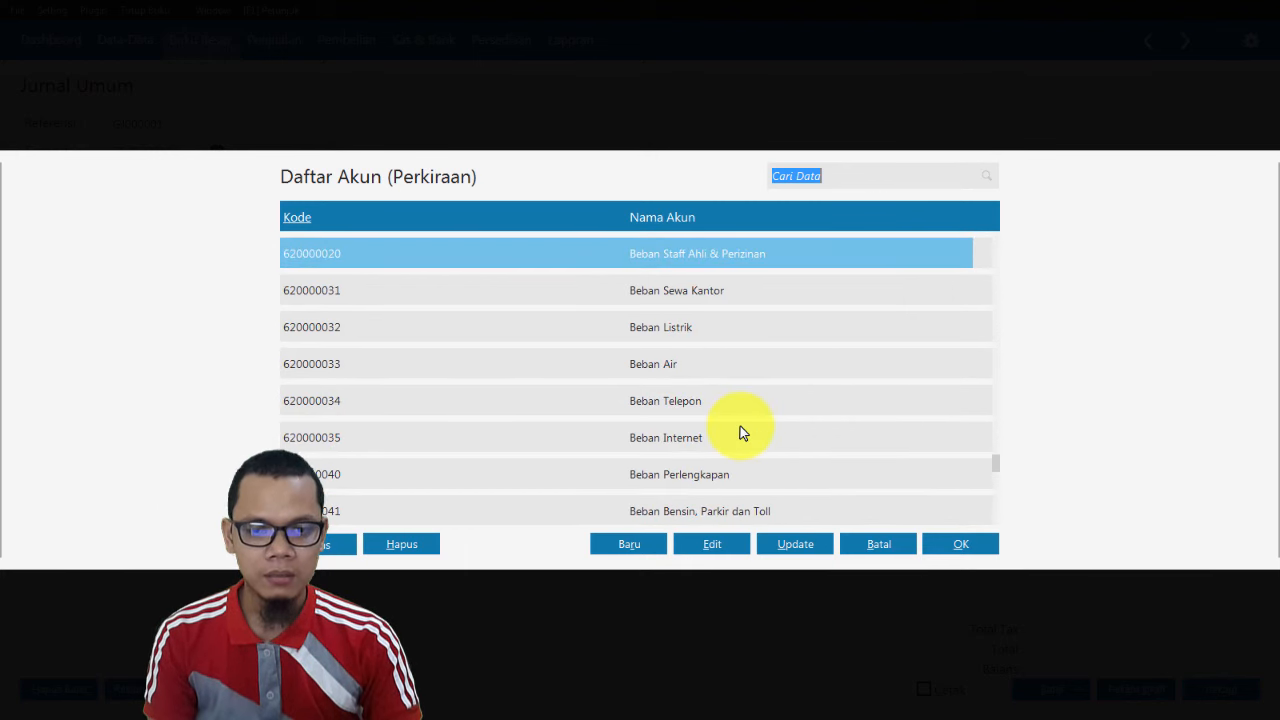
scroll(744, 432, up, 1)
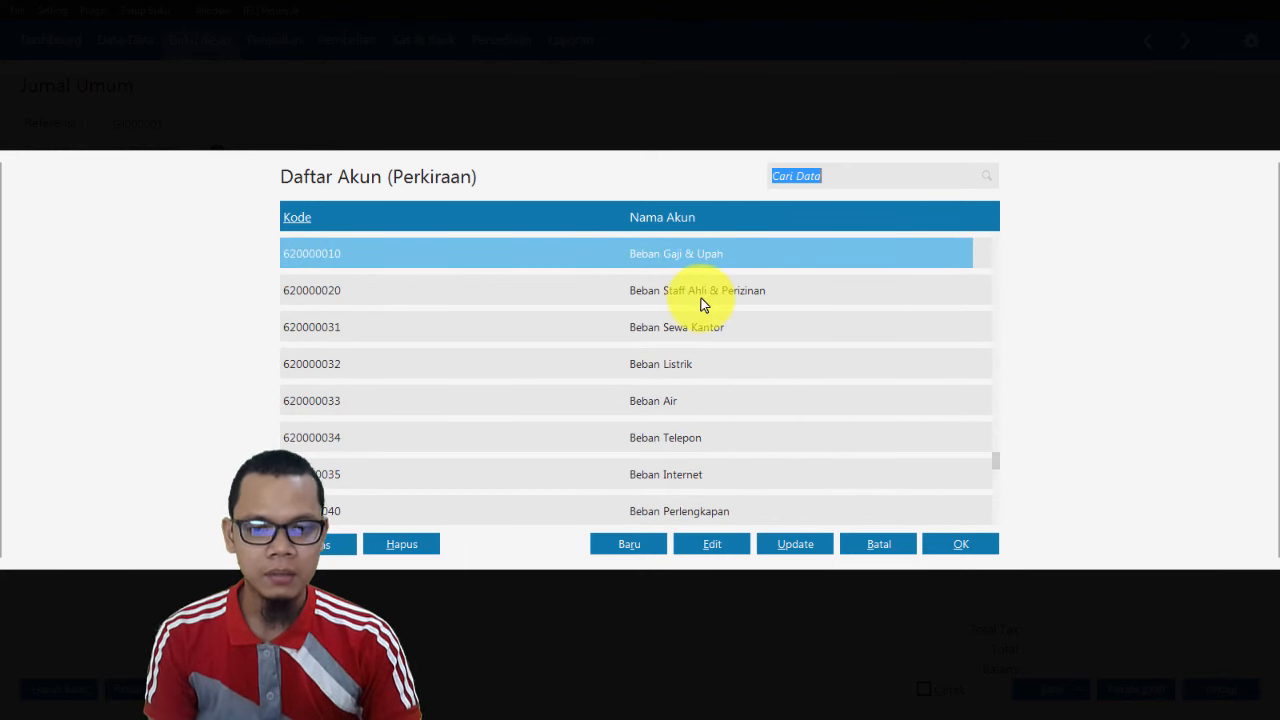
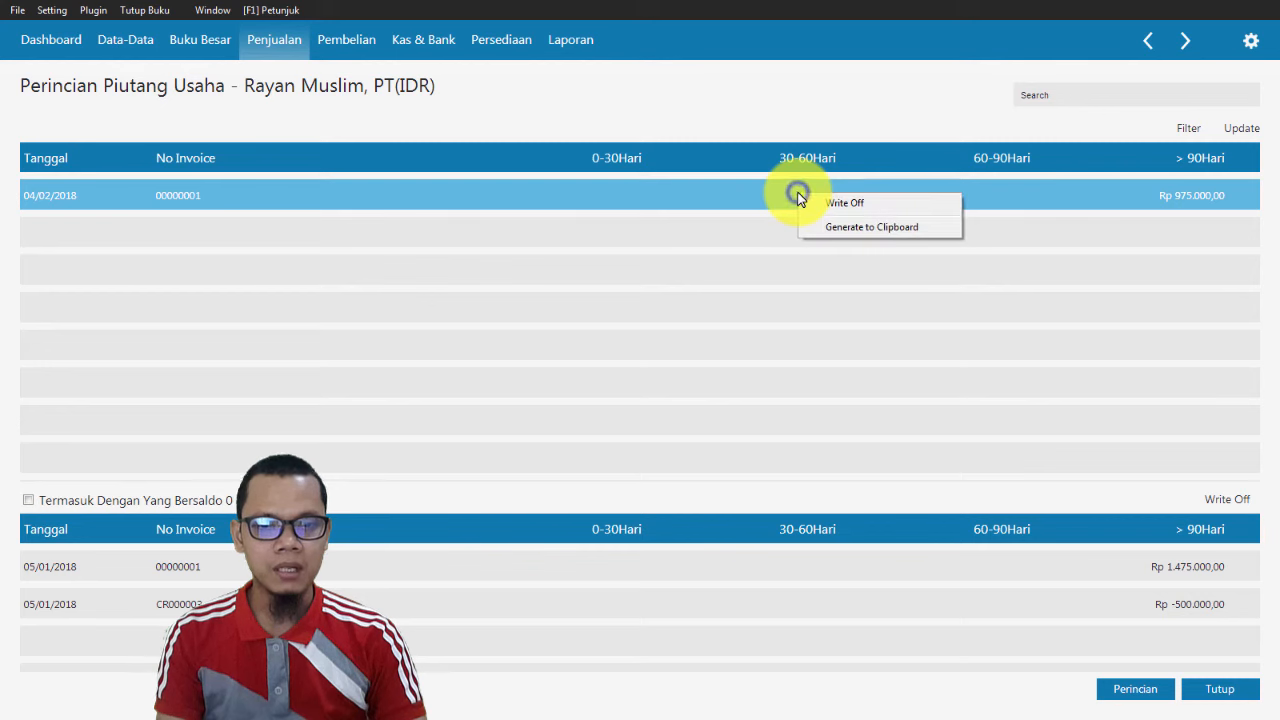
Start writing off Rayan Muslim, PT's outstanding invoice, check case 16 in the PowerPoint slideshow and set the write-off date to 25/01/2018.
click(838, 205)
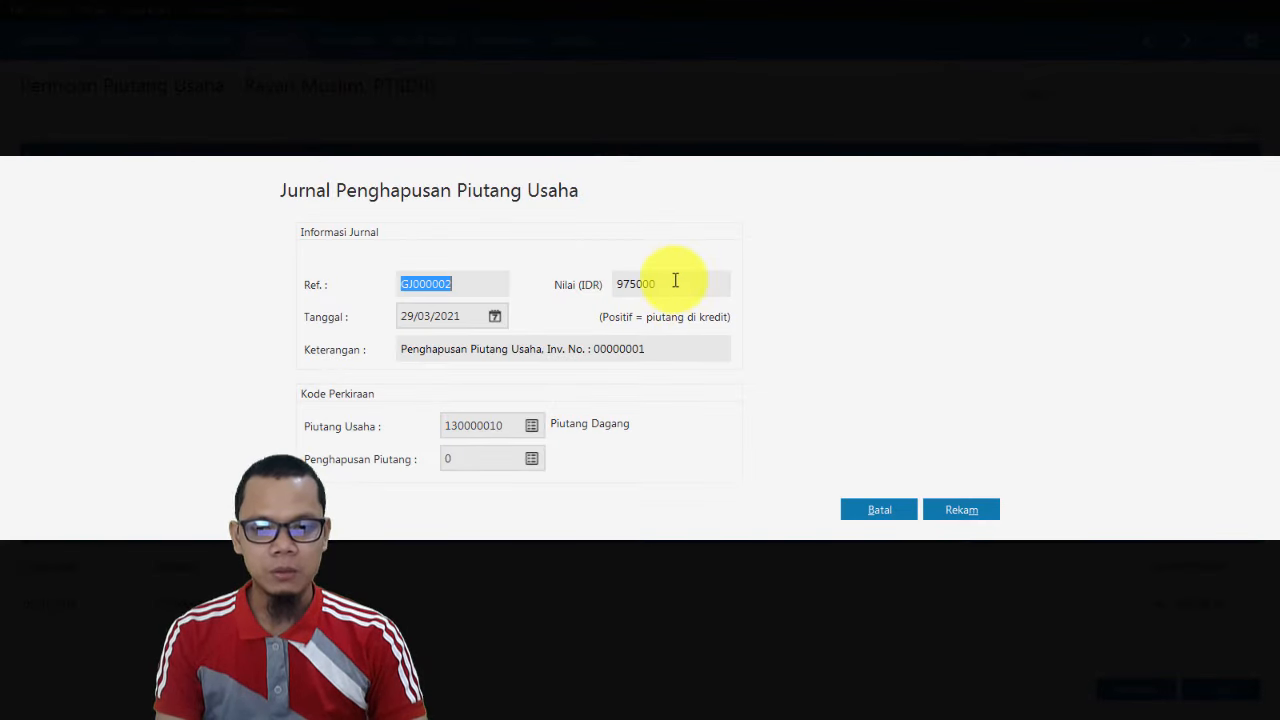
key(alt+Tab)
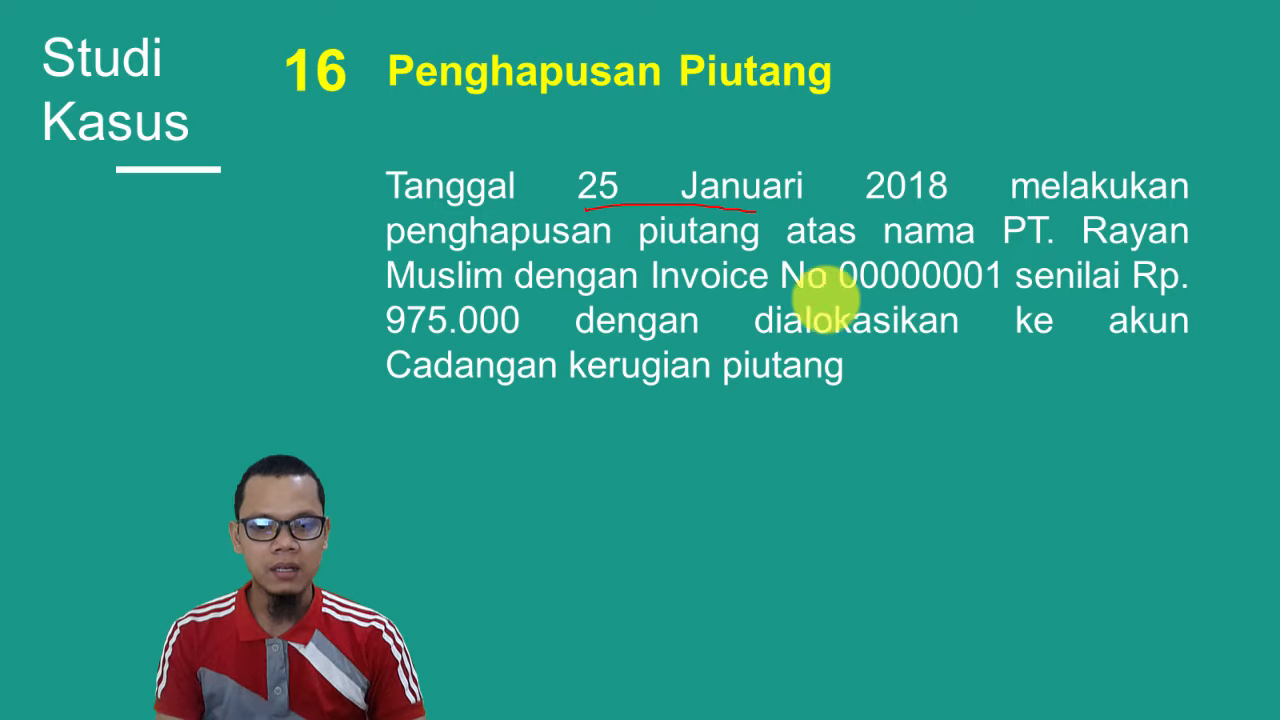
key(alt+Tab)
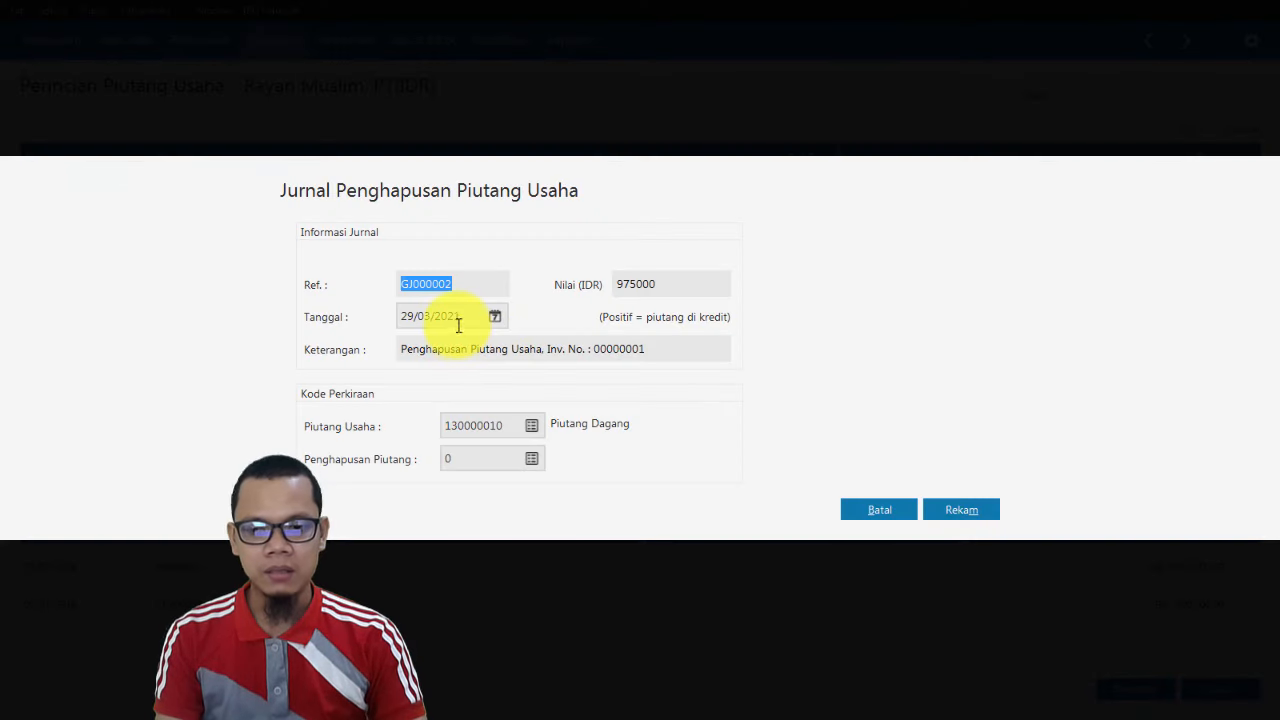
click(457, 323)
text(25/01/)
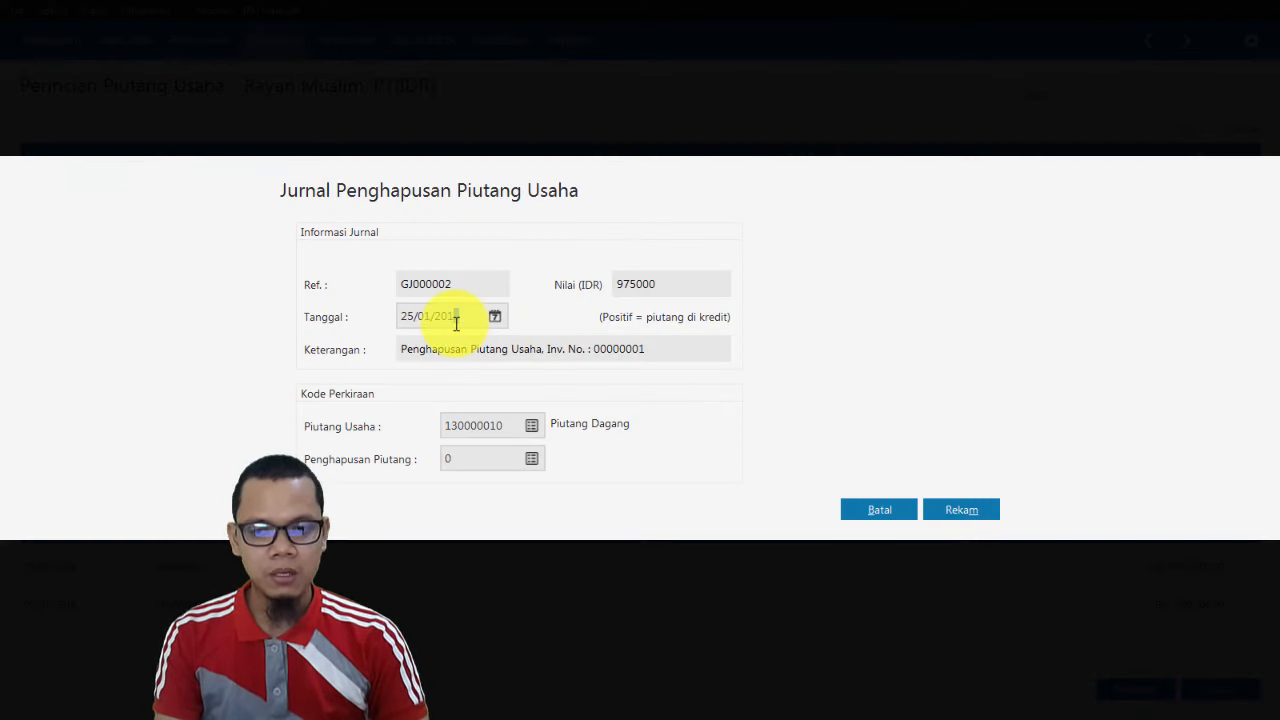
text(2018)
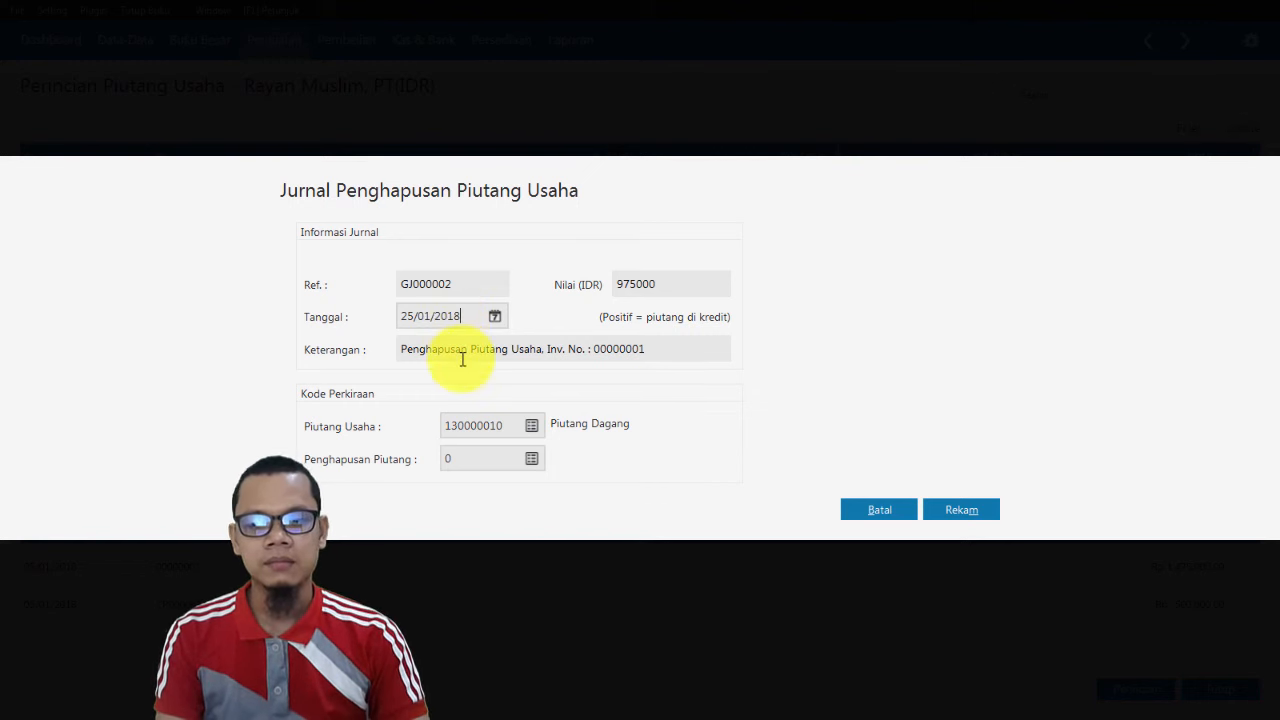
click(465, 354)
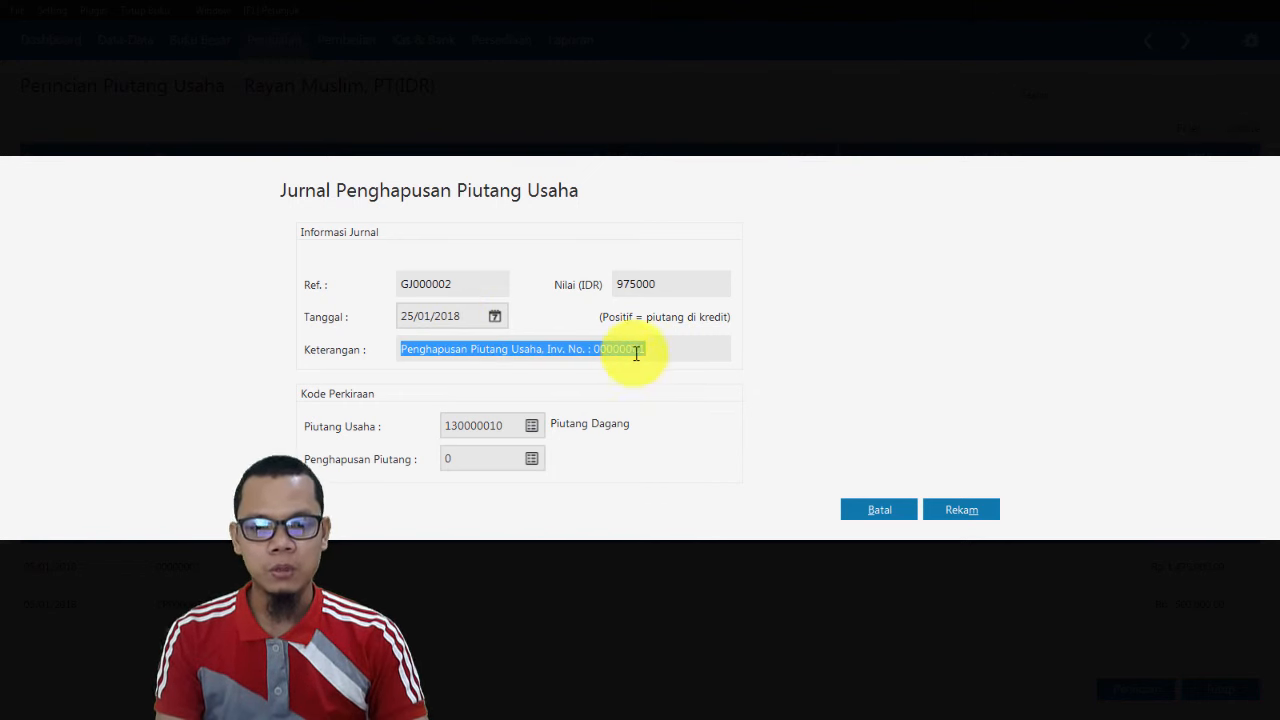
click(533, 427)
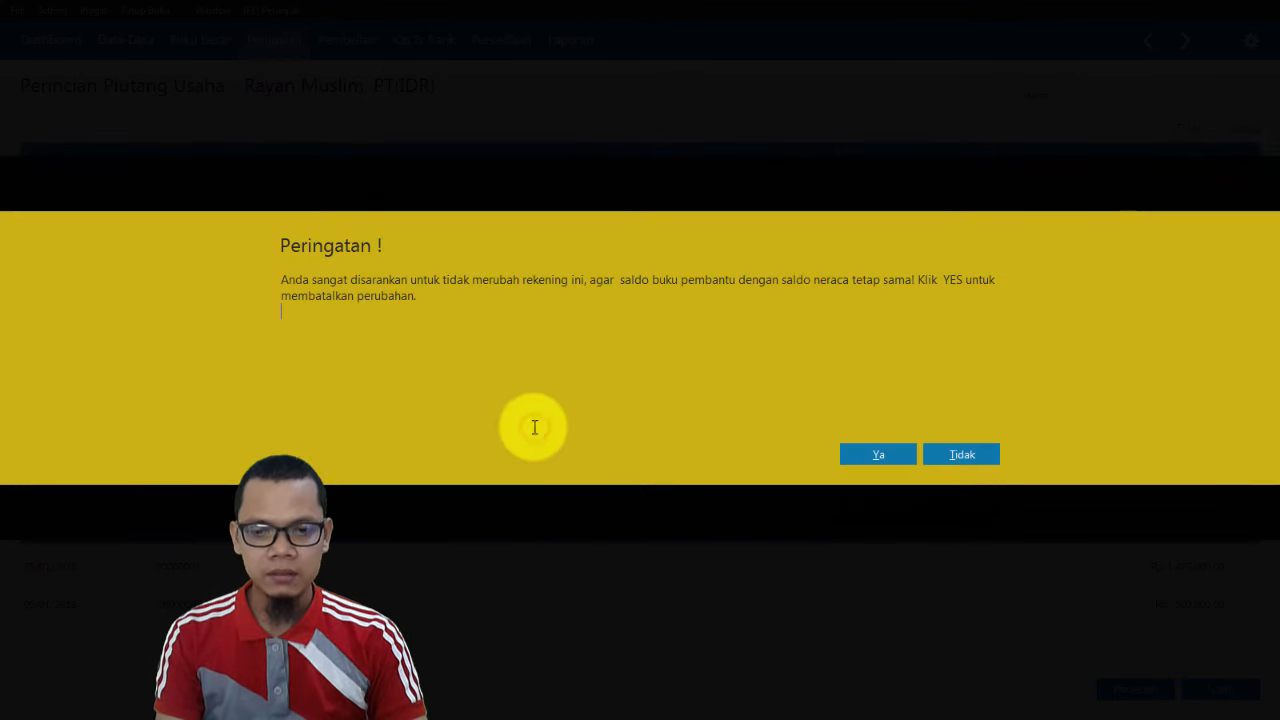
click(870, 455)
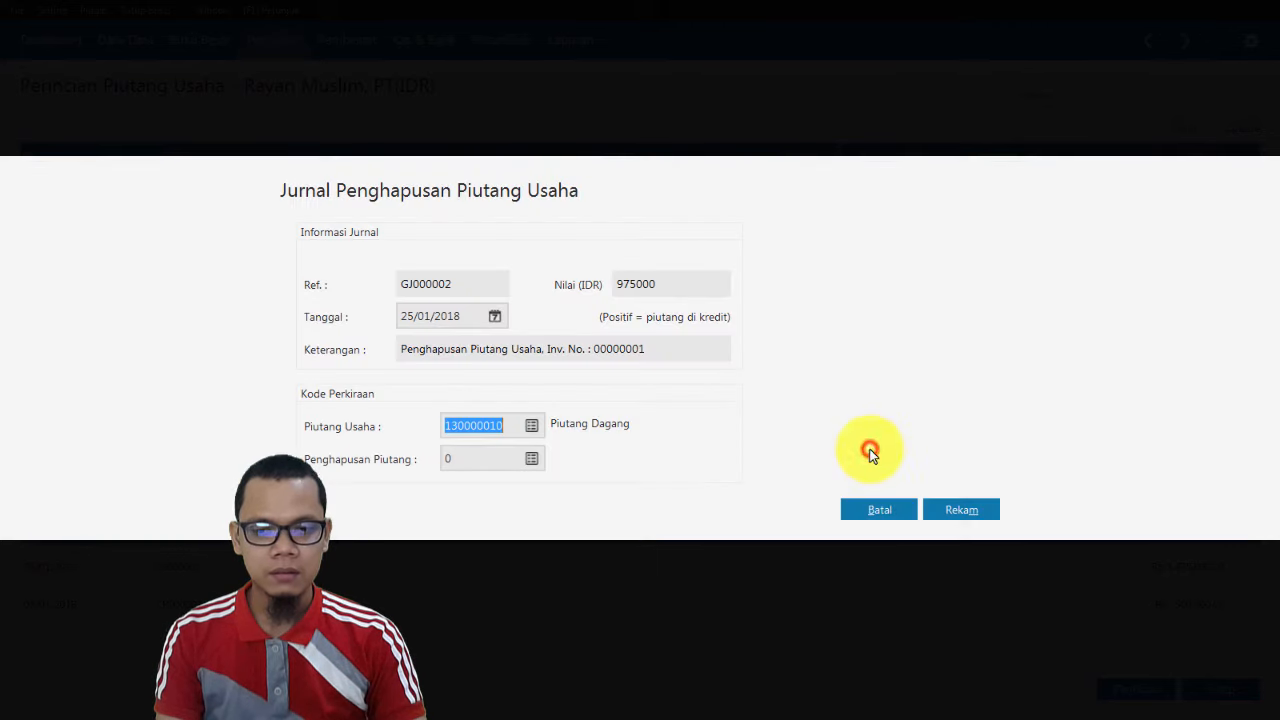
Set the write-off account to Cadangan Kerugian Piutang, checking it against case 16 in the slideshow, and record the receivable write-off journal.
click(535, 460)
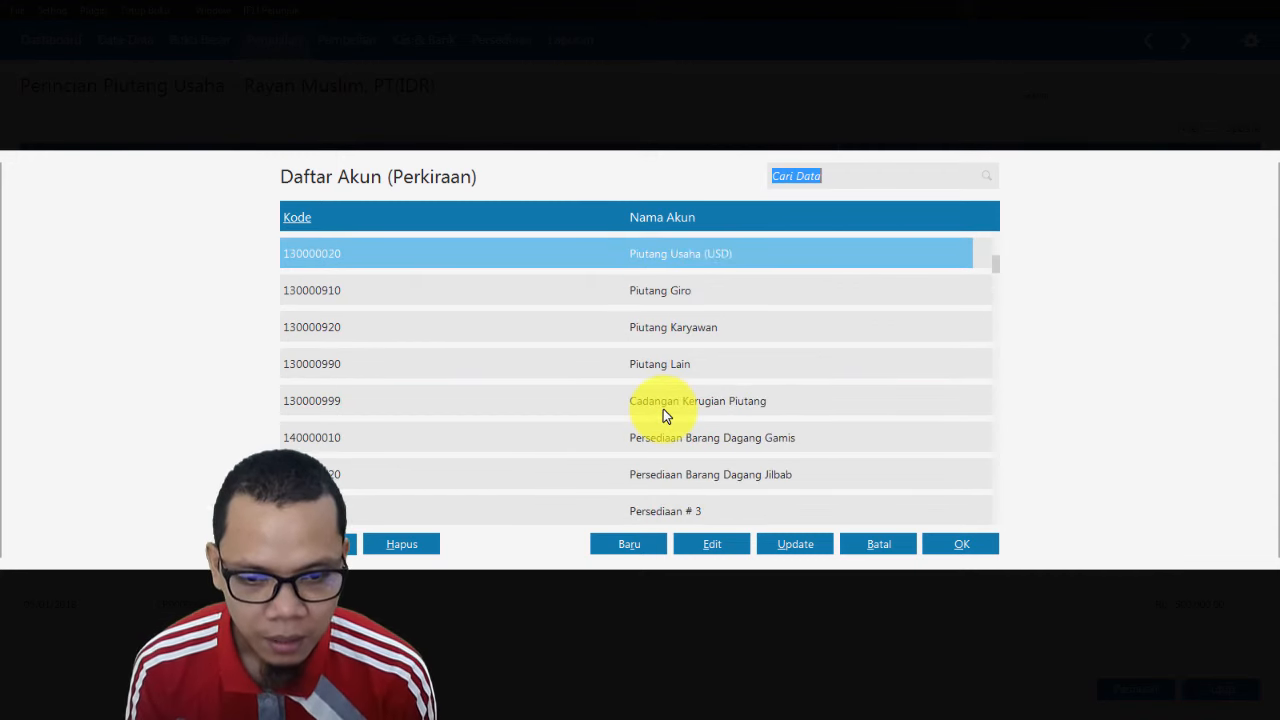
key(Down)
key(Down)
key(Down)
key(Down)
key(Down)
key(Down)
key(Down)
key(Down)
key(Down)
key(Down)
key(Down)
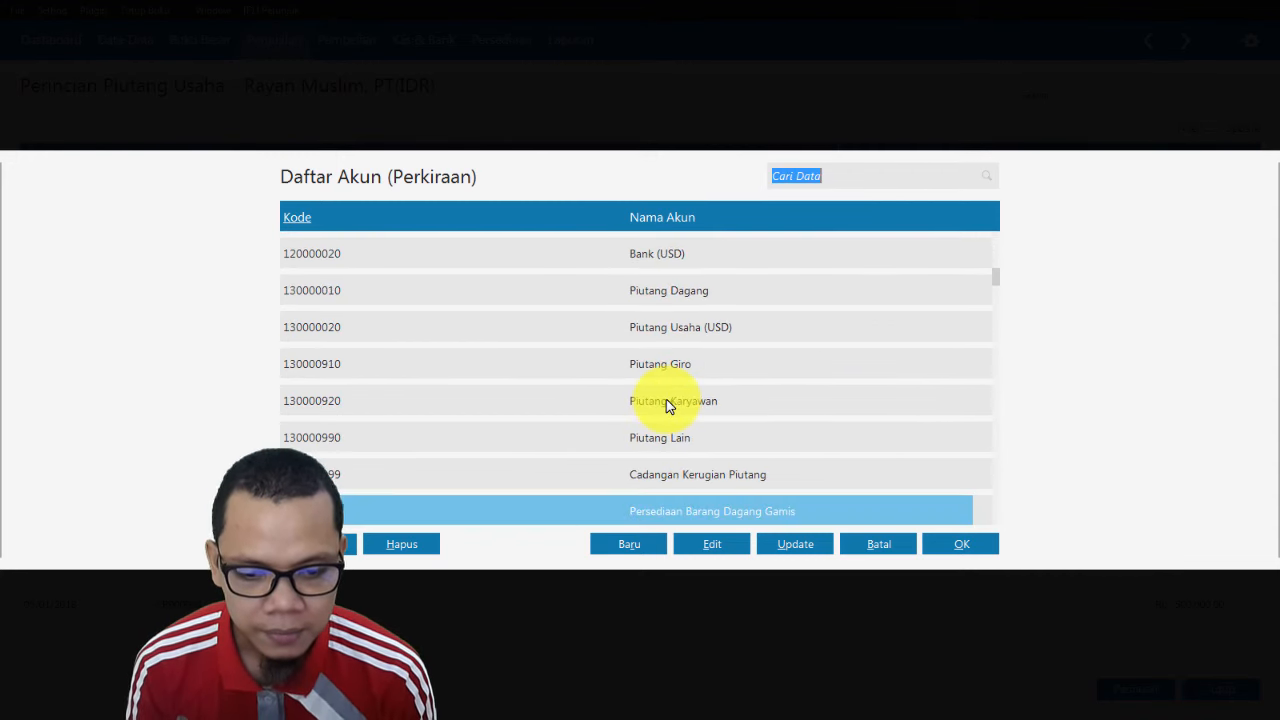
double_click(706, 478)
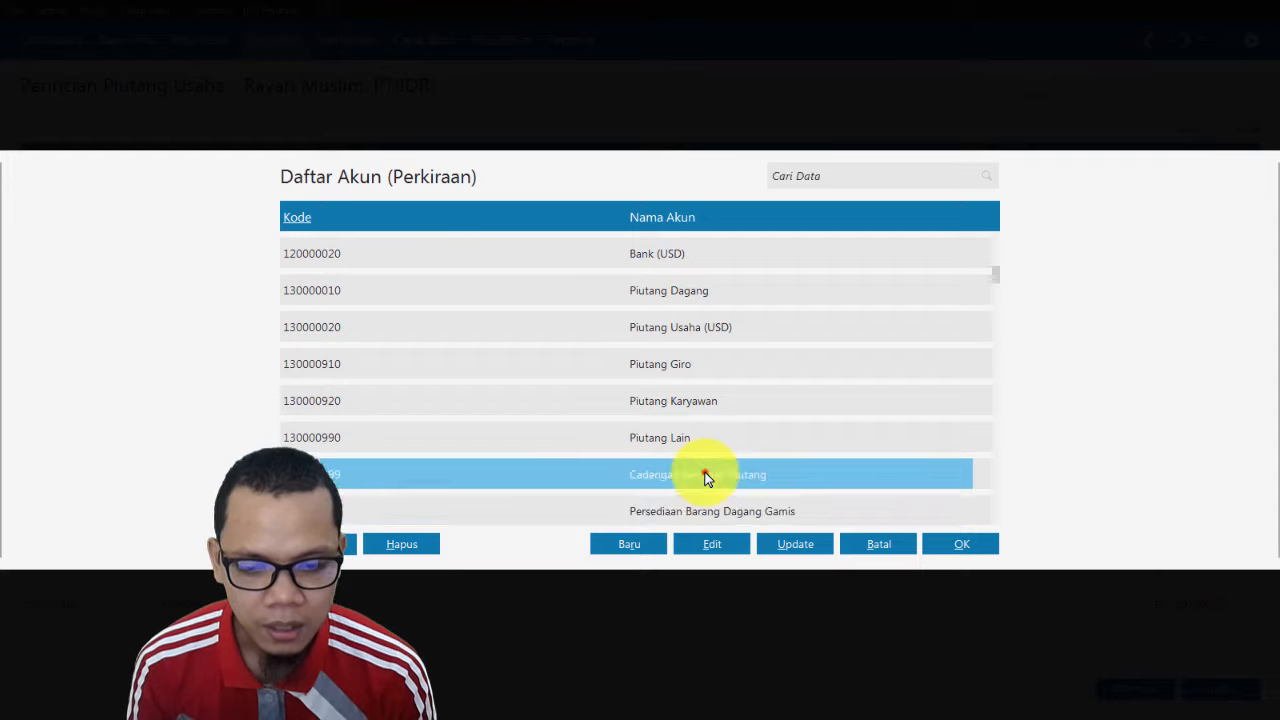
key(alt+Tab)
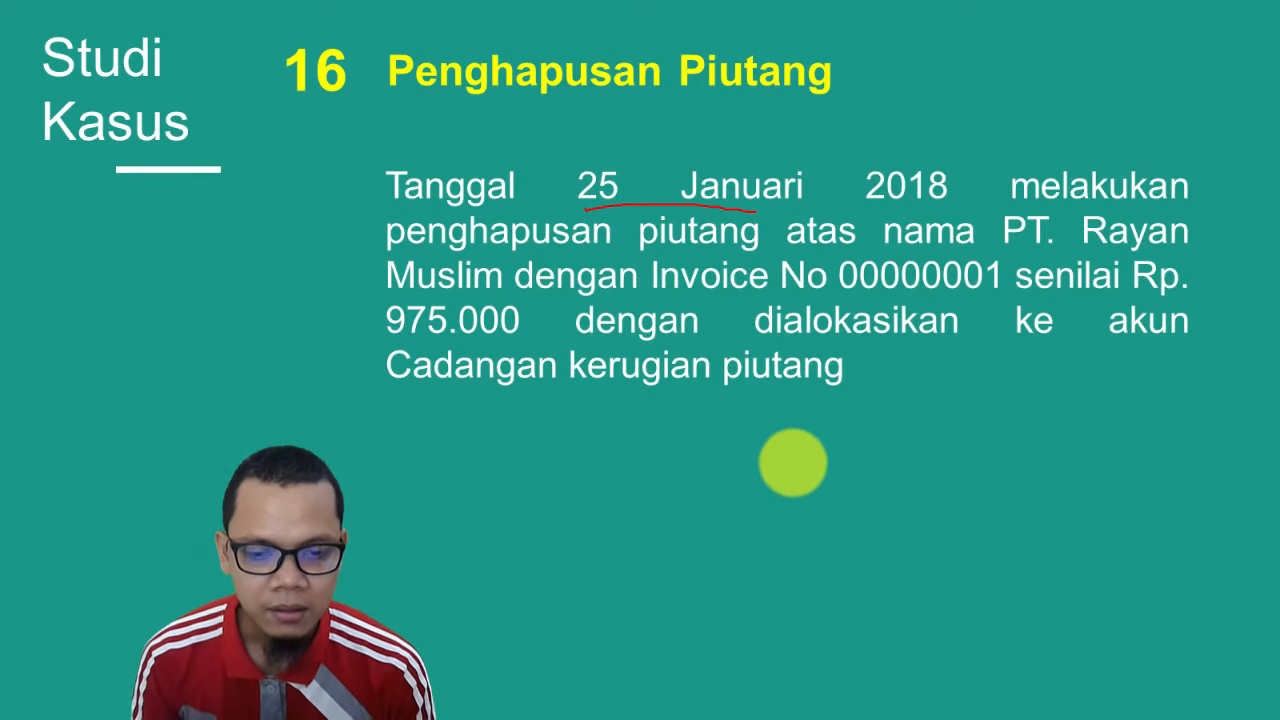
key(alt+Tab)
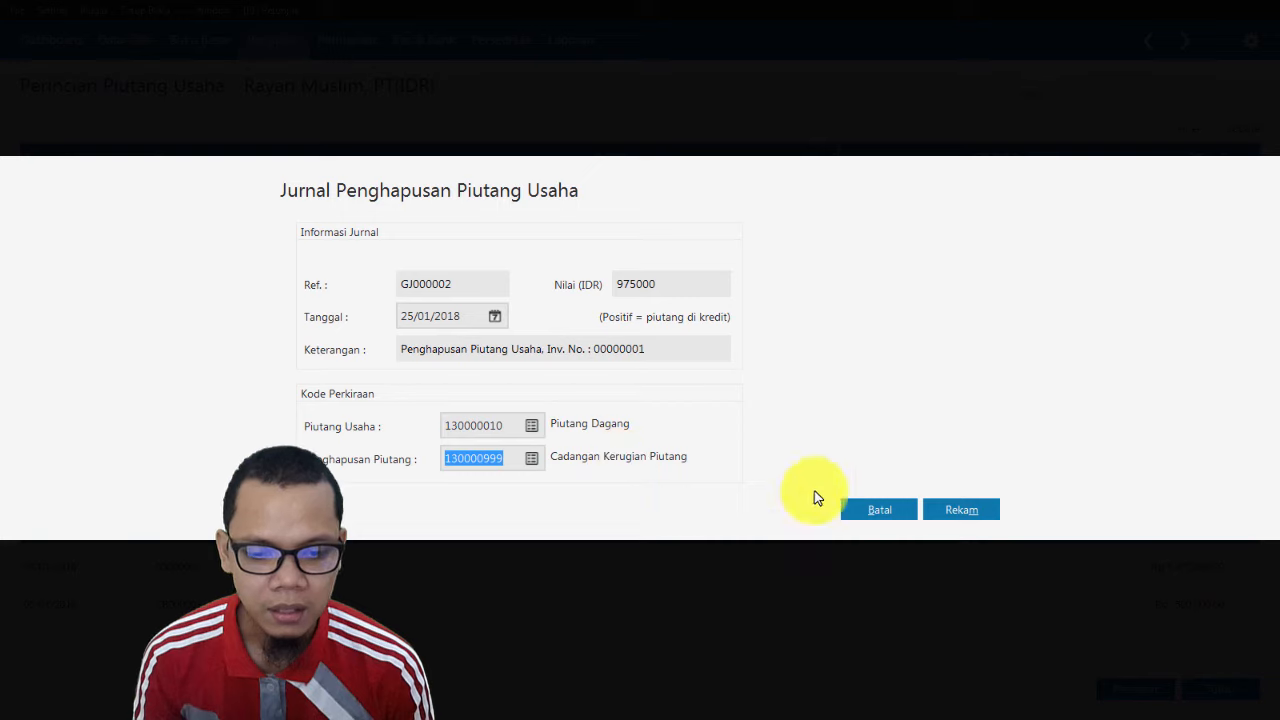
click(948, 508)
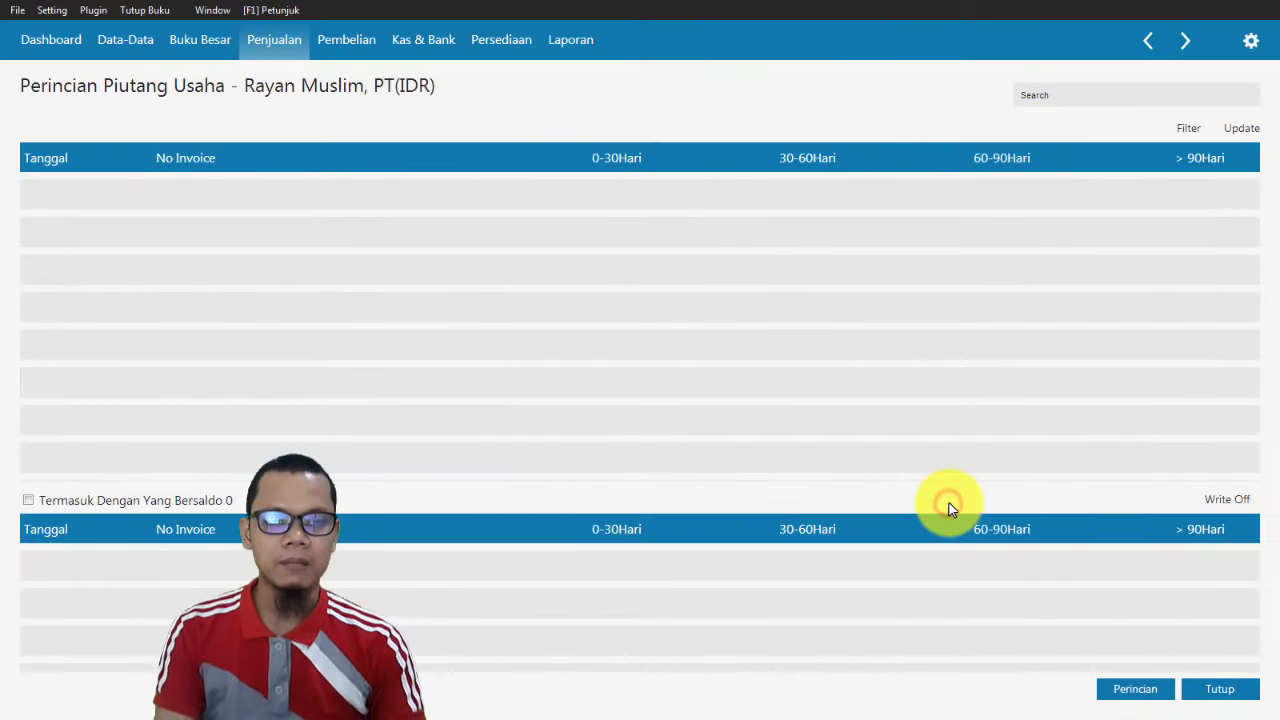
Close the receivable details and list, reopen Piutang Usaha to check the outstanding customer balances, and close it again.
click(1195, 688)
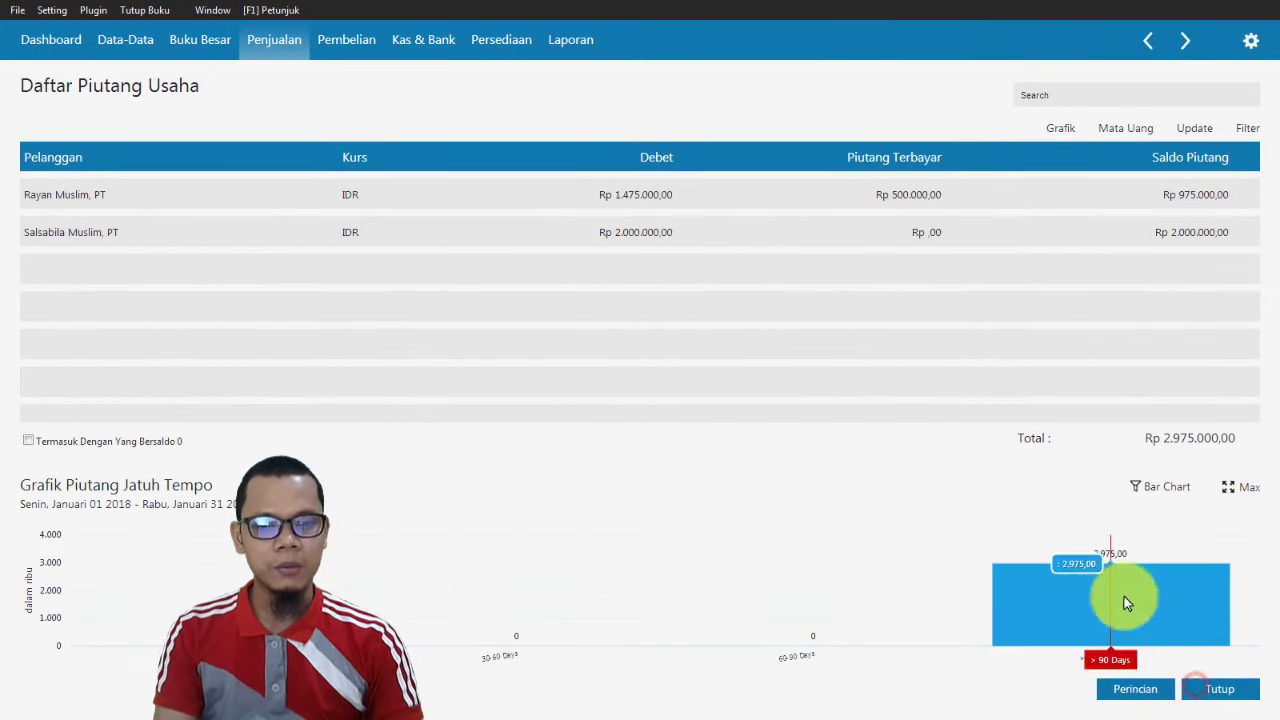
click(1218, 692)
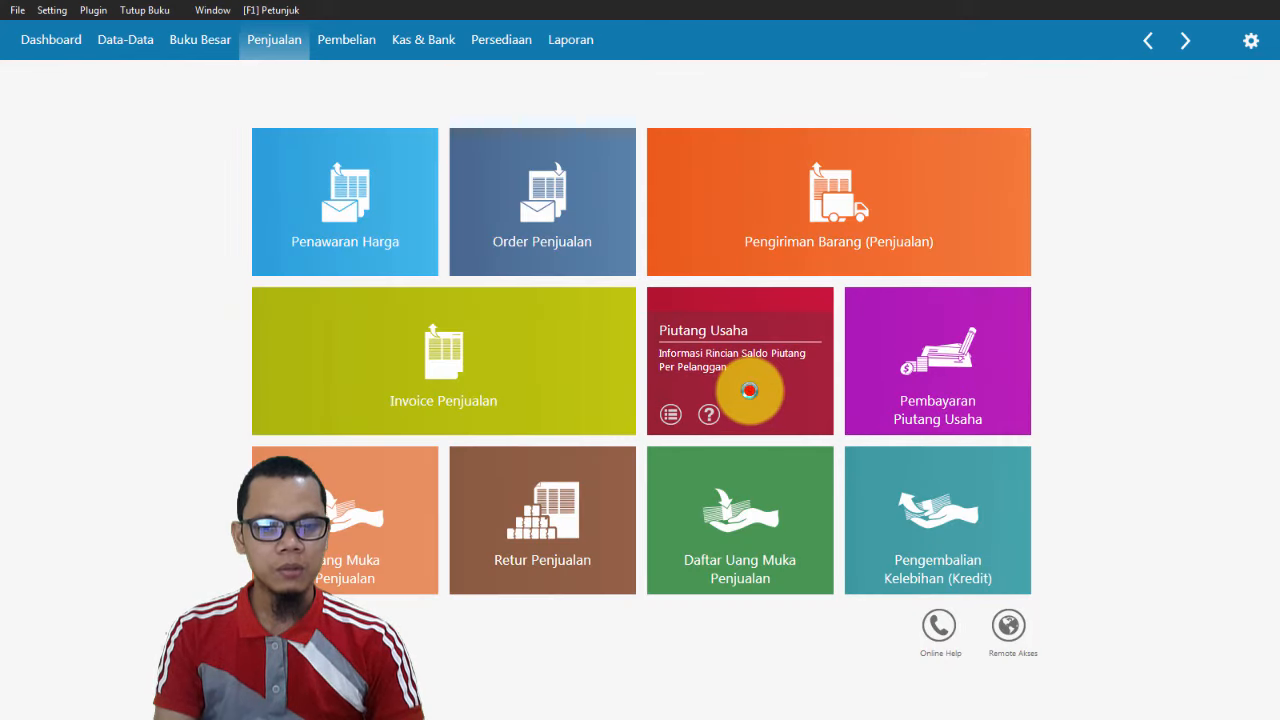
click(750, 394)
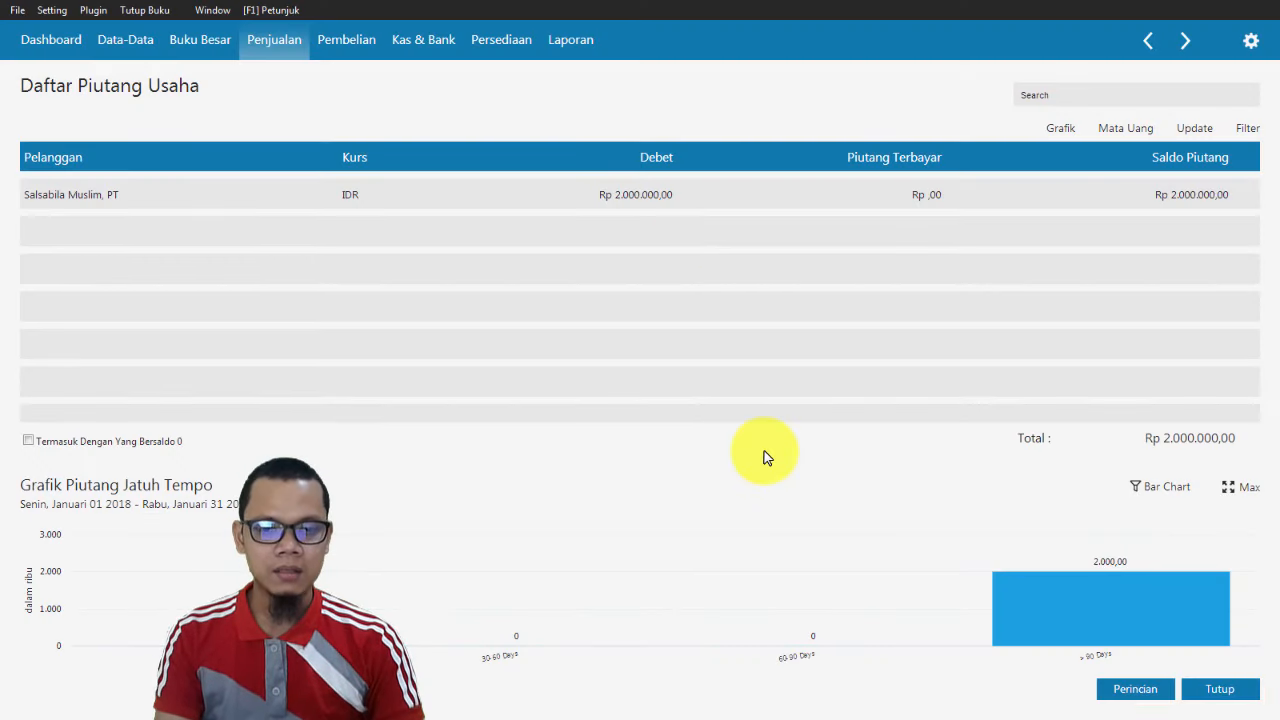
click(1228, 690)
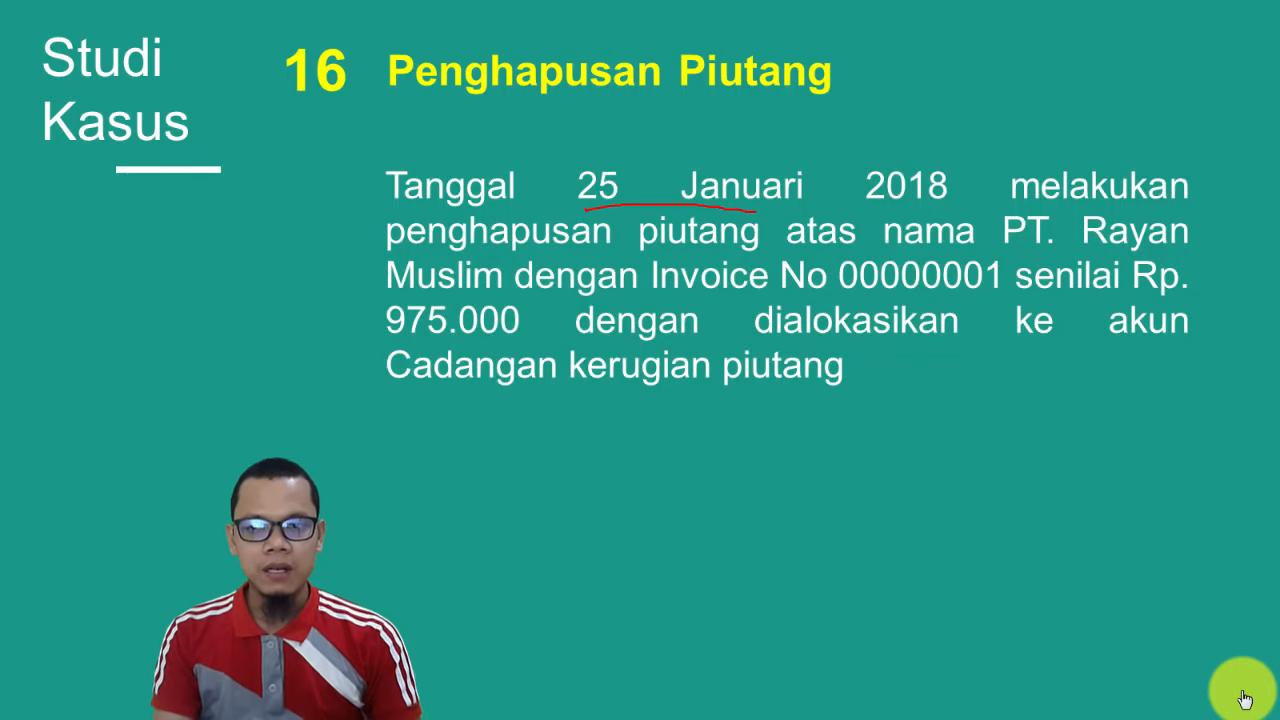
In the PowerPoint slideshow, advance to case 17 on damaged goods and underline the item code J-001.
key(Right)
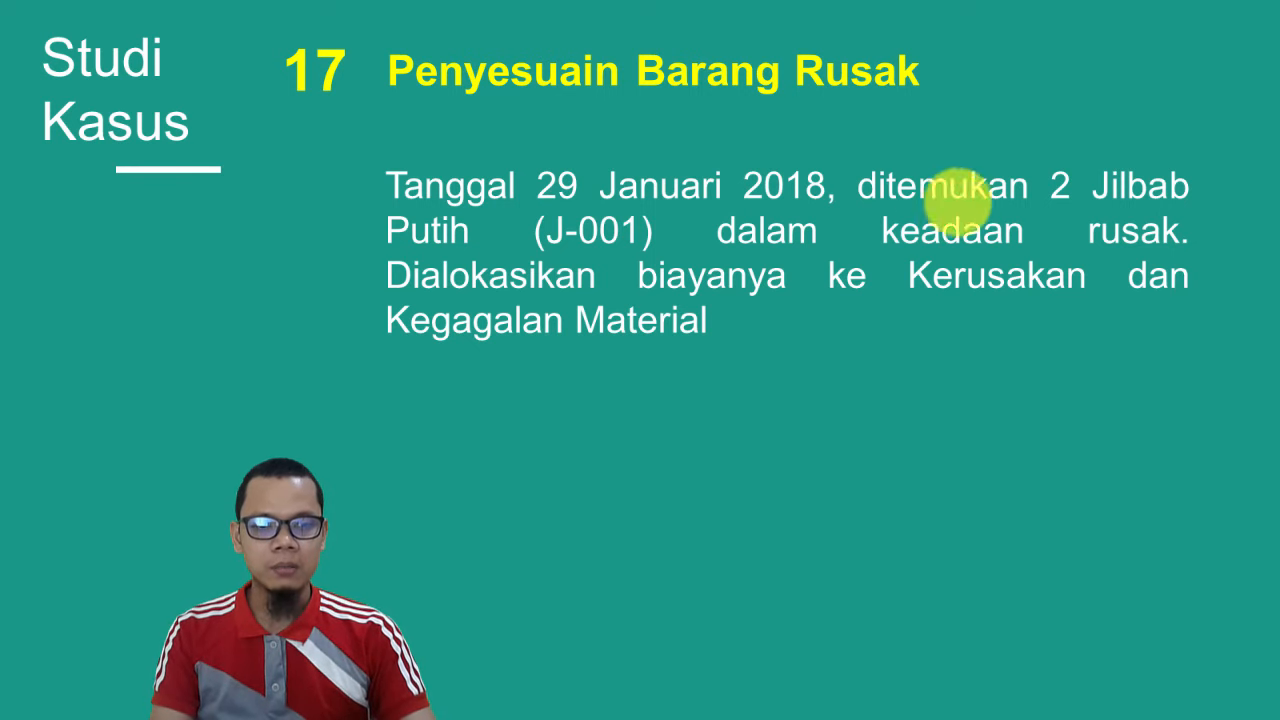
drag(540, 259, 660, 263)
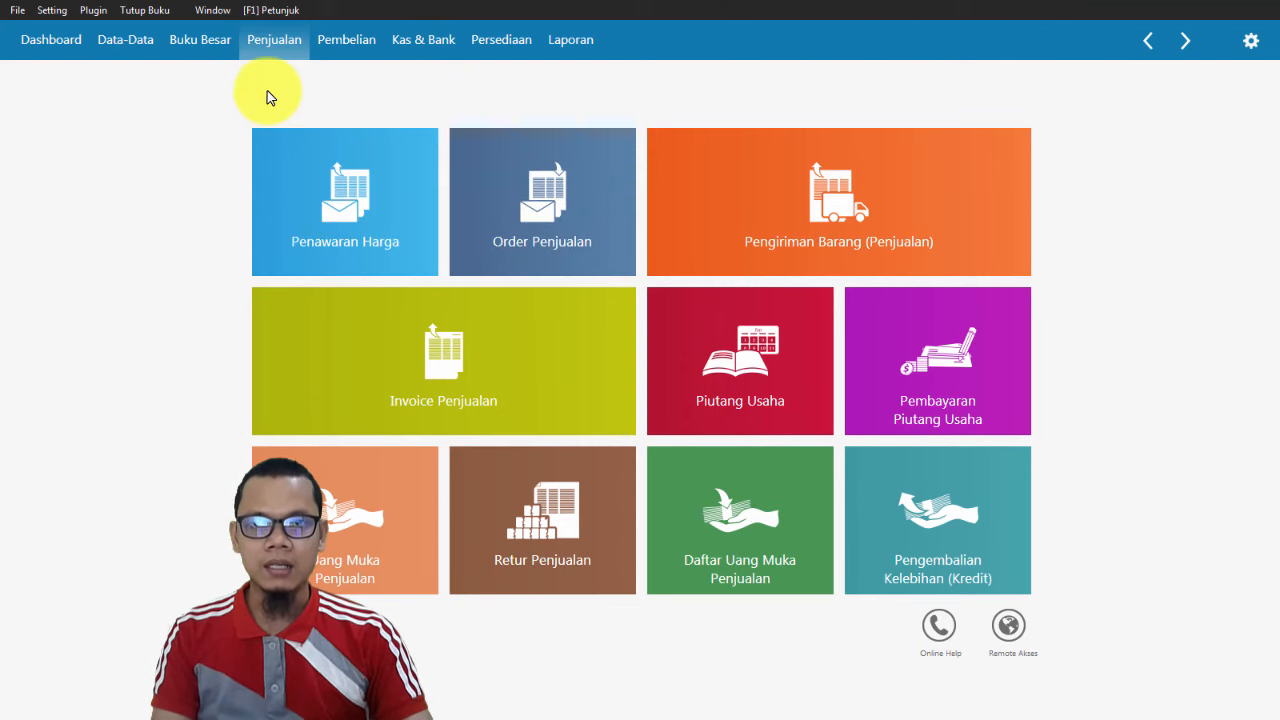
Switch back to Zahir and start a new Pemakaian / Penyesuaian Barang entry in the Persediaan module.
click(501, 40)
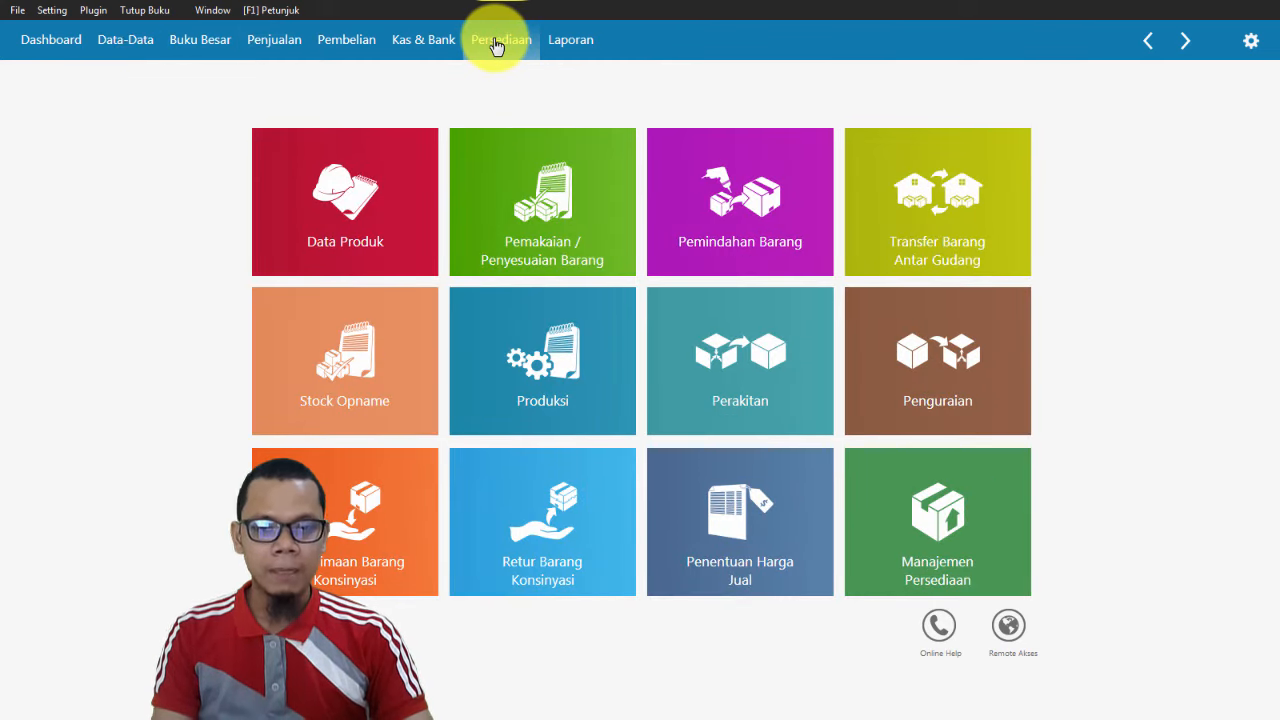
mouse_move(540, 185)
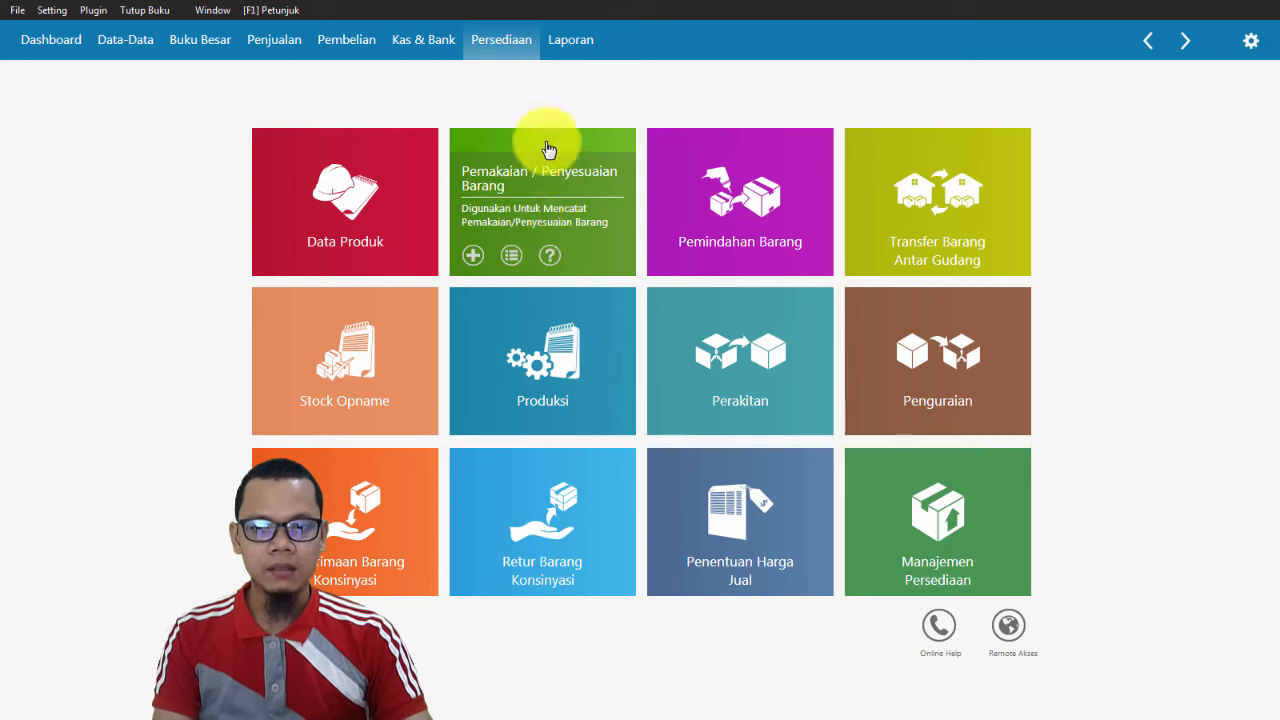
click(531, 231)
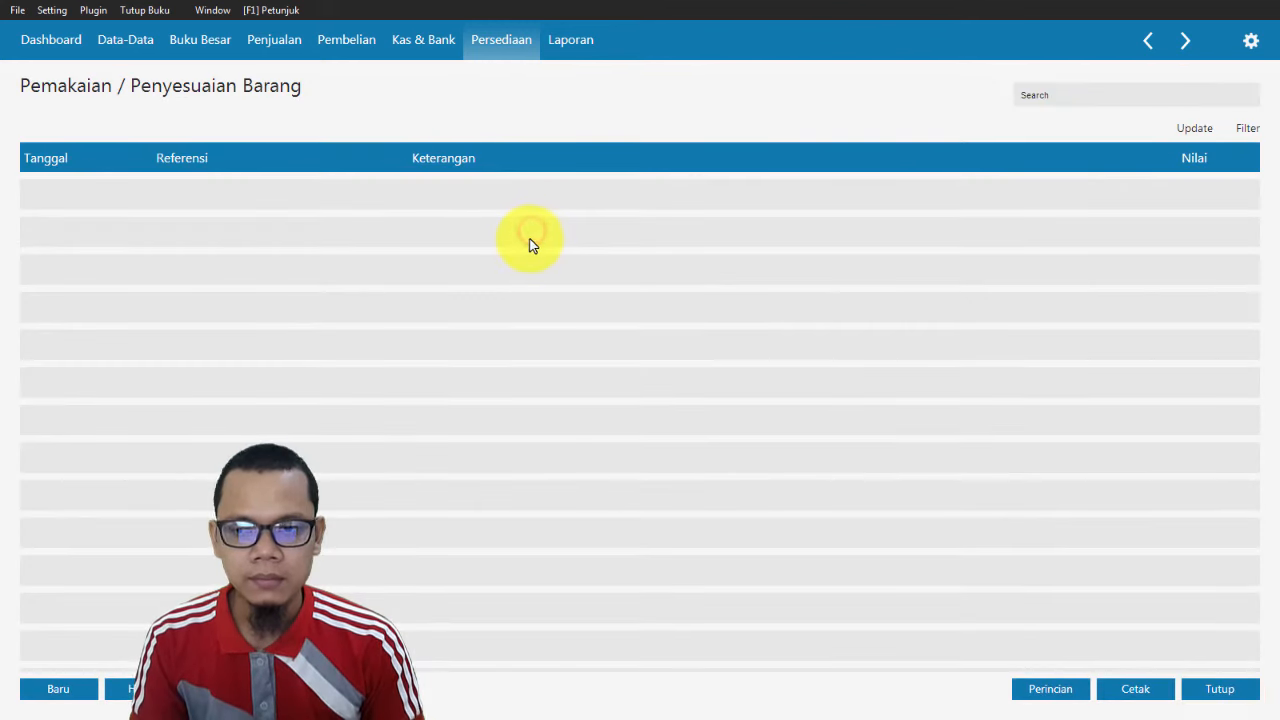
click(78, 689)
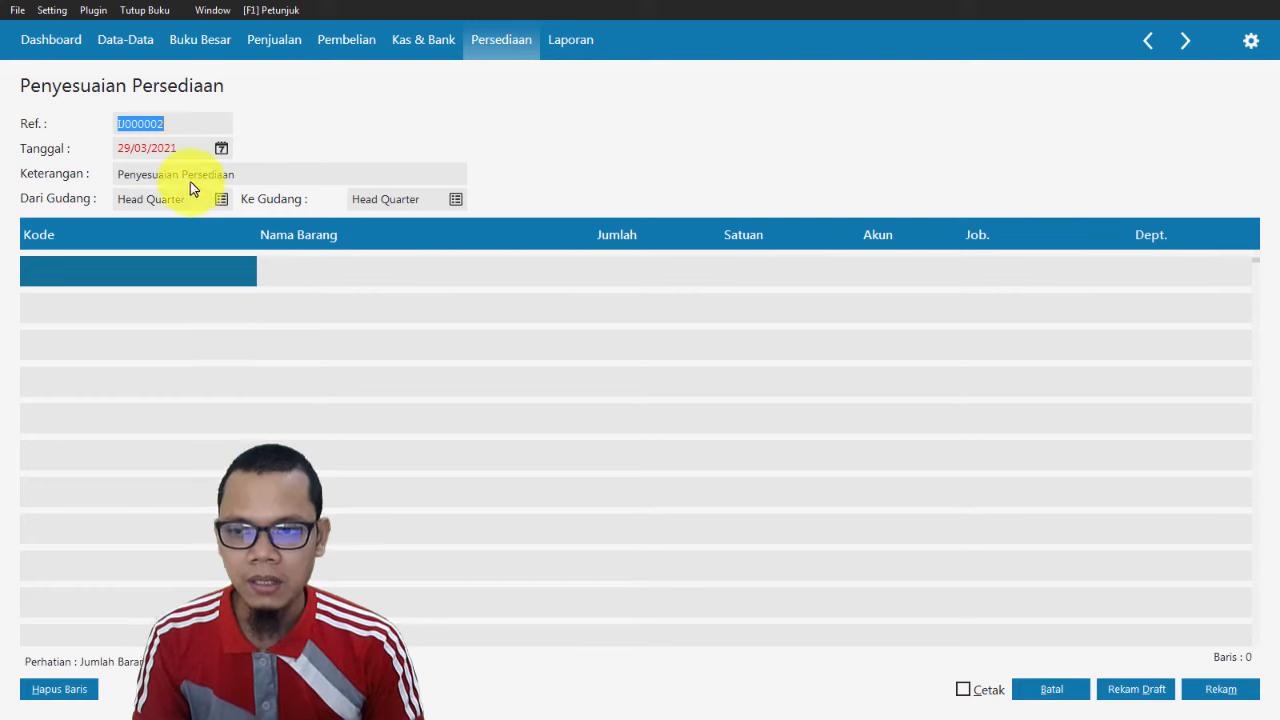
Date the inventory adjustment 29/01/2018 and extend its description with ", kerusakan barang dagang".
click(178, 148)
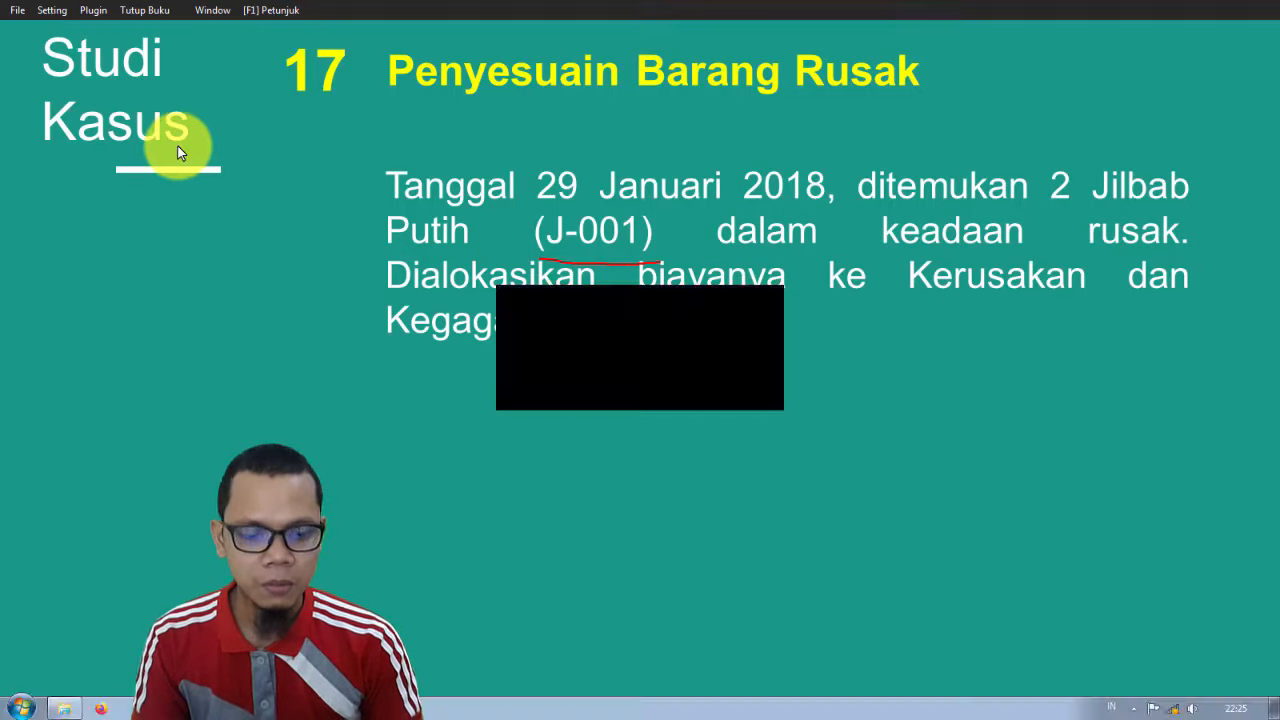
text(29/01/2018)
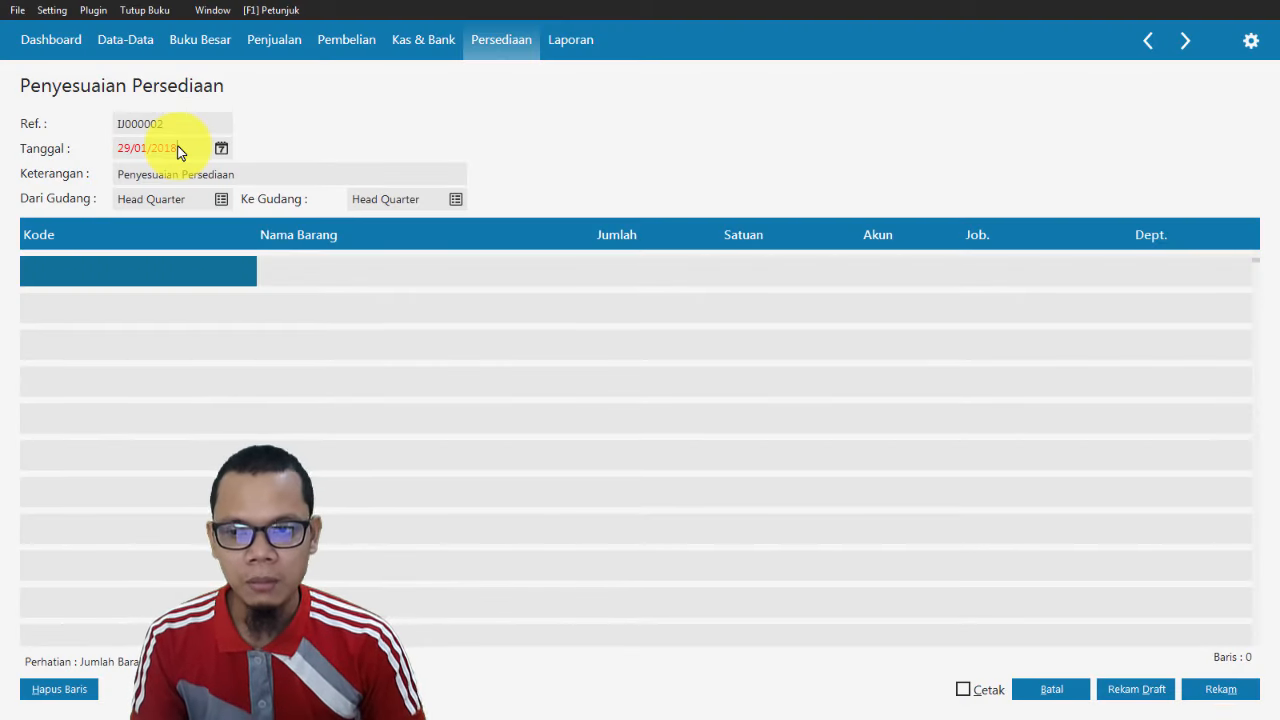
click(249, 172)
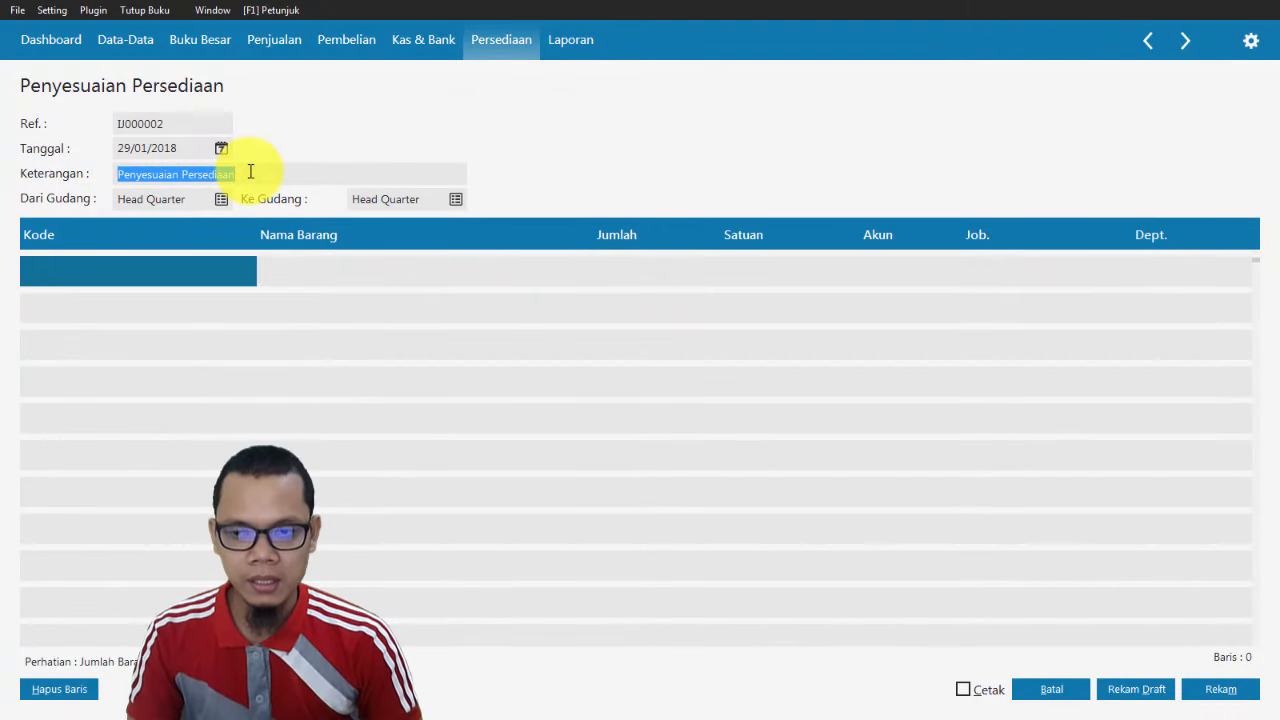
click(250, 172)
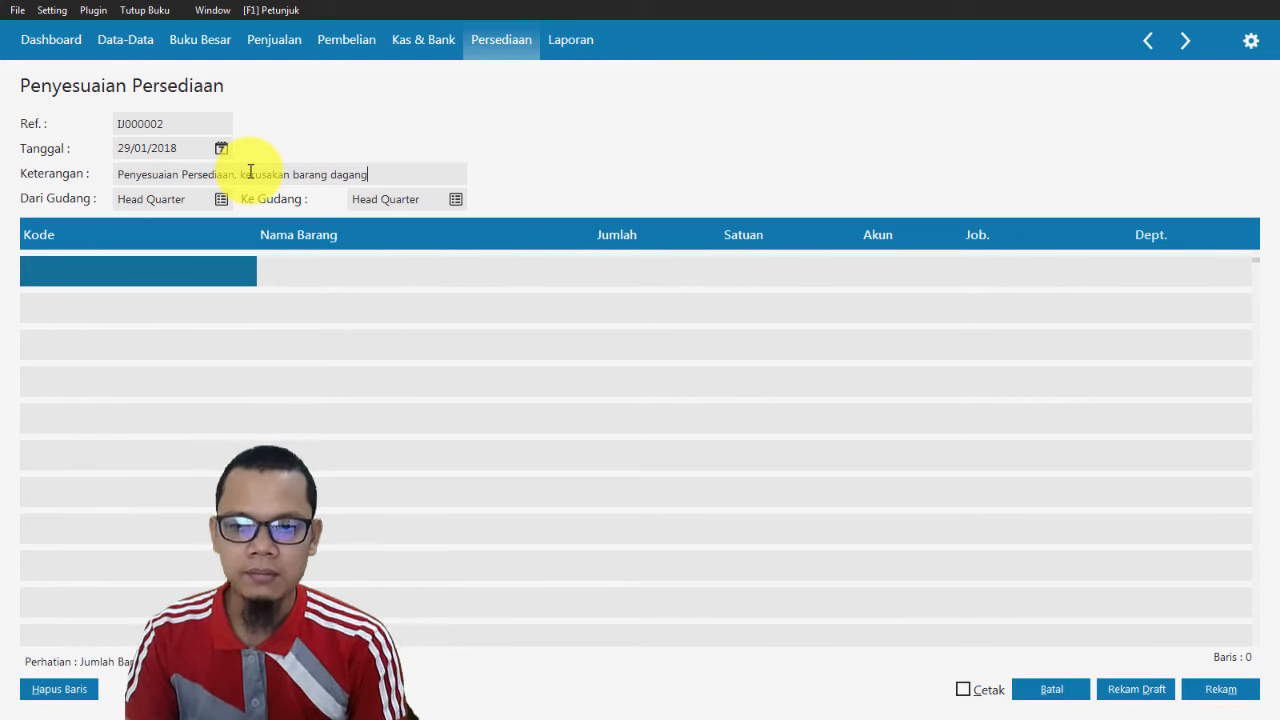
Add item J-001 Jilbab Putih to the adjustment with a quantity of 2, checking case 17 in the slideshow.
key(alt+Tab)
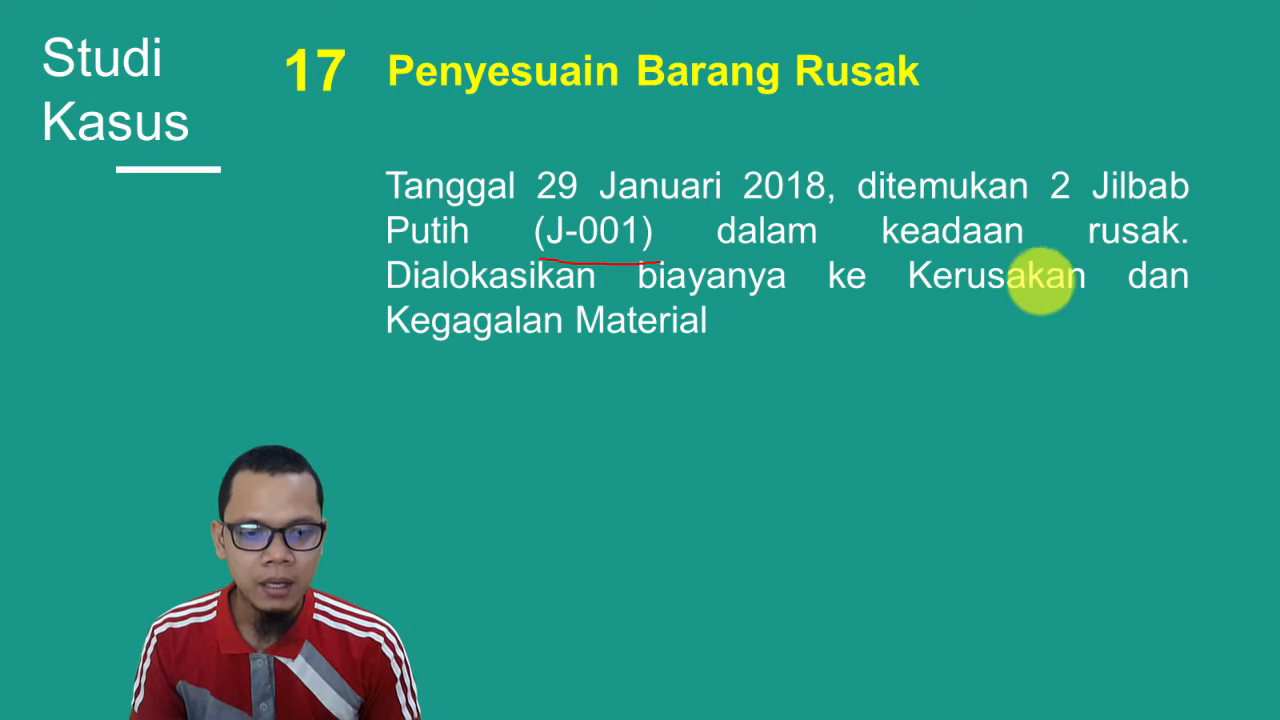
key(alt+Tab)
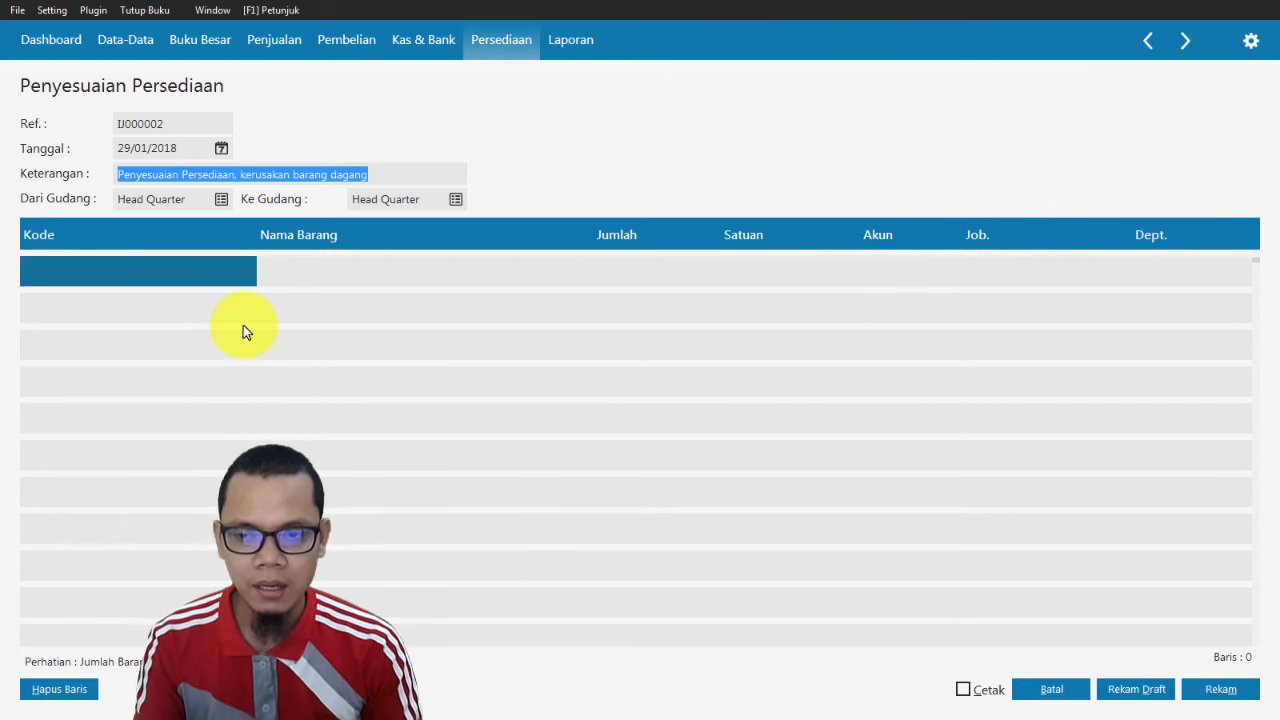
double_click(191, 274)
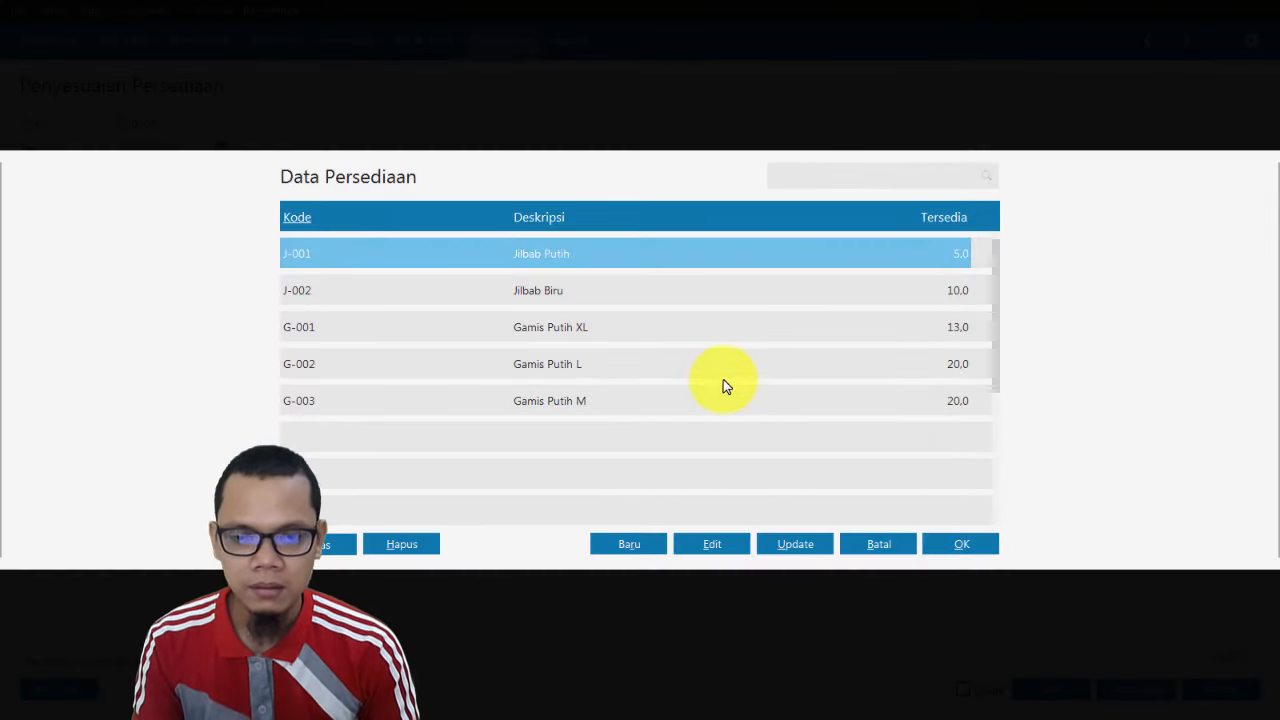
double_click(547, 258)
key(alt+Tab)
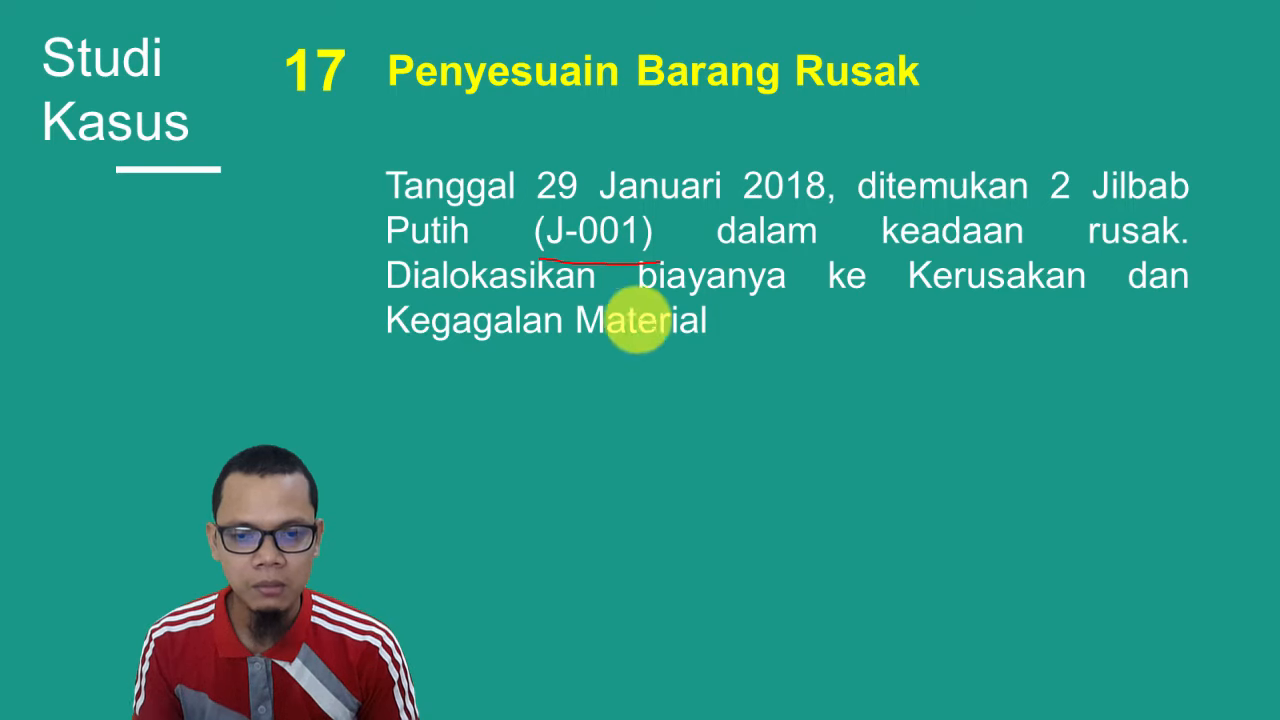
key(alt+Tab)
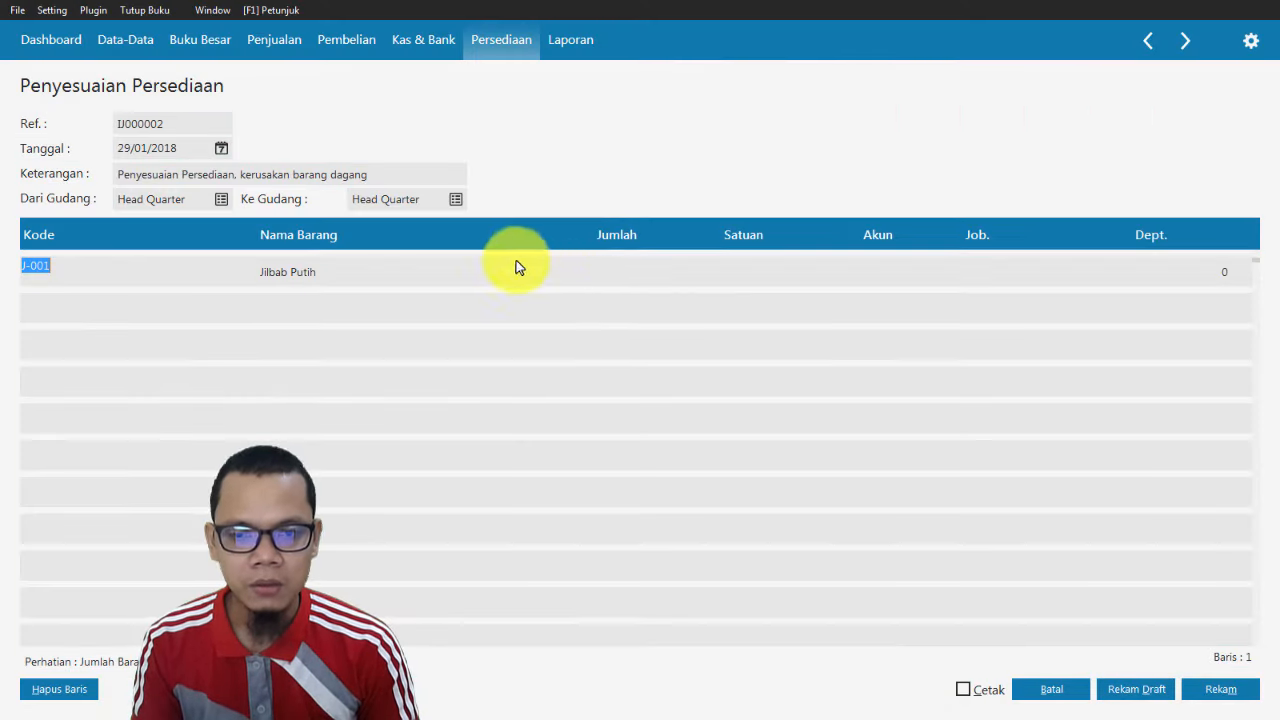
click(611, 283)
text(2)
key(Return)
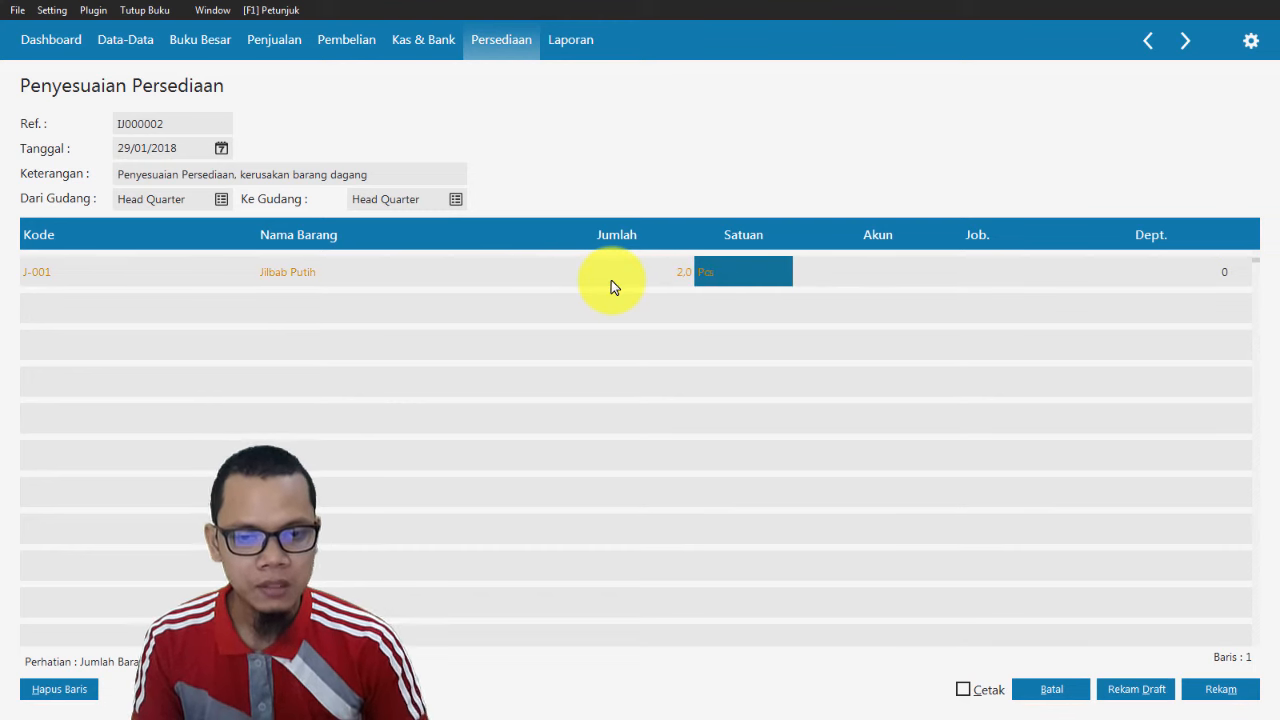
click(871, 277)
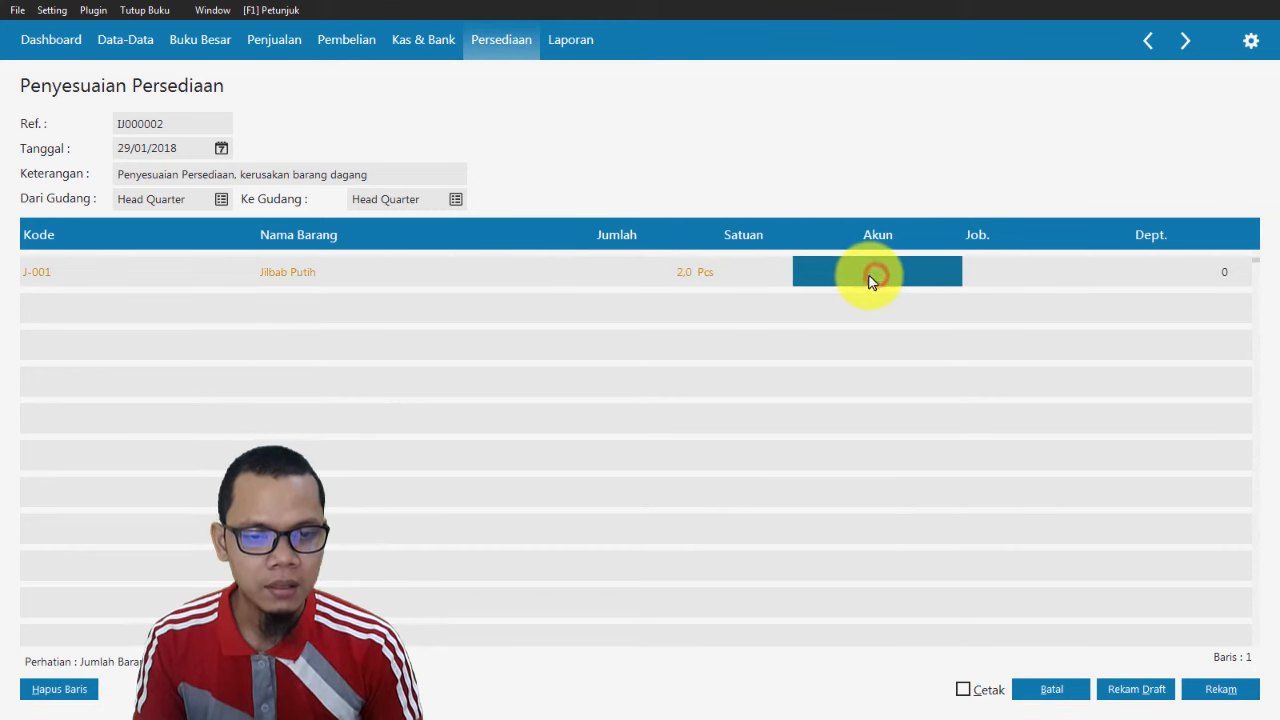
click(863, 277)
scroll(691, 358, down, 14)
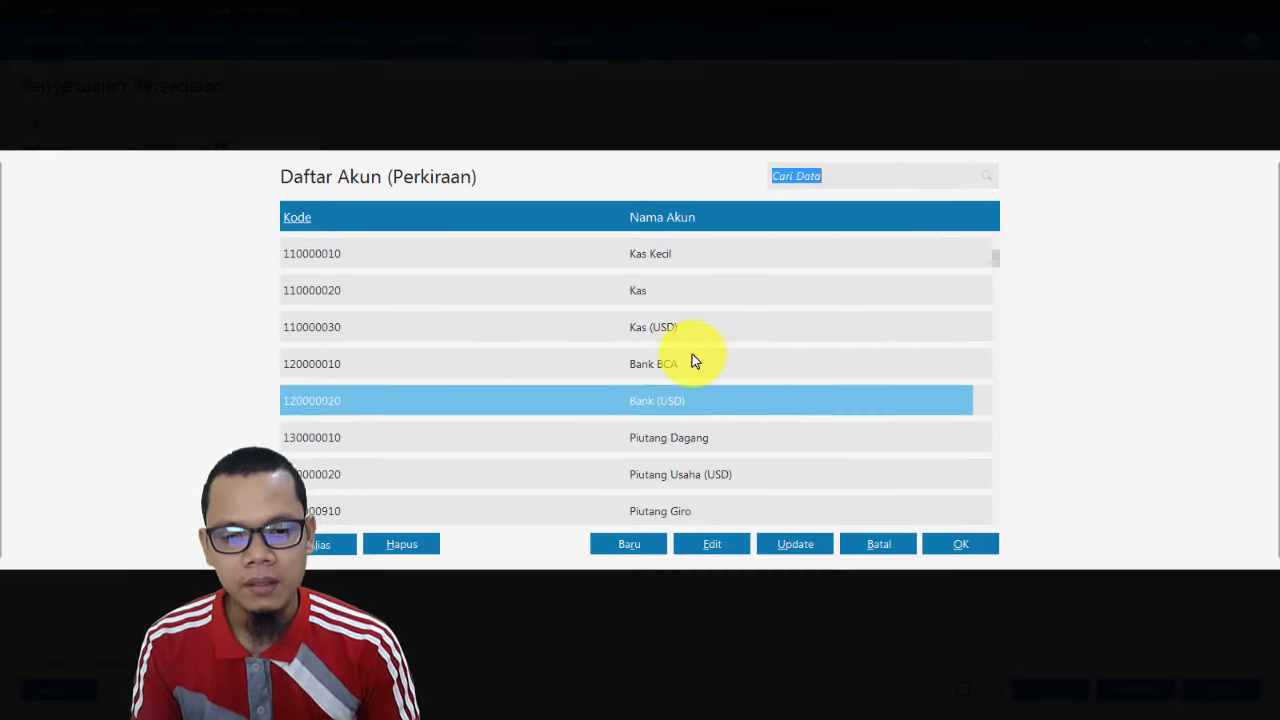
text(kegaga)
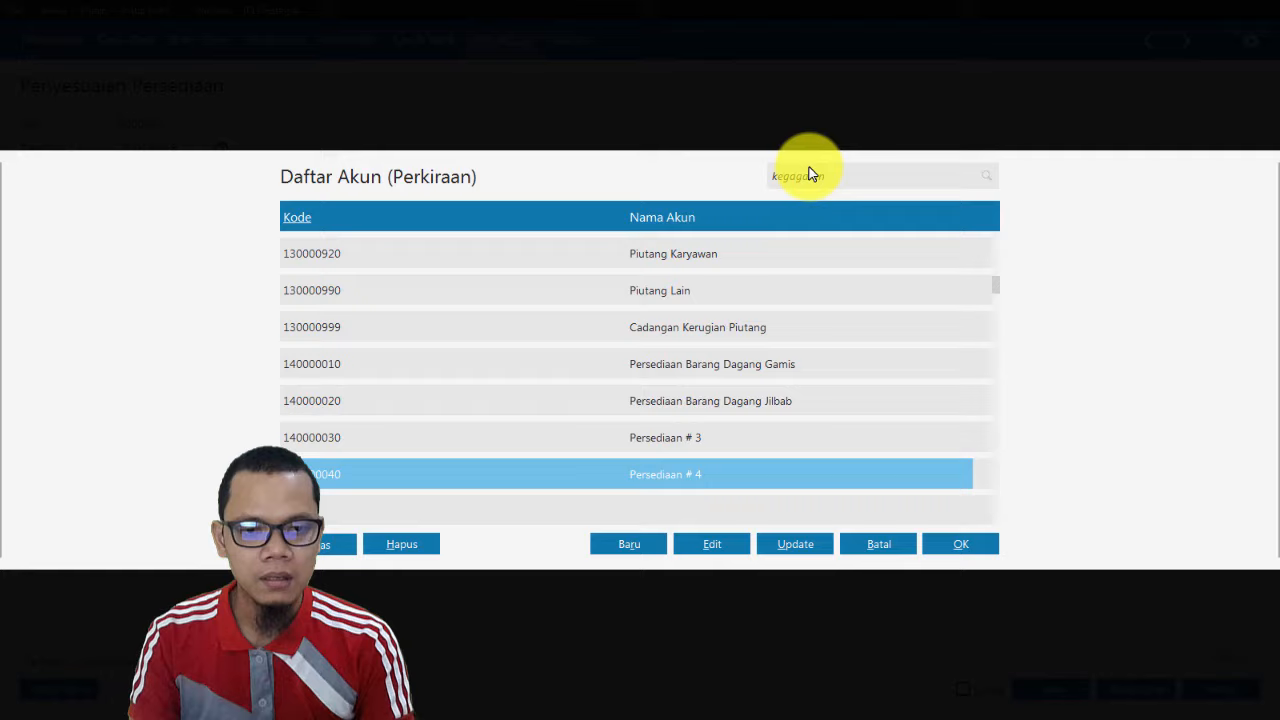
key(Escape)
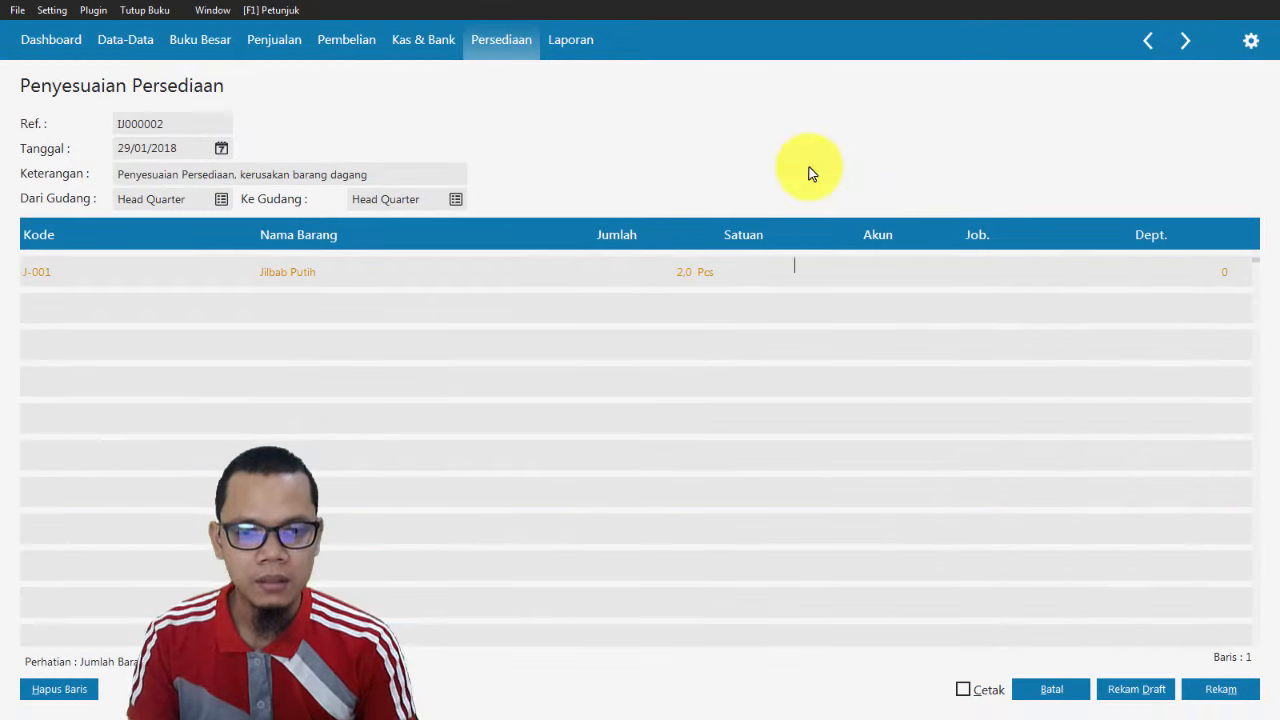
Assign the account 510000040 Penyesuaian Persediaan to the J-001 Jilbab Putih line of the adjustment.
click(891, 272)
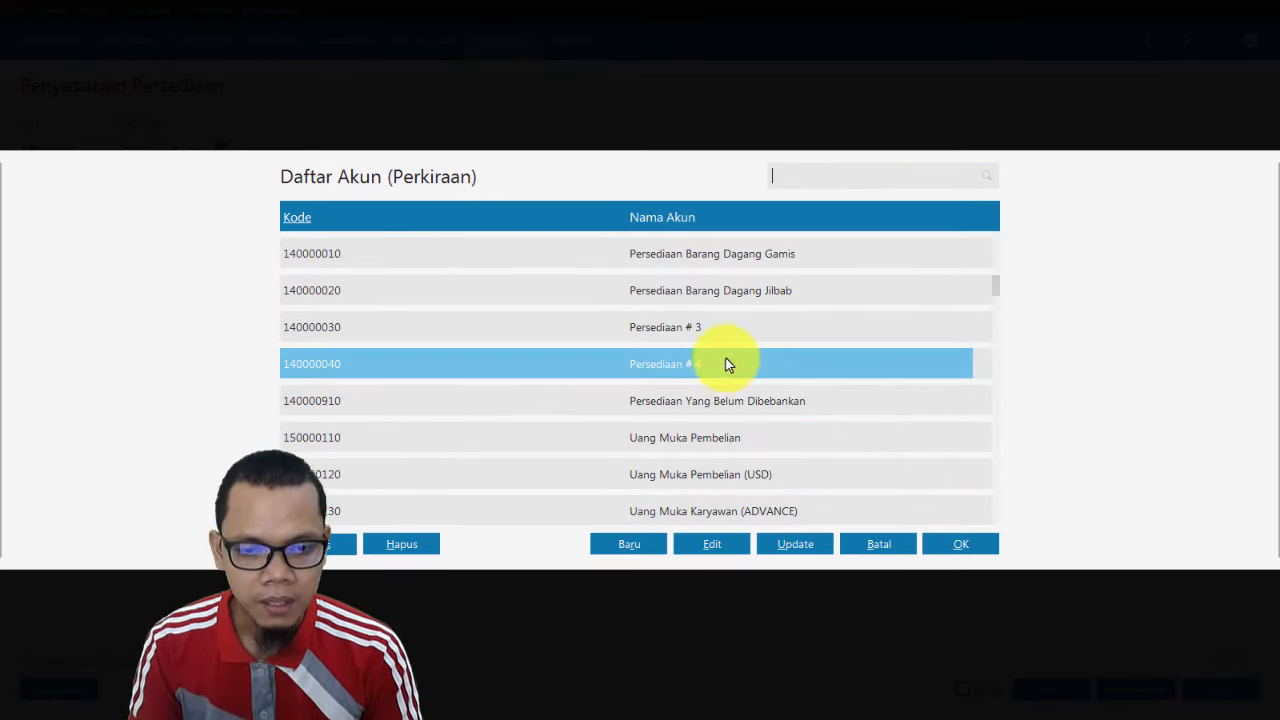
click(735, 395)
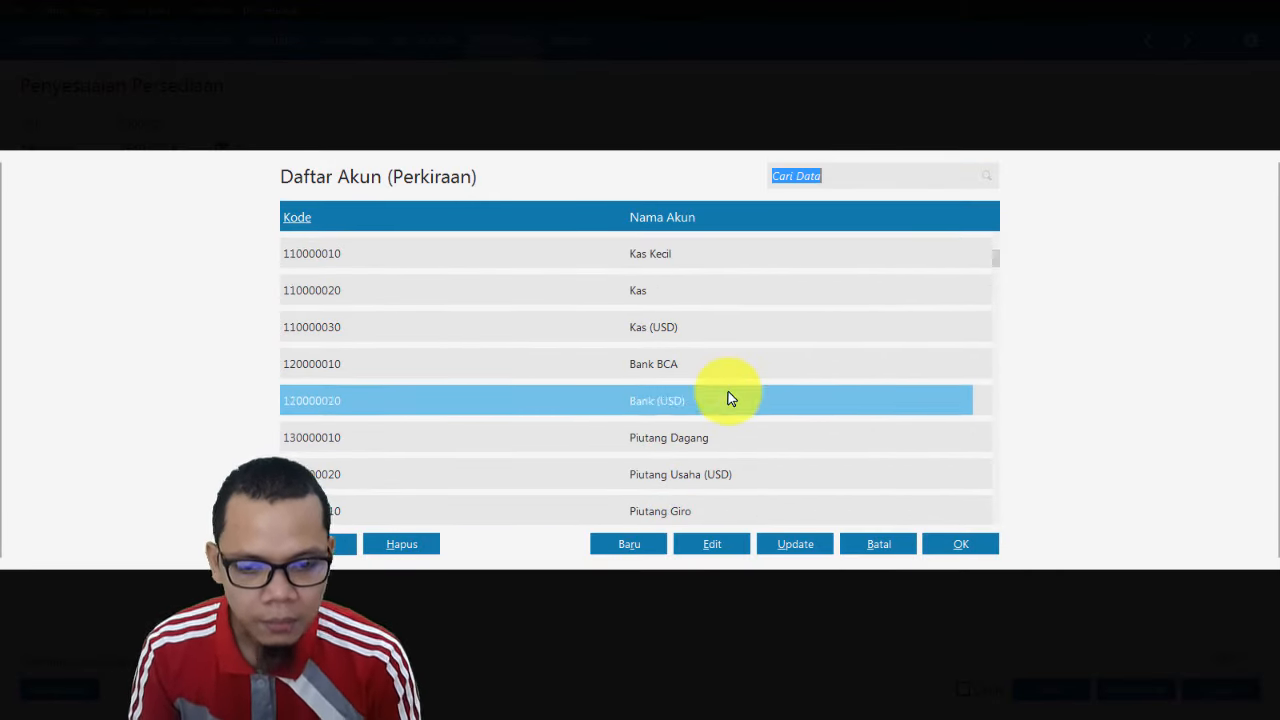
scroll(728, 391, down, 15)
scroll(702, 400, down, 15)
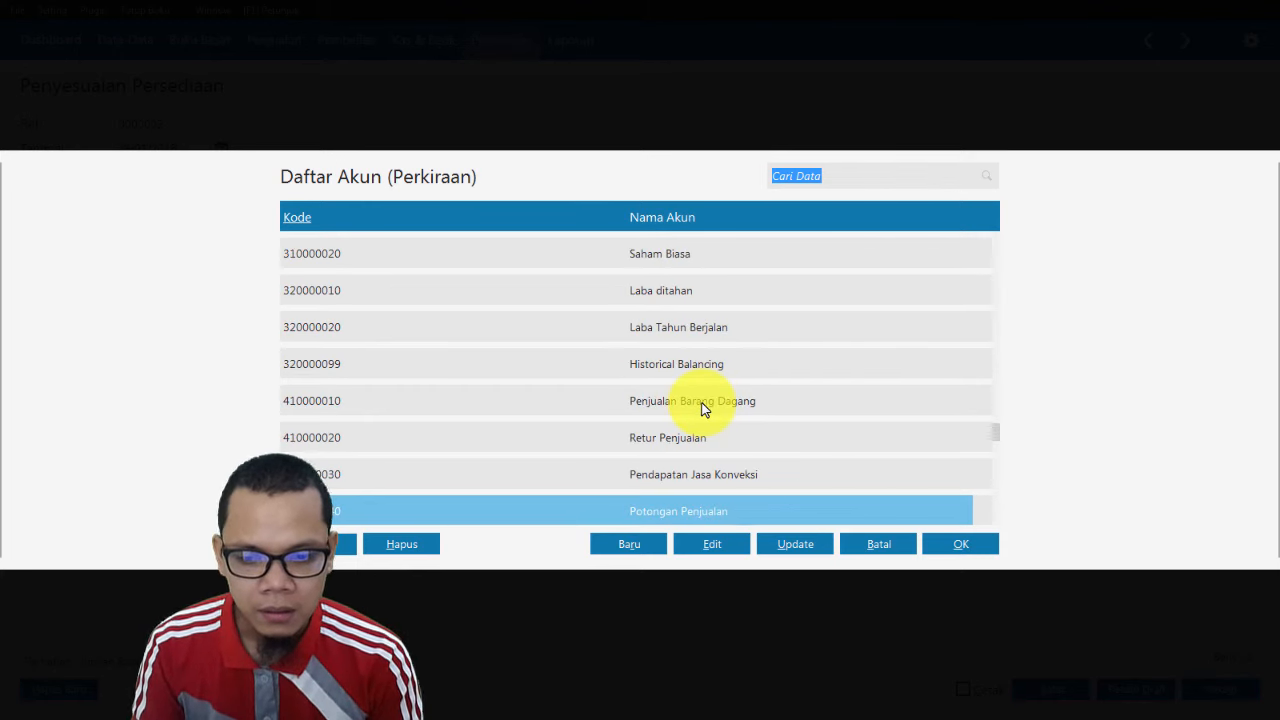
scroll(702, 408, down, 5)
scroll(718, 408, down, 2)
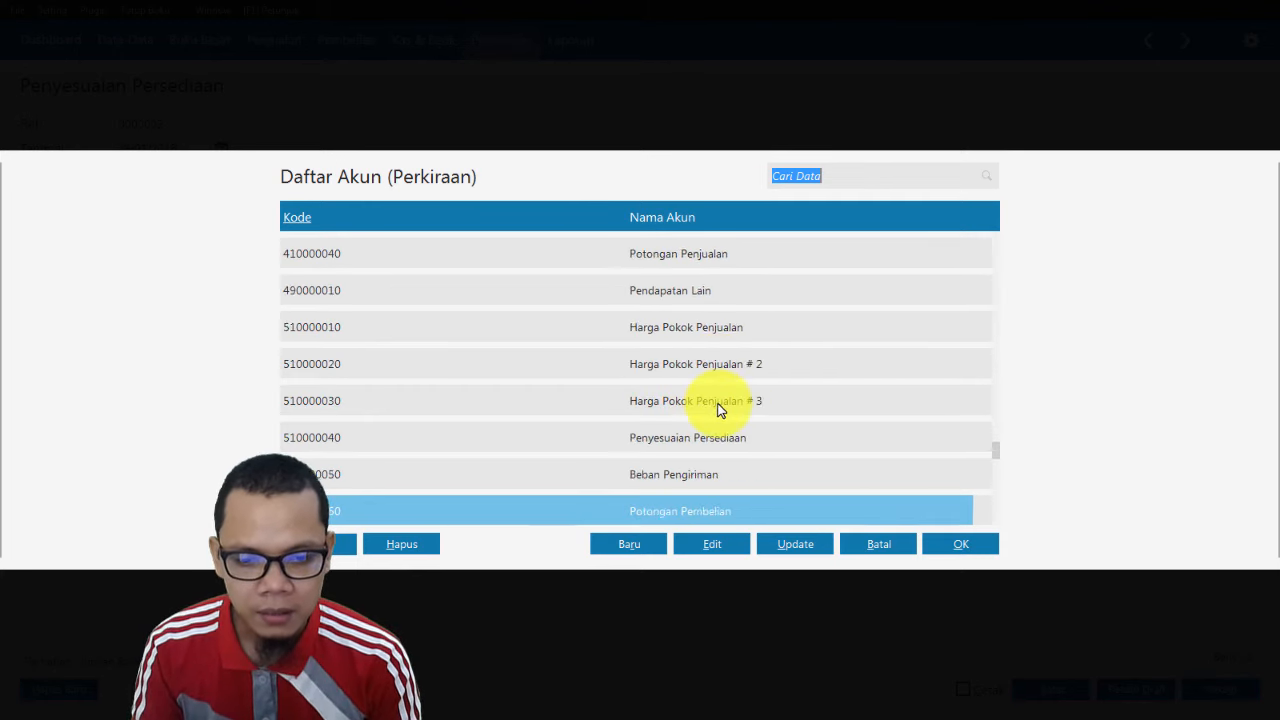
scroll(718, 408, down, 2)
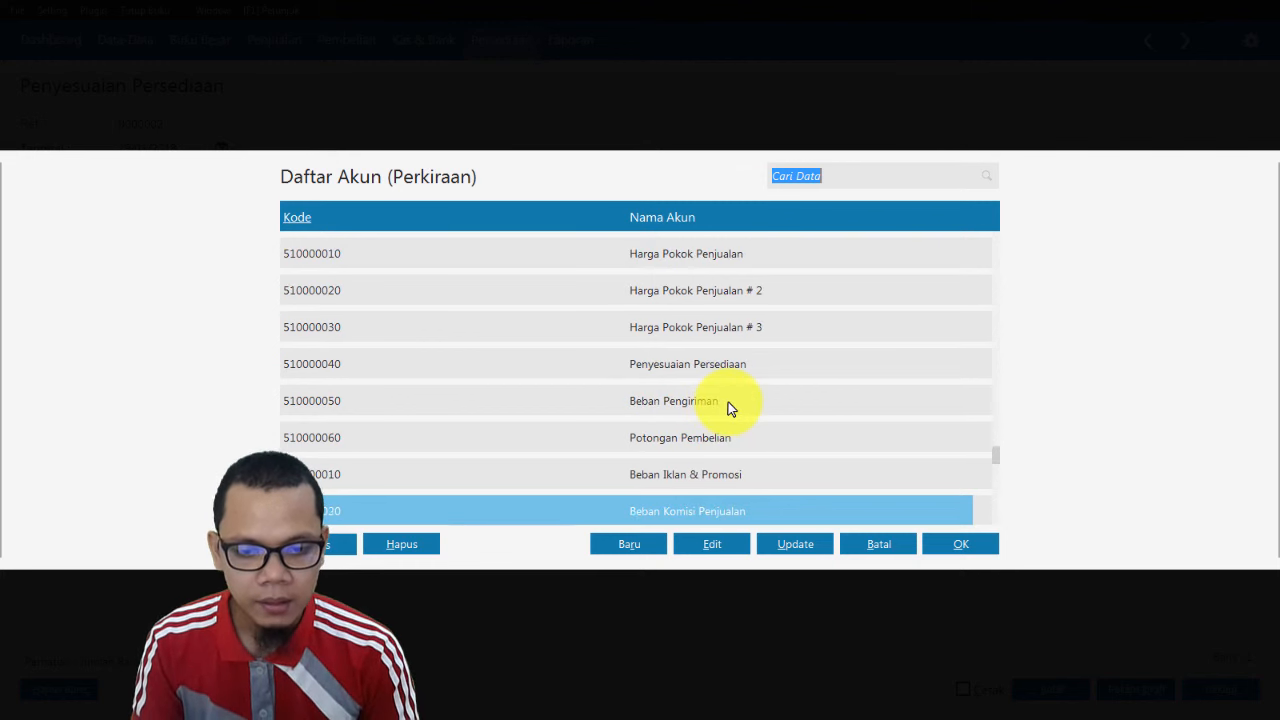
scroll(728, 408, down, 7)
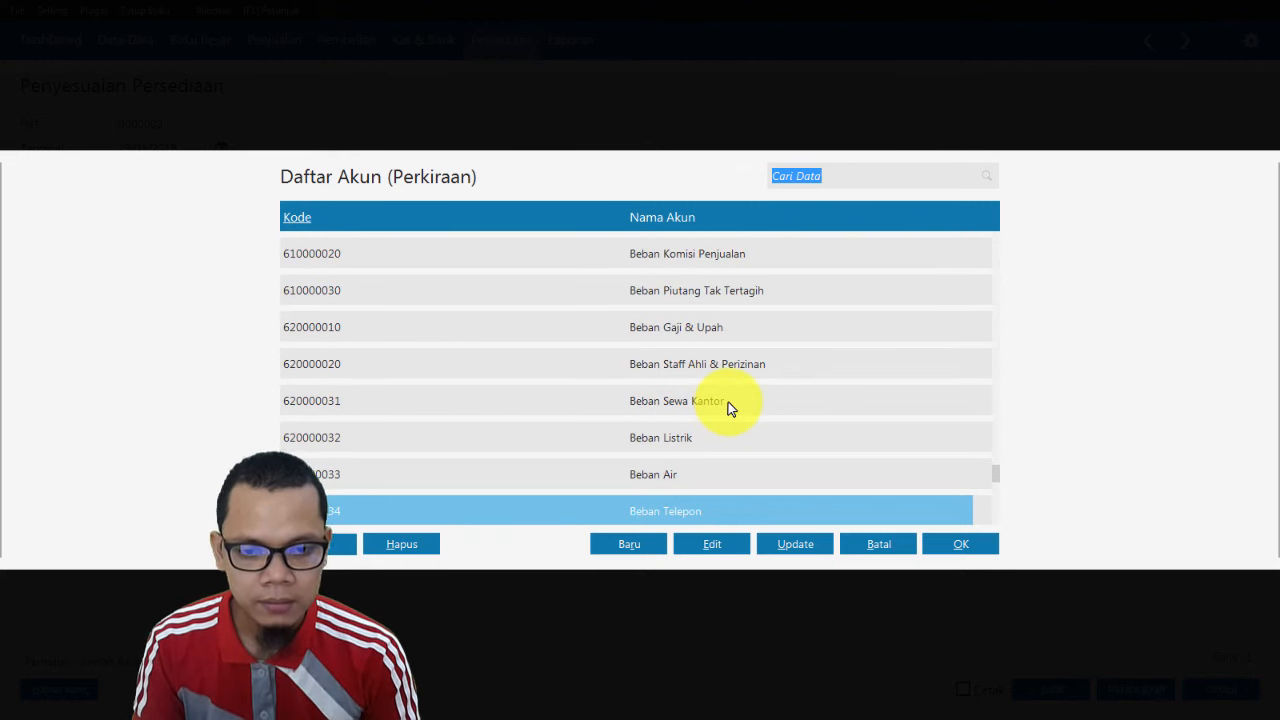
scroll(728, 408, down, 10)
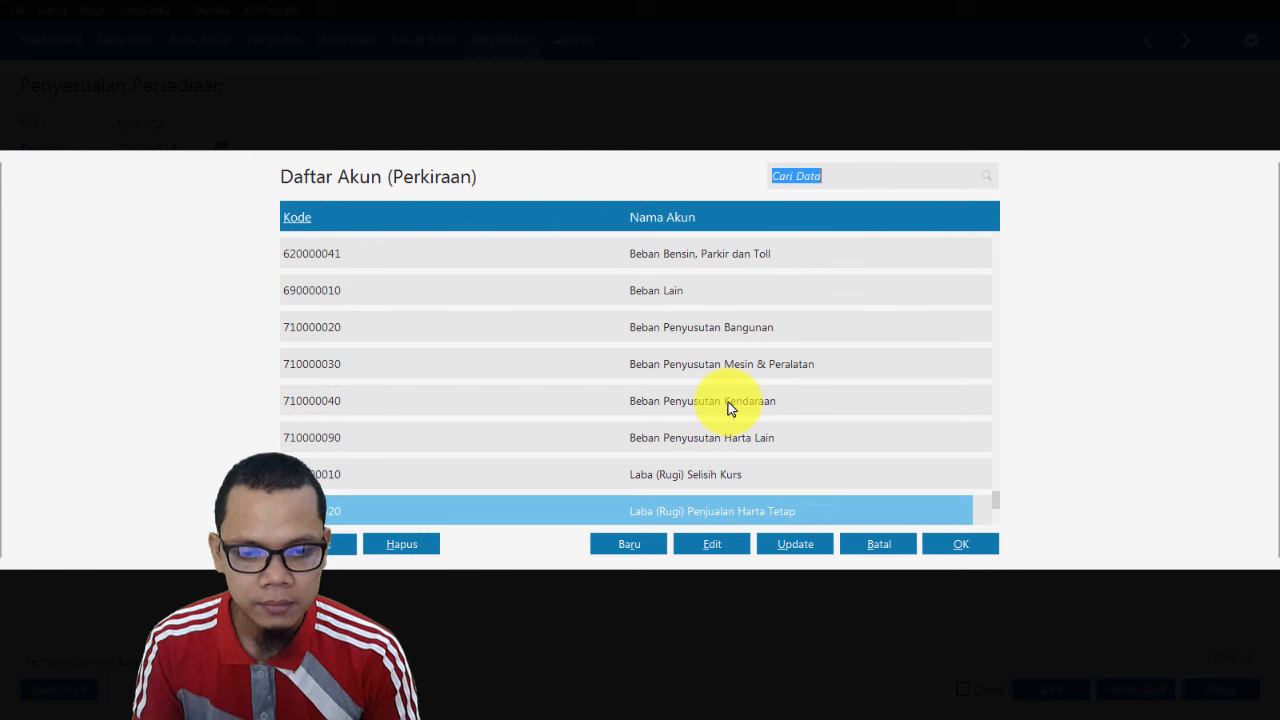
scroll(728, 408, down, 3)
scroll(728, 408, up, 14)
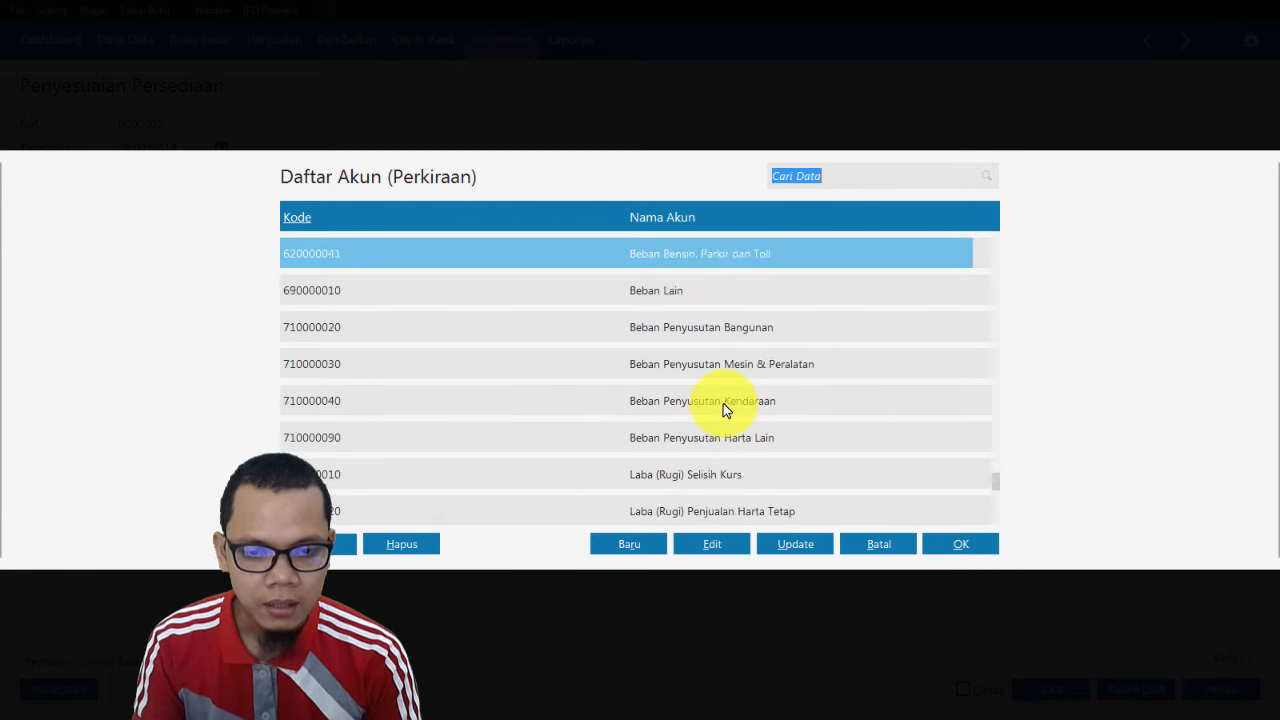
scroll(710, 388, up, 2)
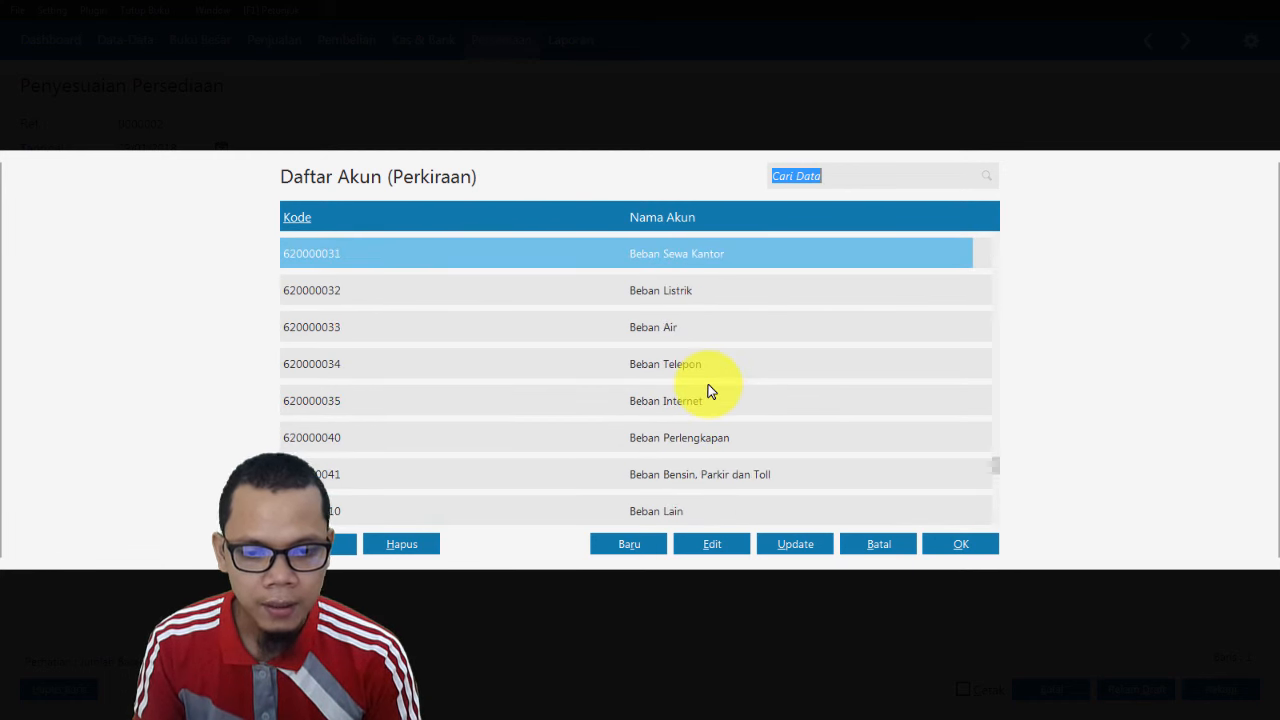
scroll(708, 384, up, 3)
scroll(707, 384, up, 4)
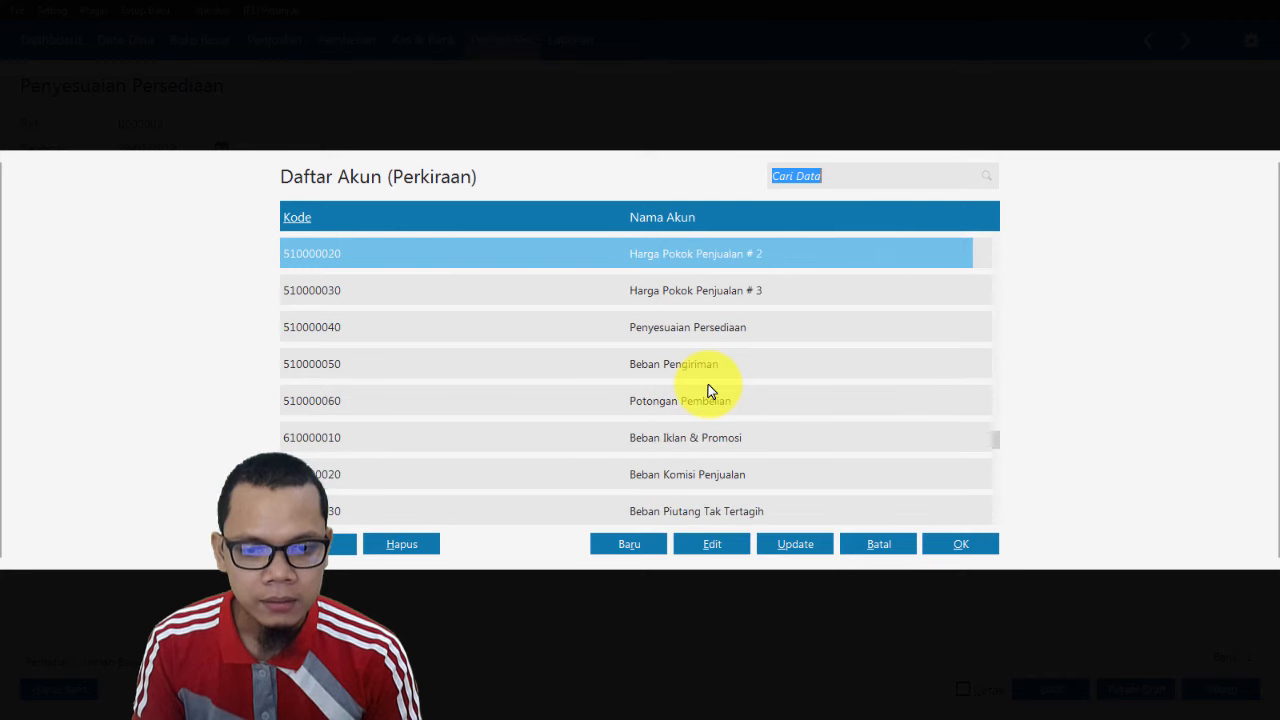
double_click(697, 331)
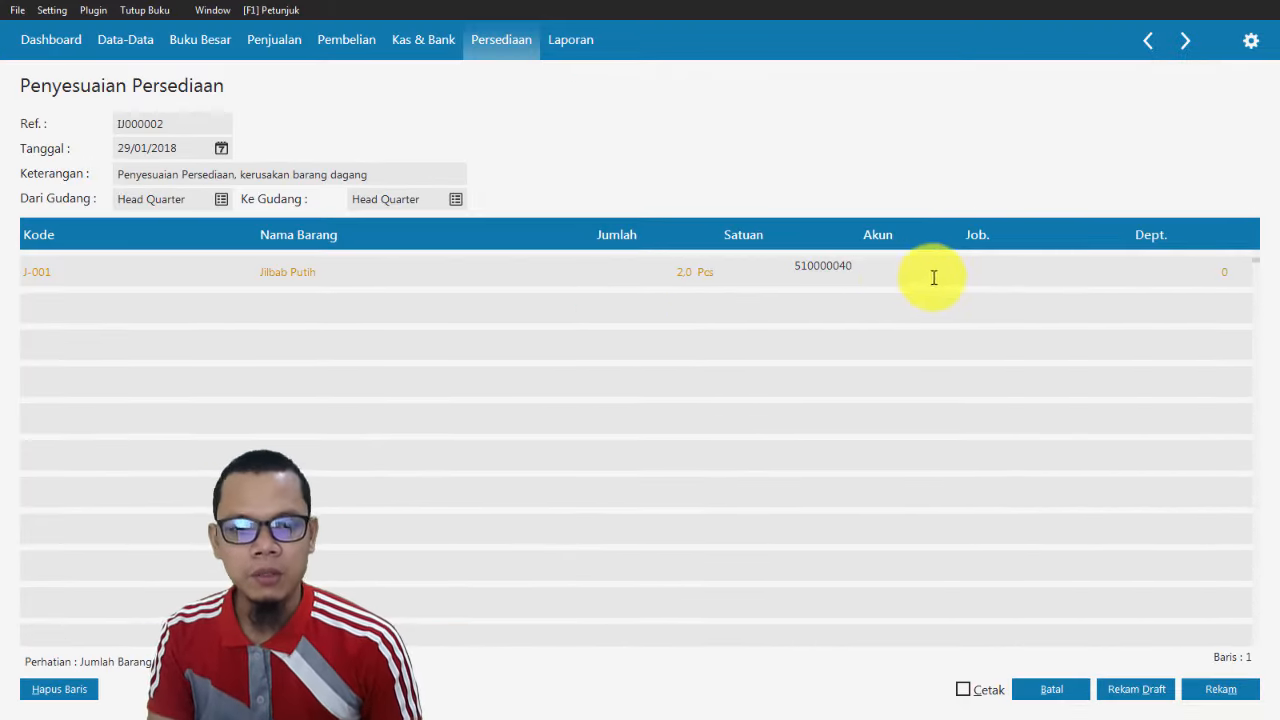
Record the inventory adjustment for J-001 with Job and Dept. left as they are, and close the blank form that follows.
click(966, 277)
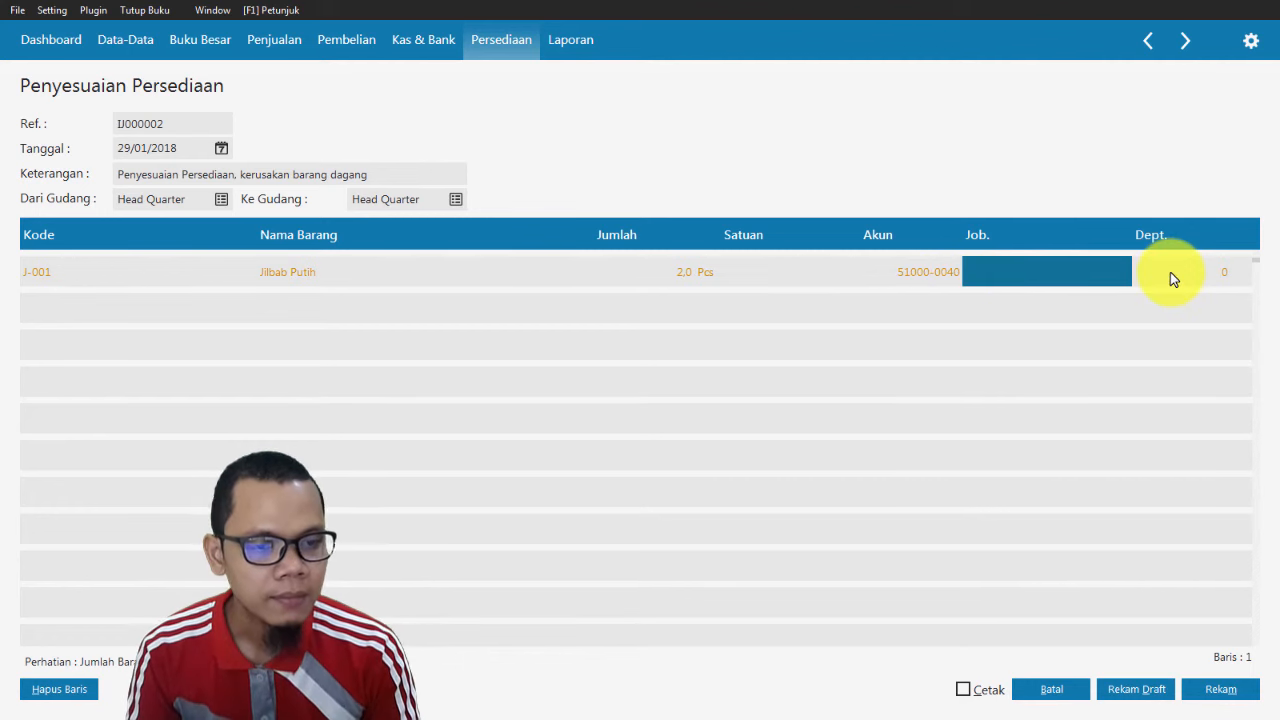
click(1204, 272)
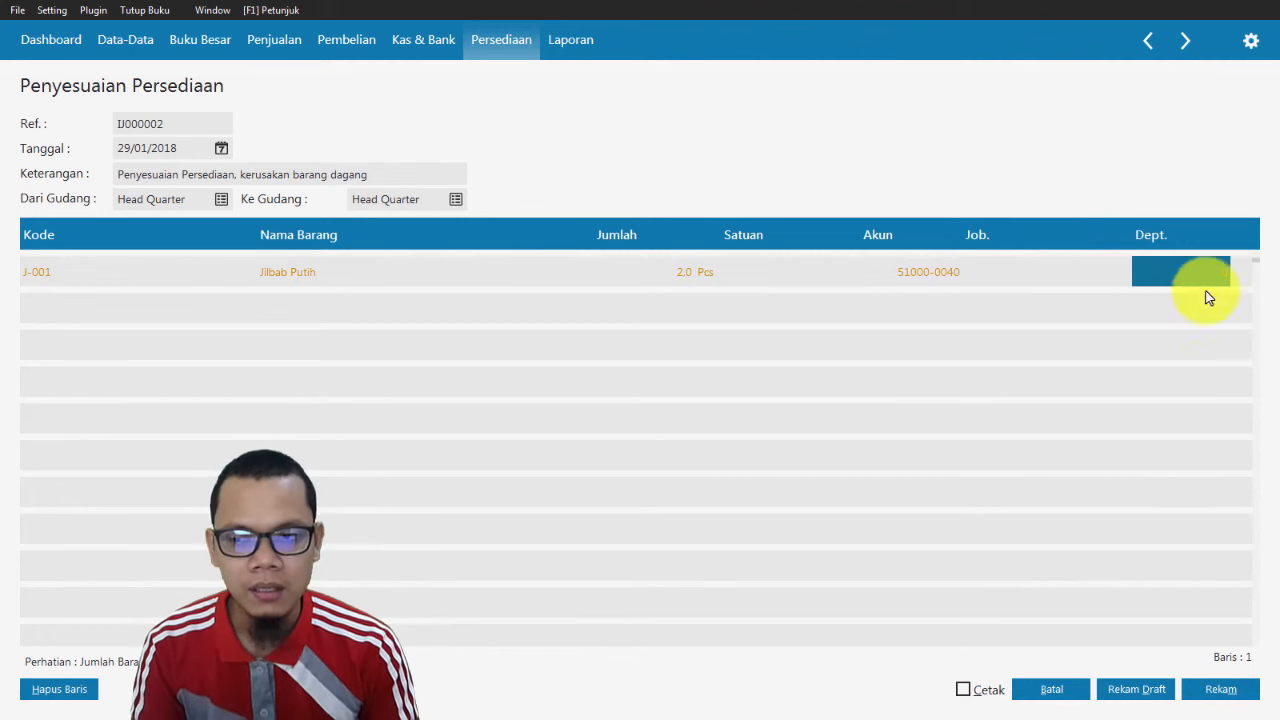
click(1234, 689)
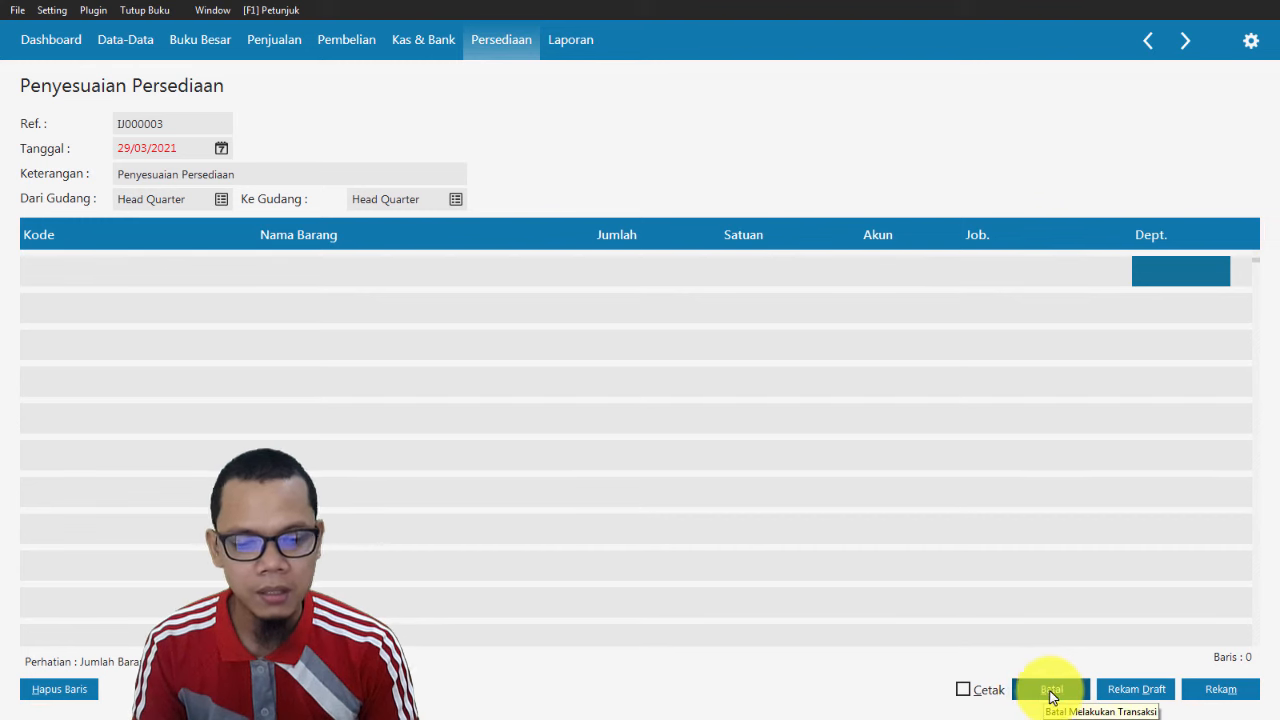
click(1052, 692)
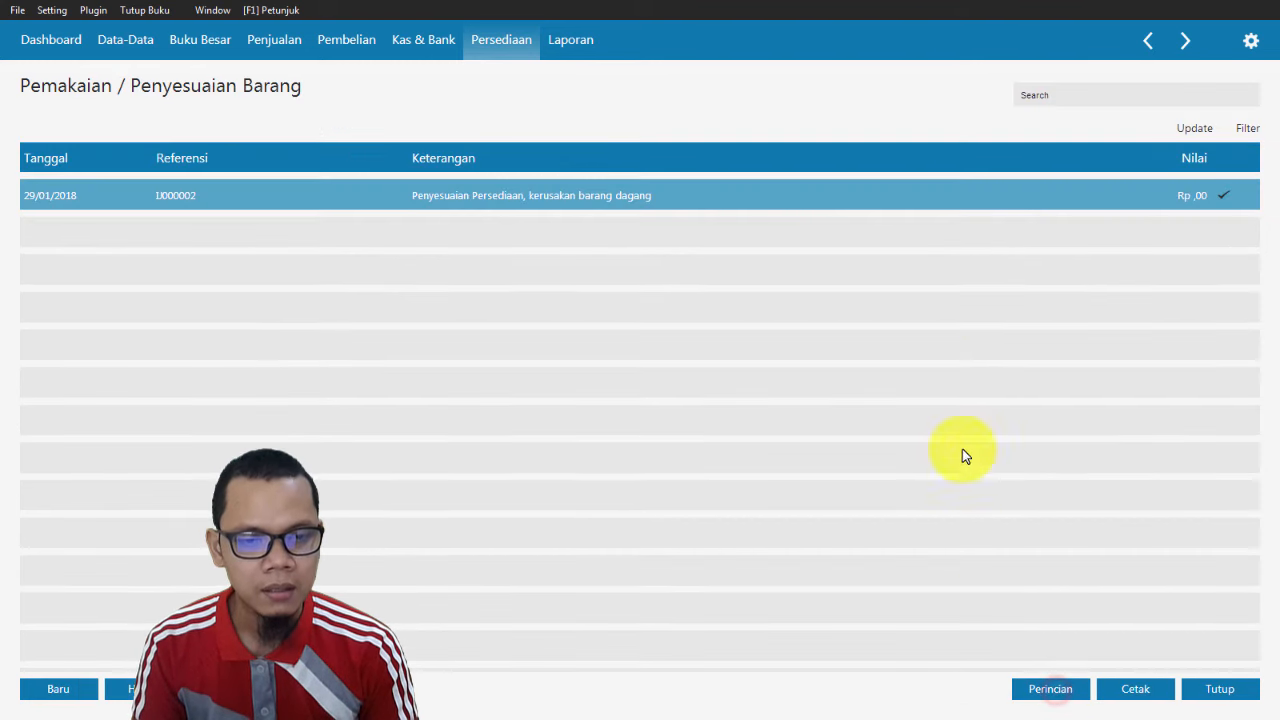
Unpost the 29/01/2018 inventory adjustment with the reason "salah" and reopen it for editing.
right_click(856, 198)
click(888, 233)
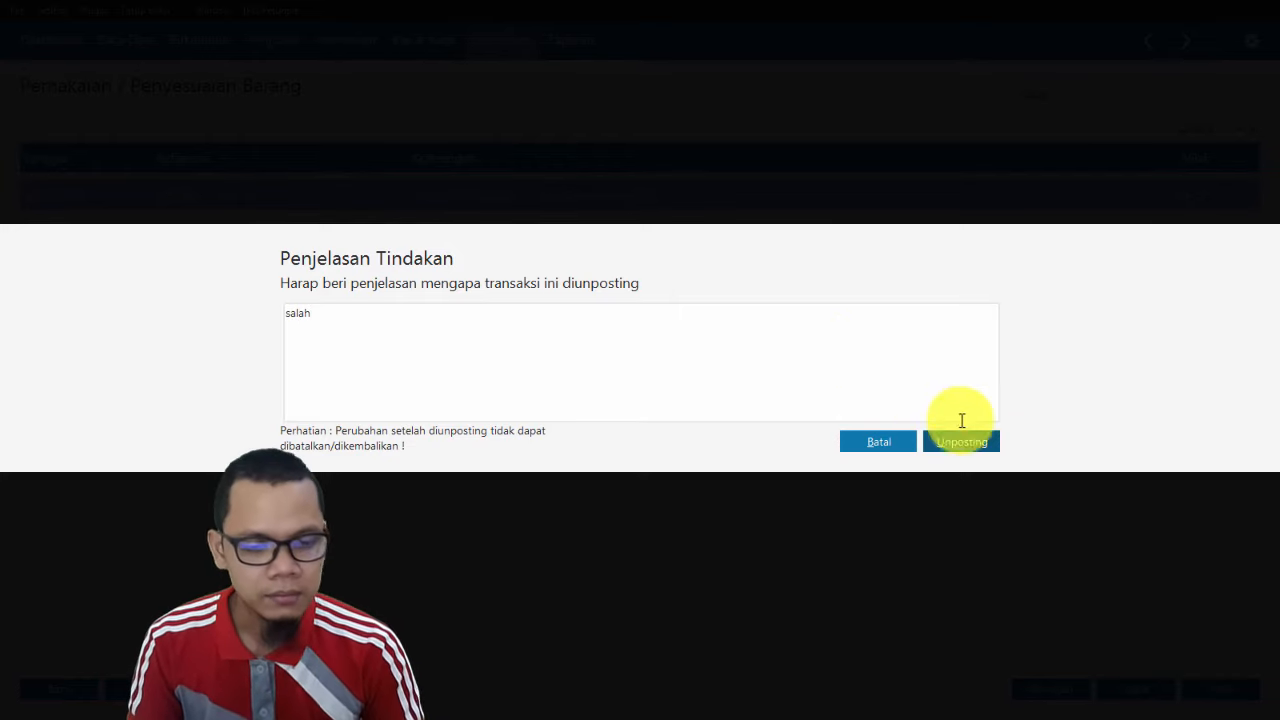
click(986, 446)
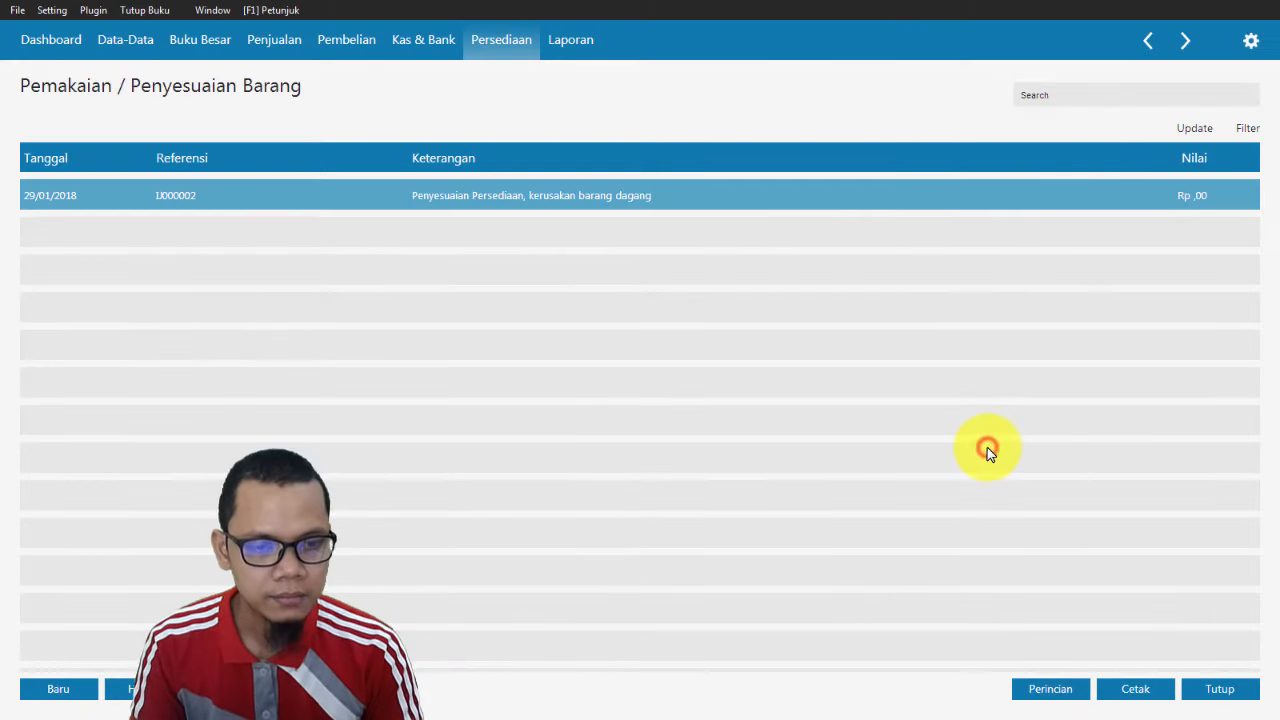
double_click(947, 199)
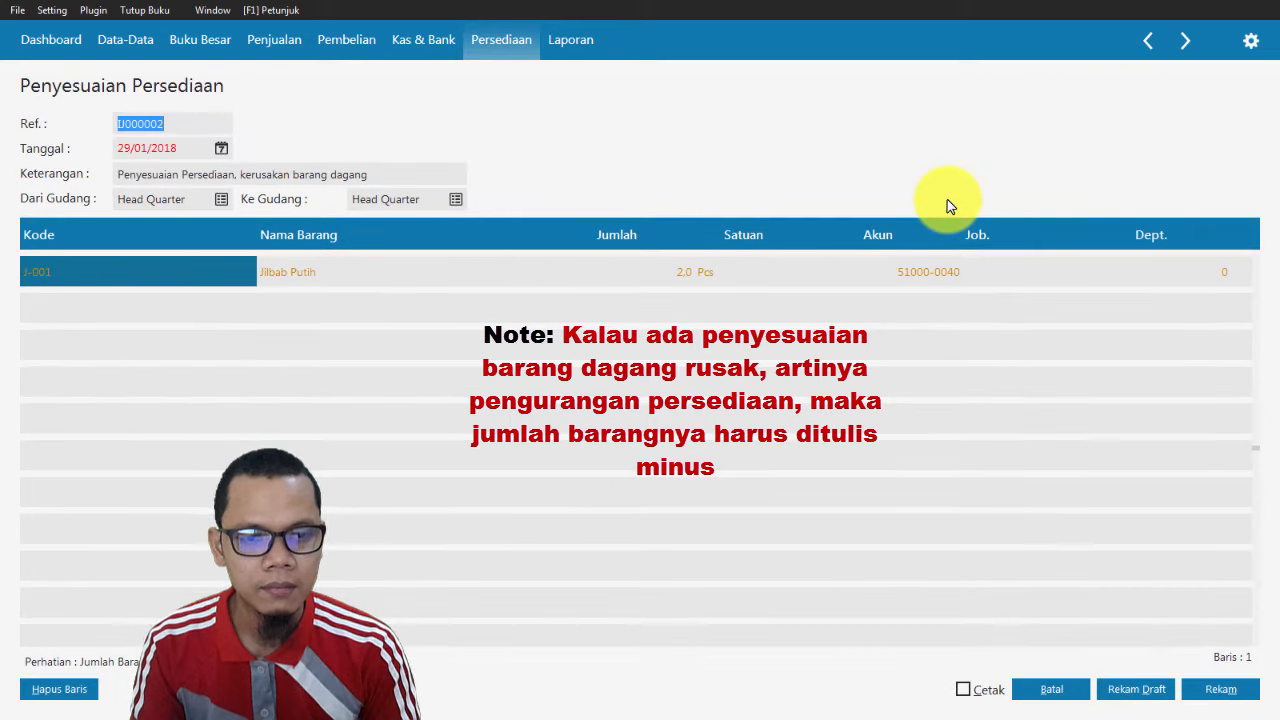
Set the quantity of J-001 Jilbab Putih in the adjustment to -2.
click(755, 274)
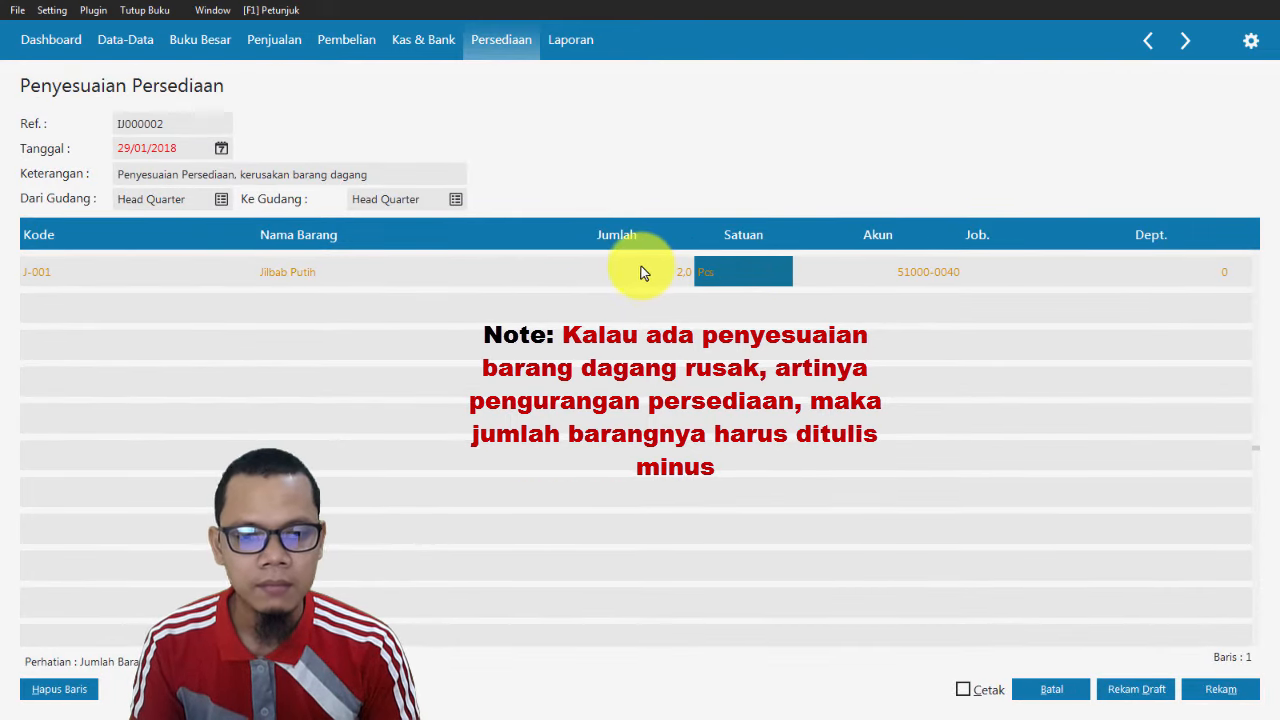
click(616, 272)
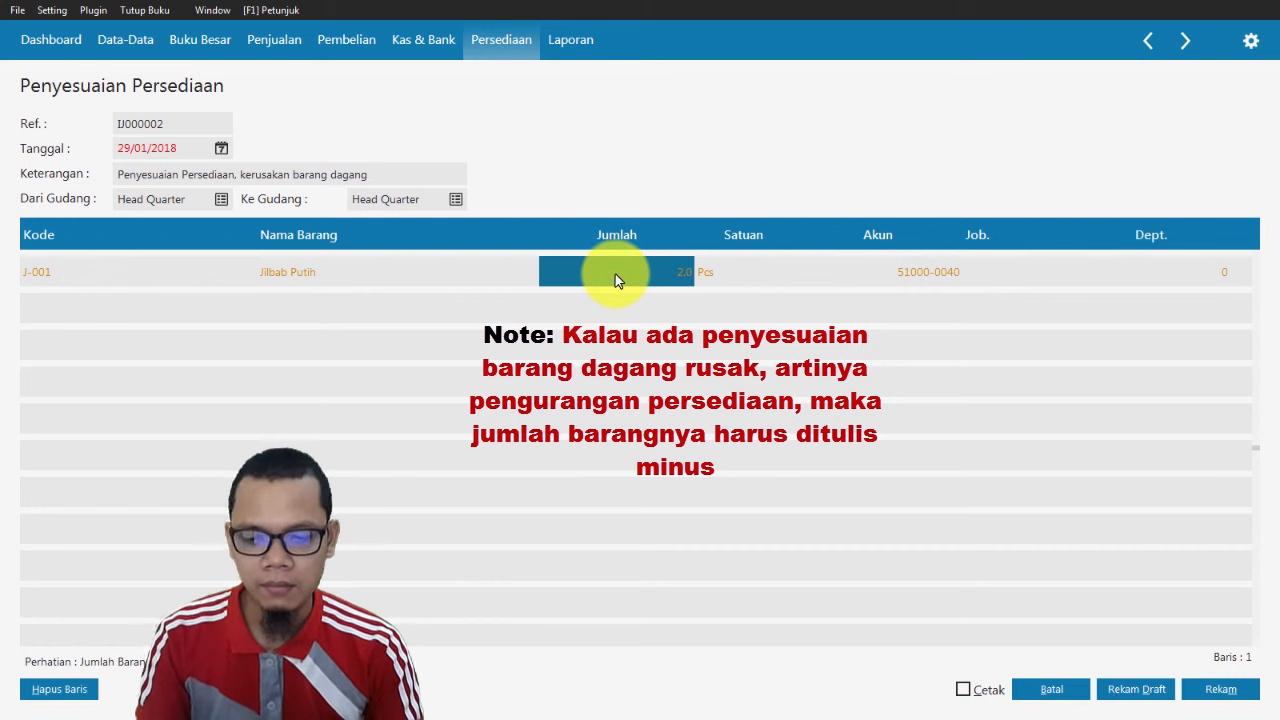
click(615, 273)
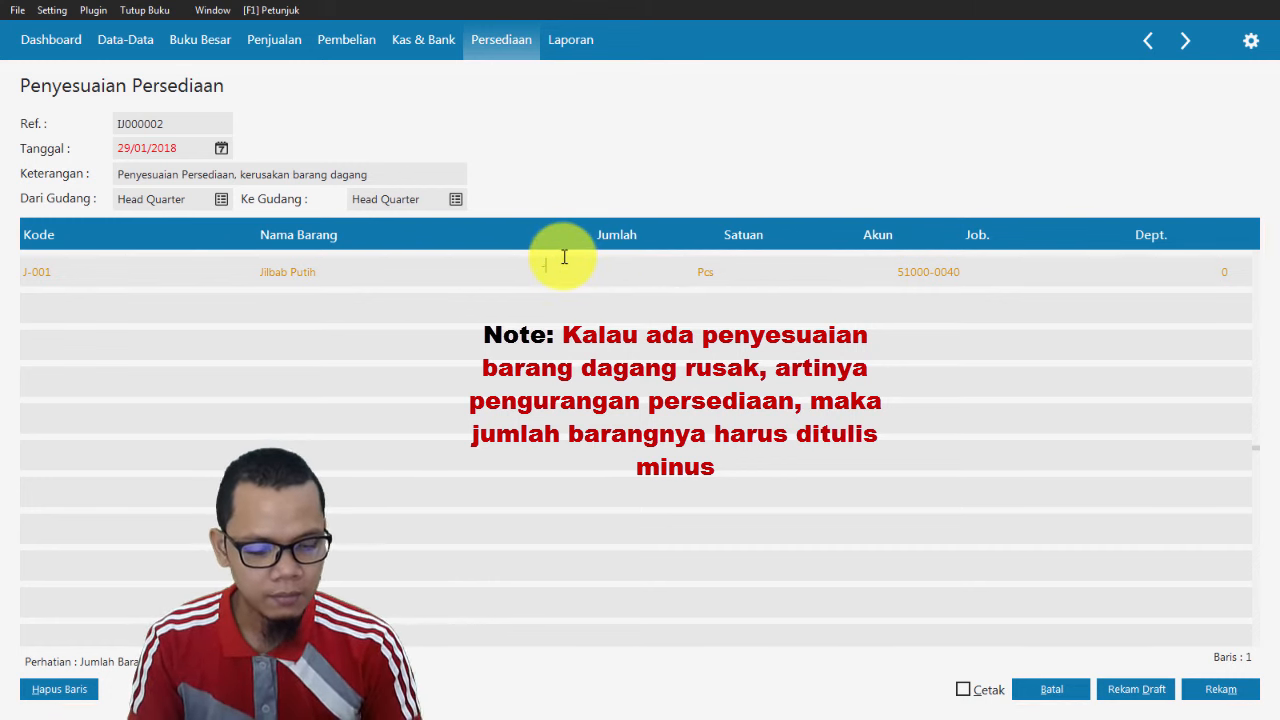
key(Tab)
key(Tab)
key(Tab)
key(Tab)
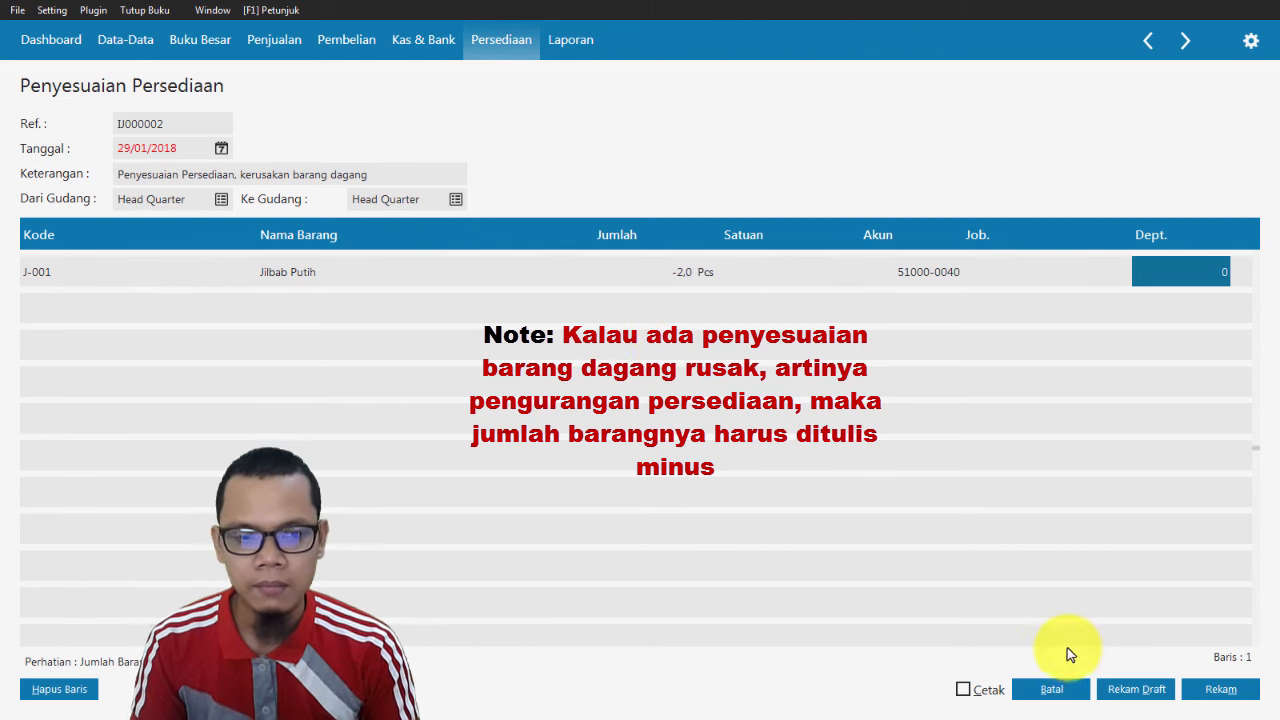
Check the remaining fields of the J-001 line, record the corrected adjustment and return to the adjustment list.
click(752, 270)
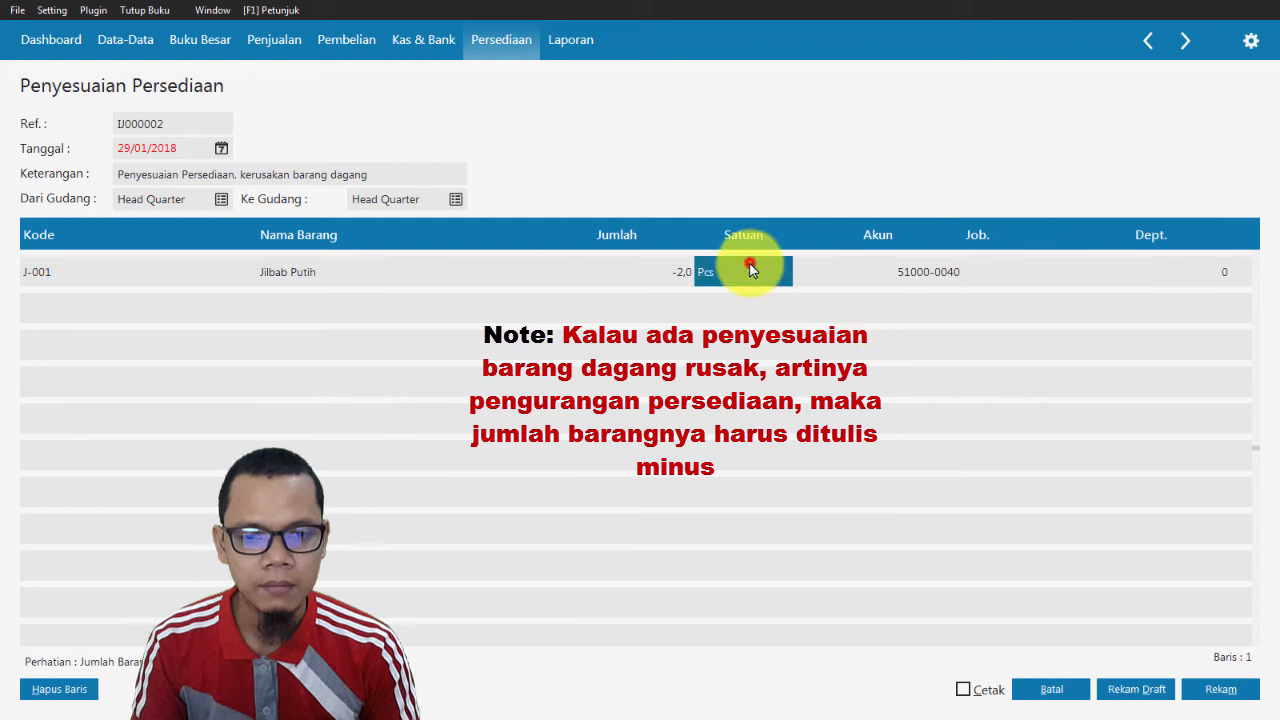
click(893, 271)
click(1009, 274)
click(1183, 265)
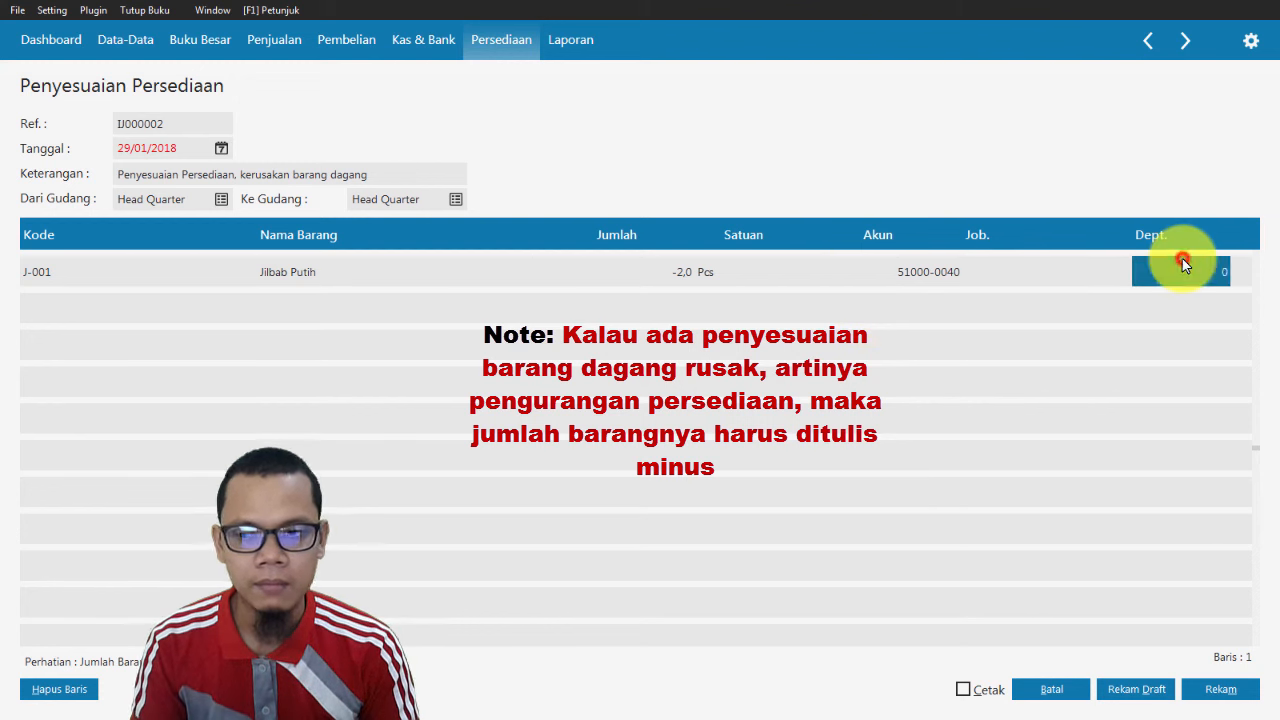
click(1221, 689)
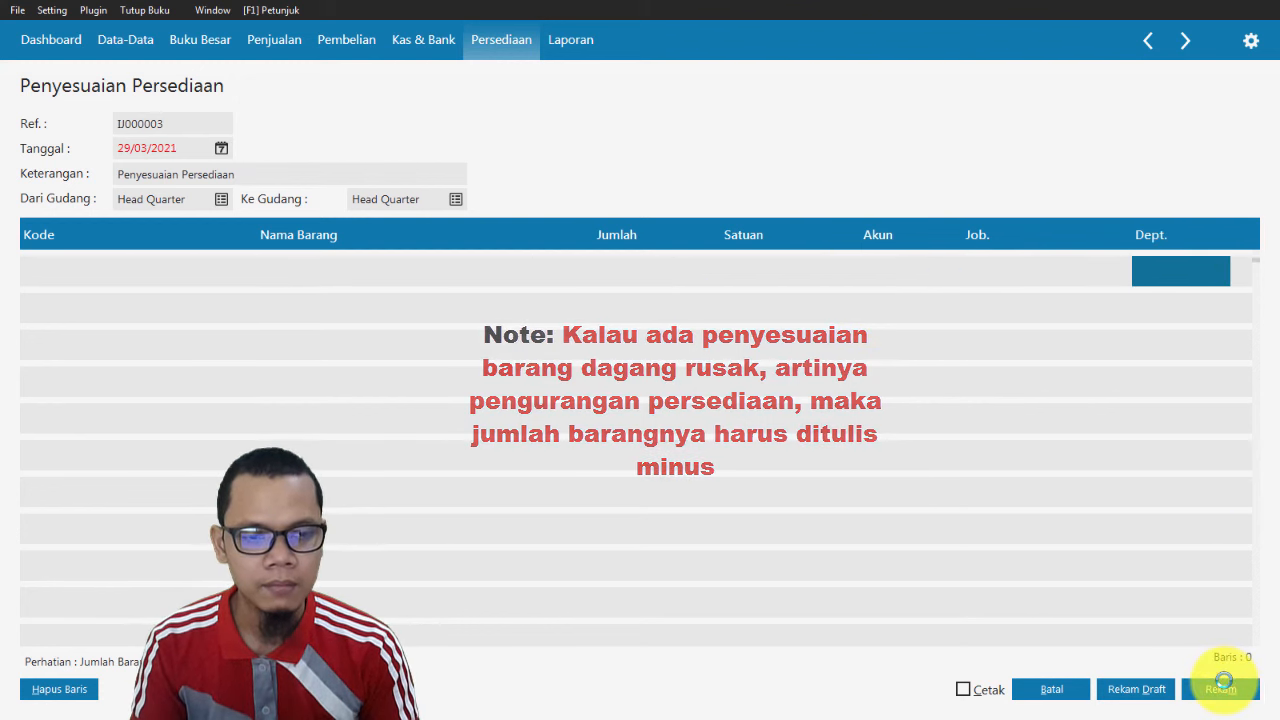
click(1052, 689)
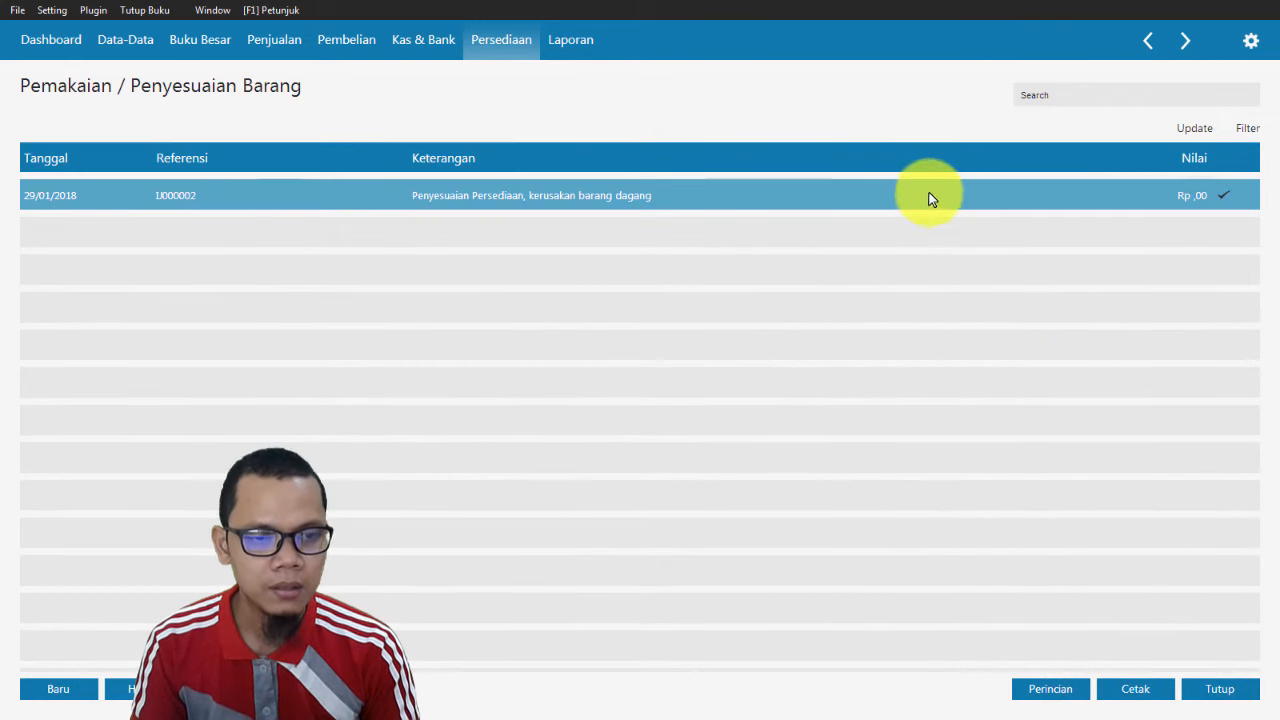
View the journal entry of the recorded inventory adjustment, then close it and the adjustment list.
right_click(928, 198)
click(988, 287)
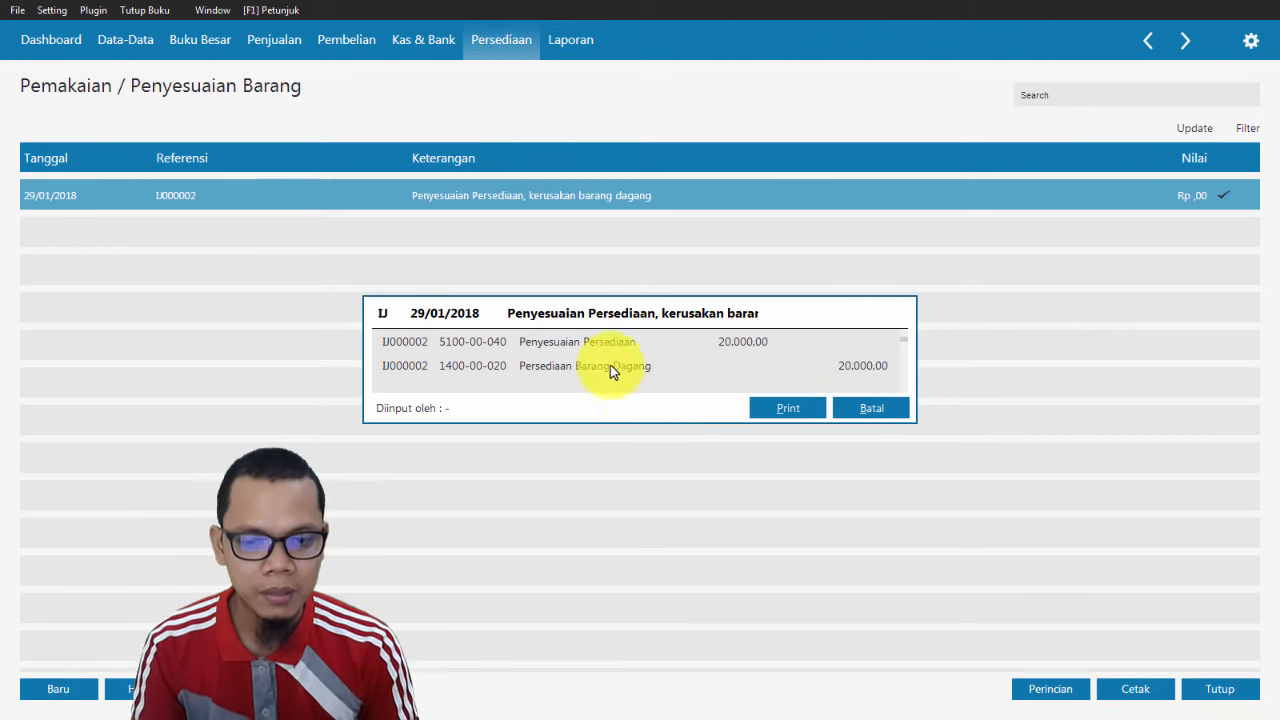
click(870, 407)
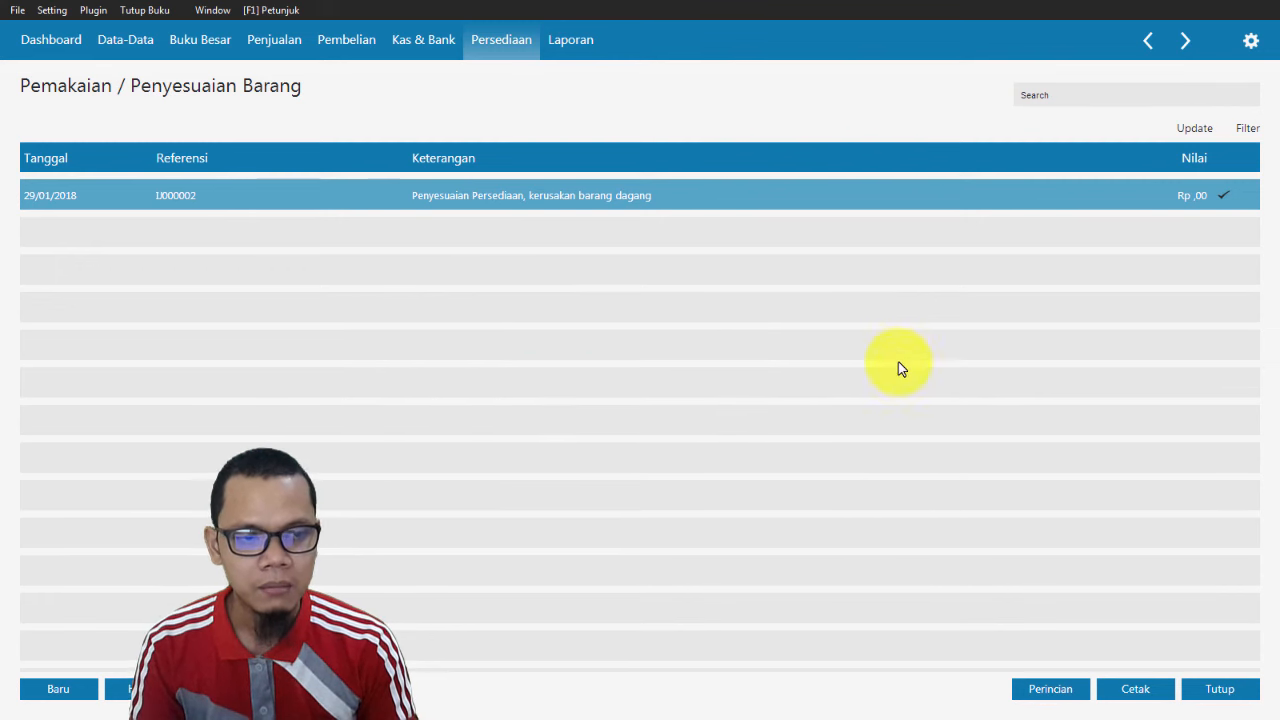
click(1216, 692)
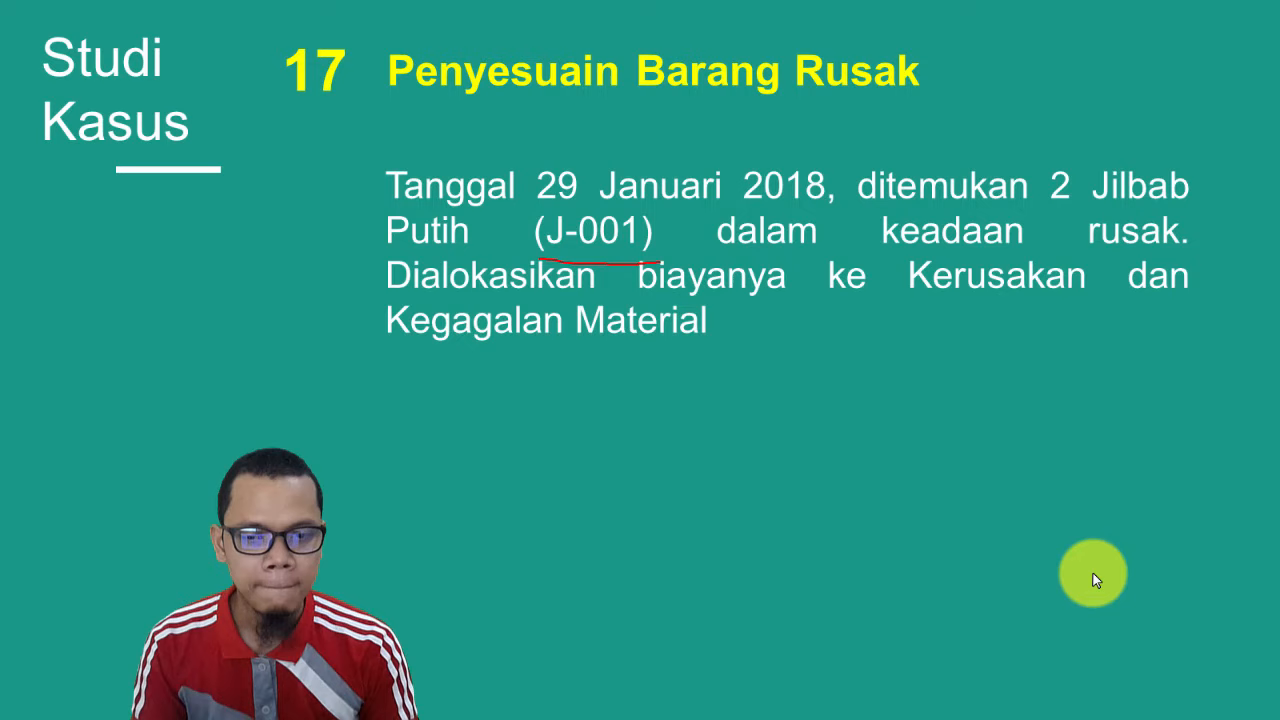
Advance the presentation to case 18 and start a new general journal transaction from Buku Besar in Zahir.
click(988, 510)
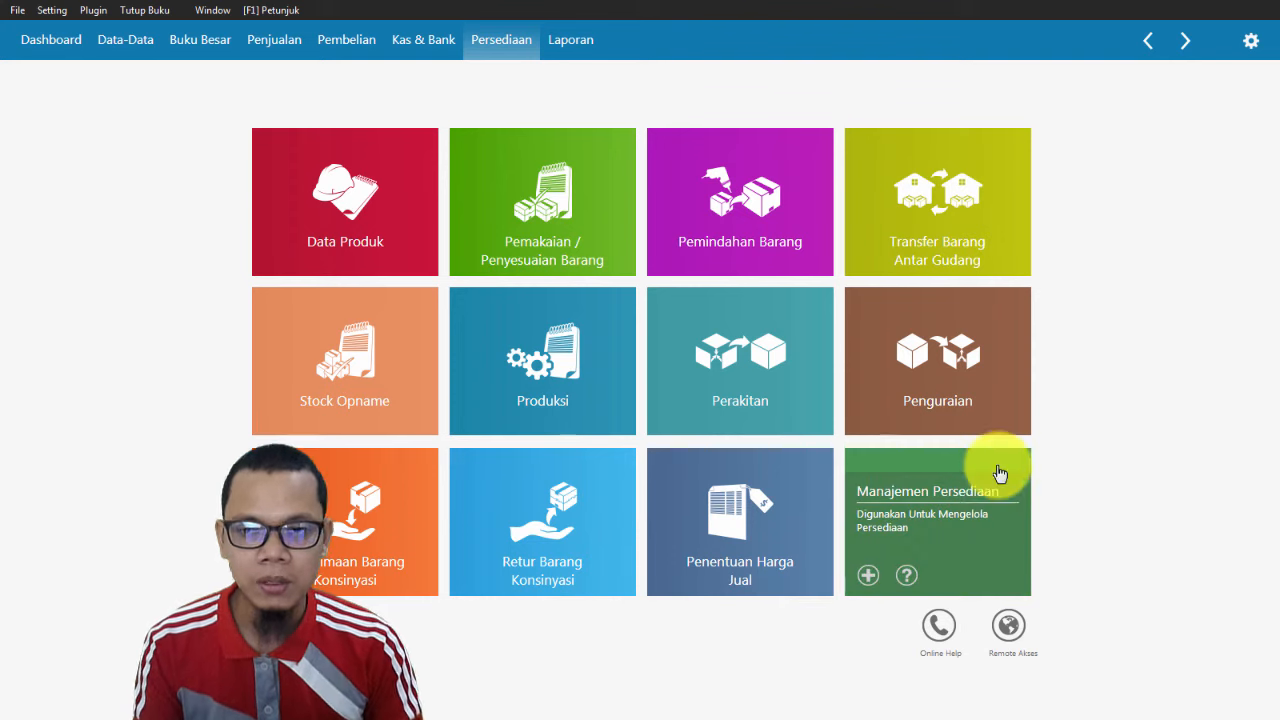
click(183, 44)
mouse_move(494, 417)
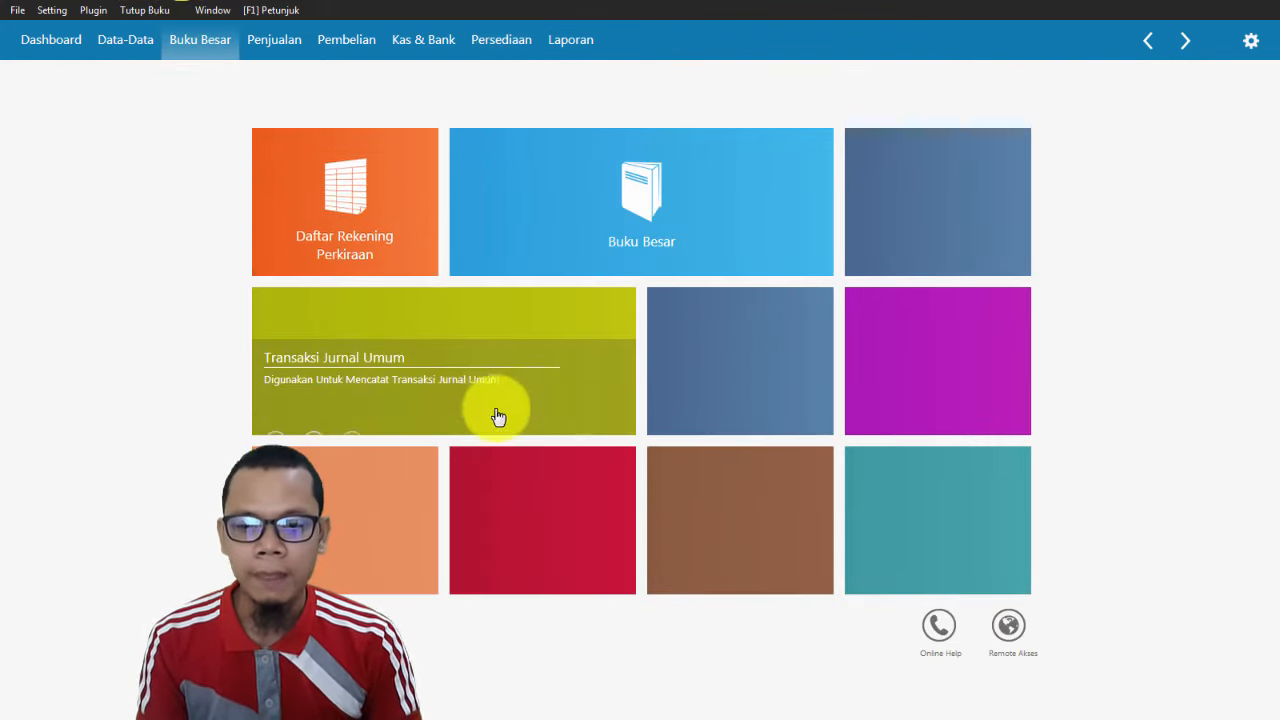
click(412, 358)
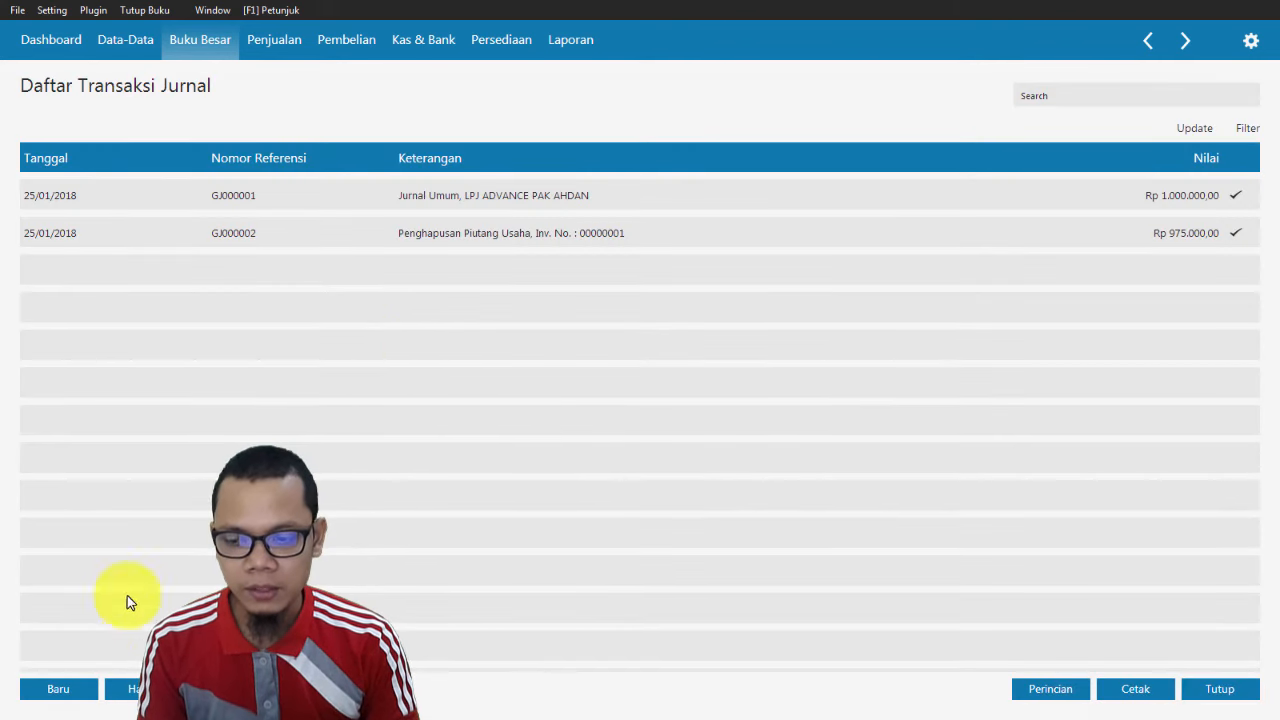
click(85, 690)
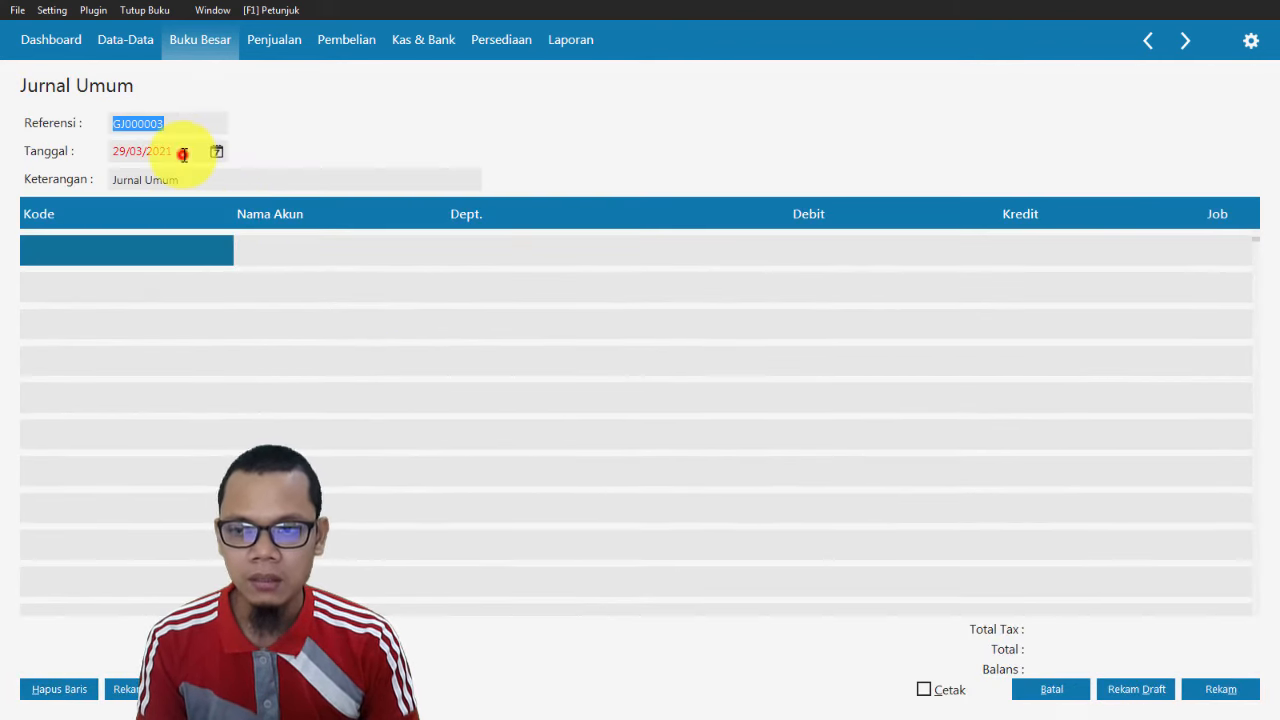
Check the memorial's date on the case 18 slide and set the journal's date to 31/01/2018.
click(184, 155)
key(alt+Tab)
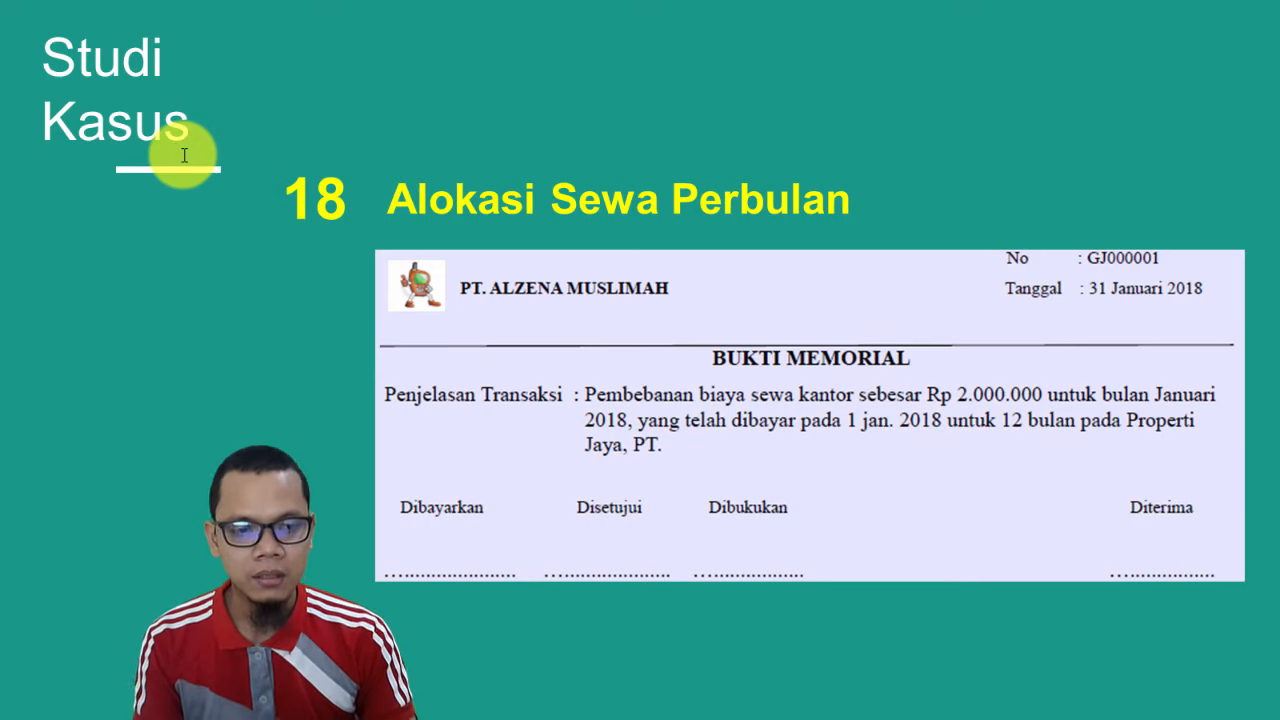
key(alt+Tab)
text(31/01/201)
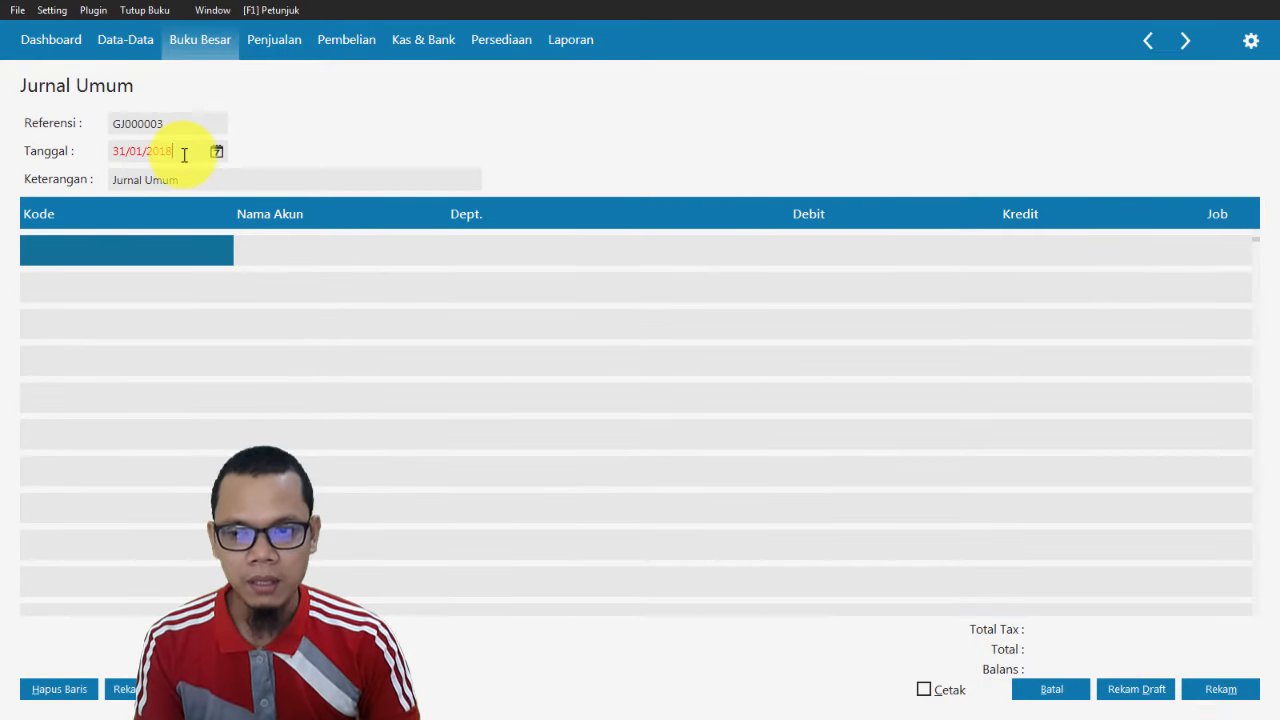
text(8)
Extend the journal's description to "Jurnal Umum, penyesuaian sewa kantor".
click(189, 178)
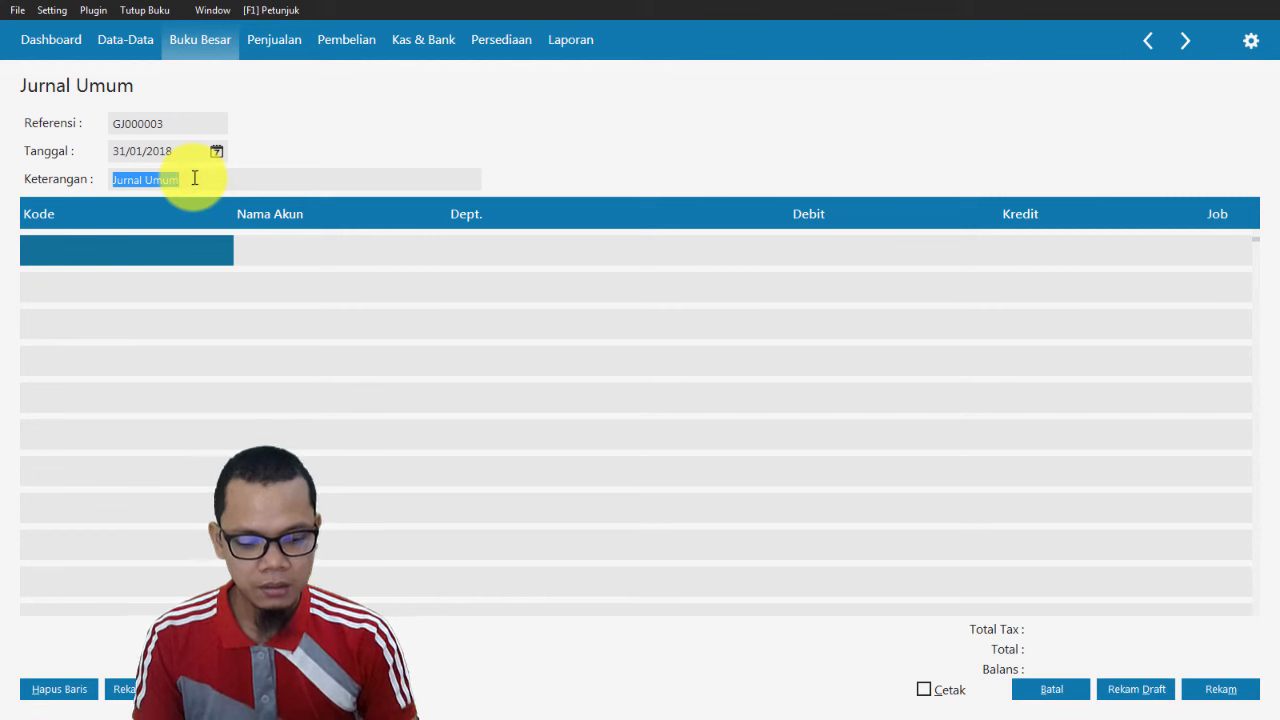
click(194, 178)
text(, penyesu)
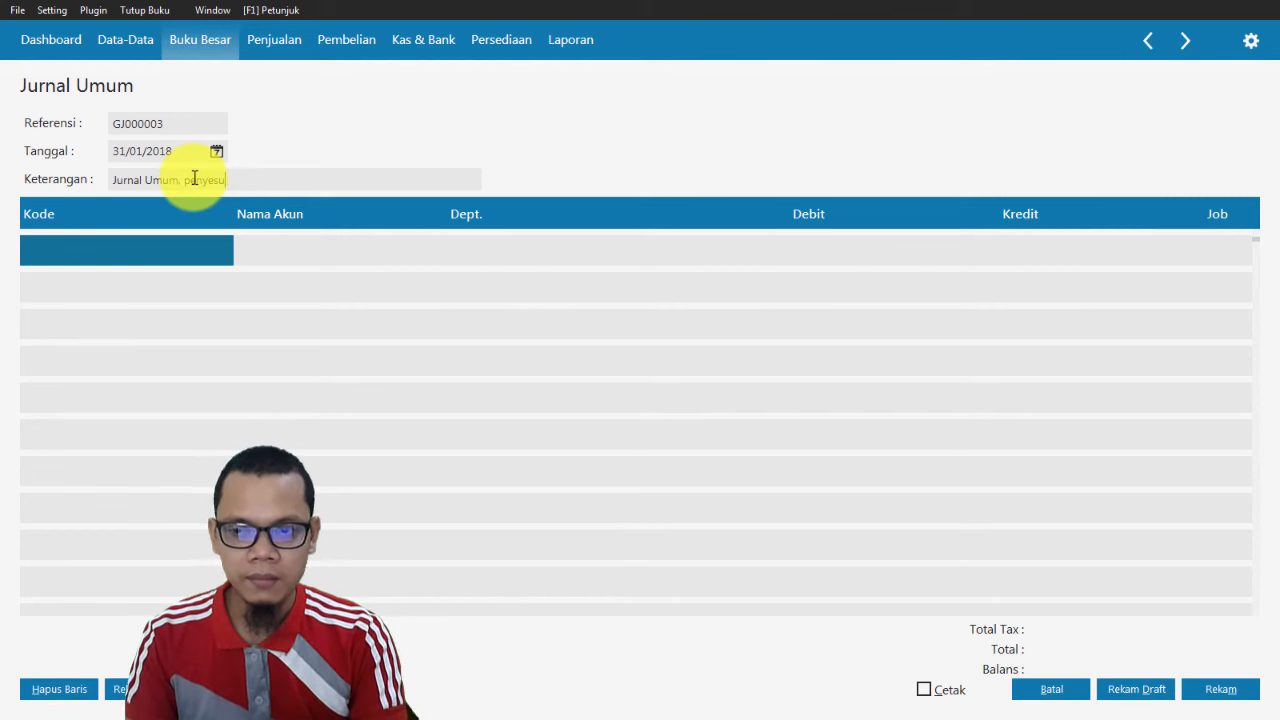
text(aia)
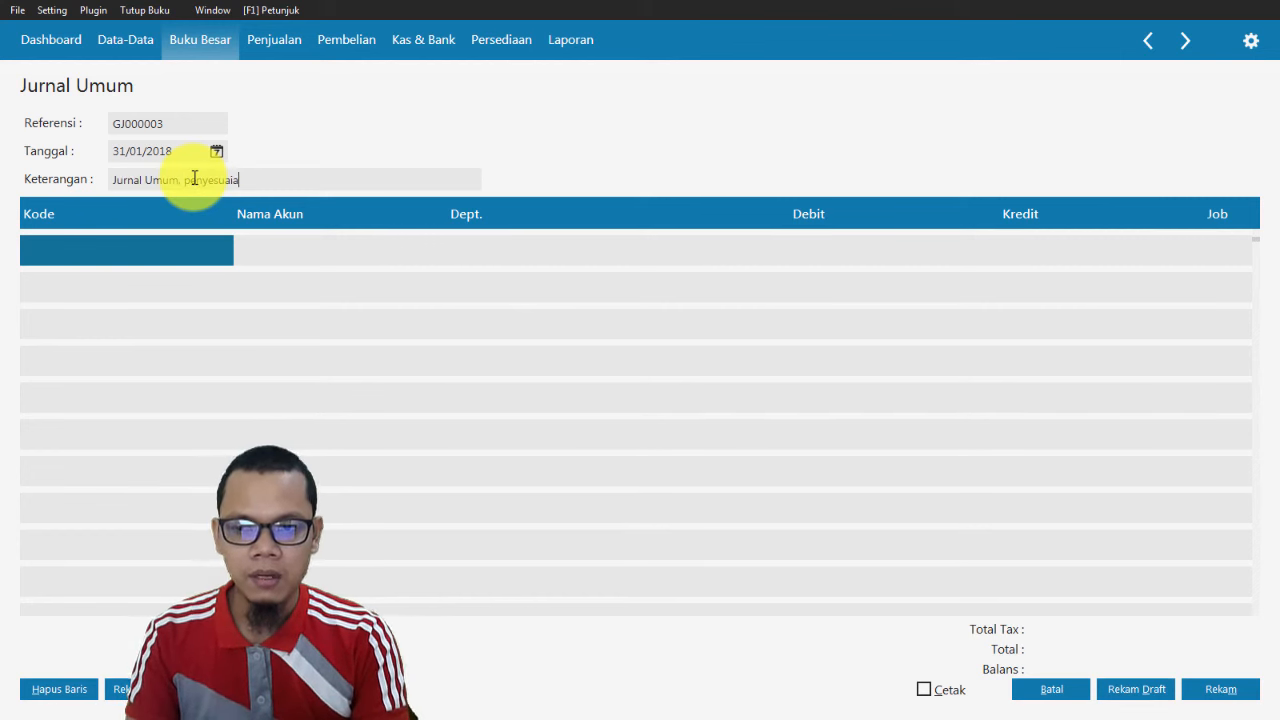
text(n sewa kantor)
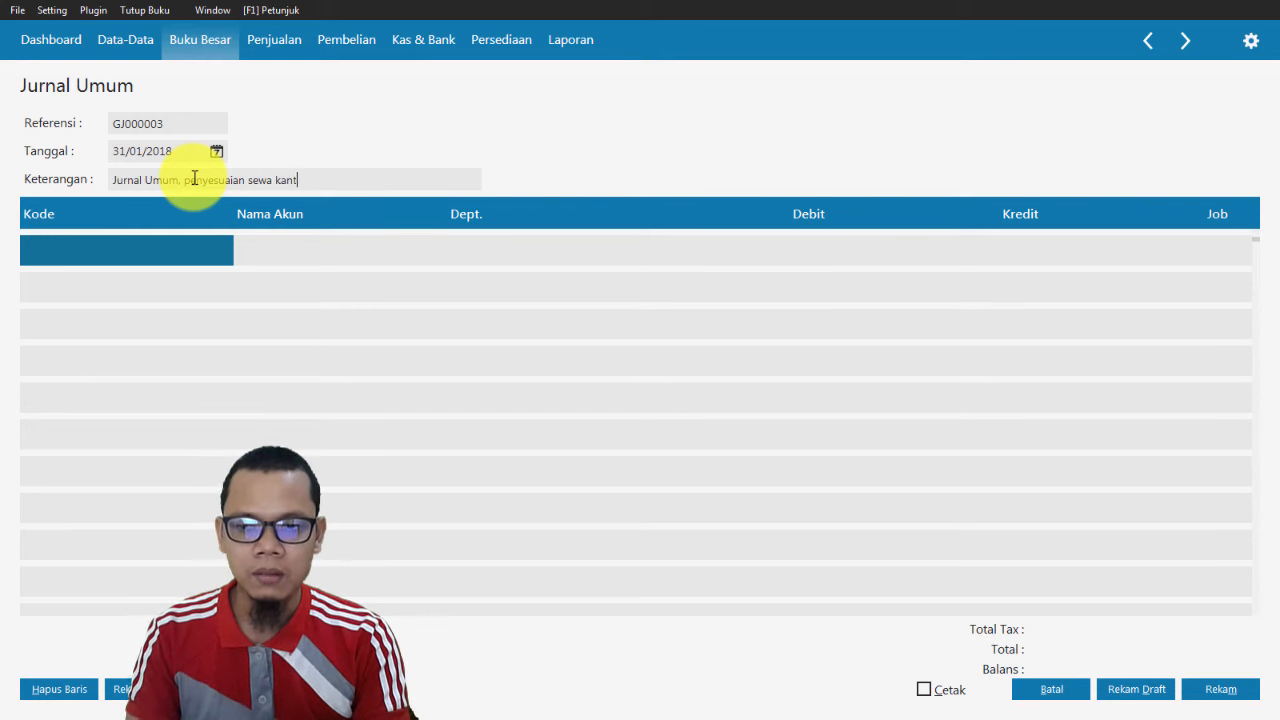
Add account 6200-00-031 Beban Sewa Kantor as the first journal line with a debit of 2000000.
double_click(95, 245)
scroll(726, 397, down, 5)
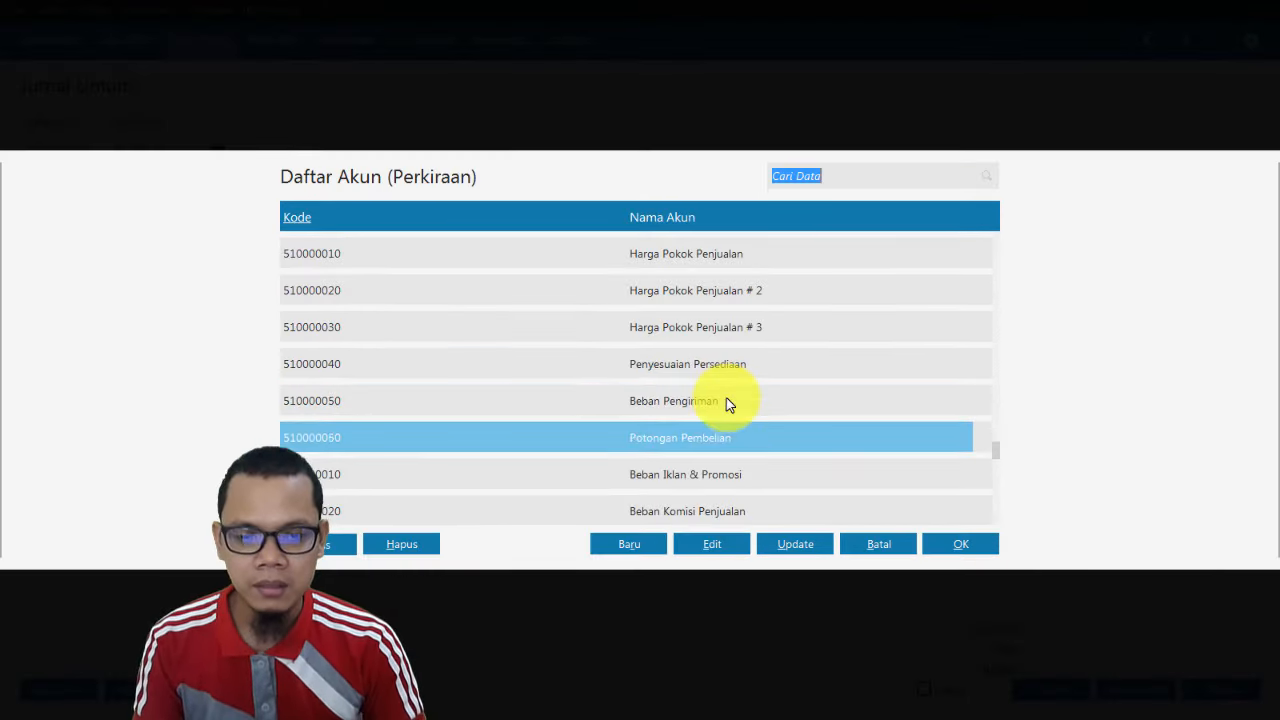
double_click(718, 397)
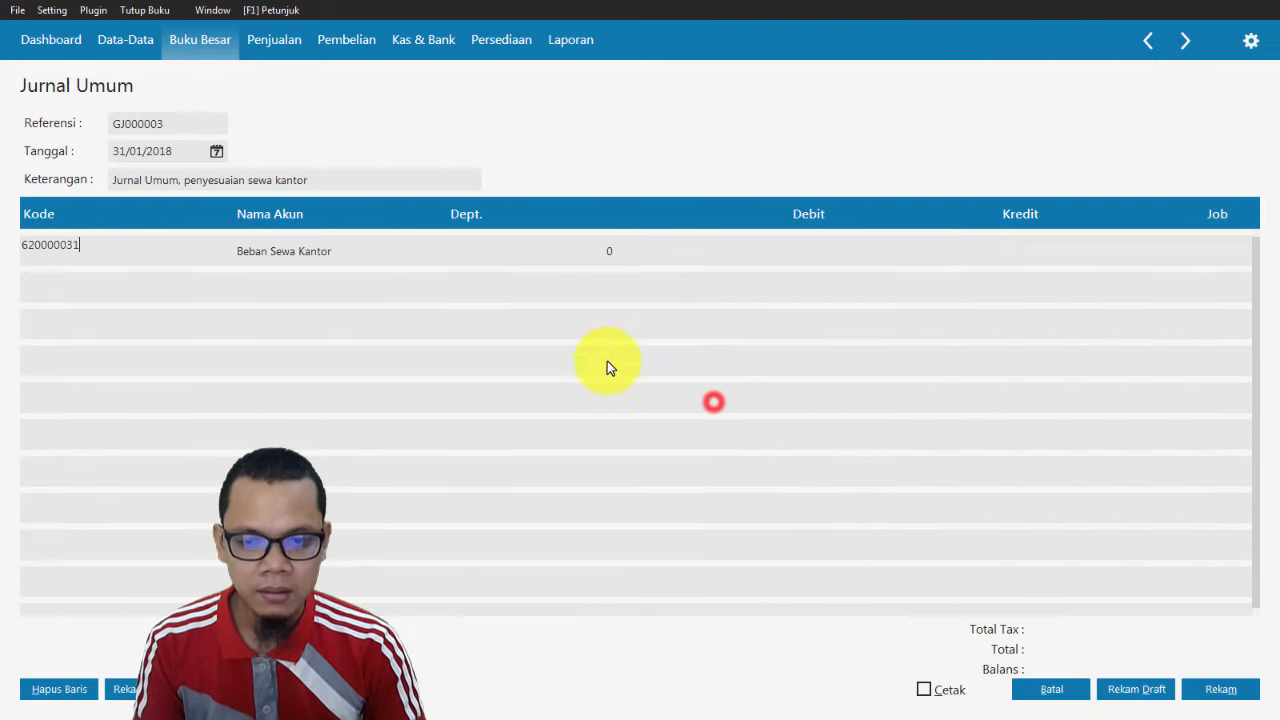
click(814, 254)
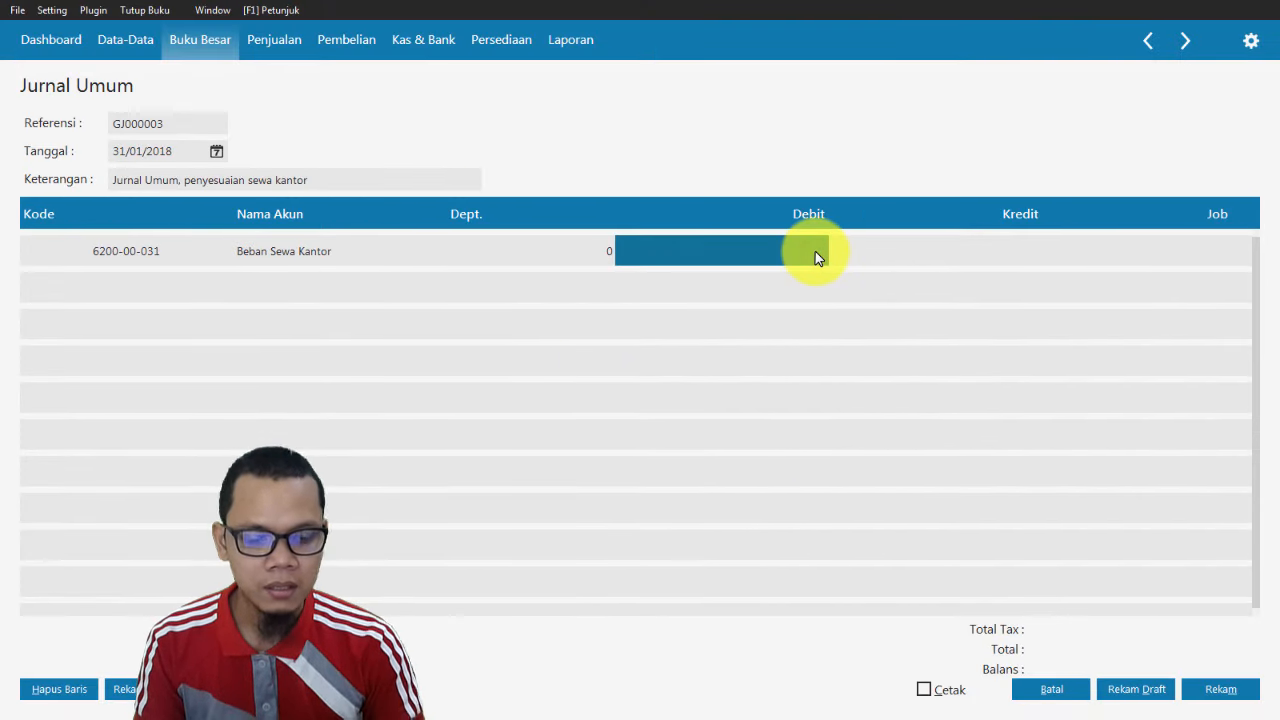
text(2000000)
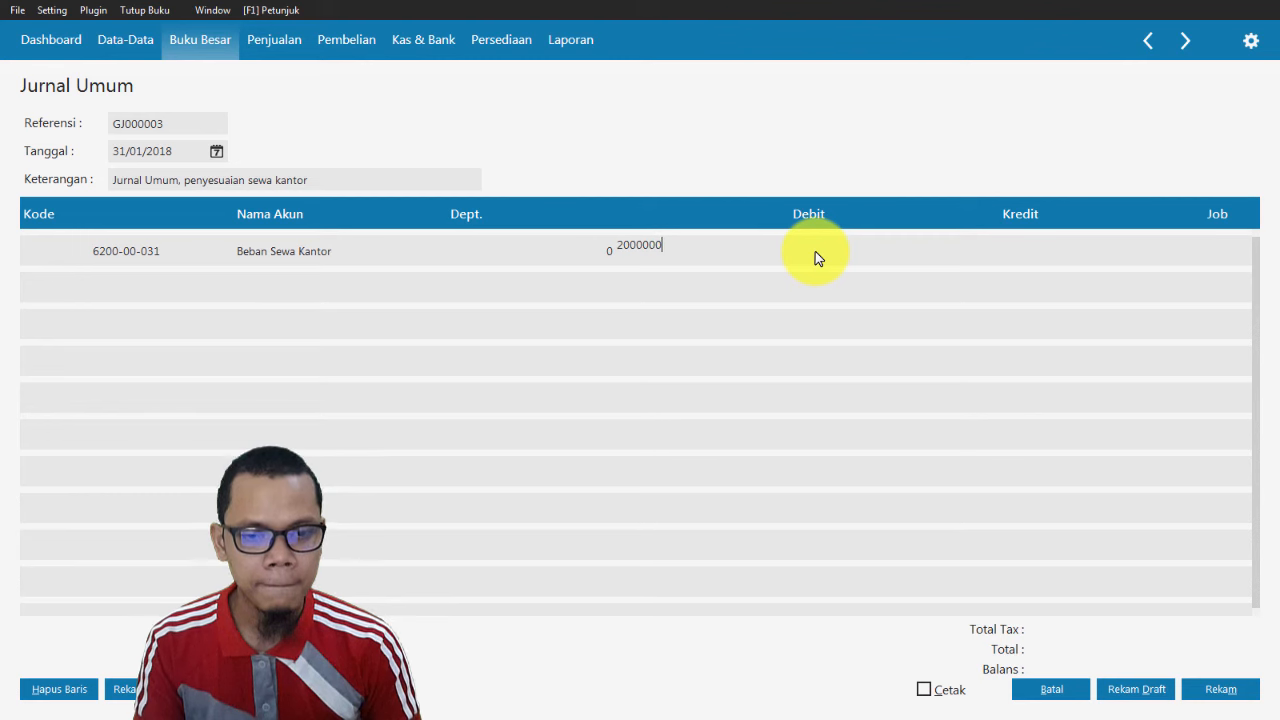
key(Return)
key(Return)
key(Return)
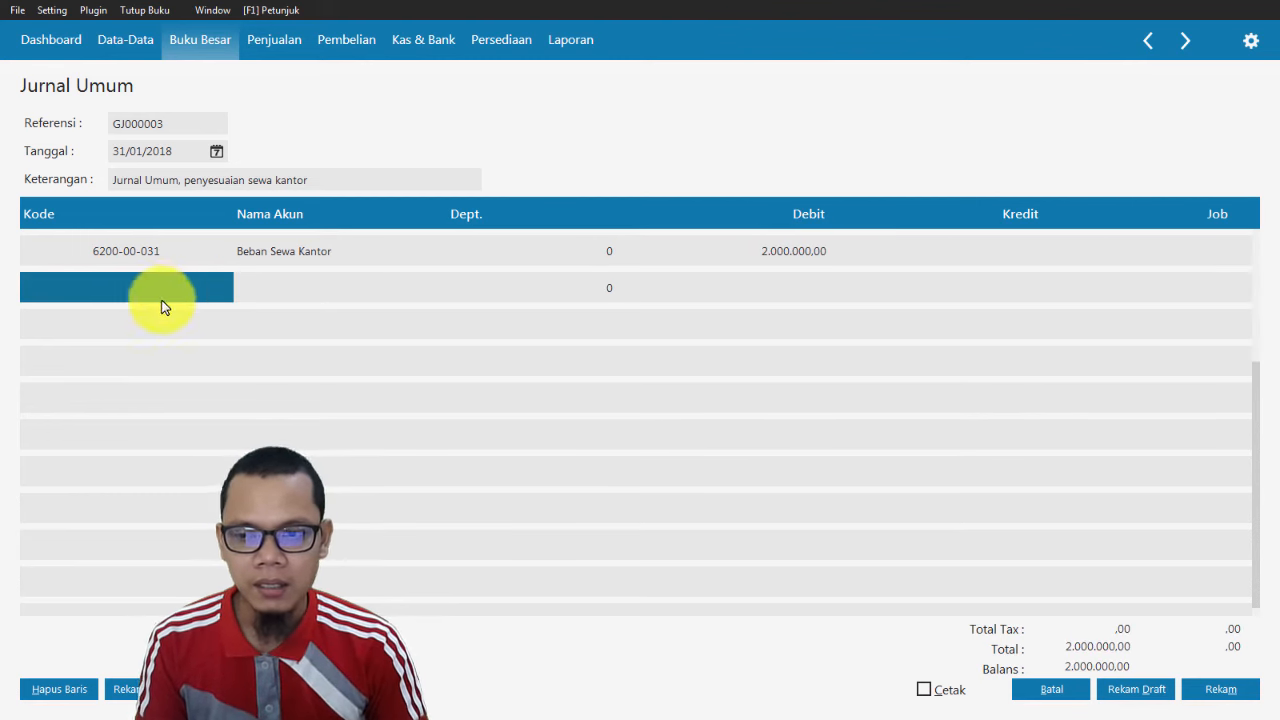
Add account 1500-00-310 Sewa Dibayar di Muka as the second line with a credit of 2.000.000 and record the journal.
double_click(160, 301)
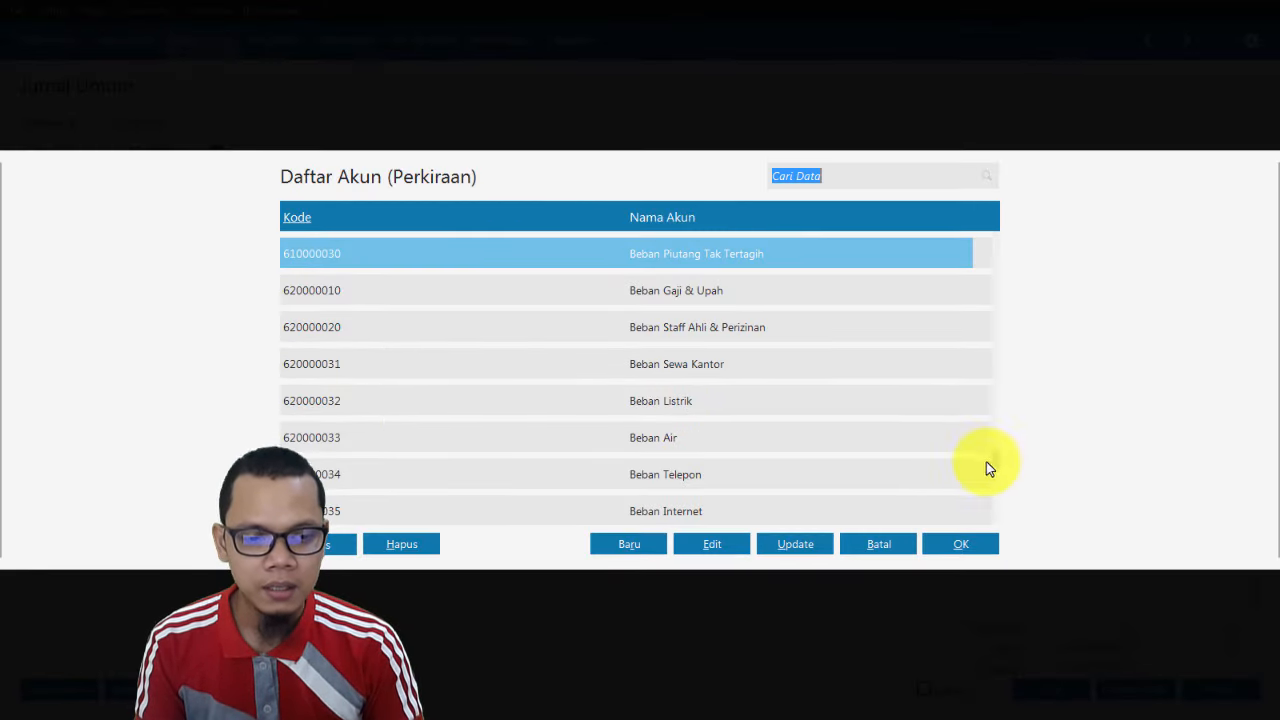
drag(986, 461, 997, 268)
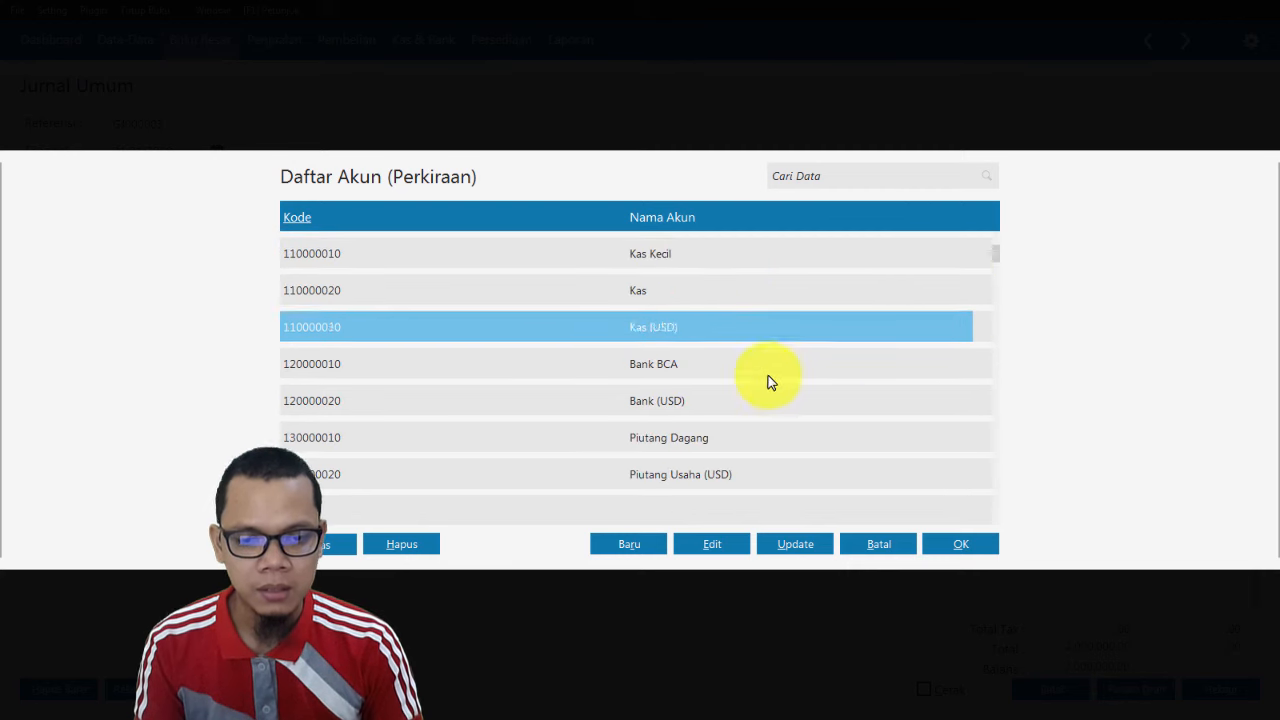
scroll(768, 375, down, 15)
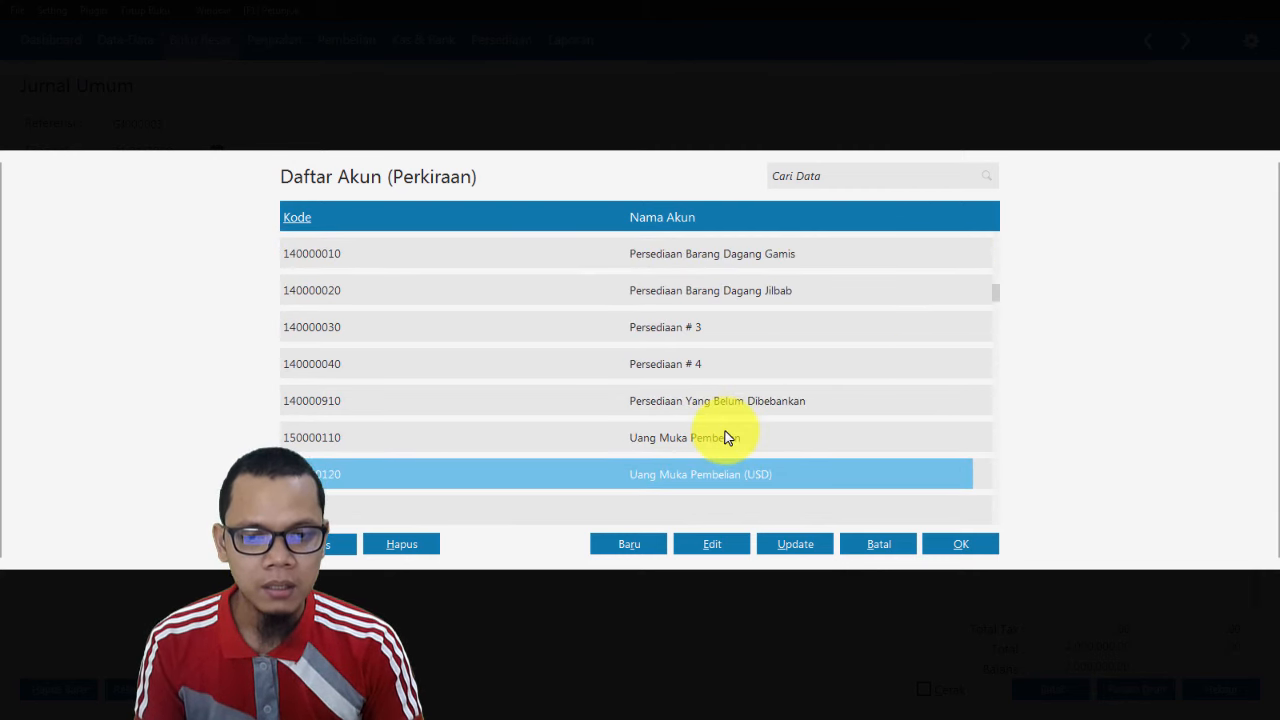
scroll(726, 437, down, 5)
scroll(719, 428, down, 7)
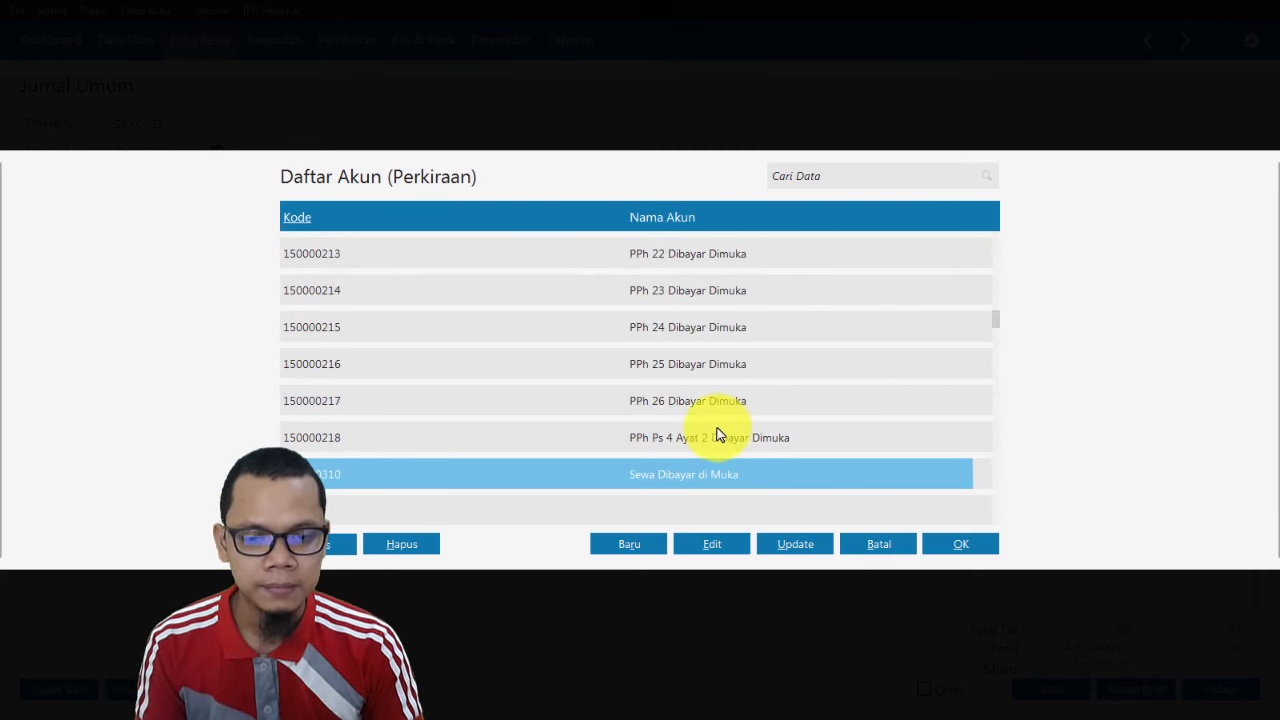
click(714, 414)
double_click(714, 414)
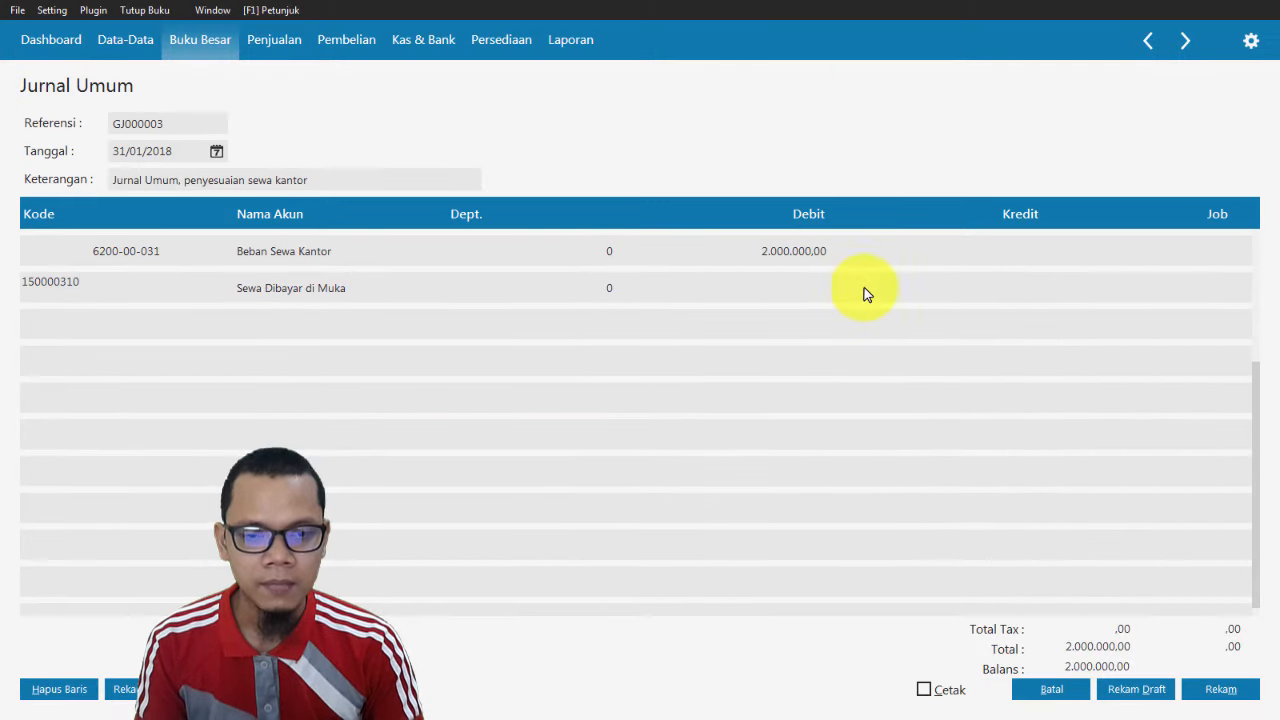
click(988, 287)
click(1153, 297)
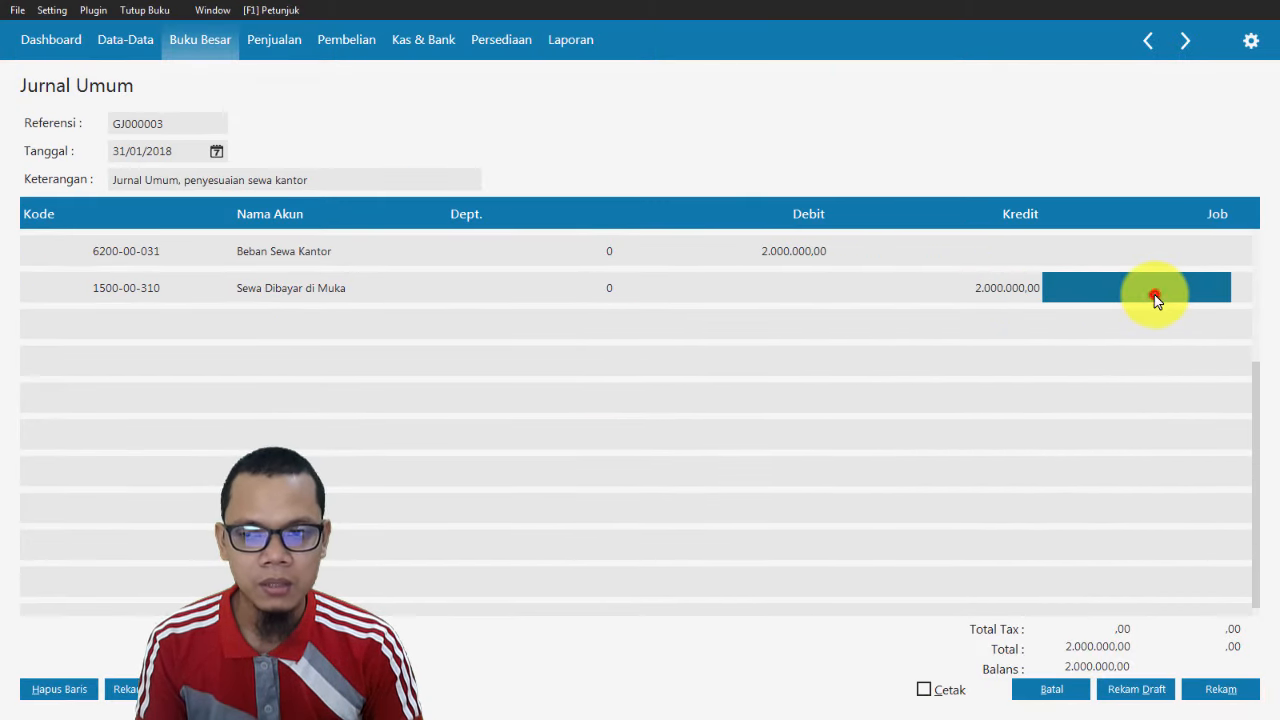
click(1216, 692)
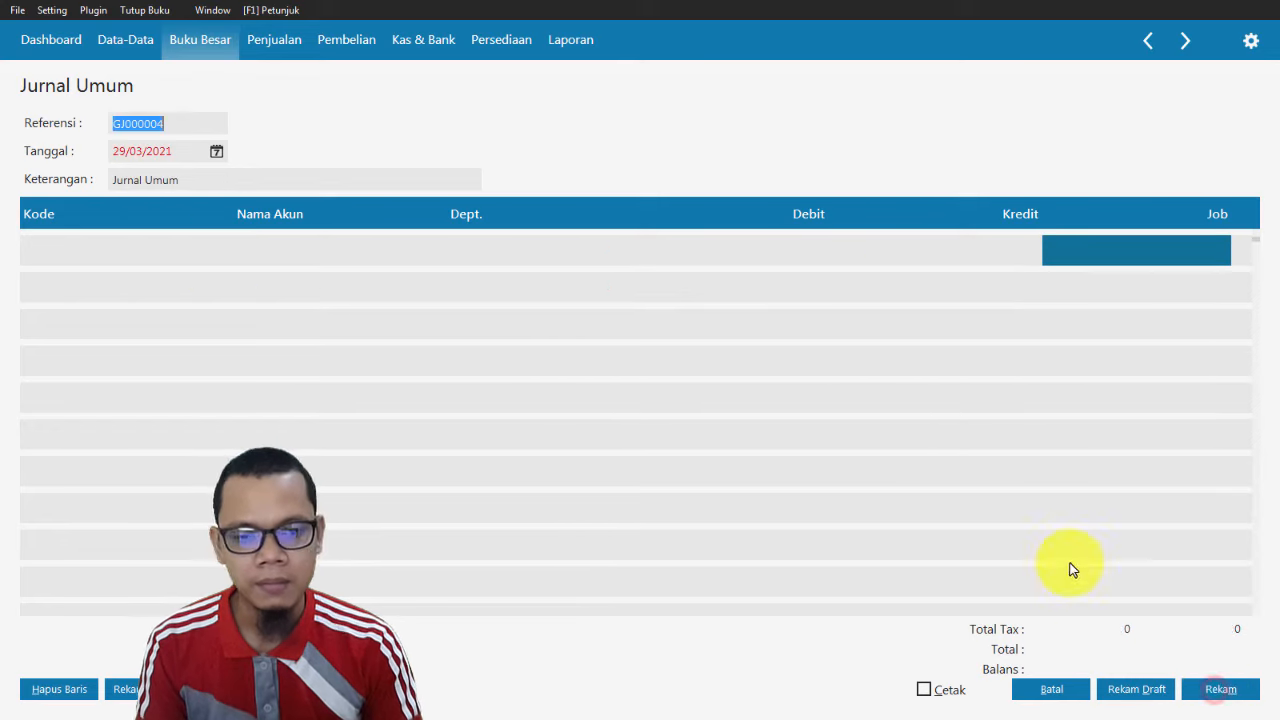
Switch to the presentation, advance to case 19 Penyesuaian Jurnal PPN and activate the Pen for annotating the slide.
key(alt+Tab)
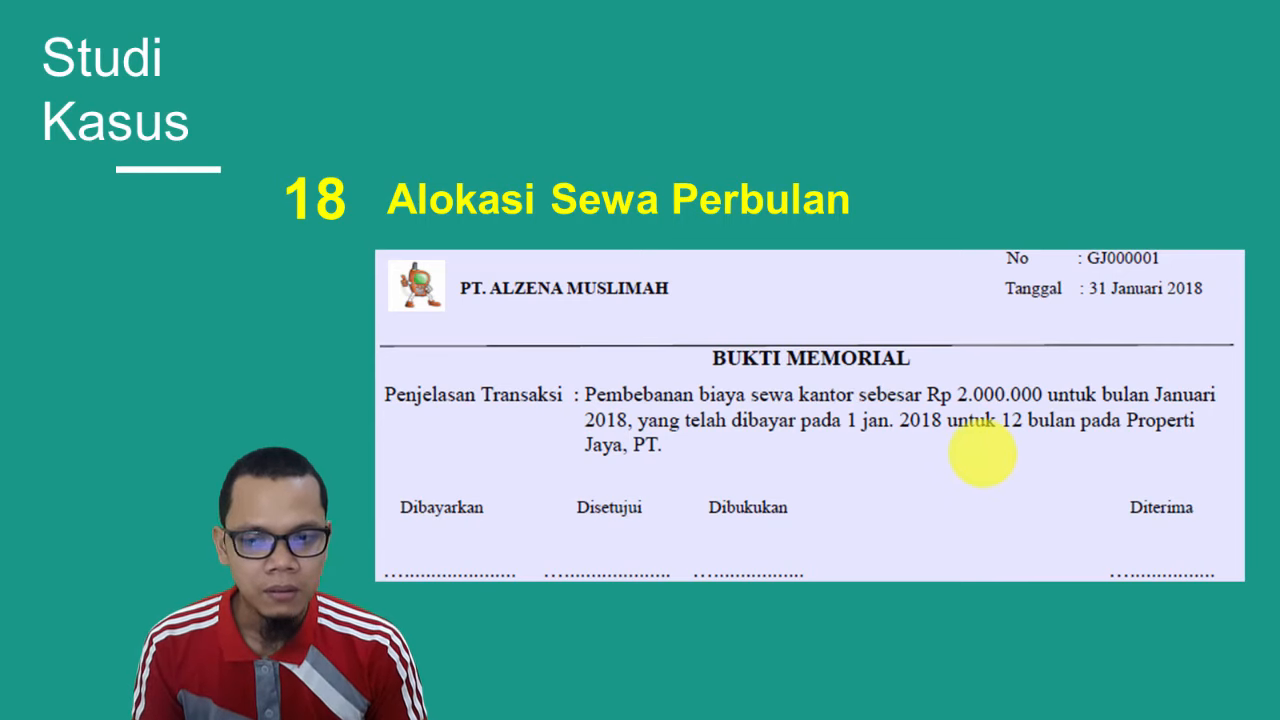
click(980, 449)
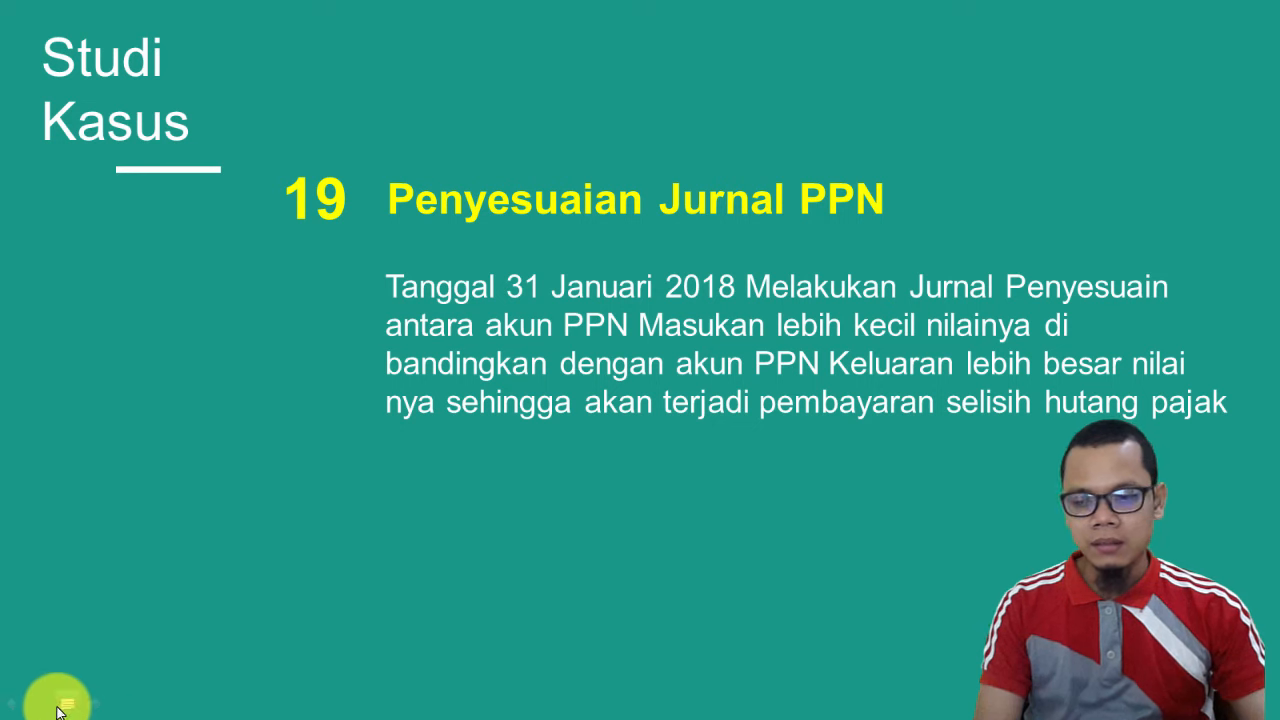
click(42, 706)
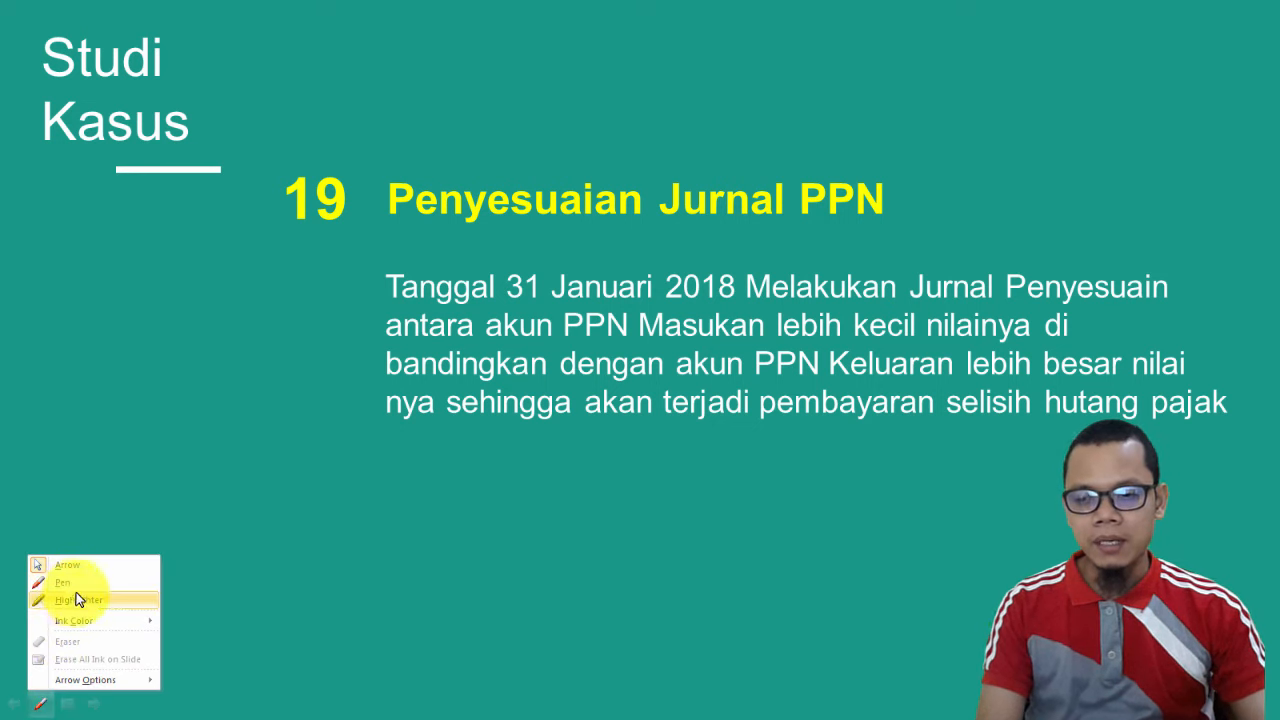
click(77, 586)
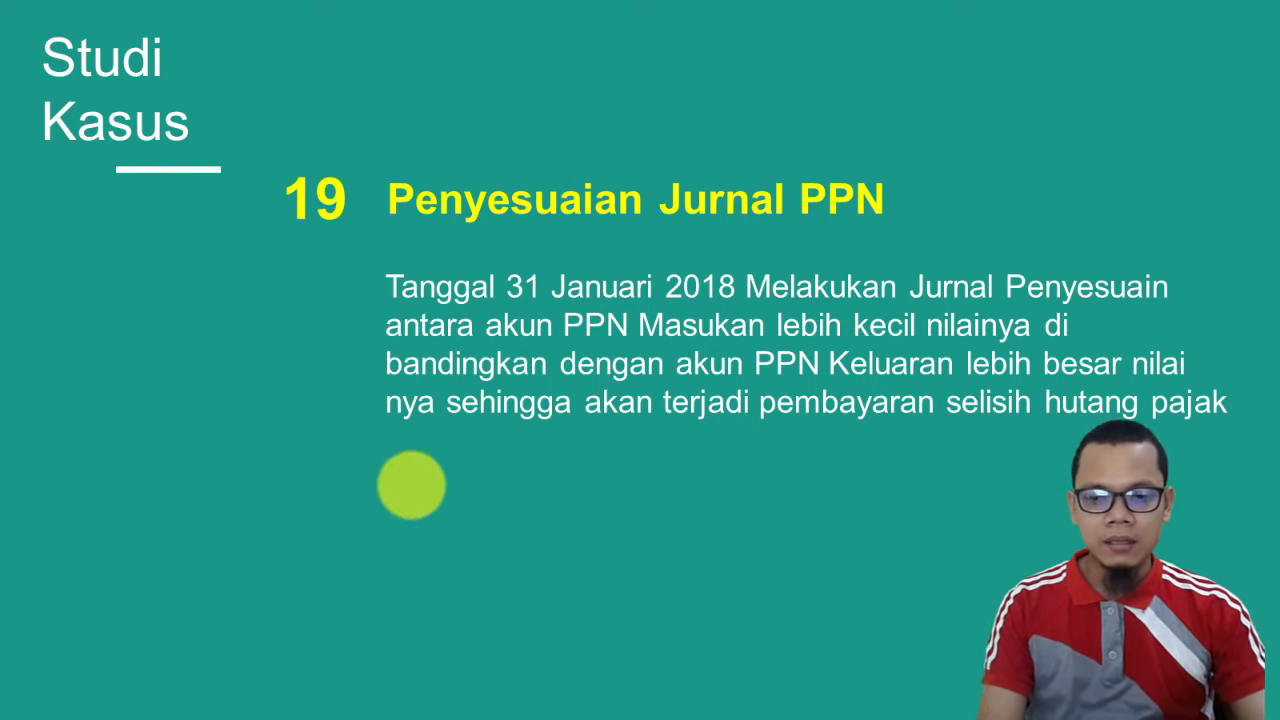
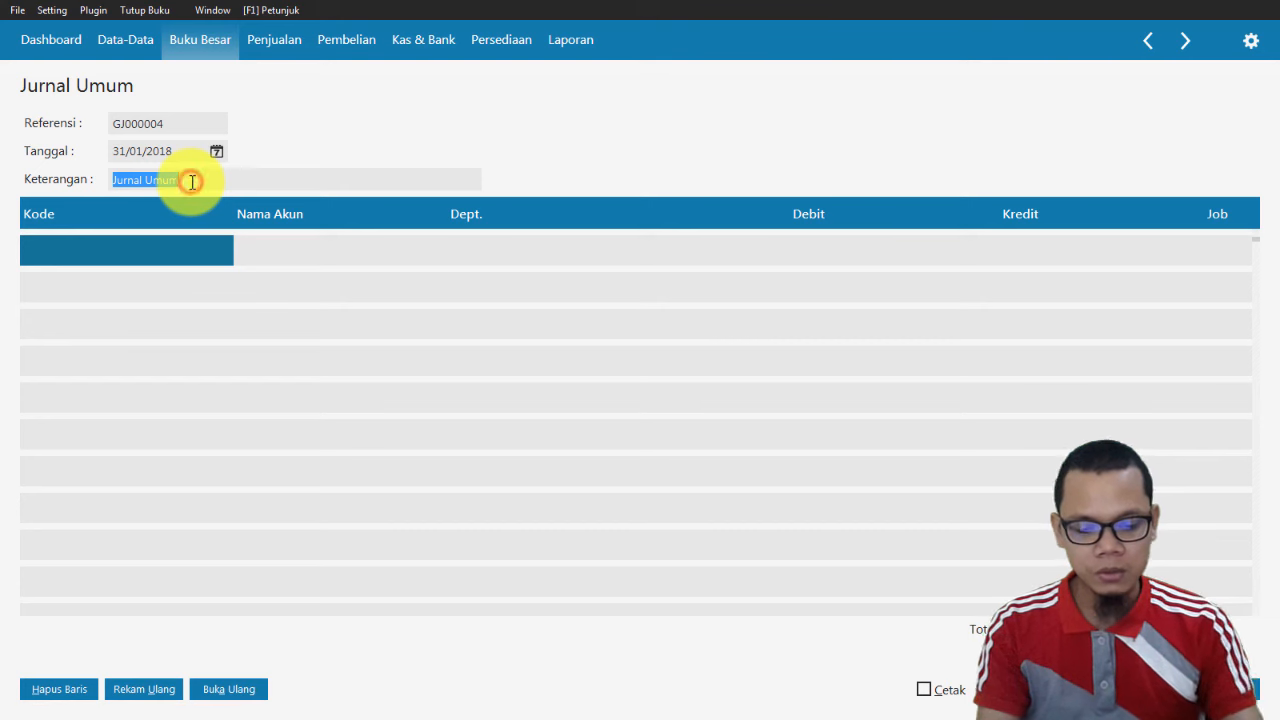
Set the 31/01/2018 journal's description to "Jurnal Umum, penyesuaian PPN Kuran Bayar" and check the PPN calculation on the case 19 slide.
click(192, 181)
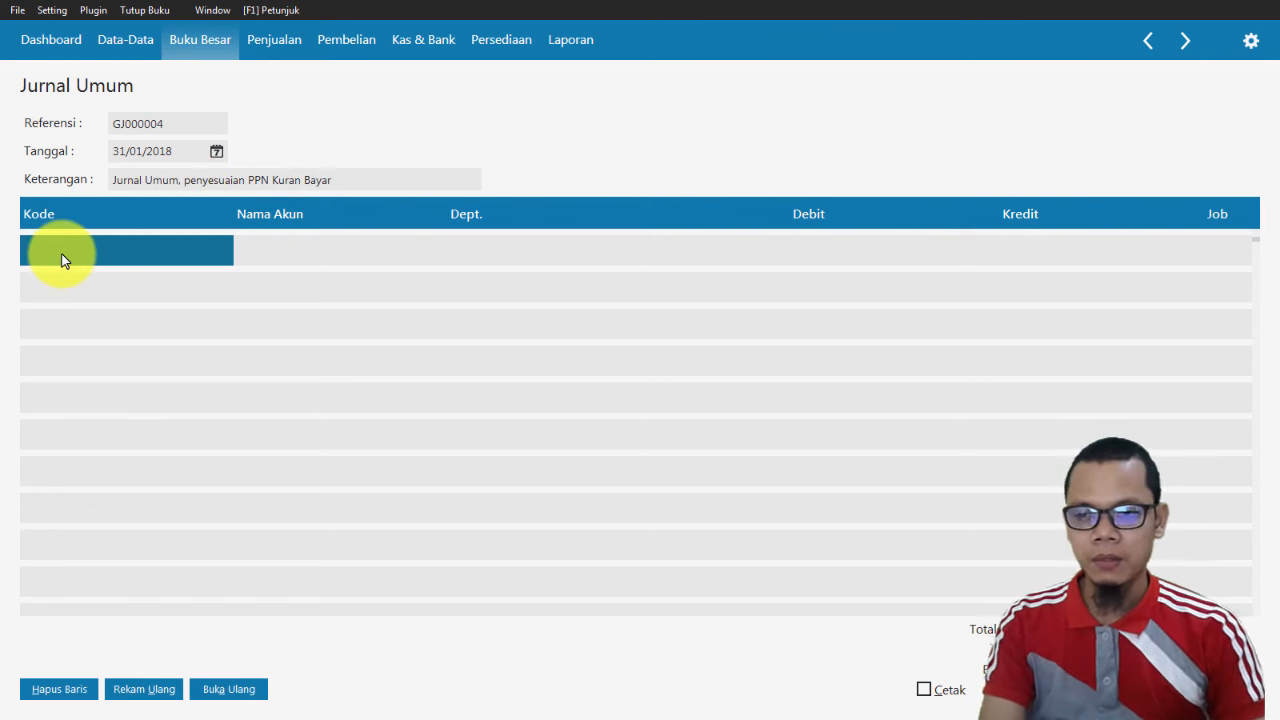
key(alt+Tab)
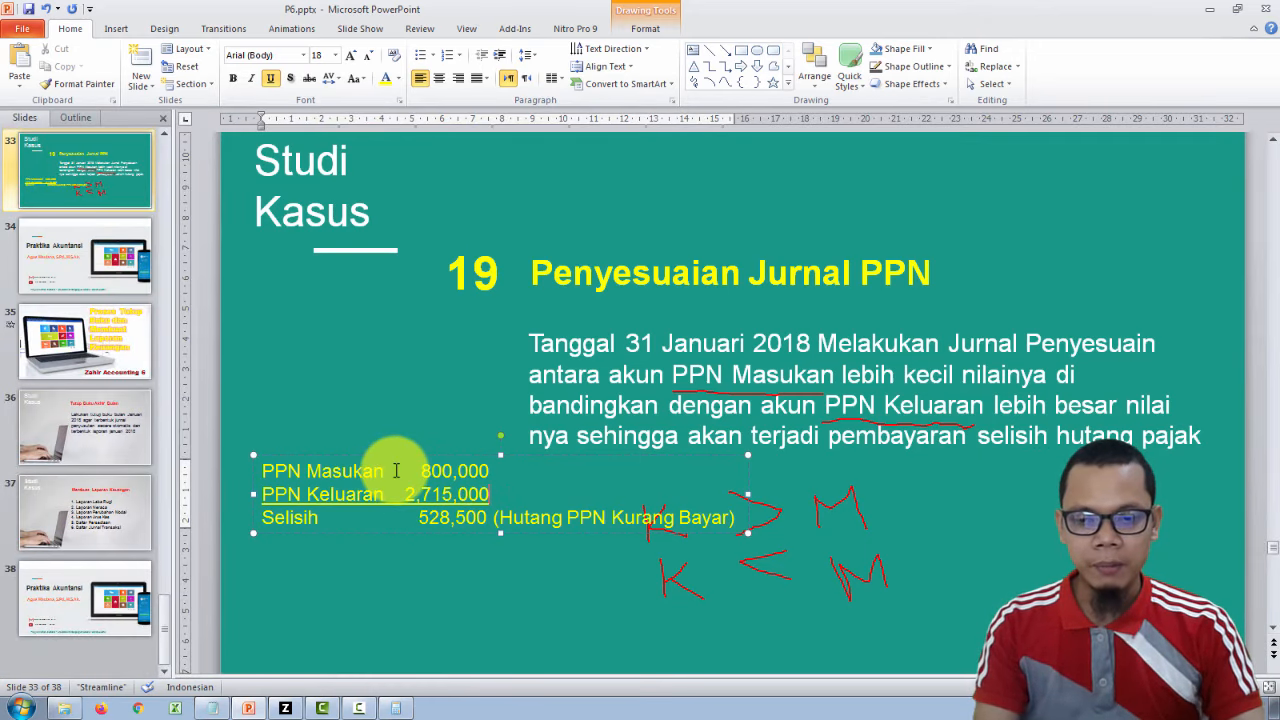
key(alt+Tab)
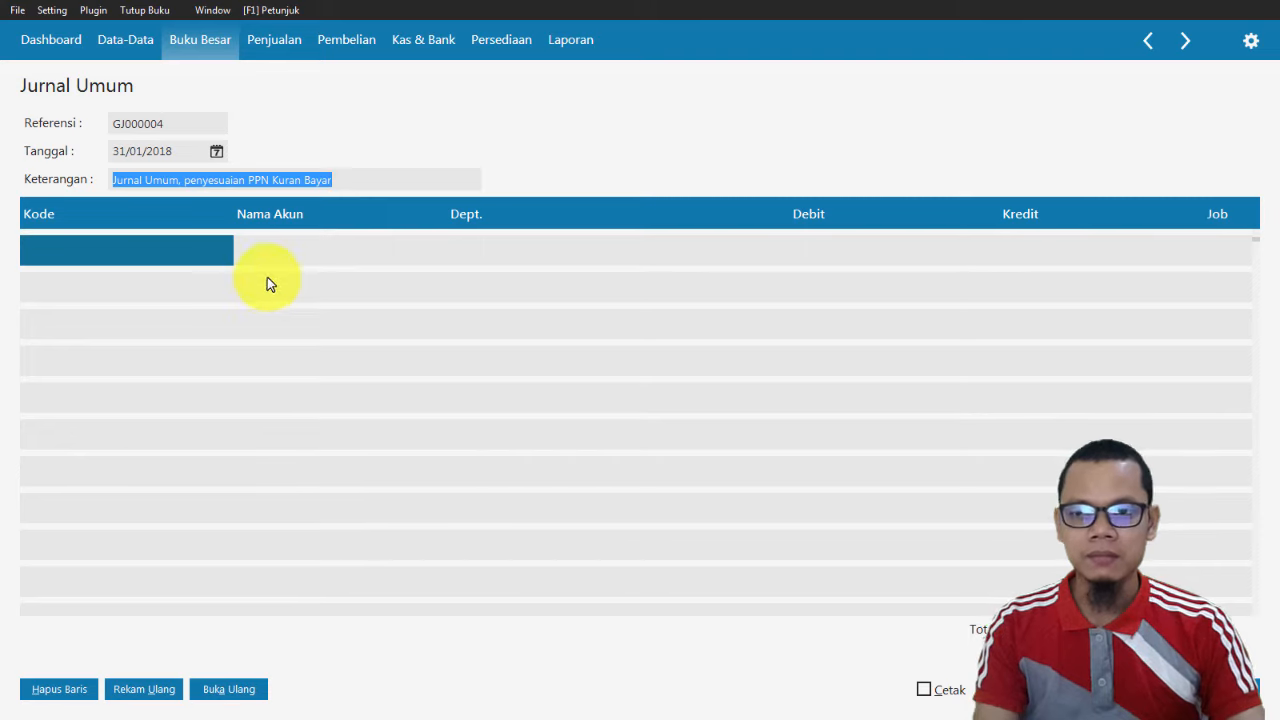
Open the Buku Besar ledger, look up PPN Masukan in its account list, and leave without choosing an account.
click(198, 50)
click(600, 226)
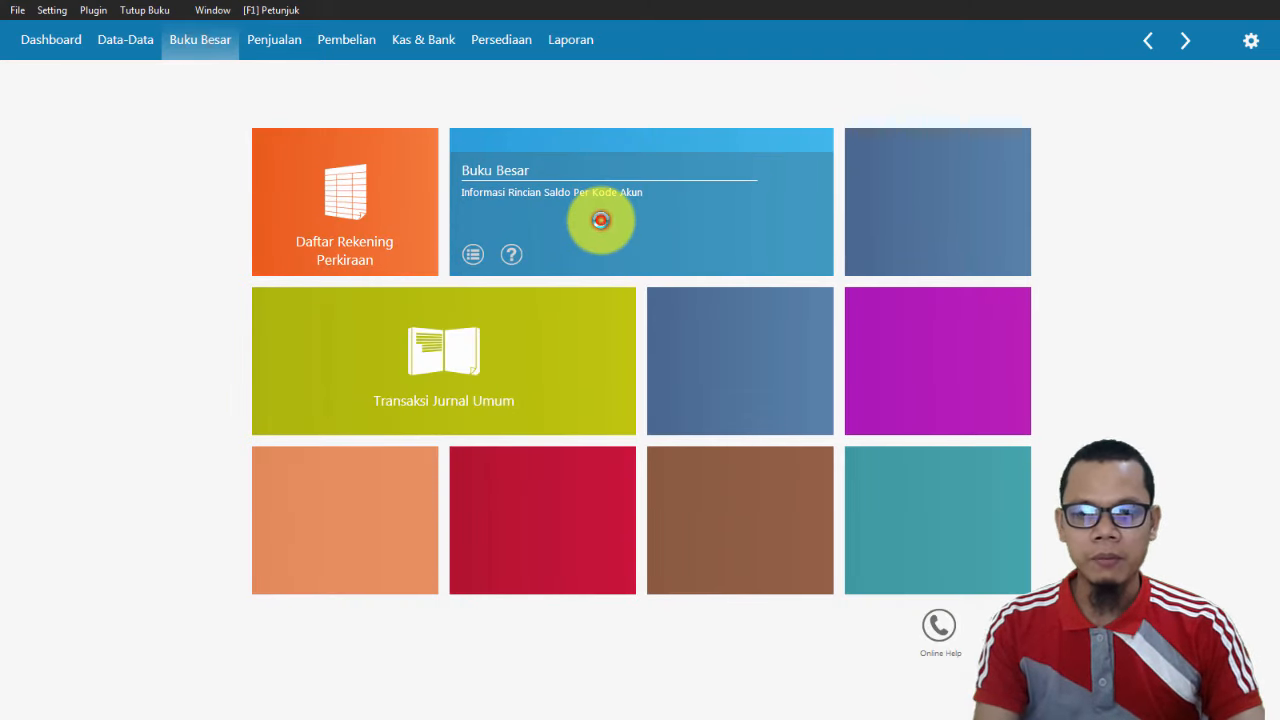
click(70, 127)
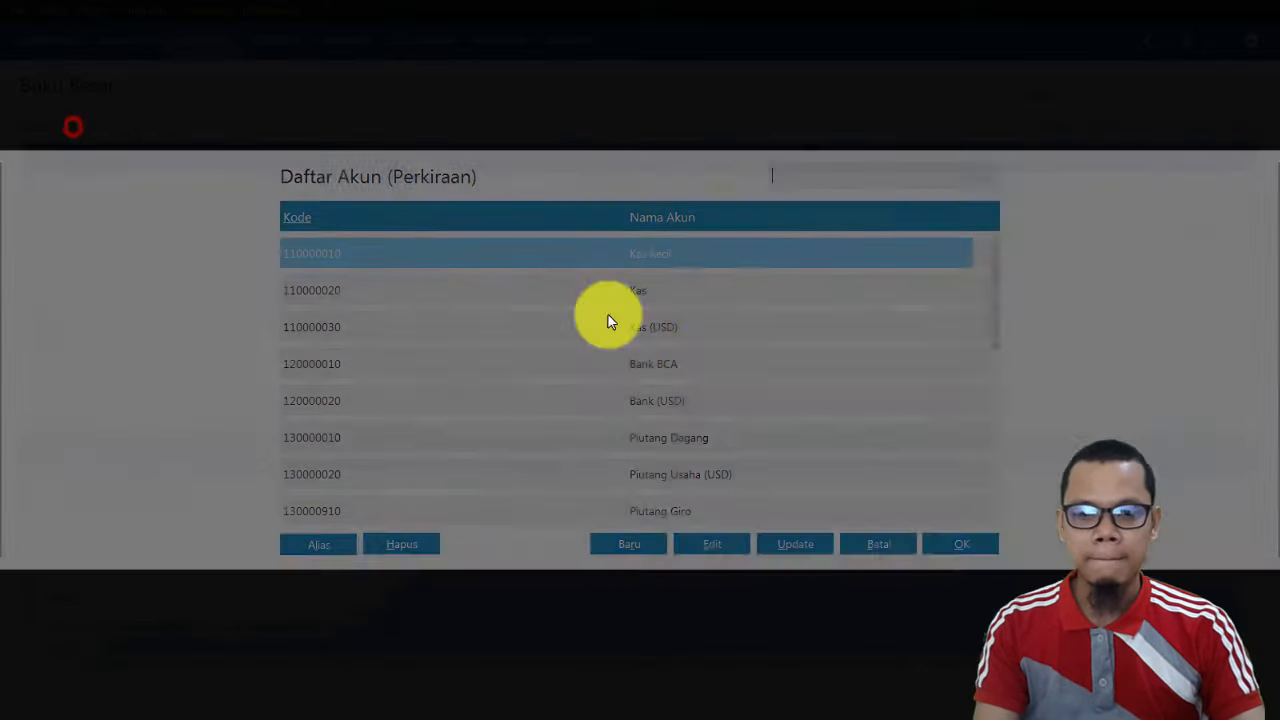
key(Down)
key(Down)
key(Down)
key(Down)
key(Down)
key(Down)
key(Down)
key(Down)
key(Down)
key(Down)
key(Down)
key(Down)
key(Down)
key(Down)
key(Down)
key(Down)
key(Down)
key(Down)
key(Down)
key(Down)
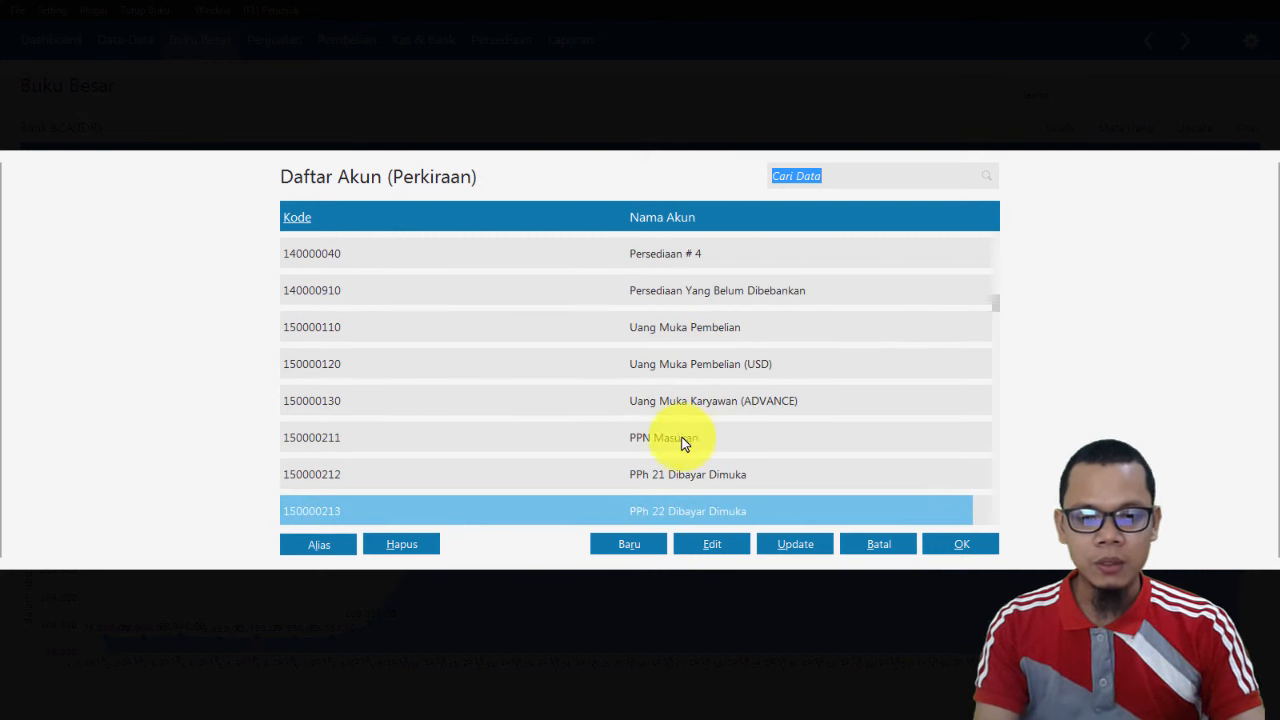
click(687, 440)
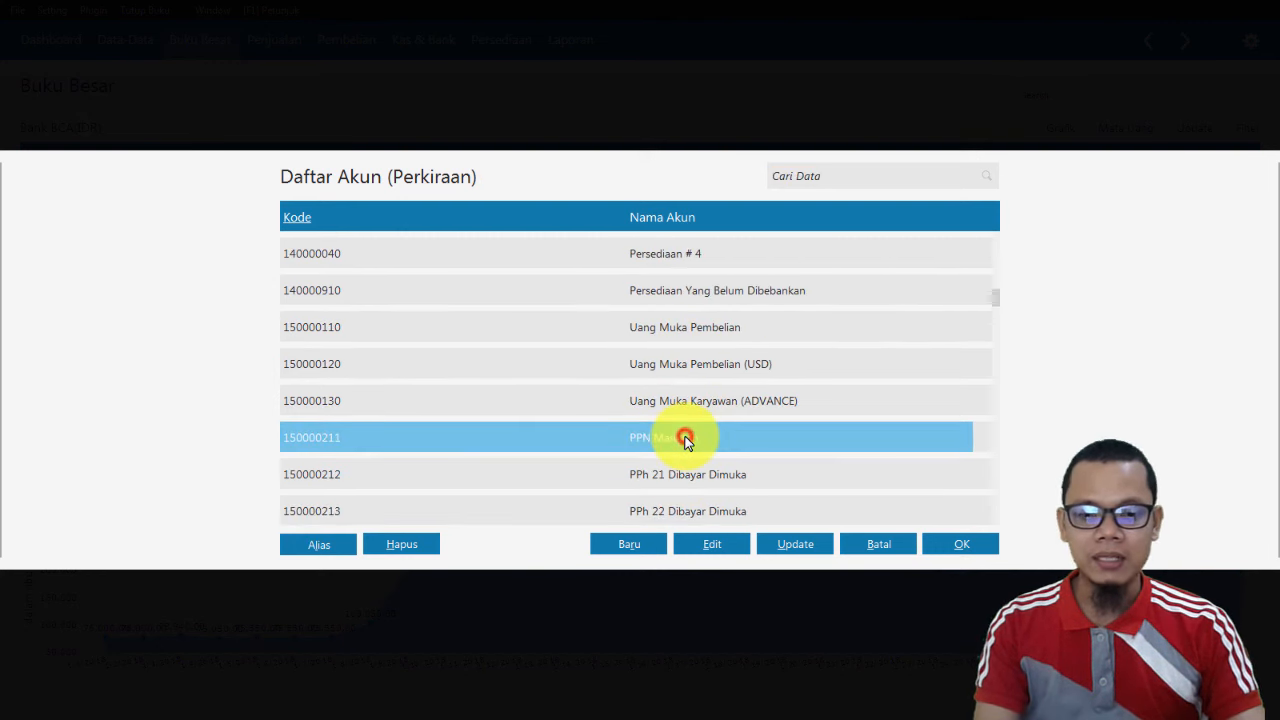
click(888, 544)
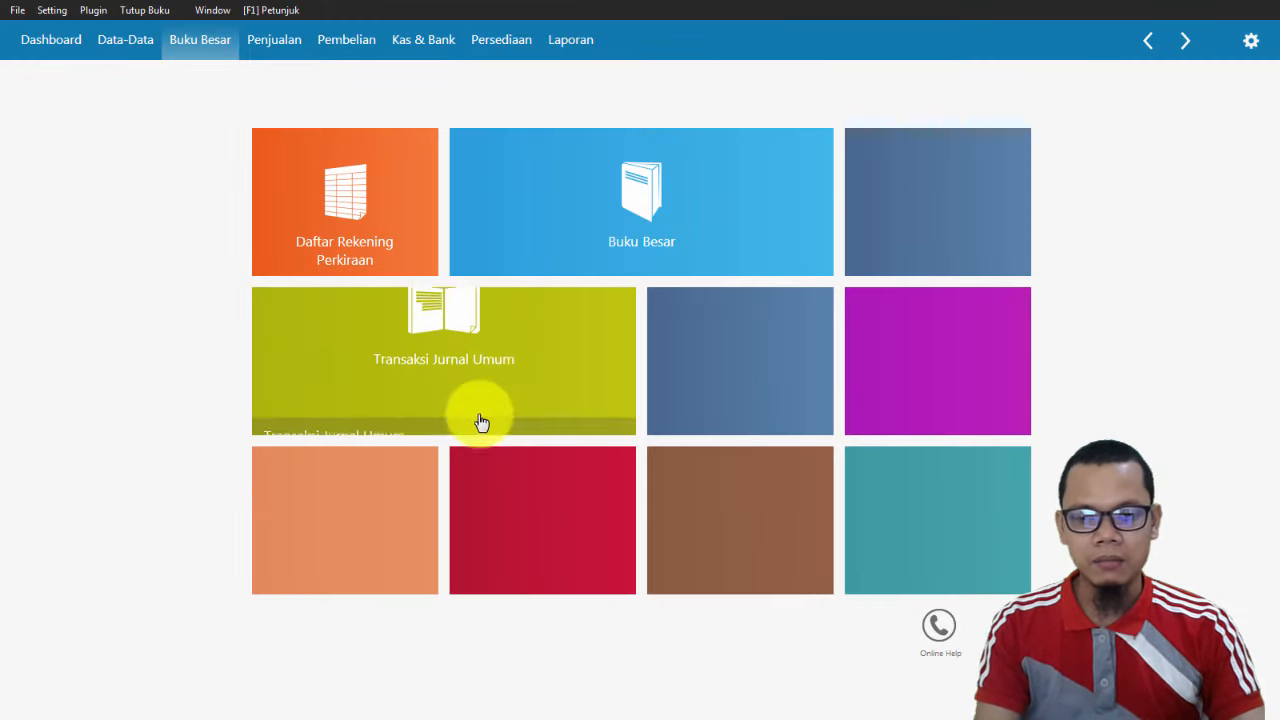
Return to the open Jurnal Umum and add account 1500-00-211 PPN Masukan as the first line with a credit of 800.000.
click(455, 388)
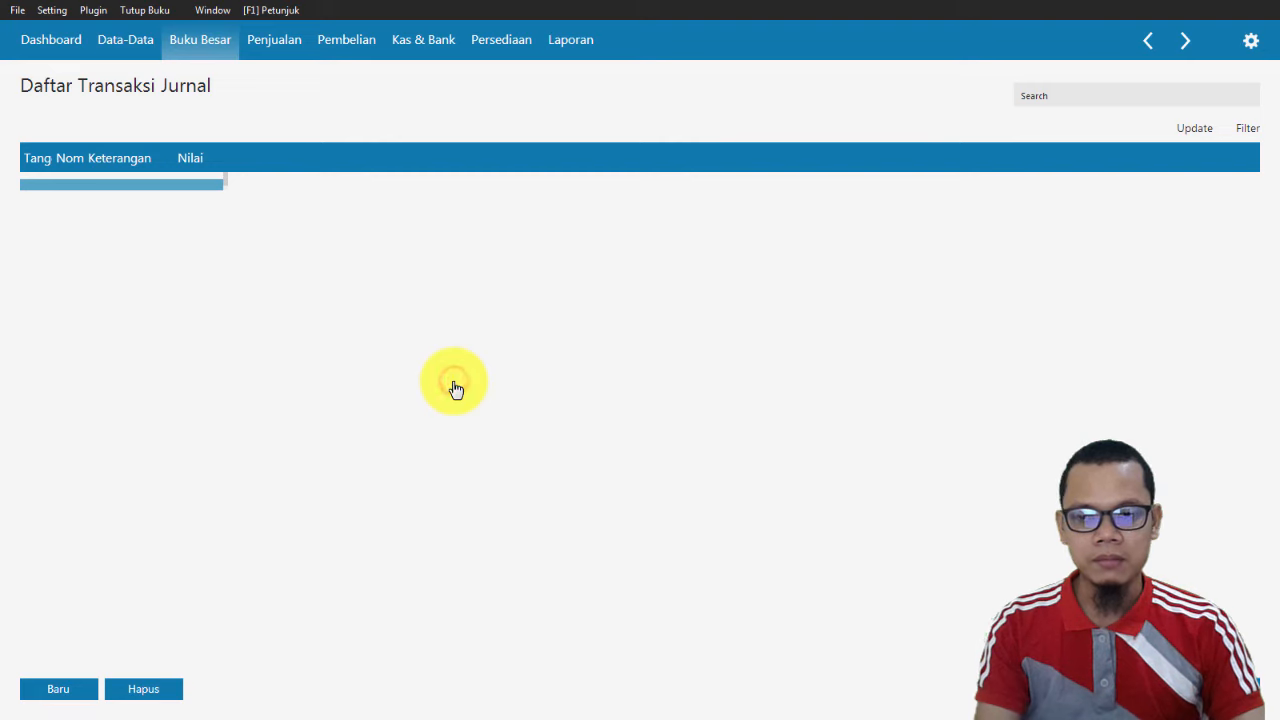
click(68, 690)
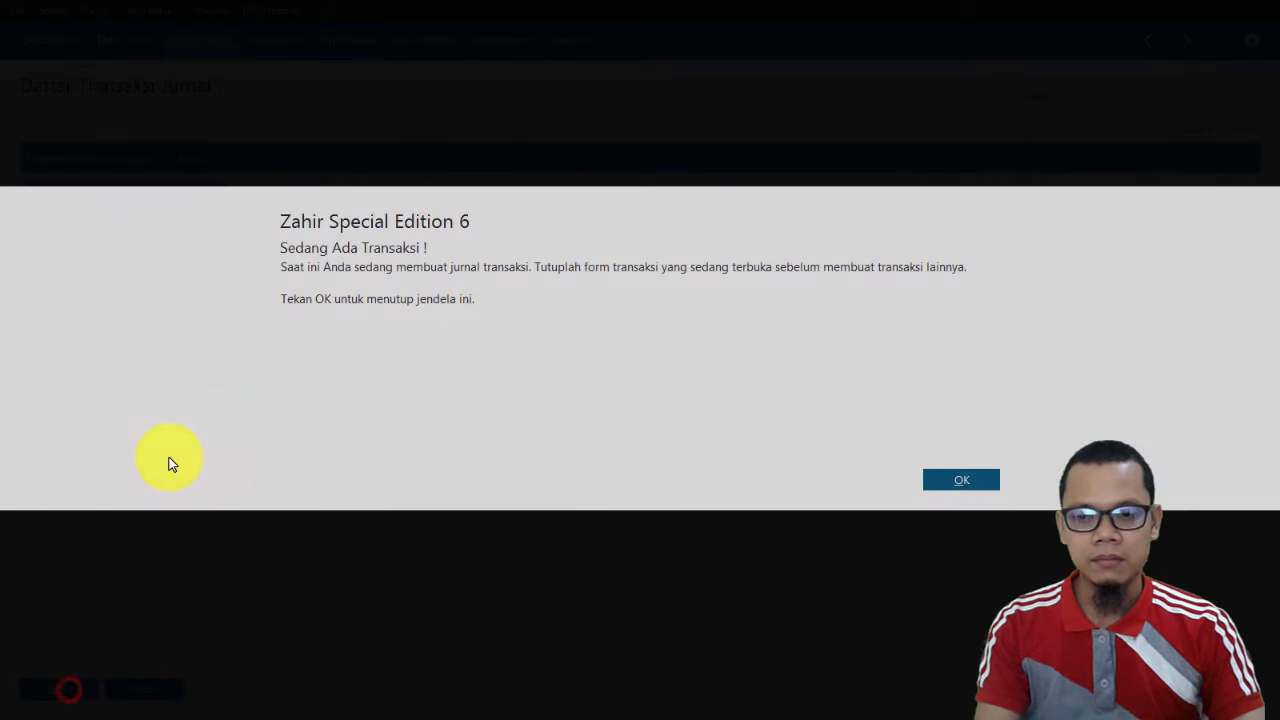
click(965, 482)
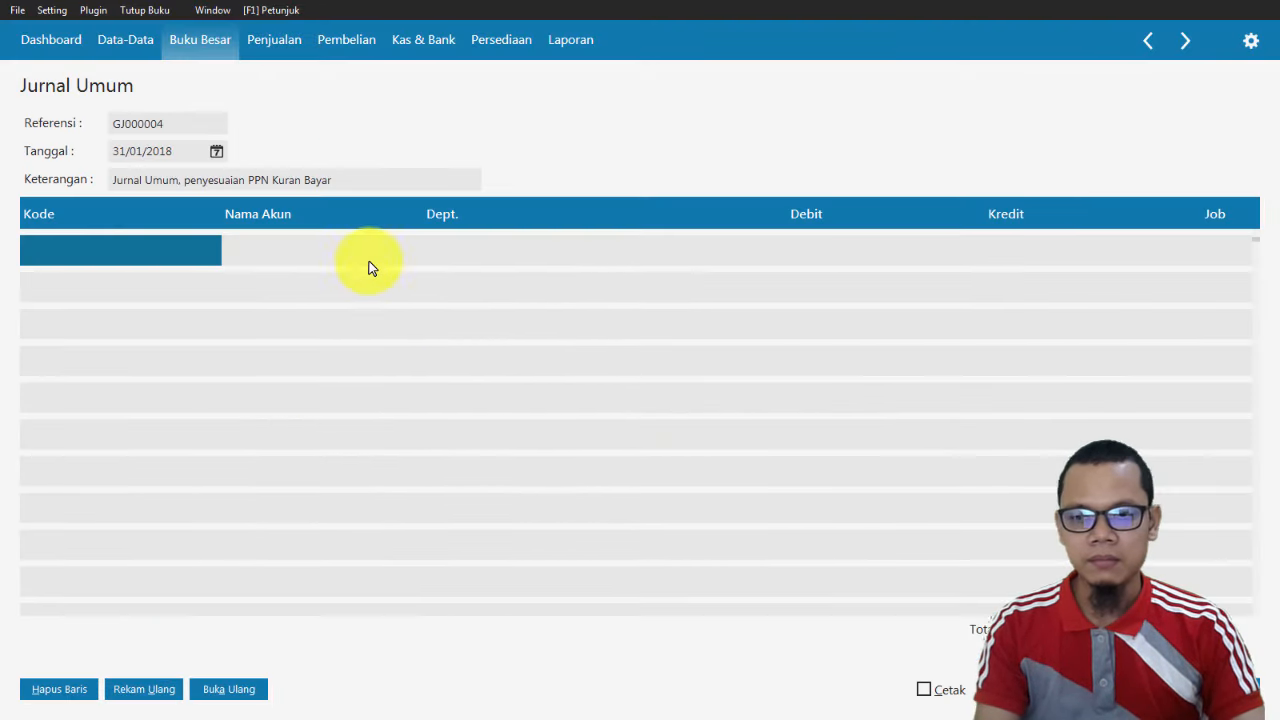
double_click(120, 253)
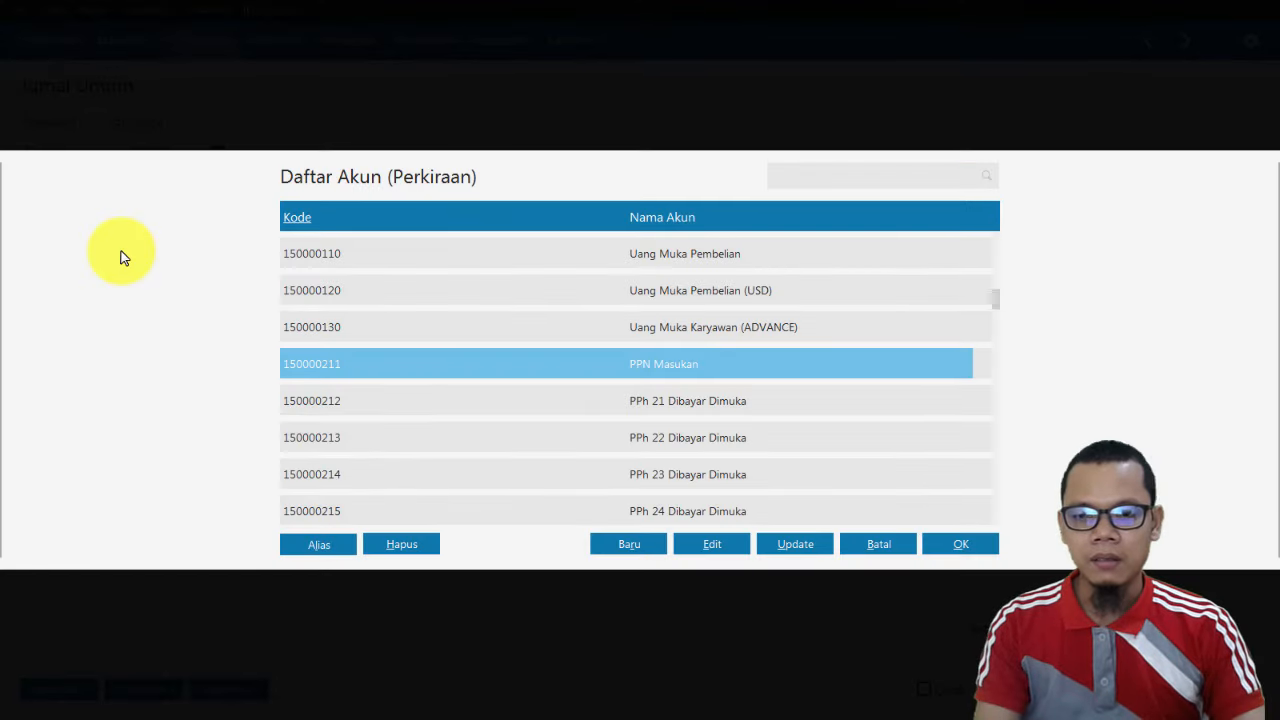
double_click(703, 366)
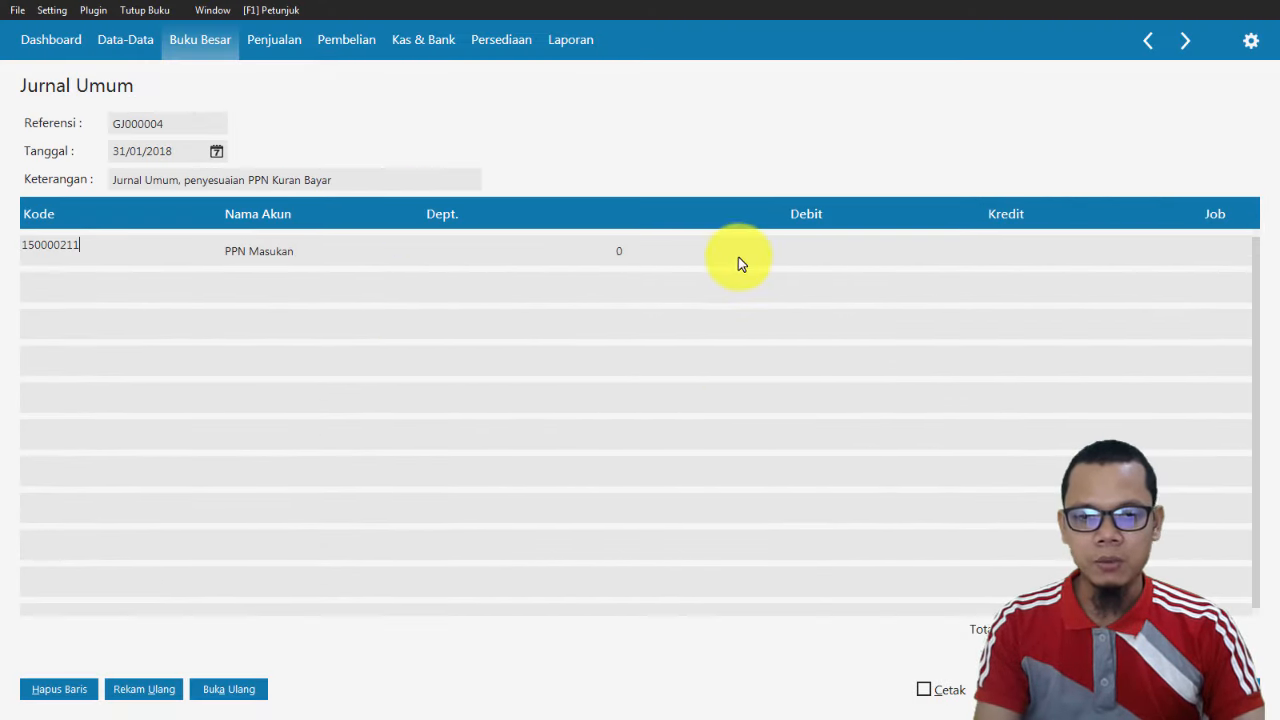
click(1010, 252)
text(8)
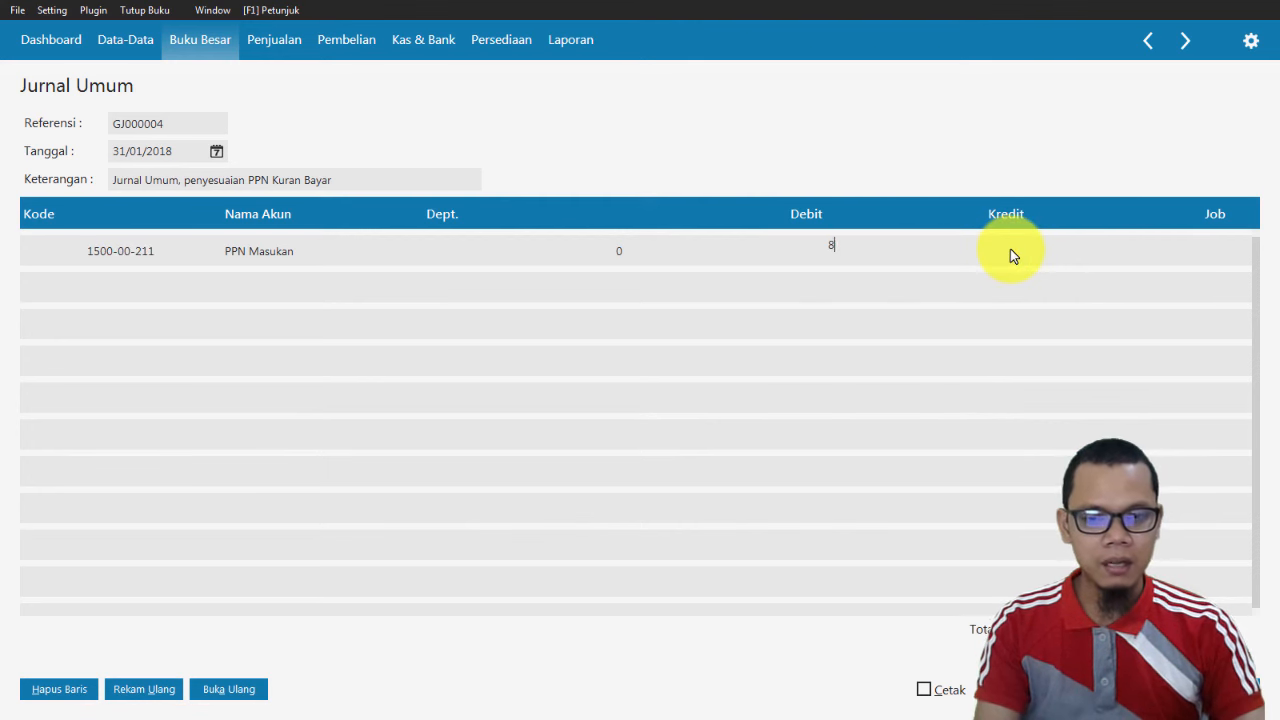
text(00.0000)
key(Return)
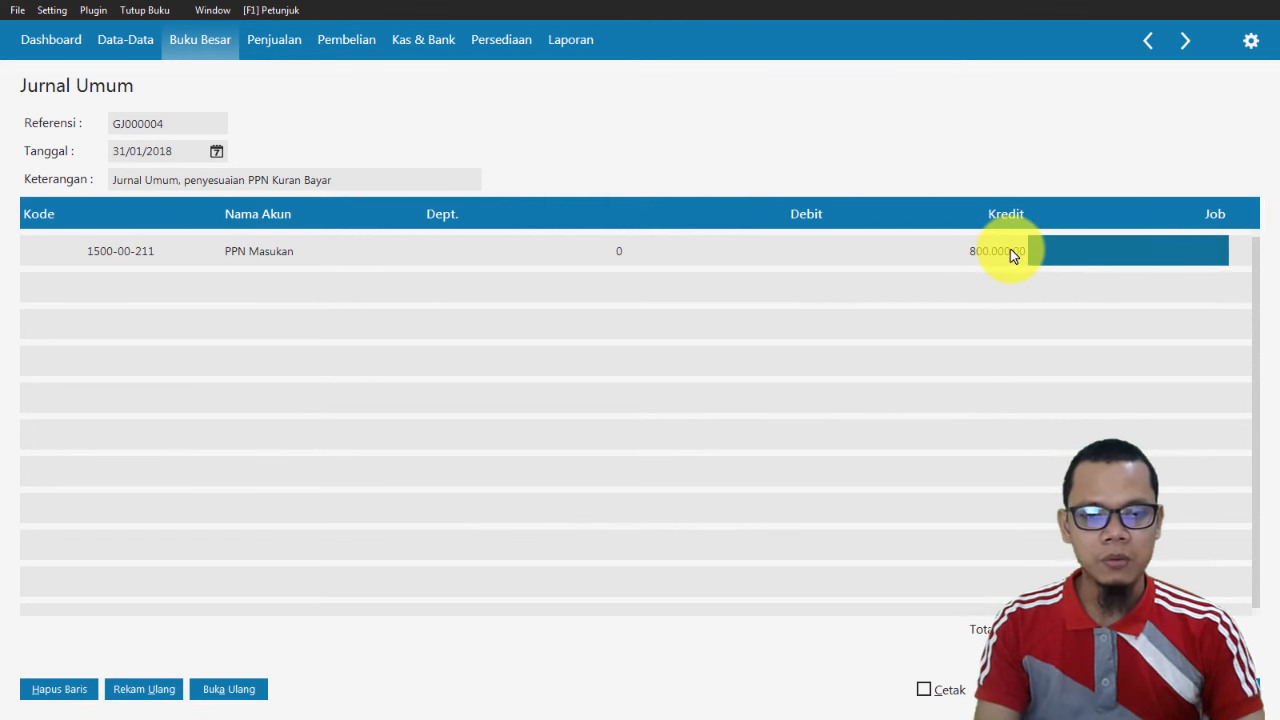
Check the case 19 slide and add account 2300-00-011 PPN Keluaran as the second journal line with a debit of 2.715.000.
key(alt+Tab)
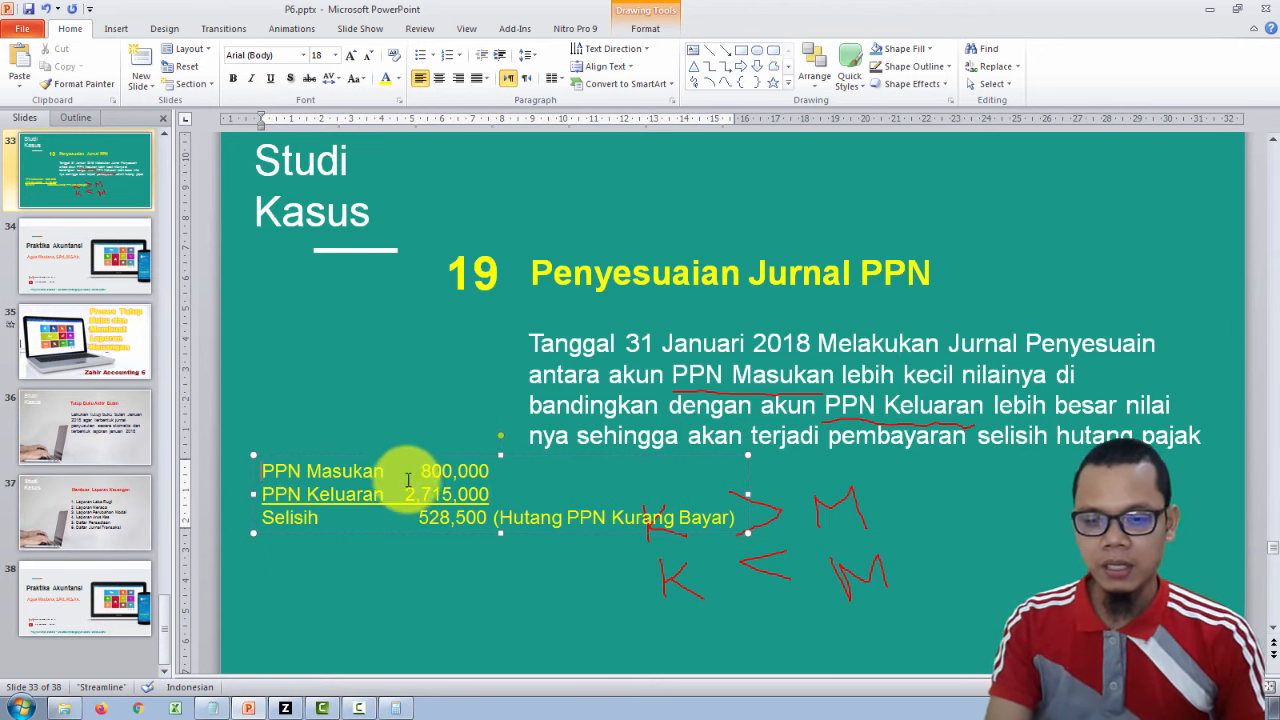
key(alt+Tab)
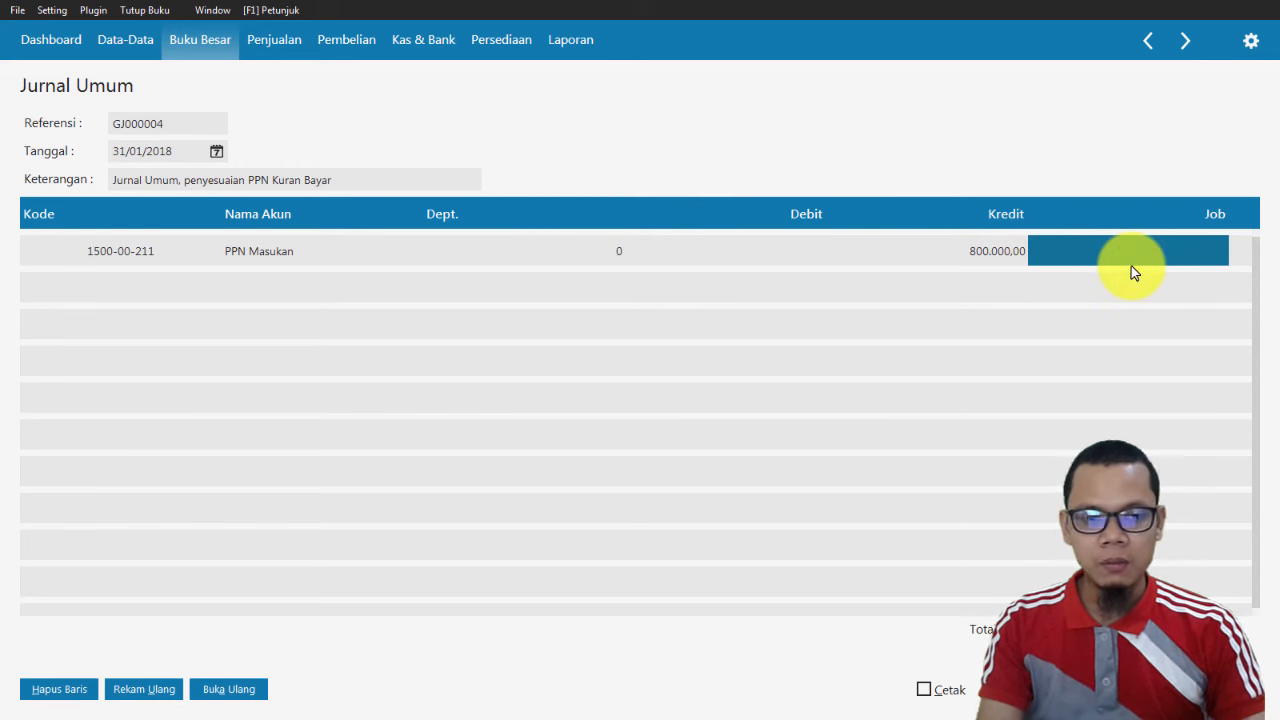
key(Return)
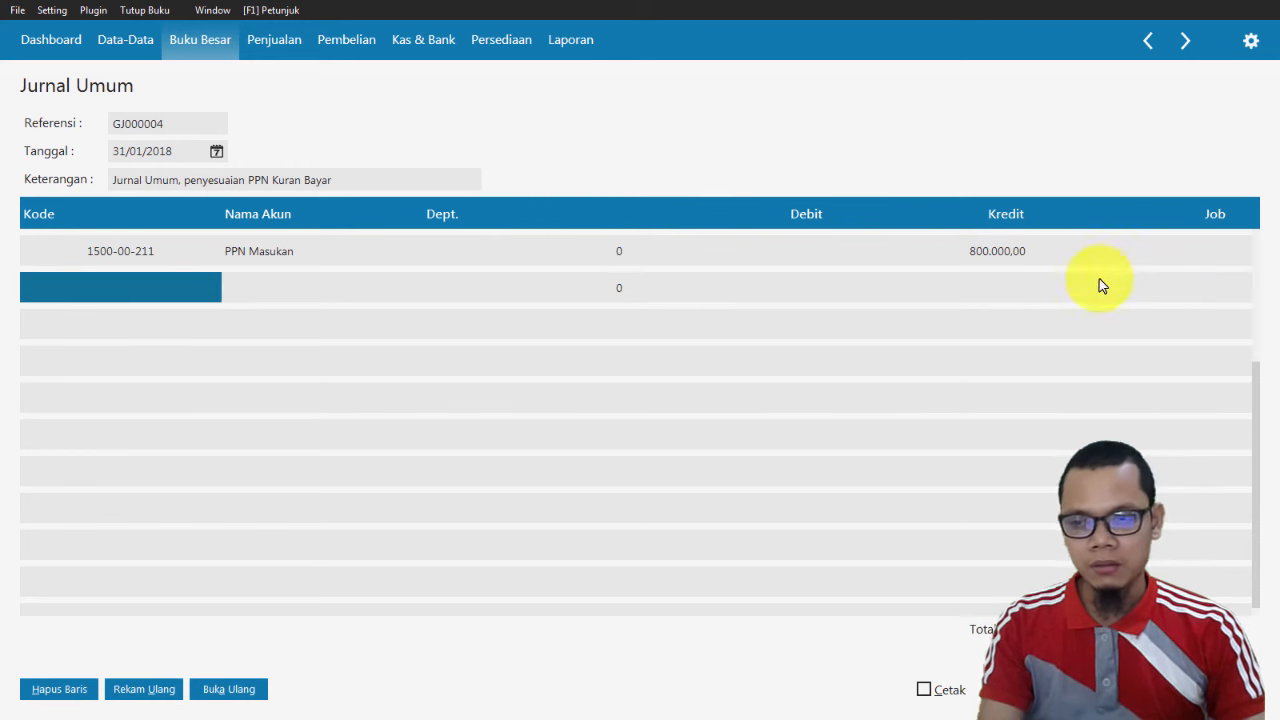
double_click(141, 278)
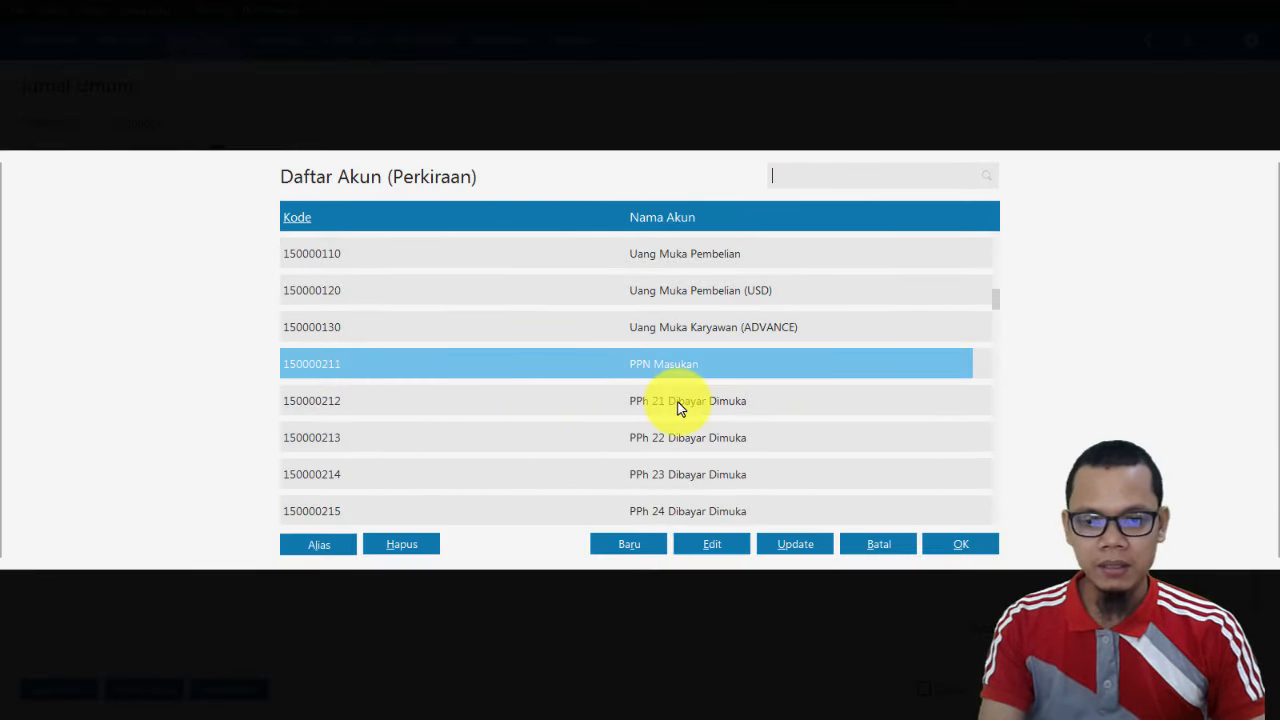
key(Down)
key(Down)
key(Down)
key(Down)
key(Down)
key(Down)
key(Down)
key(Down)
key(Down)
key(Down)
key(Down)
key(Down)
key(Down)
key(Down)
key(Down)
key(Down)
key(Down)
key(Down)
key(Down)
key(Down)
key(Down)
key(Down)
key(Down)
key(Down)
key(Down)
key(Down)
key(Down)
key(Down)
key(Down)
key(Down)
key(Down)
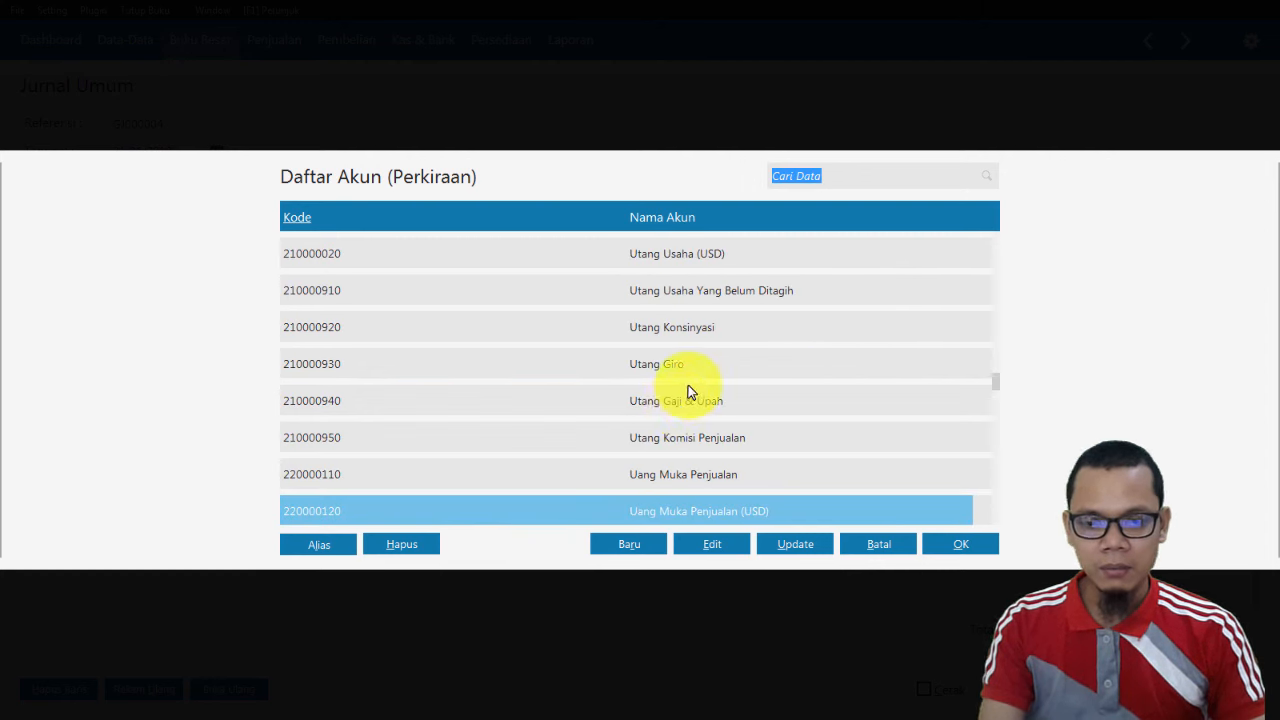
key(Down)
key(Down)
key(Down)
key(Down)
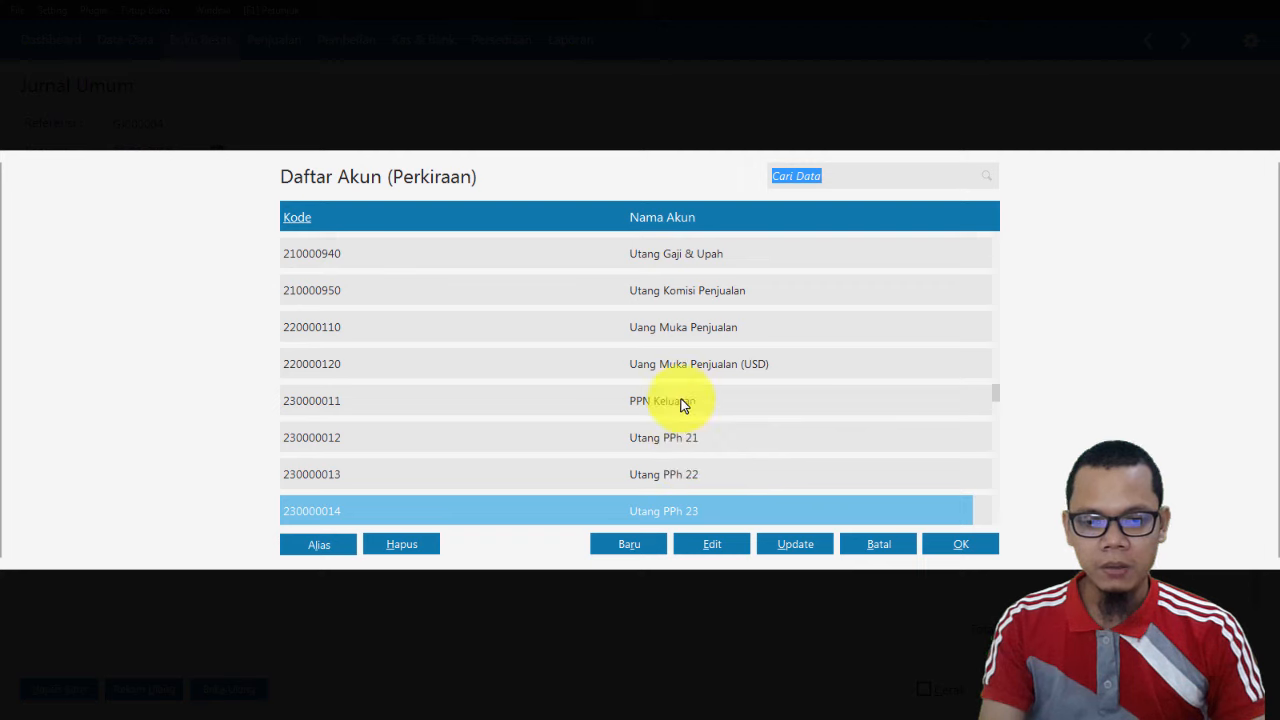
double_click(680, 404)
click(829, 289)
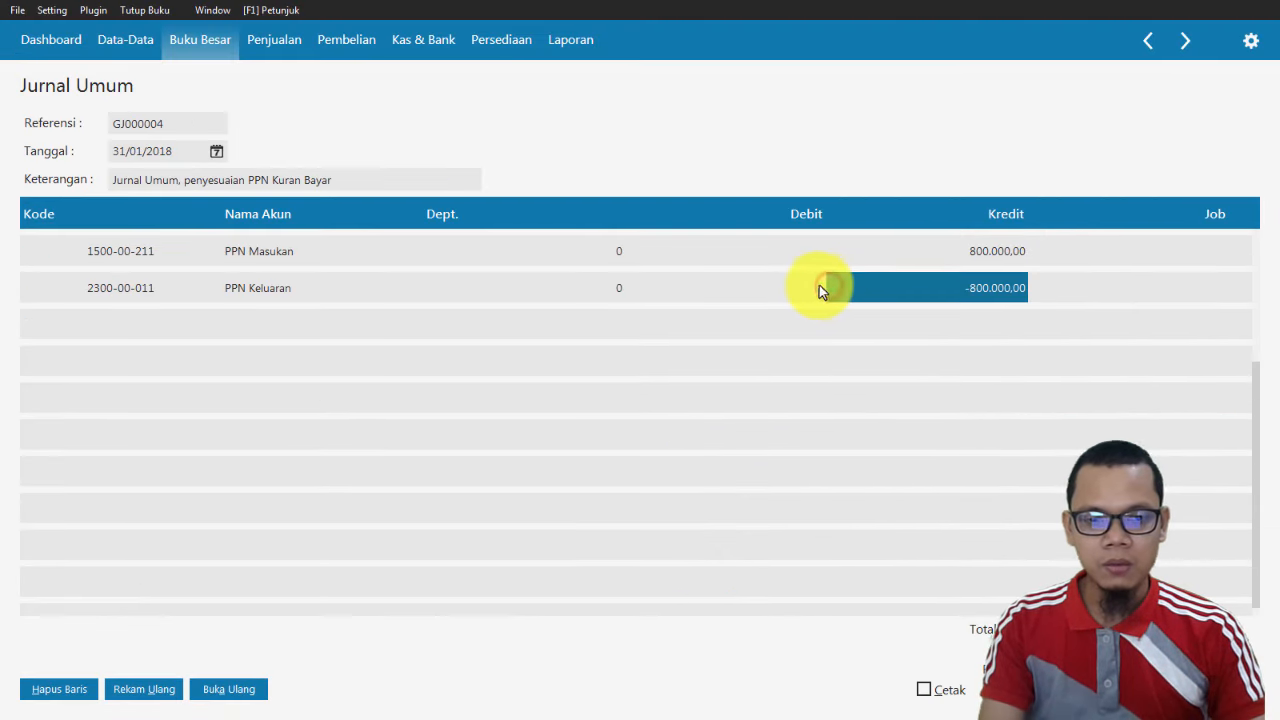
click(816, 289)
text(2)
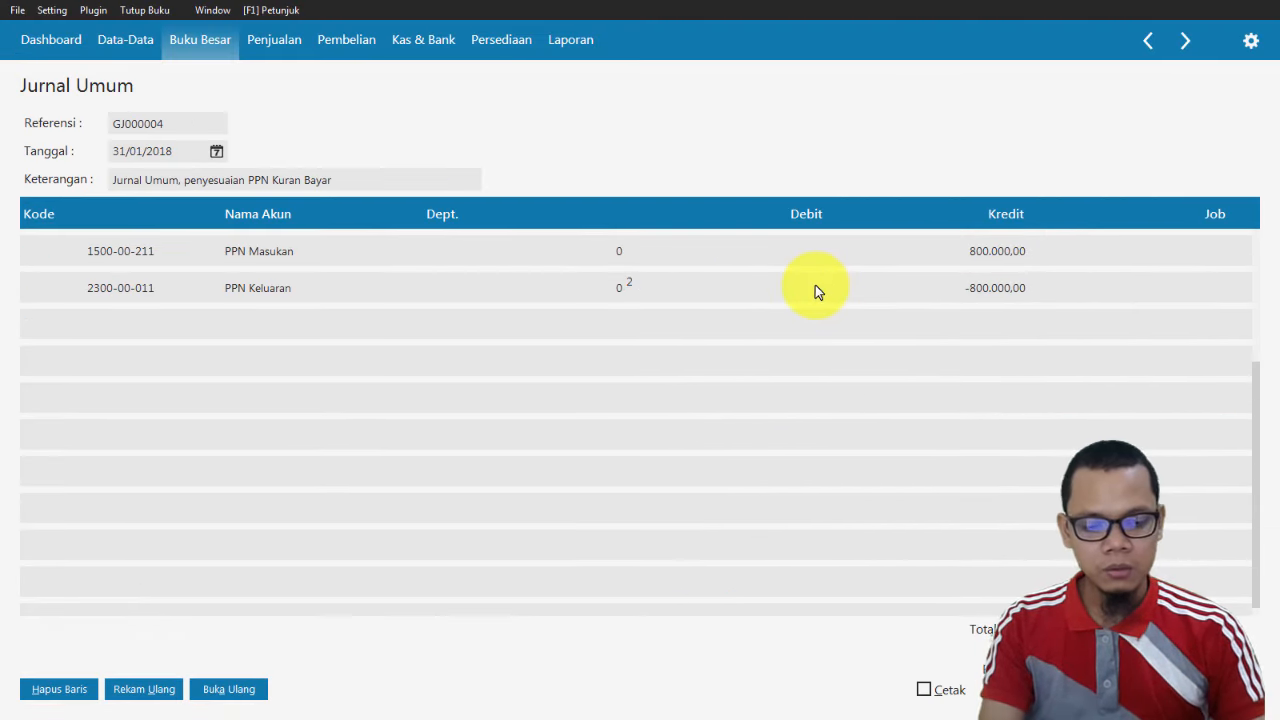
text(.715.000)
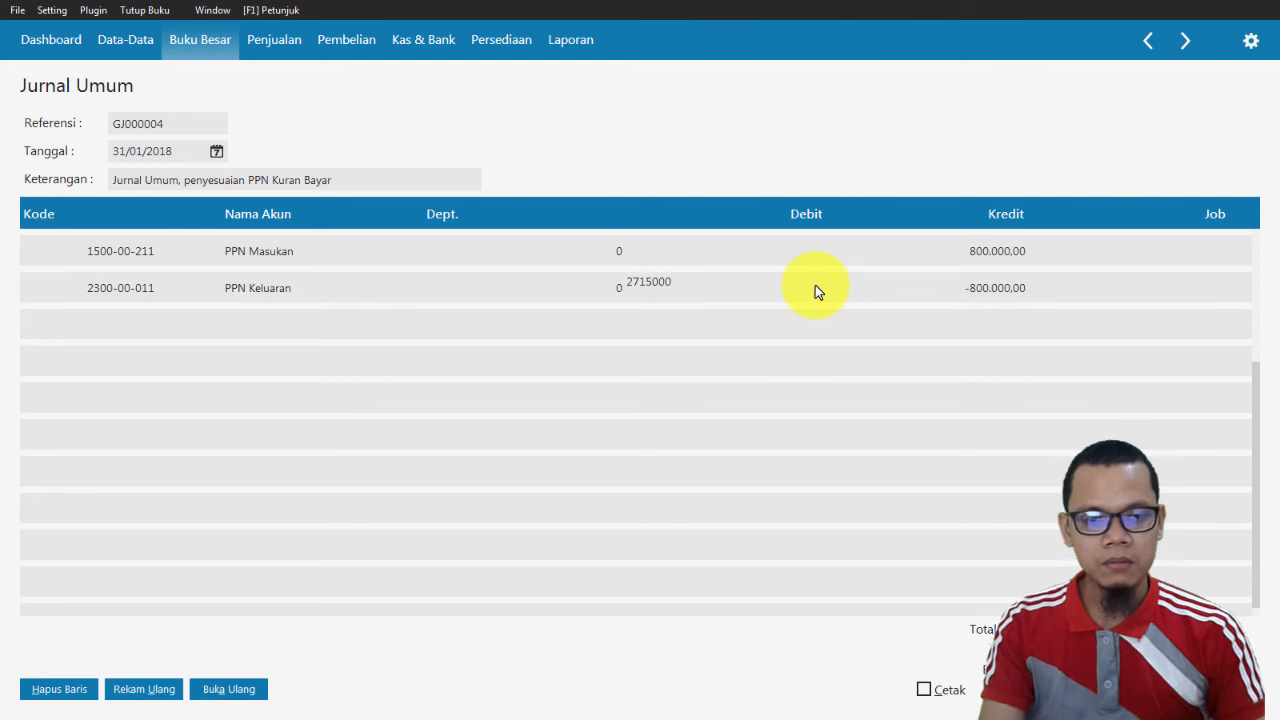
key(Tab)
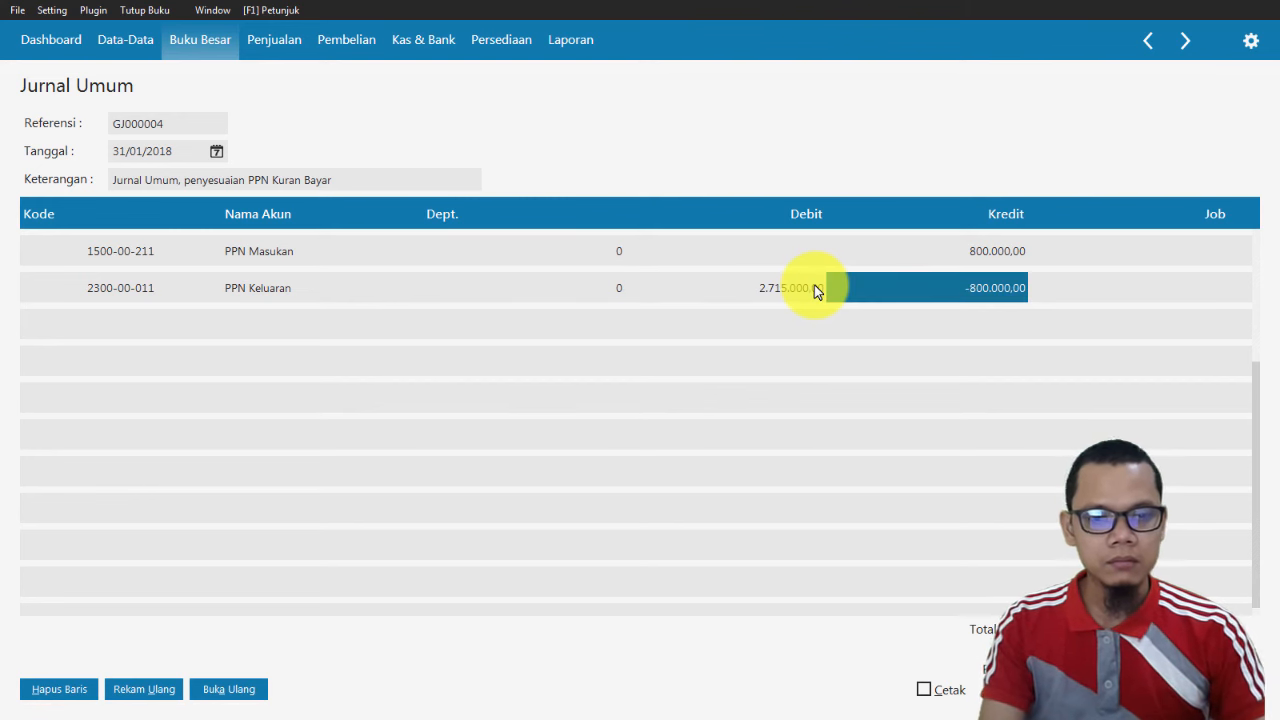
Clear the credit amount on the PPN Keluaran line.
click(608, 289)
click(777, 287)
double_click(965, 290)
key(BackSpace)
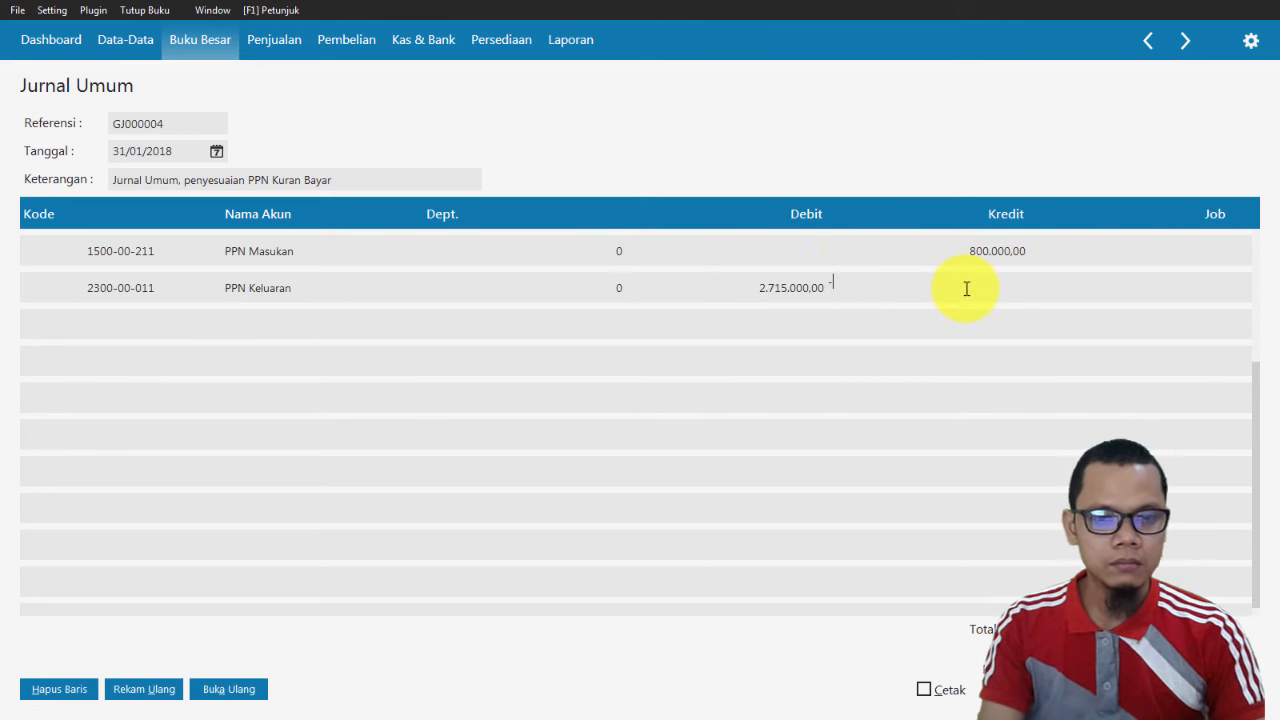
key(Tab)
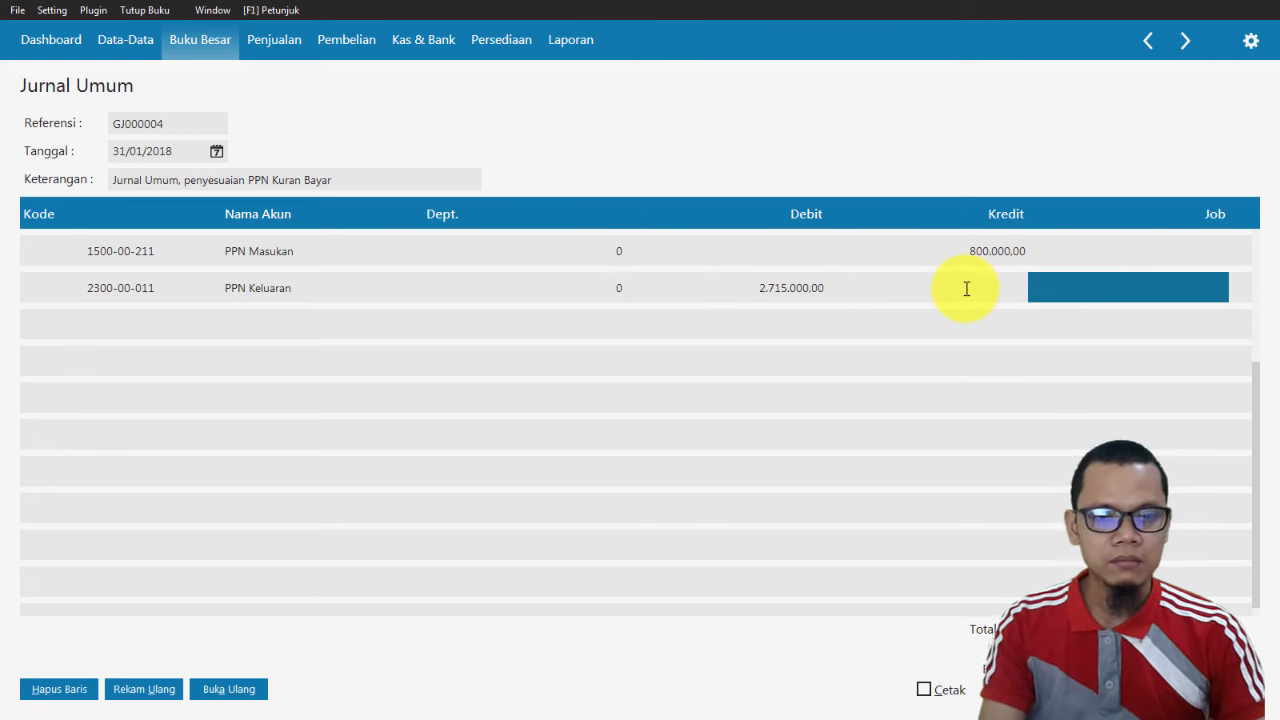
Start a third journal line without assigning a project to PPN Keluaran, and recheck the PPN difference on the case 19 slide.
key(alt+Tab)
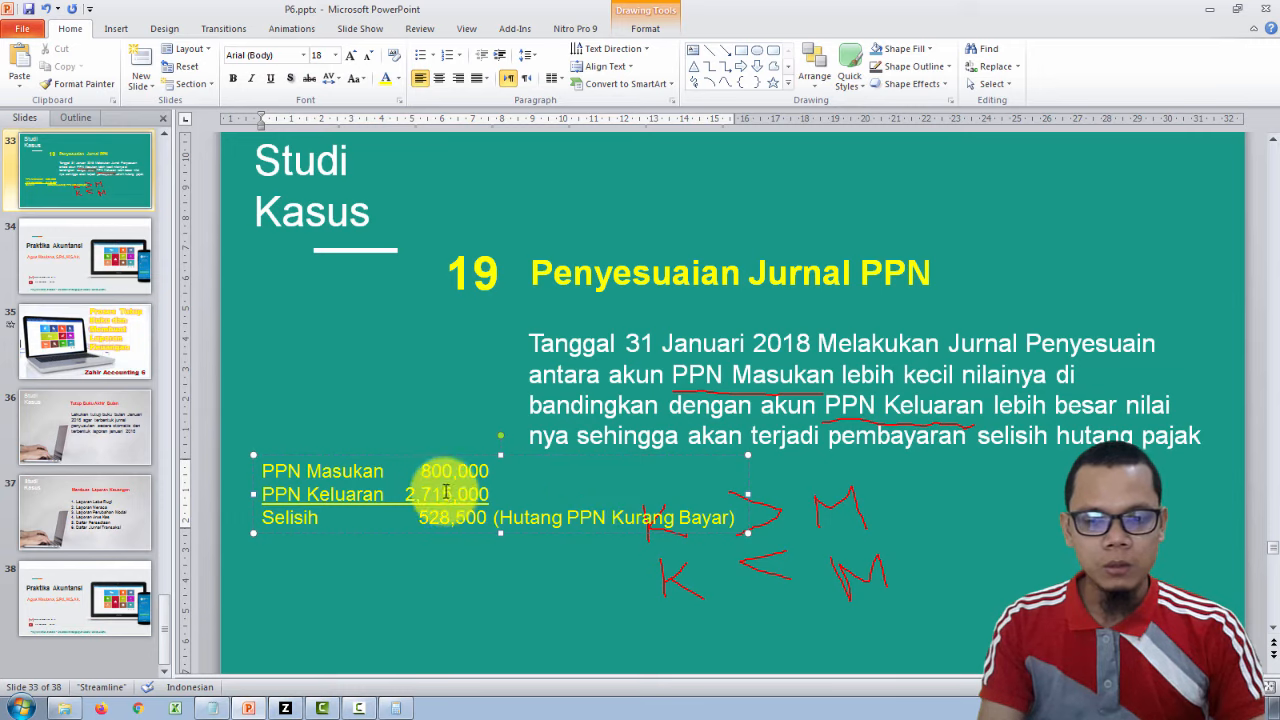
key(alt+Tab)
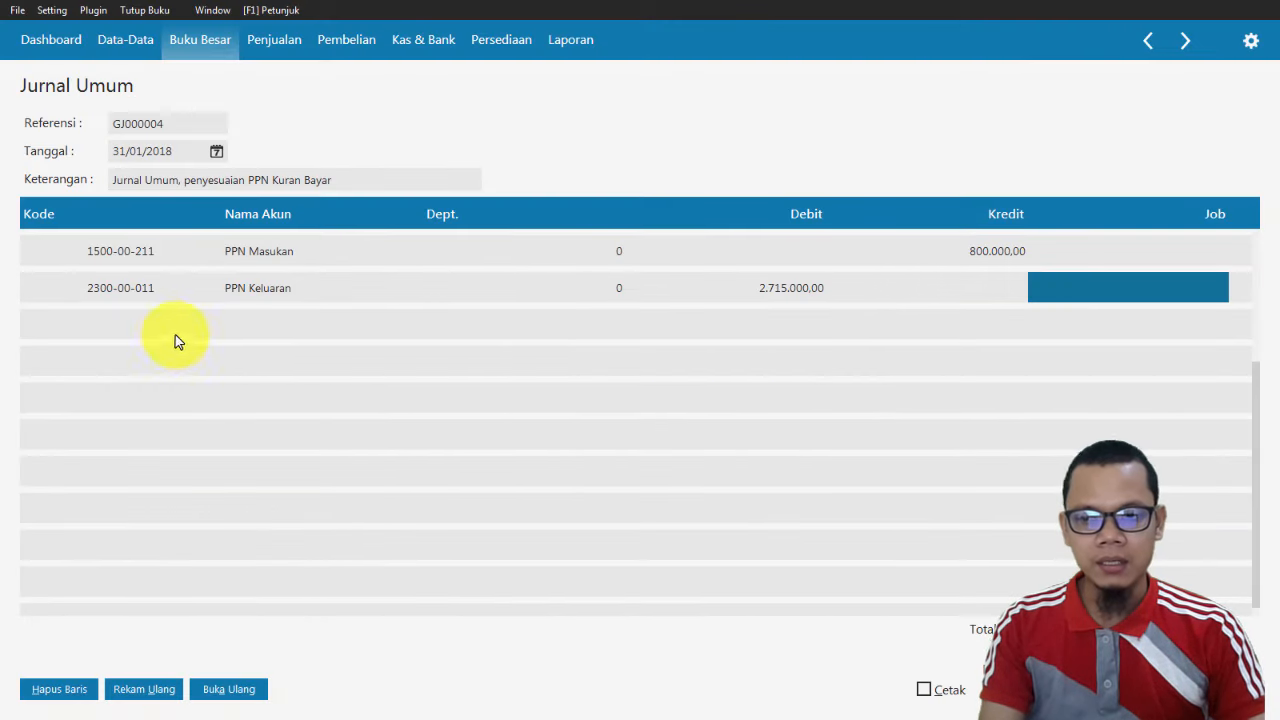
key(Return)
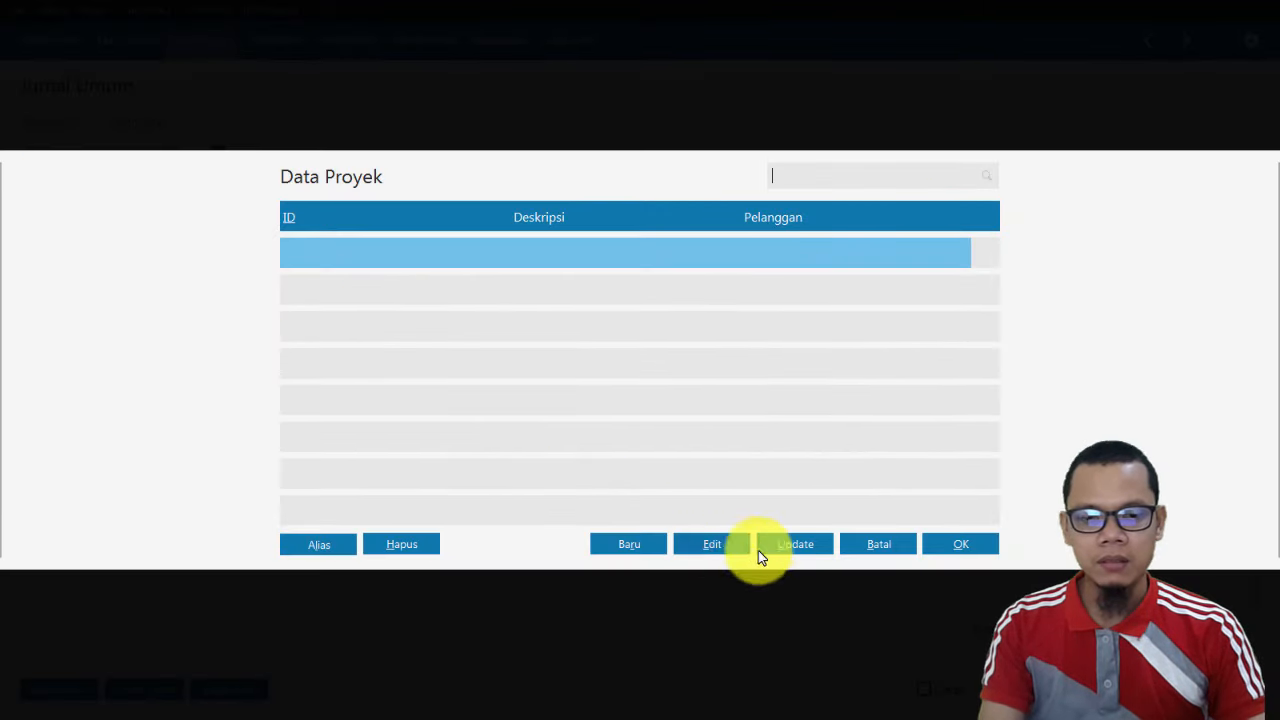
click(898, 543)
key(Tab)
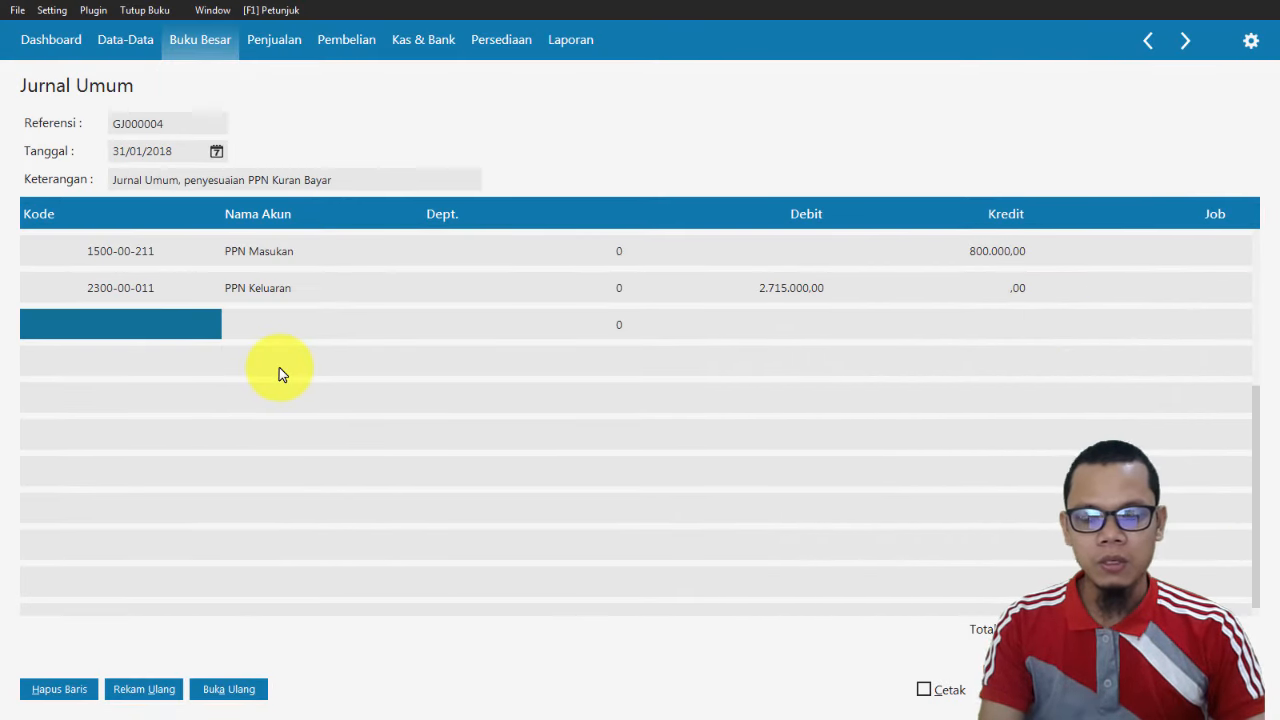
key(alt+Tab)
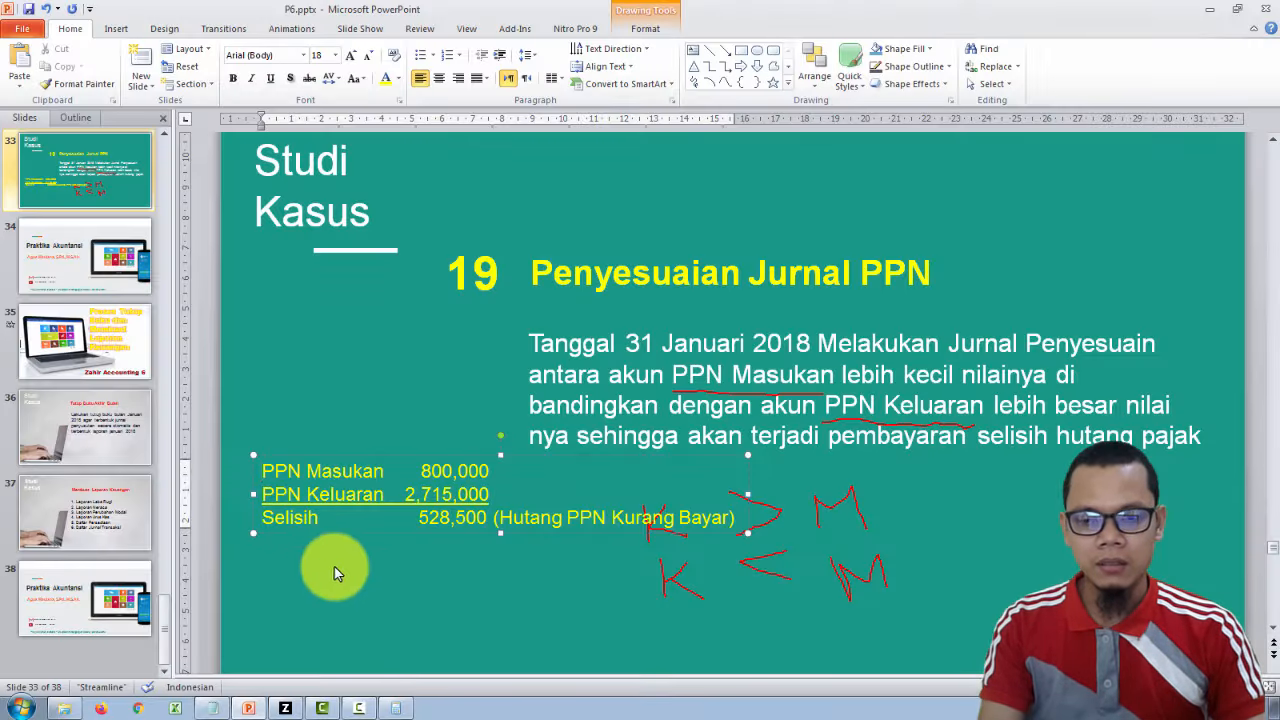
key(alt+Tab)
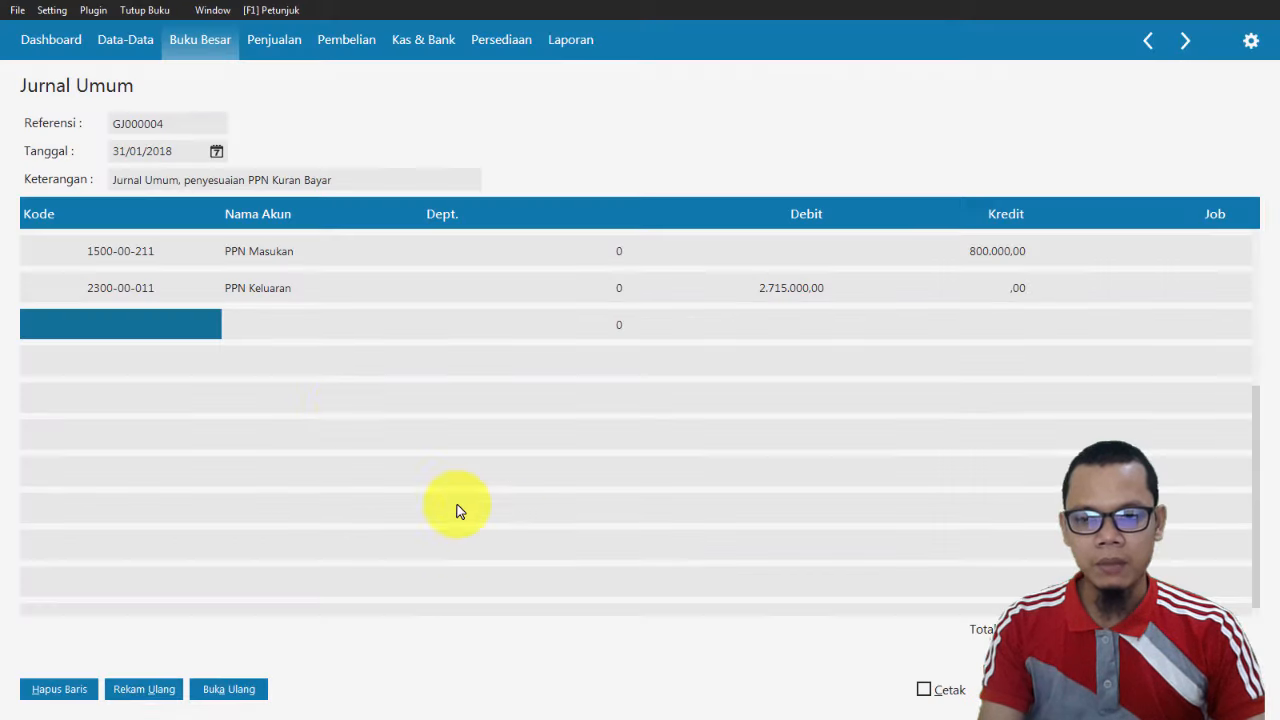
Look through the account list for a PPN Kurang Bayar payable account for the third line, and leave without choosing one.
double_click(131, 320)
key(Down)
key(Down)
key(Down)
key(Down)
key(Down)
key(Down)
key(Down)
key(Down)
key(Down)
key(Down)
key(Down)
key(Down)
key(Down)
key(Down)
key(Down)
key(Down)
key(Down)
key(Down)
key(Down)
key(Down)
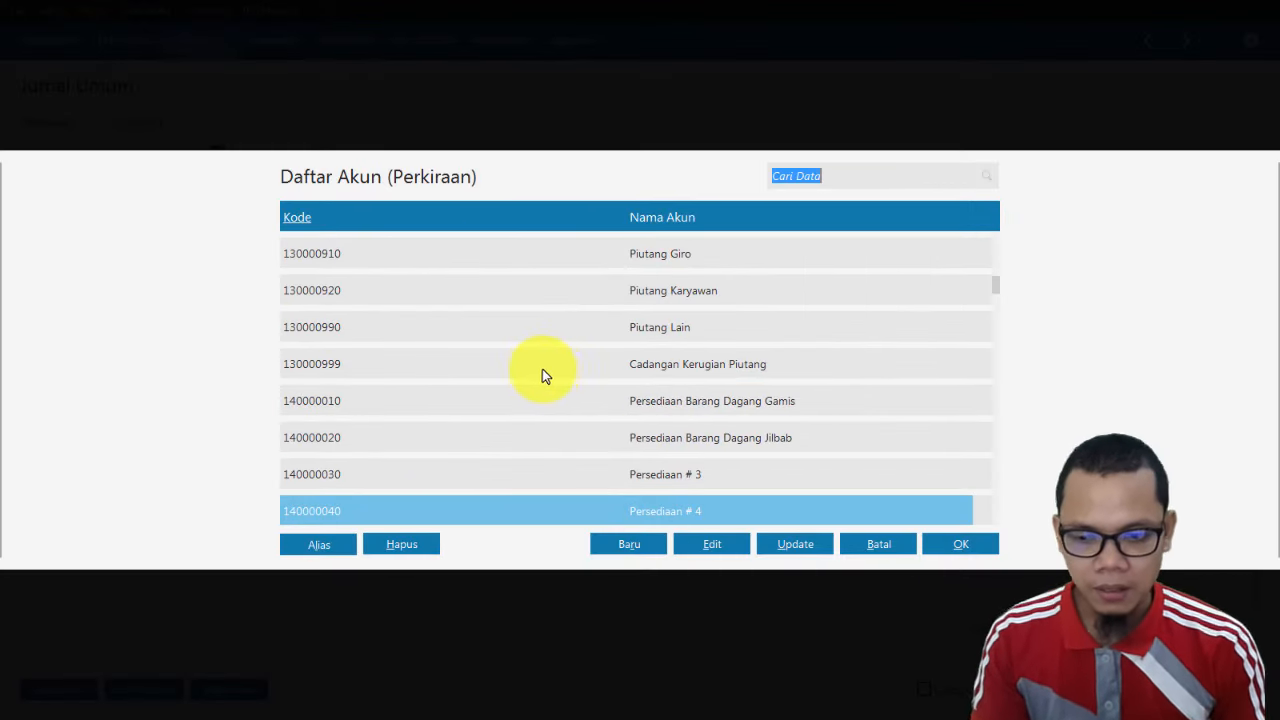
key(Down)
key(Down)
key(Down)
key(Down)
key(Down)
key(Down)
key(Down)
key(Down)
key(Down)
key(Down)
key(Down)
key(Down)
key(Down)
key(Down)
key(Down)
key(Down)
key(Down)
key(Down)
key(Down)
key(Down)
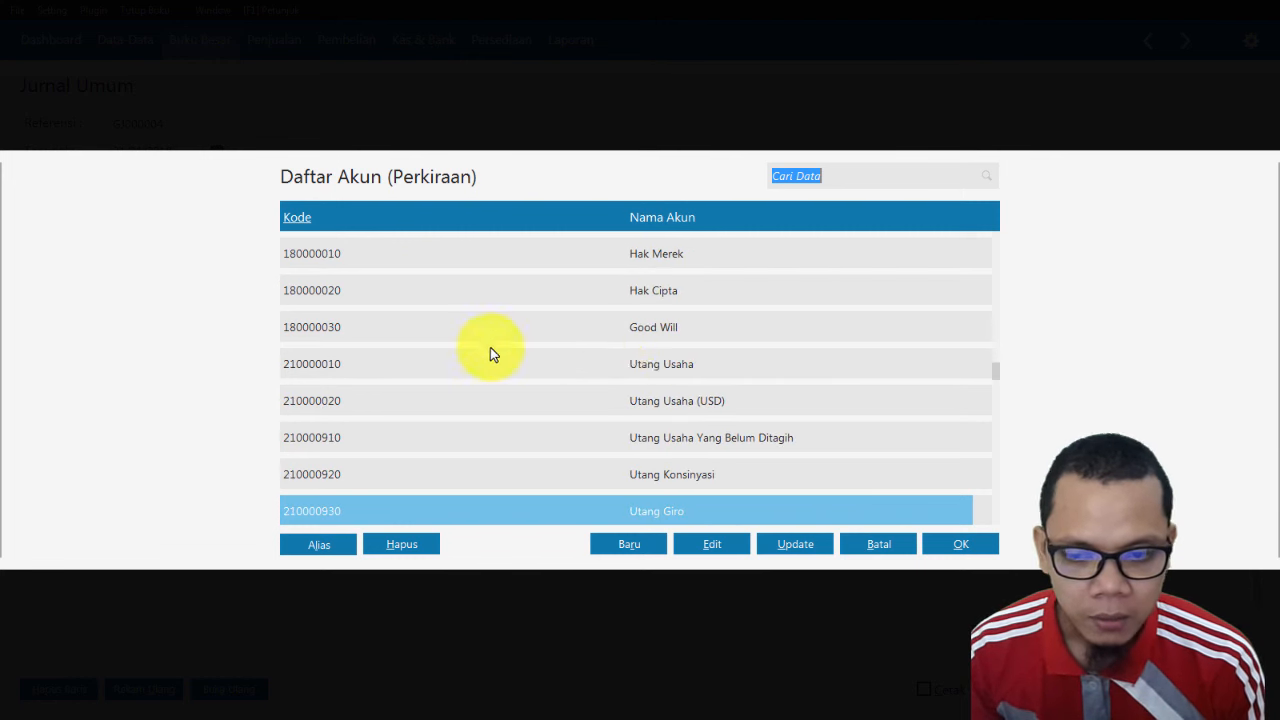
click(703, 371)
key(Down)
key(Down)
key(Down)
key(Down)
key(Down)
key(Down)
key(Down)
key(Down)
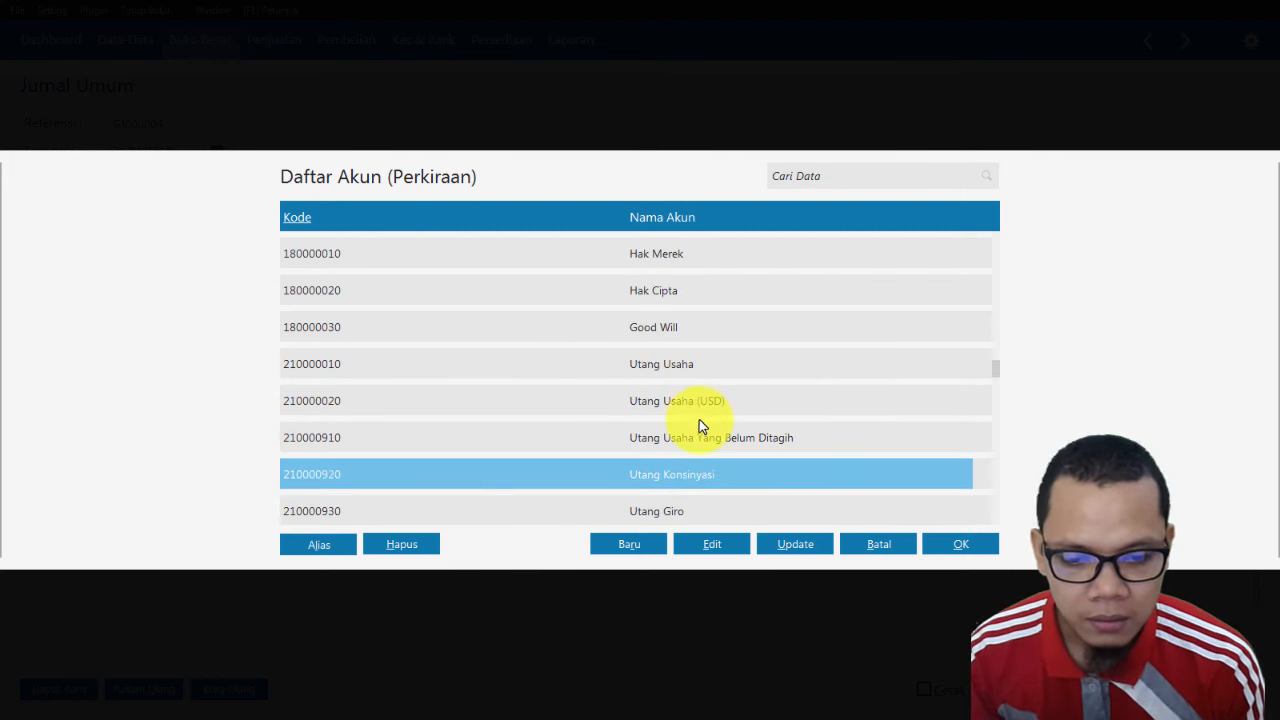
key(Down)
key(Down)
key(Down)
key(Down)
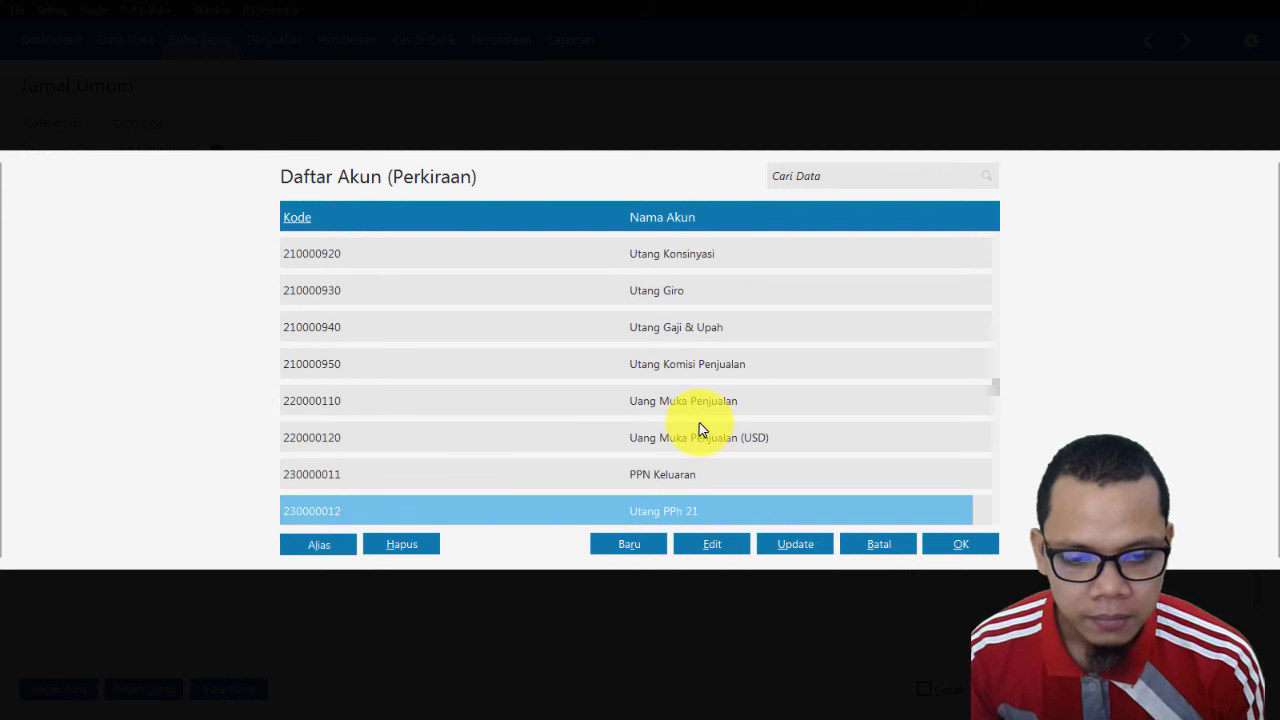
key(Down)
key(Down)
key(Down)
key(Down)
key(Down)
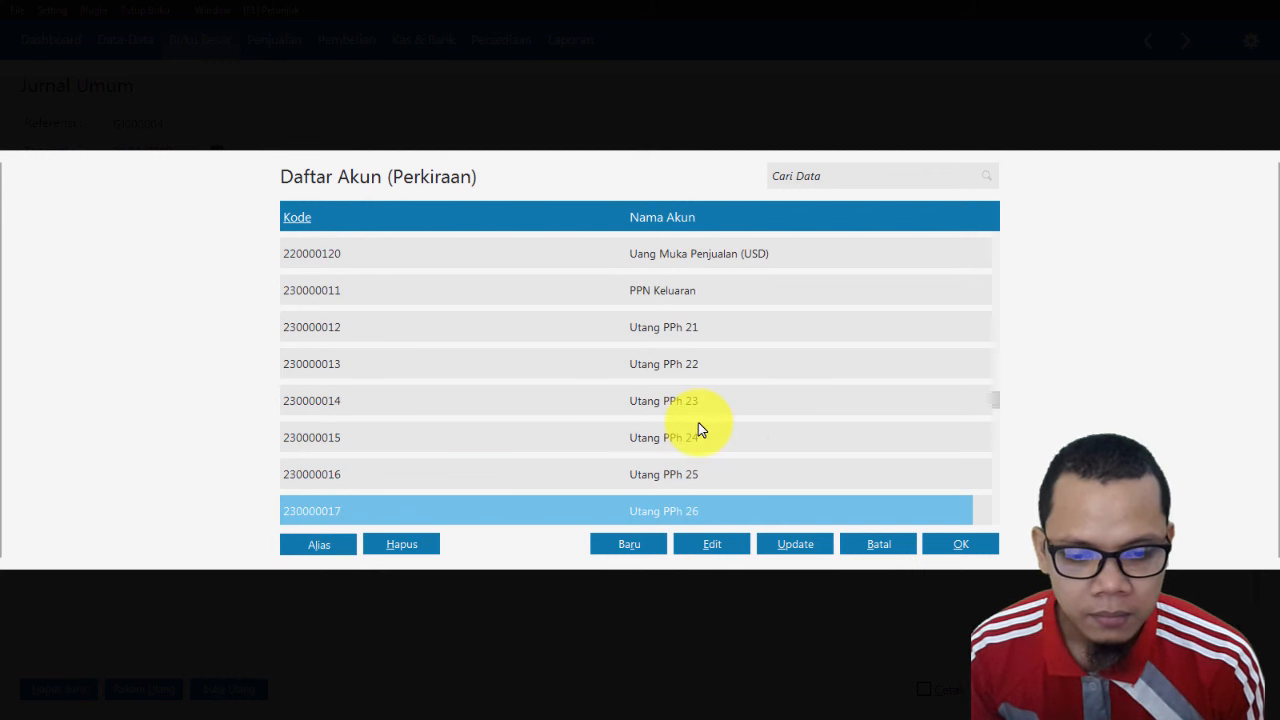
key(Down)
key(Down)
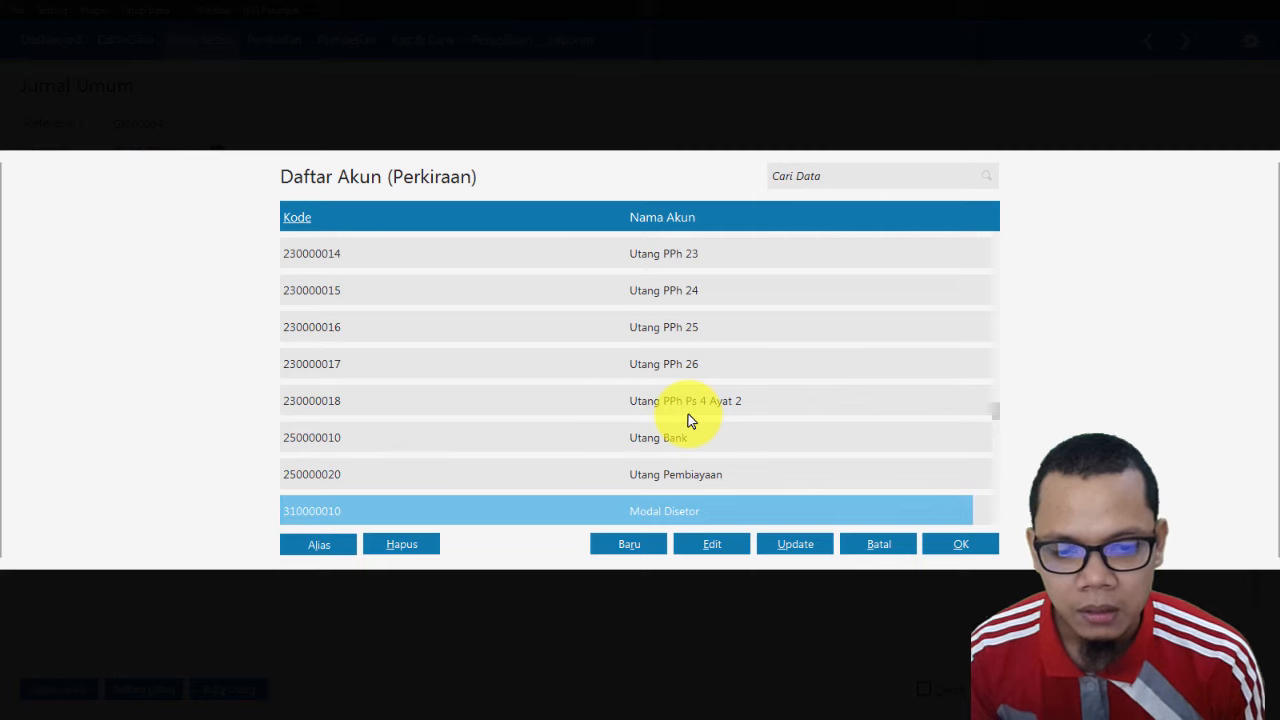
key(Escape)
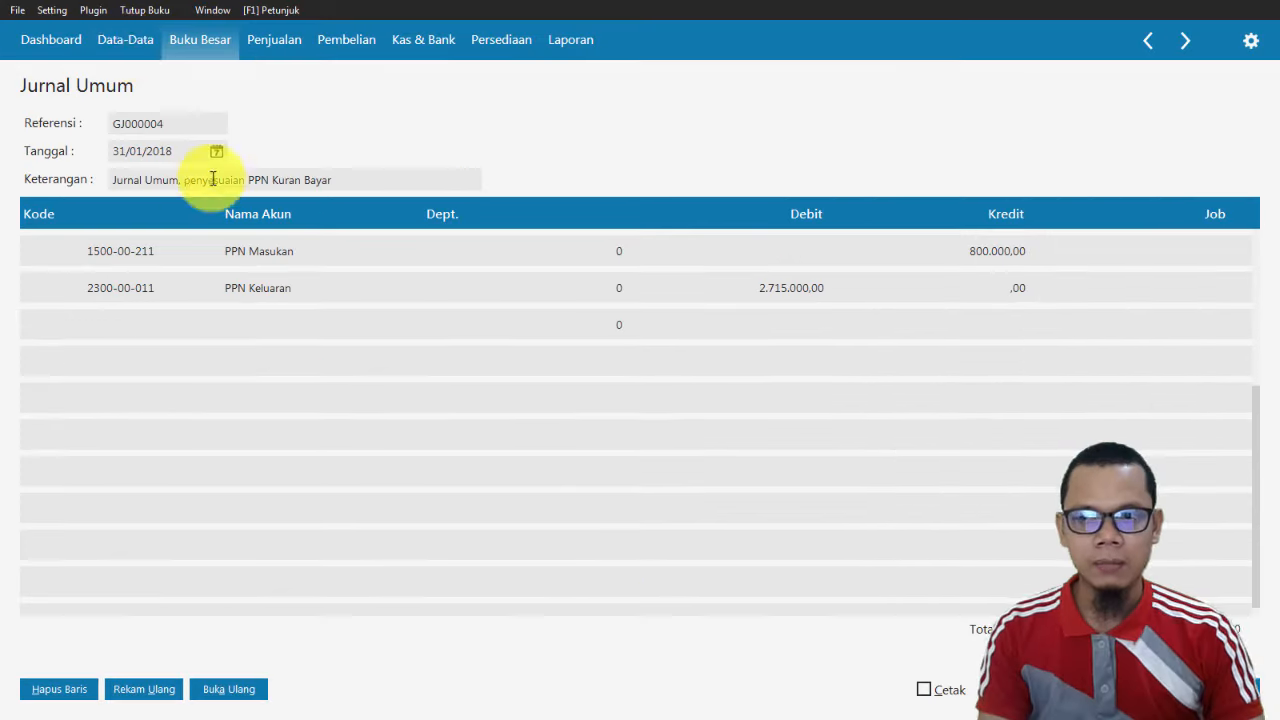
Open the account list and look through the tax payable and expense accounts for an unused account that can be removed.
click(147, 61)
mouse_move(717, 254)
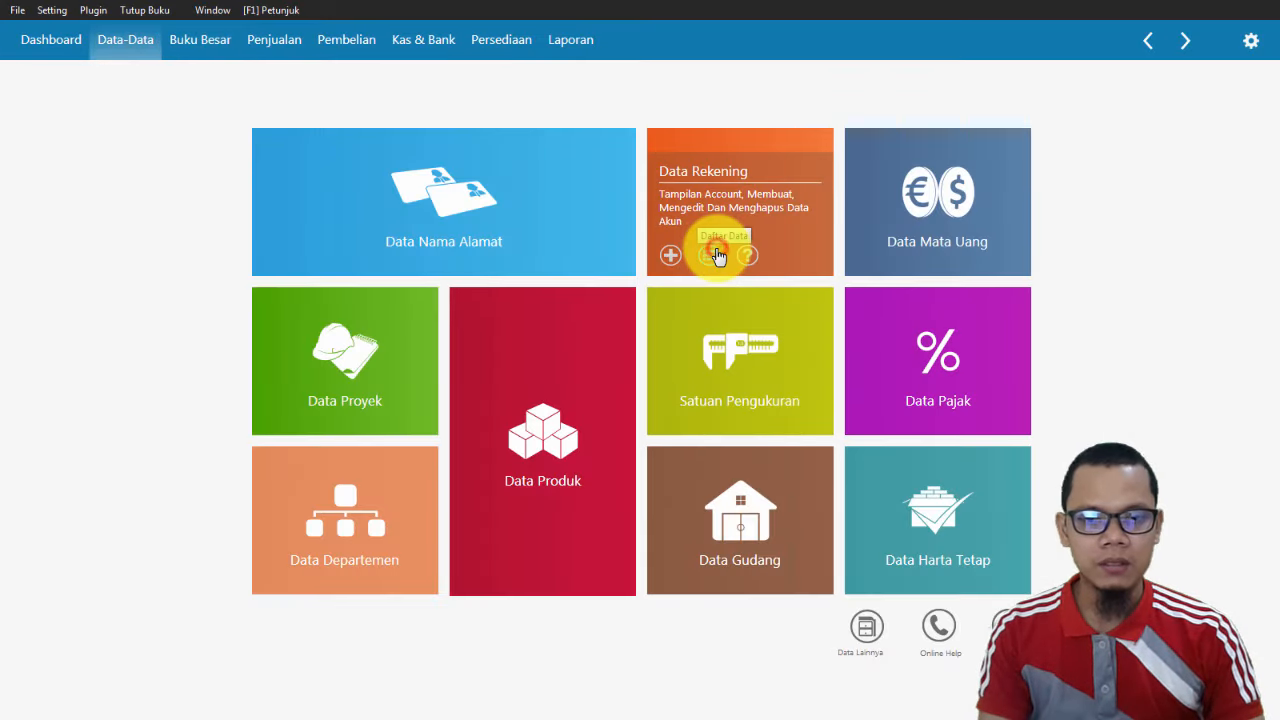
click(712, 206)
click(177, 443)
scroll(176, 443, down, 5)
scroll(177, 443, down, 10)
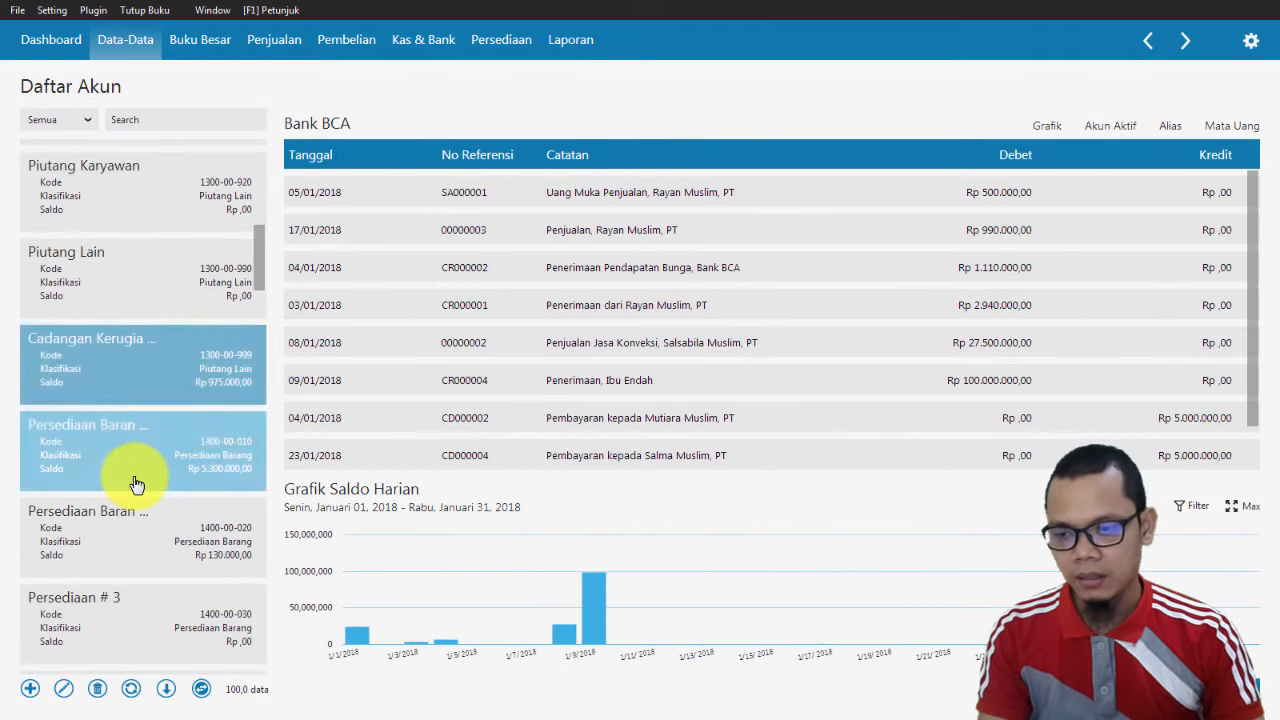
scroll(135, 484, up, 3)
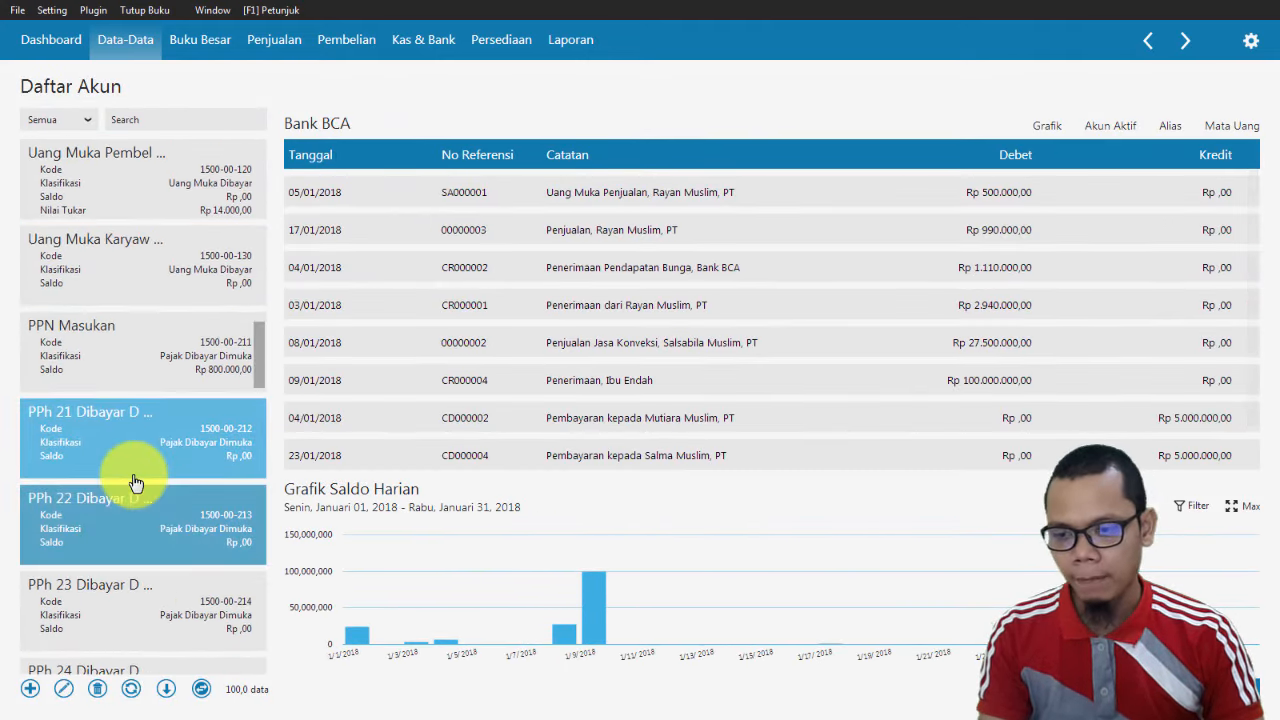
scroll(135, 484, down, 10)
scroll(135, 481, down, 10)
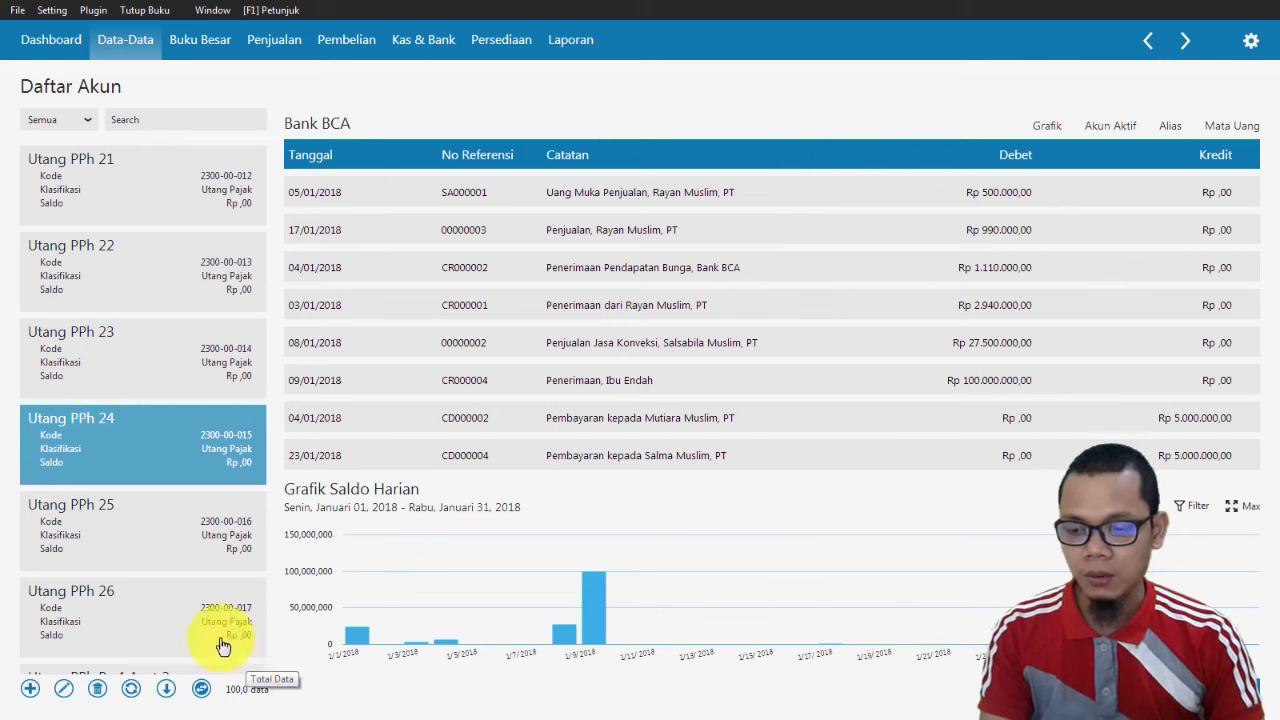
scroll(163, 546, down, 5)
scroll(178, 560, down, 5)
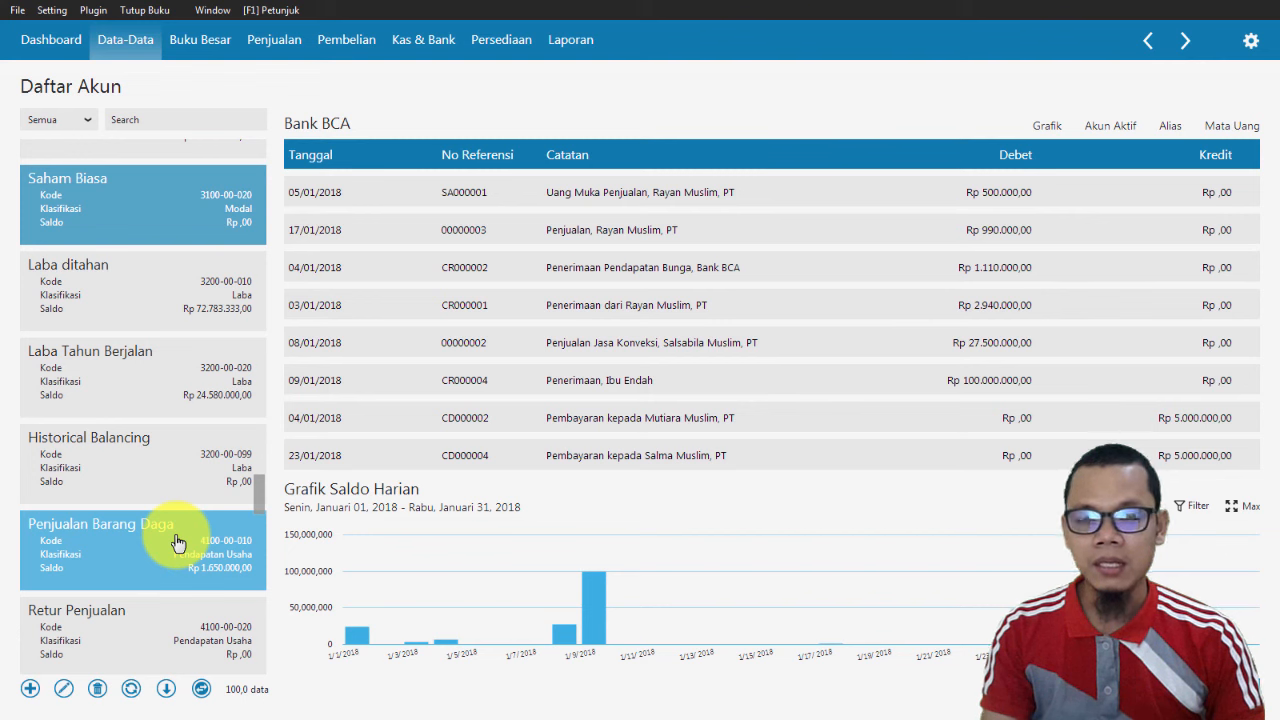
scroll(178, 543, up, 2)
scroll(178, 543, down, 7)
scroll(178, 543, up, 9)
scroll(176, 543, down, 20)
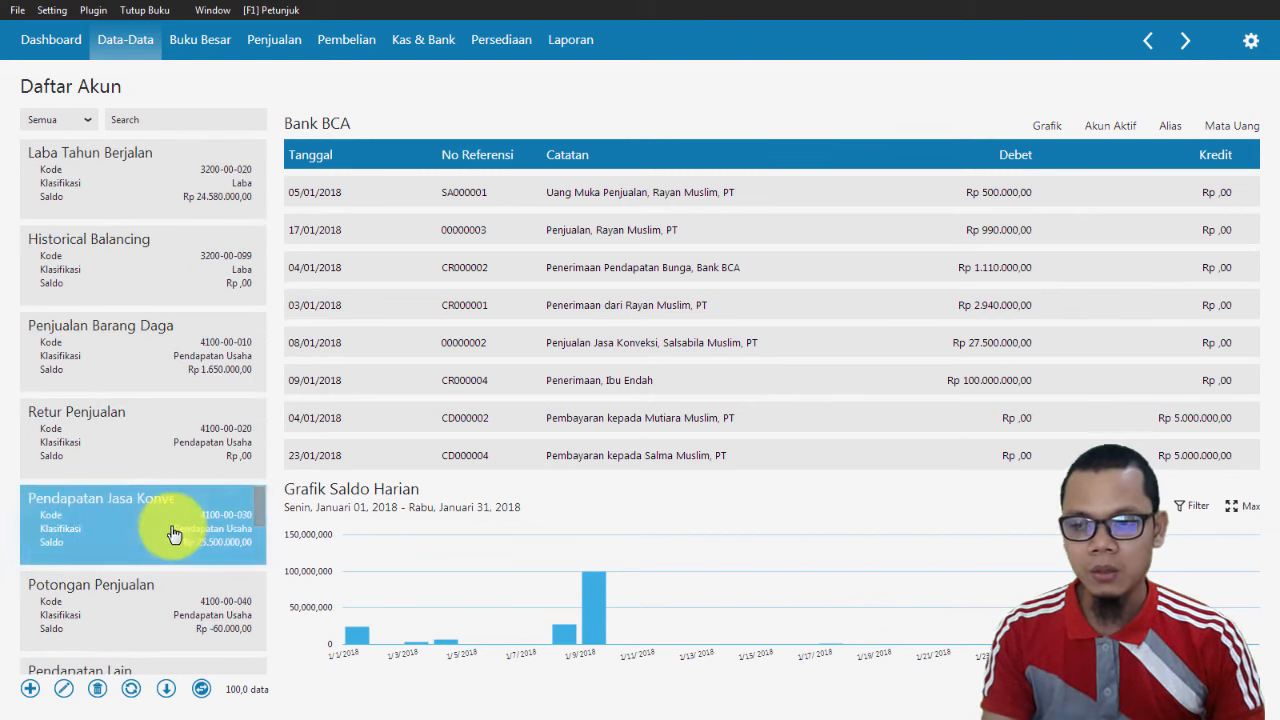
click(168, 535)
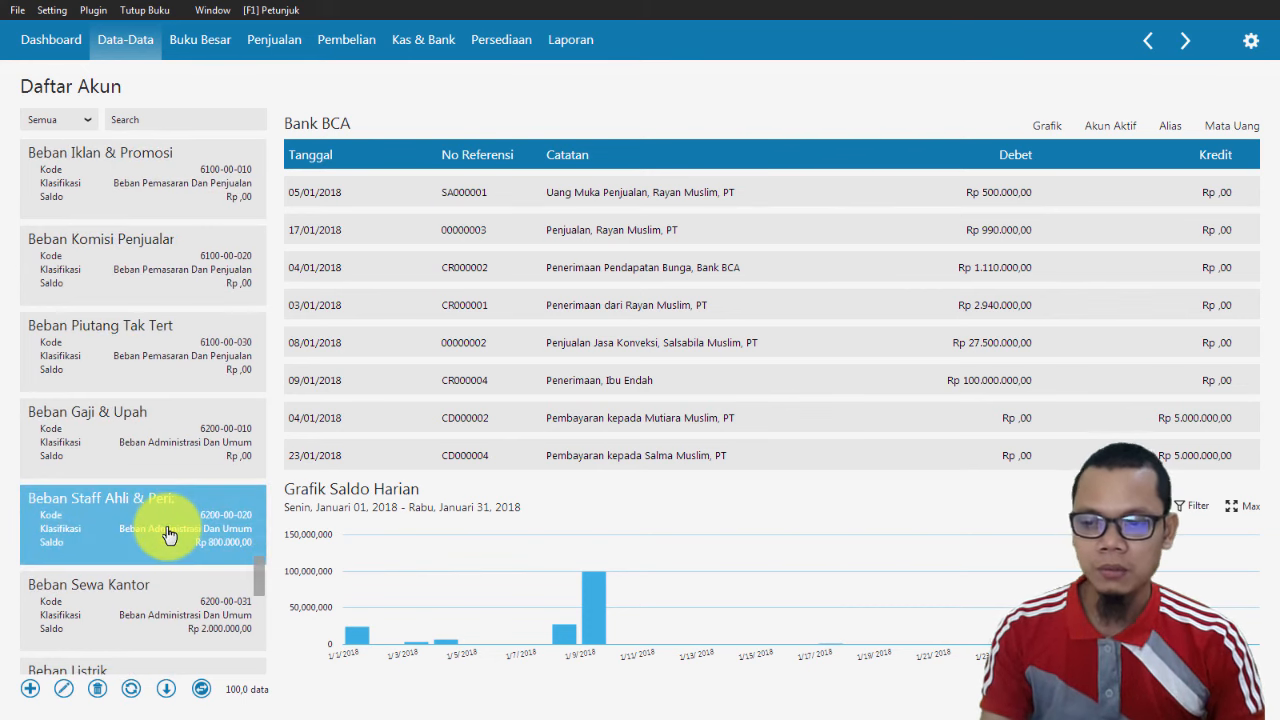
scroll(168, 535, down, 4)
click(168, 535)
scroll(168, 535, down, 5)
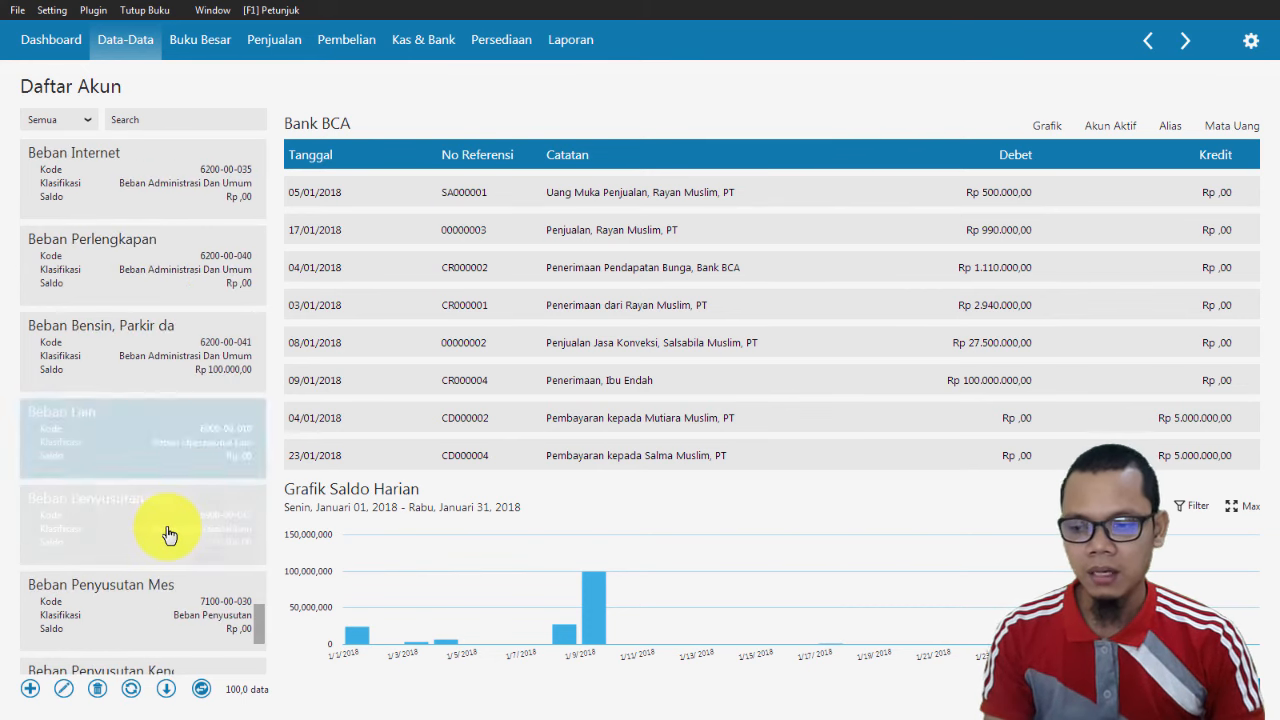
click(168, 535)
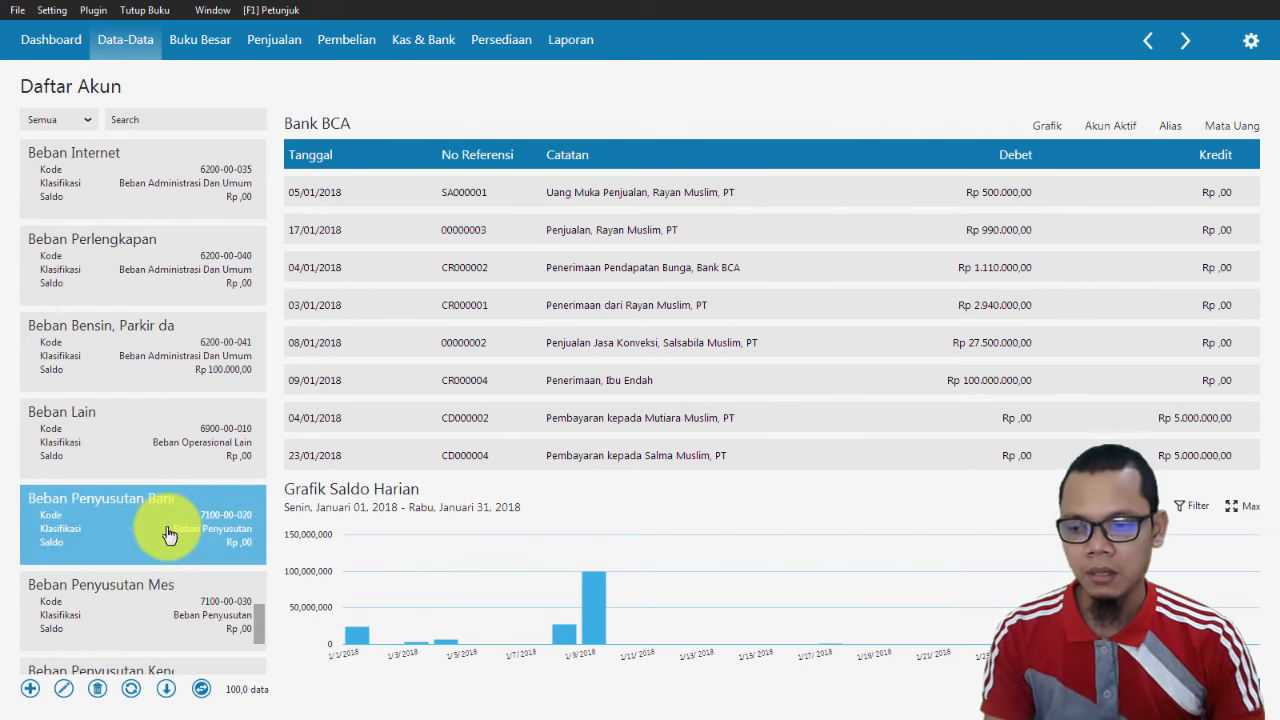
Delete the unused Beban Internet account, code 6200-00-035, from the account list.
click(142, 207)
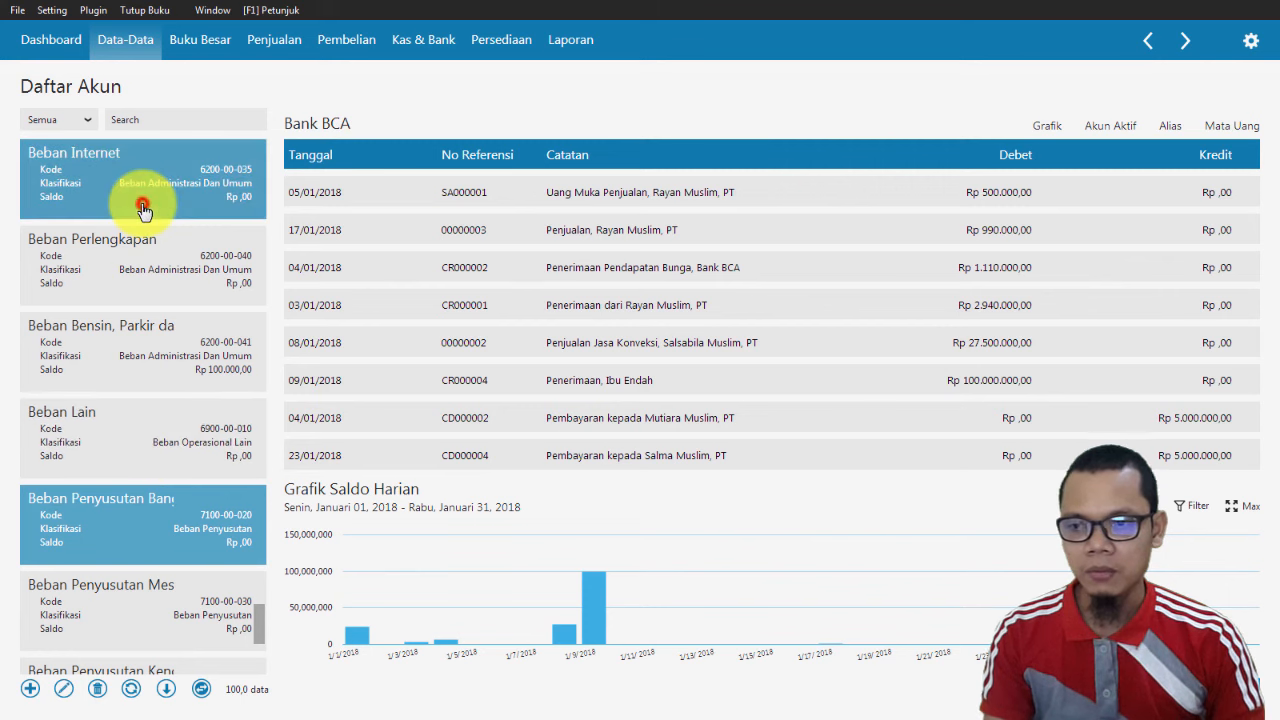
click(97, 692)
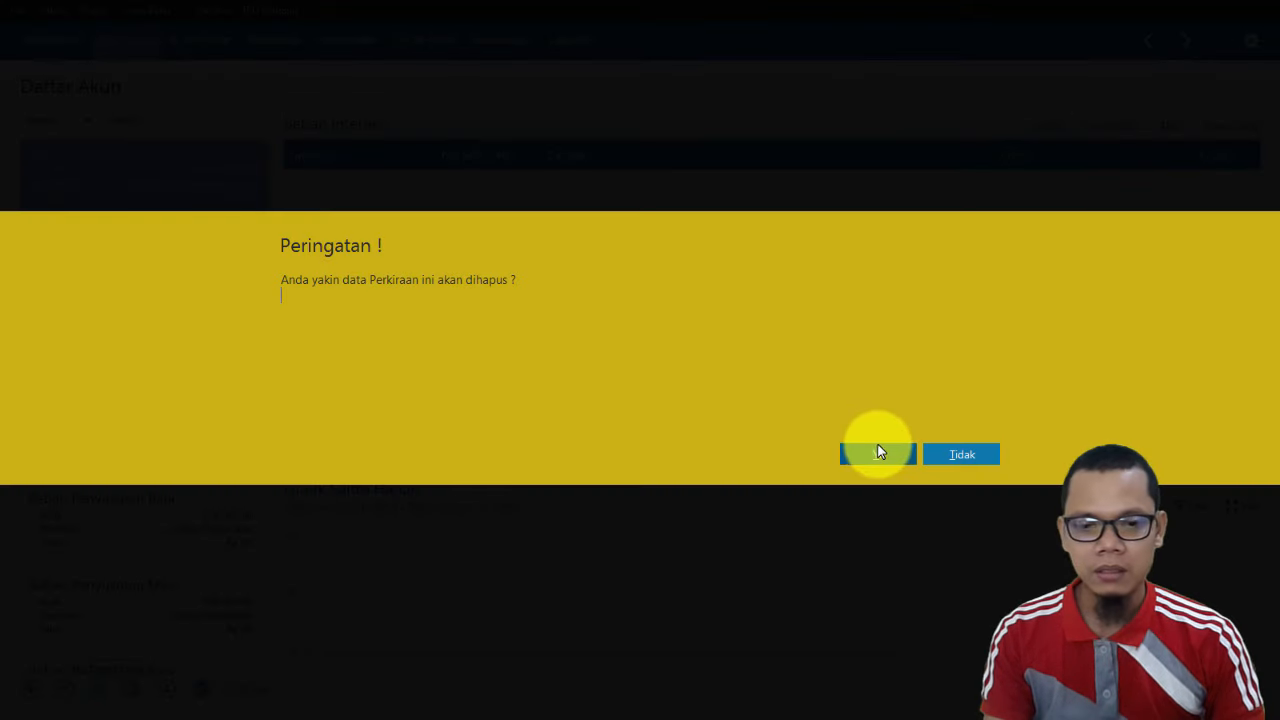
click(878, 453)
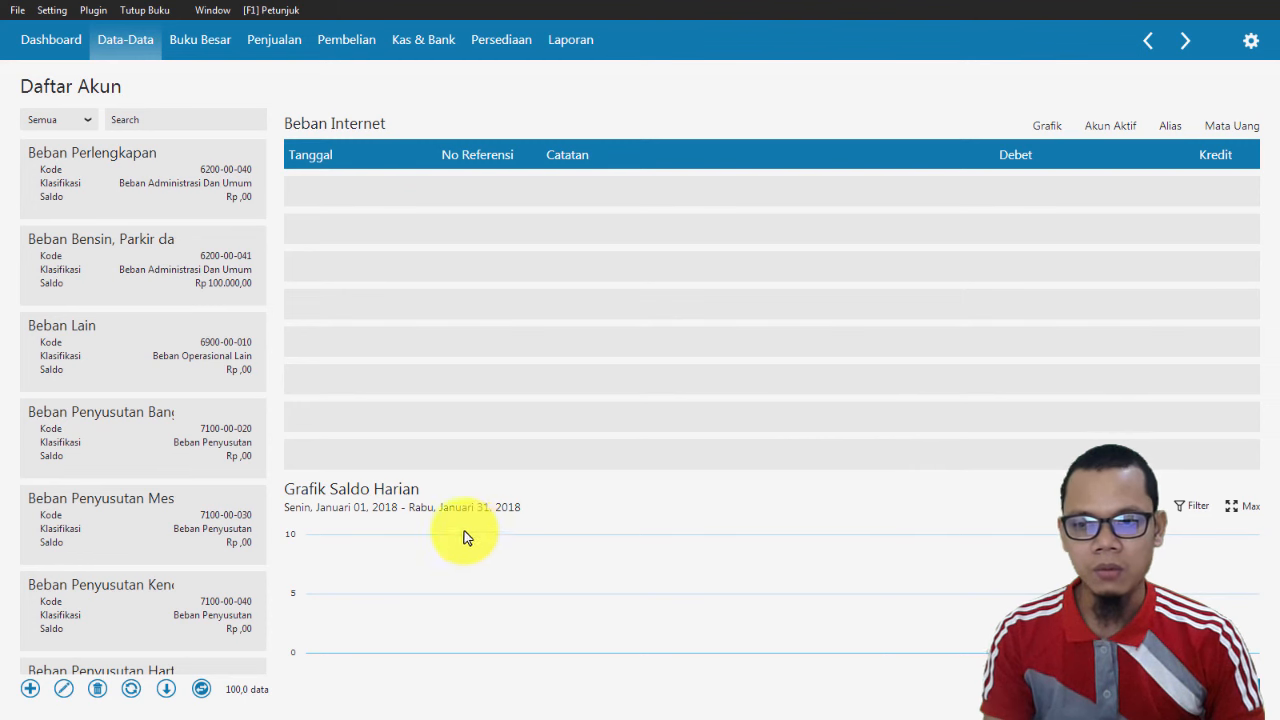
Start a new account in the account list and classify it as Utang Pajak.
click(111, 369)
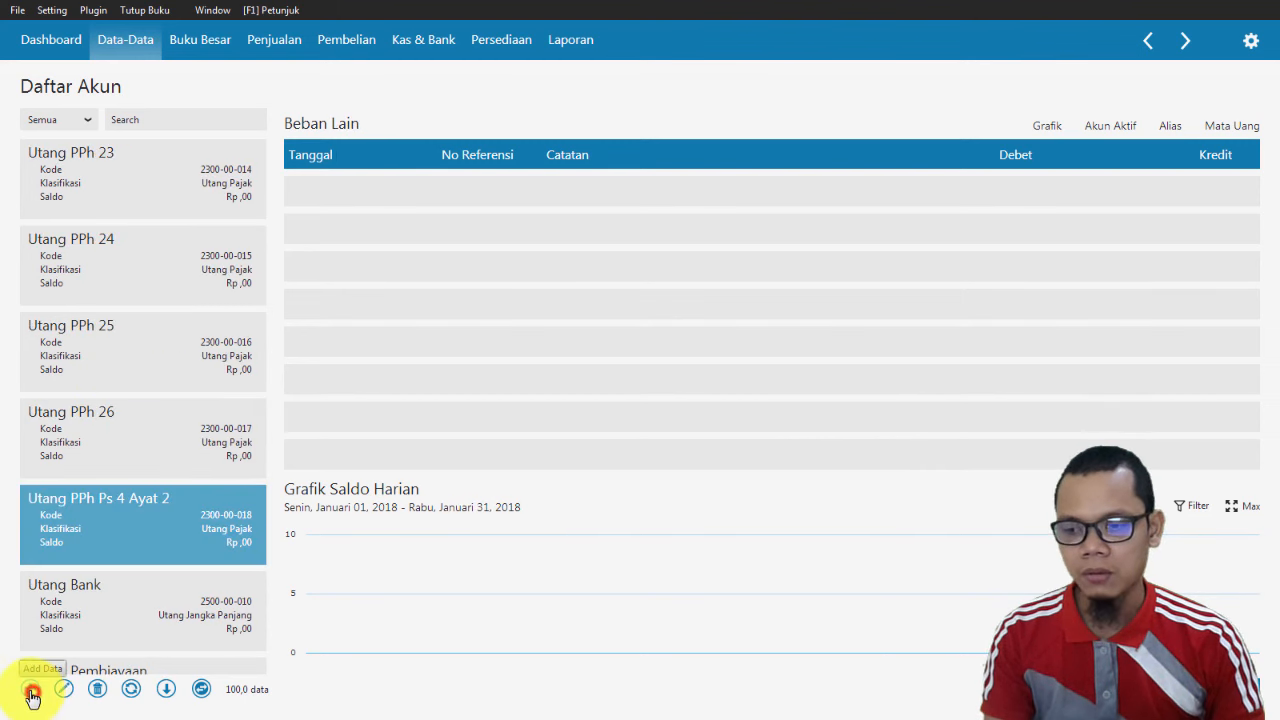
click(32, 690)
click(556, 274)
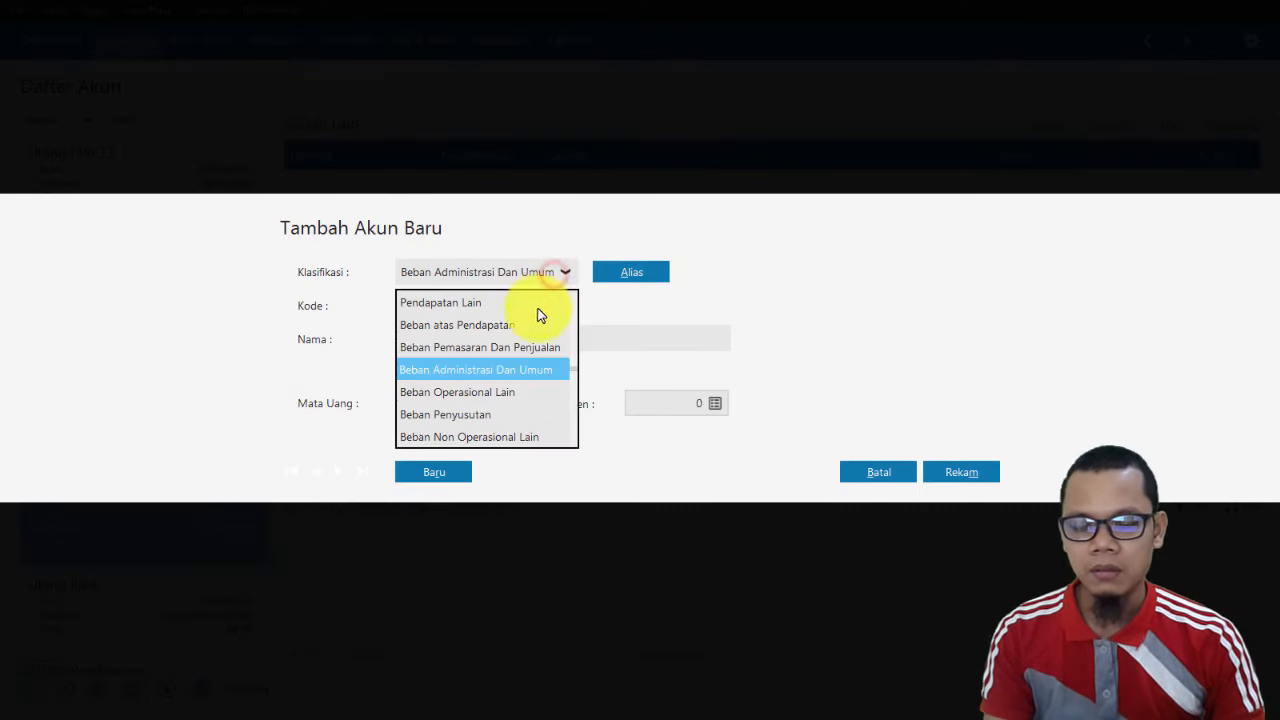
scroll(503, 336, up, 20)
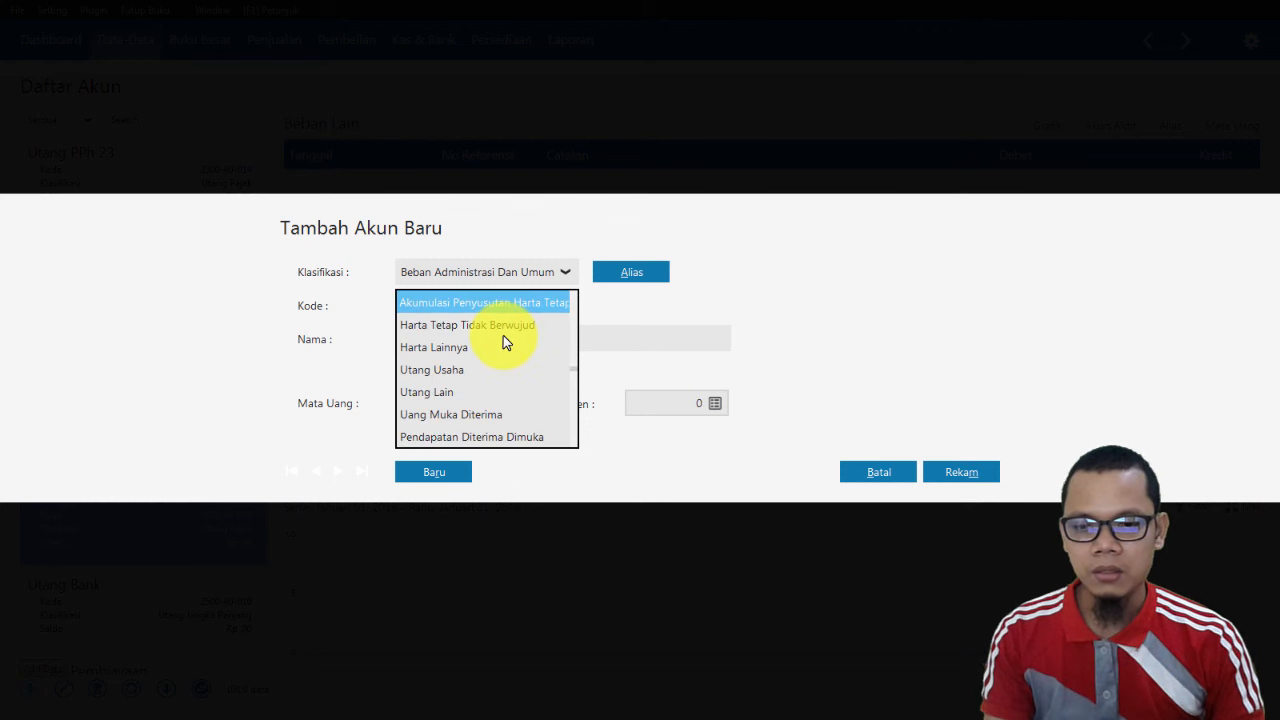
scroll(503, 341, up, 5)
click(486, 372)
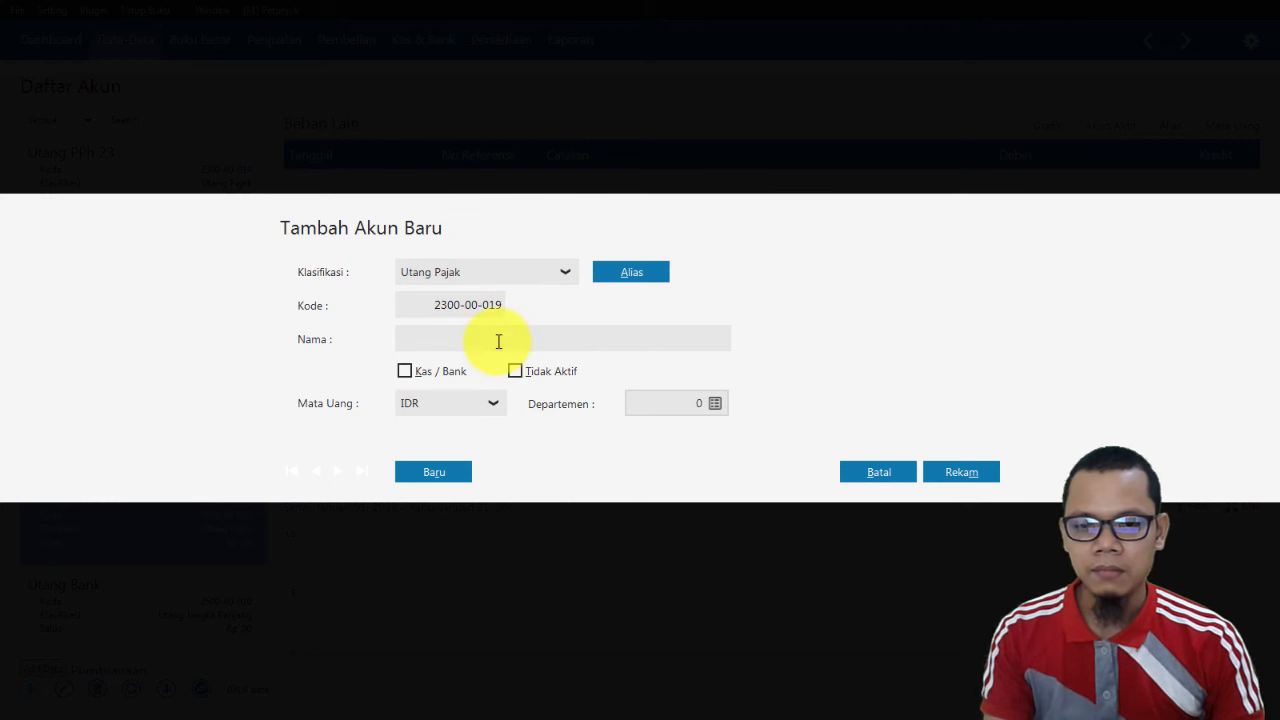
Check the account name on the case 19 slide, name the new account Hutang PPN Kurang Bayar, and save it.
click(497, 341)
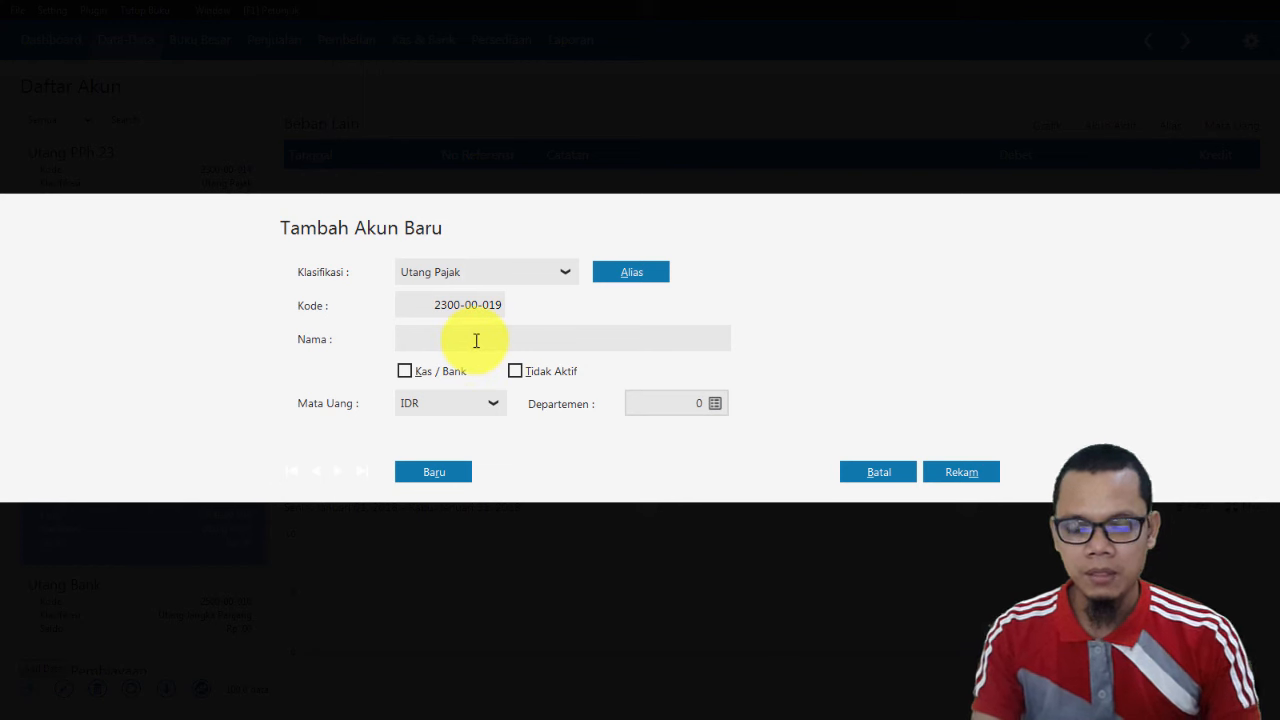
key(alt+Tab)
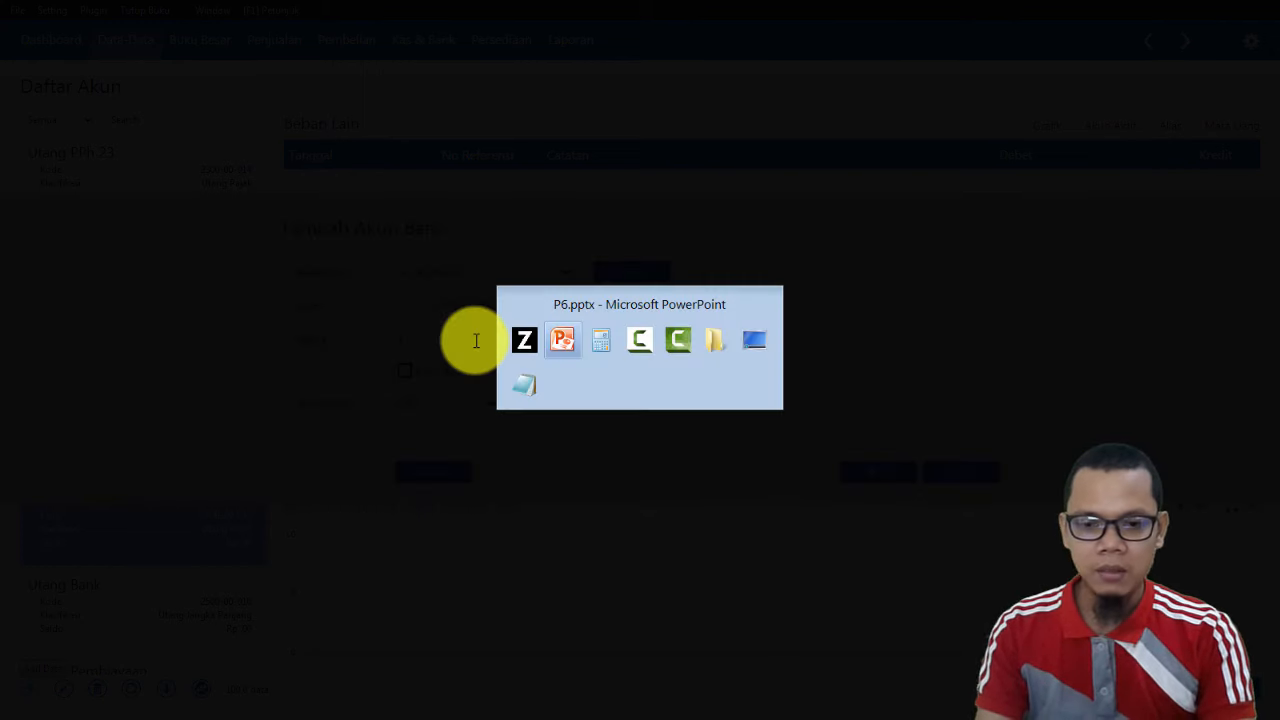
key(alt+Tab)
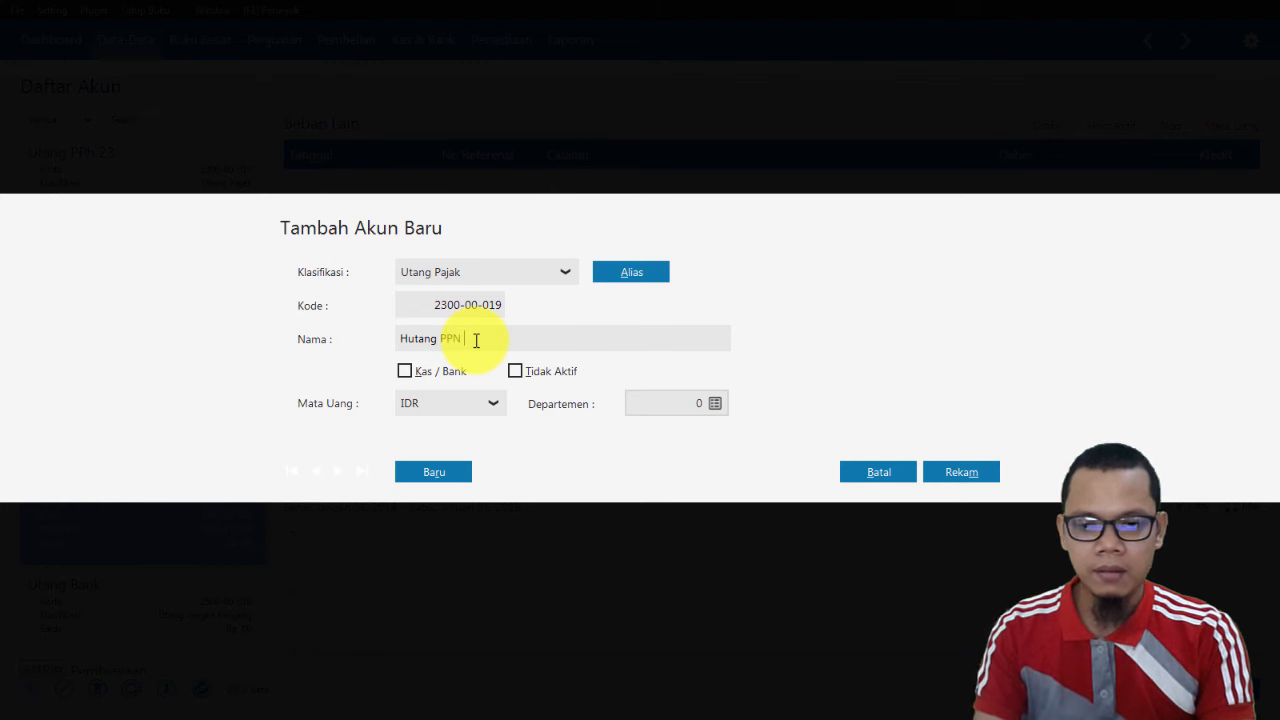
key(alt+Tab)
key(alt+Tab)
text(K)
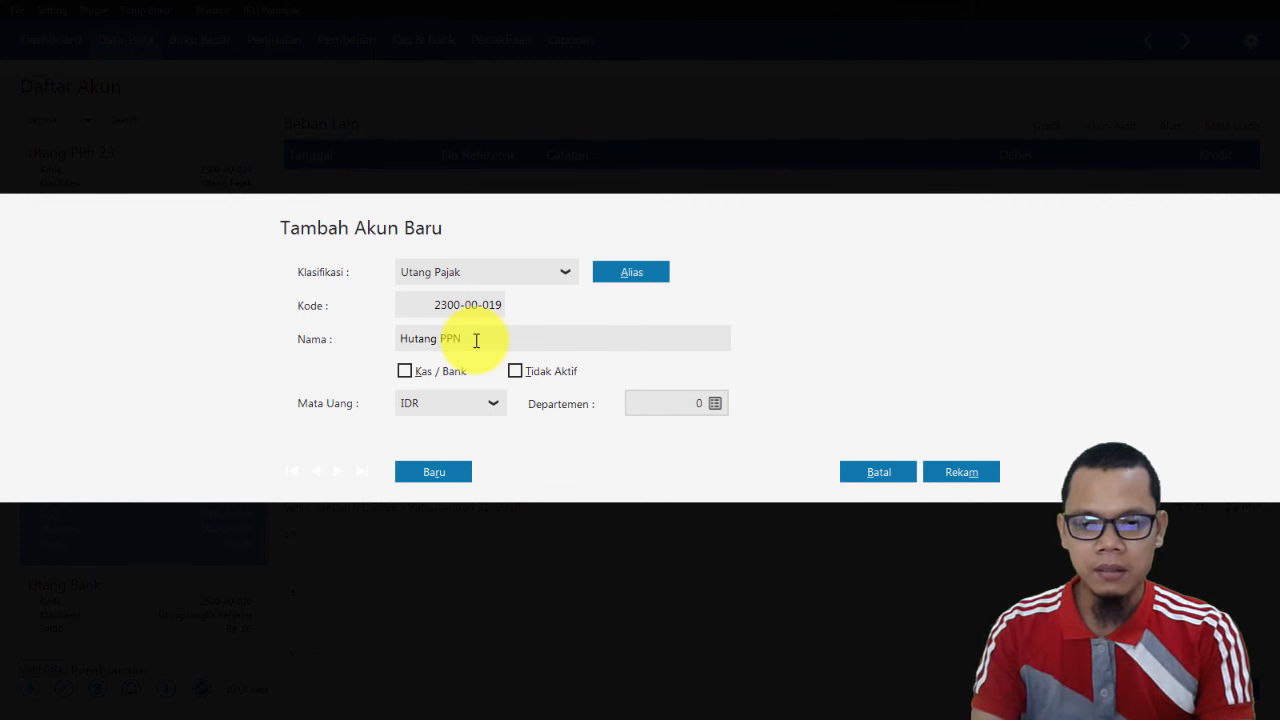
text(urang Ba)
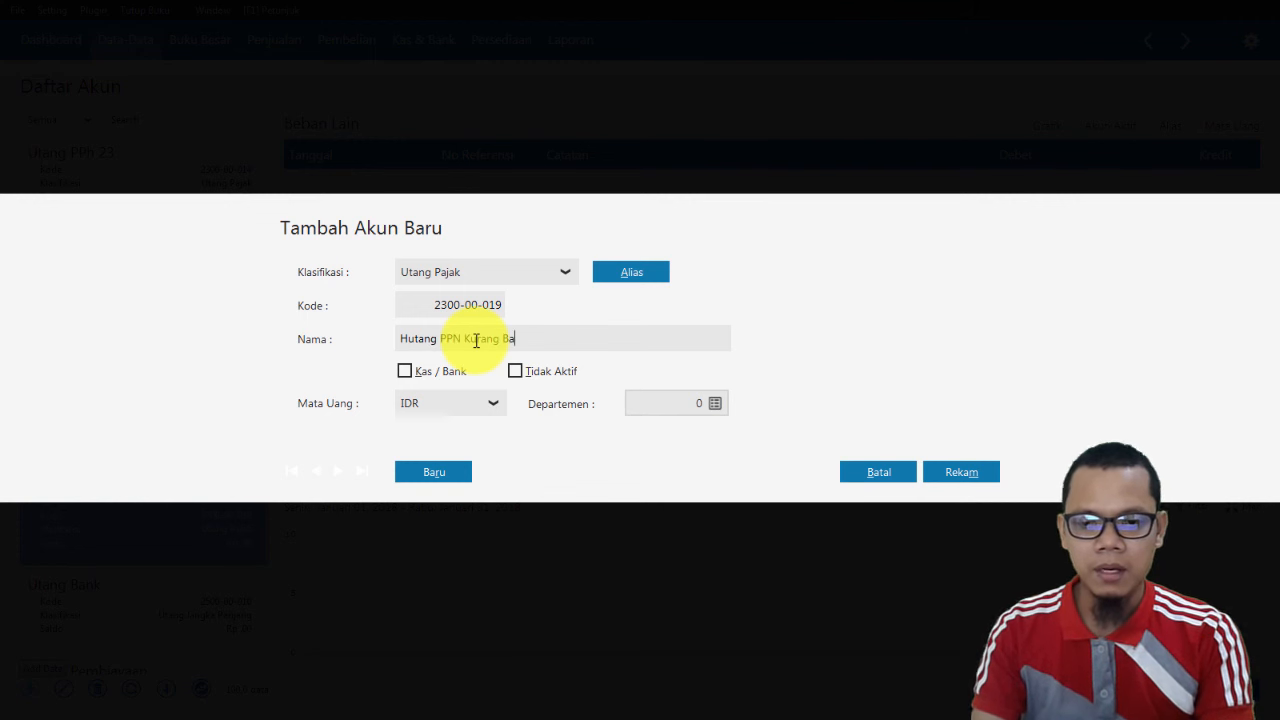
text(yar)
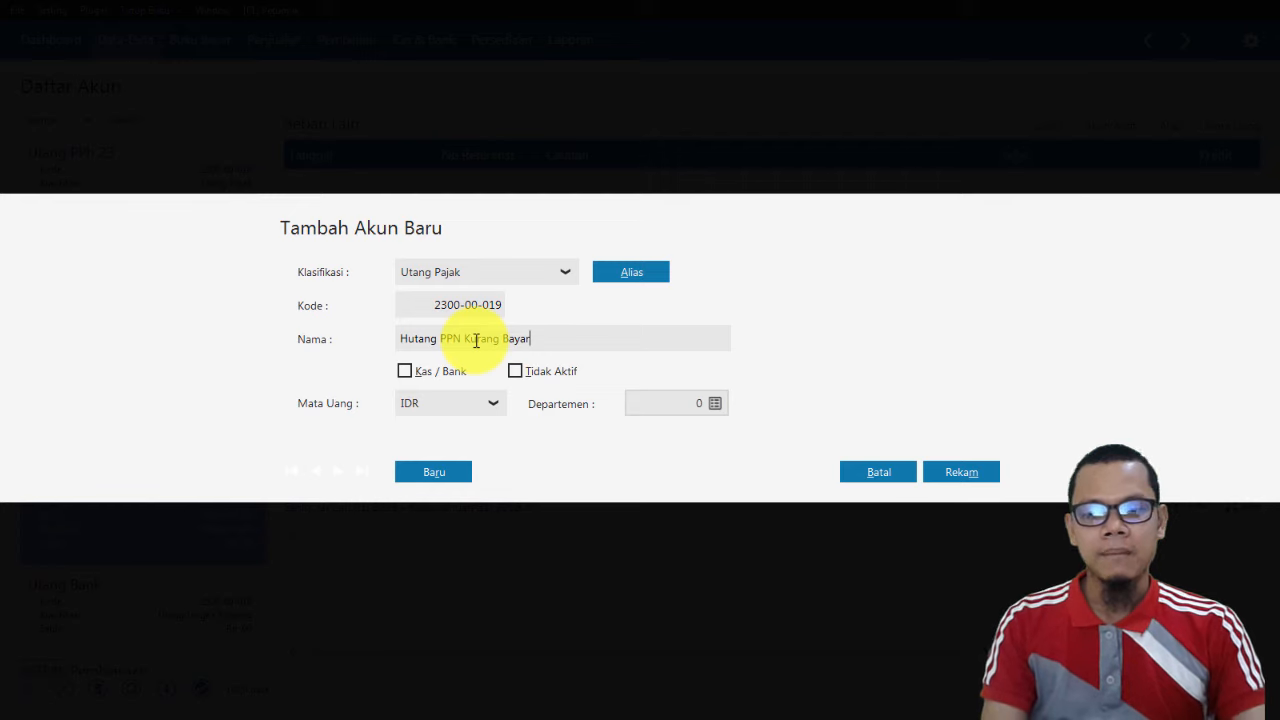
click(957, 478)
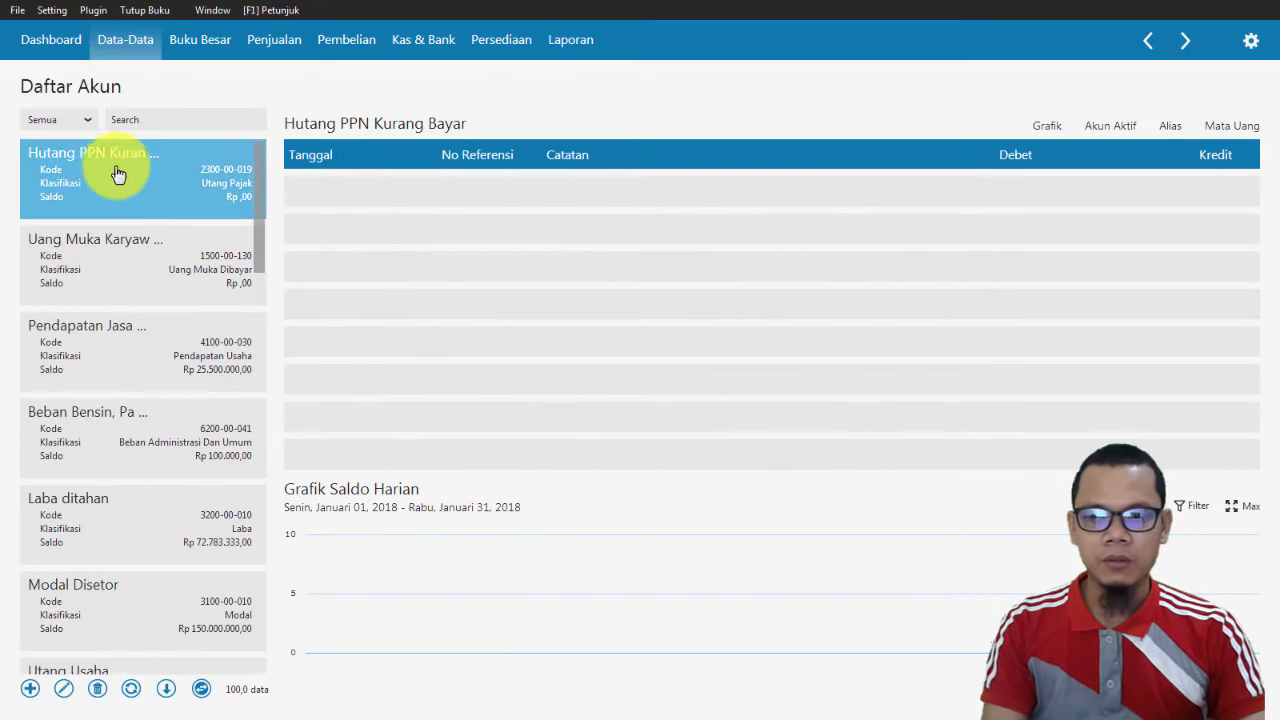
Close the account list and return to the unfinished PPN adjustment journal in Jurnal Umum.
click(1236, 688)
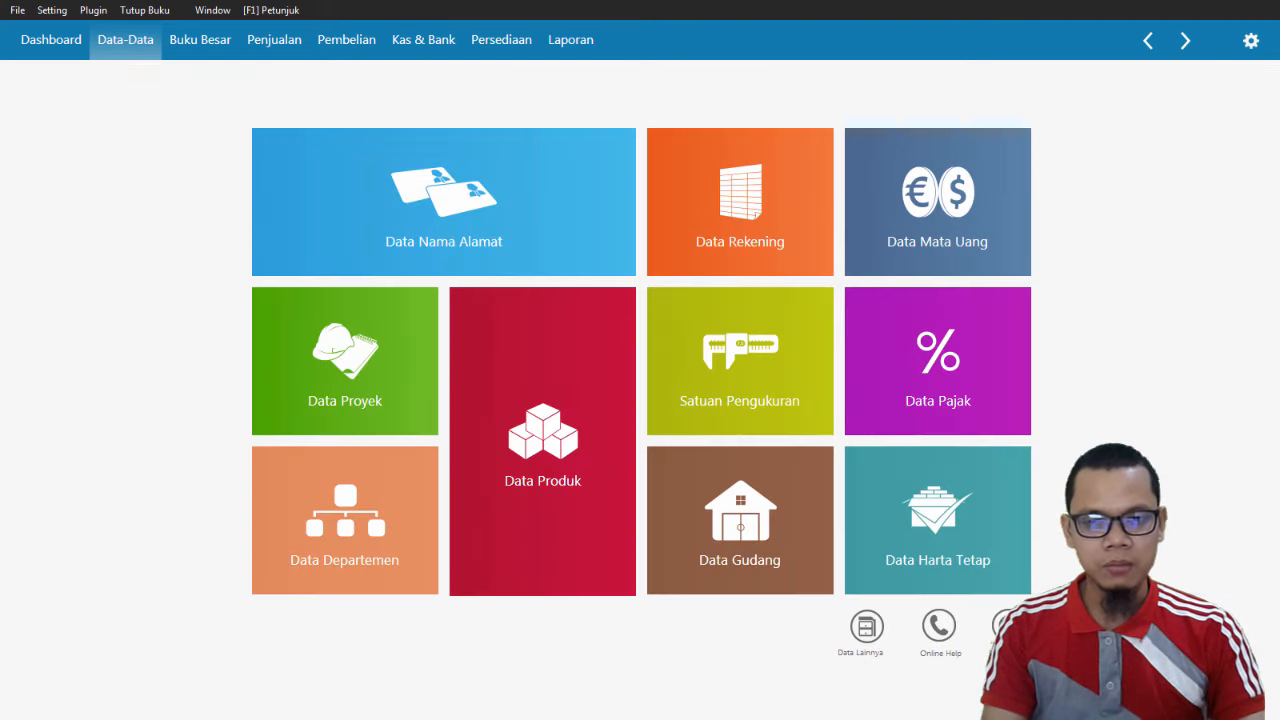
click(201, 45)
click(432, 370)
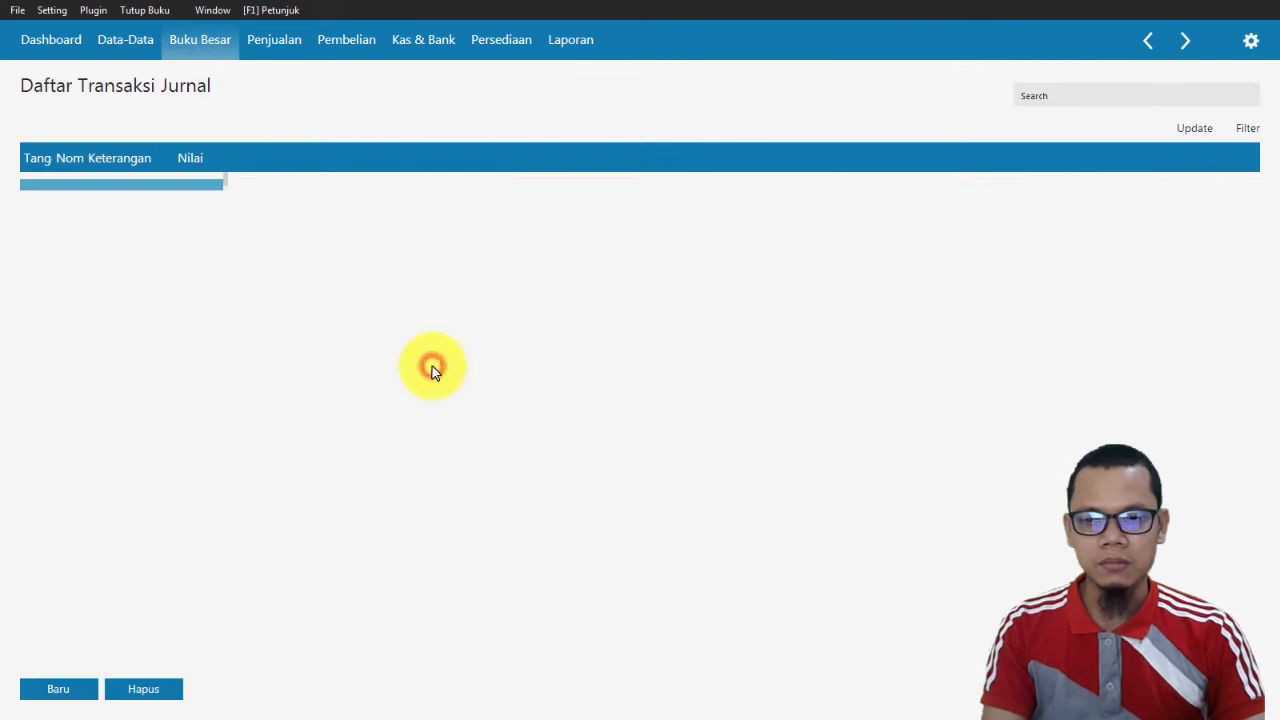
click(85, 698)
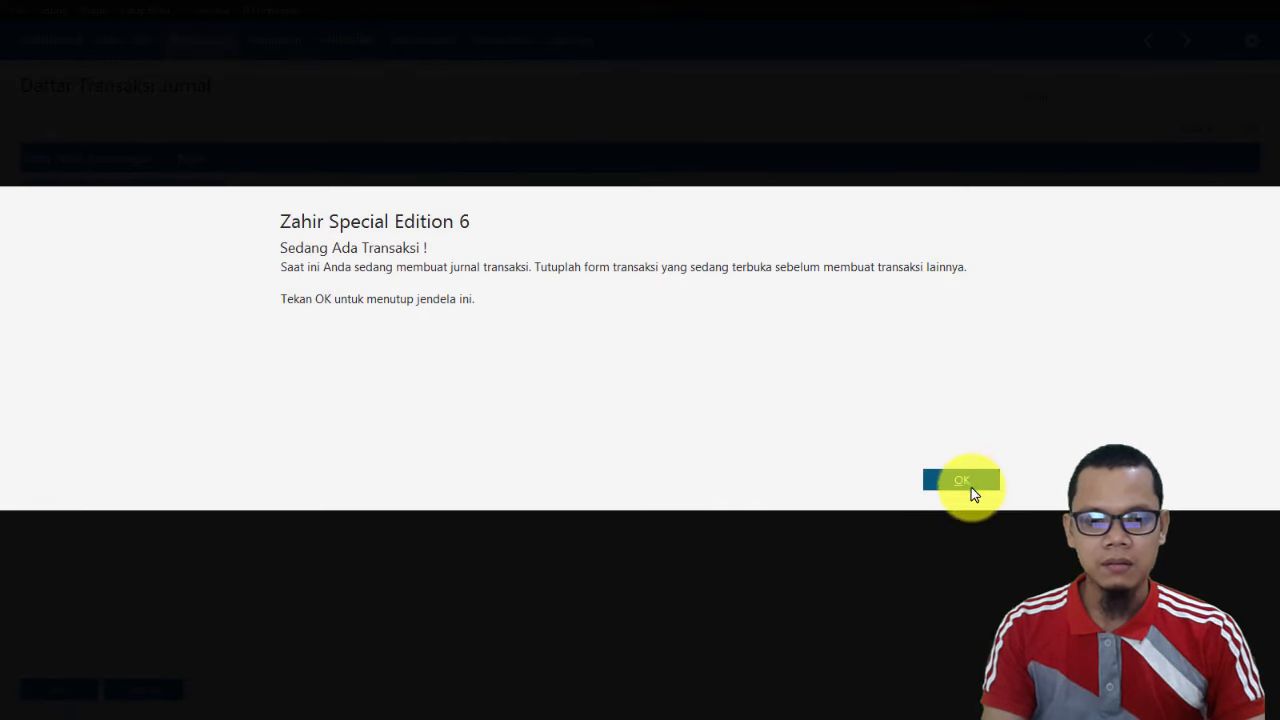
click(963, 482)
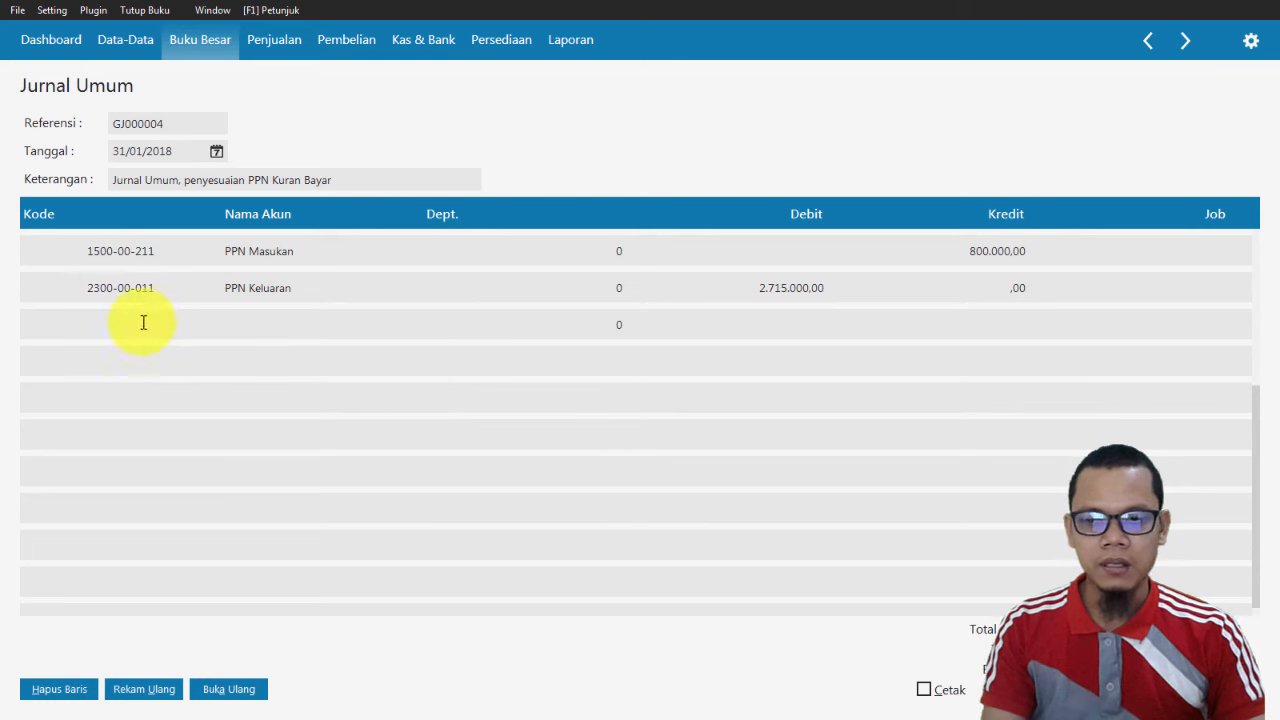
Assign account 2300-00-019 Hutang PPN Kurang Bayar to the third journal line.
double_click(109, 324)
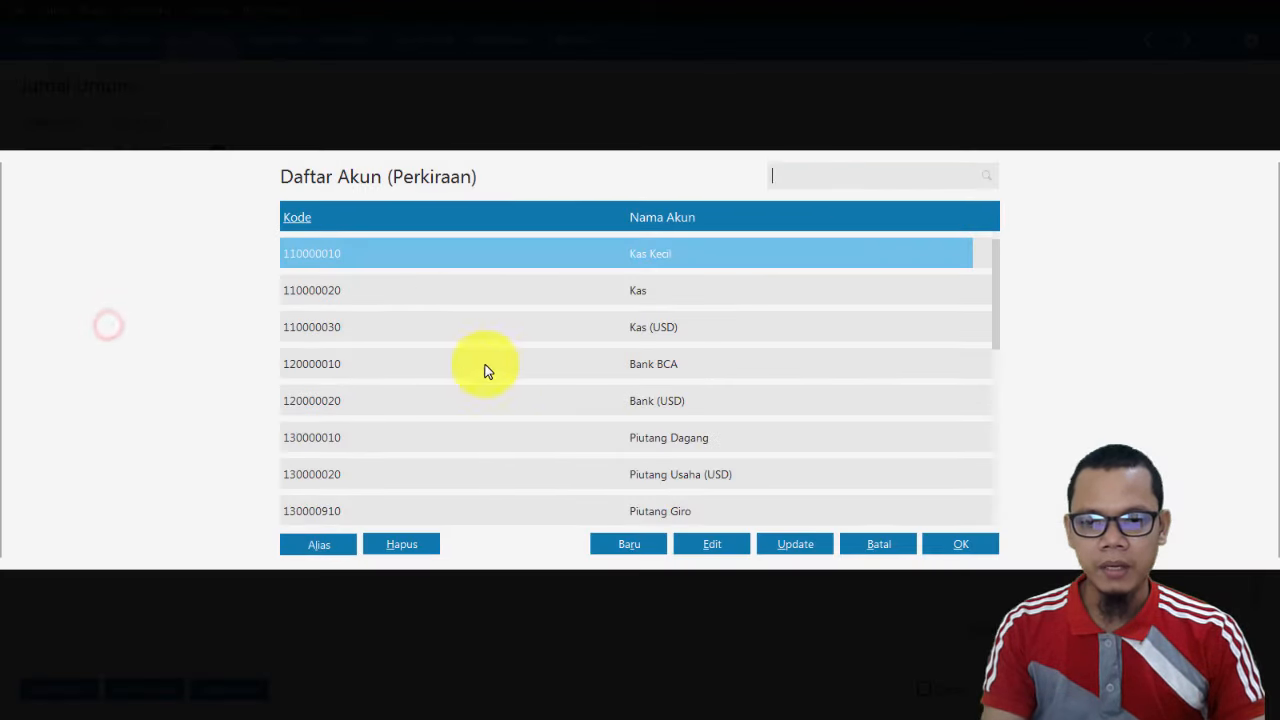
scroll(624, 350, down, 12)
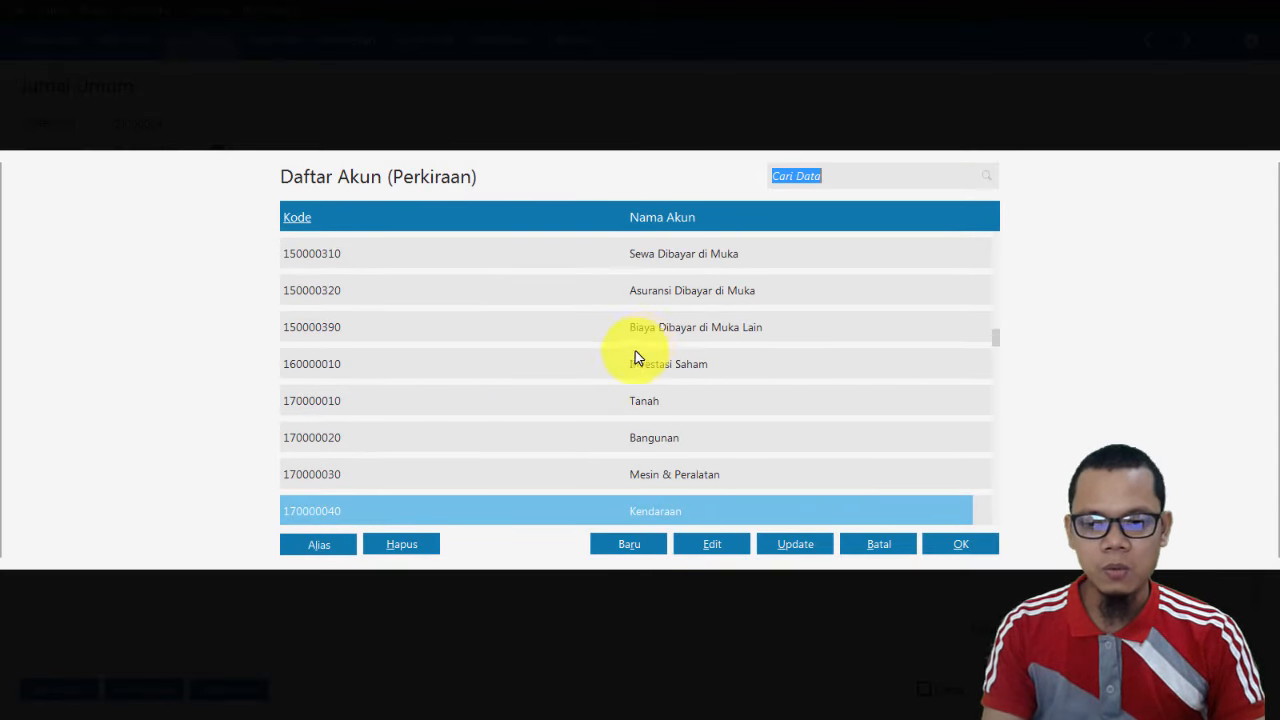
scroll(635, 355, down, 15)
scroll(672, 372, down, 5)
scroll(692, 375, down, 2)
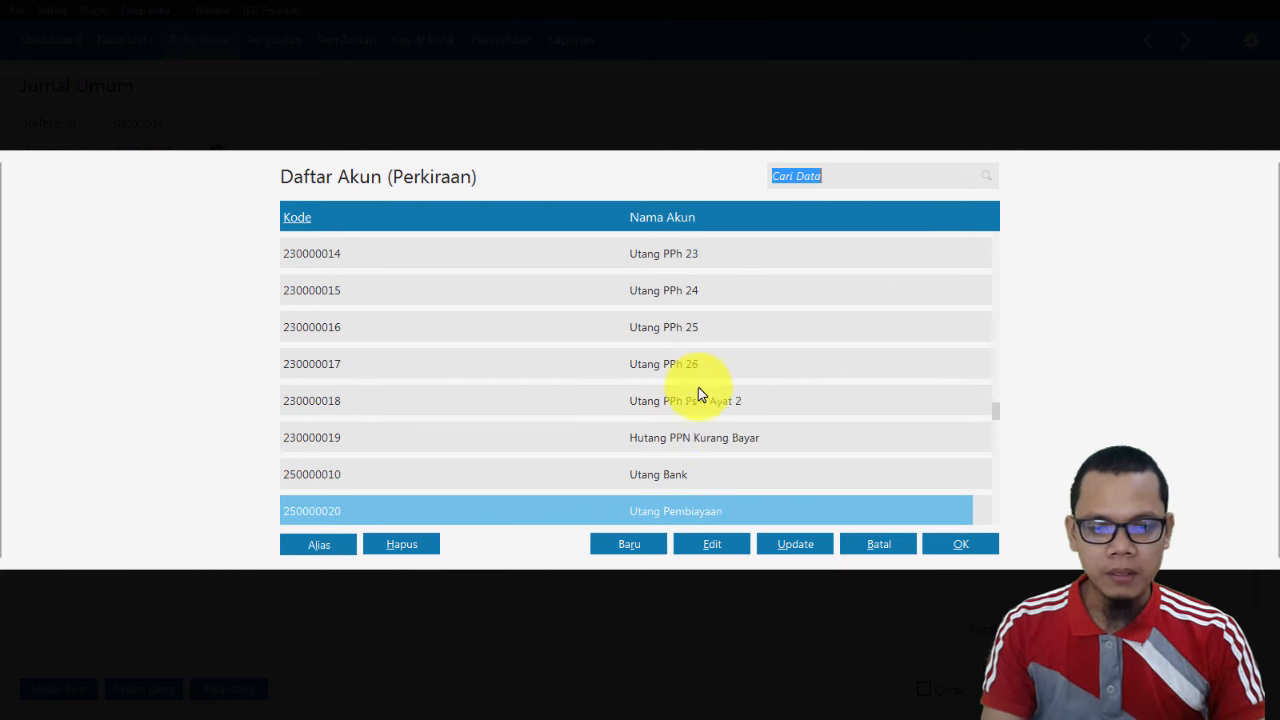
double_click(714, 437)
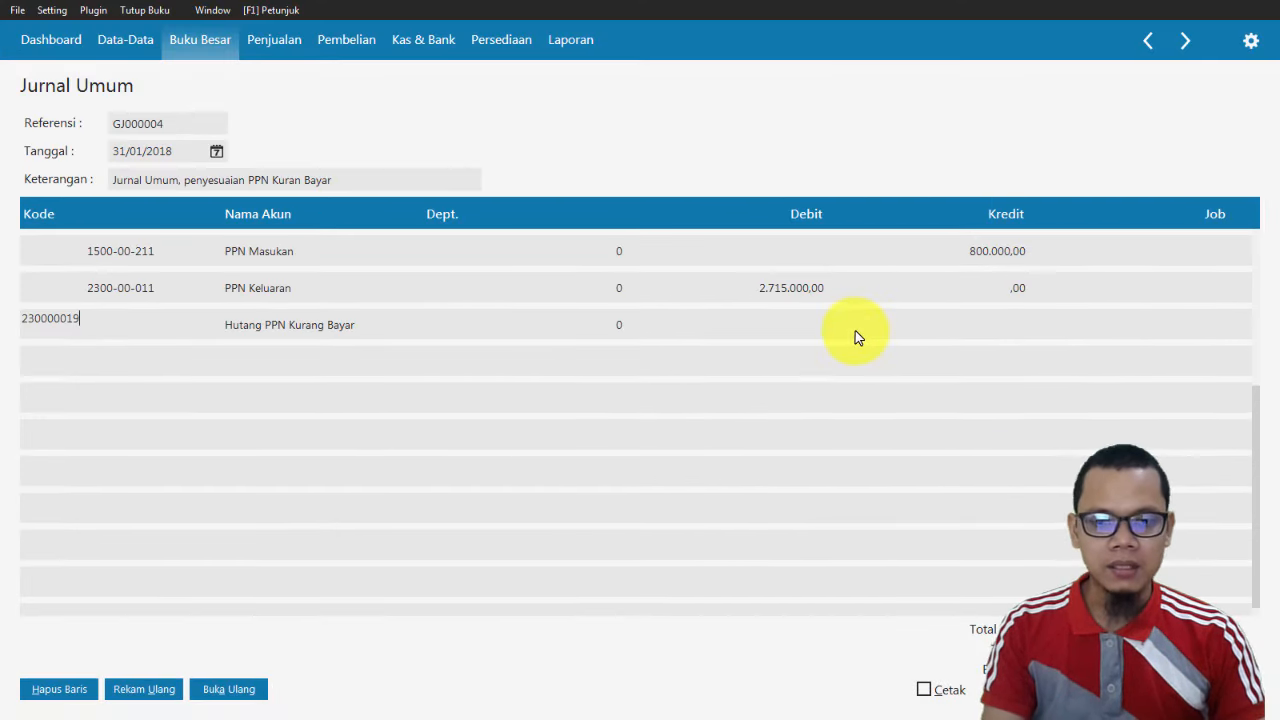
Recheck the case 19 slide in PowerPoint, credit Hutang PPN Kurang Bayar with 1.915.000, and compare it with the other two lines' amounts.
key(alt+Tab)
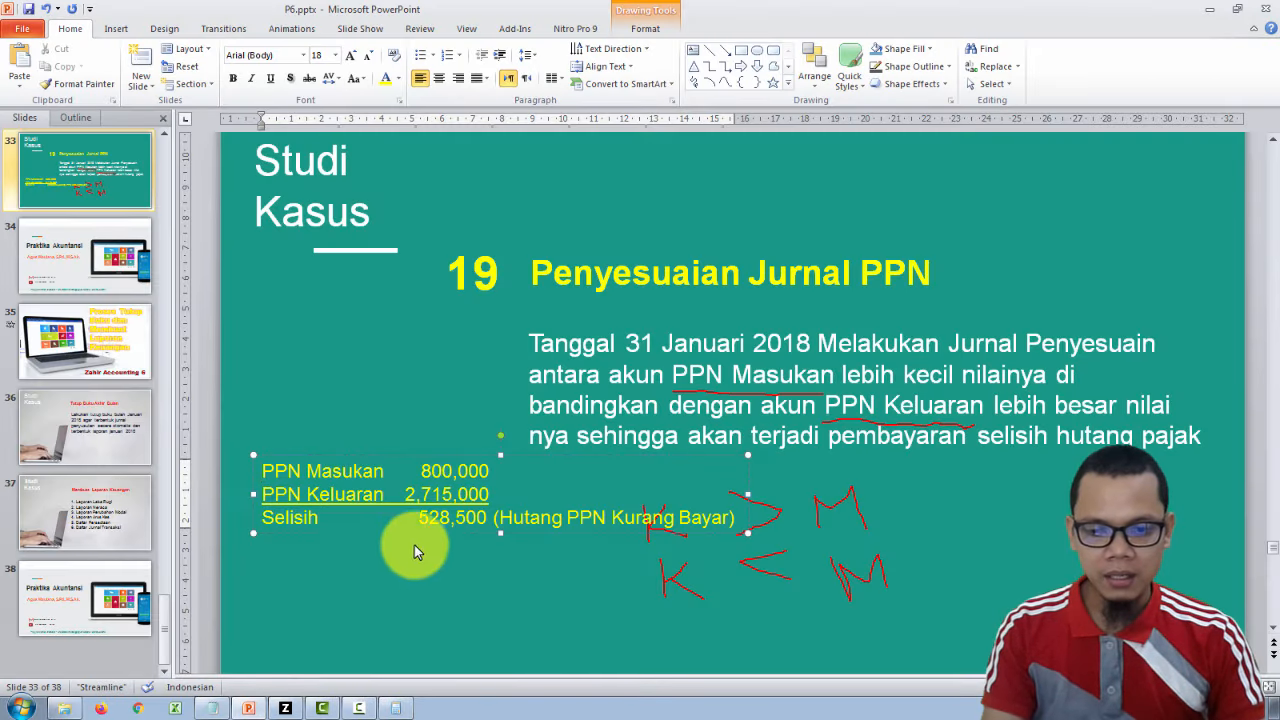
key(alt+Tab)
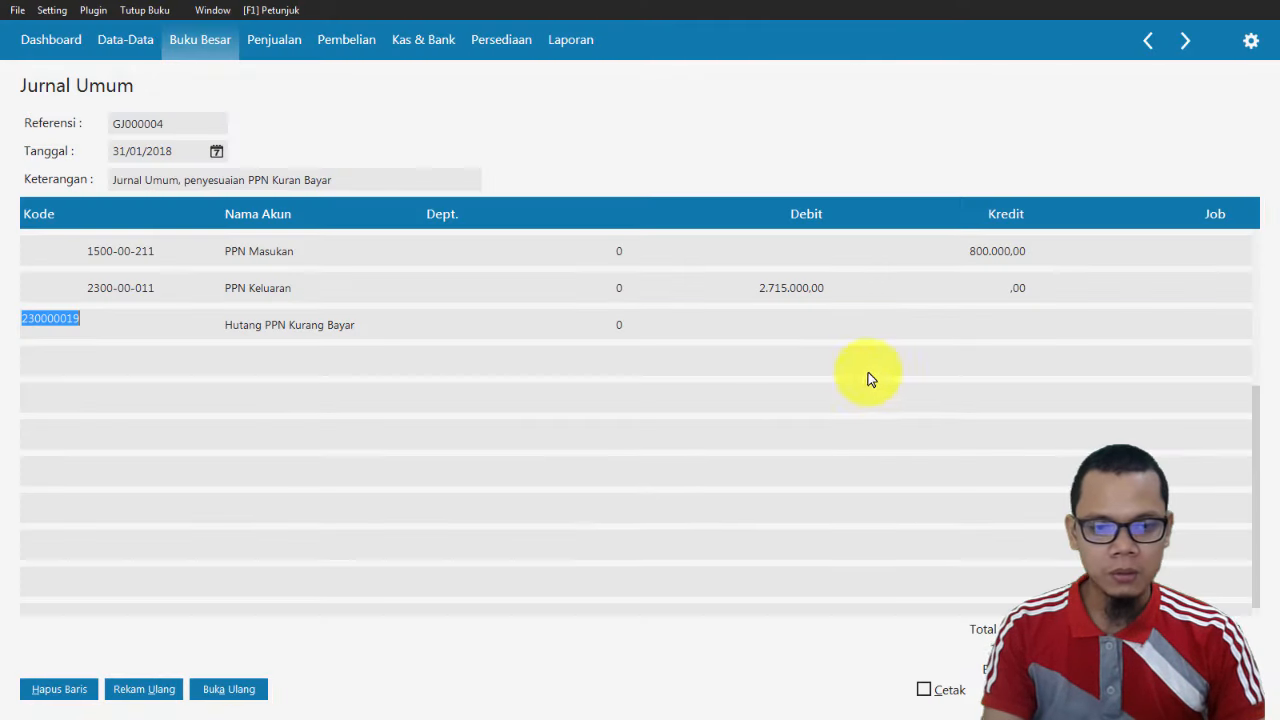
click(971, 324)
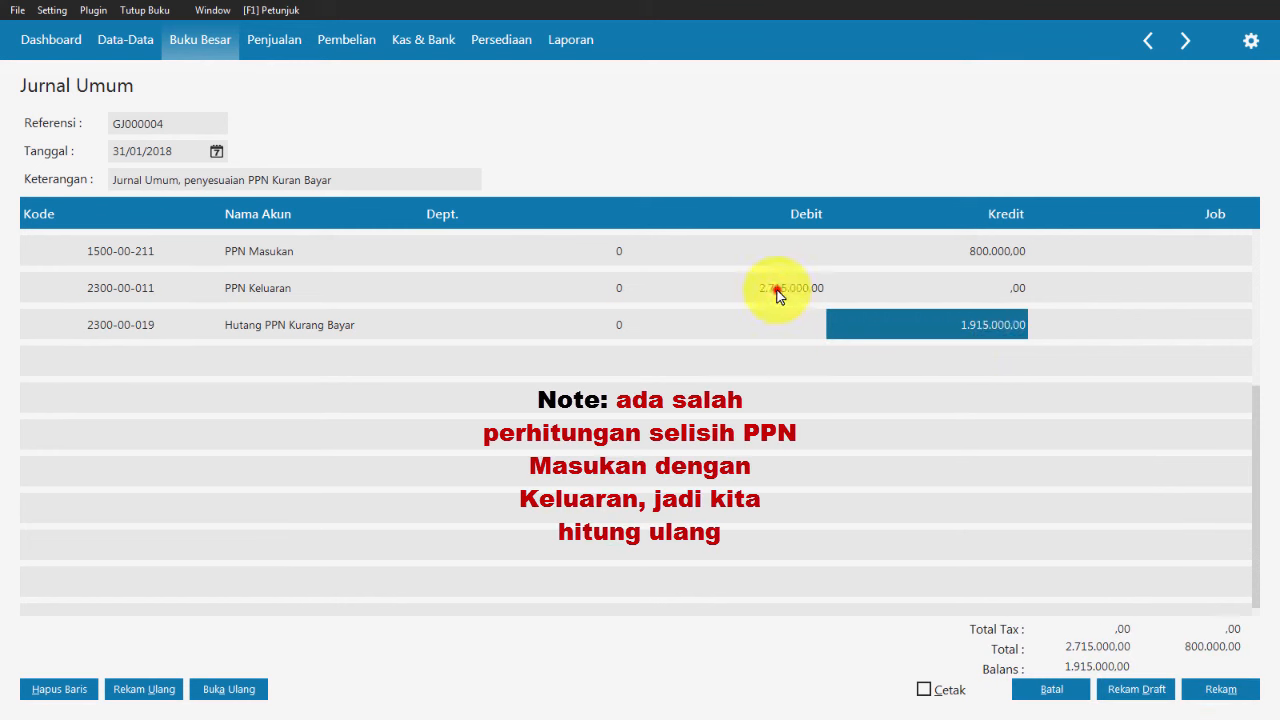
click(778, 291)
click(995, 251)
click(998, 325)
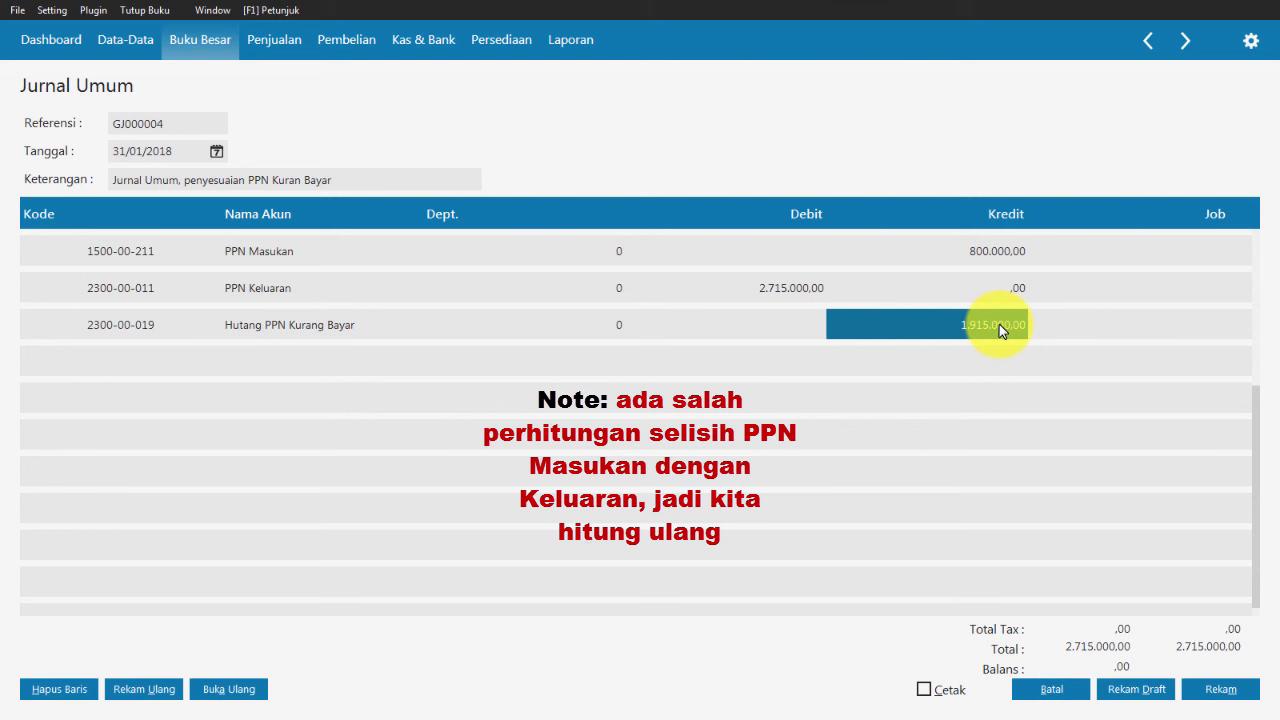
Enter 528.500 as the credit on the Hutang PPN Kurang Bayar line.
key(alt+Tab)
key(alt+Tab)
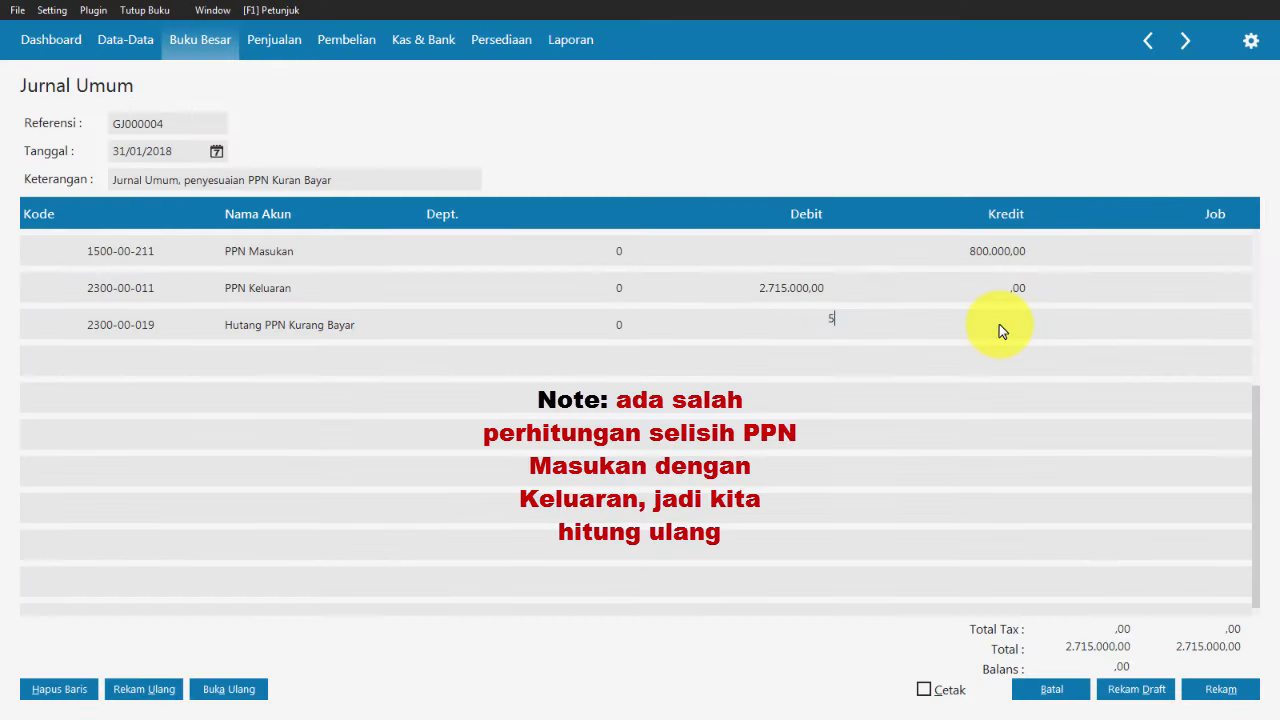
text(528)
Switch to Calculator and subtract the PPN Masukan amount 800000 from the PPN Keluaran amount 2715000.
key(alt+Tab)
key(alt+Tab)
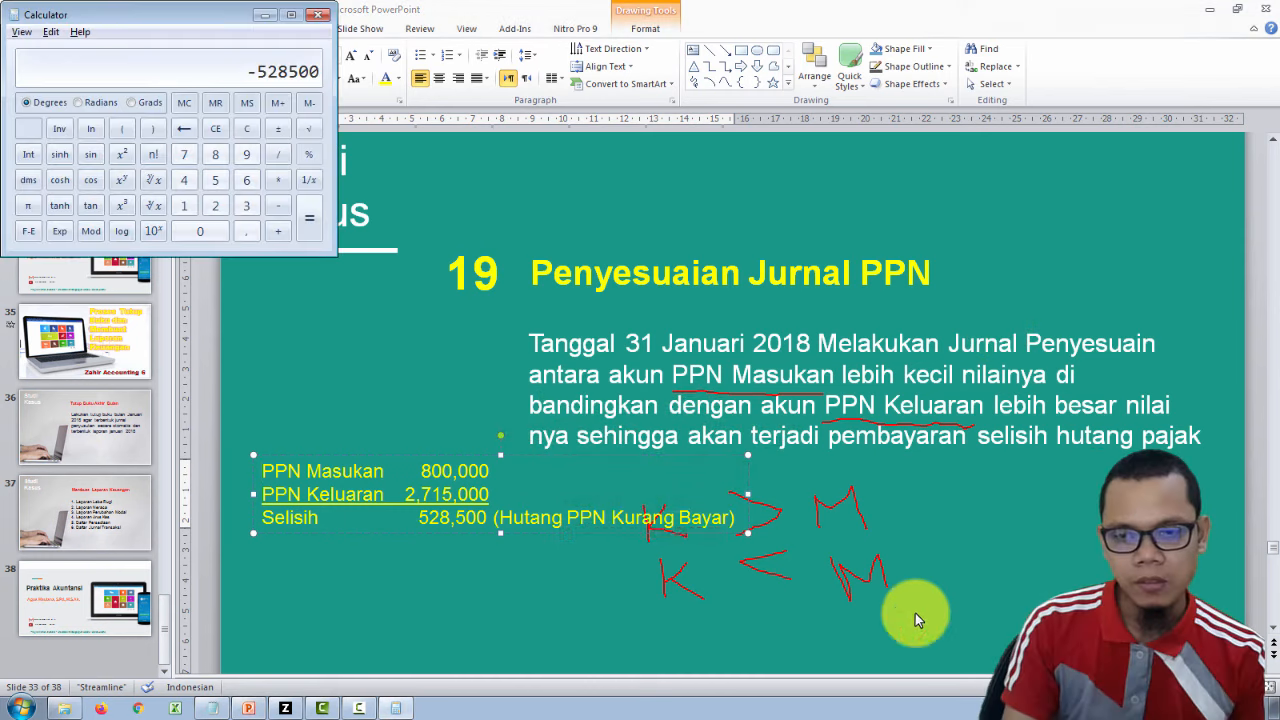
text(2175)
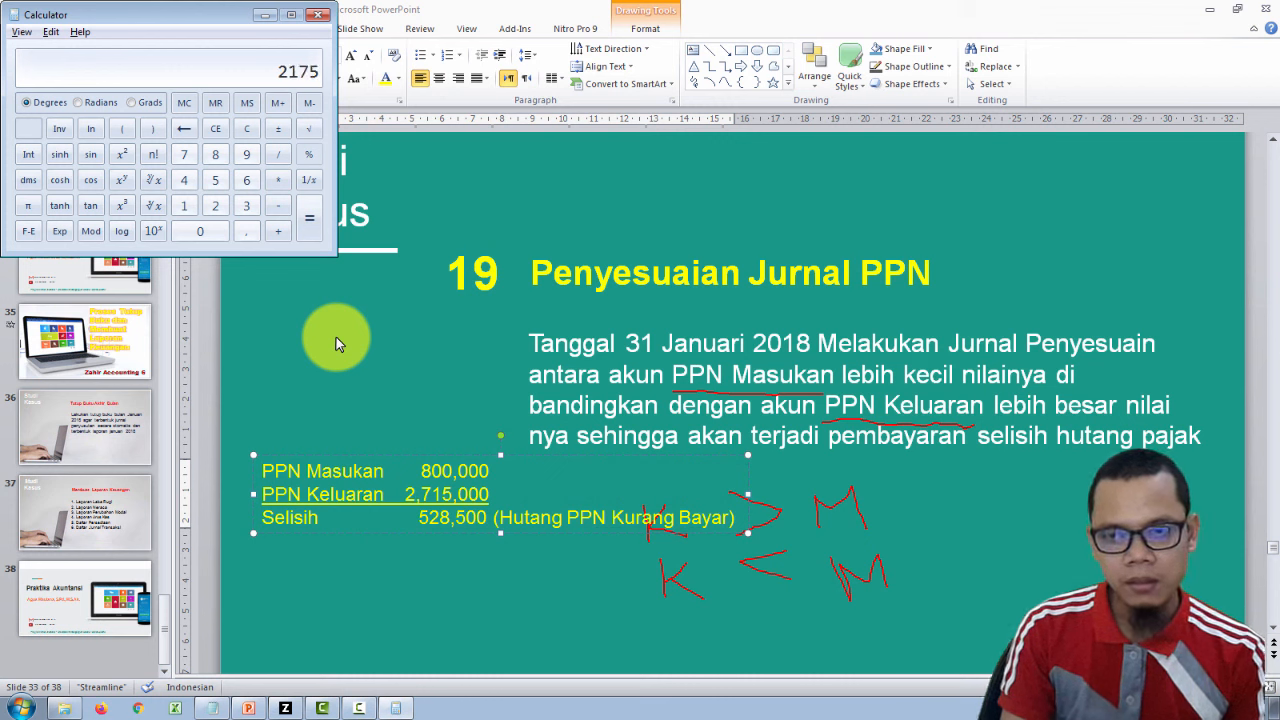
key(BackSpace)
key(BackSpace)
key(BackSpace)
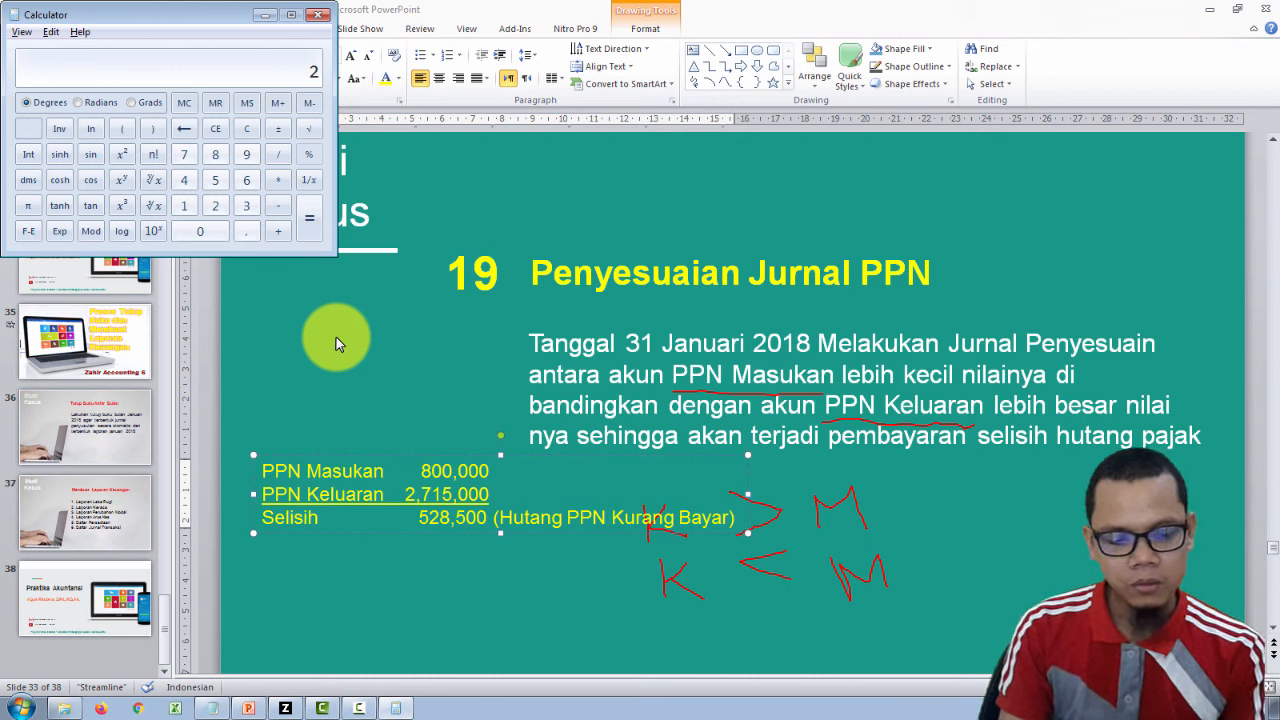
text(715000-8)
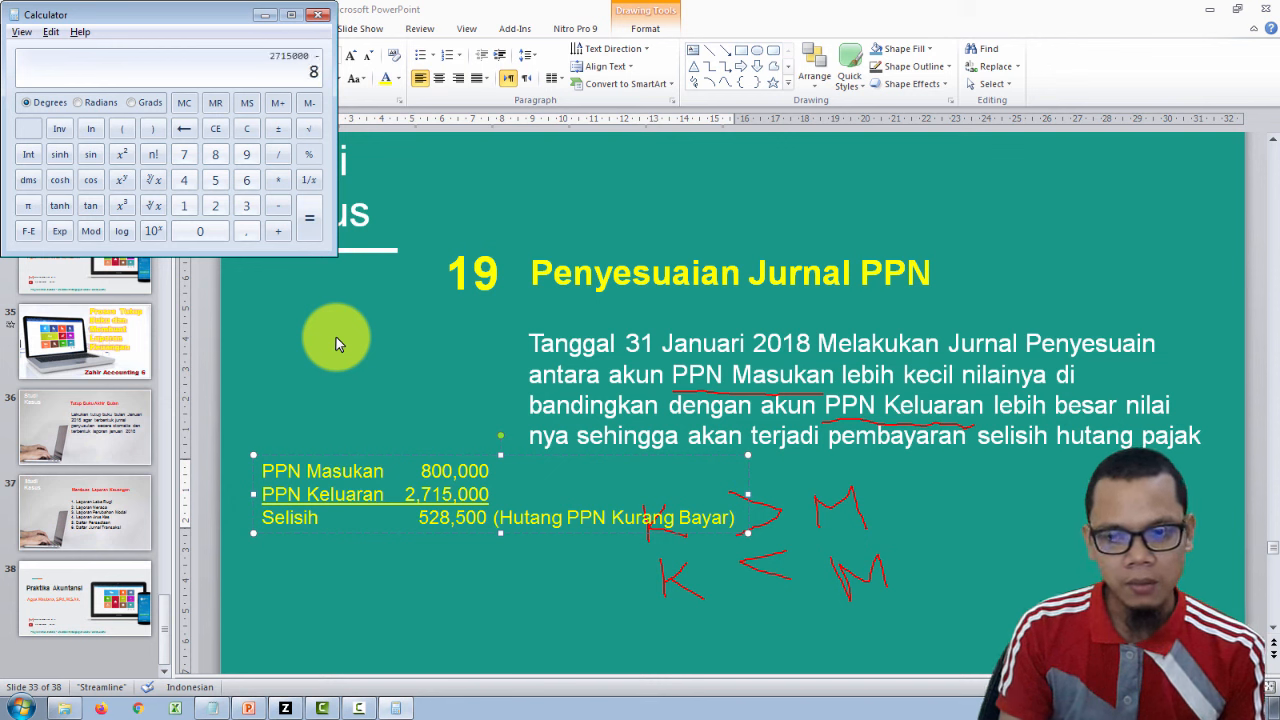
text(00000)
key(Return)
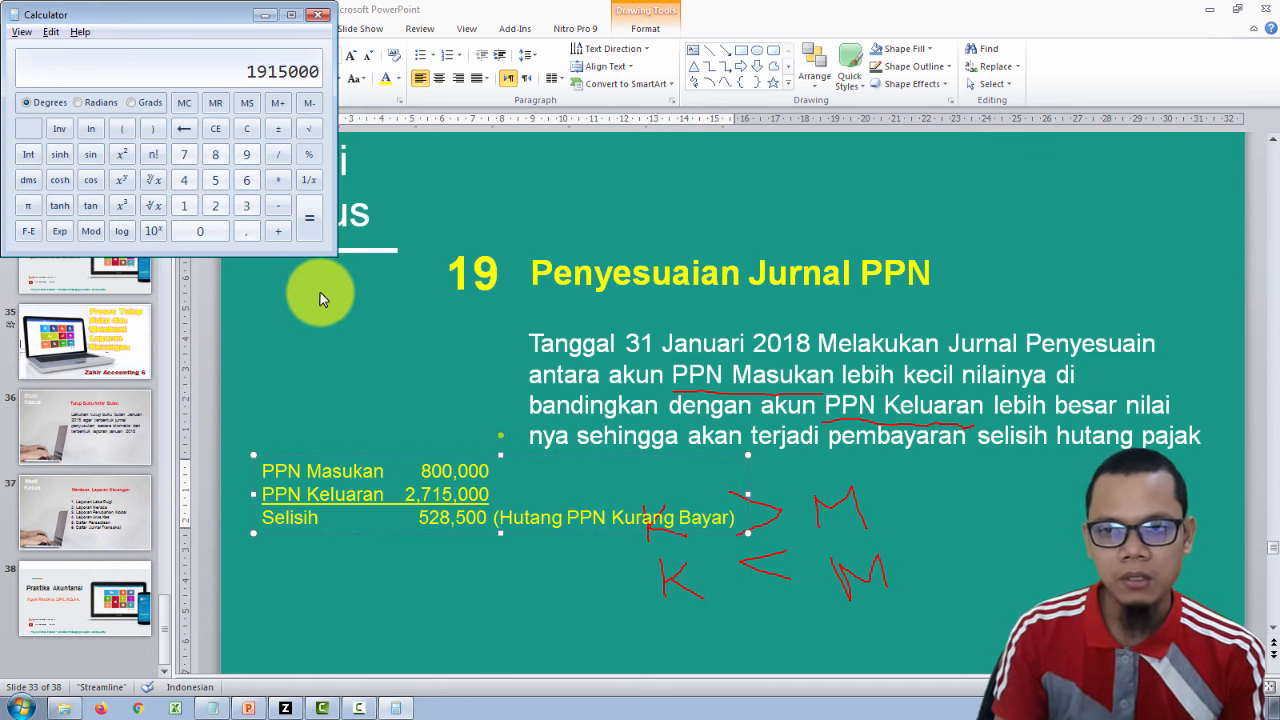
Switch to PowerPoint and replace the Selisih amount on the case 19 slide with 1915000, checking it against Calculator.
key(alt+Tab)
key(alt+Tab)
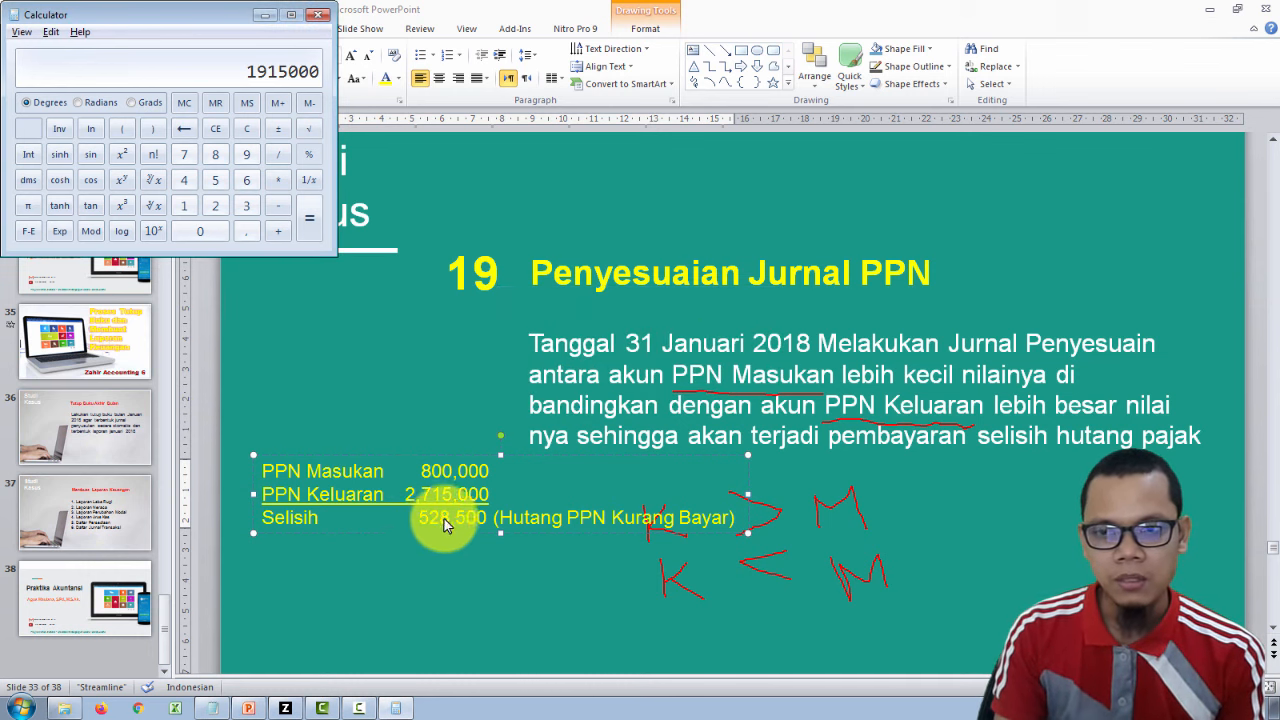
click(430, 525)
click(422, 527)
key(alt+Tab)
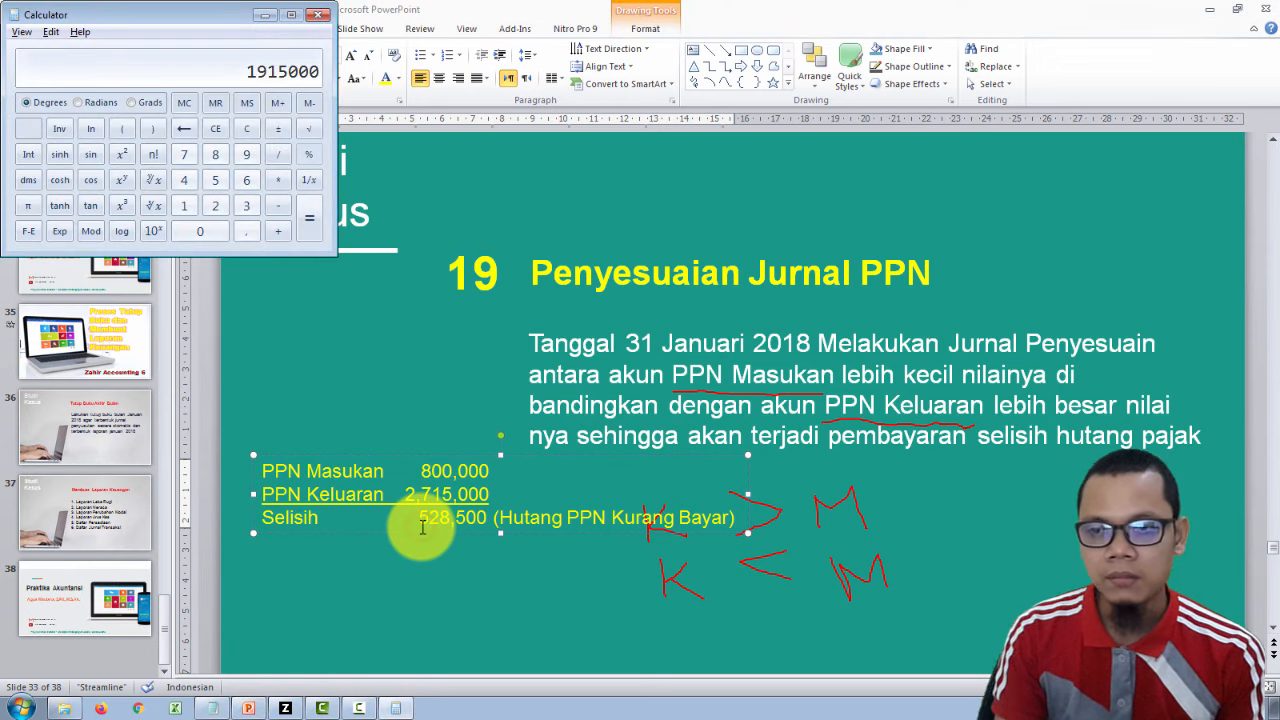
key(alt+Tab)
double_click(422, 527)
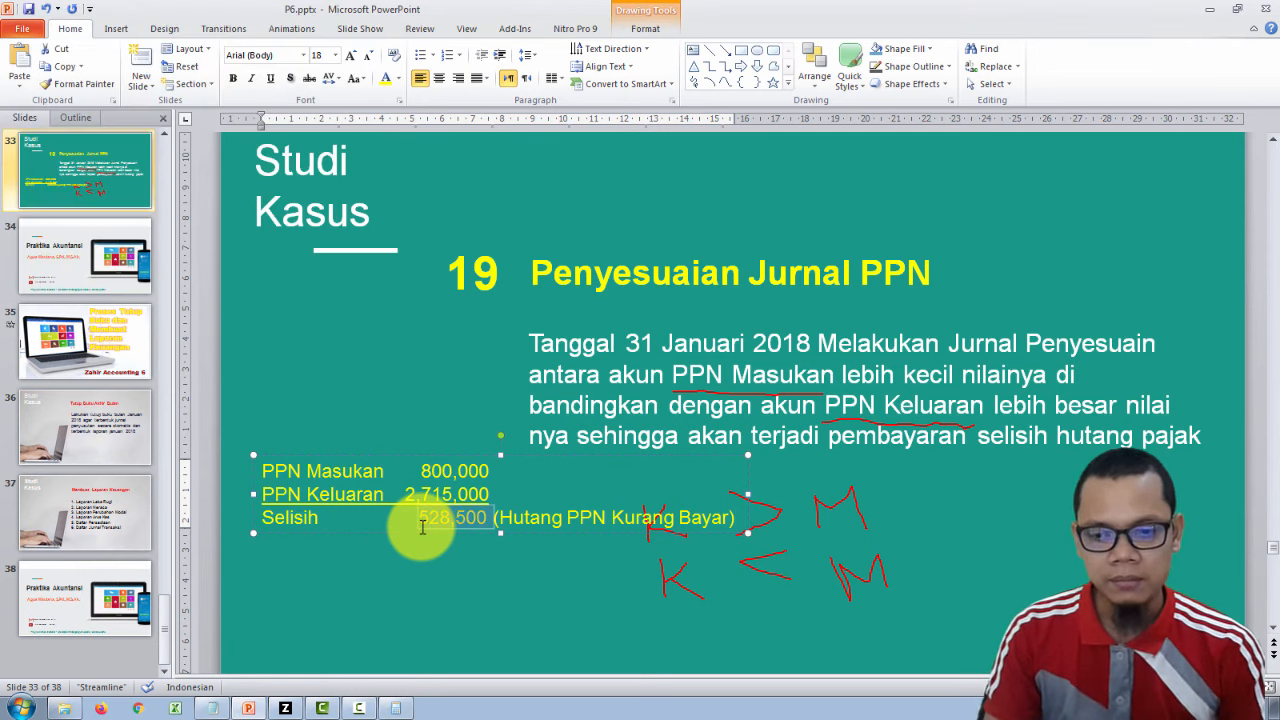
text(1)
text(915)
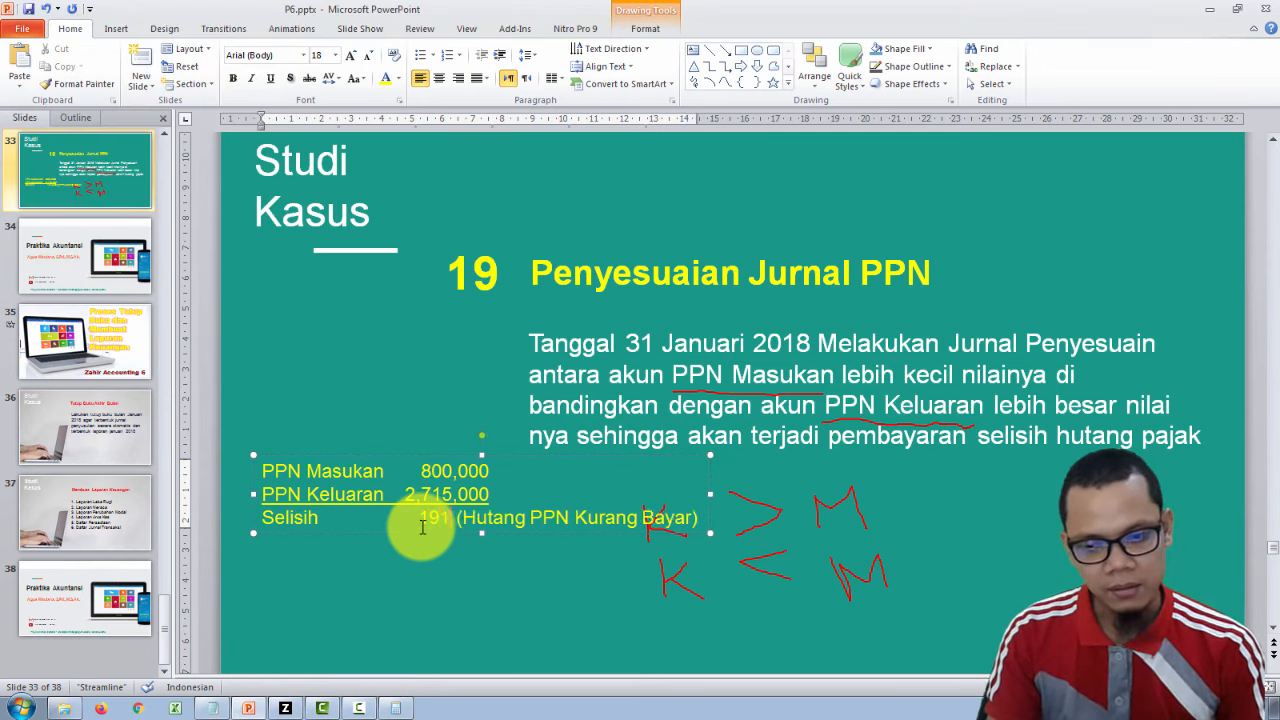
text(00)
key(alt+Tab)
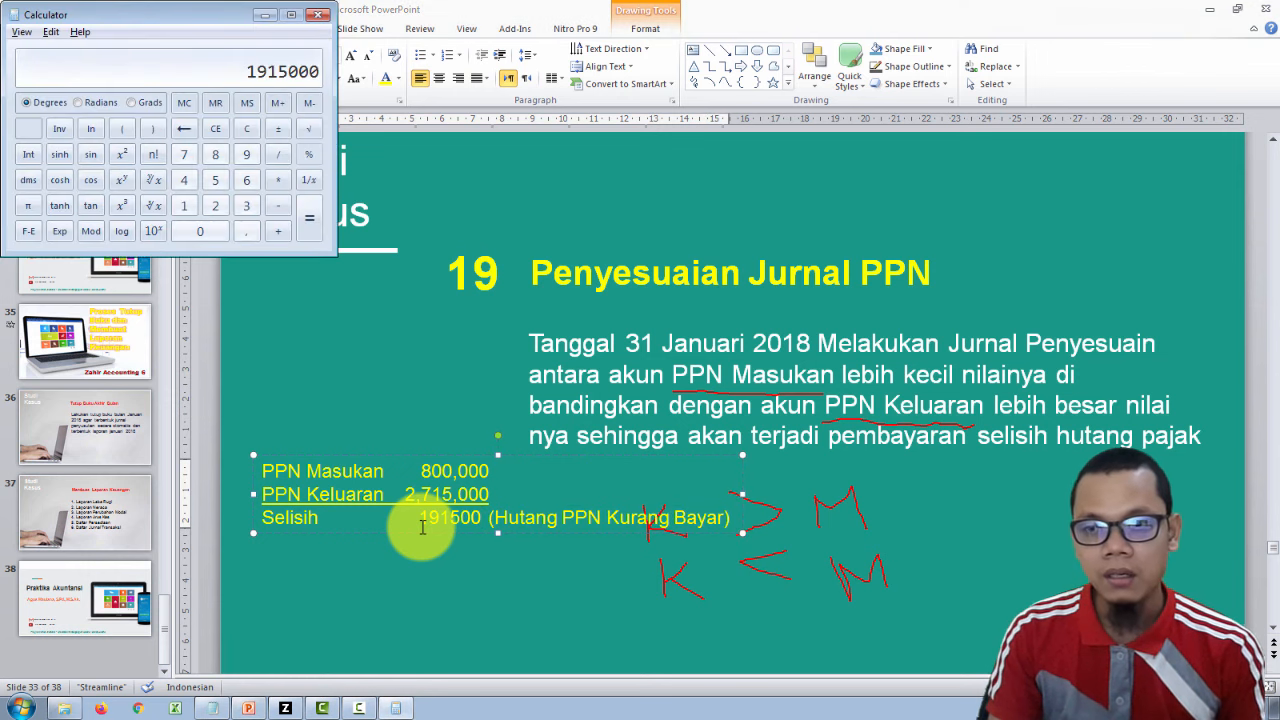
key(alt+Tab)
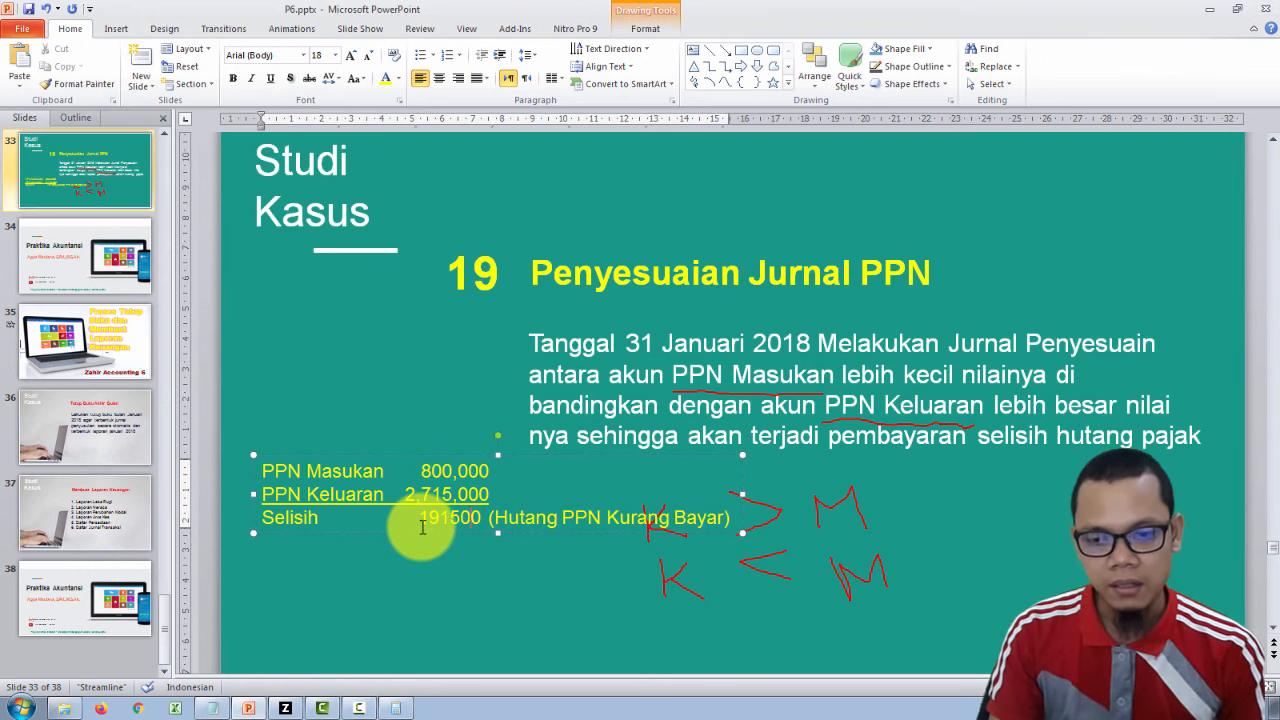
key(alt+Tab)
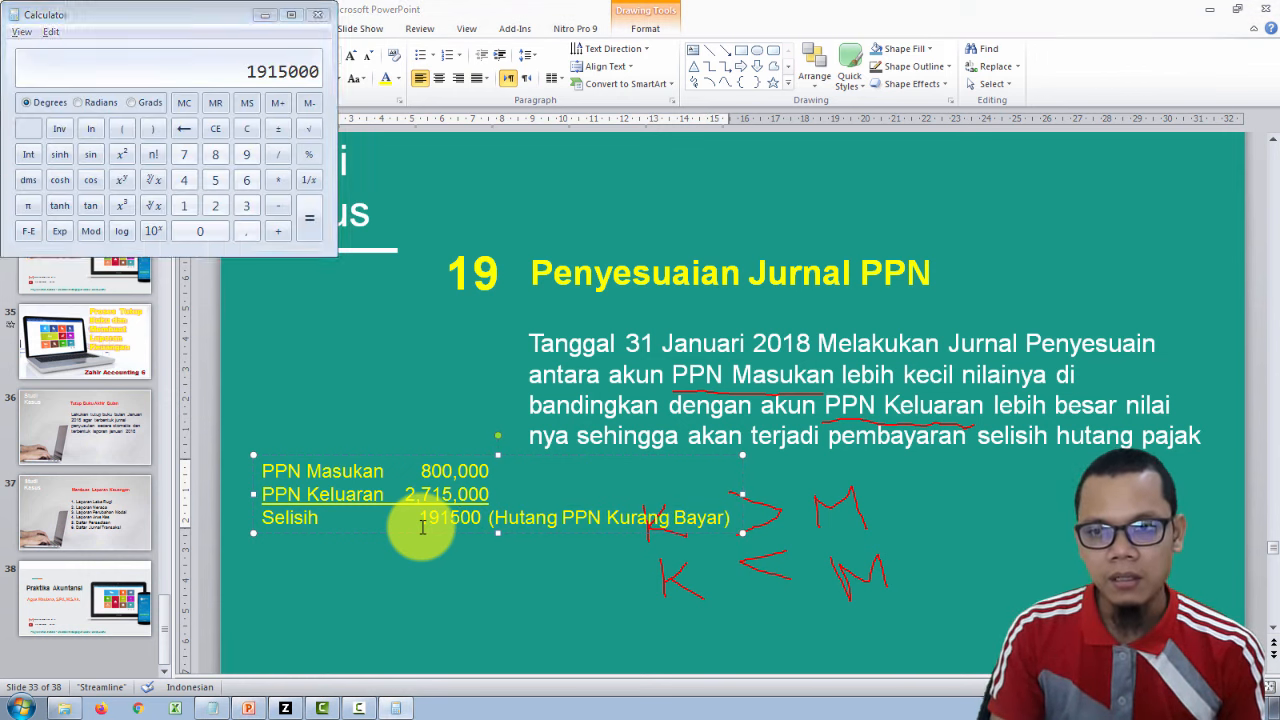
key(alt+Tab)
text(0)
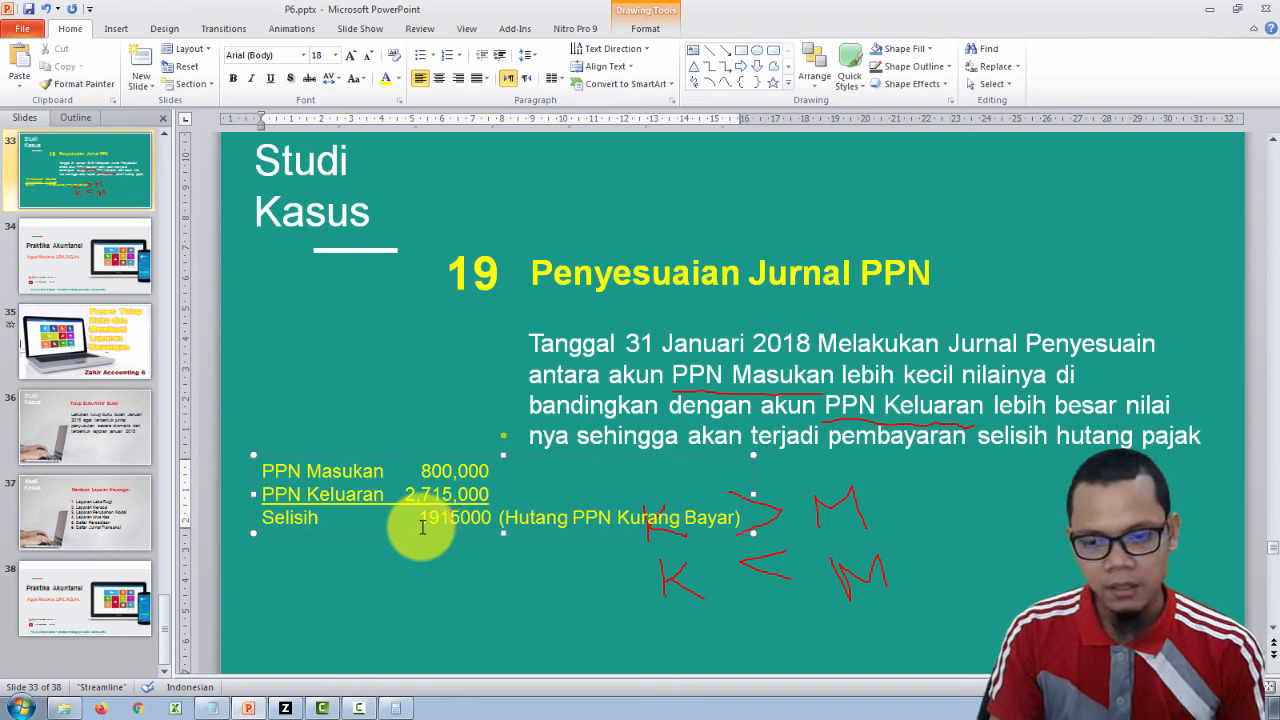
Format the Selisih amount as 1.915.000 with thousands separators and remove extra spaces before it to align it with the amounts above.
click(423, 527)
text(,)
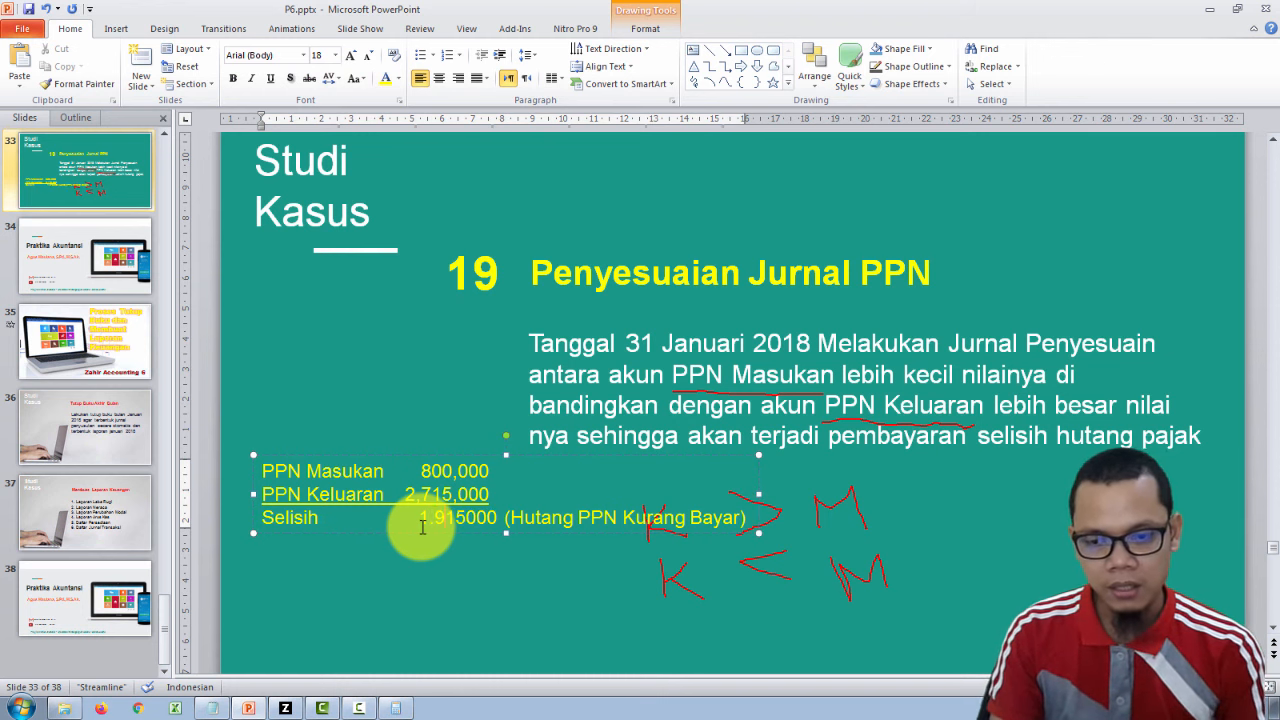
key(Right)
key(Right)
key(Right)
text(,)
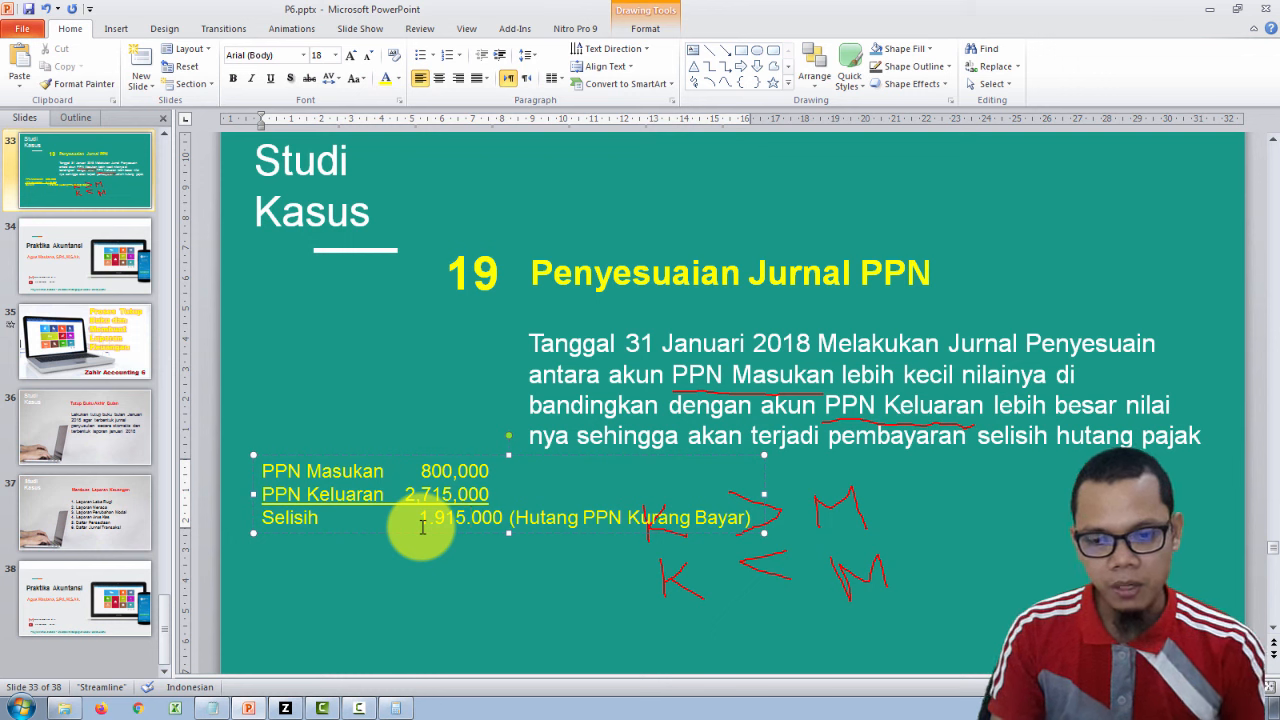
key(BackSpace)
key(BackSpace)
key(BackSpace)
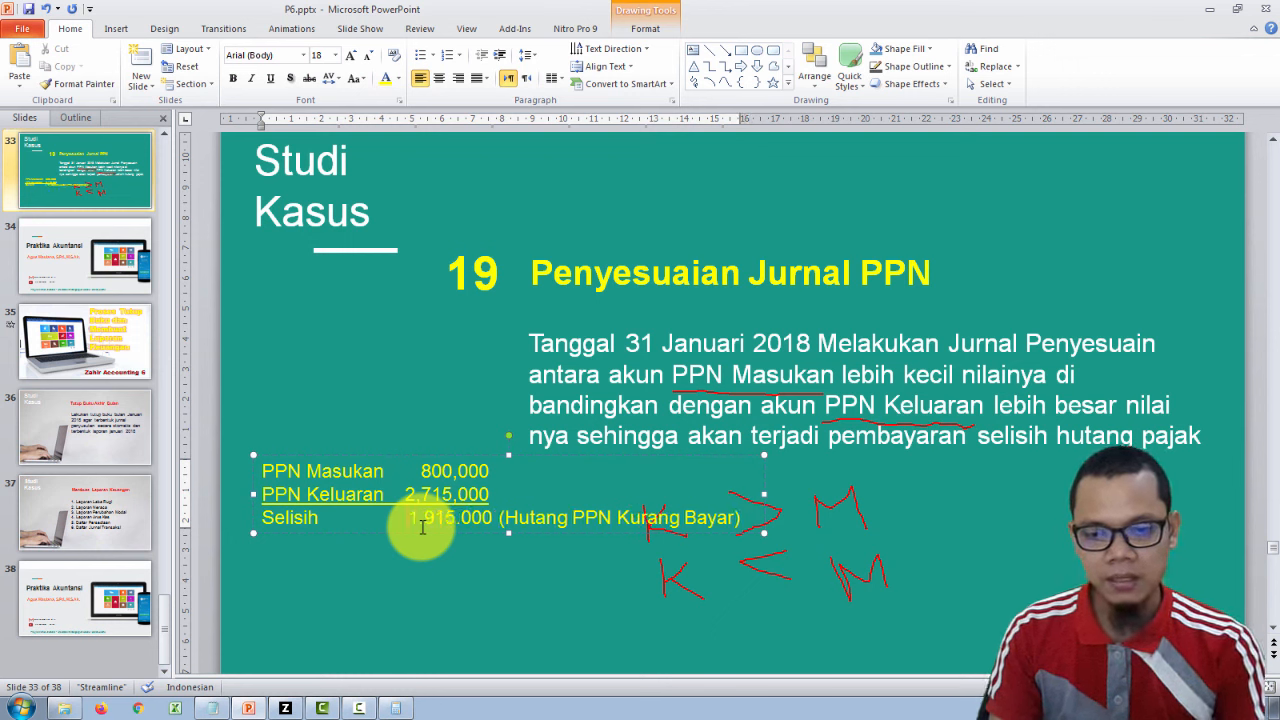
Return to the PPN adjustment journal in Zahir and set the Hutang PPN Kurang Bayar credit to 1.915.000.
key(alt+Tab)
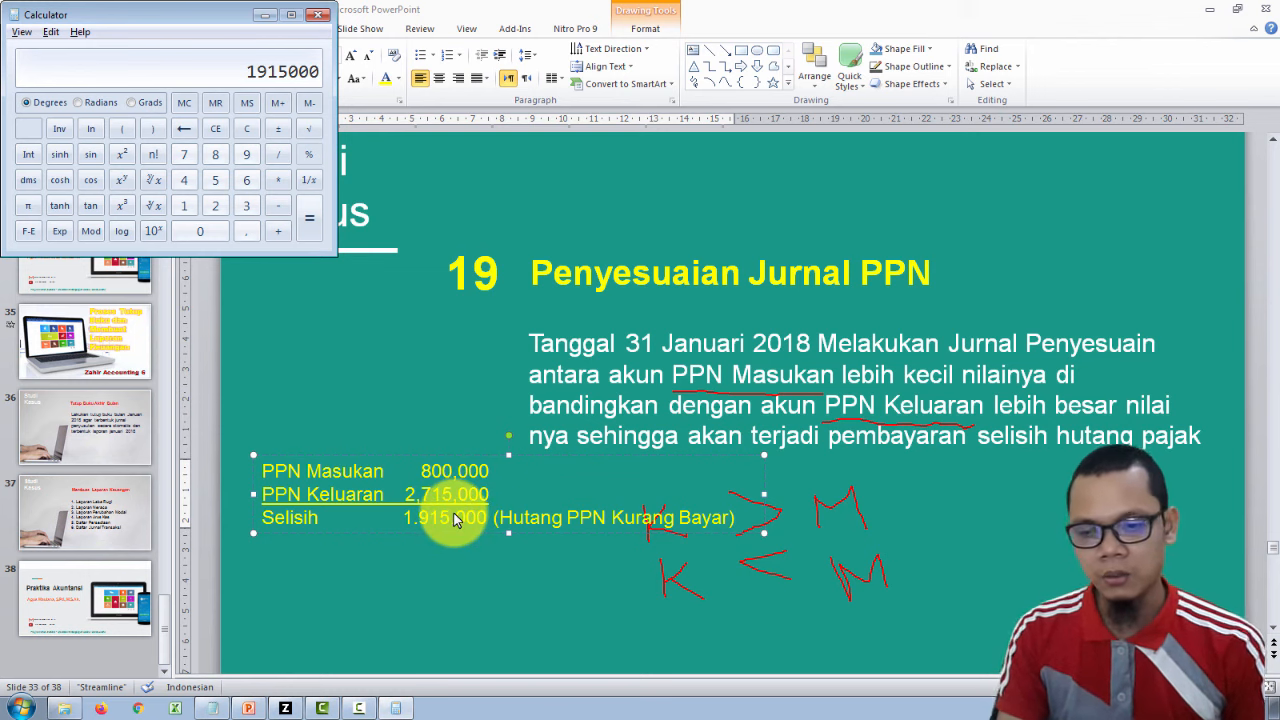
key(alt+Tab)
key(alt+Tab)
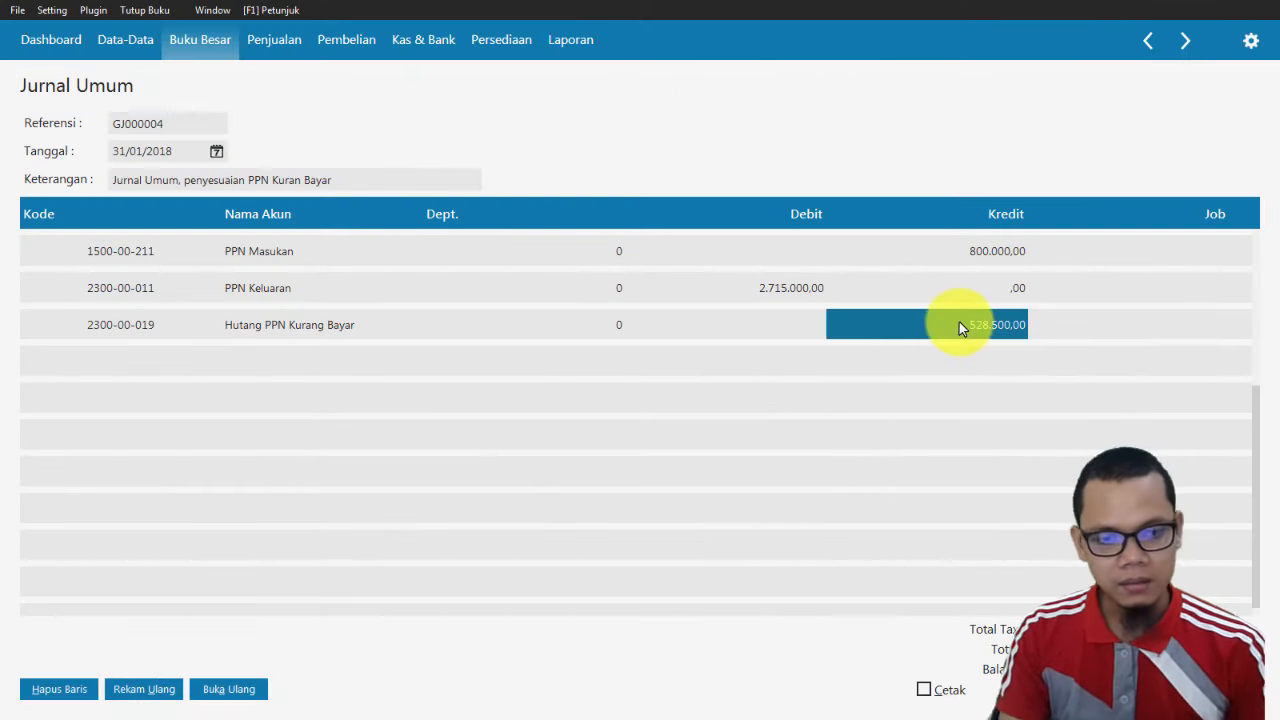
click(771, 338)
click(954, 318)
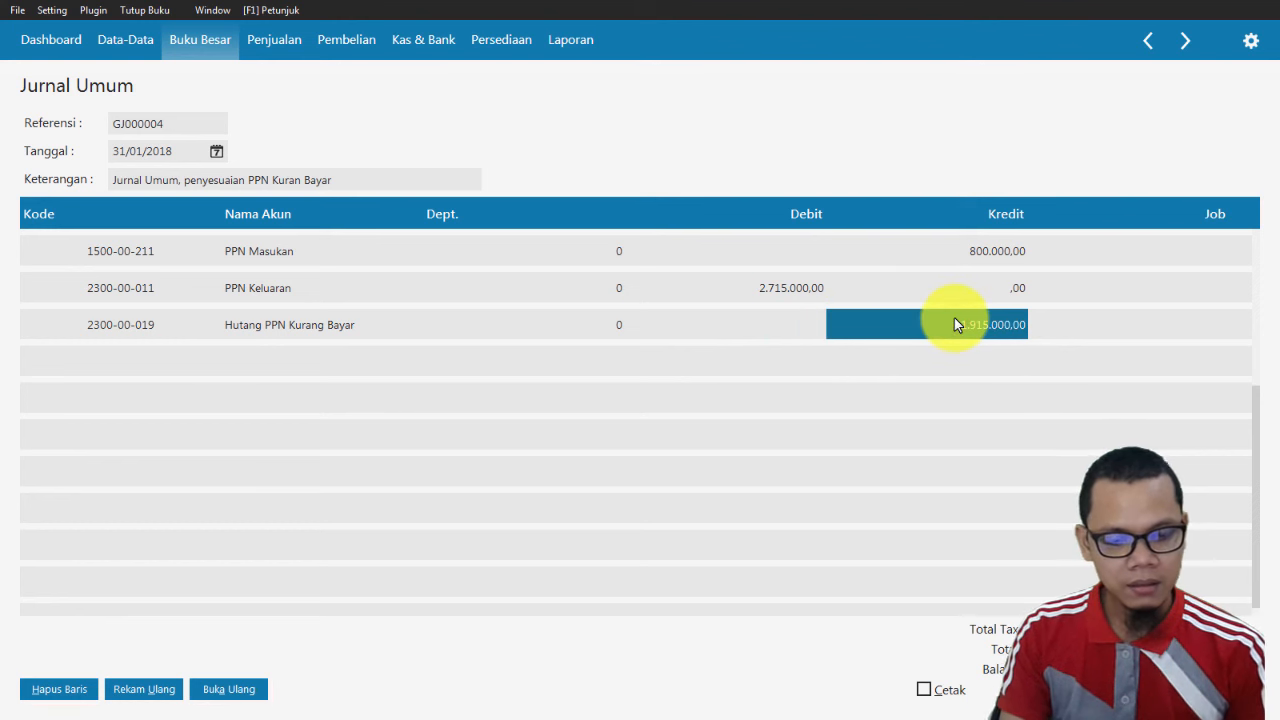
click(1008, 293)
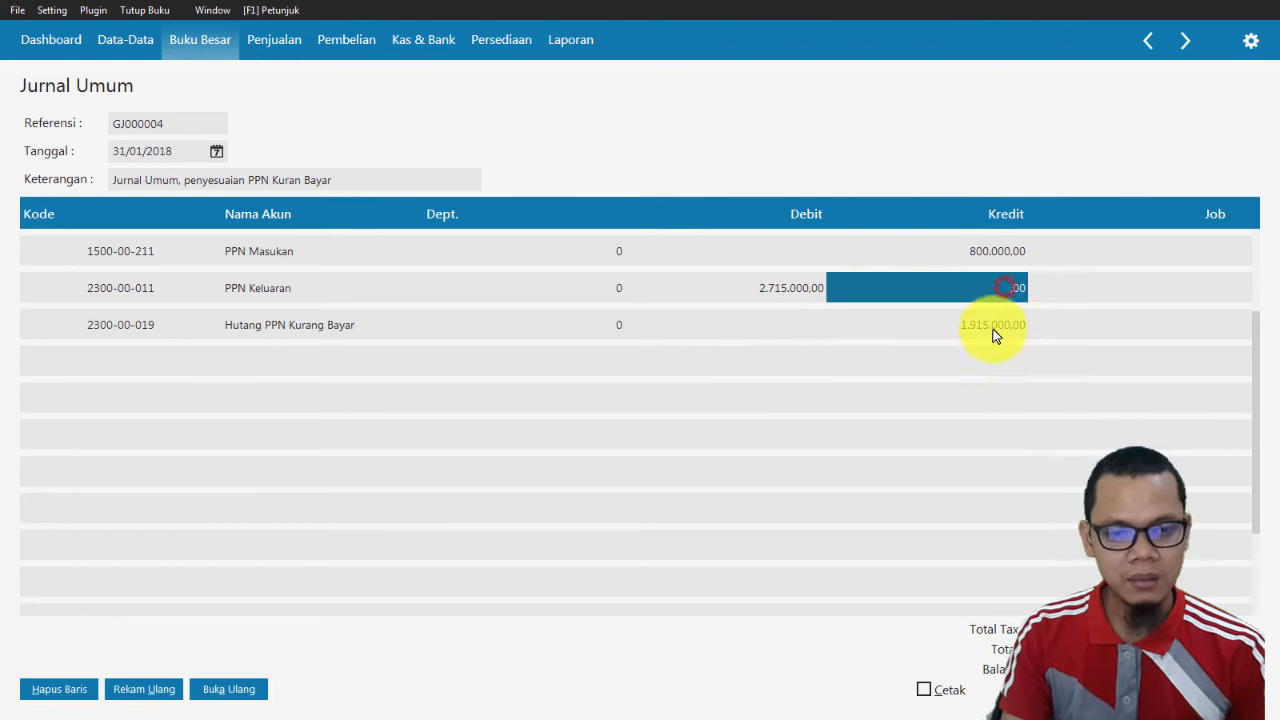
click(992, 326)
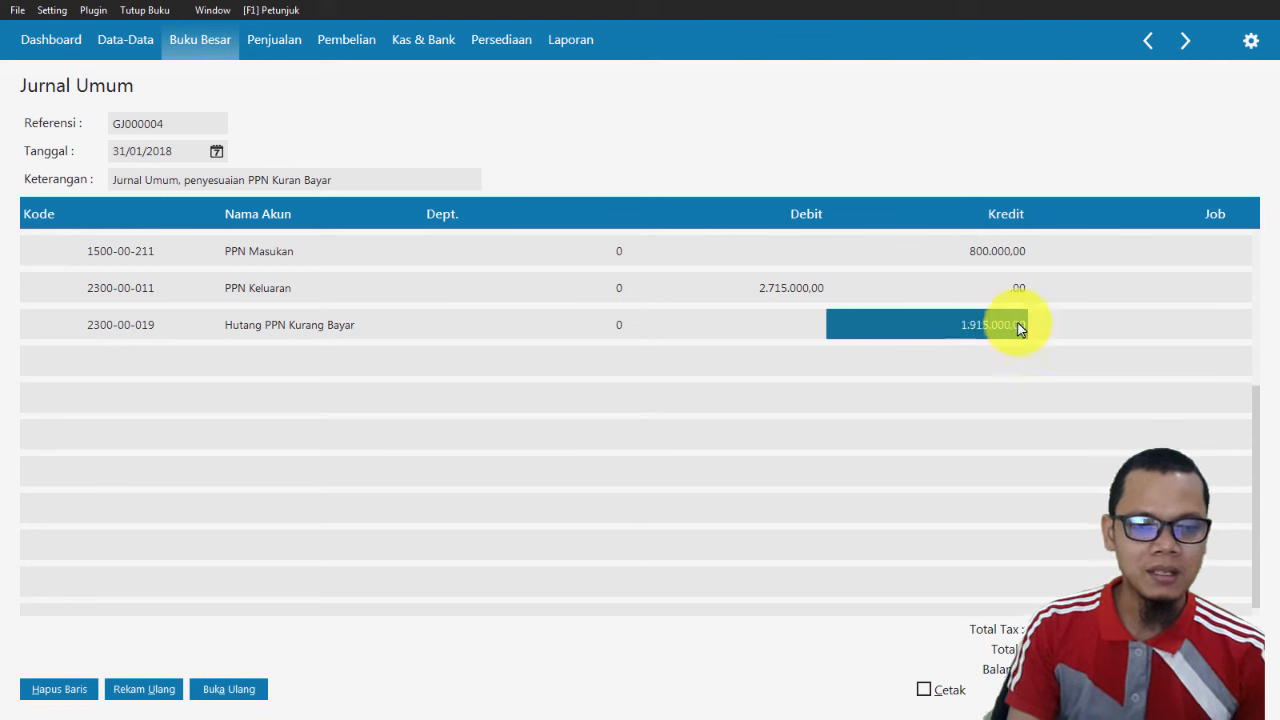
Check the credit against the Calculator result and record the PPN adjustment journal.
key(alt+Tab)
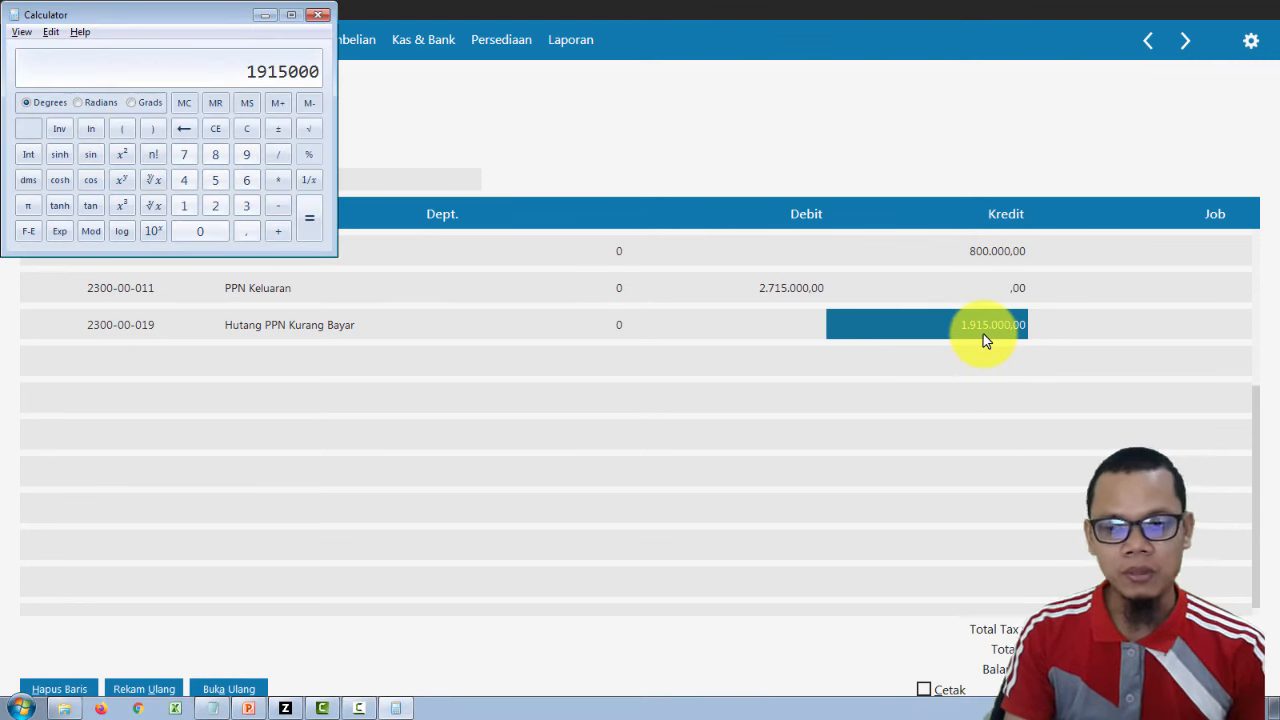
key(alt+Tab)
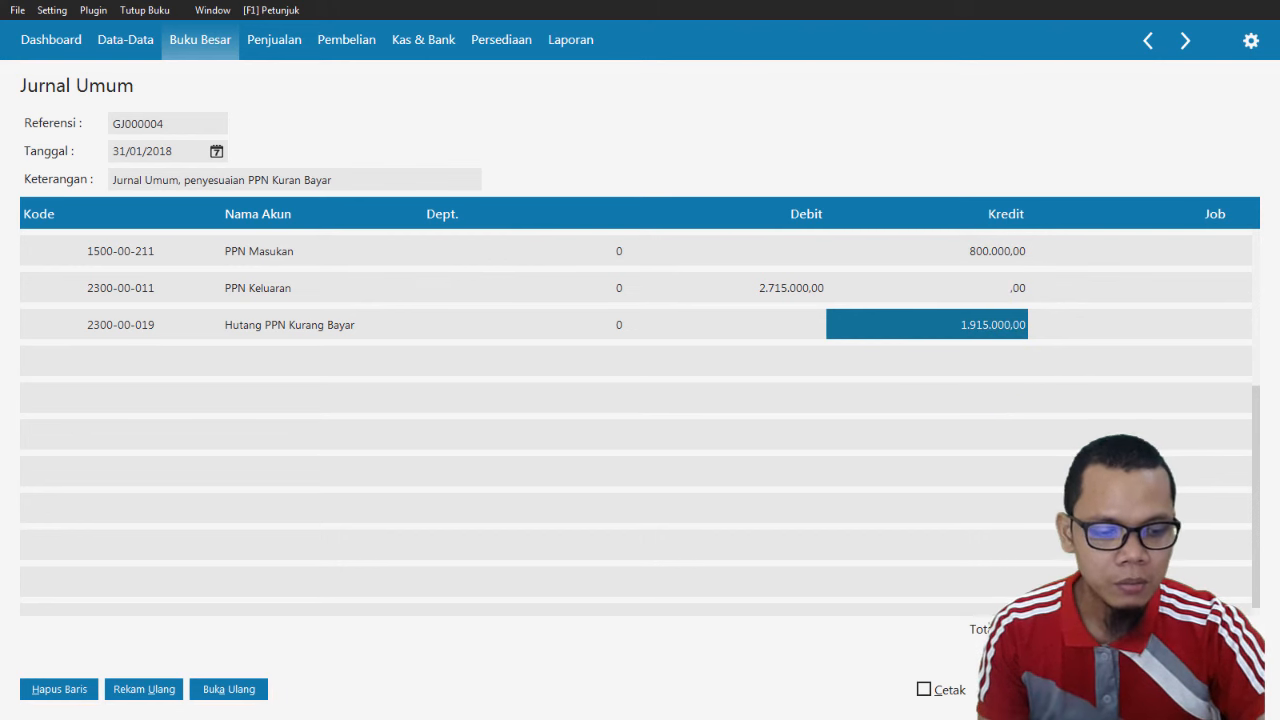
click(1221, 689)
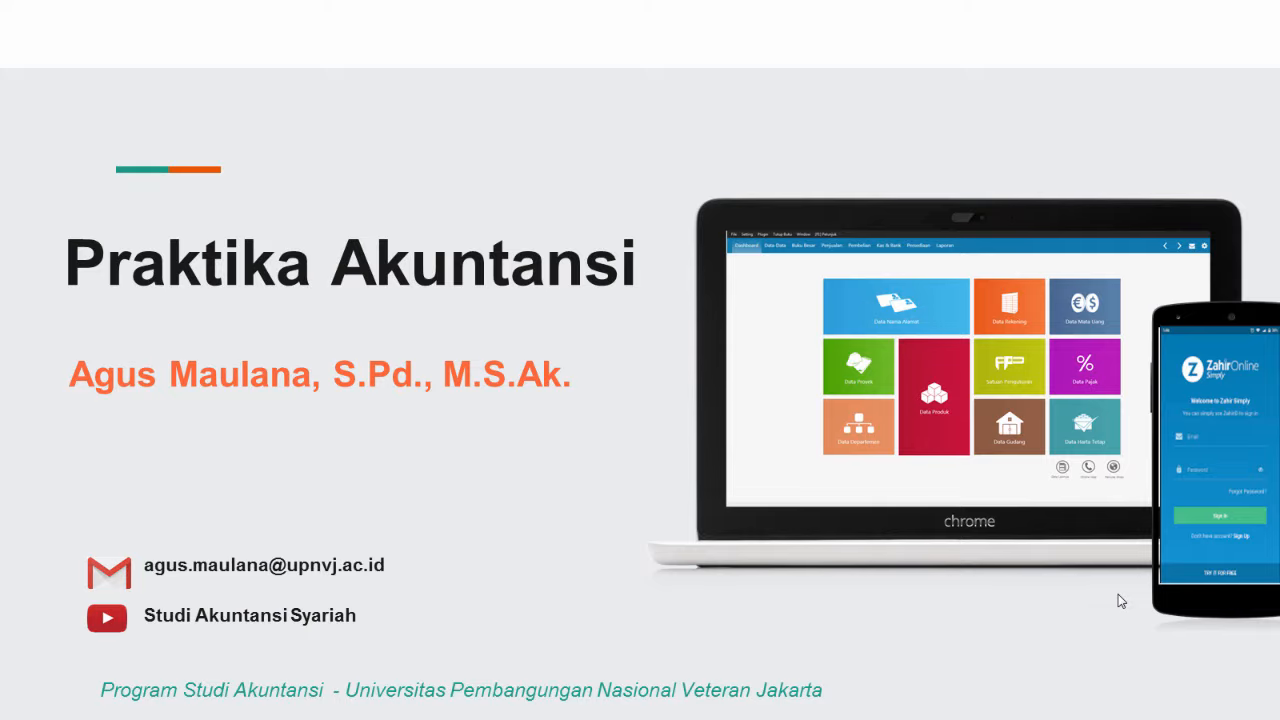
Switch to the PowerPoint slide show and advance past the Praktika Akuntansi title slide.
click(1121, 601)
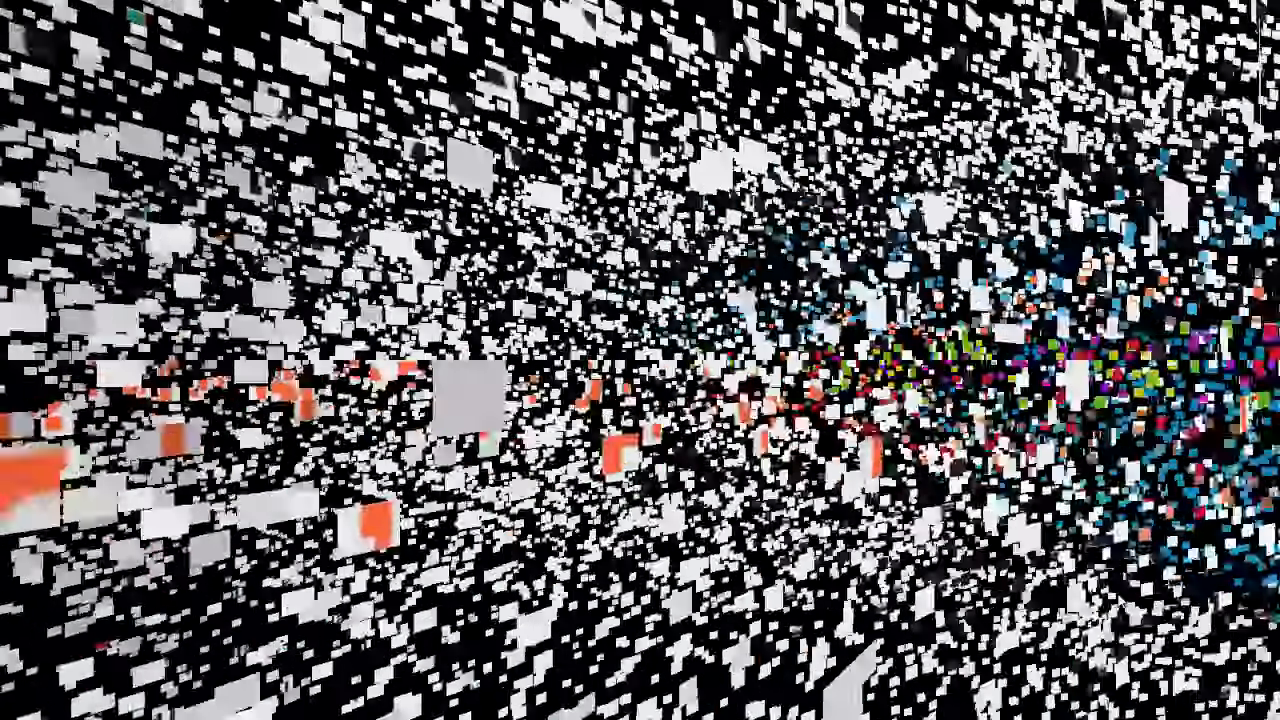